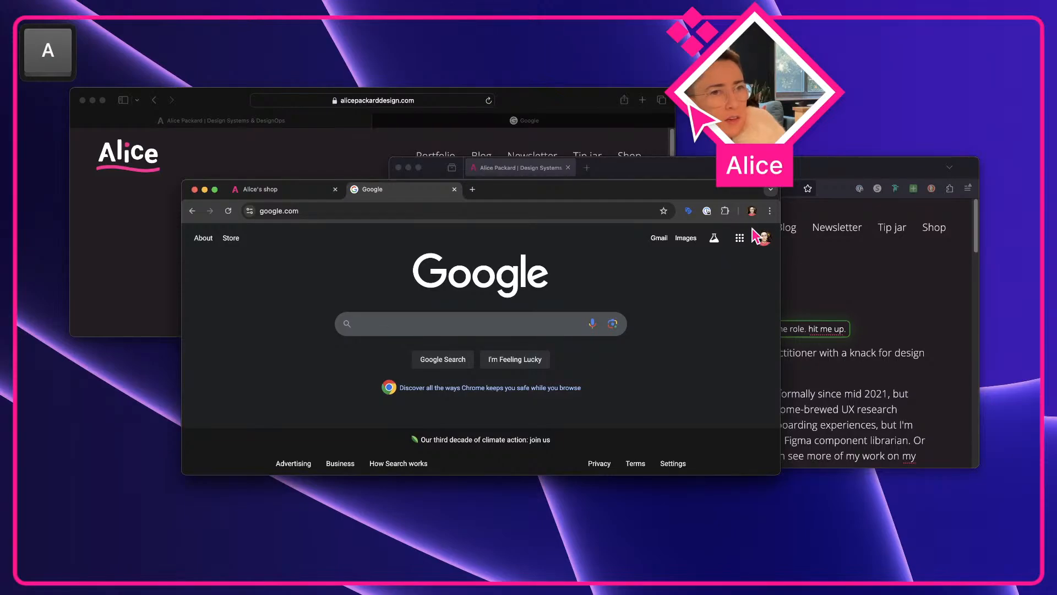
click(752, 211)
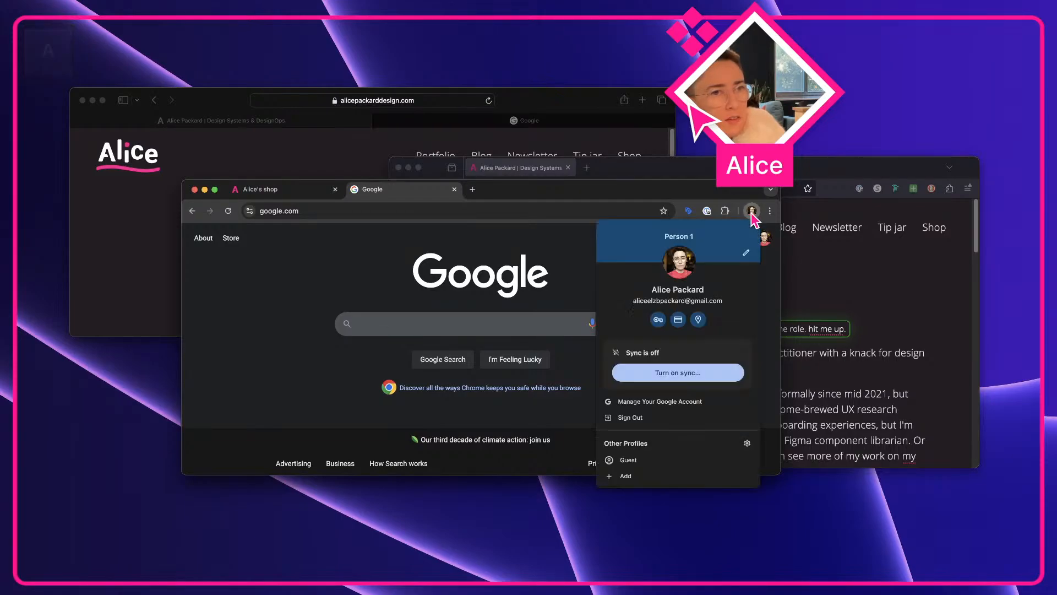
click(770, 211)
click(770, 210)
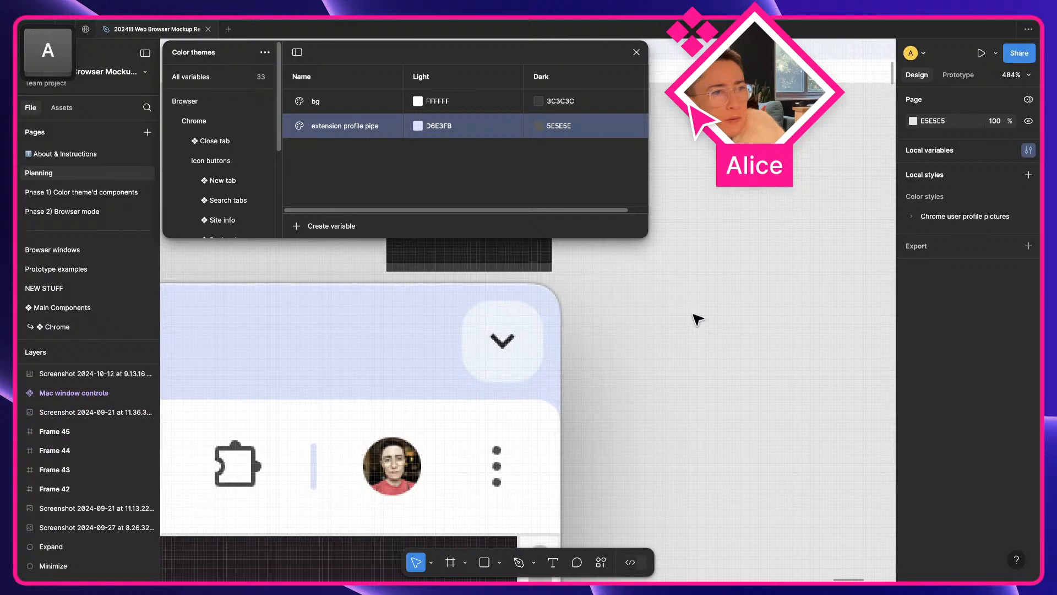
scroll(698, 319, down, 10)
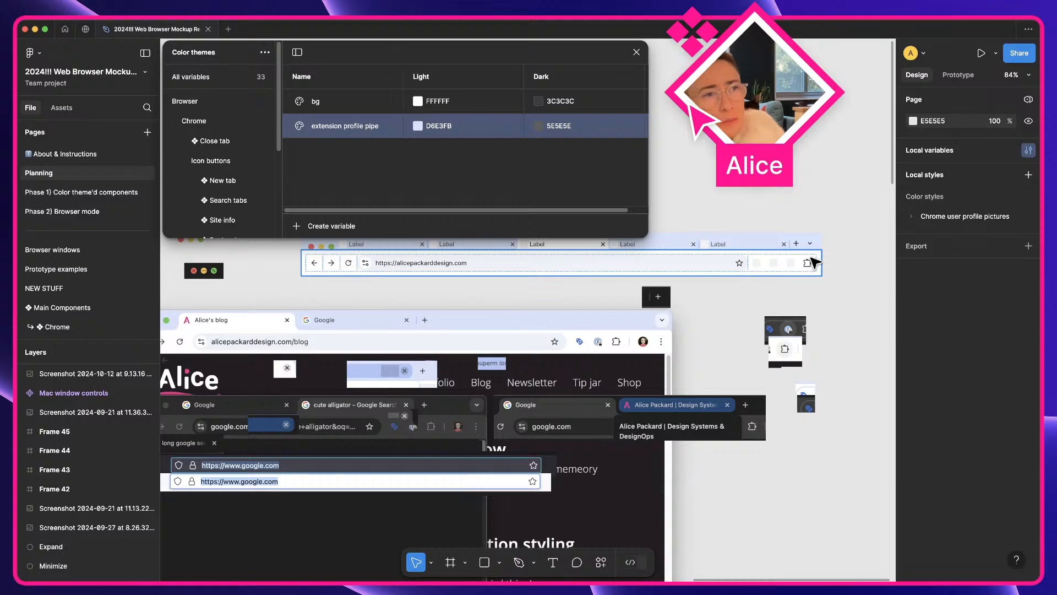
scroll(556, 312, down, 1)
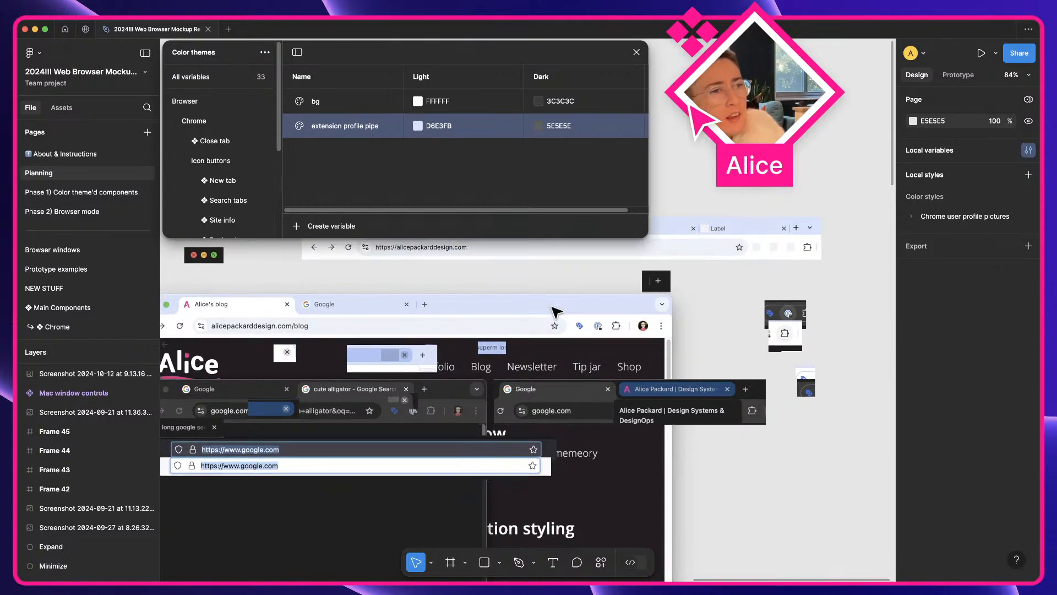
- Switch to Chrome, show the bookmarks bar and bookmark the site's shop page in the All Bookmarks folder
key(ctrl+Right)
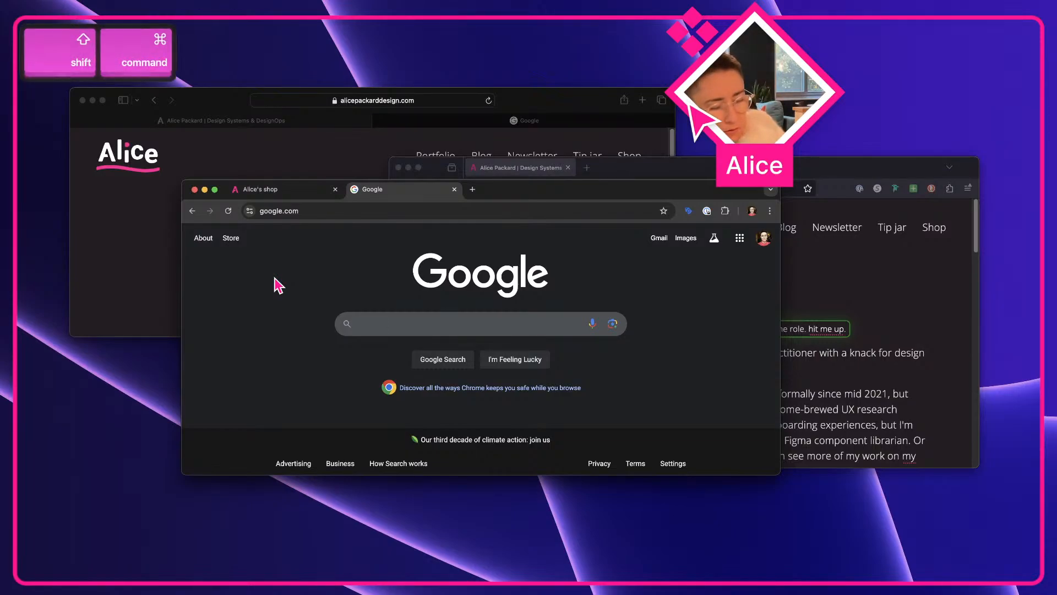
key(shift+super+b)
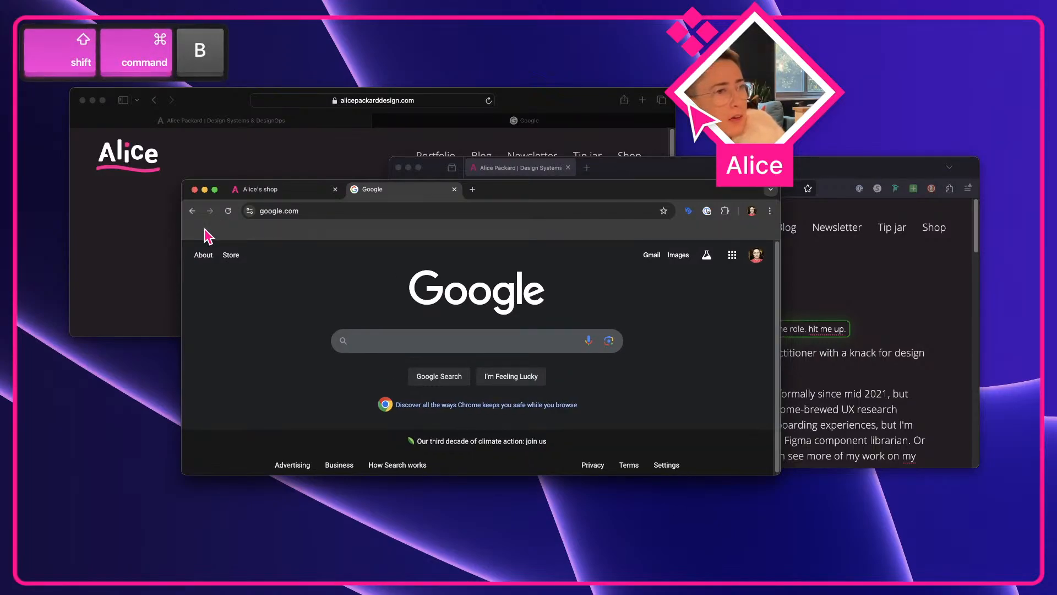
click(272, 189)
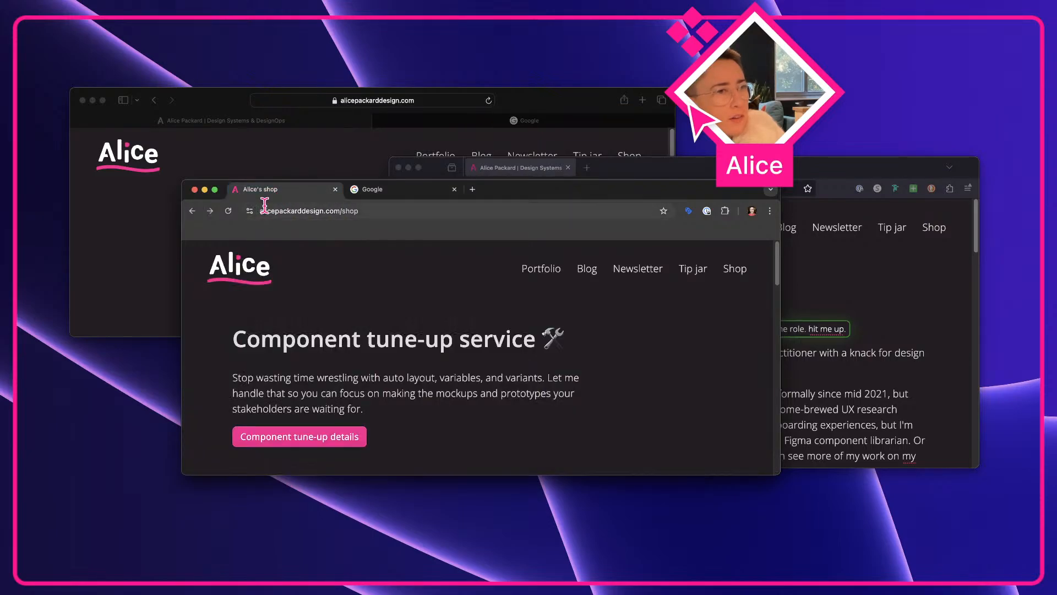
click(664, 211)
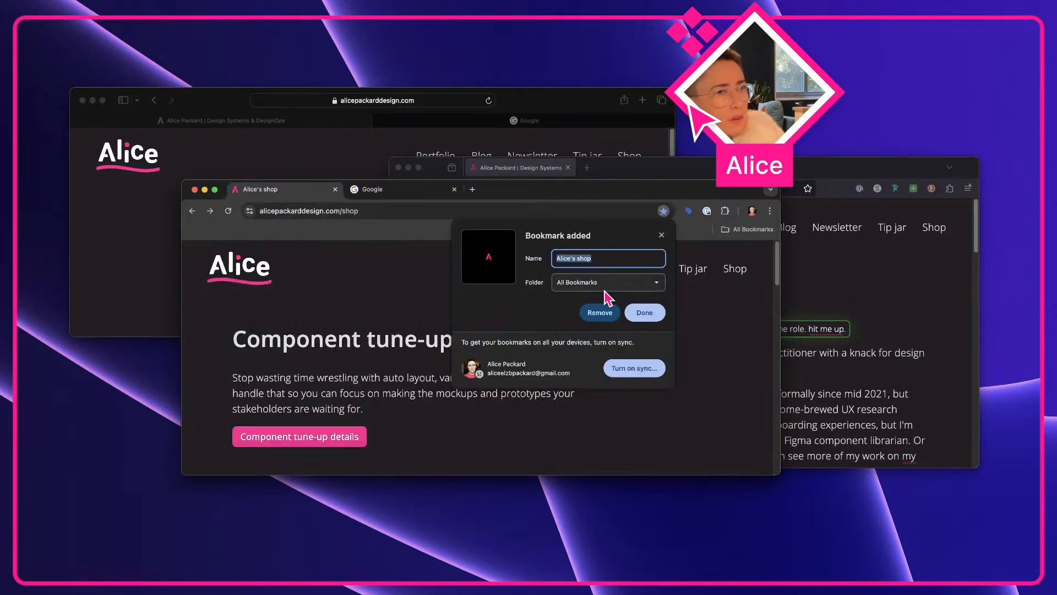
click(653, 316)
- Move the shop bookmark from the All Bookmarks folder onto the bookmarks bar and open it
click(742, 230)
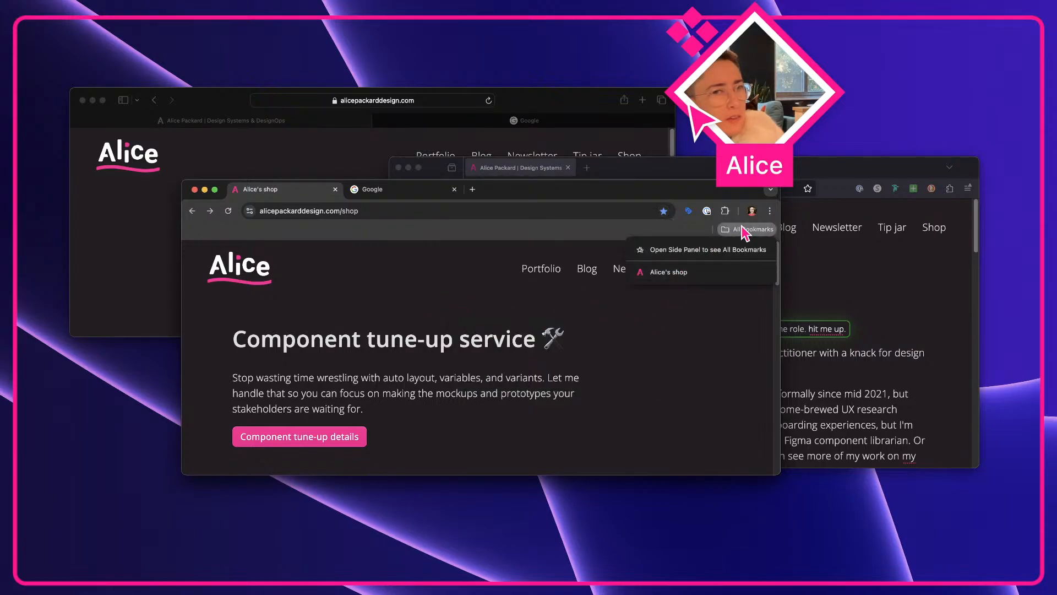
drag(650, 272, 594, 236)
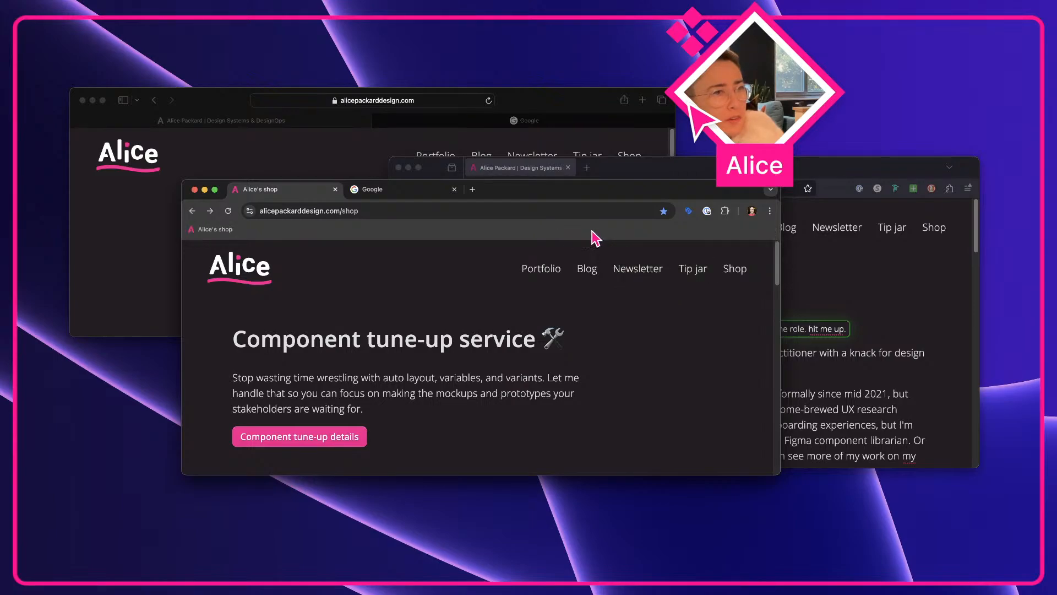
click(212, 230)
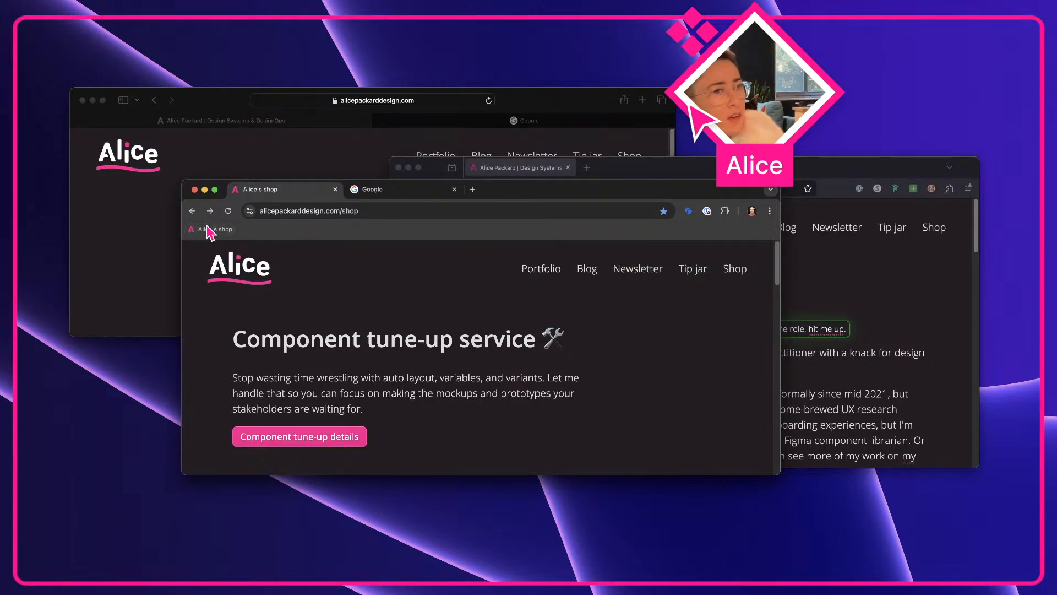
- Go to the site's home page and bookmark it on the bookmarks bar
click(253, 284)
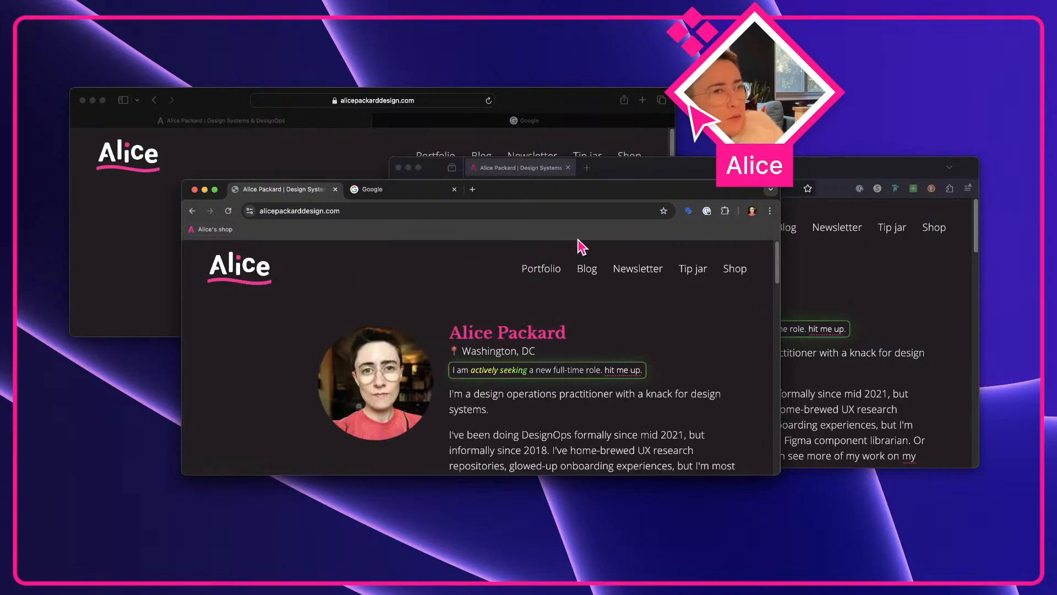
click(663, 211)
click(647, 314)
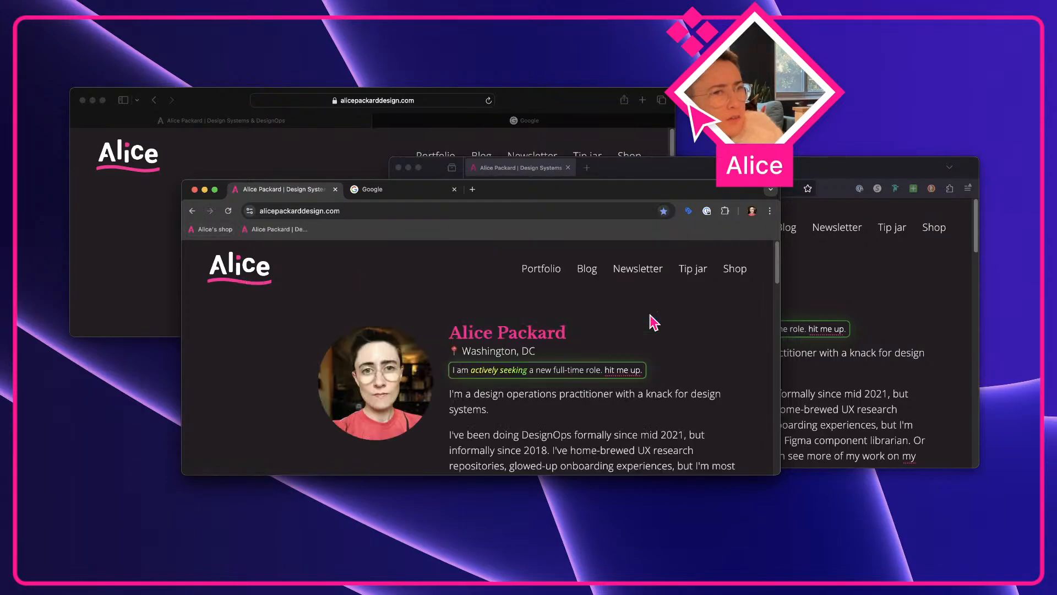
- Edit the home page bookmark to clear its name and save it as an icon-only entry
right_click(273, 230)
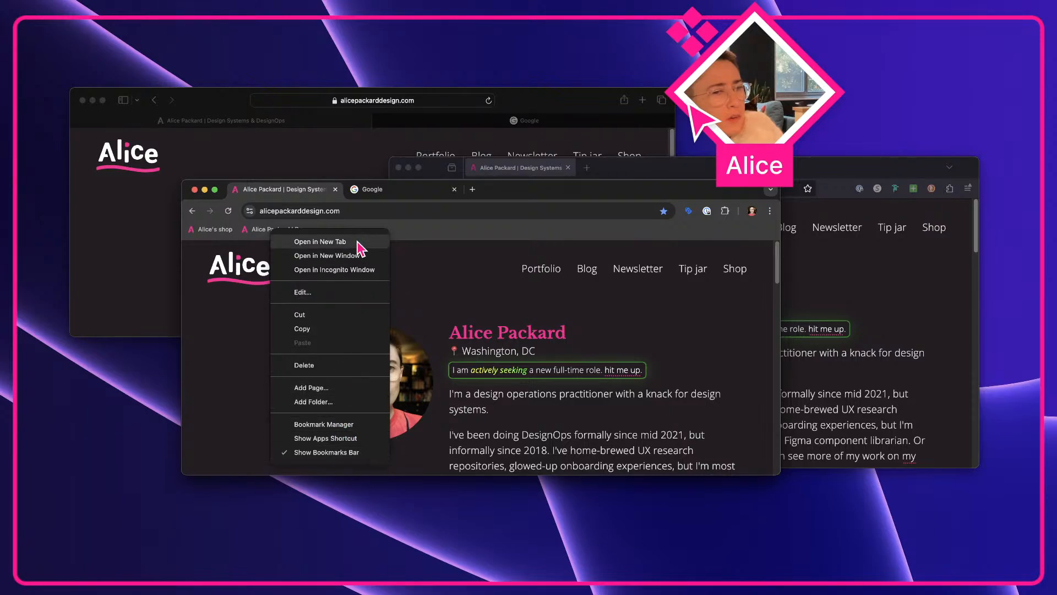
click(704, 248)
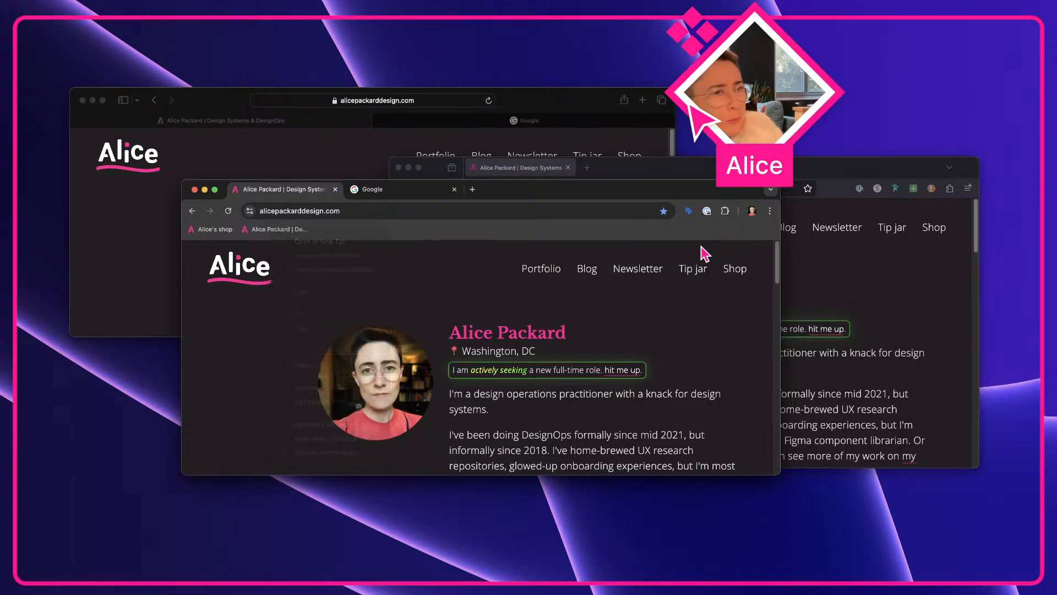
right_click(278, 230)
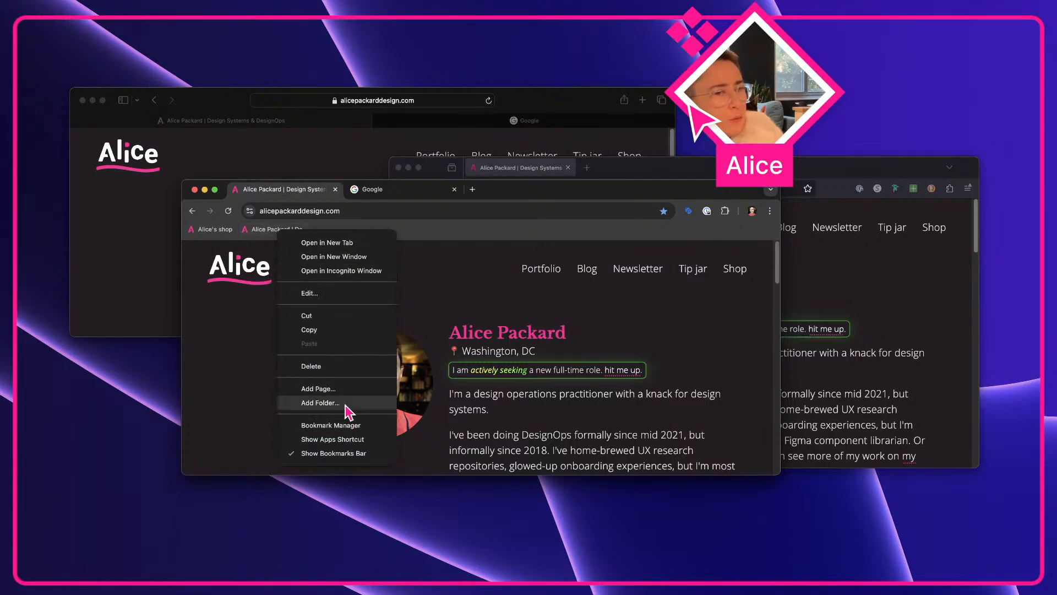
click(350, 297)
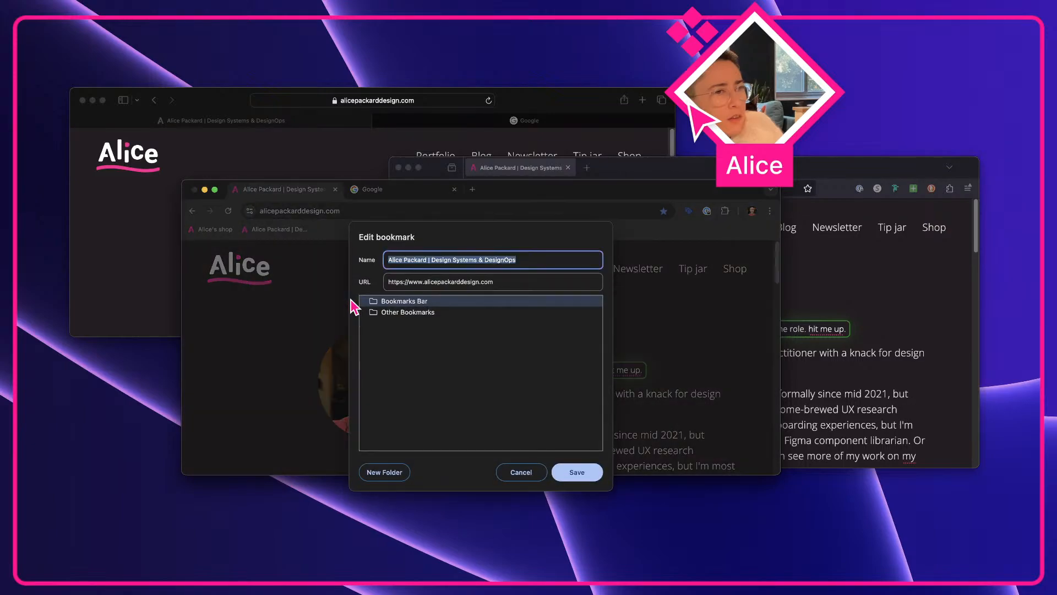
key(BackSpace)
click(578, 477)
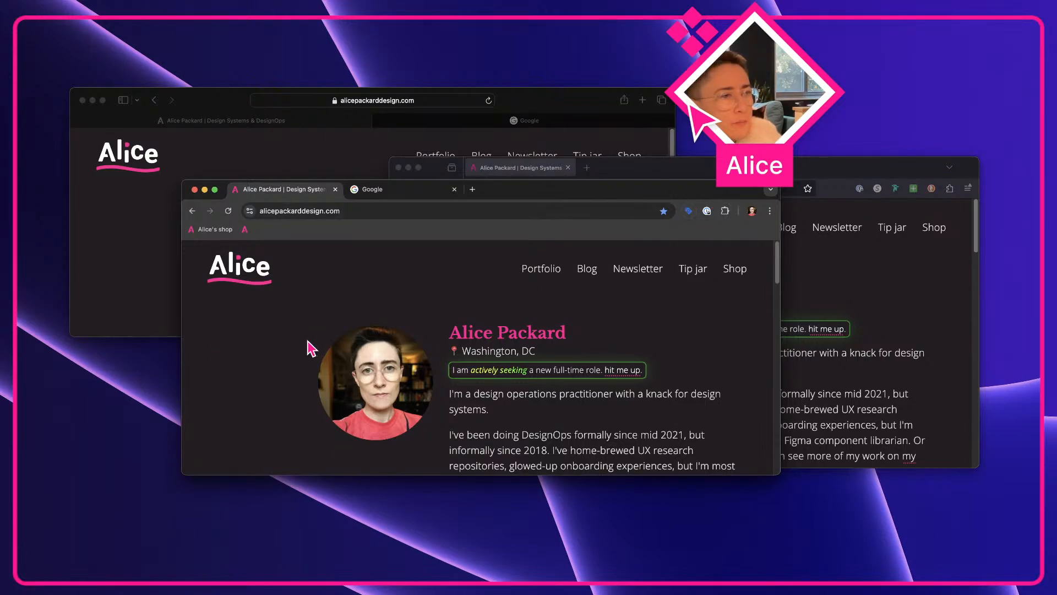
- Switch to Figma and open the page "Phase 1) Color theme'd components"
click(72, 423)
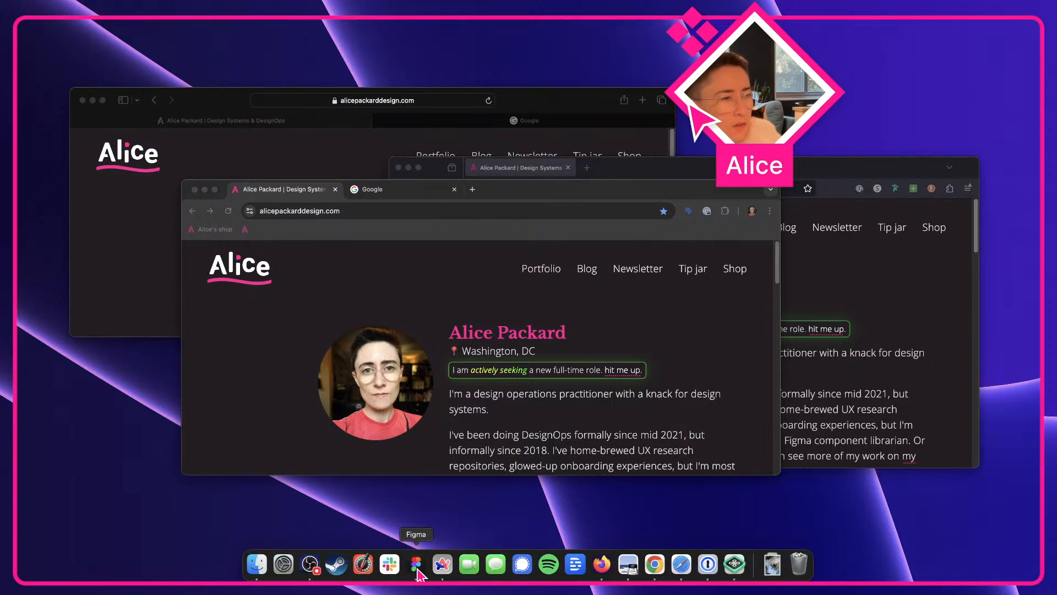
click(416, 563)
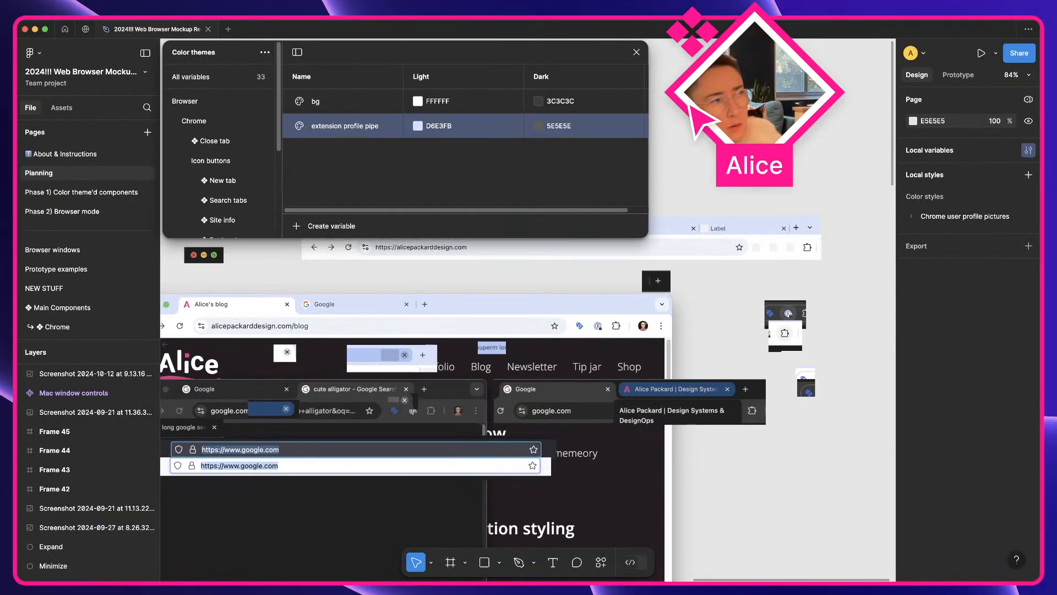
click(77, 194)
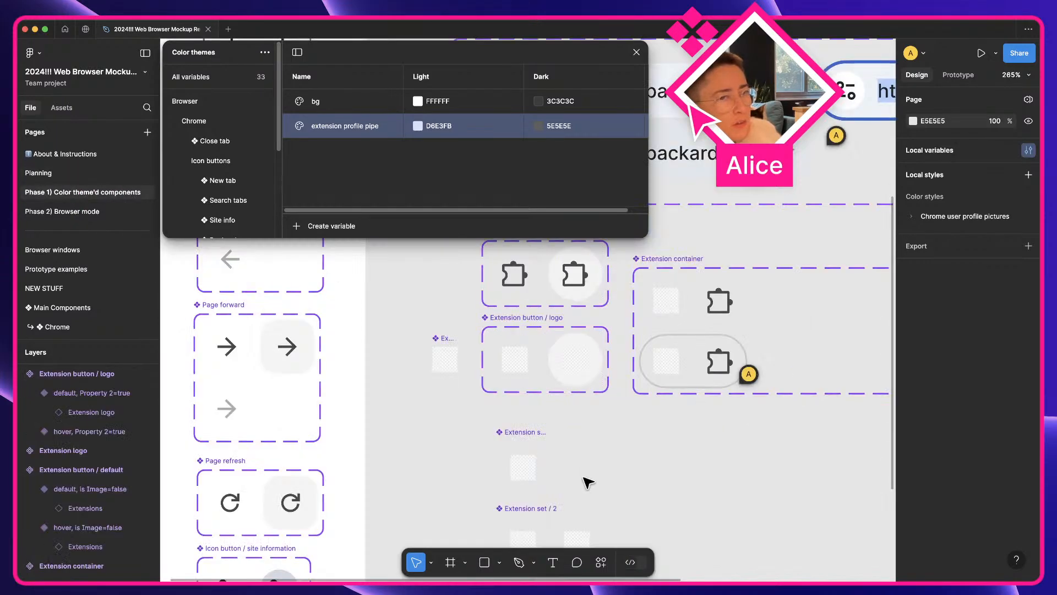
- Select the Extension container component set and review the preferred values of its Extensions property
scroll(588, 482, down, 5)
scroll(588, 482, right, 1)
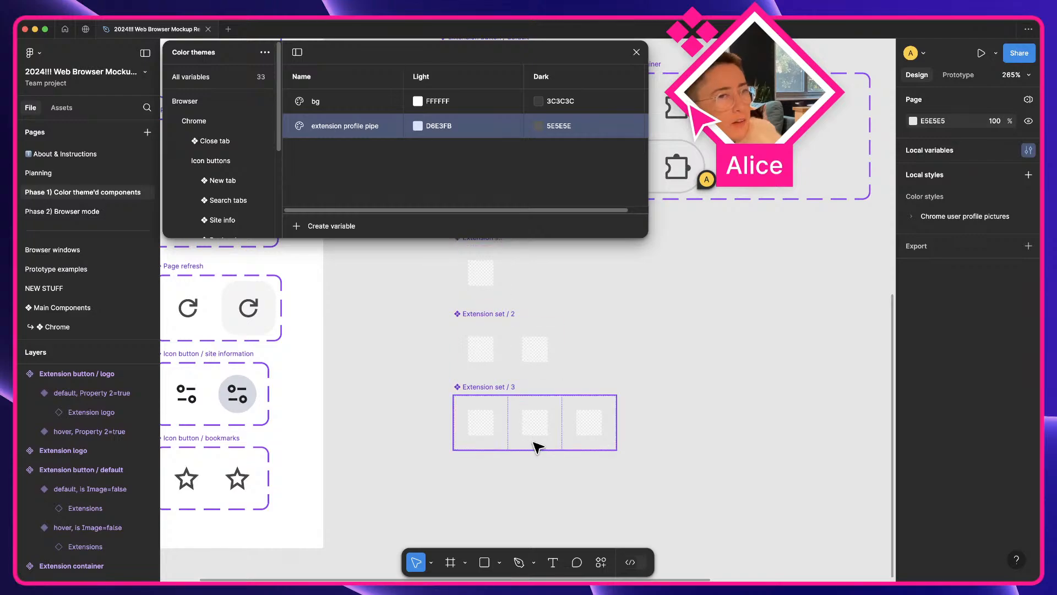
scroll(597, 405, up, 3)
scroll(598, 406, right, 2)
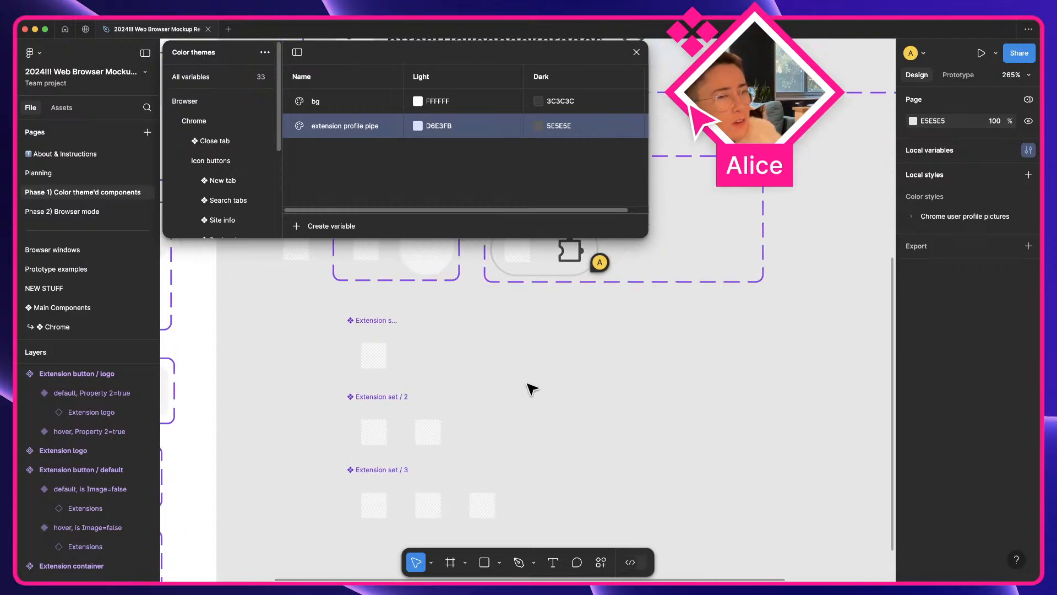
scroll(531, 388, up, 3)
scroll(532, 388, up, 2)
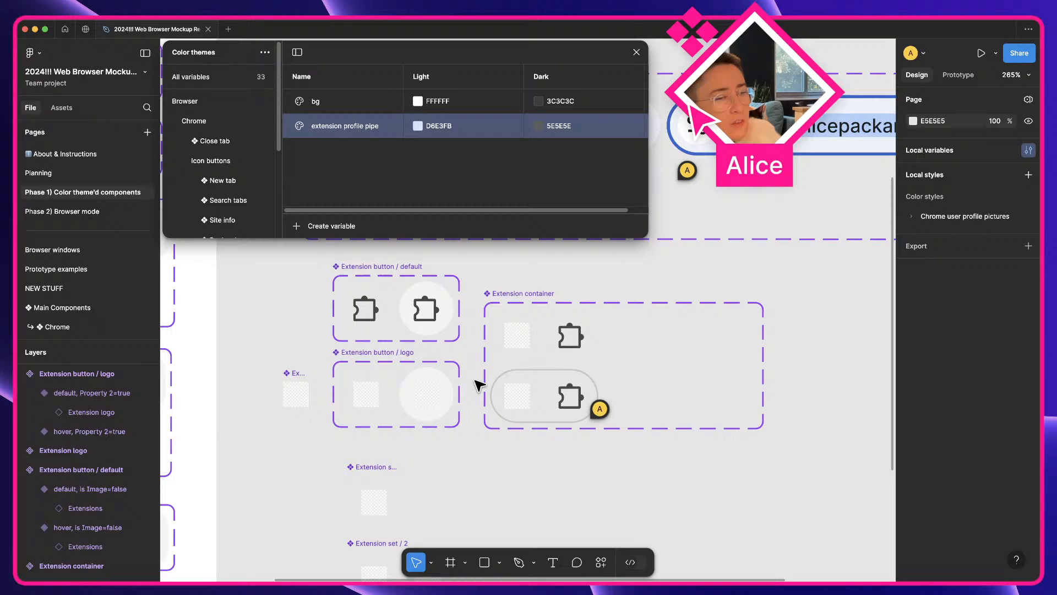
click(529, 297)
click(530, 302)
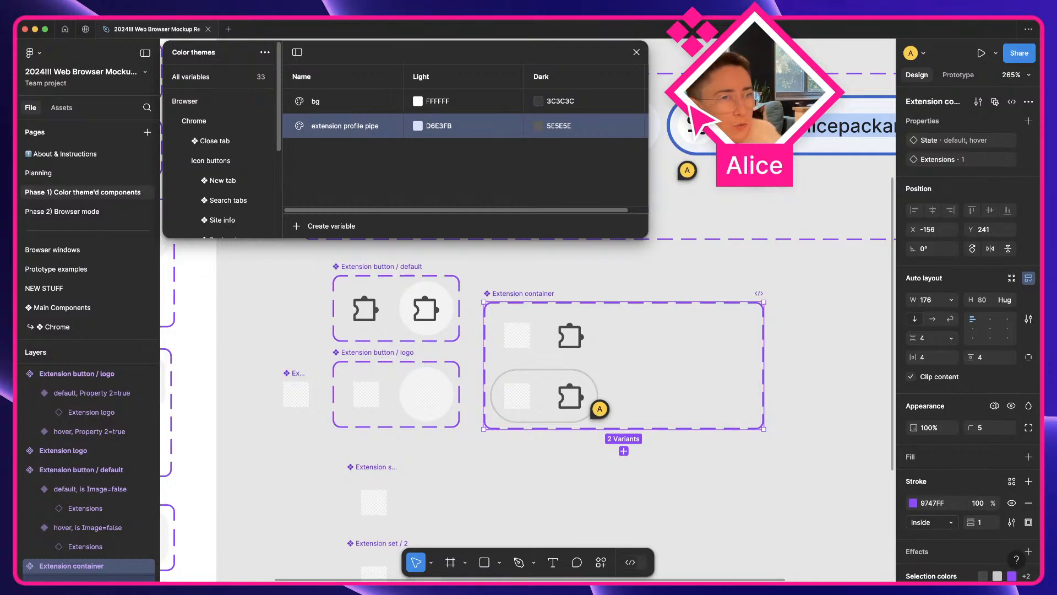
click(1012, 159)
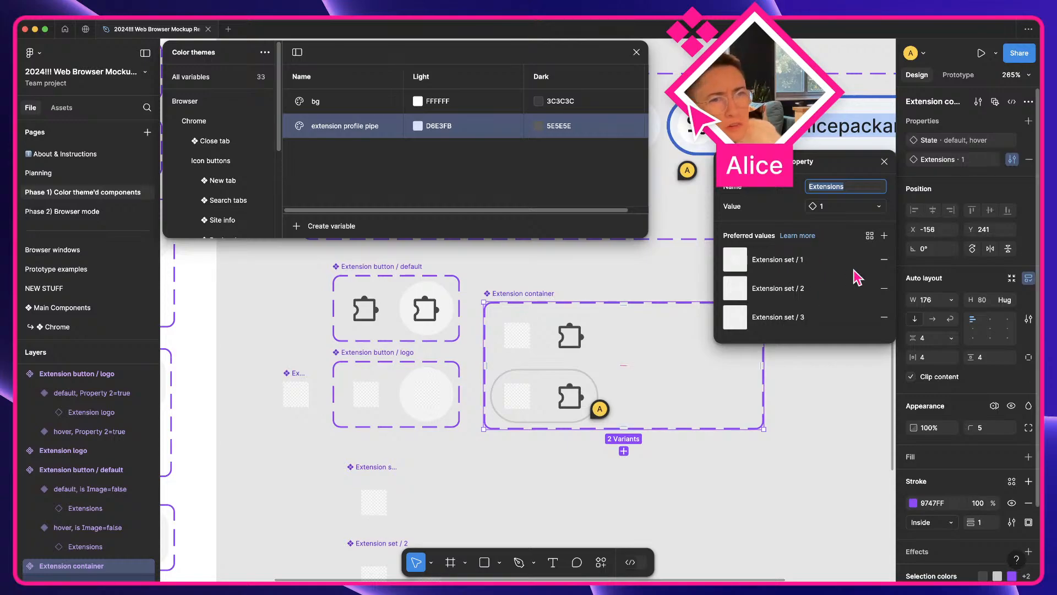
click(884, 259)
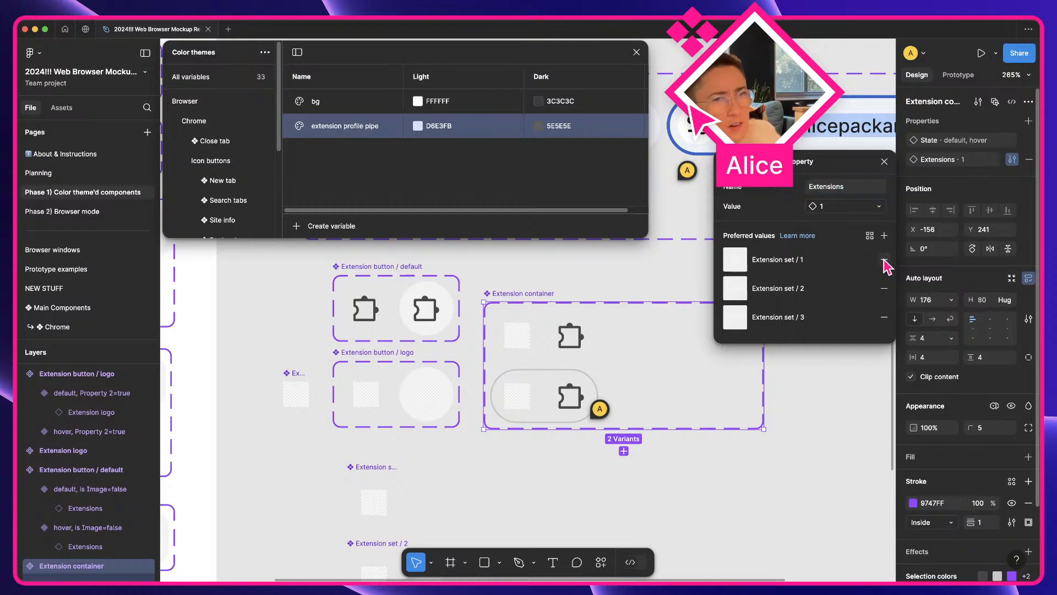
click(884, 259)
click(883, 259)
click(802, 384)
- Try to paste a copy of the Extension container's default variant onto the empty canvas
scroll(803, 384, down, 1)
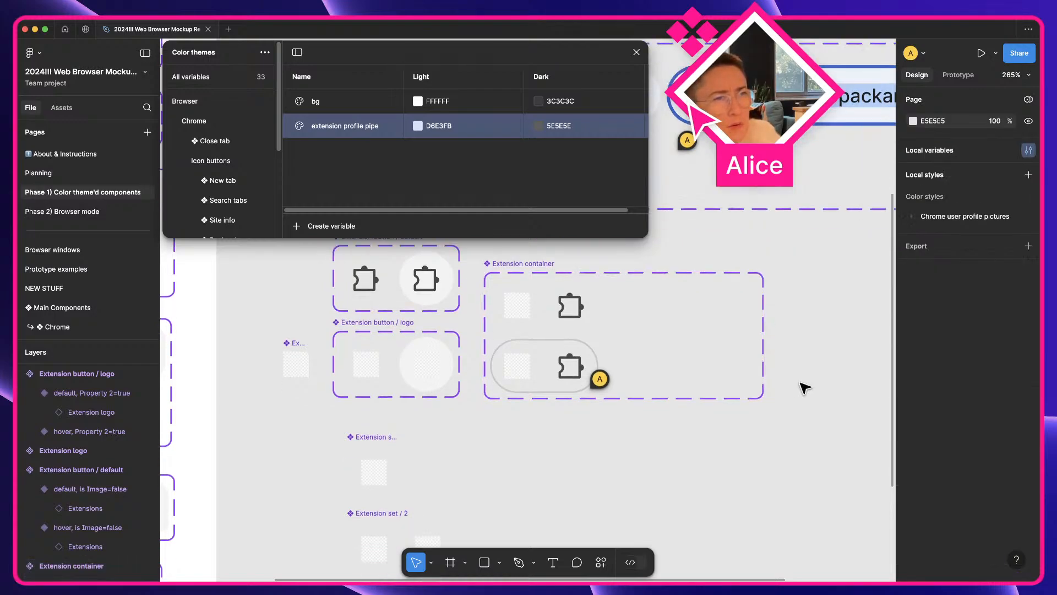
click(505, 311)
key(super+c)
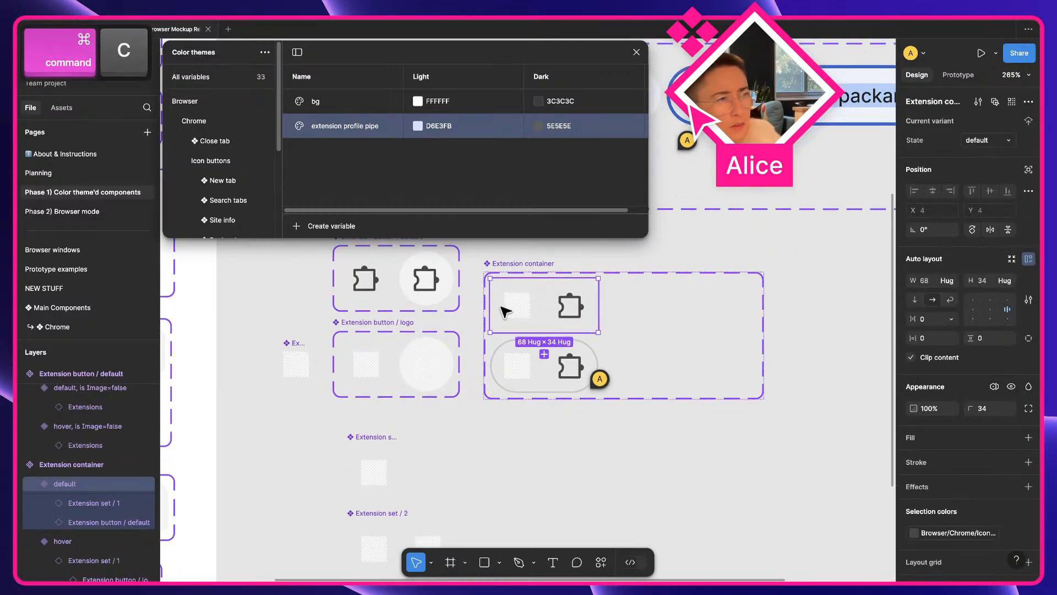
scroll(502, 308, down, 4)
click(702, 314)
scroll(705, 316, right, 3)
scroll(701, 316, right, 2)
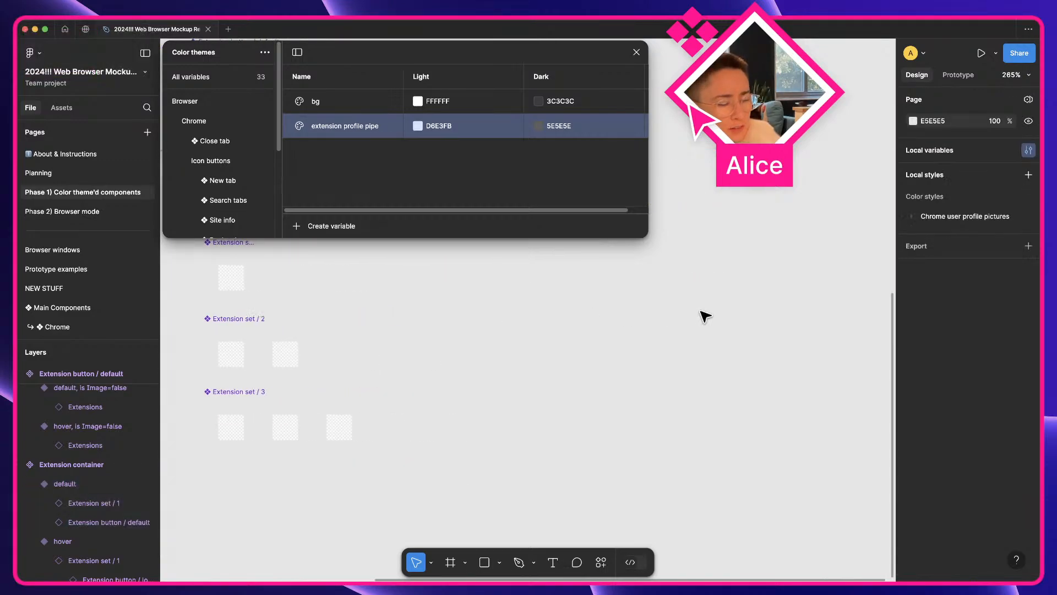
key(super+v)
scroll(643, 290, up, 3)
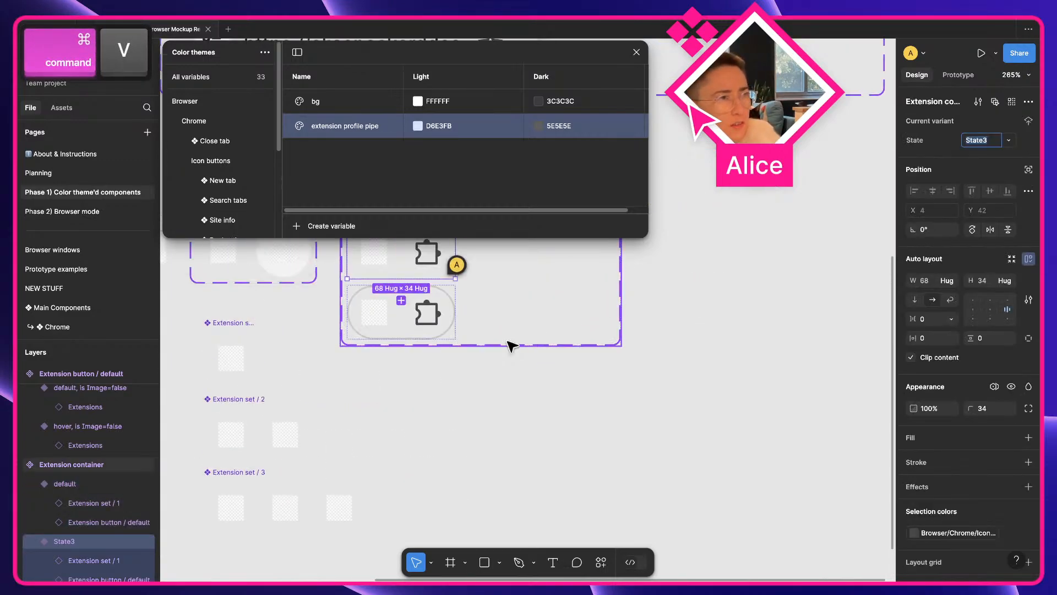
scroll(480, 375, up, 1)
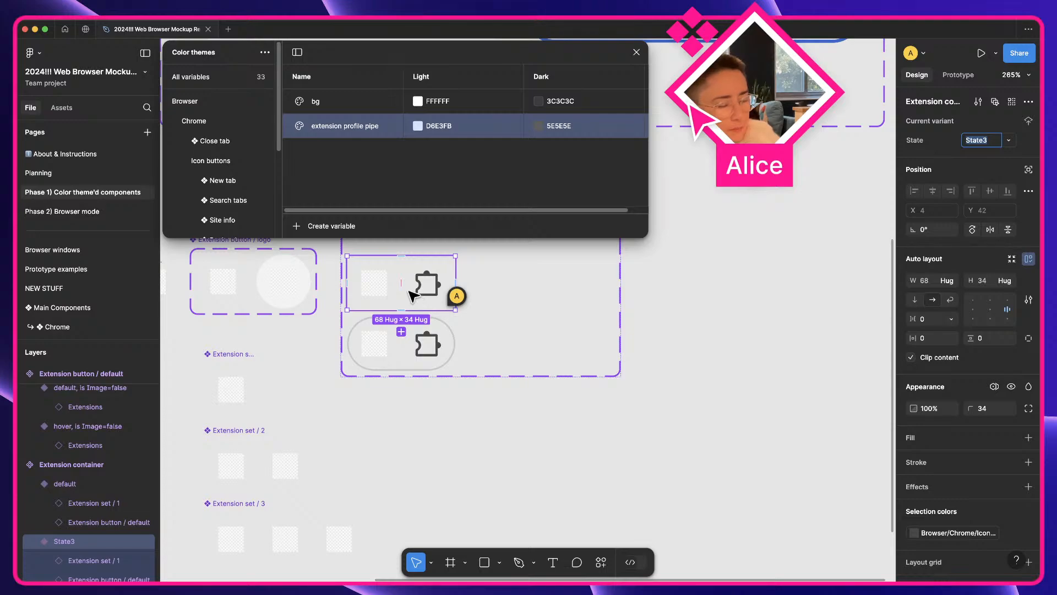
key(super+z)
- Copy the Extension container's hover variant and paste an instance onto the empty canvas beside the extension sets
right_click(413, 296)
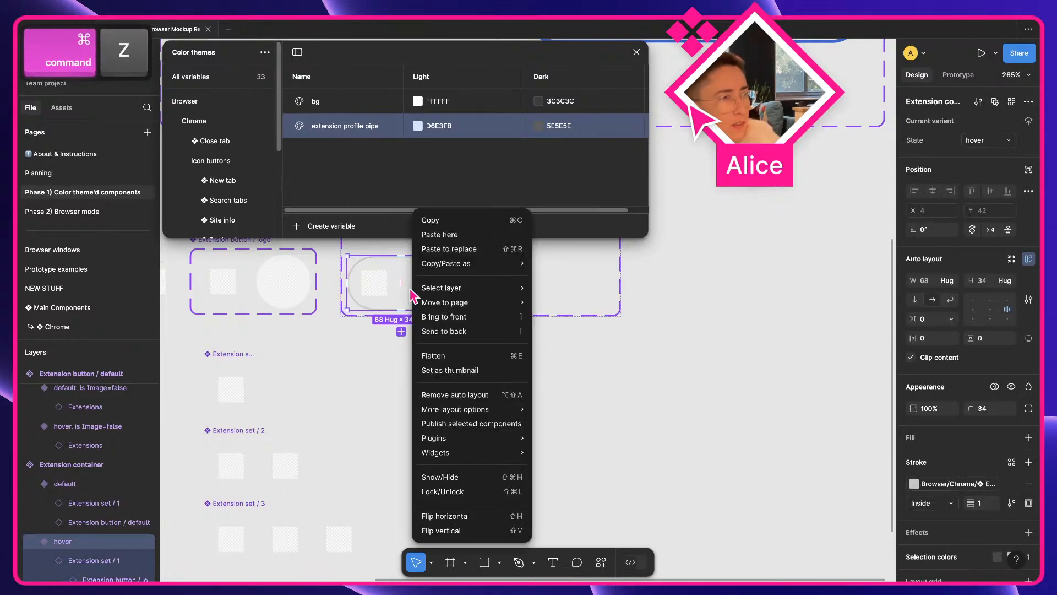
click(478, 221)
click(701, 371)
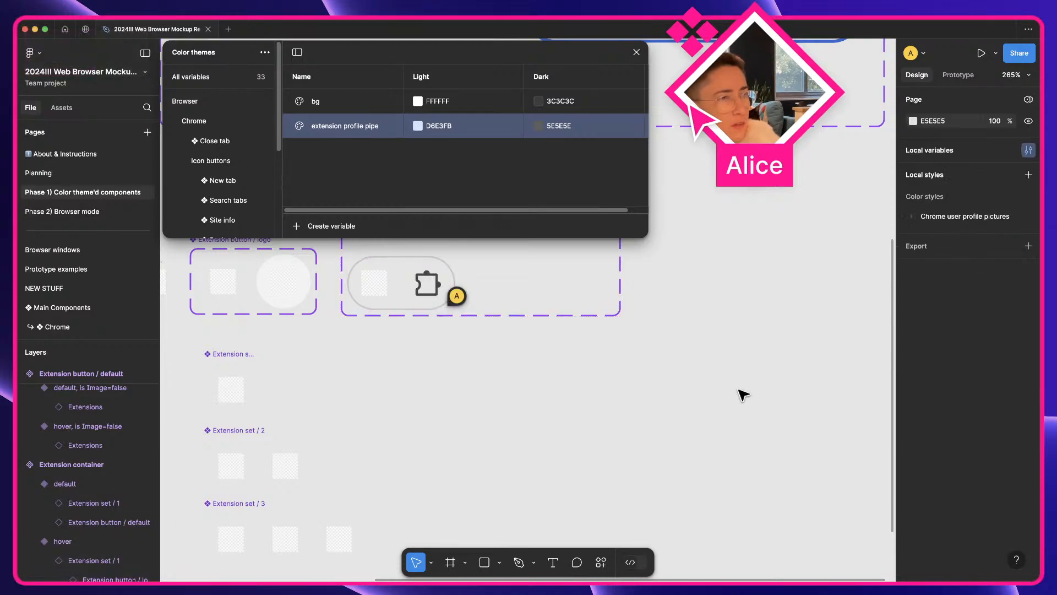
right_click(717, 402)
click(755, 411)
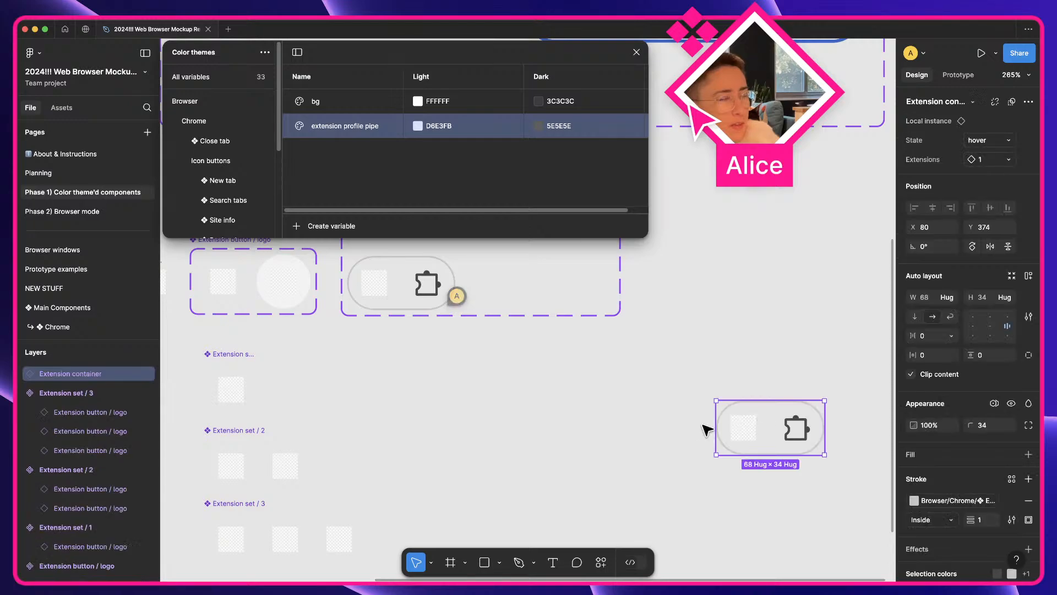
- Move the Extension container instance closer to the extension sets and review the swap choices and component source of its Extensions property
drag(703, 425, 591, 414)
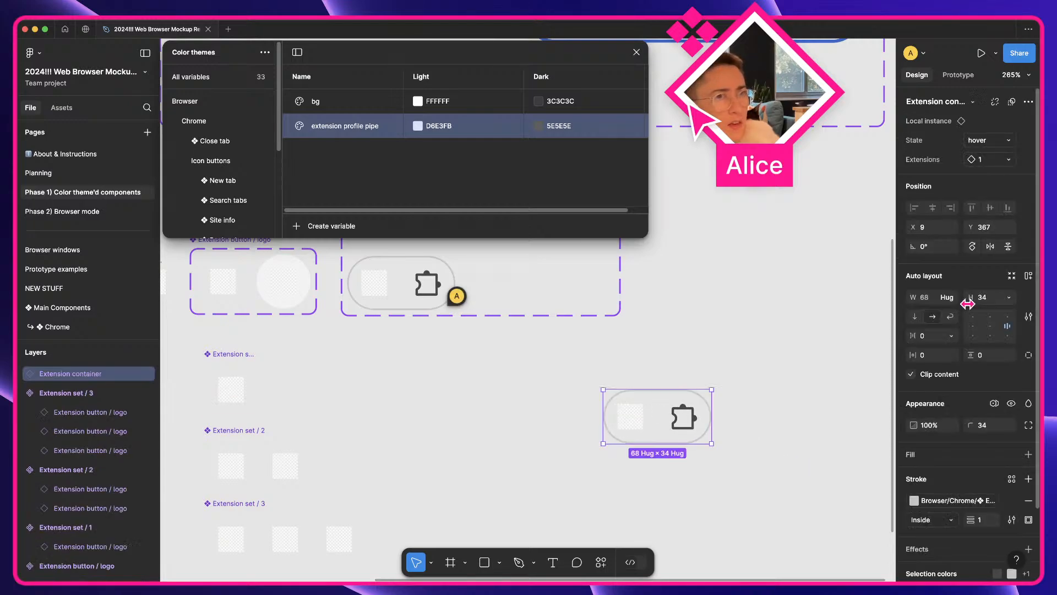
click(995, 161)
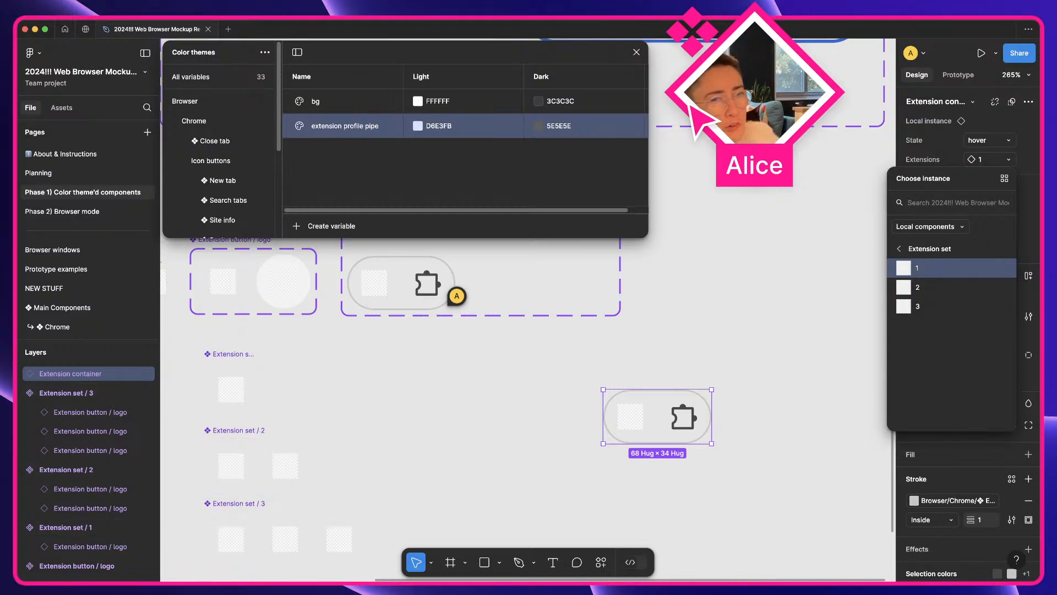
click(701, 378)
click(678, 428)
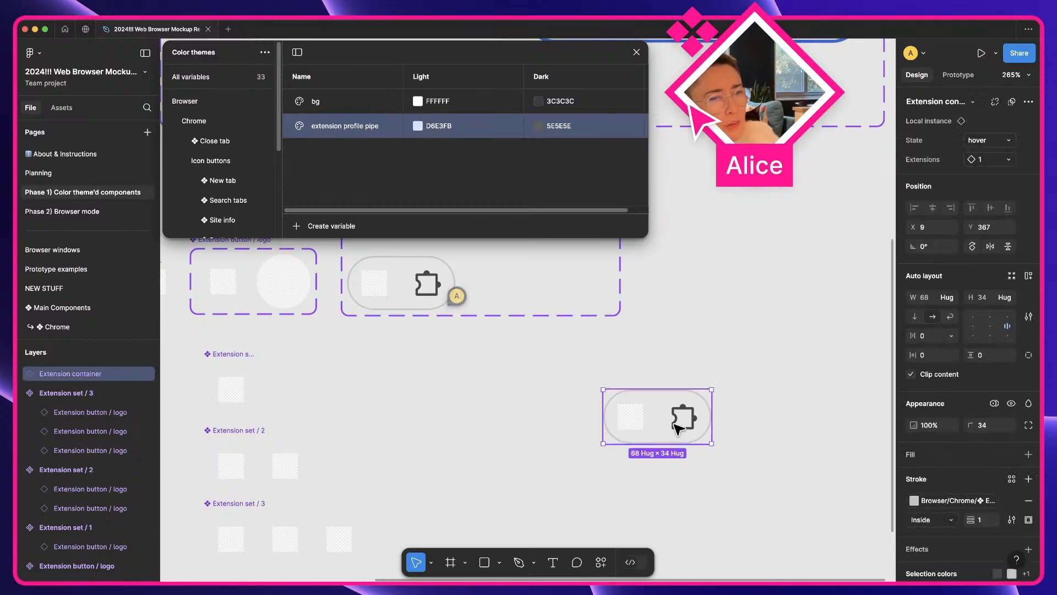
key(BackSpace)
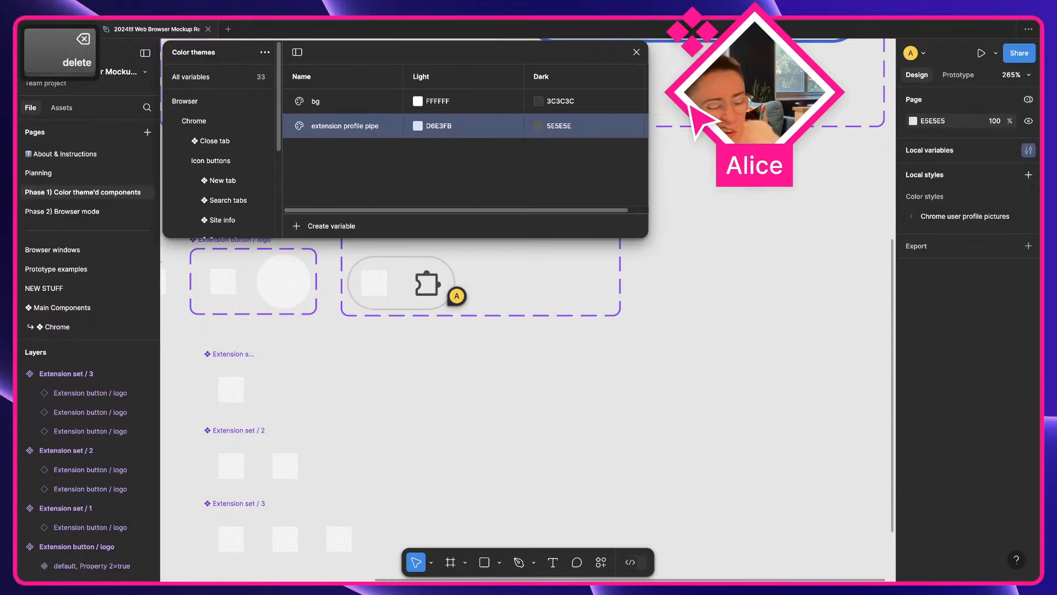
key(super+z)
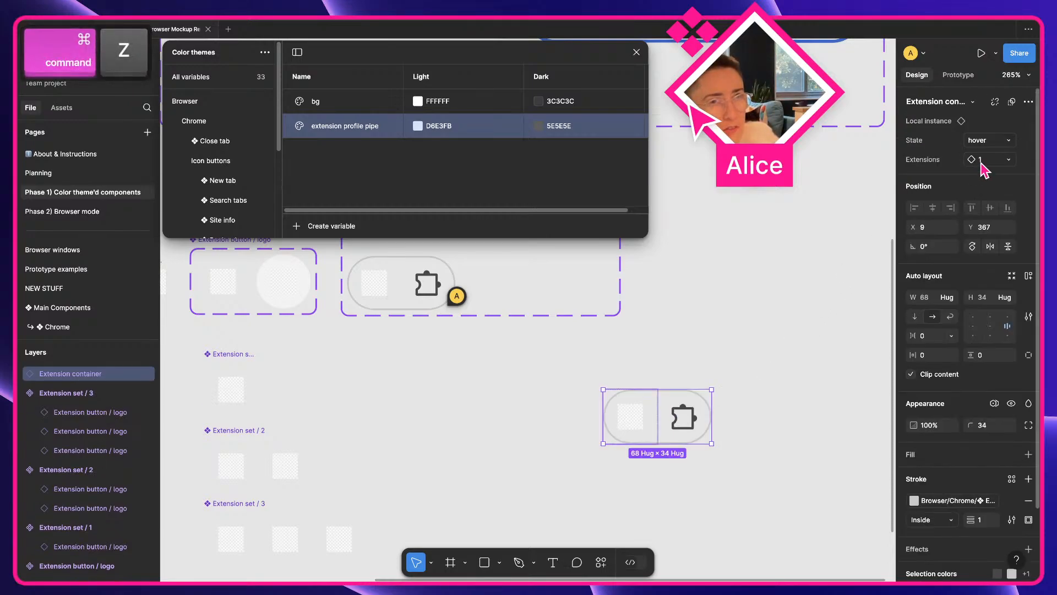
click(981, 162)
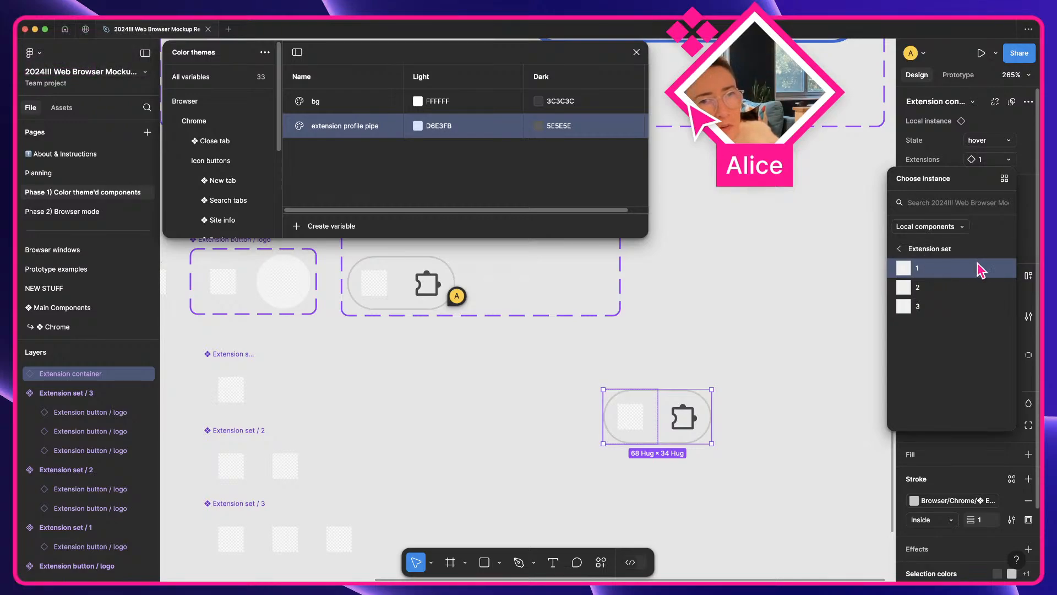
click(939, 226)
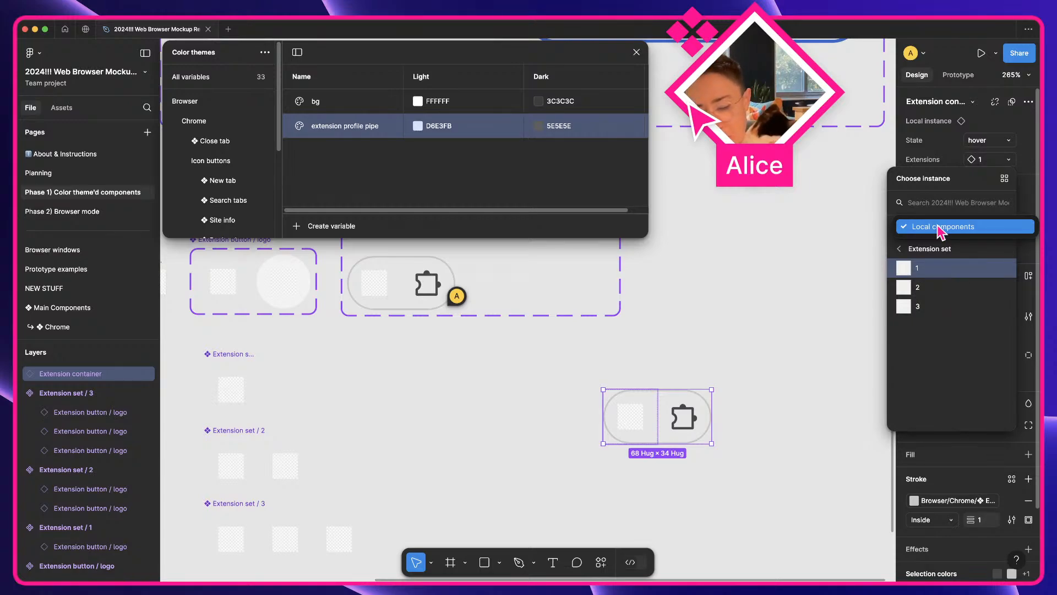
click(938, 231)
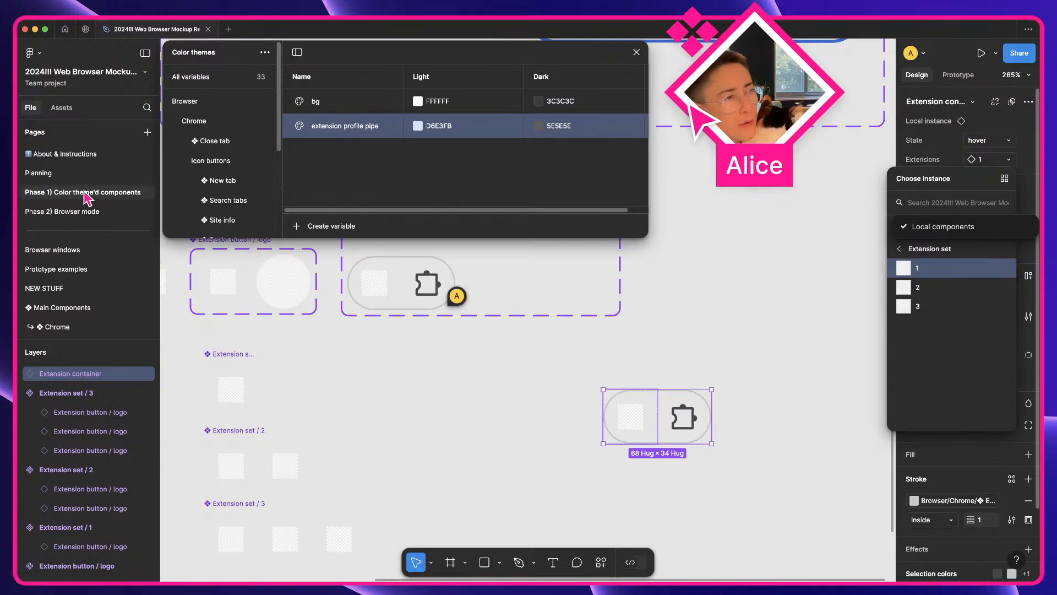
- Open the Planning page and shift the Browser chrome frame slightly to X 1633, Y -1007
click(79, 175)
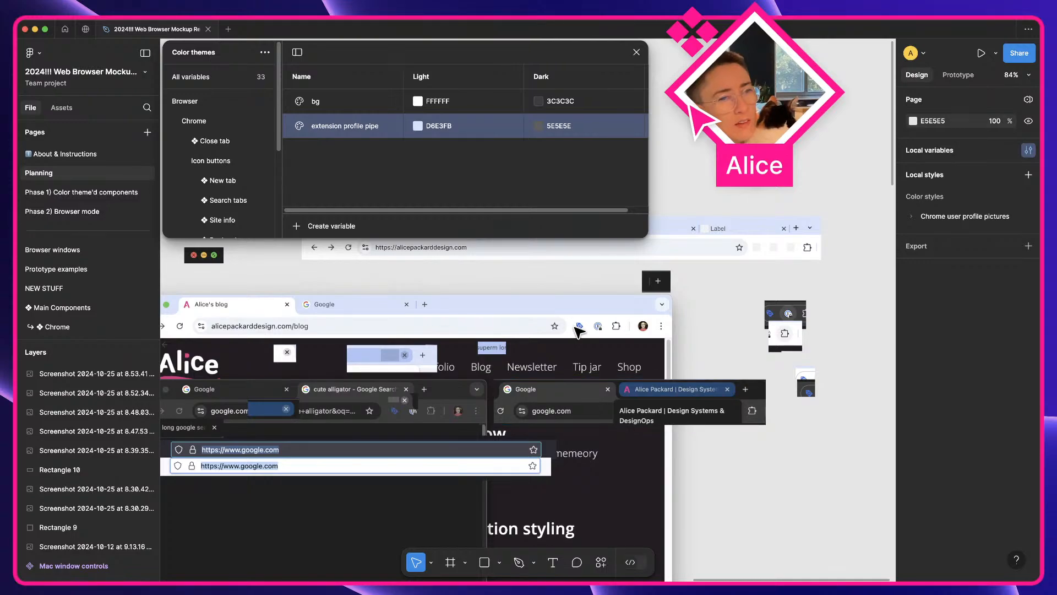
scroll(575, 330, up, 5)
scroll(570, 290, up, 1)
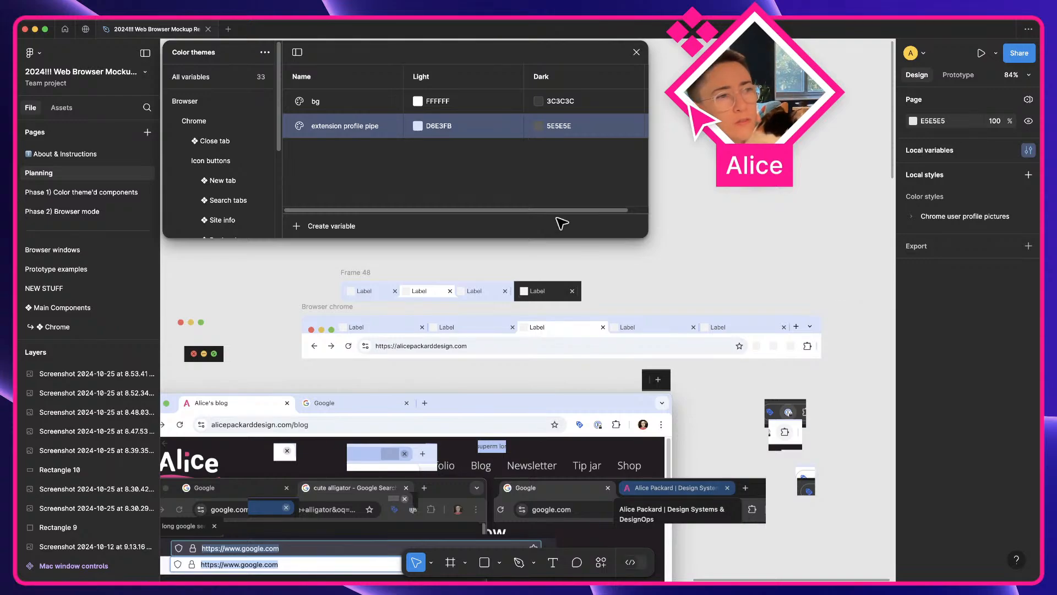
click(315, 307)
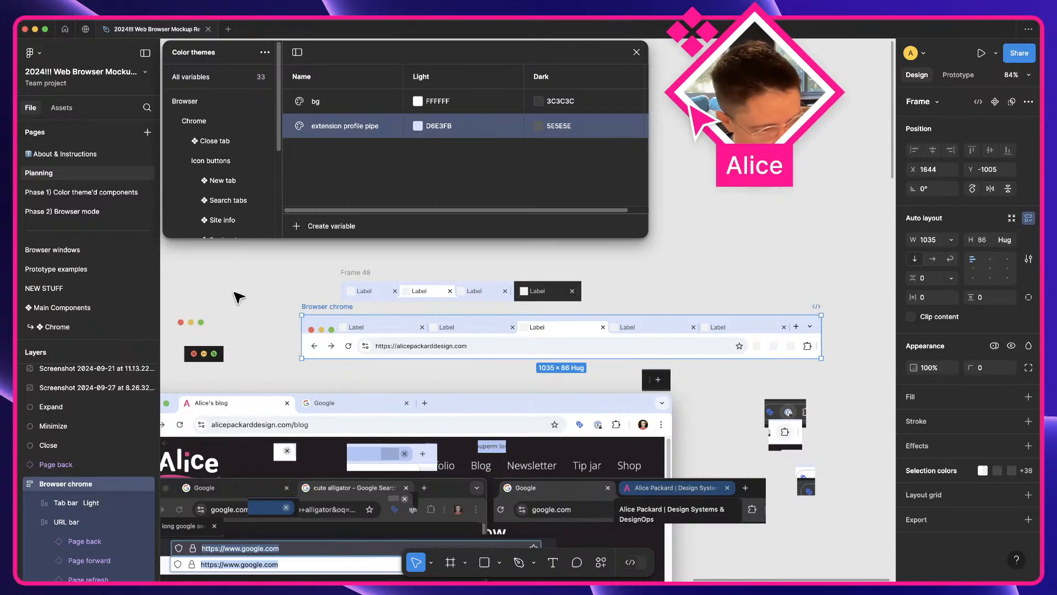
drag(348, 306, 338, 304)
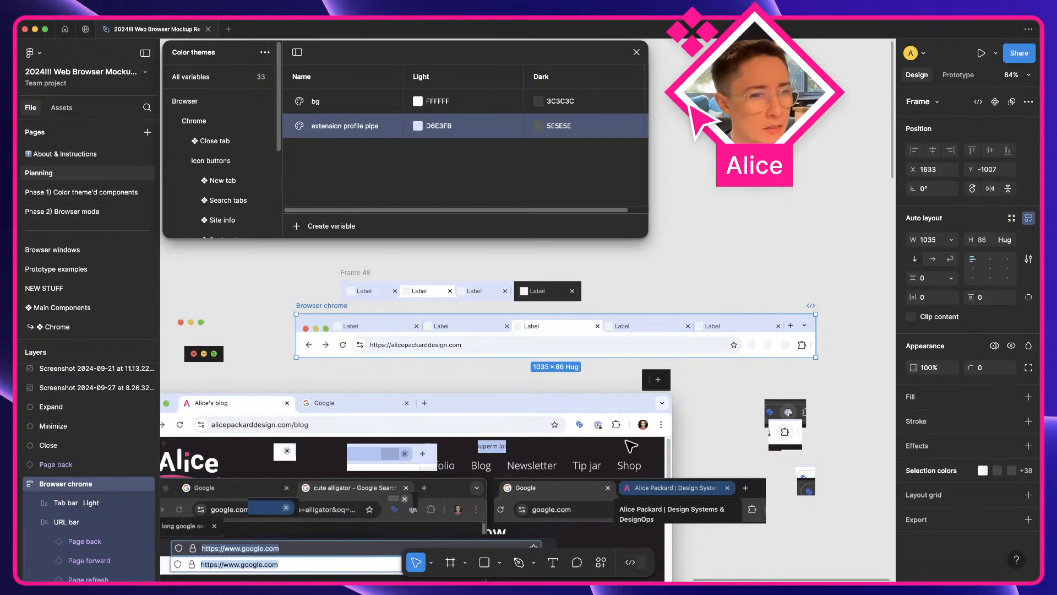
- Examine the extension icons, divider and profile picture in the light toolbar screenshot and in the live Chrome window
key(space)
drag(778, 413, 703, 379)
scroll(608, 371, up, 5)
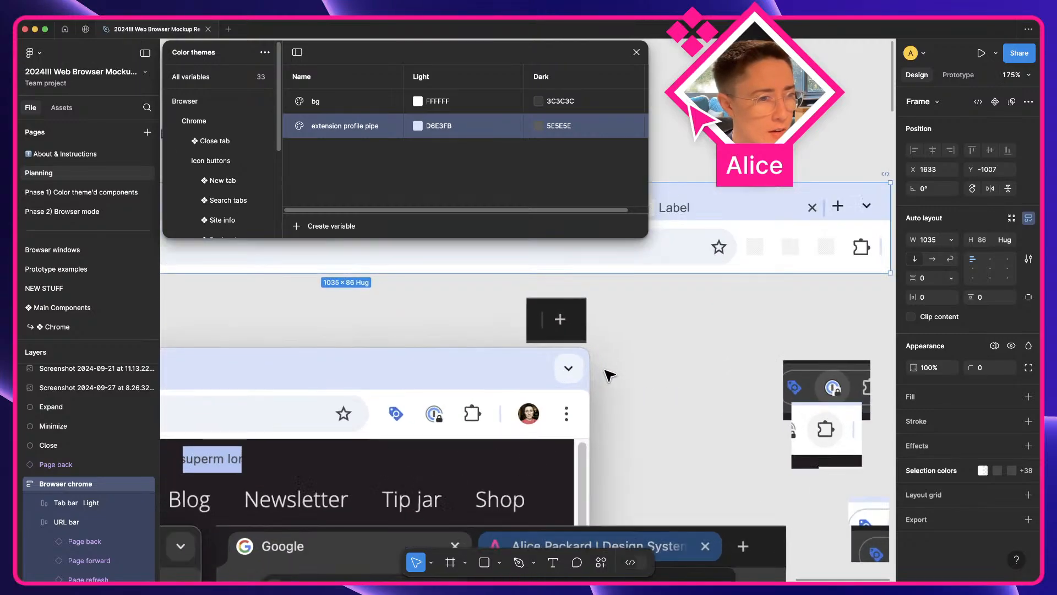
key(space)
drag(608, 370, 540, 280)
scroll(540, 279, up, 5)
key(a)
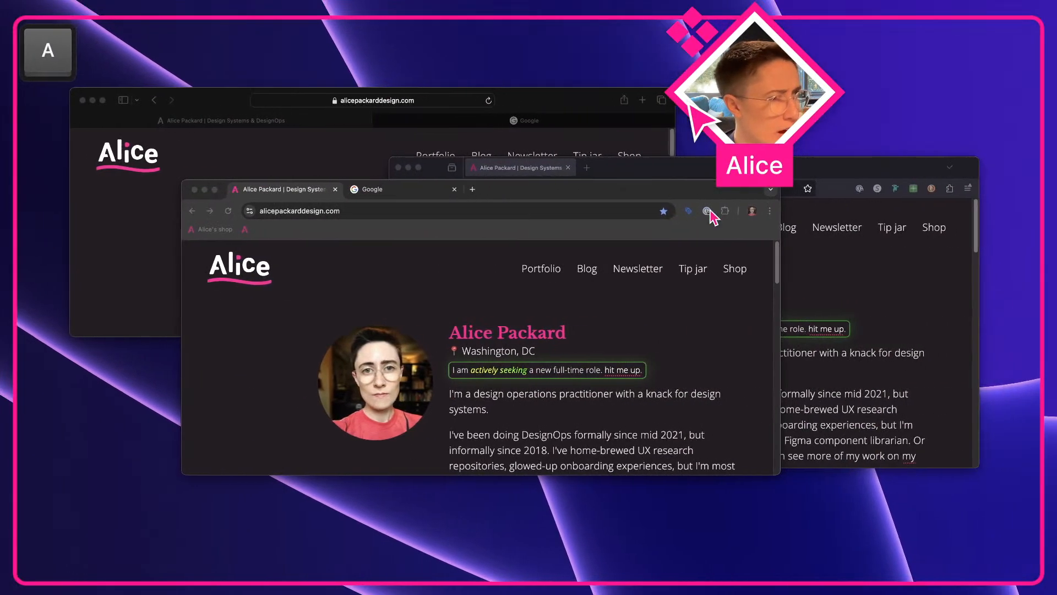
click(758, 235)
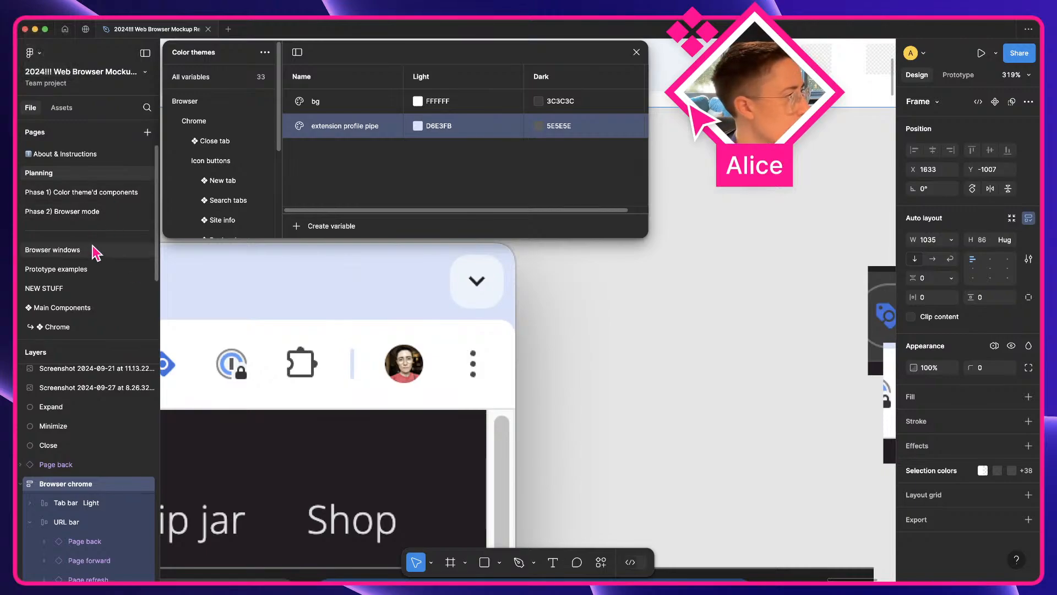
- Return to the page "Phase 1) Color theme'd components" and delete the loose Extension container instance beside the extension sets
click(99, 193)
key(space)
drag(395, 446, 552, 379)
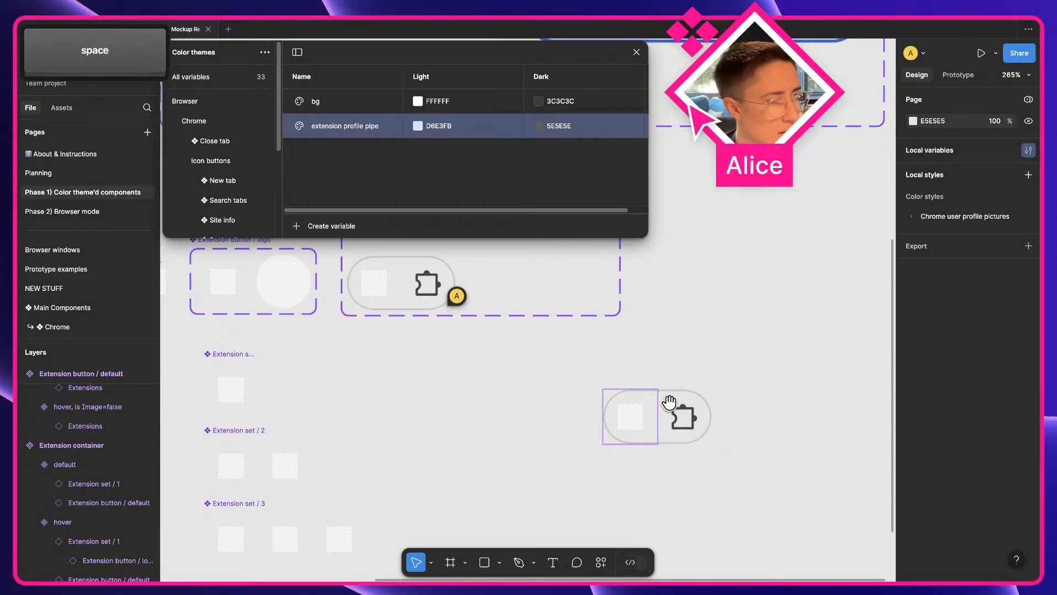
click(799, 357)
key(BackSpace)
- Extend the Icon buttons section downward to a height of 598, leaving empty space below the bookmarks component set
key(space)
drag(470, 404, 861, 259)
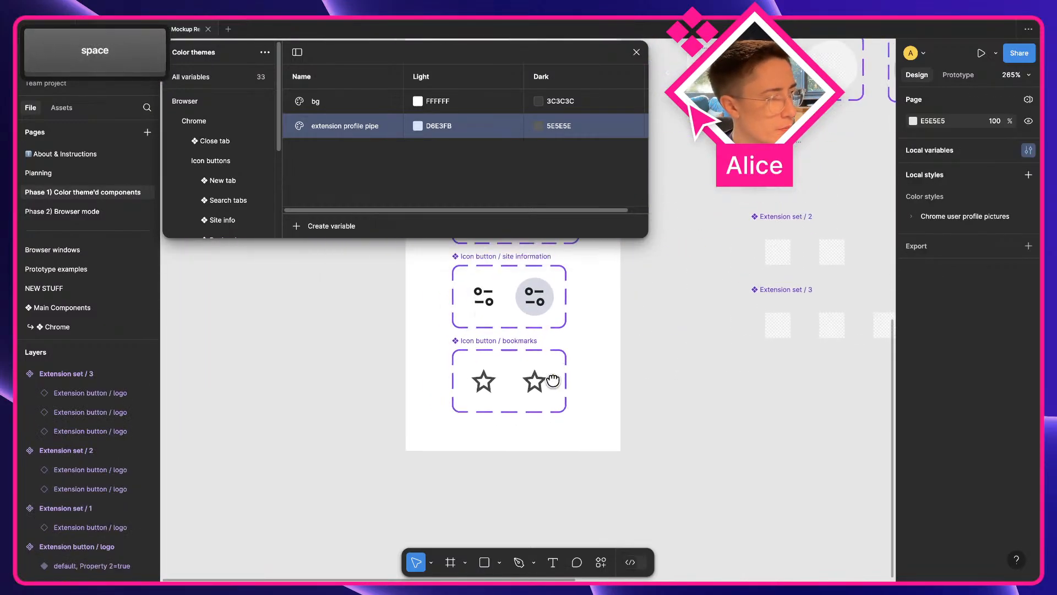
drag(553, 382, 600, 551)
drag(548, 278, 561, 573)
drag(552, 318, 549, 459)
drag(523, 345, 523, 340)
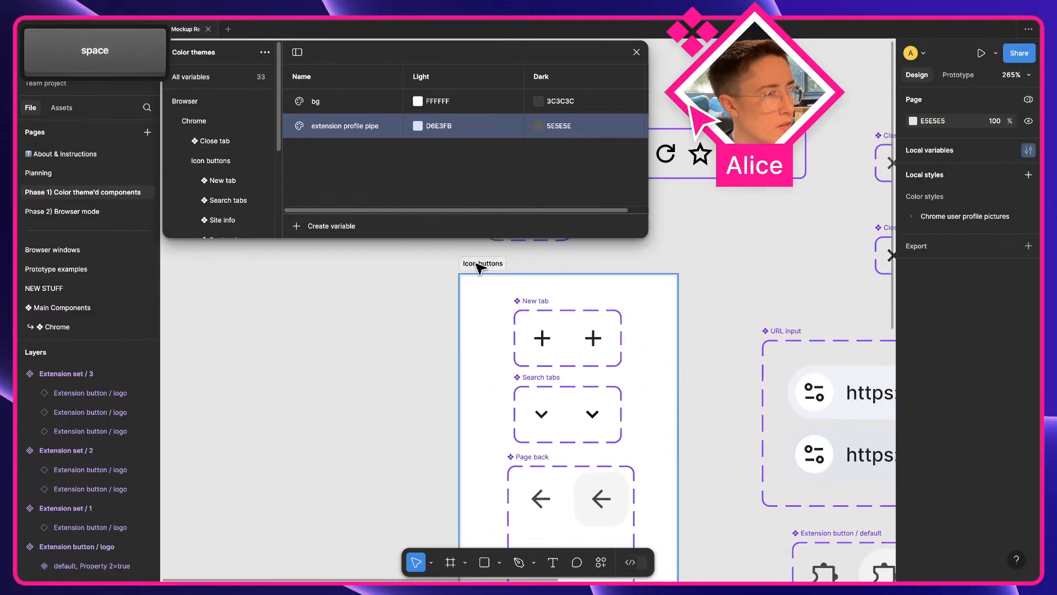
click(479, 267)
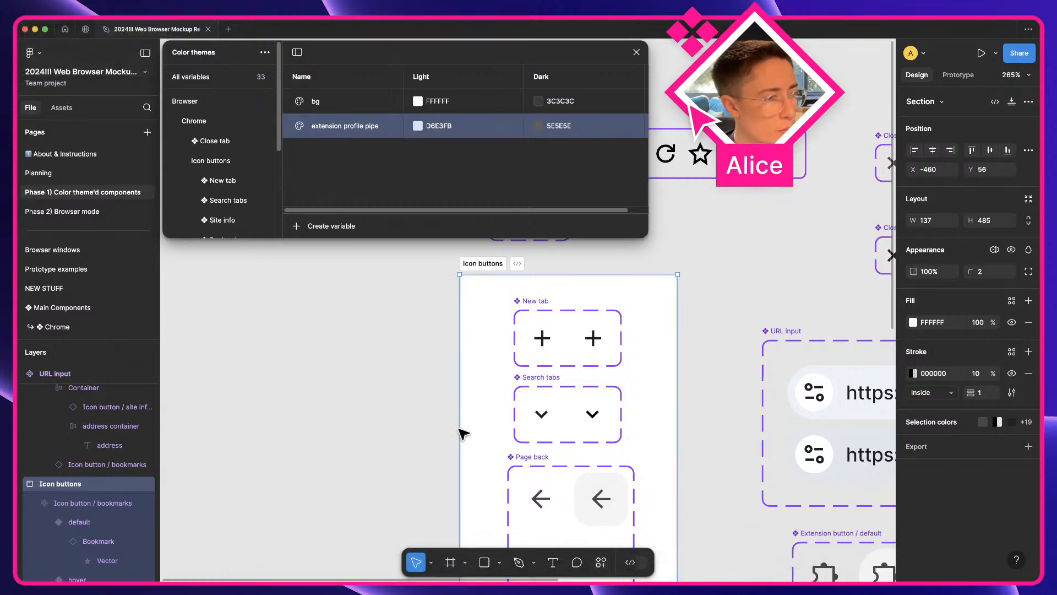
scroll(467, 432, down, 10)
drag(502, 319, 517, 496)
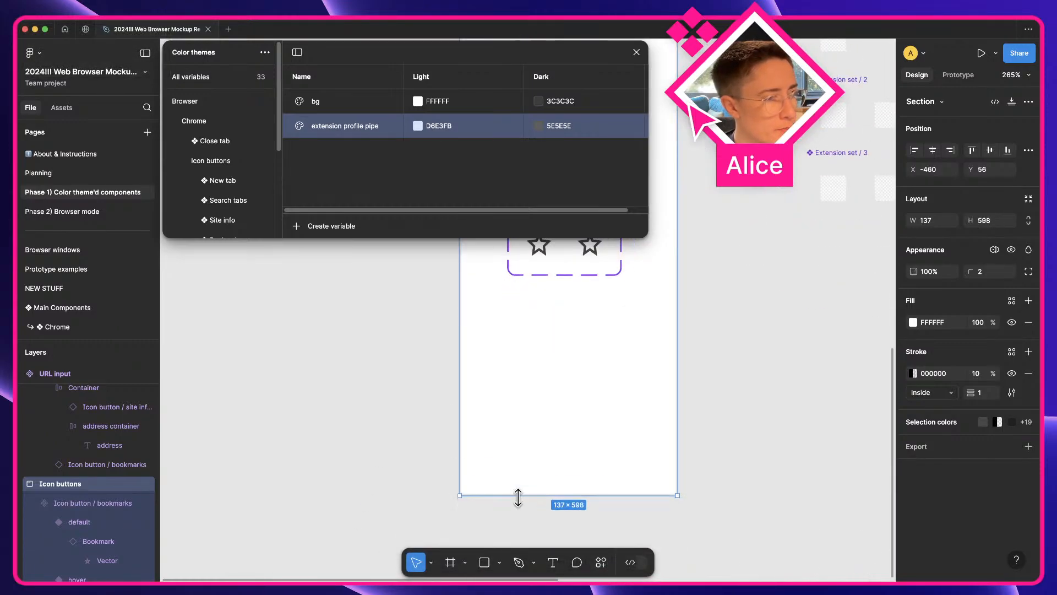
- Duplicate the Icon button / bookmarks component set directly below the original and rename the copy "Icon button / user profile"
scroll(637, 303, up, 5)
drag(539, 282, 562, 370)
key(super+r)
key(Right)
key(alt+shift+Left)
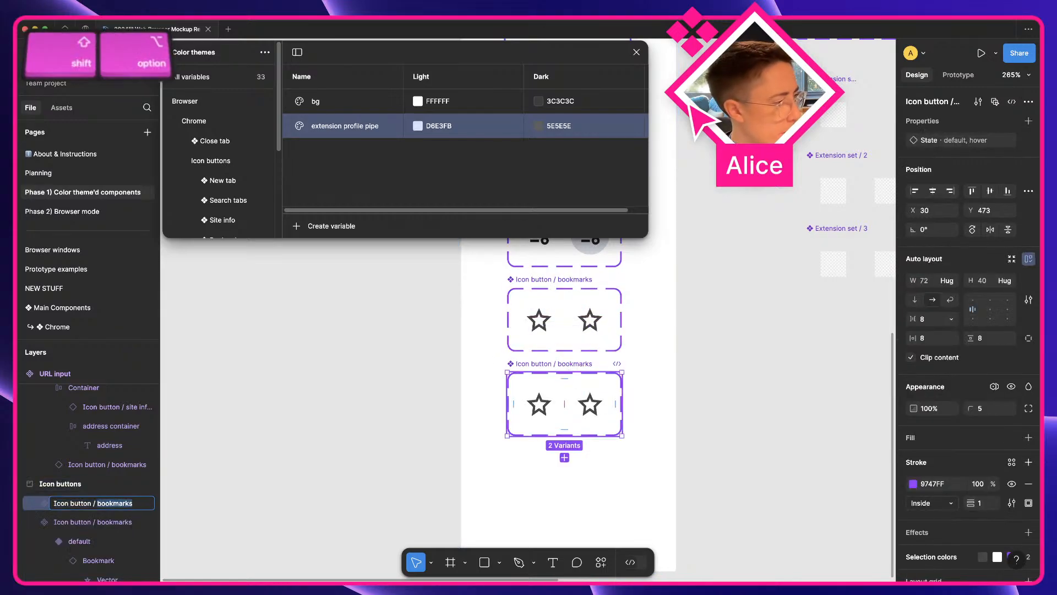
key(alt+shift+Left)
key(shift+Right)
text(user profile)
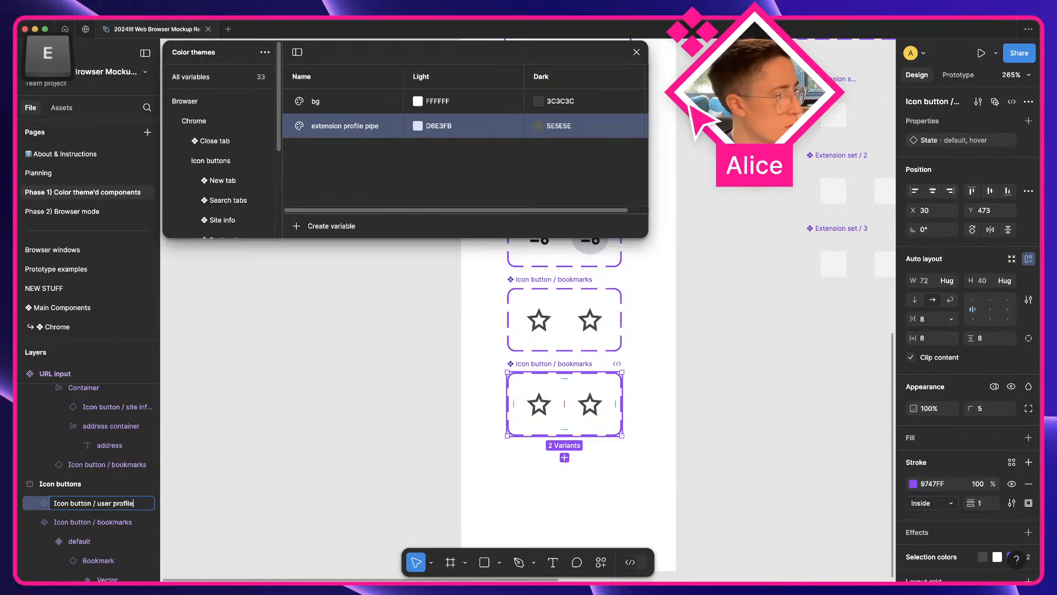
key(Return)
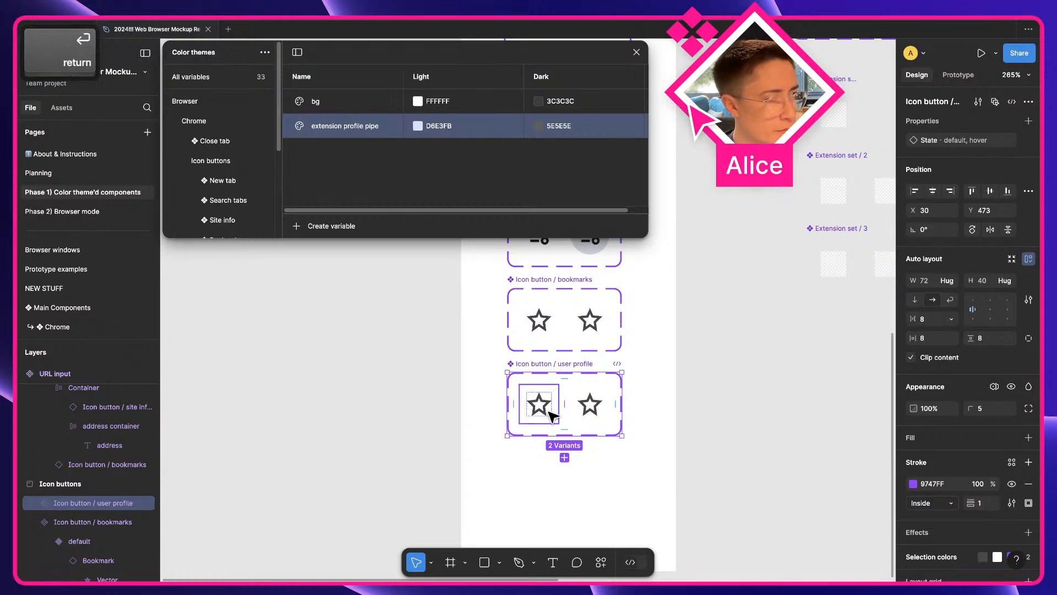
- Place a copy of an Extension logo in the user profile set's default variant and delete the star icons from both variants
drag(701, 342, 580, 413)
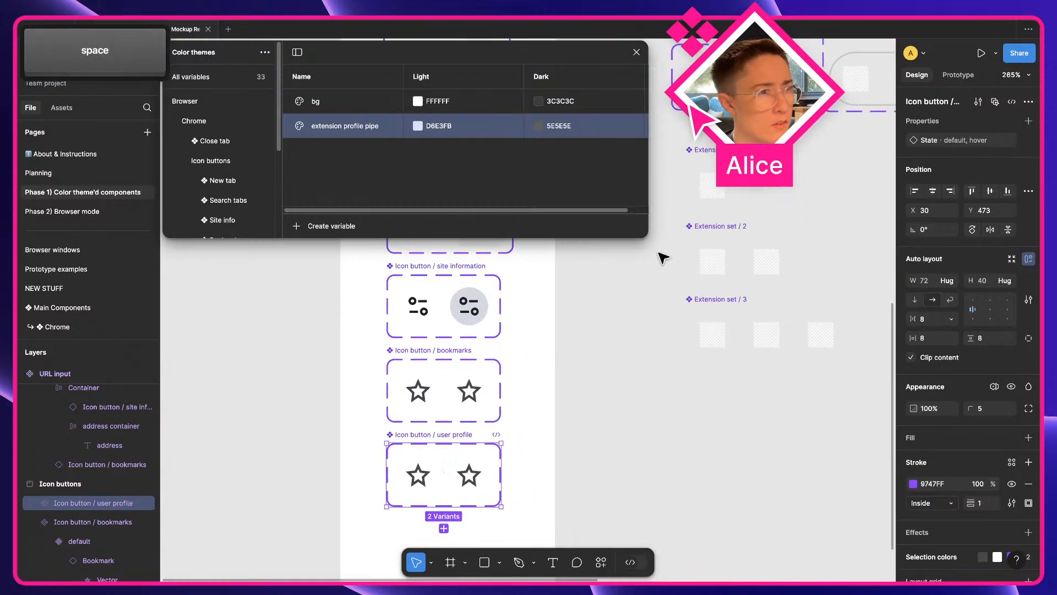
super+click(713, 263)
drag(713, 263, 416, 468)
super+click(418, 465)
key(q)
key(BackSpace)
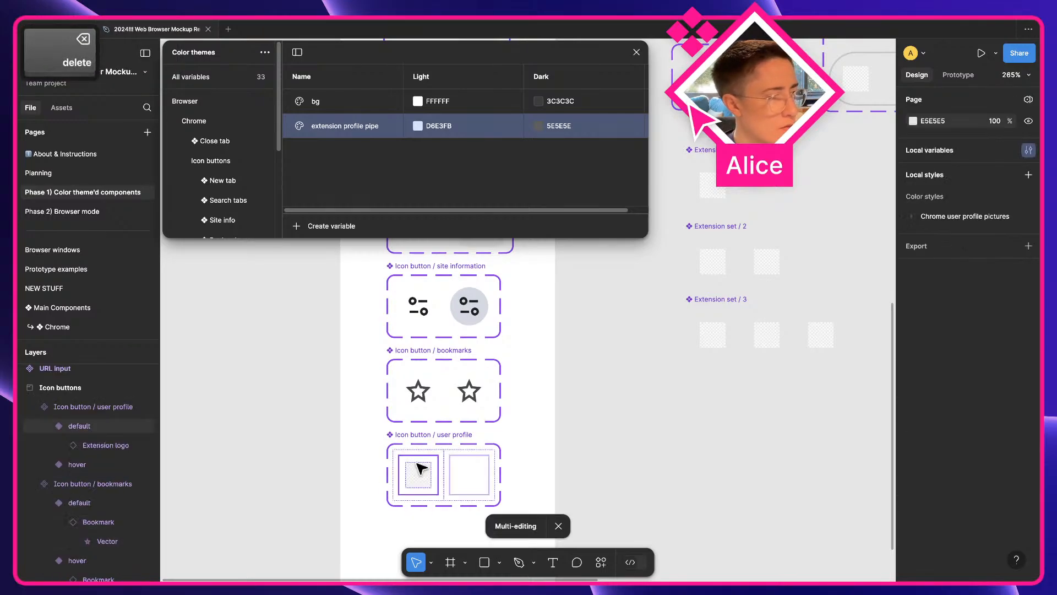
- Copy the Extension logo from the user profile set's default variant and paste it into the hover variant
super+click(419, 472)
click(477, 480)
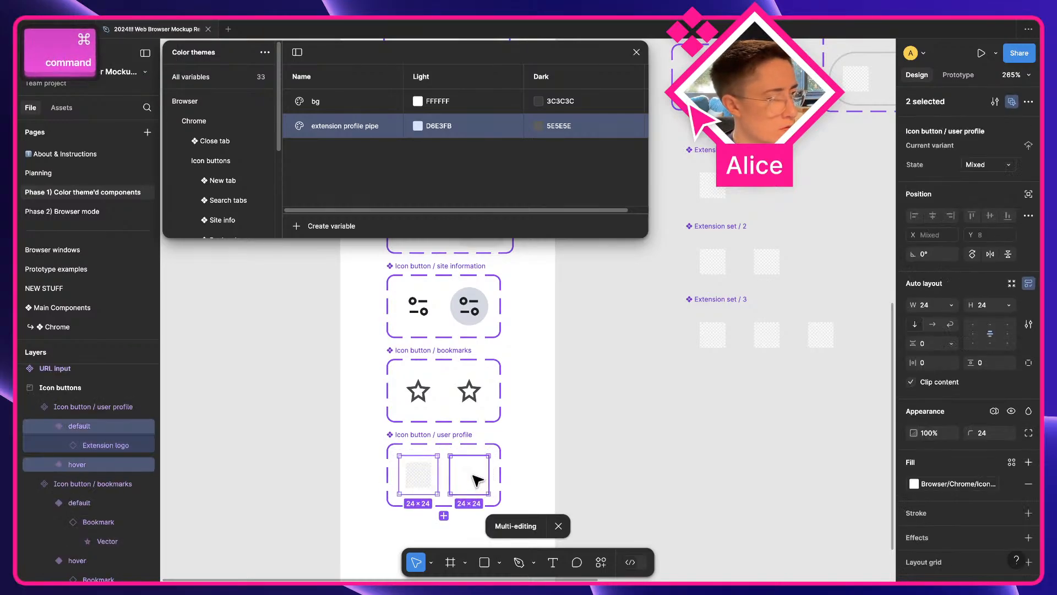
key(super+v)
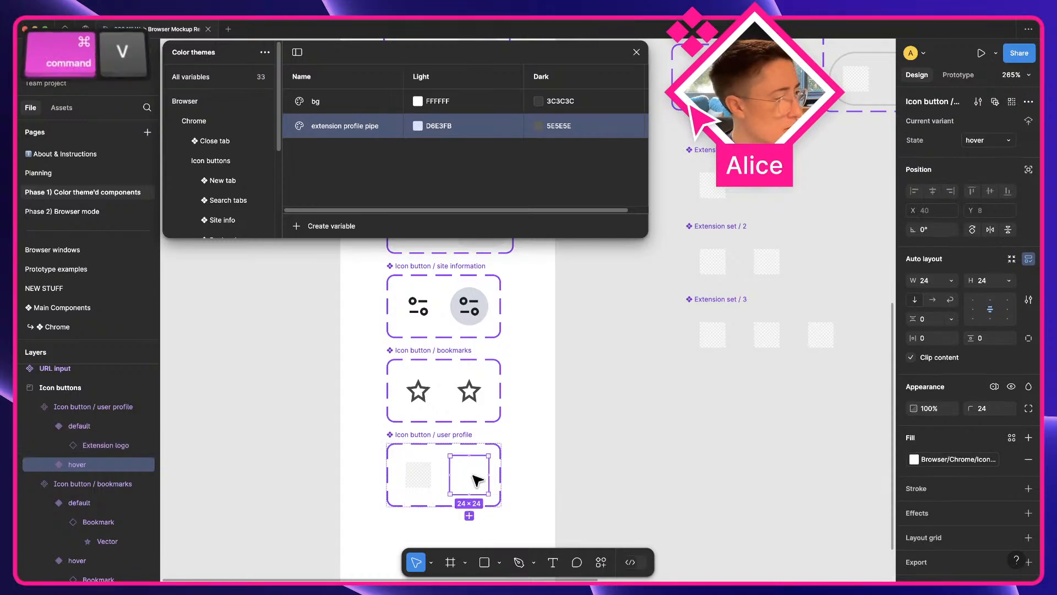
- Rename the Extension logo layers in both user profile variants to "Profile picture"
key(q)
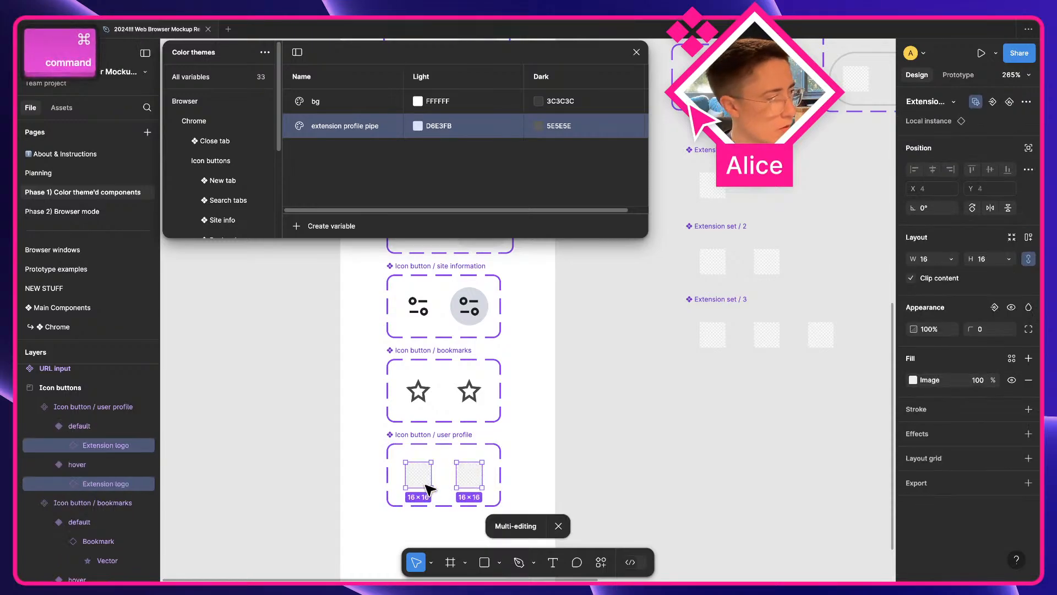
key(super+r)
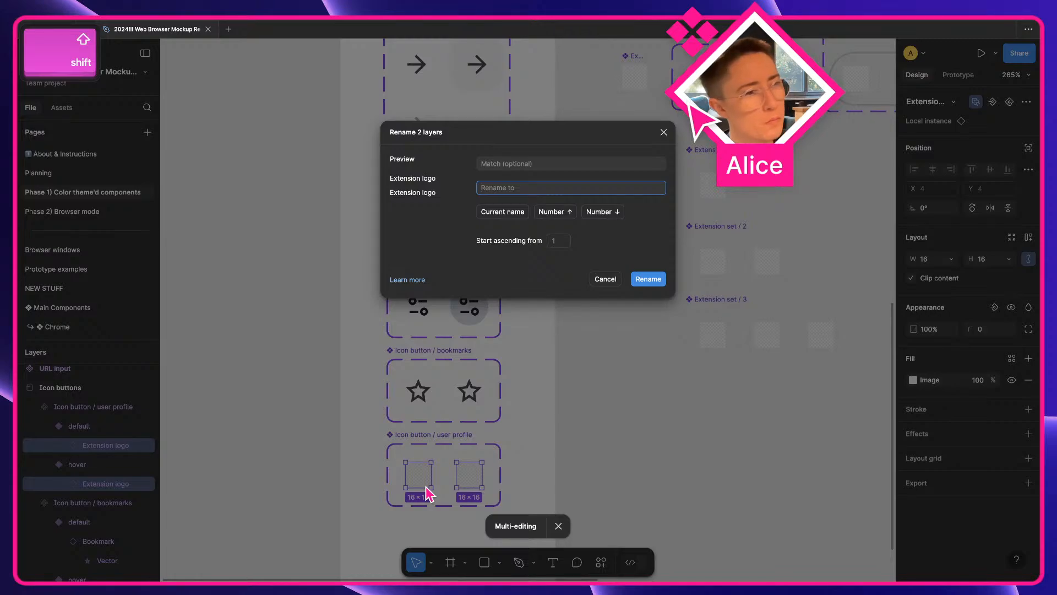
text(Profile pictu)
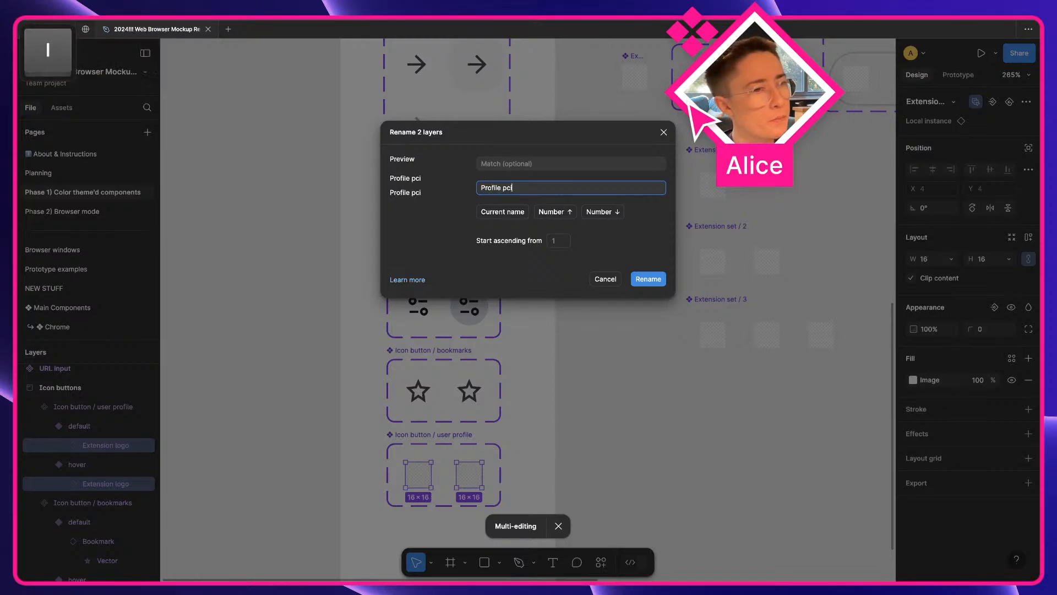
text(re)
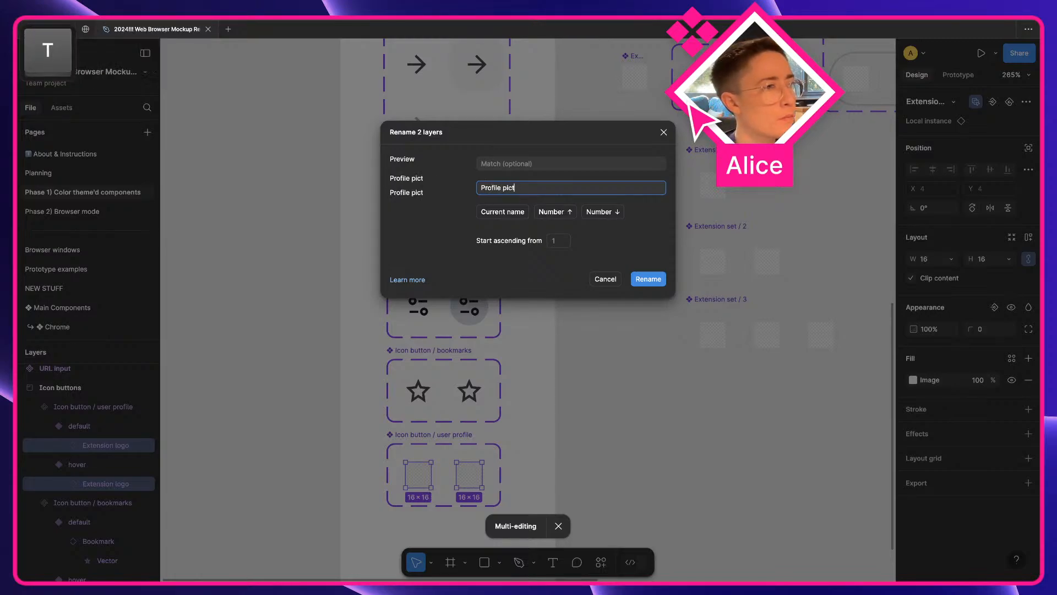
key(Return)
- Review the user profile component set and select the Hover variant of Page refresh to inspect its styling
drag(561, 456, 680, 358)
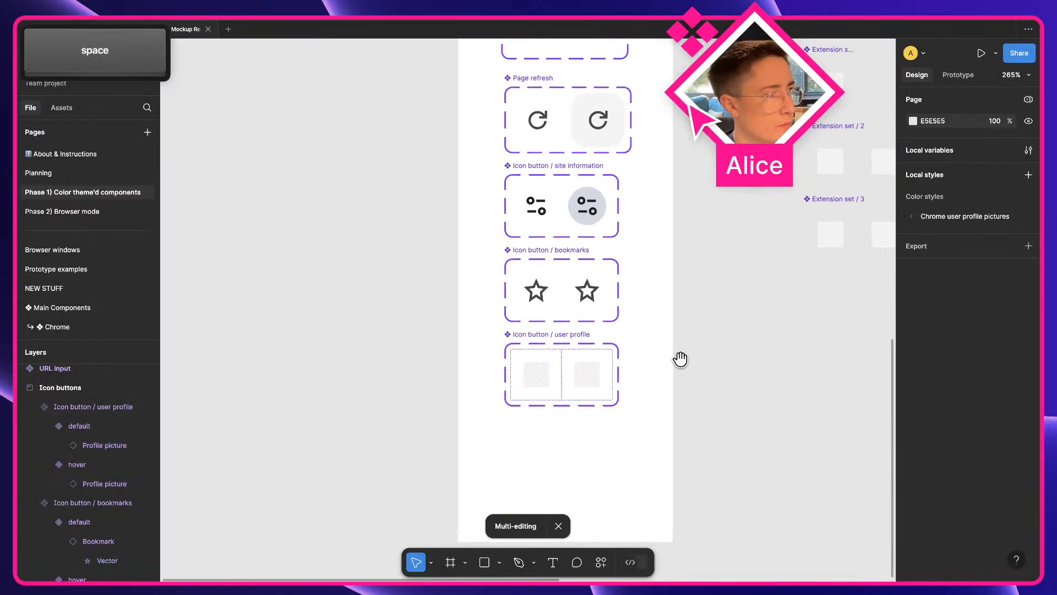
click(545, 342)
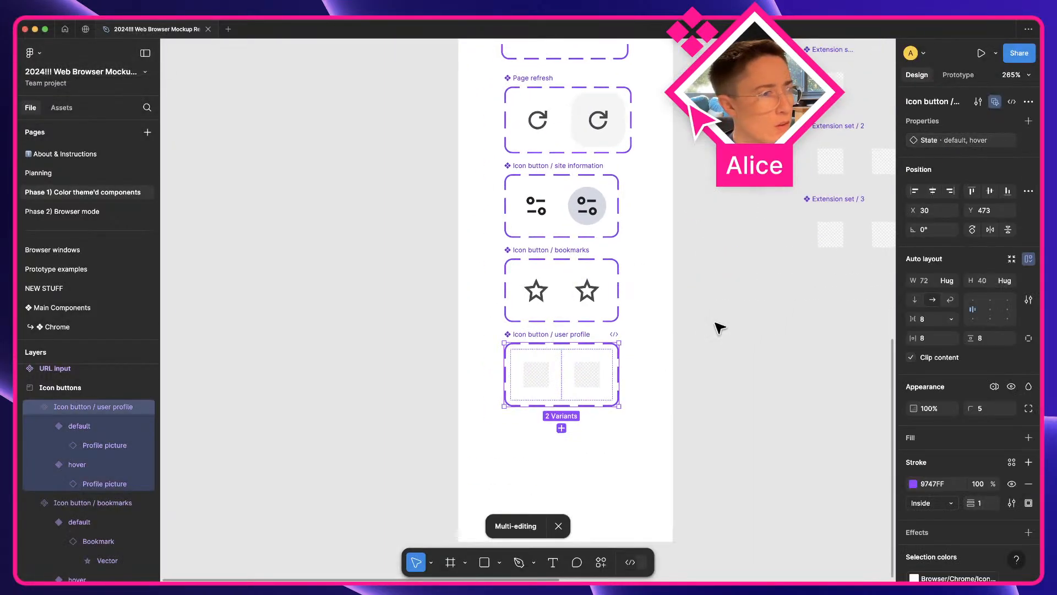
click(715, 358)
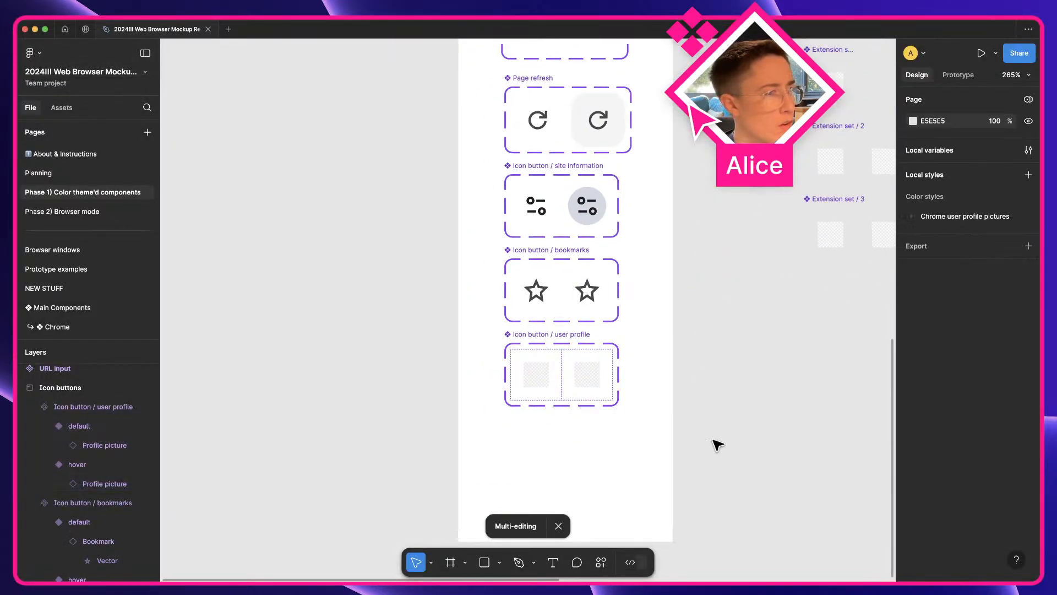
click(618, 132)
scroll(592, 256, up, 3)
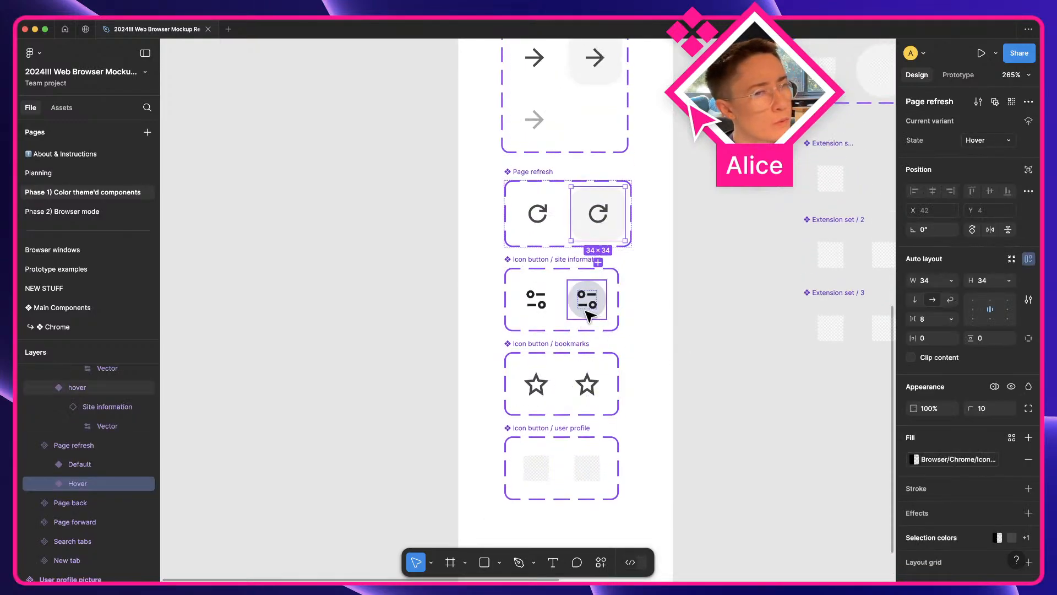
key(a)
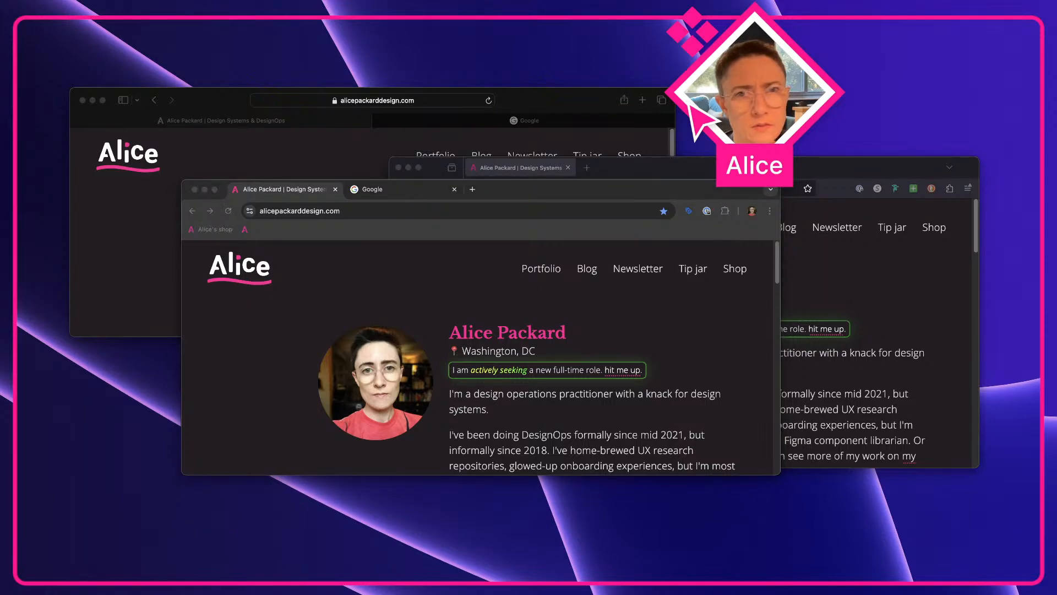
click(731, 305)
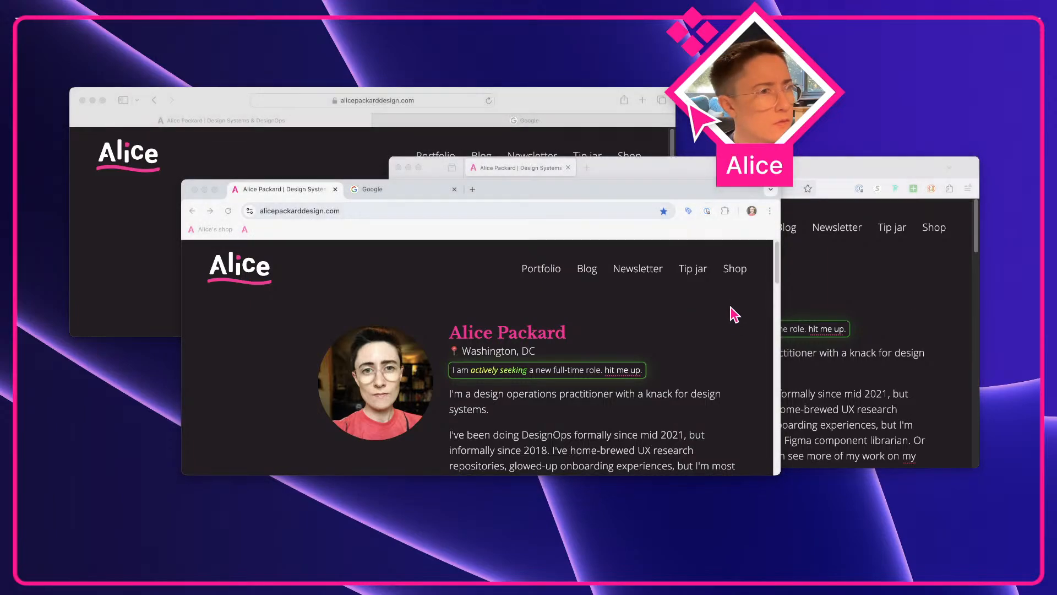
click(756, 233)
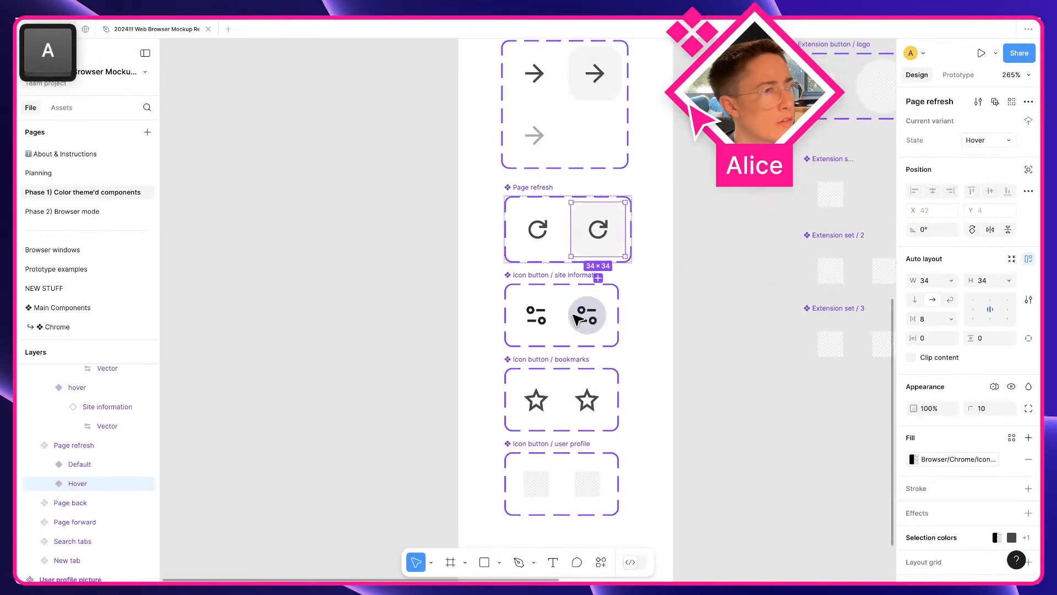
- Compare the hover variant's fill style in the Extension button / default set with the hover variant of the user profile set
scroll(574, 317, up, 2)
key(space)
drag(578, 316, 354, 366)
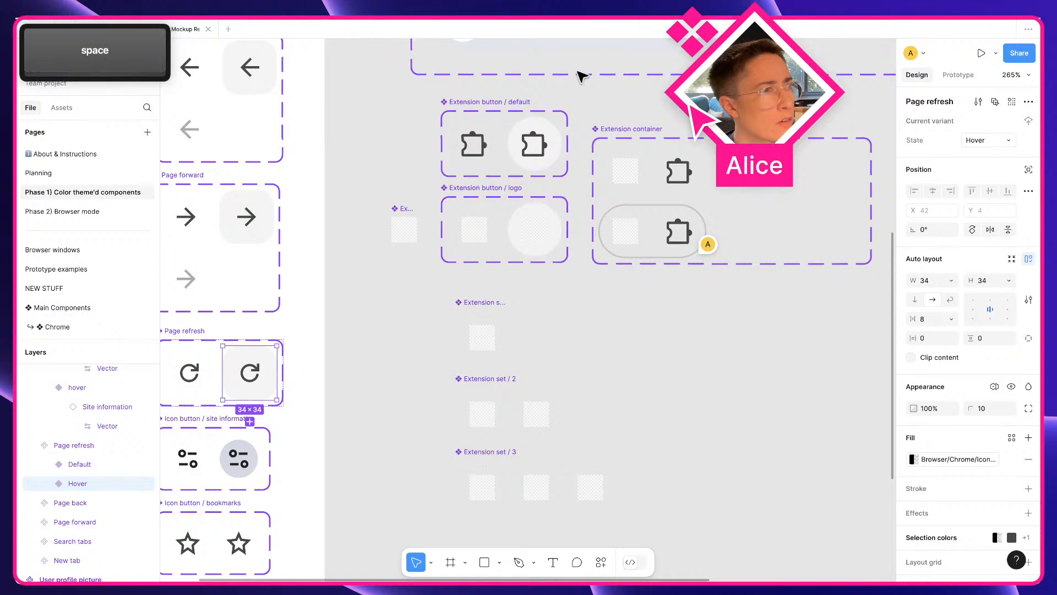
click(532, 145)
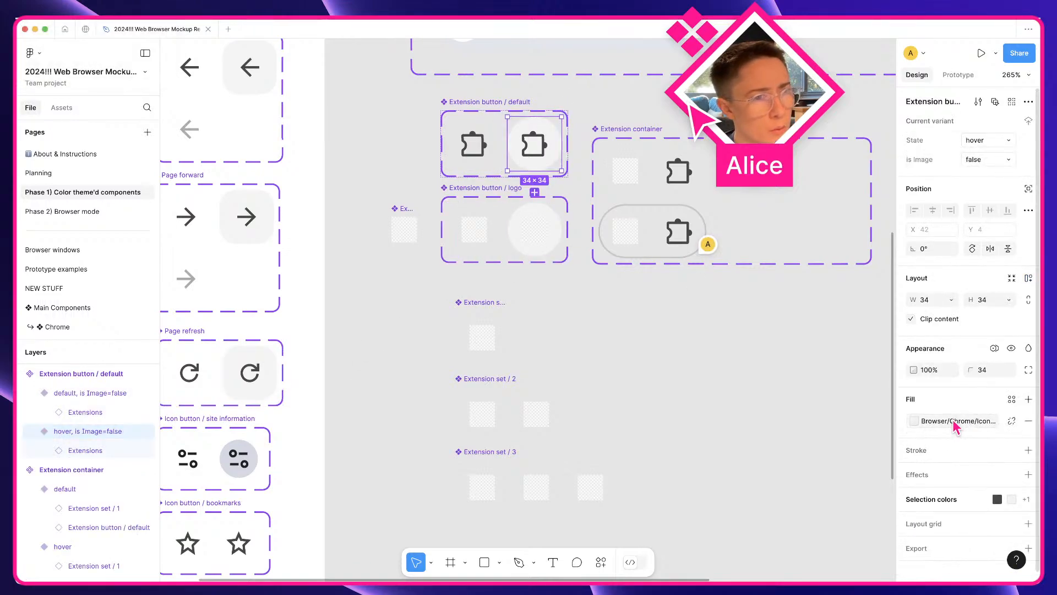
click(956, 423)
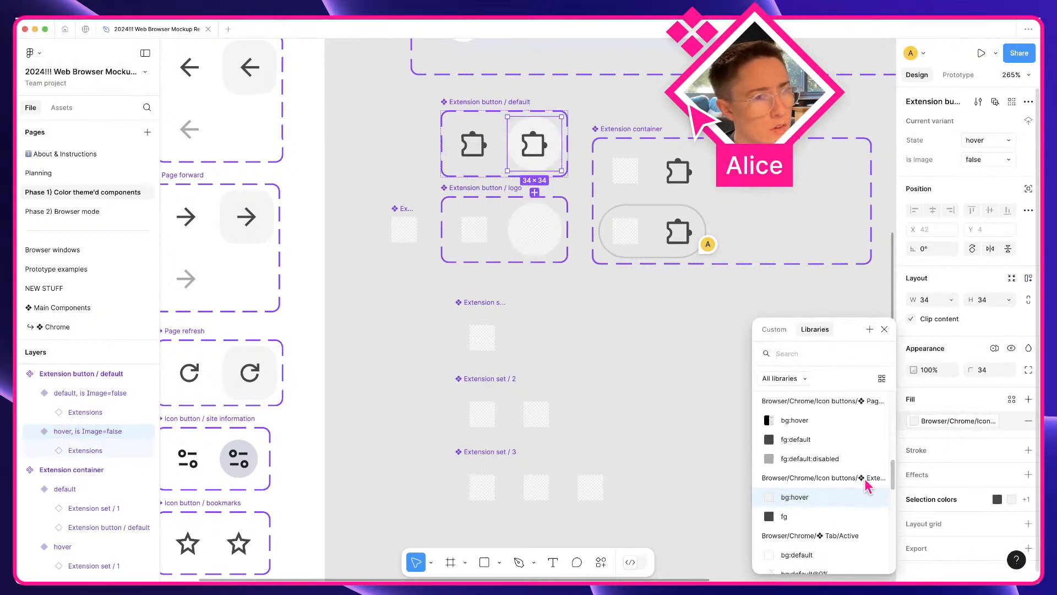
scroll(695, 481, down, 4)
scroll(538, 461, left, 3)
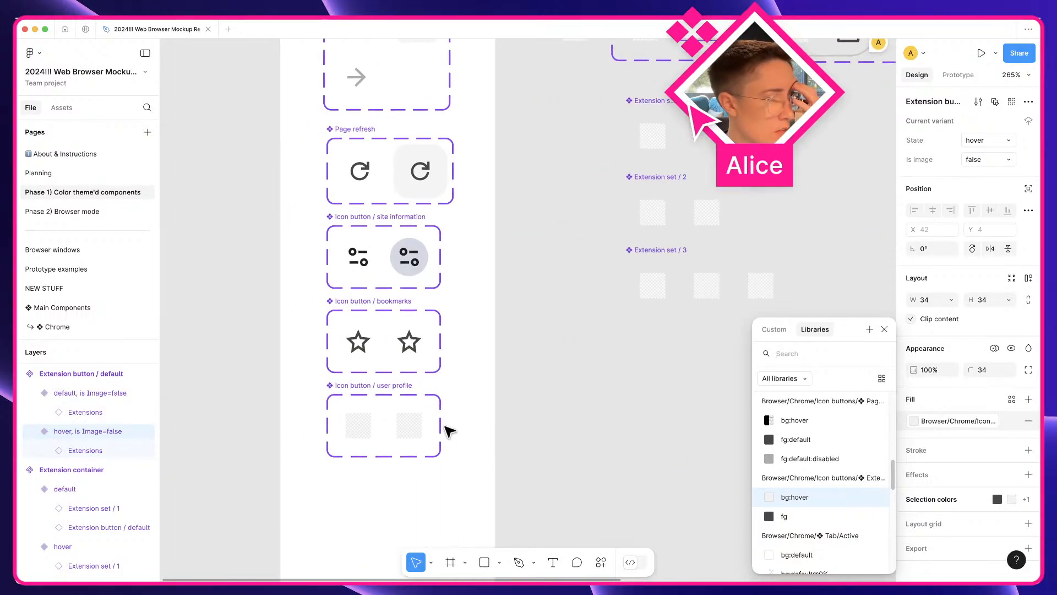
click(418, 428)
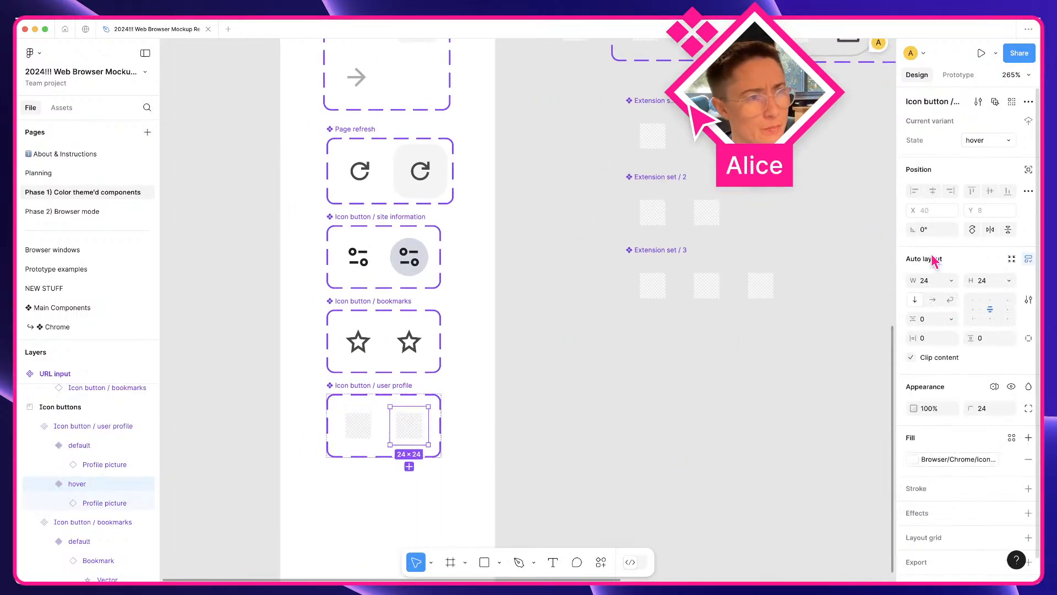
- Duplicate the Extension button / logo component set and place the copy near the icon button sets
scroll(571, 265, up, 5)
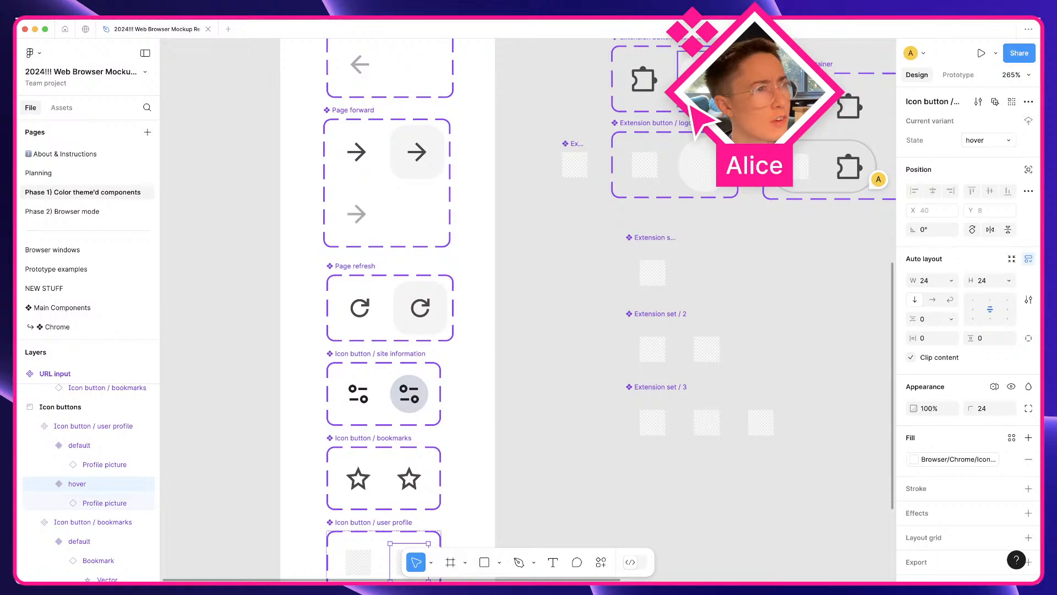
scroll(610, 308, up, 2)
alt+drag(669, 84, 530, 460)
key(super+z)
alt+drag(668, 170, 545, 457)
- Delete the Icon button / user profile set and move the copied Extension button / logo set into its place under the bookmarks set
scroll(545, 295, down, 1)
scroll(546, 295, down, 5)
click(415, 317)
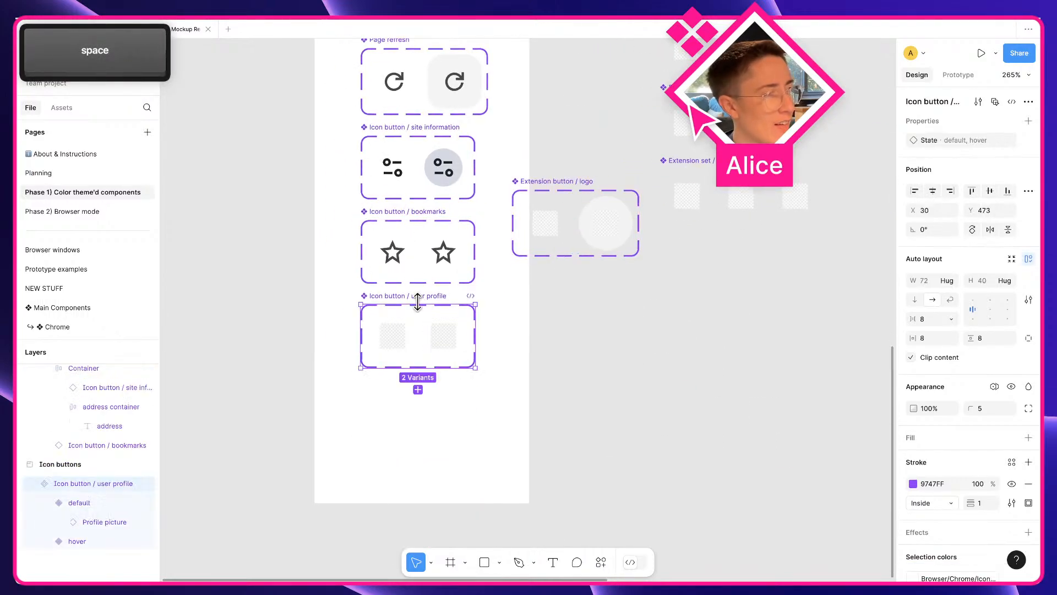
key(BackSpace)
click(545, 203)
drag(545, 203, 397, 305)
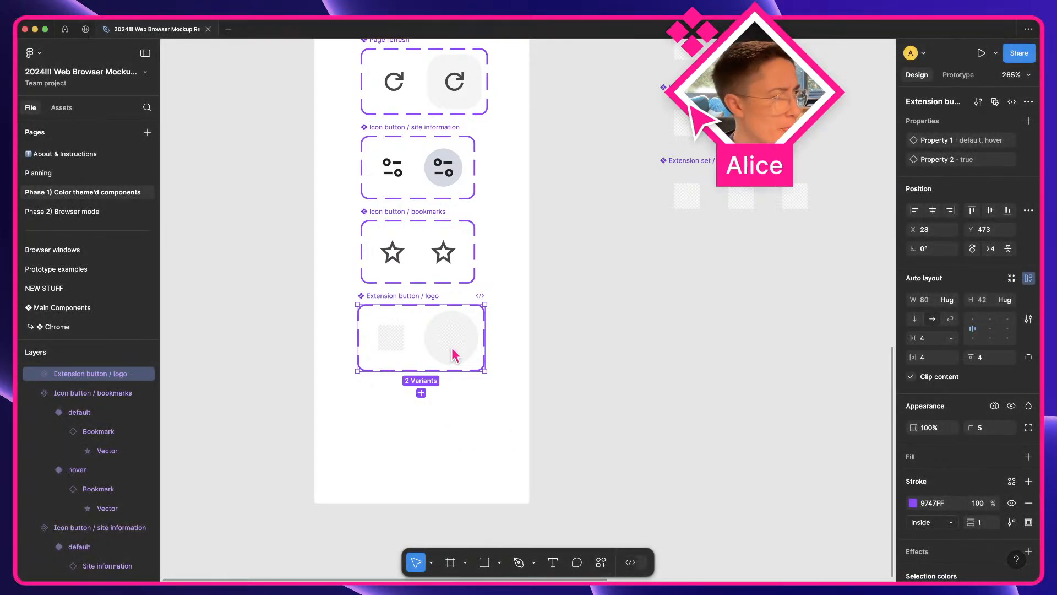
- Multi-edit the Extension logo instances in both variants of the copied set and detach them from their component
super+click(400, 344)
shift+super+click(461, 342)
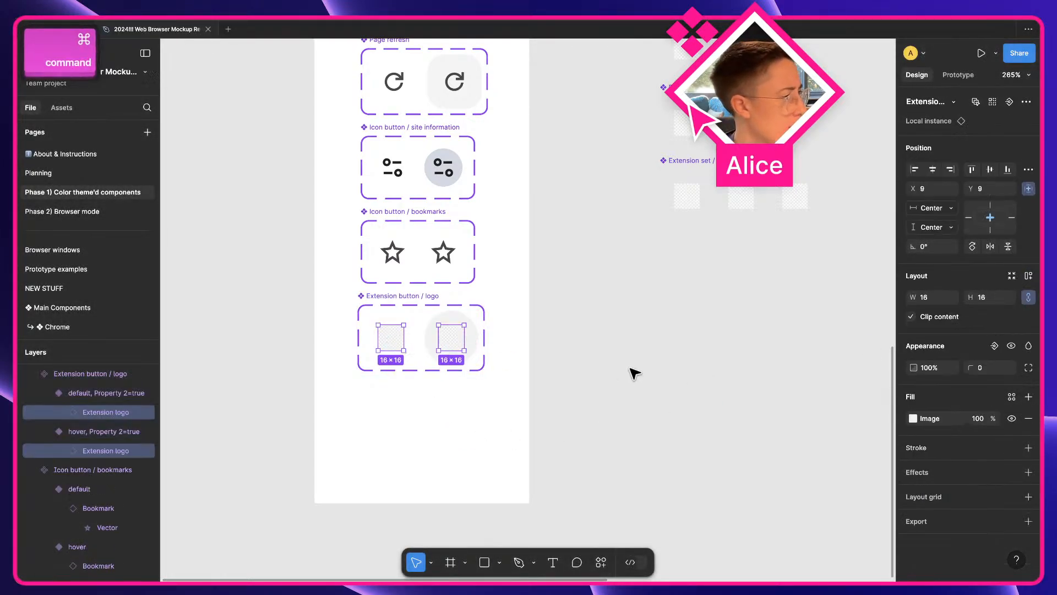
key(q)
key(q)
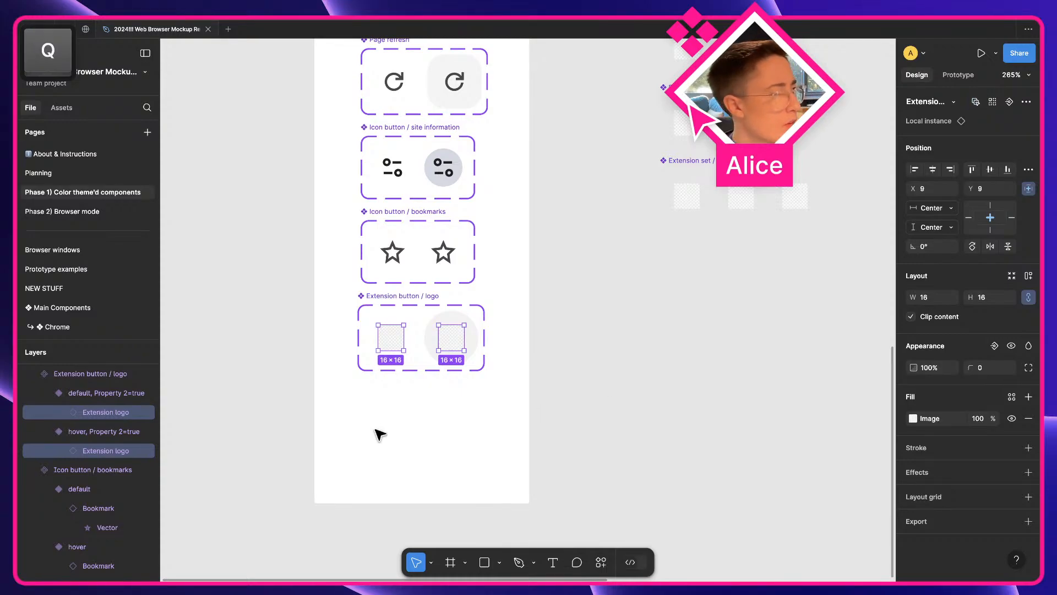
click(569, 407)
scroll(481, 371, up, 2)
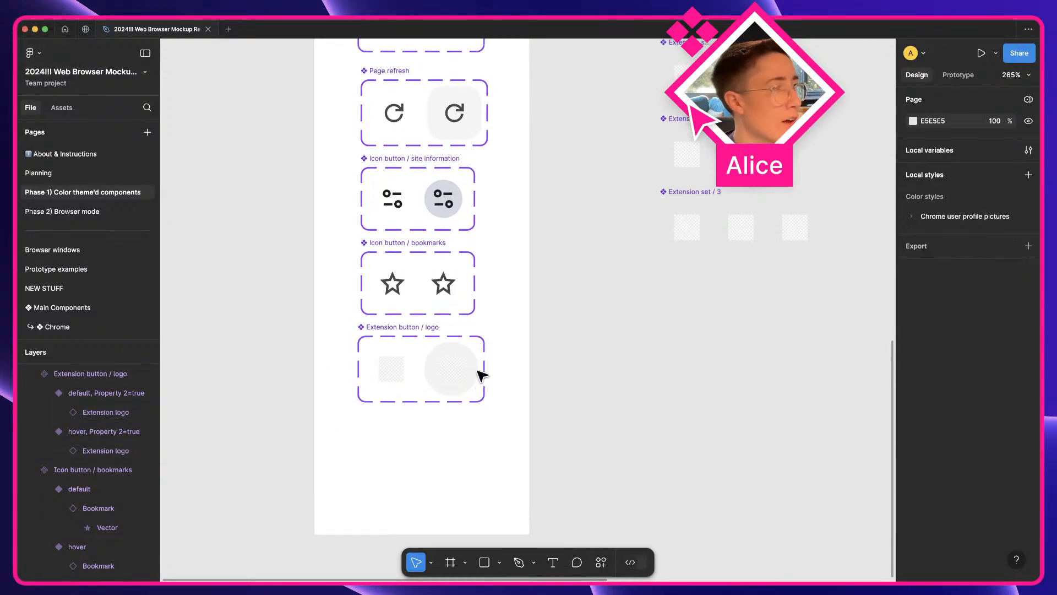
click(102, 450)
key(q)
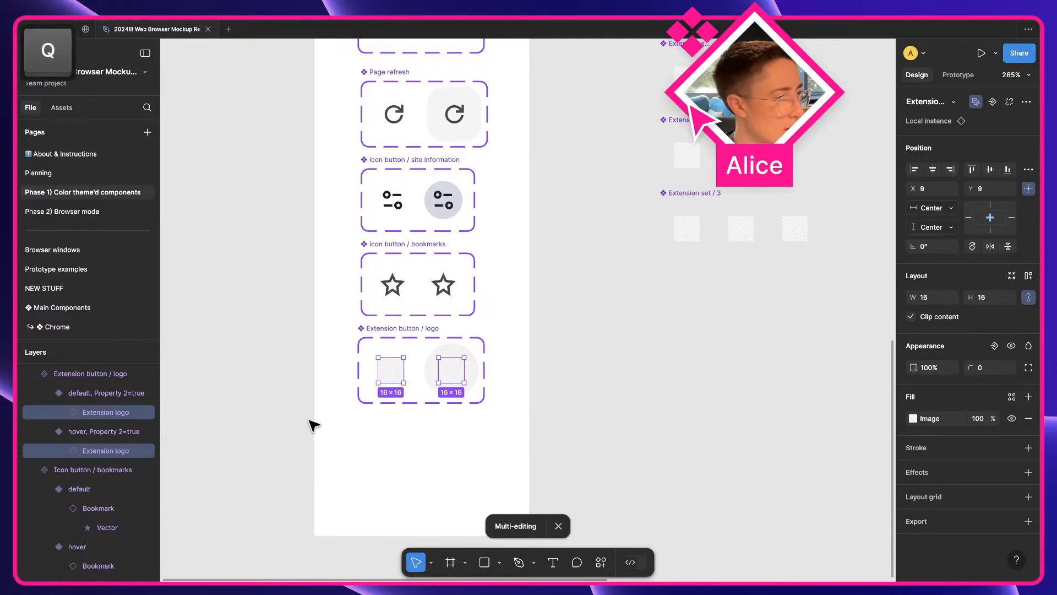
key(alt+super+b)
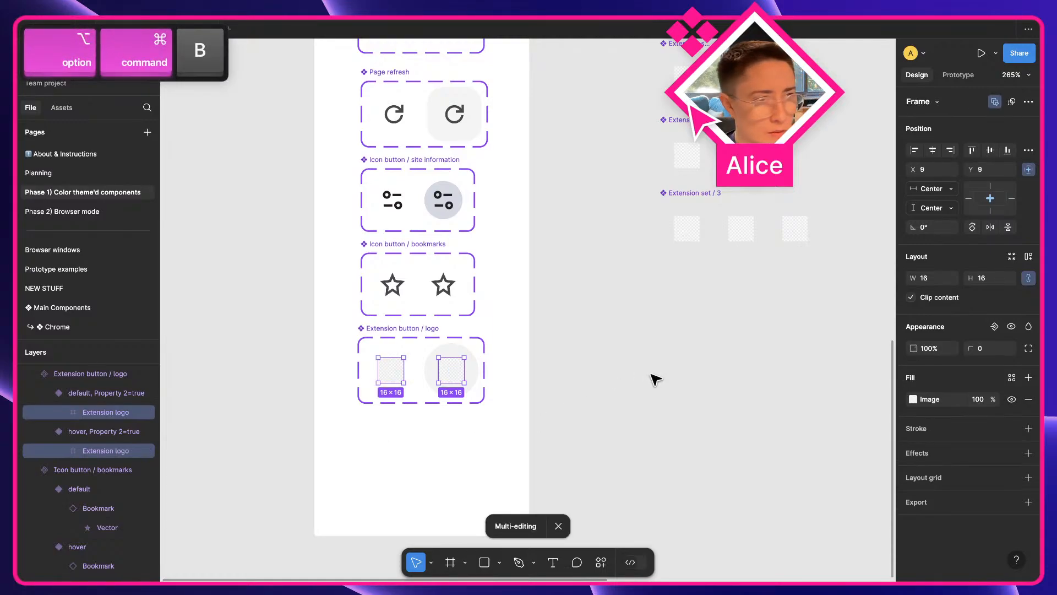
- Exit multi-editing and rename both detached Extension logo layers to "Profile picture"
key(q)
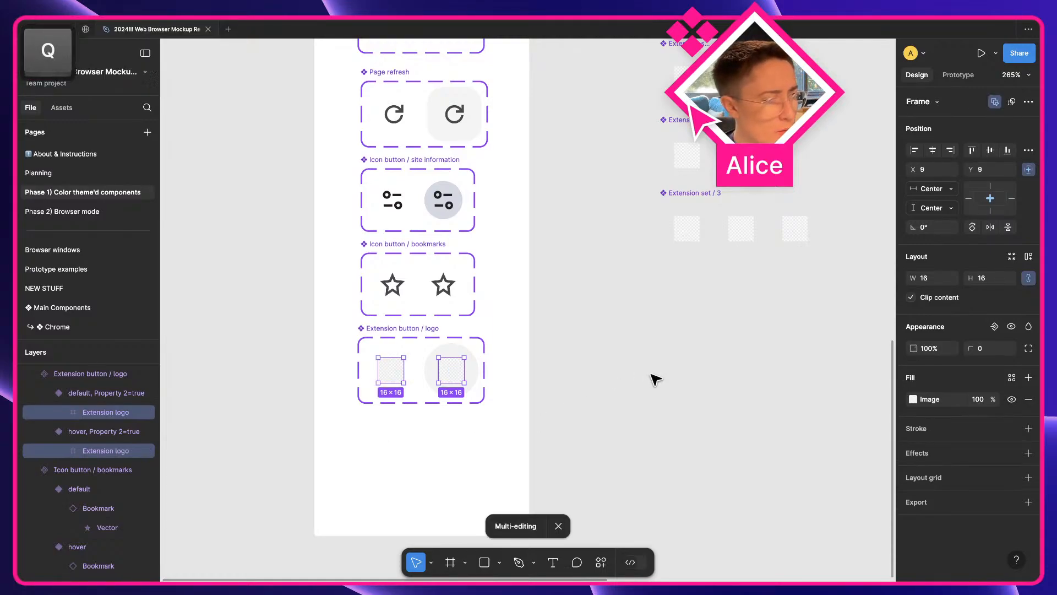
key(super+r)
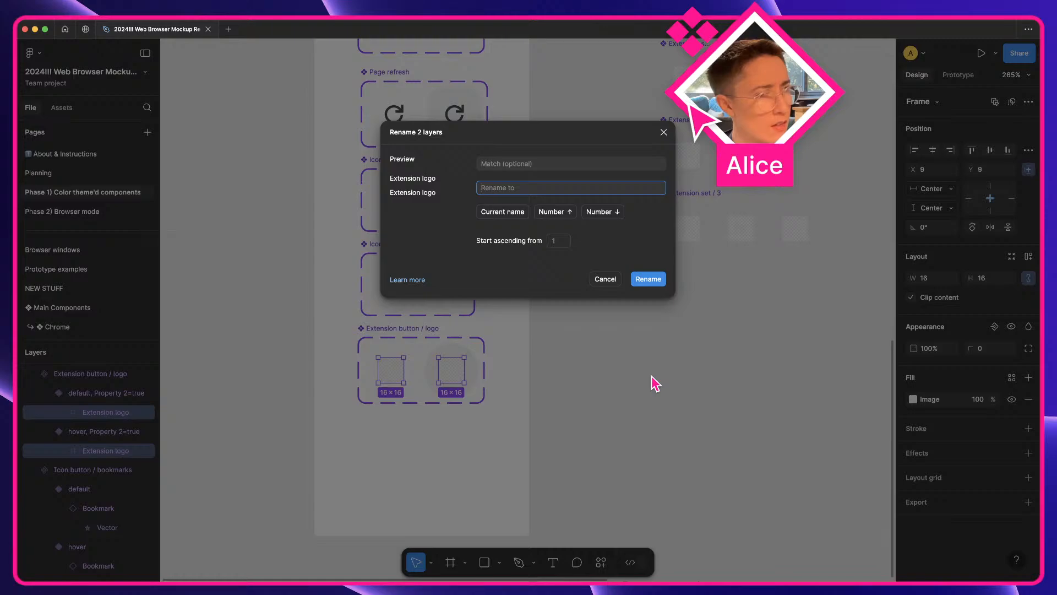
text(Profile picture)
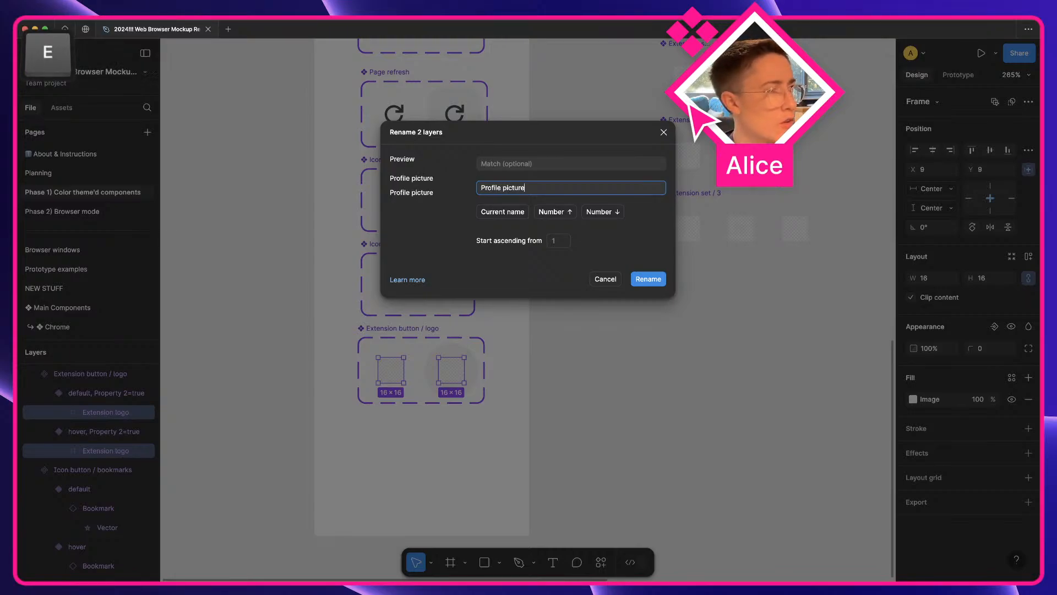
key(Return)
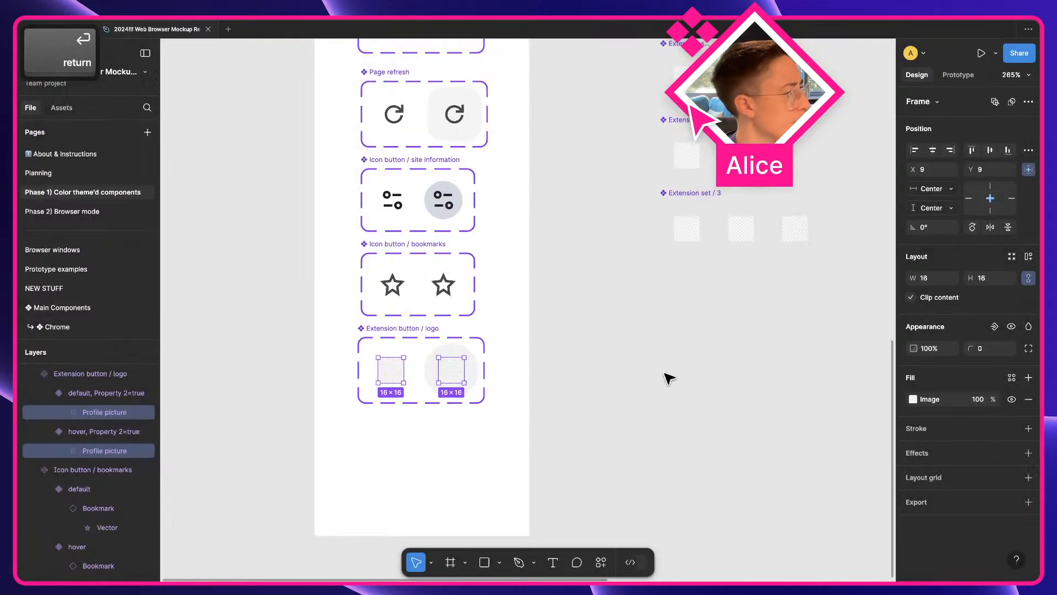
- Place an instance of the copied set's default variant on the empty canvas beside the Icon buttons frame
click(673, 376)
click(401, 373)
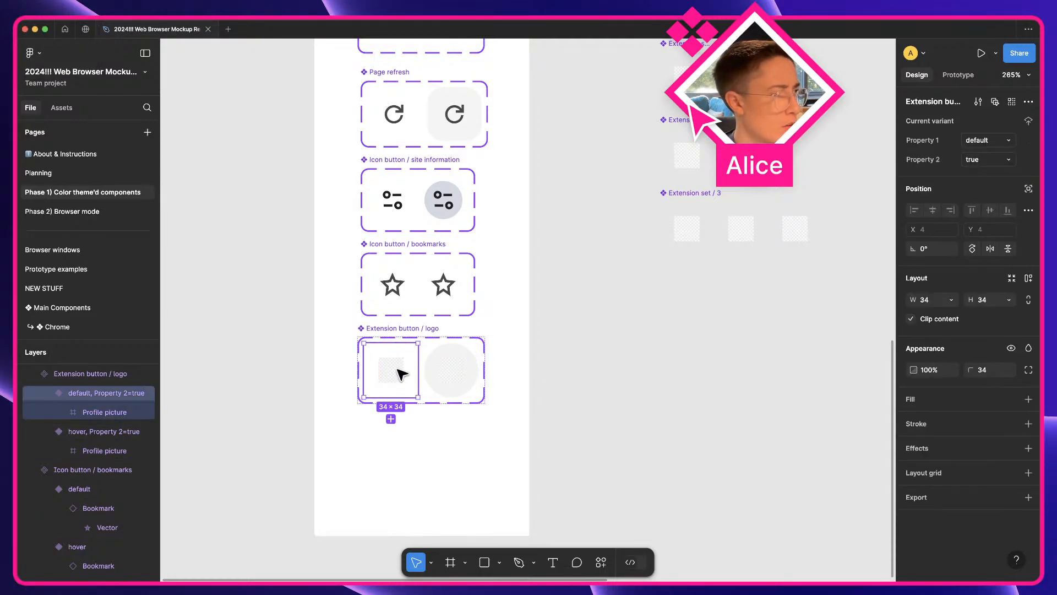
drag(401, 373, 711, 376)
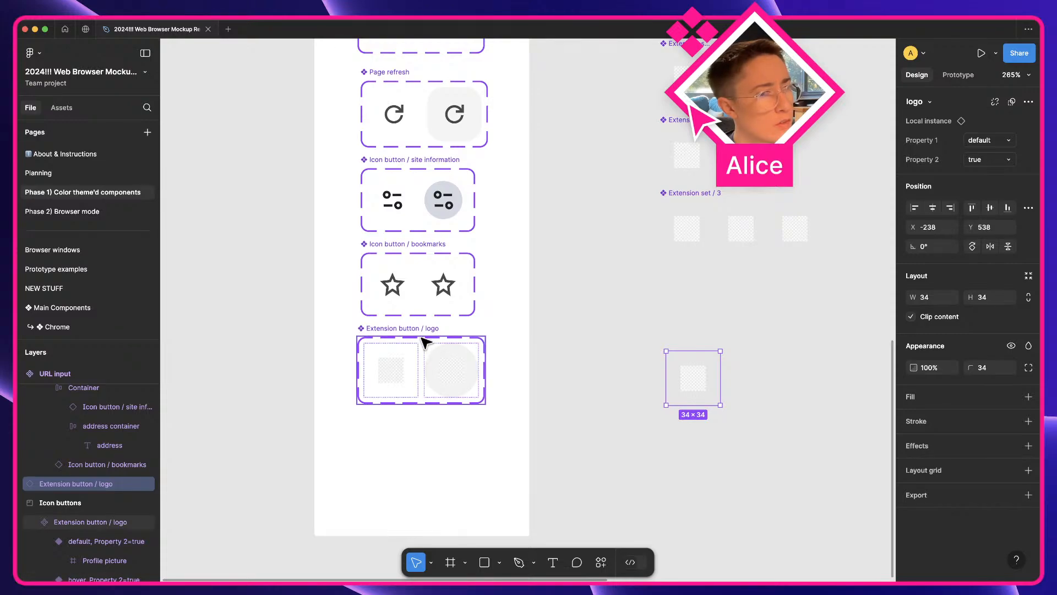
- Remove Property 2 from the original Extension button / logo set and the is Image property from the Extension button / default set
scroll(553, 348, up, 5)
click(708, 228)
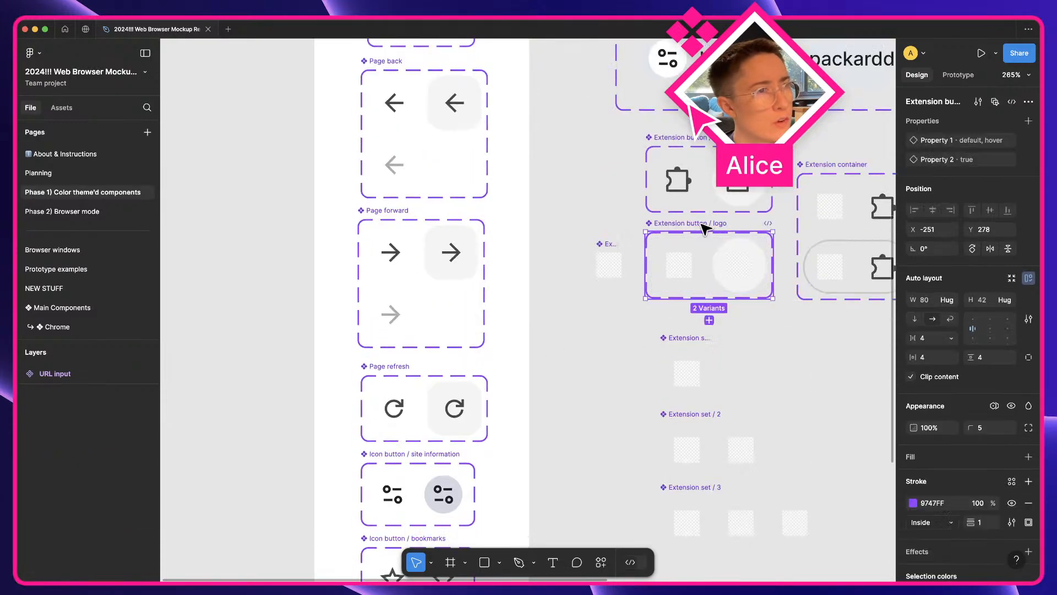
click(1028, 159)
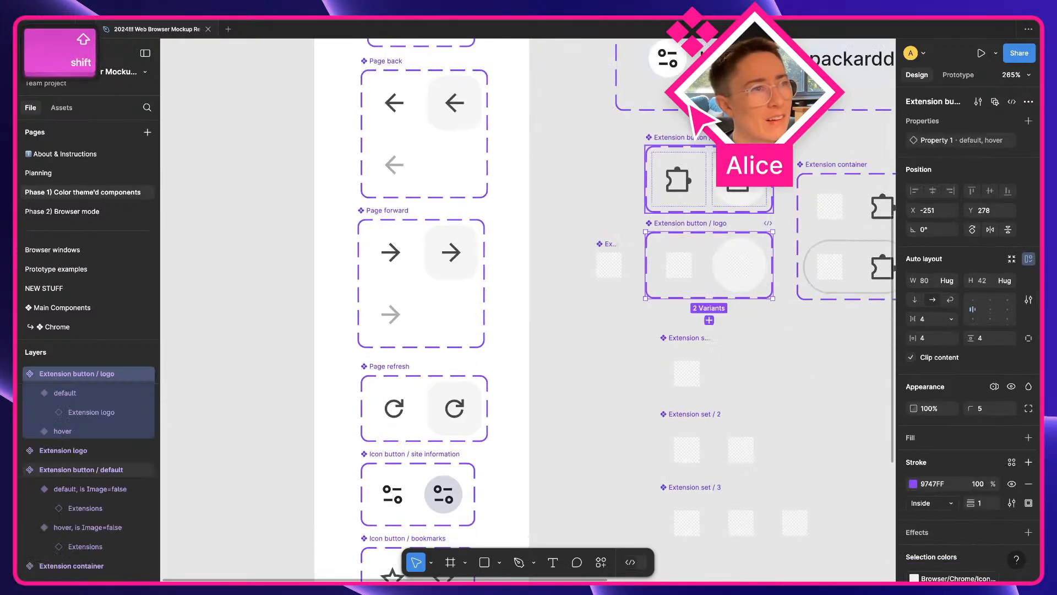
click(718, 138)
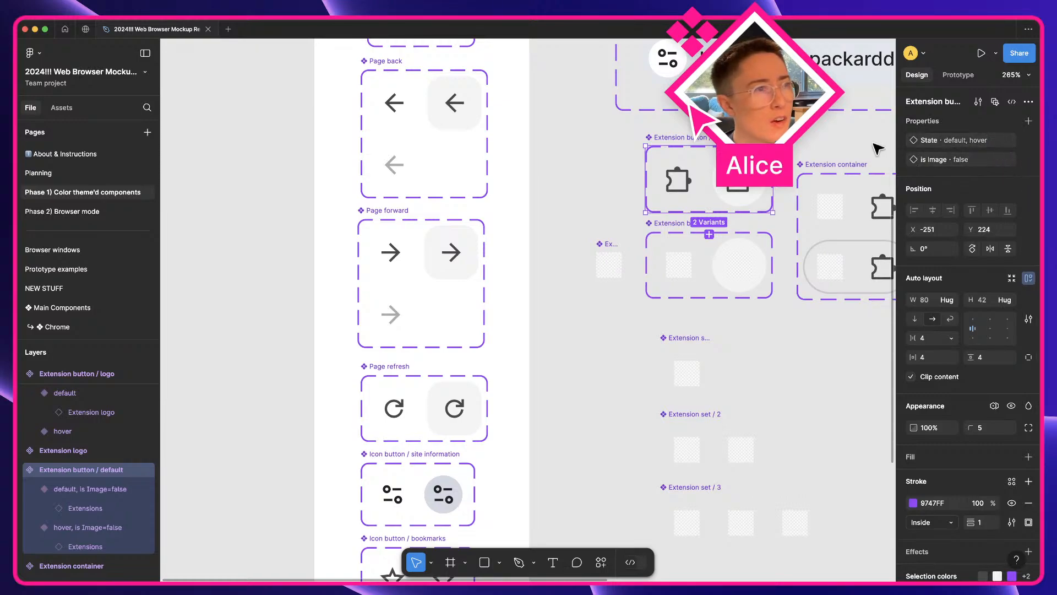
click(1029, 160)
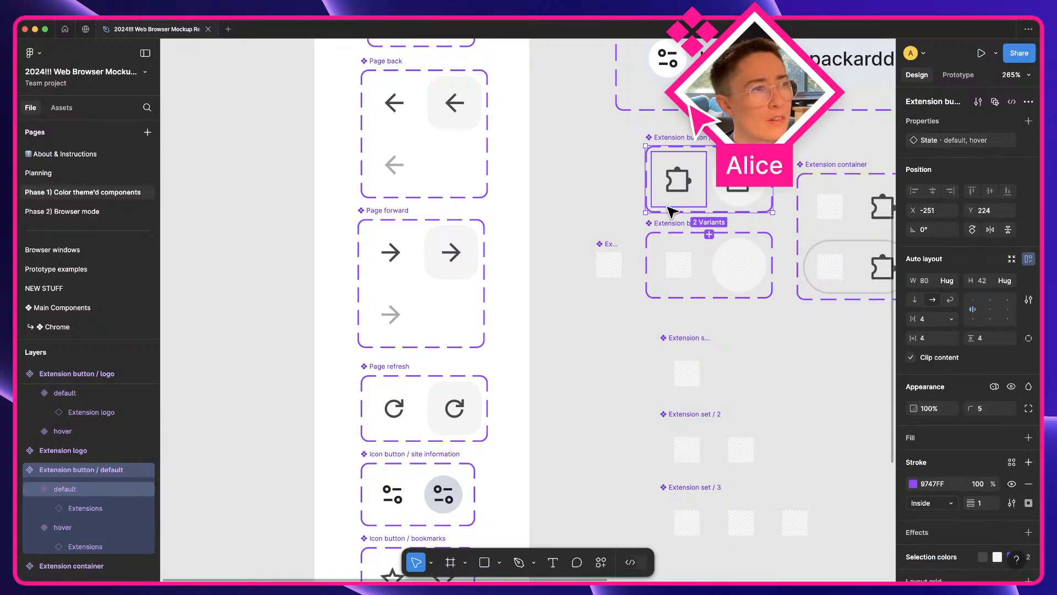
- Rename Property 1 of the original Extension button / logo set to "State"
click(663, 225)
double_click(944, 142)
text(Sta)
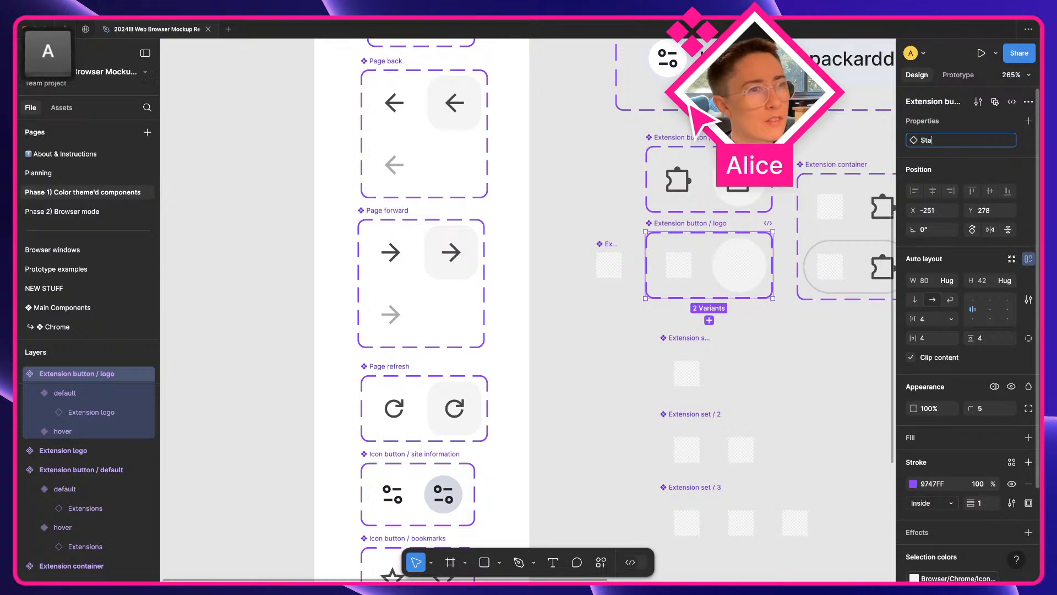
text(te)
key(Return)
- Remove Property 2 from the copied set in the Icon buttons frame and rename its Property 1 to "State"
scroll(420, 418, down, 8)
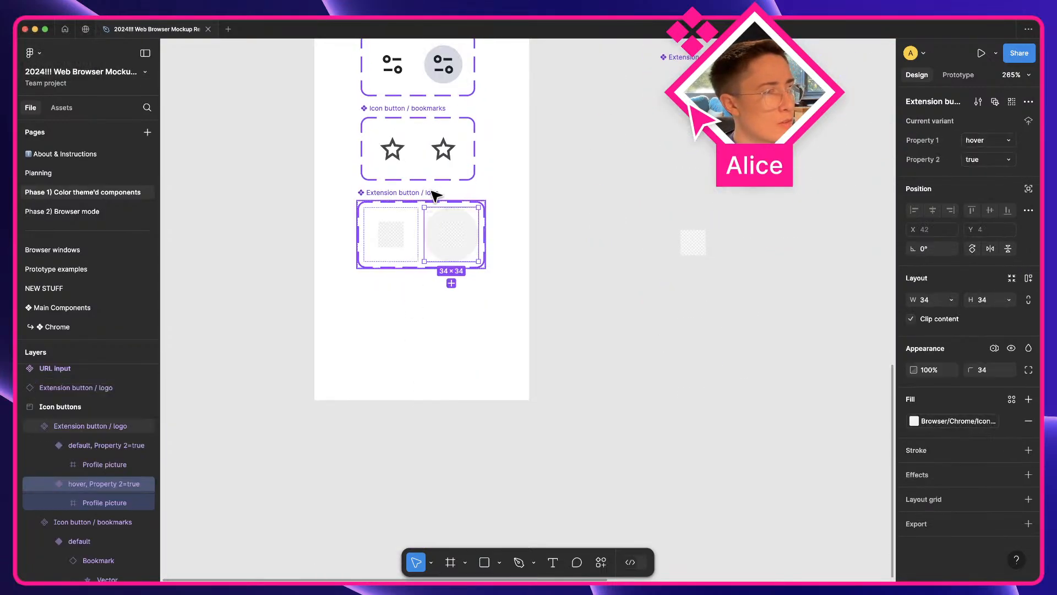
click(402, 192)
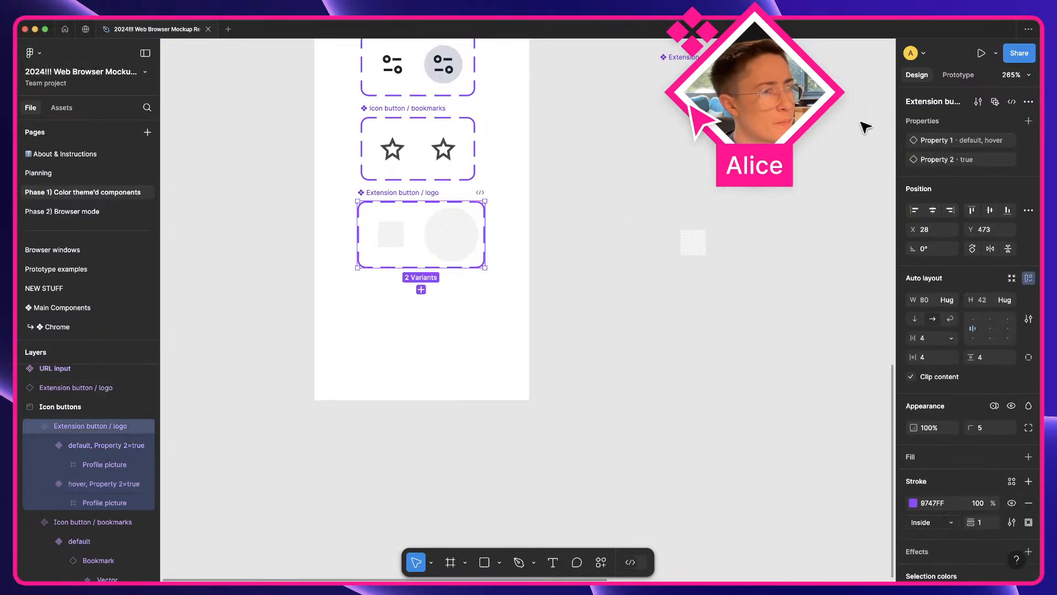
click(1026, 160)
double_click(934, 140)
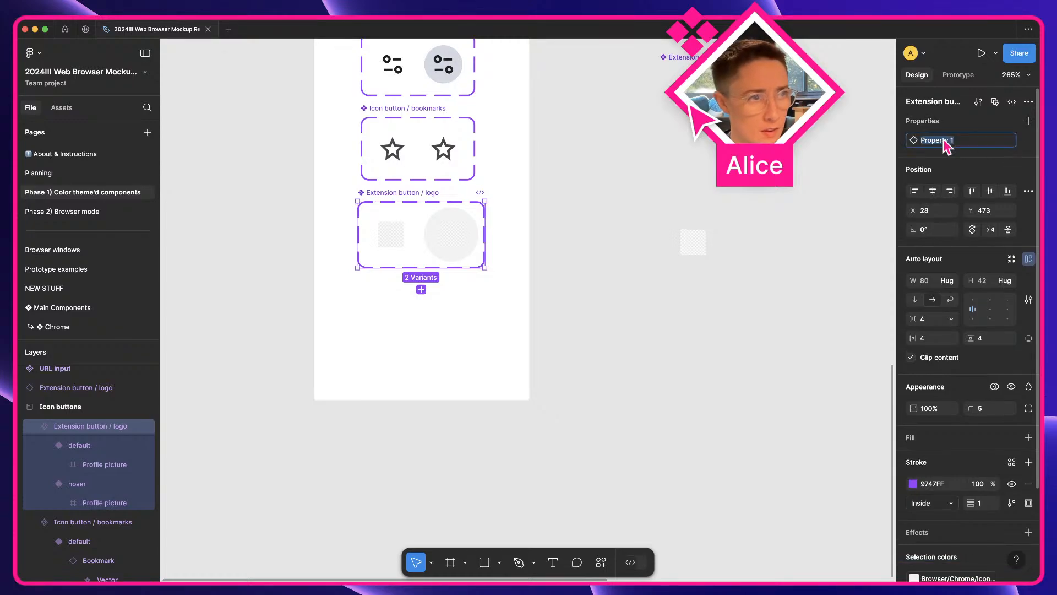
text(State)
key(Return)
- Move the default button instance to the Planning page and position it beside the profile picture in the Chrome toolbar screenshot
click(685, 247)
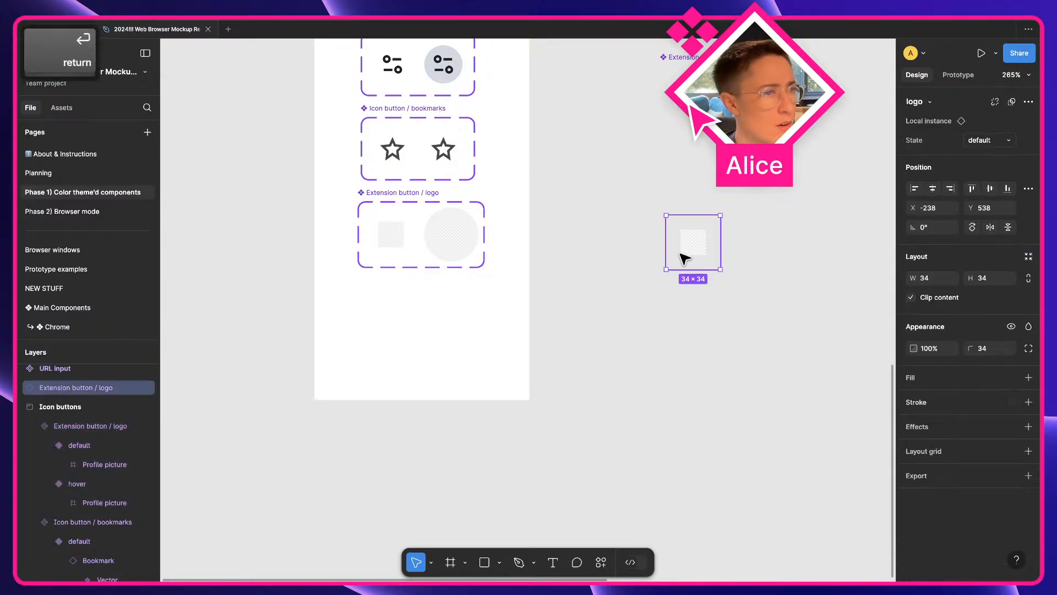
key(super+x)
click(69, 173)
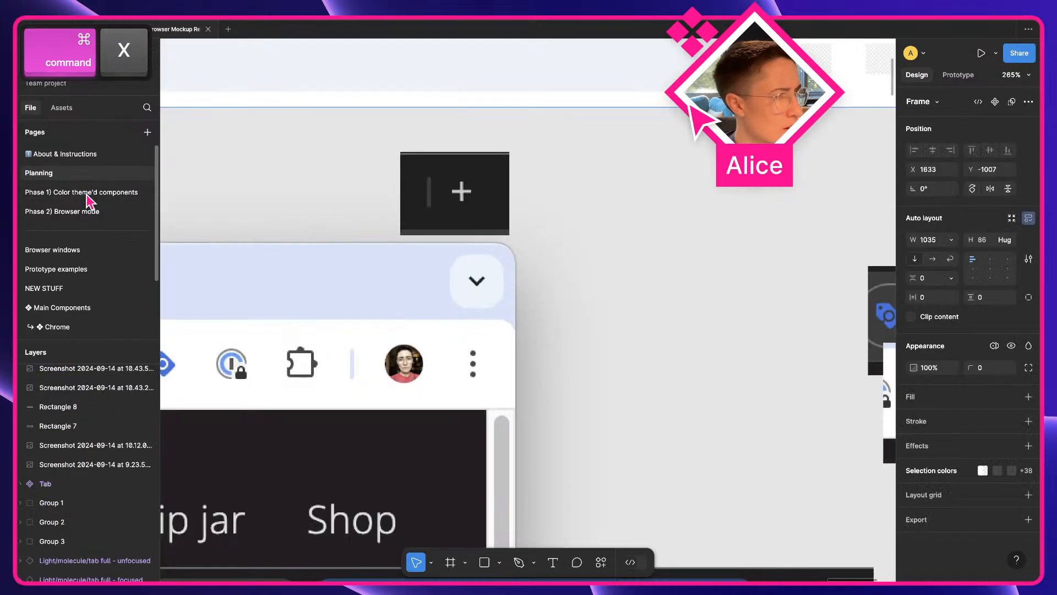
key(super+v)
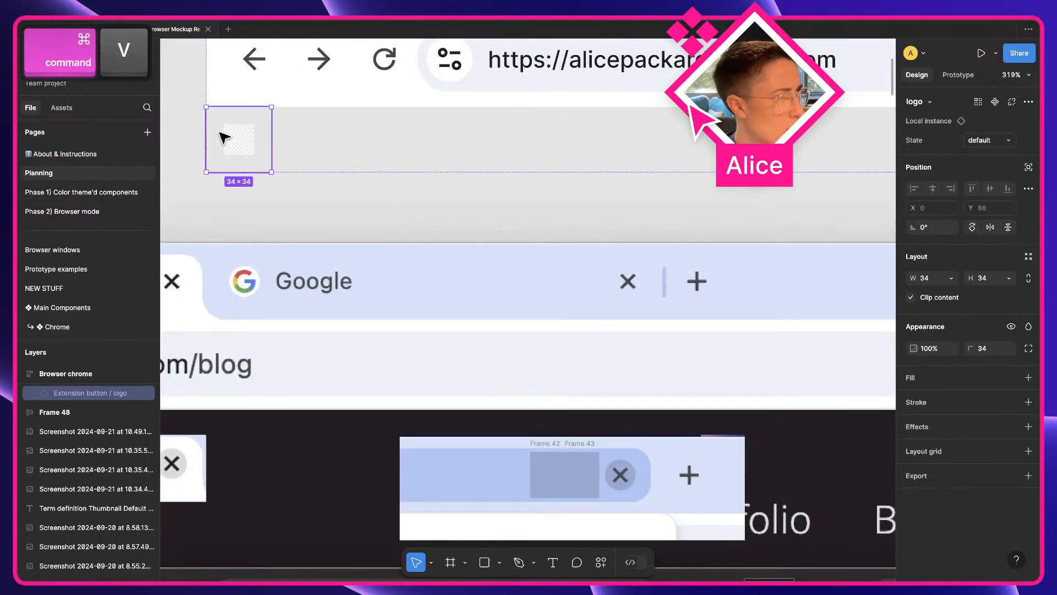
key(super+z)
scroll(229, 283, right, 15)
key(super+v)
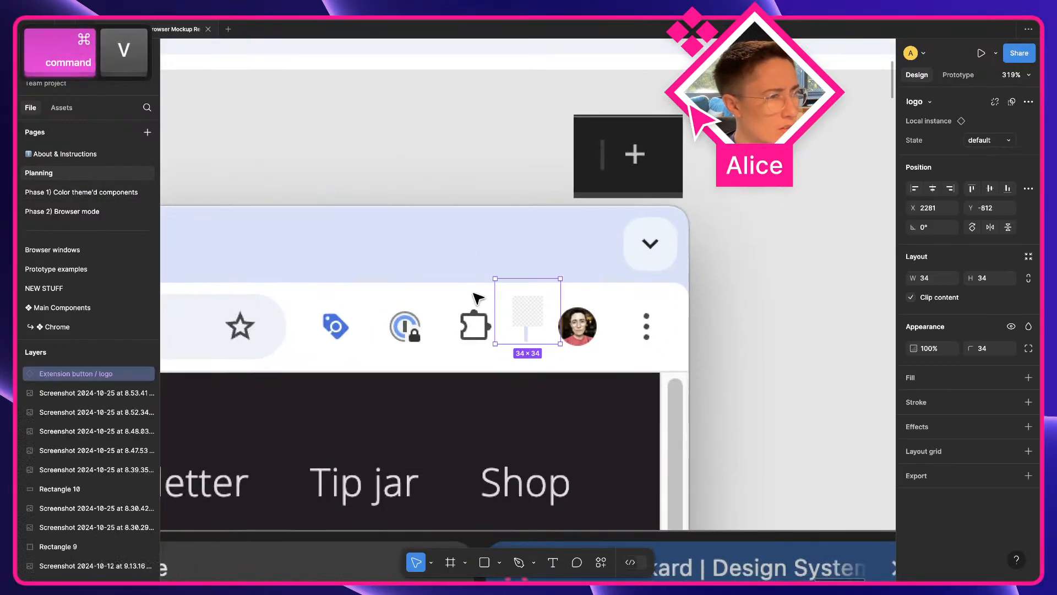
drag(539, 326, 628, 338)
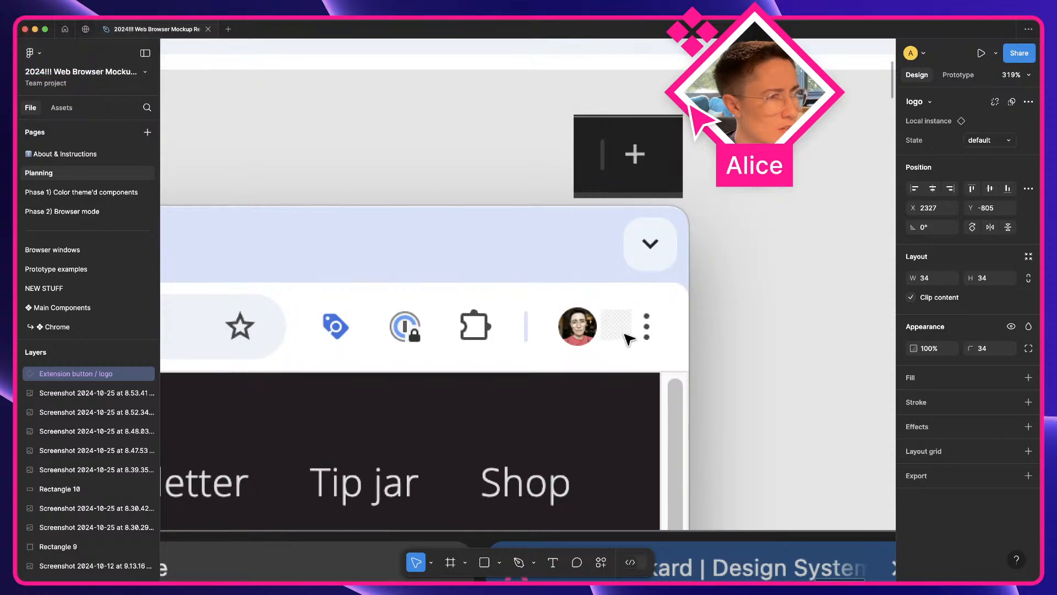
- Measure the profile picture in the toolbar screenshot with a temporary frame drawn over it, and delete that frame
scroll(628, 338, up, 5)
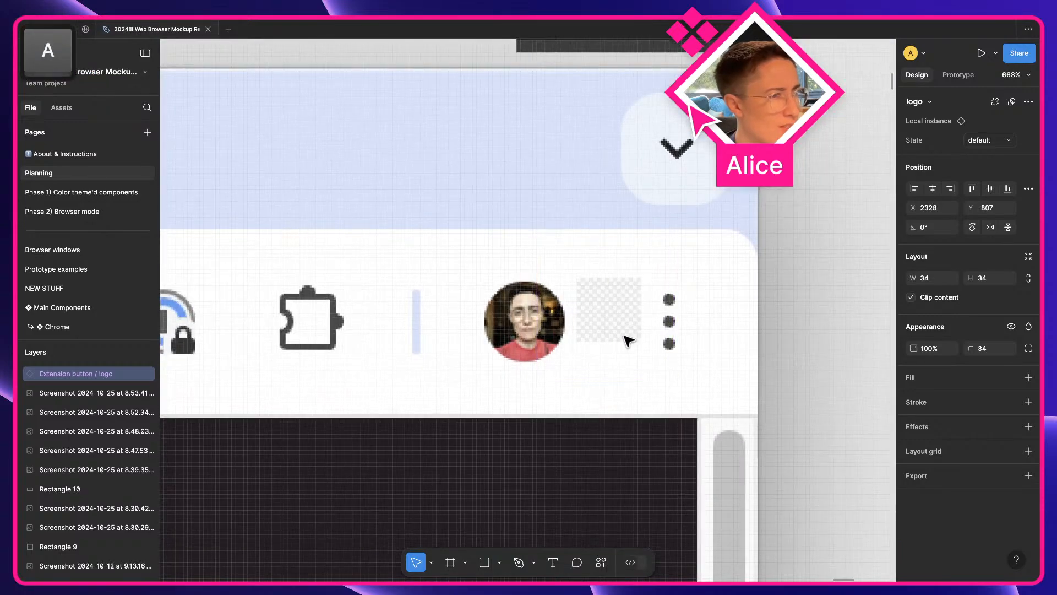
super+click(593, 345)
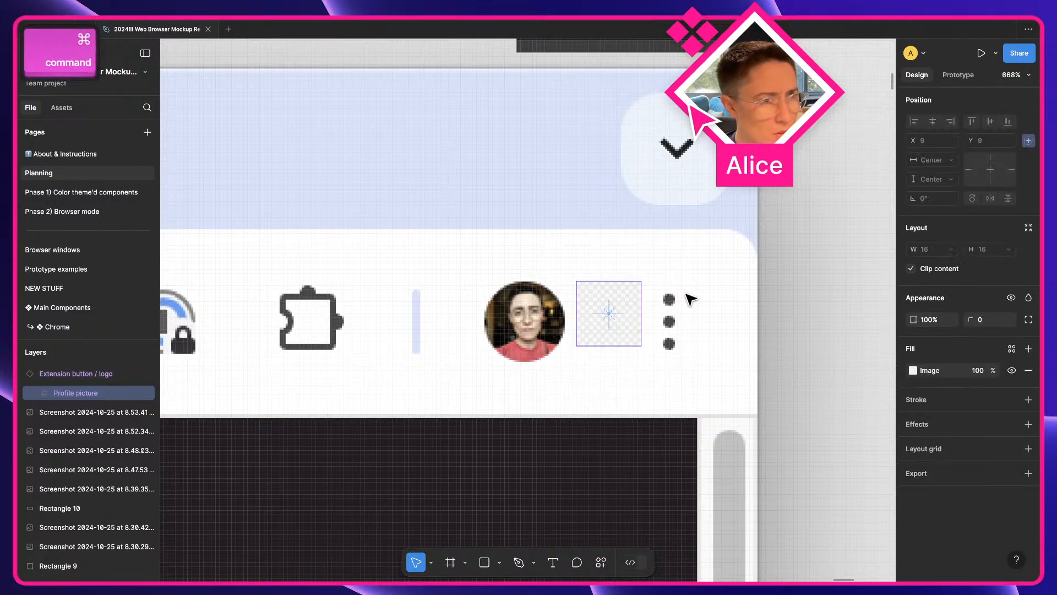
key(f)
drag(491, 282, 567, 361)
key(BackSpace)
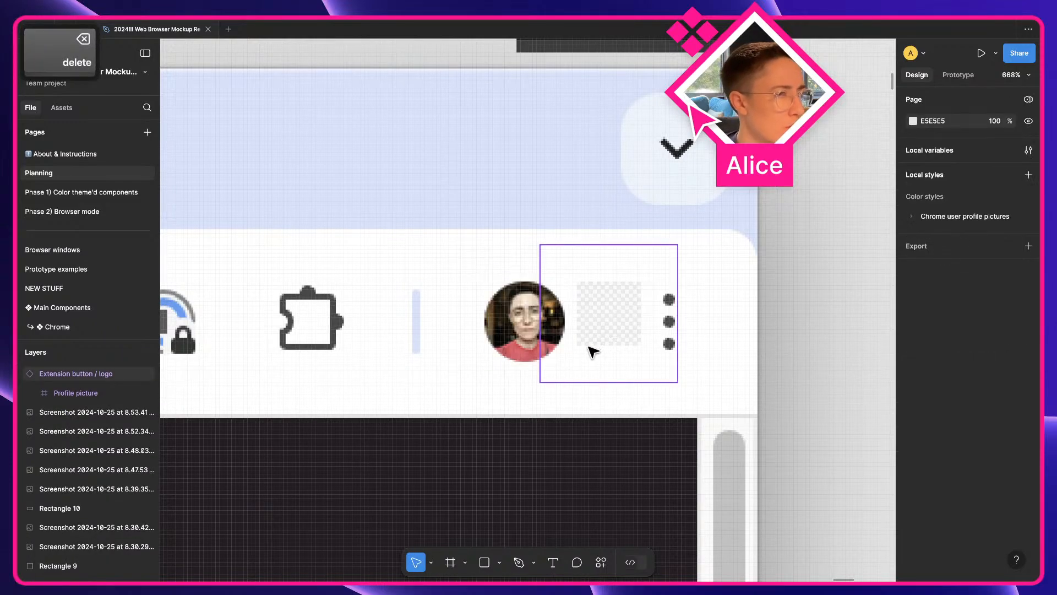
- Remove the default button instance from beside the profile picture in the toolbar screenshot
right_click(607, 340)
click(556, 366)
key(super+x)
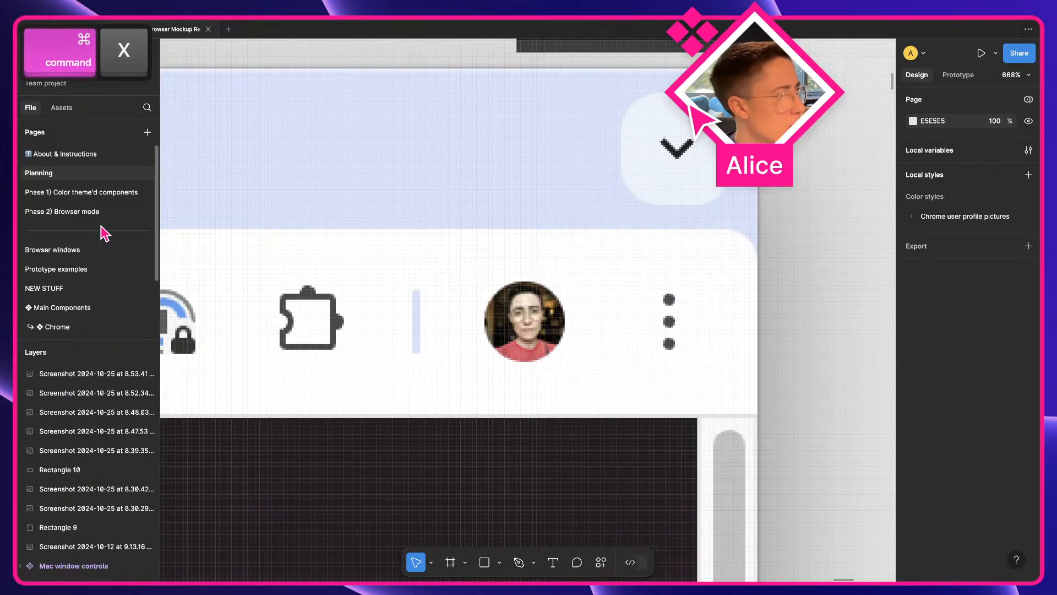
- On the Phase 1 page, resize the Profile picture frames in both Extension button / logo variants to 20 × 20
click(82, 192)
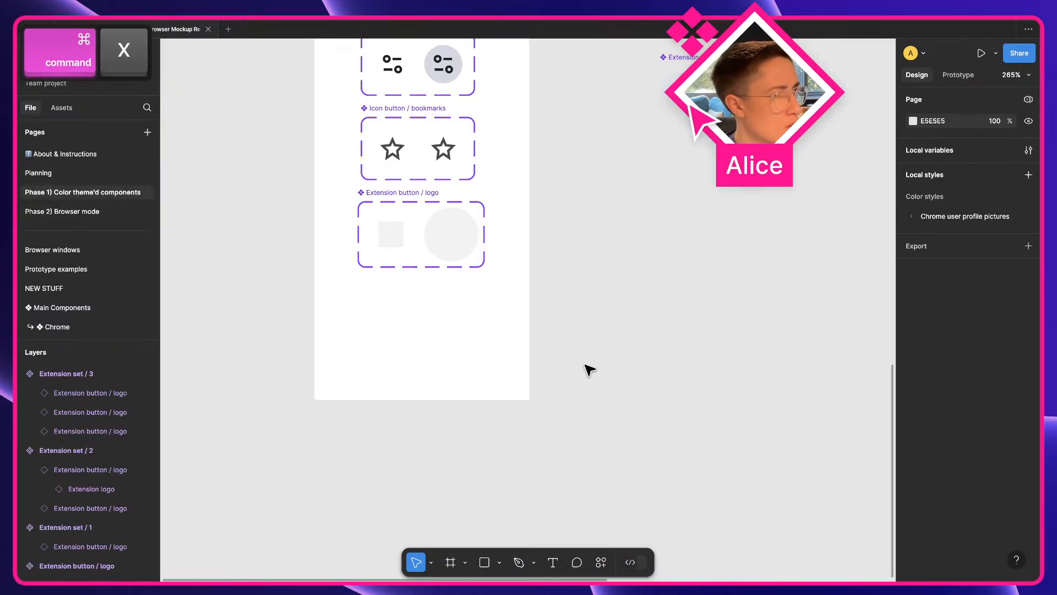
super+click(392, 238)
key(w)
key(q)
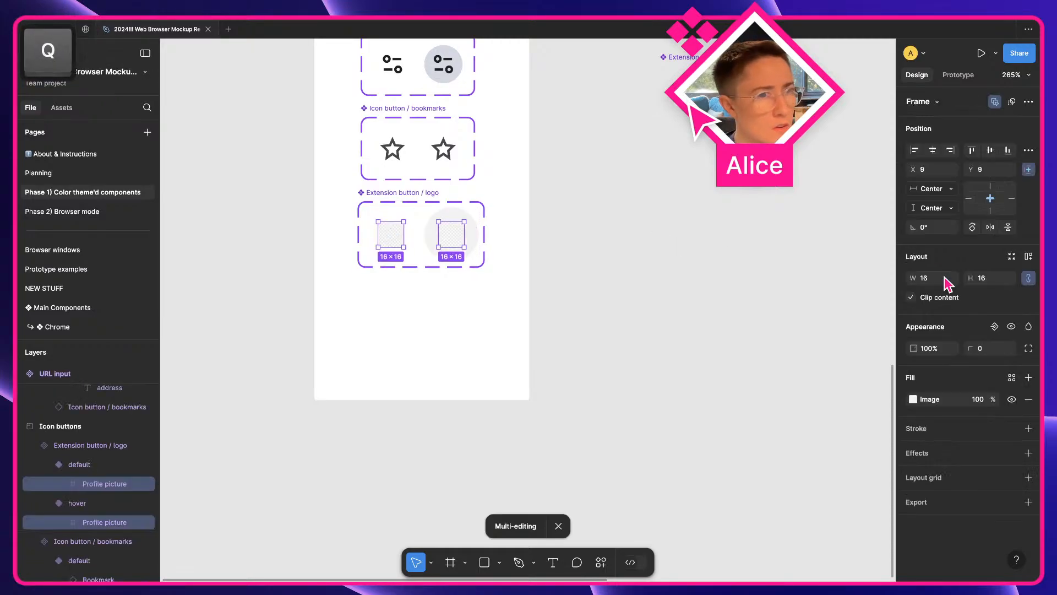
text(20)
key(Tab)
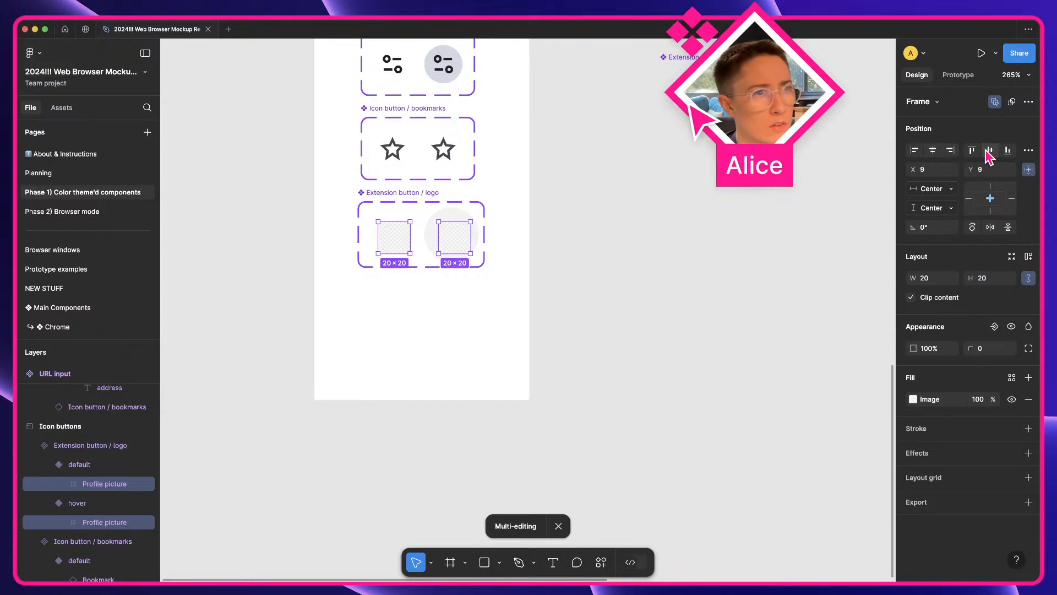
- Try to centre both Profile picture frames within their variants in one multi-edit
click(689, 267)
shift+click(434, 242)
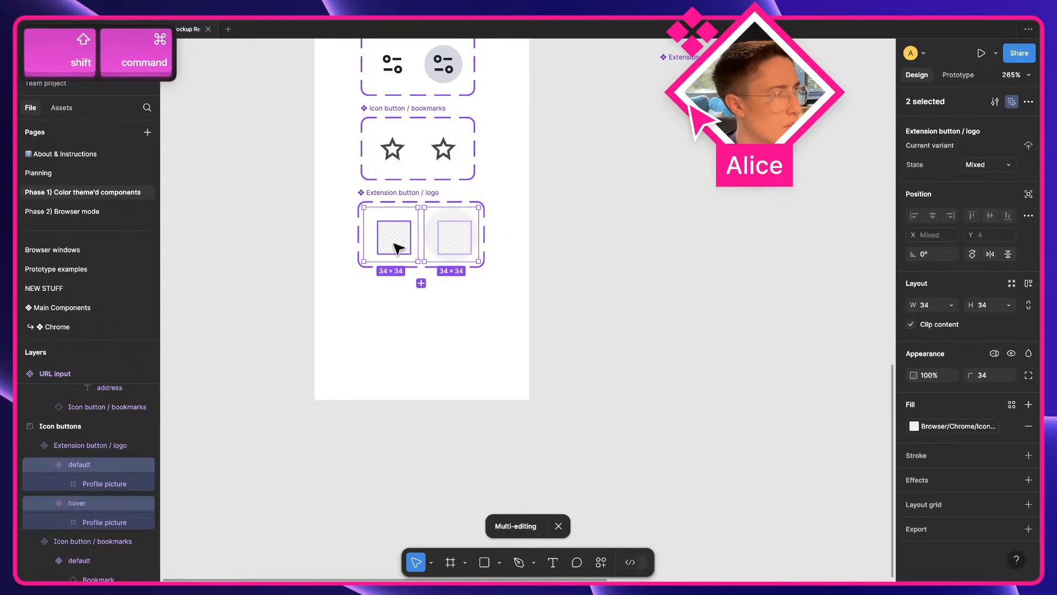
shift+super+click(404, 243)
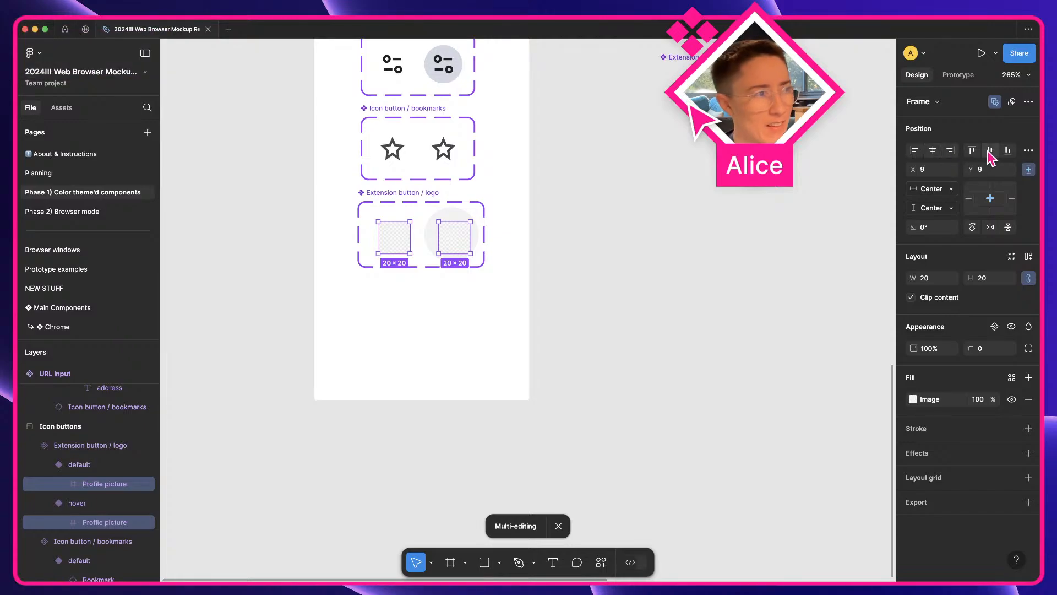
click(750, 260)
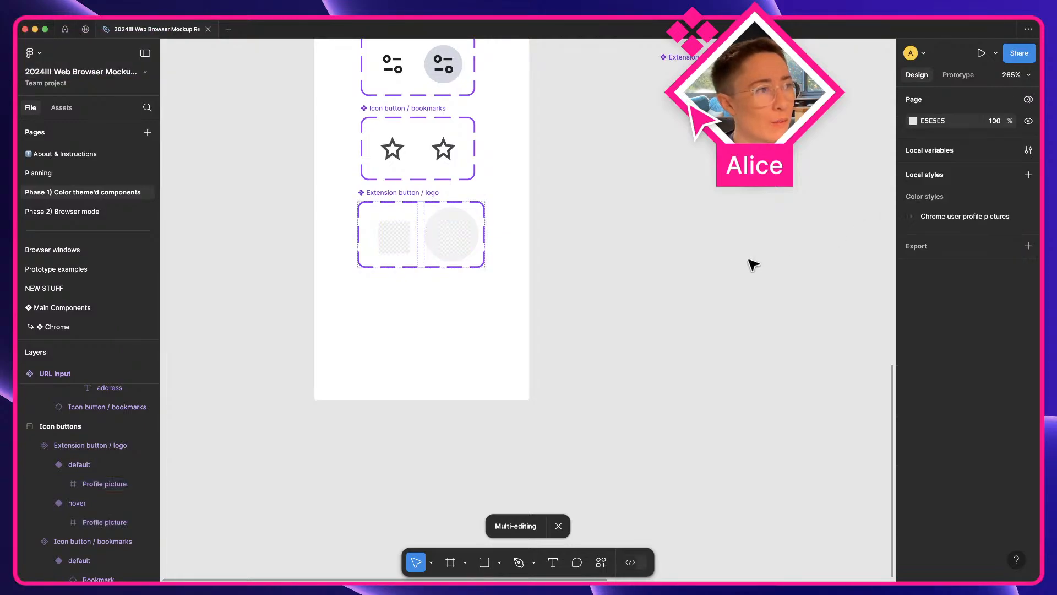
- Centre the Profile picture frame horizontally and vertically within the default variant and within the hover variant
click(433, 237)
key(q)
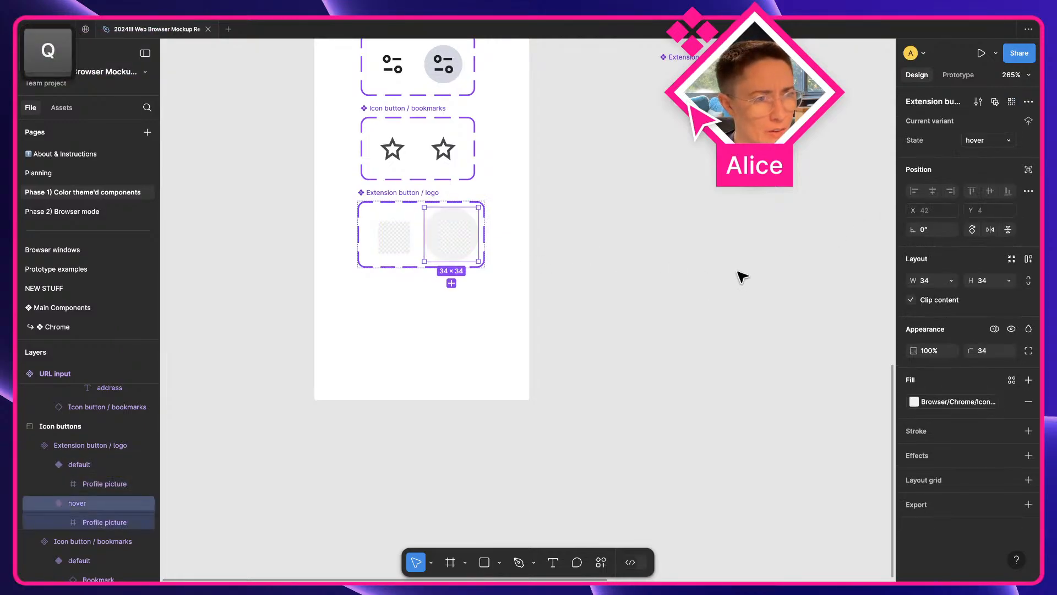
super+click(390, 247)
scroll(389, 247, up, 5)
key(space)
drag(387, 244, 419, 251)
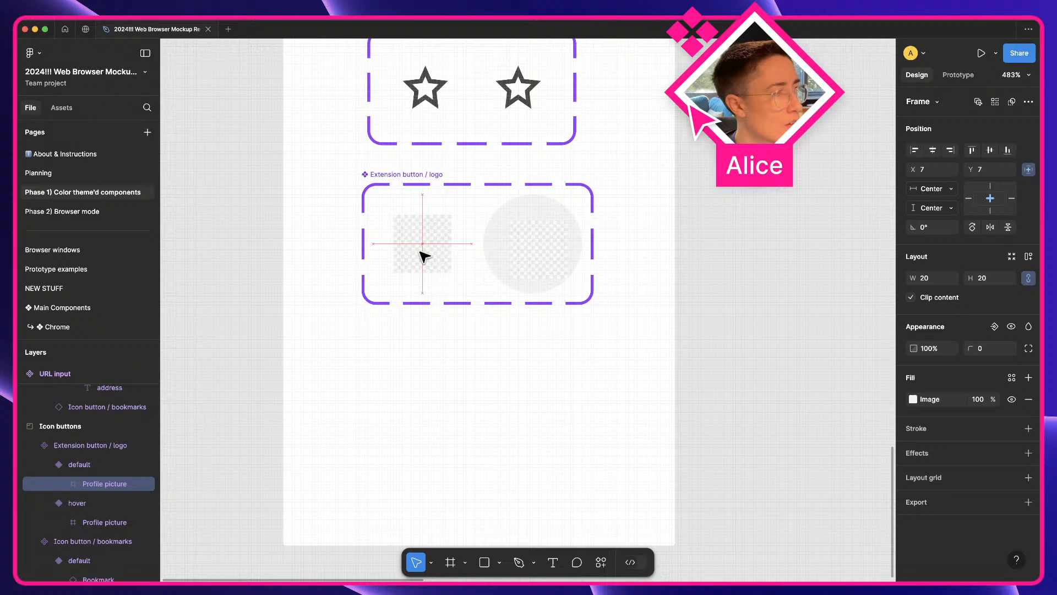
super+click(538, 259)
click(767, 275)
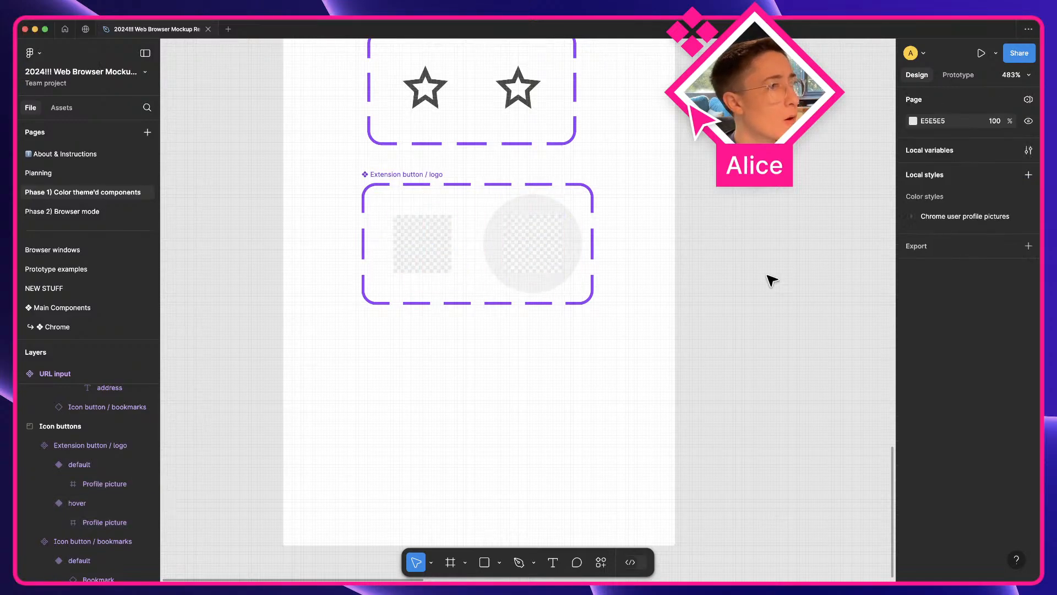
- Make the Profile picture frames in both variants circular with a corner radius of 20
scroll(766, 269, down, 4)
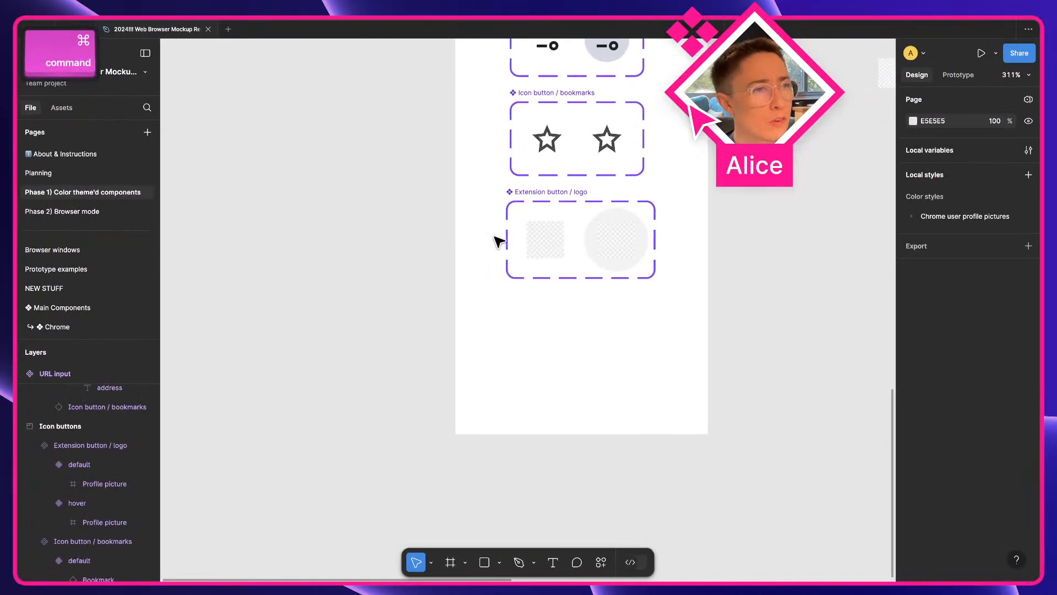
super+click(547, 242)
shift+super+click(623, 237)
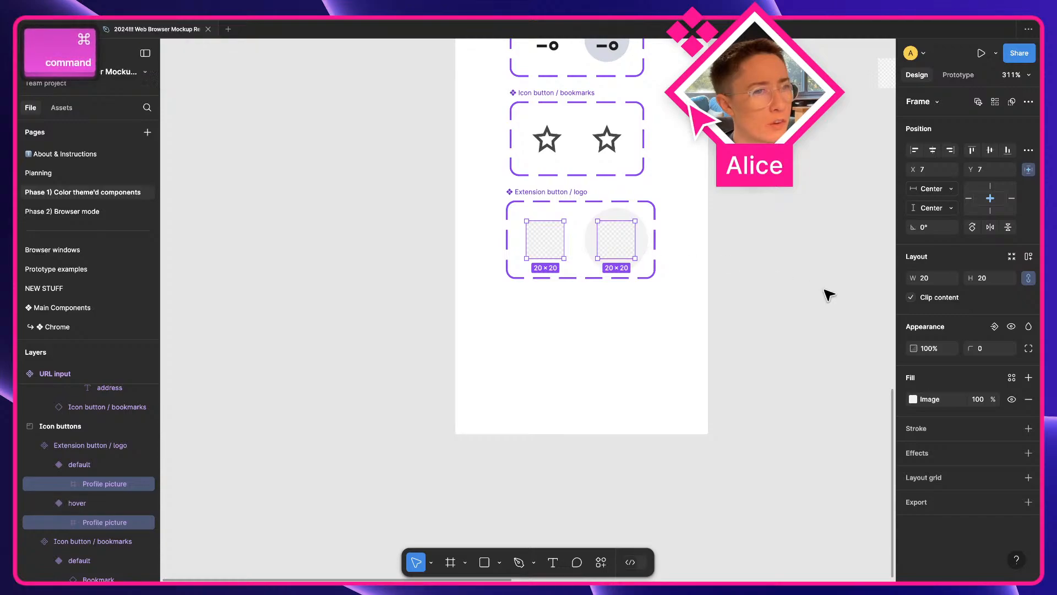
text(20)
key(Return)
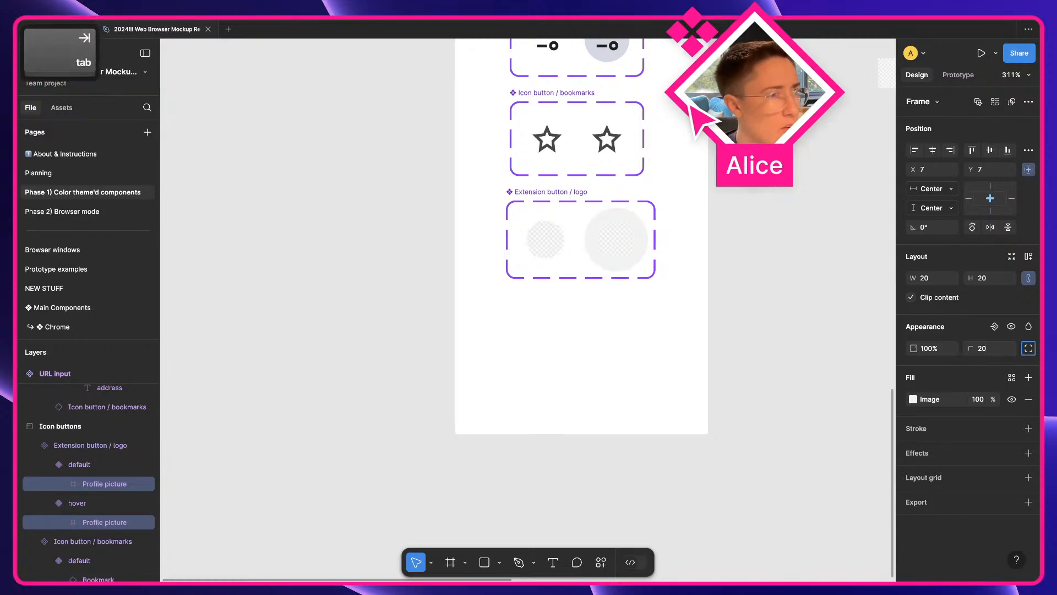
click(750, 298)
- Duplicate the Extension button / logo set directly below the original and delete the Profile picture frames from the copy's variants
key(space)
drag(738, 302, 675, 320)
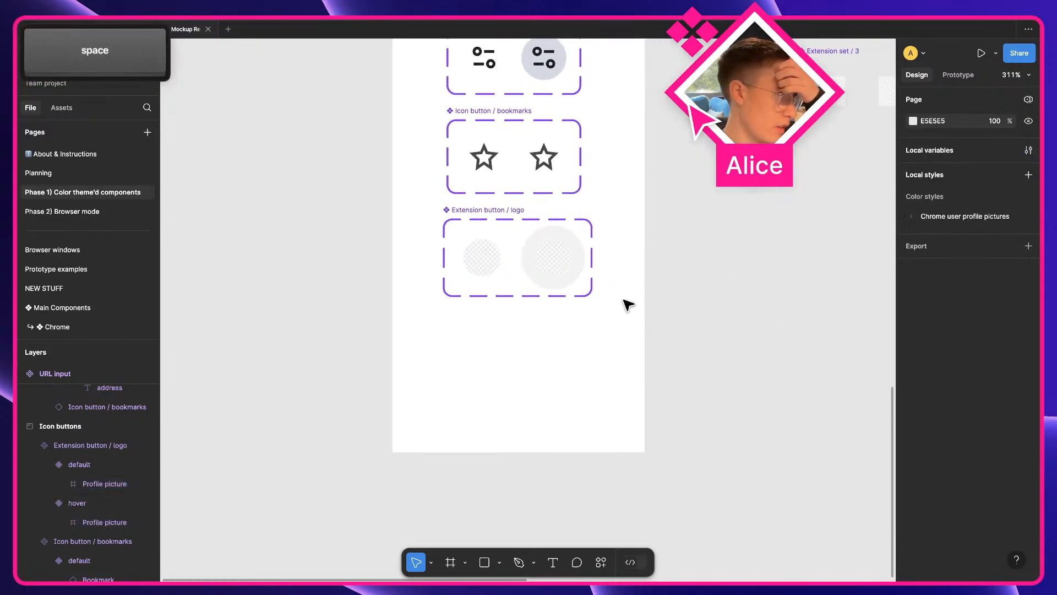
drag(464, 210, 500, 309)
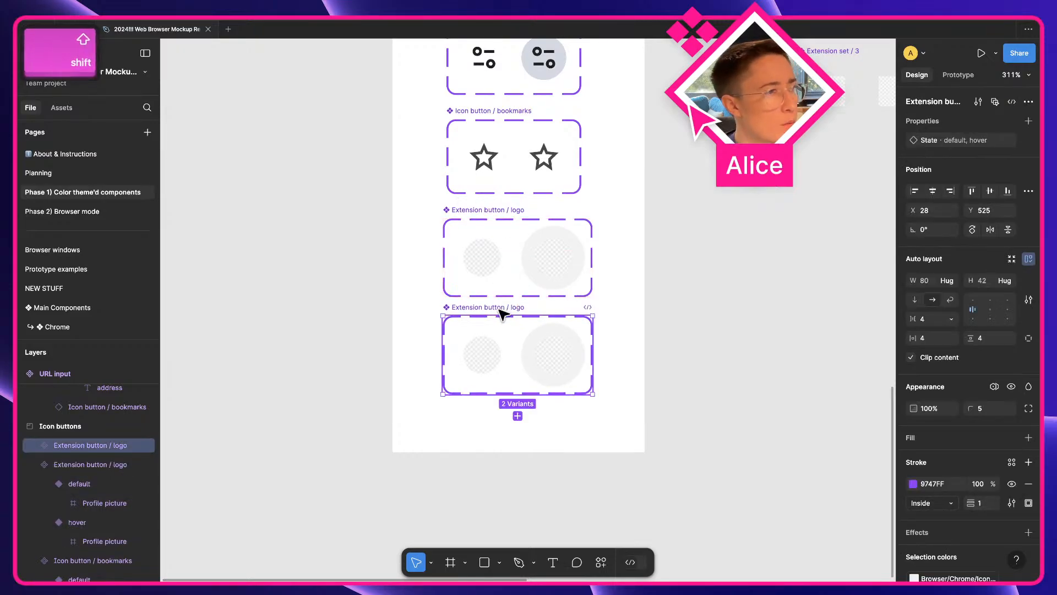
super+click(498, 362)
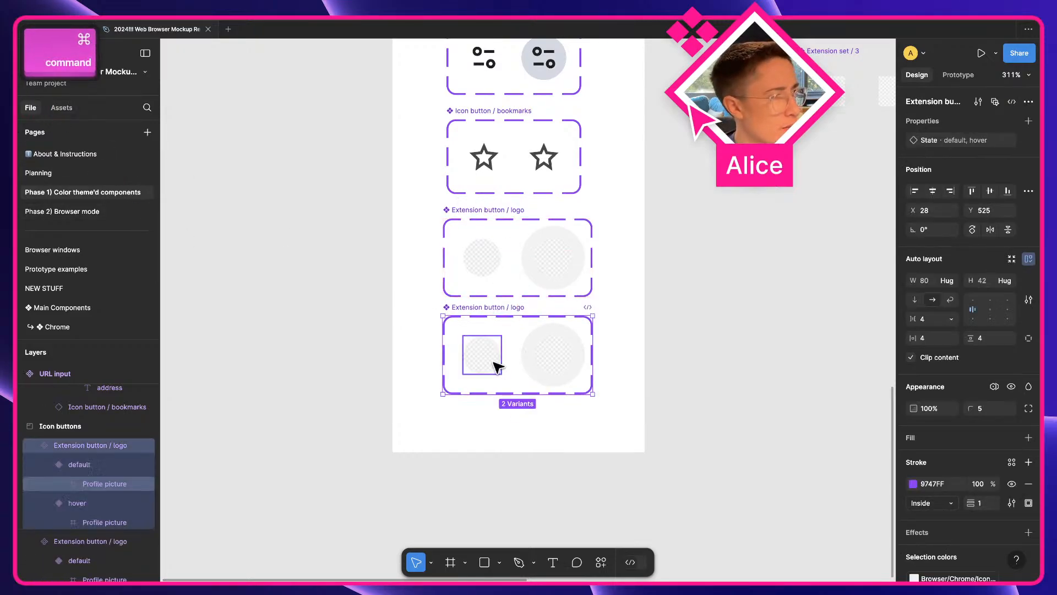
shift+super+click(557, 369)
key(BackSpace)
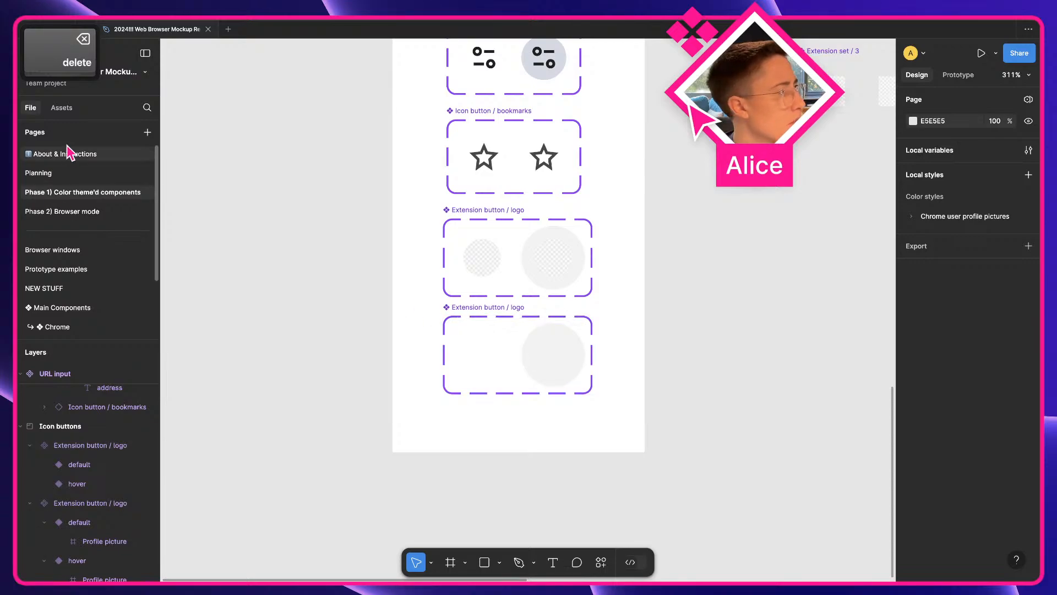
- Insert a Menu icon instance from the local Phase 1 assets into the copied set's default variant and centre it
click(62, 108)
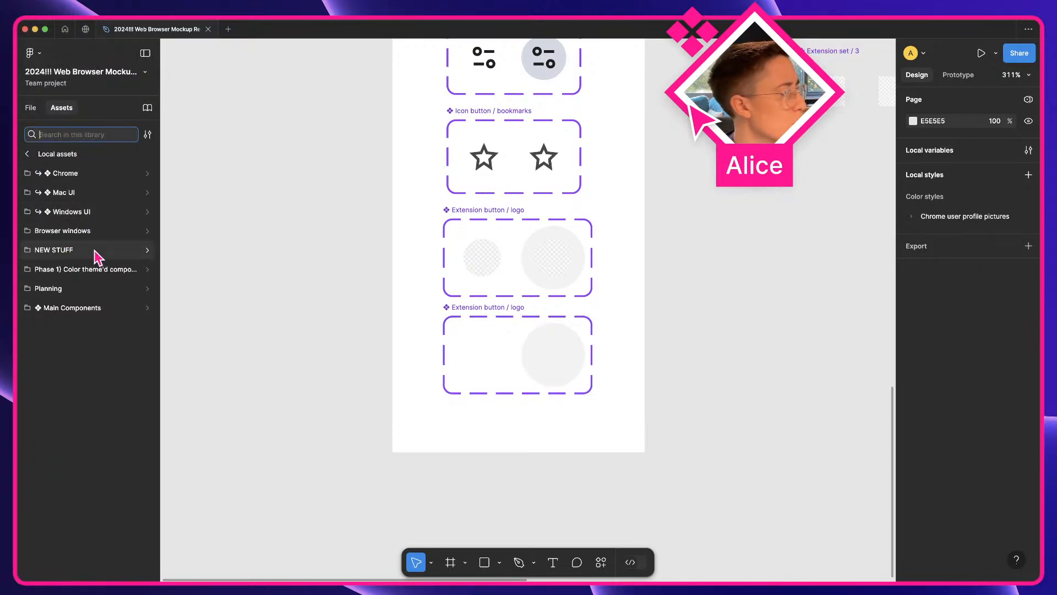
click(85, 269)
scroll(86, 385, down, 1)
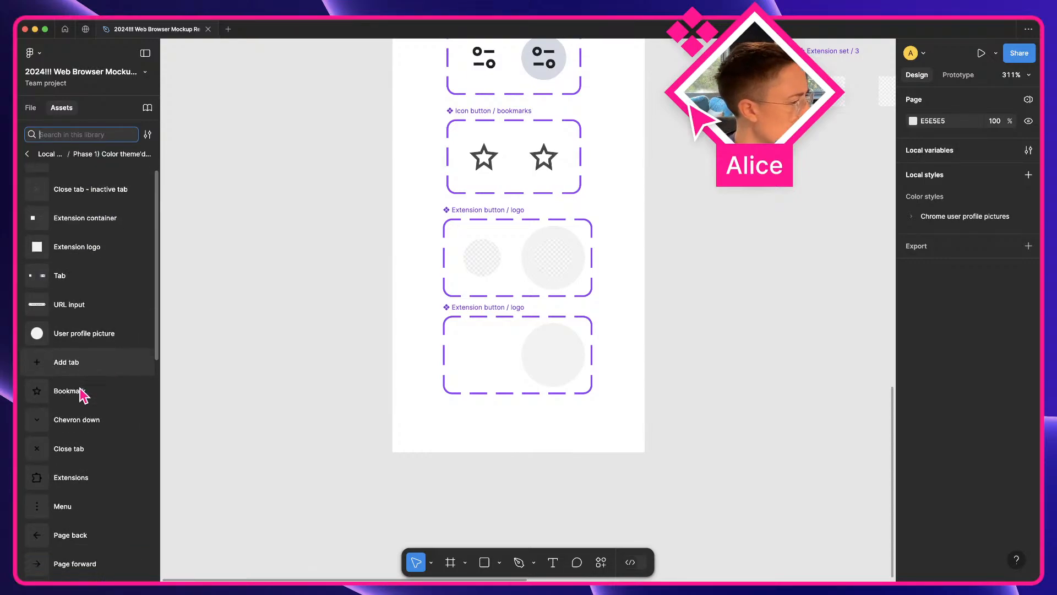
drag(76, 521, 487, 350)
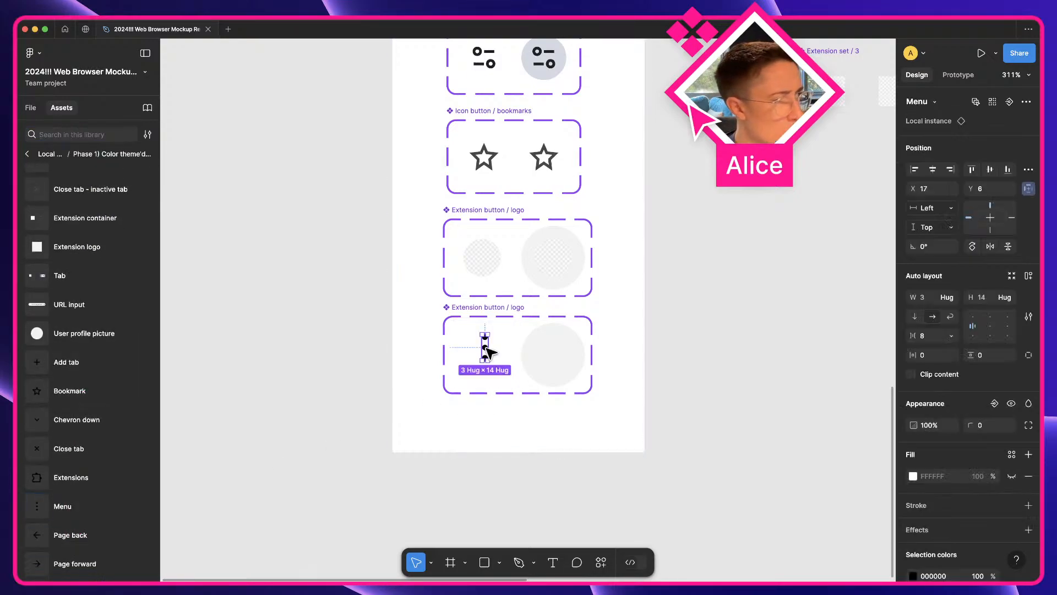
click(932, 169)
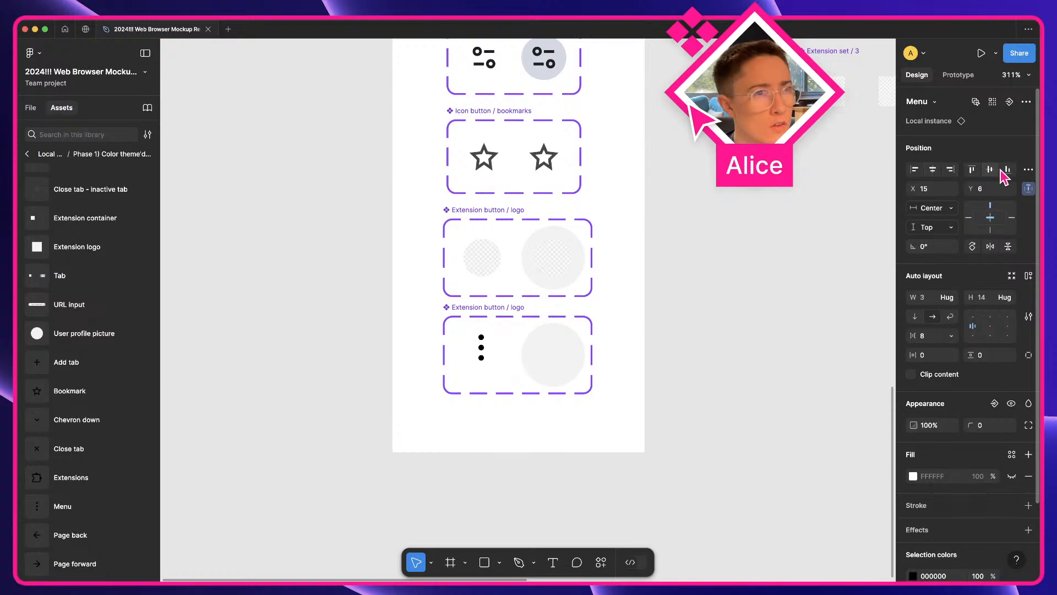
- Copy the centred Menu icon into the hover variant of the copied set
key(super+c)
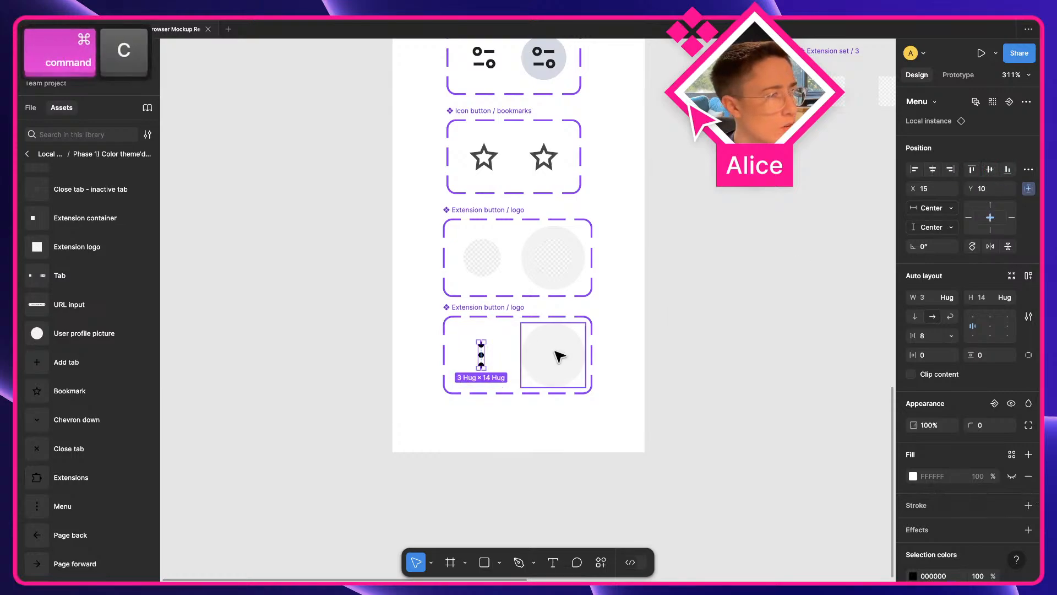
click(557, 355)
key(super+v)
key(ctrl+Right)
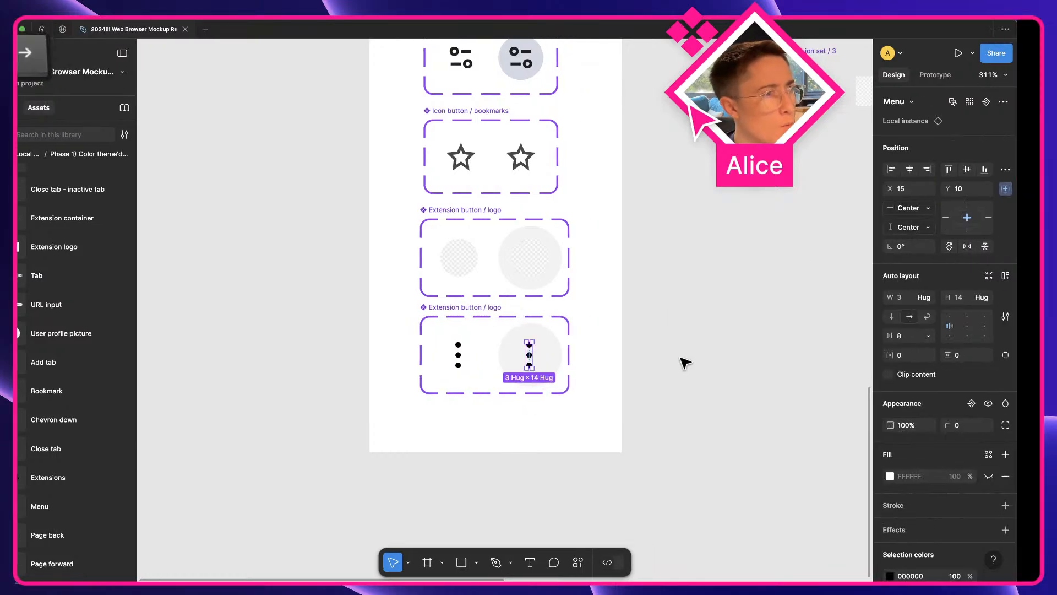
key(ctrl+Left)
click(672, 392)
- Move the menu button set to the Planning page and place it just below the toolbar in the Chrome screenshot
click(488, 307)
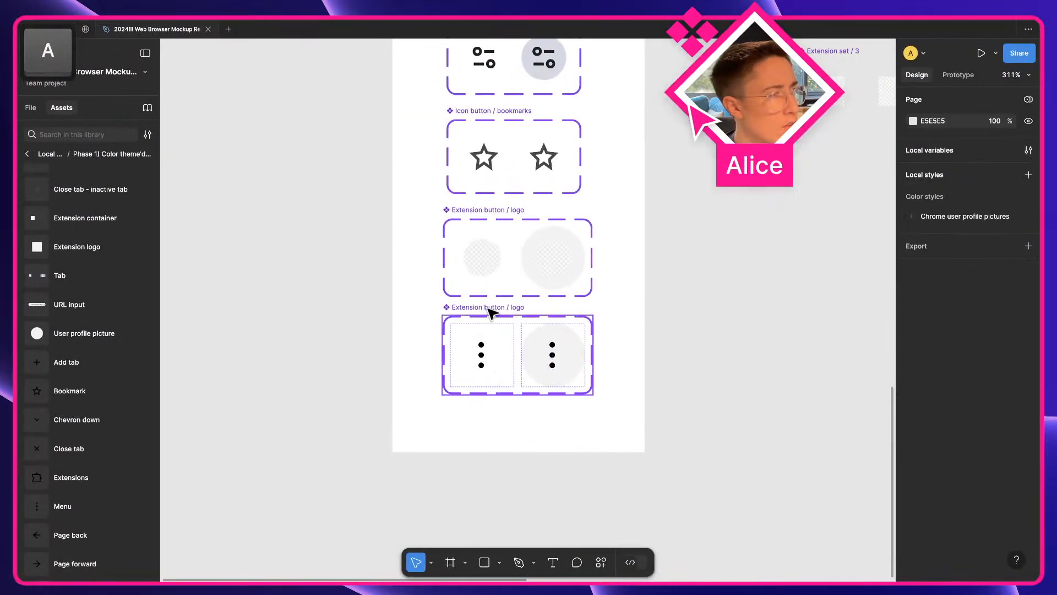
key(super+x)
click(31, 108)
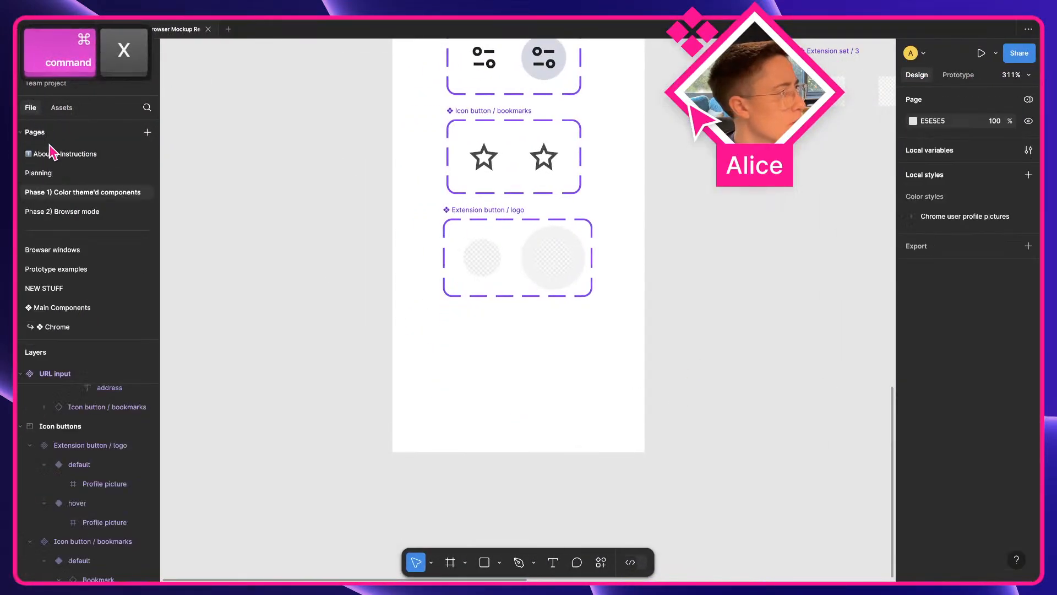
click(61, 172)
key(super+v)
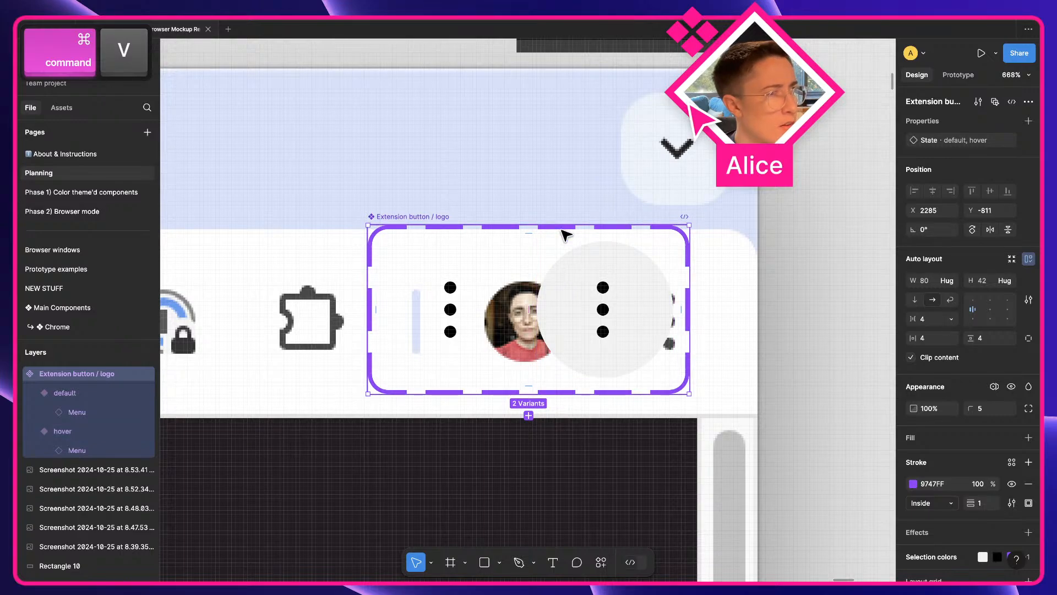
drag(562, 231, 514, 418)
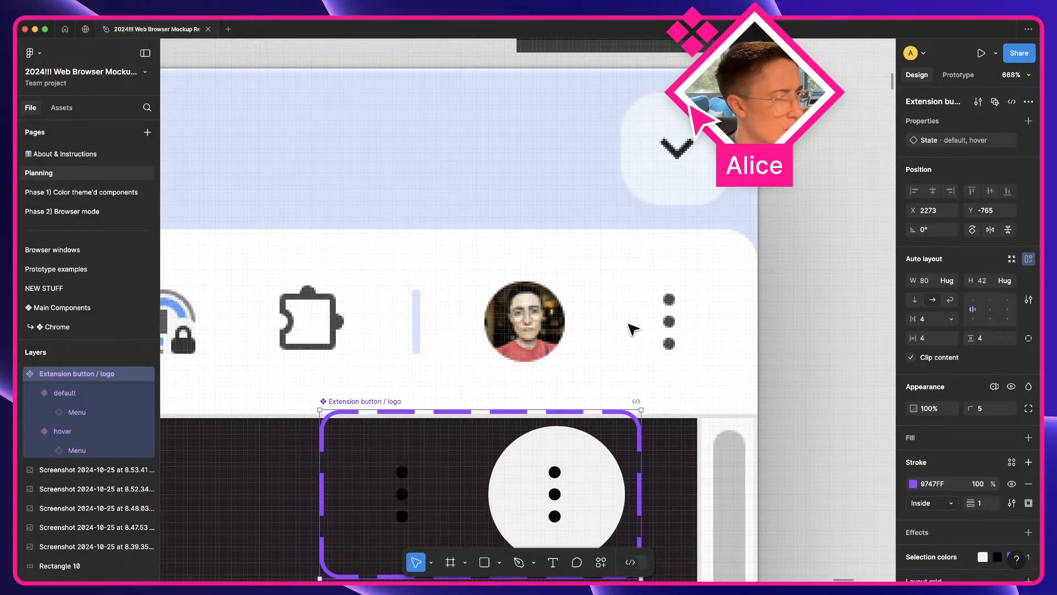
- Draw a rectangle about 22 × 15 beside the screenshot's menu dots and fill it with their sampled colour, 474747
scroll(677, 375, down, 2)
scroll(898, 512, down, 3)
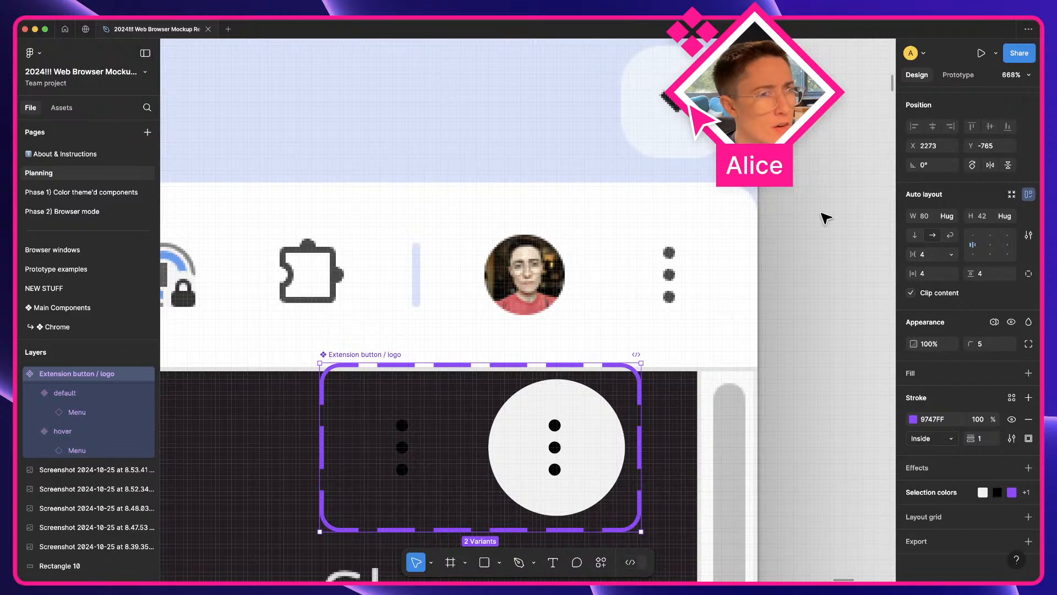
click(841, 214)
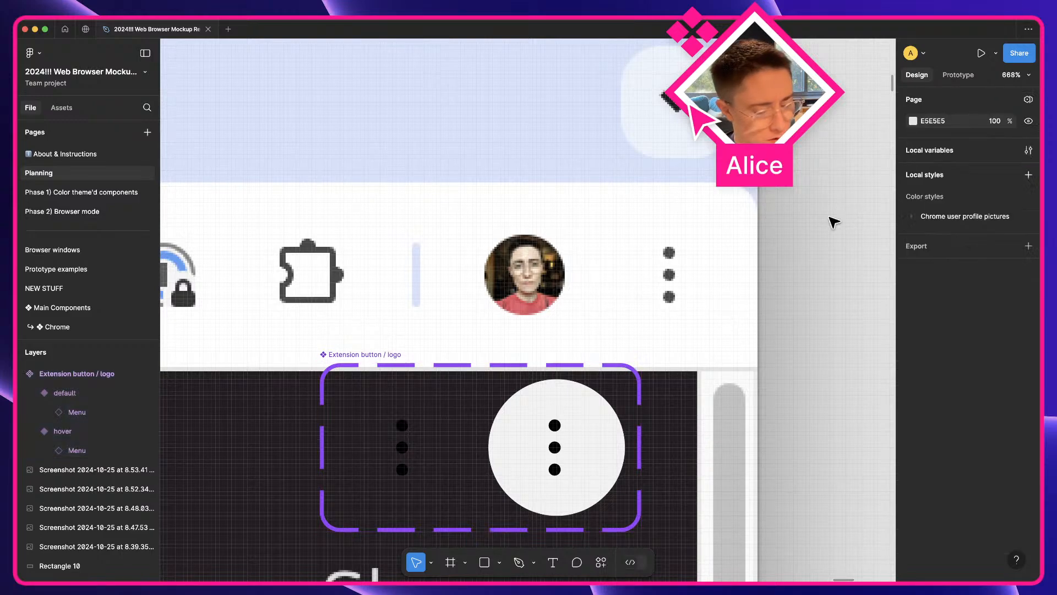
key(r)
drag(733, 246, 822, 306)
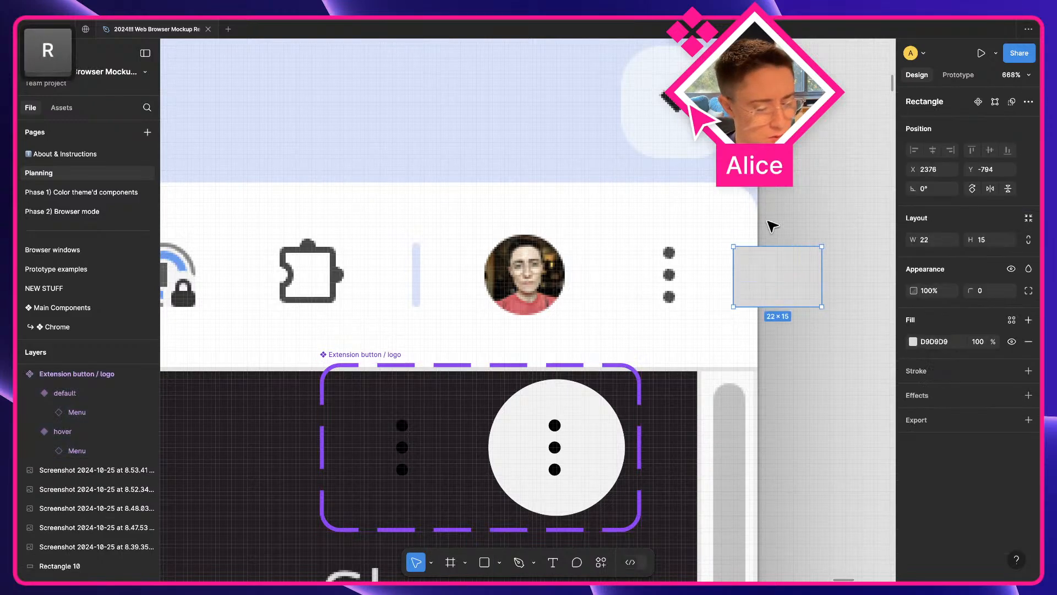
key(i)
click(668, 253)
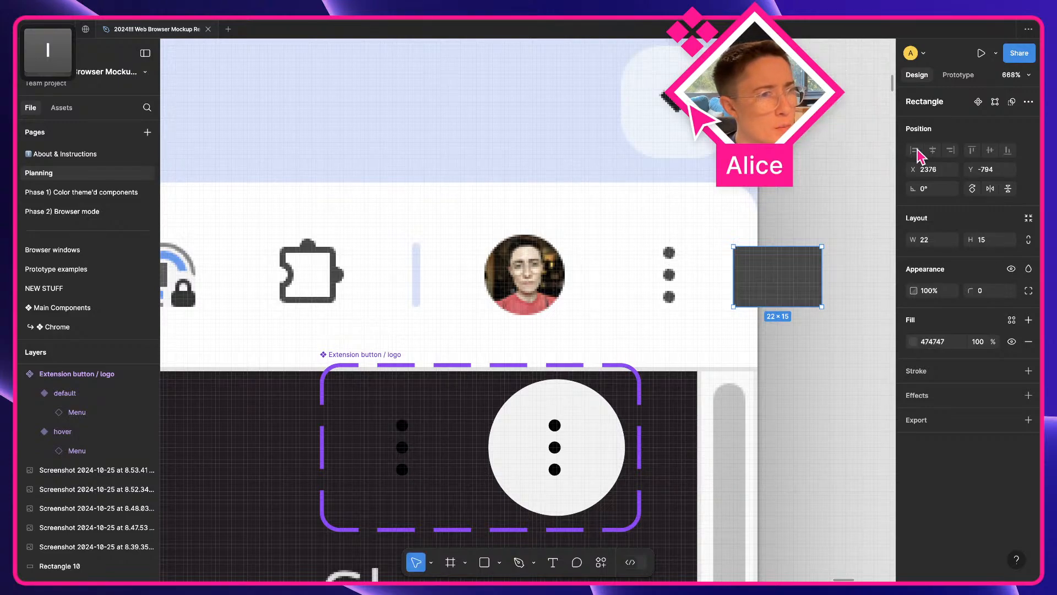
- Open the local variables for Chrome's Extension button group and compare its fg colour with the sampled rectangle's fill
click(884, 166)
click(1028, 150)
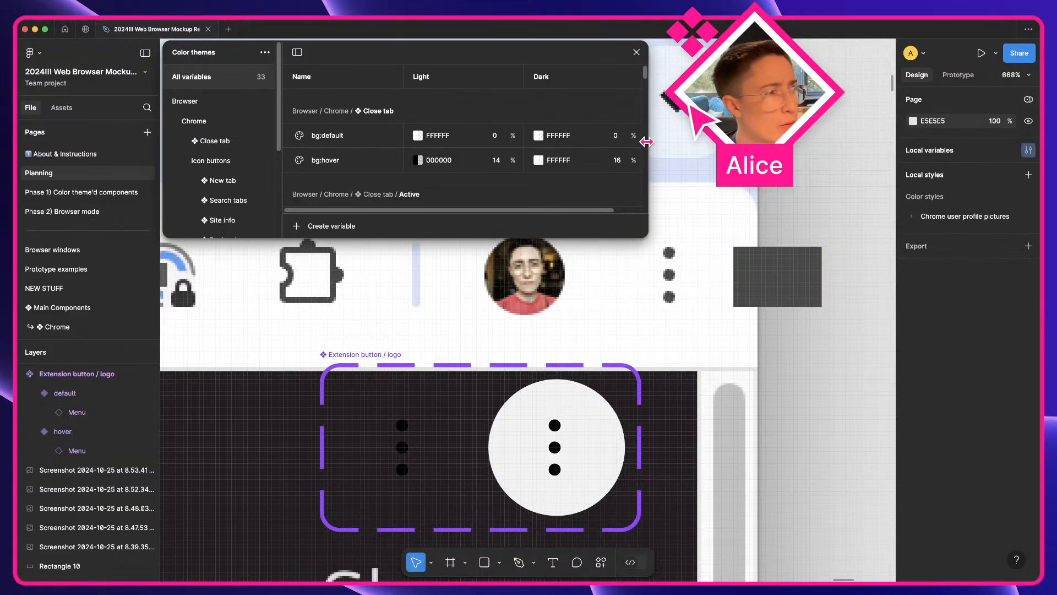
scroll(264, 176, down, 1)
scroll(265, 175, down, 2)
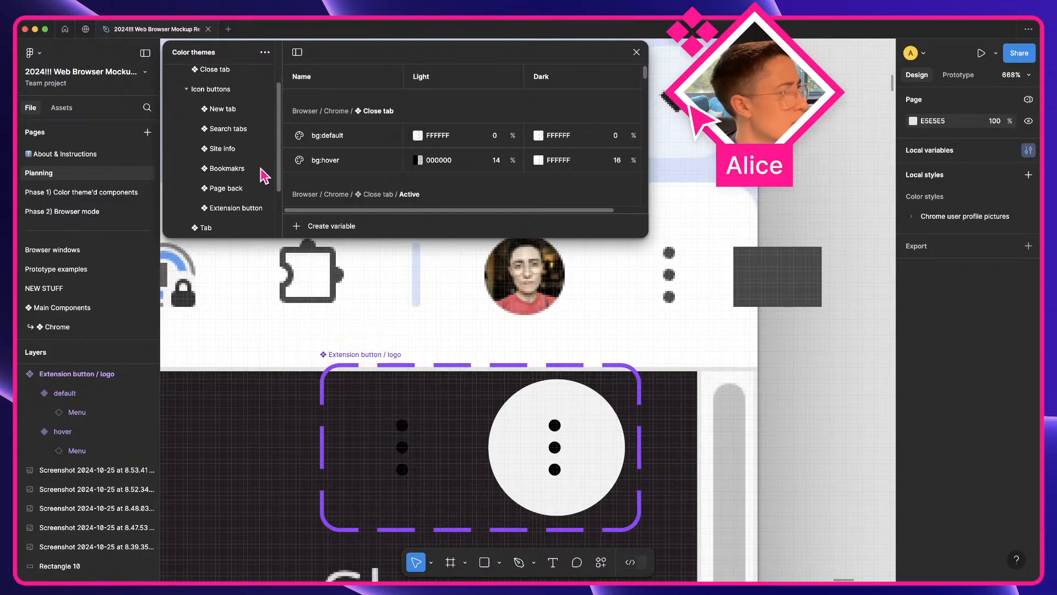
click(234, 203)
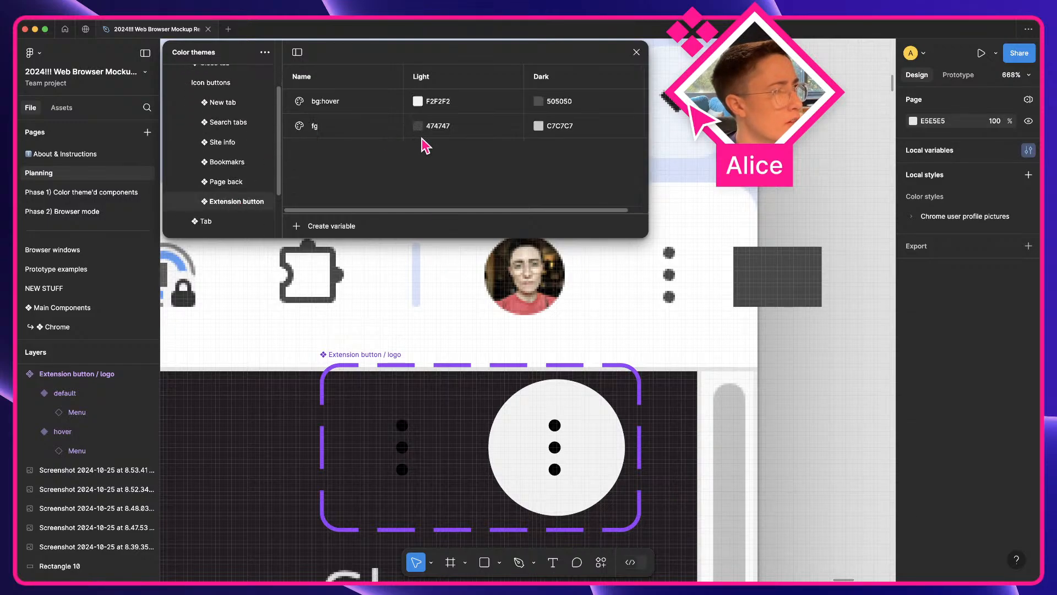
click(800, 290)
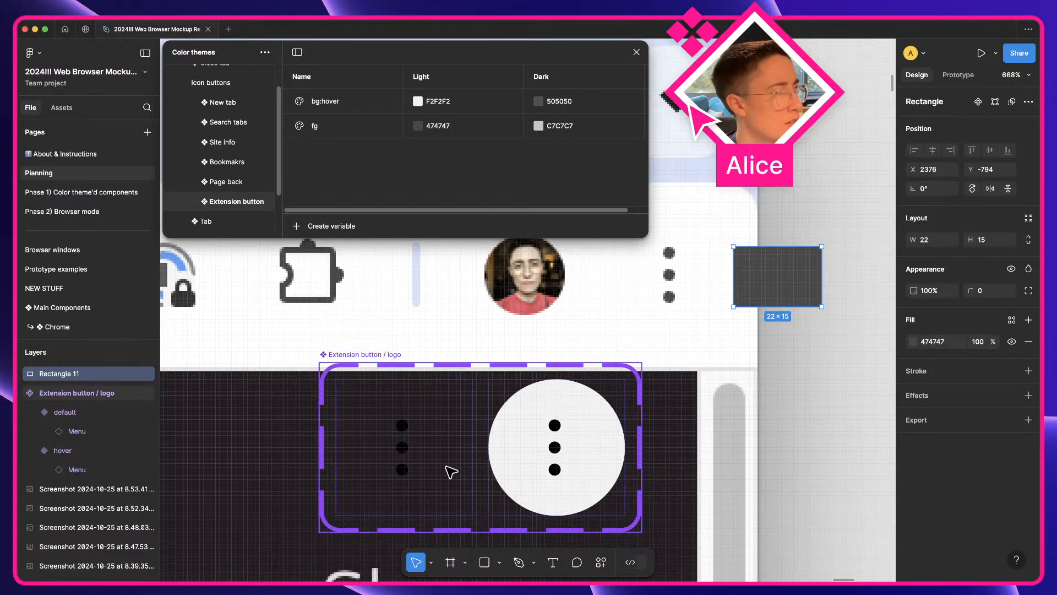
- Apply the extension button fg colour variable to the Menu icons in both variants and delete the sampled-colour rectangle
super+click(403, 448)
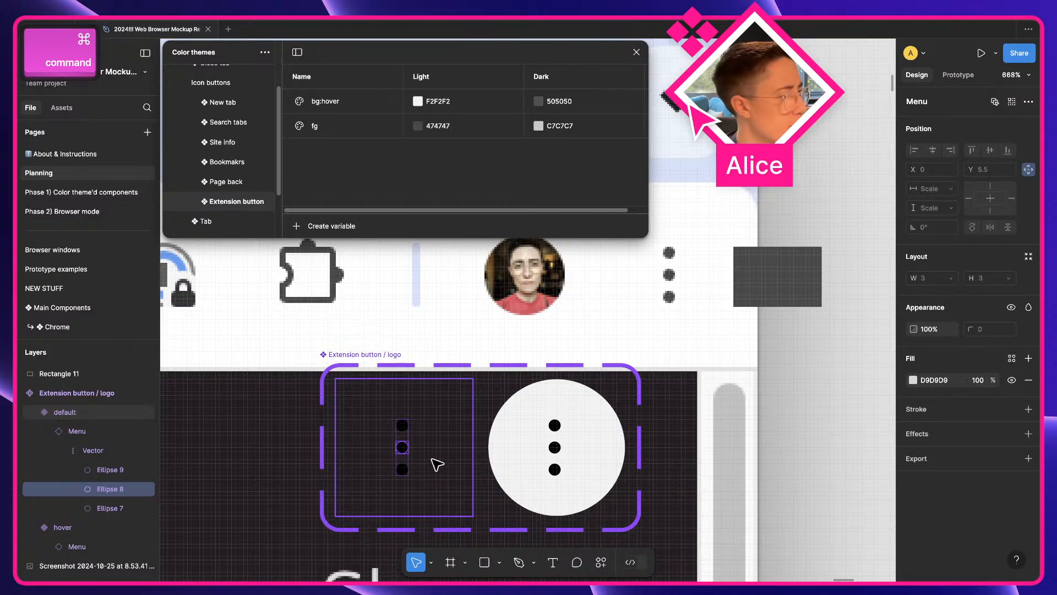
click(94, 436)
key(q)
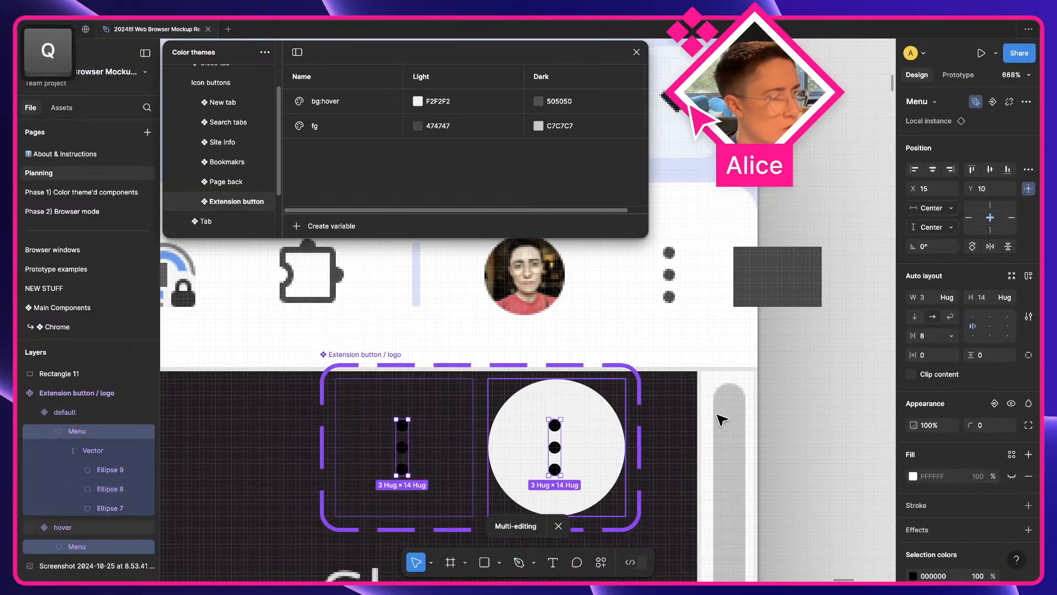
scroll(985, 512, down, 2)
click(1012, 512)
text(ex)
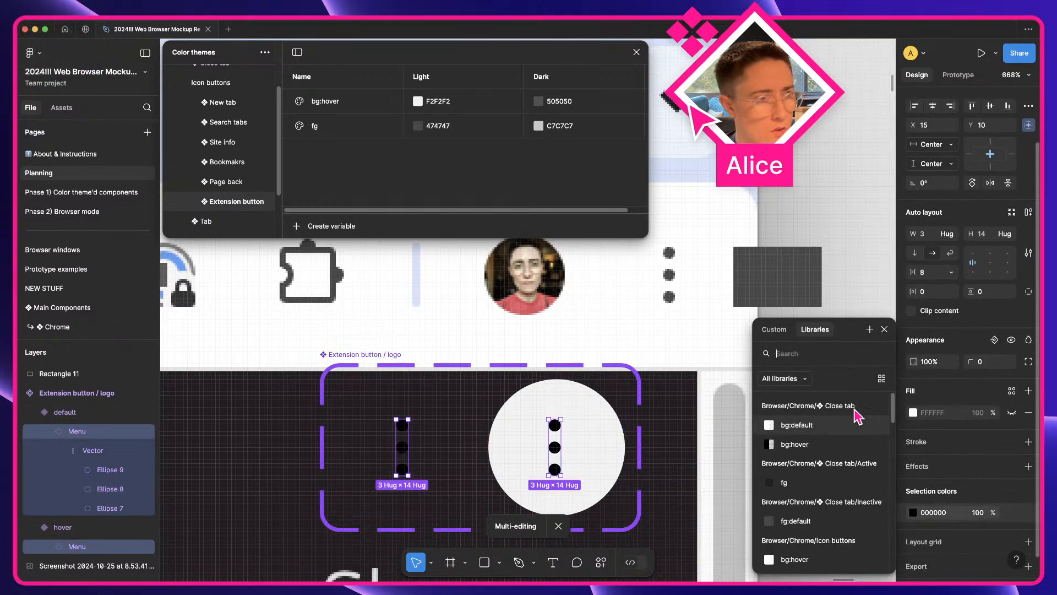
text(ten)
key(Down)
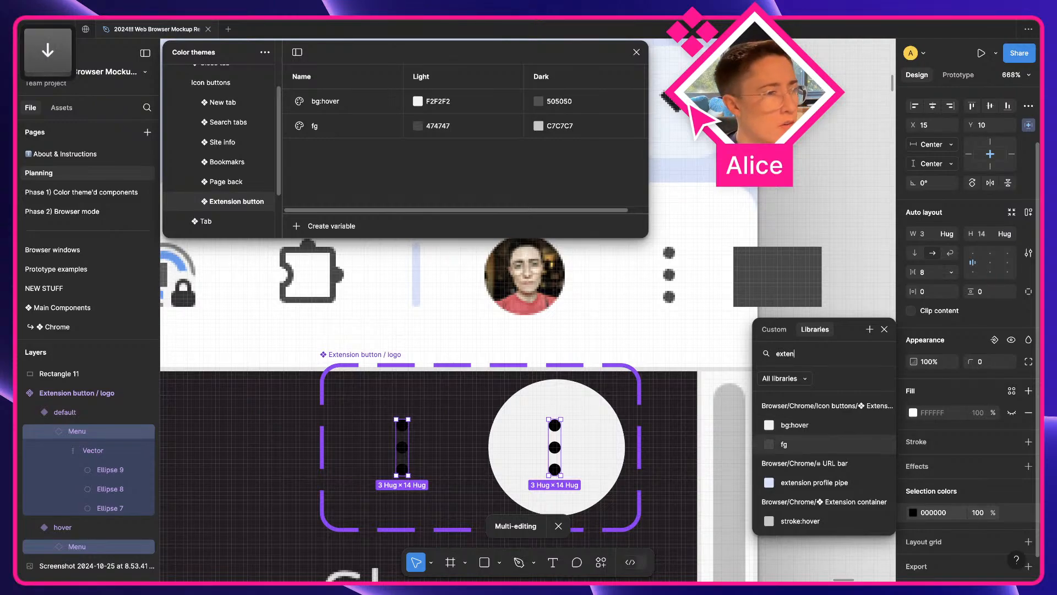
key(Return)
click(793, 290)
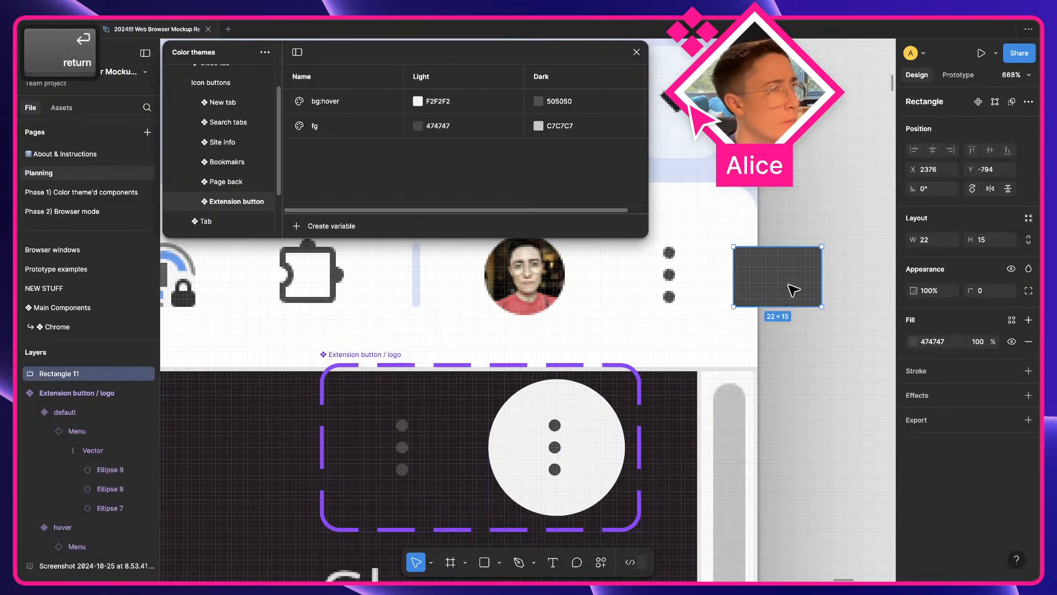
key(Delete)
- Move the menu button set to the Phase 1 components page and place it directly below the profile picture button set
click(377, 359)
key(super+x)
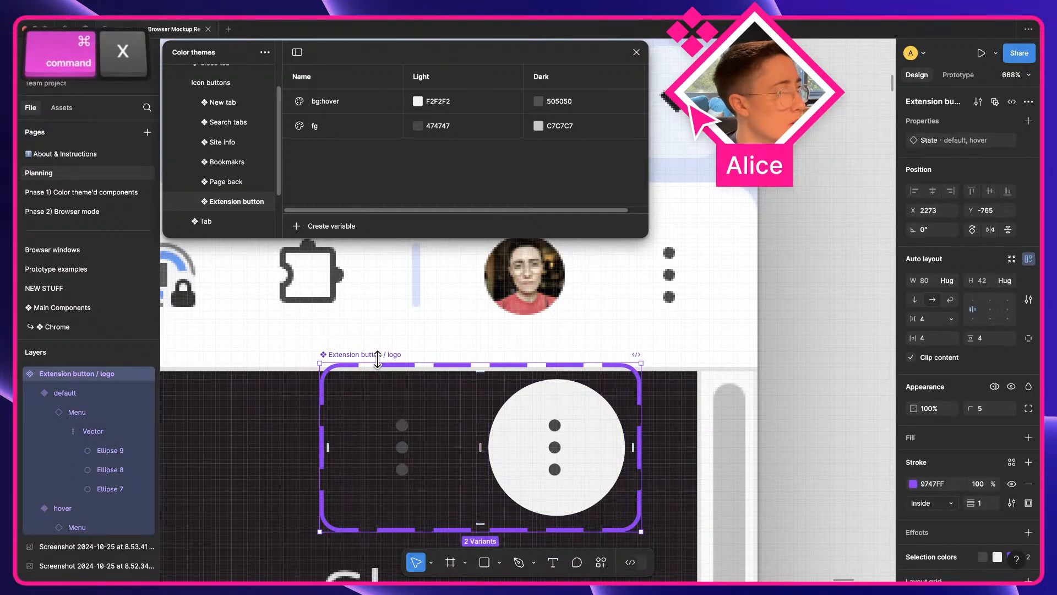
click(76, 193)
key(super+v)
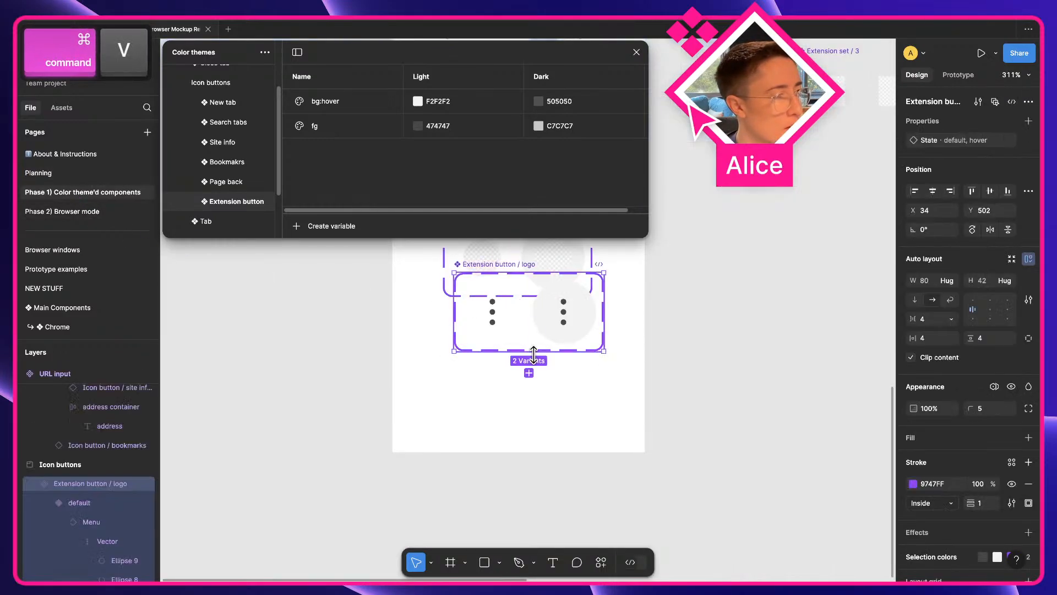
drag(548, 313, 538, 354)
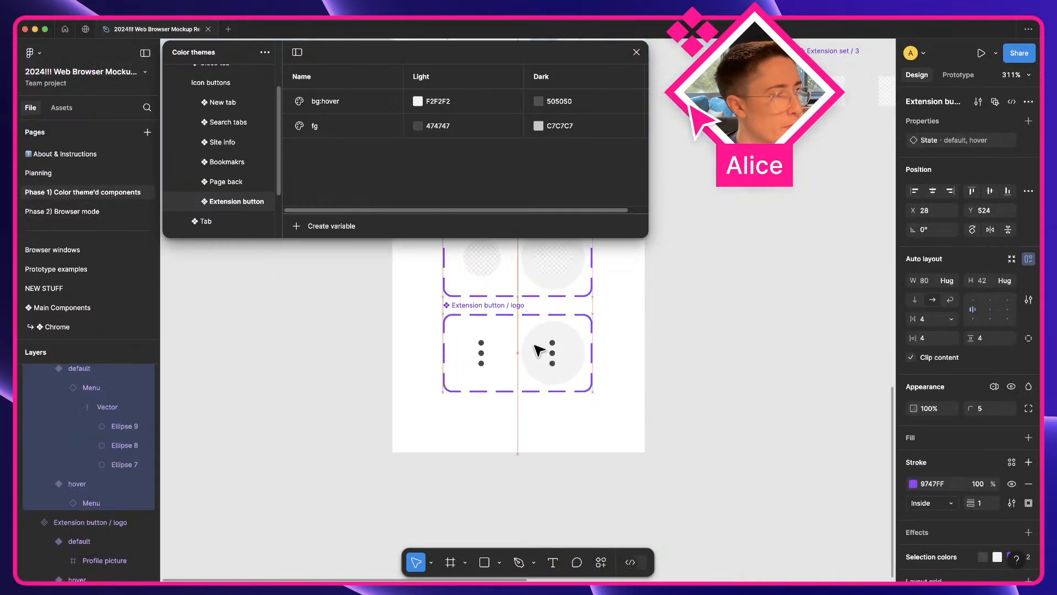
- Copy the default profile picture and menu button variants into the Planning page's Browser chrome toolbar, after the extension profile pipe
click(750, 347)
key(space)
drag(454, 380, 418, 453)
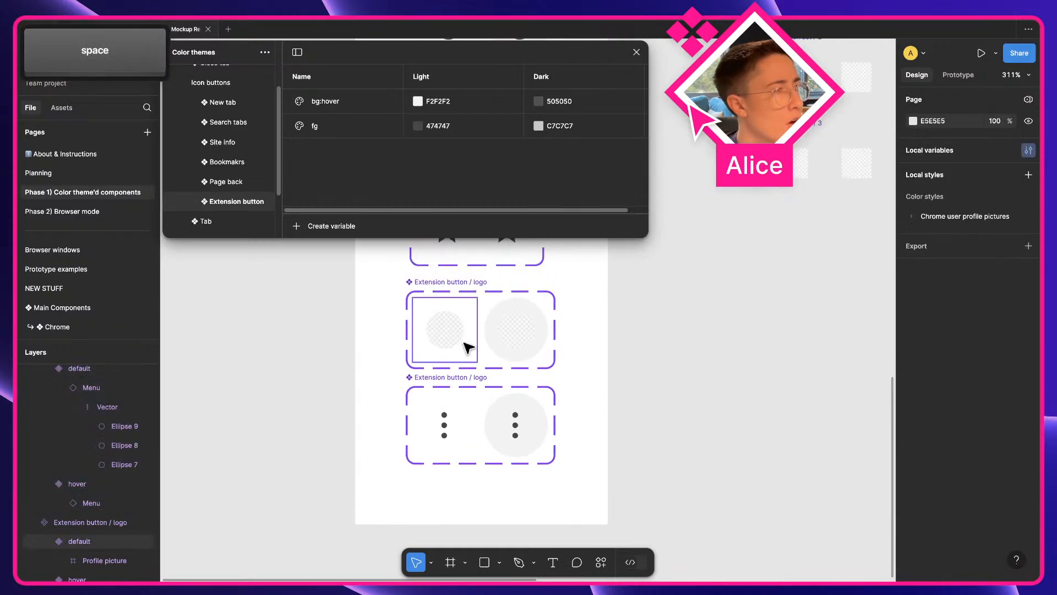
click(460, 331)
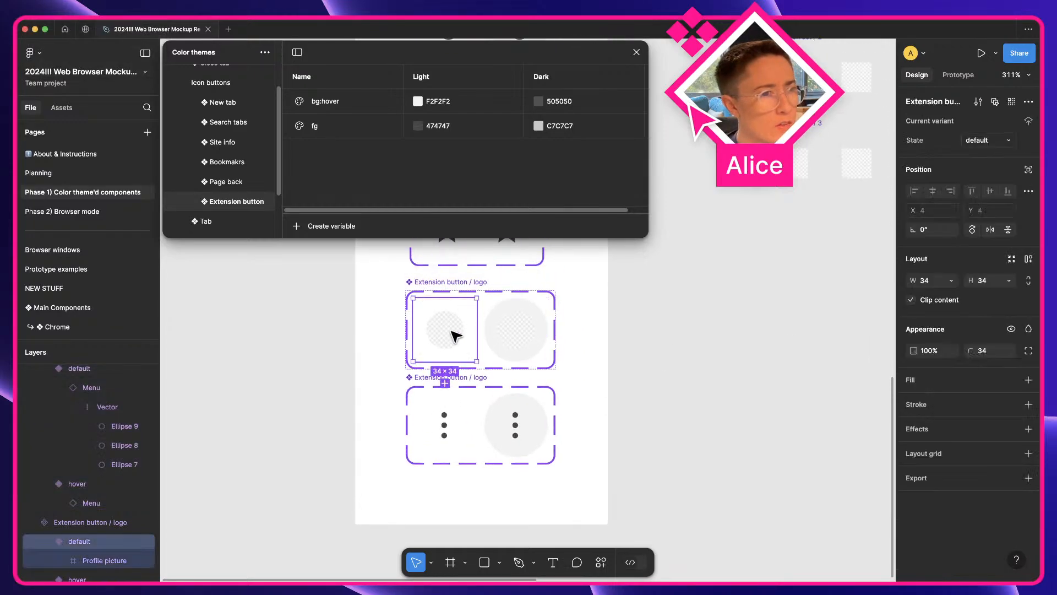
shift+super+click(441, 420)
key(super+c)
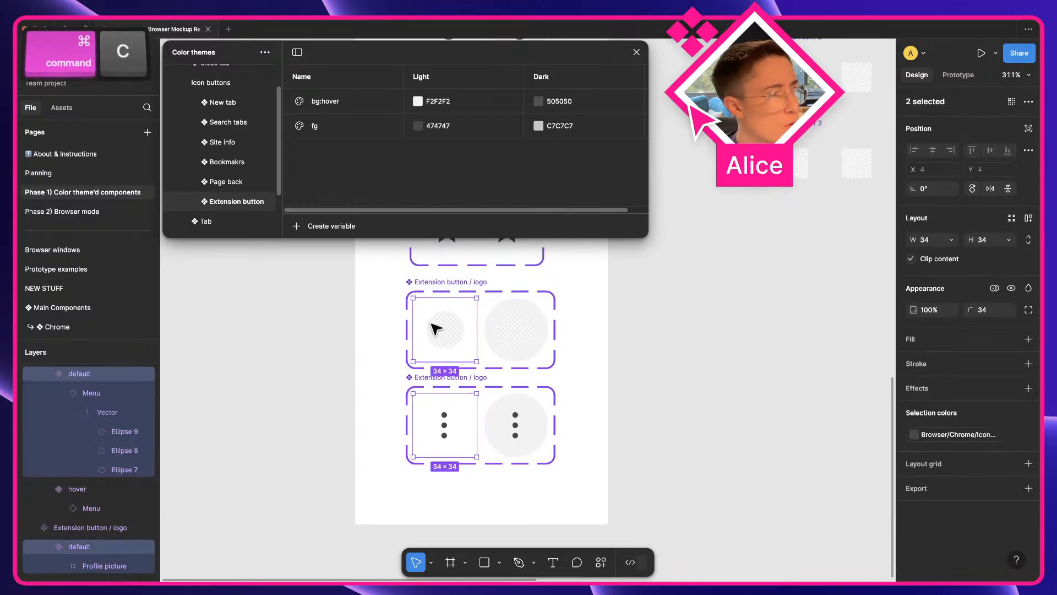
click(71, 174)
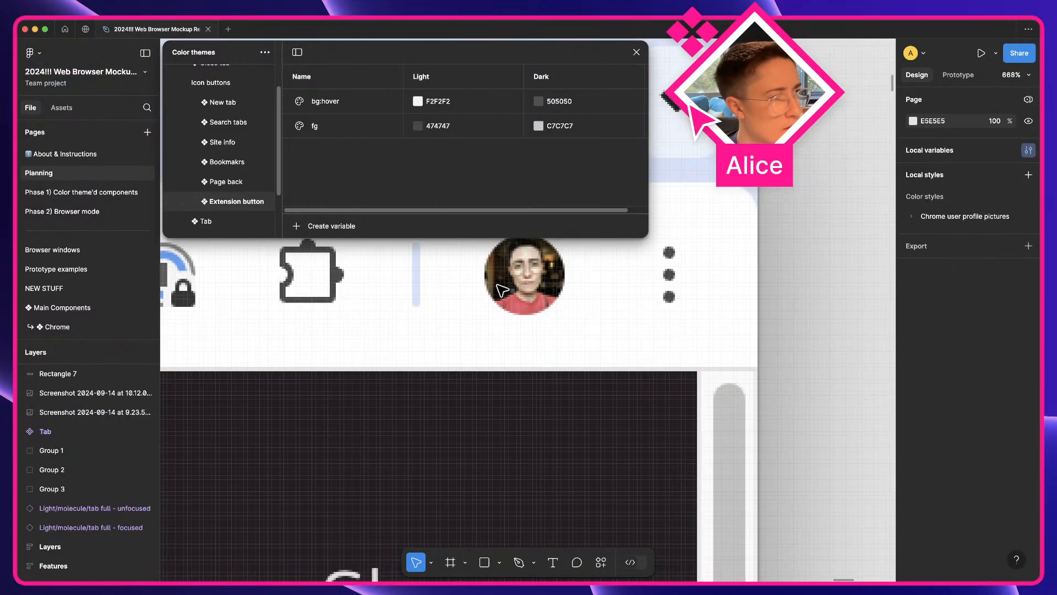
scroll(673, 357, up, 5)
scroll(674, 357, down, 5)
key(space)
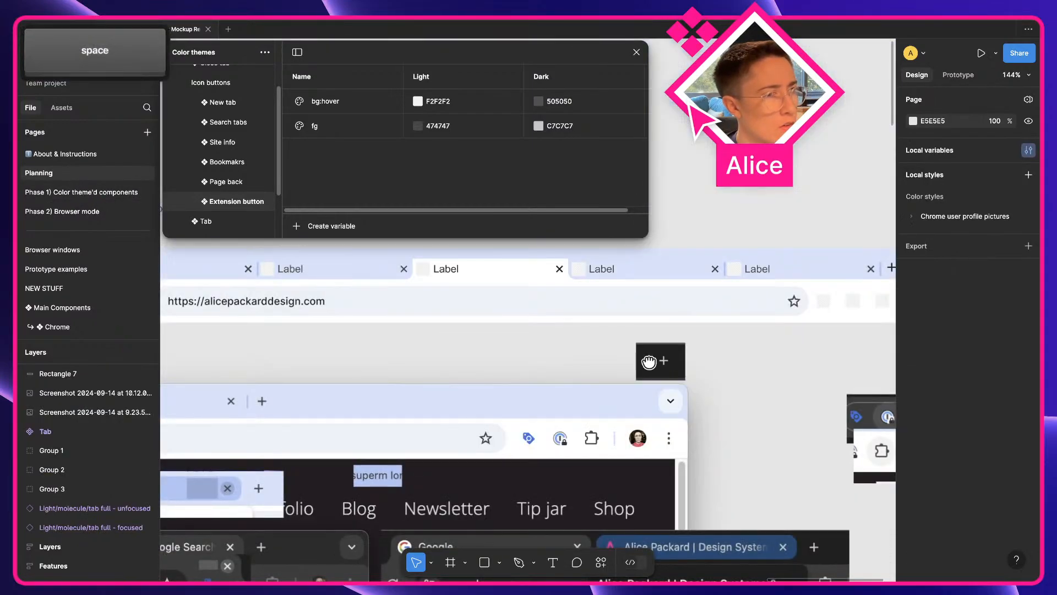
drag(652, 361, 458, 374)
click(726, 315)
key(super+v)
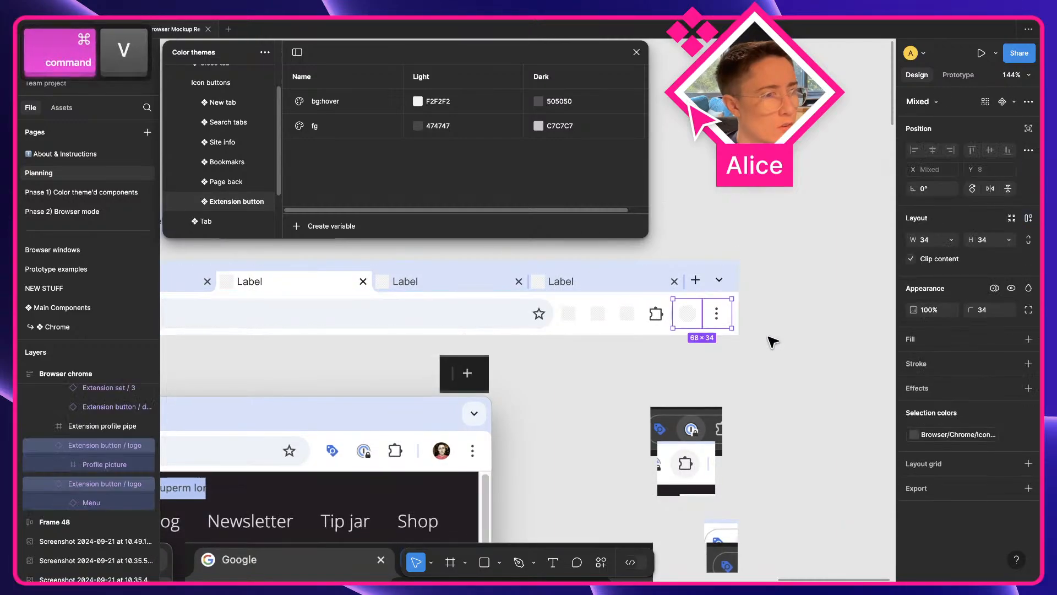
scroll(771, 324, up, 5)
click(771, 326)
key(a)
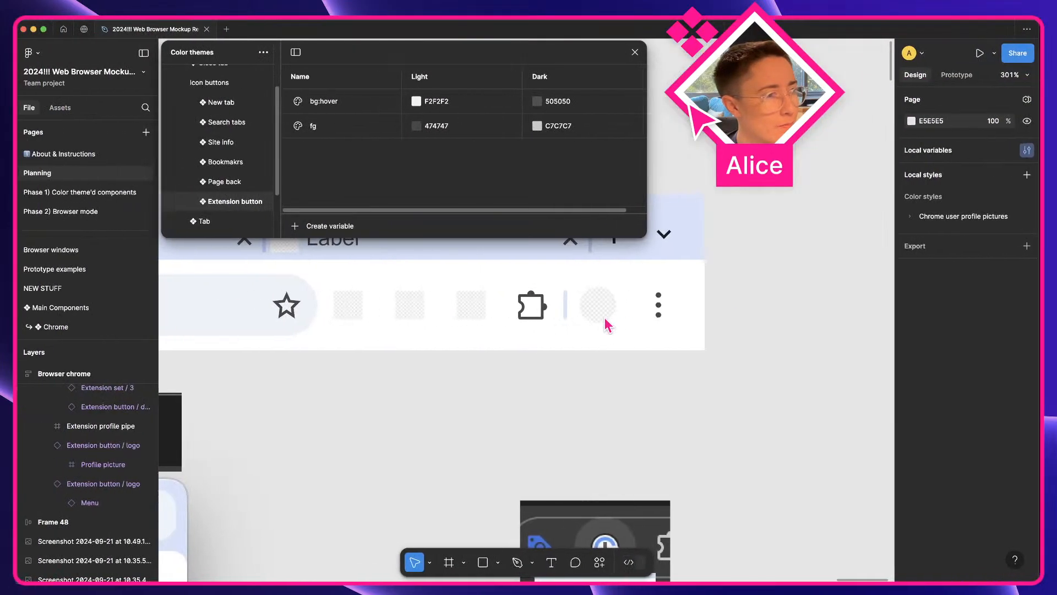
- Draw an empty frame about 53 × 26 and move it into the Browser chrome frame, beneath the URL bar
ctrl+scroll(594, 374, down, 3)
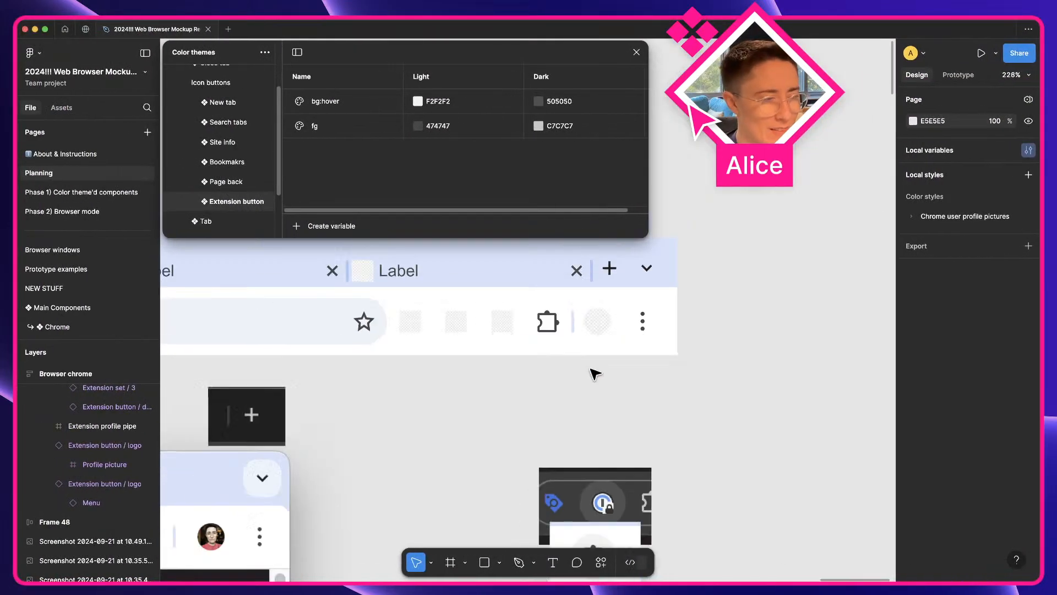
drag(593, 372, 835, 319)
drag(361, 363, 883, 385)
drag(425, 345, 656, 350)
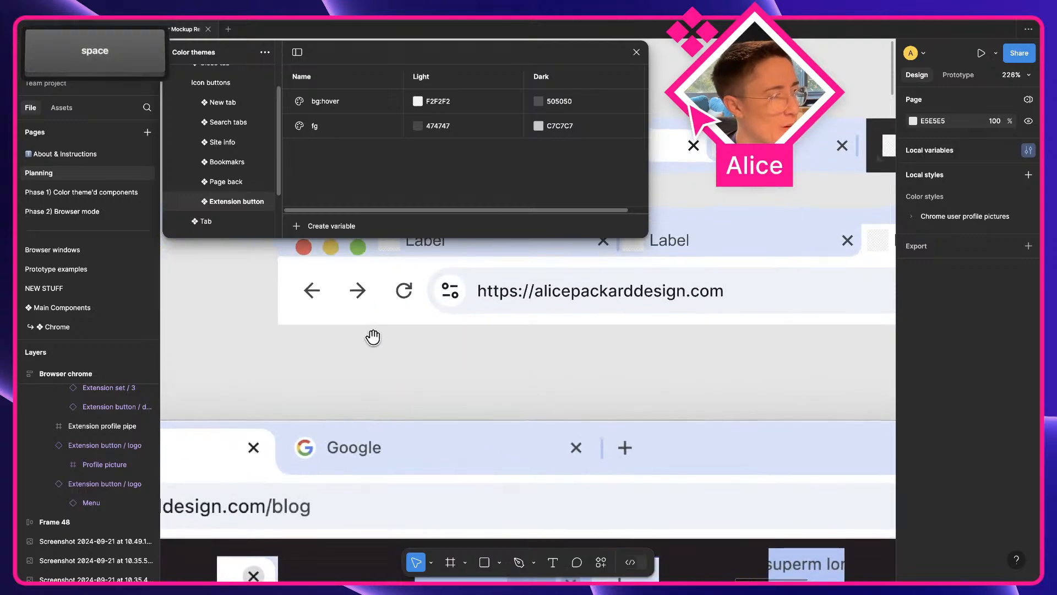
key(f)
drag(341, 319, 413, 354)
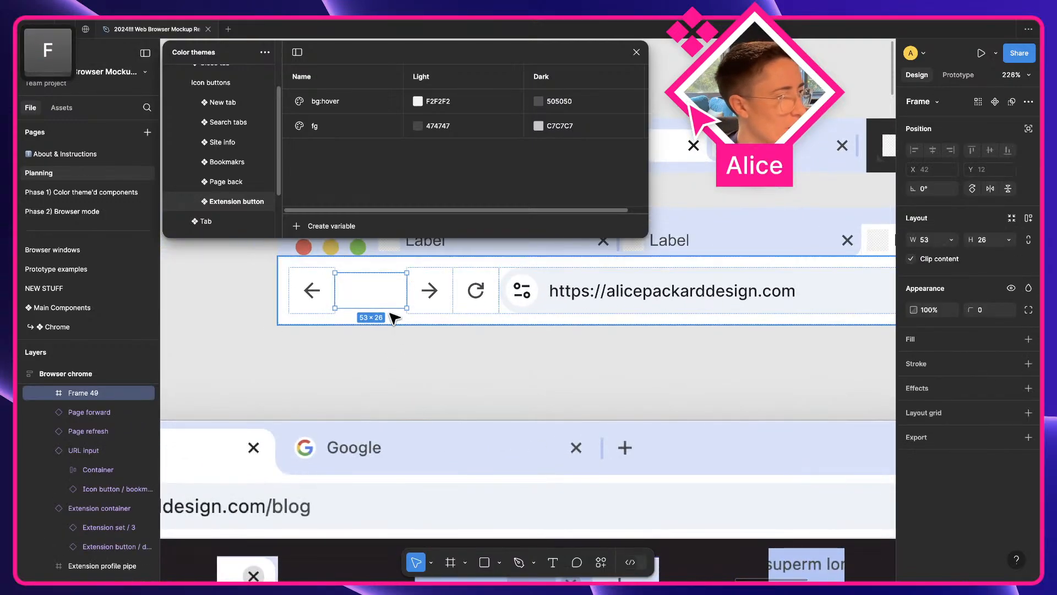
key(super+x)
scroll(382, 324, up, 3)
click(292, 308)
key(super+v)
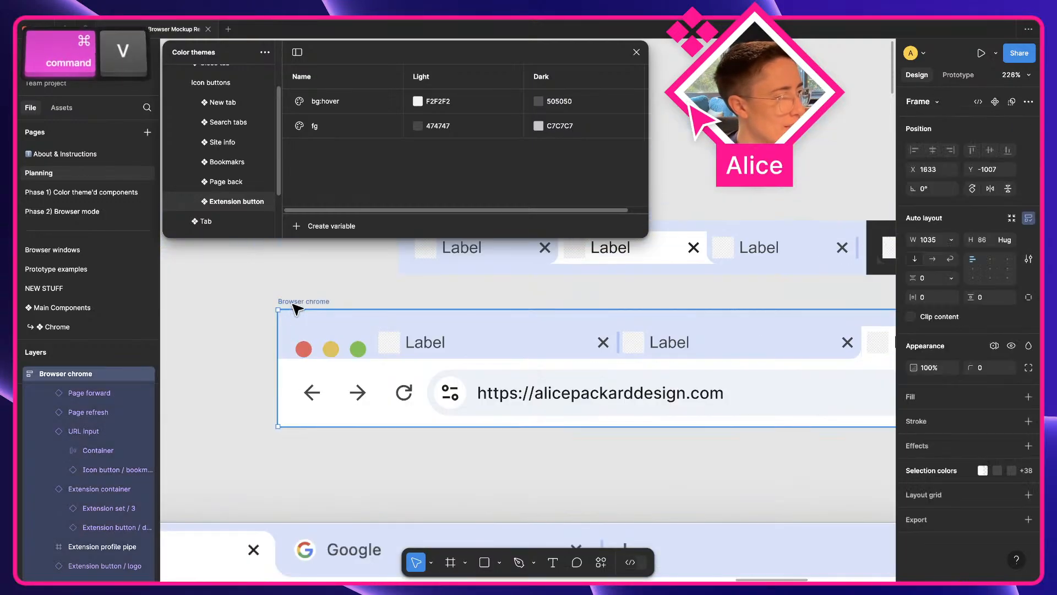
- Rename the new frame beneath the URL bar as Bookmarks
key(super+r)
text(Bookm)
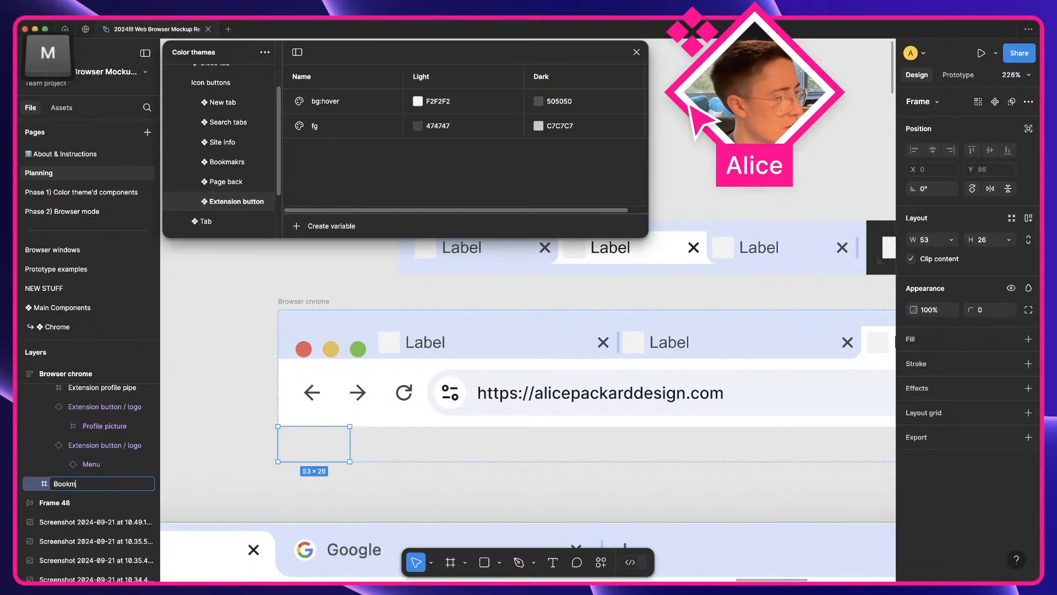
text(arks)
key(Return)
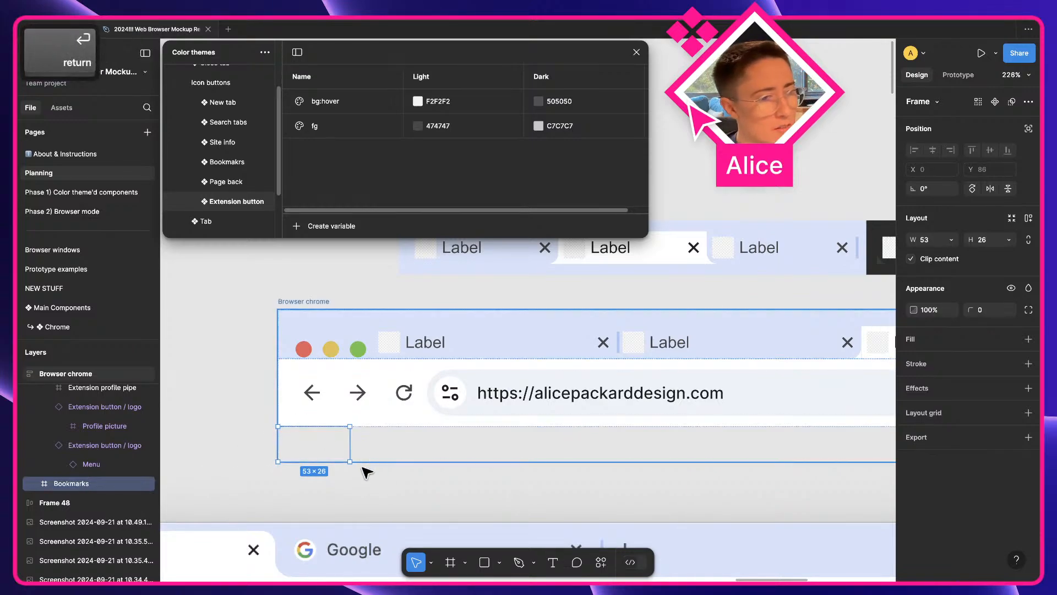
- Try to capture the dark Chrome window's bookmarks bar and bring the screenshot into the Planning page
key(space)
drag(366, 470, 537, 287)
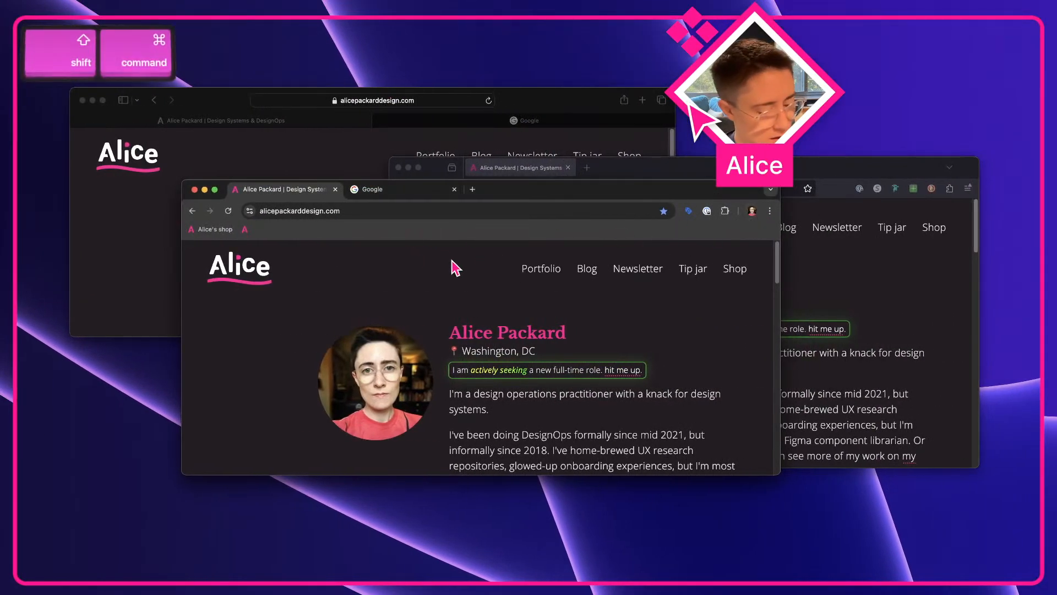
key(shift+super+4)
drag(325, 263, 410, 171)
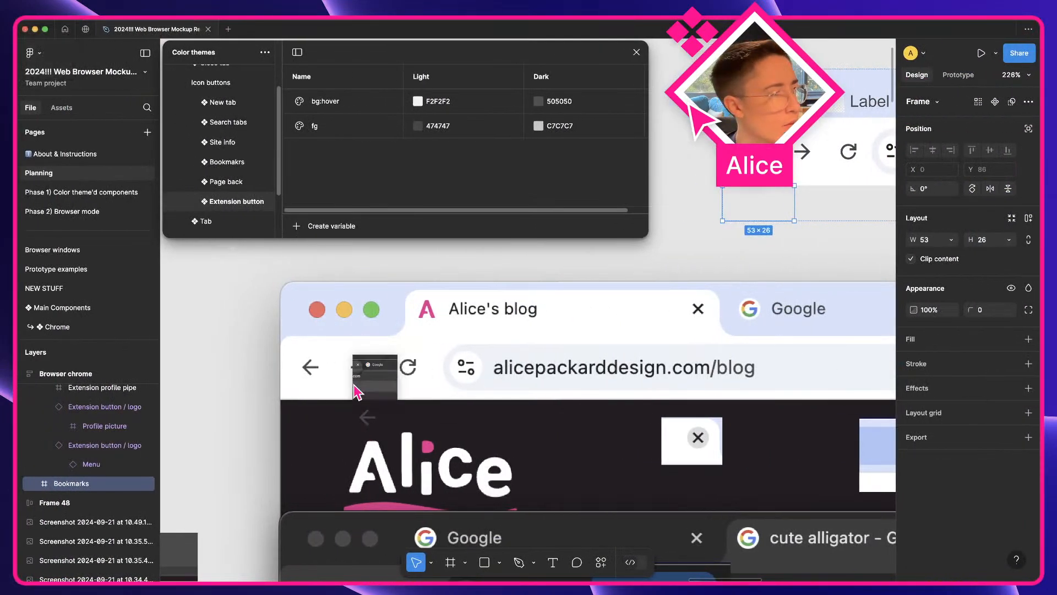
key(space)
drag(198, 392, 659, 328)
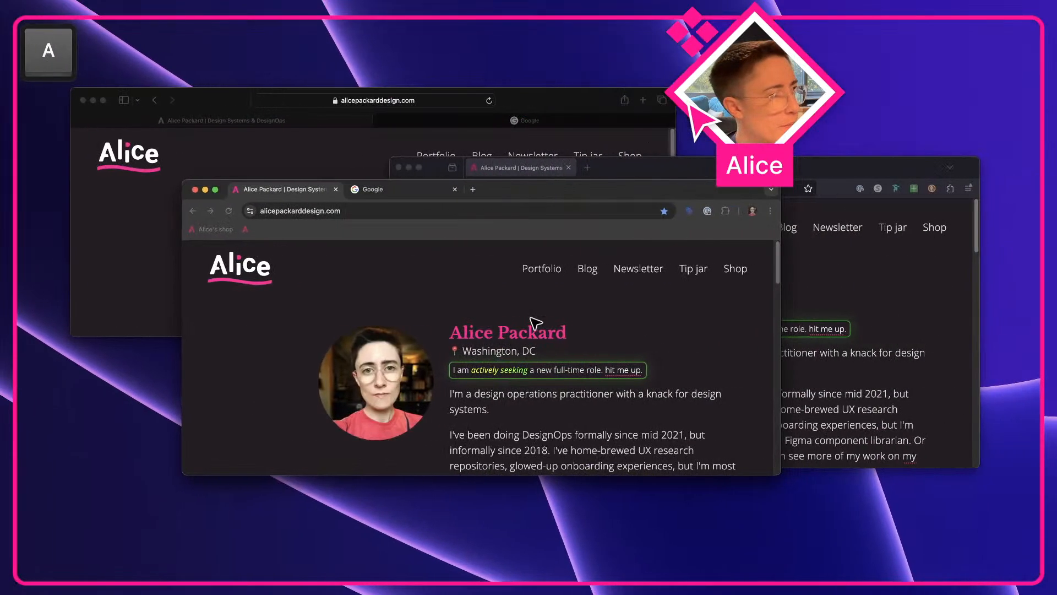
- Capture the dark Chrome window's bookmarks bar area again and place the screenshot beside the light blog mockup at X 1157, Y -865
key(shift+super+4)
drag(336, 260, 417, 179)
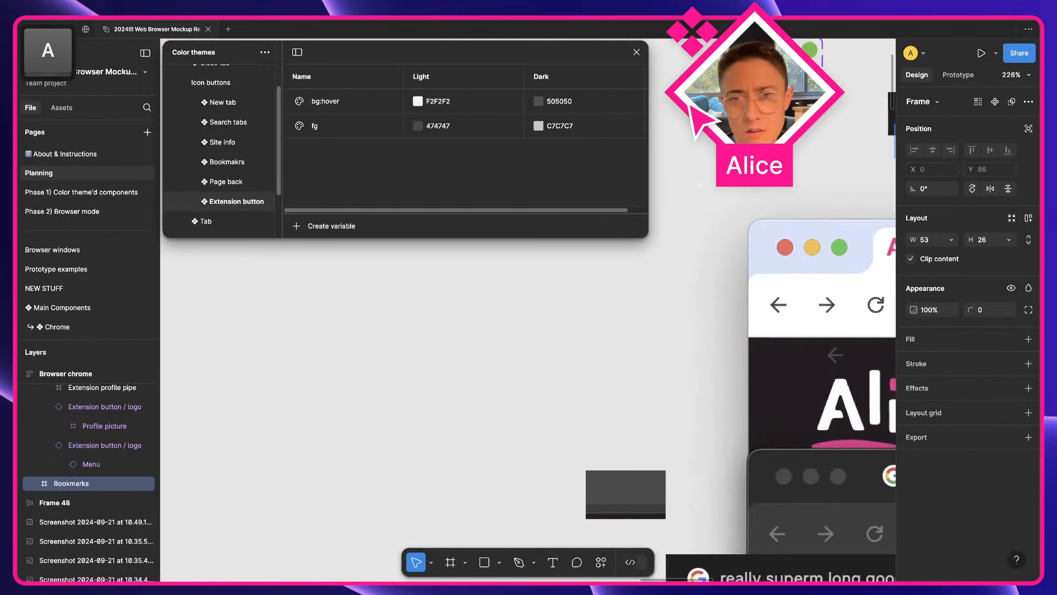
drag(977, 534, 644, 324)
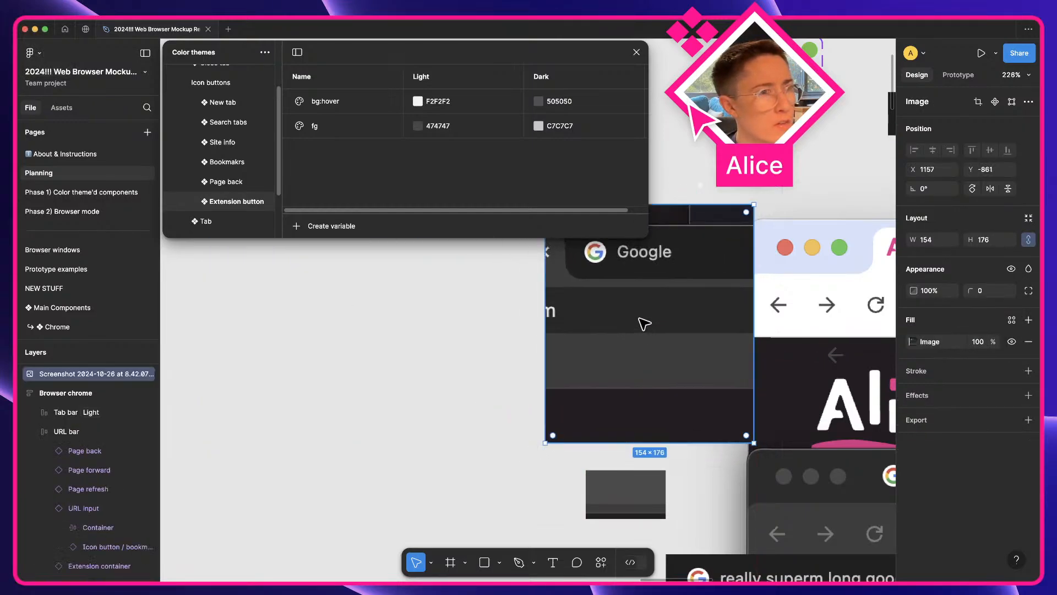
key(Up)
key(Up)
key(Up)
key(Up)
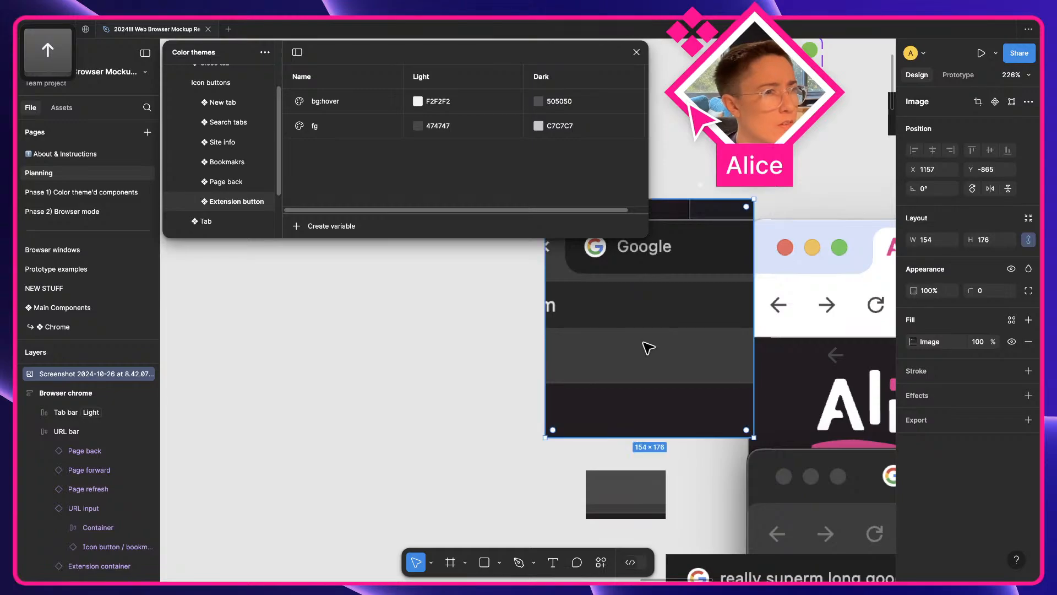
- Measure the bookmarks bar's height in the dark Chrome screenshot with a temporary rectangle, then remove the rectangle
drag(409, 345, 221, 347)
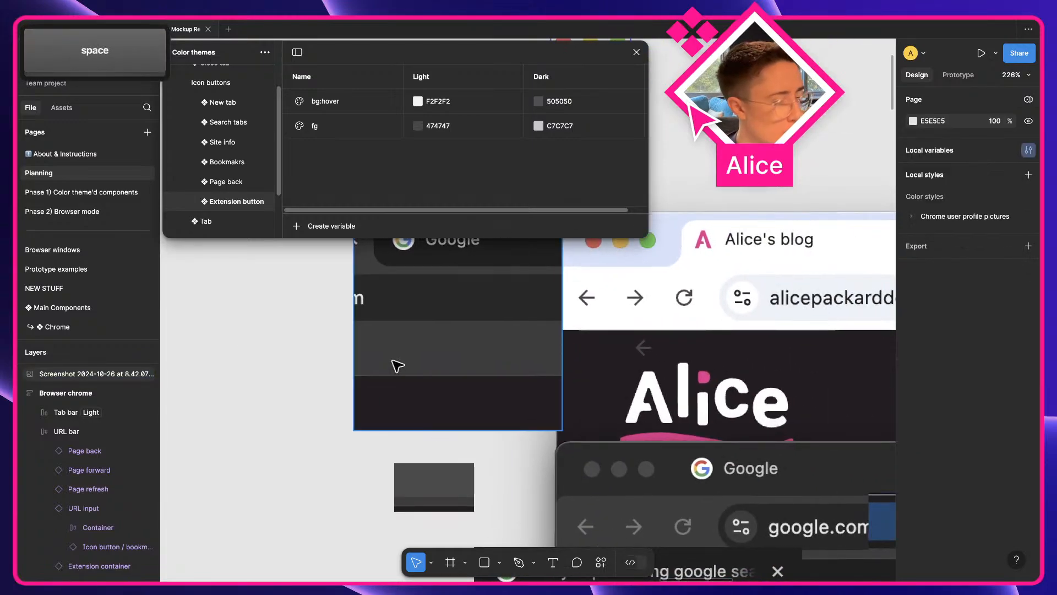
key(r)
scroll(507, 380, up, 5)
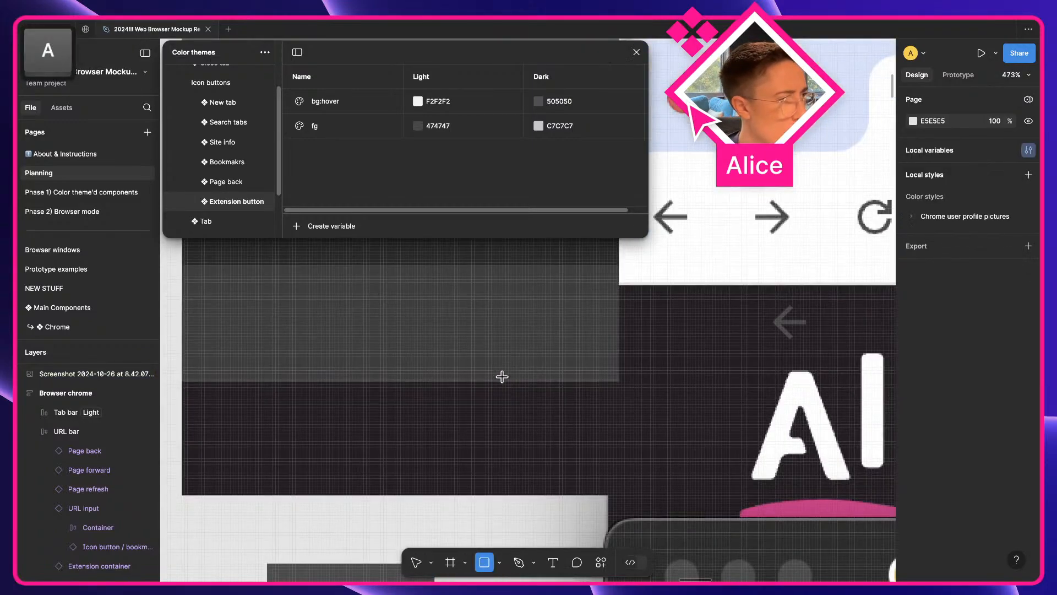
drag(495, 382, 639, 285)
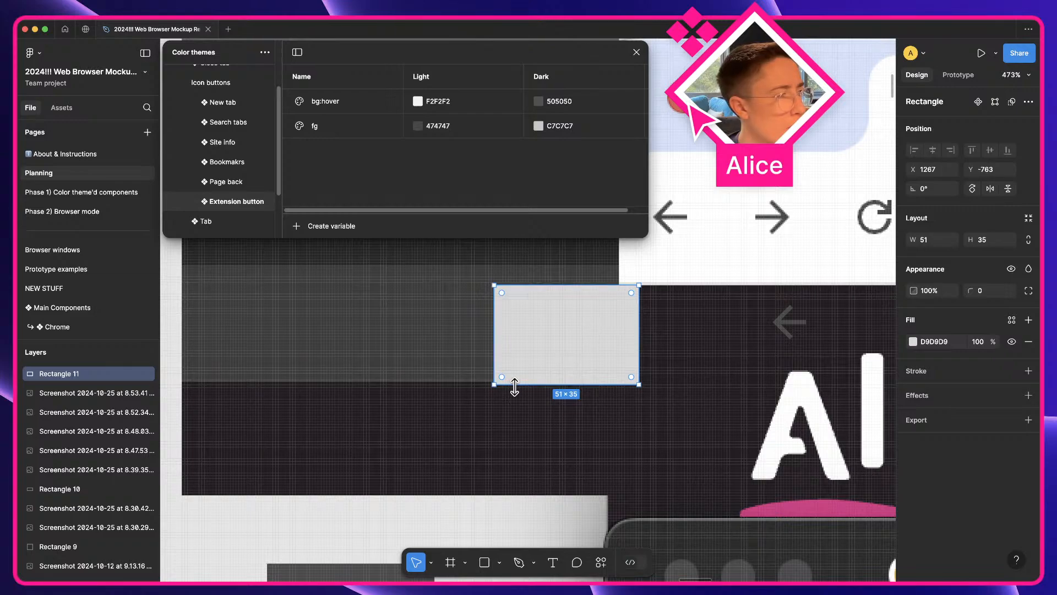
drag(514, 387, 515, 378)
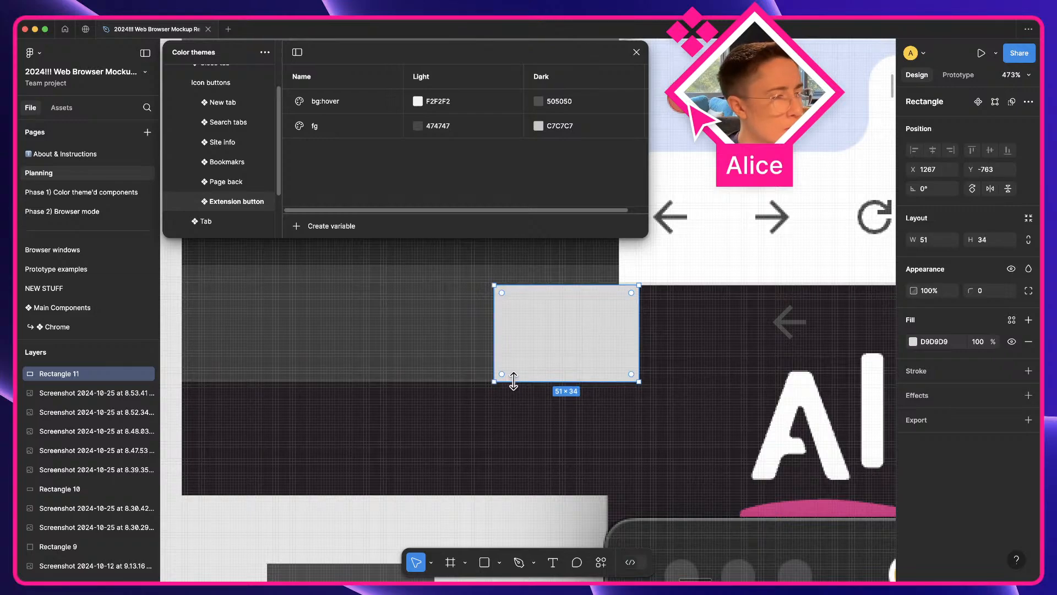
key(BackSpace)
- Apply the Browser/Chrome URL bar bg colour as the fill of the Bookmarks frame
scroll(514, 380, down, 6)
key(space)
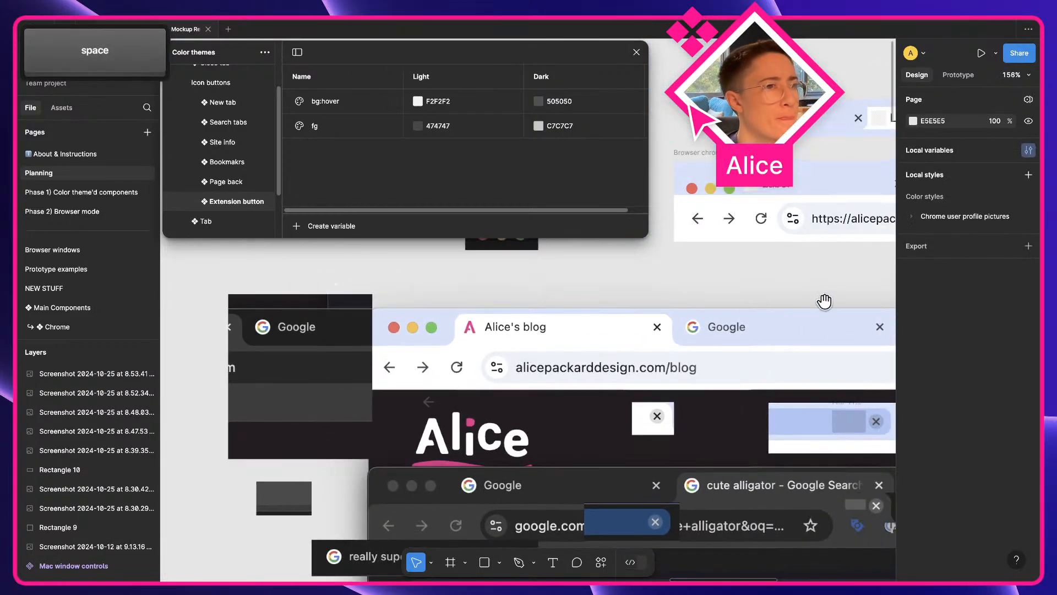
drag(824, 301, 648, 330)
click(522, 284)
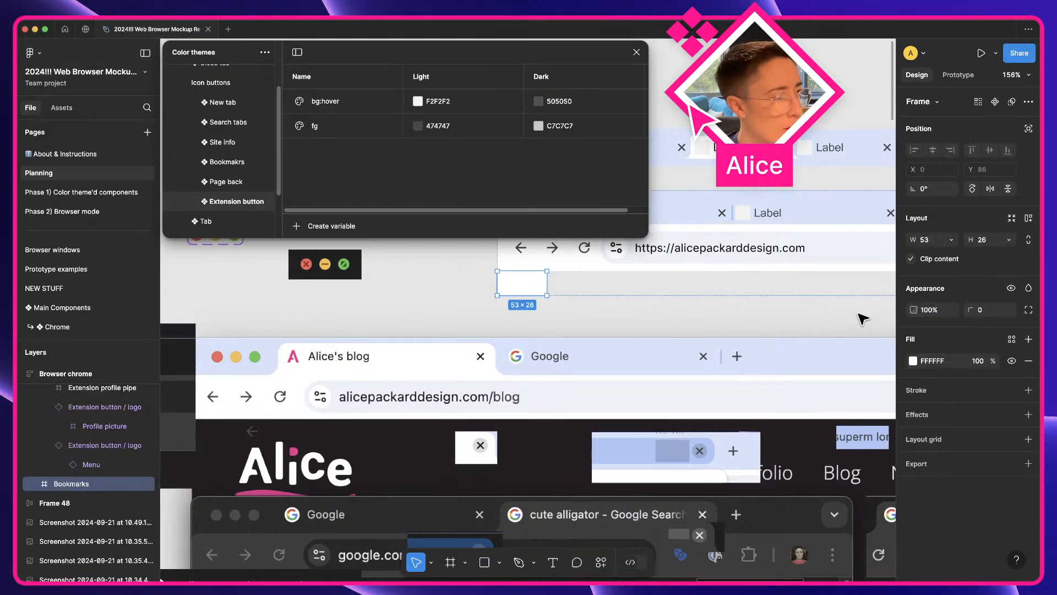
click(637, 268)
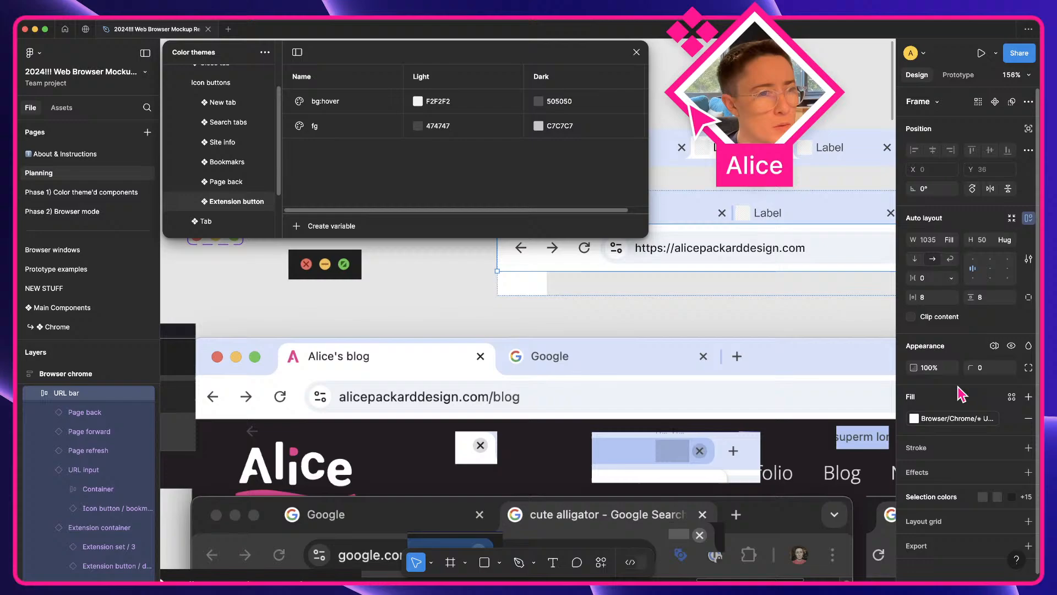
click(956, 423)
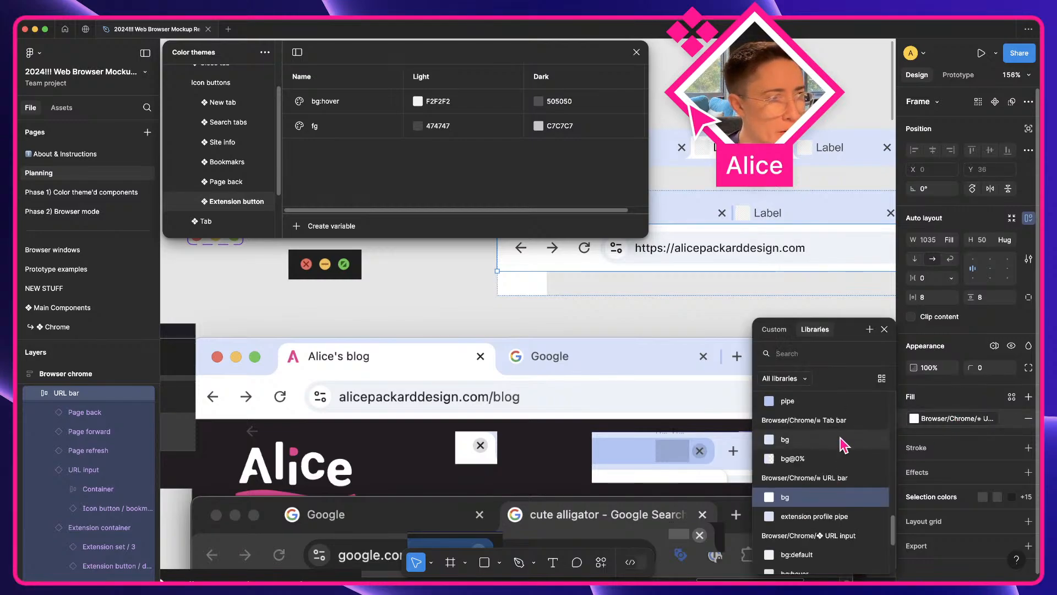
click(515, 283)
click(1011, 339)
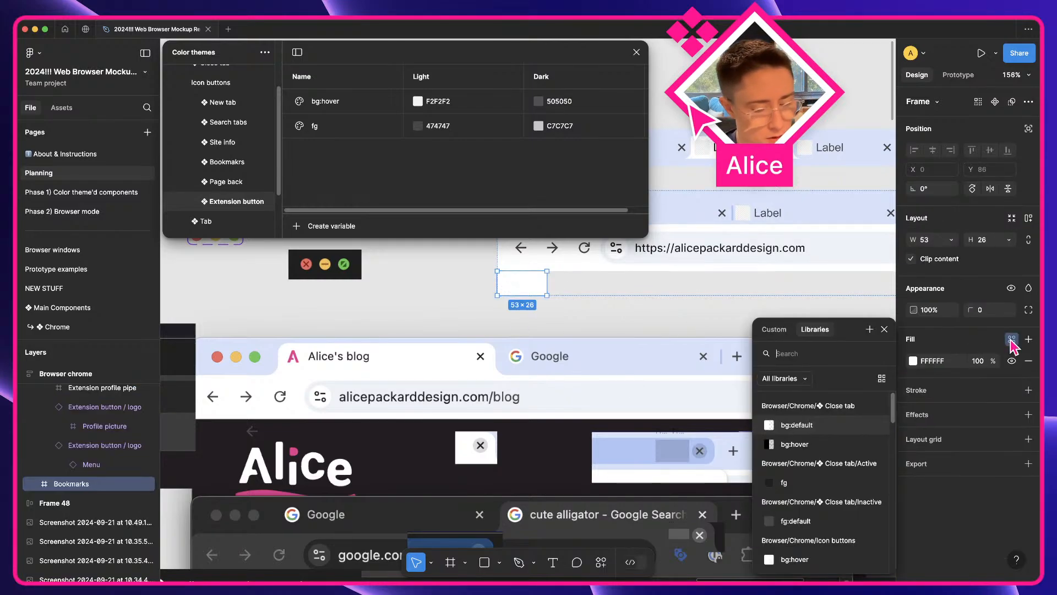
text(url bar)
key(Return)
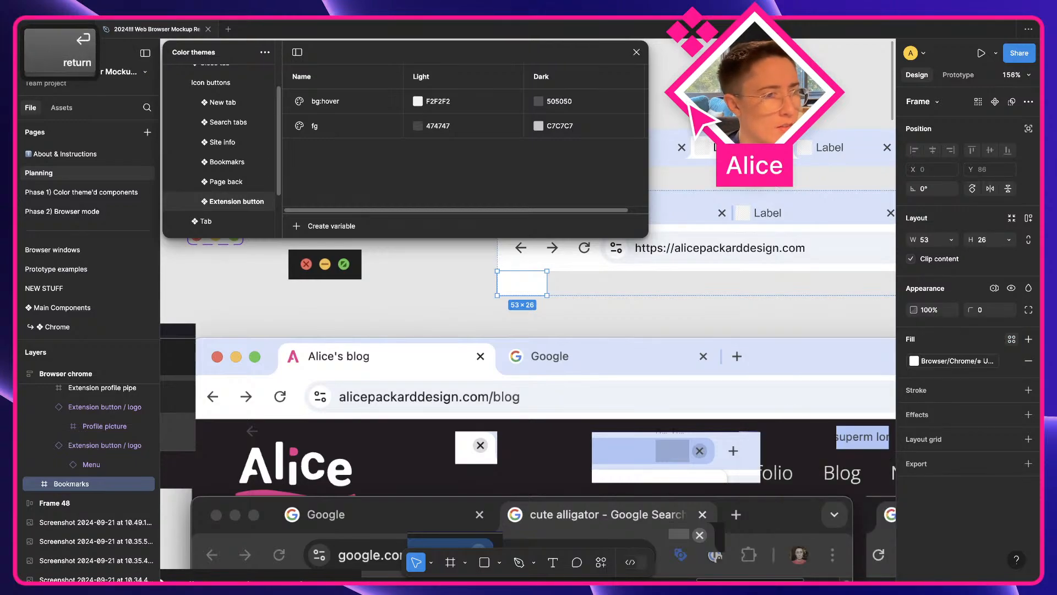
- Set the height of the Bookmarks frame beneath the URL bar to 34
click(743, 264)
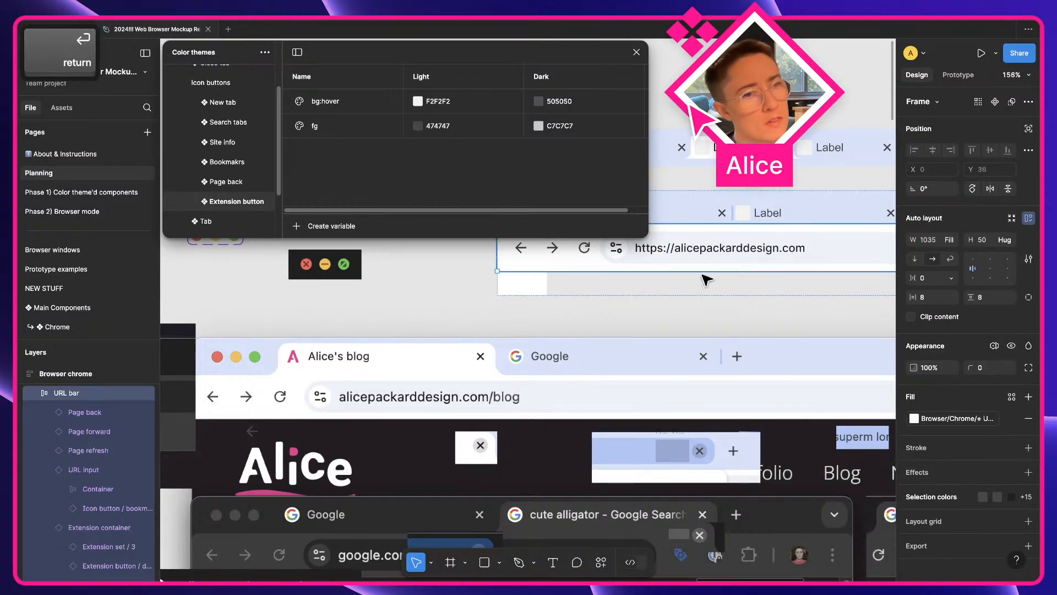
click(530, 289)
scroll(544, 301, right, 2)
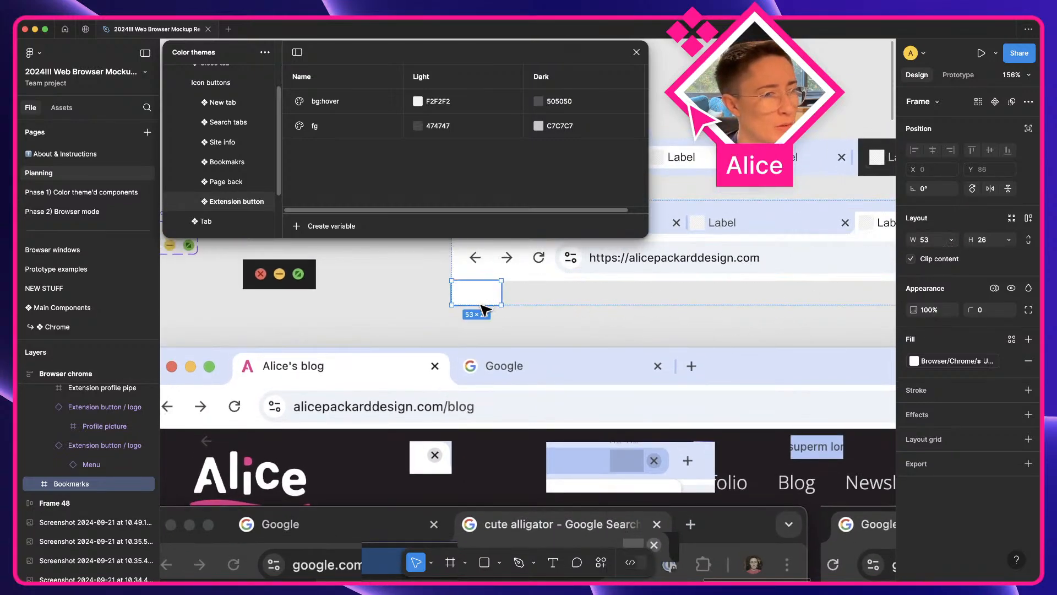
key(space)
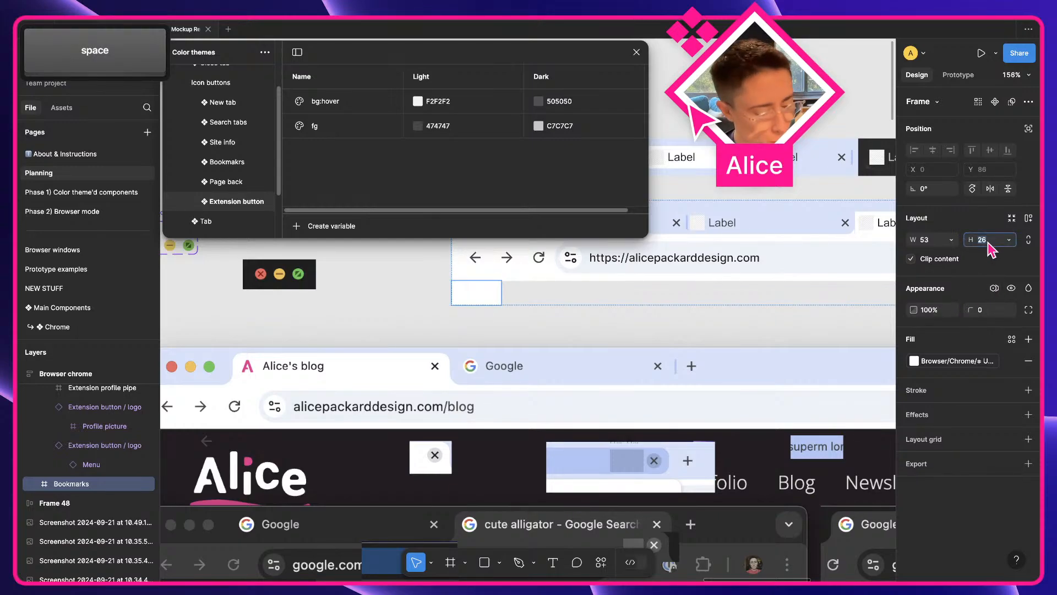
text(34)
key(Return)
click(431, 301)
key(space)
drag(403, 313, 678, 263)
drag(576, 345, 187, 345)
drag(656, 330, 311, 332)
drag(657, 350, 840, 401)
drag(335, 360, 524, 342)
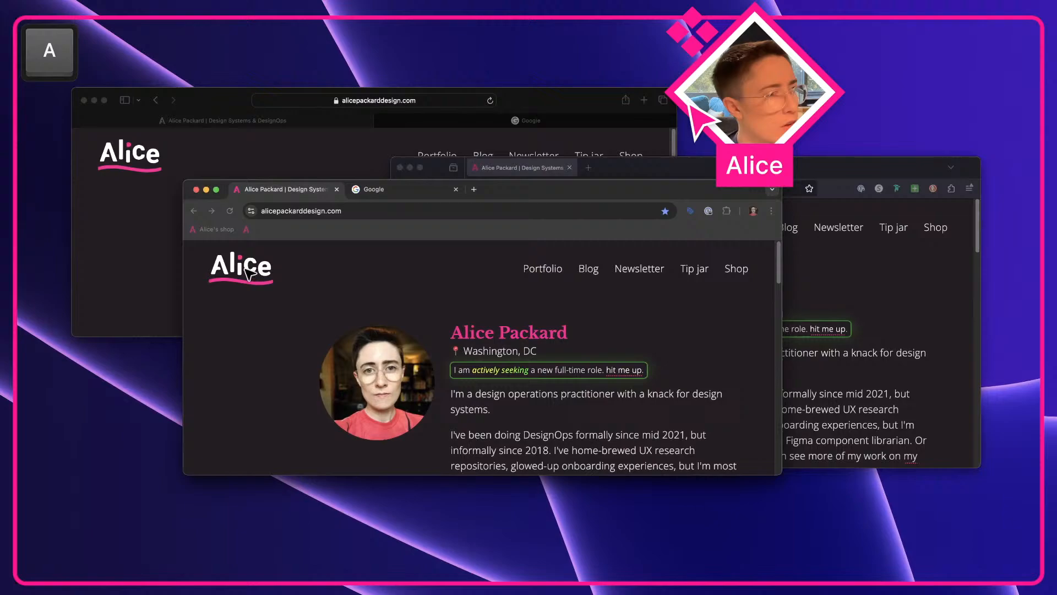
- Try to capture the dark Chrome window's bookmarks bar around the two Alice bookmarks
key(shift+super+4)
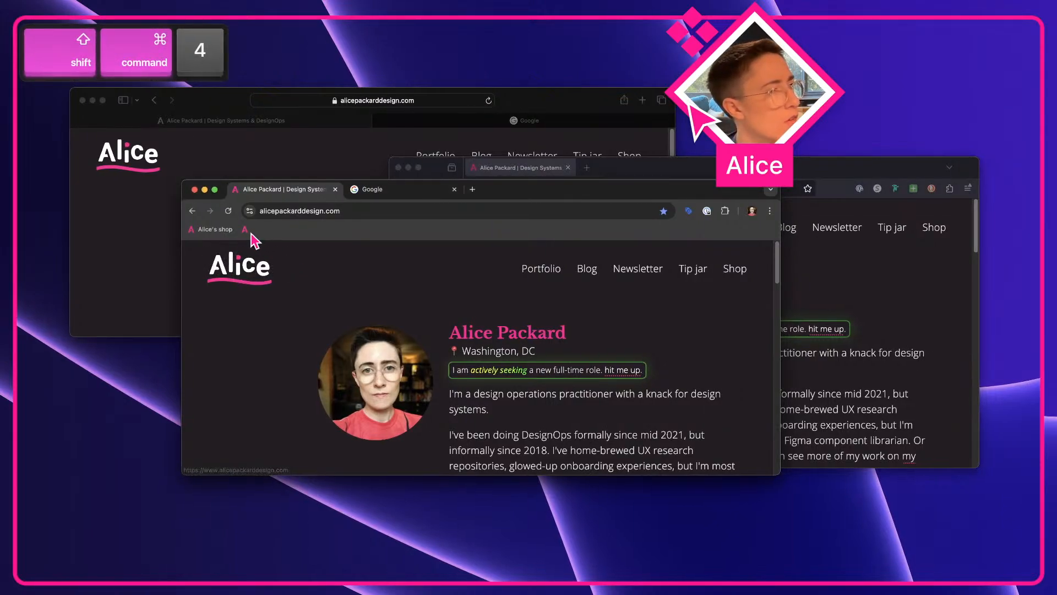
key(shift+super+4)
drag(281, 252, 171, 210)
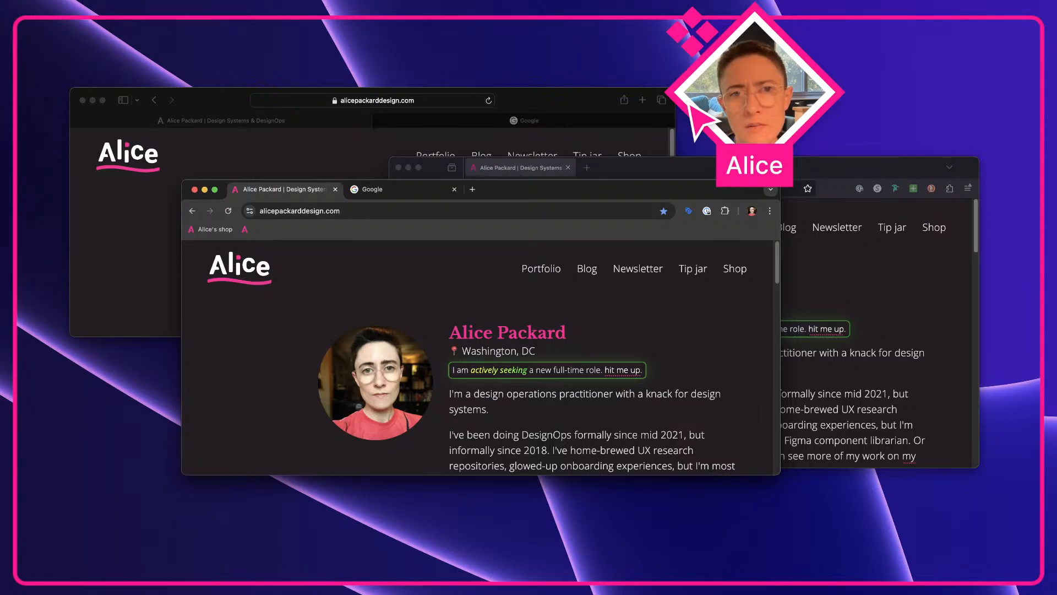
- Capture the dark bookmarks bar with its second bookmark hovered and place the screenshot on the Planning page at X 875, Y -793
key(shift+super+e)
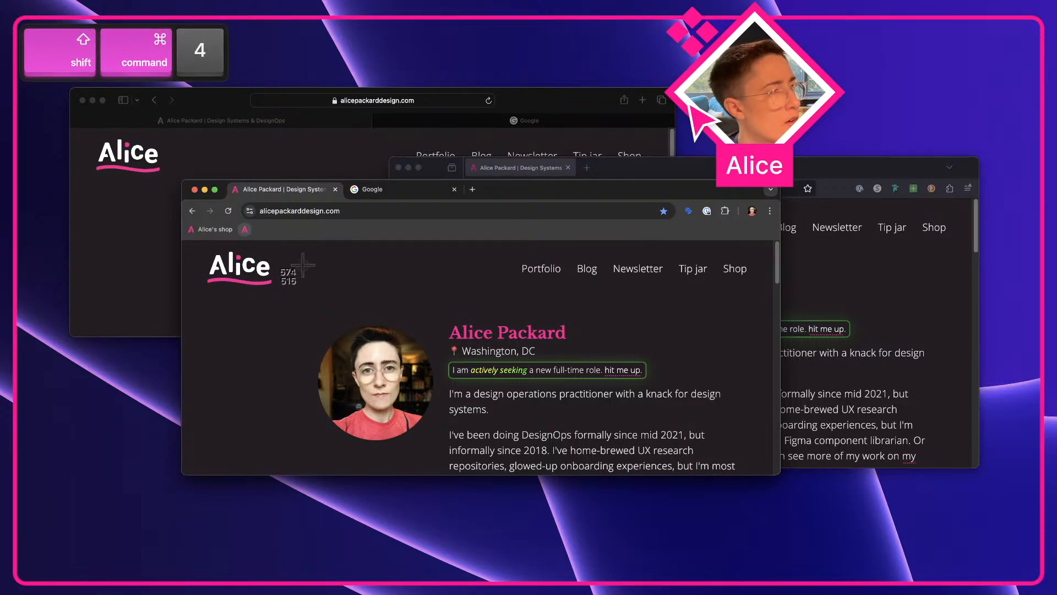
drag(303, 266, 145, 194)
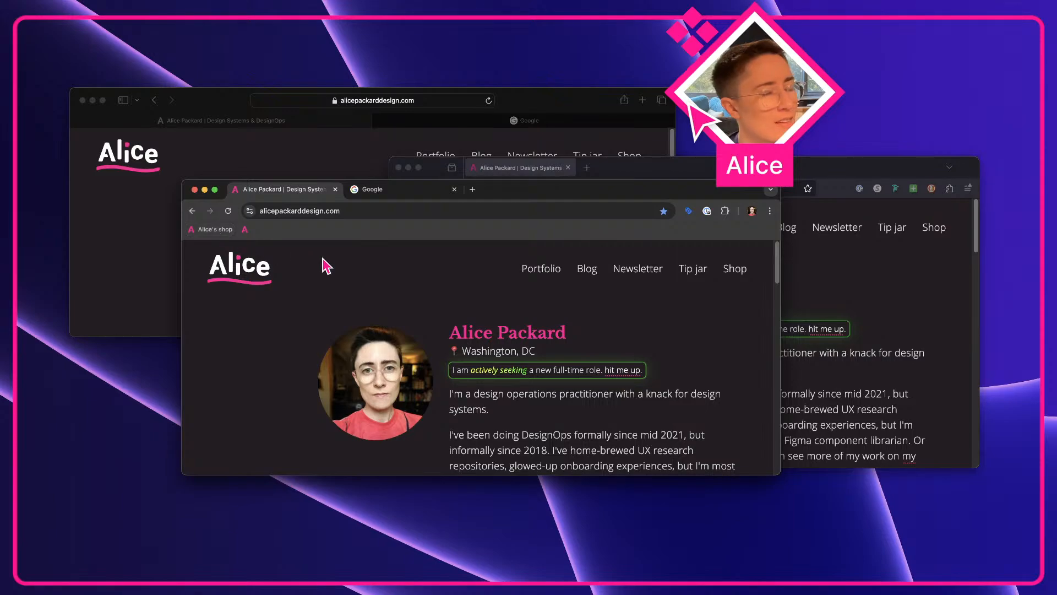
drag(571, 474, 555, 329)
key(space)
click(559, 380)
- Delete the earlier dark bookmarks bar screenshot beside the light blog mockup
key(space)
click(750, 309)
key(BackSpace)
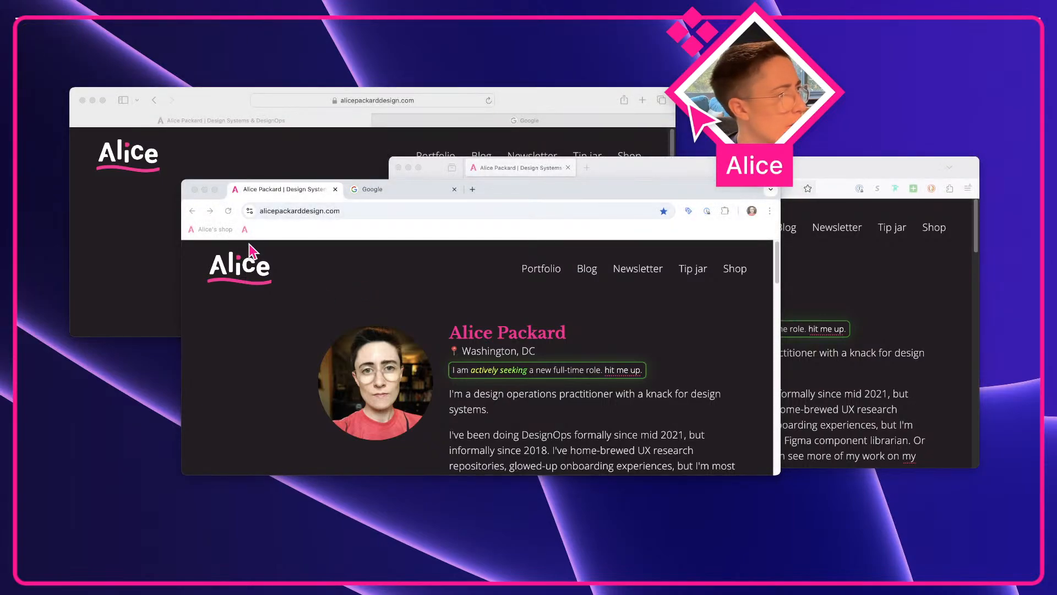
- Capture the light Chrome bookmarks bar with its second bookmark hovered and place the screenshot over the dark one at X 875, Y -709
key(shift+super+4)
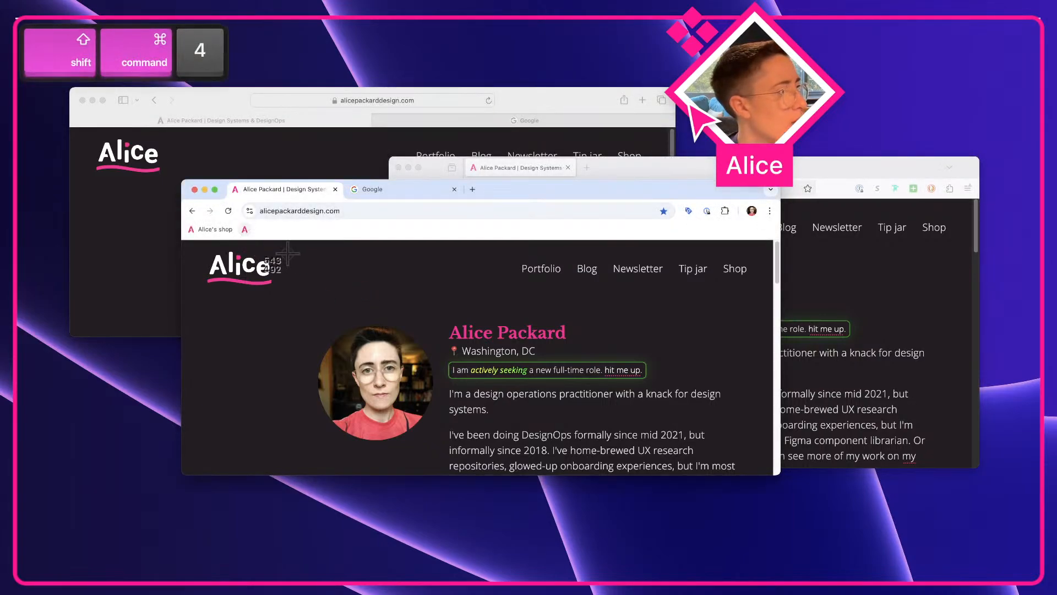
drag(308, 257, 165, 204)
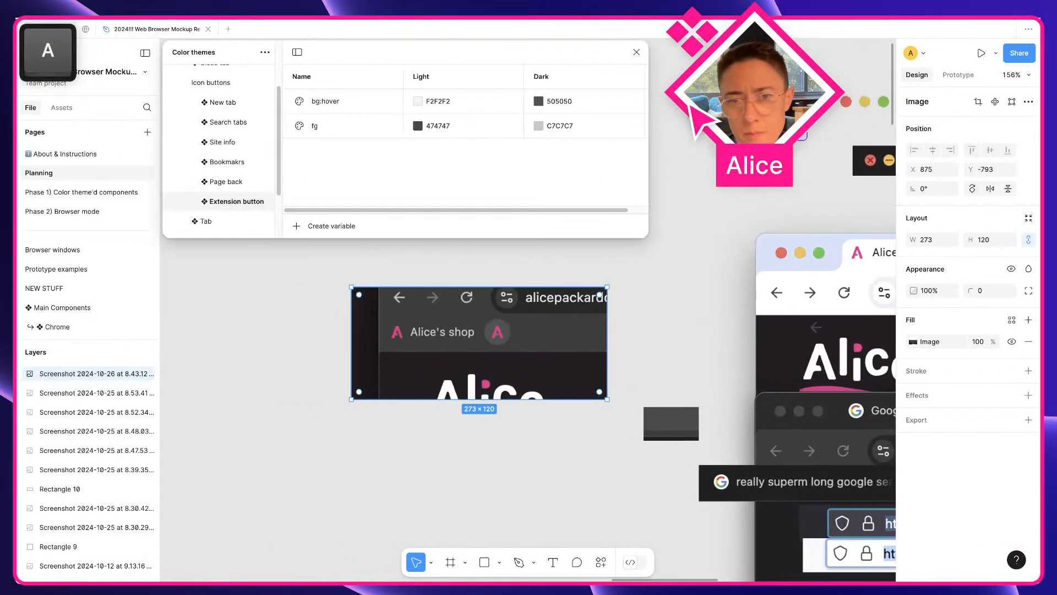
drag(17, 189, 468, 402)
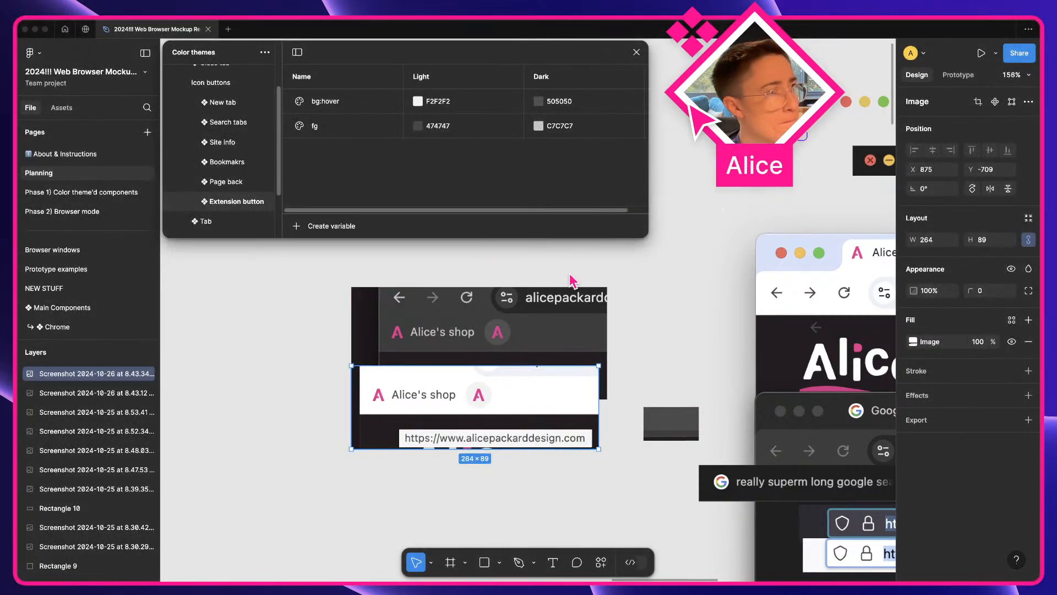
click(639, 322)
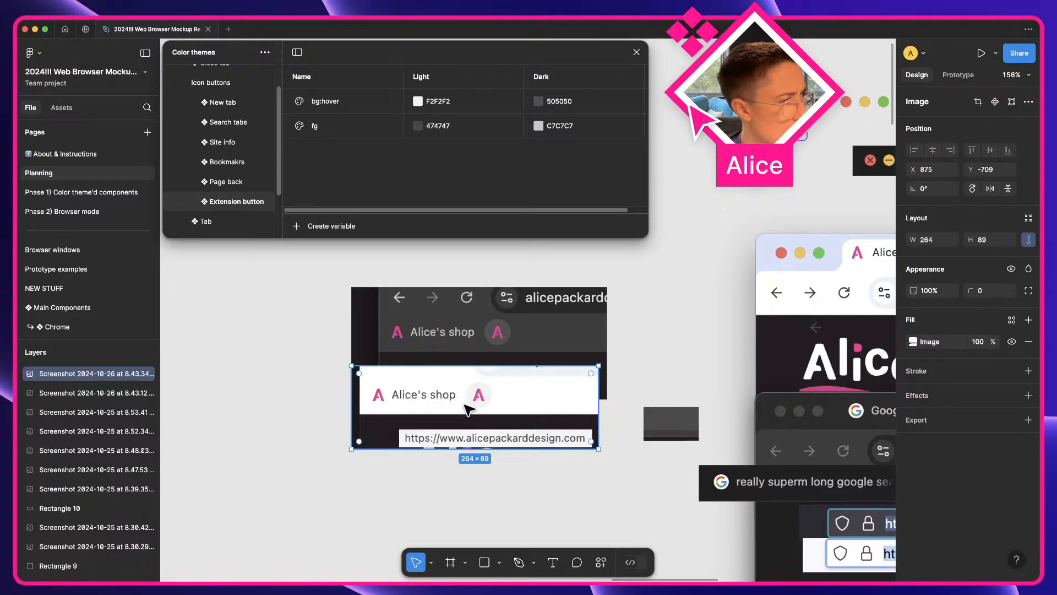
- Copy the Icon button / site information component set from the Phase 1) Color theme'd components page
key(space)
drag(524, 459, 474, 471)
drag(583, 457, 462, 466)
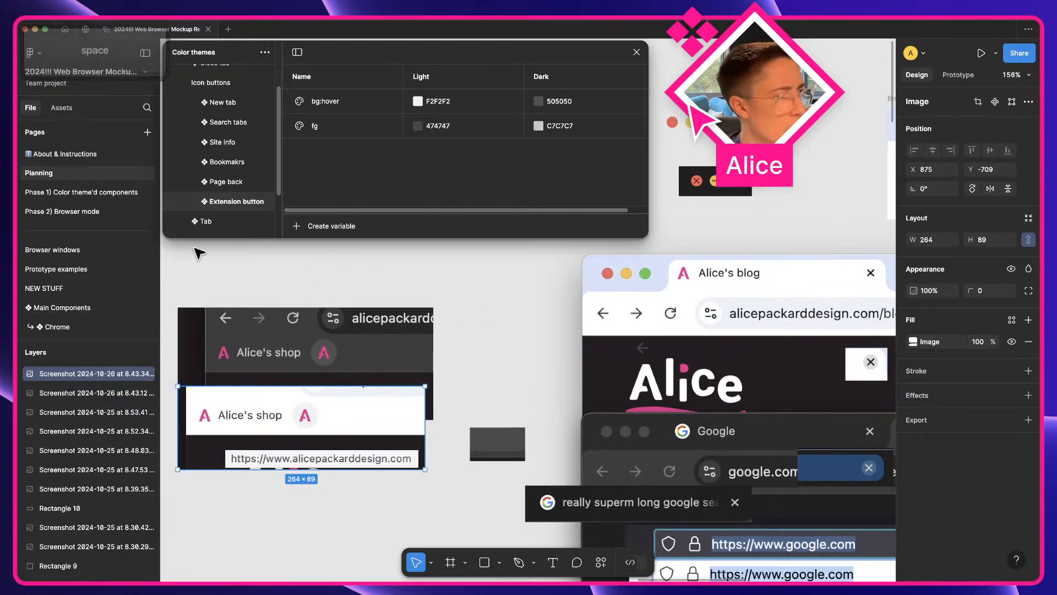
click(88, 192)
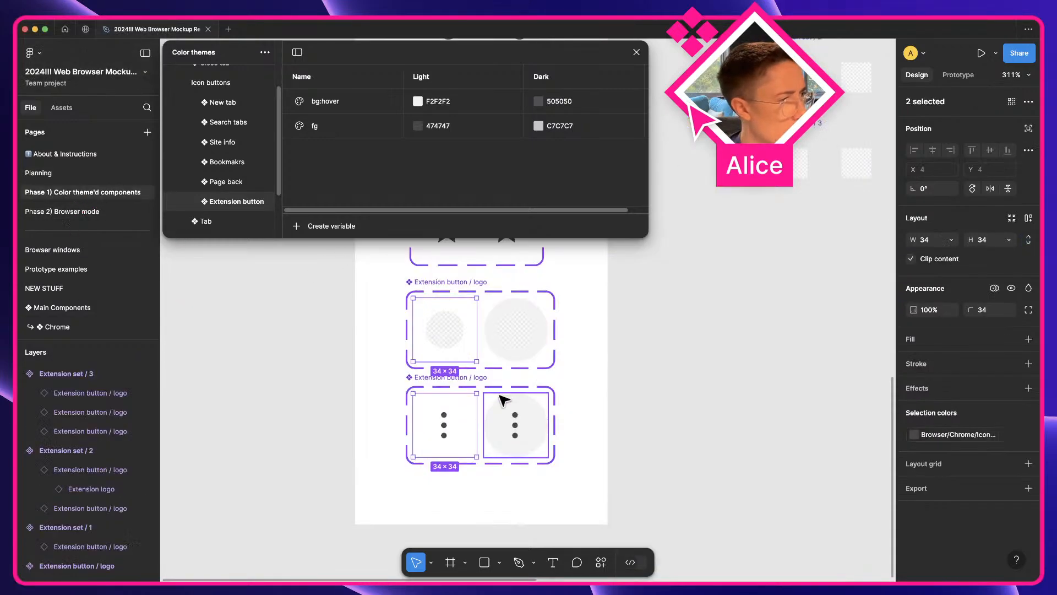
scroll(458, 360, up, 3)
click(452, 308)
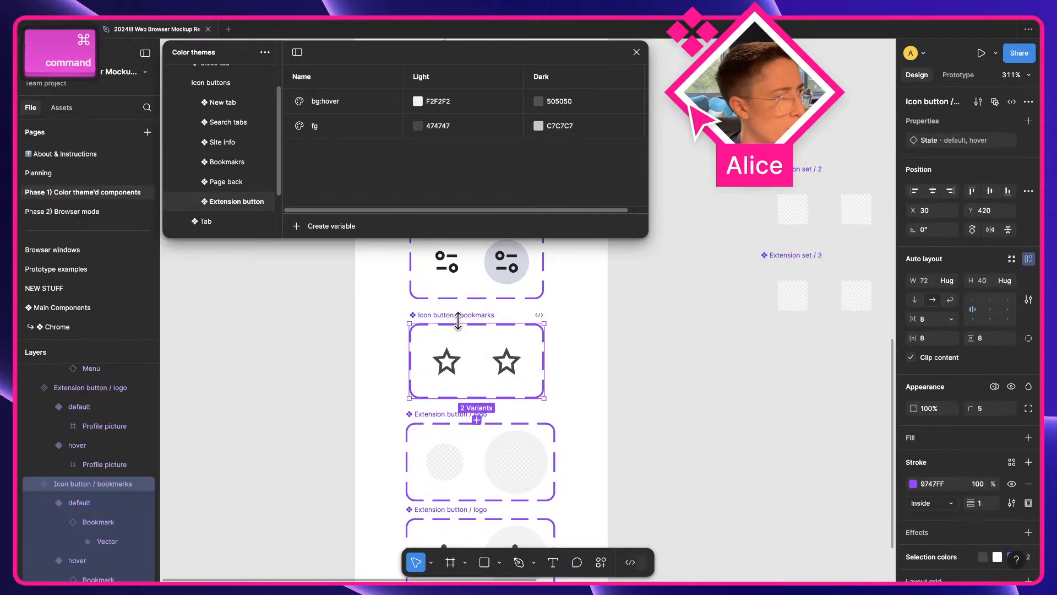
key(super+c)
scroll(365, 280, up, 4)
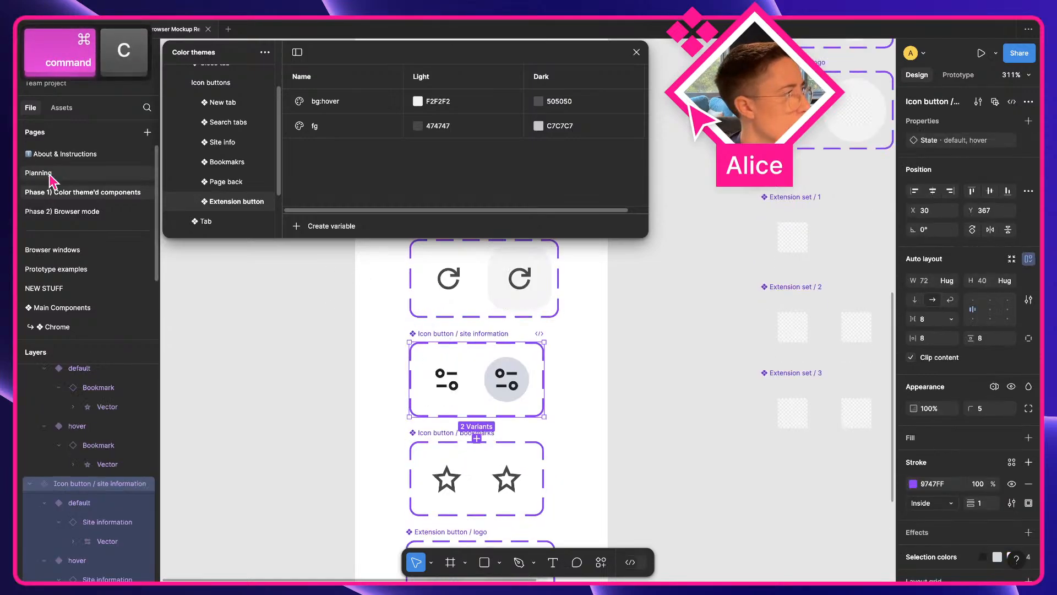
- Paste the site information component set into the Planning page and position it beside the bookmarks bar screenshots
click(48, 173)
key(space)
drag(441, 337, 609, 317)
key(super+v)
key(space)
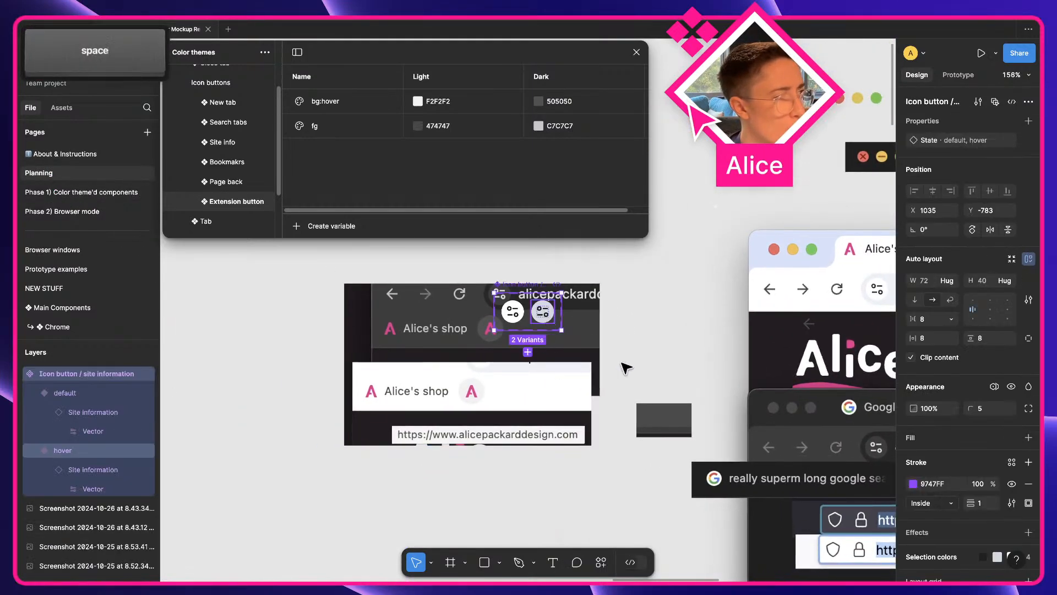
drag(625, 366, 832, 348)
- Place an instance of the site information button's default variant beside the dark screenshot's hovered bookmark and resize it to 28 × 28
drag(748, 296, 727, 317)
key(alt)
scroll(731, 311, up, 10)
key(a)
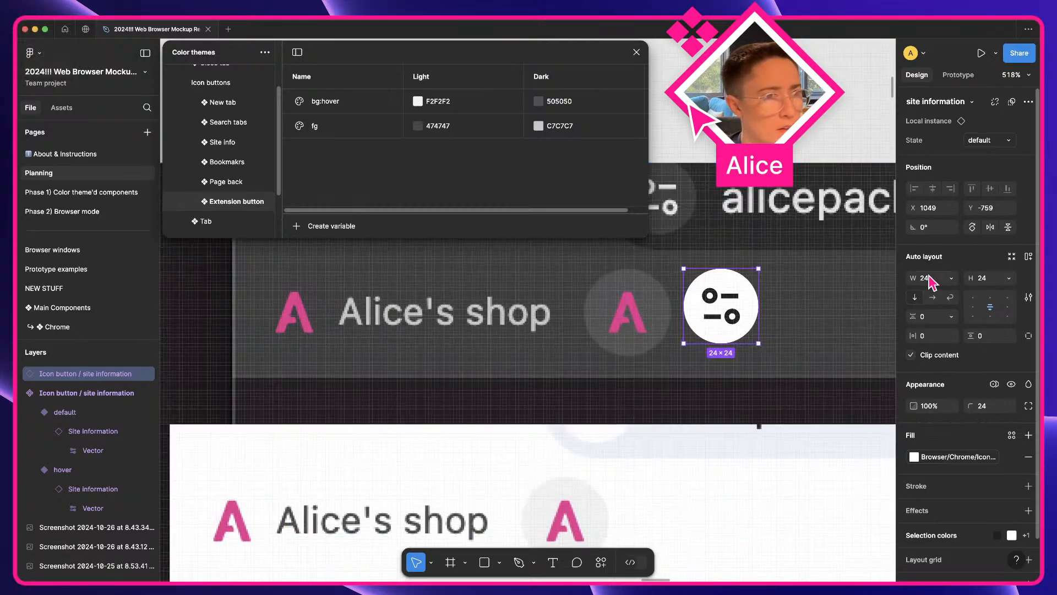
key(shift)
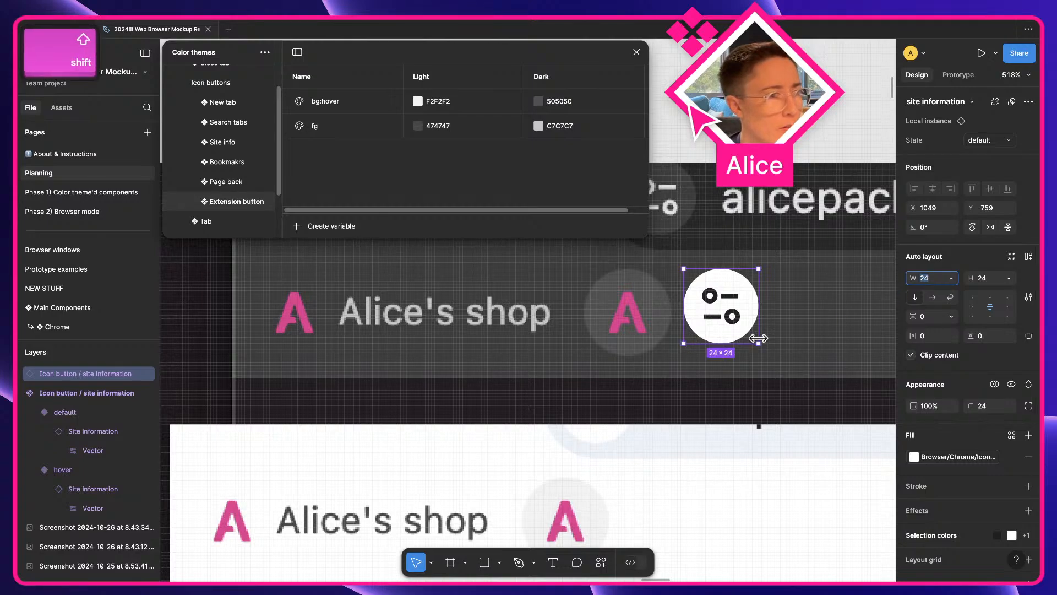
drag(758, 338, 674, 334)
drag(652, 338, 747, 342)
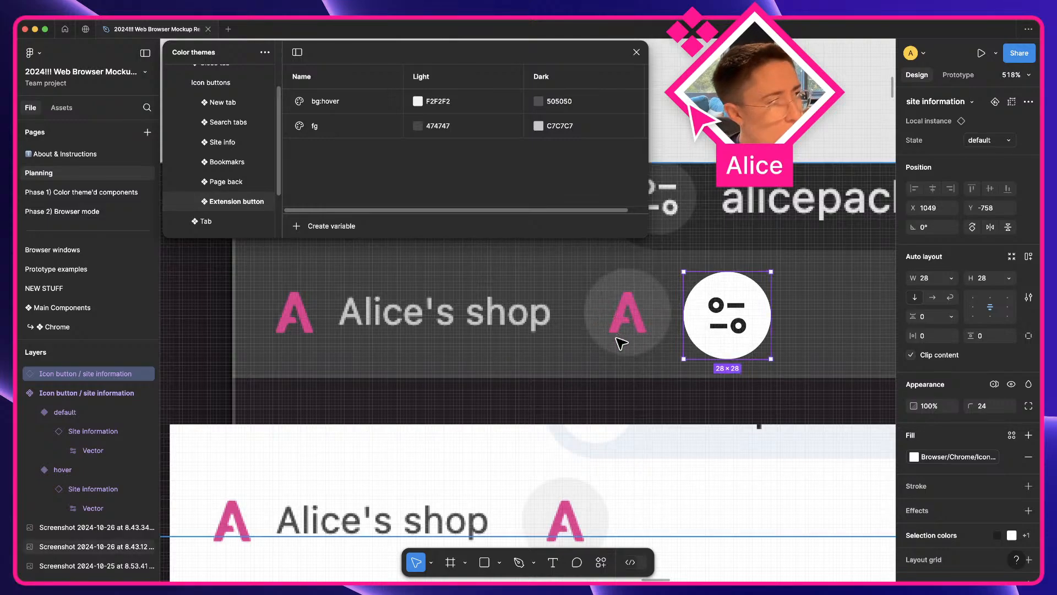
- Measure the hovered bookmark's logo in the dark screenshot with a temporary rectangle, then delete the rectangle
key(r)
drag(605, 333, 652, 290)
key(Delete)
- Swap the icon instances in both variants of the pasted site information component set for the Extension logo component
scroll(672, 302, down, 5)
key(space)
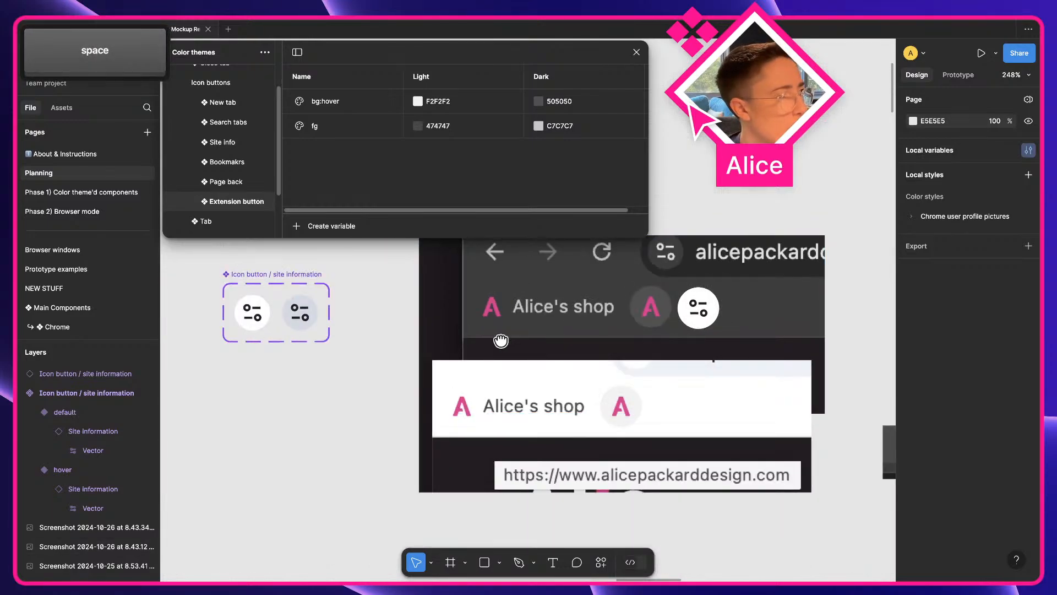
drag(501, 341, 644, 351)
scroll(396, 332, up, 3)
key(a)
double_click(398, 330)
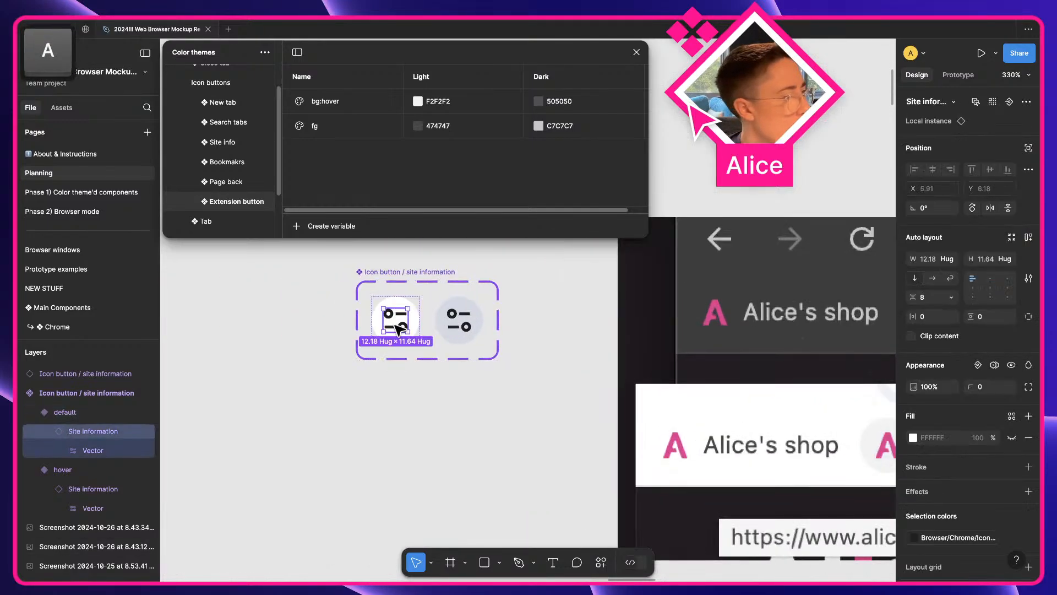
key(q)
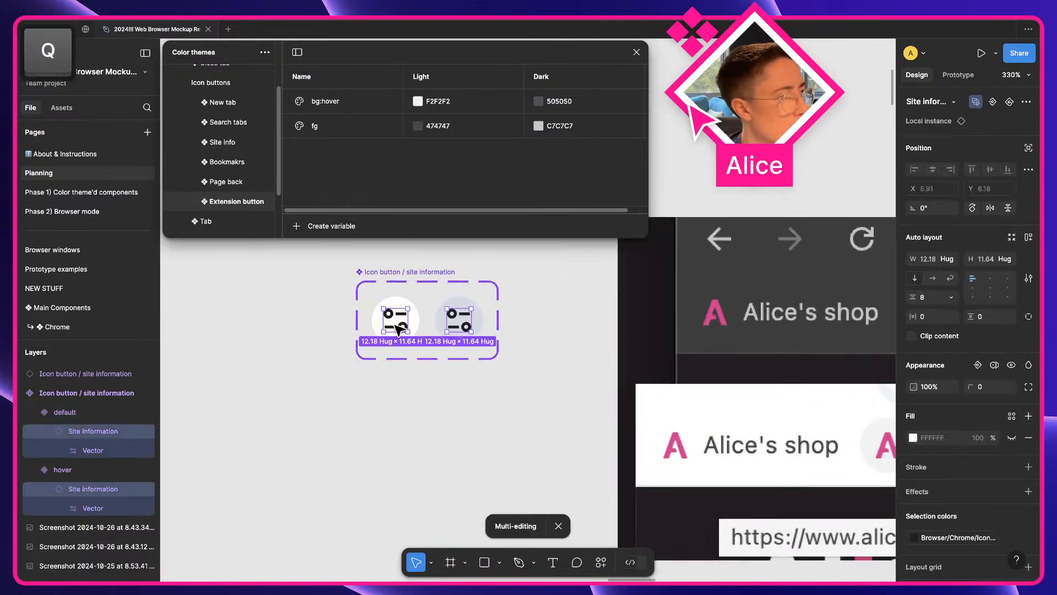
click(936, 101)
text(ex)
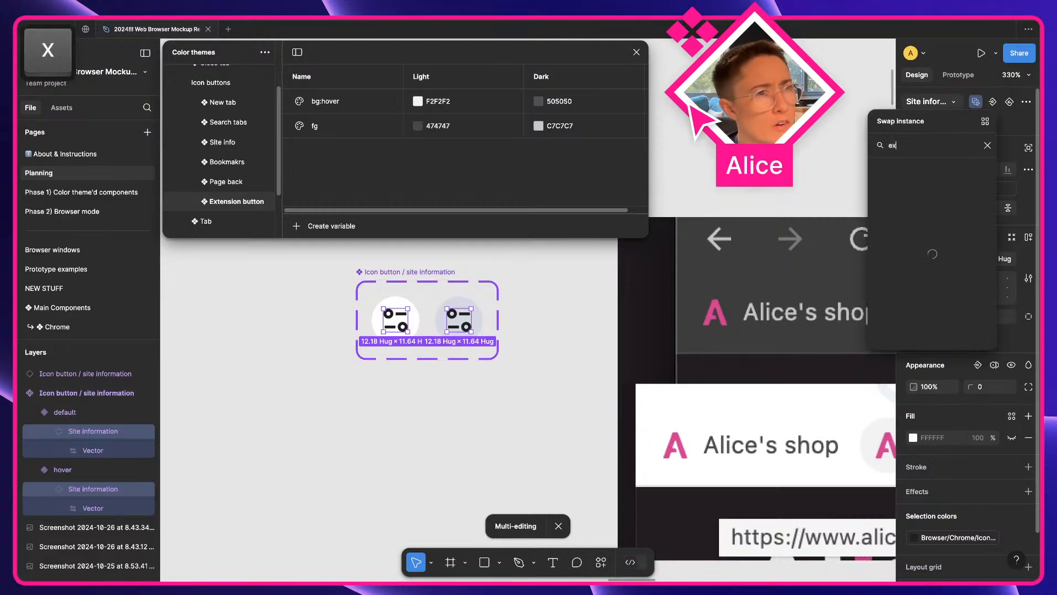
text(ten)
key(Down)
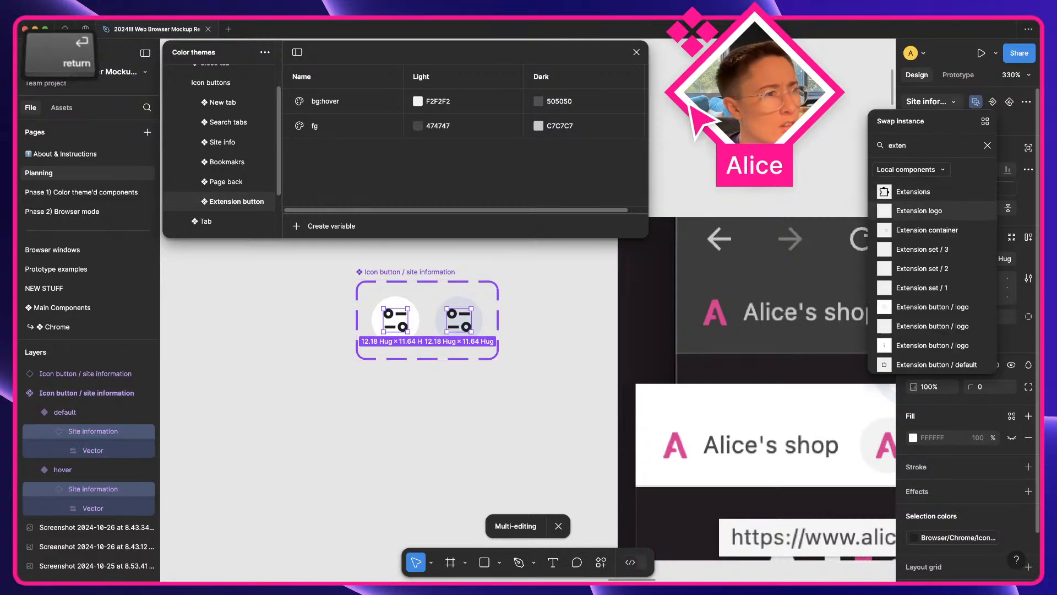
key(Return)
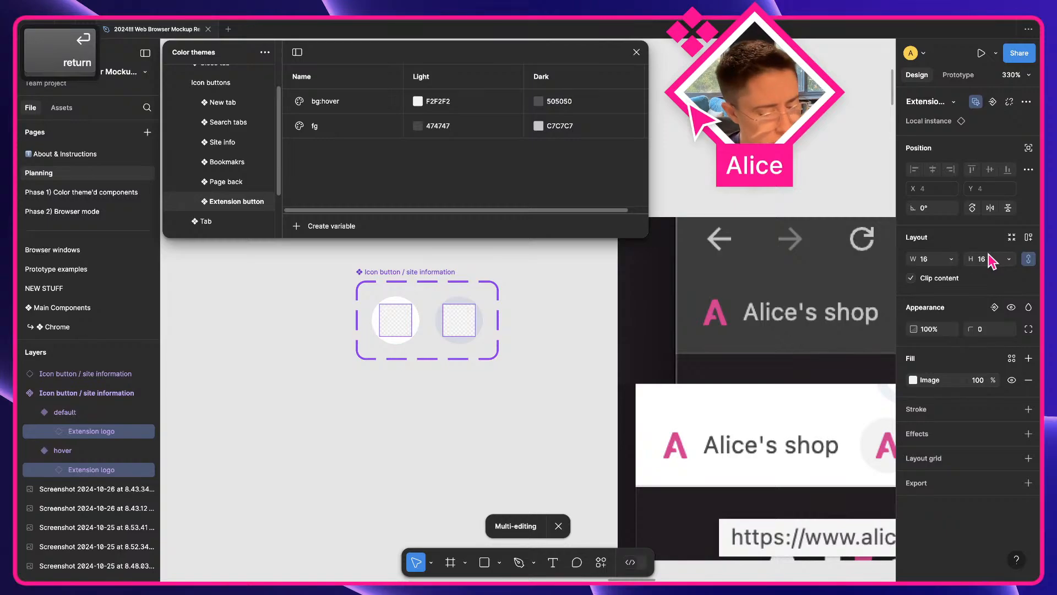
- Resize the Extension logo in both variants to 14 × 14
click(983, 258)
text(14)
key(Return)
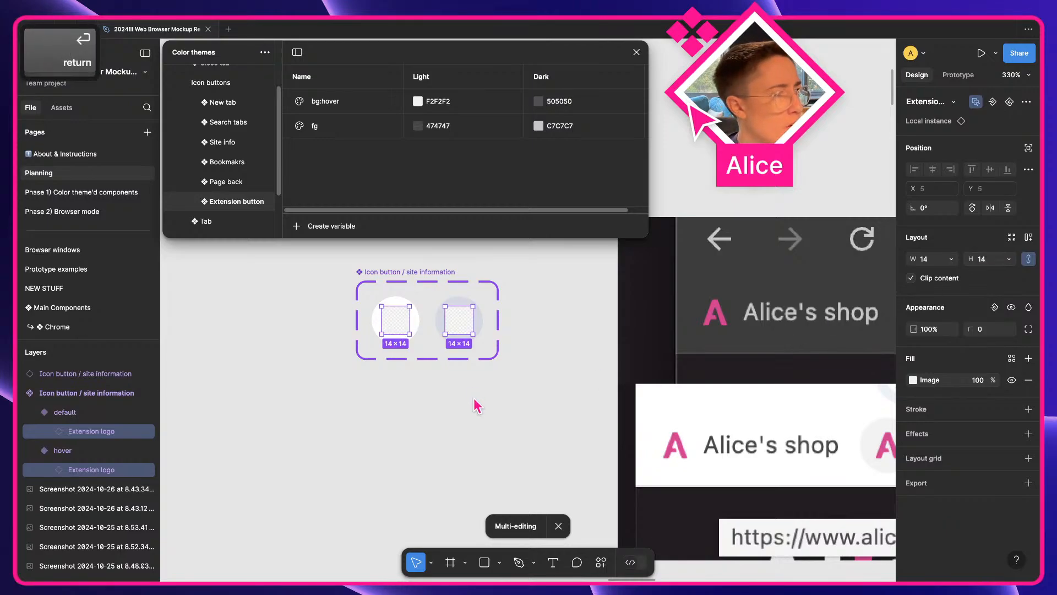
- Set the width and height of both the default and hover variants to 28
key(shift+Return)
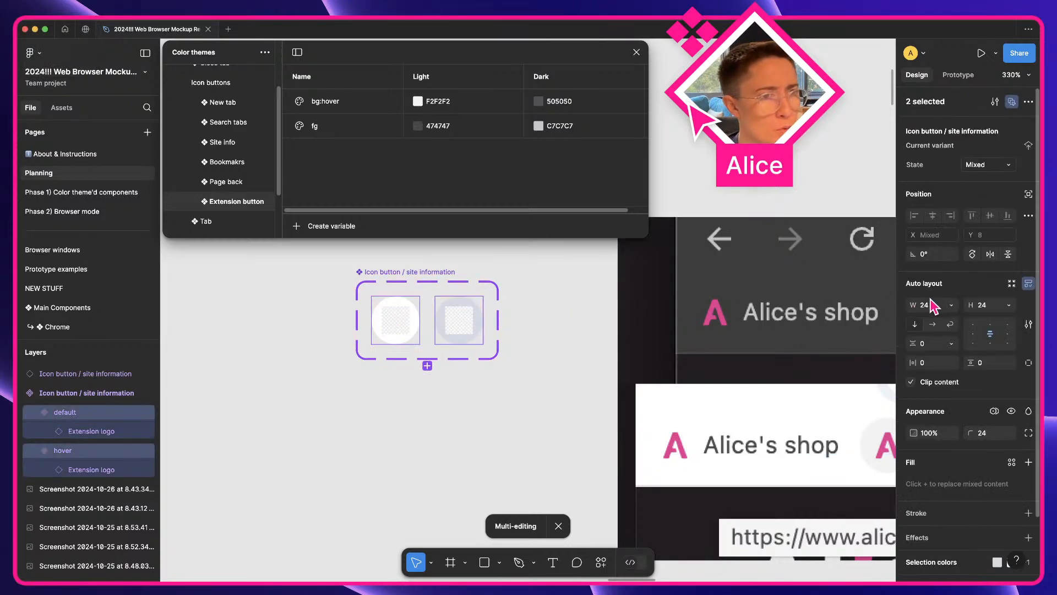
click(931, 305)
key(Up)
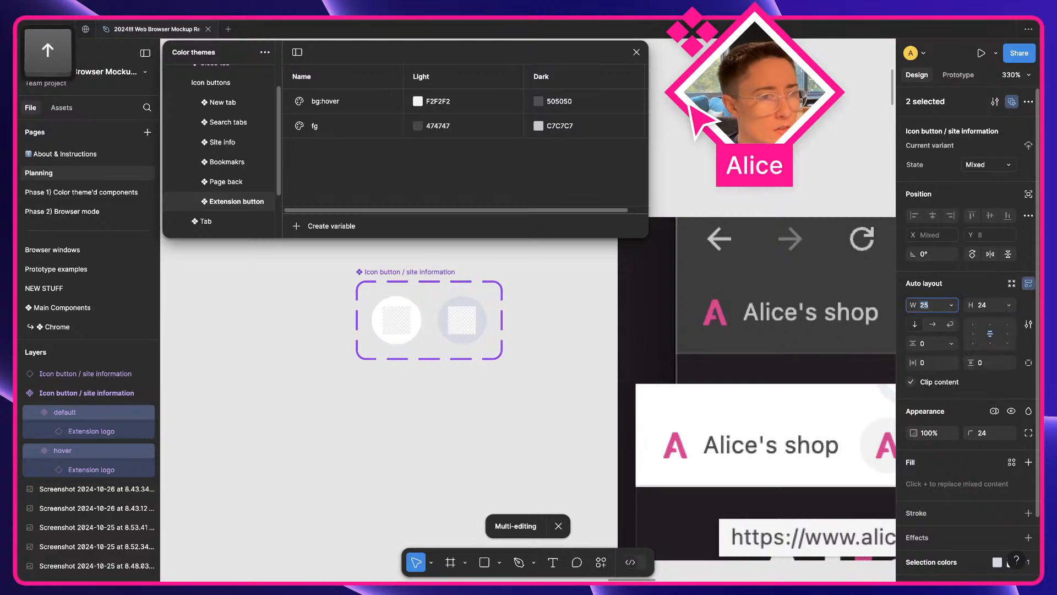
key(Up)
key(Up)
key(Up)
key(Tab)
key(Up)
key(Up)
key(Up)
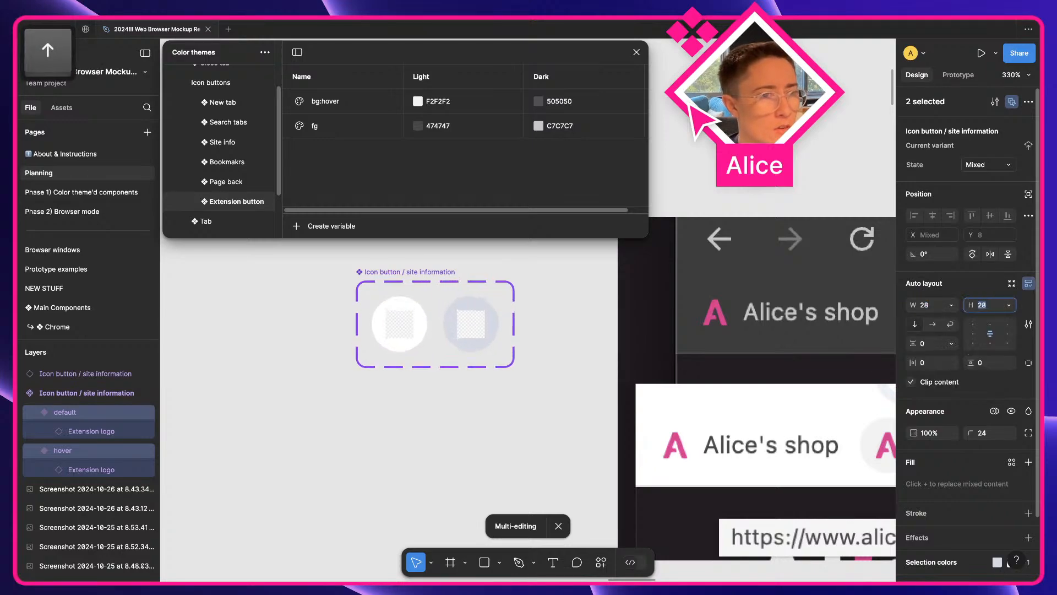
click(460, 436)
- Remove the fill from the default variant only, leaving its logo without a background circle
key(space)
drag(484, 413, 363, 412)
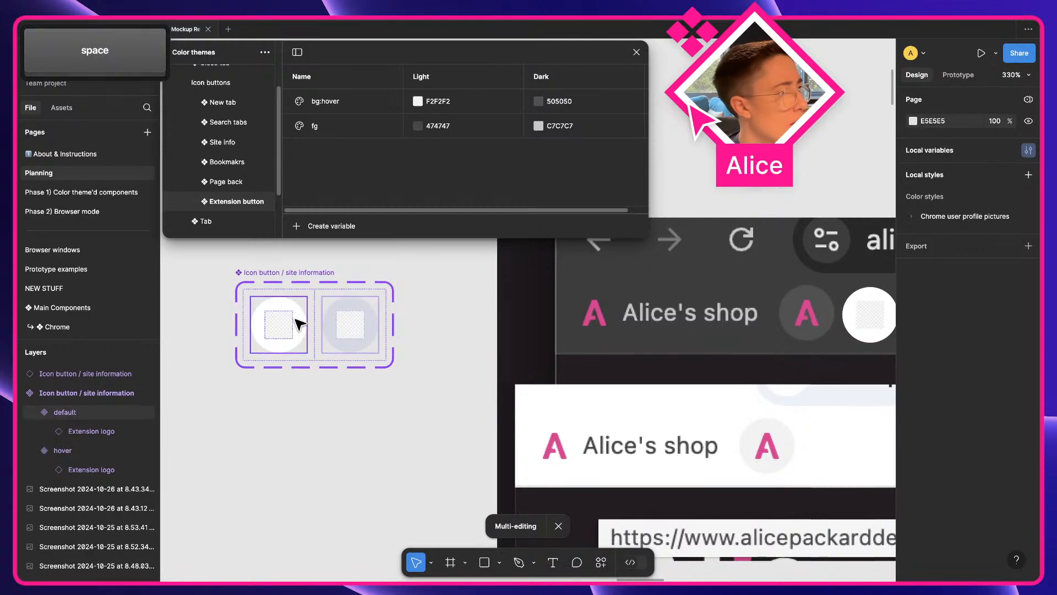
click(299, 323)
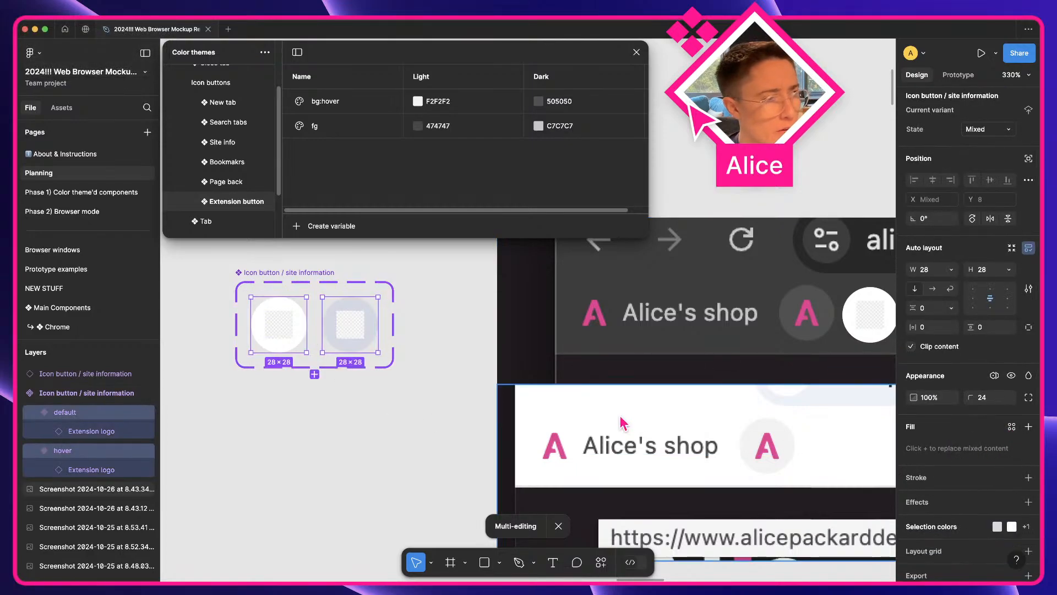
key(q)
click(1028, 448)
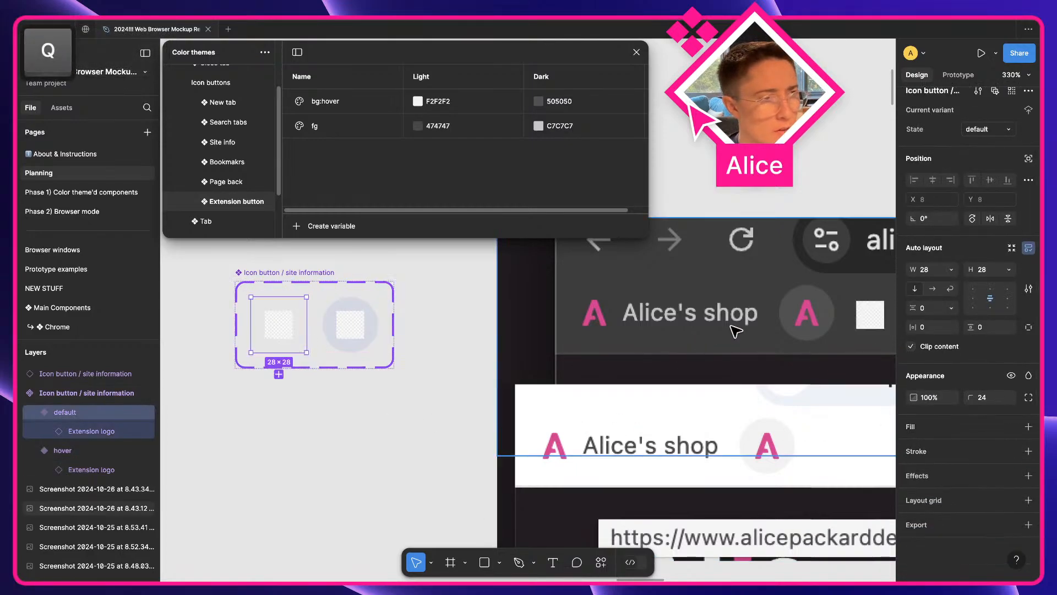
click(342, 331)
click(299, 452)
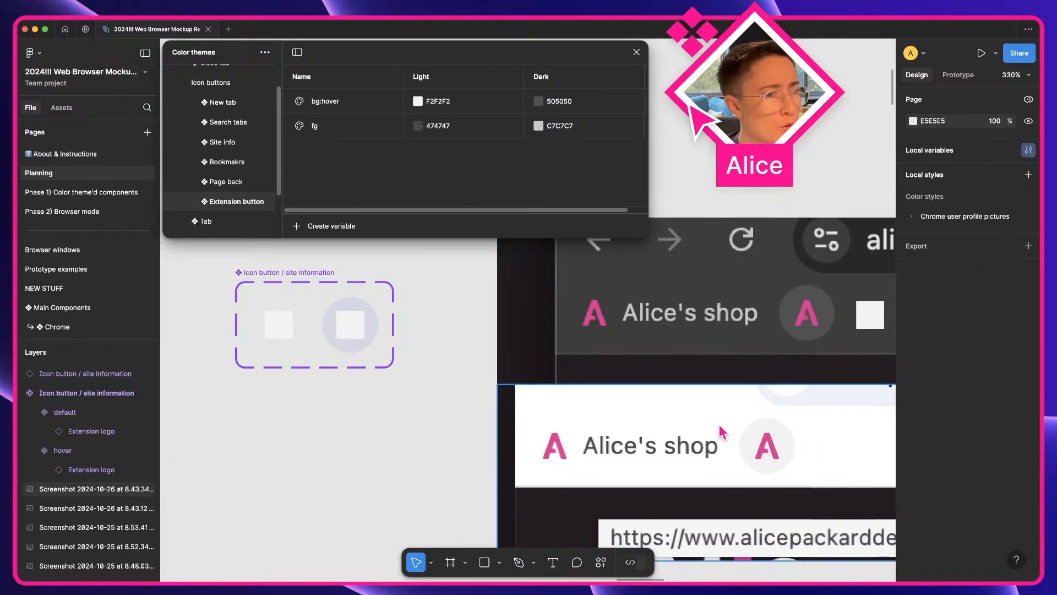
- Sample the light screenshot's hovered bookmark background into a temporary 40 × 22 rectangle and compare it with the Extension button's bg:hover variable
key(r)
drag(567, 418, 646, 461)
key(i)
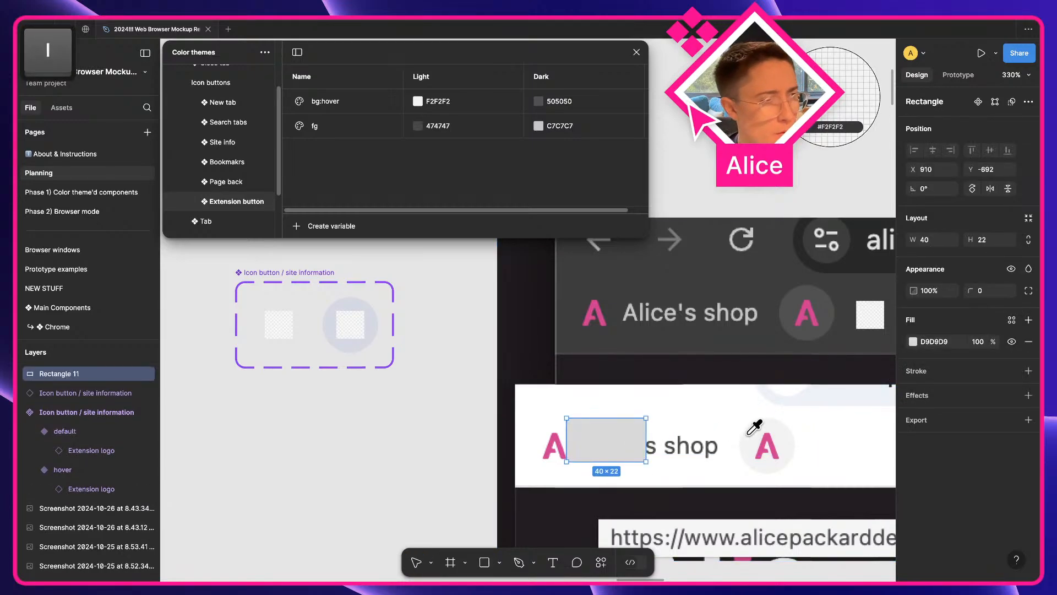
click(756, 427)
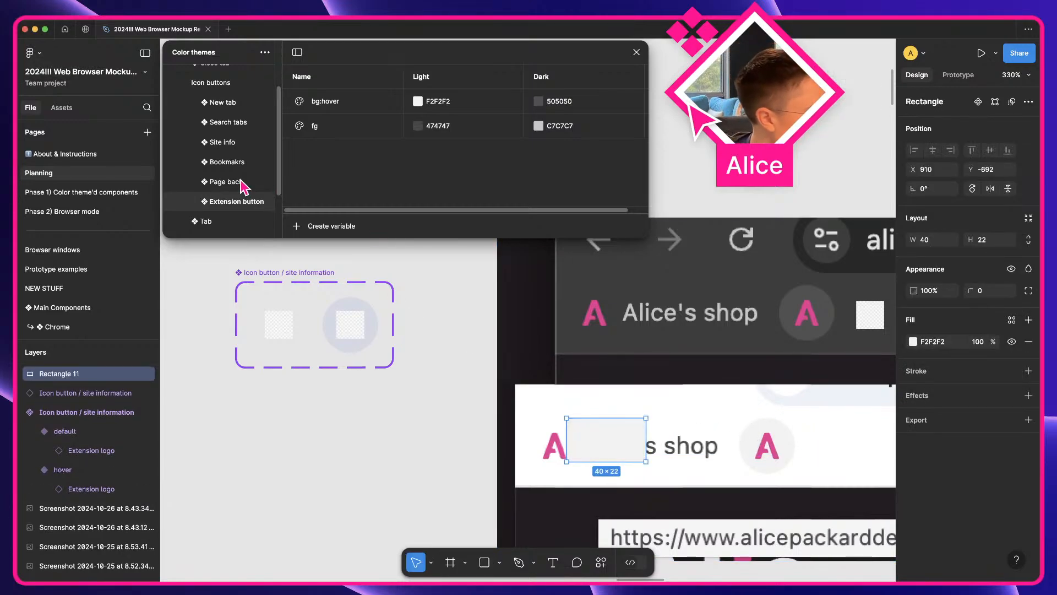
click(360, 104)
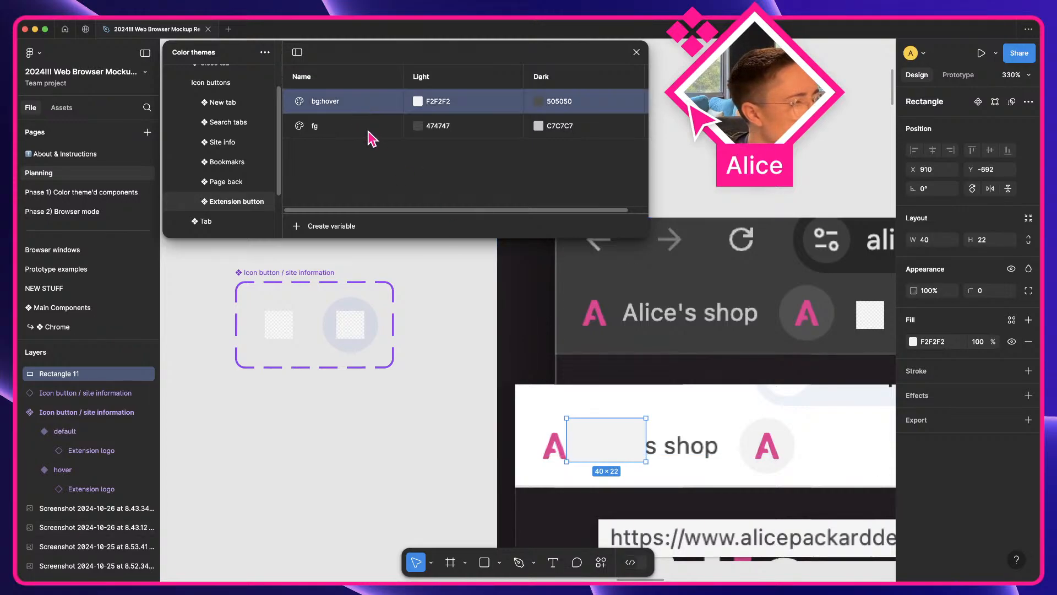
- Set the hover variant's fill to the Extension button's bg:hover colour variable
click(358, 315)
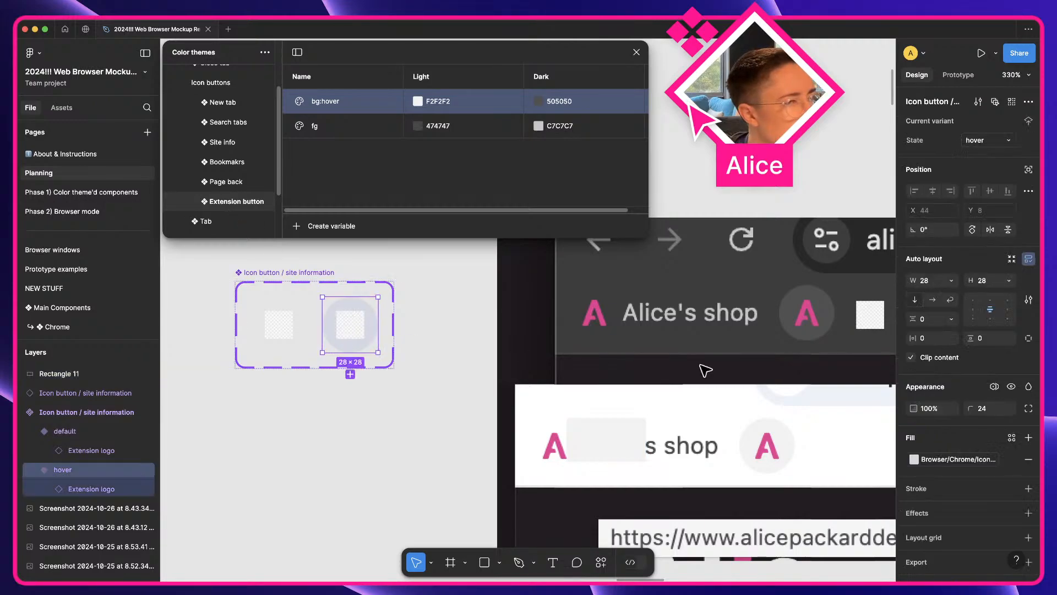
click(953, 458)
text(extension)
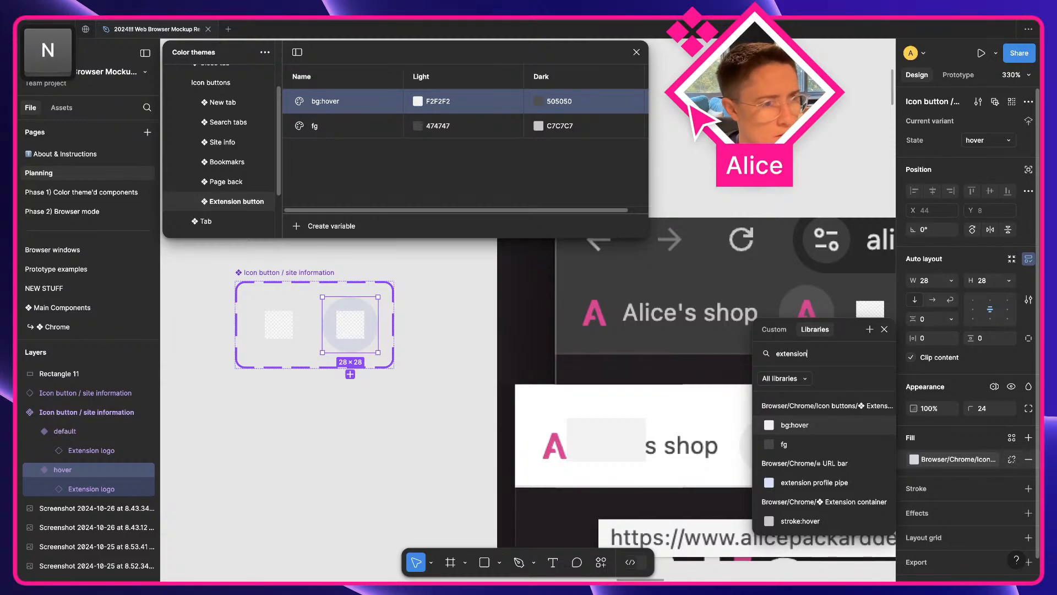
key(Return)
click(484, 440)
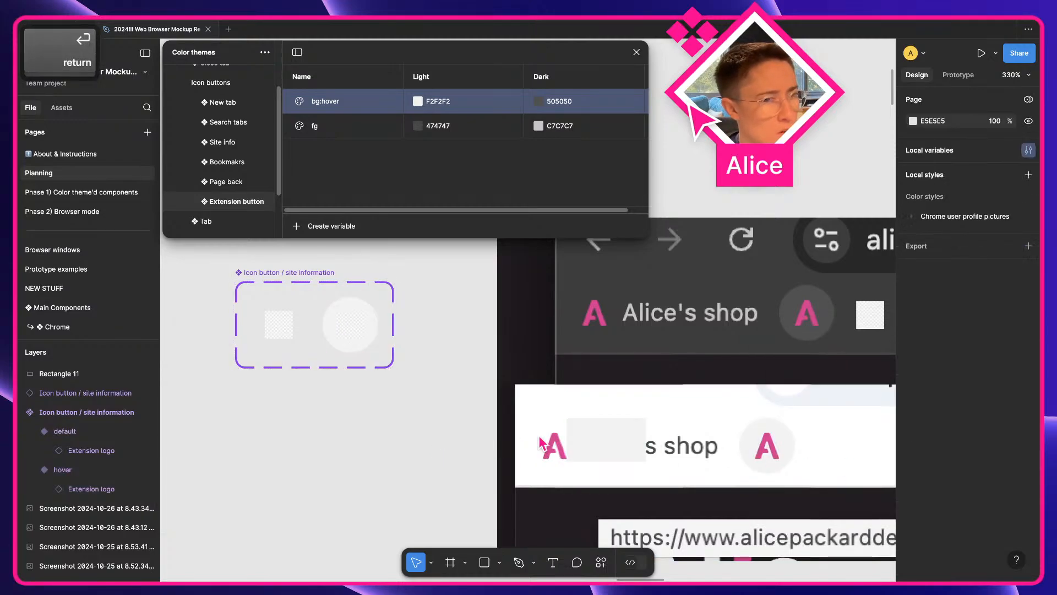
- Sample the dark screenshot's hovered bookmark background with the temporary rectangle, then delete the rectangle
click(640, 431)
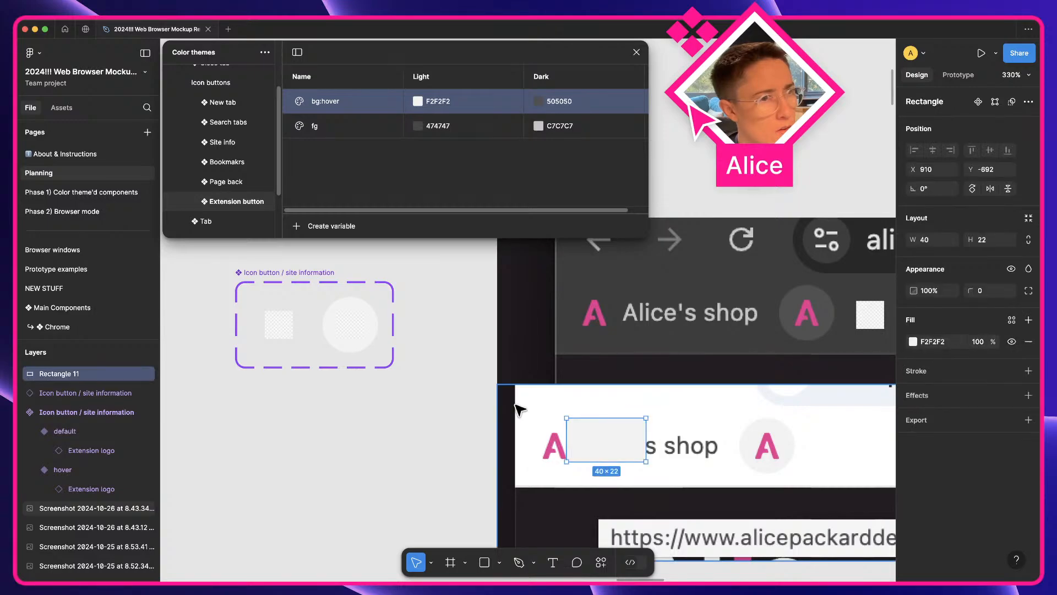
key(i)
click(795, 312)
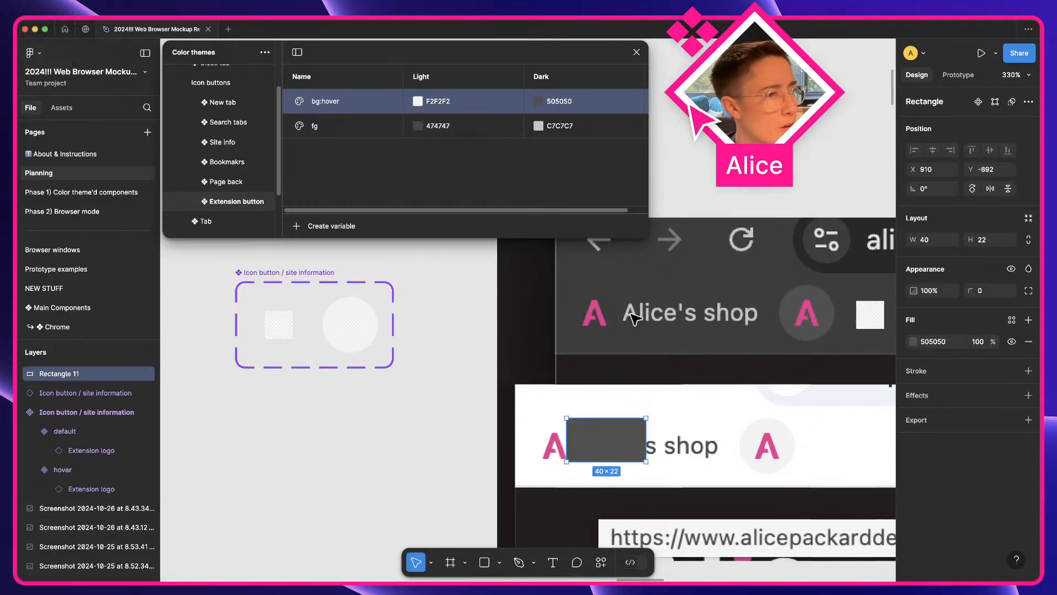
key(BackSpace)
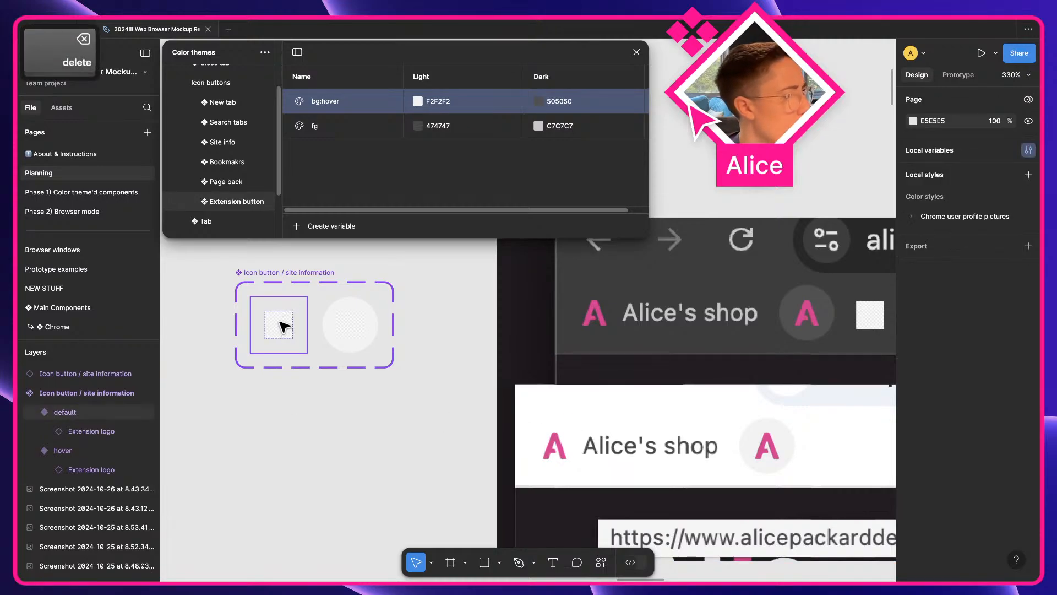
click(288, 288)
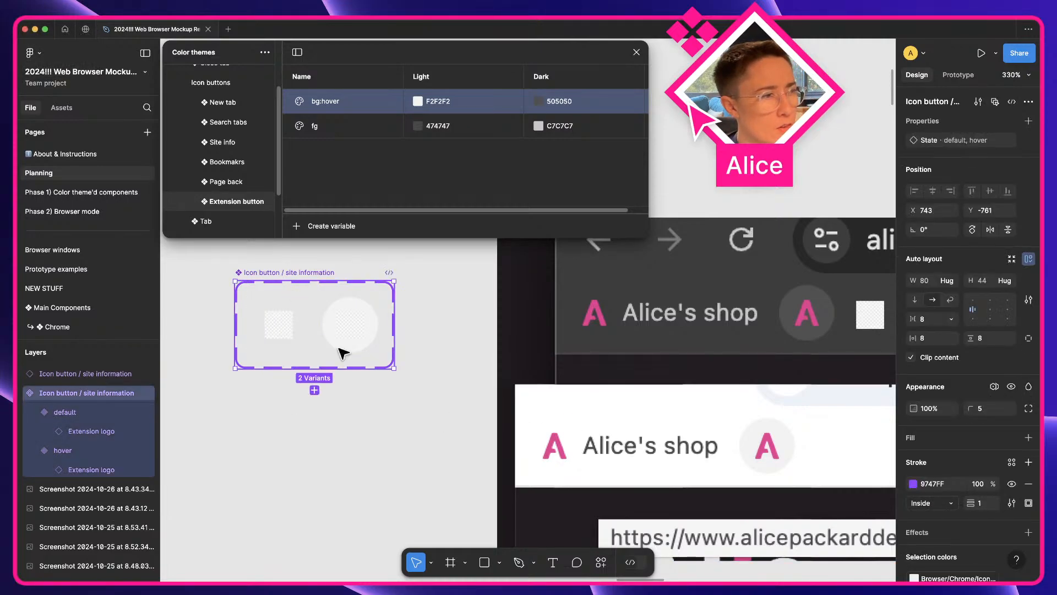
key(super+x)
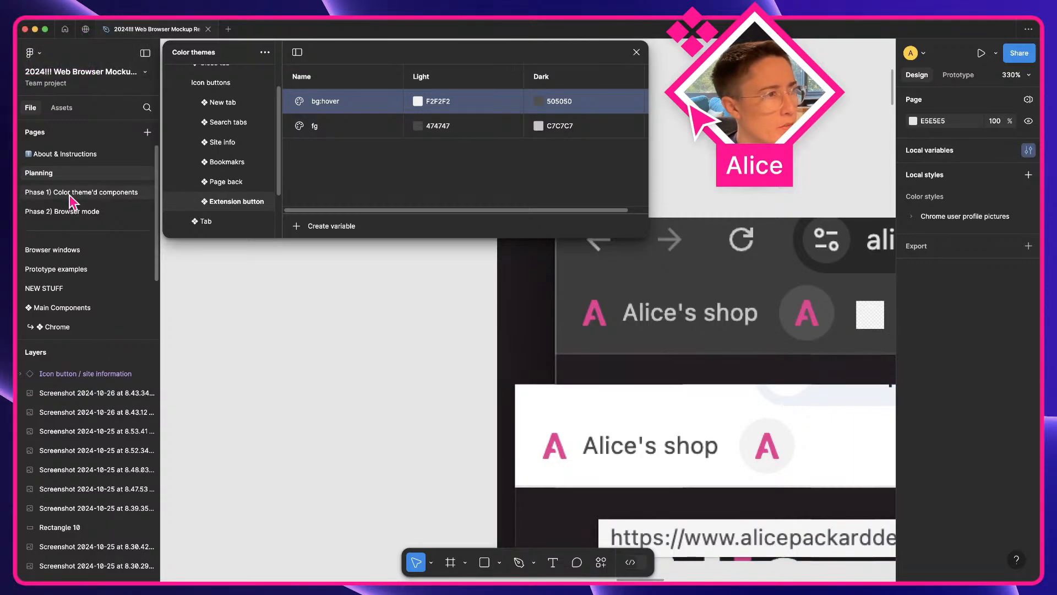
key(super+z)
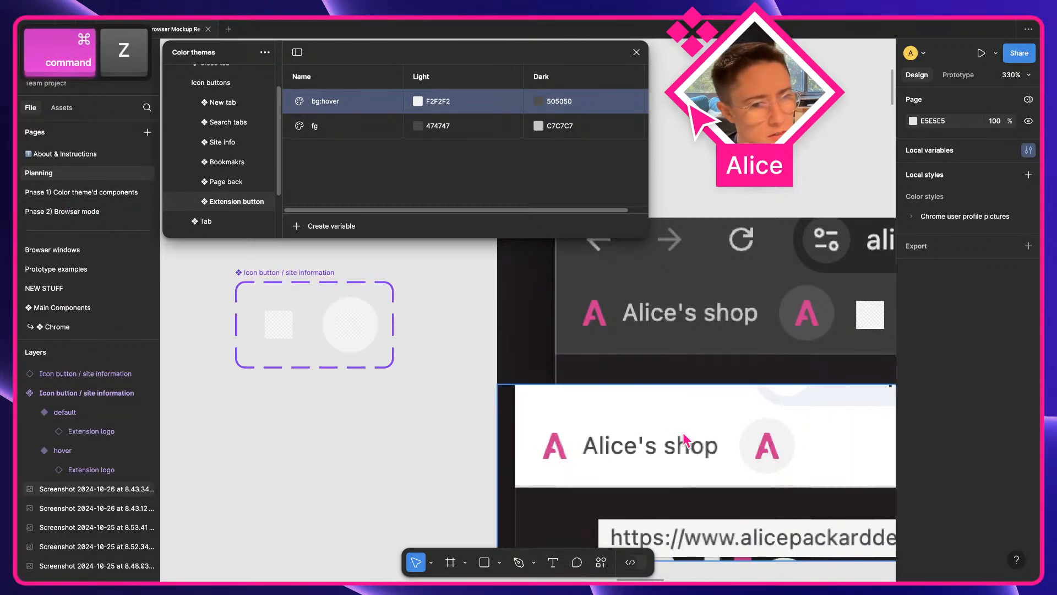
- Add a placeholder text layer reading "asd" inside the default variant, alongside the Extension logo
key(space)
drag(326, 370, 363, 381)
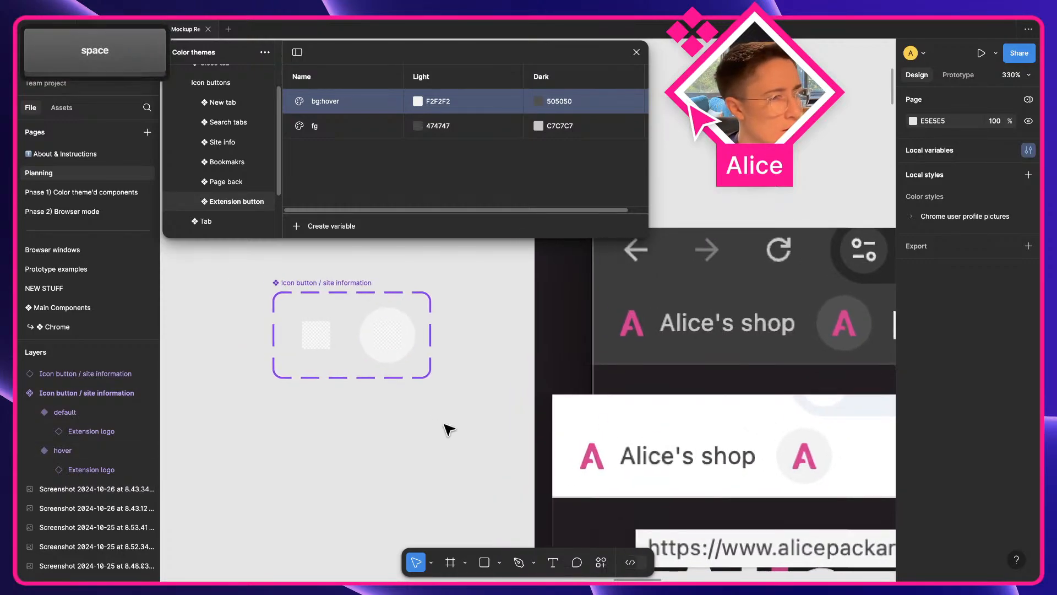
key(t)
click(297, 342)
text(asd)
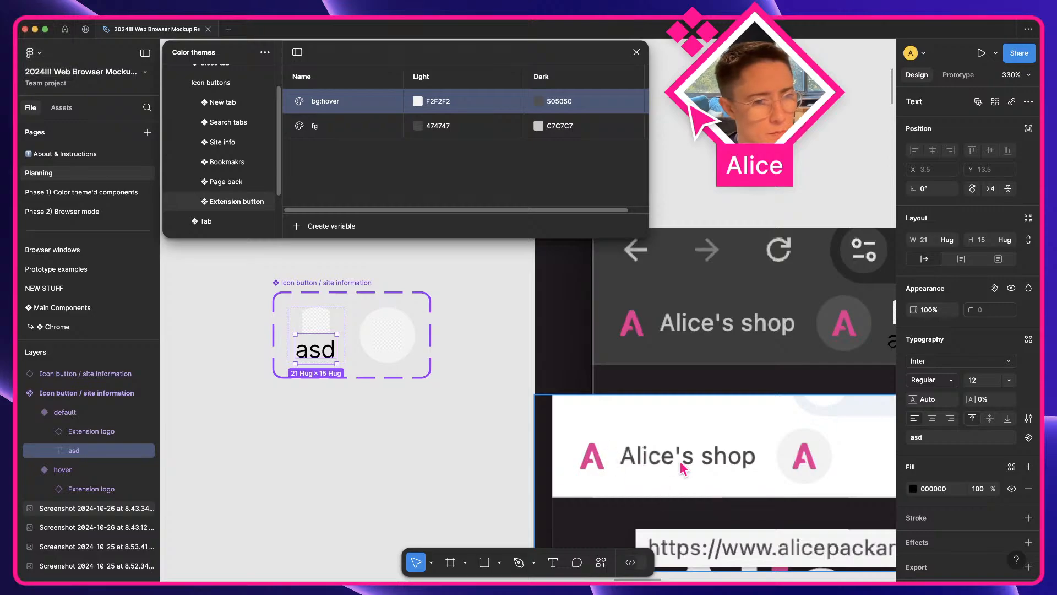
key(super+a)
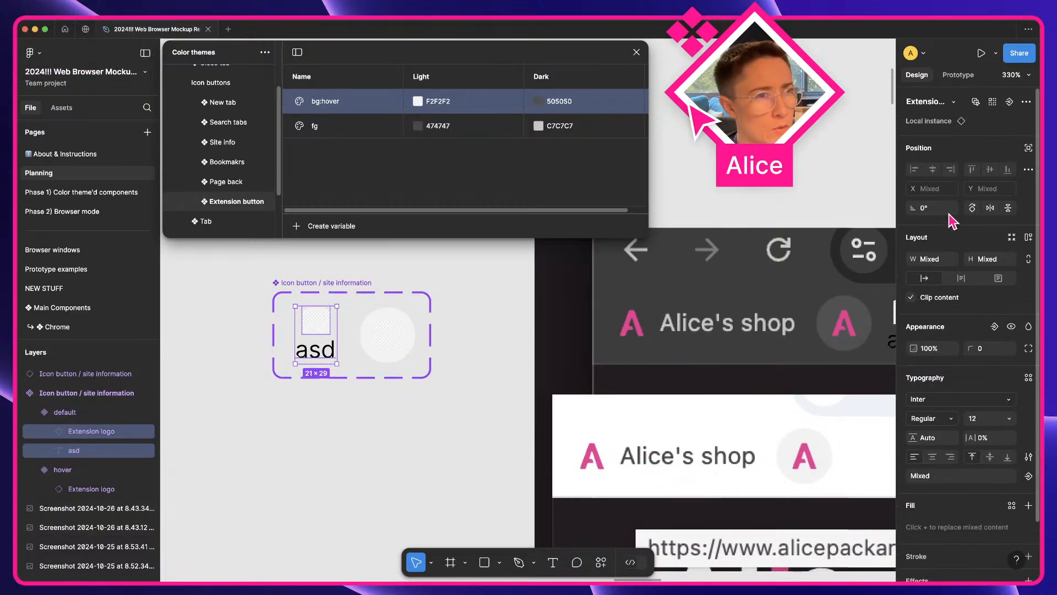
click(415, 394)
- Switch both variants to a horizontal auto layout and set the gap between items to 4
click(302, 320)
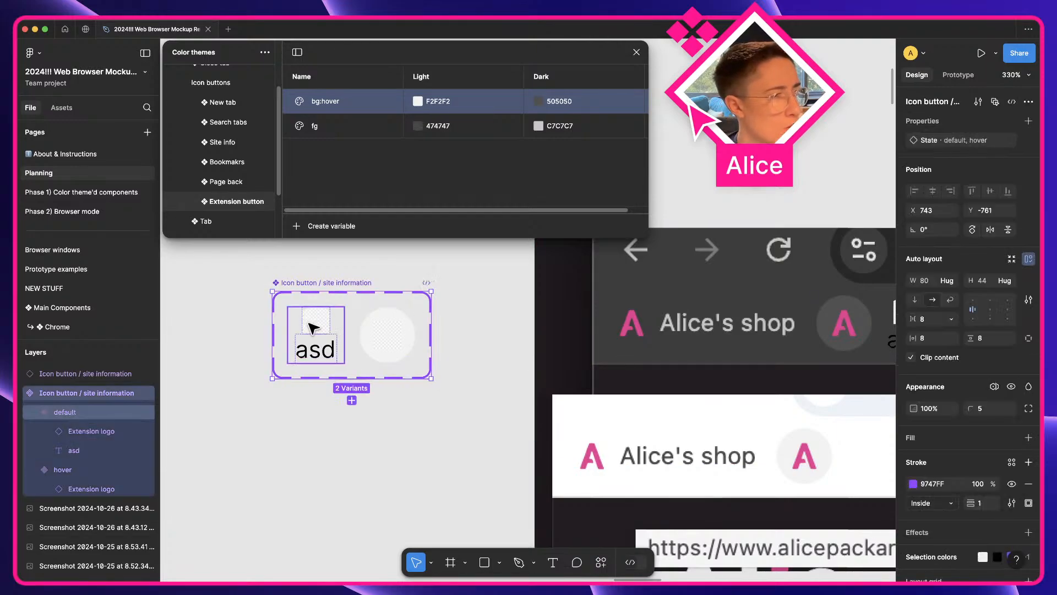
key(q)
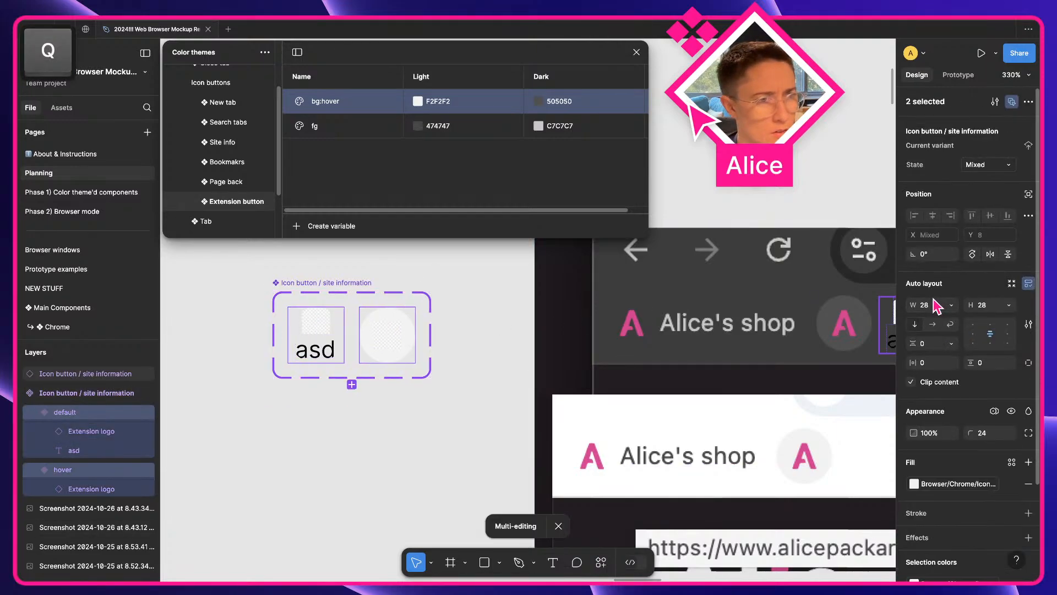
click(933, 325)
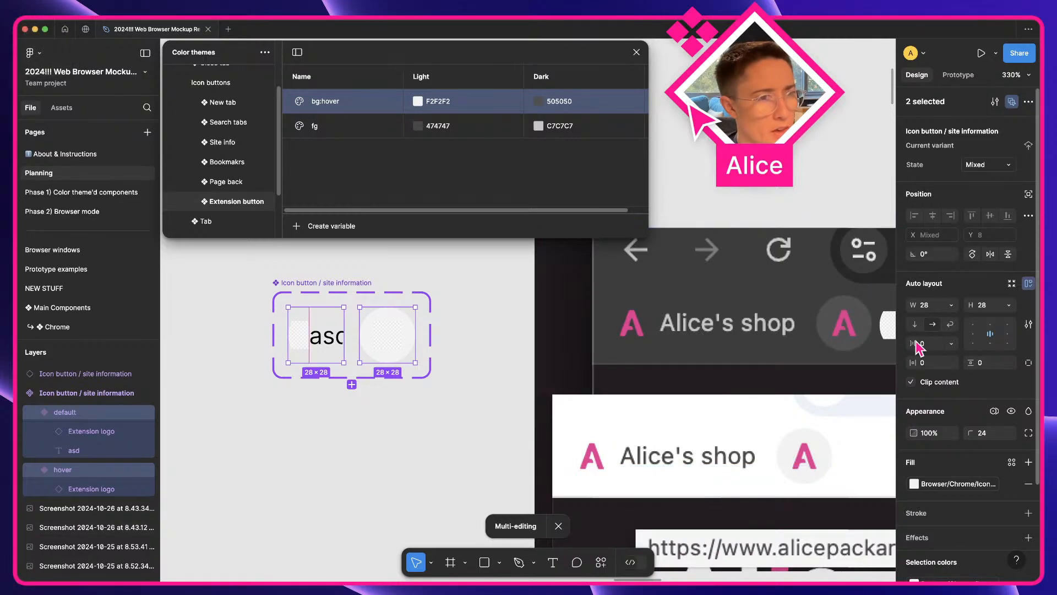
key(Up)
key(Up)
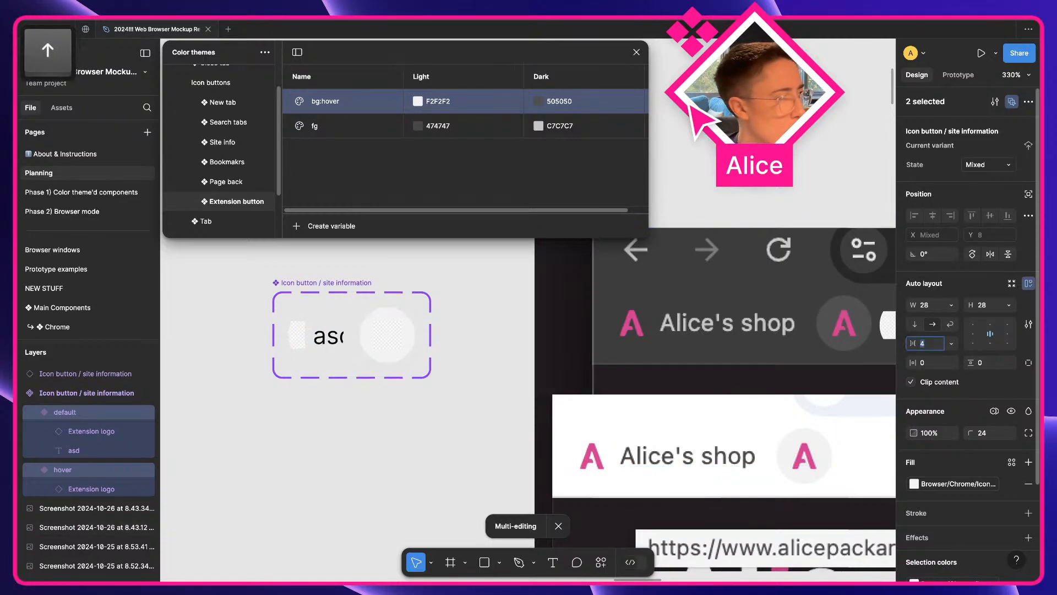
click(239, 435)
- Set the default variant's width to hug contents, then deselect it
click(321, 346)
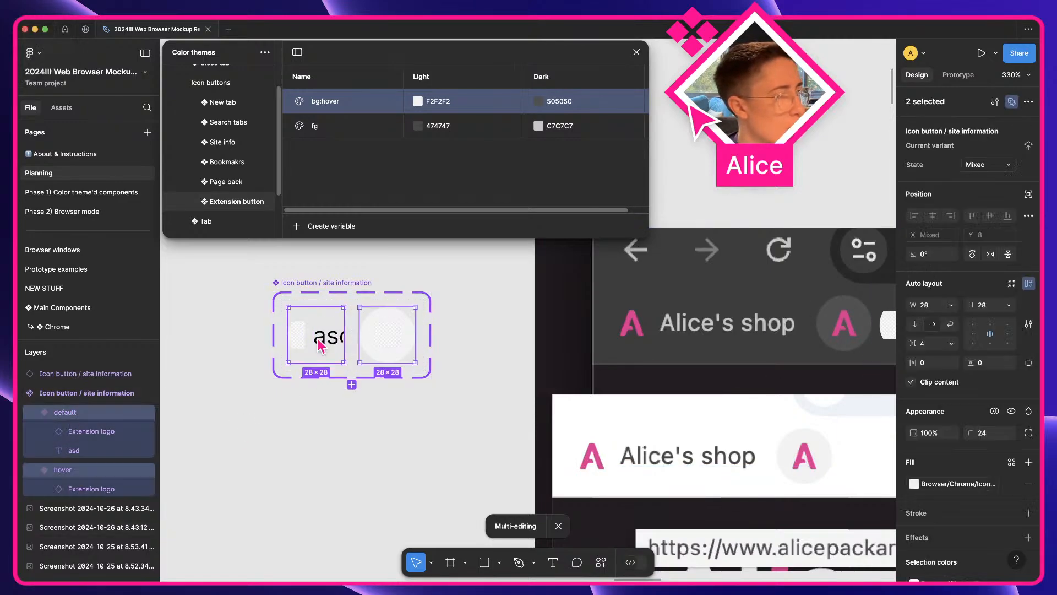
key(q)
click(950, 280)
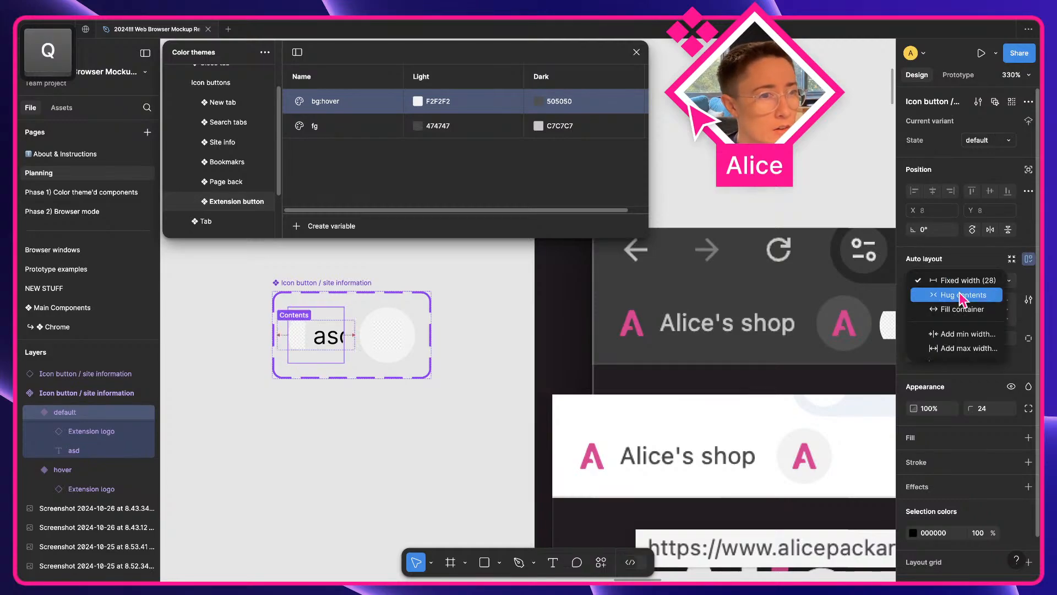
click(961, 294)
click(437, 417)
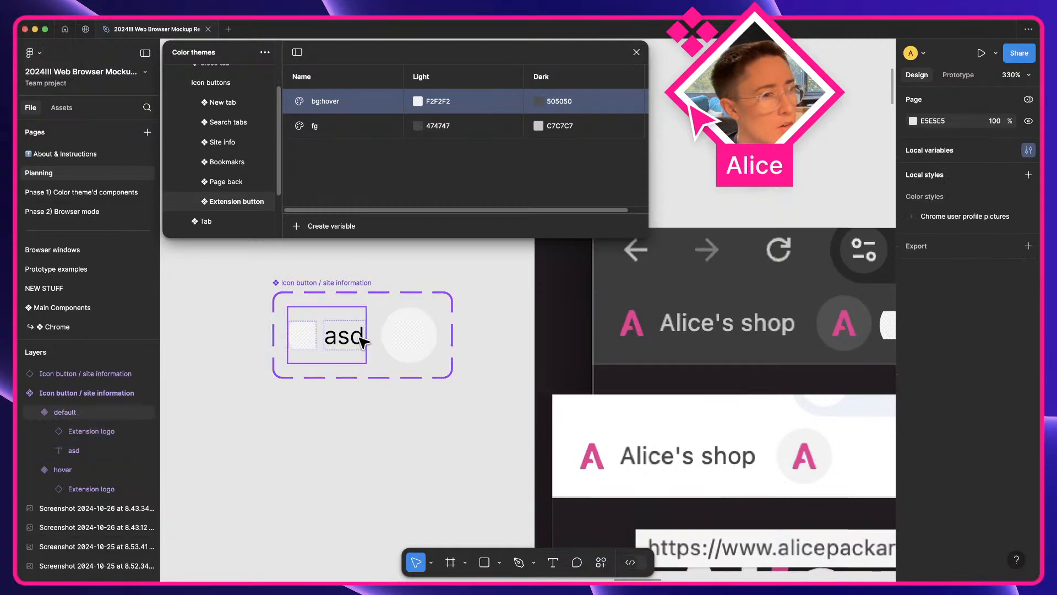
- Rename the placeholder text layer in the default variant as Name
super+click(361, 338)
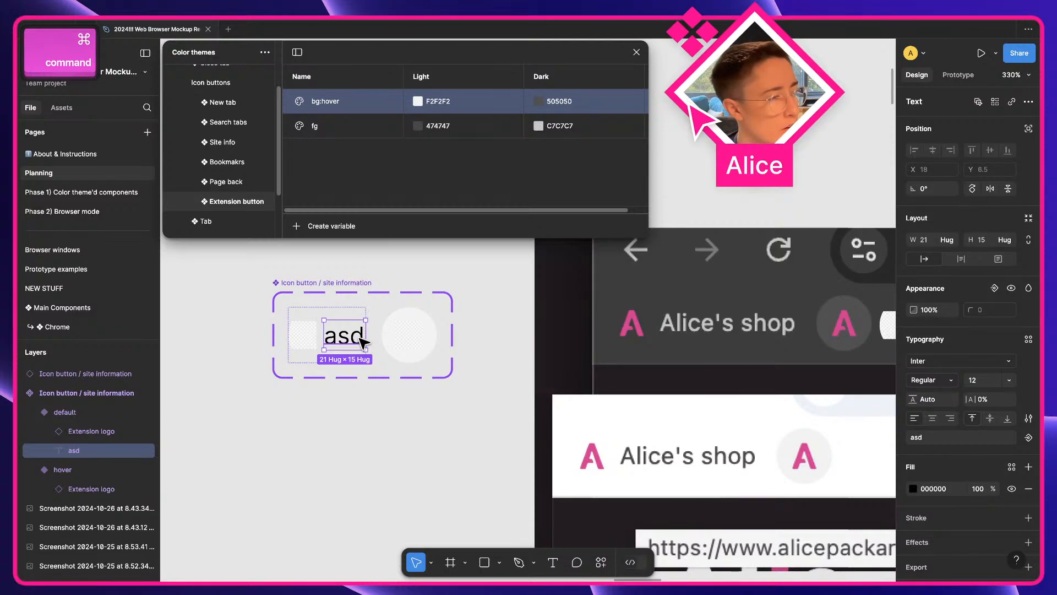
key(super+r)
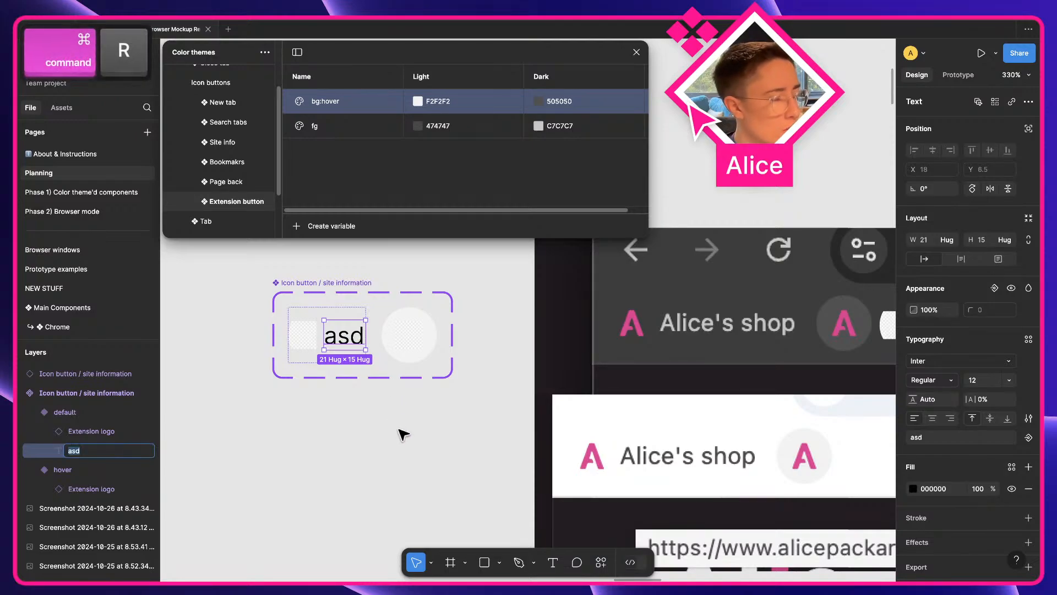
text(Name)
key(Return)
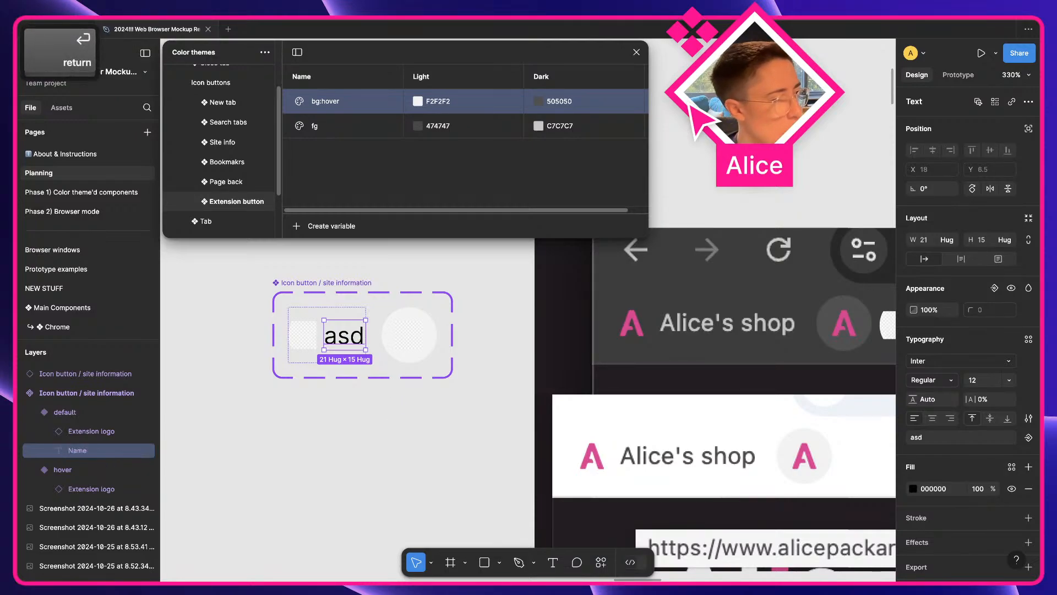
click(386, 437)
super+click(352, 339)
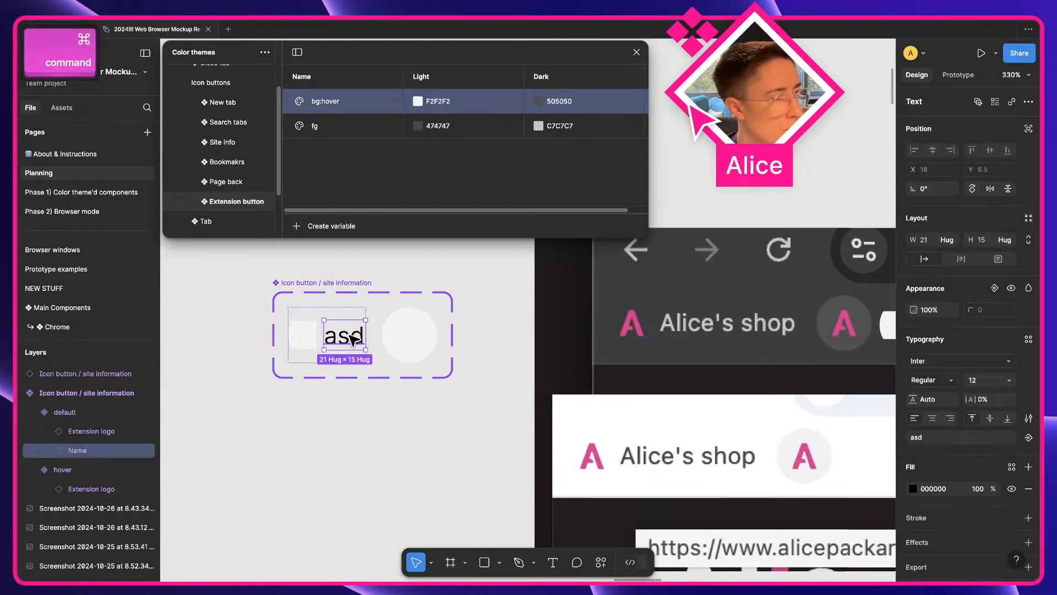
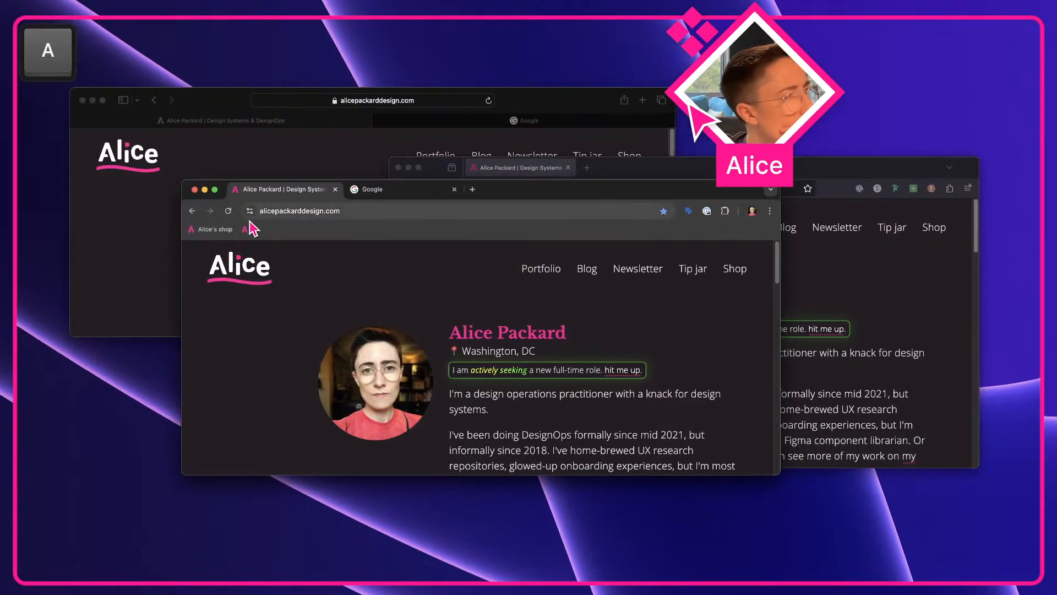
- Switch to Chrome and append "with a long title" to the shop bookmark's name
right_click(229, 231)
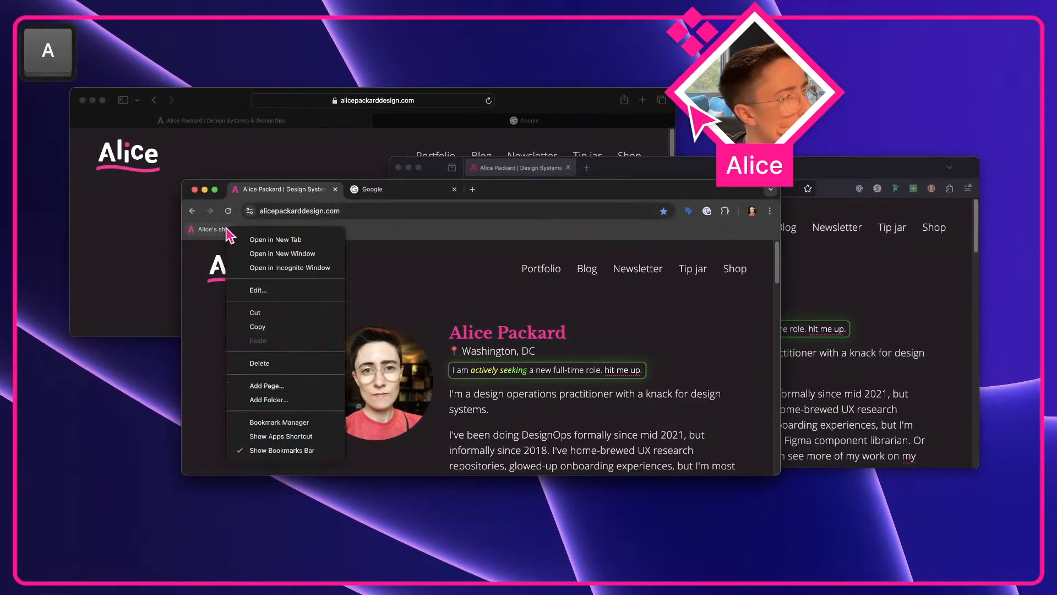
click(271, 292)
key(Right)
text(w)
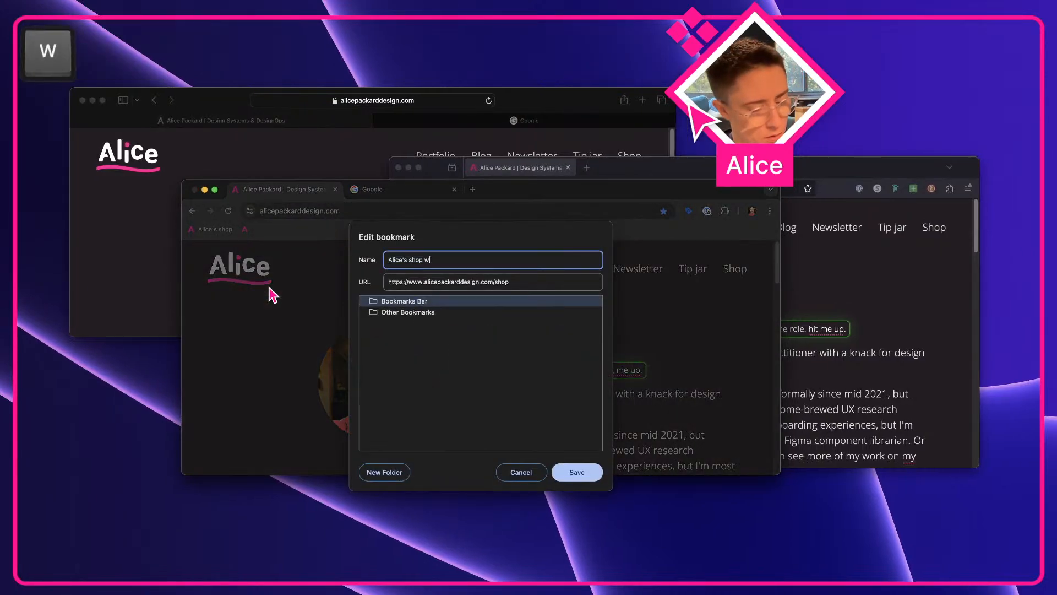
text(ith a long title)
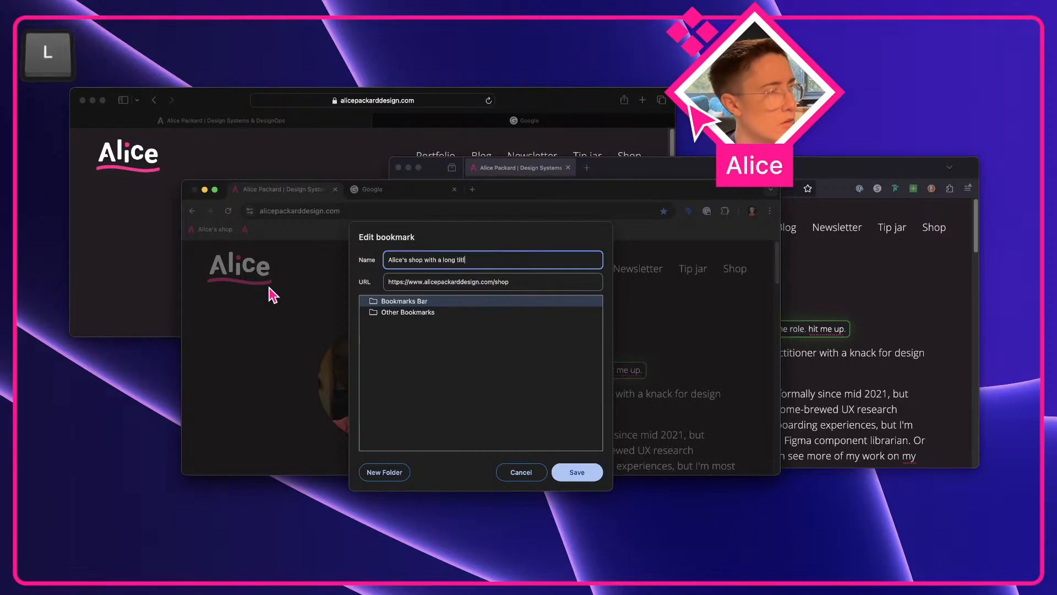
key(Return)
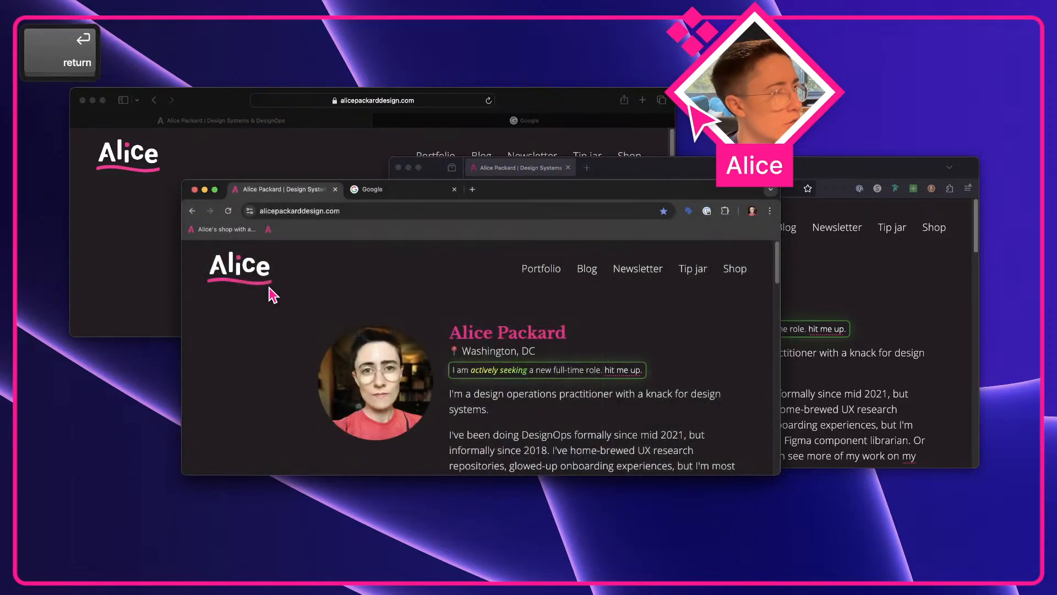
right_click(243, 231)
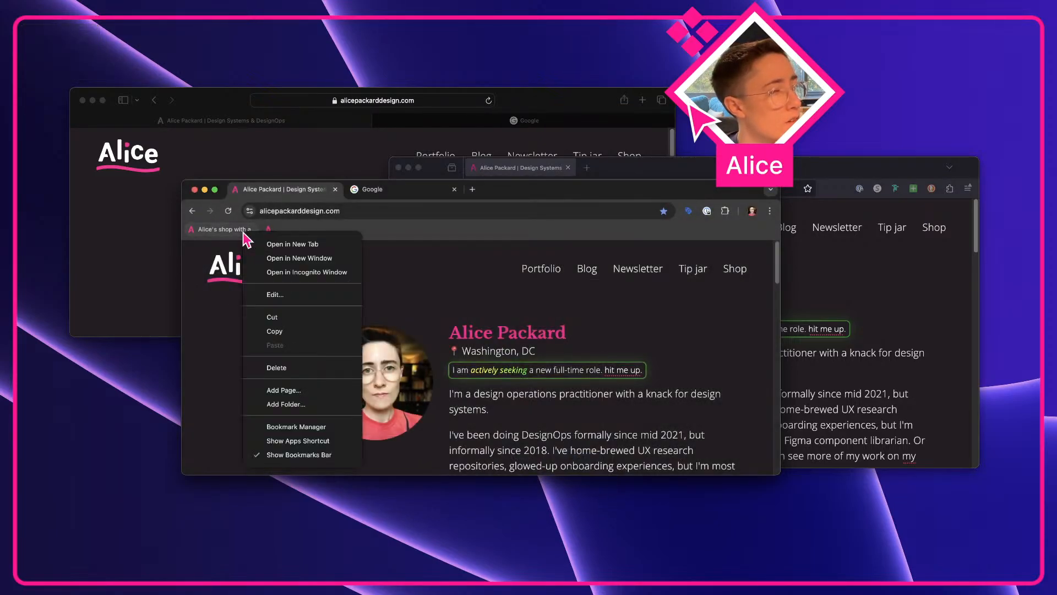
click(320, 295)
click(516, 470)
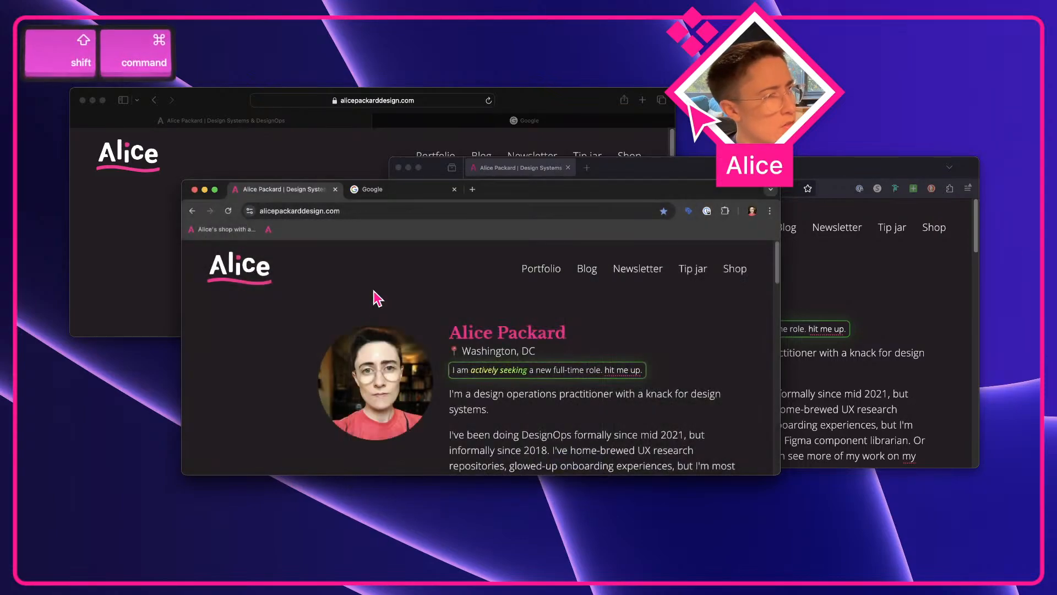
- Capture a screenshot of the hovered bookmark with its truncated title and place it below the component set in Figma
key(super+shift+4)
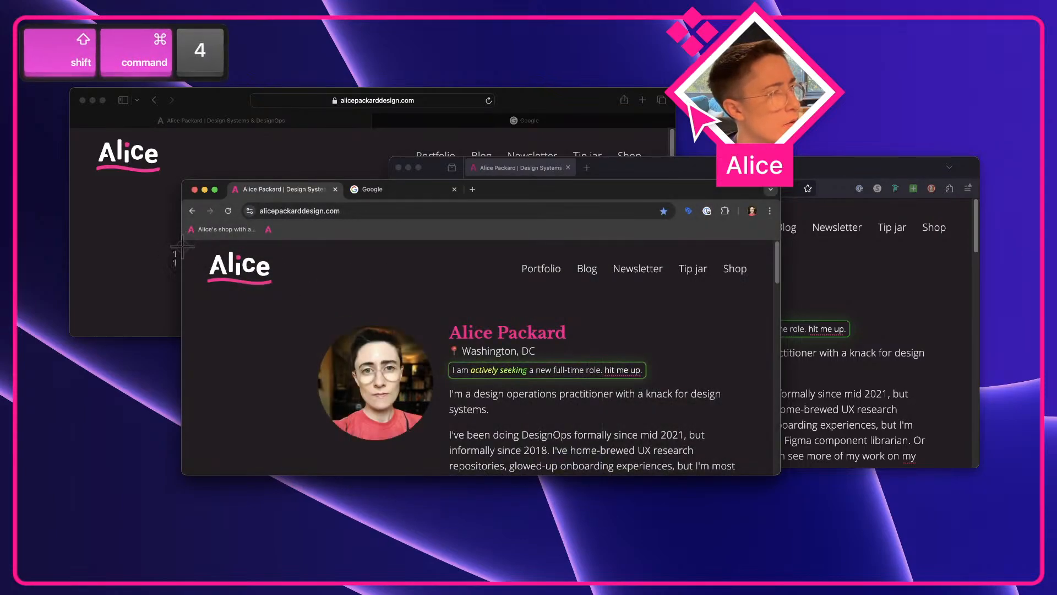
key(Escape)
key(super+shift+4)
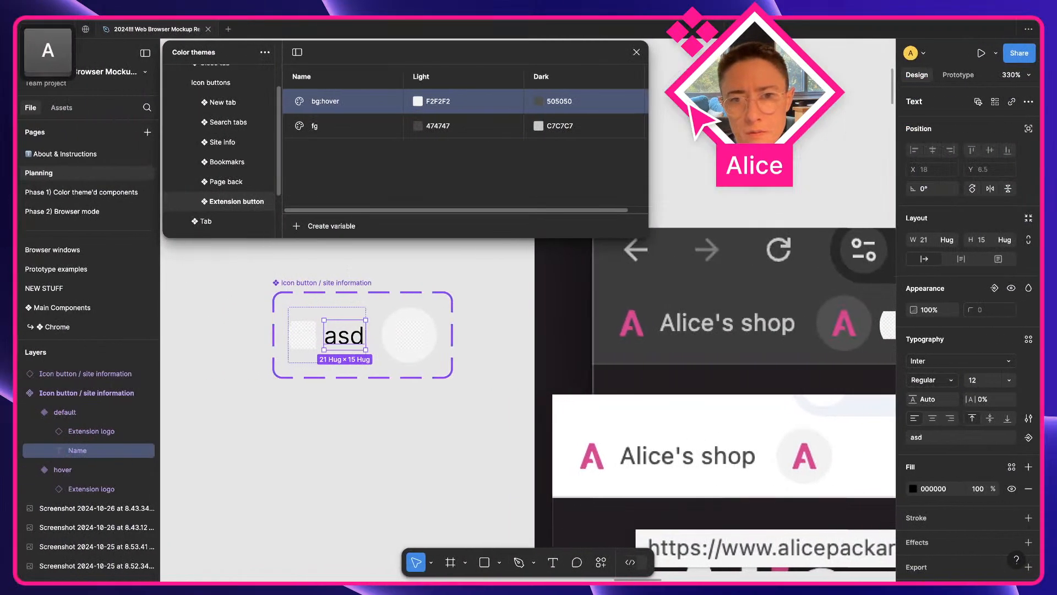
drag(980, 534, 473, 402)
key(space)
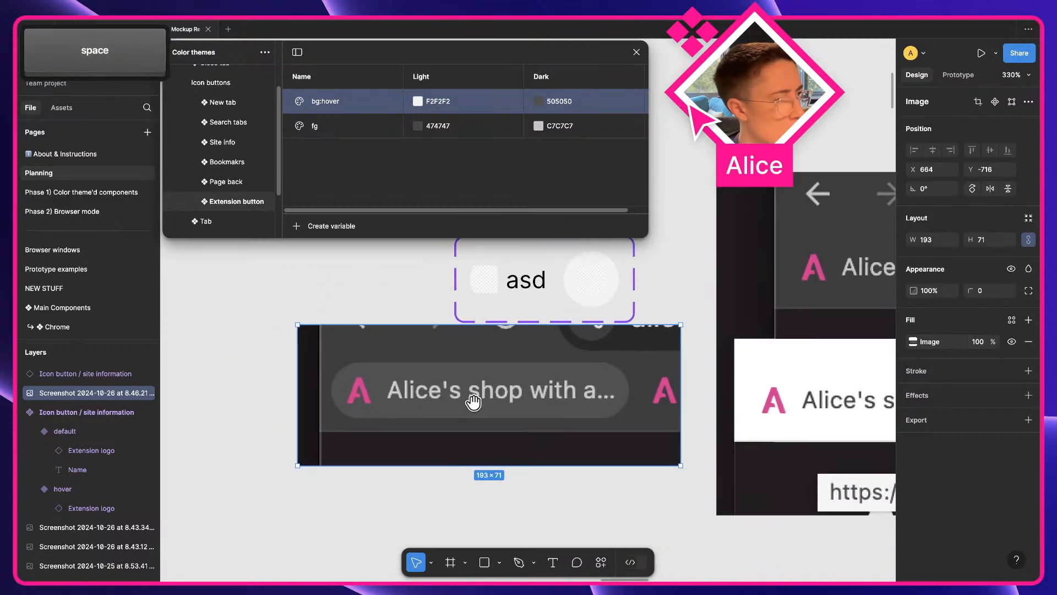
scroll(474, 402, up, 3)
click(402, 332)
- Draw a rectangle without fill around the screenshot's truncated bookmark title, about 115 × 19, to measure the text area
key(r)
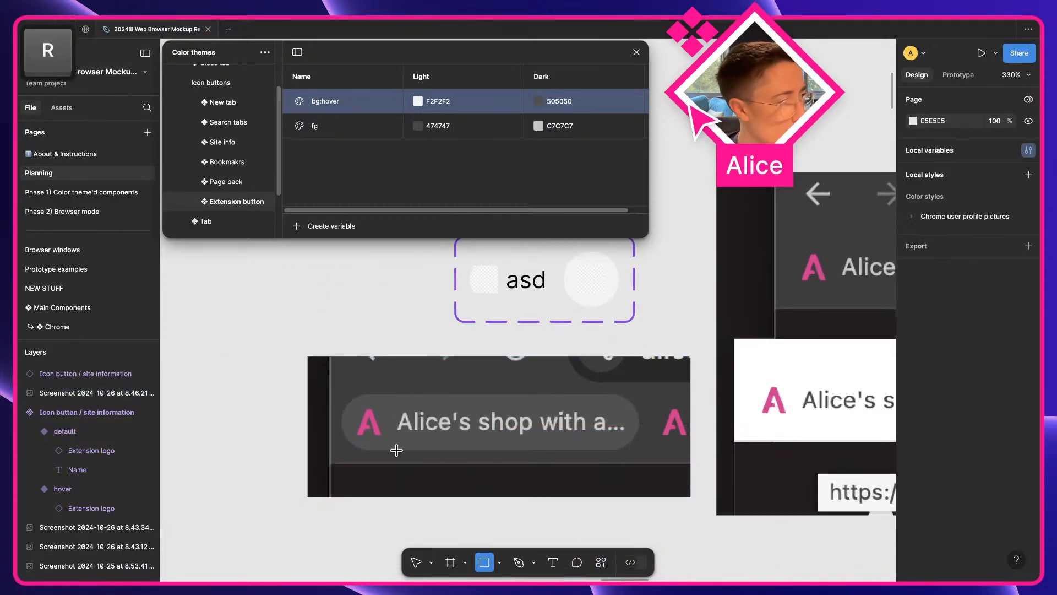
mouse_move(395, 439)
mouse_down()
mouse_move(429, 402)
mouse_move(650, 401)
mouse_move(623, 402)
mouse_up()
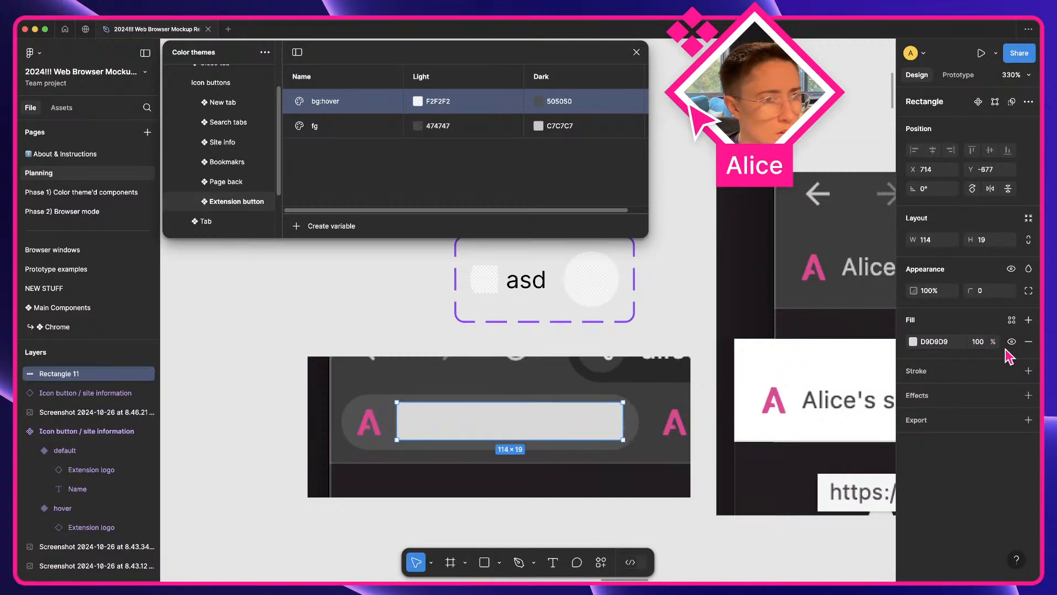
click(1028, 342)
scroll(547, 418, up, 5)
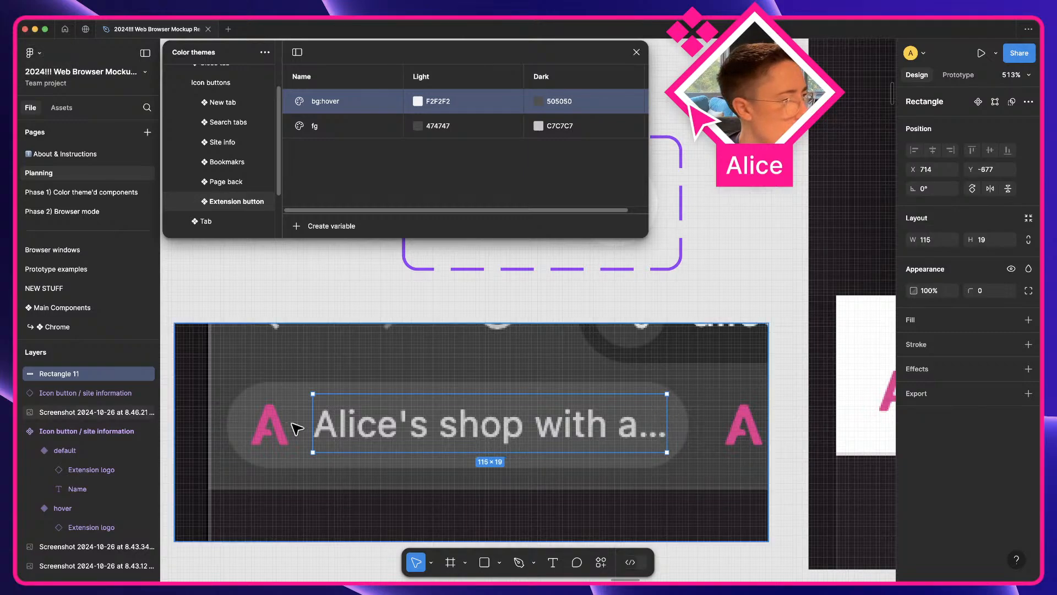
scroll(413, 369, up, 2)
- Give the default variant's Name text a max width of 115 and truncate it to a maximum of 1 line
super+click(540, 258)
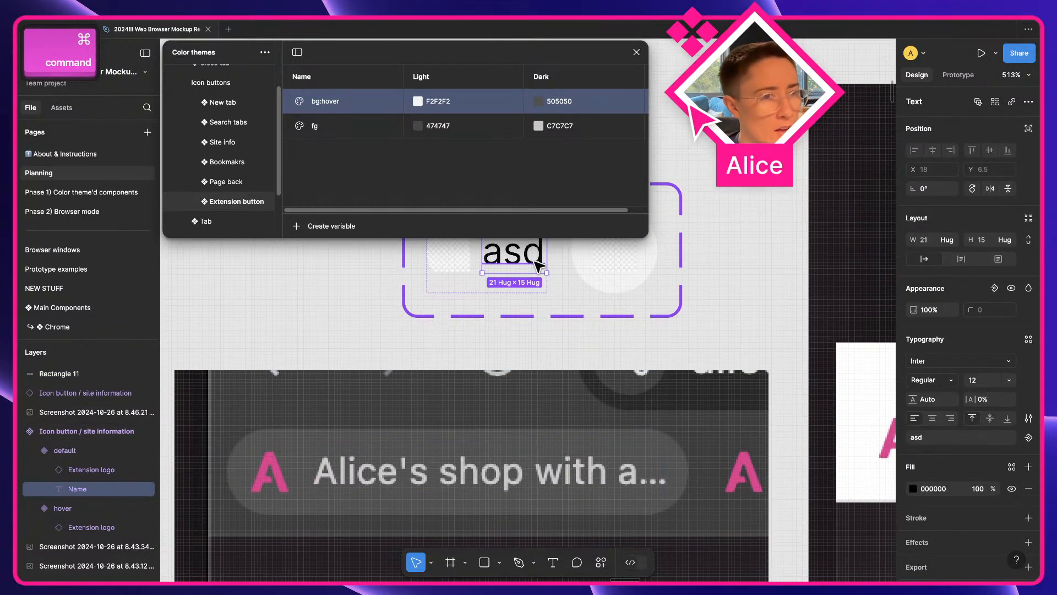
scroll(666, 360, down, 2)
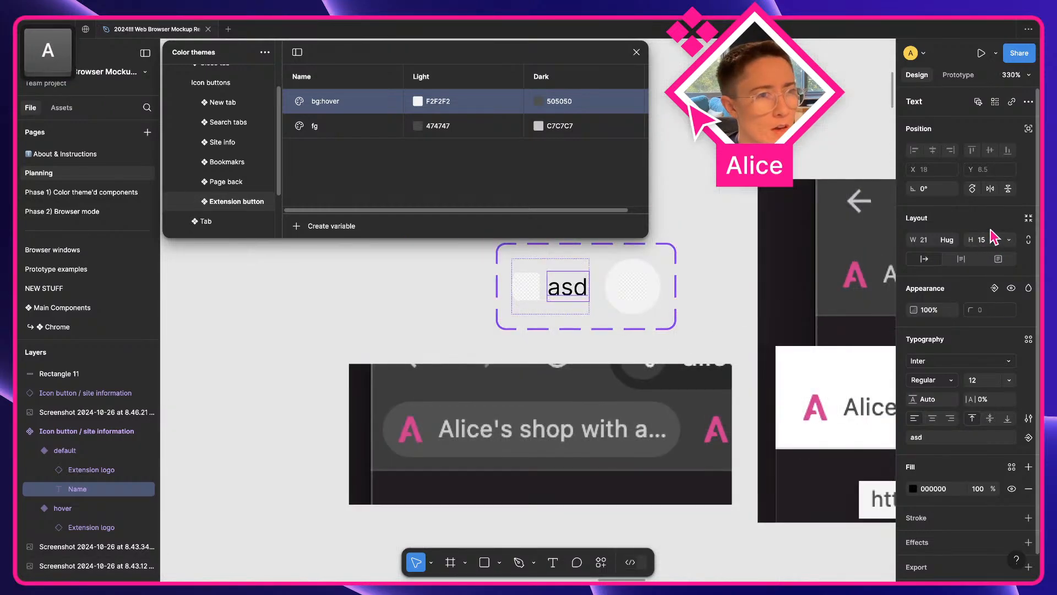
click(958, 240)
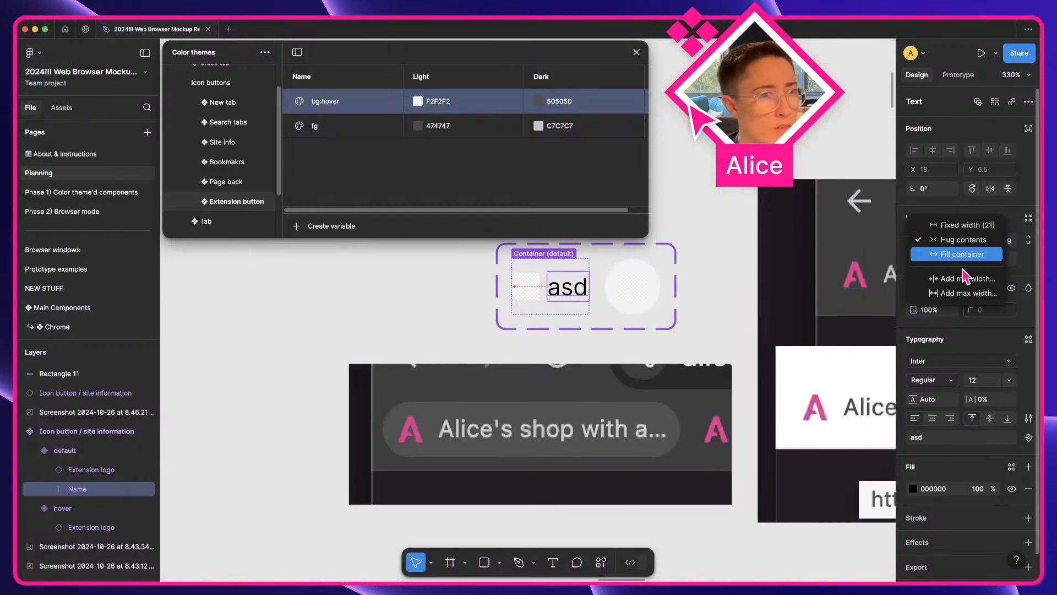
click(963, 297)
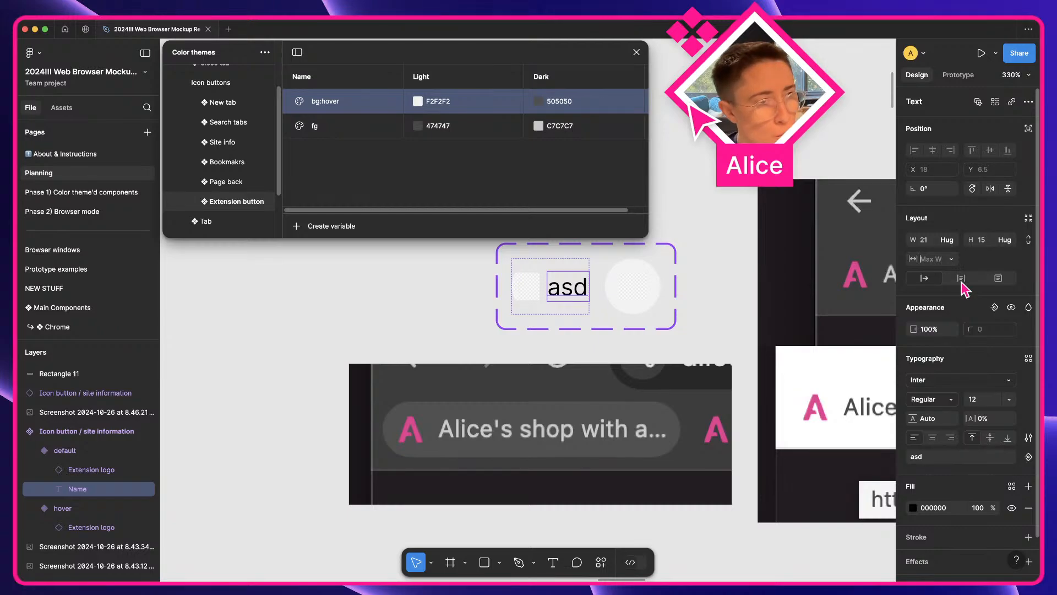
text(115)
key(Return)
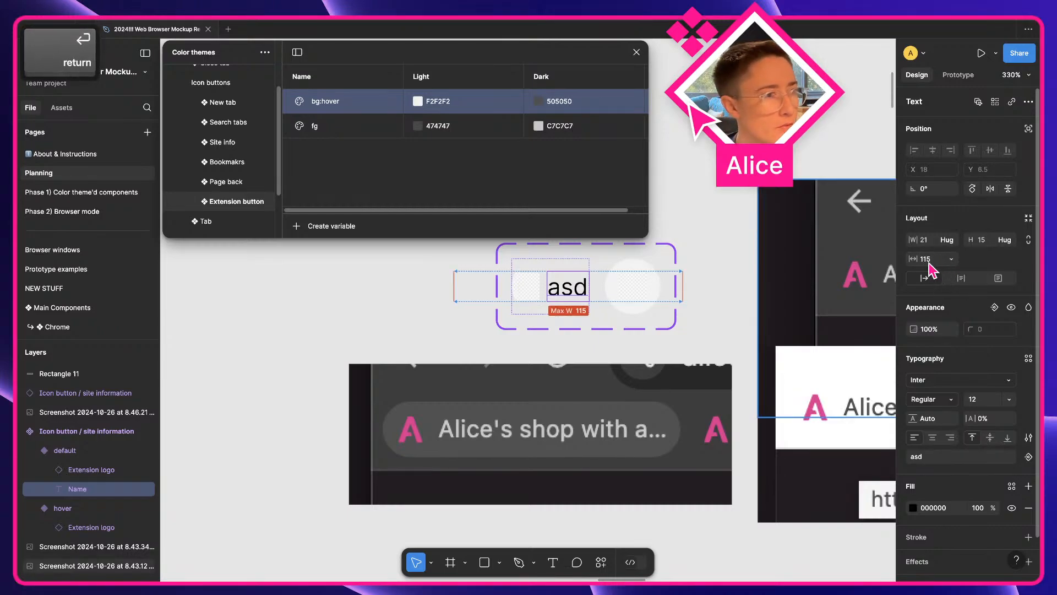
click(1028, 437)
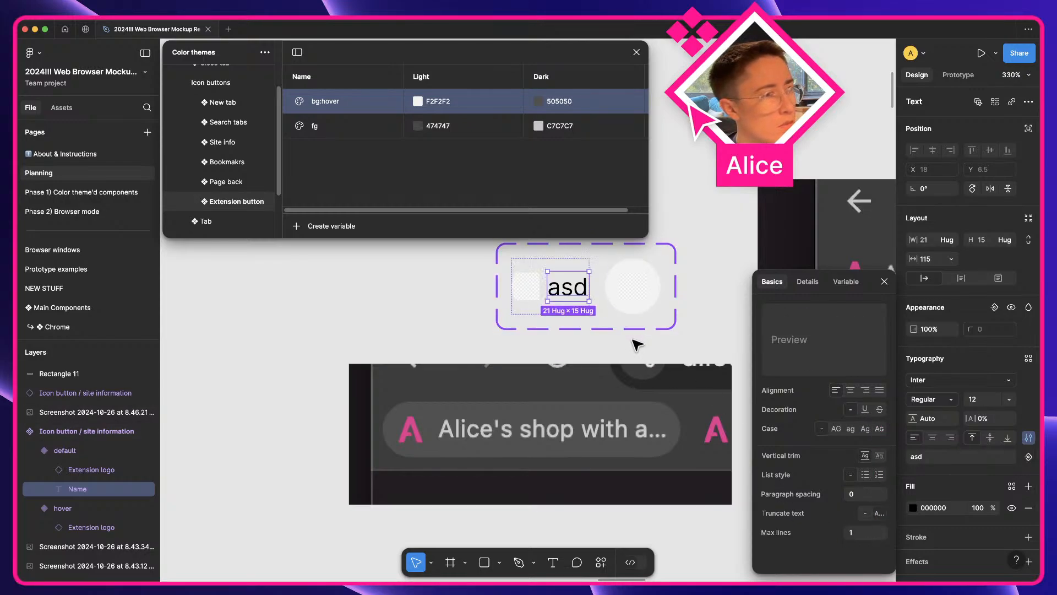
click(600, 368)
- Place an instance of the default variant on the canvas below the long-title bookmark screenshot
click(557, 301)
drag(556, 303, 418, 452)
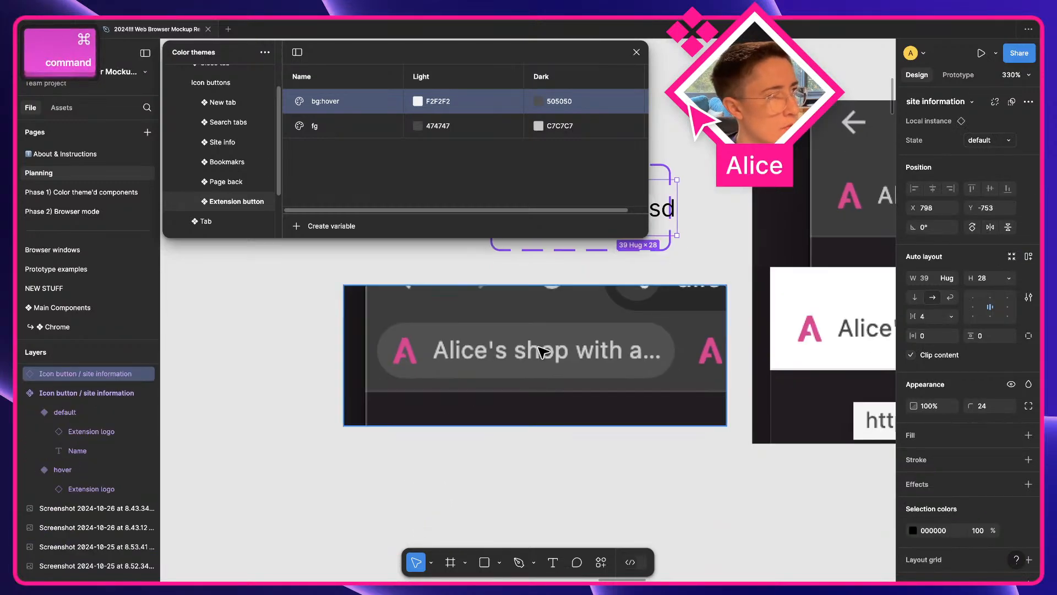
key(super+z)
key(super+z)
drag(536, 326, 497, 276)
key(shift+Down)
key(shift+Down)
key(shift+Down)
key(shift+Down)
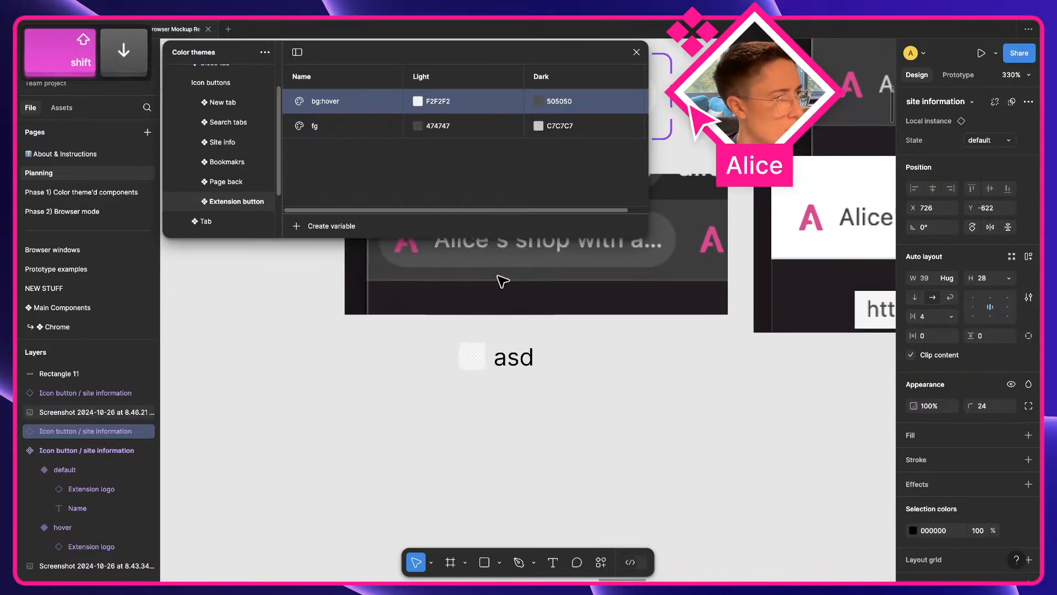
super+click(503, 362)
key(Escape)
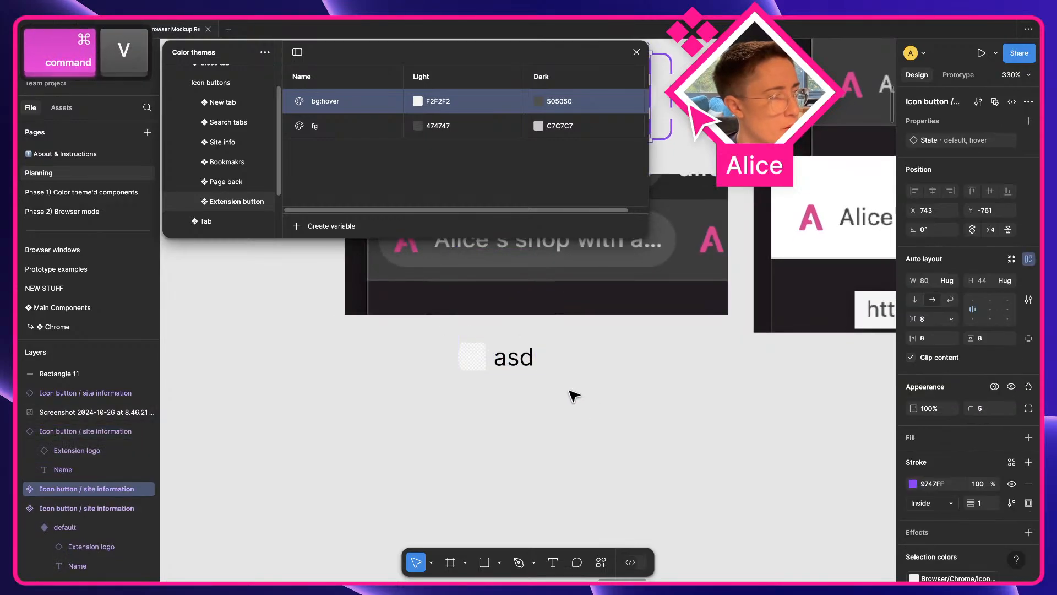
key(super+z)
- Replace the instance's placeholder text with the bookmark's full title ending in "shop with a long title" and move the instance under the screenshot's bookmark
double_click(512, 362)
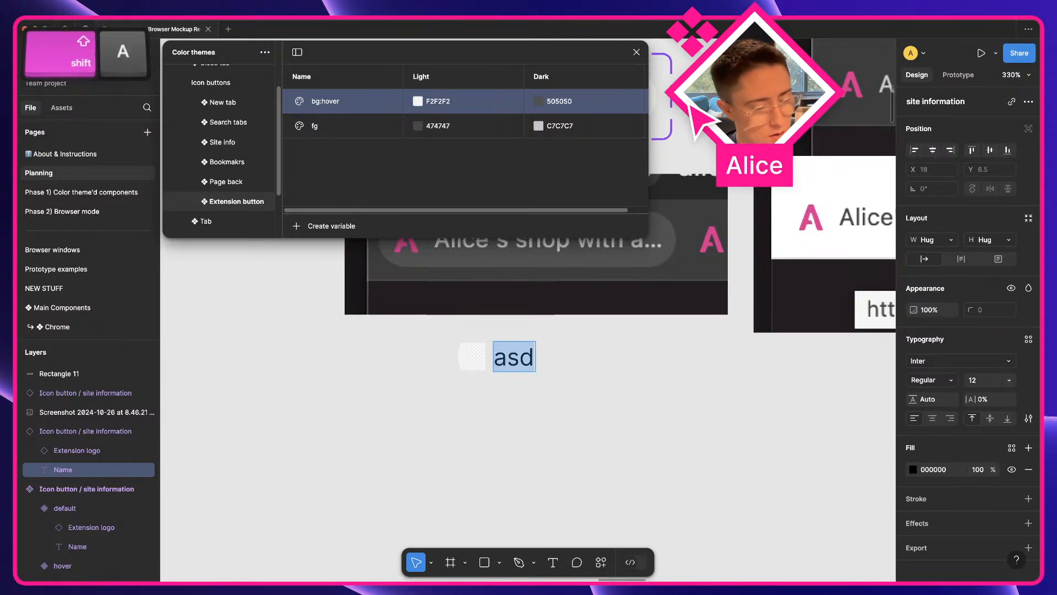
text(Alice’s shop wit)
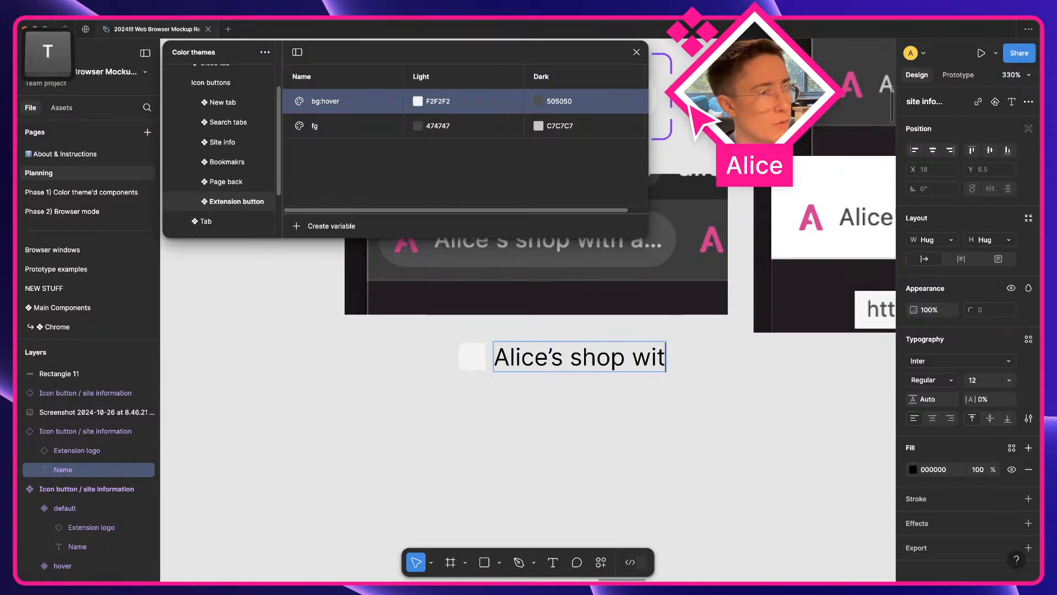
text(h a long title)
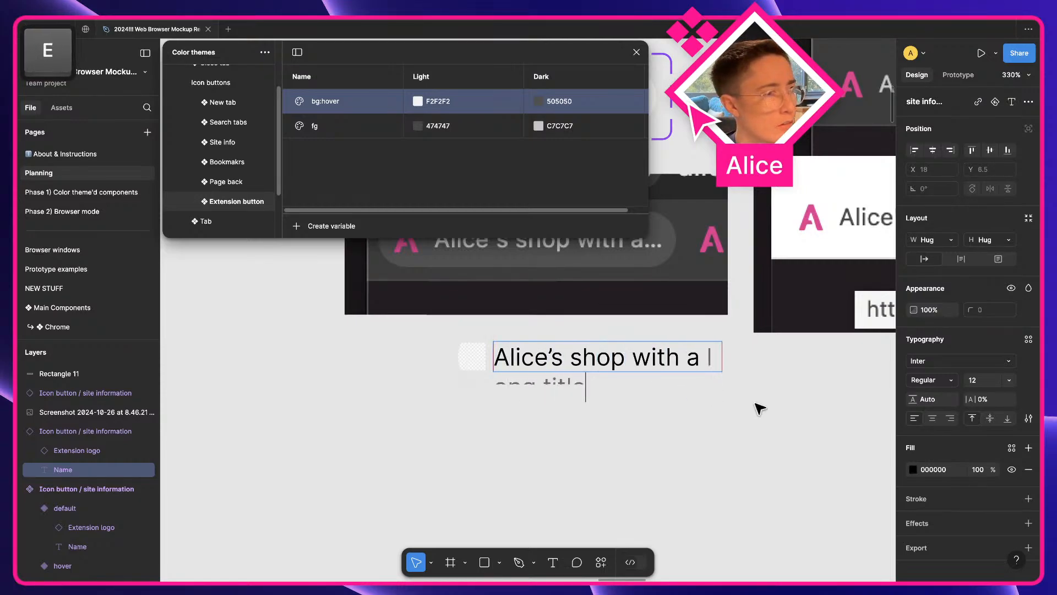
click(755, 403)
drag(645, 354, 574, 358)
scroll(575, 353, up, 1)
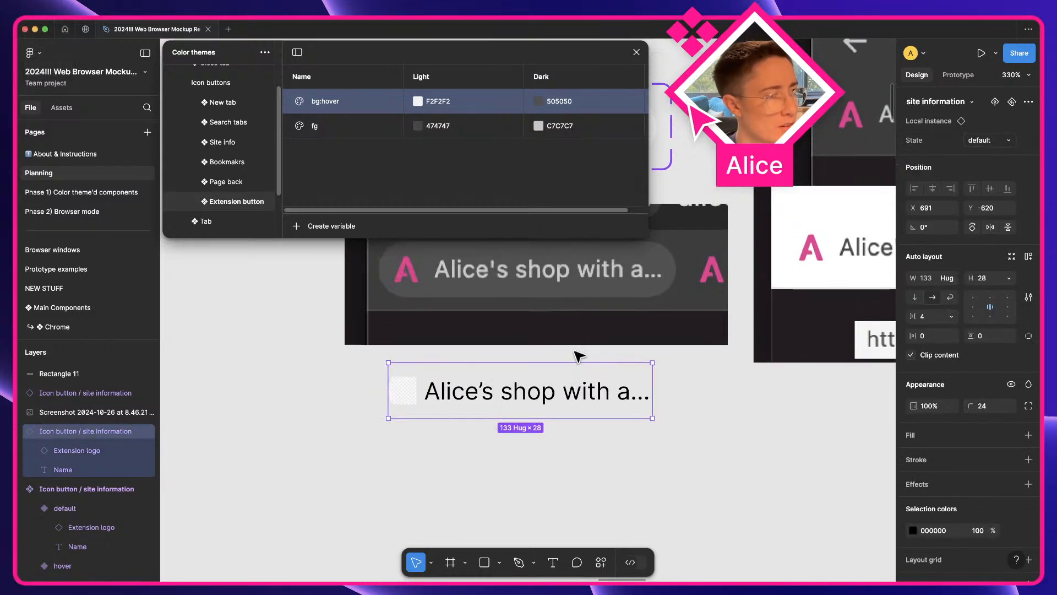
scroll(578, 355, up, 3)
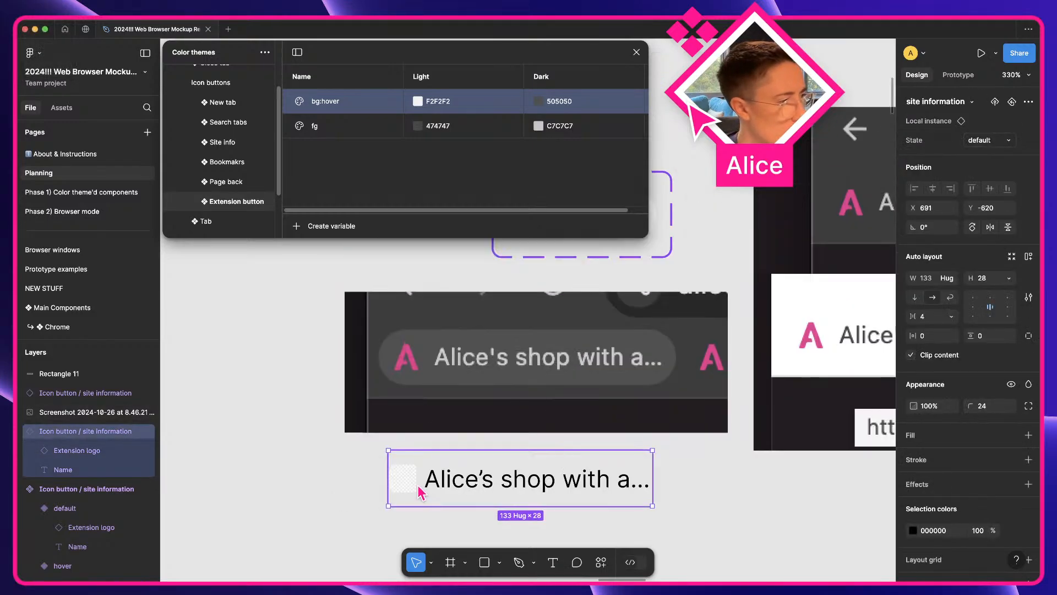
scroll(421, 492, up, 3)
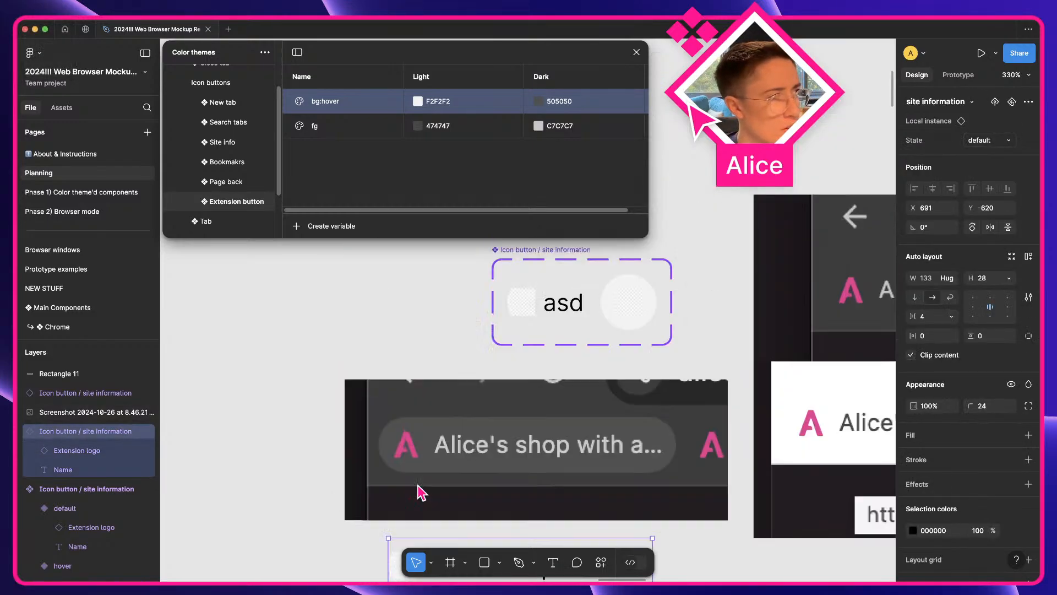
- Set the auto layout padding of both the default and hover variants to 4 horizontal and 2 vertical
click(560, 318)
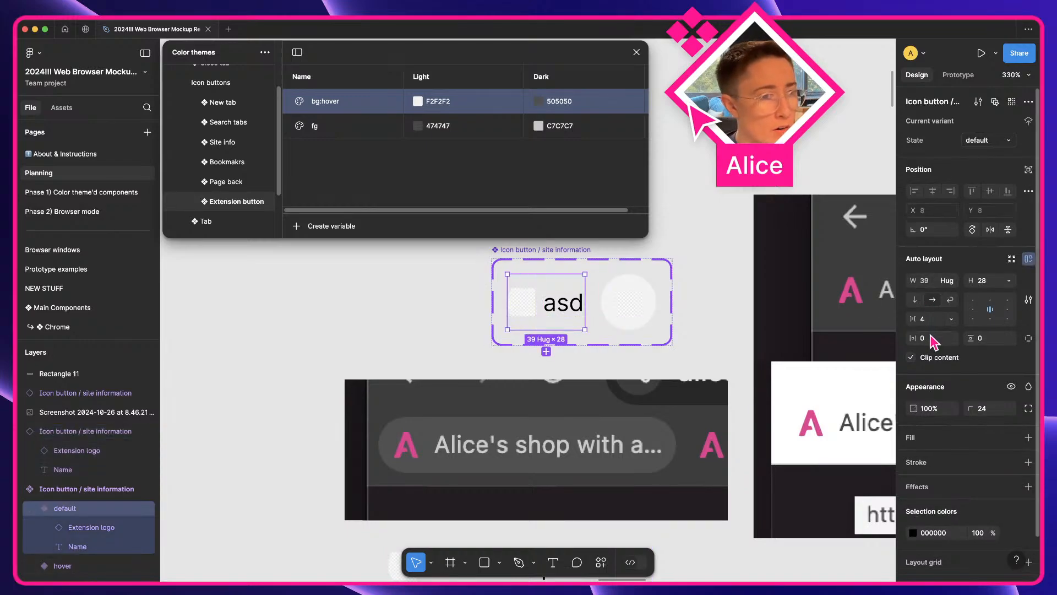
text(q)
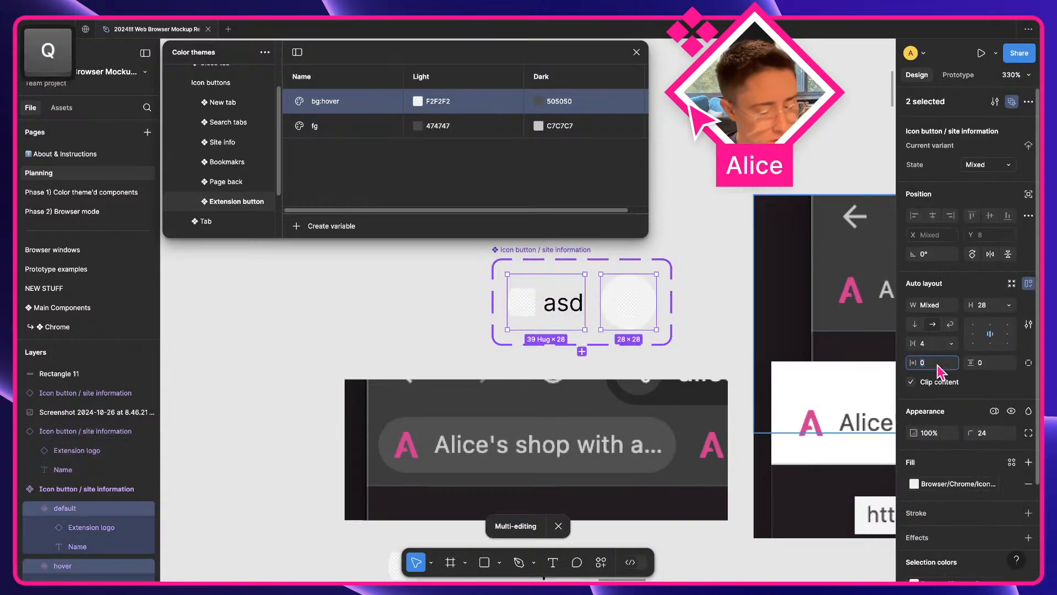
text(4)
key(Tab)
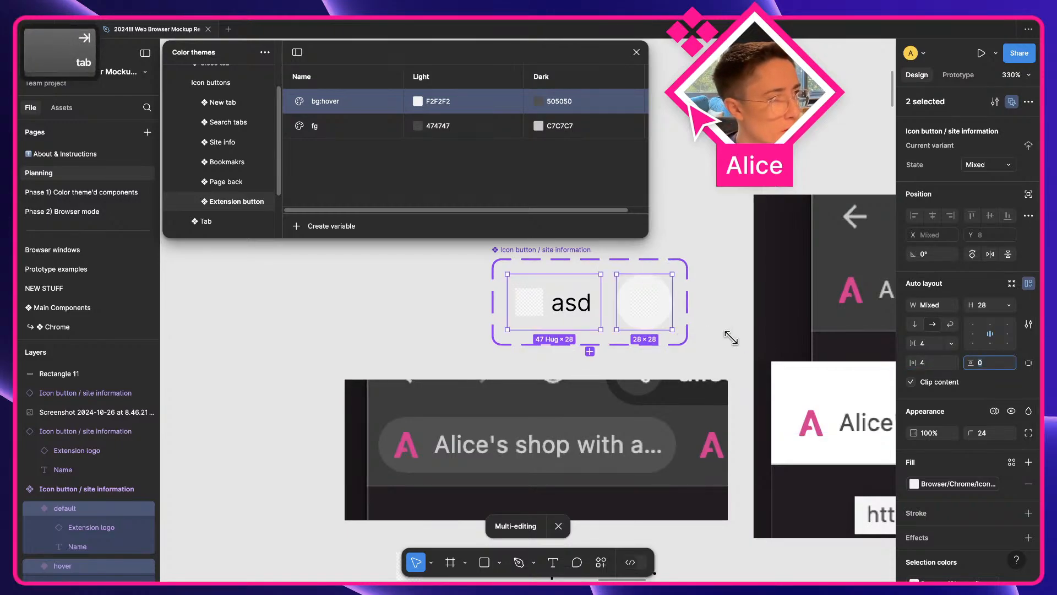
text(4)
key(Tab)
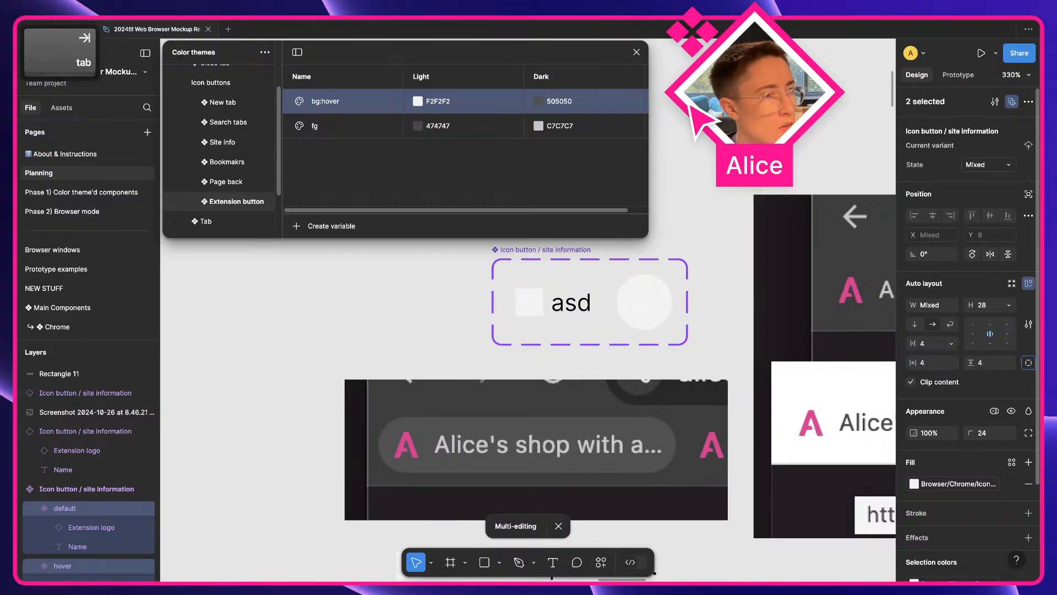
click(980, 365)
text(2)
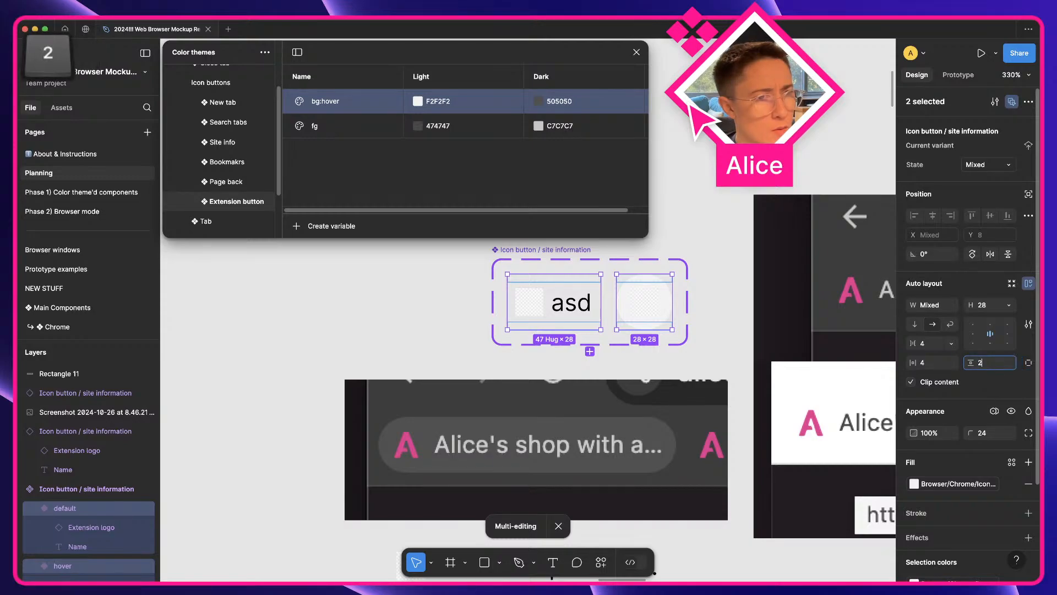
key(Tab)
click(402, 337)
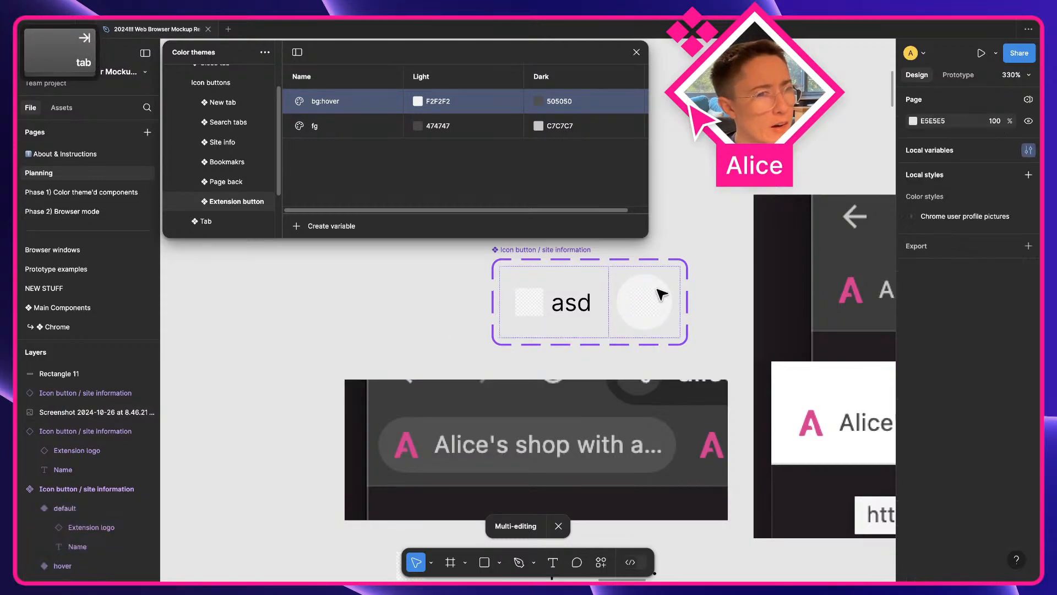
- Copy the default variant's Name text into the hover variant and delete the extra copy in the default variant
super+click(579, 306)
click(381, 304)
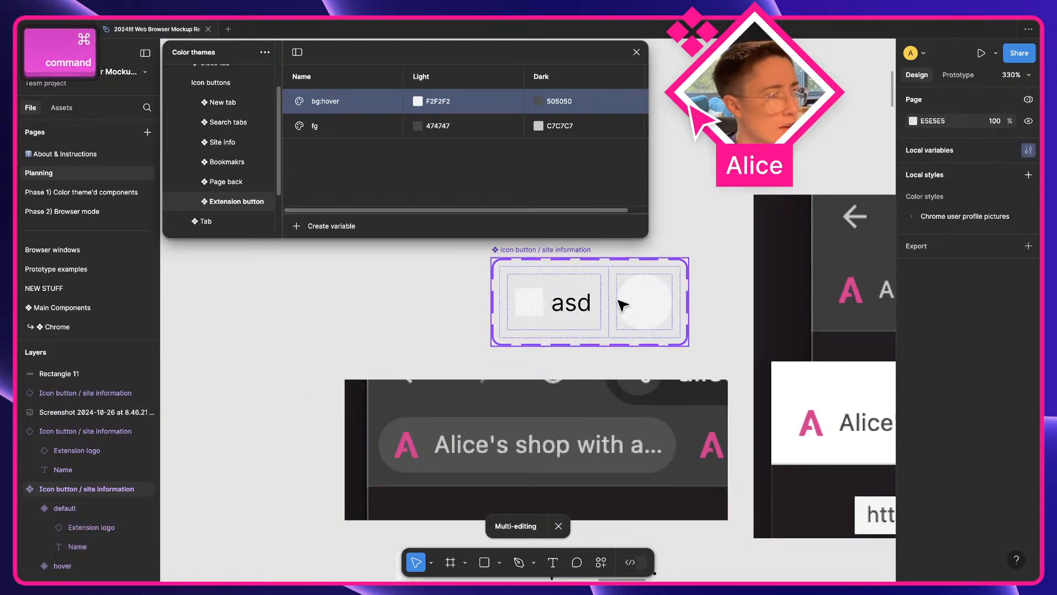
super+click(567, 313)
key(super+c)
super+click(625, 314)
key(super+v)
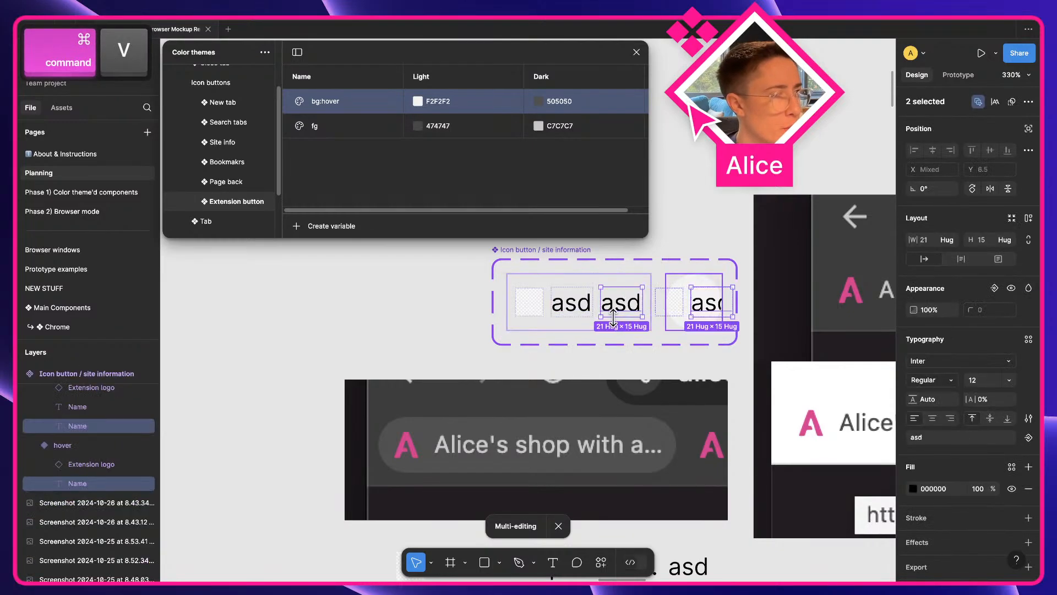
key(q)
click(626, 304)
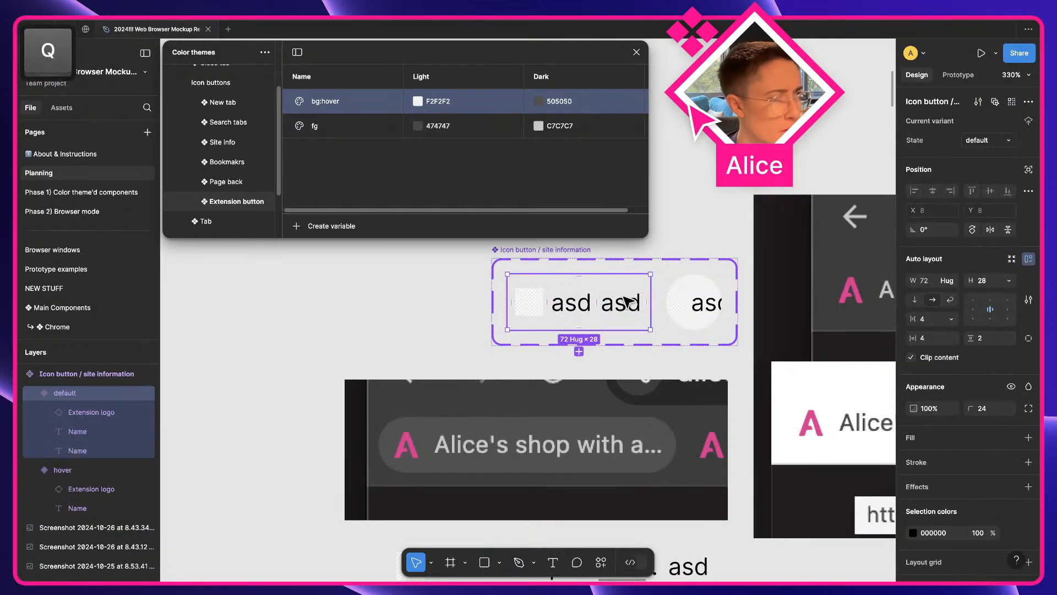
super+click(628, 309)
key(Delete)
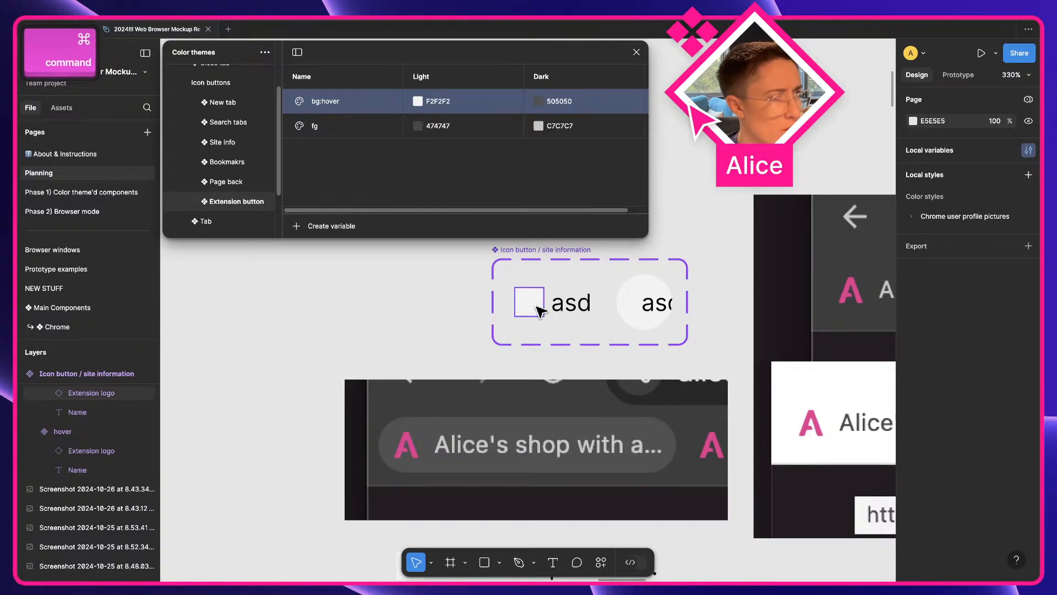
- Link the Name text in both variants to a new text property named "↪ name"
super+click(567, 309)
shift+super+click(663, 308)
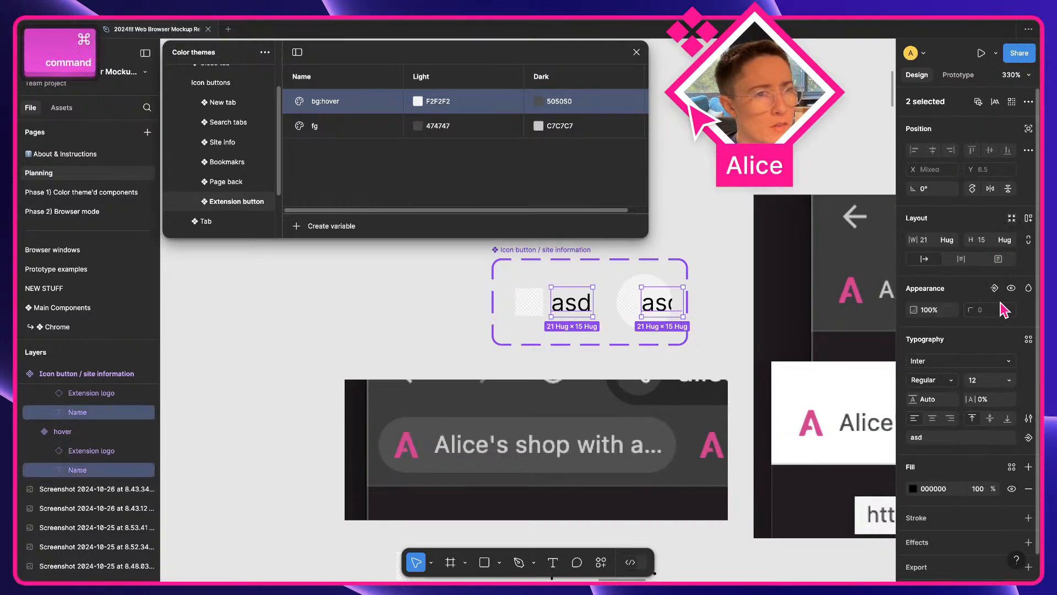
click(1027, 438)
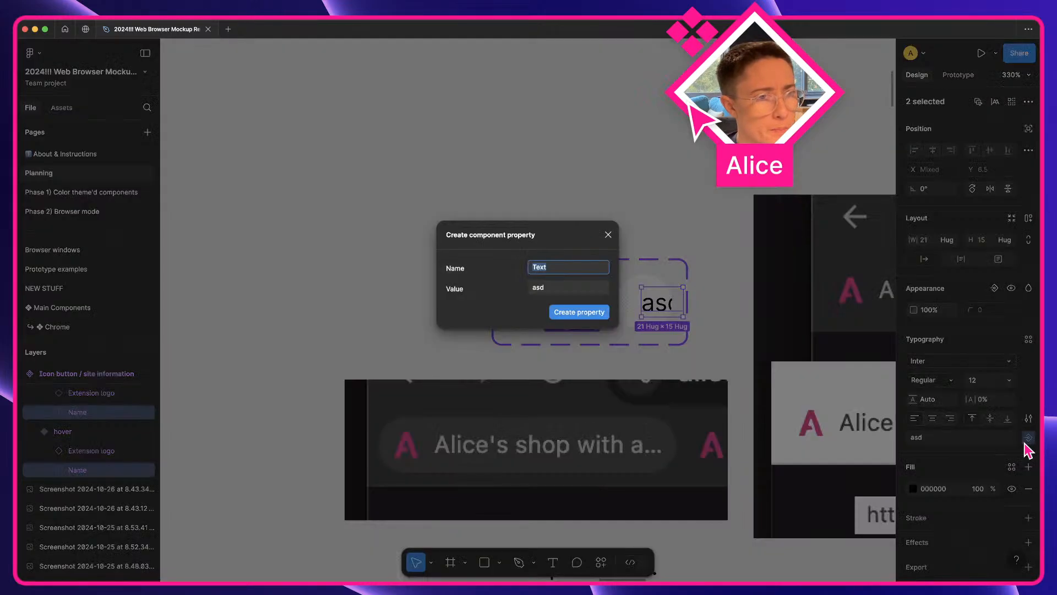
key(ctrl+super+space)
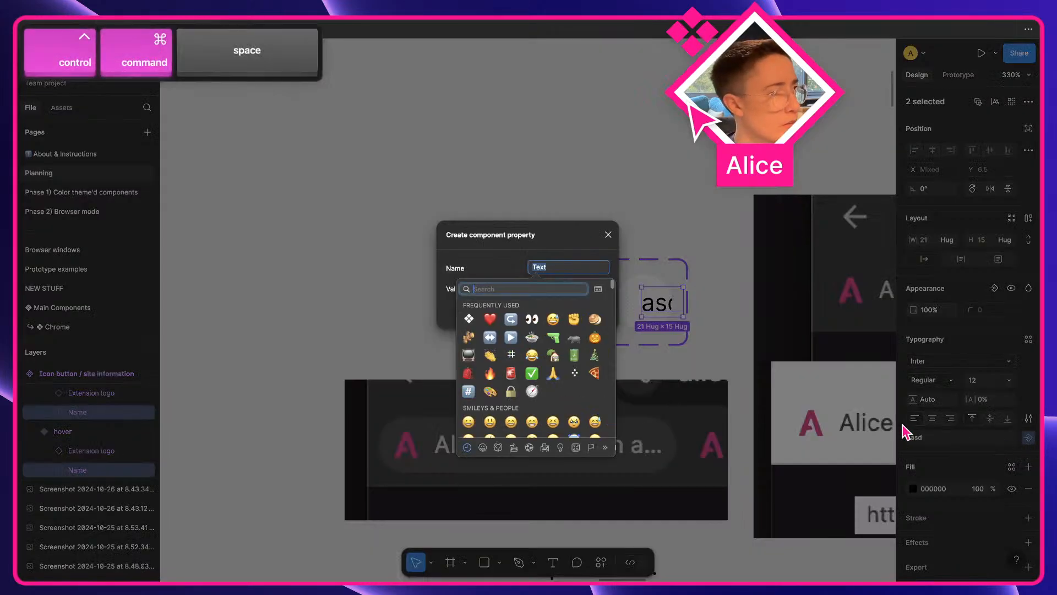
key(Right)
key(Return)
text(name)
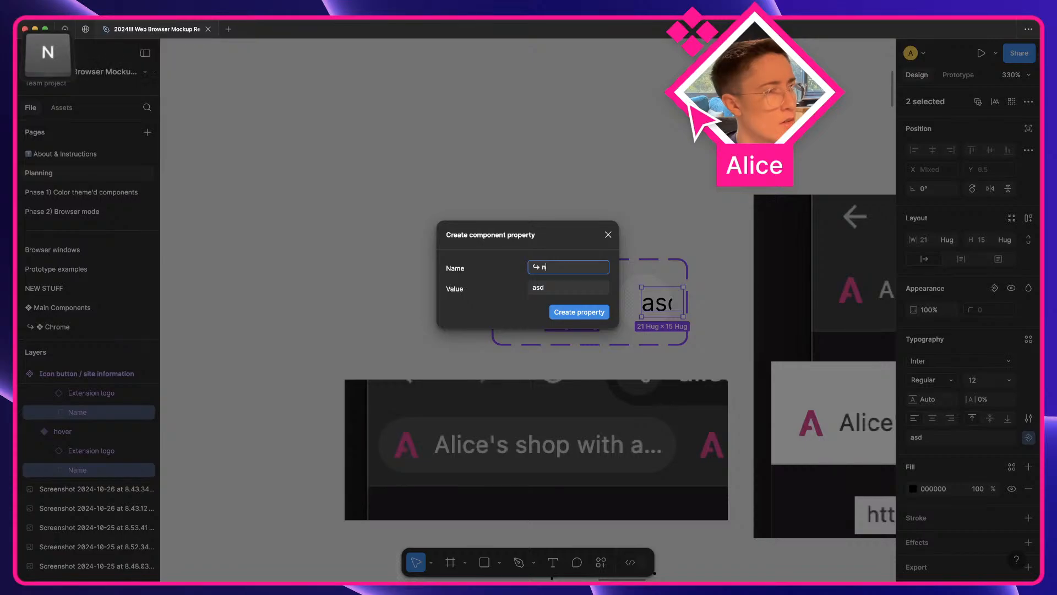
key(Return)
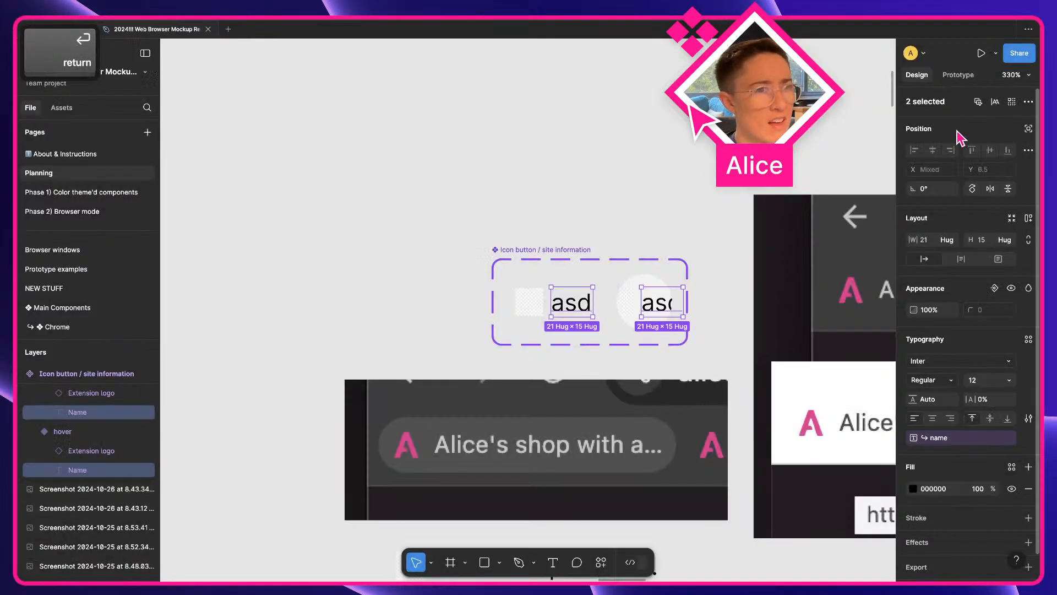
- Create a boolean property called Name, set to True, controlling the visibility of both variants' Name text
click(994, 288)
text(Name)
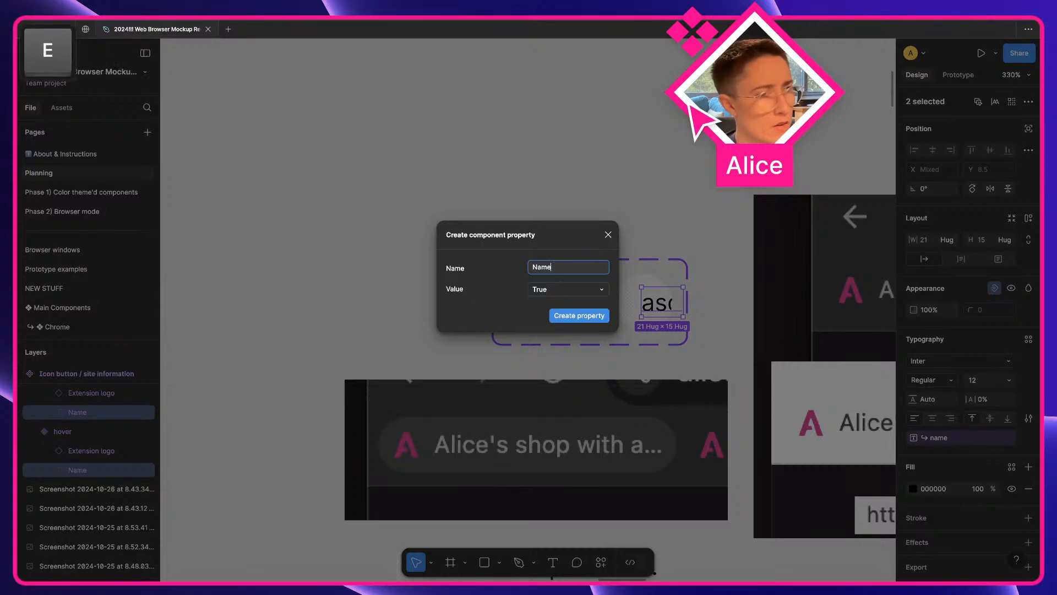
key(Return)
click(467, 309)
- Reorder the component set's properties so the boolean Name comes before the "↪ name" text property
scroll(476, 333, down, 3)
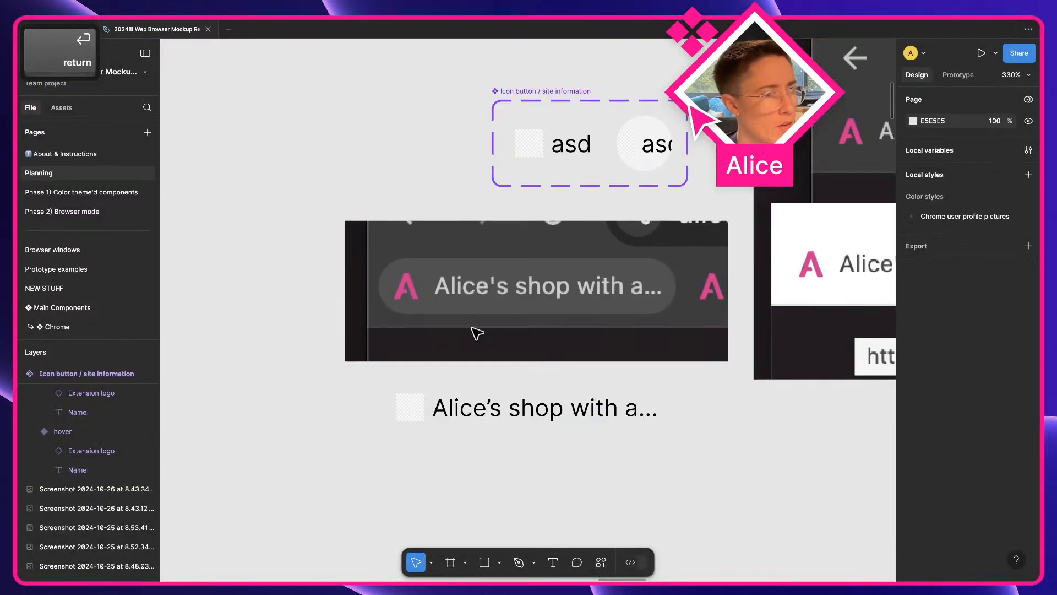
click(550, 427)
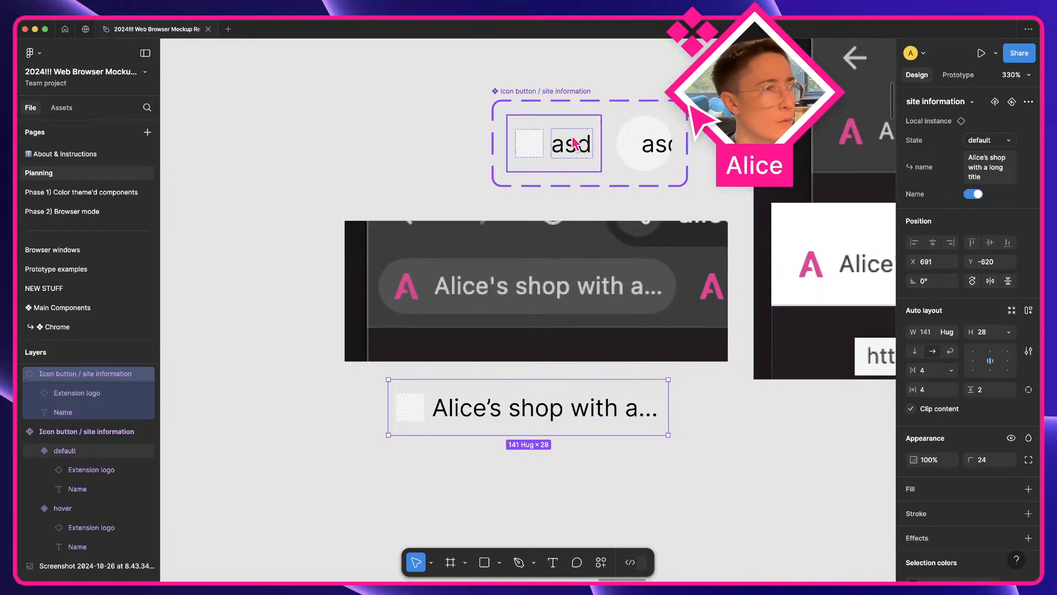
click(580, 92)
drag(925, 183, 926, 161)
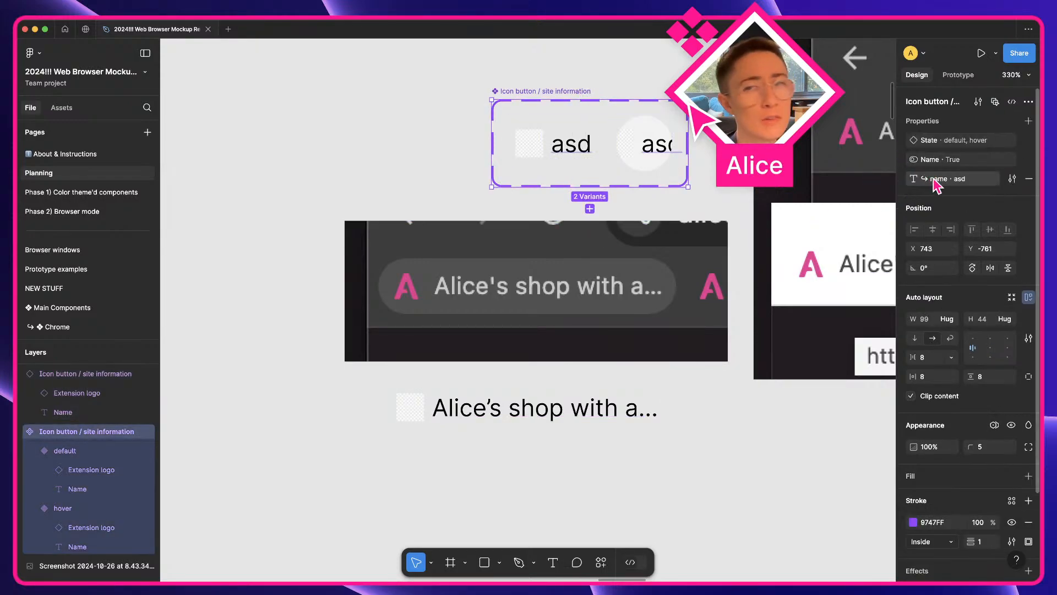
- Test the Name property on the long-title instance by switching it off and back on
click(512, 420)
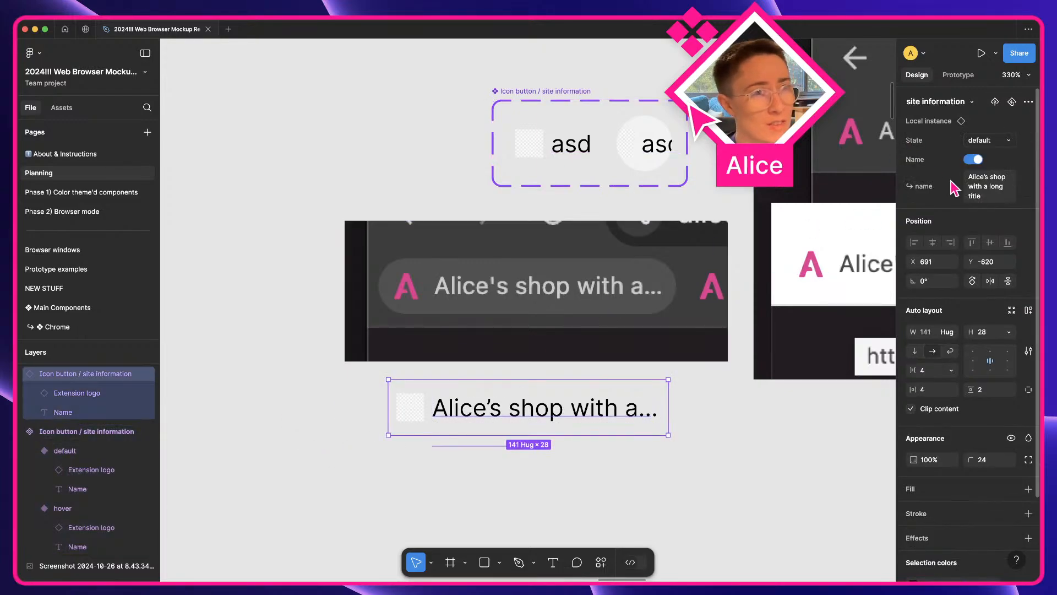
click(973, 160)
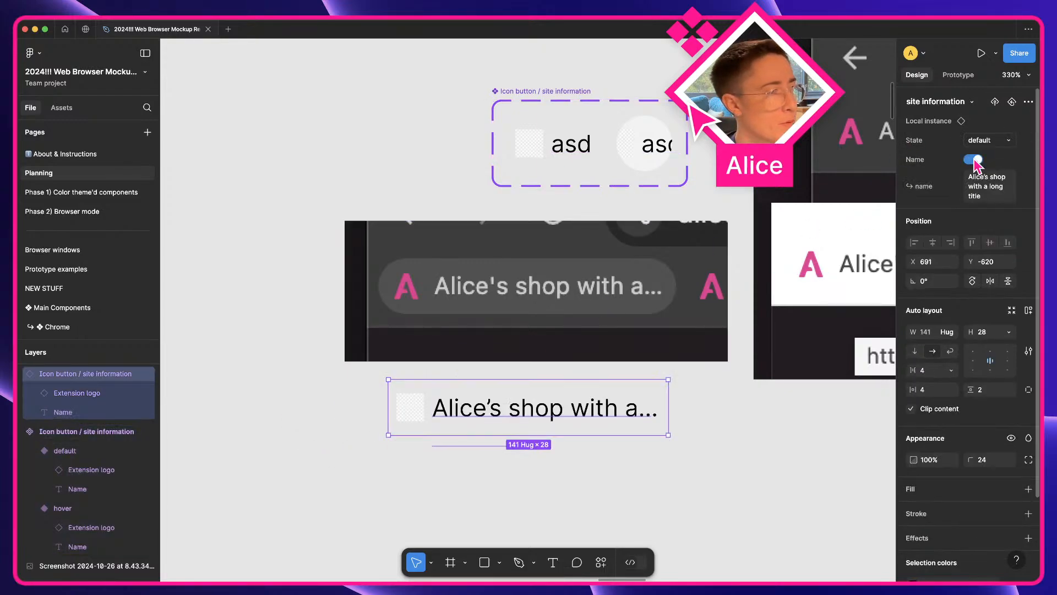
click(974, 159)
click(973, 159)
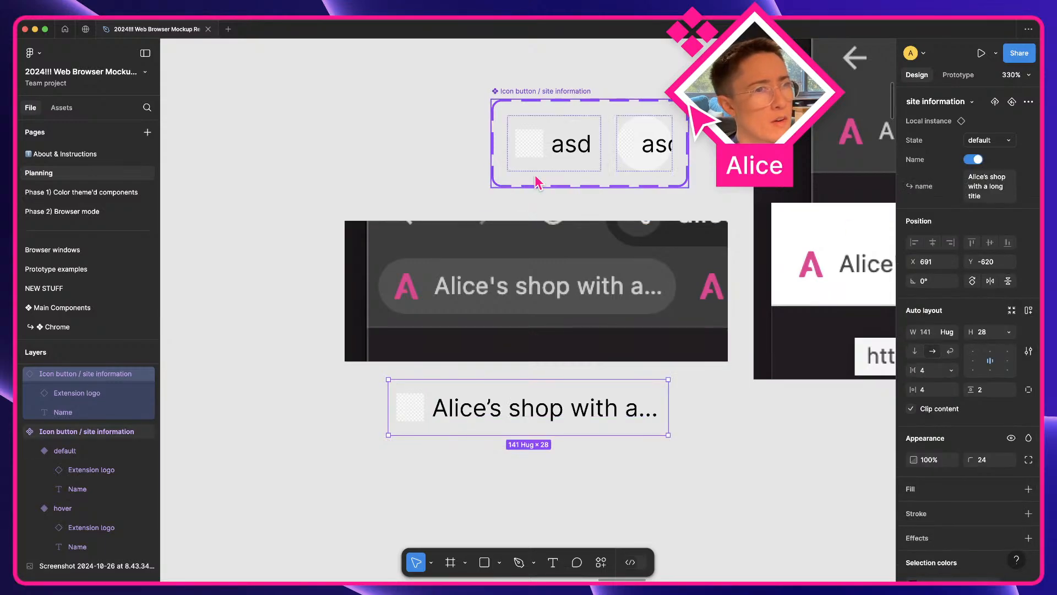
- Hide the Name text by default in both the default and hover variants
key(super)
super+click(574, 154)
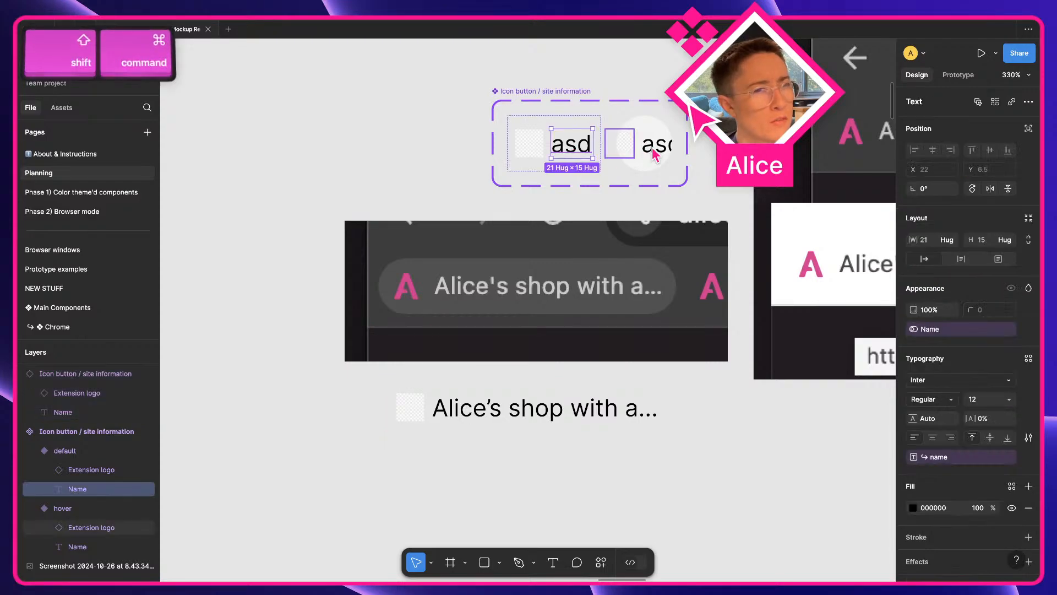
shift+super+click(658, 148)
key(shift+super+h)
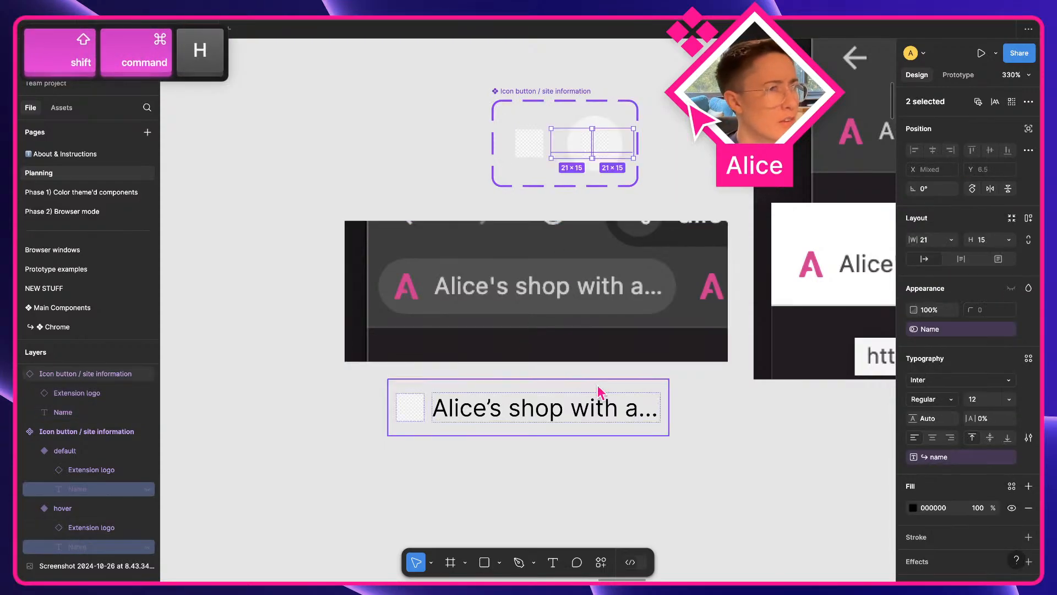
click(588, 428)
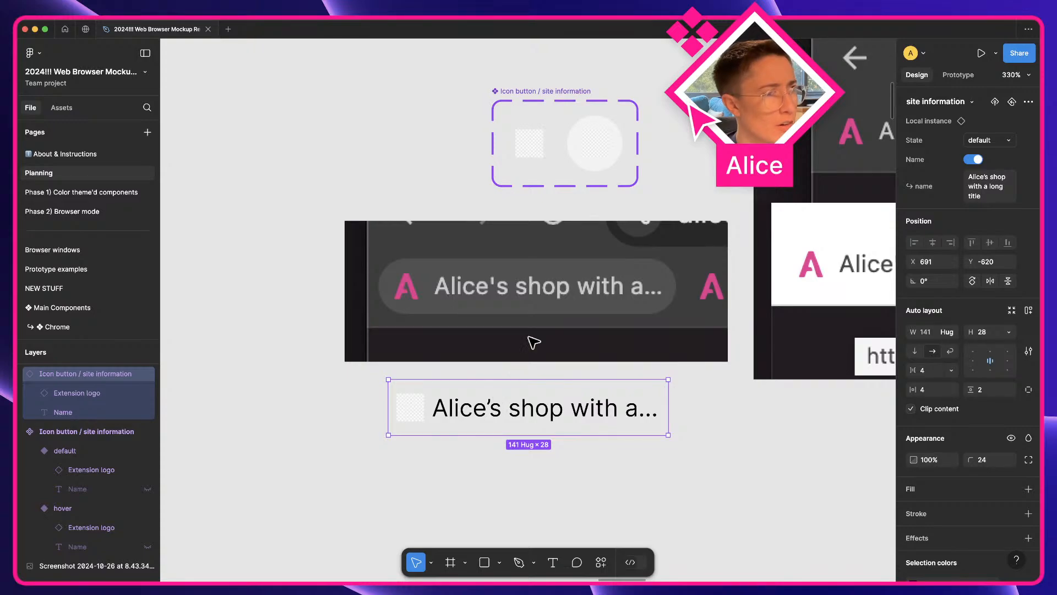
- Set the padding of both variants to 6 horizontal and 0 vertical
click(549, 149)
key(q)
shift+click(595, 143)
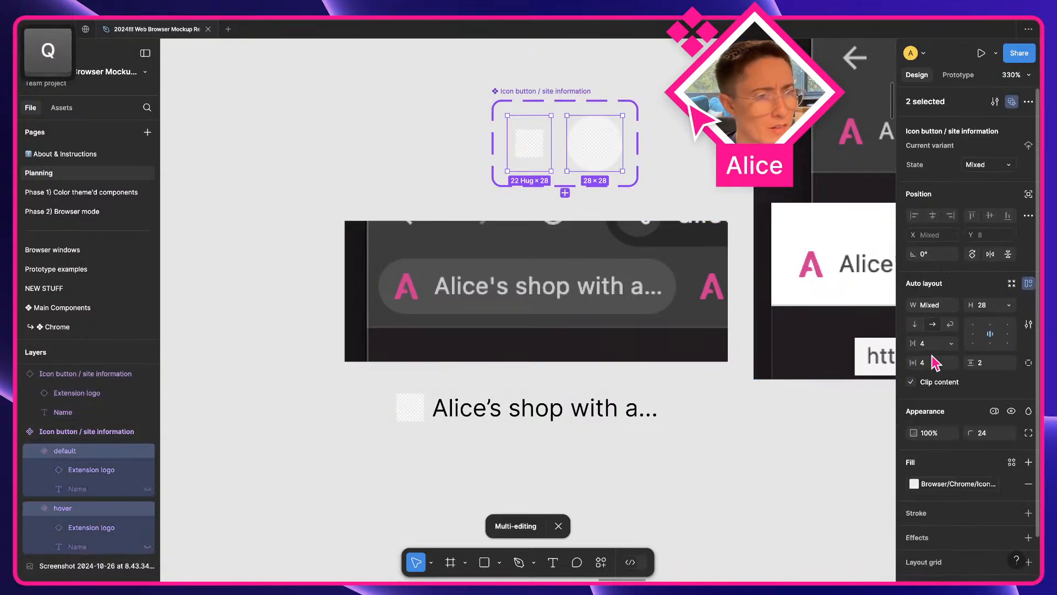
key(Up)
key(Up)
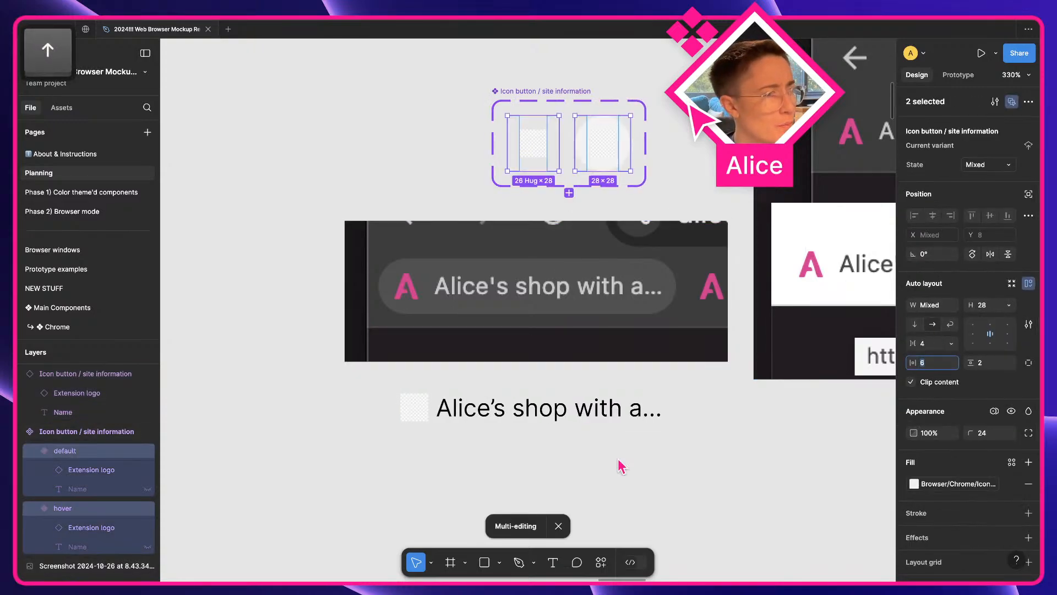
click(494, 458)
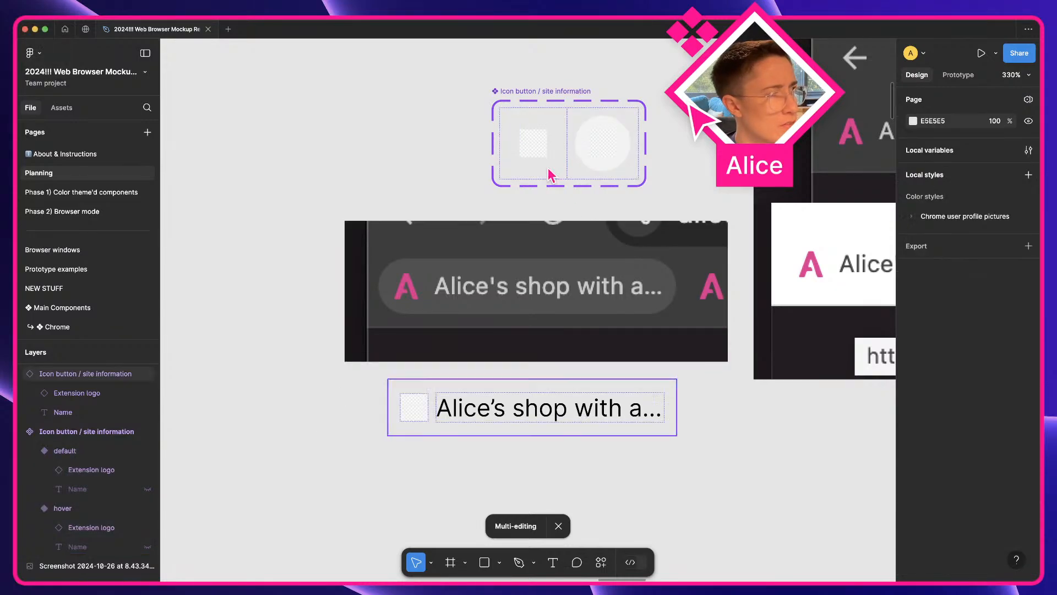
click(612, 140)
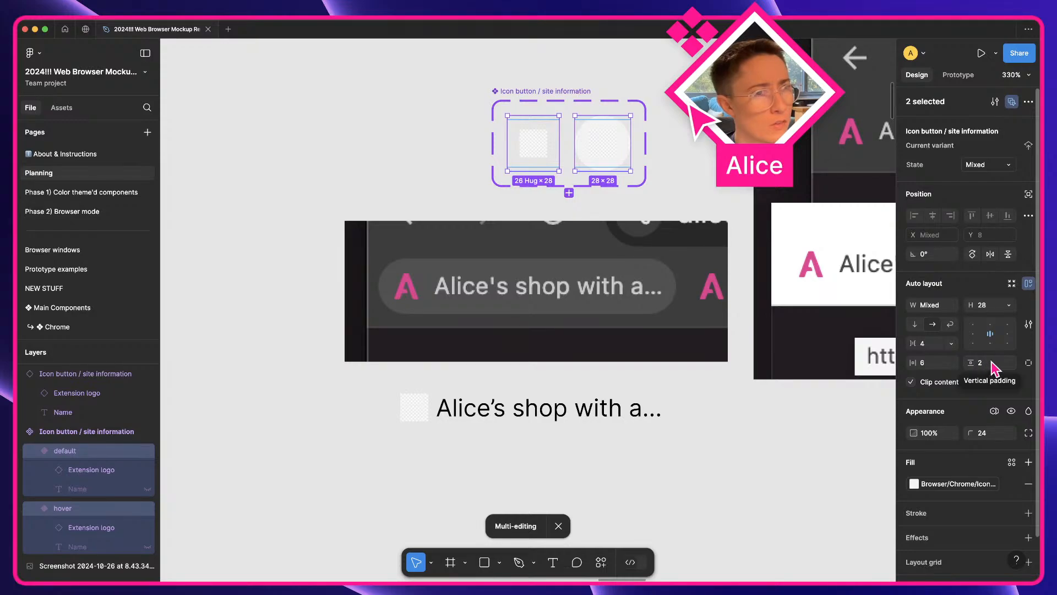
text(0)
key(Tab)
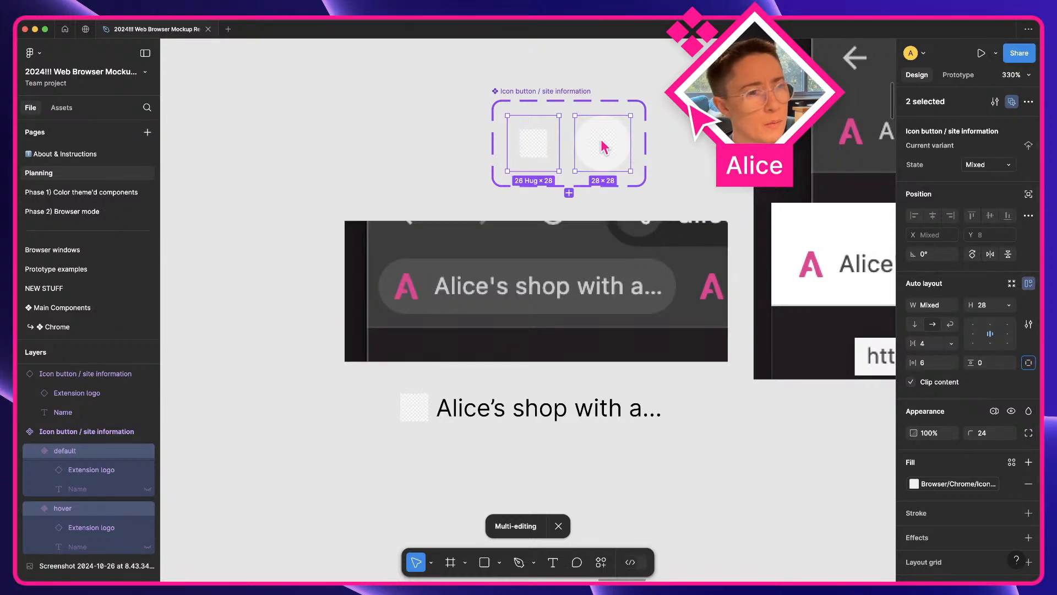
- Switch the long-title instance to the hover state and widen it to about 202
click(471, 408)
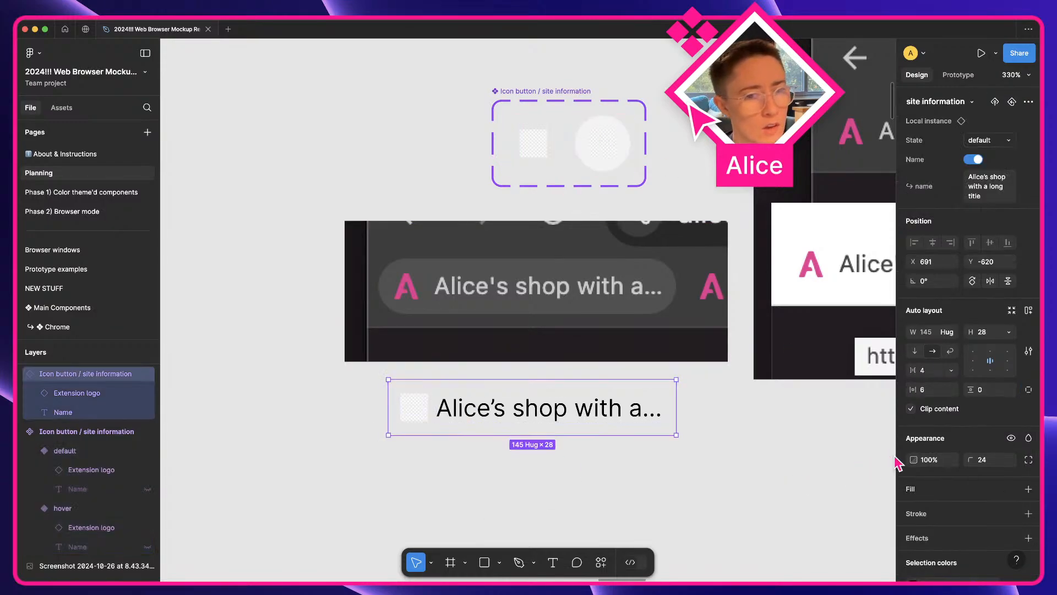
click(986, 140)
click(974, 159)
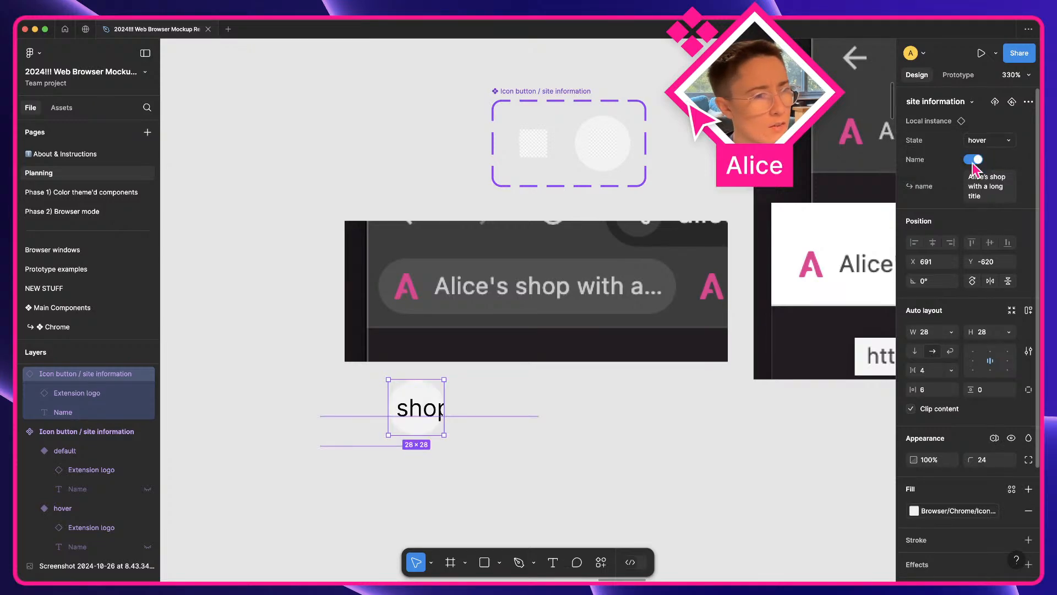
drag(442, 407, 790, 406)
key(super+z)
- Align the auto layout content of both variants to the left, vertically centred, and select the hover instance below
click(613, 152)
key(q)
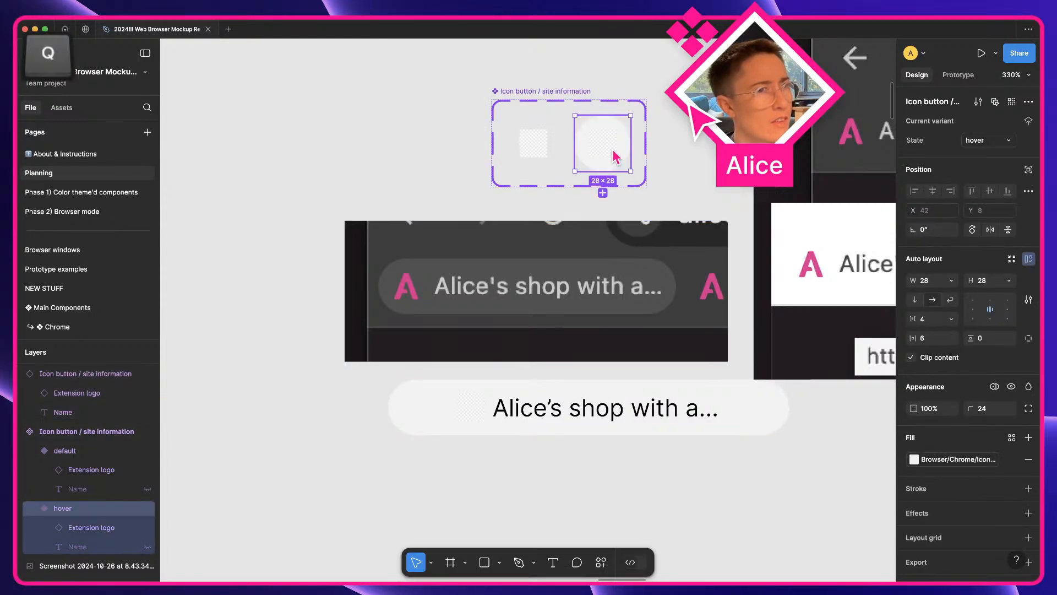
click(973, 334)
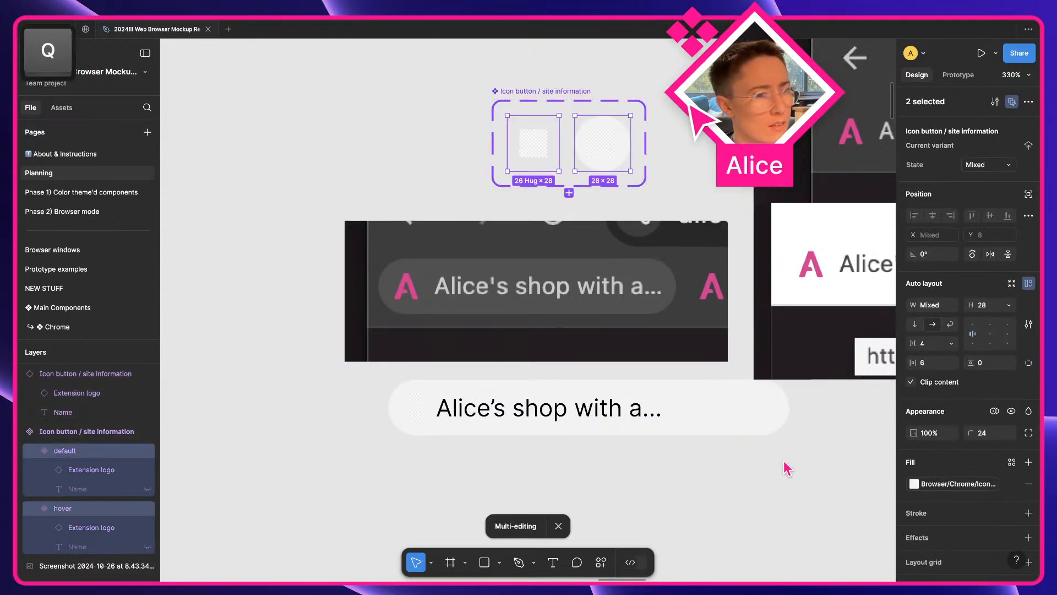
click(784, 484)
click(737, 433)
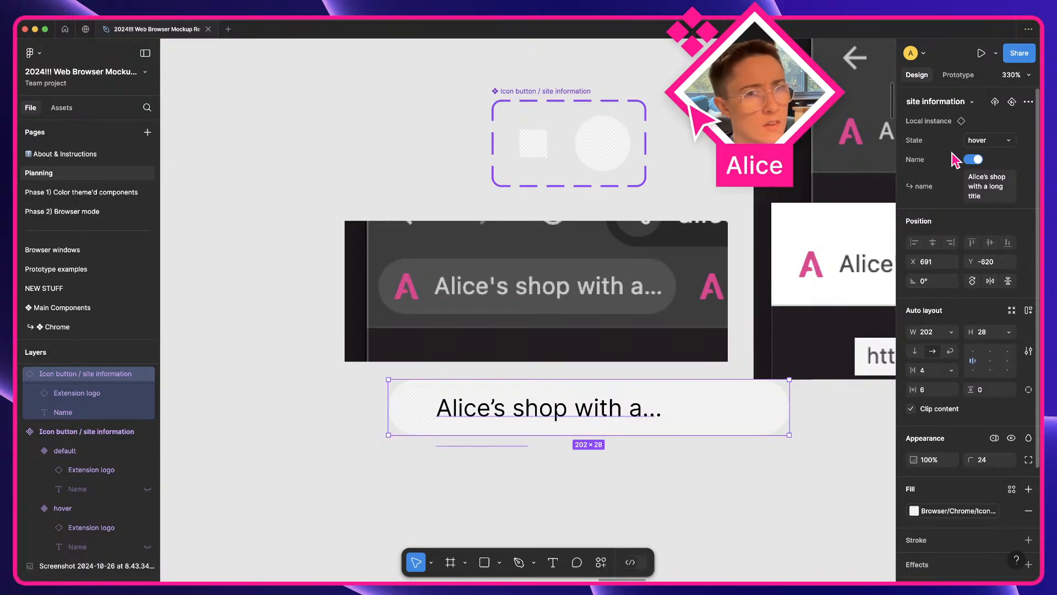
- Switch the long-title instance to the default state and back to hover to compare how its width behaves
click(990, 139)
click(991, 133)
click(990, 140)
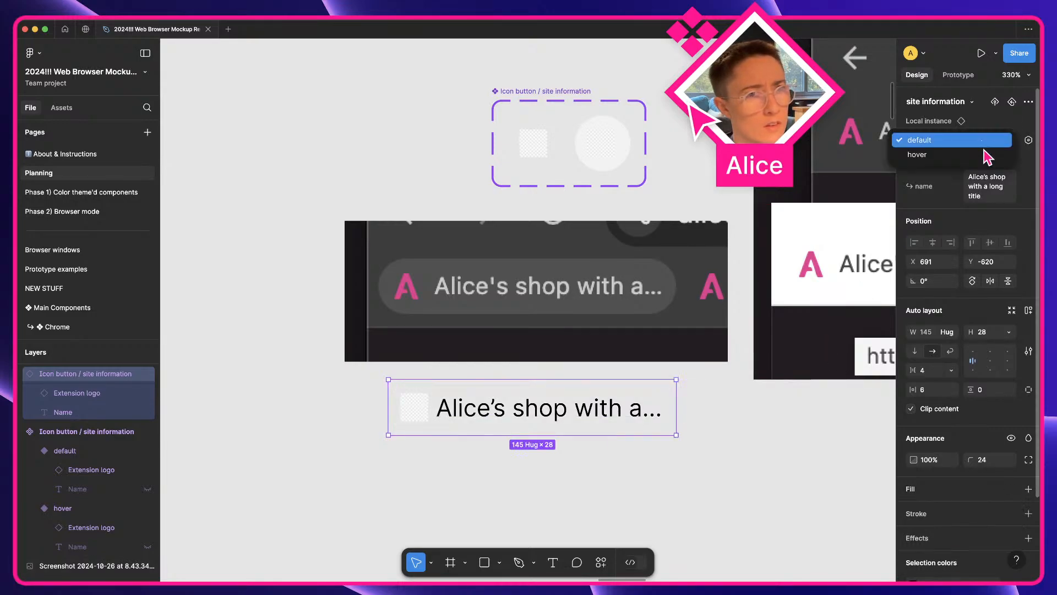
click(989, 158)
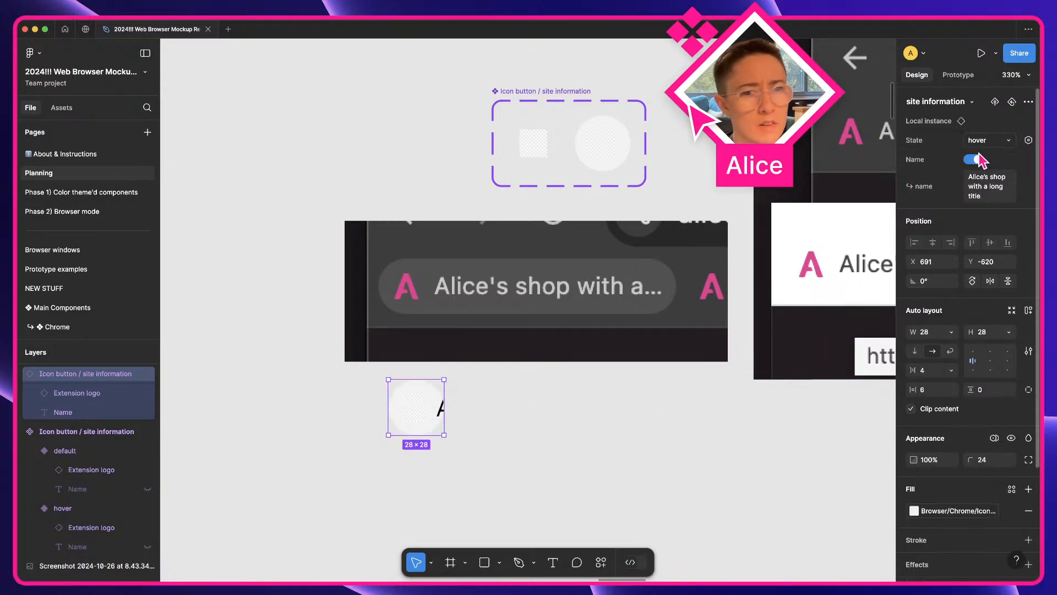
- Set the hover variant's width to hug its contents, matching the default variant, and select the long-title instance
click(605, 144)
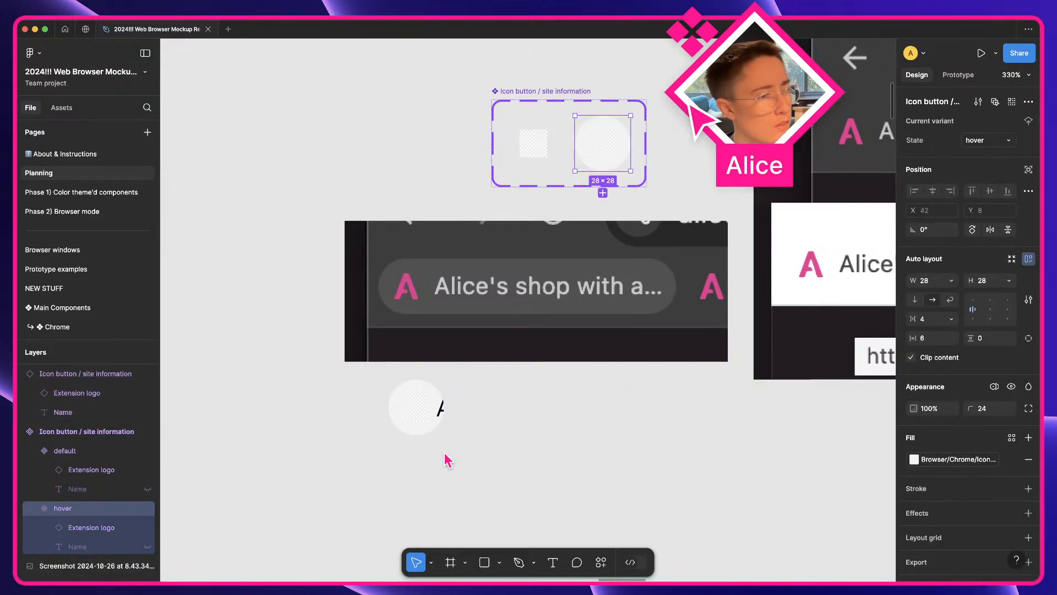
click(952, 281)
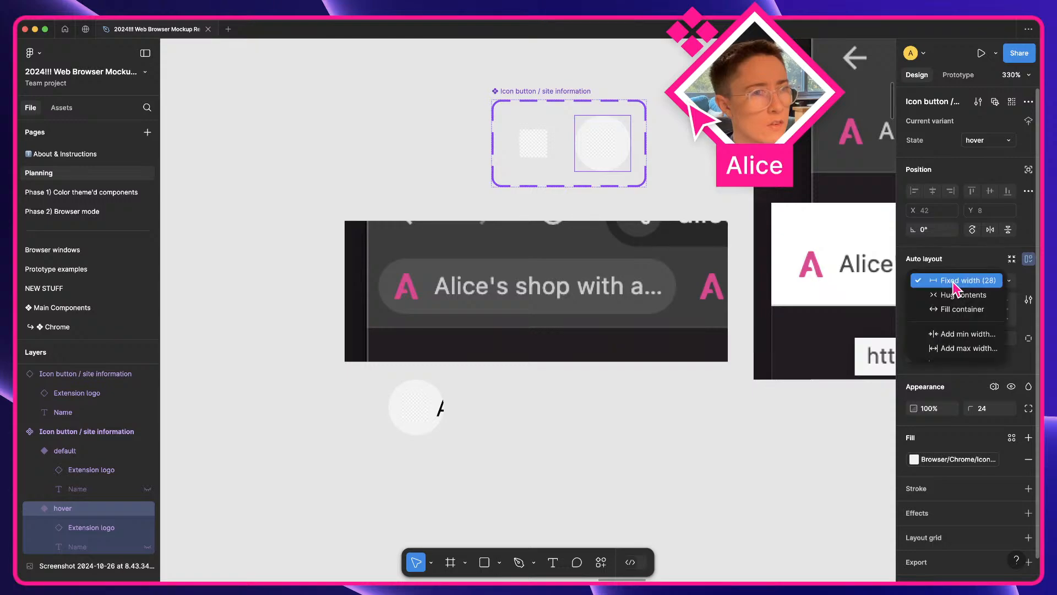
click(540, 146)
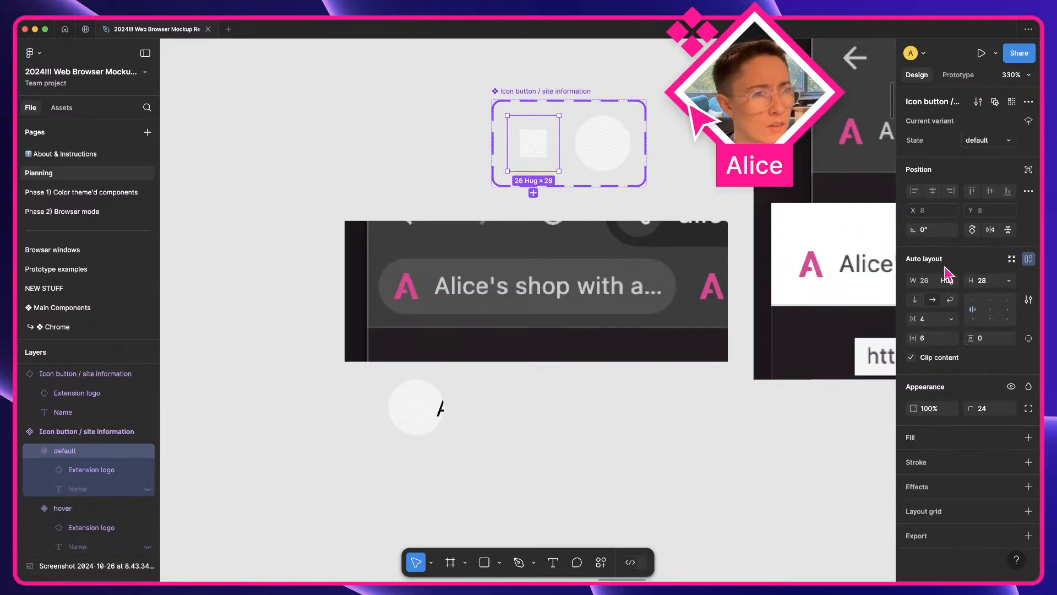
click(598, 157)
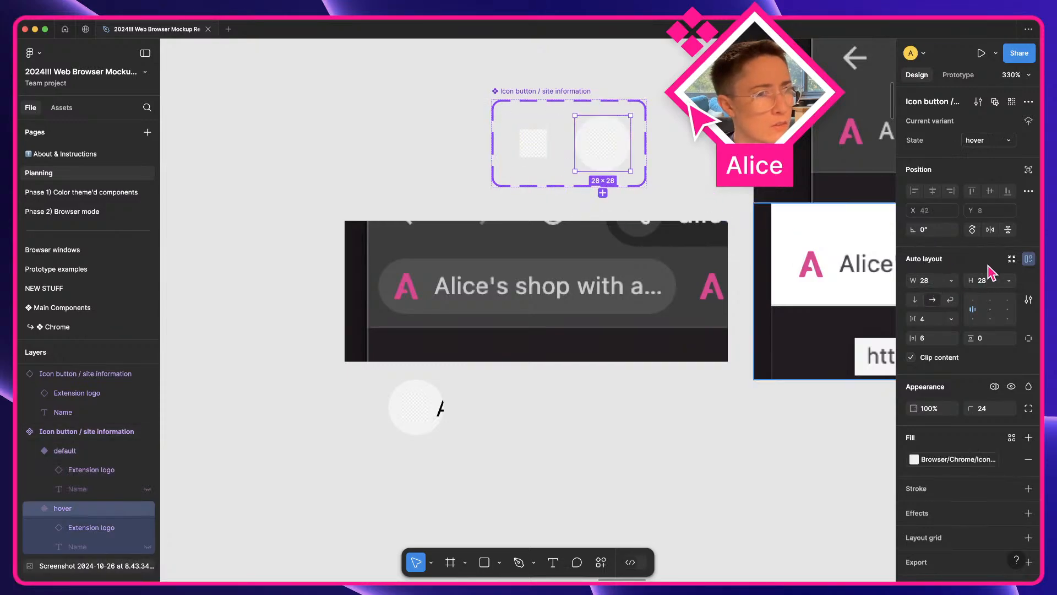
click(952, 281)
click(961, 295)
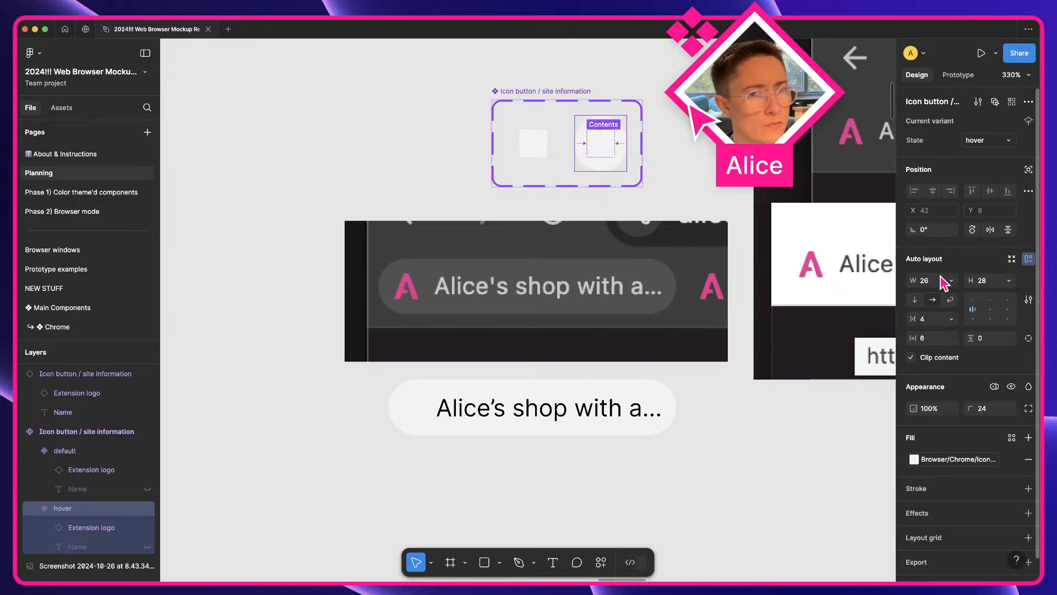
click(605, 412)
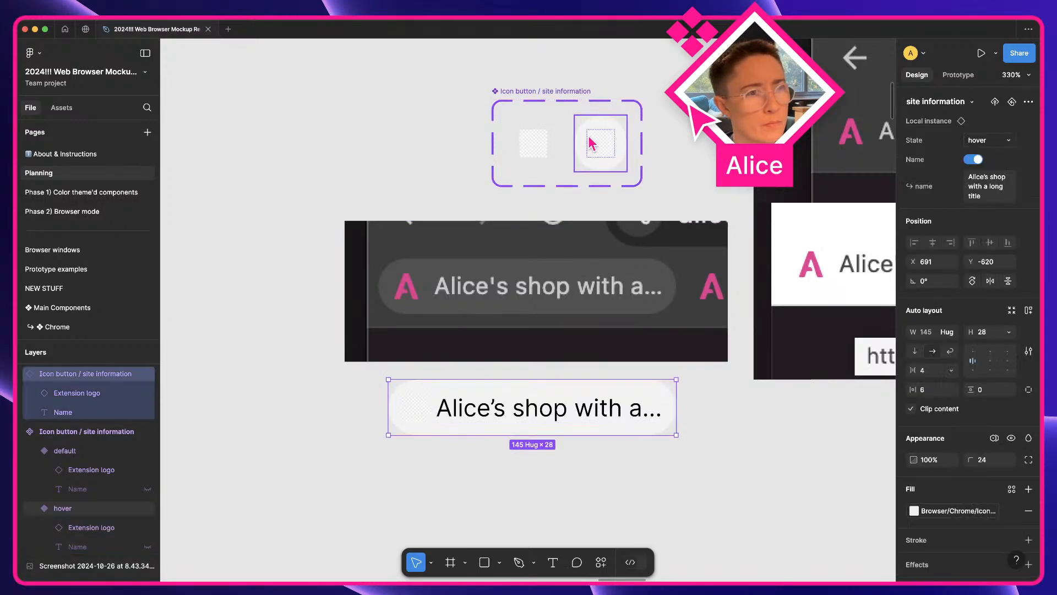
- Set the horizontal padding of both the default and hover variants to 8
click(525, 146)
key(q)
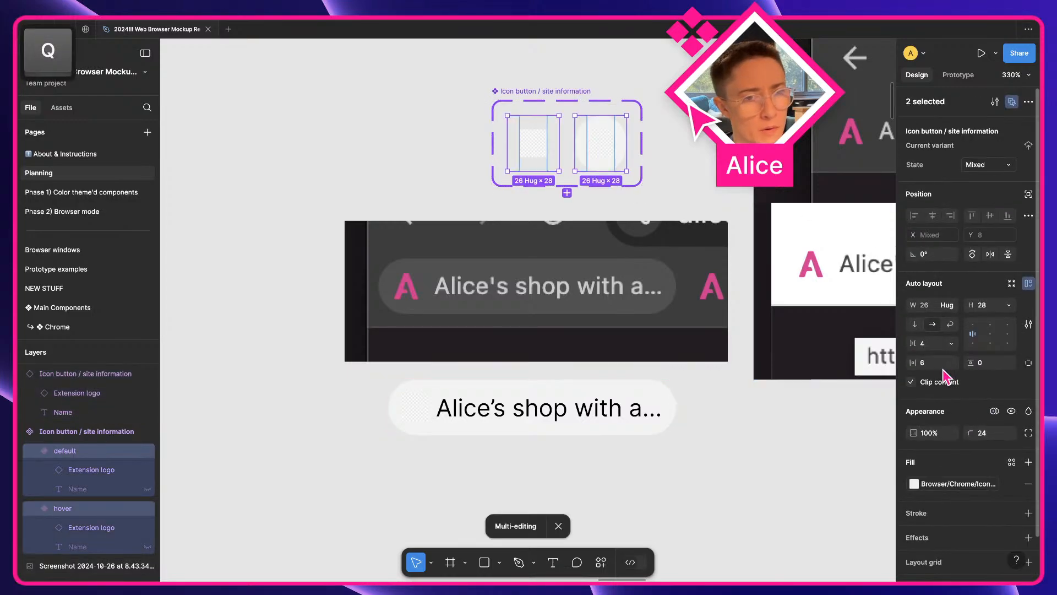
key(Return)
click(636, 453)
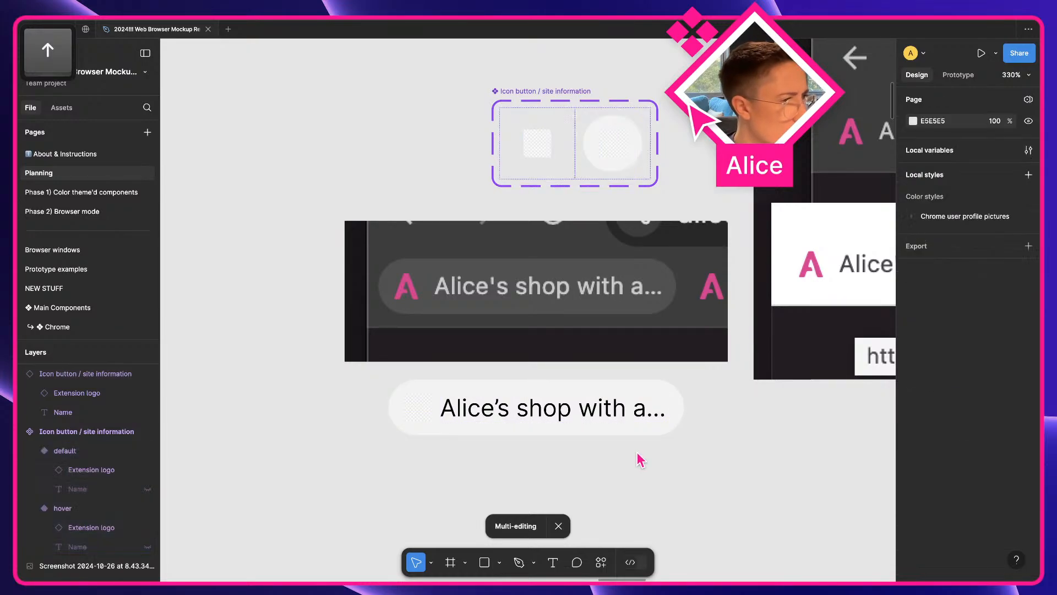
- Move the long-title instance up over the reference screenshot, directly beneath its bookmark button, for comparison
click(611, 430)
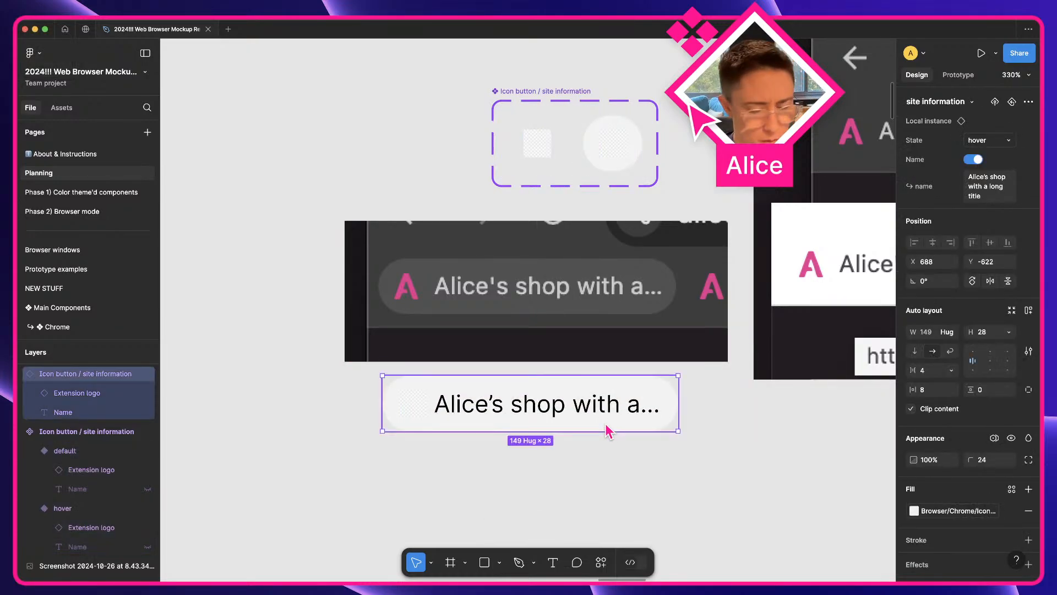
drag(608, 431, 610, 370)
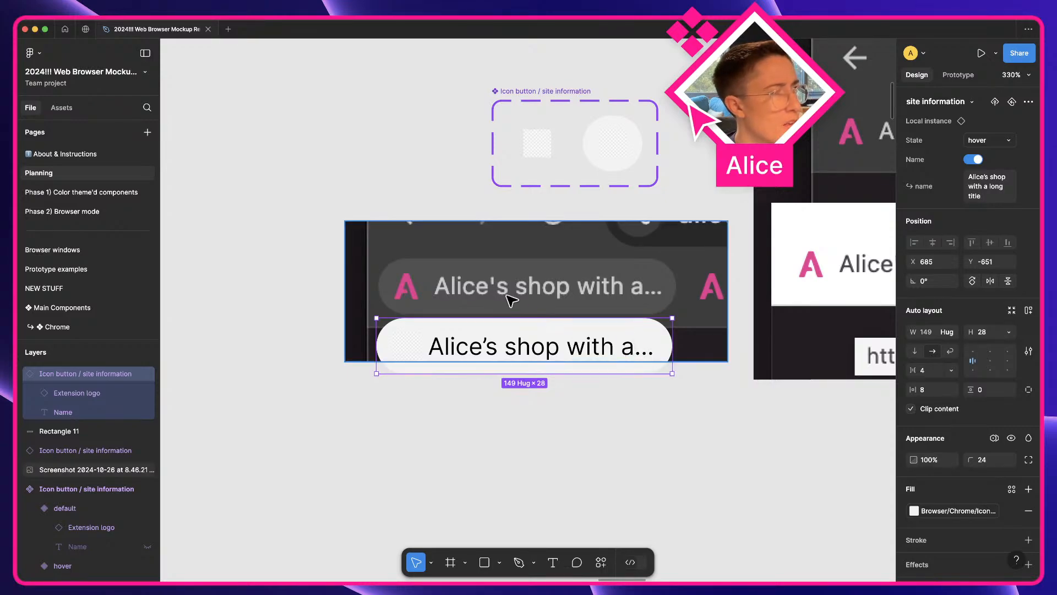
key(super)
- Set the font weight of the Name text to Medium in both the default and hover variants
click(73, 412)
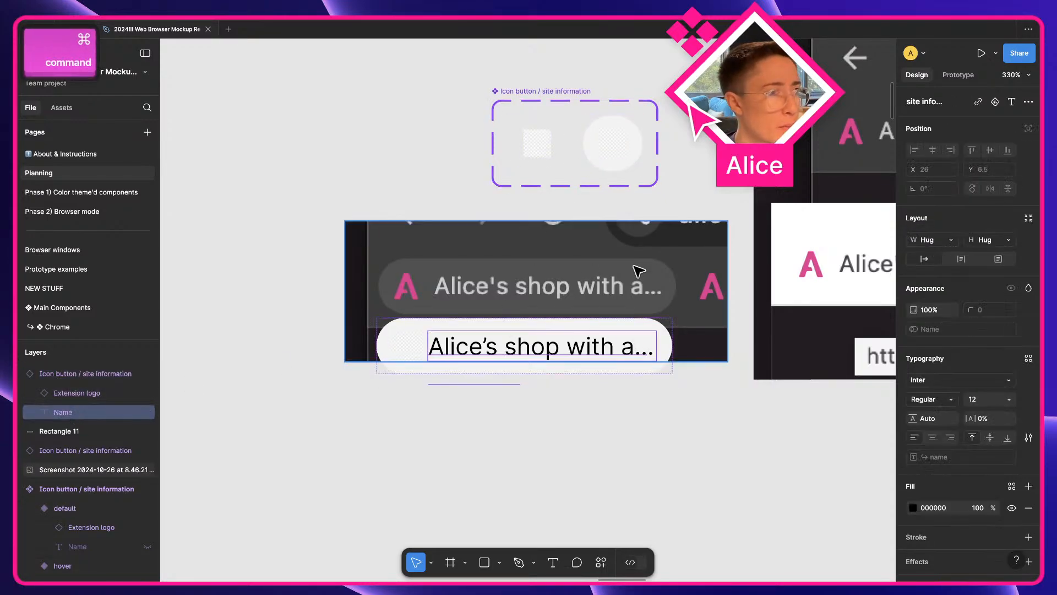
click(536, 144)
click(115, 544)
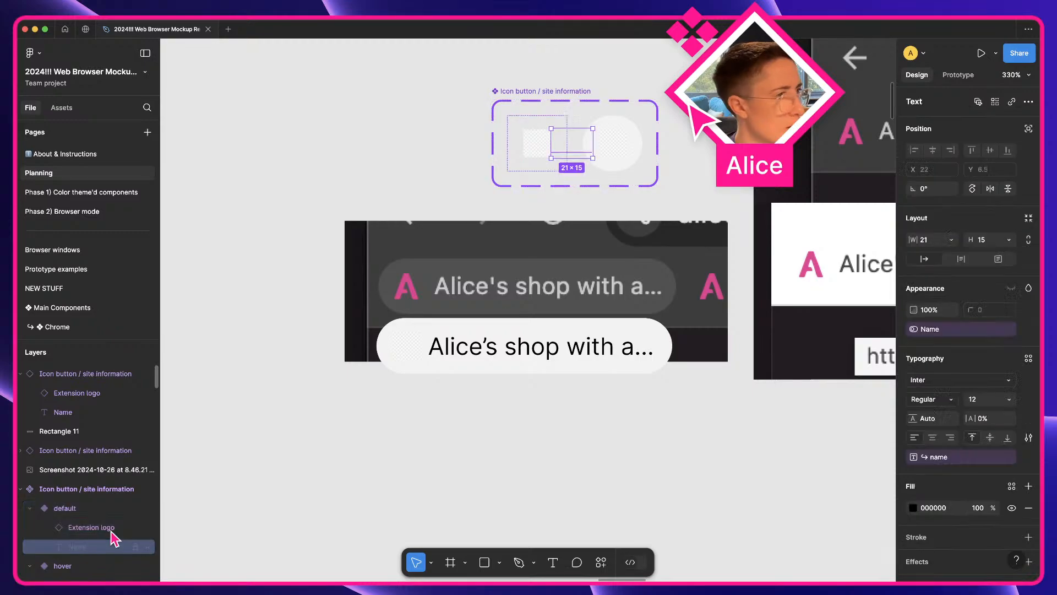
key(q)
click(953, 402)
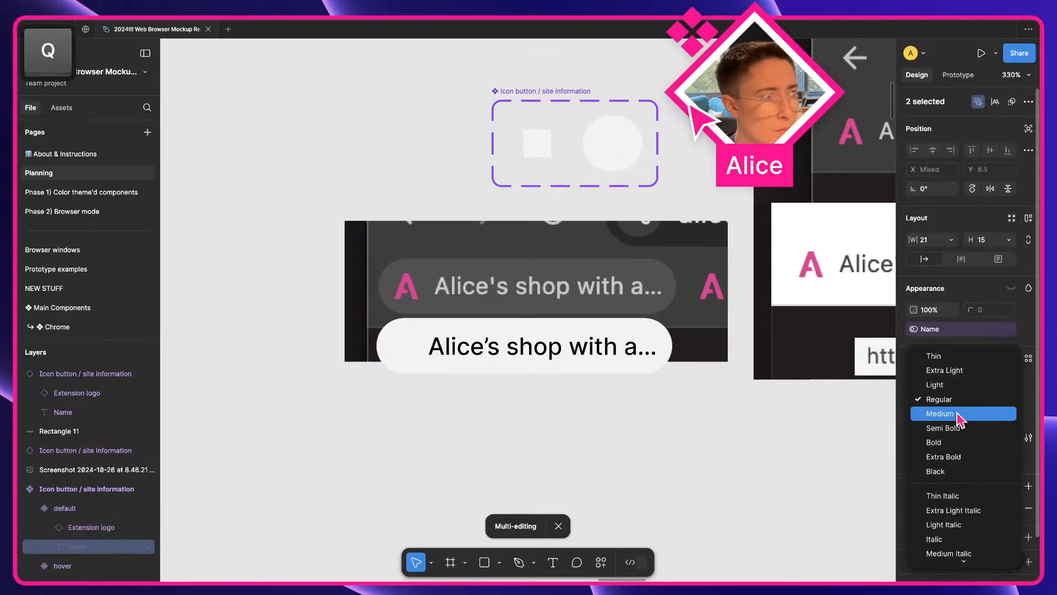
click(948, 413)
click(752, 435)
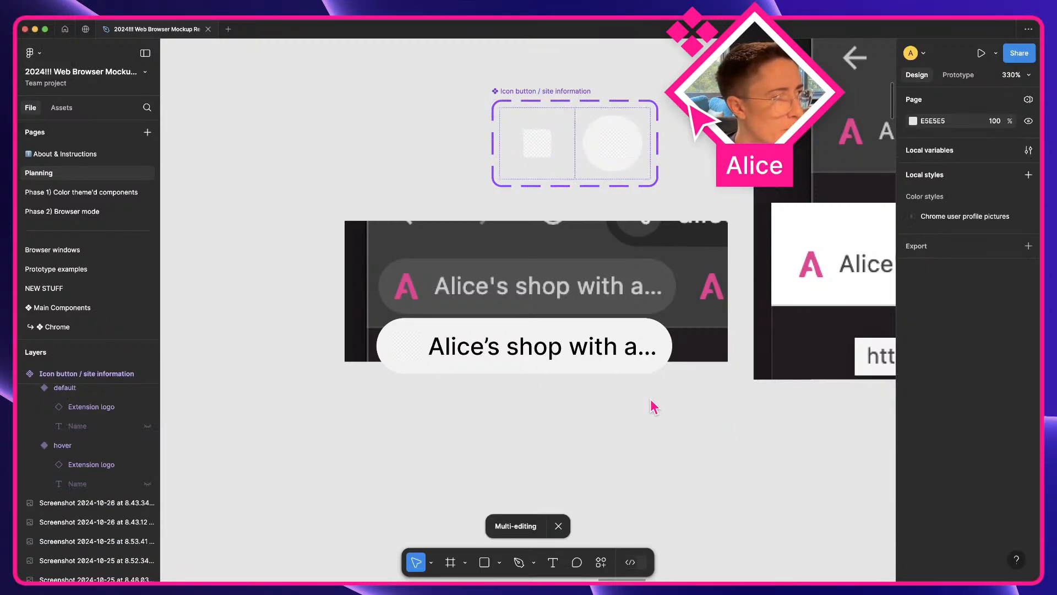
- Set the horizontal gap between logo and name to 7 in both variants
click(611, 361)
click(547, 173)
key(q)
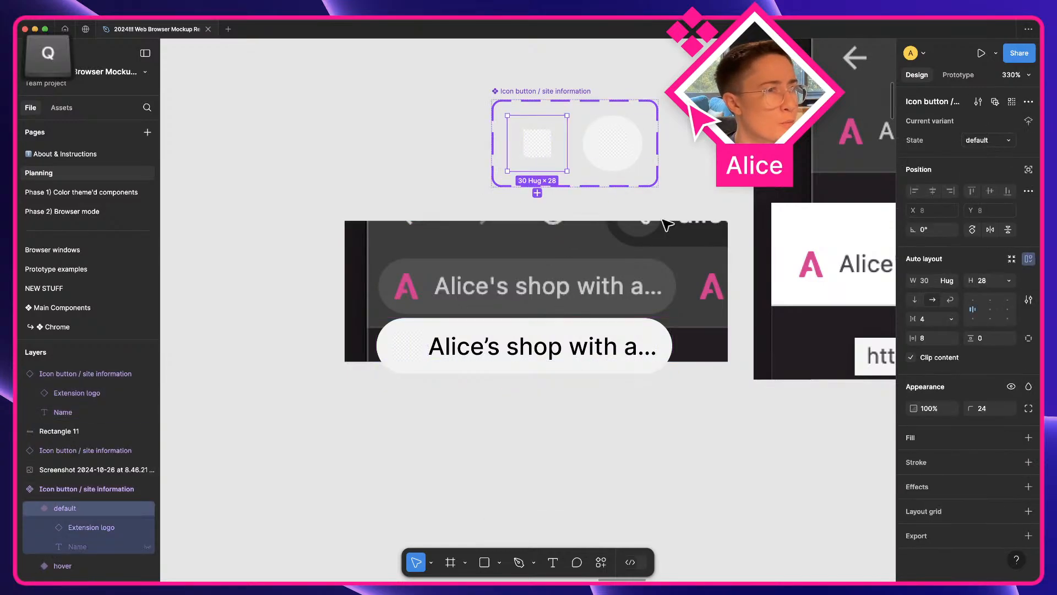
key(Up)
key(Up)
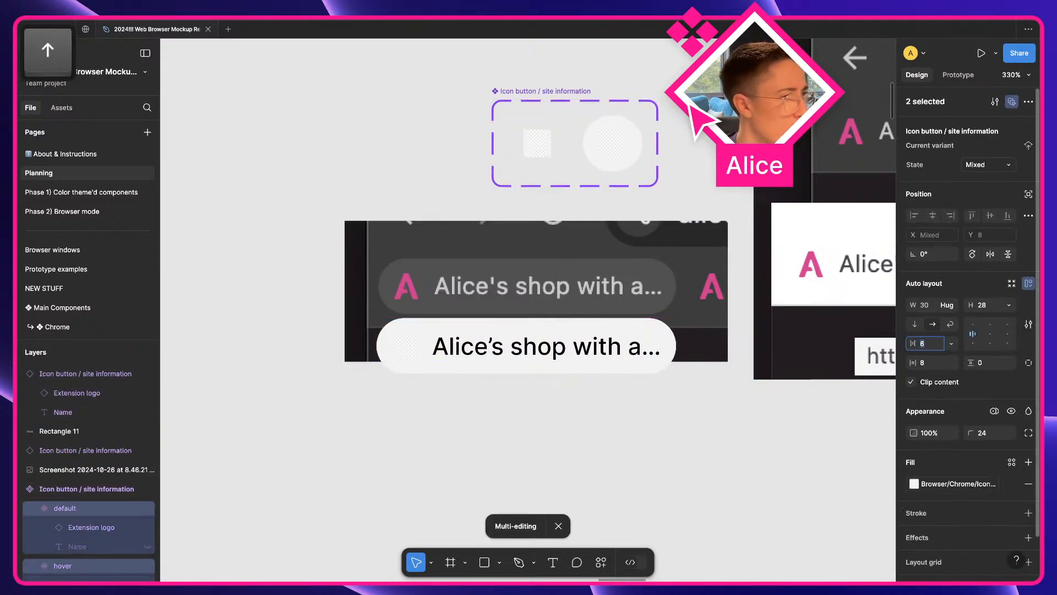
key(Up)
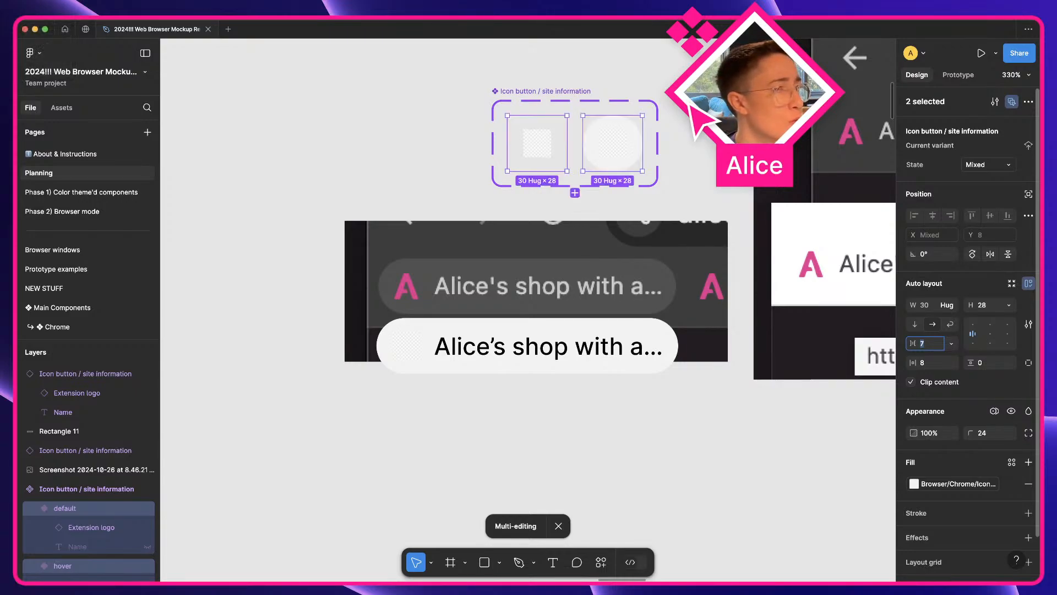
- Delete the hover-state site information button instance with the long title that overlaps the bookmarks bar screenshot
click(709, 436)
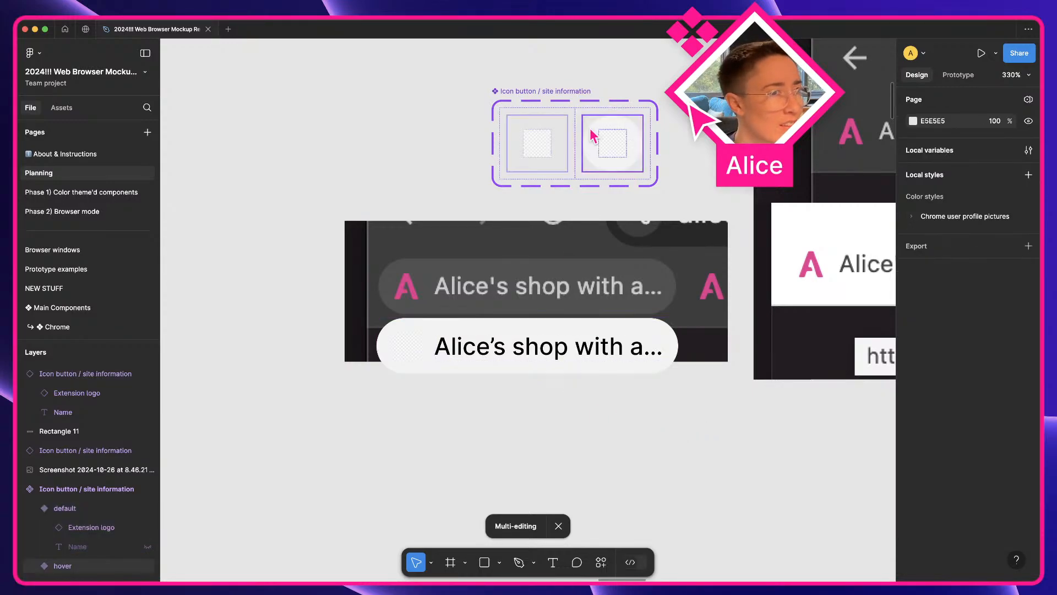
click(518, 348)
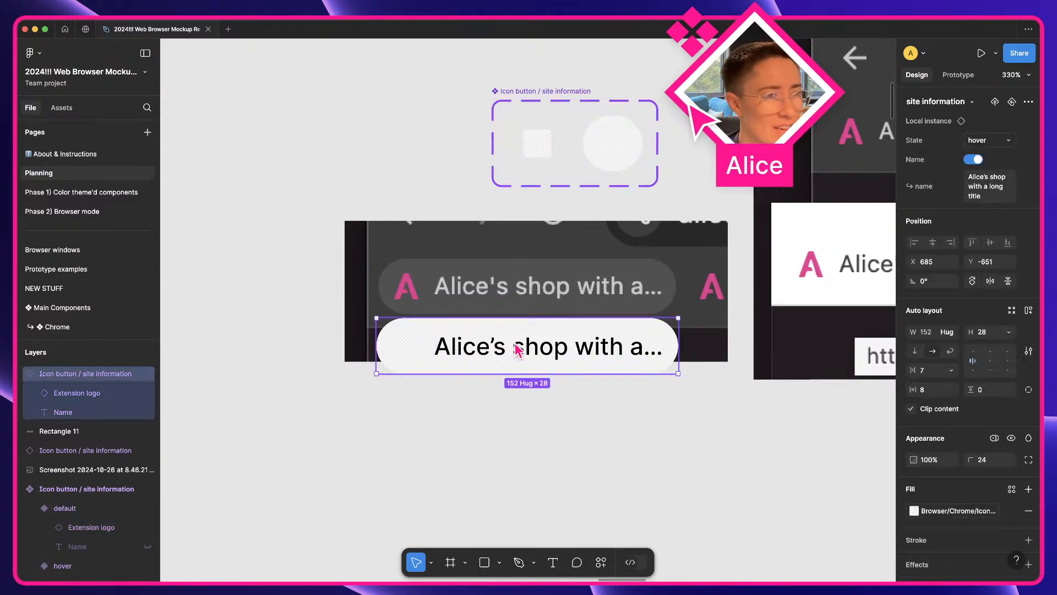
key(Delete)
- Rename the site information component set on the Planning page as "Icon button / Bookmark"
key(space)
scroll(490, 228, up, 2)
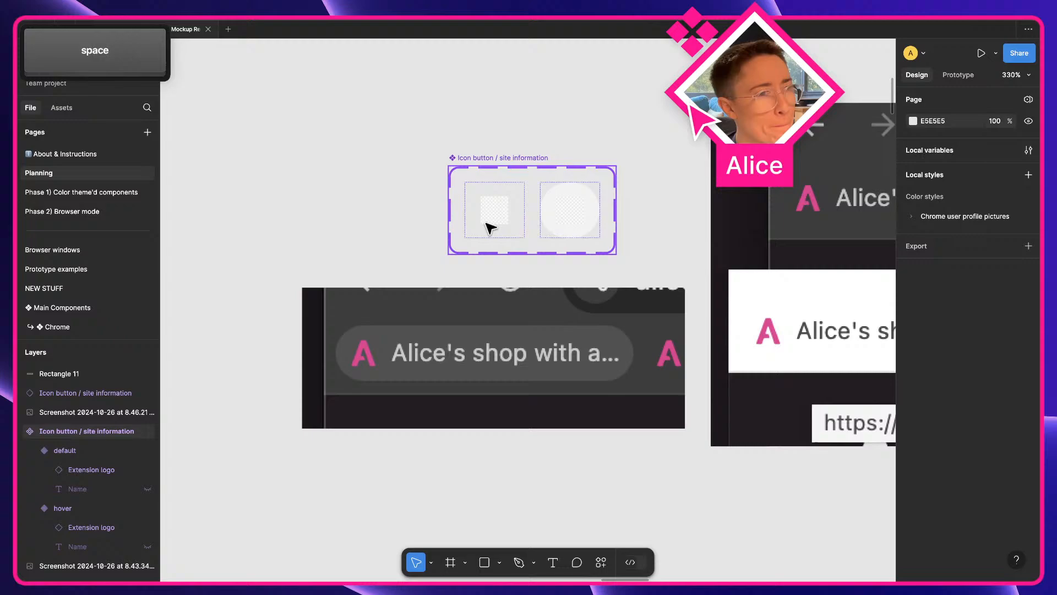
click(497, 172)
double_click(508, 158)
key(Right)
key(shift+alt+Left)
key(shift+alt+Left)
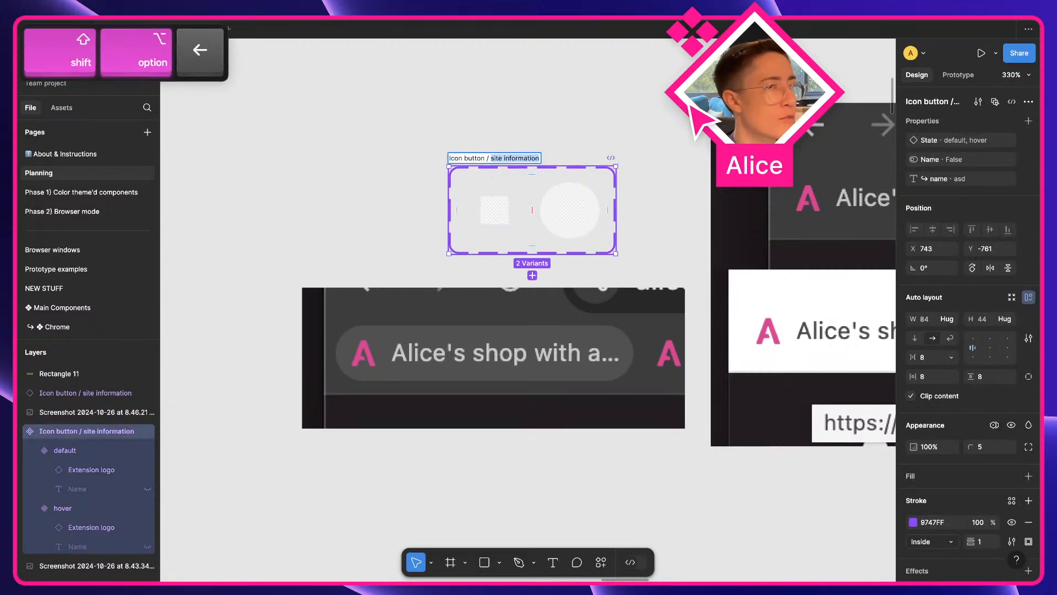
text(Bookmark)
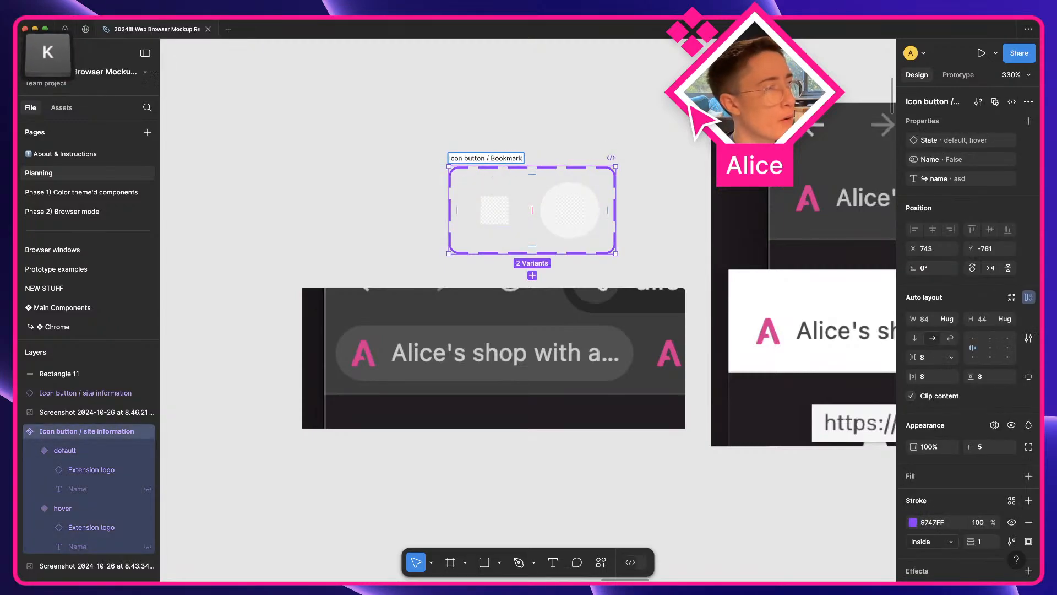
key(Return)
- Move the Icon button / Bookmark component set into a heightened Icon buttons section on the "Phase 1) Color theme'd components" page
key(super+x)
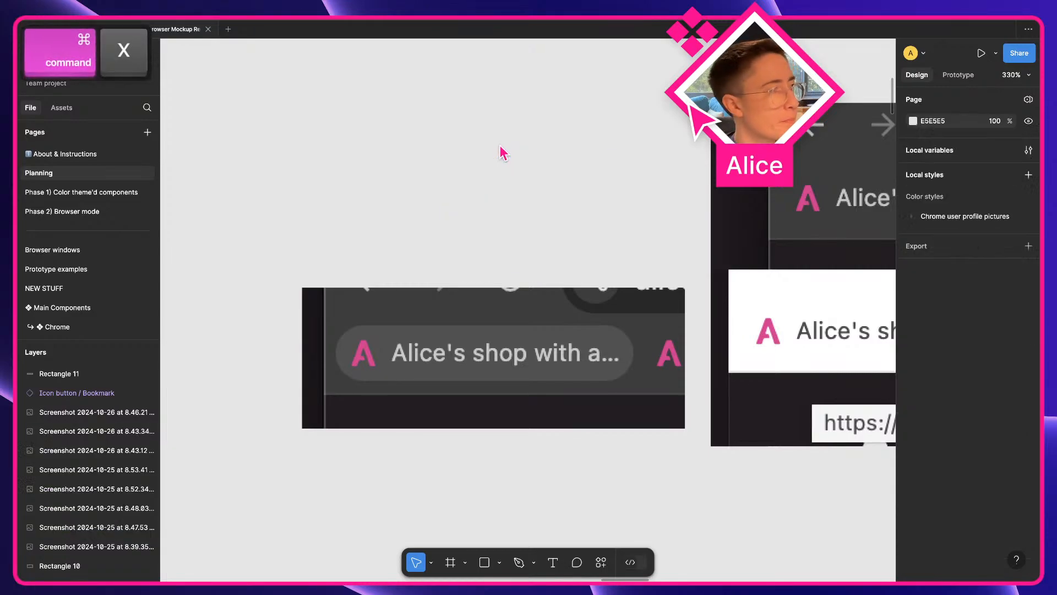
click(60, 192)
scroll(389, 330, down, 5)
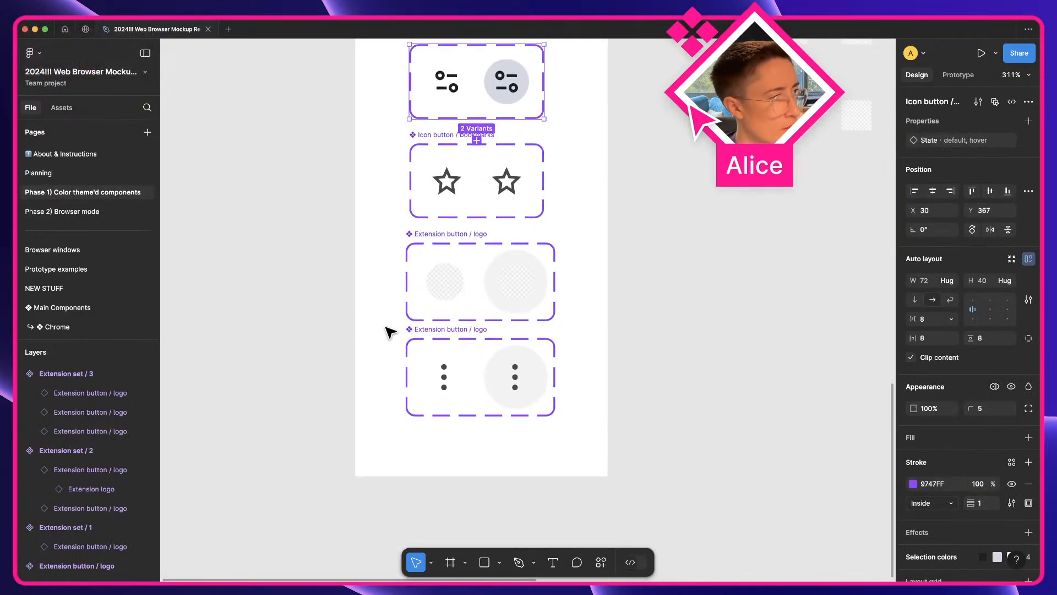
scroll(380, 346, up, 3)
scroll(379, 350, up, 12)
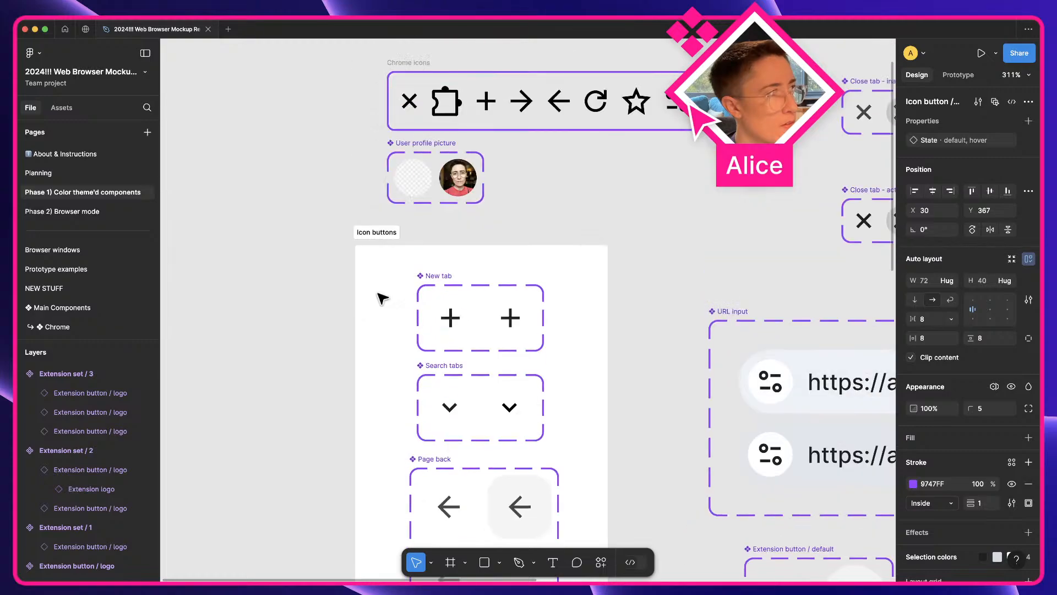
click(376, 246)
scroll(378, 242, down, 20)
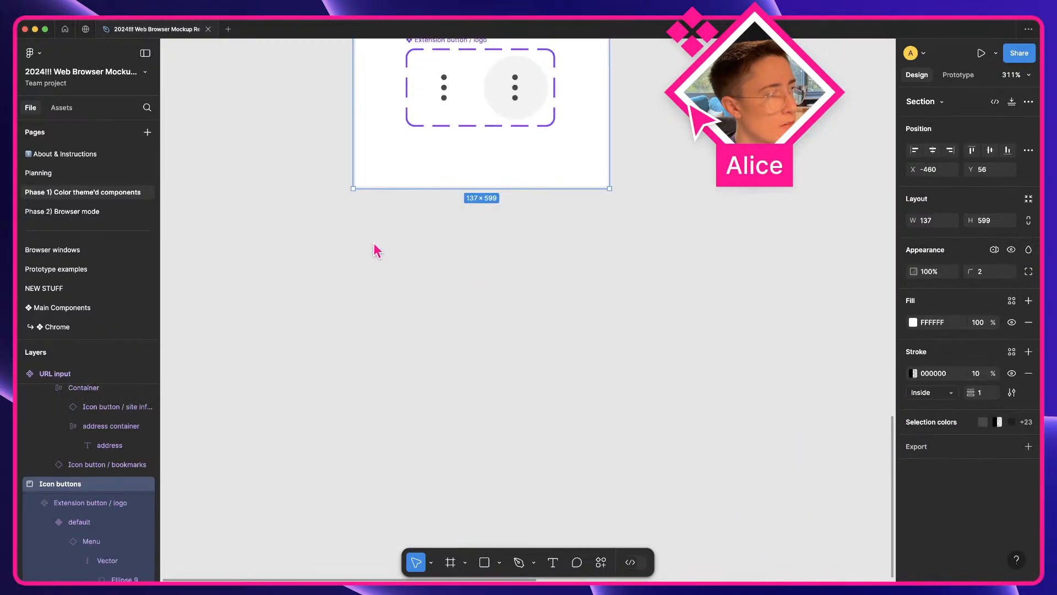
drag(453, 196, 449, 333)
key(super+v)
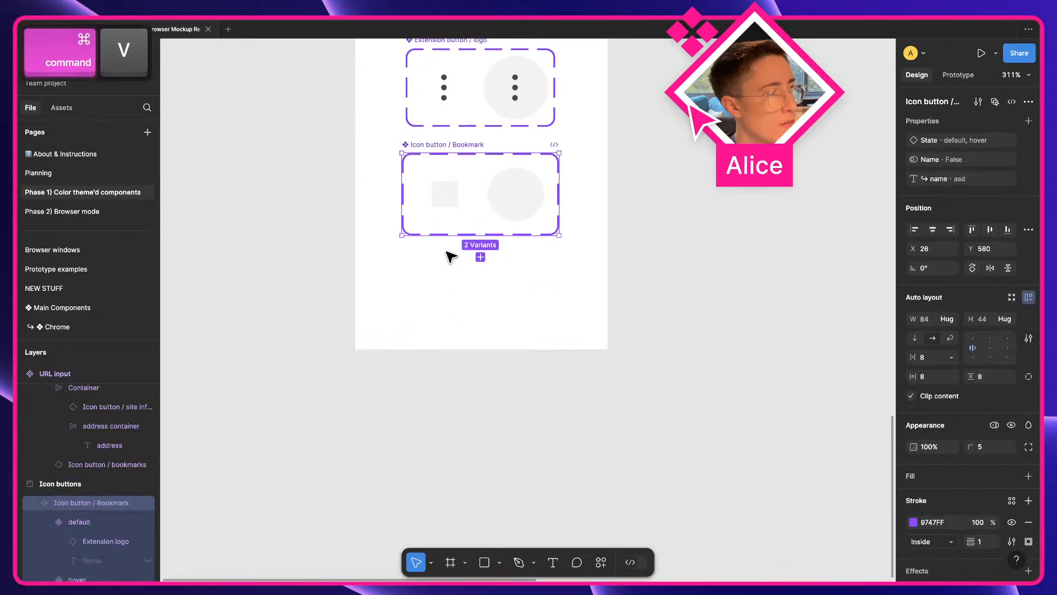
- Examine the existing icon button components and the bookmarks bar in the Chrome browser window
click(639, 168)
scroll(653, 182, up, 5)
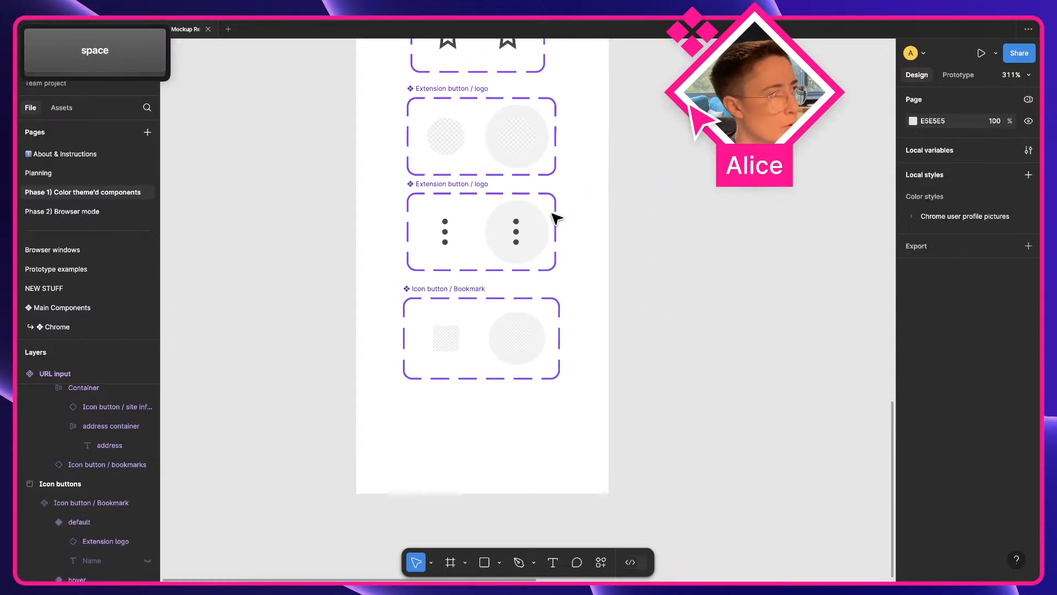
drag(556, 218, 602, 359)
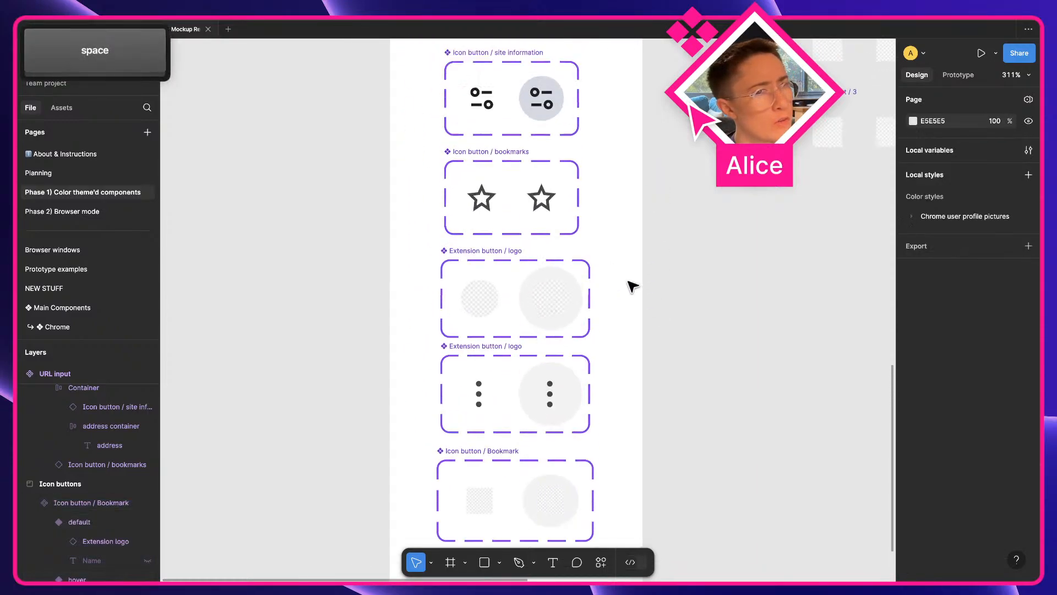
scroll(632, 286, up, 9)
scroll(632, 287, up, 10)
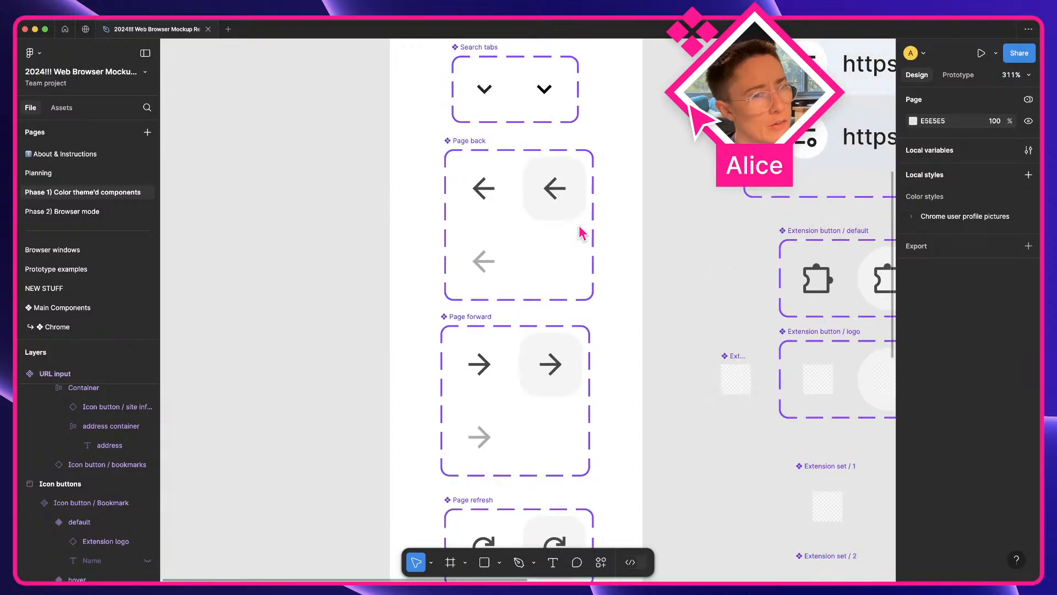
scroll(541, 153, down, 20)
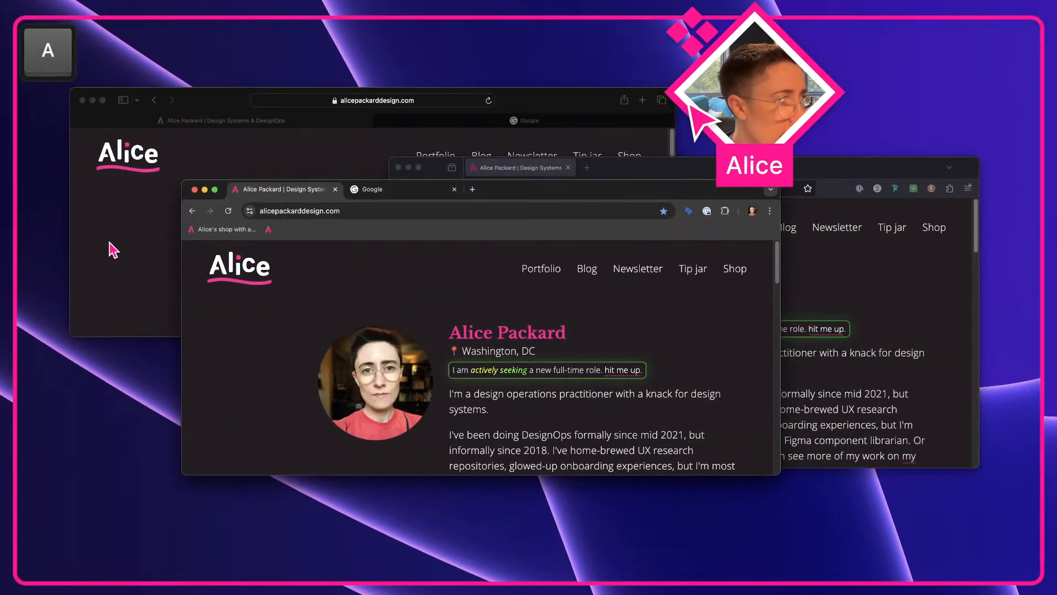
right_click(290, 230)
click(532, 236)
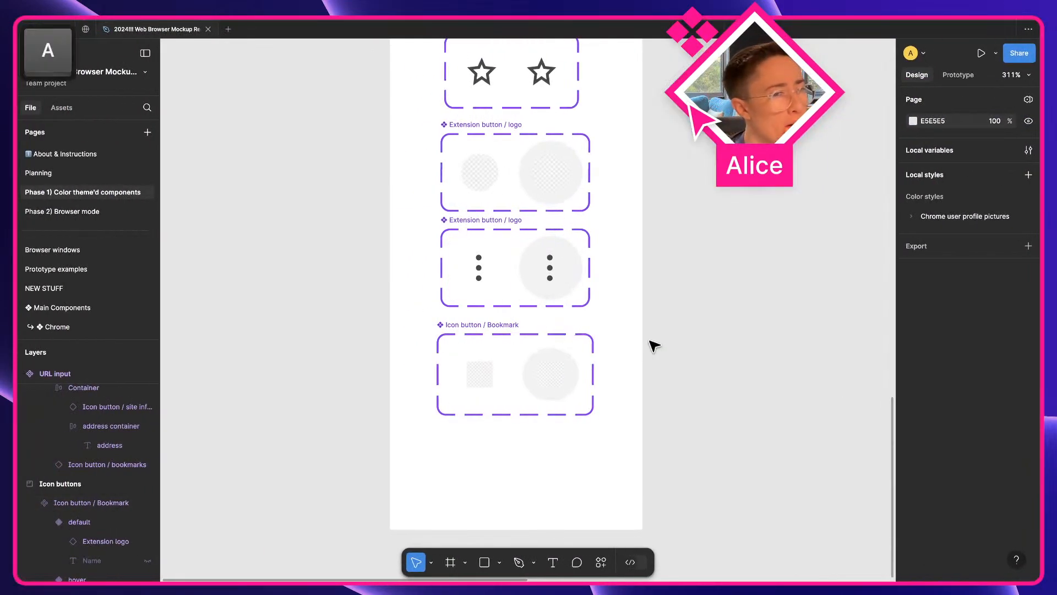
- Place bookmark button instances outside the section, wrap two side by side in an auto layout frame, and duplicate that frame below
scroll(416, 318, down, 5)
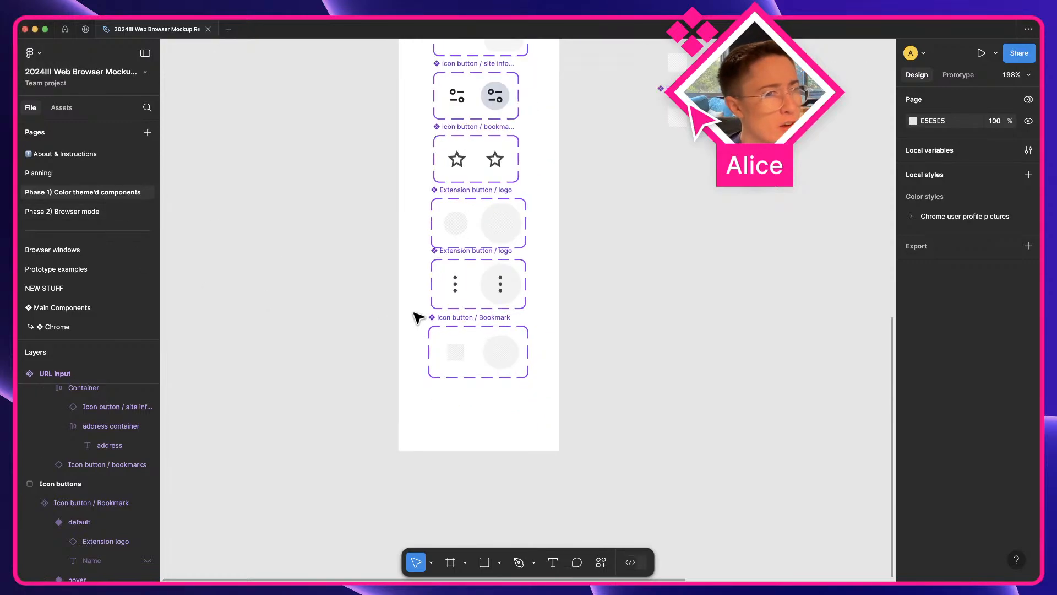
click(453, 349)
drag(478, 351, 632, 323)
shift+click(596, 319)
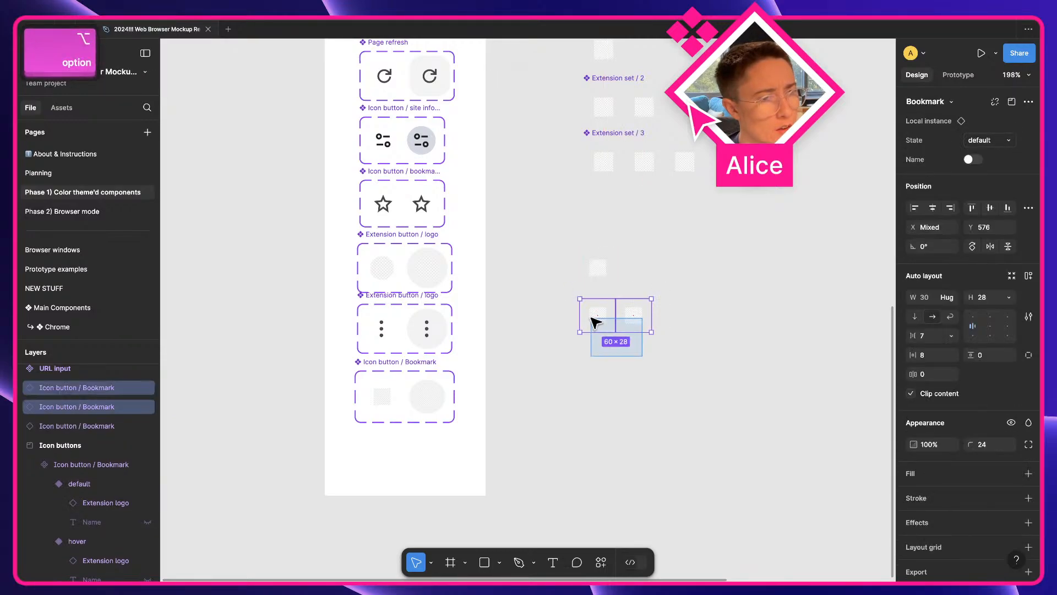
key(shift+a)
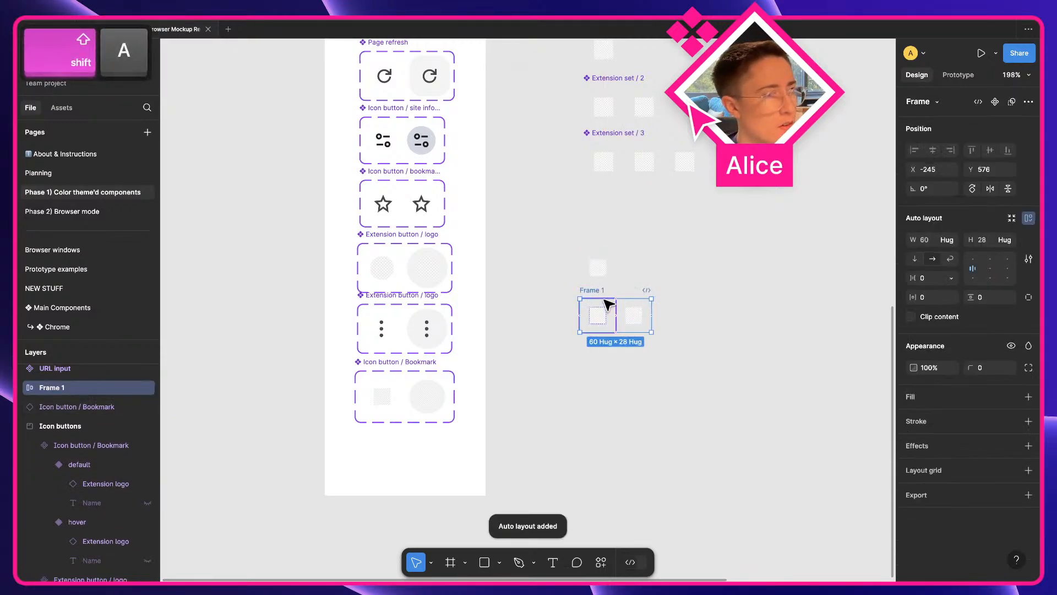
drag(602, 303, 608, 355)
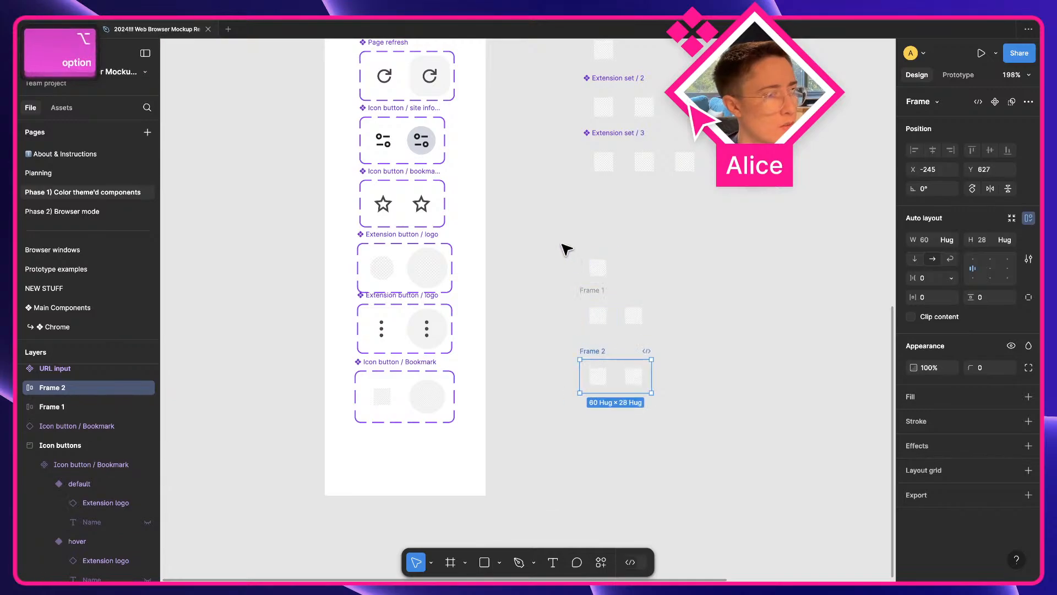
- Wrap the single bookmark button instance in an auto layout frame with gap and padding set to 0
click(594, 270)
key(shift+a)
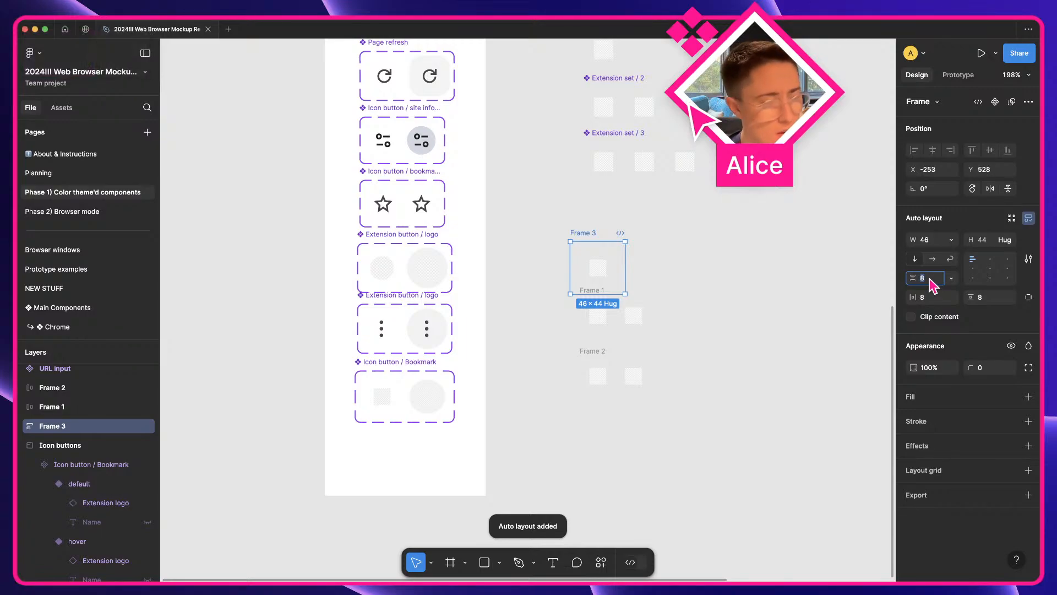
text(0)
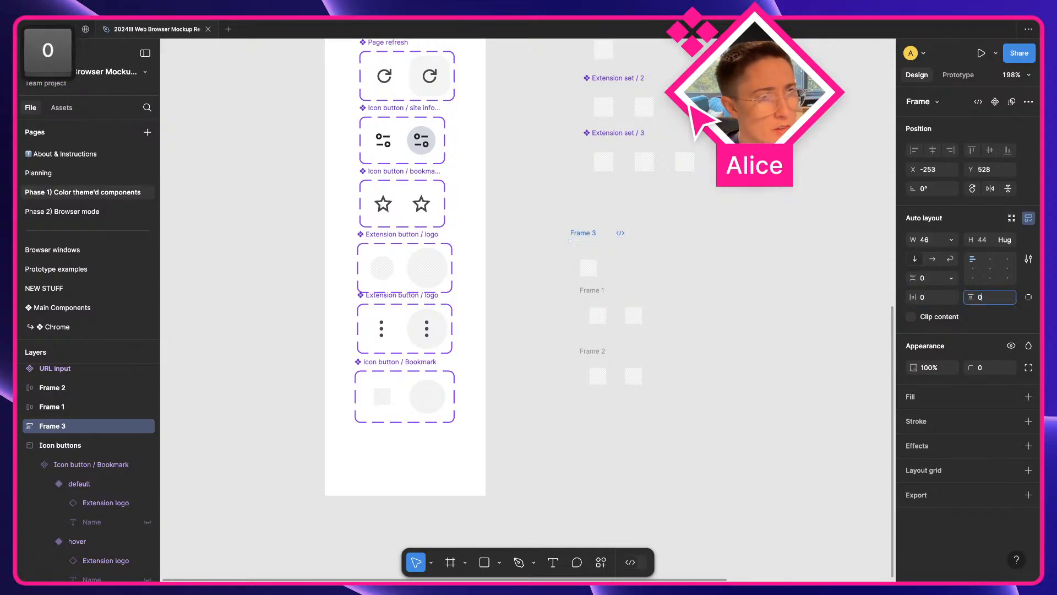
key(Tab)
click(677, 259)
- Convert the three bookmark frames into separate components with Create multiple components
drag(523, 229, 707, 424)
key(super+k)
text(create)
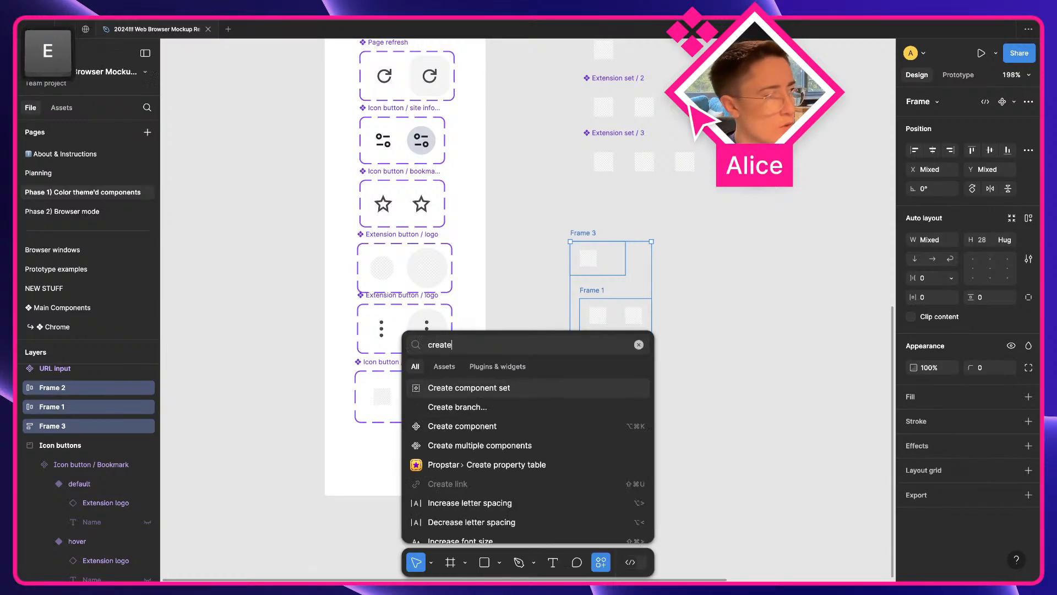
key(Down)
key(Down)
key(Down)
key(Return)
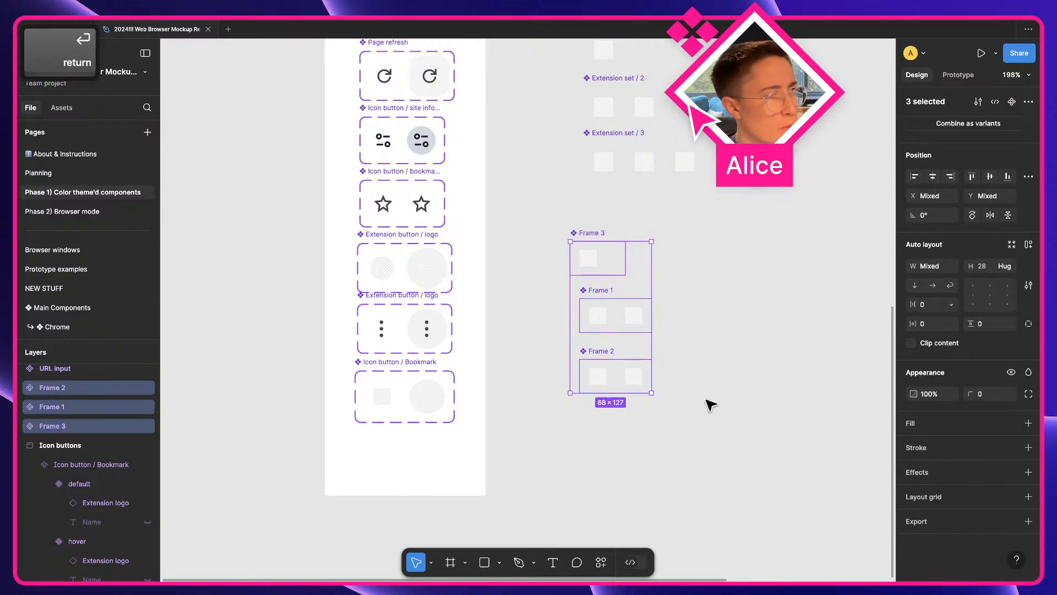
- Batch-rename the three new components as "Bookmark set / n"
key(super+r)
text(Boo)
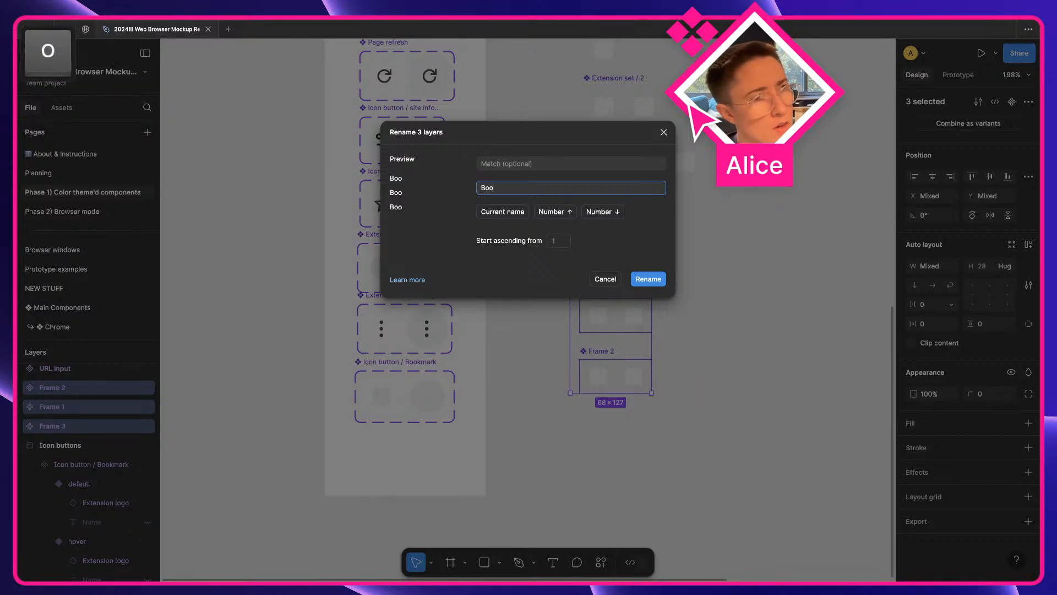
text(kmark set /)
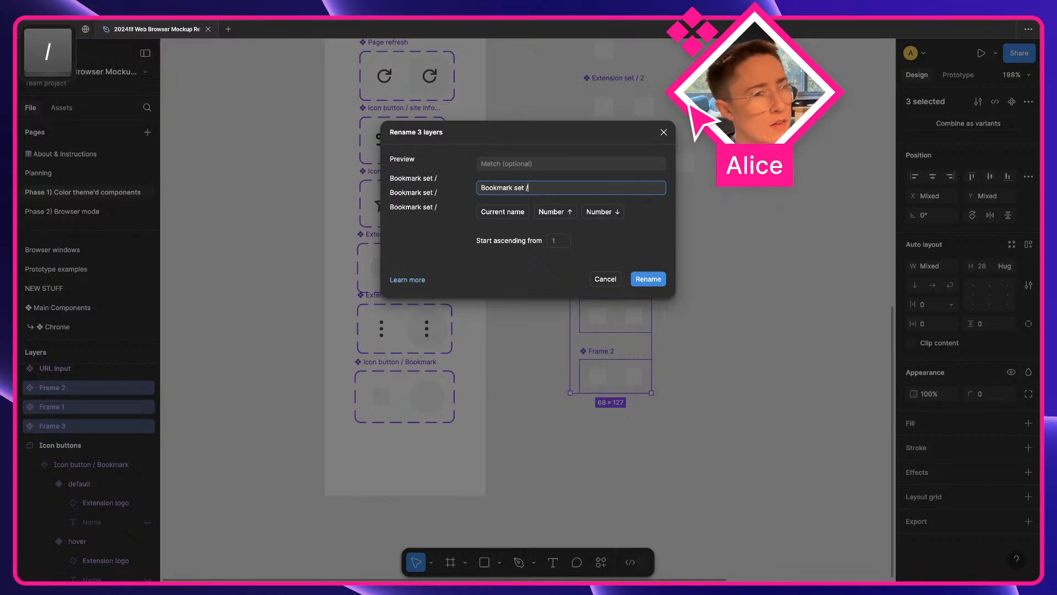
text( n)
key(Return)
click(715, 319)
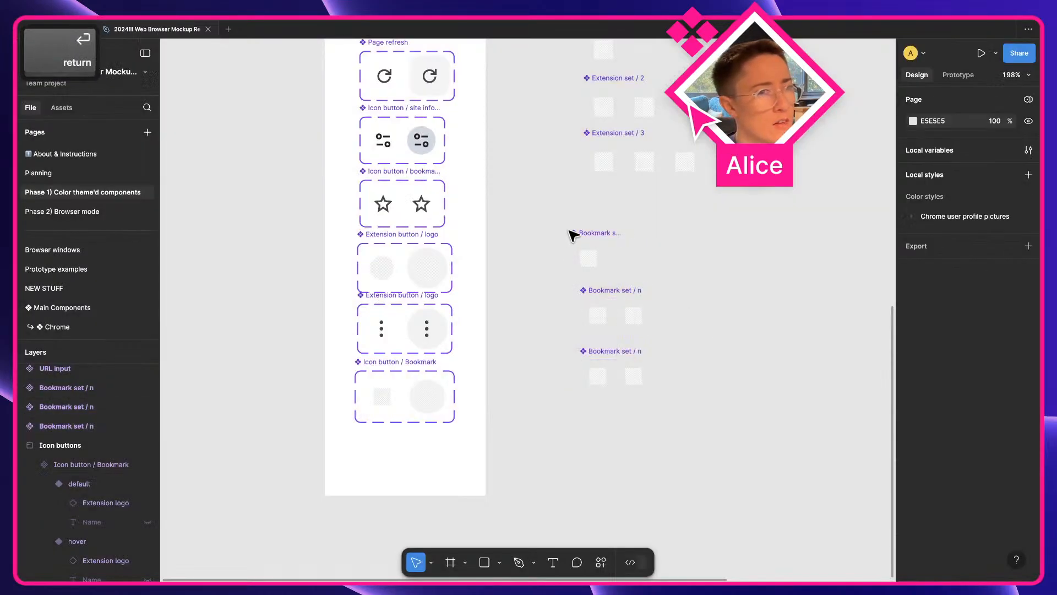
- Rename the single-button component as "Bookmark set / 1" and the middle component as "Bookmark set / 2"
click(574, 236)
click(641, 323)
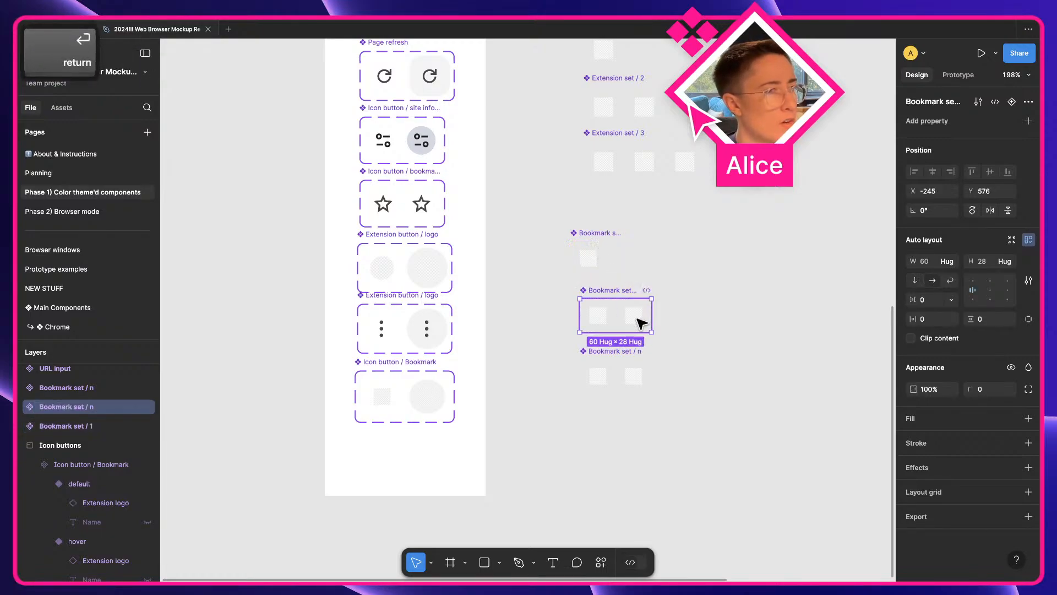
key(super+r)
key(Right)
key(BackSpace)
text(2)
key(Return)
- Rename the lowest bookmark component as "Bookmark set / 3"
click(638, 369)
key(super+r)
key(Right)
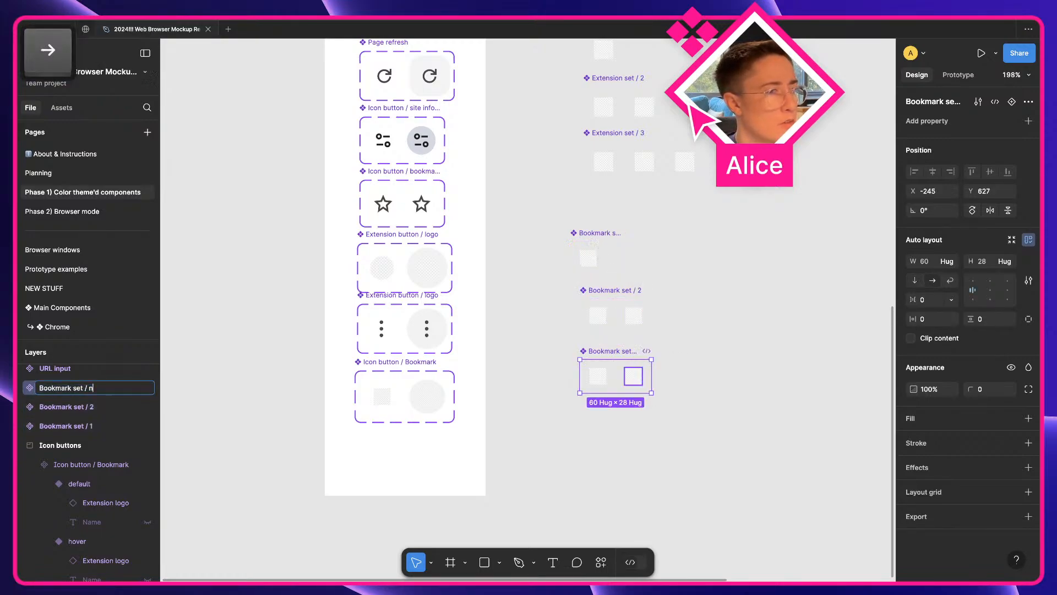
key(BackSpace)
text(2)
key(Return)
key(BackSpace)
text(3)
key(Return)
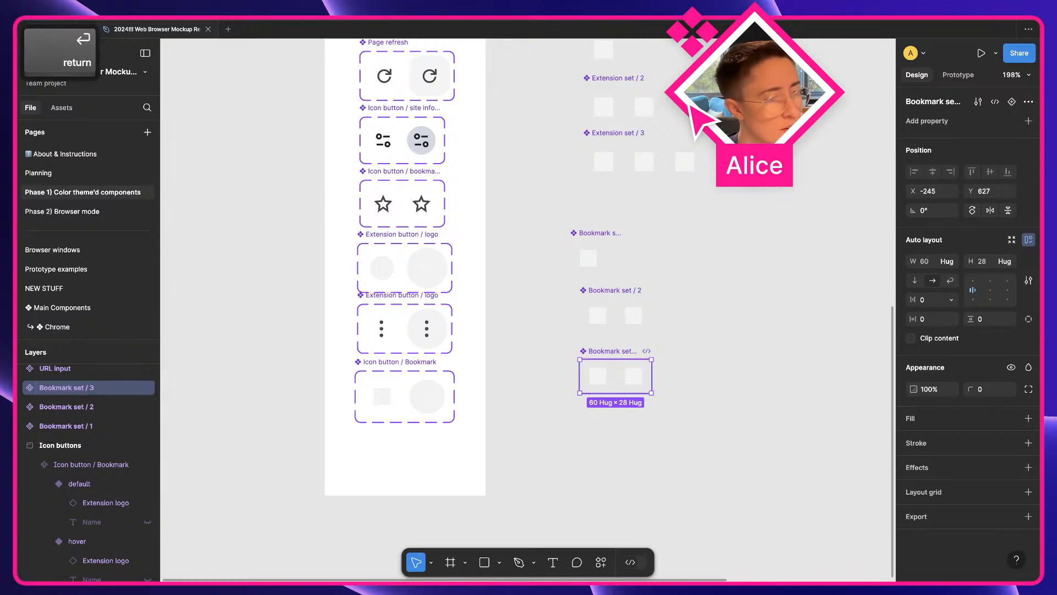
click(751, 323)
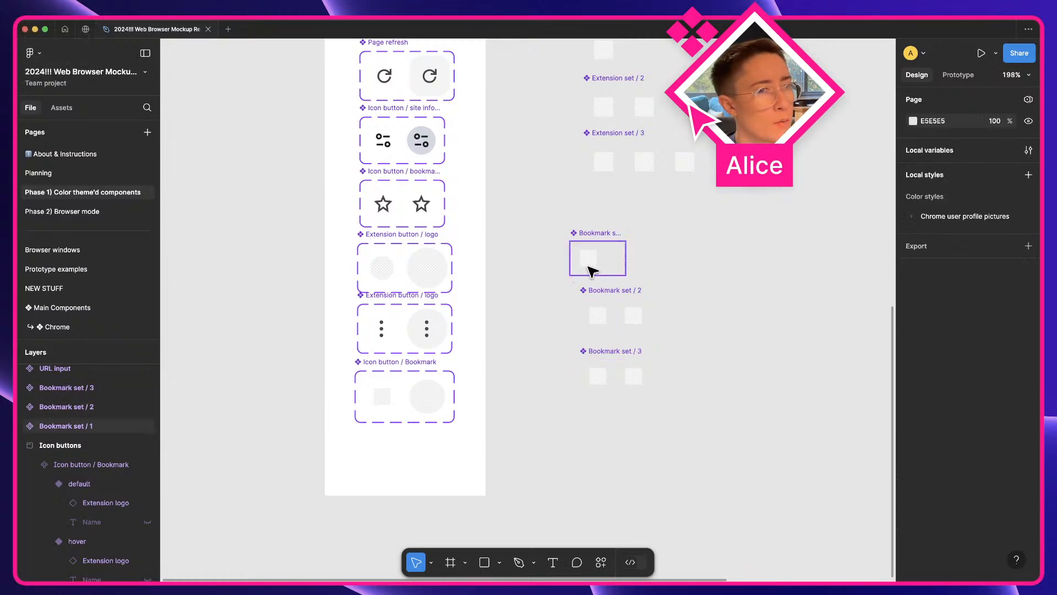
- Set the width of Bookmark set / 1 to hug contents, and apply the same sizing to all three bookmark sets
click(605, 264)
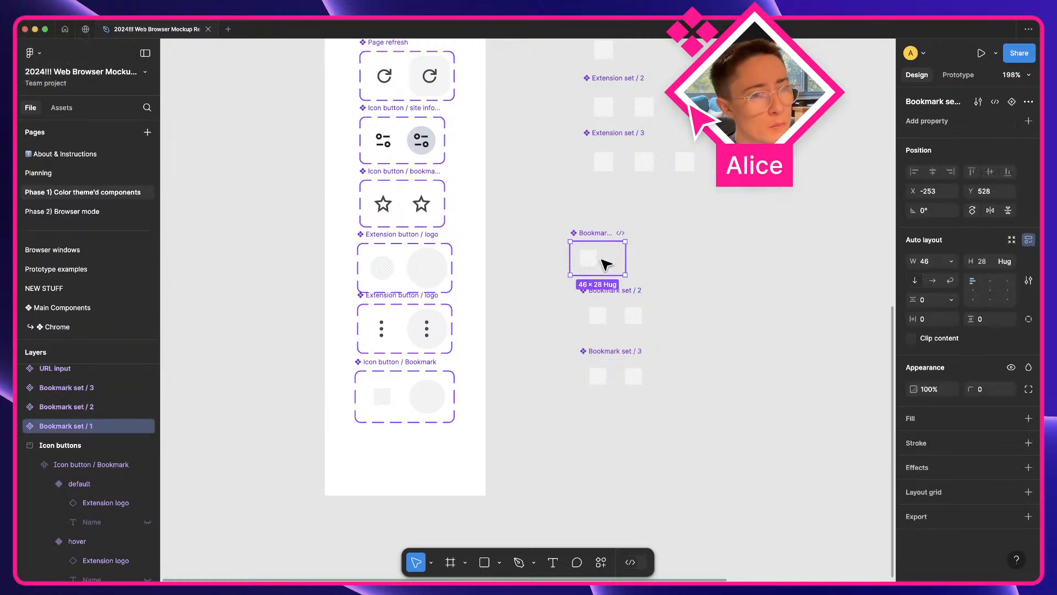
click(951, 262)
click(950, 275)
drag(550, 224, 741, 447)
click(949, 268)
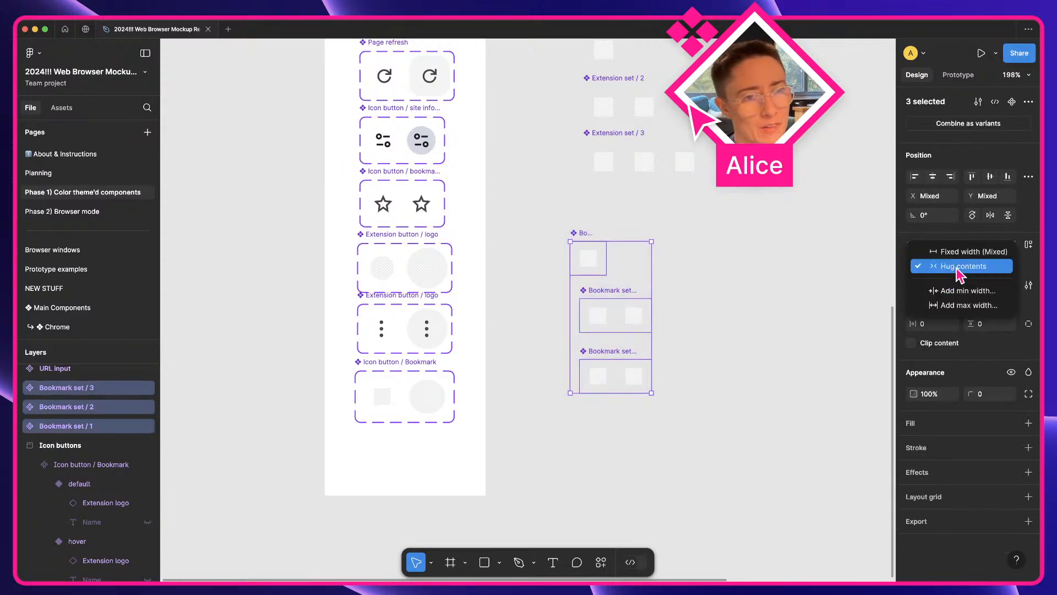
click(961, 270)
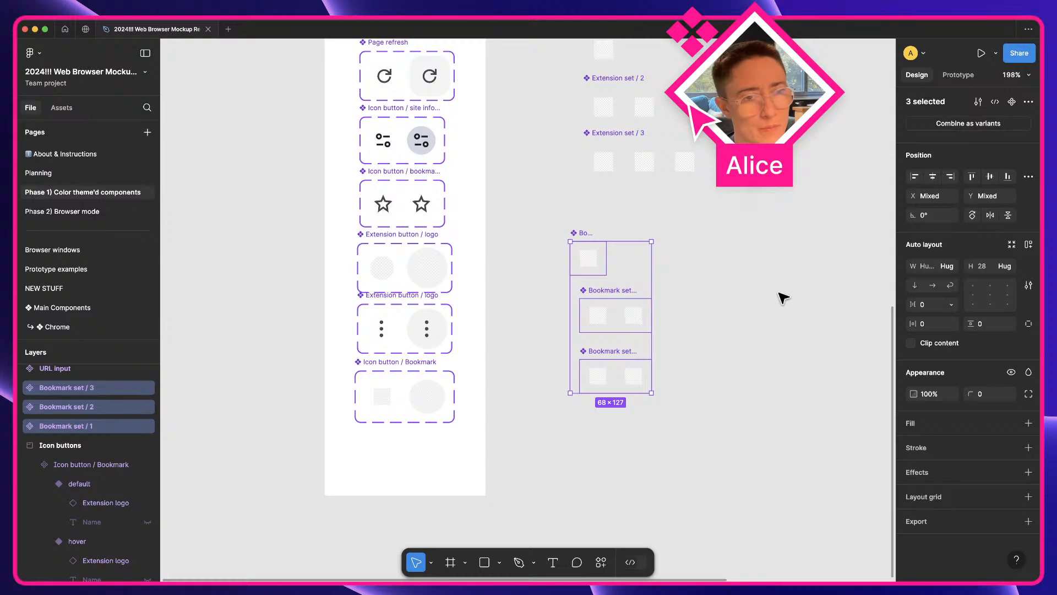
click(783, 297)
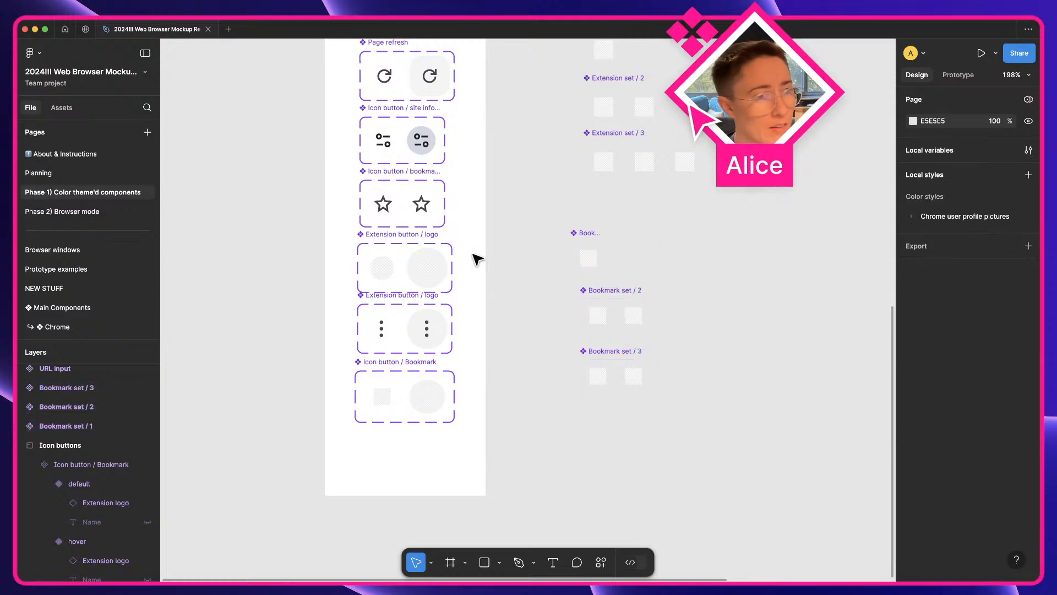
- Duplicate a bookmark button inside Bookmark set / 3 so the set holds three buttons
double_click(635, 381)
key(super+d)
click(705, 406)
click(625, 379)
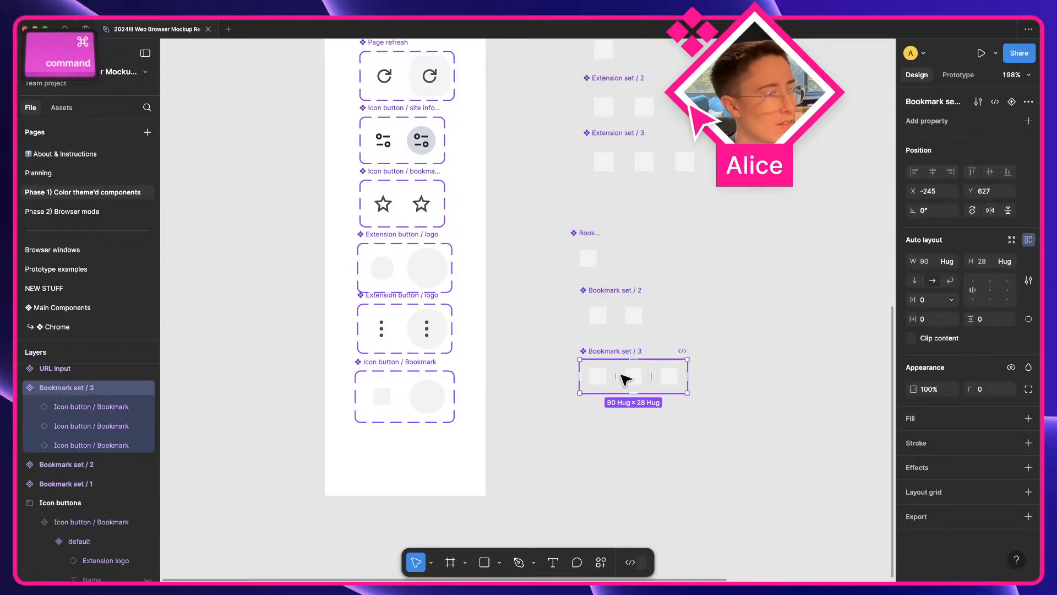
- Copy Bookmark set / 3 and paste an instance into the Bookmarks frame of Browser chrome on the Planning page
key(super+c)
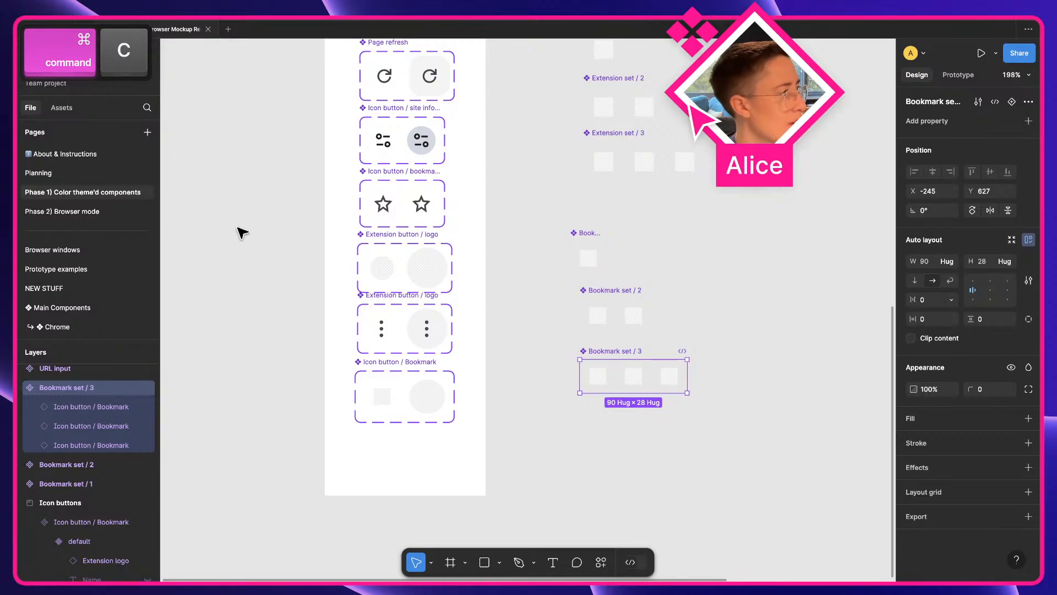
click(50, 175)
key(space)
drag(561, 288, 336, 410)
drag(727, 188, 464, 328)
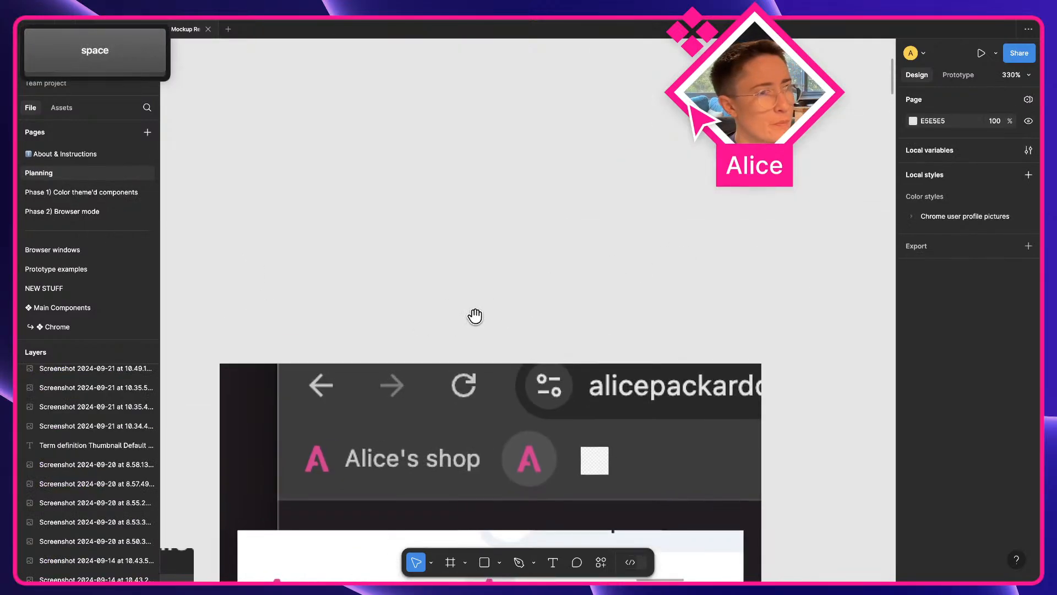
drag(771, 193, 229, 373)
mouse_move(786, 374)
mouse_down()
mouse_move(450, 299)
mouse_move(534, 181)
mouse_up()
mouse_move(485, 523)
mouse_down()
mouse_move(598, 336)
mouse_move(601, 106)
mouse_up()
mouse_move(572, 163)
mouse_down()
mouse_move(528, 430)
mouse_move(457, 534)
mouse_up()
drag(714, 185, 225, 443)
click(512, 370)
key(super+v)
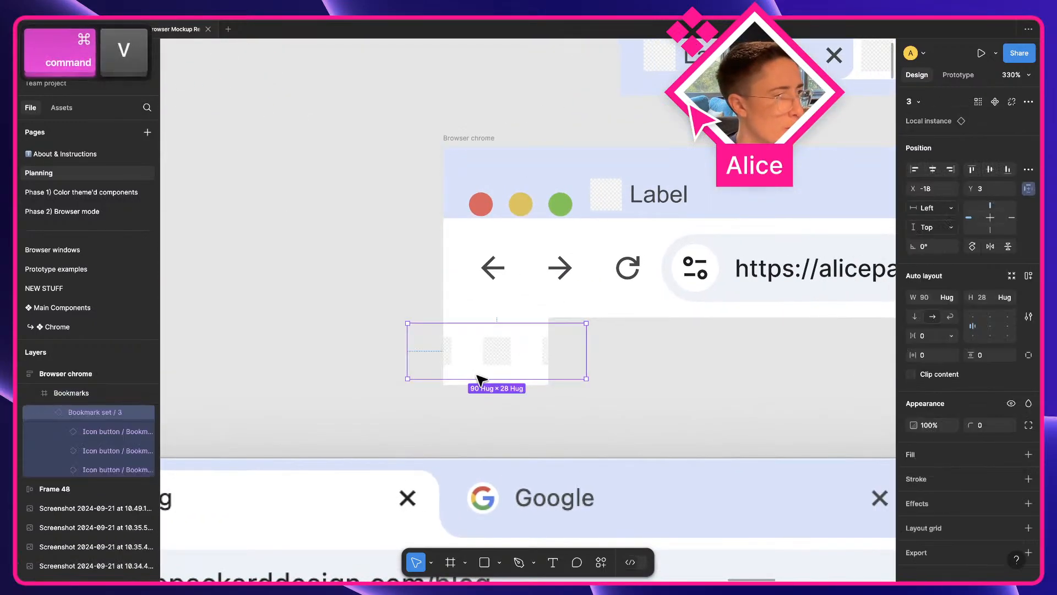
- Add auto layout to the Bookmarks frame and set its width to fill container
click(474, 361)
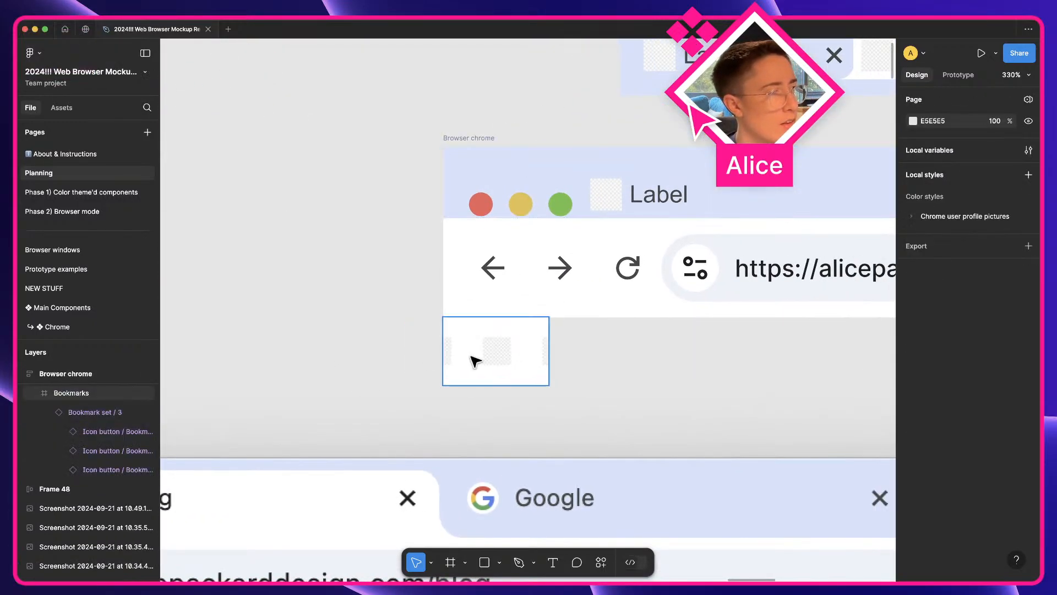
key(shift+a)
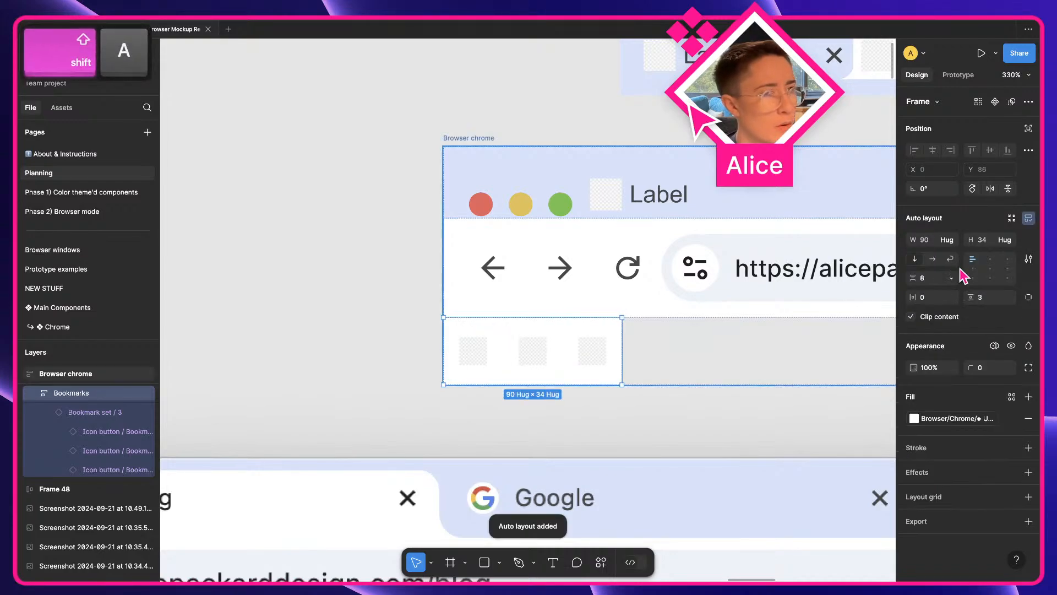
click(947, 240)
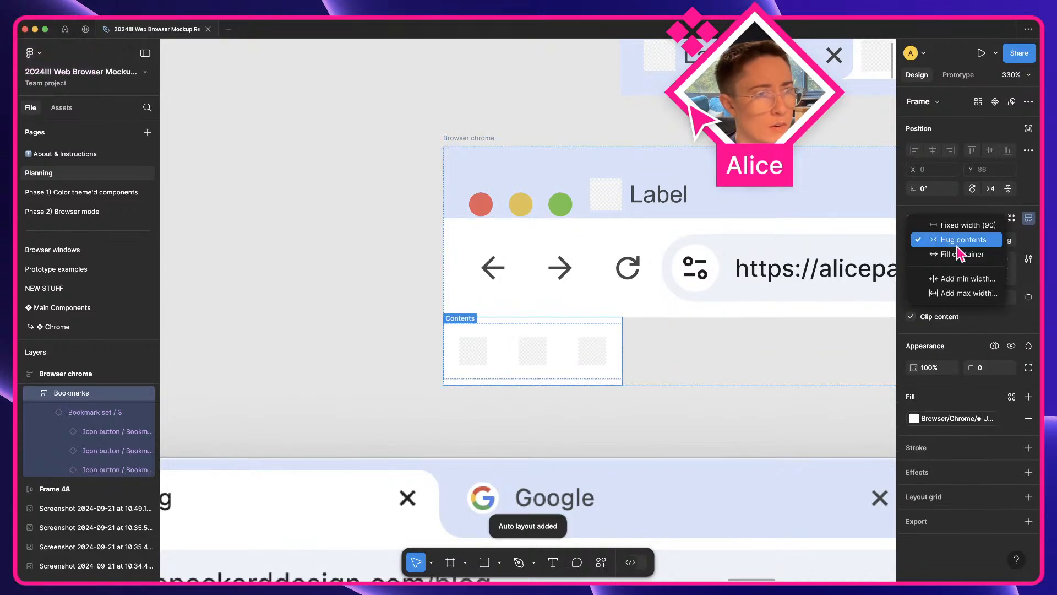
click(962, 255)
click(378, 354)
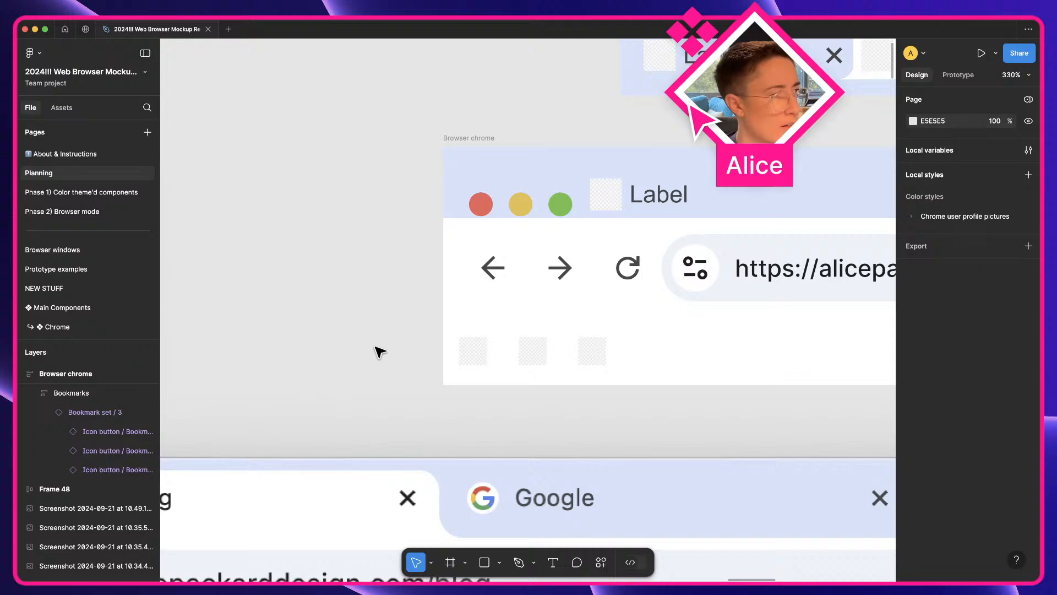
- Examine the placed bookmark set and the bookmarks row across the width of Browser chrome
click(526, 367)
scroll(526, 367, right, 3)
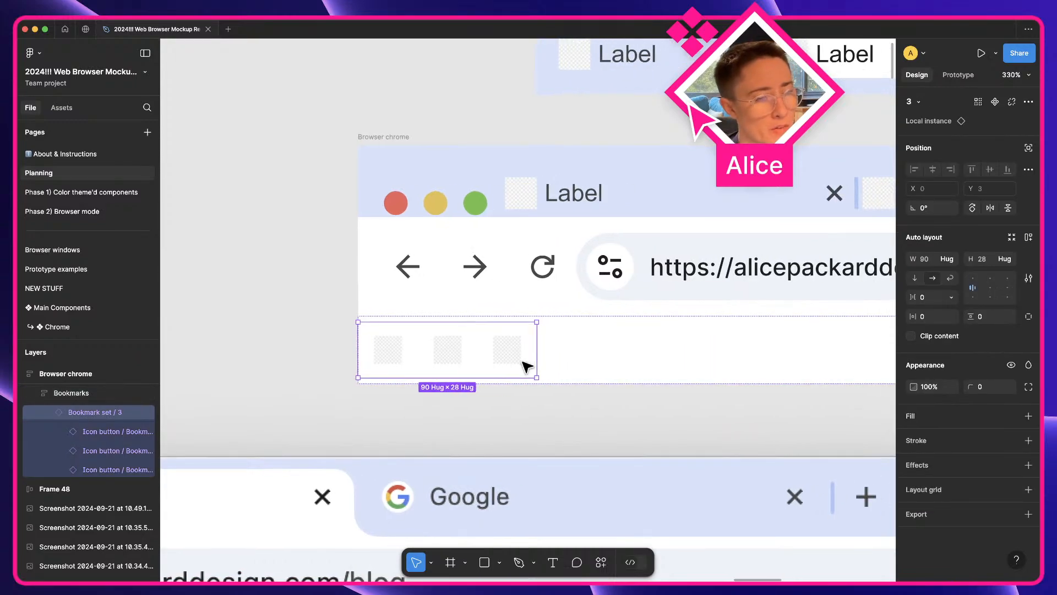
scroll(527, 367, down, 5)
click(590, 395)
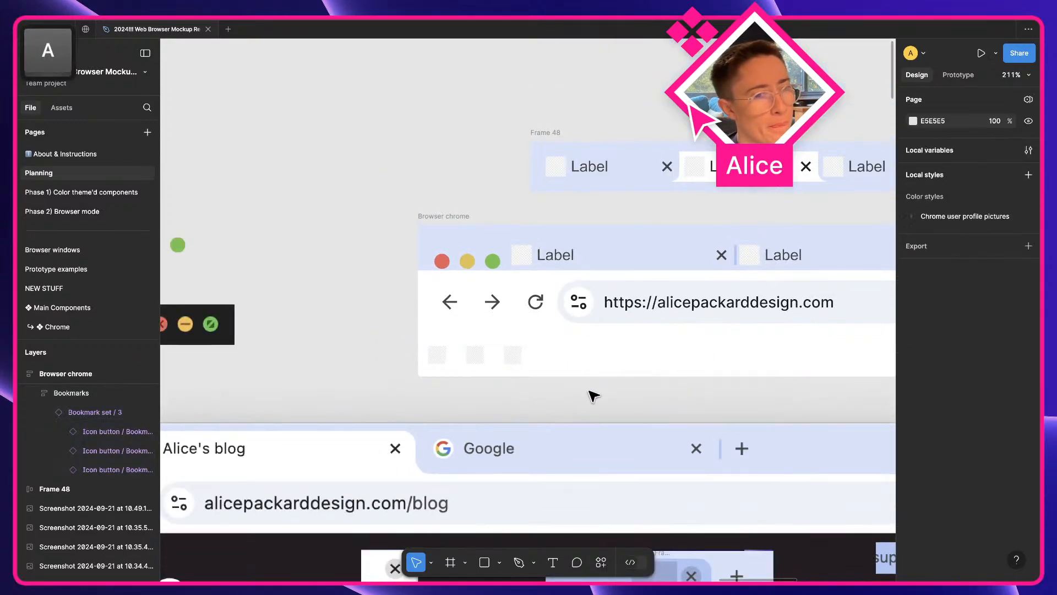
click(608, 362)
key(space)
drag(609, 361, 361, 354)
scroll(358, 354, down, 10)
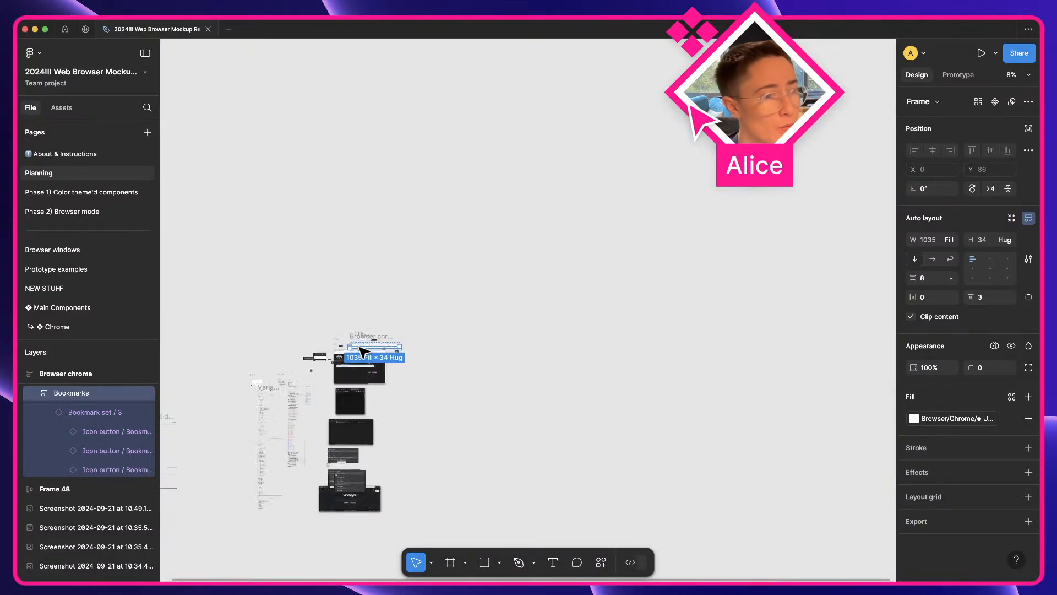
scroll(364, 350, up, 10)
- Set the Color themes mode of the Browser chrome frame to Dark
click(296, 297)
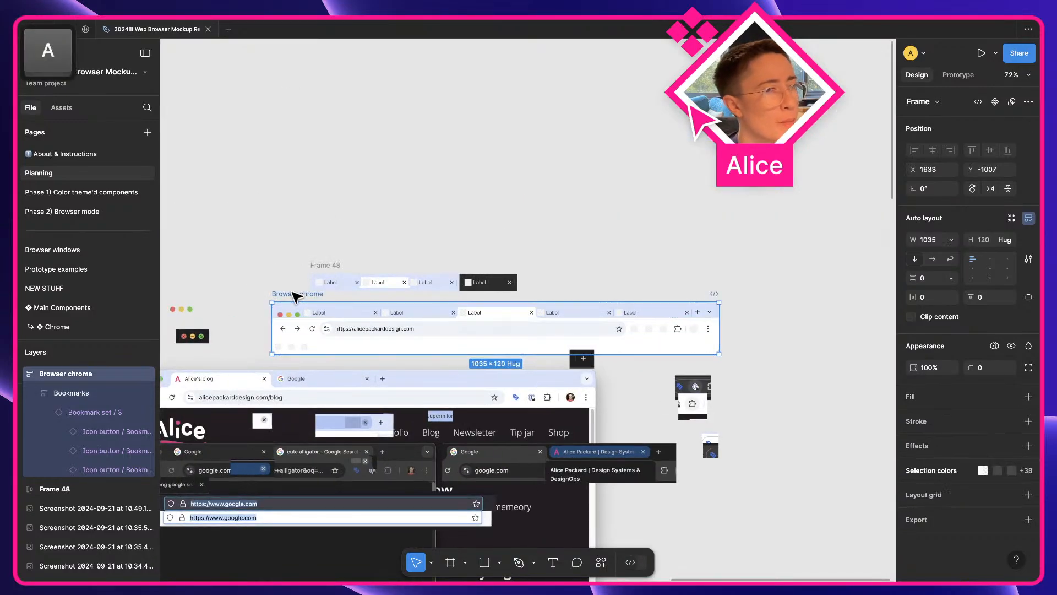
click(994, 345)
mouse_move(961, 383)
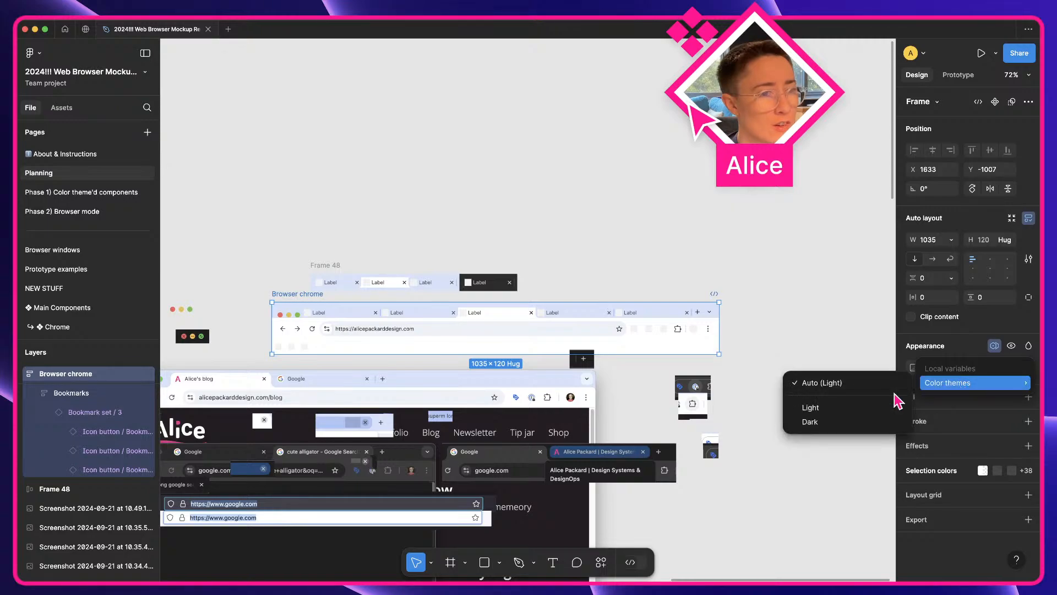
click(849, 424)
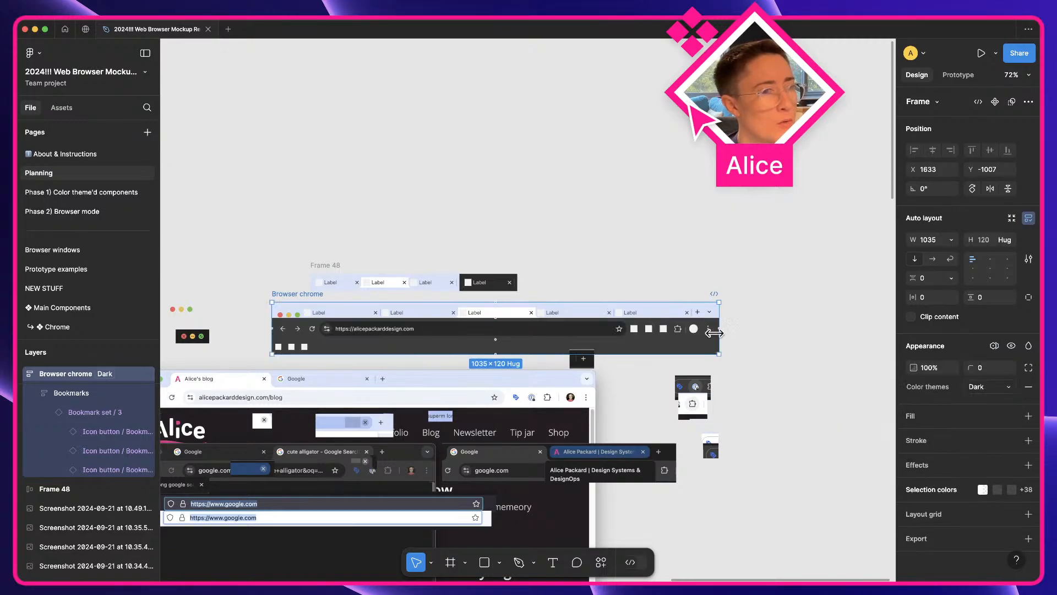
- Remove the Light color theme override from the Tab bar inside Browser chrome
scroll(446, 339, up, 3)
click(431, 309)
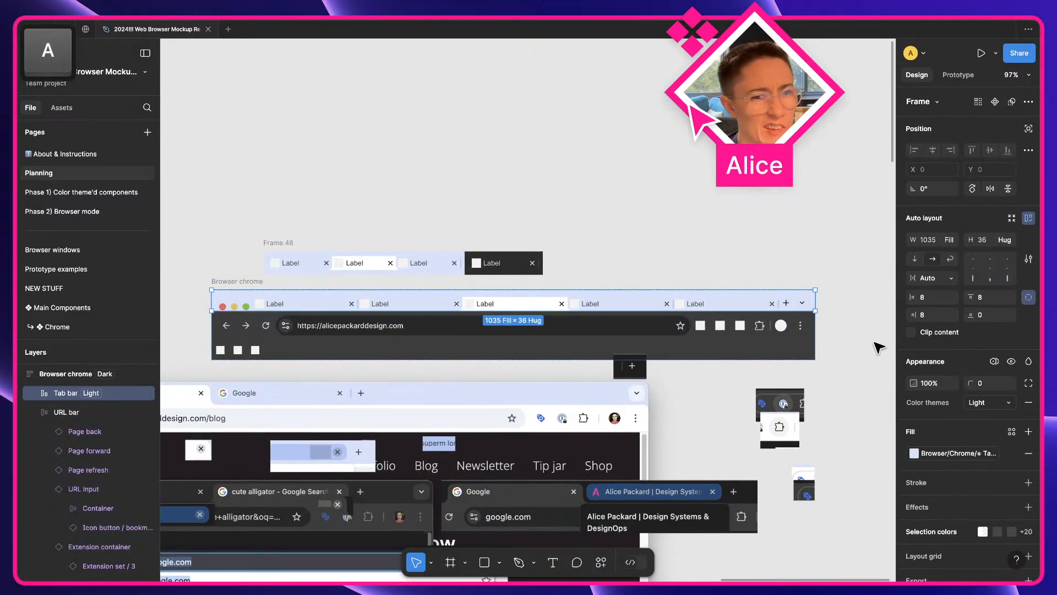
click(1028, 401)
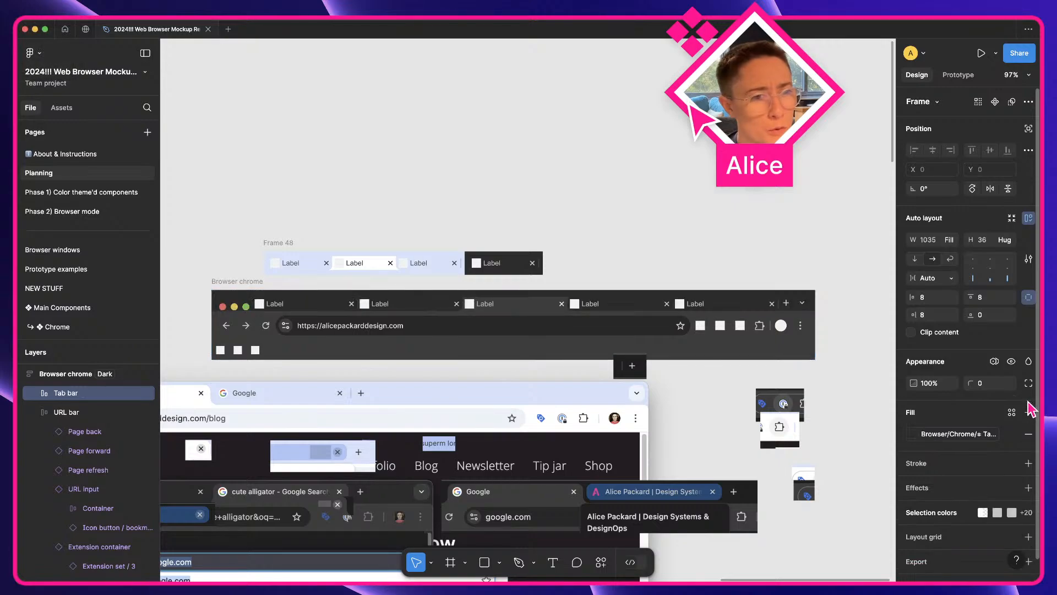
- Compare the Browser chrome frame in the Light and Dark color themes, leaving it set to Light
click(242, 283)
scroll(242, 280, up, 2)
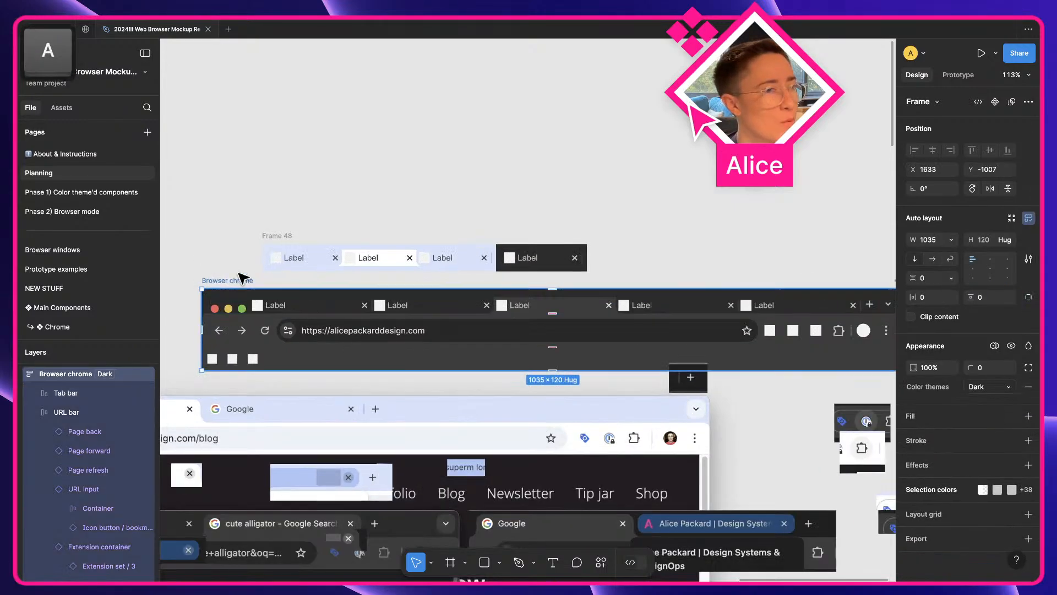
click(977, 386)
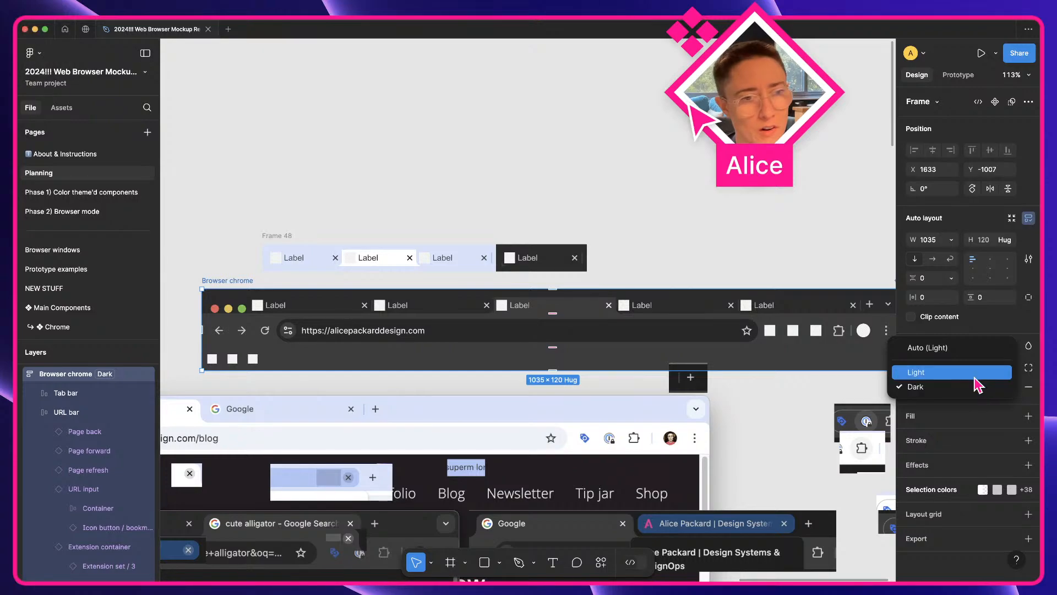
click(976, 375)
click(979, 388)
click(983, 401)
click(982, 393)
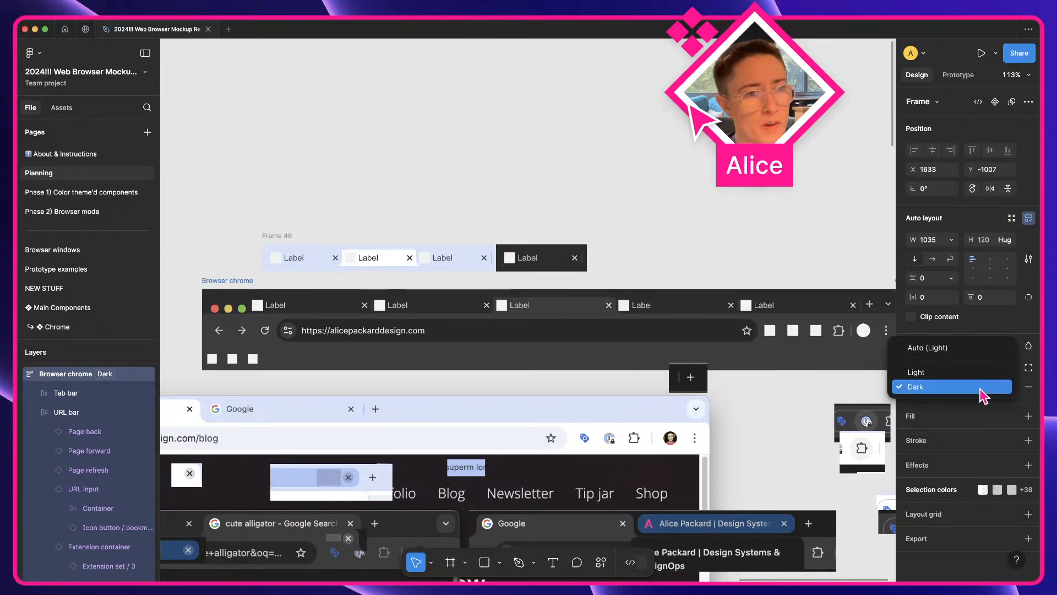
click(985, 373)
key(space)
drag(737, 367, 685, 359)
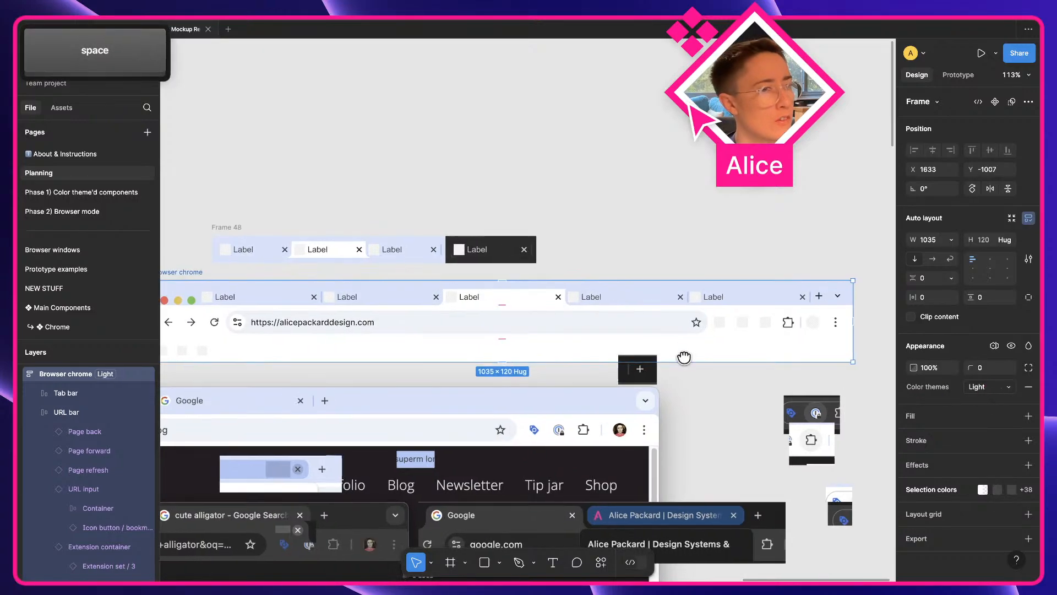
- Switch the color theme of Browser chrome to Dark and back to Light
scroll(684, 357, down, 2)
key(a)
click(980, 390)
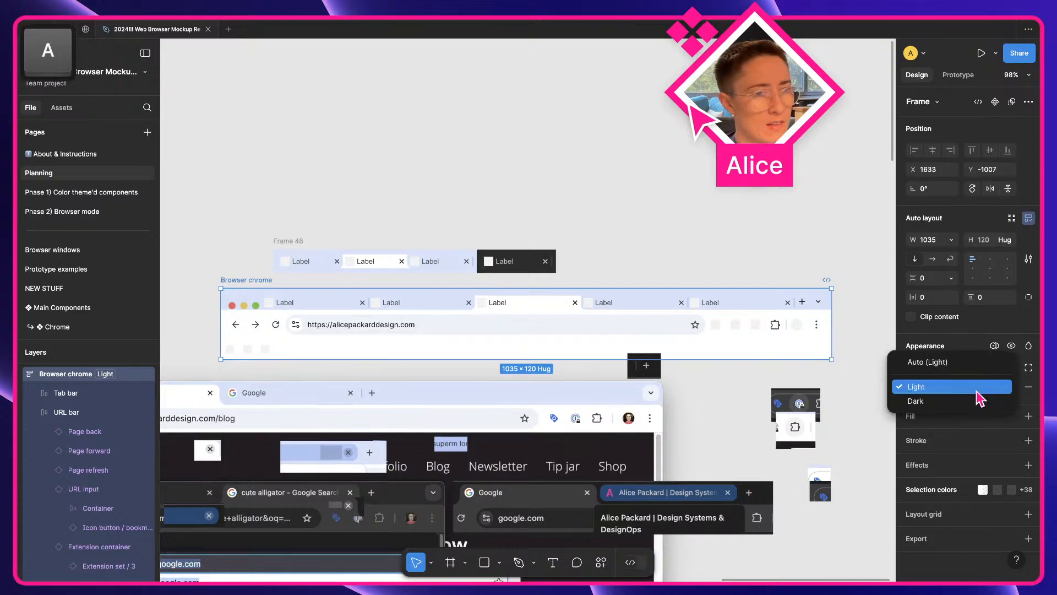
click(977, 401)
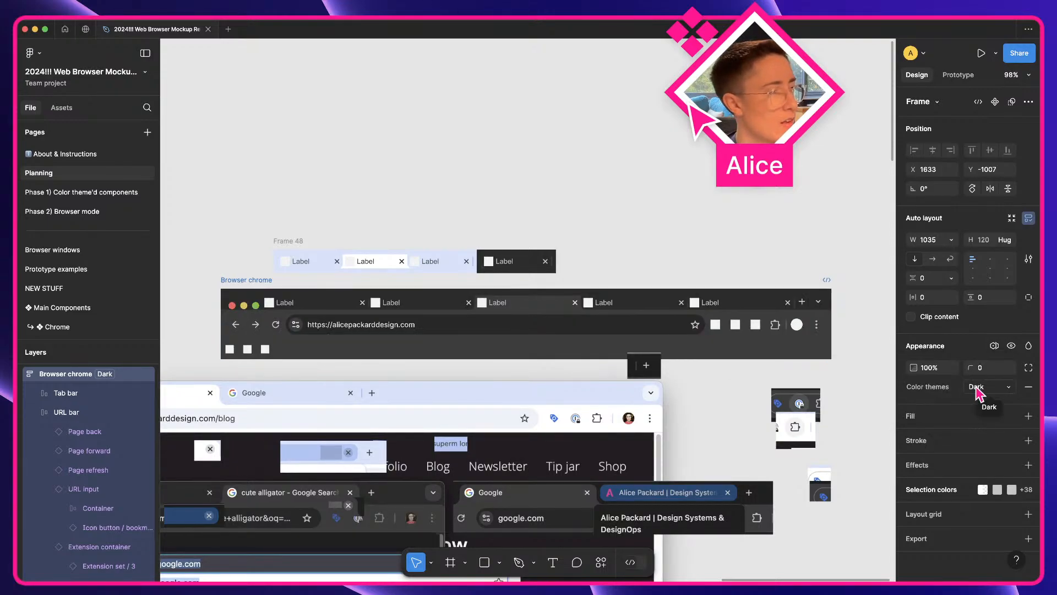
click(979, 388)
click(984, 371)
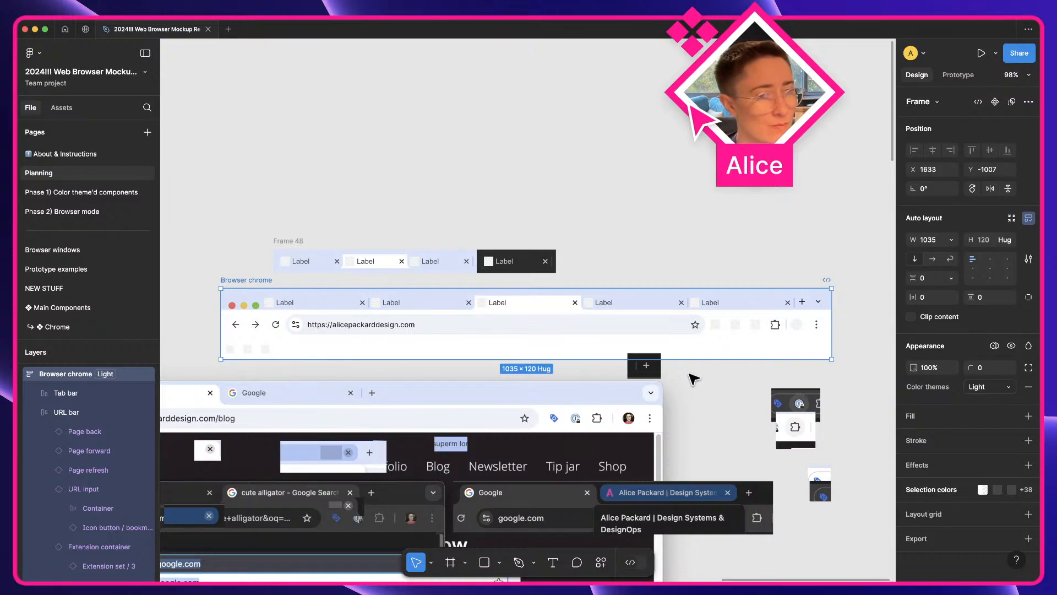
- Move the dark plus-icon screenshot to X 2256, Y -860, clear of the lower edge of Browser chrome
drag(644, 366, 606, 388)
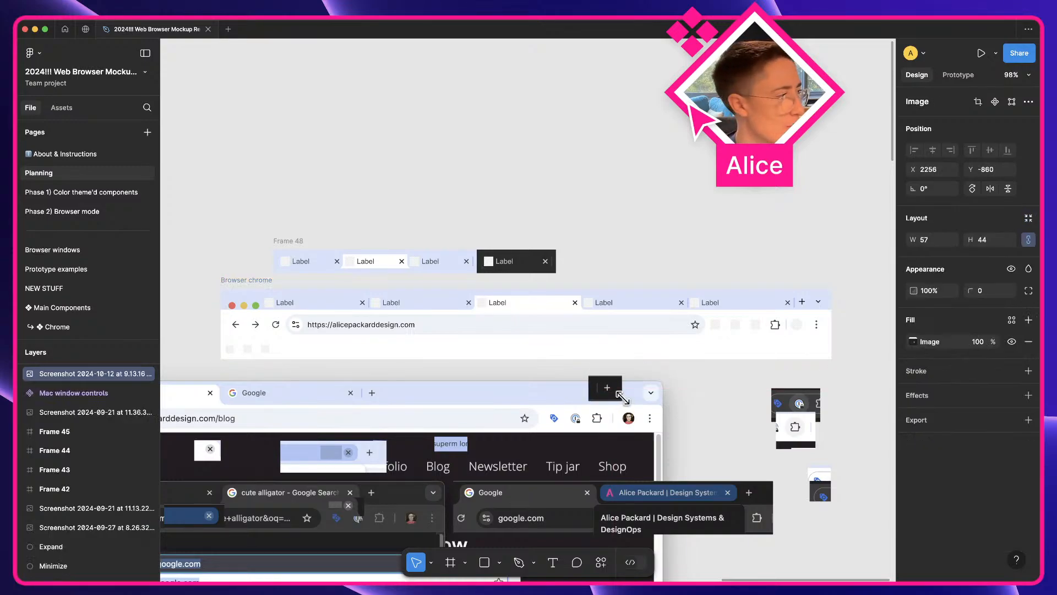
click(443, 211)
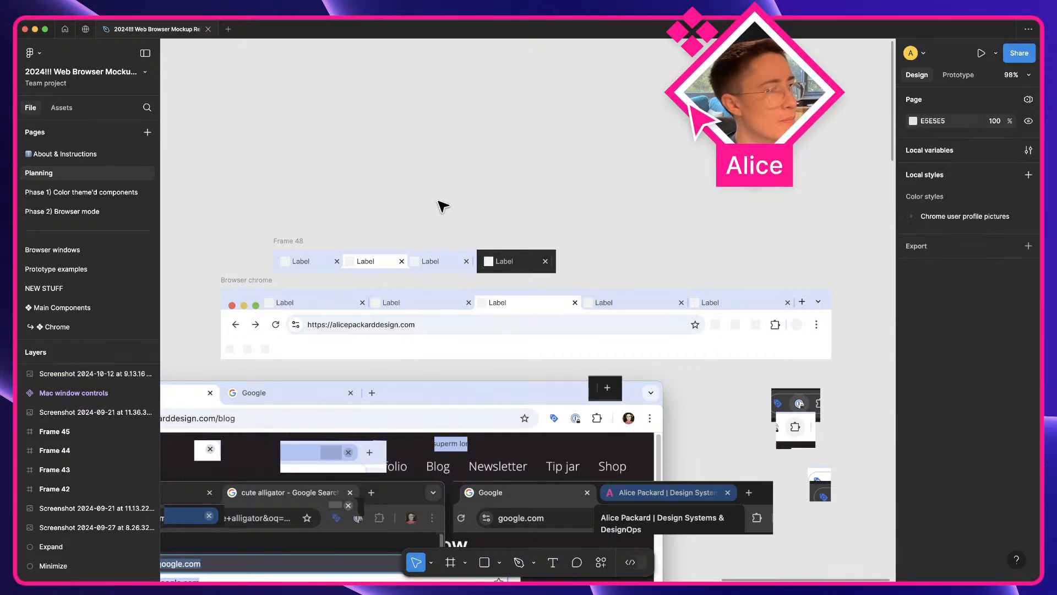
key(space)
drag(349, 260, 484, 224)
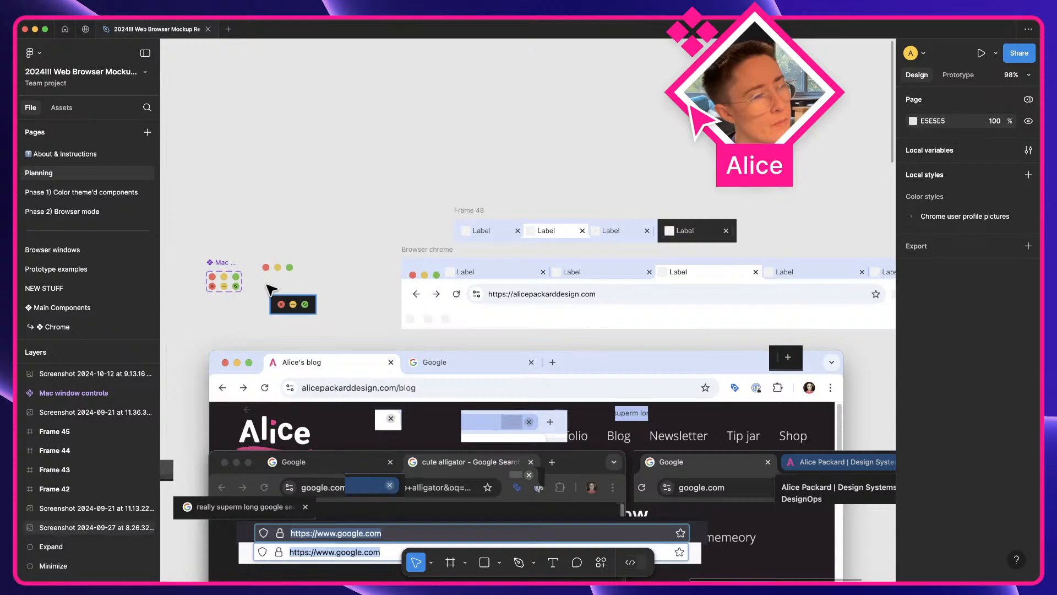
- On the Phase 1 page, inspect the fill variable of the hover variant in the upper Extension button / logo set
click(83, 192)
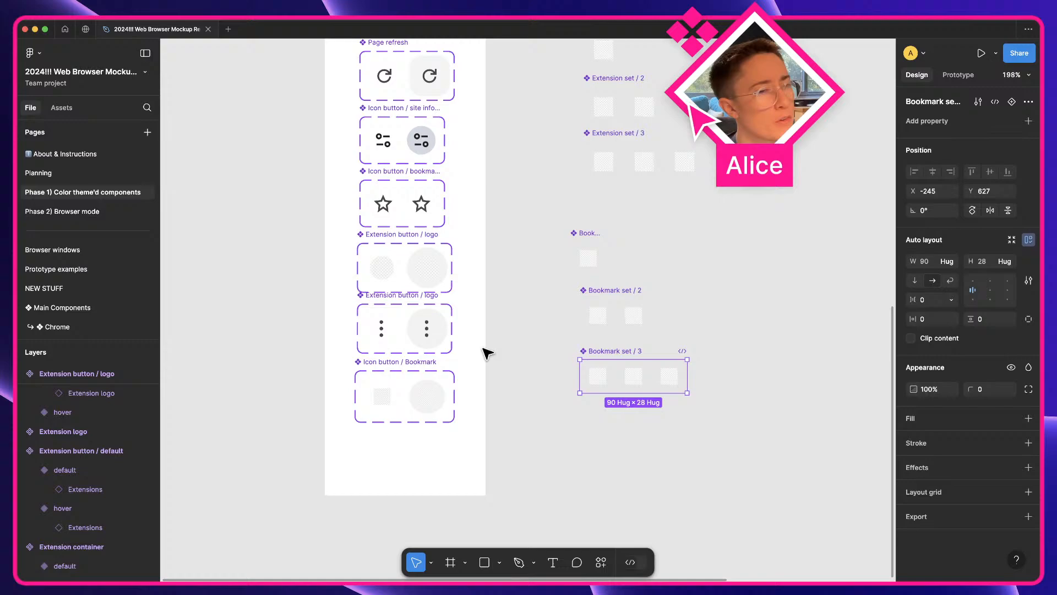
click(519, 394)
key(space)
drag(520, 395, 559, 414)
click(471, 287)
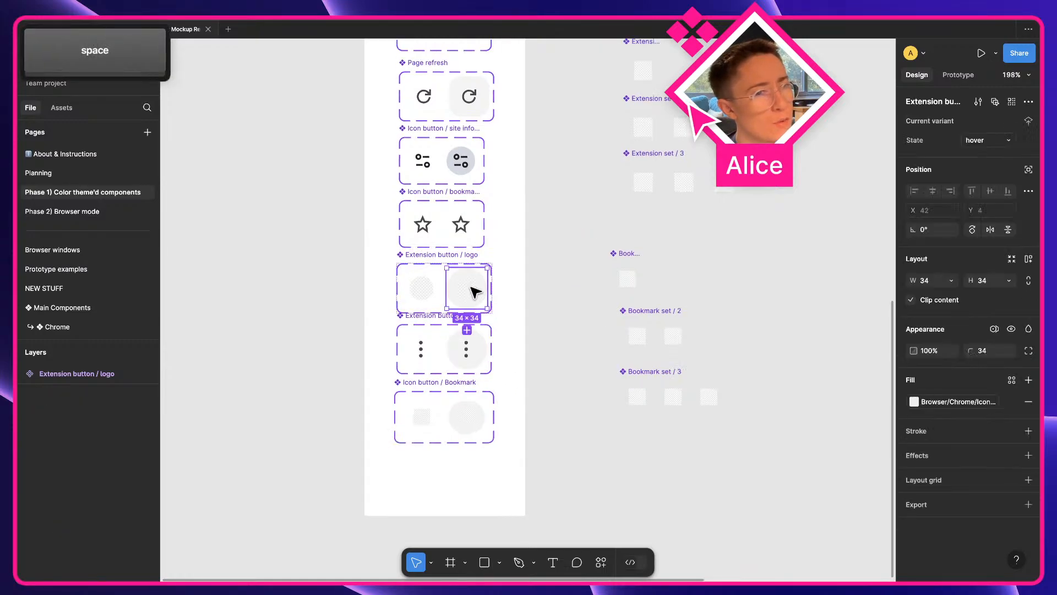
click(954, 402)
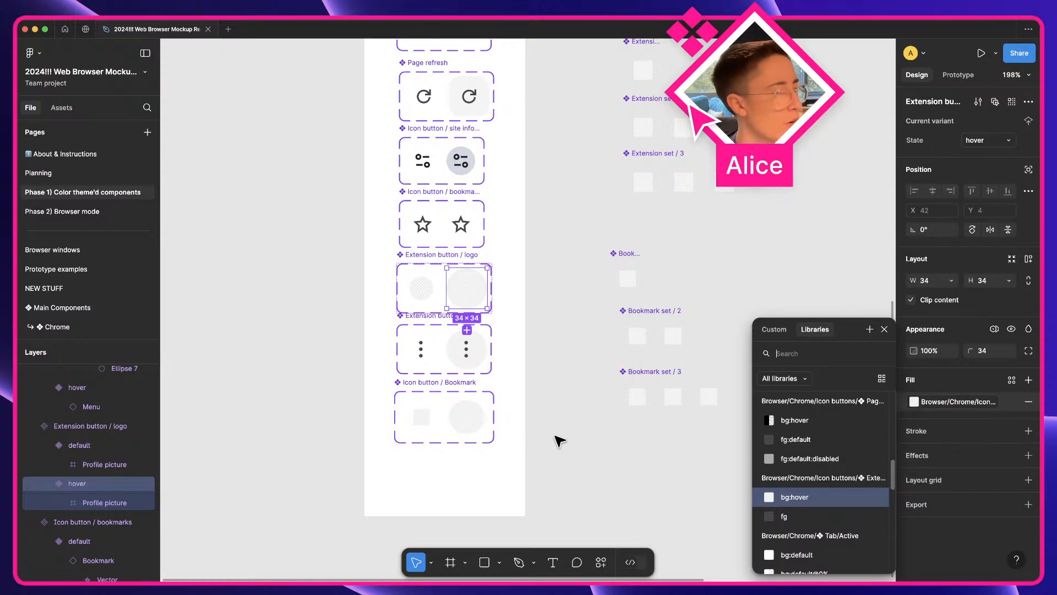
click(485, 353)
click(597, 428)
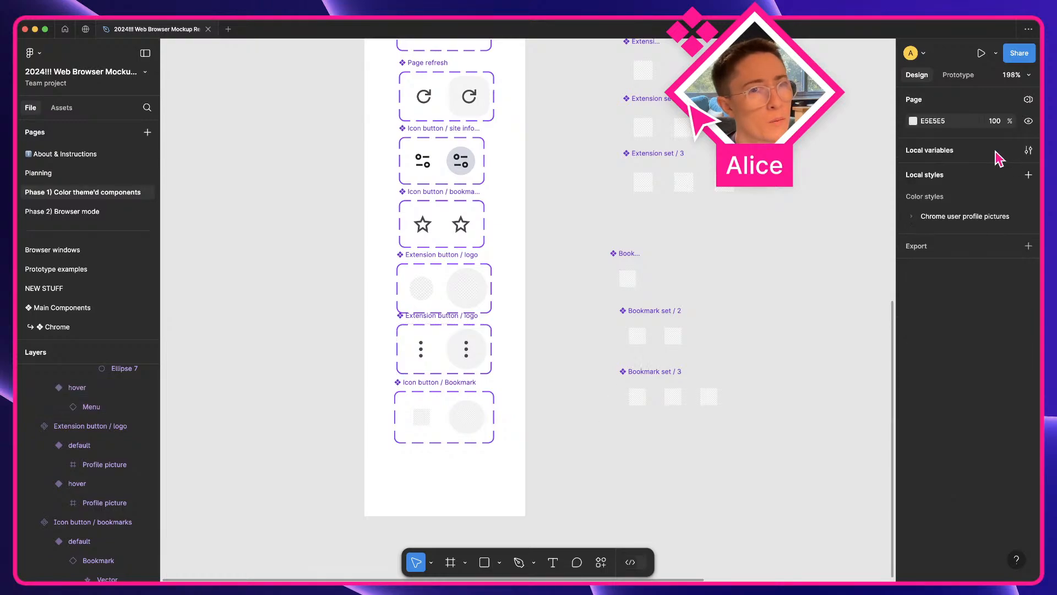
- Inspect the fill variable of the three-dot menu button's hover variant and select the Extension button / logo set above it
click(478, 355)
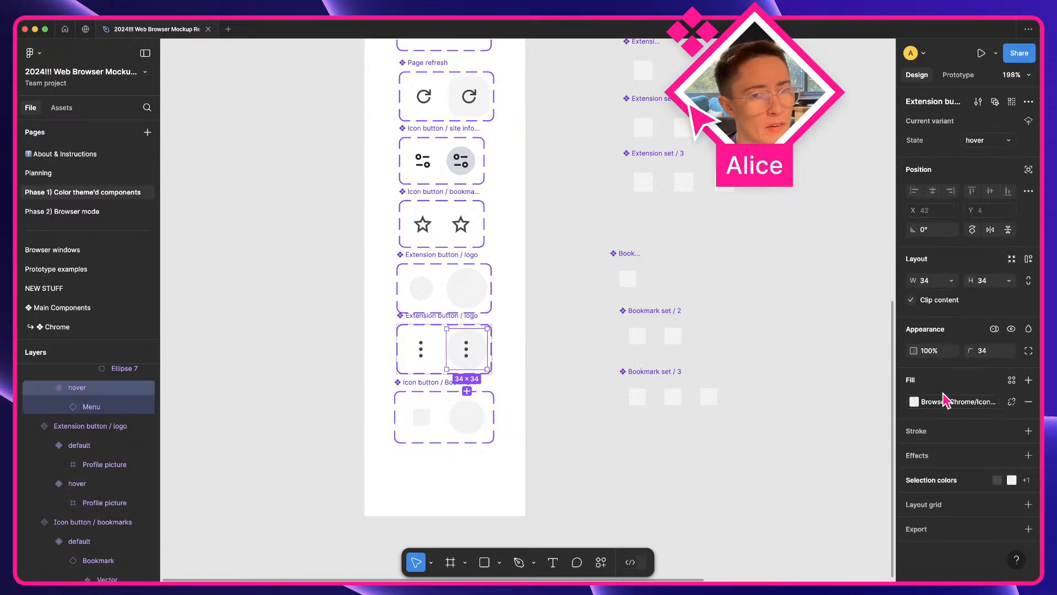
click(954, 402)
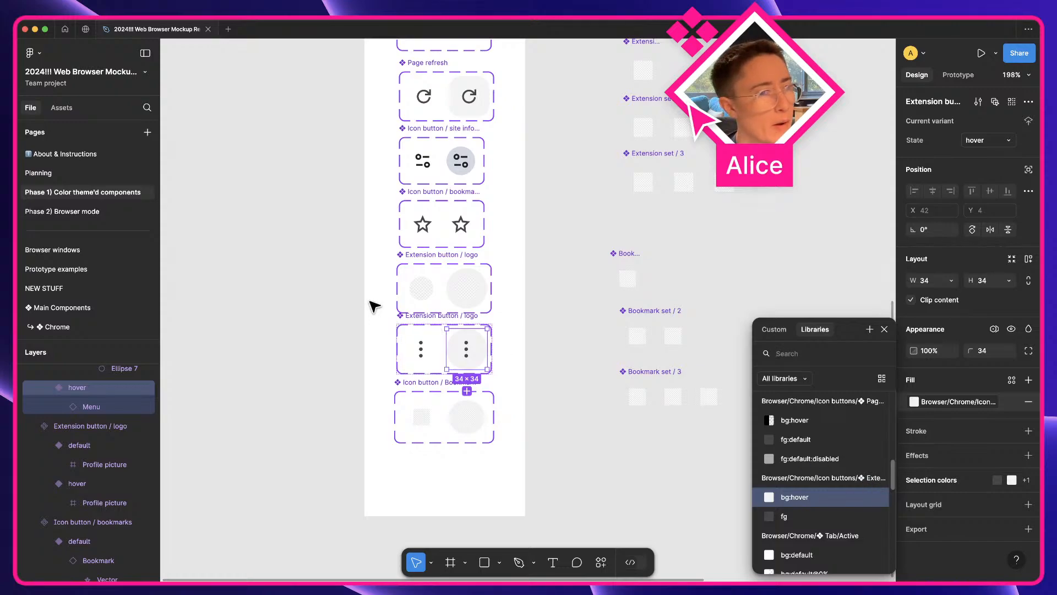
click(455, 261)
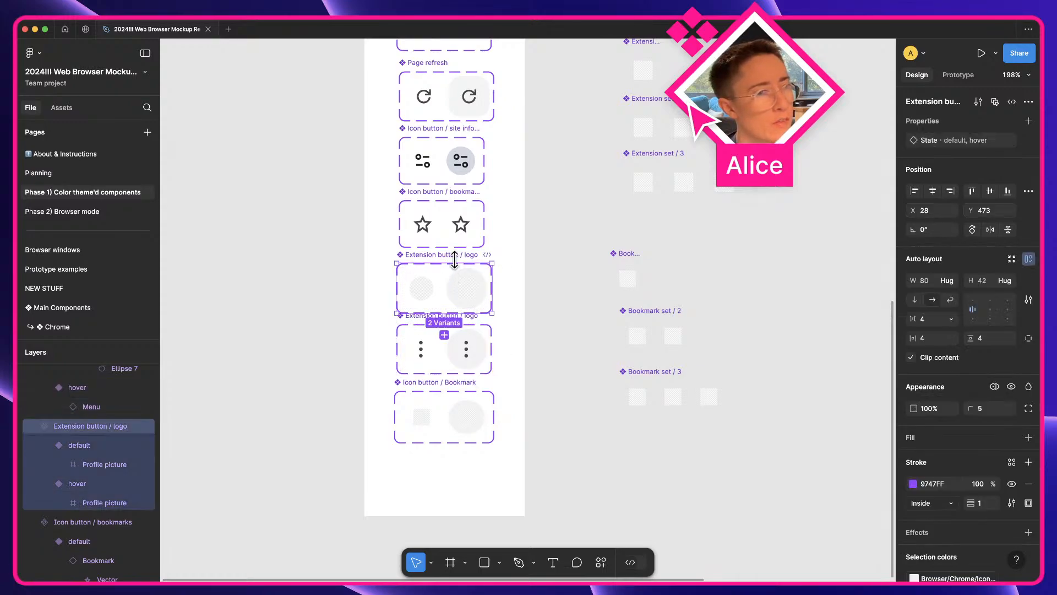
- Inspect the fill variable of the Page refresh set's hover variant
scroll(458, 260, up, 3)
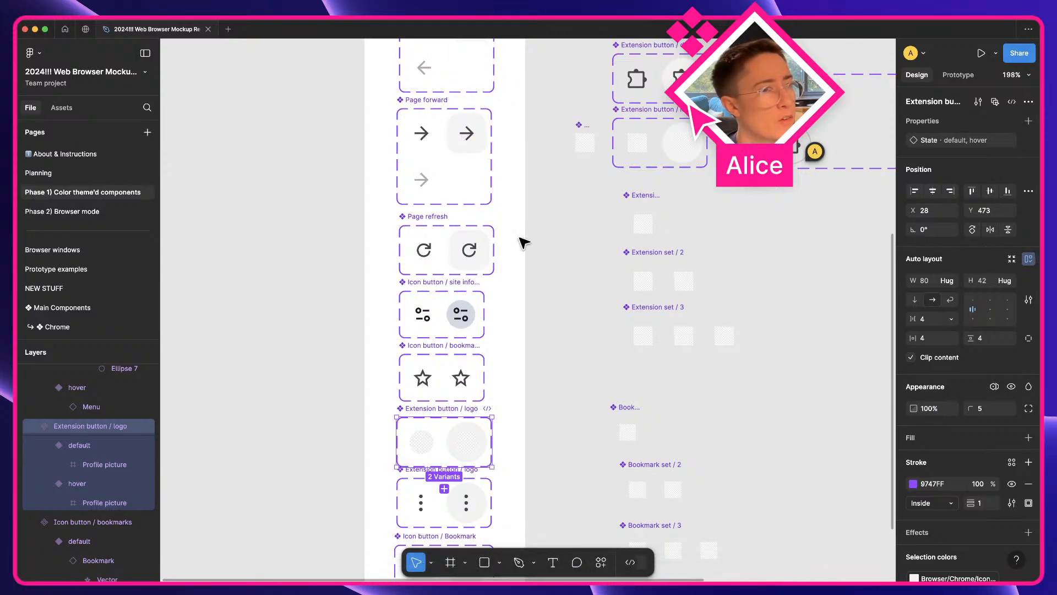
click(445, 227)
scroll(979, 437, down, 2)
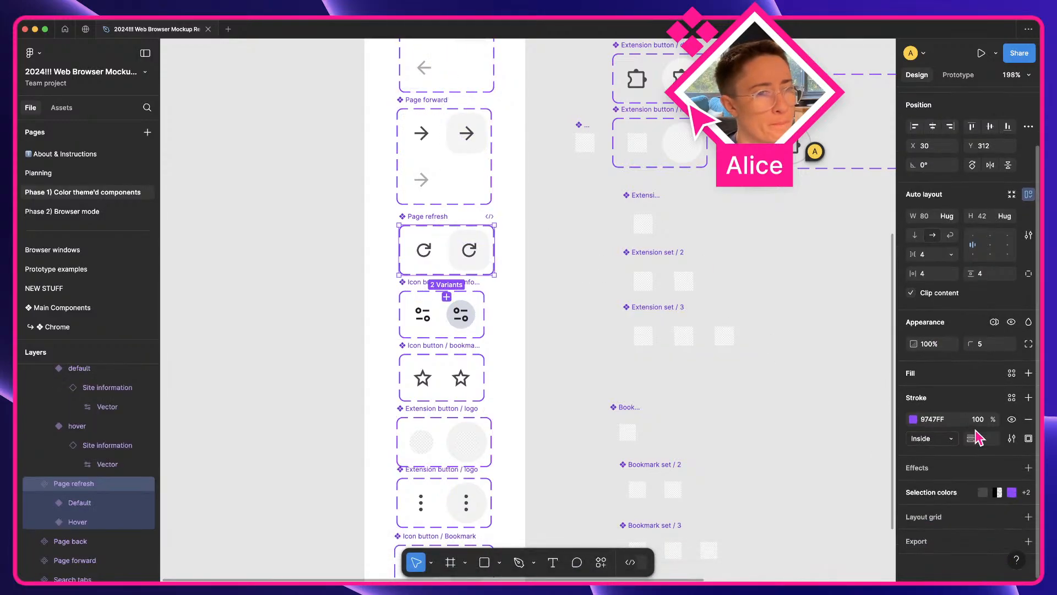
click(478, 251)
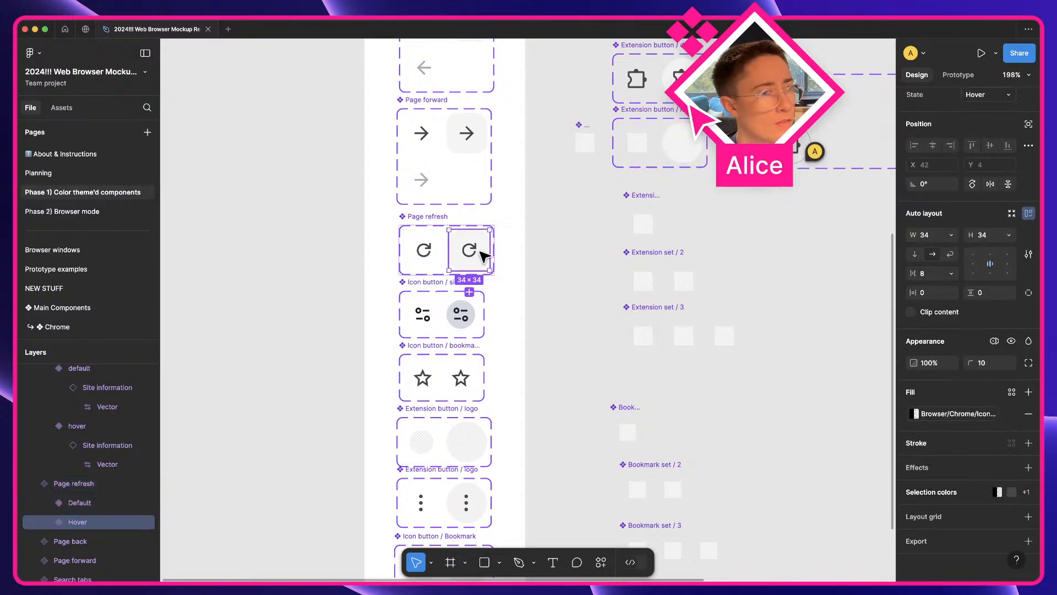
click(939, 417)
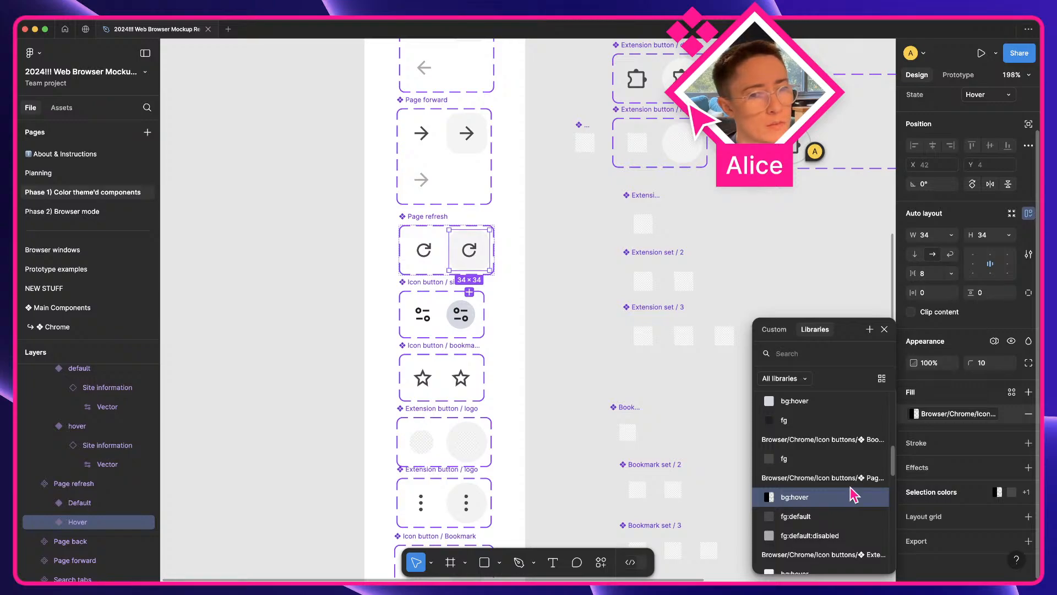
click(818, 293)
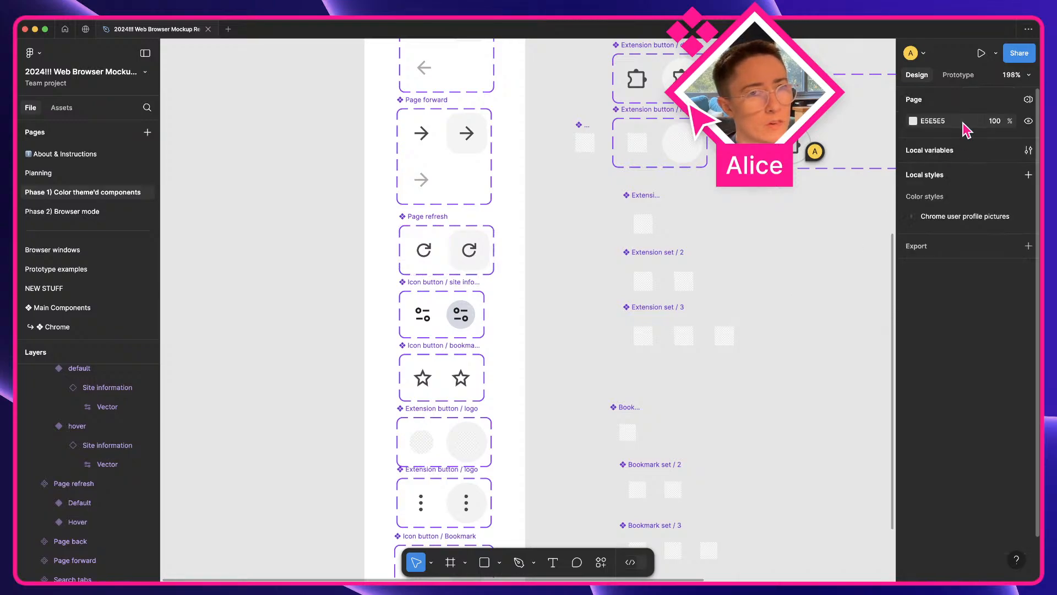
- Open the local Color themes variables and review the Page back group's light and dark values against the icon buttons
click(1028, 150)
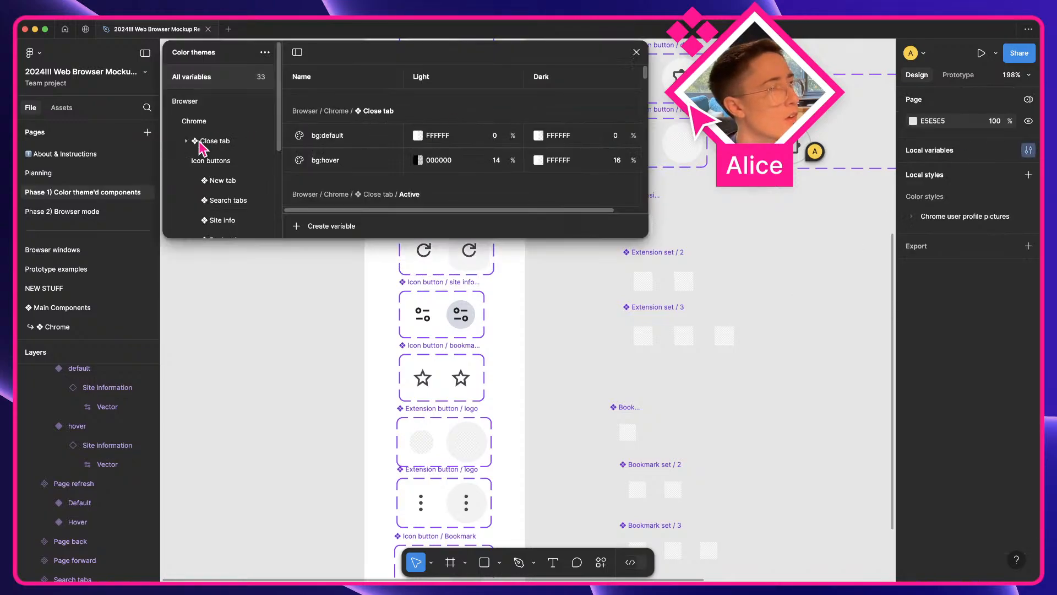
scroll(242, 193, down, 2)
click(232, 214)
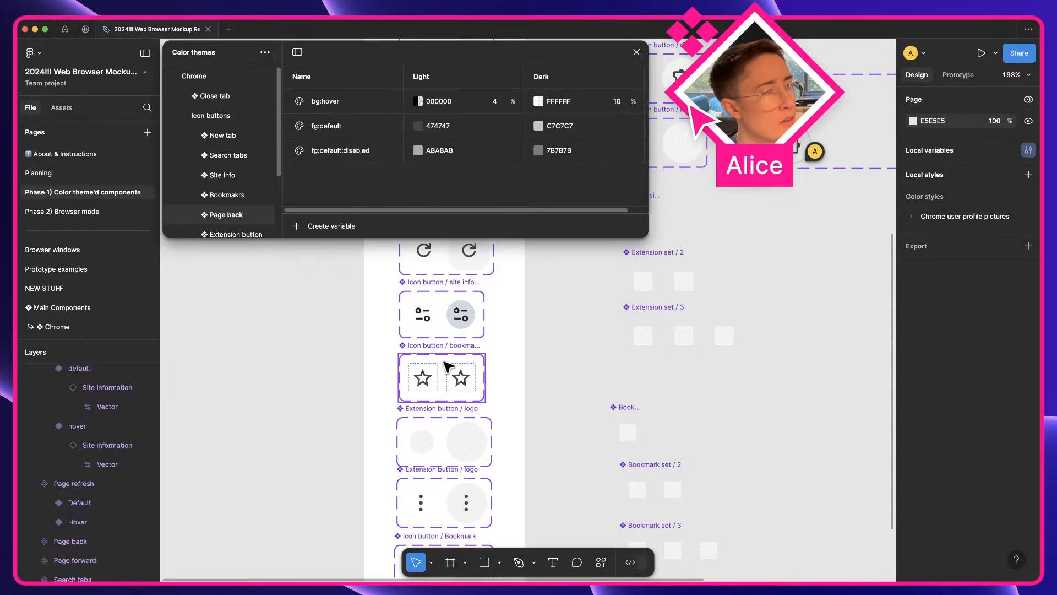
scroll(447, 366, up, 3)
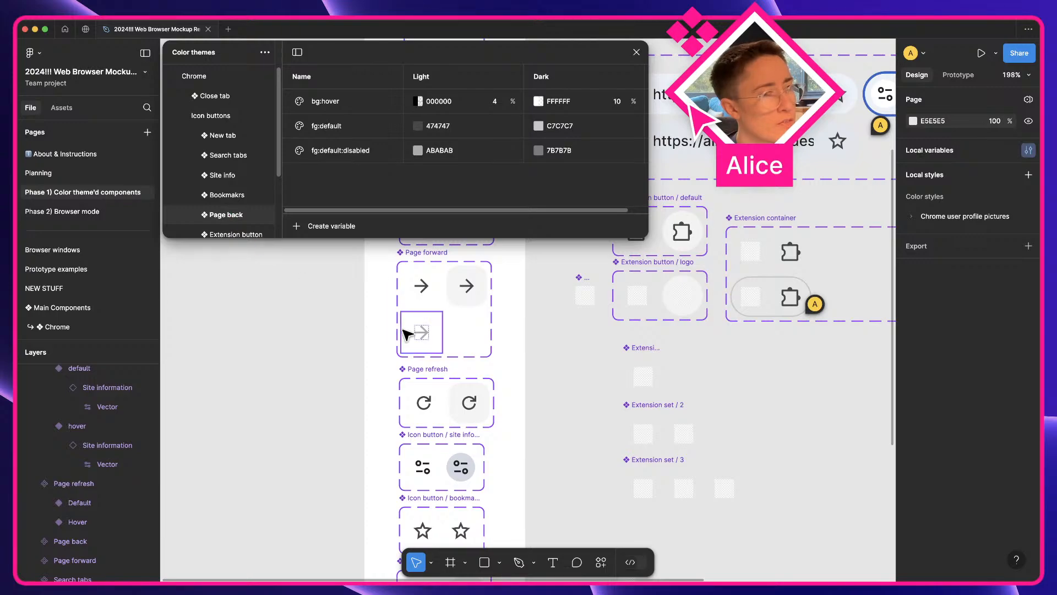
scroll(407, 331, up, 3)
scroll(468, 352, up, 3)
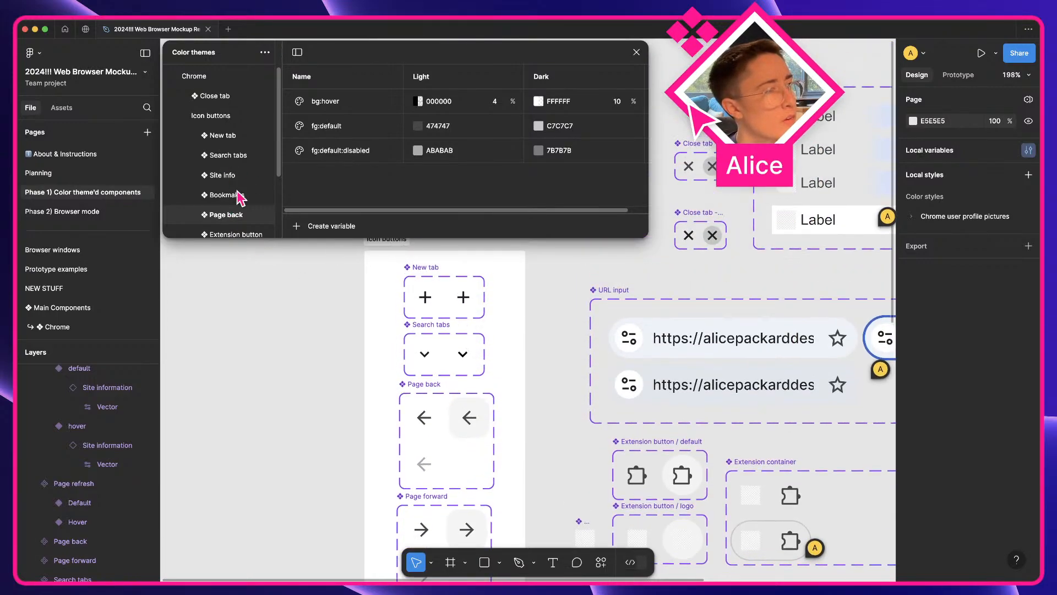
- Compare the light and dark fg:default values of the New tab and Search tabs variable groups
scroll(240, 197, down, 1)
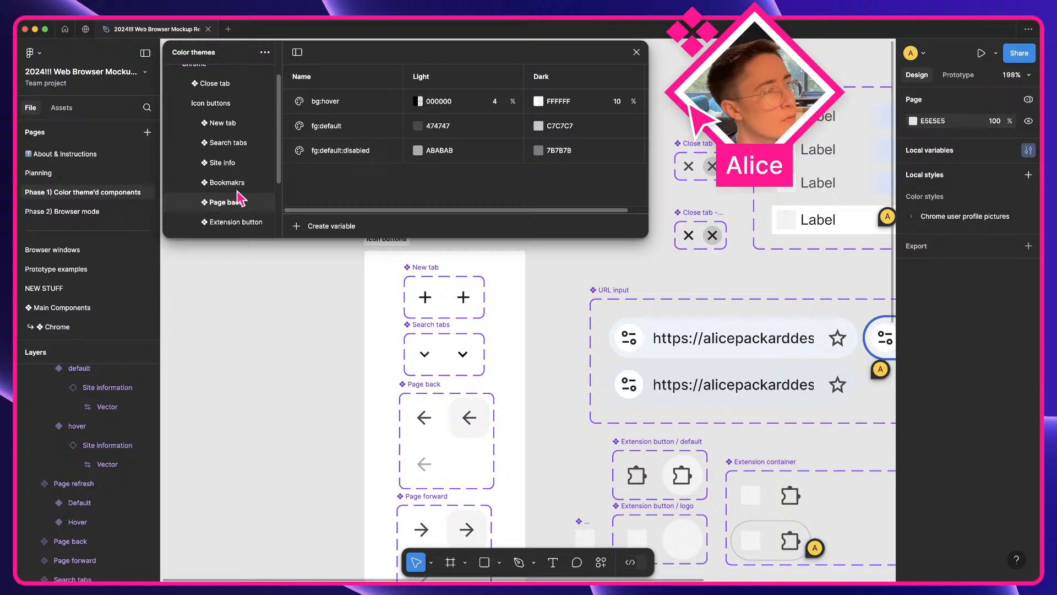
click(239, 147)
click(235, 124)
click(238, 142)
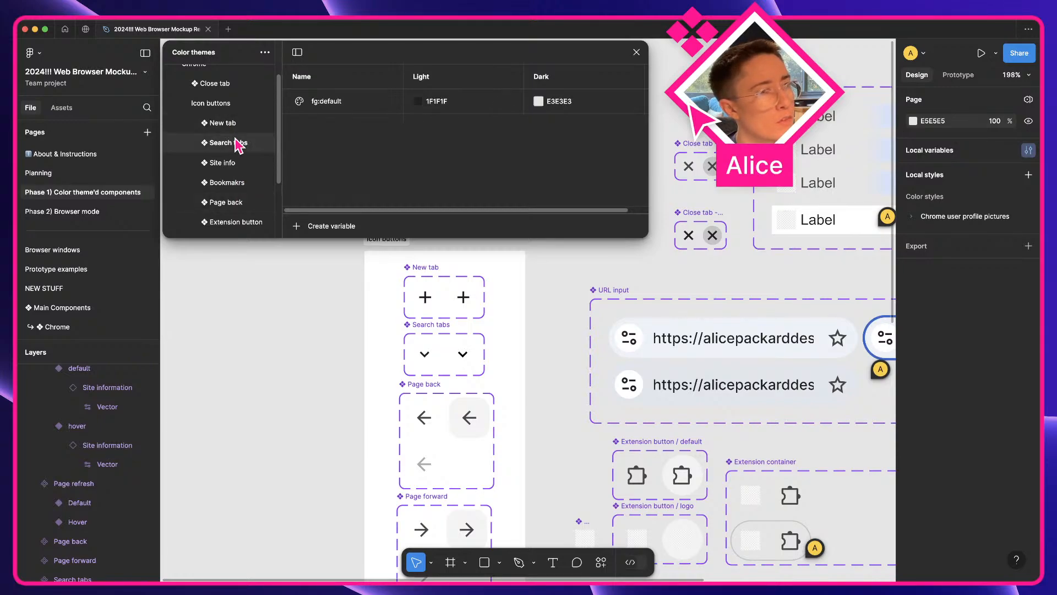
click(233, 126)
click(238, 143)
click(238, 130)
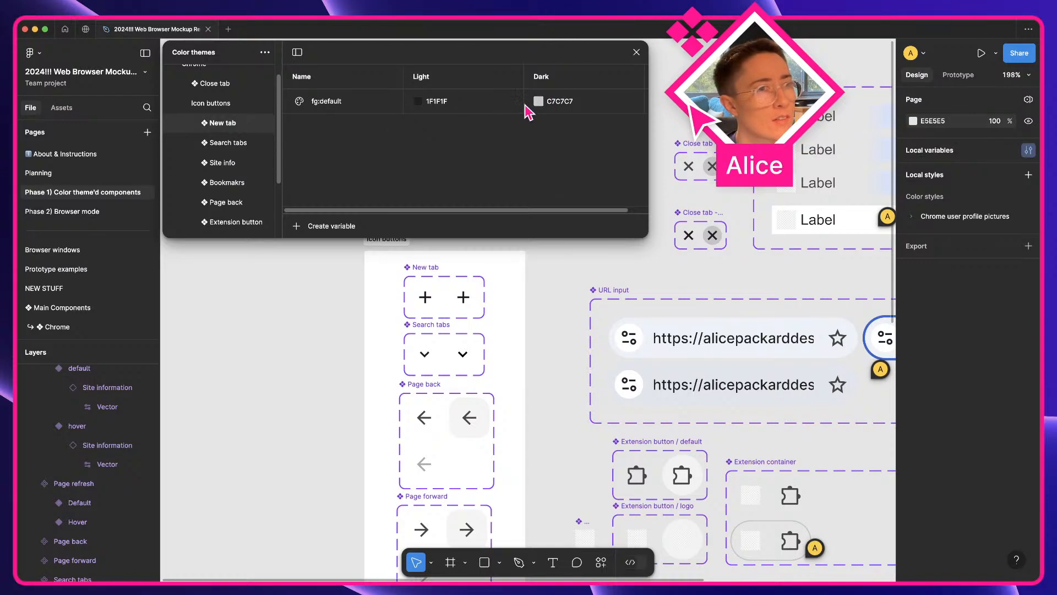
click(215, 150)
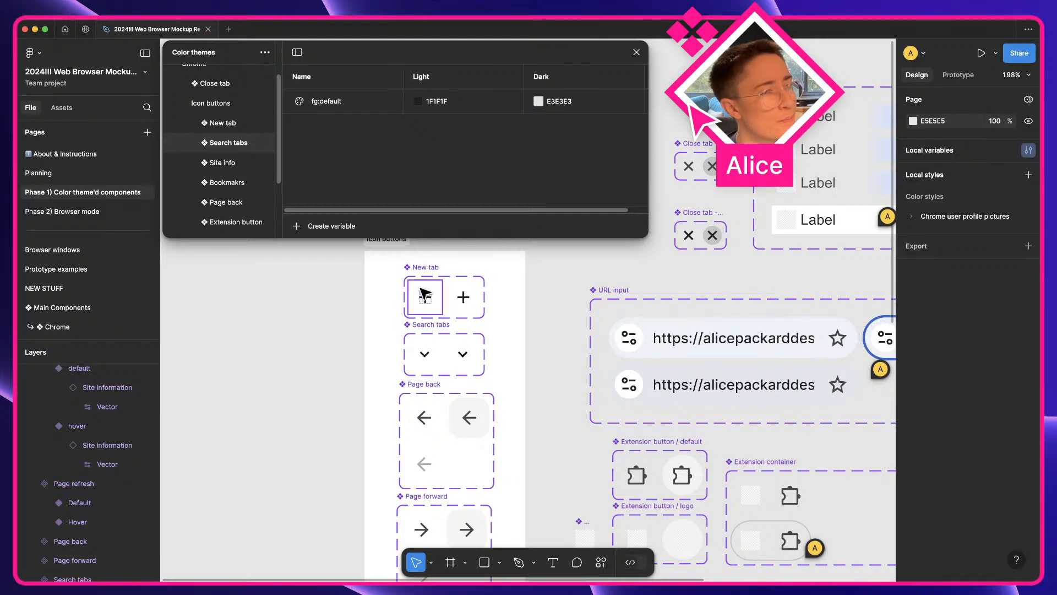
- Replace "logo" with "more menu" in the name of the three-dot button's component set
scroll(483, 428, down, 5)
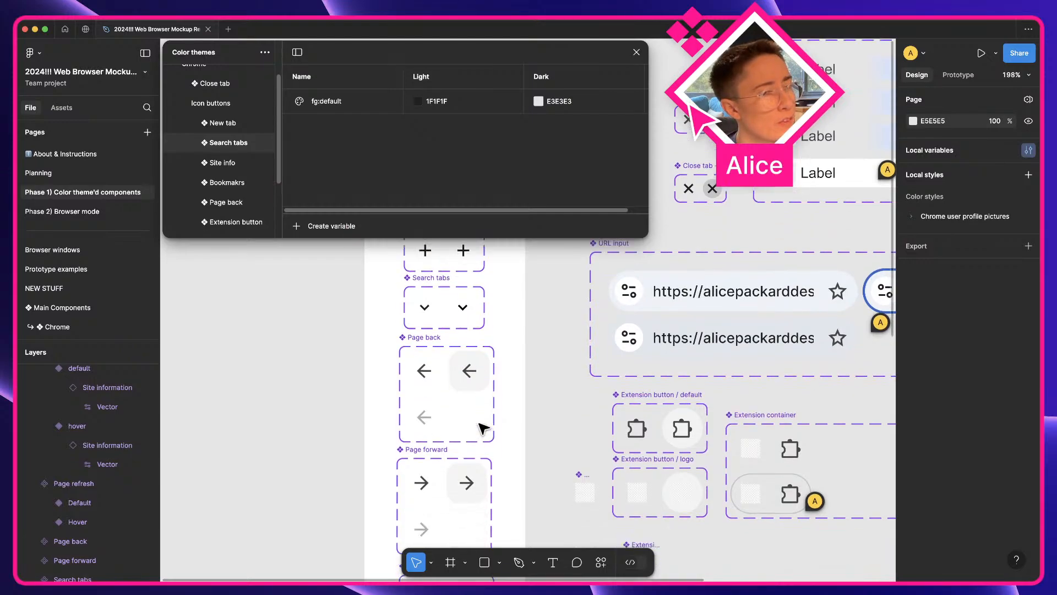
scroll(481, 464, down, 9)
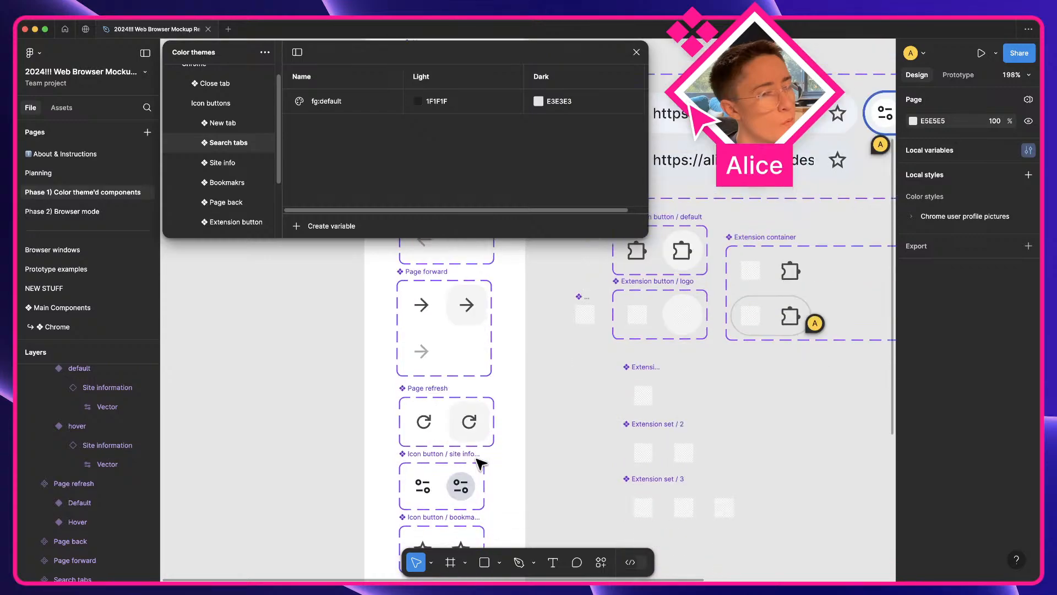
scroll(474, 462, down, 7)
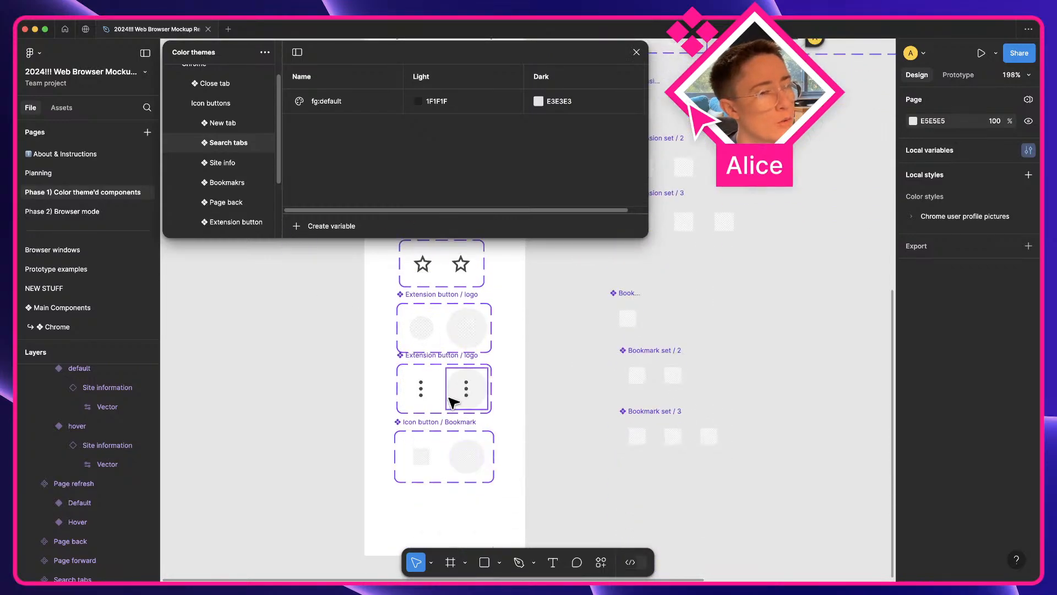
click(457, 304)
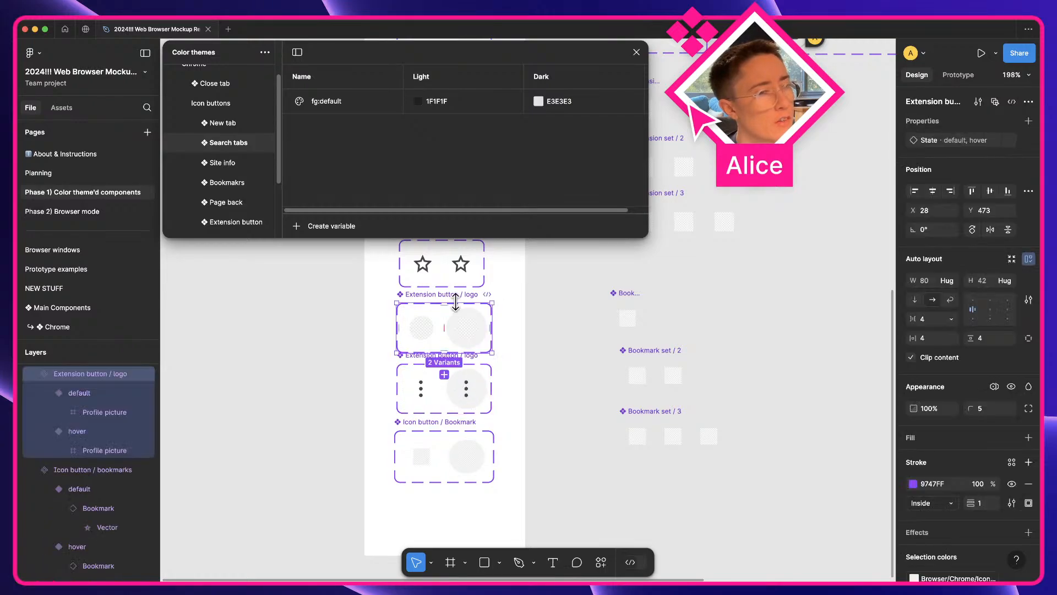
drag(455, 302, 468, 369)
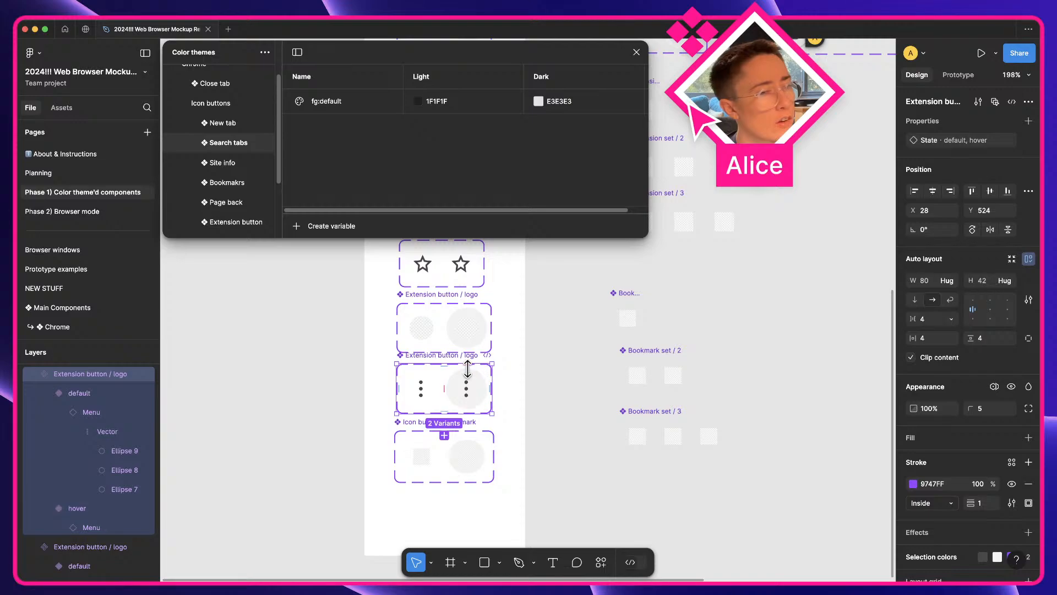
scroll(468, 369, up, 3)
key(super+r)
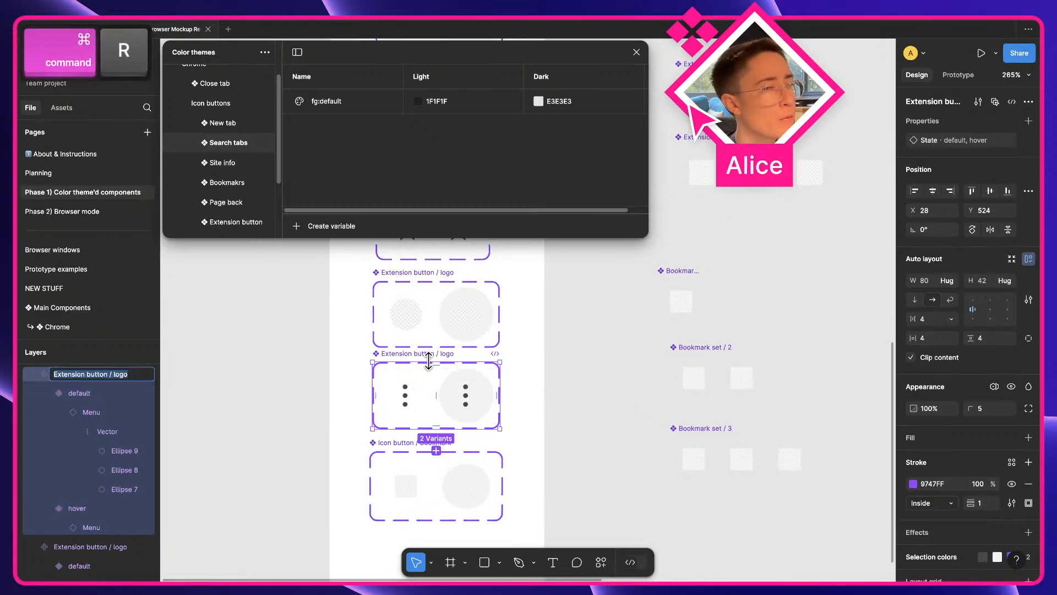
key(shift+alt+Left)
text(more menu)
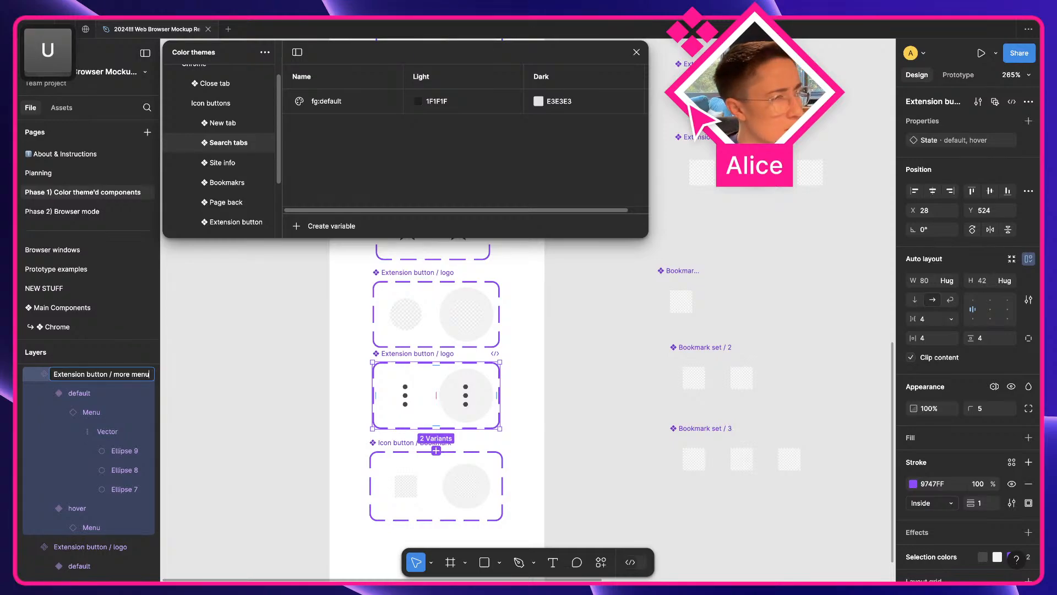
- Replace "Extension button" with "Icon button" in the three-dot set's name, giving Icon button / more menu
key(super+Left)
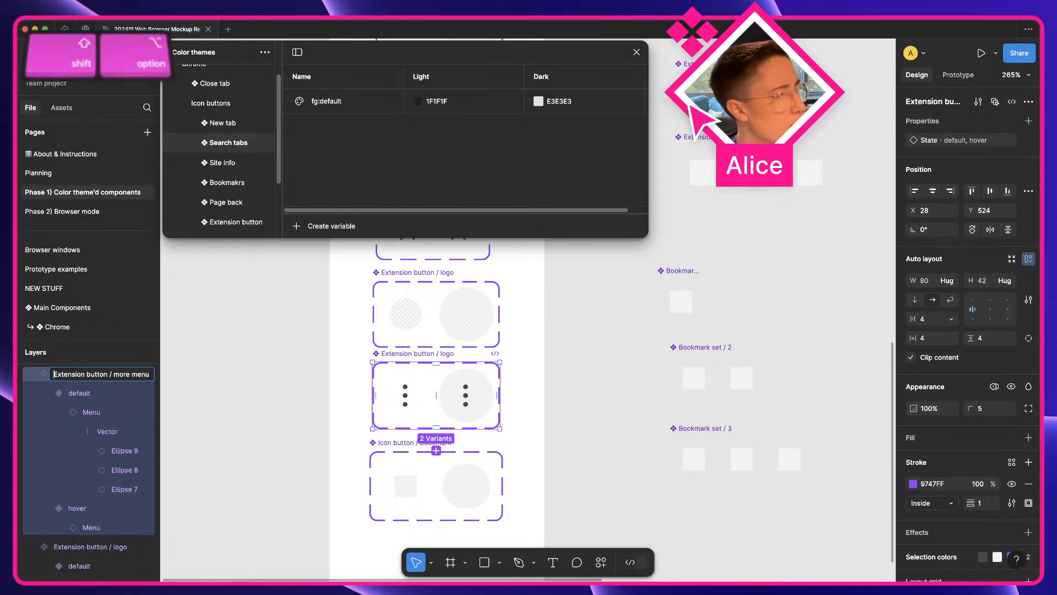
key(shift+alt+Right)
key(shift+alt+Right)
key(BackSpace)
text(Icon button)
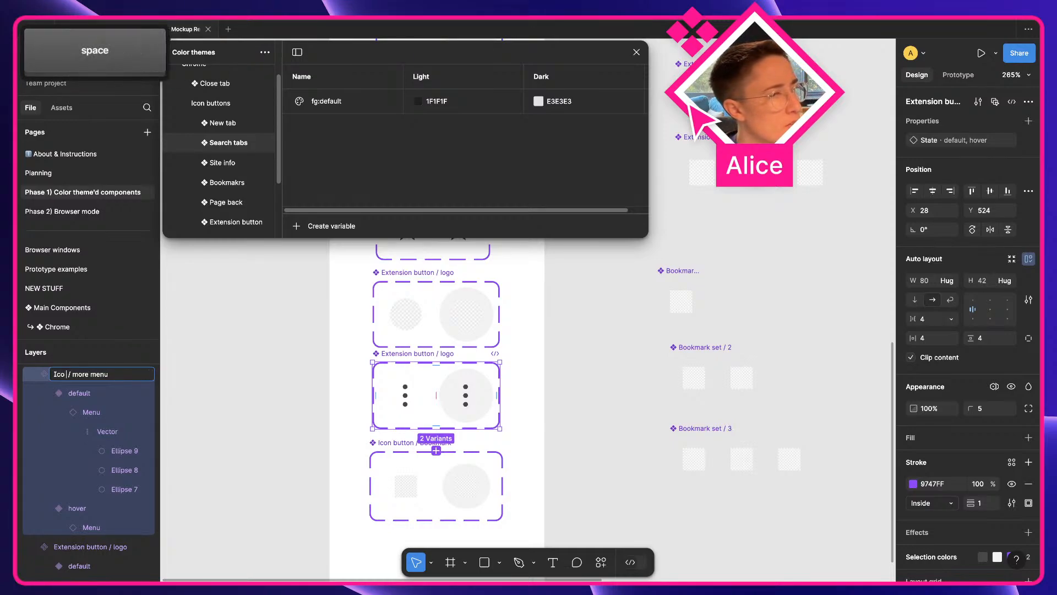
key(Return)
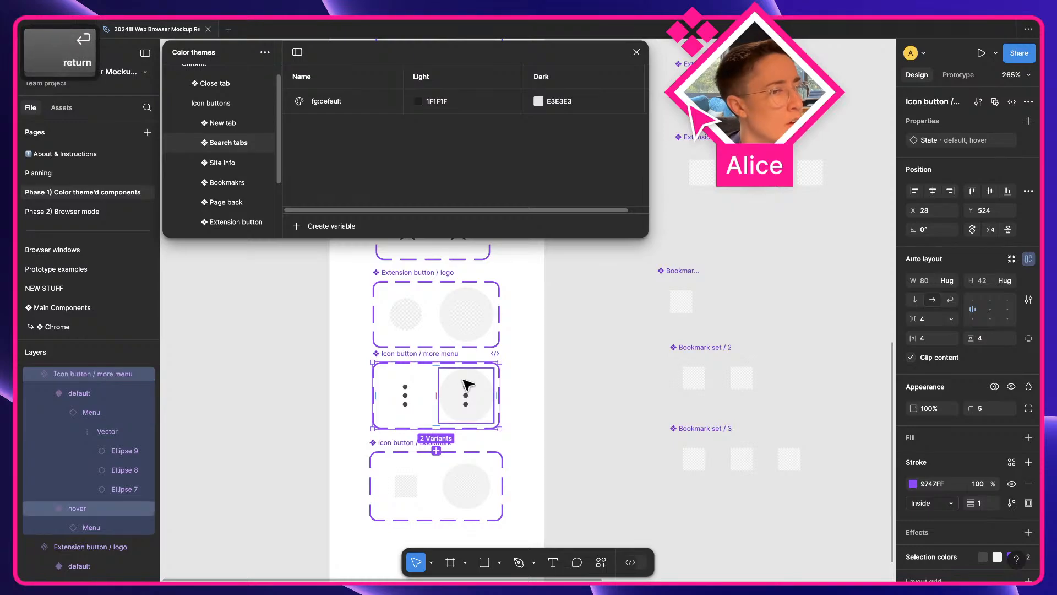
- Rename the Extension button / logo set above the three-dot set in the Icon buttons frame as Extension with logo
scroll(427, 443, up, 5)
scroll(427, 451, up, 10)
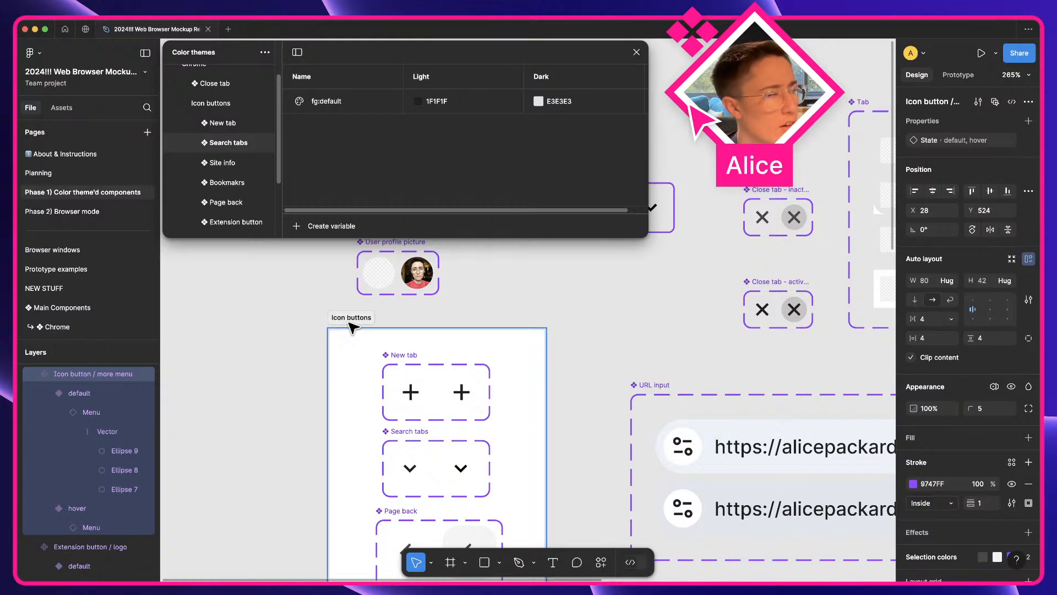
scroll(351, 325, down, 3)
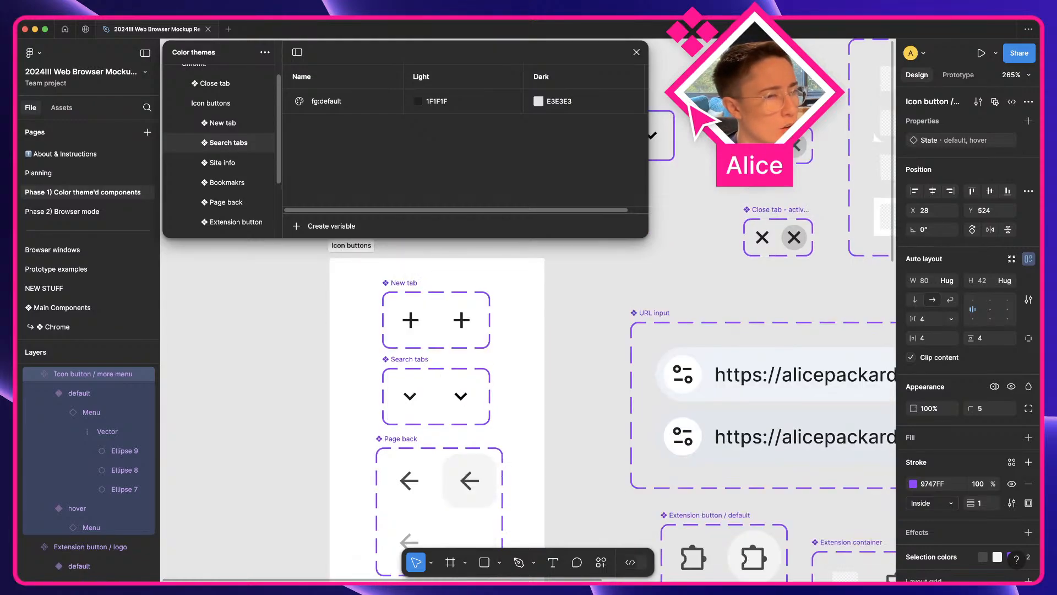
scroll(264, 380, down, 10)
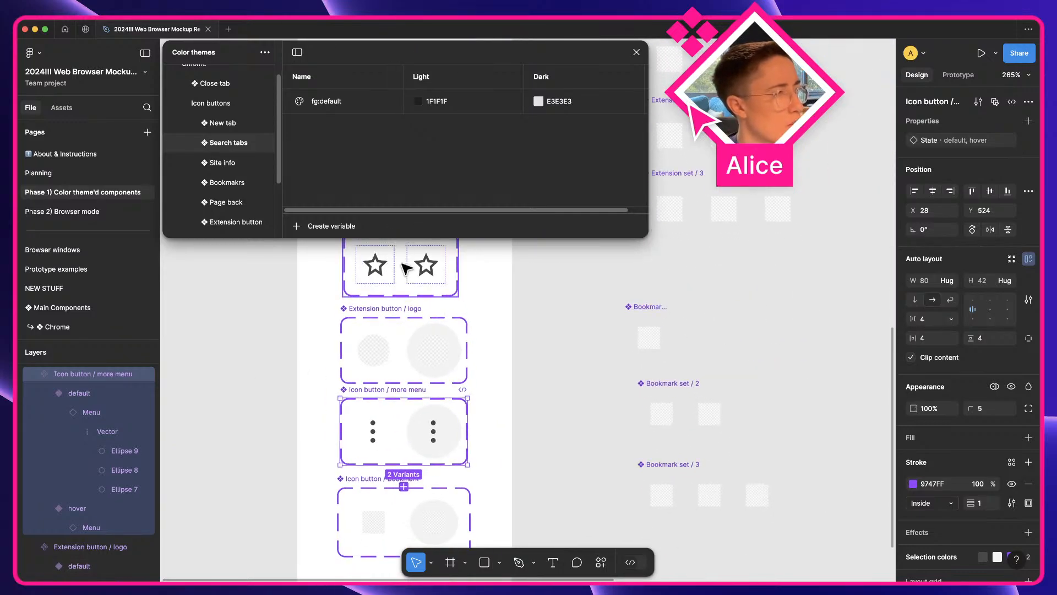
mouse_move(362, 564)
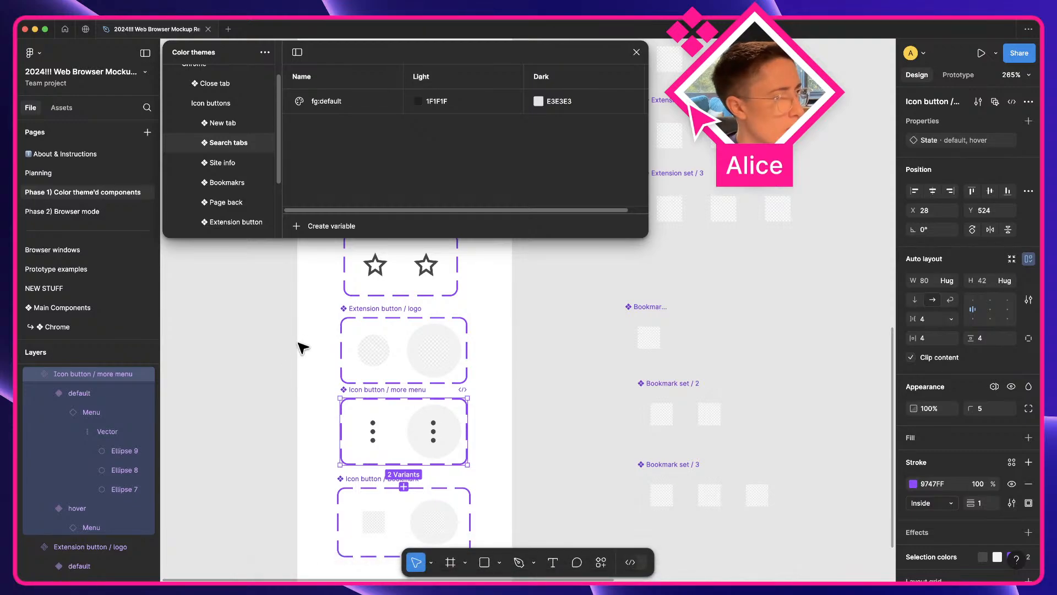
click(385, 312)
key(super+r)
key(Left)
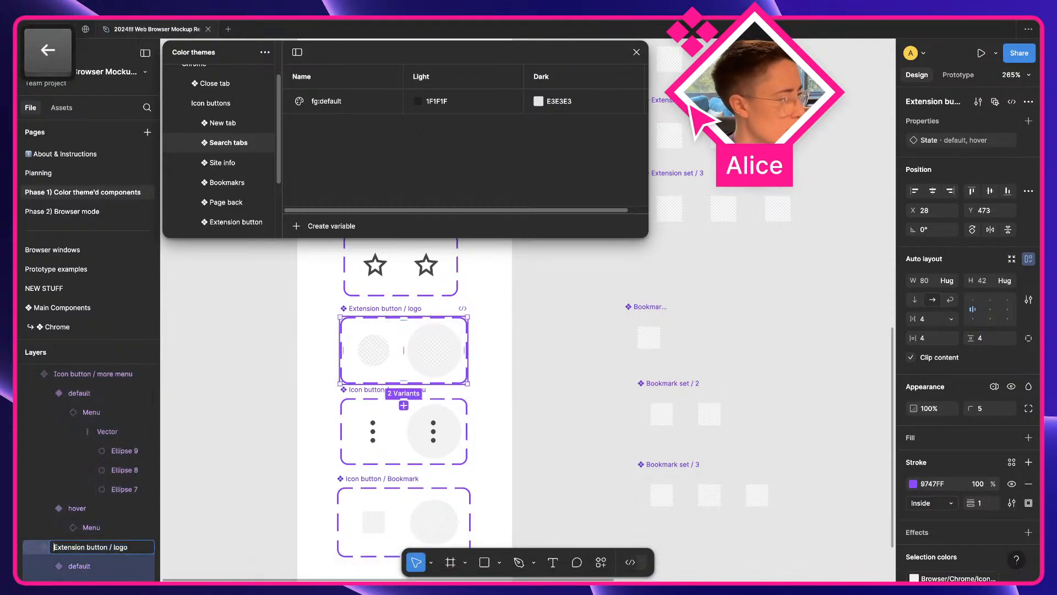
key(alt+Right)
key(alt+shift+Right)
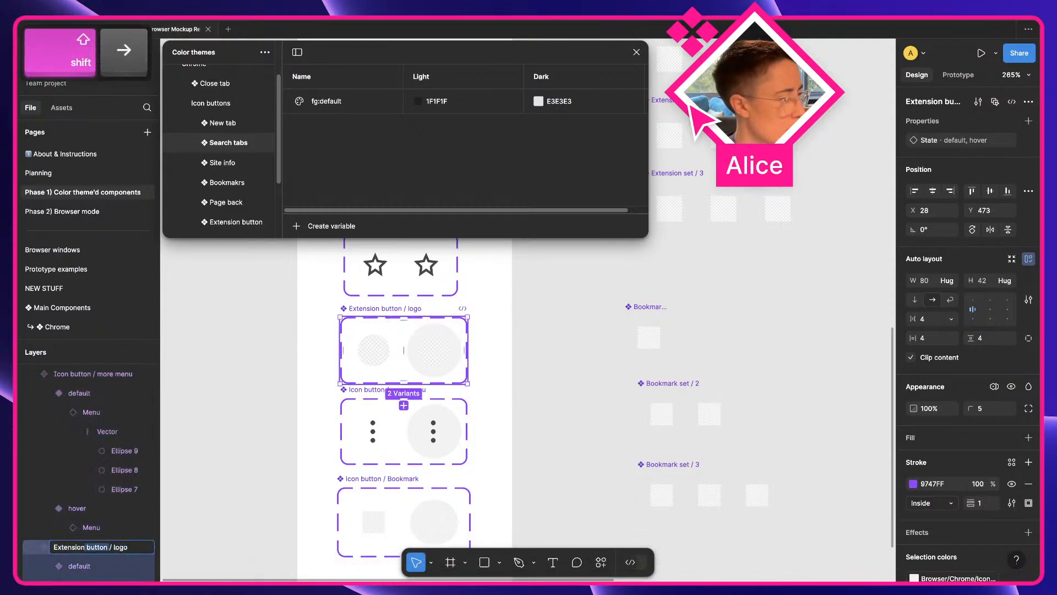
key(BackSpace)
text(w)
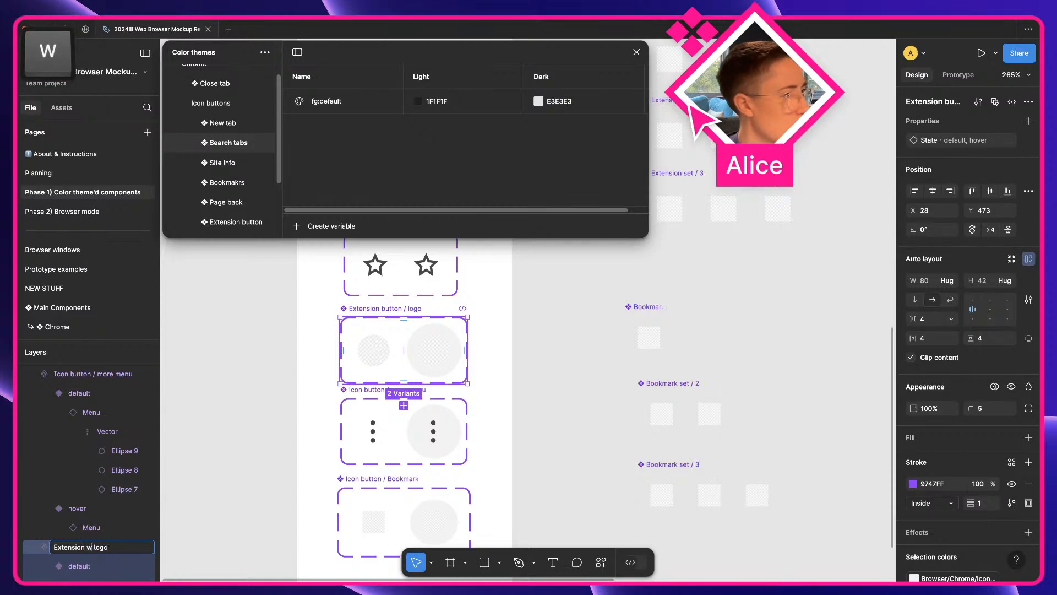
text(ith)
key(Return)
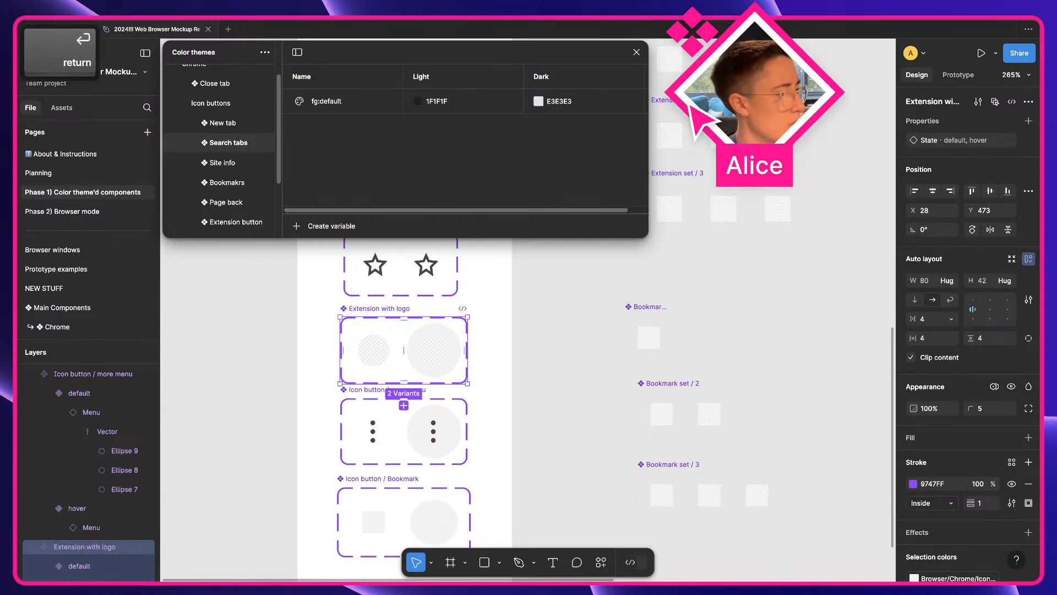
- Check the names of the Icon button / more menu set and the Extension button / default set, leaving nothing selected
click(367, 392)
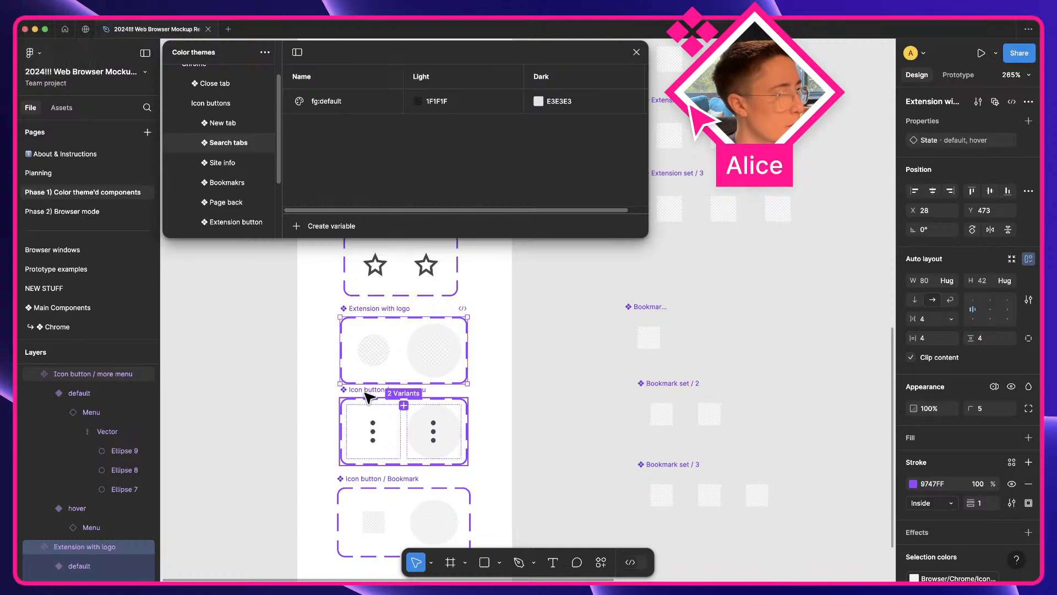
scroll(367, 392, up, 15)
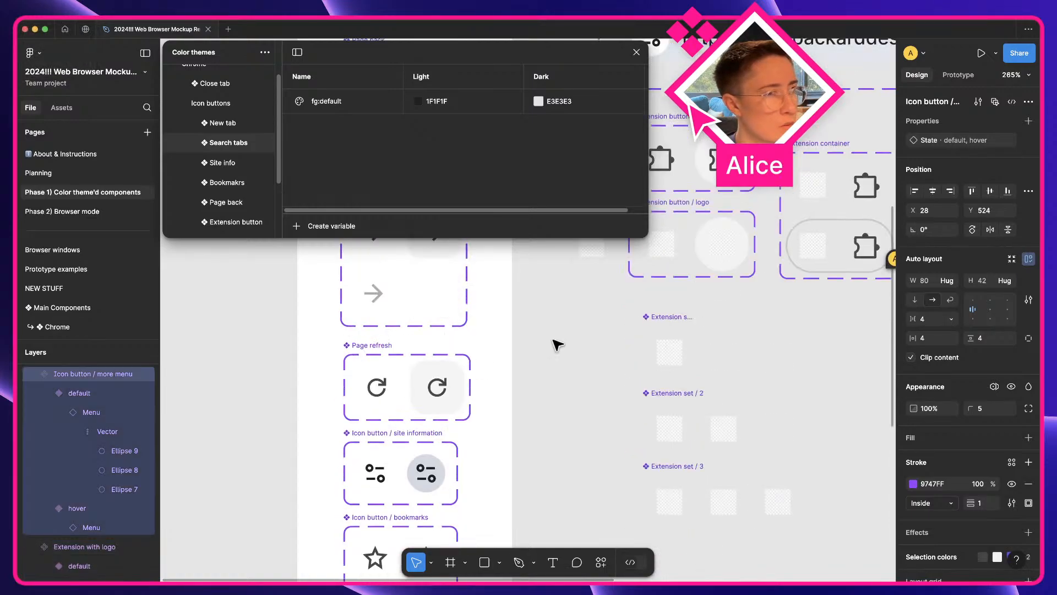
click(676, 263)
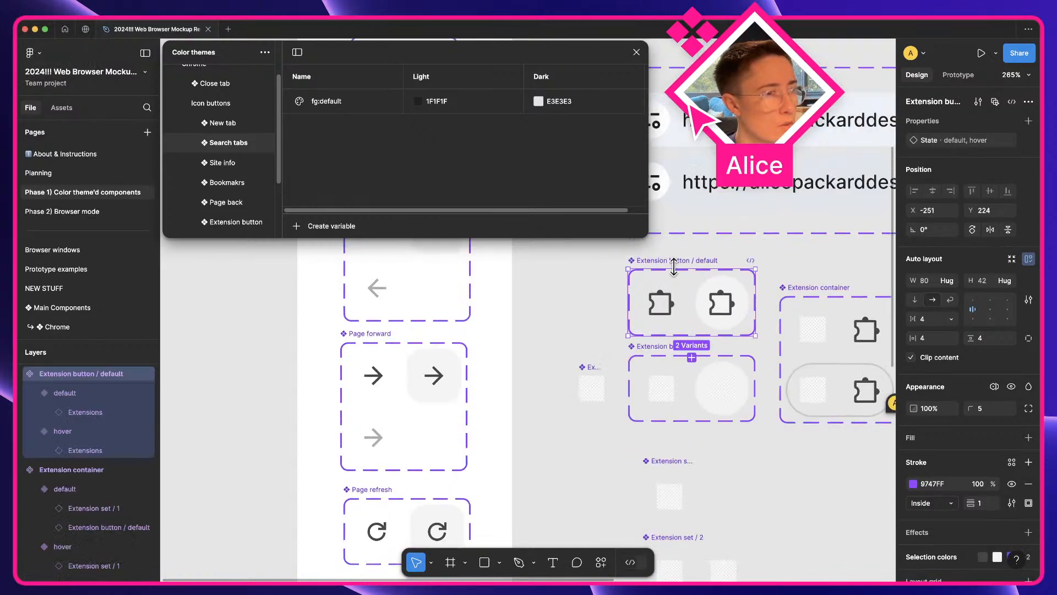
click(601, 339)
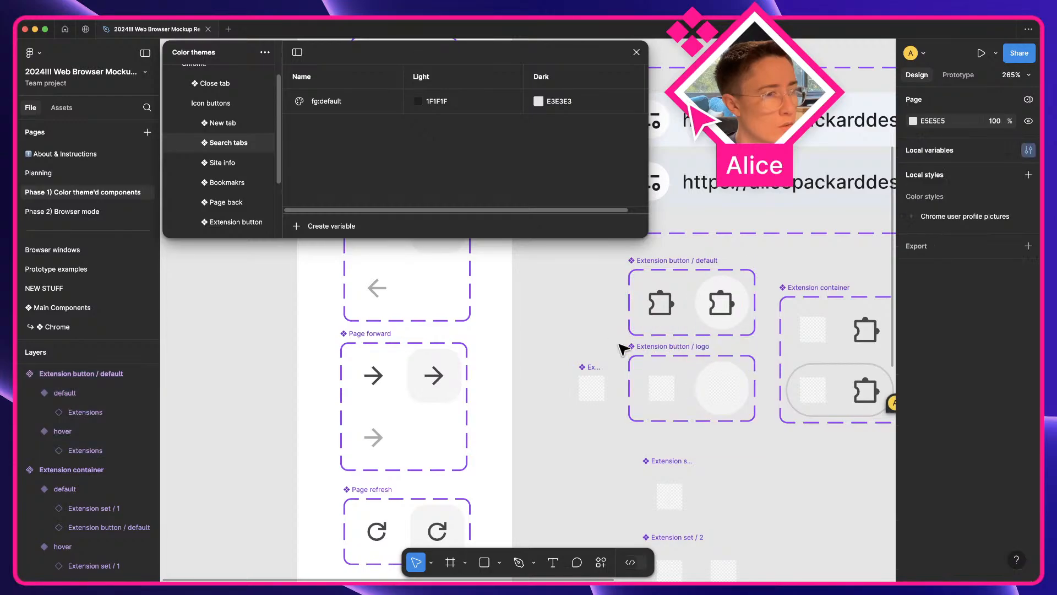
- Rename the Extension with logo component set in the Icon buttons section as User profile
scroll(622, 352, down, 10)
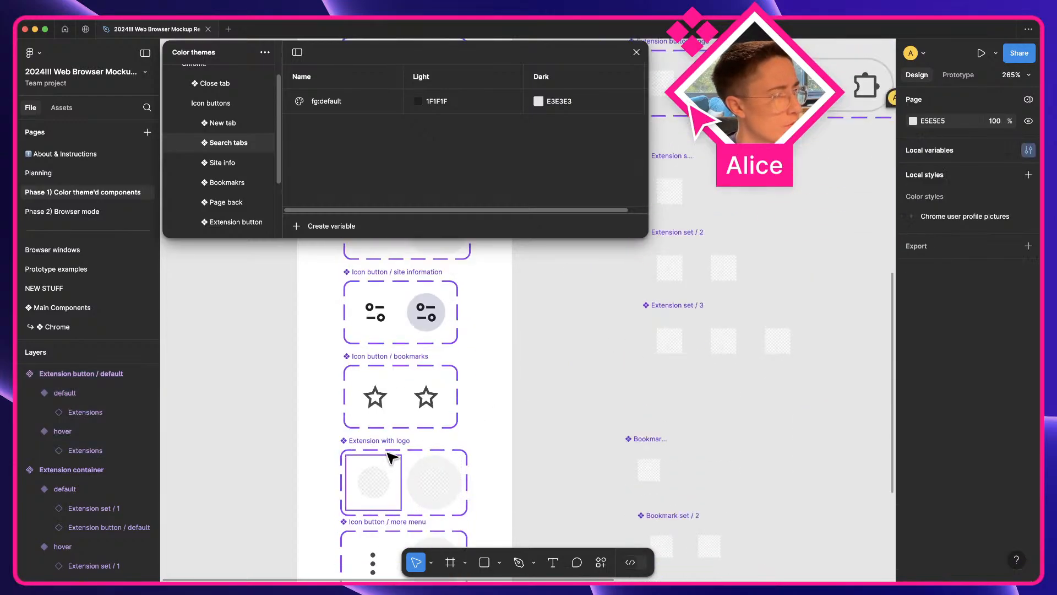
click(392, 448)
scroll(392, 448, down, 2)
key(super+r)
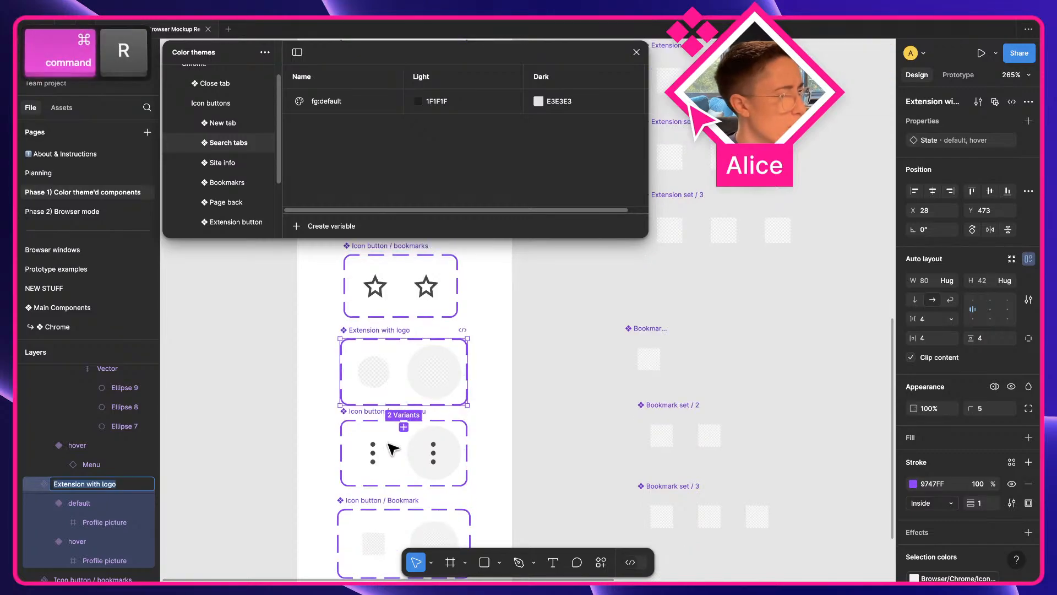
text(Profile pic)
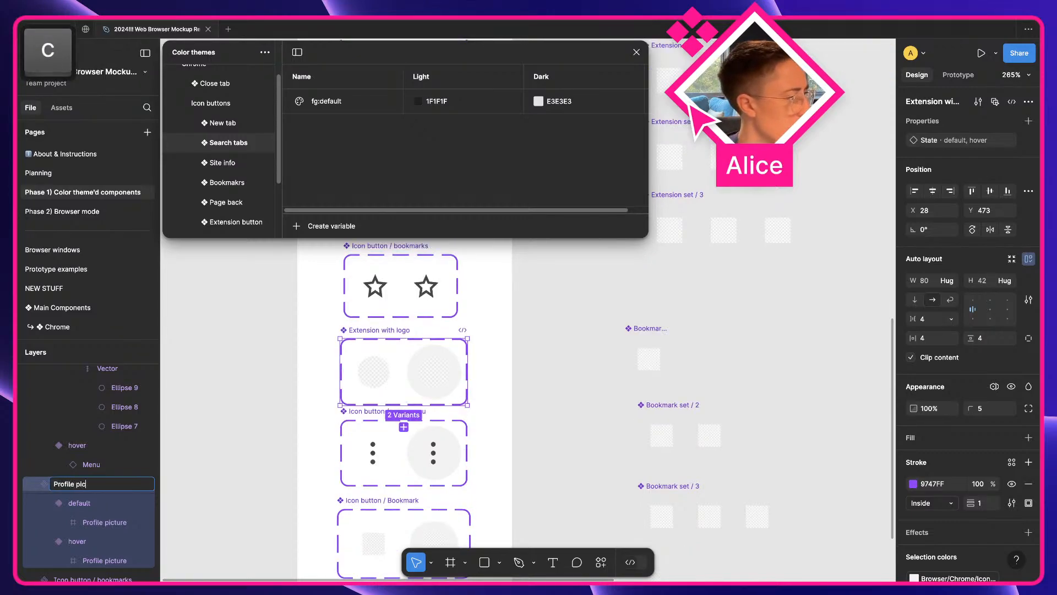
text(ture)
key(super+a)
text(User pro)
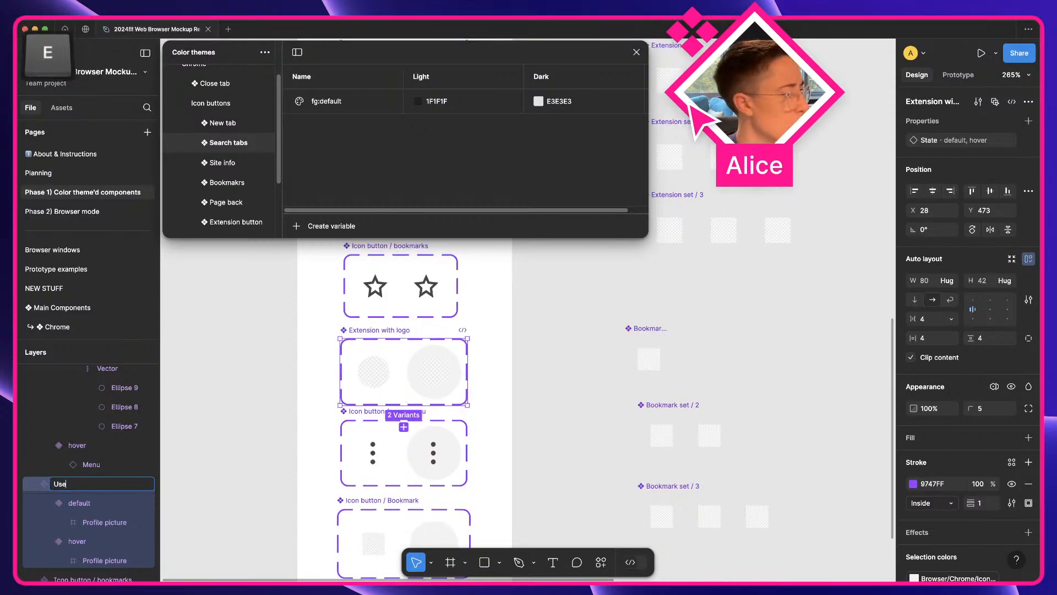
- Rename the Icon button / more menu component set as More menu
click(385, 448)
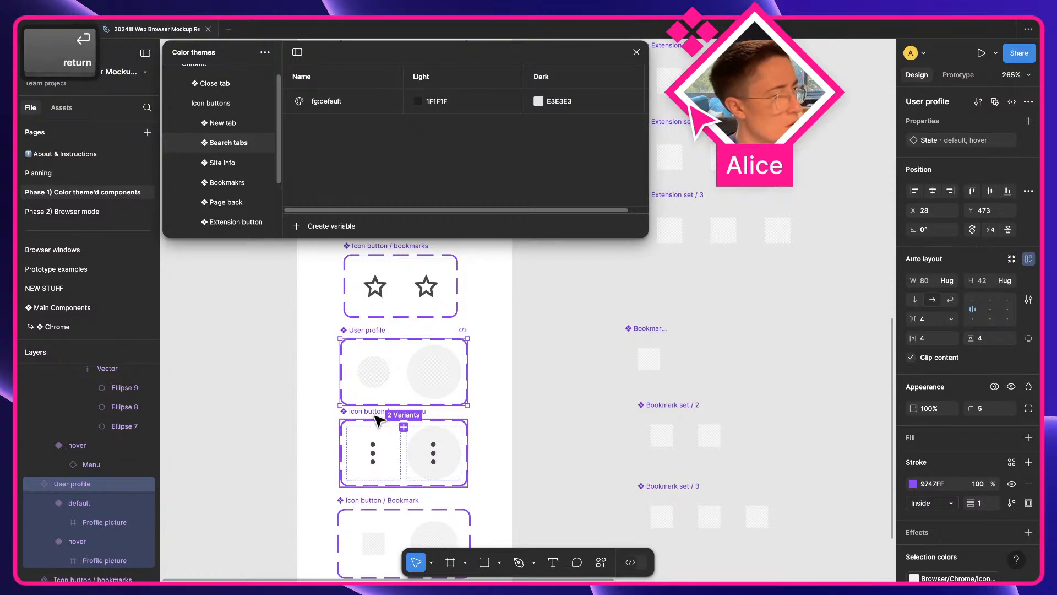
key(super+r)
text(More menu)
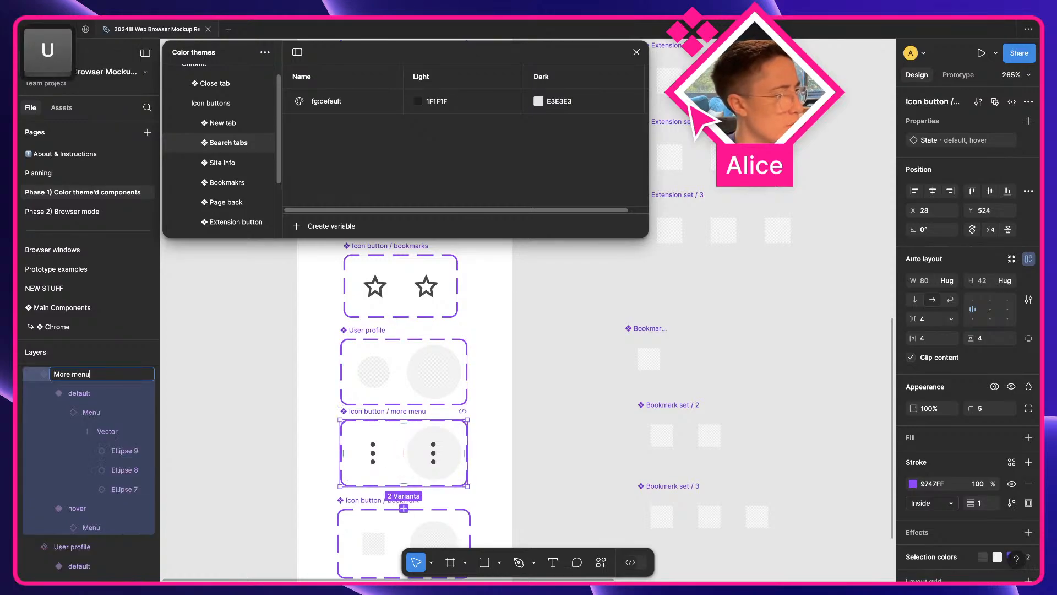
key(Return)
- Rename the Icon button / Bookmark component set below More menu as Bookmark
click(358, 502)
key(super+r)
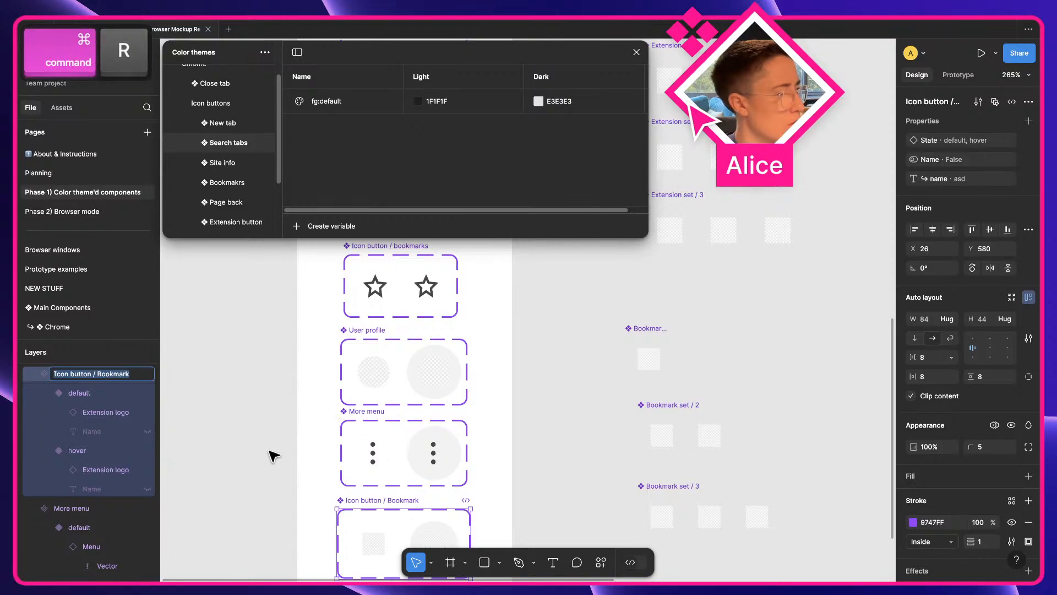
text(Bookmark)
key(Return)
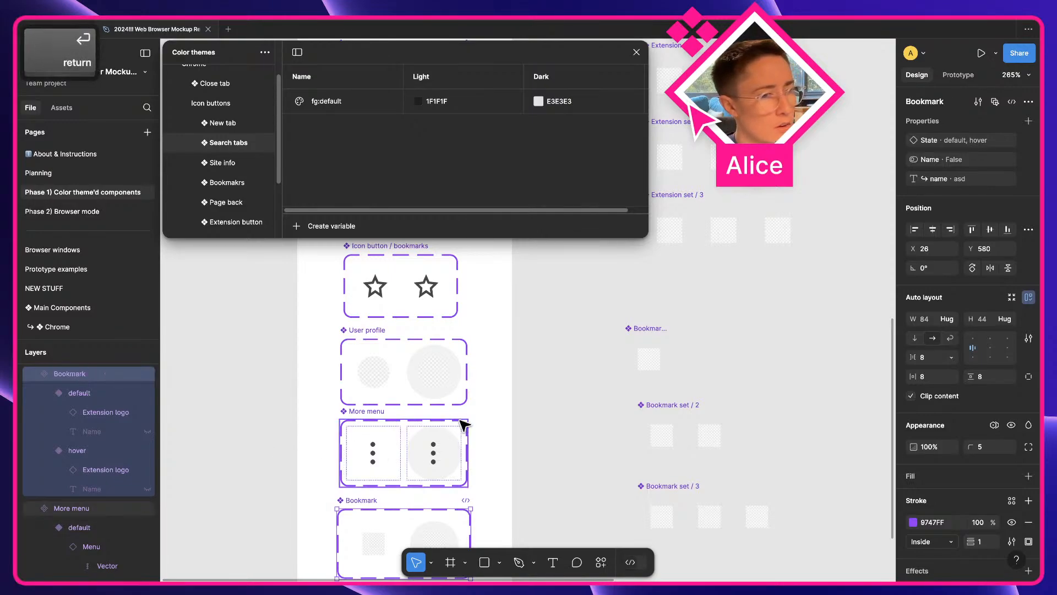
- Move the Extension button / default set onto the empty canvas left of the Icon buttons section, at about X -632, Y 529
scroll(460, 421, up, 5)
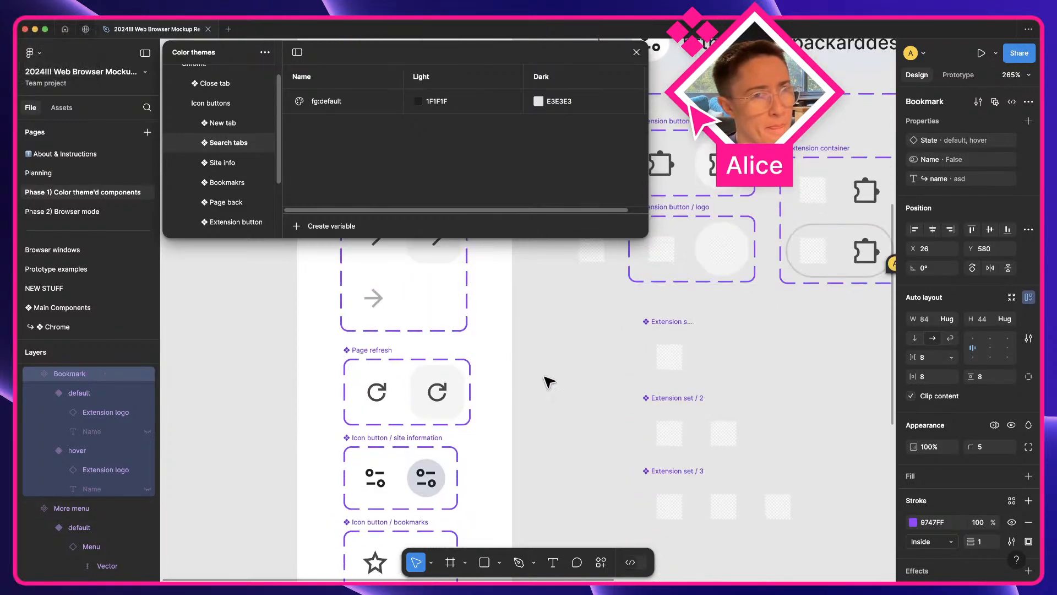
click(567, 367)
scroll(568, 366, down, 1)
scroll(568, 366, down, 5)
key(space)
drag(571, 318, 588, 287)
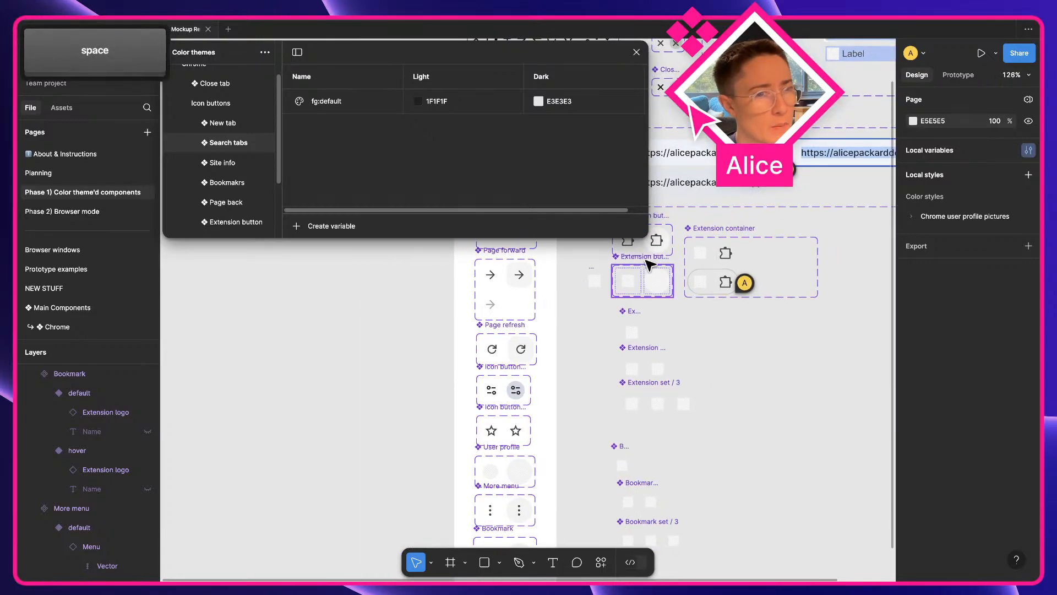
click(645, 260)
scroll(645, 260, up, 1)
scroll(645, 259, up, 1)
shift+click(645, 261)
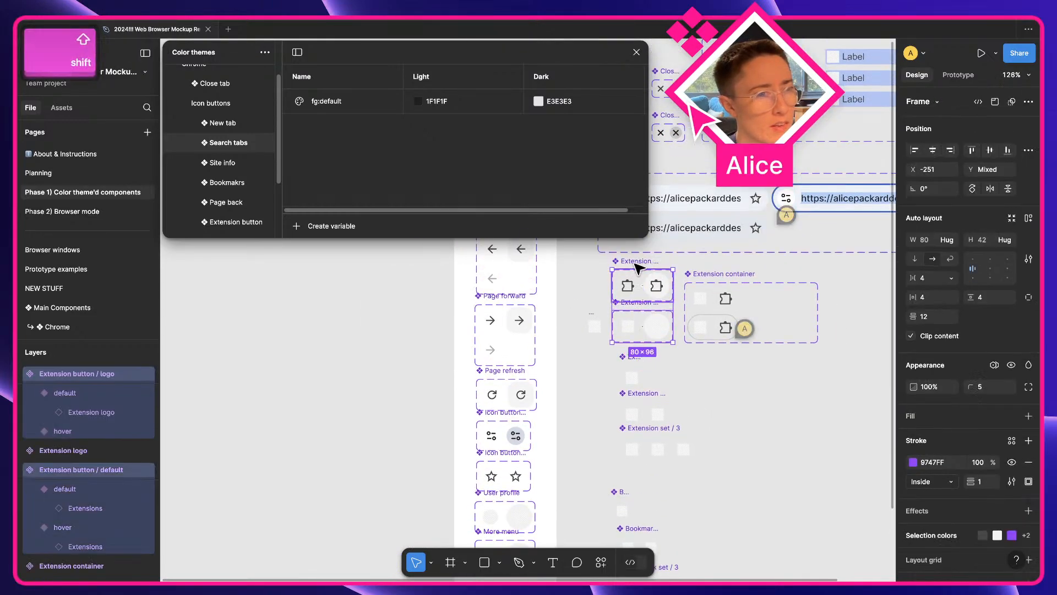
click(640, 262)
drag(641, 262, 352, 493)
key(space)
drag(353, 494, 361, 373)
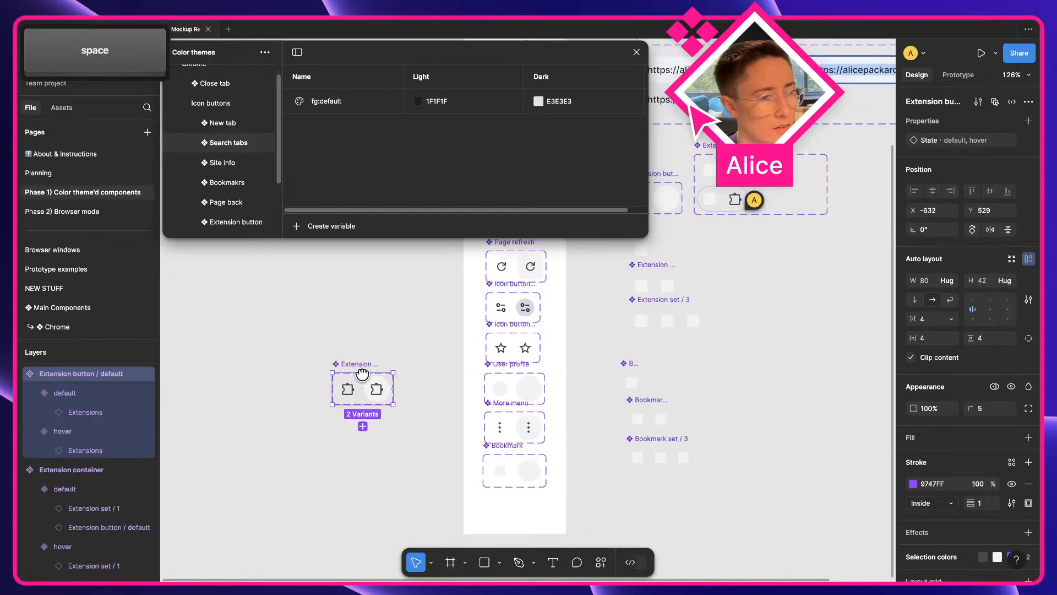
- Ungroup the Icon buttons section so its component sets sit directly on the canvas
scroll(535, 334, up, 4)
drag(535, 334, 459, 424)
click(478, 309)
scroll(486, 374, down, 1)
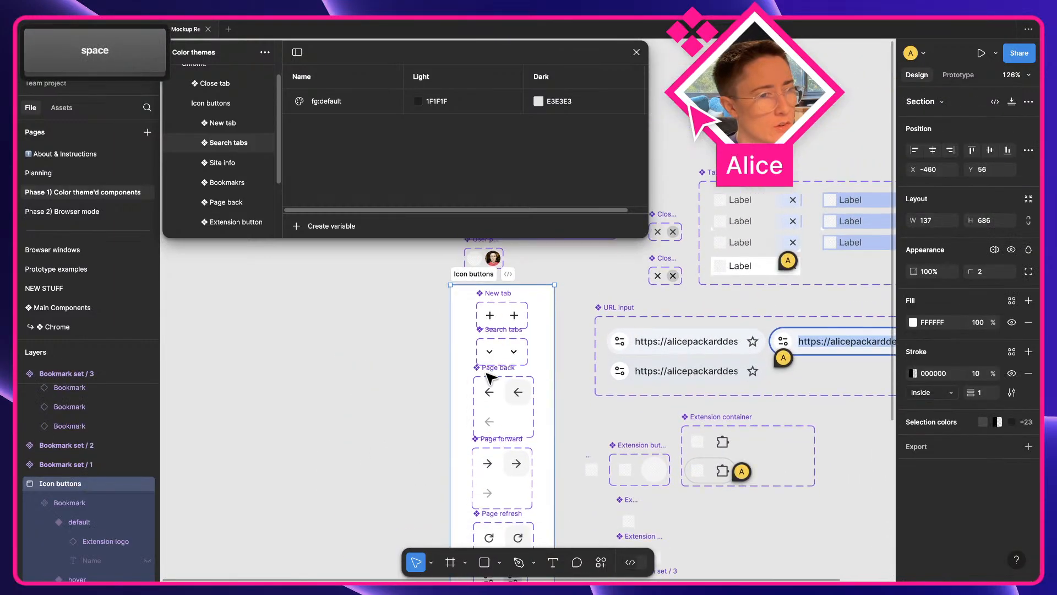
key(shift+super+g)
- Move the Extension button / default set to the end of the icon button column, below Bookmark, at about X -434, Y 697
scroll(490, 377, down, 3)
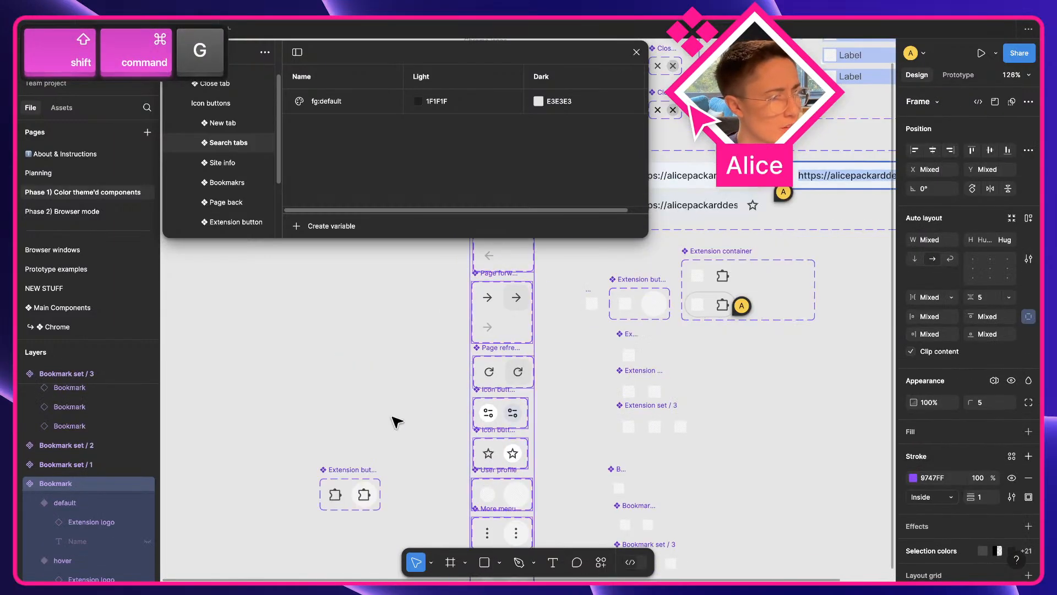
scroll(398, 421, down, 2)
drag(357, 388, 496, 500)
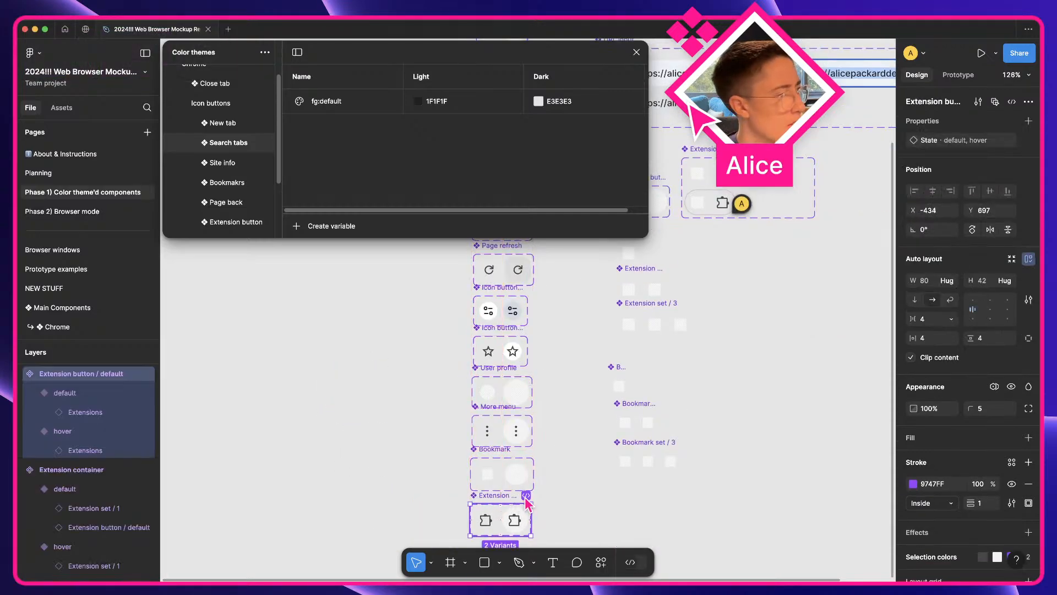
- Rename the Extension button / default component set as Extension manager
key(super+r)
key(Right)
key(alt+shift+Left)
key(BackSpace)
key(BackSpace)
key(BackSpace)
key(BackSpace)
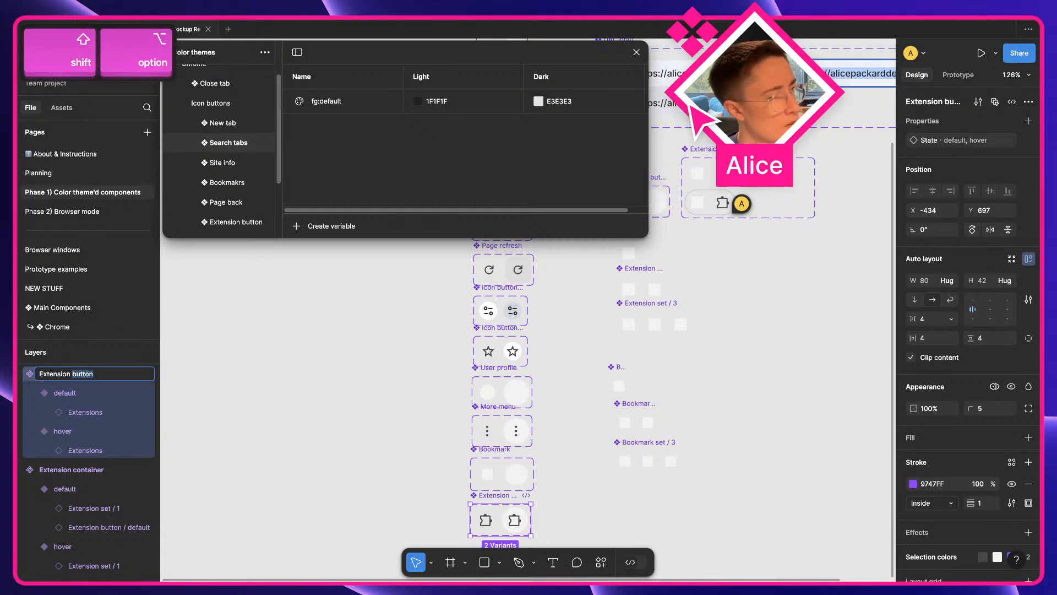
text(manager)
key(Return)
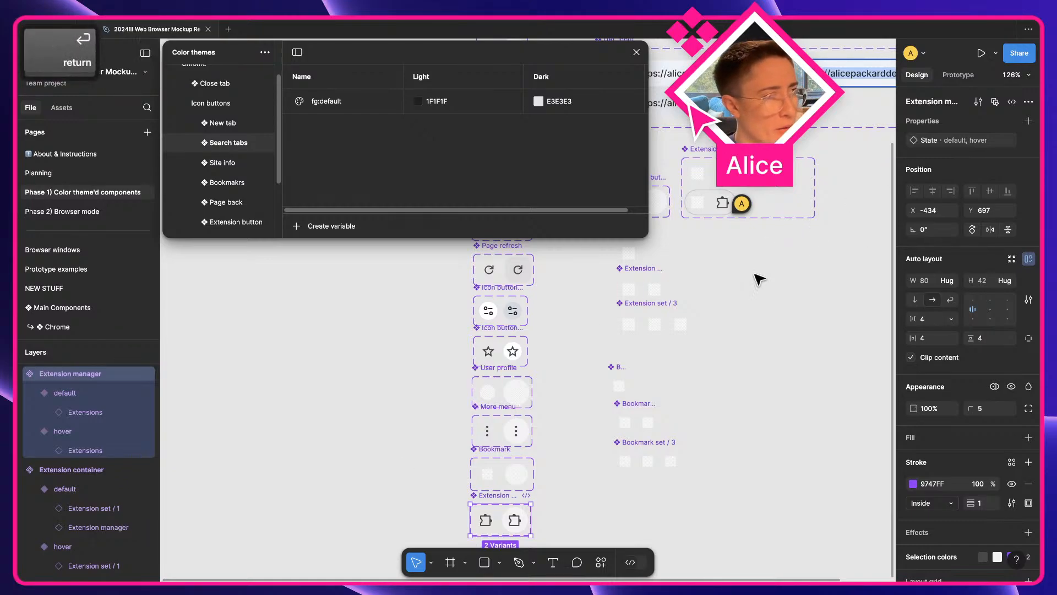
- Move the Extension button / logo set to the end of the icon button column, directly below Extension manager, at about X -430, Y 748
click(807, 288)
key(space)
drag(698, 242, 717, 334)
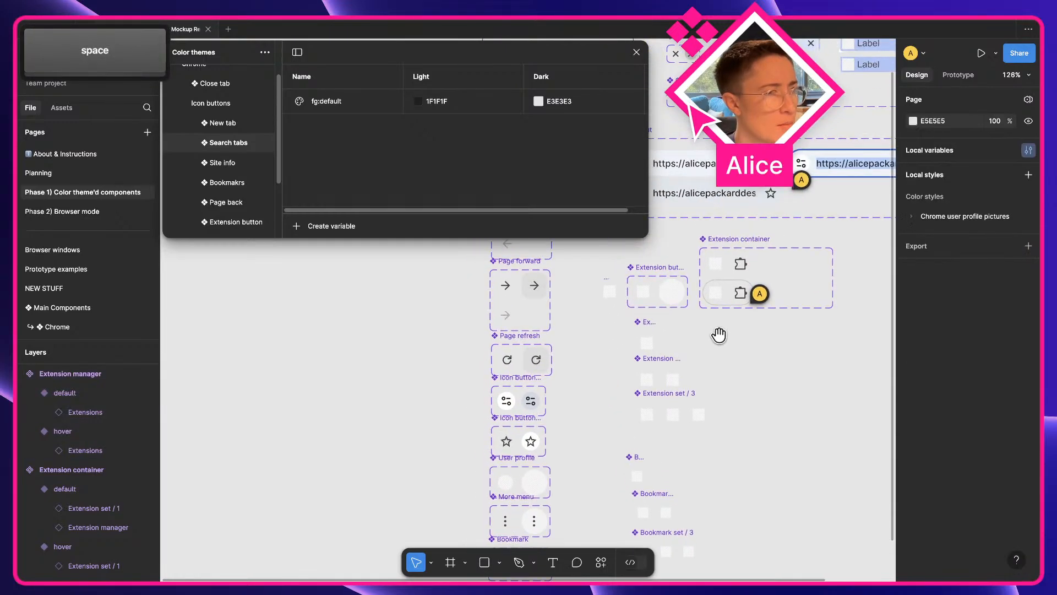
click(661, 271)
drag(663, 275, 459, 479)
- Shorten the name of the Extension button / logo component set to Extension
key(space)
key(super+r)
key(Right)
key(shift+alt+Left)
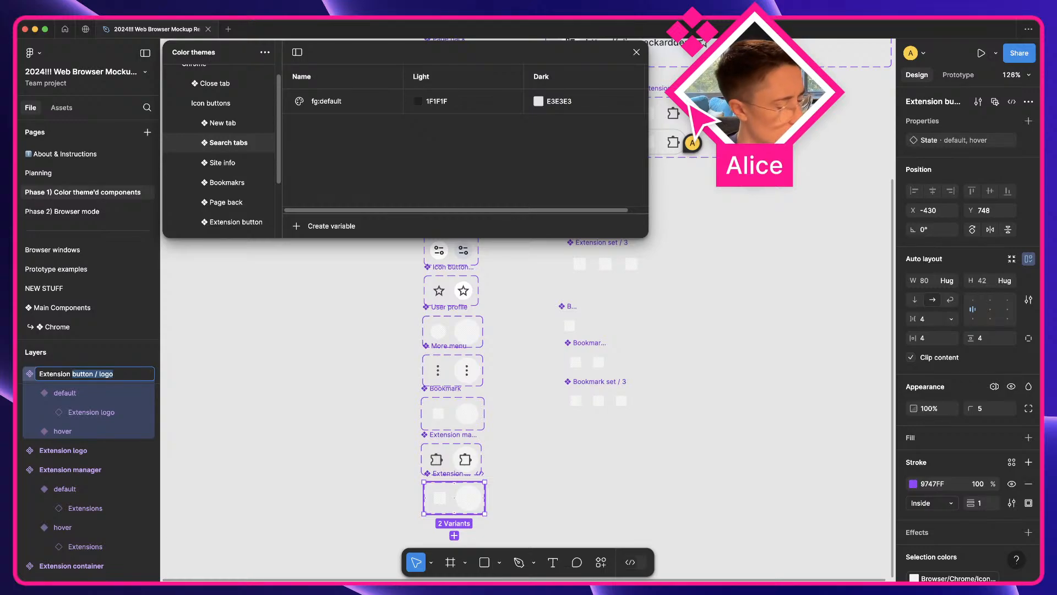
key(BackSpace)
key(BackSpace)
key(BackSpace)
key(Return)
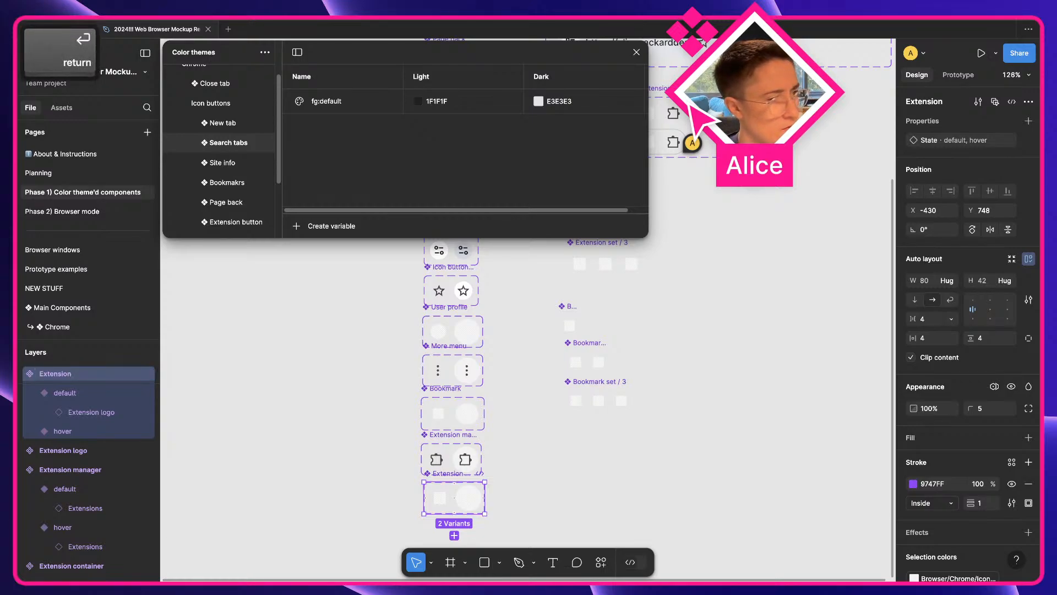
- Rename the Icon button / bookmarks component set with the star icons as Add bookmark
scroll(461, 340, up, 3)
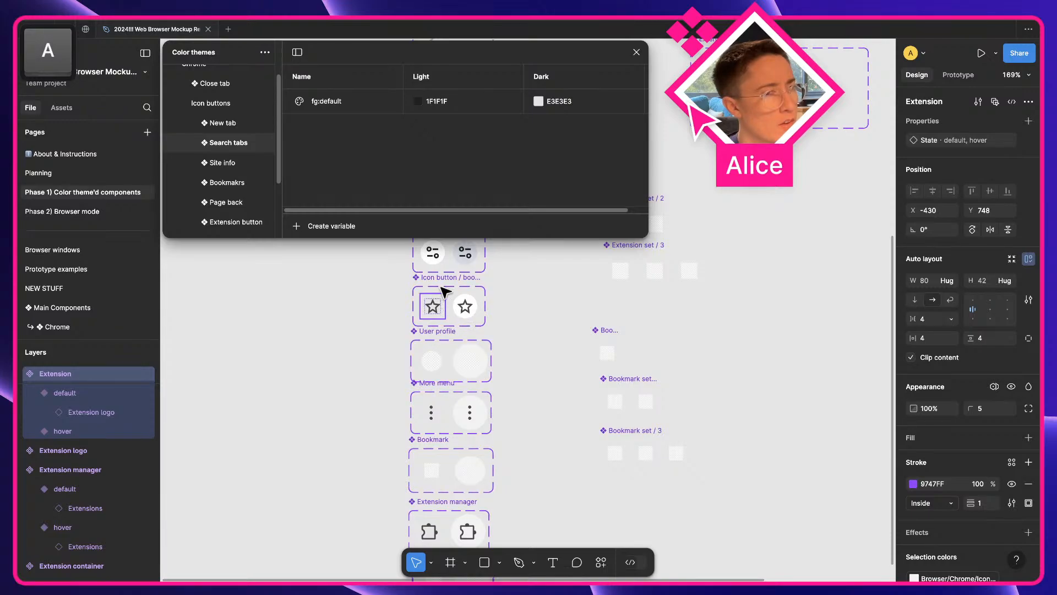
click(446, 278)
key(super+r)
key(Left)
key(shift+alt+Right)
key(shift+alt+Right)
key(shift+Right)
key(shift+Right)
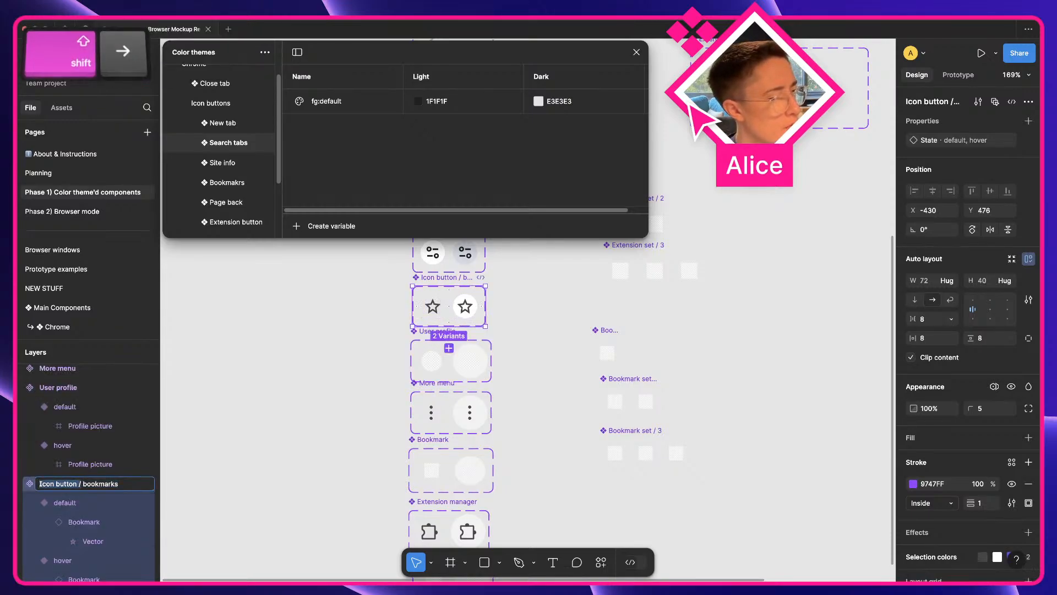
key(Left)
key(super+a)
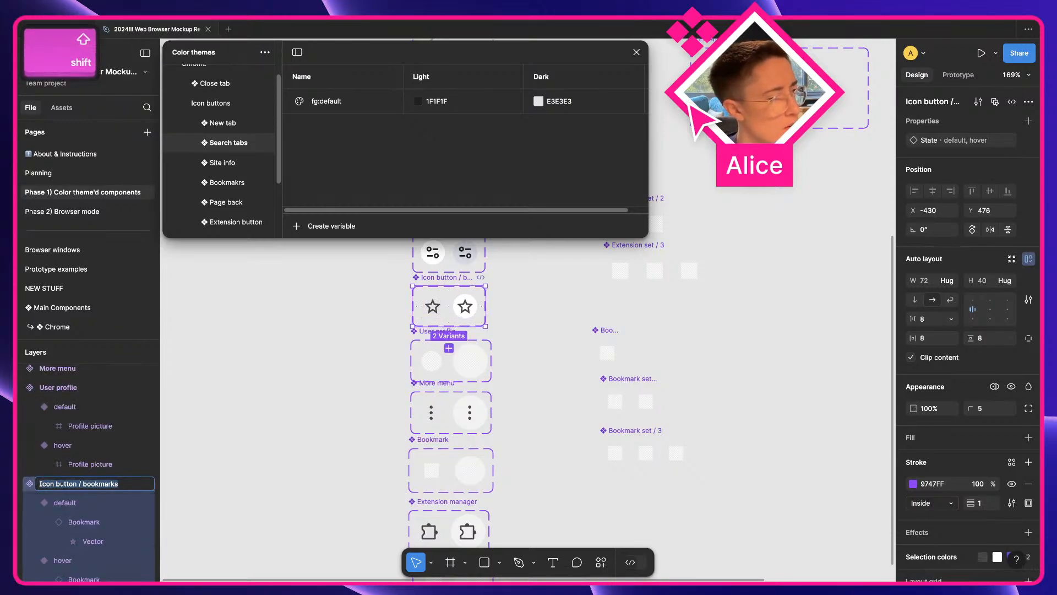
text(Add m)
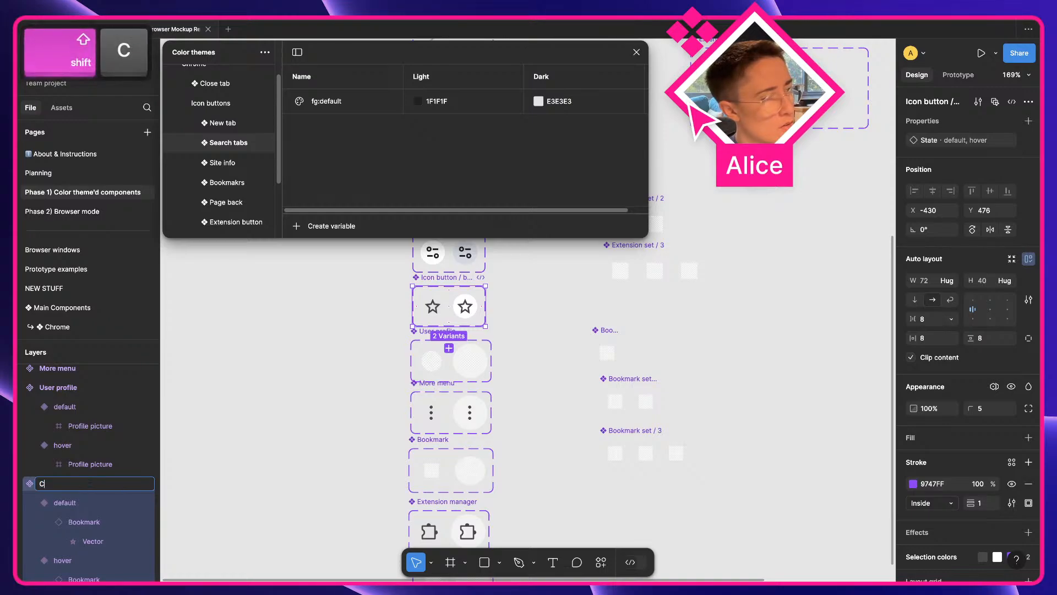
key(BackSpace)
text(bookmark)
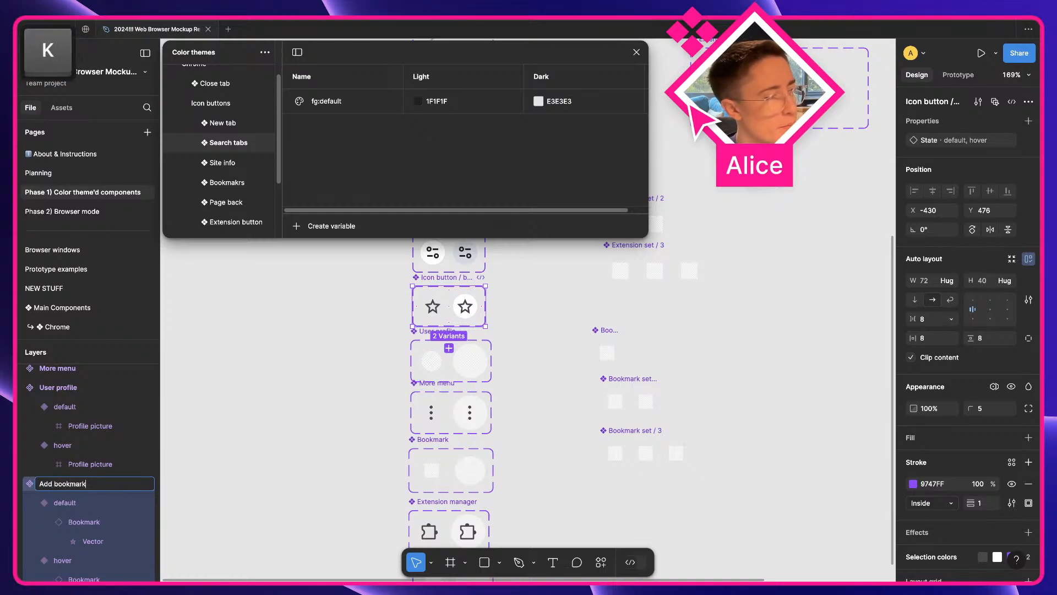
key(Return)
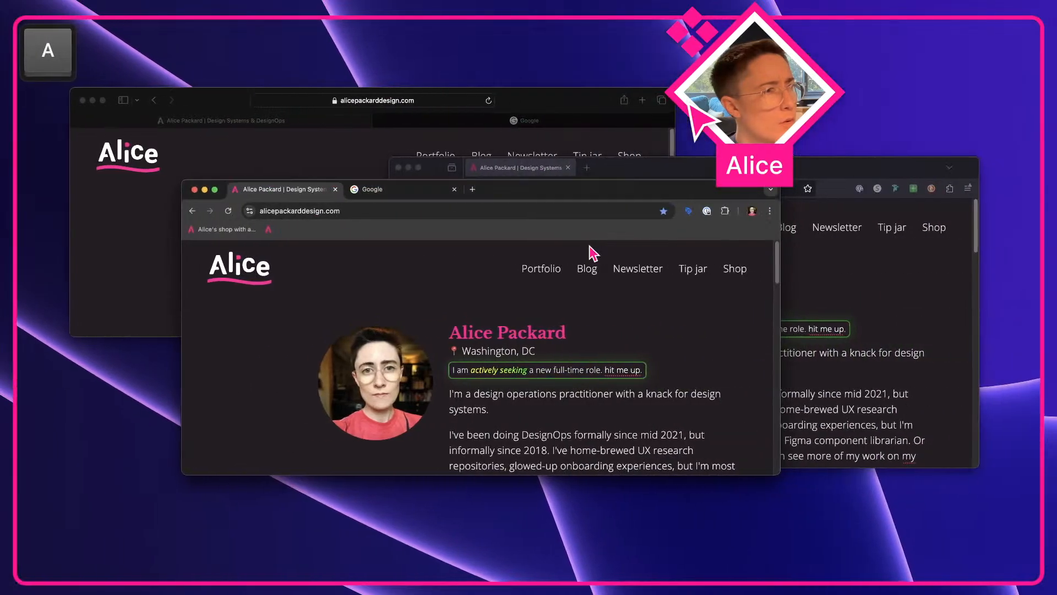
- Check in Chrome what the address bar's star opens, and rename the star icon component set in Figma as Bookmark manager
click(664, 212)
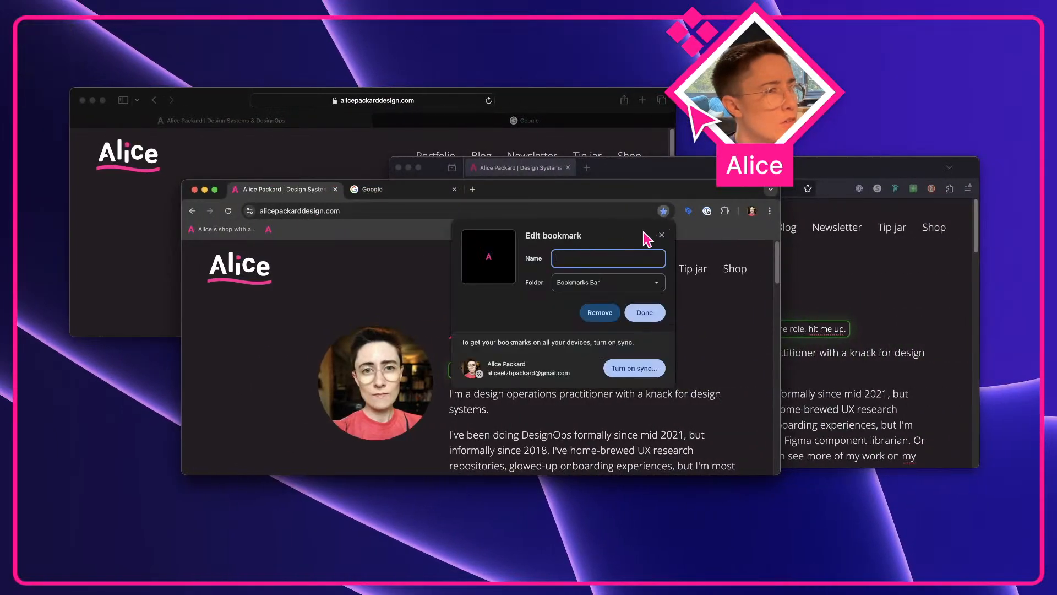
click(661, 236)
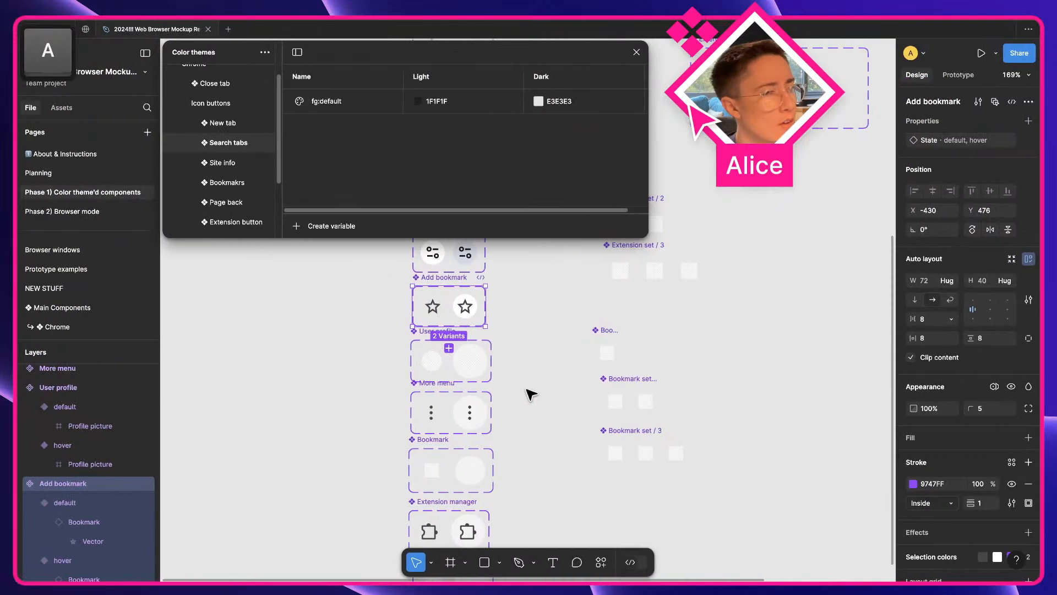
key(super+r)
text(Bo)
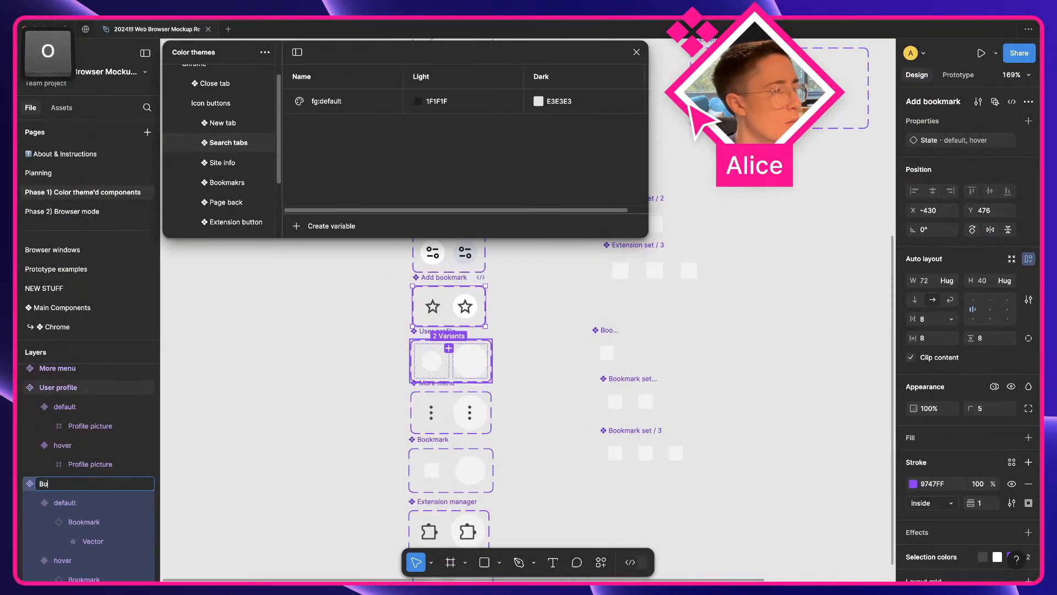
text(okmark manager)
key(Return)
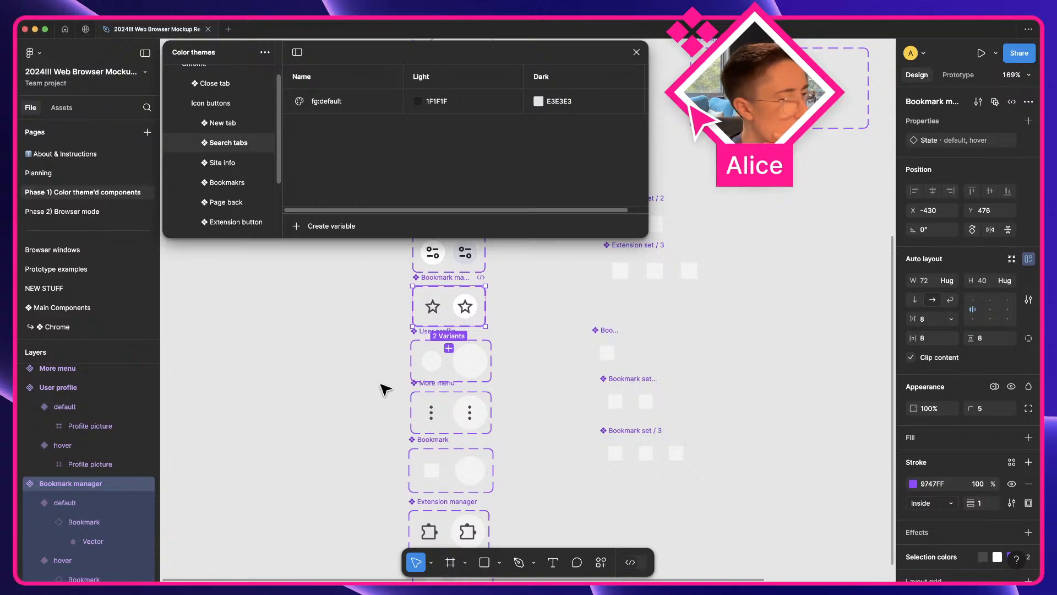
- Reposition the Extension set below Extension manager at X -434, Y 752, aligning their left edges
click(372, 420)
scroll(372, 420, down, 5)
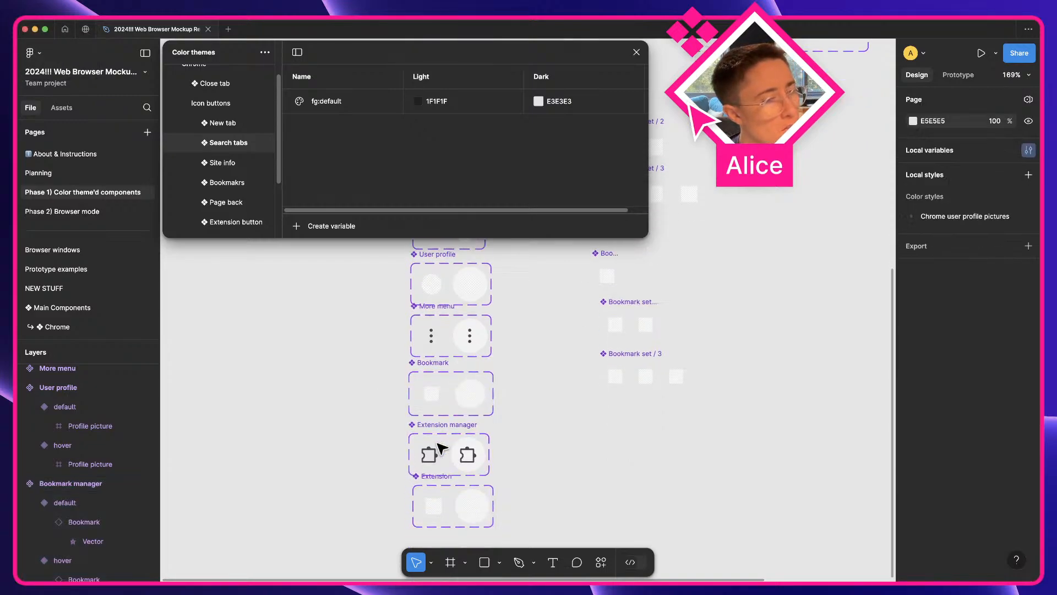
click(440, 466)
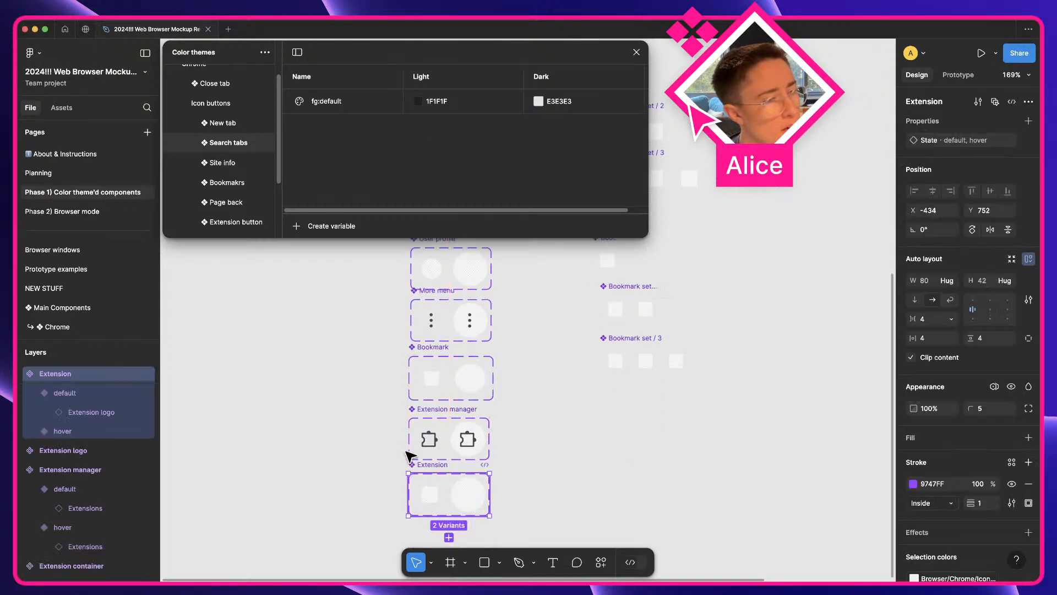
- Batch-rename the 12 icon button component sets in the column, prefixing each current name with "Icon button / "
scroll(397, 429, up, 15)
scroll(396, 433, up, 5)
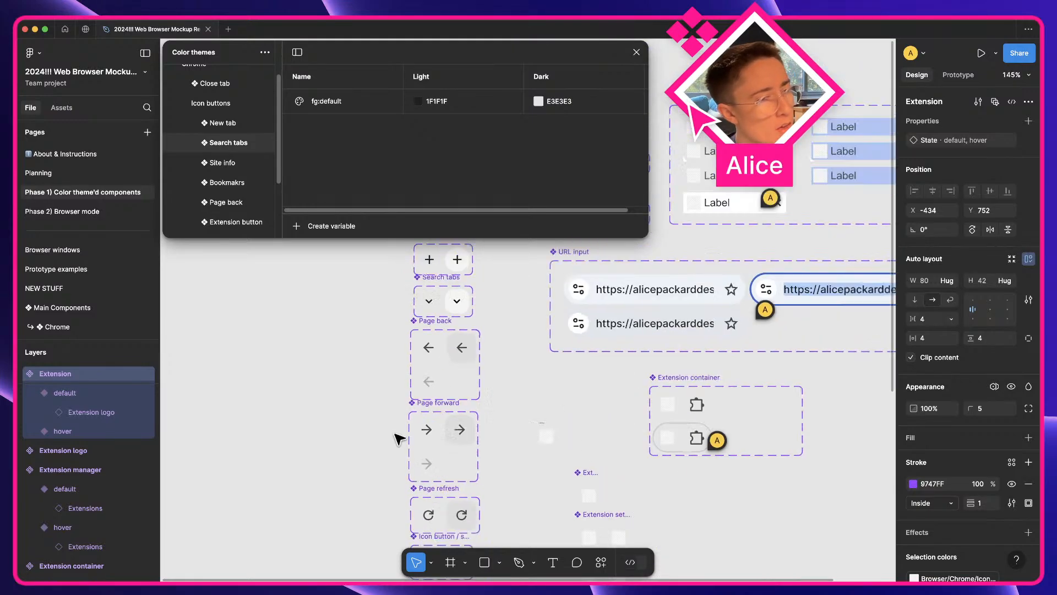
scroll(391, 436, down, 8)
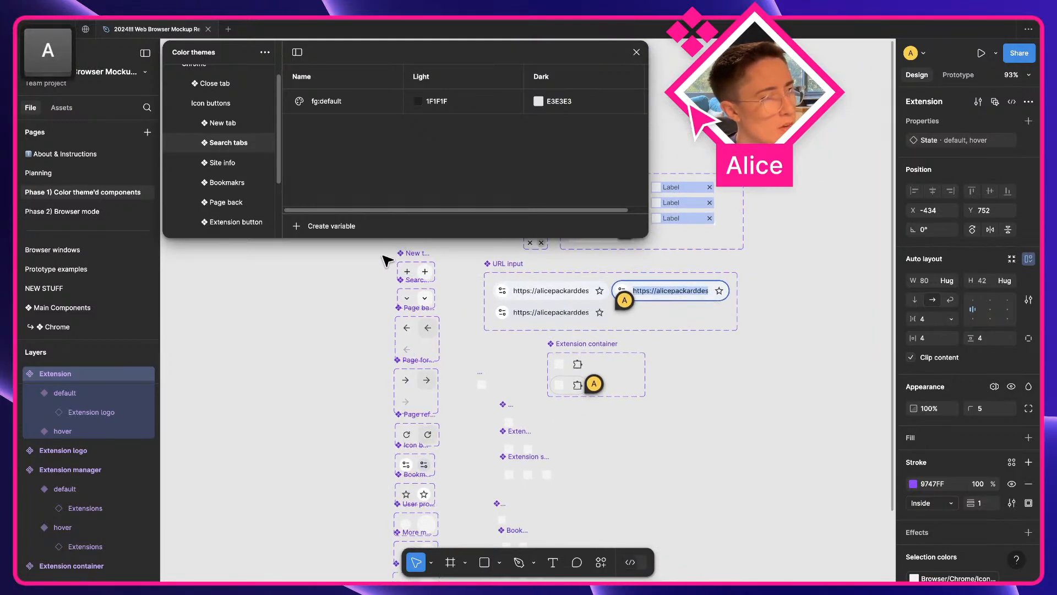
drag(387, 260, 453, 548)
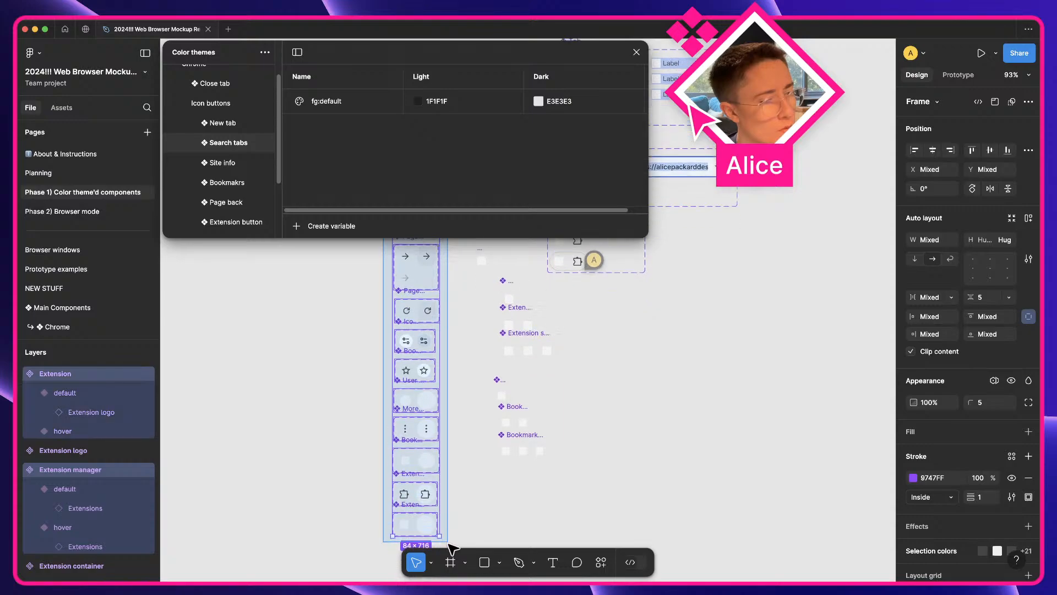
key(super+r)
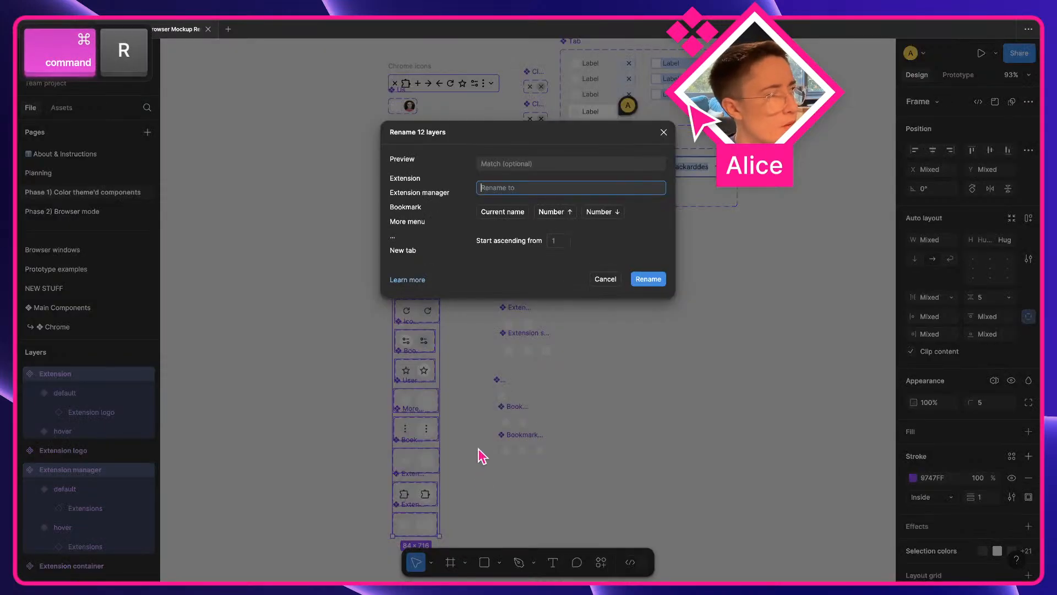
text($&)
key(Left)
key(Left)
text(Icon )
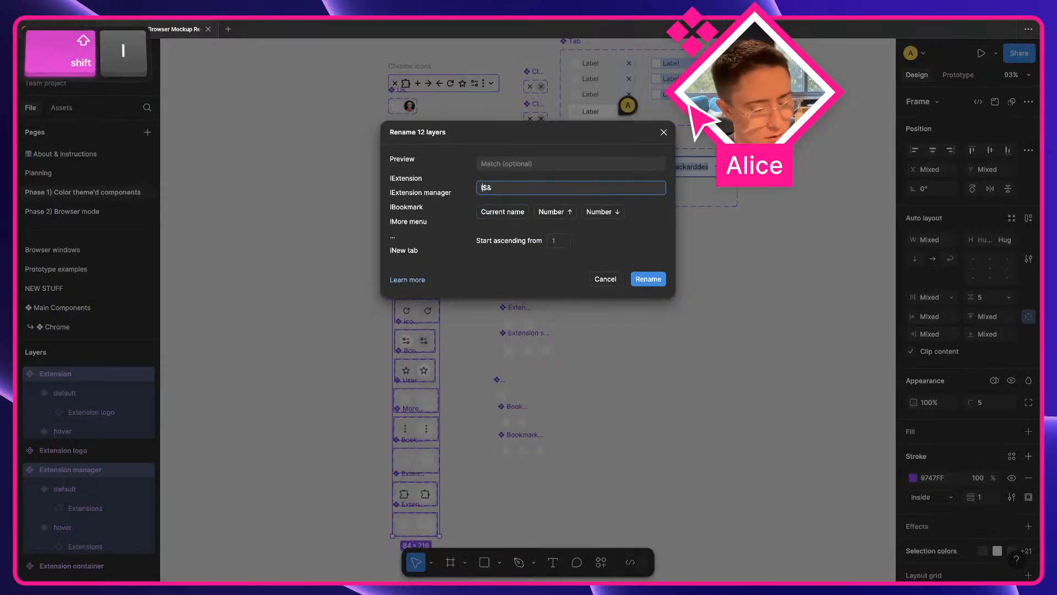
text(button /)
key(Return)
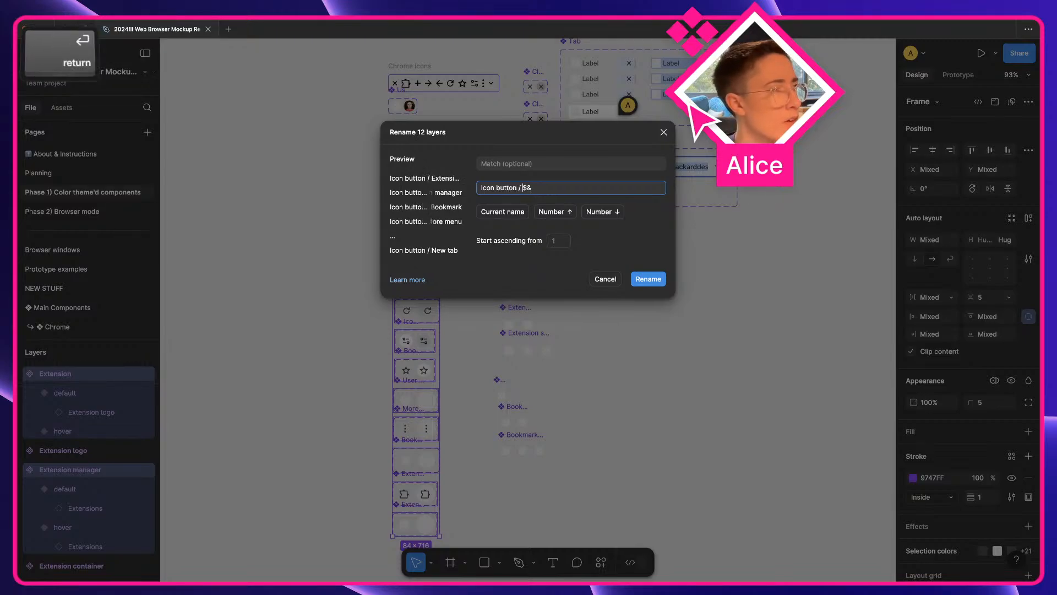
click(251, 306)
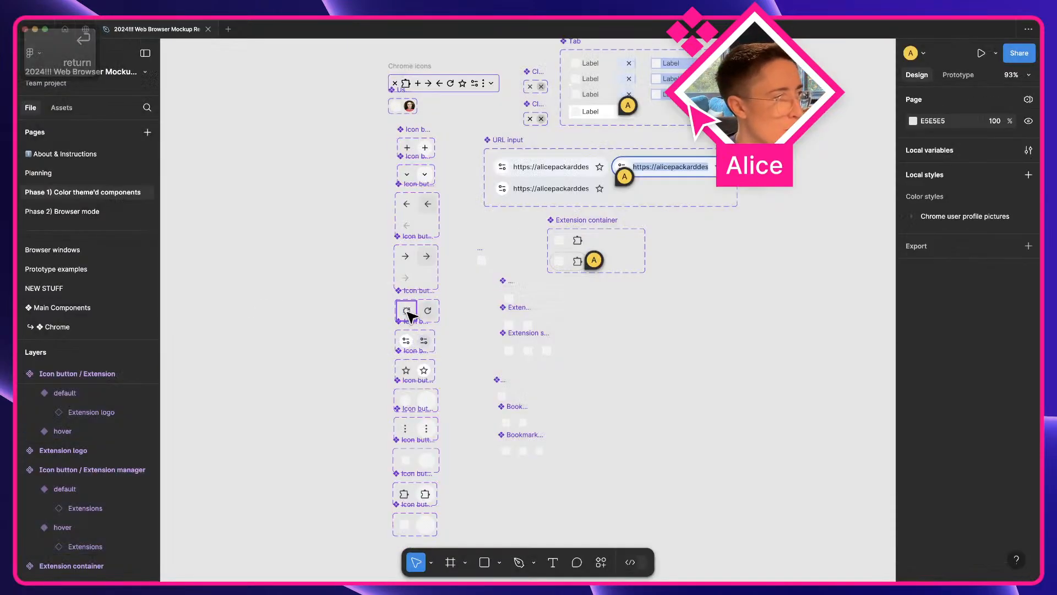
- Place a temporary Page refresh instance on the canvas, check the Icon button group in its swap list, and delete the instance
alt+drag(407, 310, 654, 364)
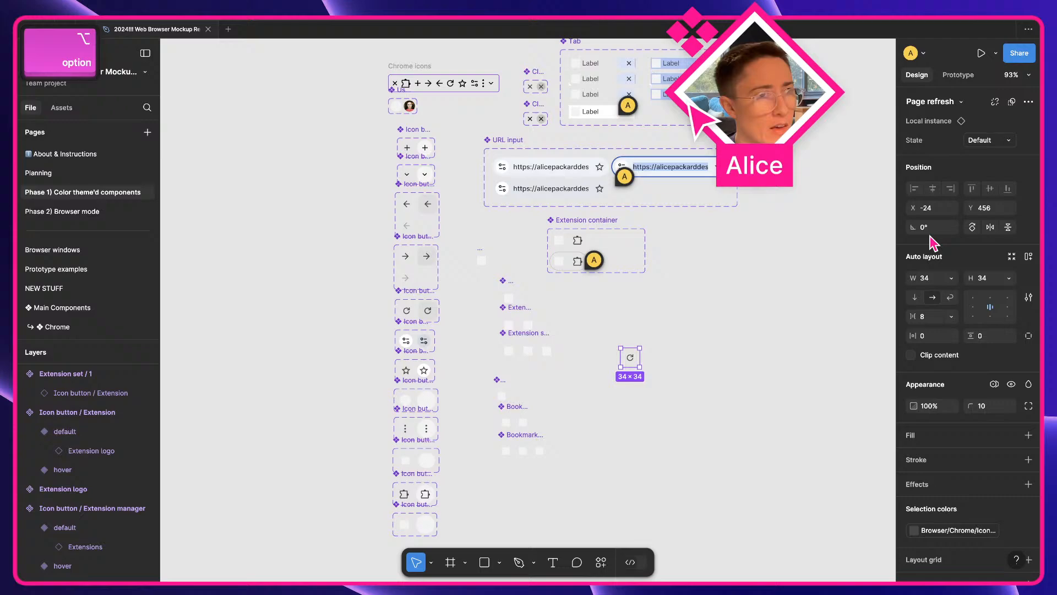
click(988, 140)
click(954, 102)
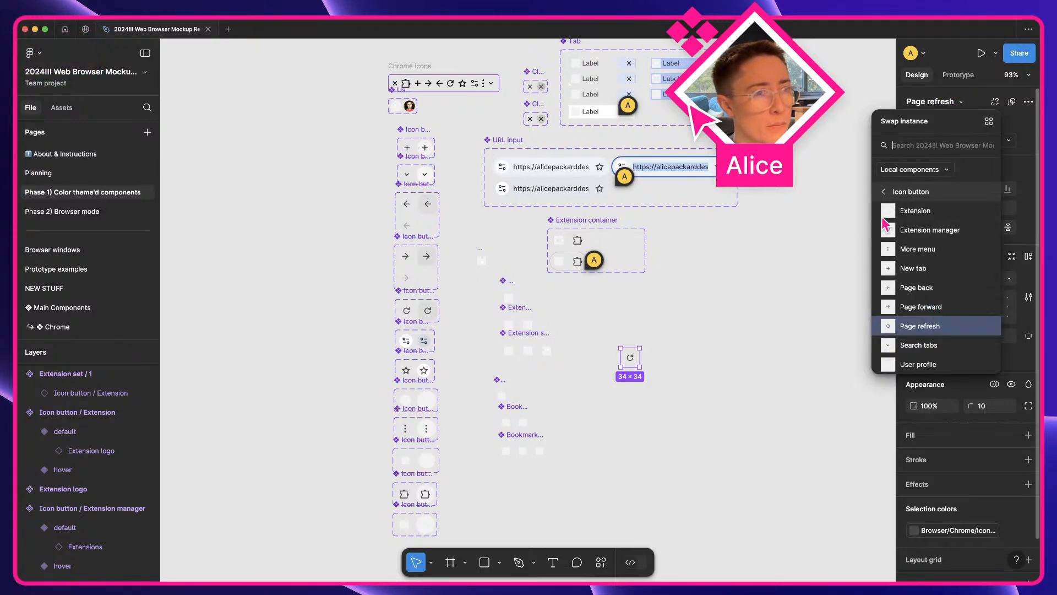
click(642, 375)
click(632, 360)
key(BackSpace)
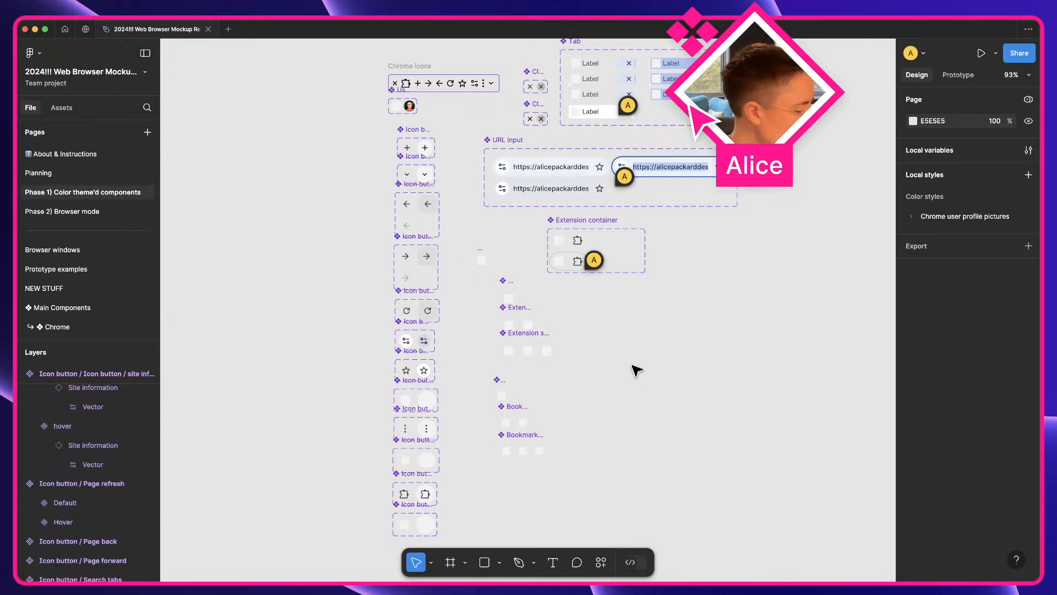
- Draw a section about 113 × 765 around the icon button column and name it Icon button
key(shift+s)
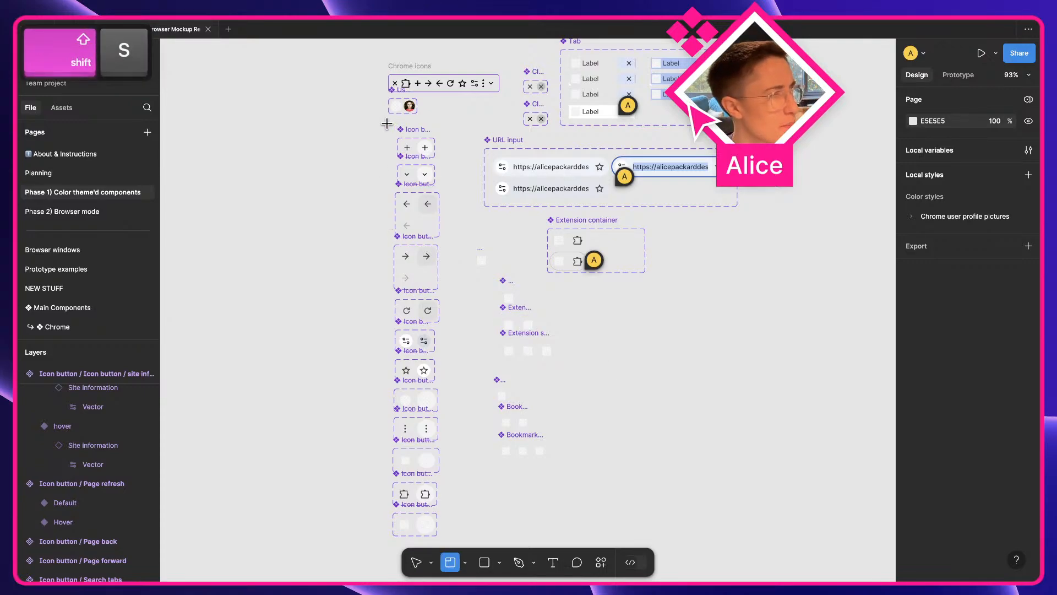
mouse_move(388, 125)
mouse_down()
mouse_move(462, 354)
mouse_move(456, 563)
mouse_move(451, 550)
mouse_up()
key(super+r)
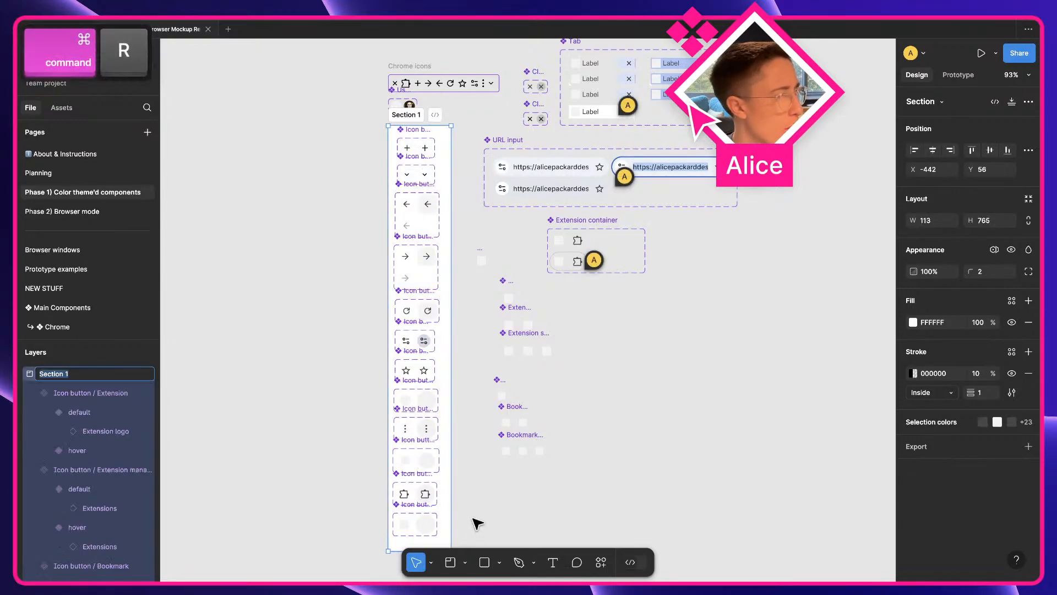
text(Icon button)
key(Return)
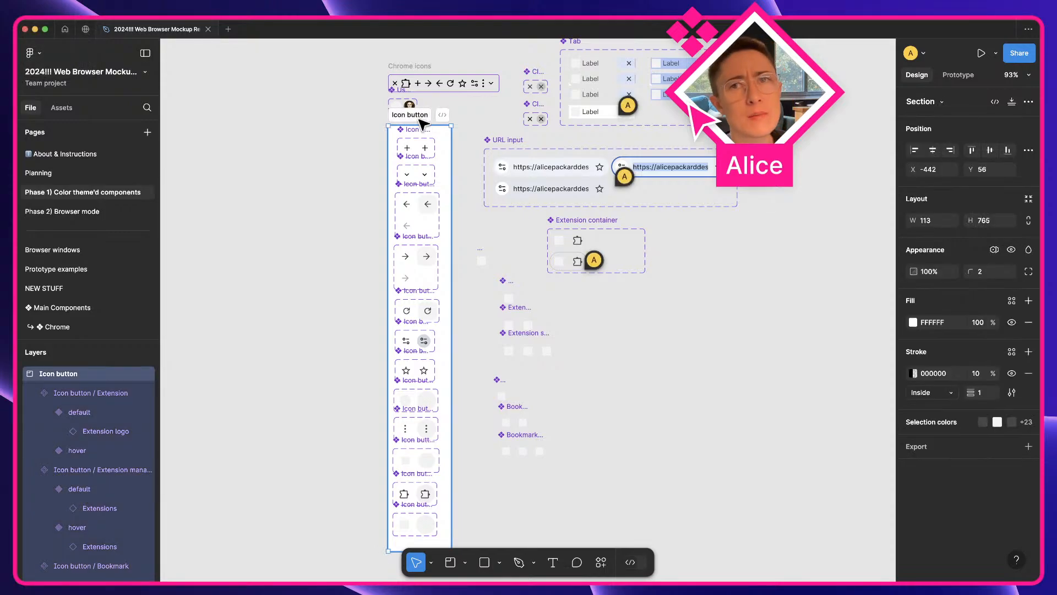
click(1027, 458)
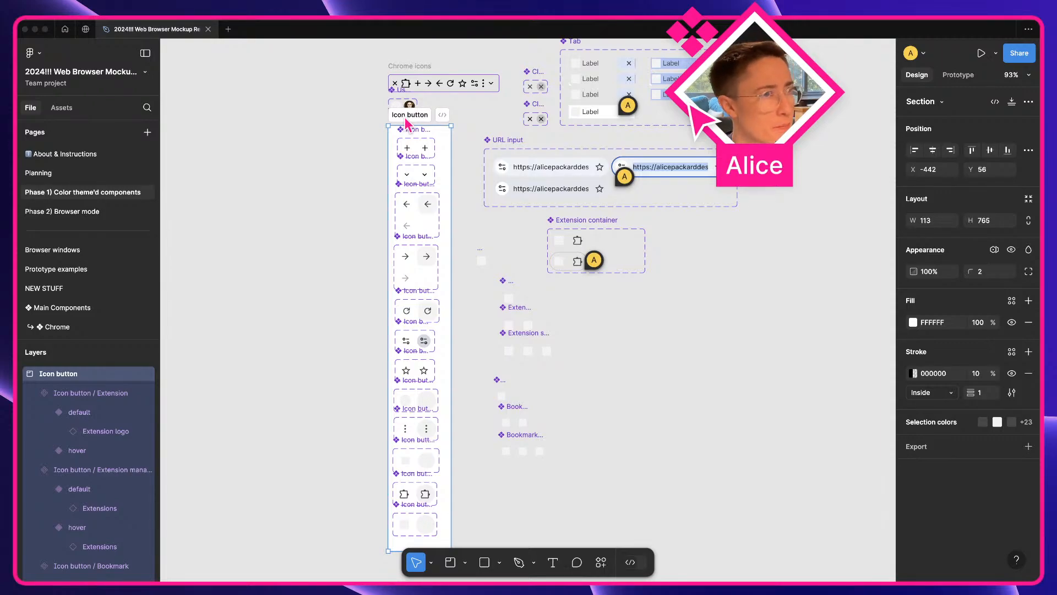
- Browse the components in the local assets of the Phase 1) Color theme'd components page
click(365, 146)
click(61, 110)
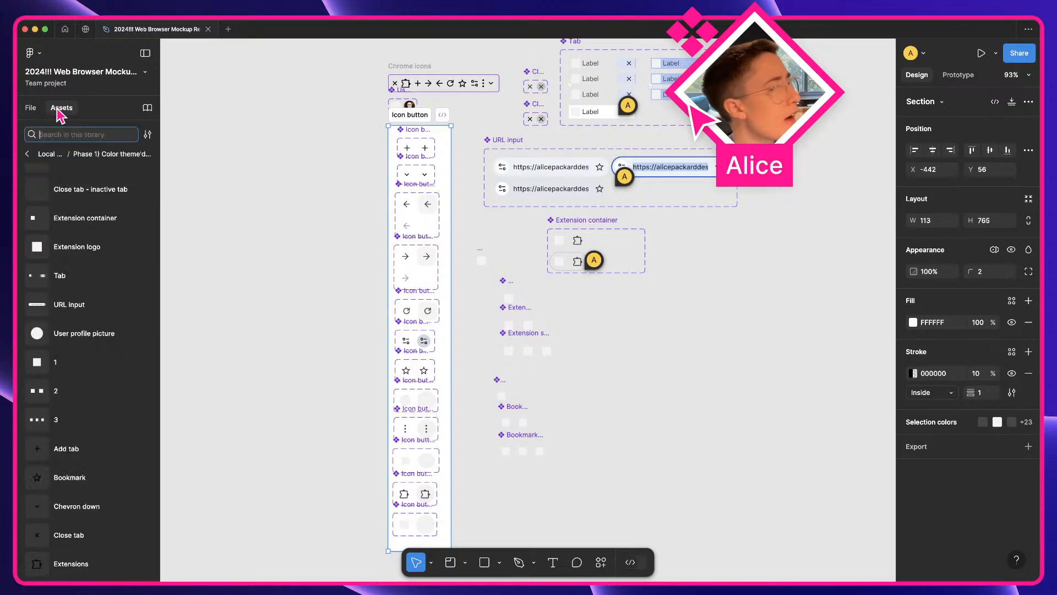
click(37, 157)
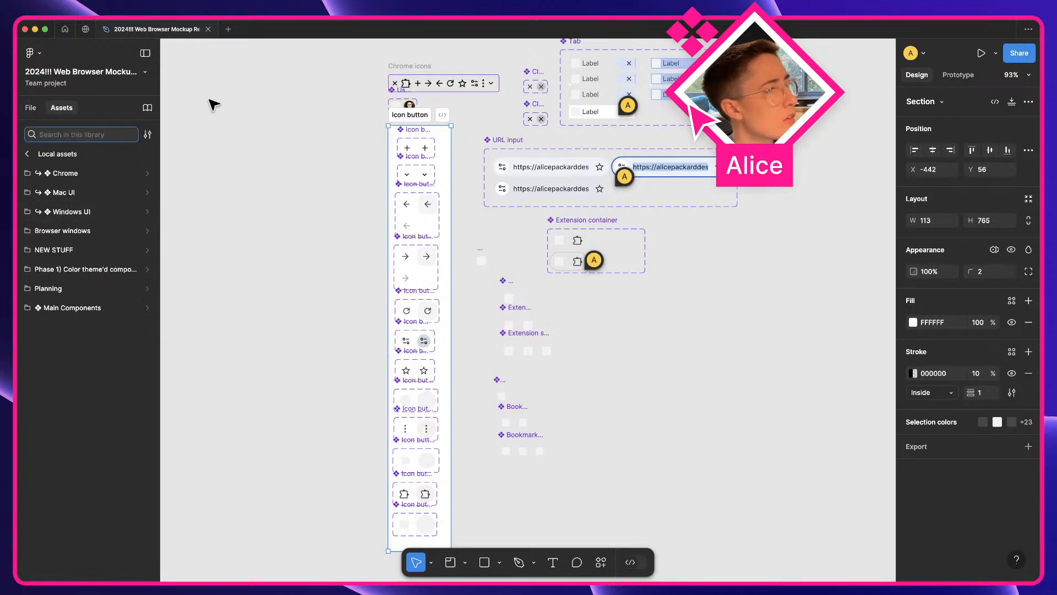
click(113, 270)
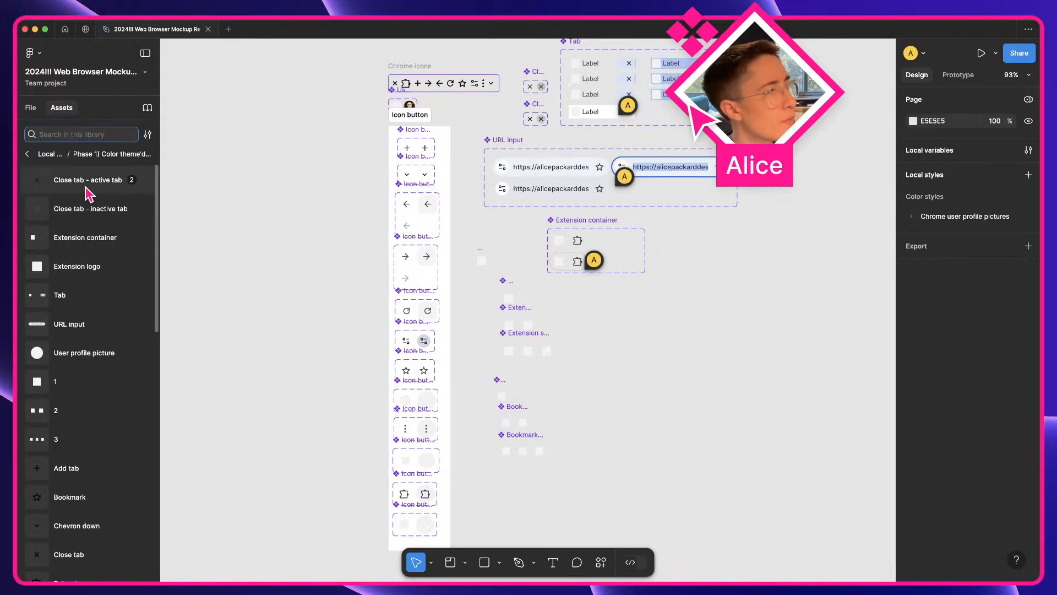
scroll(83, 250, down, 5)
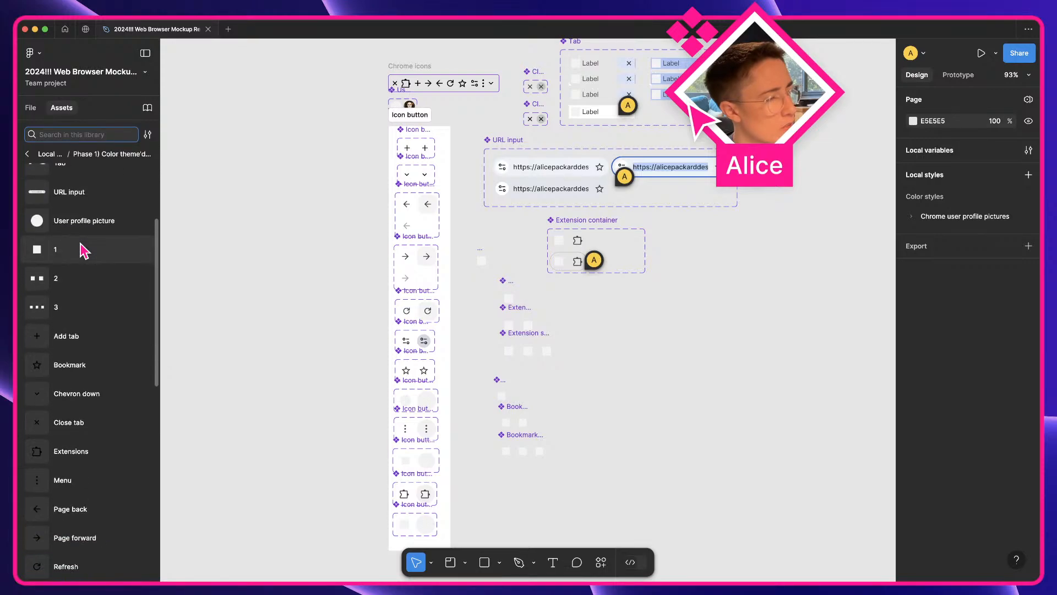
scroll(90, 339, down, 4)
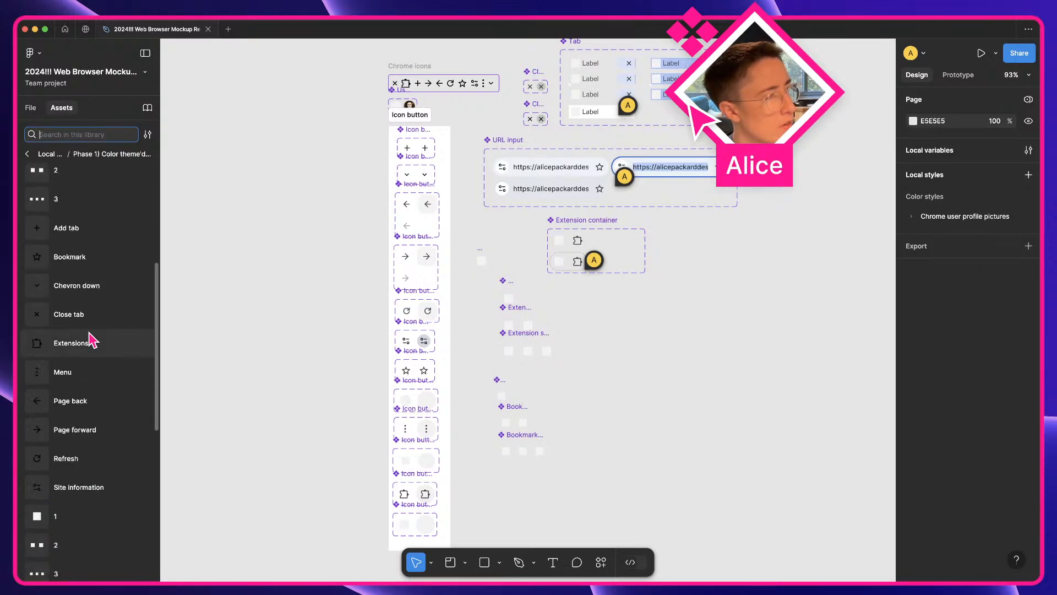
- Show subfolders in the local assets and open the nested Icon button folders
click(147, 134)
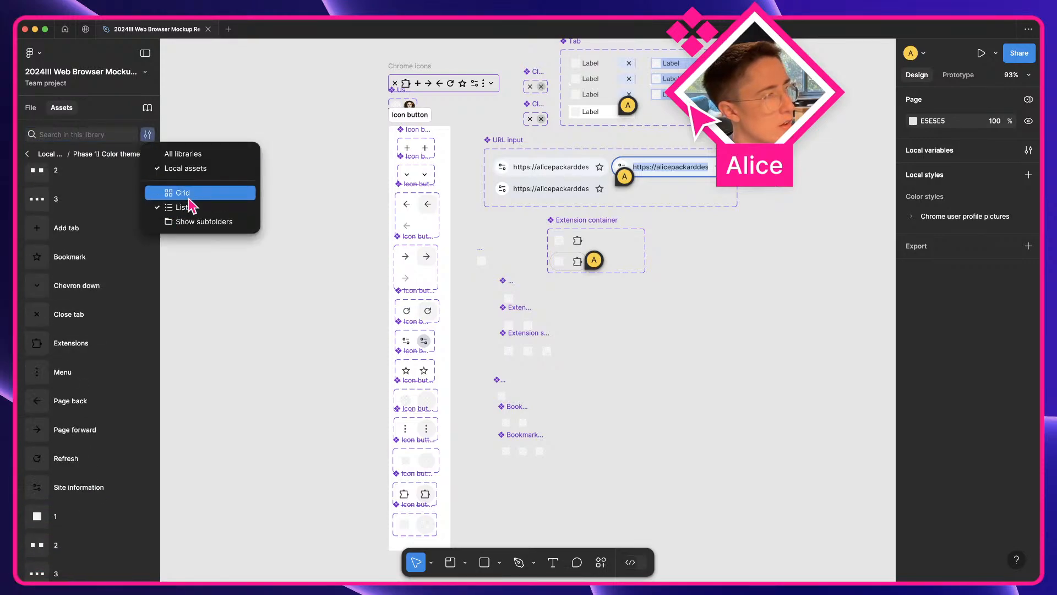
click(197, 222)
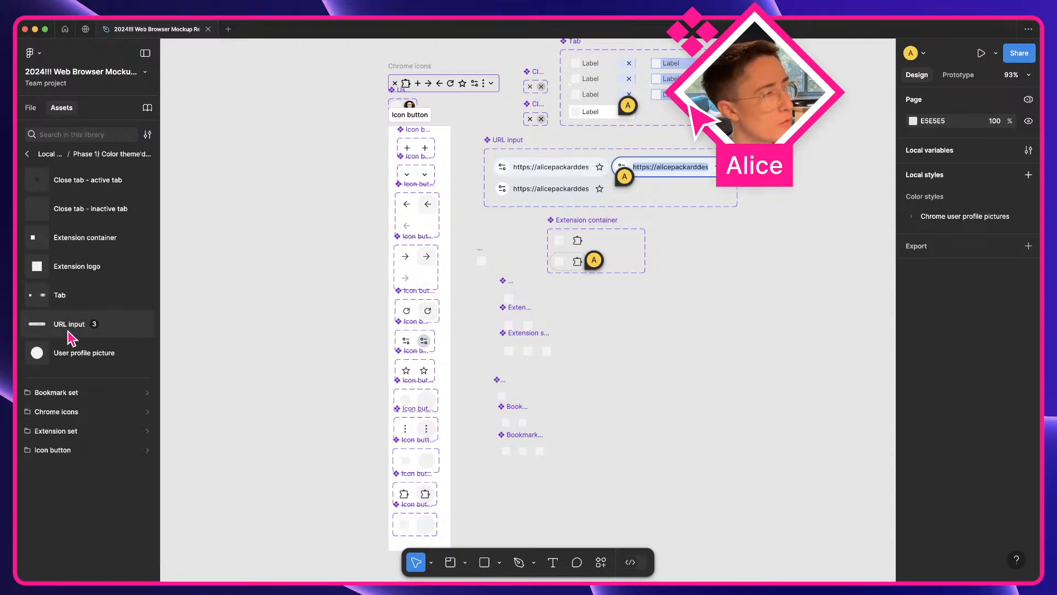
click(83, 450)
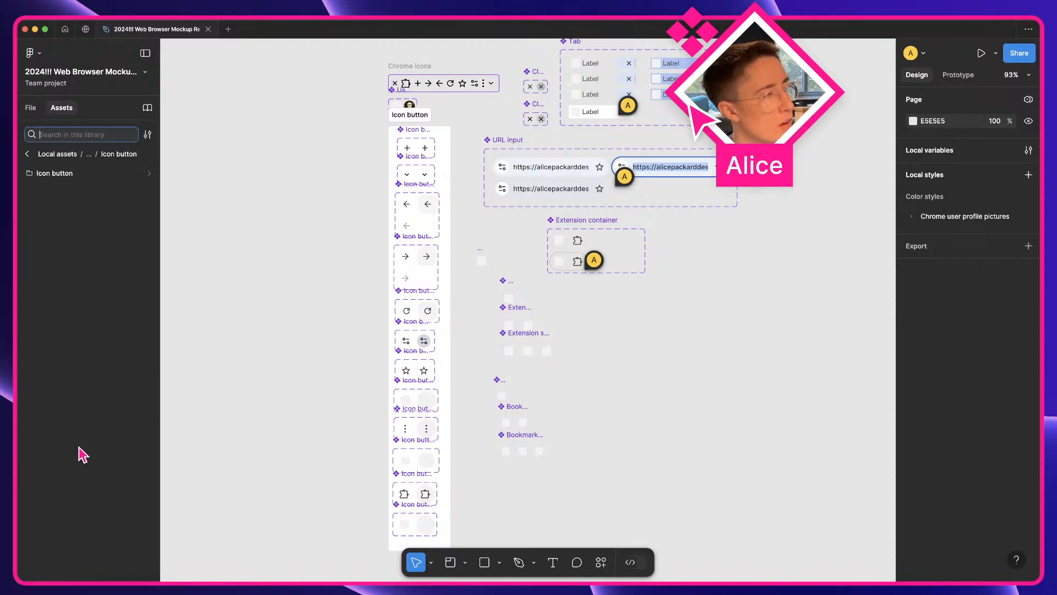
click(92, 174)
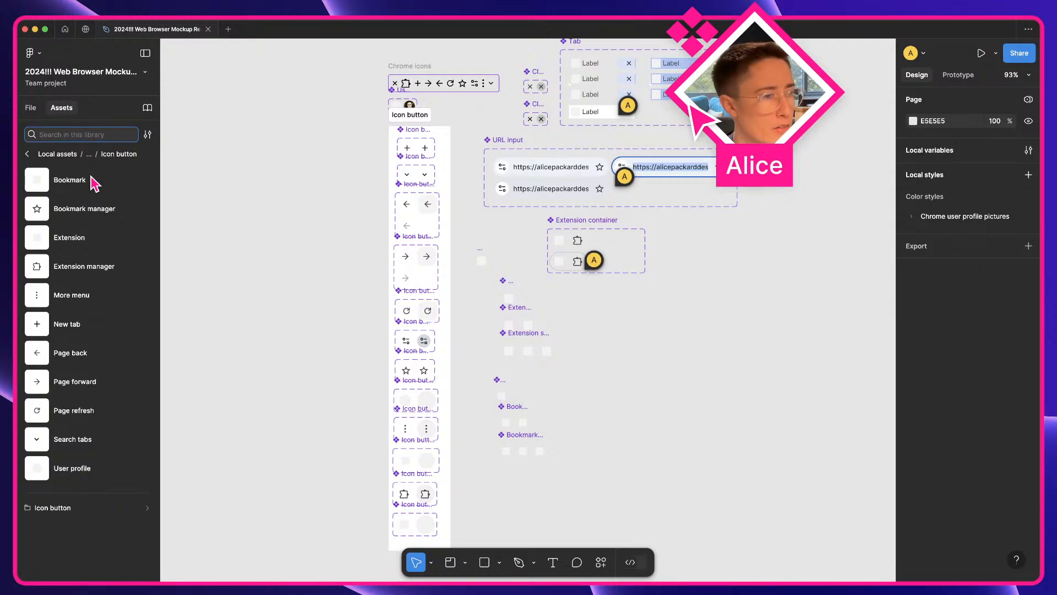
- Turn off subfolders in the local assets and look through the ungrouped icon button components
click(147, 135)
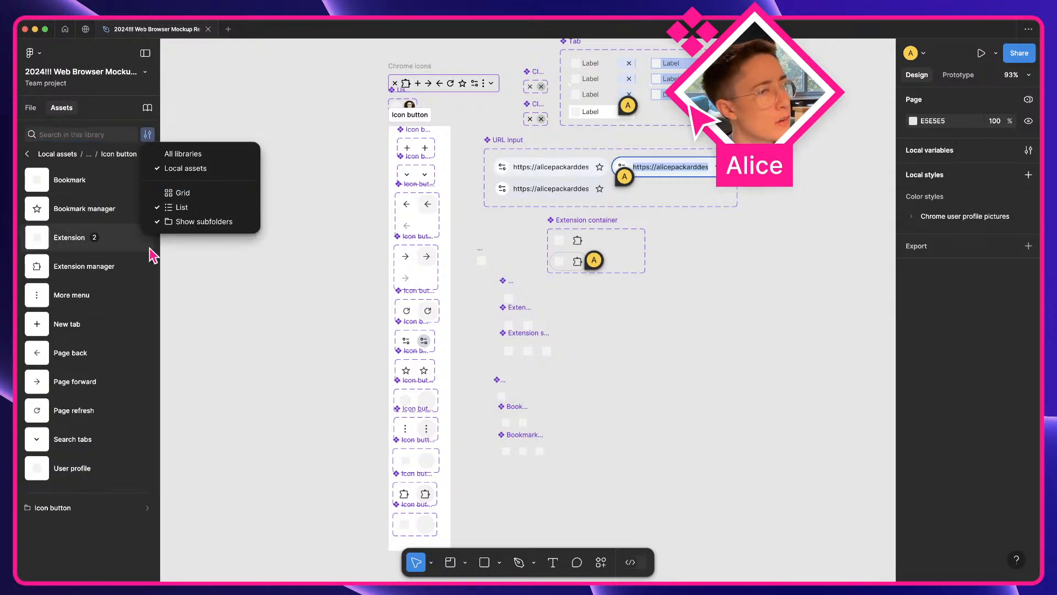
click(177, 226)
scroll(99, 361, down, 8)
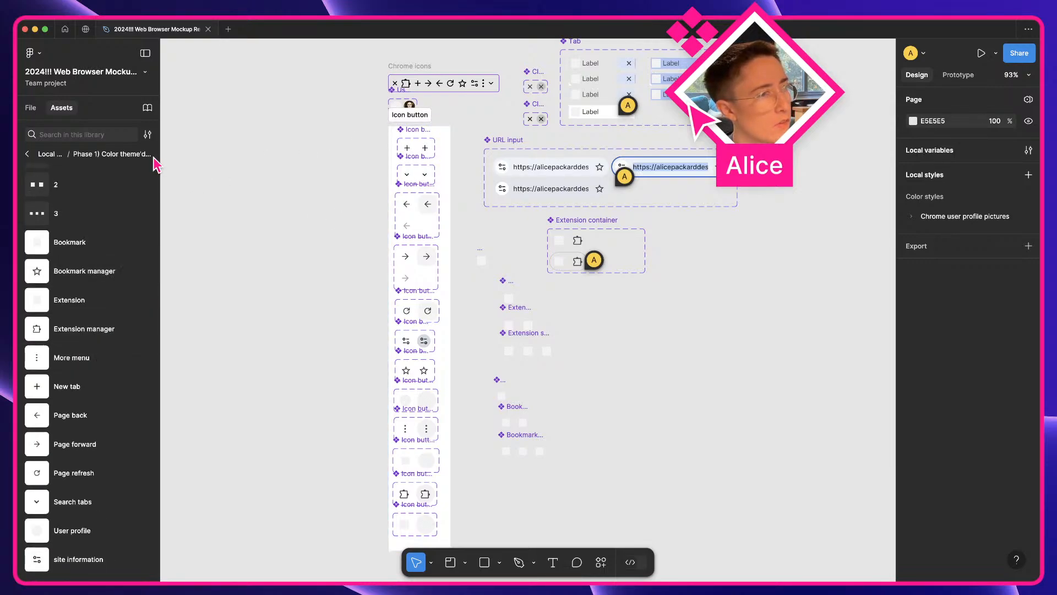
- Remove the Icon button section while keeping its component sets, and return to the layer list
click(406, 115)
key(super+shift+g)
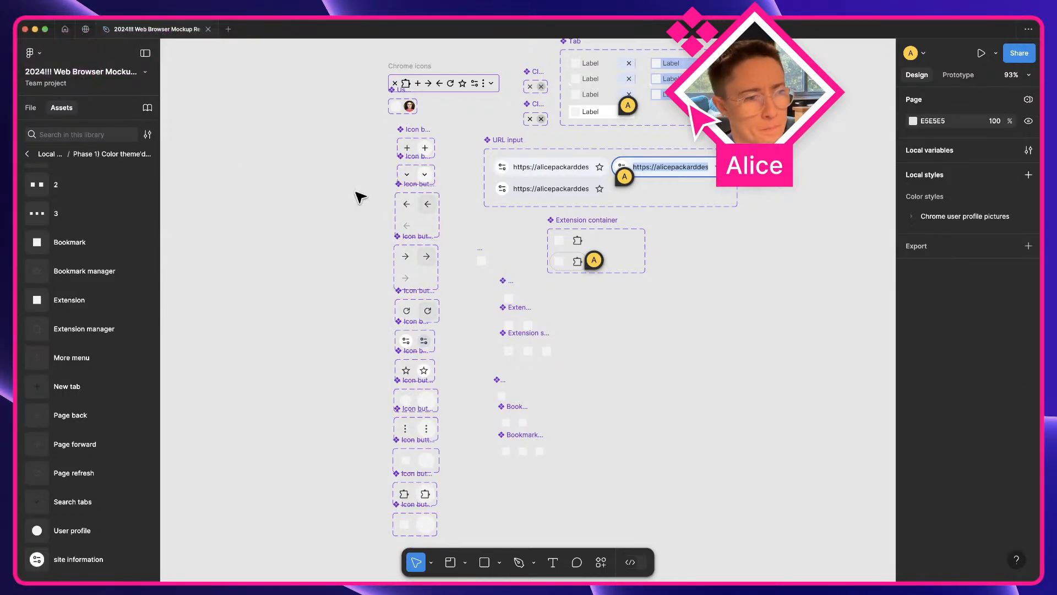
key(space)
drag(374, 348, 354, 258)
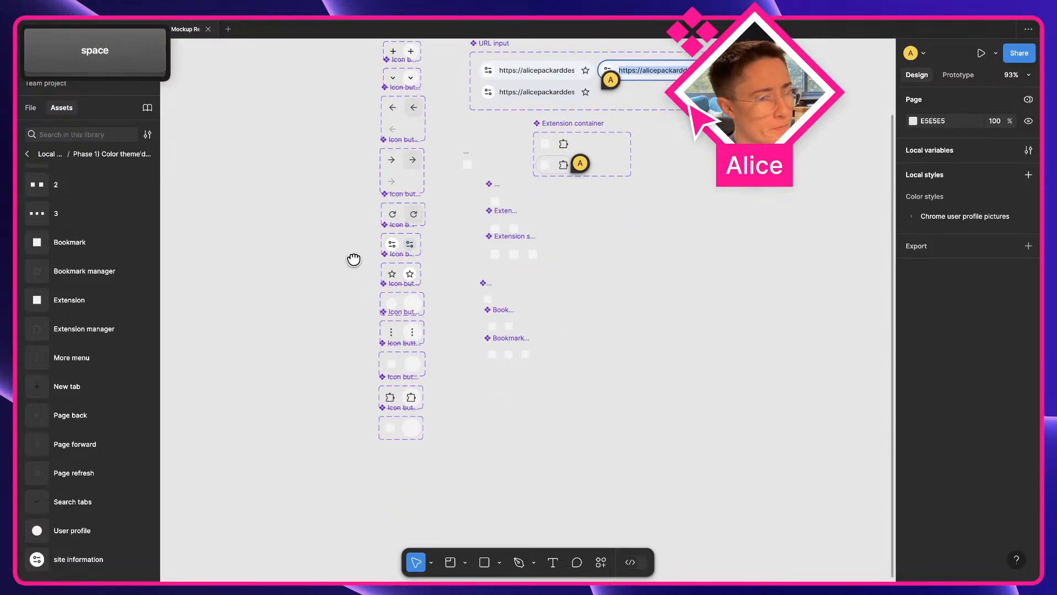
click(31, 108)
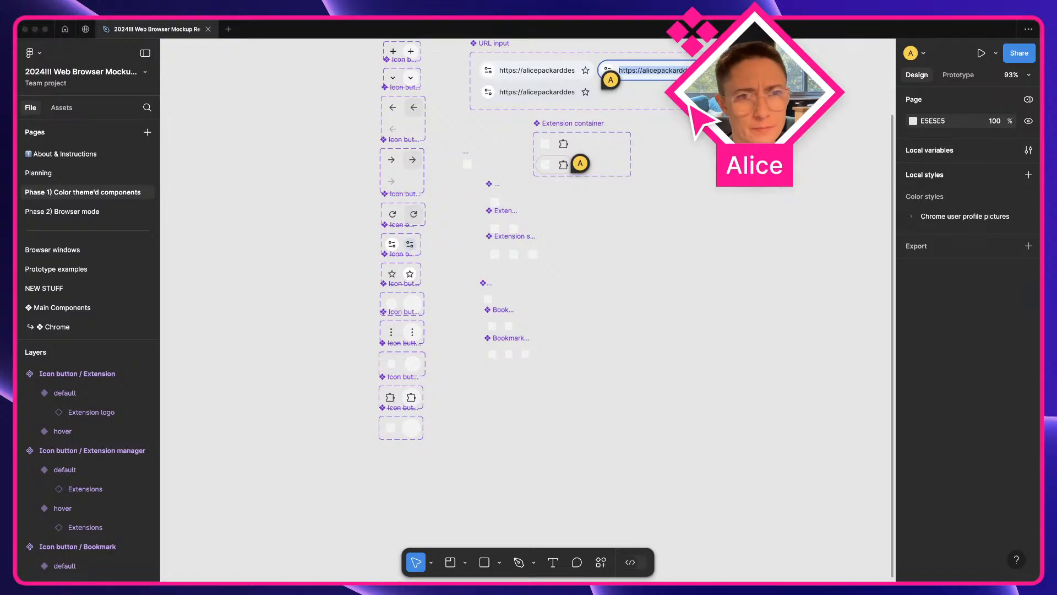
- Check the bookmarks bar in Chrome, and return to the Extension manager icon button set in Figma
key(ctrl+Right)
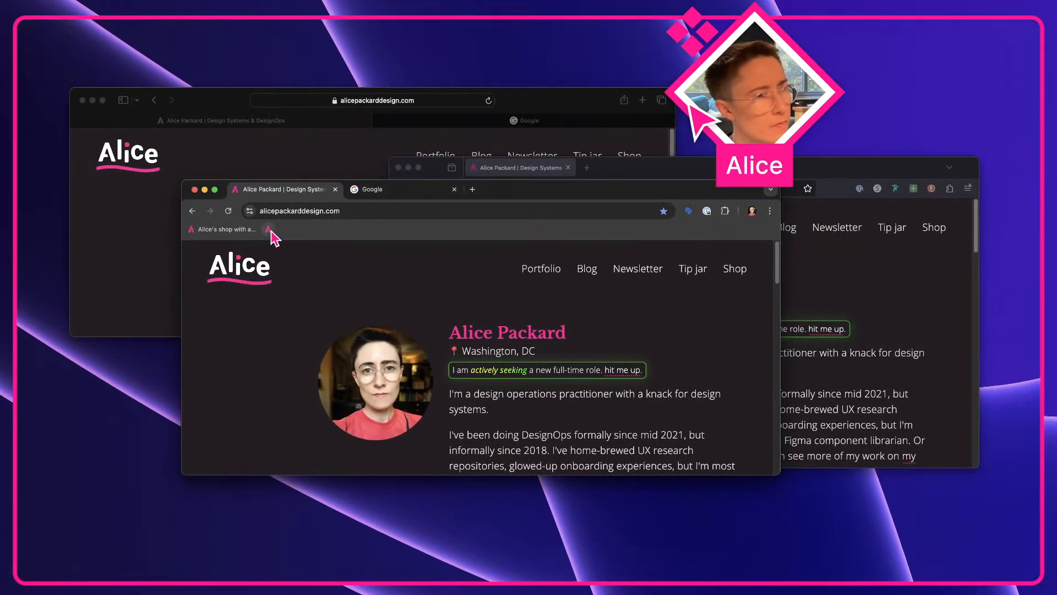
key(ctrl+Left)
scroll(408, 379, up, 5)
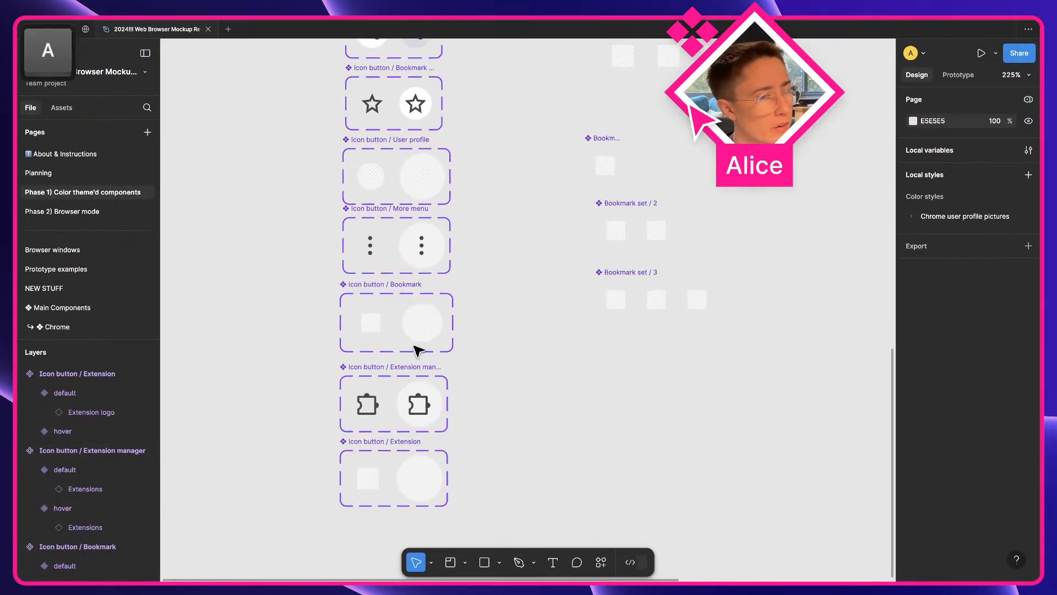
click(418, 405)
click(504, 414)
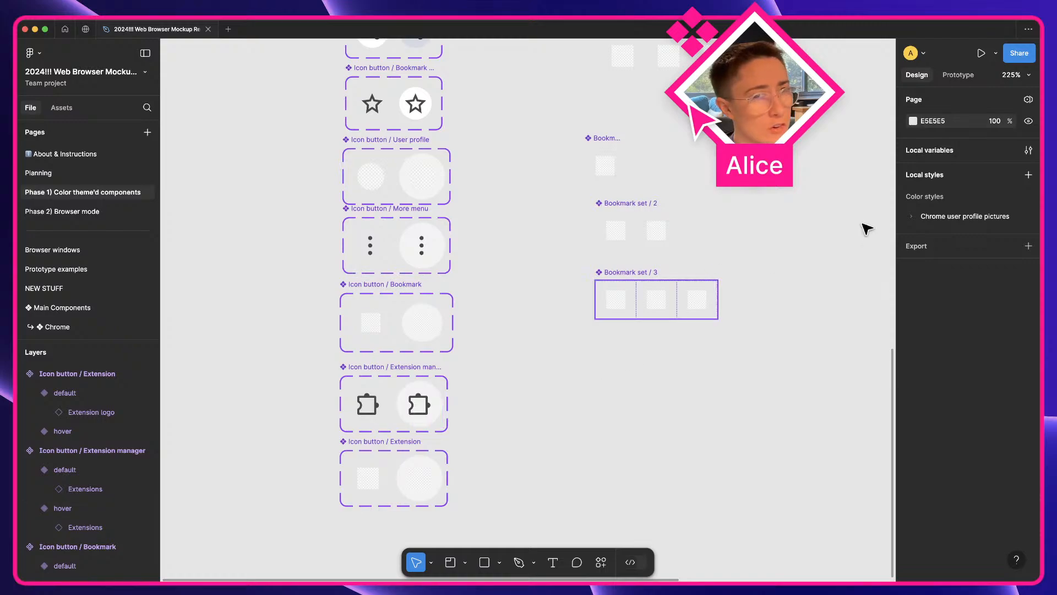
- Rename the Extension button variable group under Icon buttons in Color themes as Extension manager
click(1028, 150)
scroll(217, 170, down, 3)
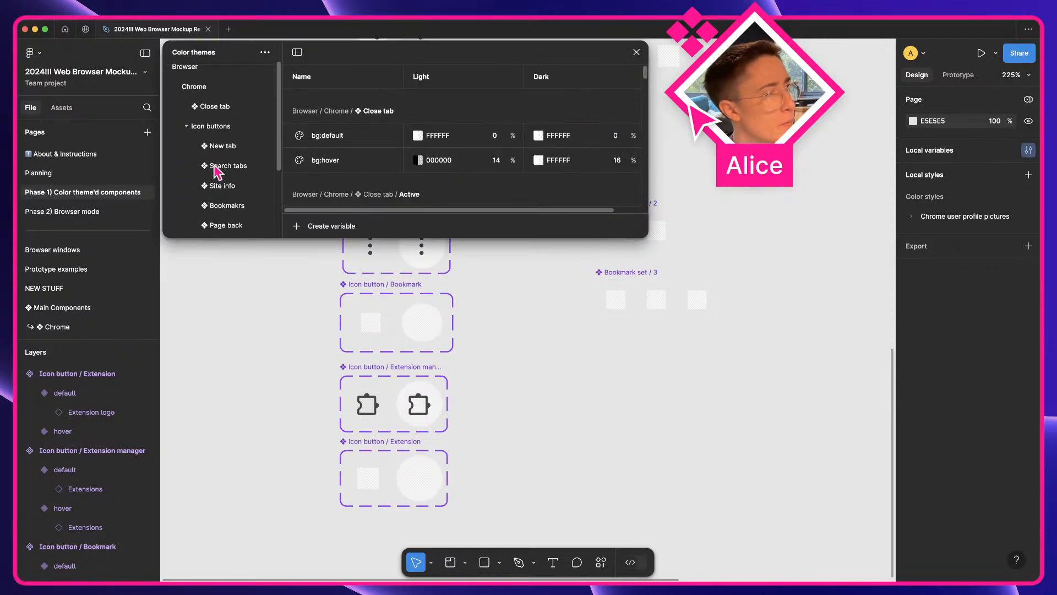
click(235, 210)
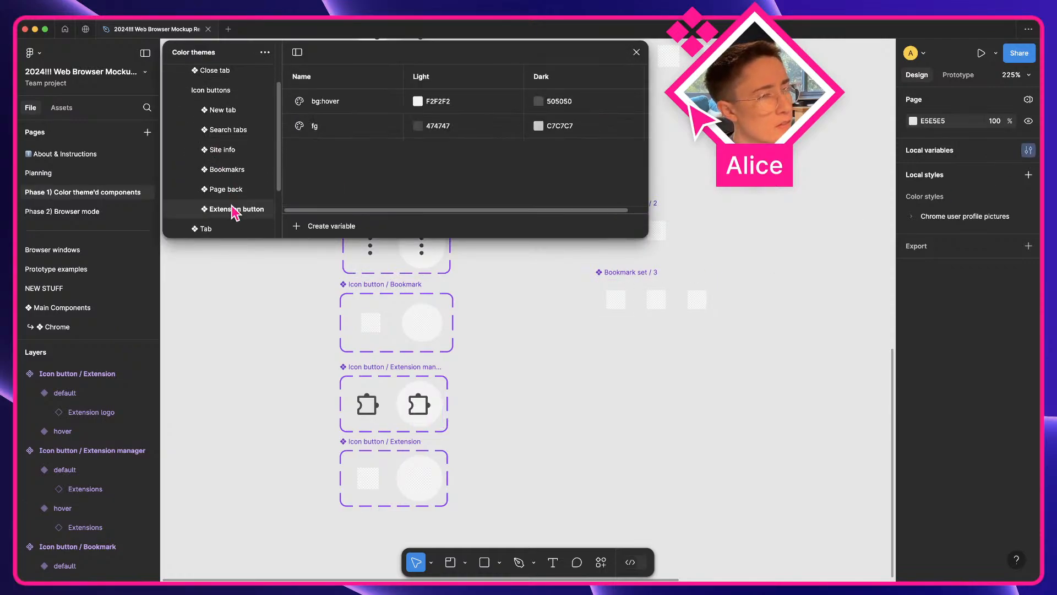
double_click(261, 214)
key(shift+alt+Left)
text(manager)
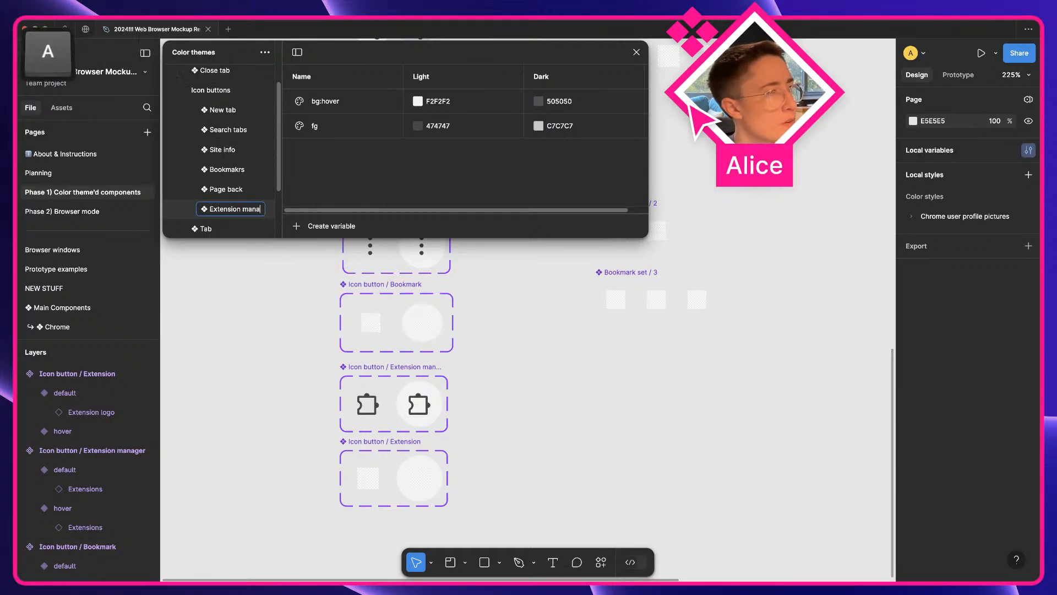
key(Return)
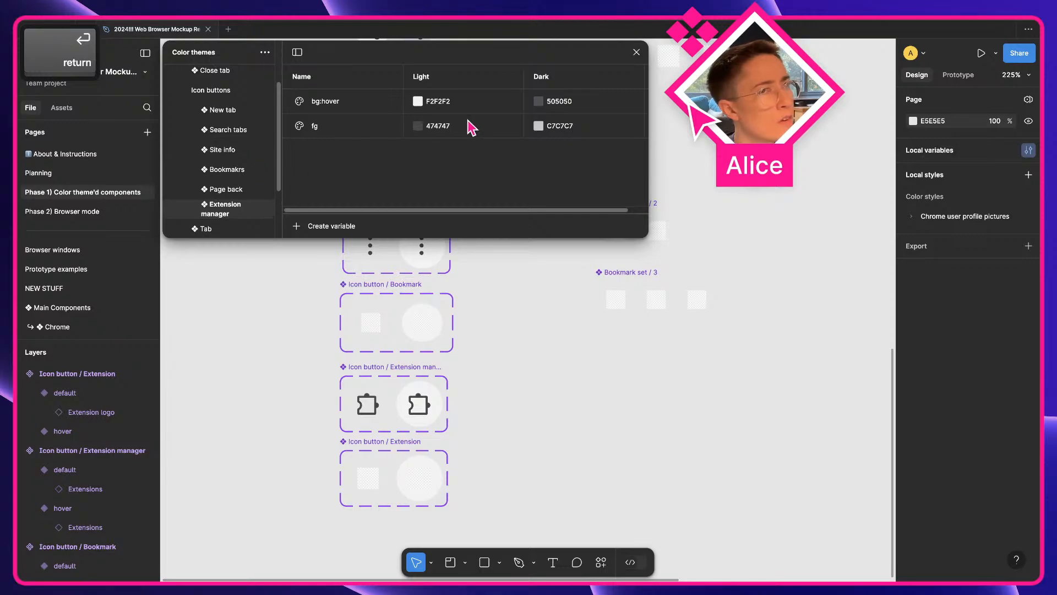
- Check the hover look of the extension button in Chrome, and return to the icon button sets in Figma
key(ctrl+Right)
key(a)
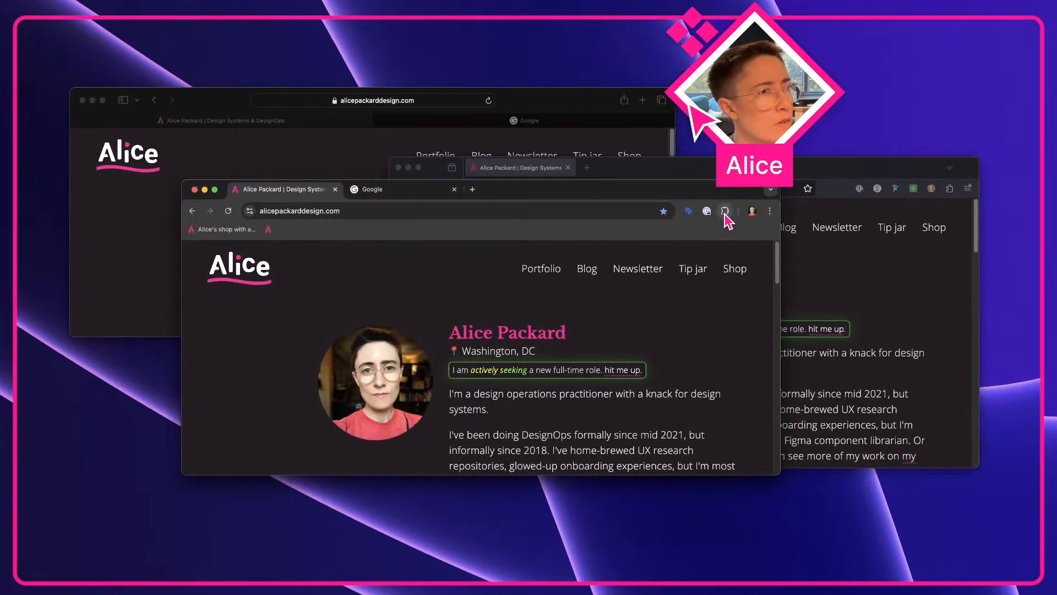
key(ctrl+Left)
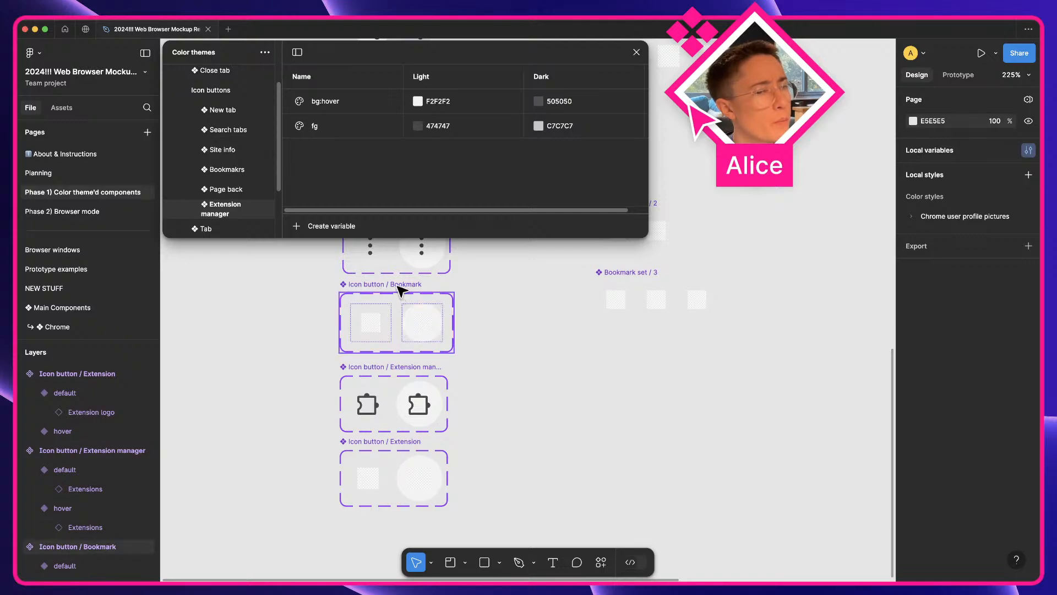
scroll(400, 291, up, 6)
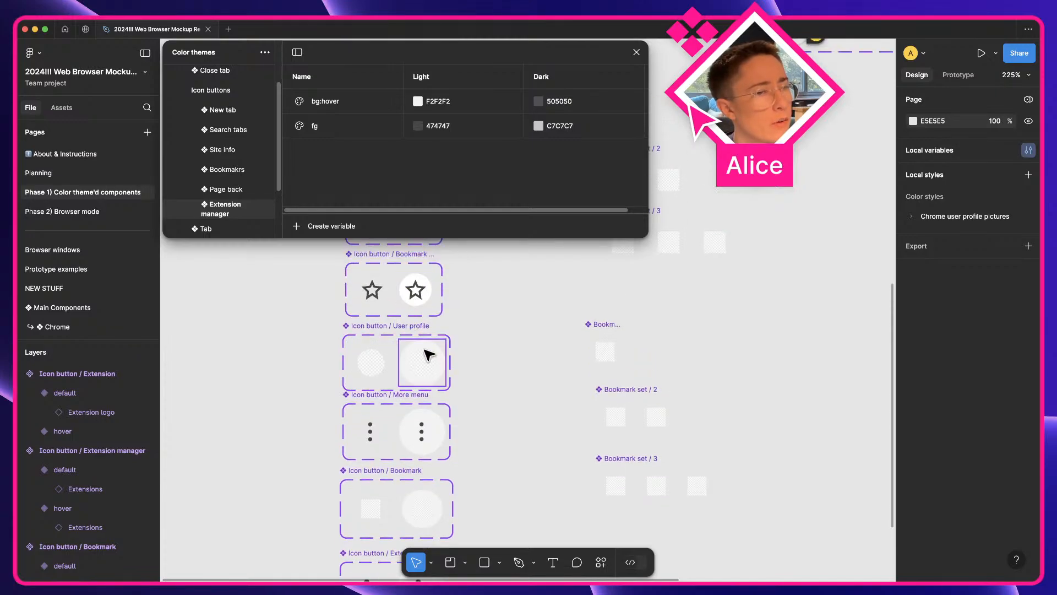
- Capture the hovered user profile button in Chrome and place the screenshot beside the Icon button / User profile set in Figma
key(ctrl+Right)
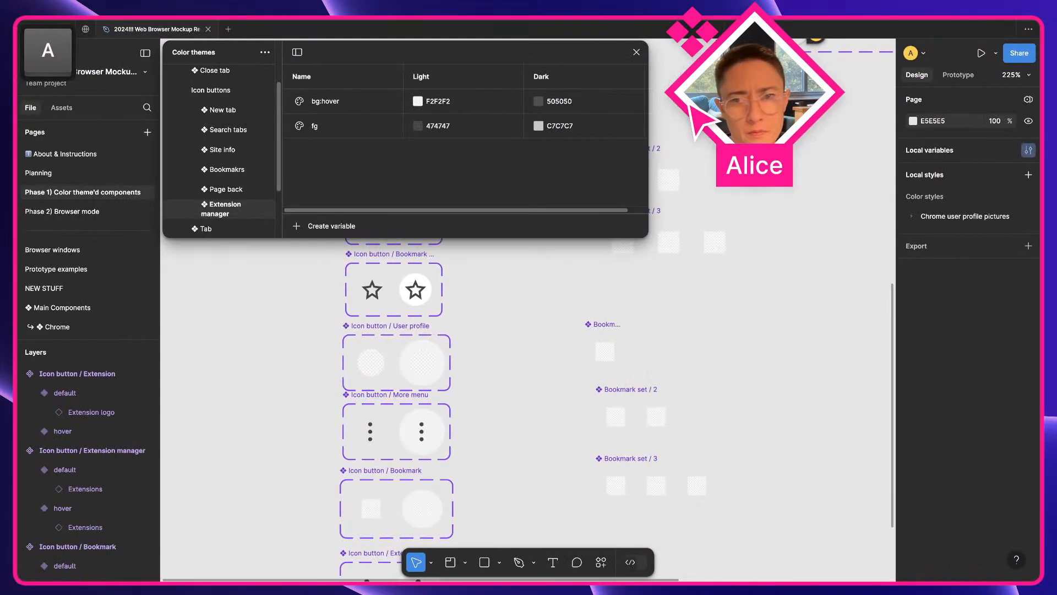
drag(985, 540, 530, 394)
click(522, 310)
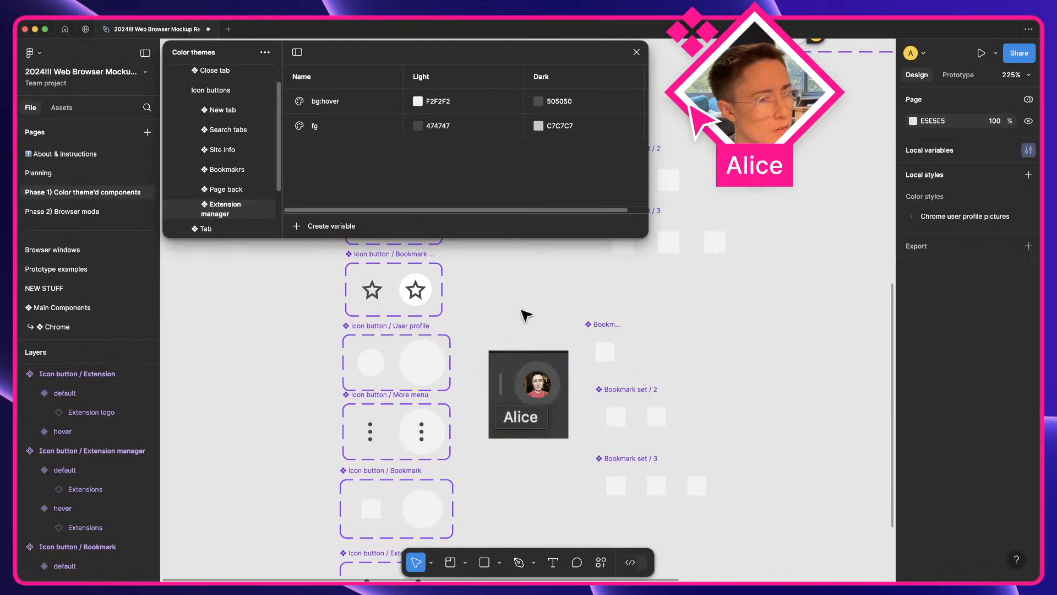
- Draw a frame about 36 × 26 above the screenshot, fill it with the sampled color 505050, and delete the screenshot
key(f)
drag(488, 285, 537, 320)
key(i)
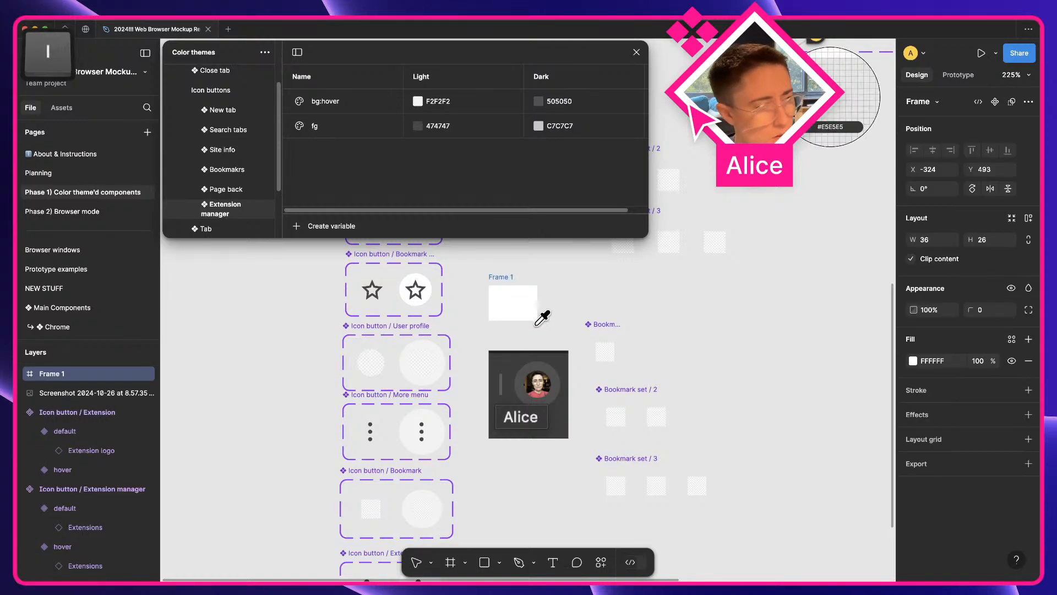
click(532, 364)
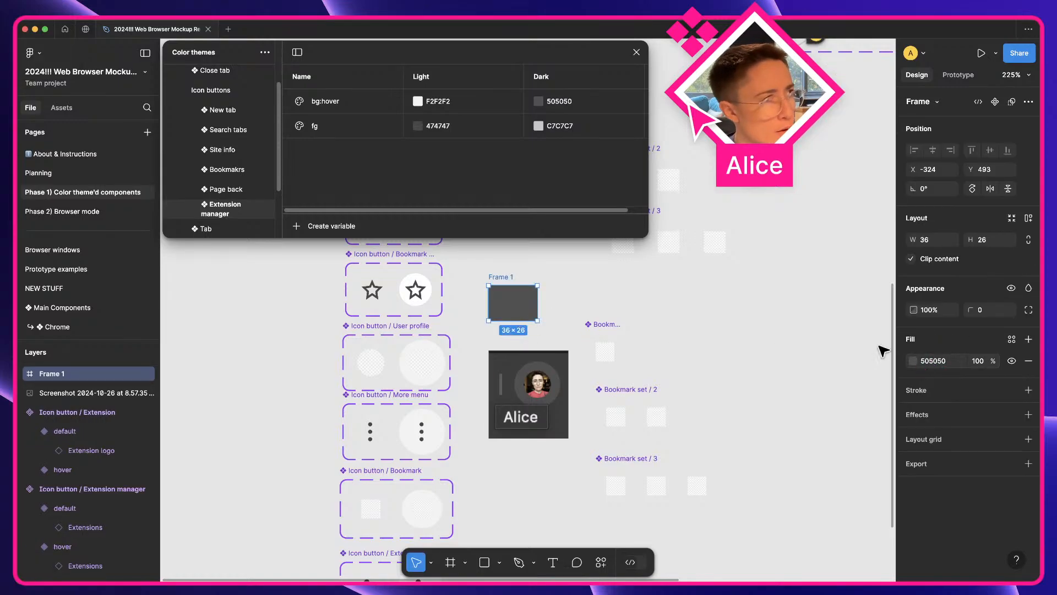
click(362, 107)
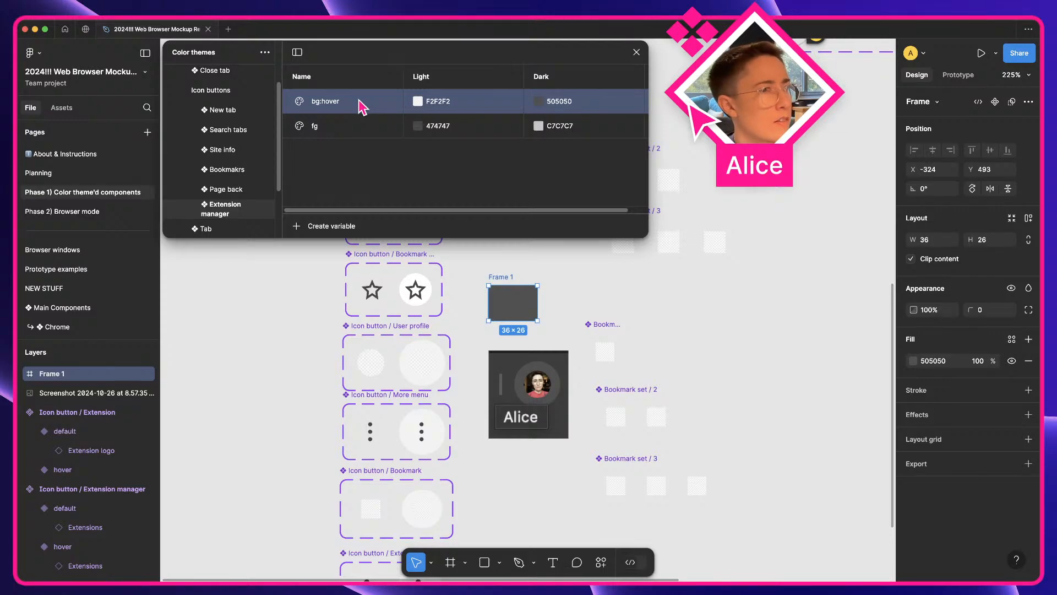
click(523, 385)
key(BackSpace)
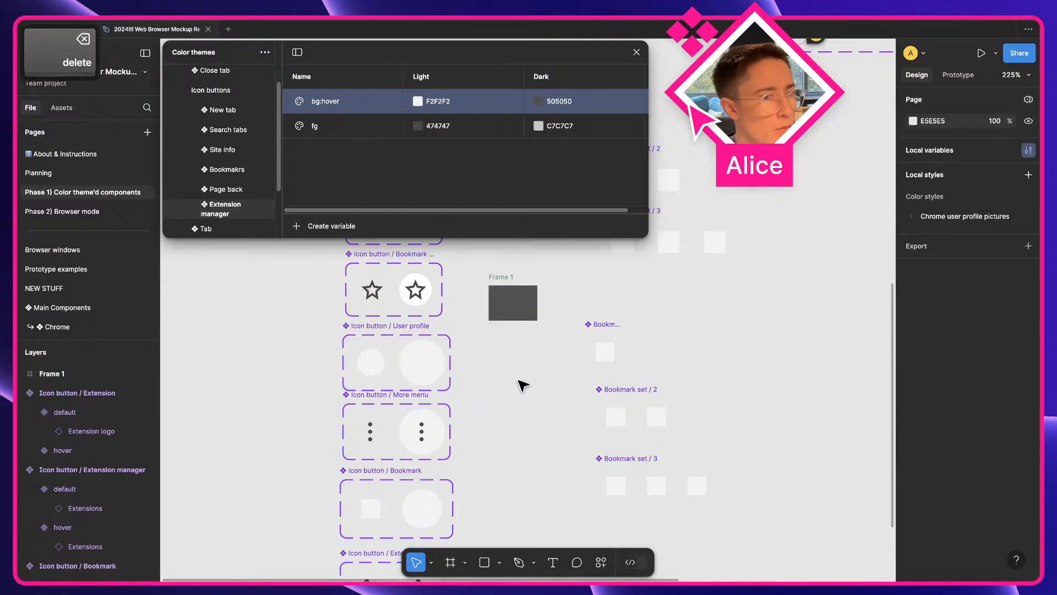
- Capture the hovered more menu button in Chrome and place the screenshot below the sampling frame in Figma
click(404, 403)
key(ctrl+Right)
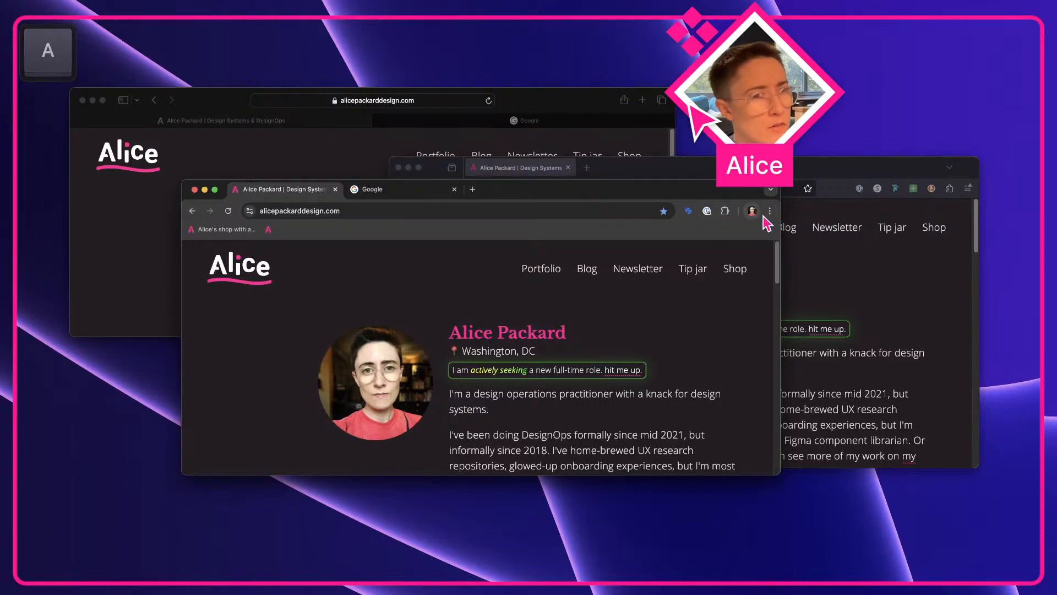
key(shift+super+4)
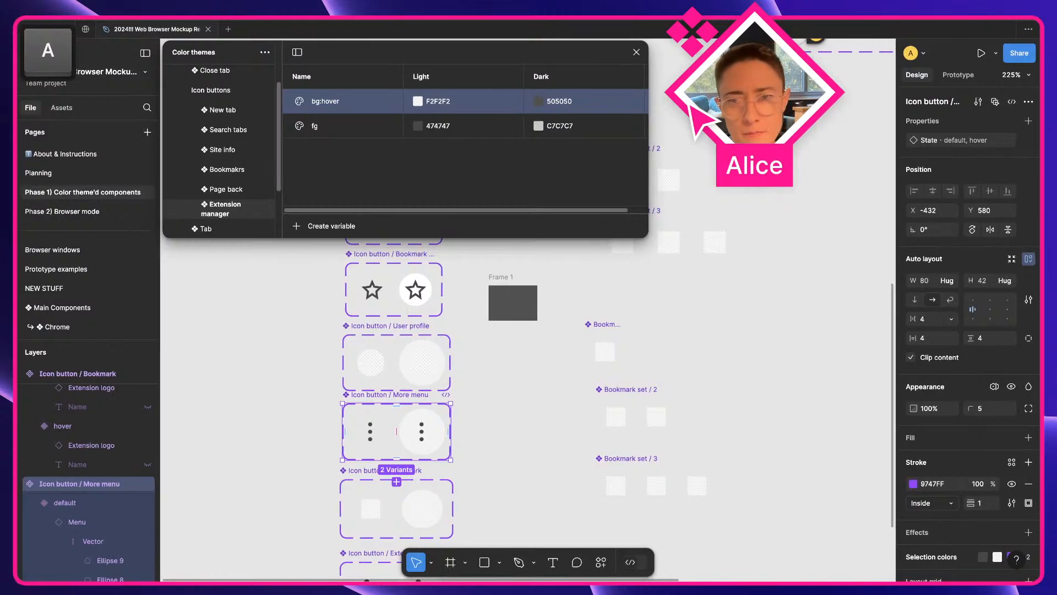
drag(920, 366, 492, 406)
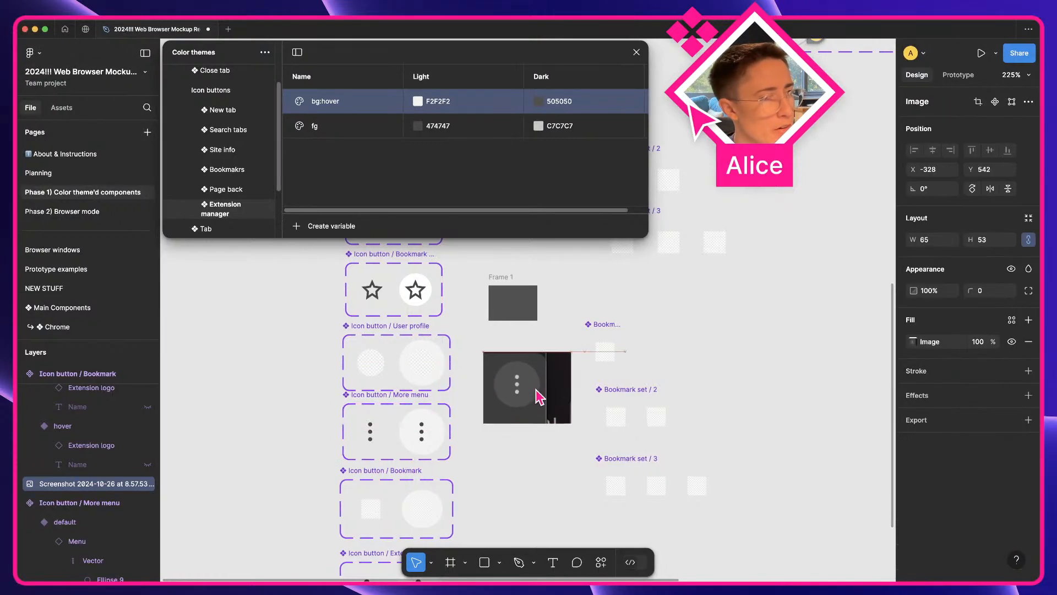
- Sample the more menu button's hover color for the frame, and delete the screenshot
click(531, 307)
key(i)
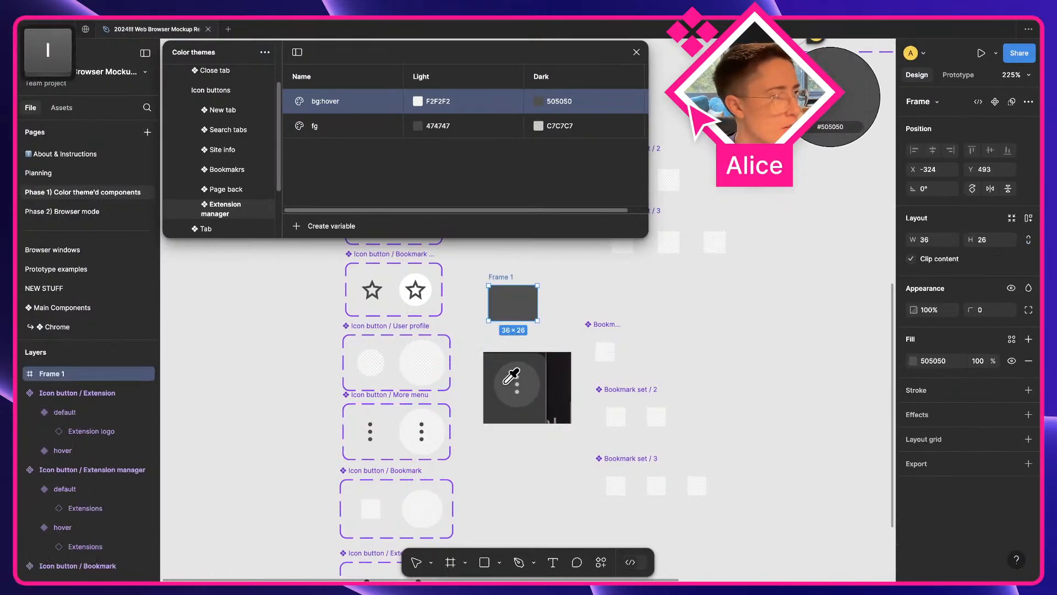
click(544, 368)
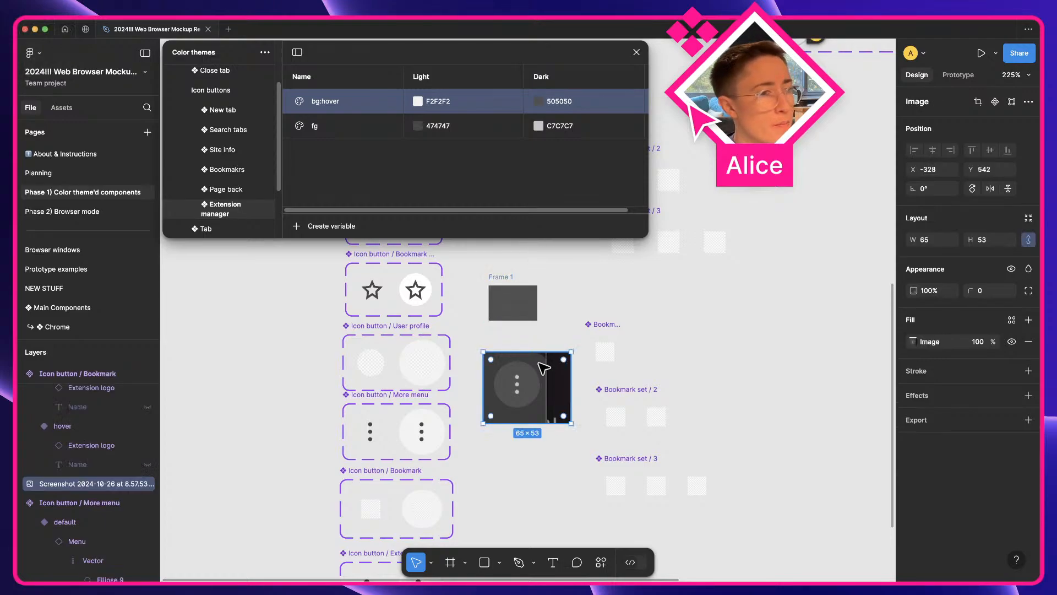
key(BackSpace)
- Capture the hovered bookmark button in Chrome and place the screenshot below the sampling frame in Figma
scroll(540, 370, down, 1)
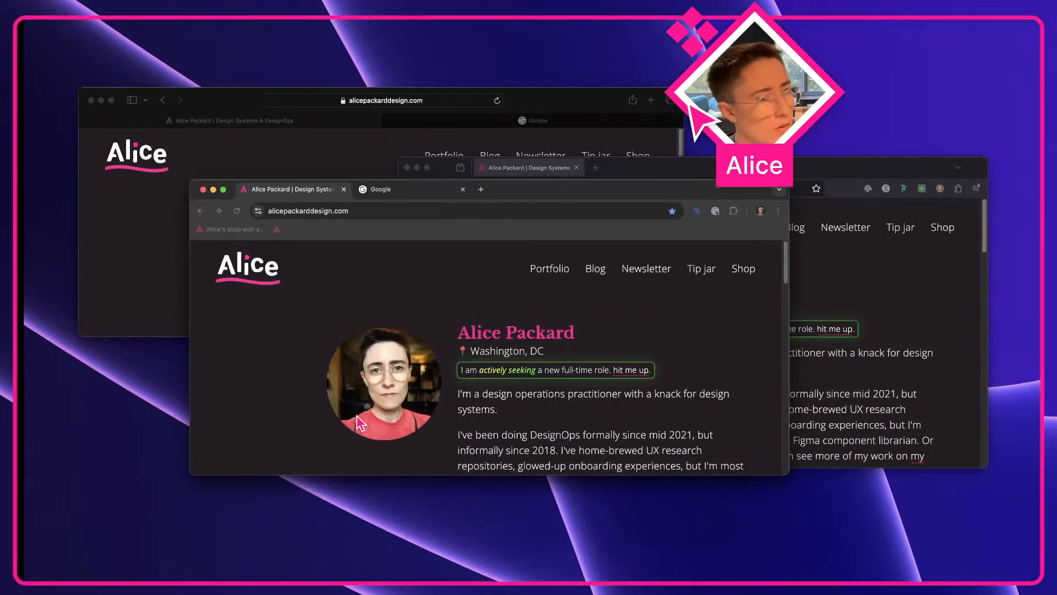
key(a)
key(super+shift+4)
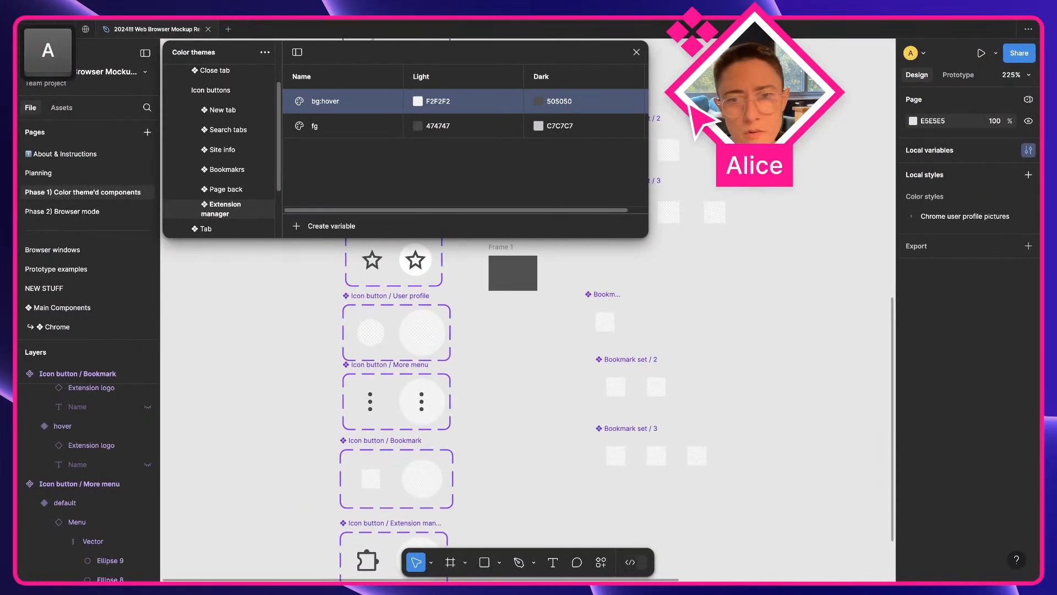
drag(969, 523, 515, 380)
- Sample the bookmark button's hover color for the frame, and delete the bookmark screenshot
click(509, 279)
key(i)
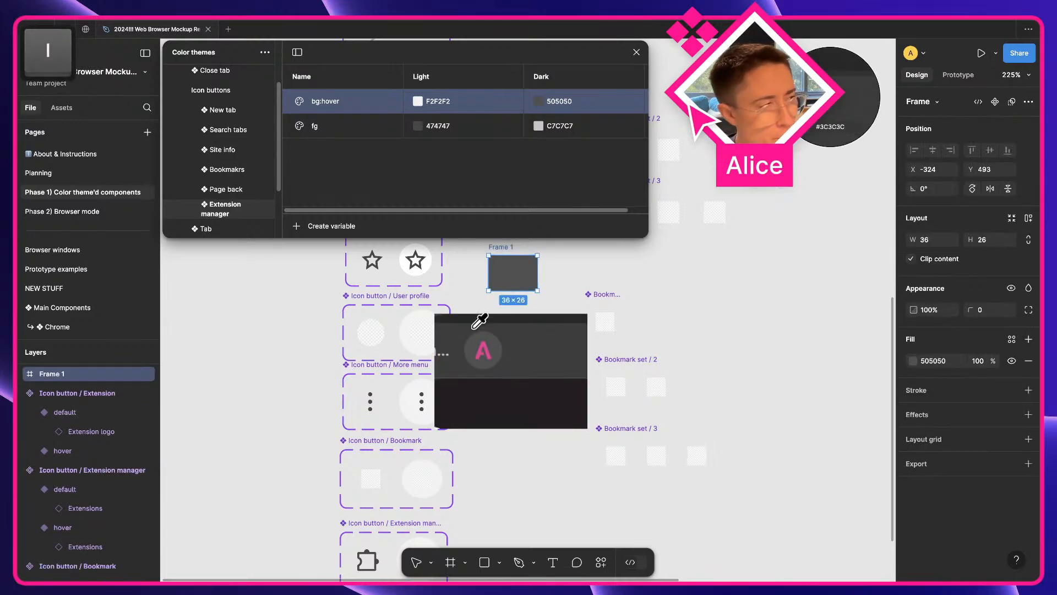
click(505, 357)
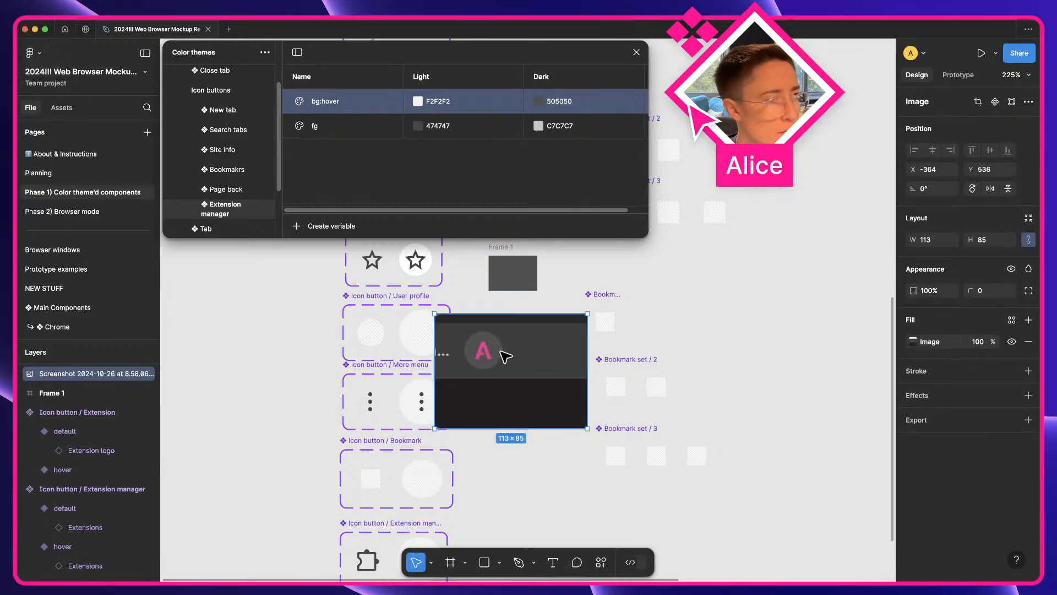
key(BackSpace)
- Delete the color sampling frame beside the icon button sets
scroll(503, 354, down, 3)
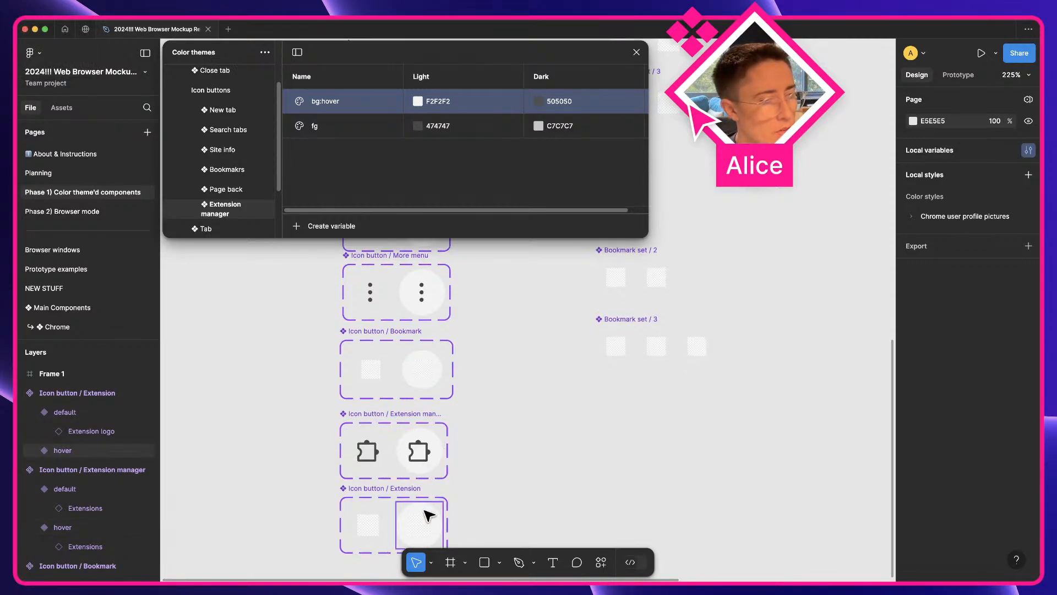
scroll(522, 368, up, 3)
click(519, 275)
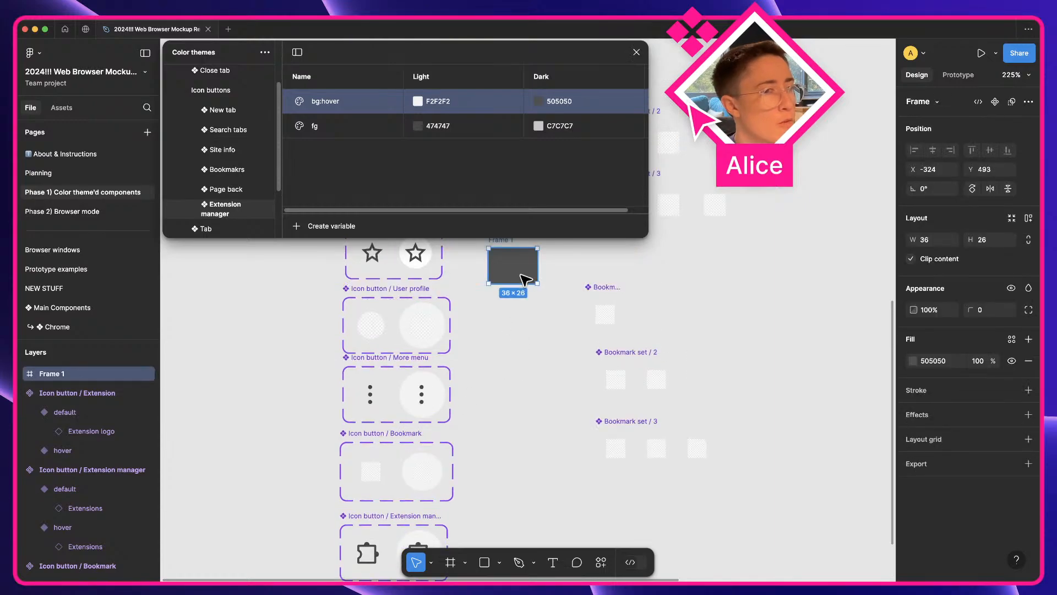
key(BackSpace)
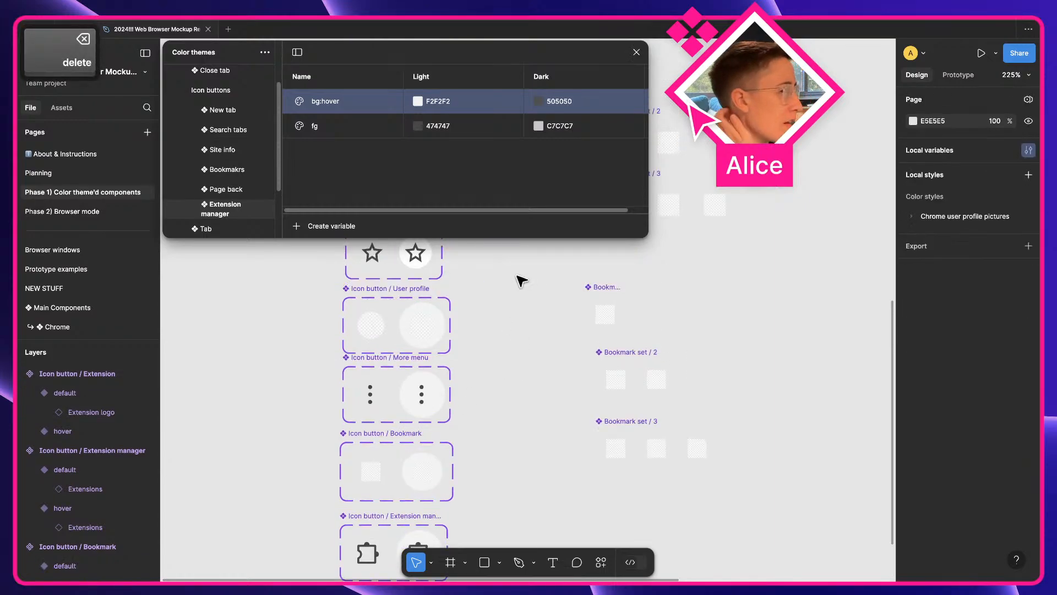
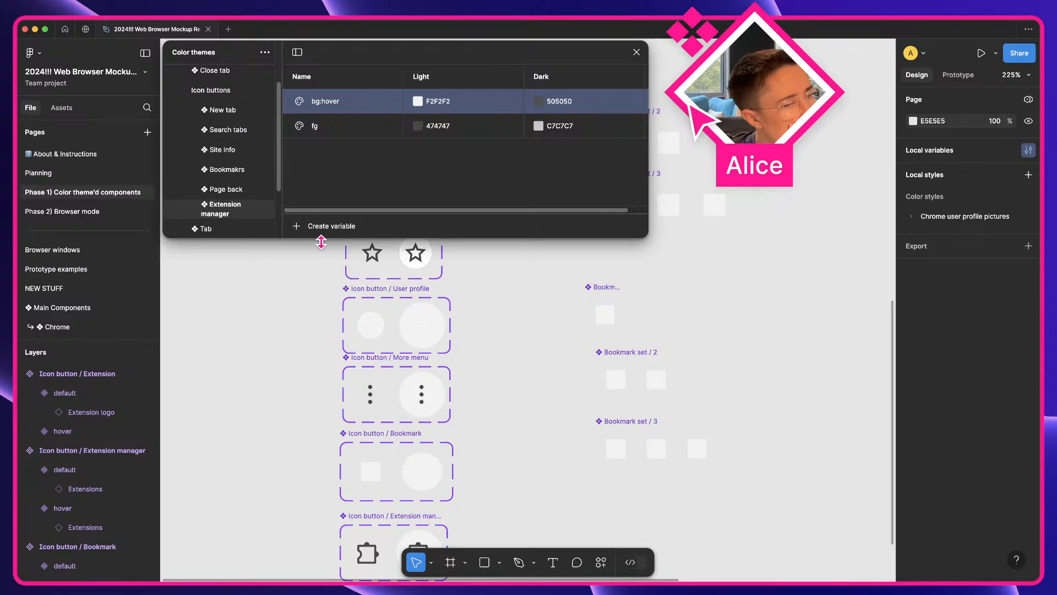
- Check the New tab variable group in Color themes against the fill variable on the Hover variant of Icon button / New tab
scroll(479, 376, up, 3)
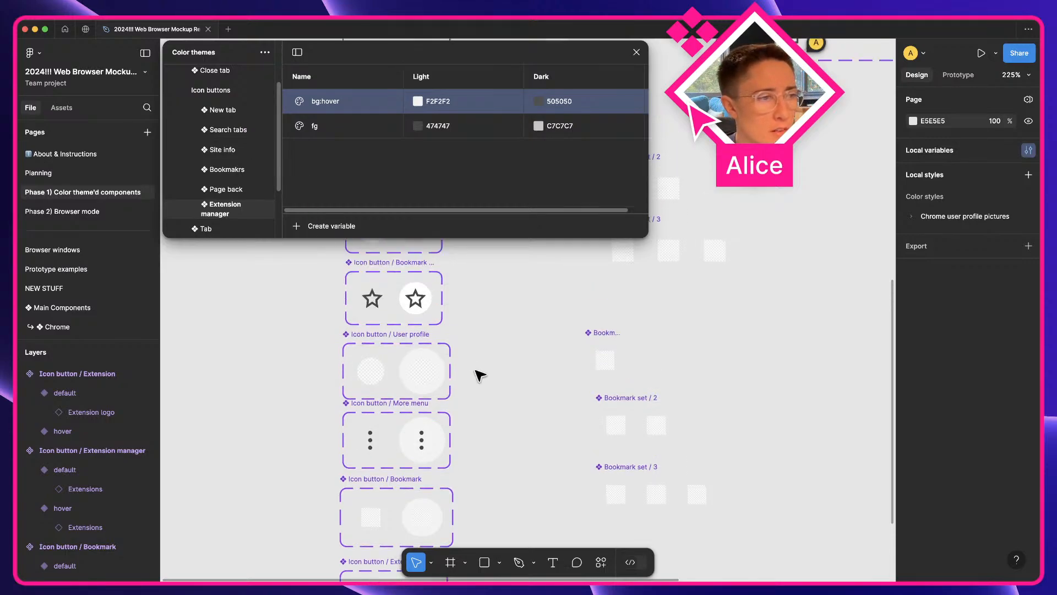
scroll(444, 361, up, 6)
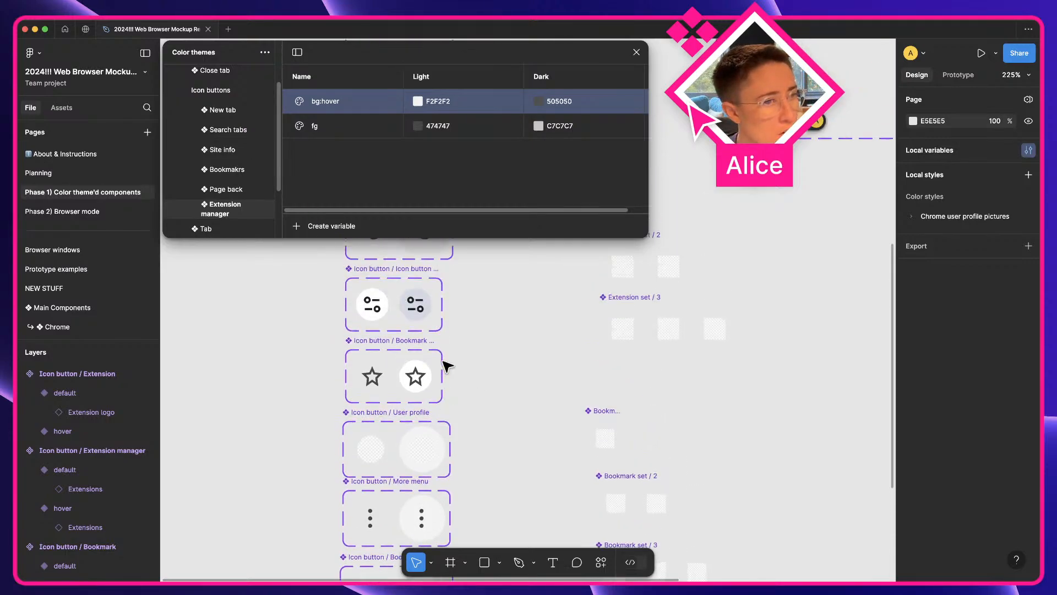
scroll(380, 299, up, 10)
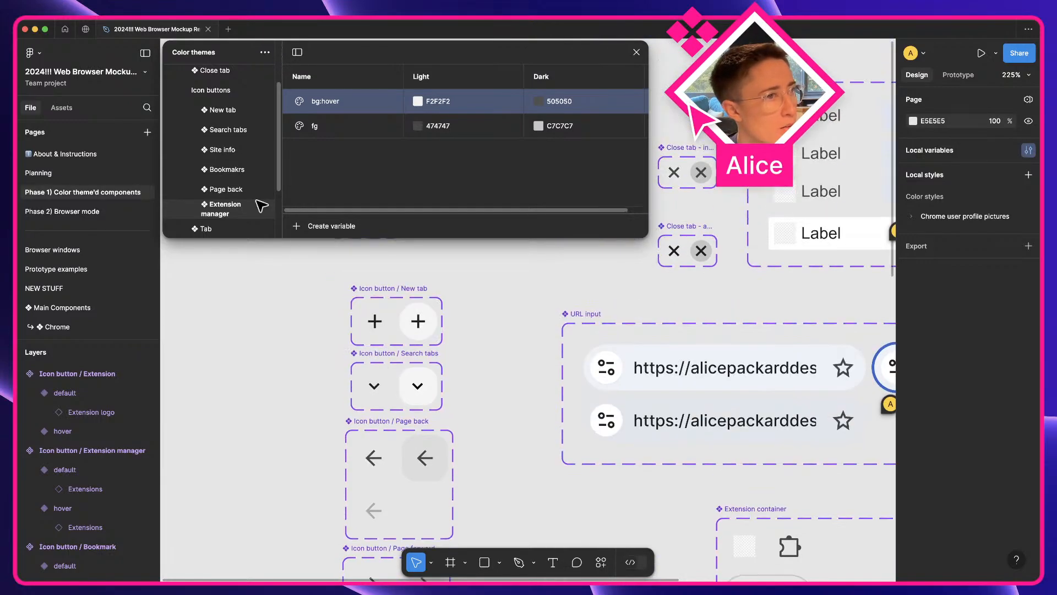
click(372, 289)
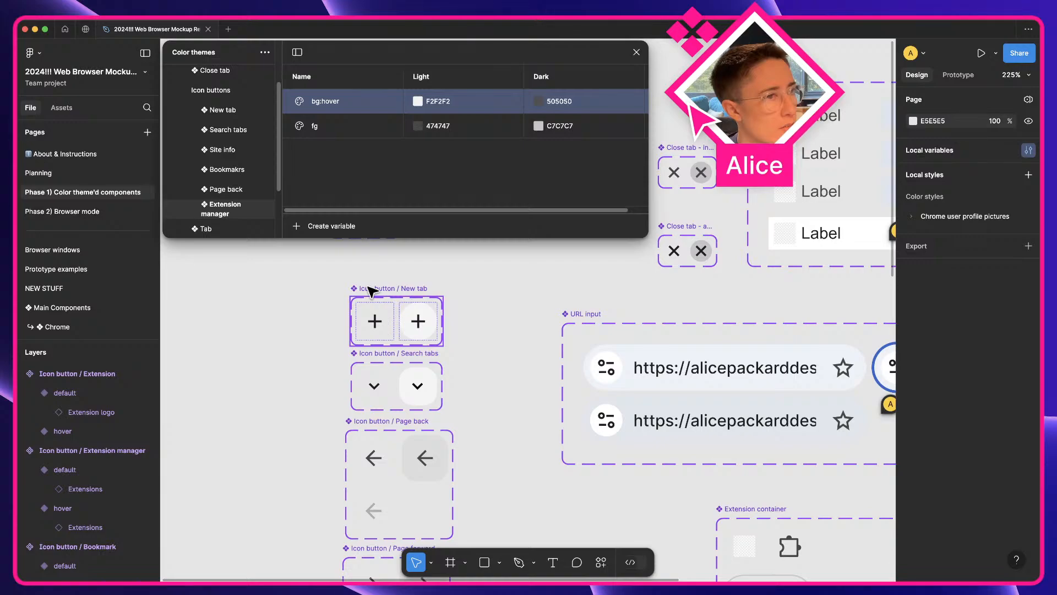
click(373, 289)
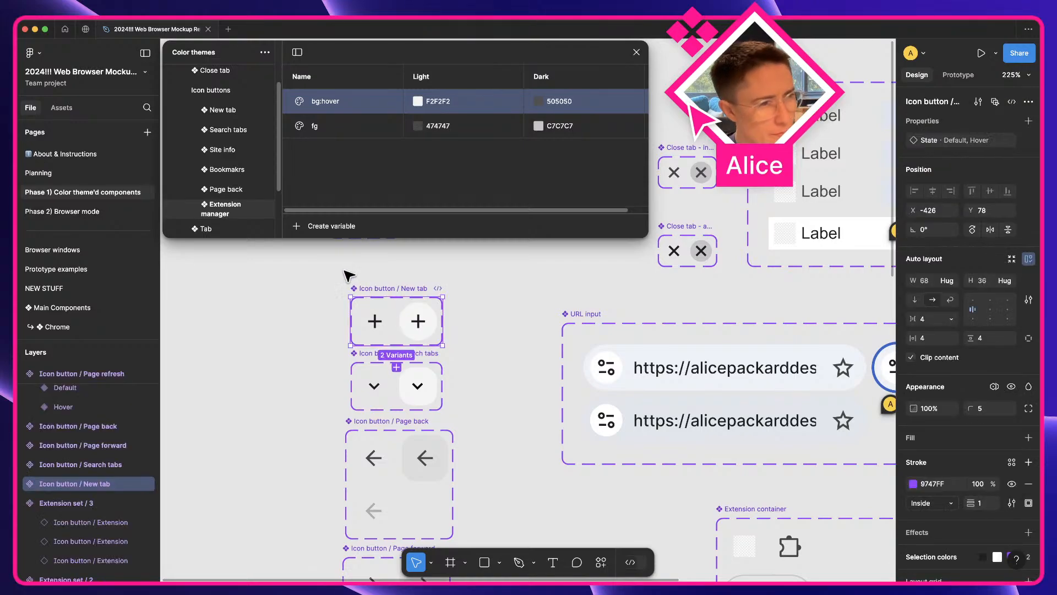
click(224, 112)
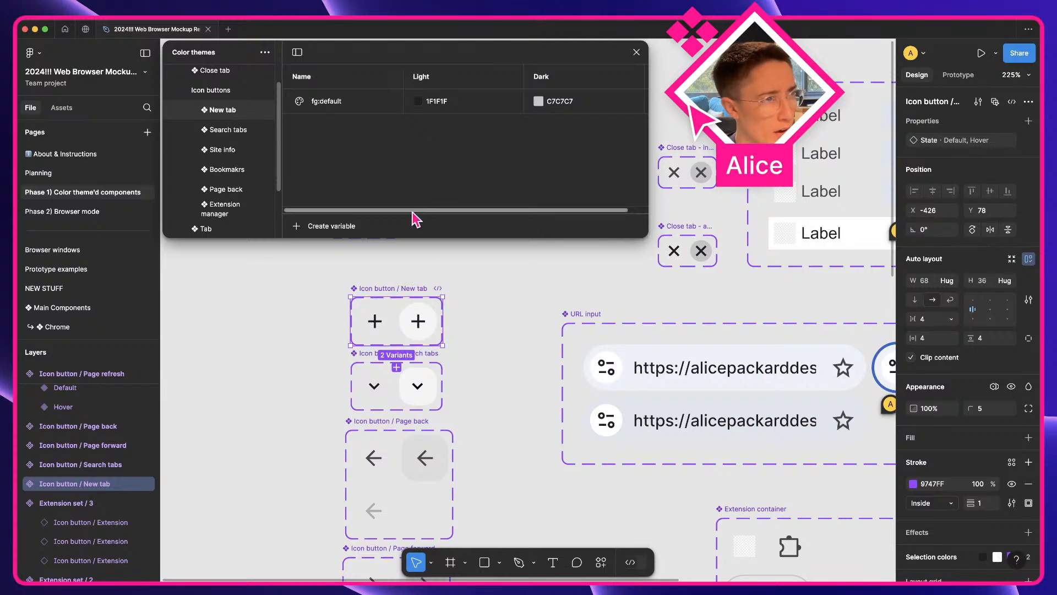
click(331, 110)
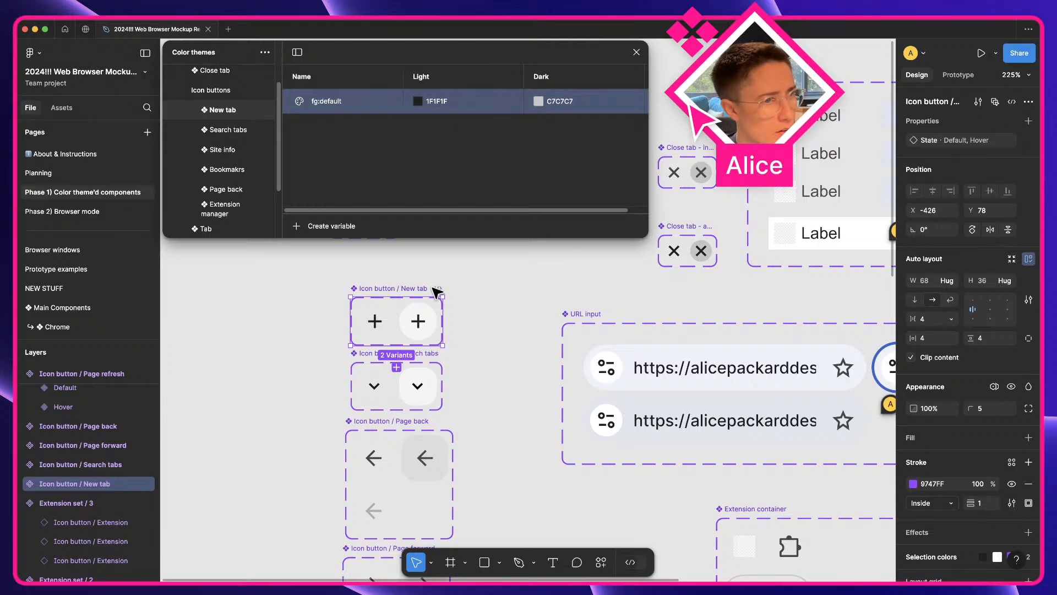
click(420, 325)
click(945, 461)
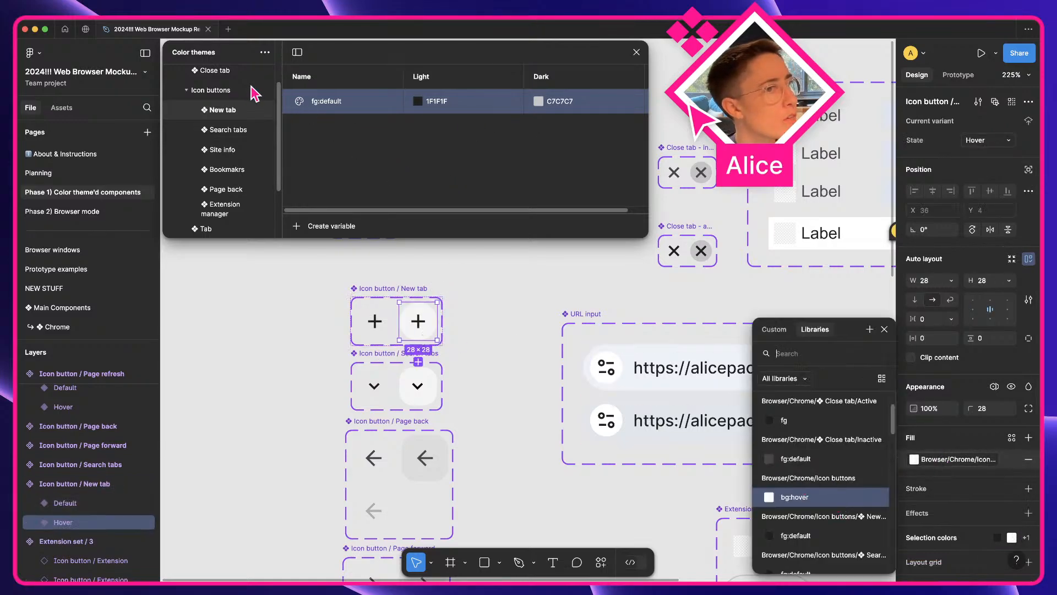
- Move the bg:hover variable from the Icon buttons group into its New tab group, and open the New tab group
click(232, 90)
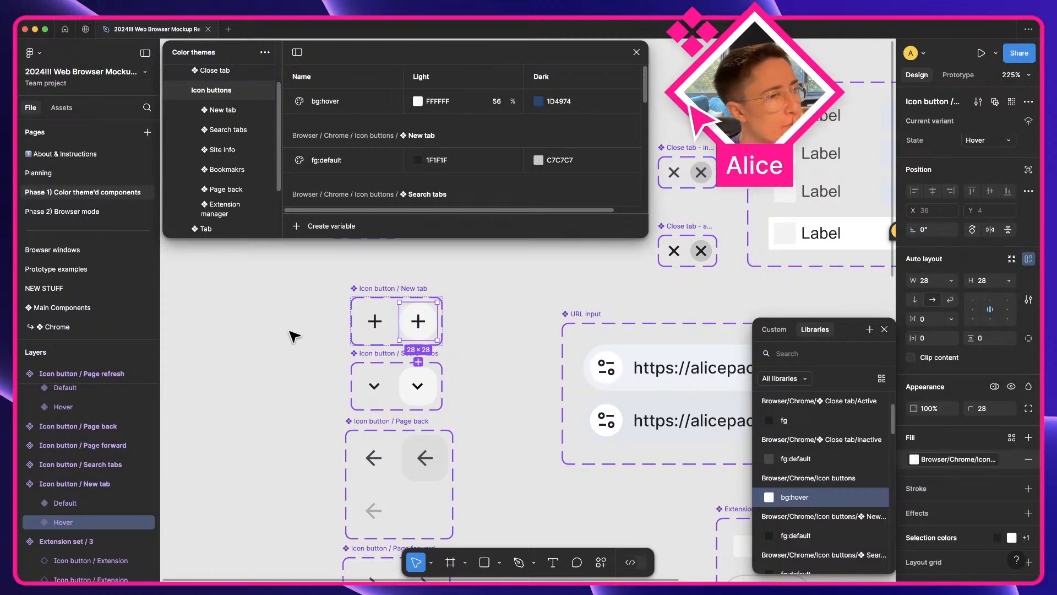
click(314, 110)
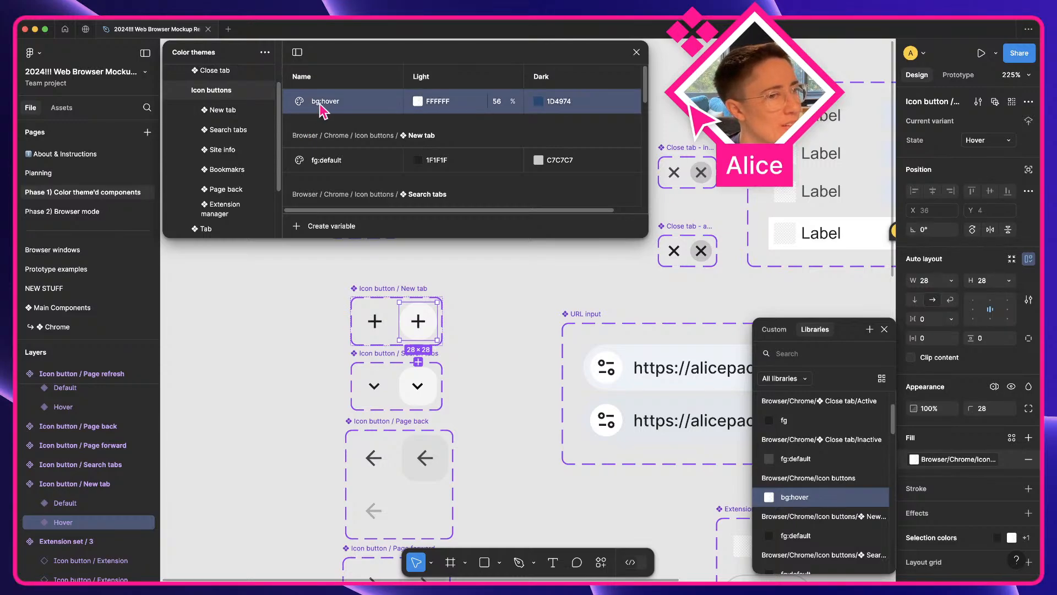
drag(322, 110, 256, 121)
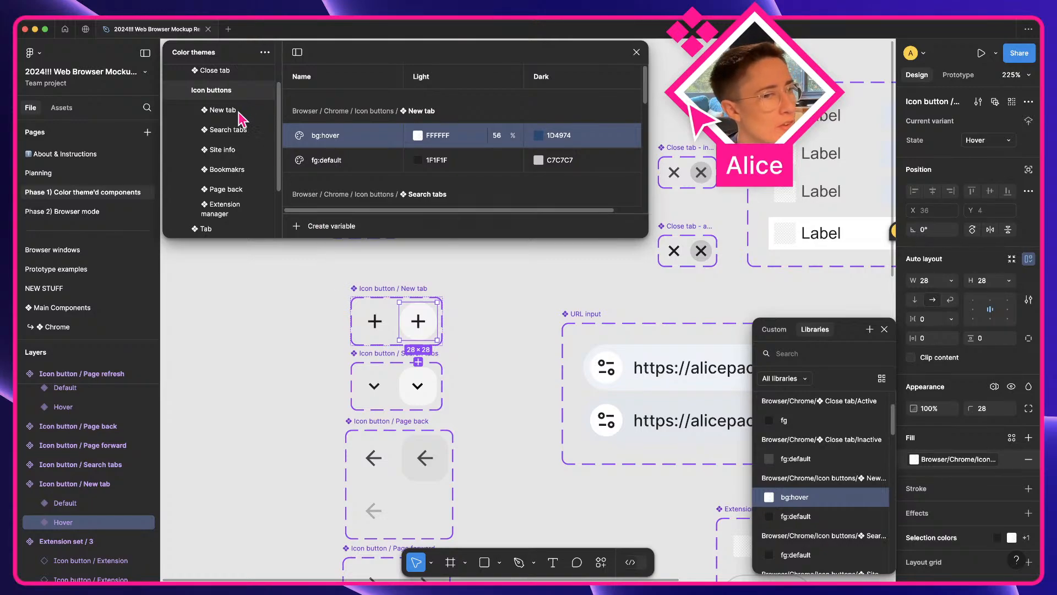
click(295, 355)
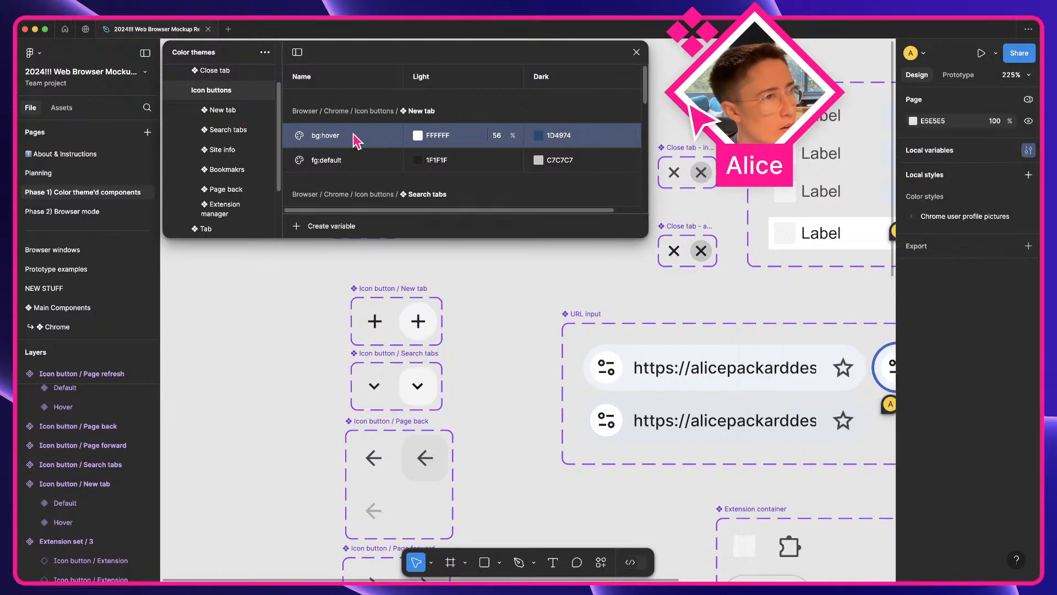
click(241, 107)
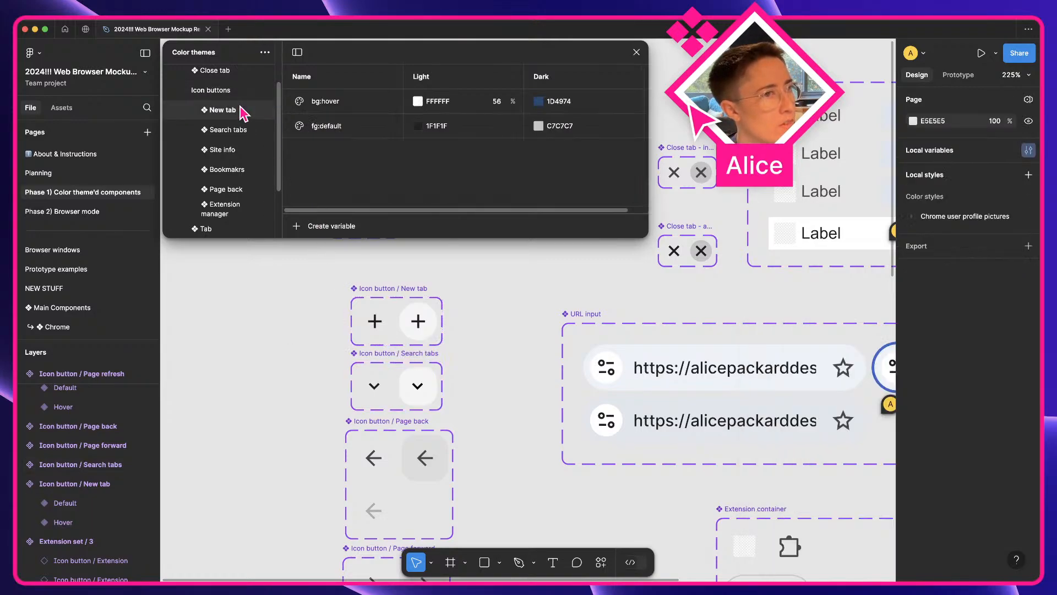
- Duplicate the bg:hover variable in the New tab group and move the copy into the Search tabs group
right_click(352, 105)
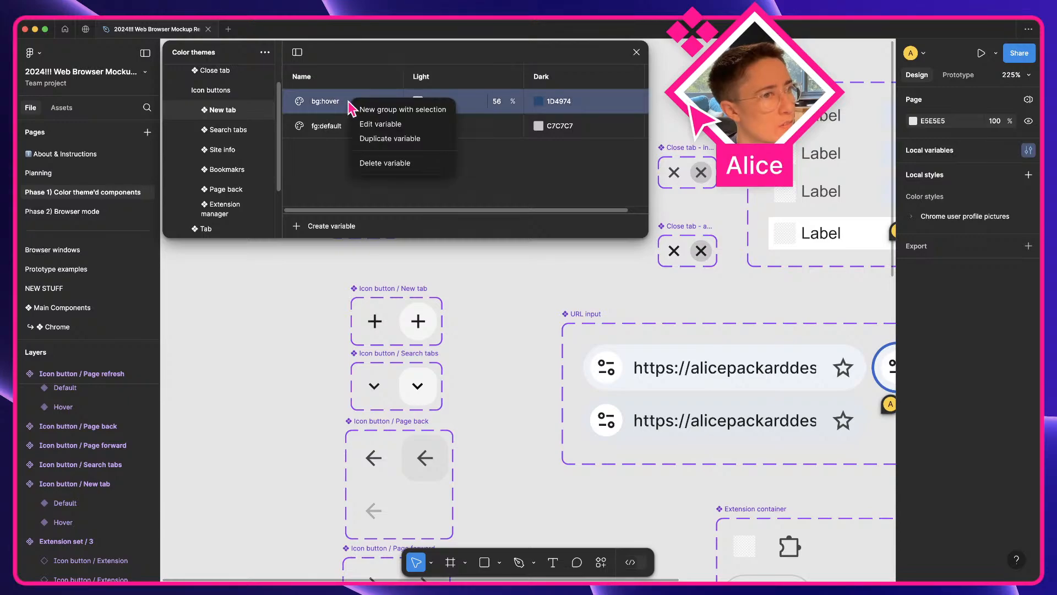
click(384, 142)
click(368, 168)
click(350, 130)
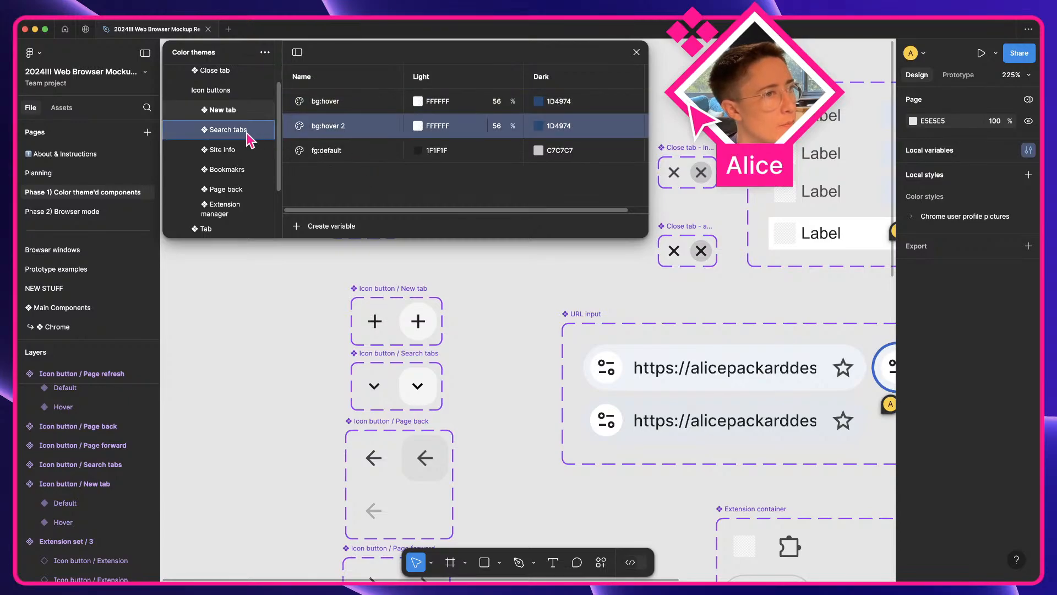
key(Delete)
- Open the Search tabs group and rename its copied hover variable as bg:hover
click(243, 132)
click(358, 104)
key(BackSpace)
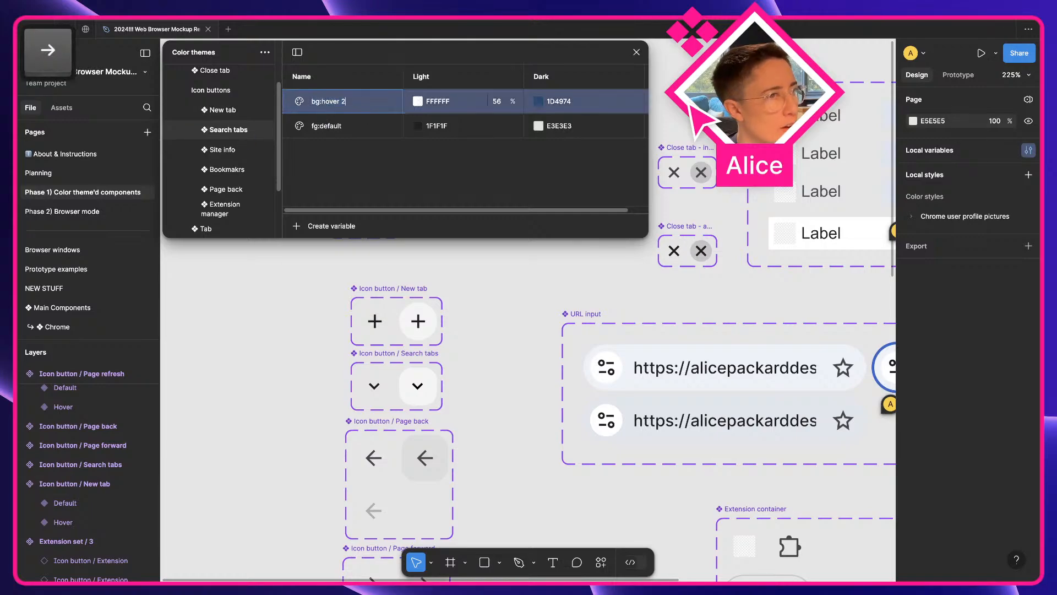
key(Return)
- Link the fill of the Hover variant of Icon button / Search tabs to the Search tabs group's bg:hover variable
click(416, 380)
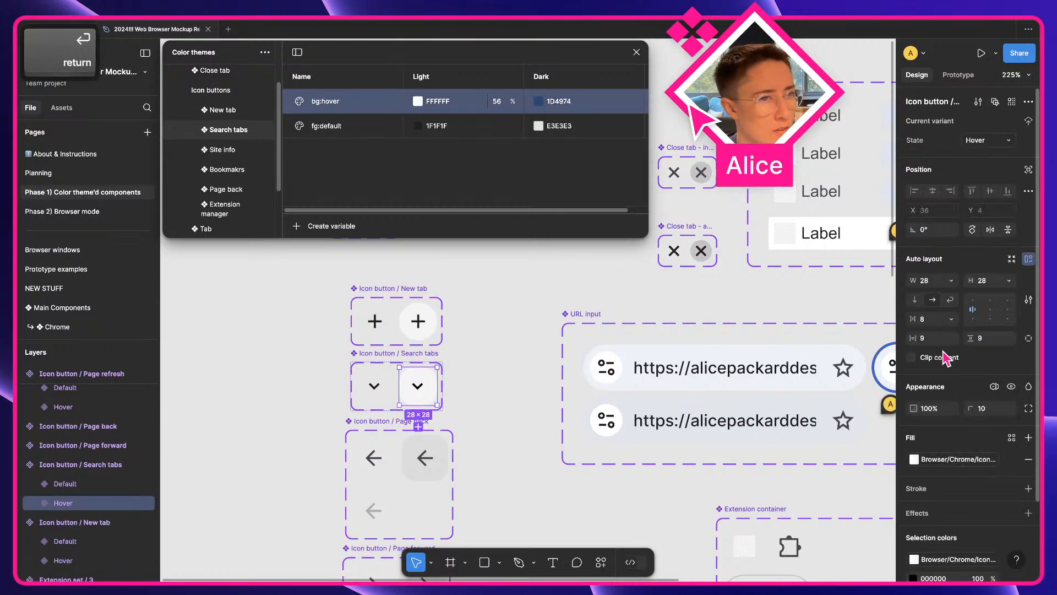
click(945, 460)
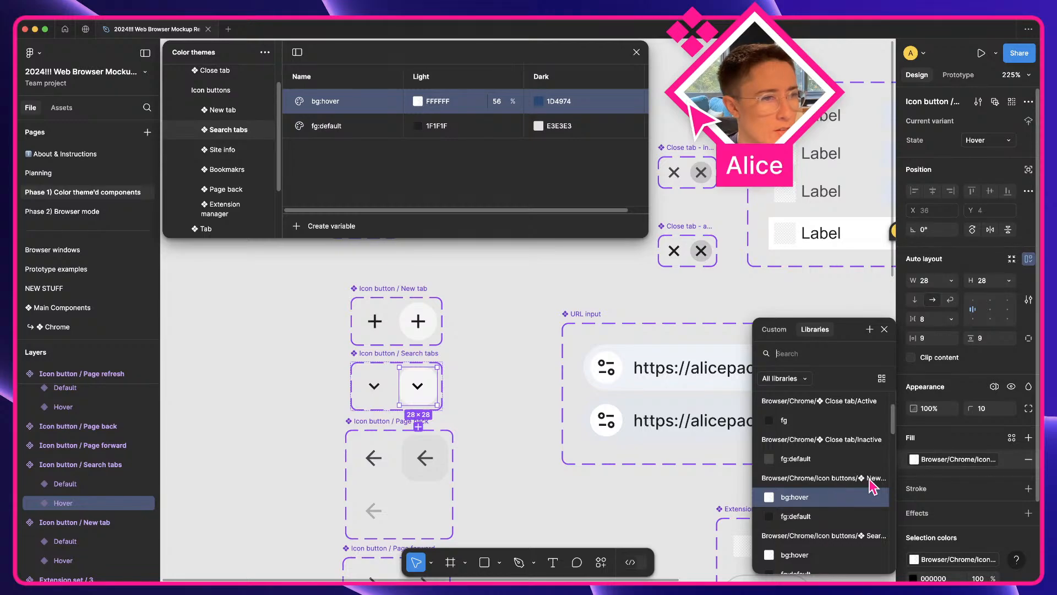
click(881, 378)
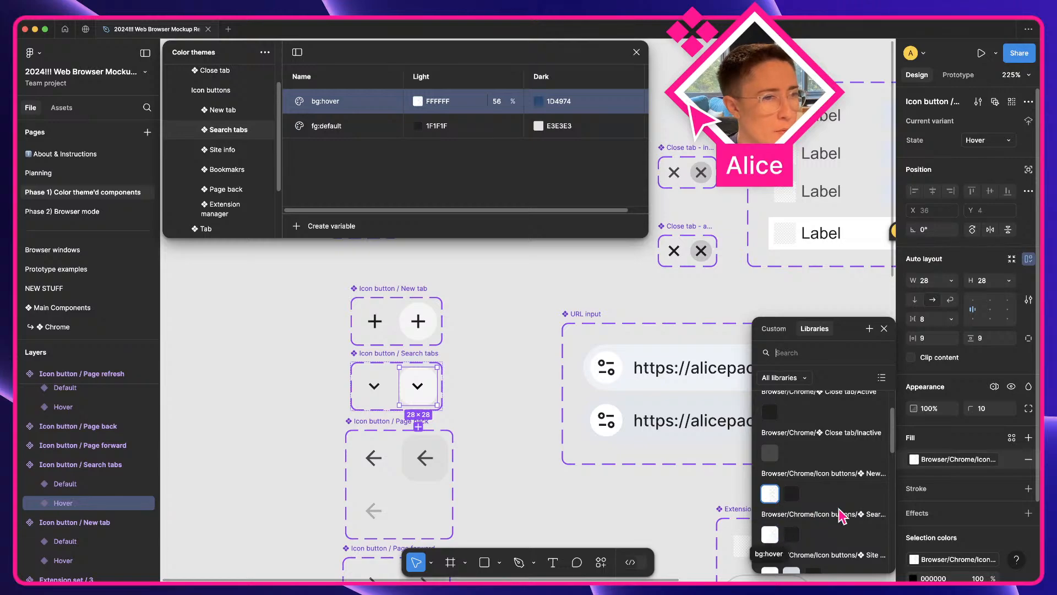
click(769, 535)
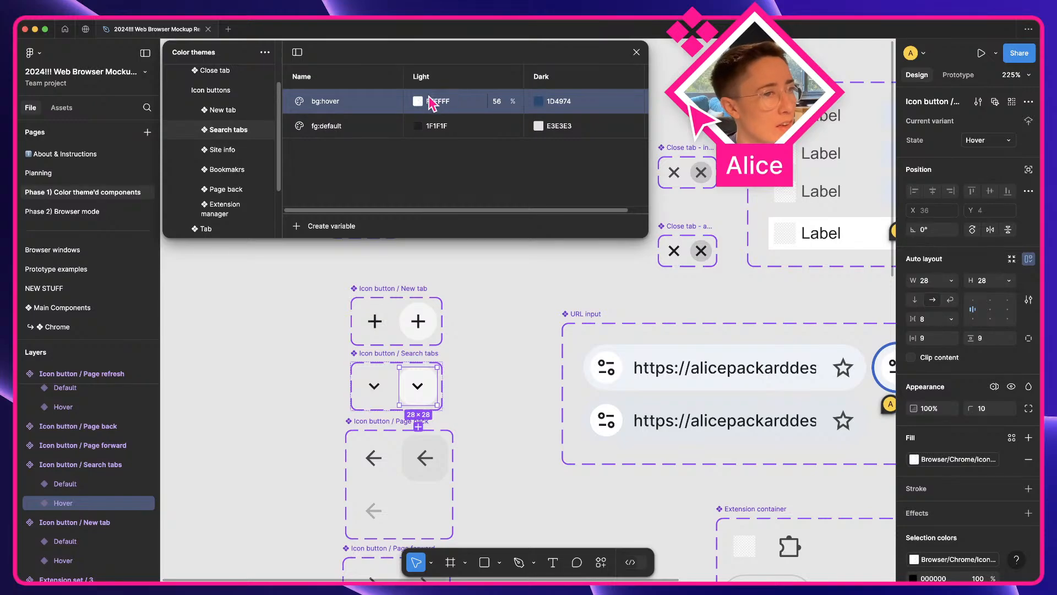
- Compare the variables in the New tab group with those in the Search tabs group
click(233, 111)
click(232, 129)
click(231, 110)
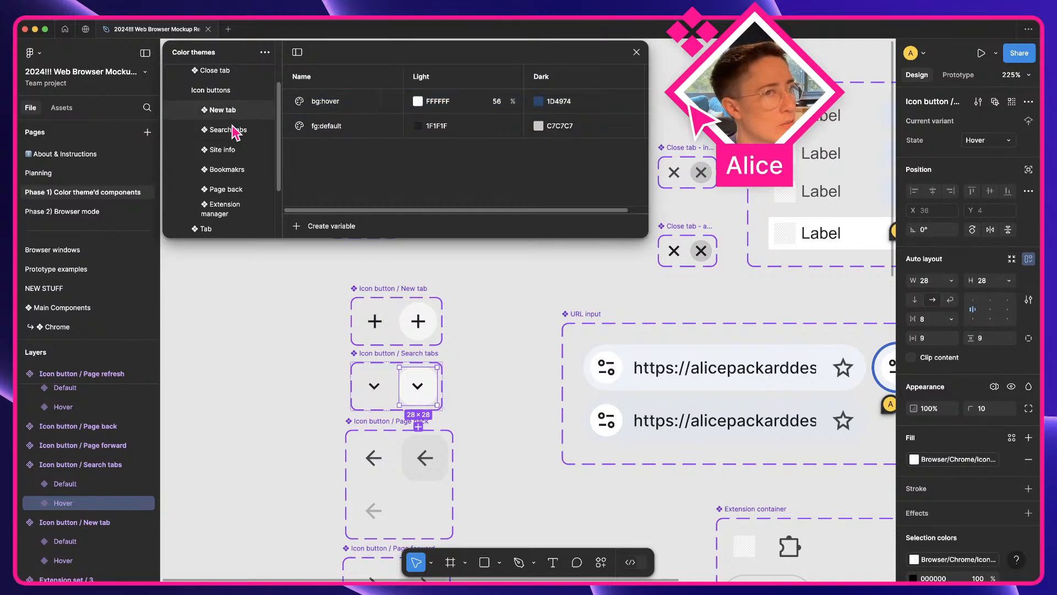
click(232, 126)
click(237, 112)
click(237, 131)
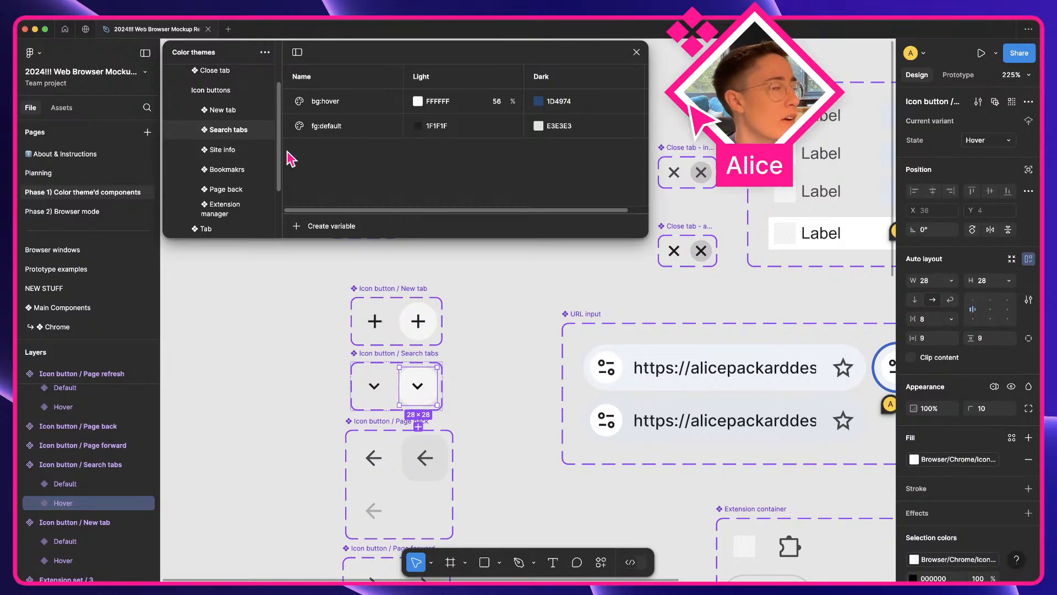
click(510, 398)
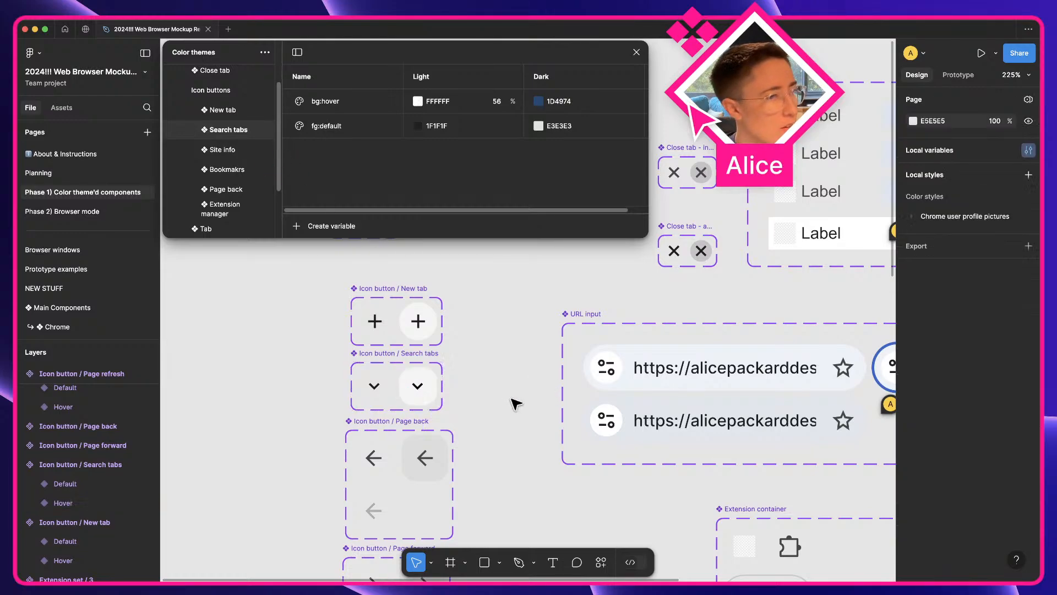
- Select the Icon button / Page back component set and move the Page back variable group directly below Search tabs
scroll(510, 398, down, 1)
click(388, 389)
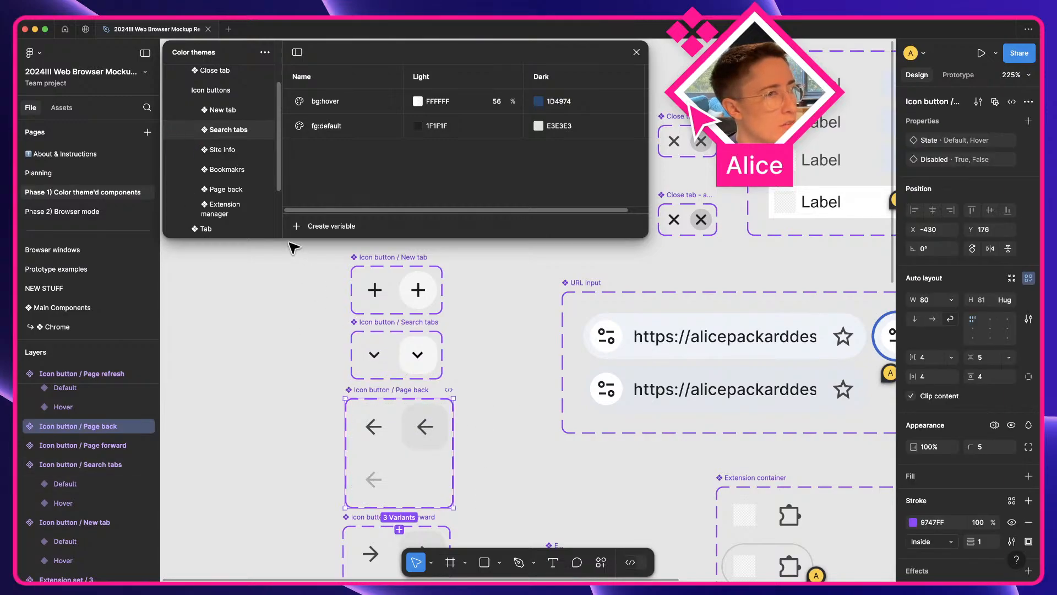
drag(246, 193, 240, 144)
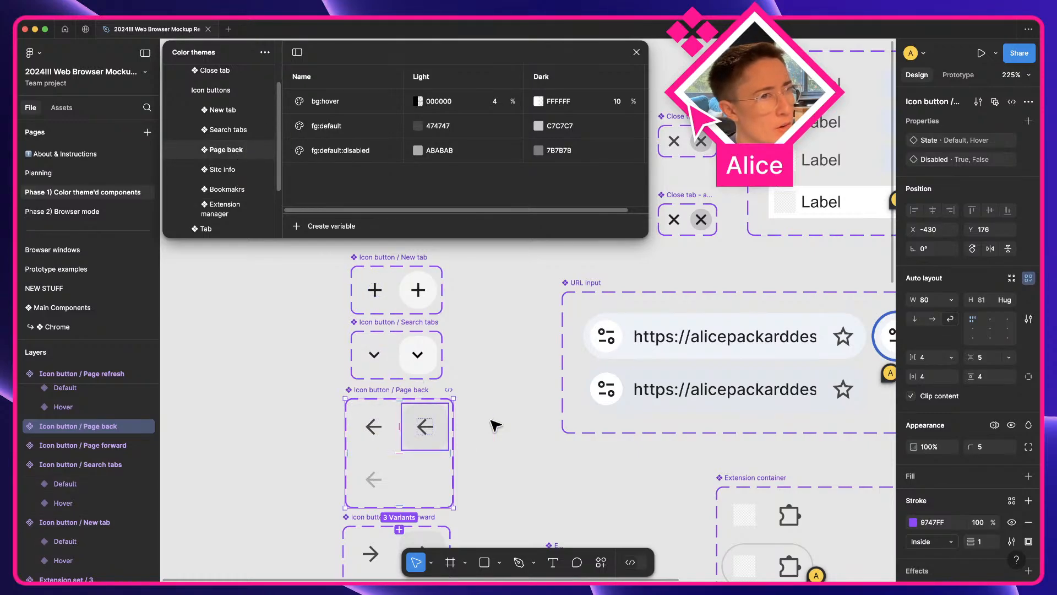
- Select the Icon button / Page forward component set and duplicate the Page back variable group for it
scroll(515, 421, down, 3)
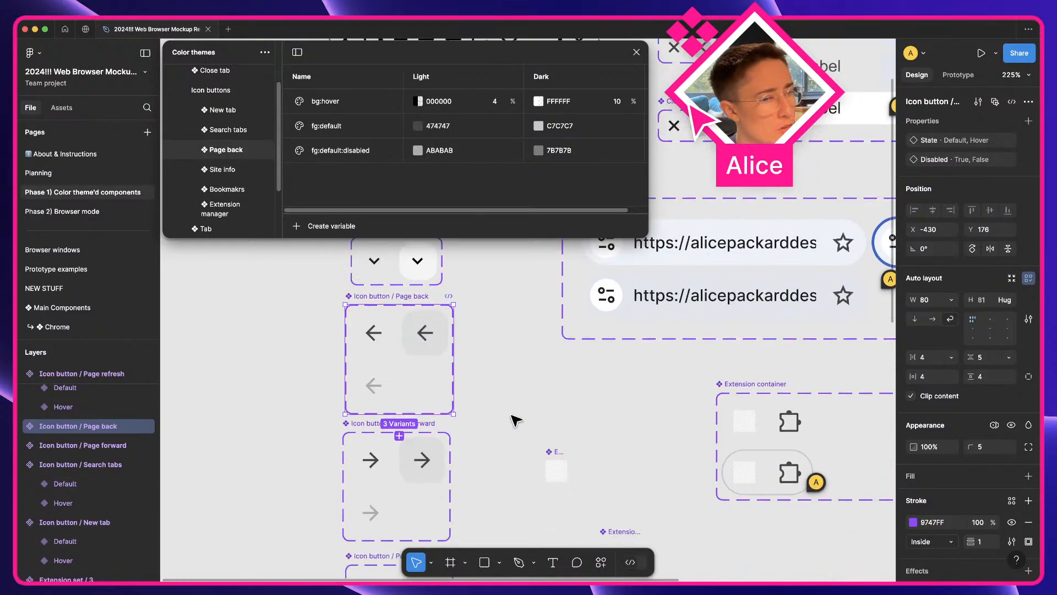
click(374, 427)
right_click(237, 152)
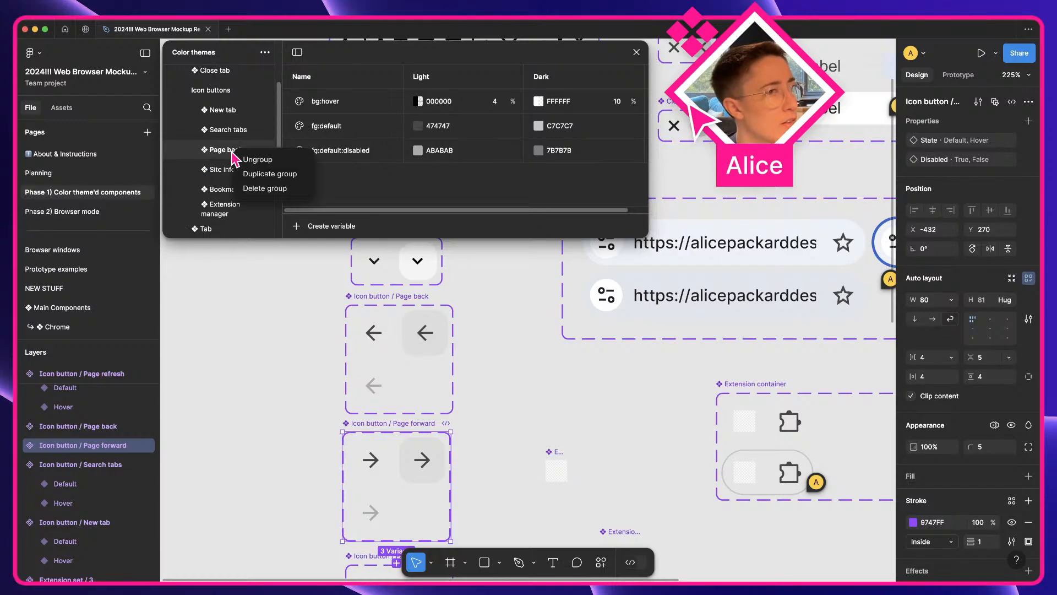
click(265, 175)
scroll(261, 176, down, 2)
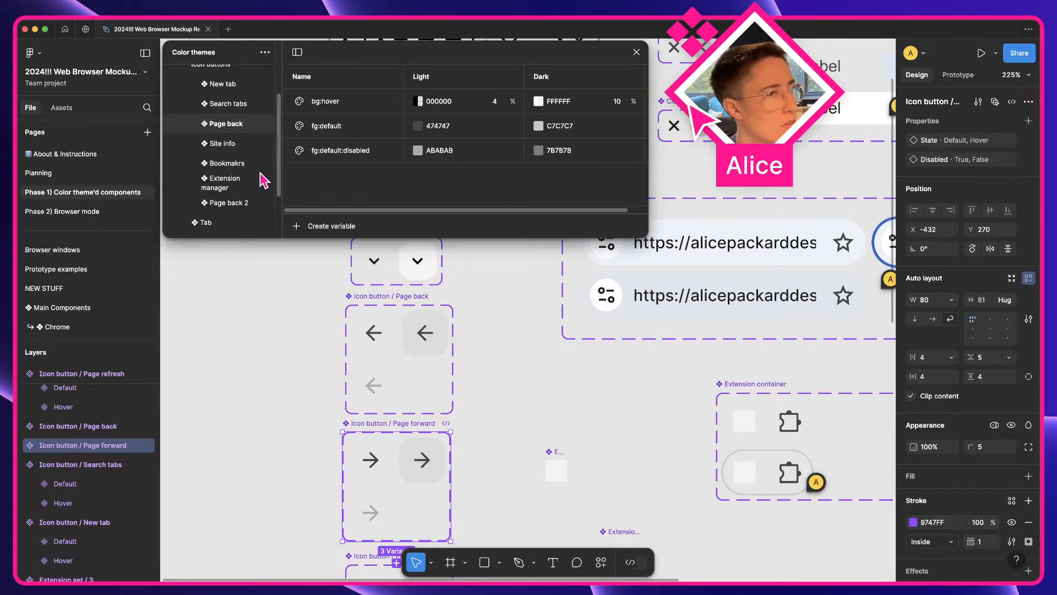
- Rename the duplicated Page back group as Page forward and move it directly below Page back
double_click(245, 190)
key(shift+alt+Left)
key(shift+alt+Left)
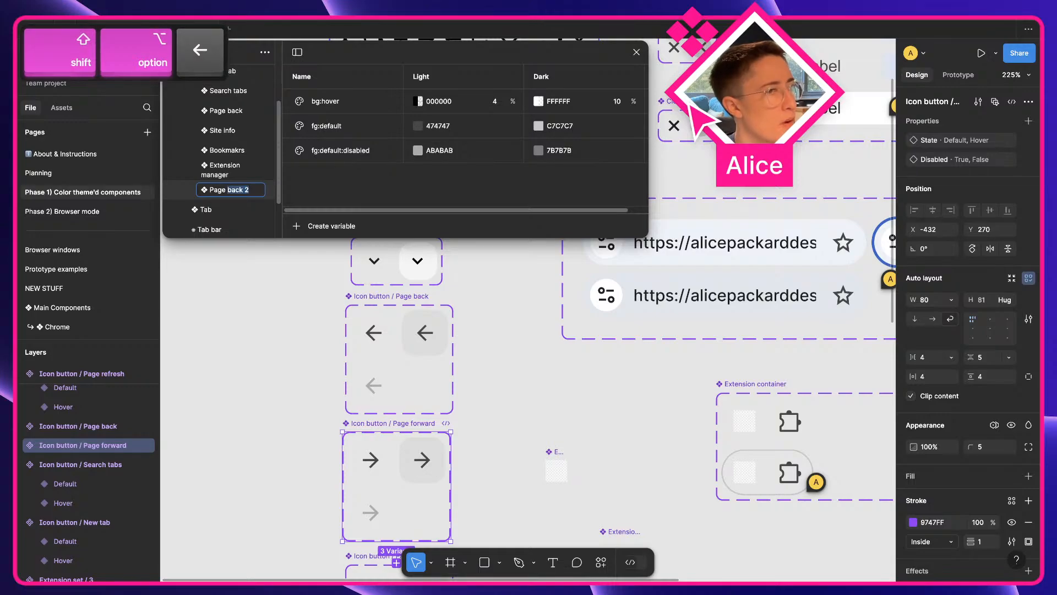
text(forward)
key(Return)
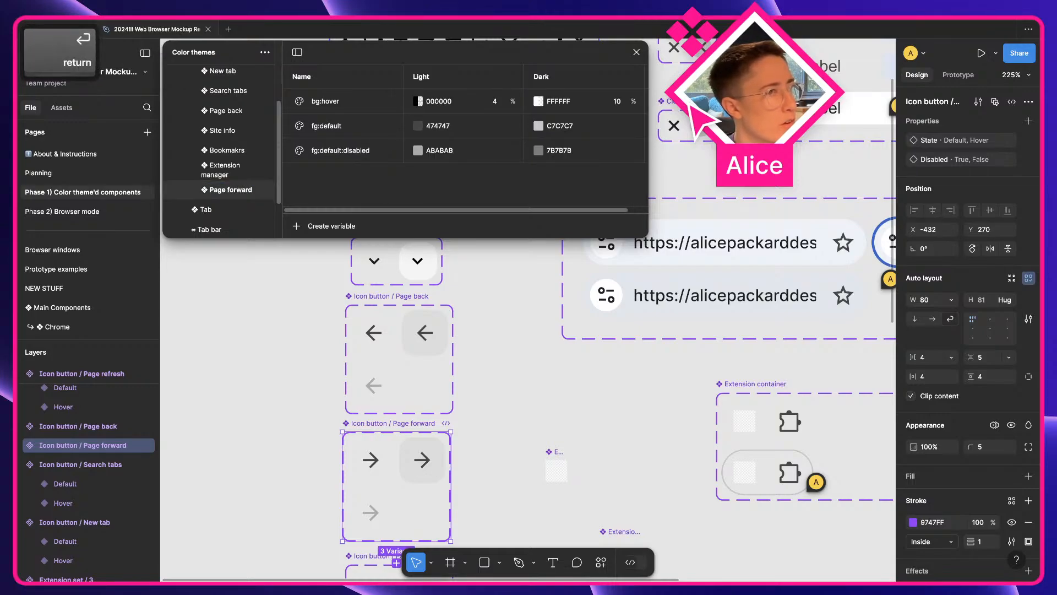
drag(231, 190, 228, 130)
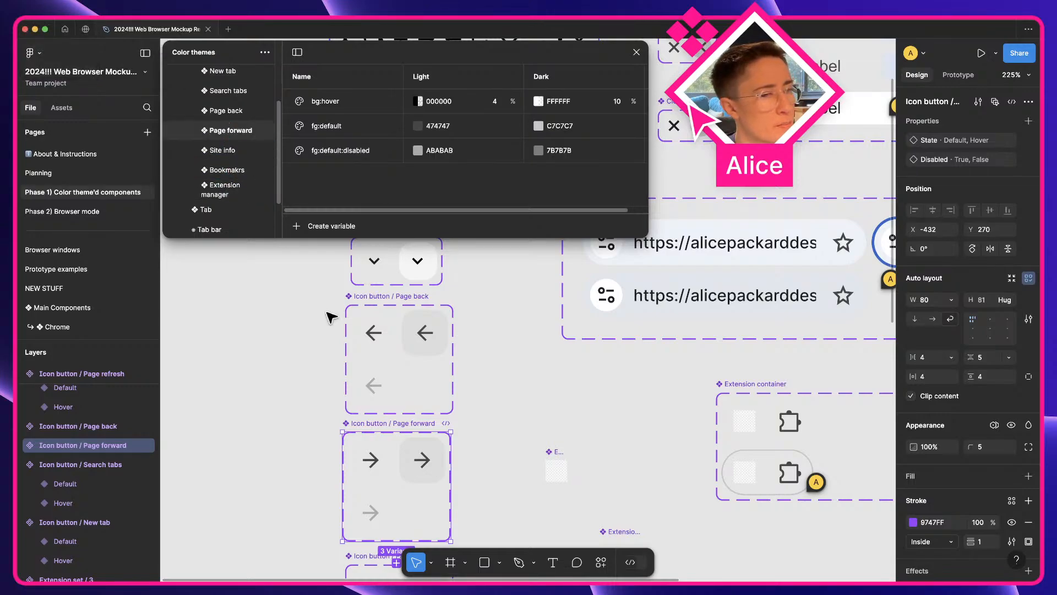
- Align the Icon button / Page forward component set under Page back at X -430, Y 269
scroll(381, 440, down, 2)
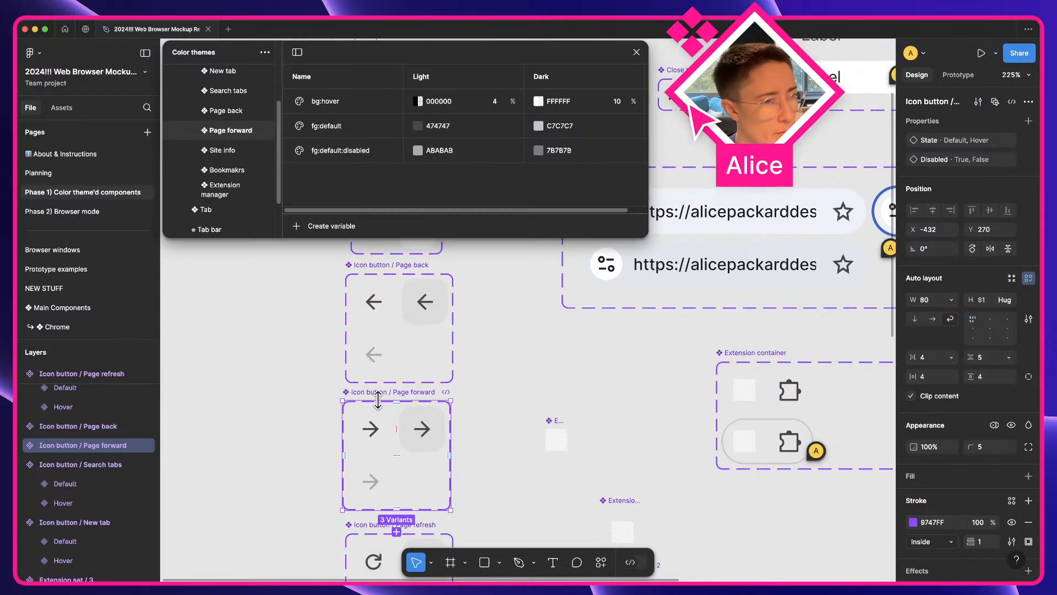
drag(379, 398, 389, 395)
- Relink the selection colors of Icon button / Page forward to the Page forward group's fg:default, bg:hover and fg:default:disabled variables
scroll(1003, 451, down, 3)
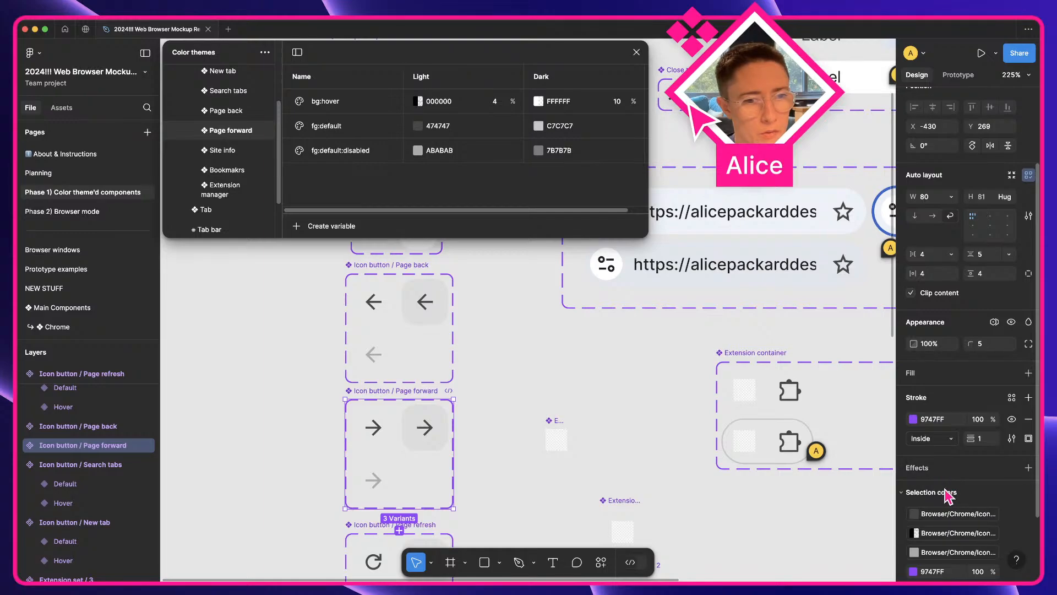
scroll(948, 496, down, 3)
click(941, 430)
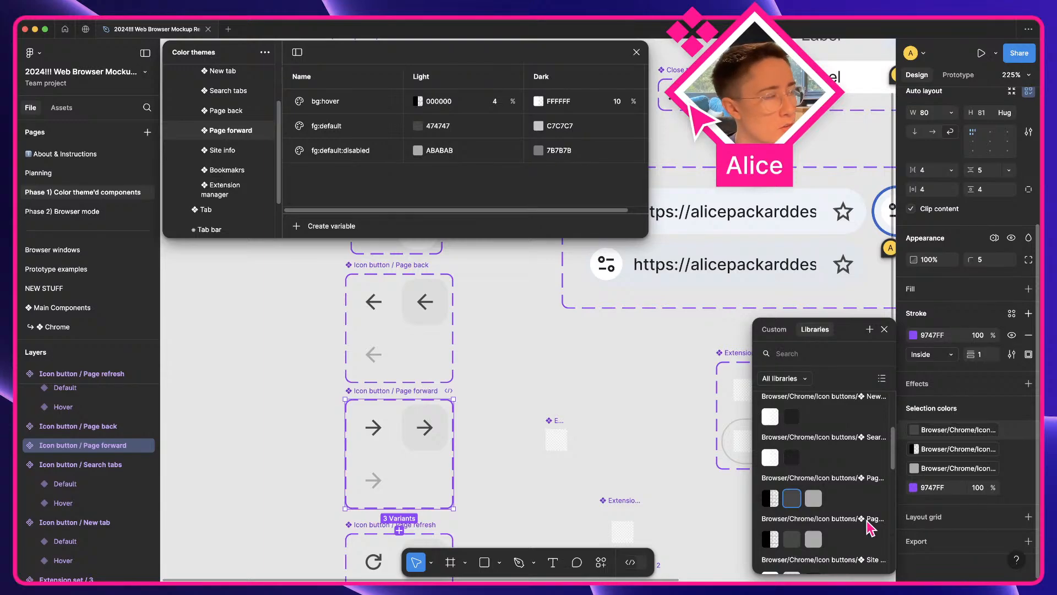
click(793, 535)
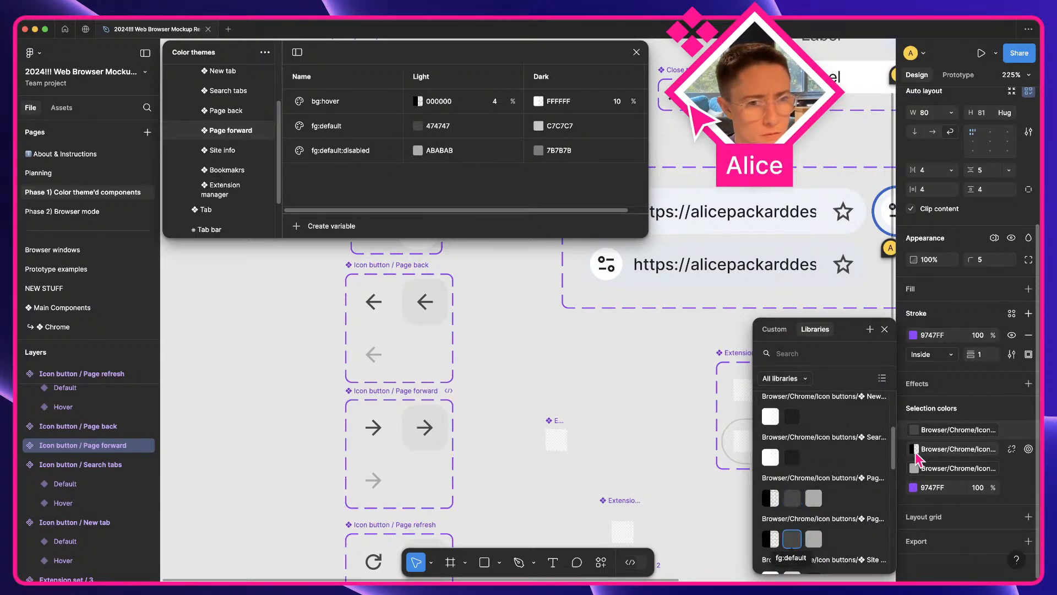
click(923, 448)
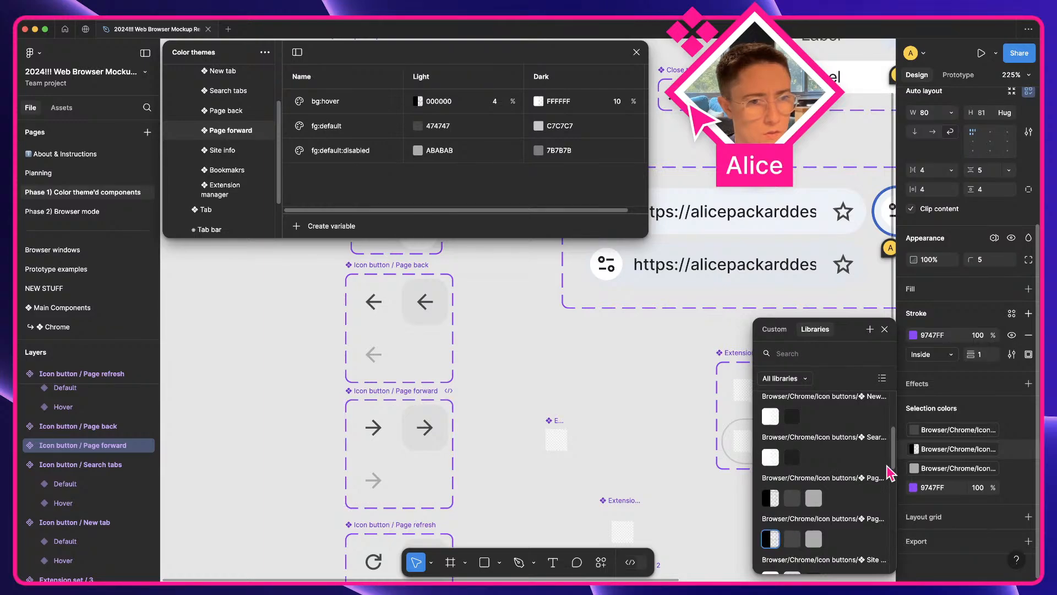
click(916, 468)
click(815, 540)
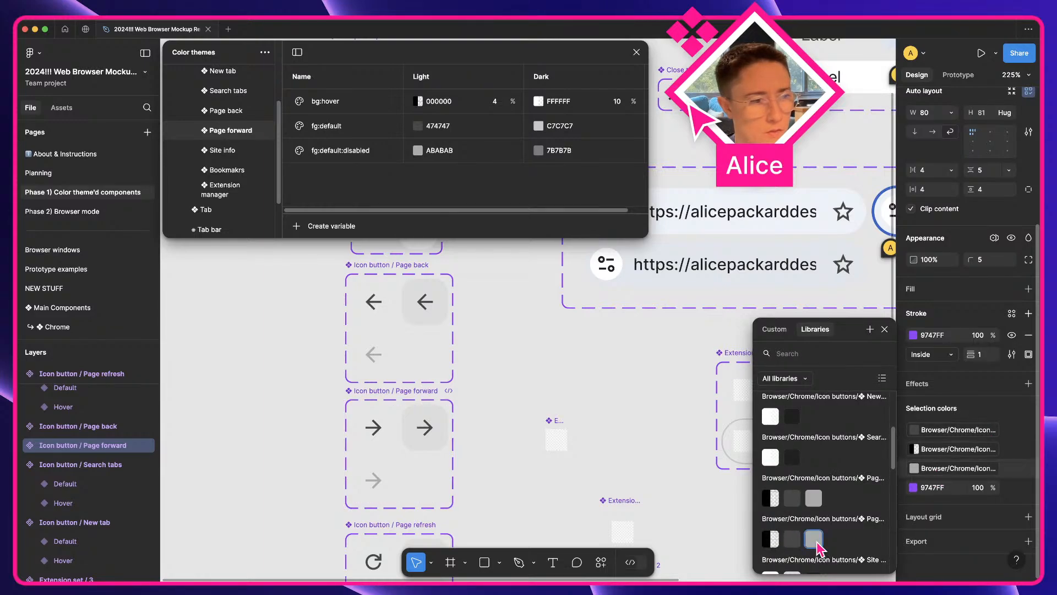
click(494, 456)
- Select the Icon button / Page refresh component set and duplicate the Page forward variable group for it
scroll(493, 453, down, 3)
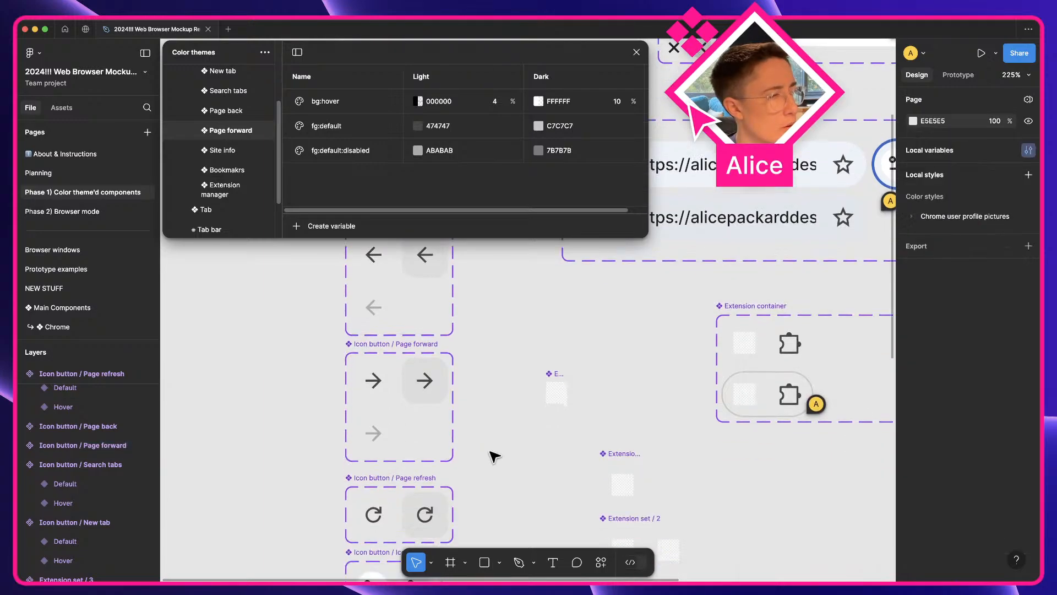
click(385, 428)
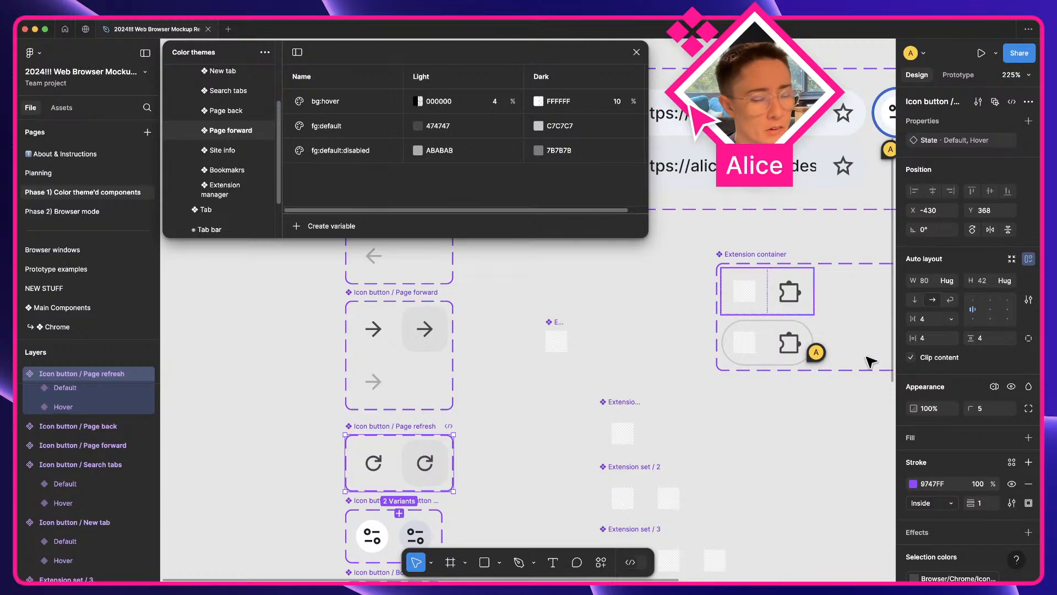
scroll(949, 469, down, 3)
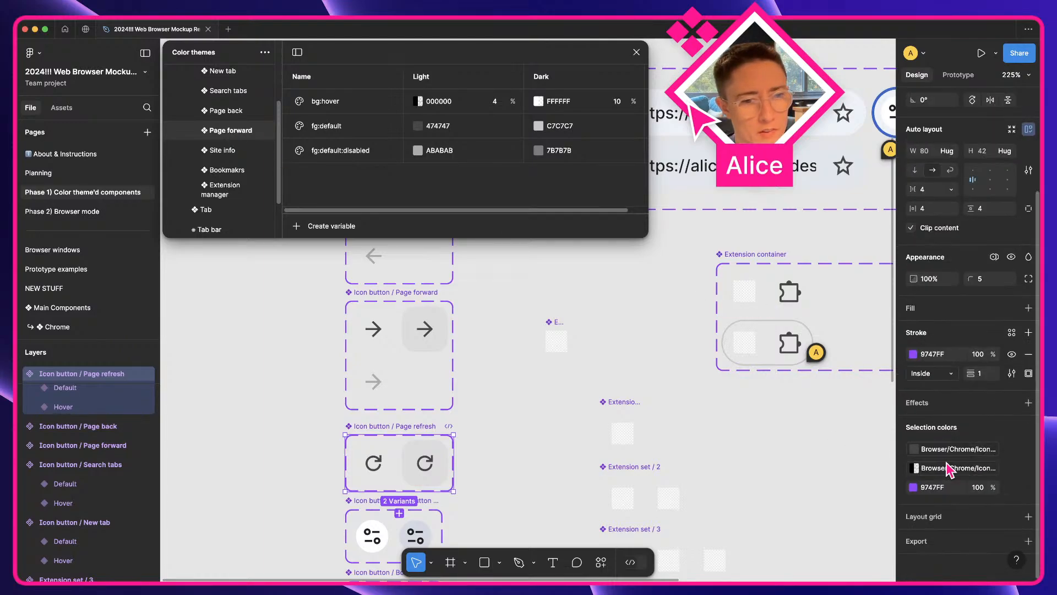
right_click(239, 132)
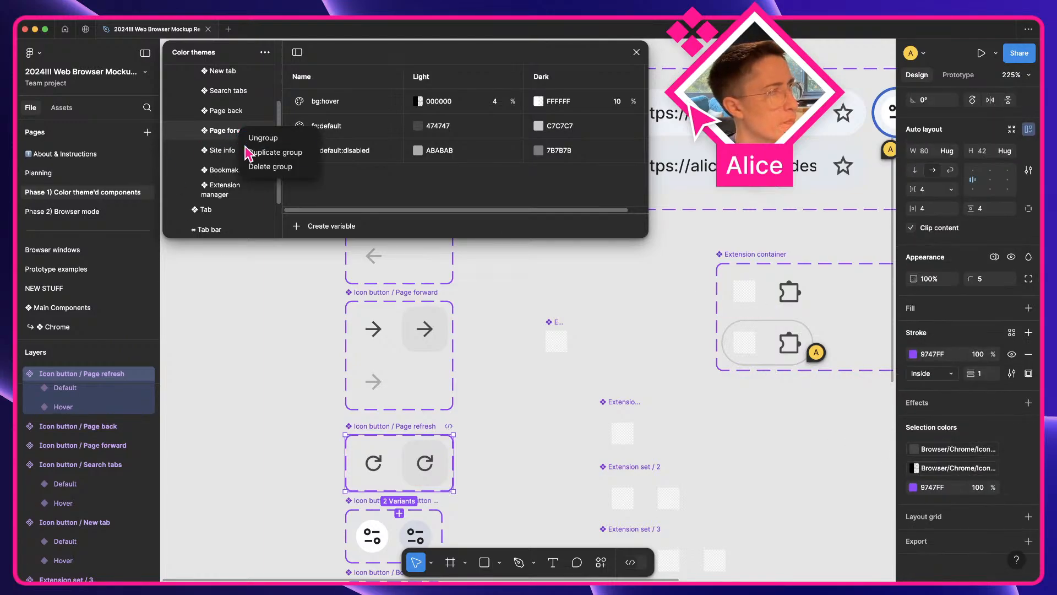
click(247, 152)
- Rename the duplicated Page forward group as Page refresh and move it directly below Page forward
double_click(229, 210)
key(shift+alt+Left)
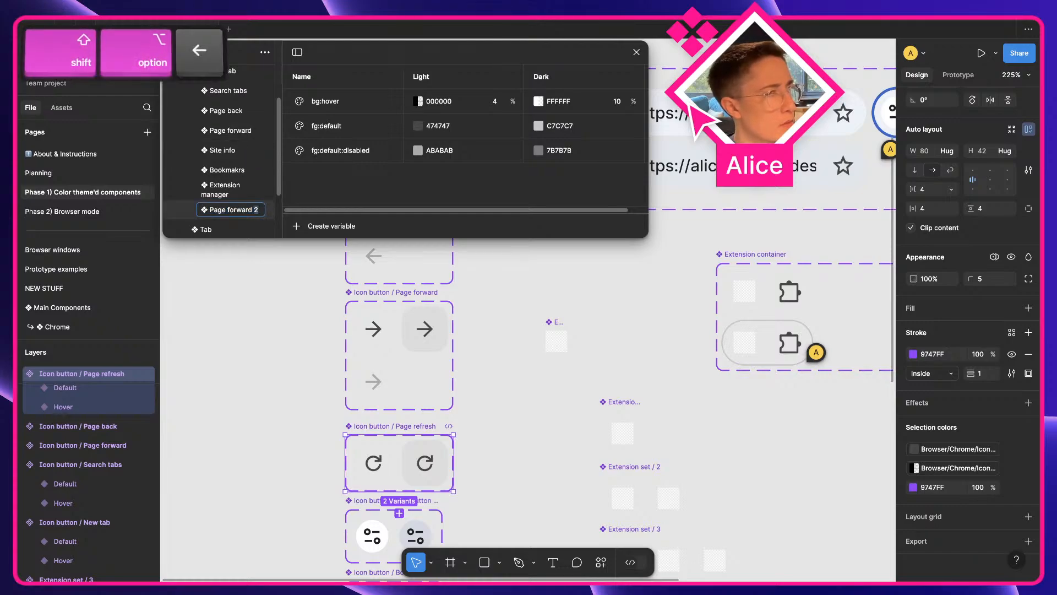
key(shift+alt+Left)
text(refresh)
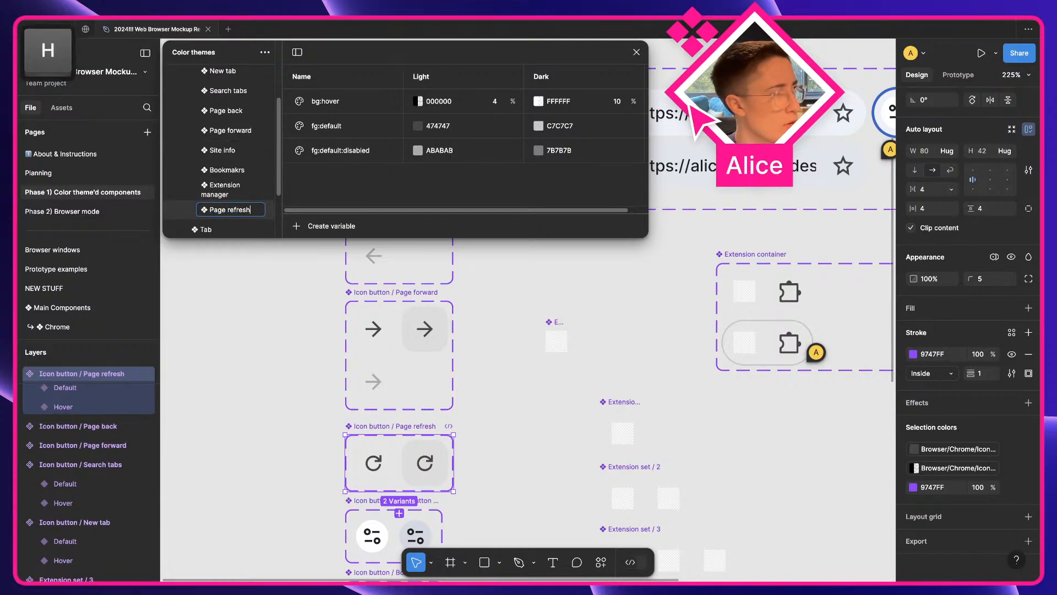
key(Return)
drag(237, 160, 236, 156)
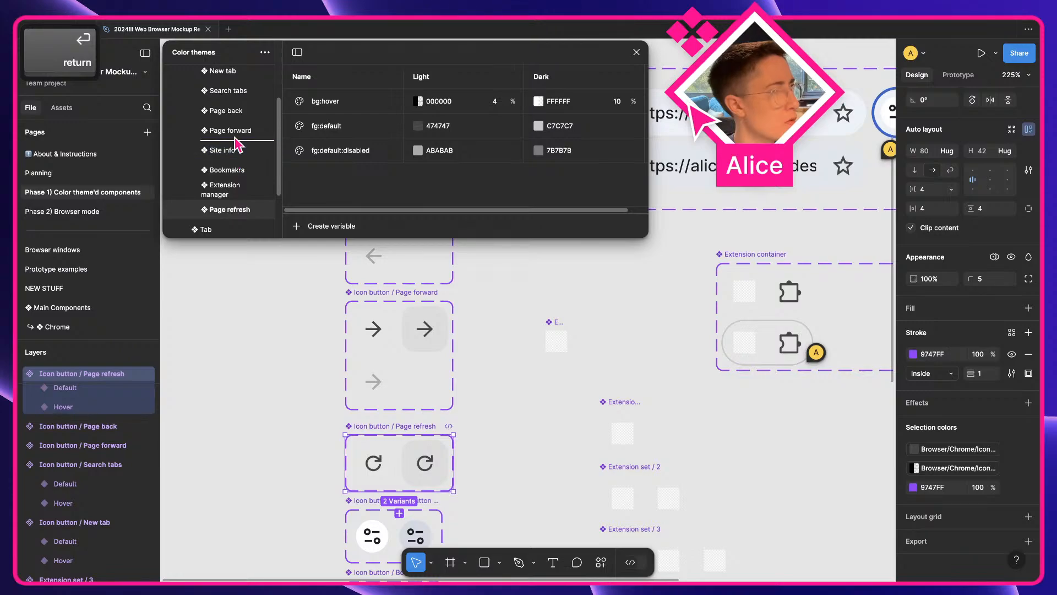
- Delete the fg:default:disabled variable from the Page refresh group
click(325, 161)
right_click(332, 163)
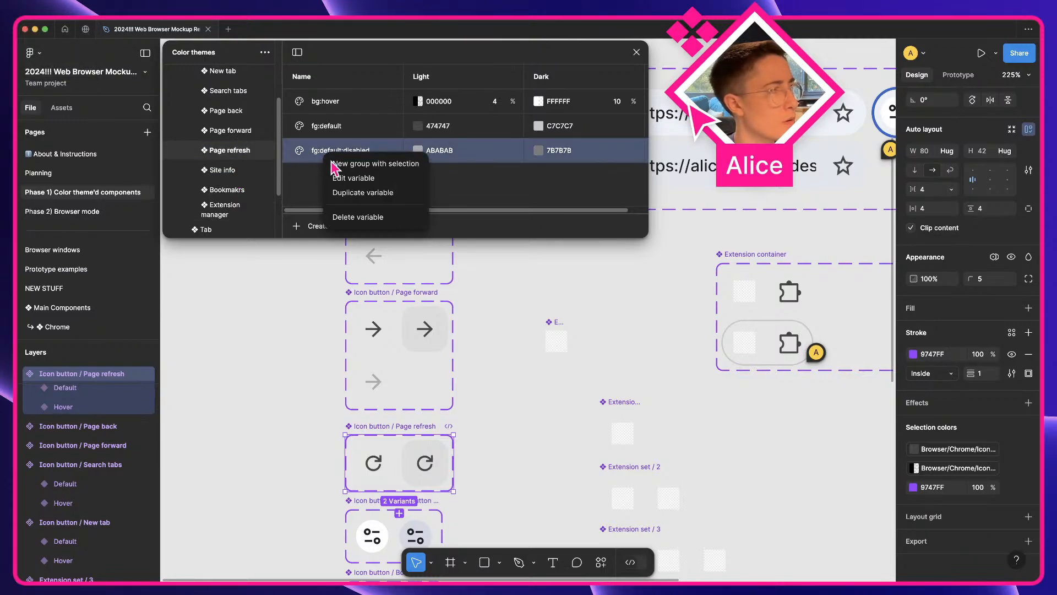
click(362, 217)
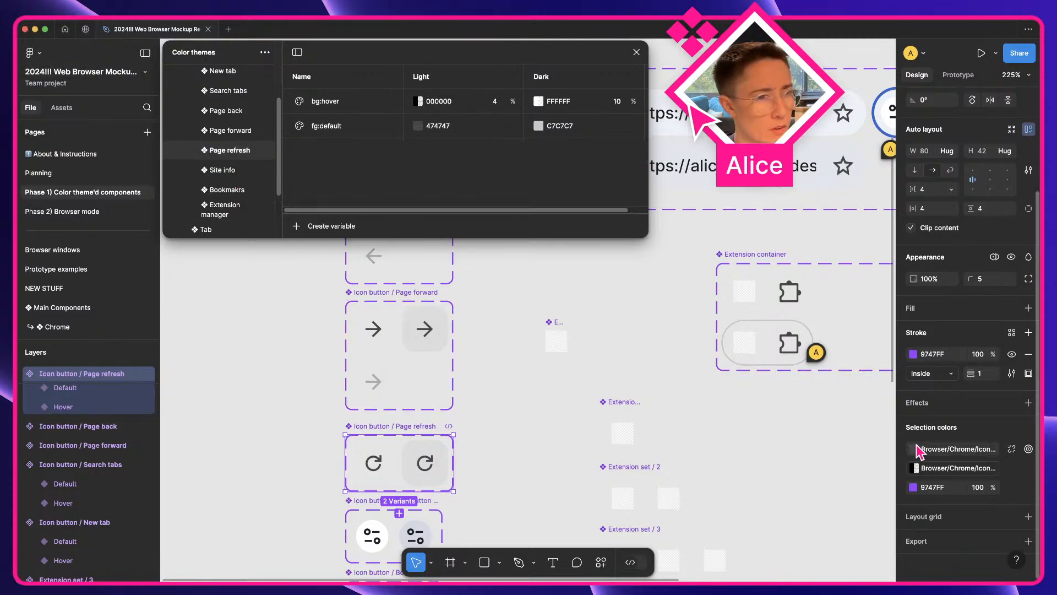
- Relink the selection colors of Icon button / Page refresh to the Page refresh group's fg:default and bg:hover variables
click(936, 449)
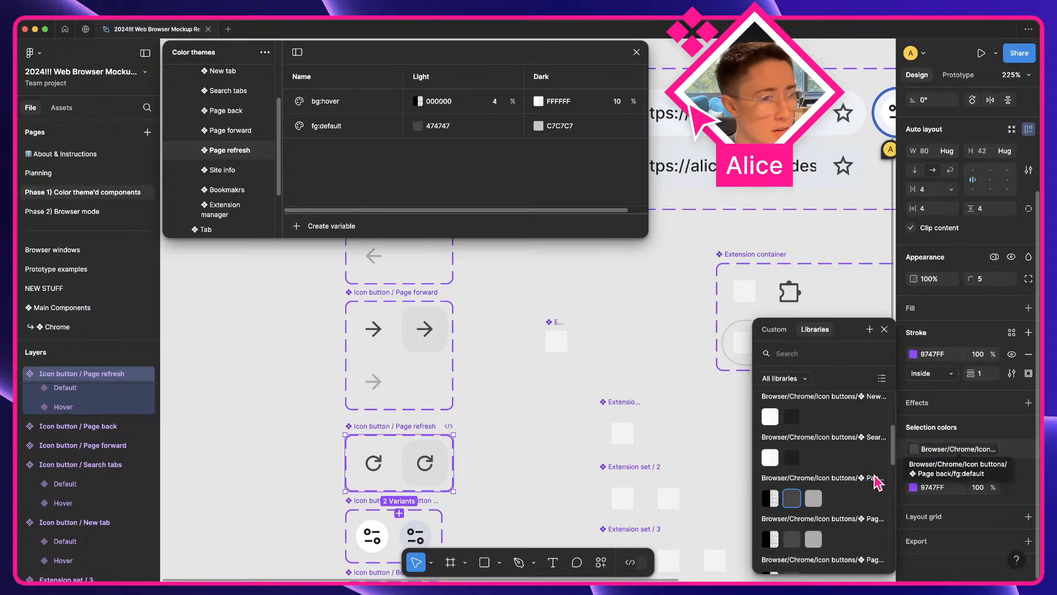
scroll(859, 485, down, 1)
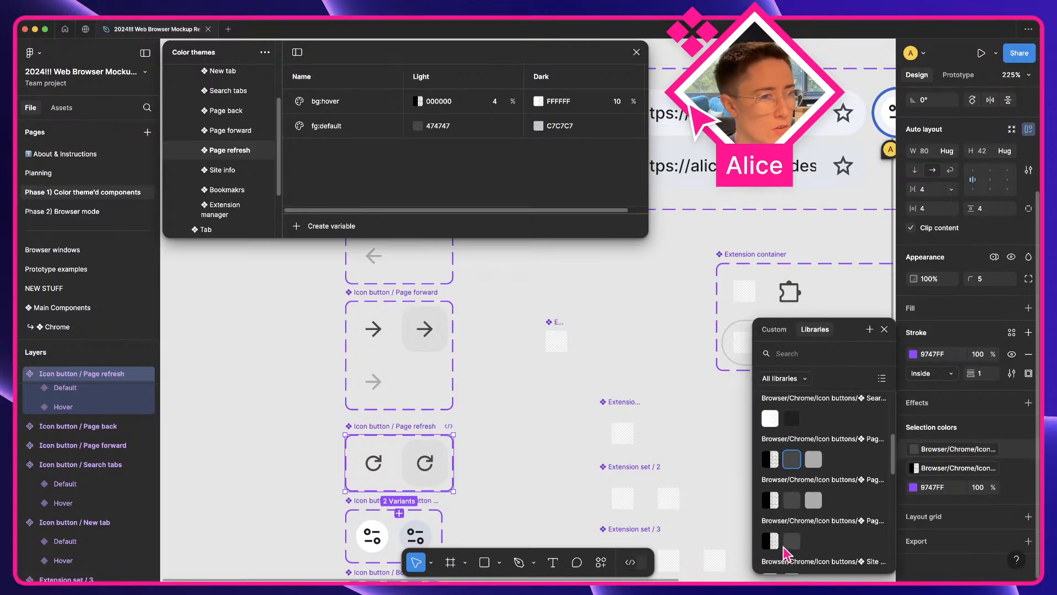
click(792, 541)
click(928, 469)
scroll(792, 543, down, 1)
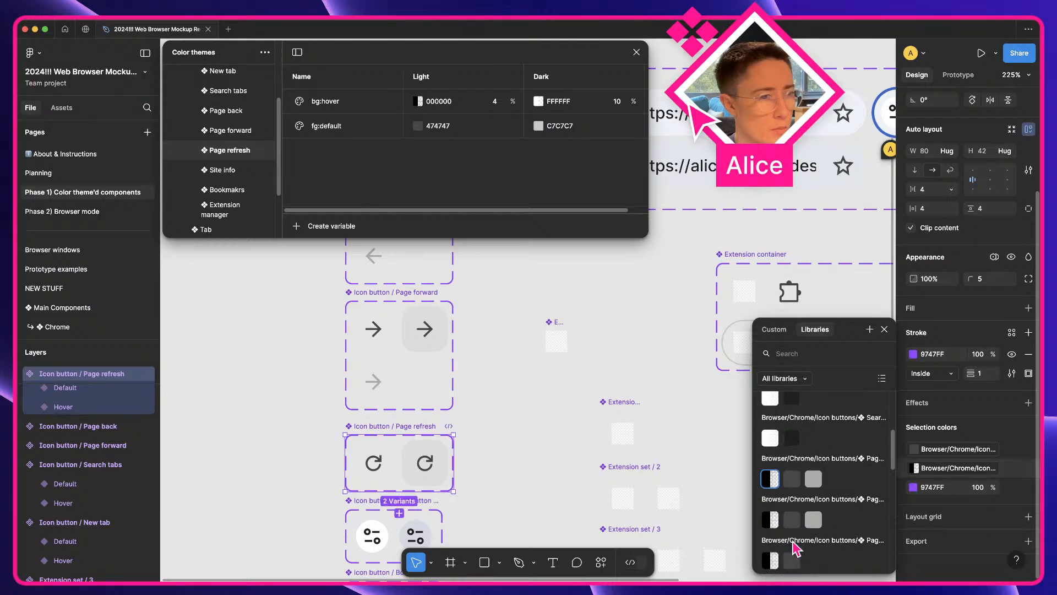
click(770, 546)
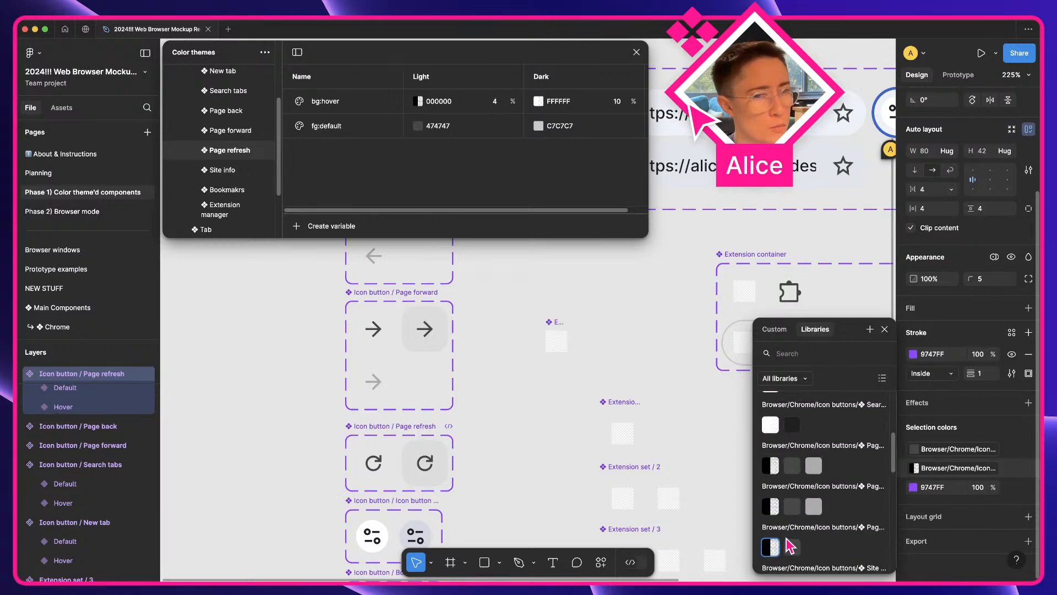
scroll(545, 422, up, 3)
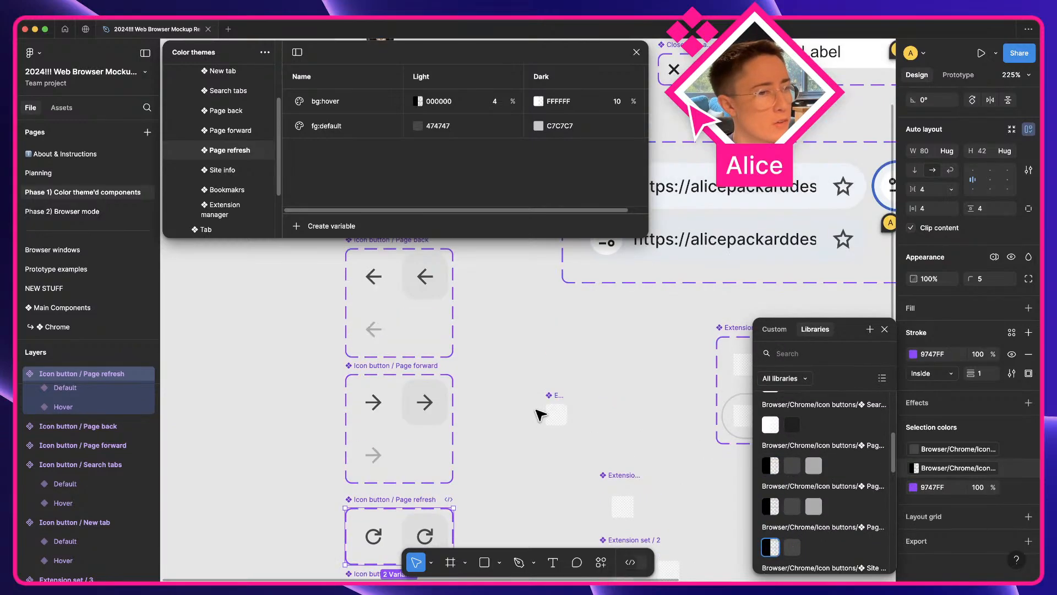
scroll(523, 430, down, 2)
click(502, 440)
- Rename the site information component set as Icon button / Site information and open the Site info variable group
scroll(498, 439, down, 3)
click(432, 434)
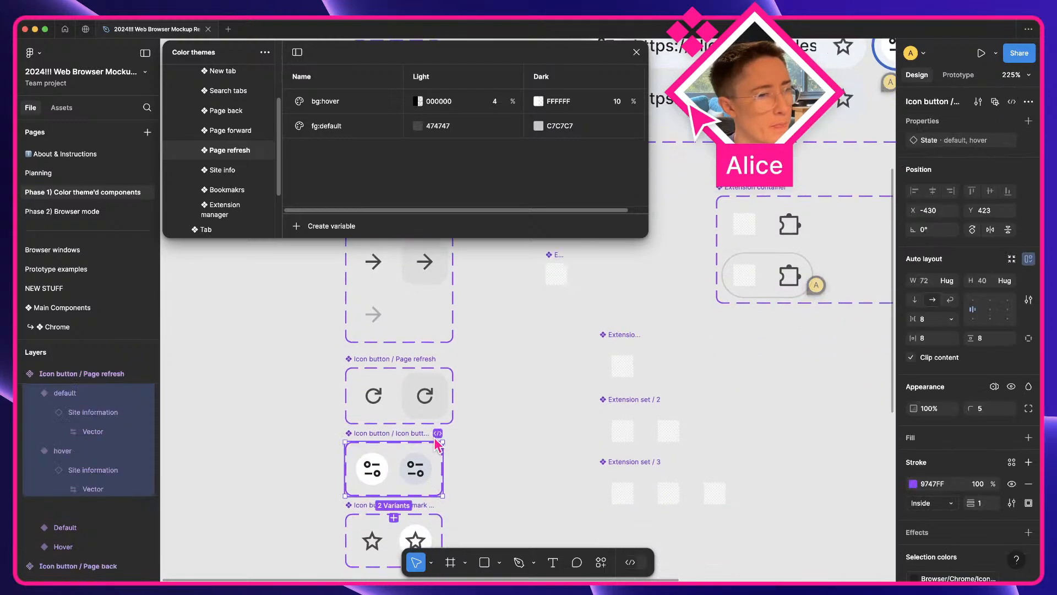
scroll(562, 424, down, 3)
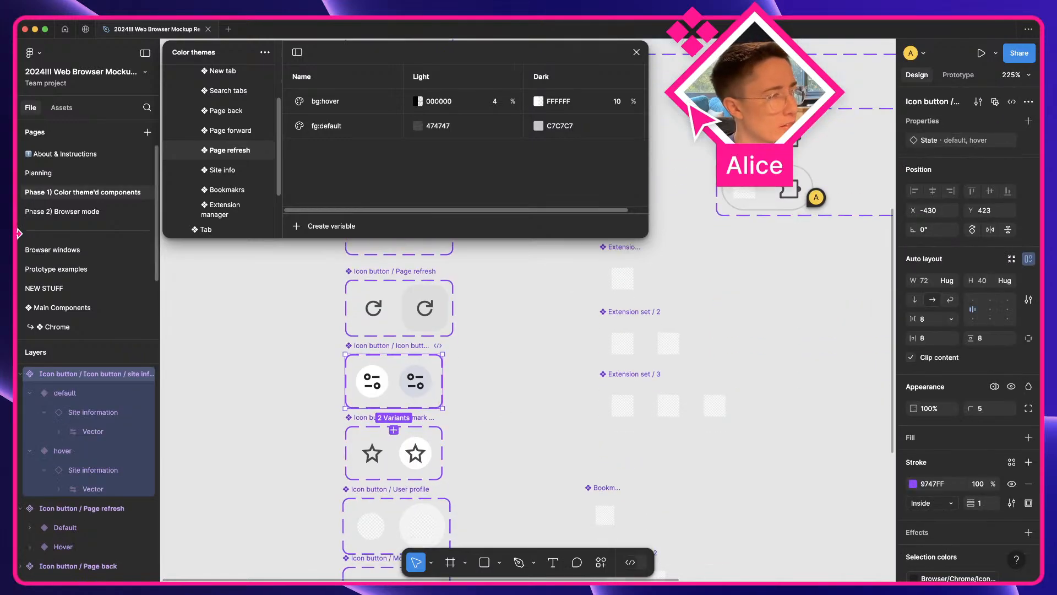
key(super+r)
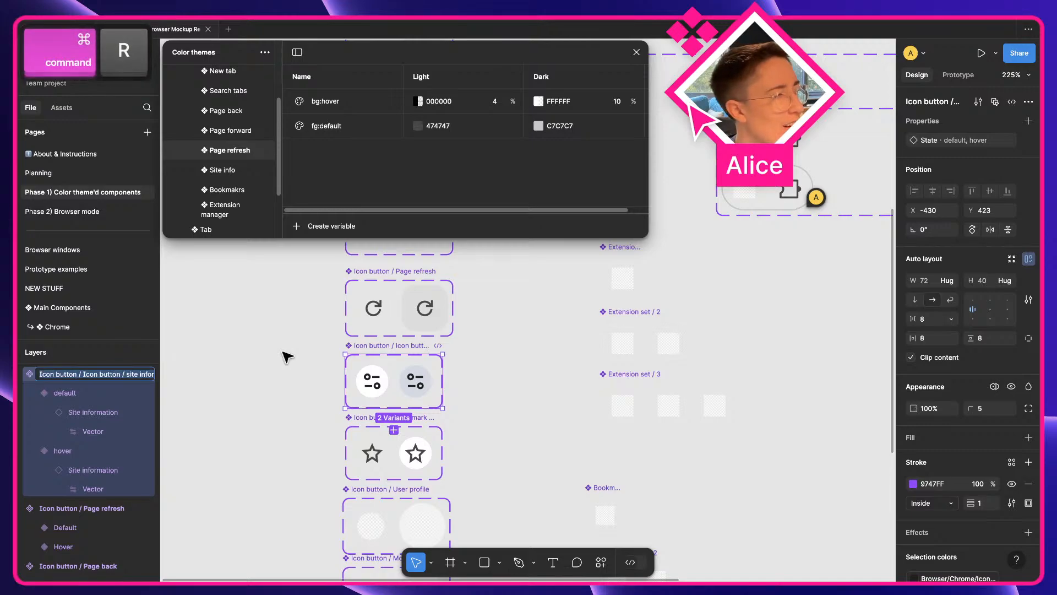
key(shift+alt+Right)
key(BackSpace)
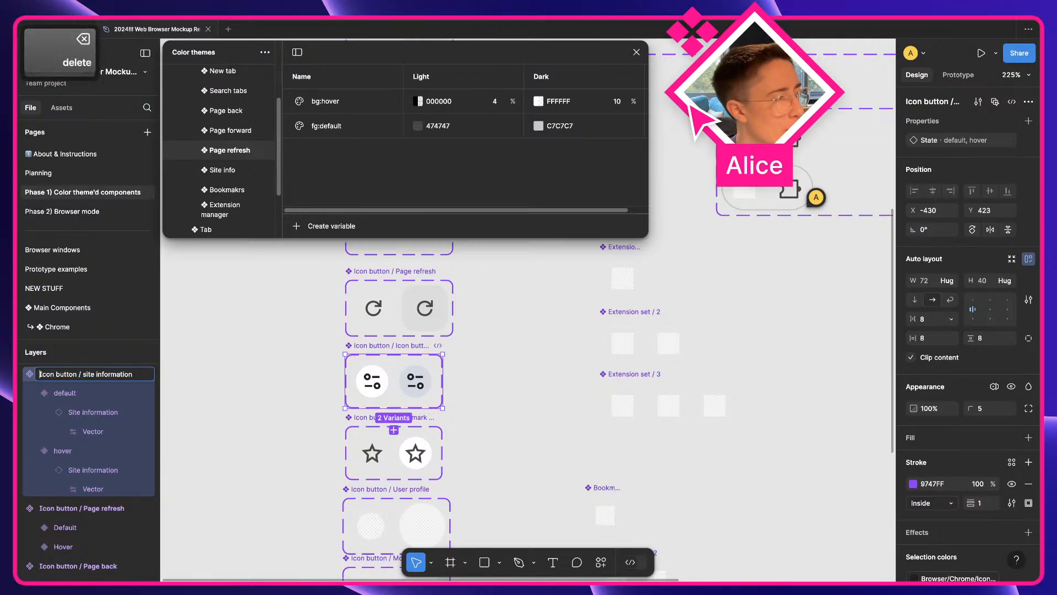
key(shift+Right)
key(shift+Right)
text(S)
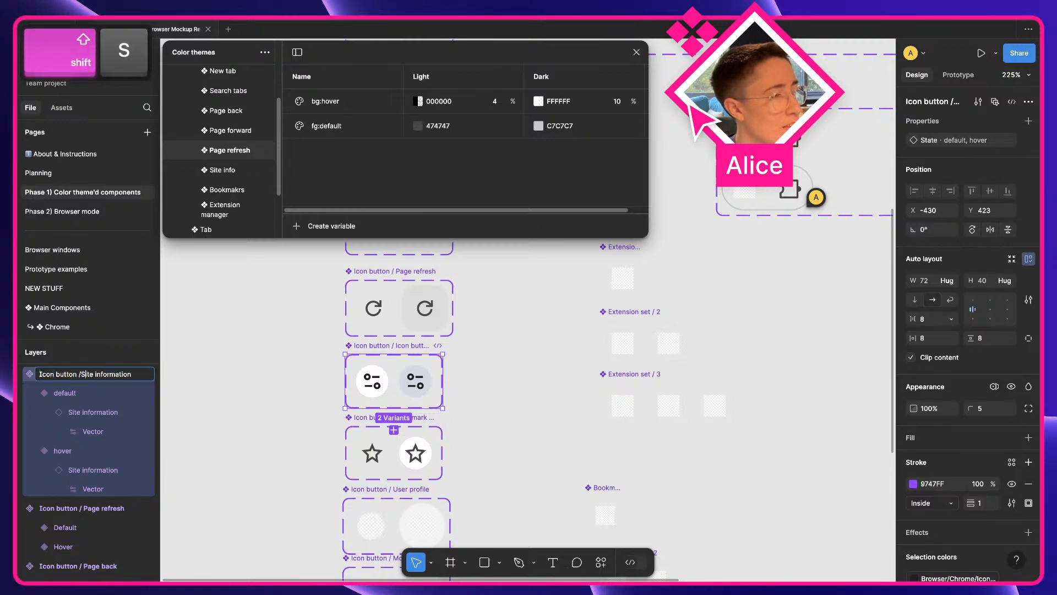
key(Left)
key(Return)
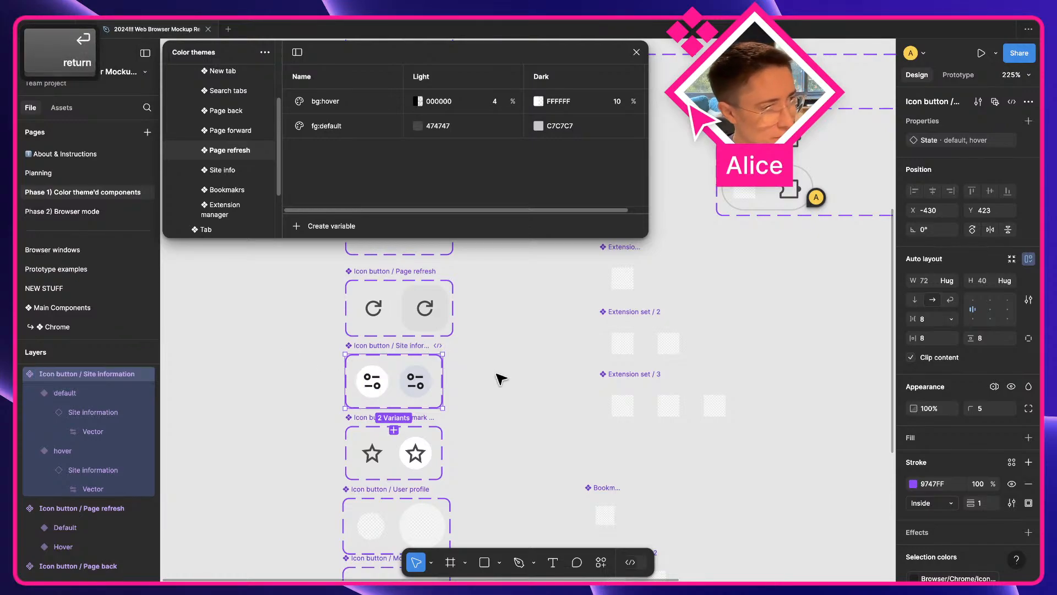
click(226, 168)
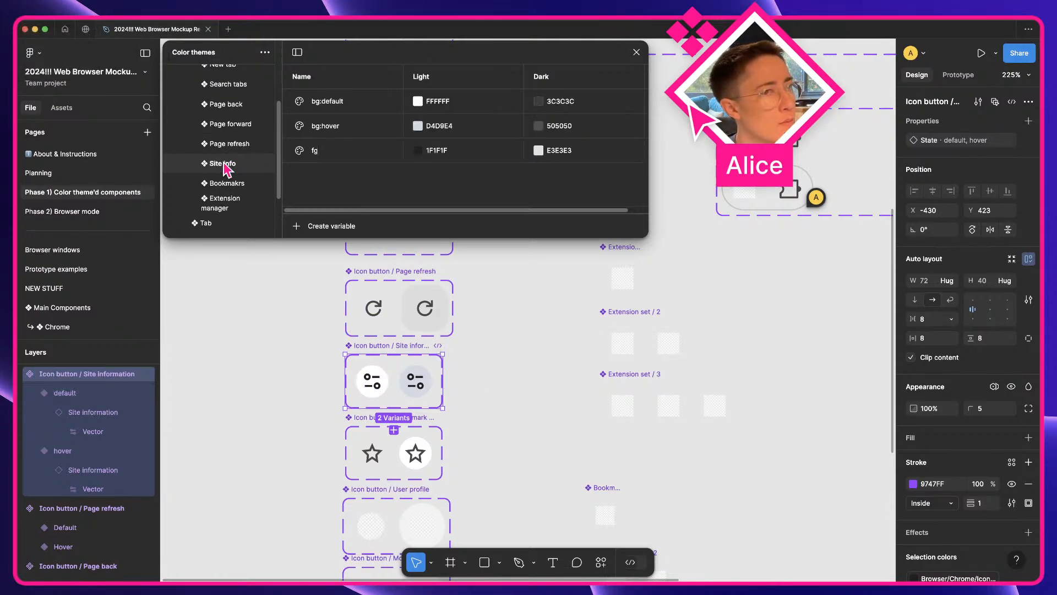
scroll(304, 358, down, 2)
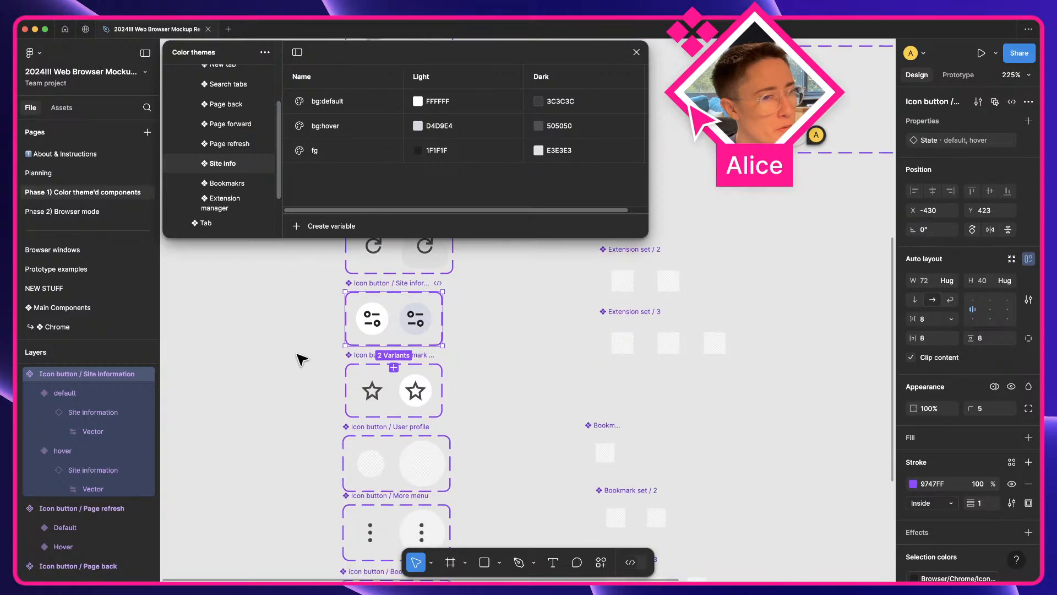
- Select the Icon button / Bookmark manager component set and rename the Bookmakrs variable group as Bookmark manager
click(357, 356)
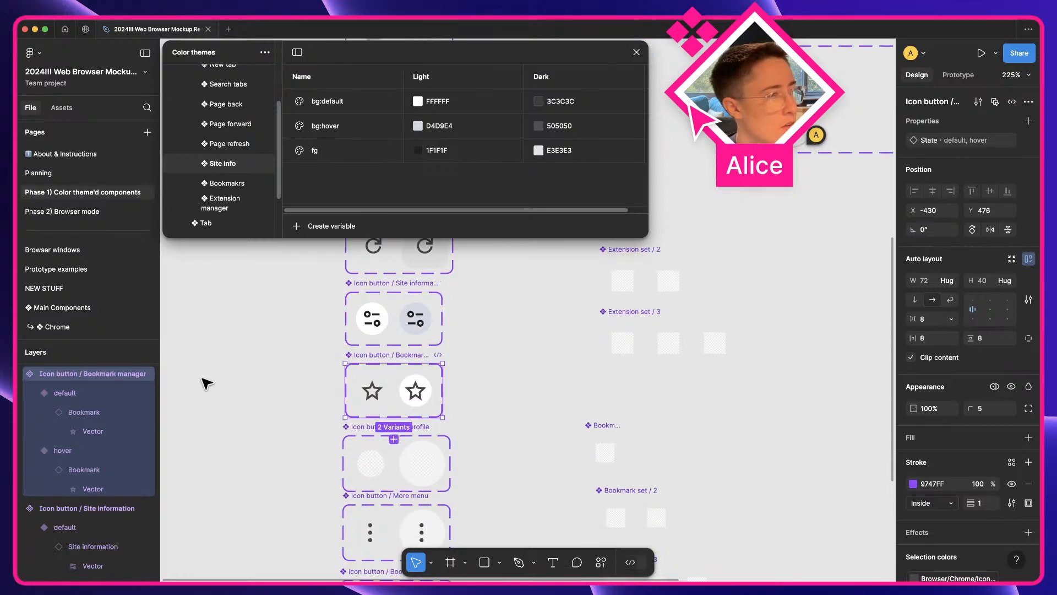
double_click(238, 187)
key(BackSpace)
key(BackSpace)
key(BackSpace)
key(BackSpace)
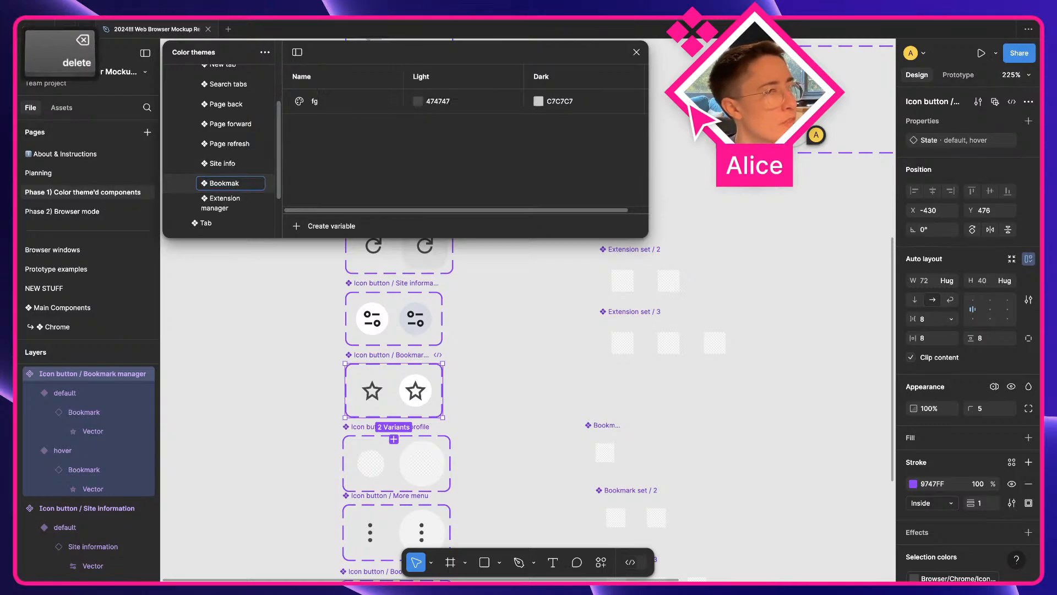
text(ark manager)
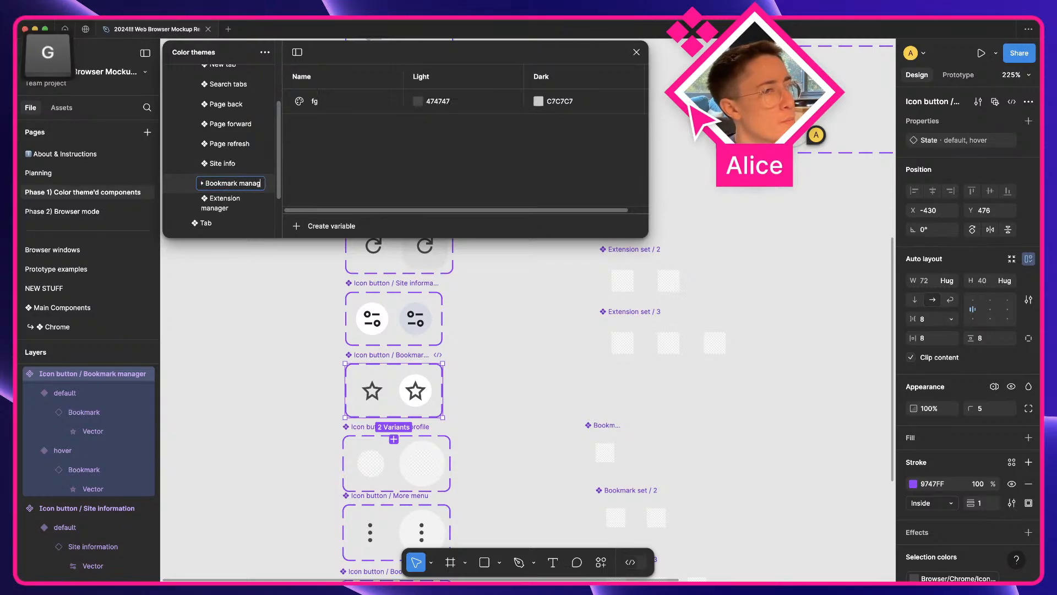
key(Return)
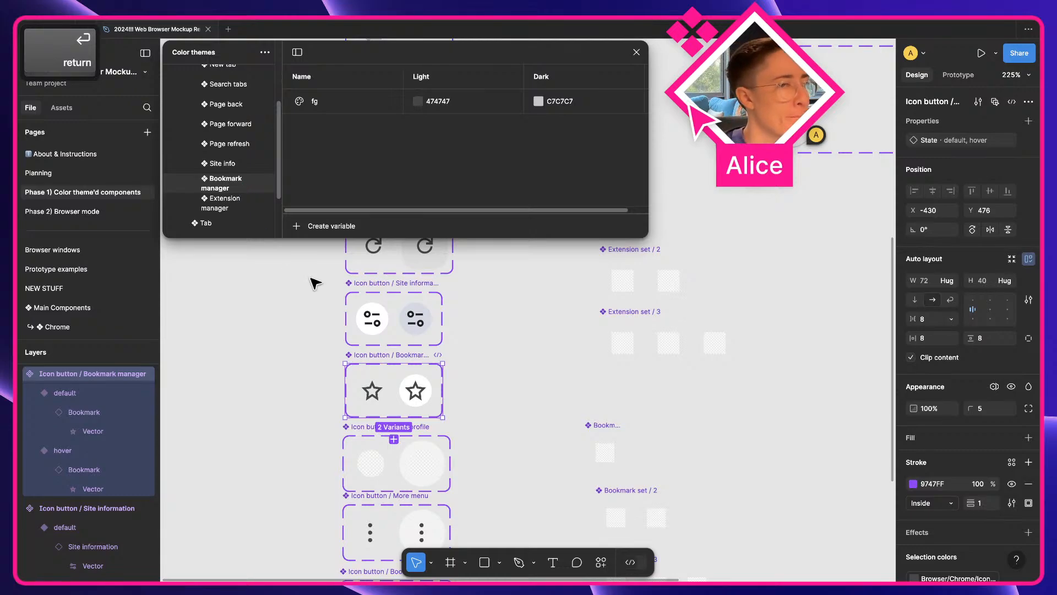
- Open the fill of the Bookmark manager button's hover variant and duplicate the Site info group's bg:default variable it uses
double_click(424, 384)
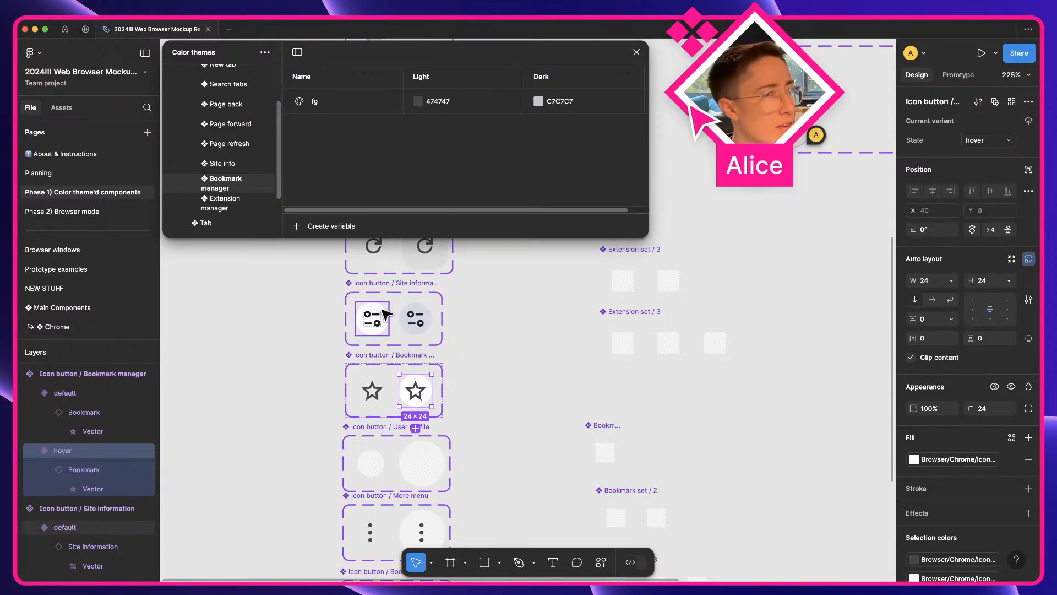
click(955, 460)
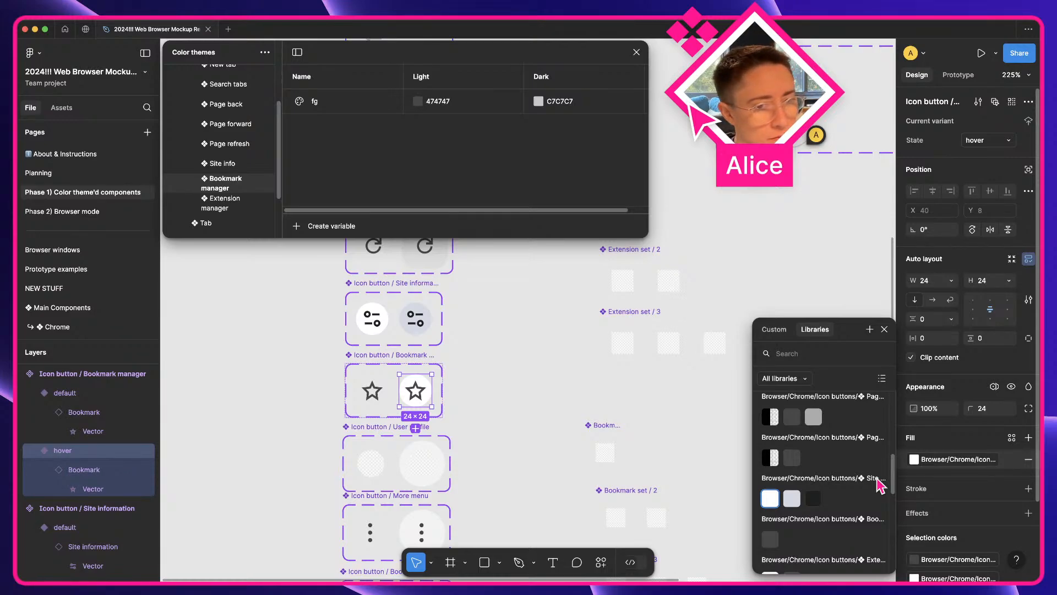
scroll(881, 484, down, 1)
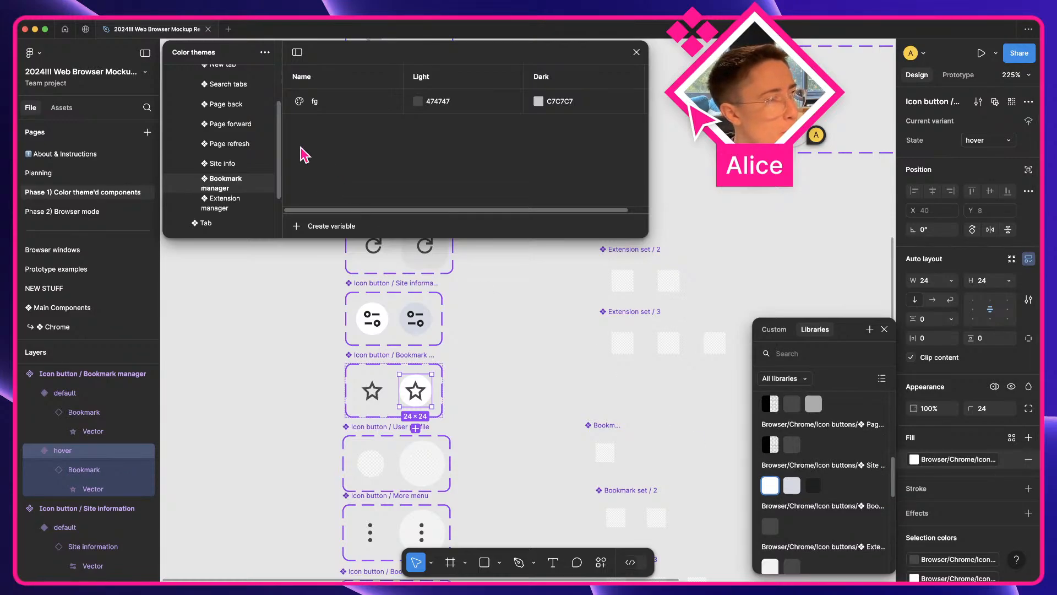
click(229, 164)
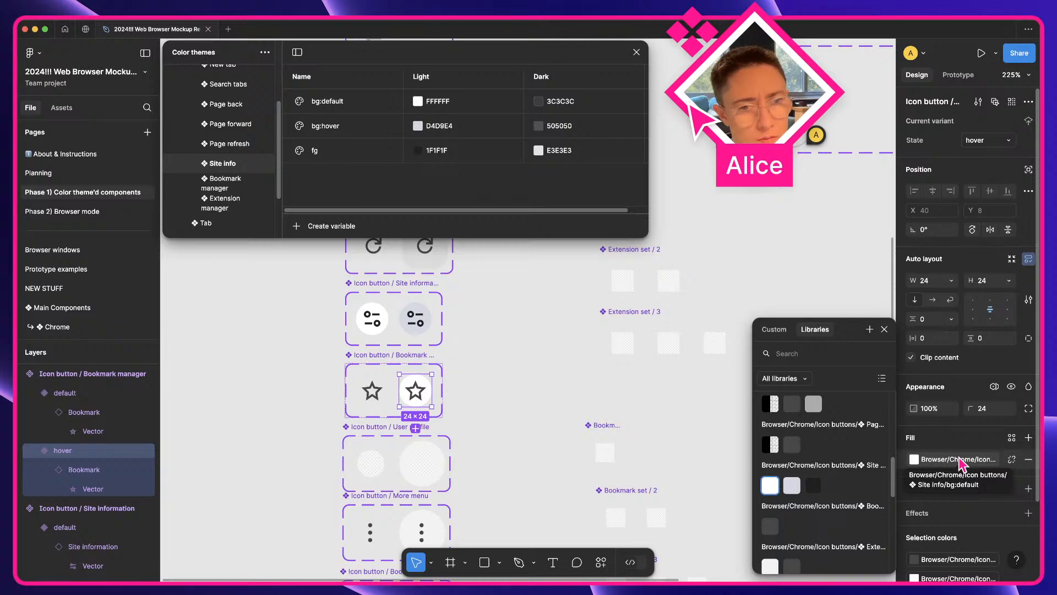
click(346, 104)
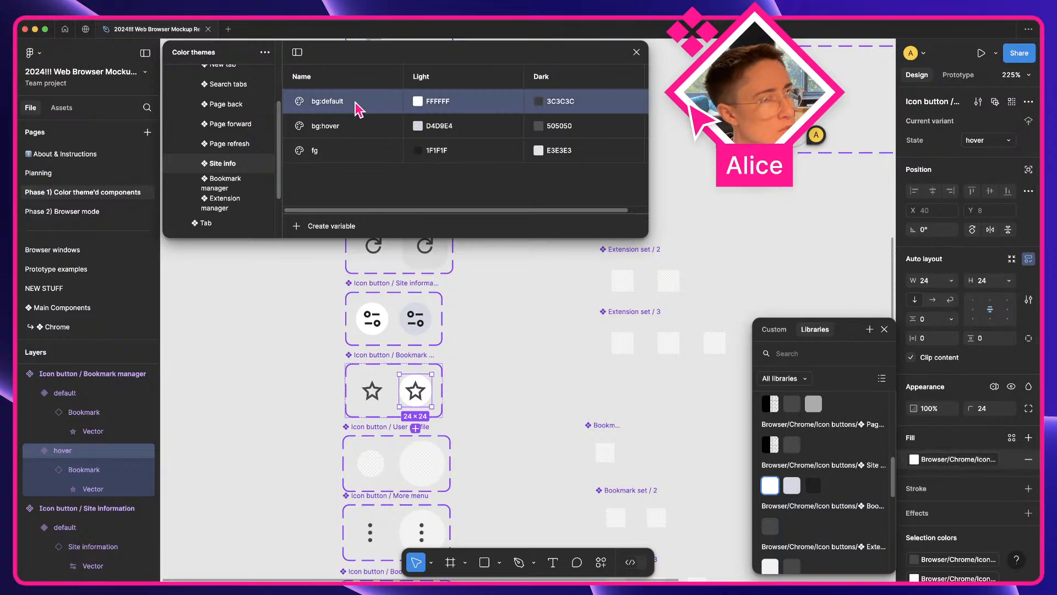
right_click(356, 107)
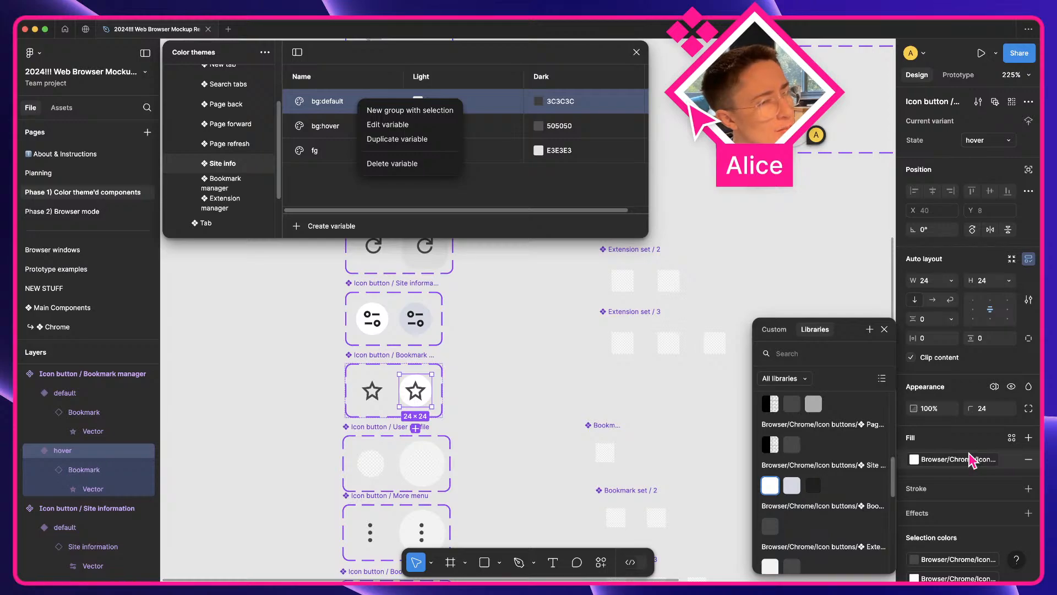
click(363, 139)
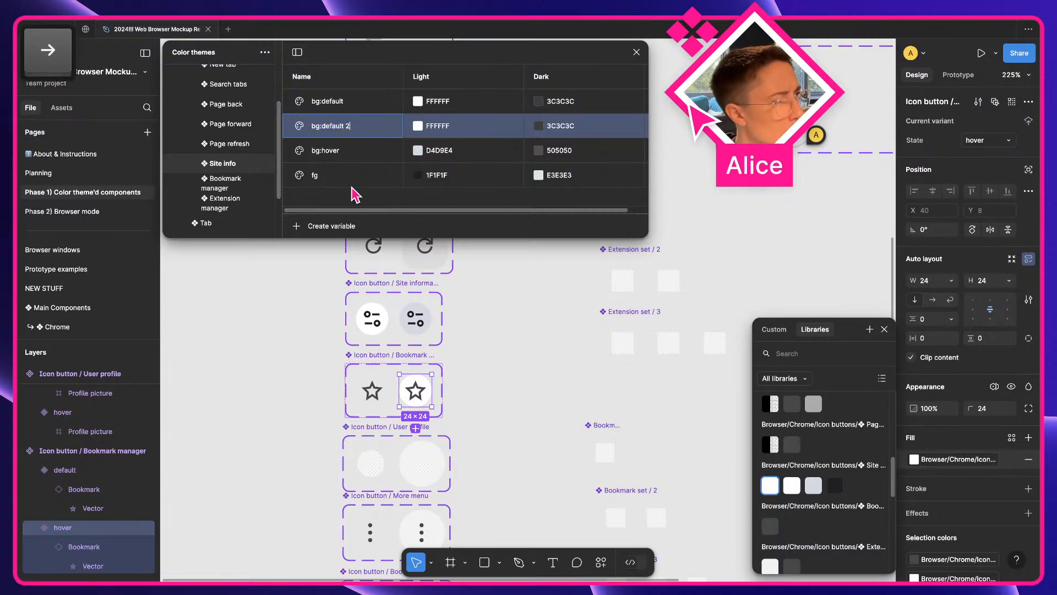
- Move the duplicated bg:default variable from the Site info group into the Bookmark manager group
click(355, 194)
click(348, 130)
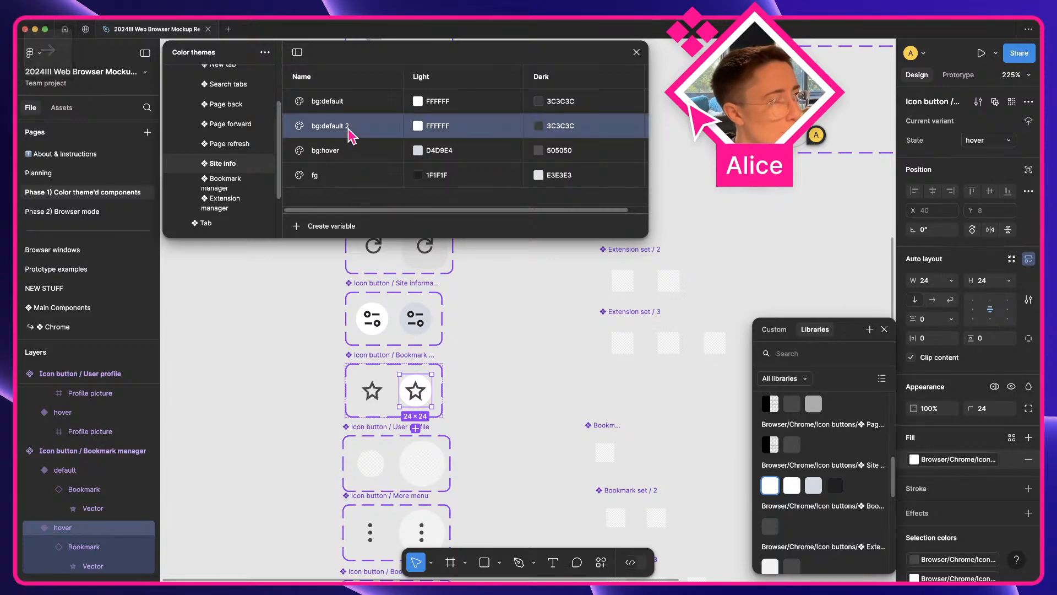
key(Delete)
- Rename the copied variable in the Bookmark manager group as bg:hover and link the hover variant's fill to it
click(230, 187)
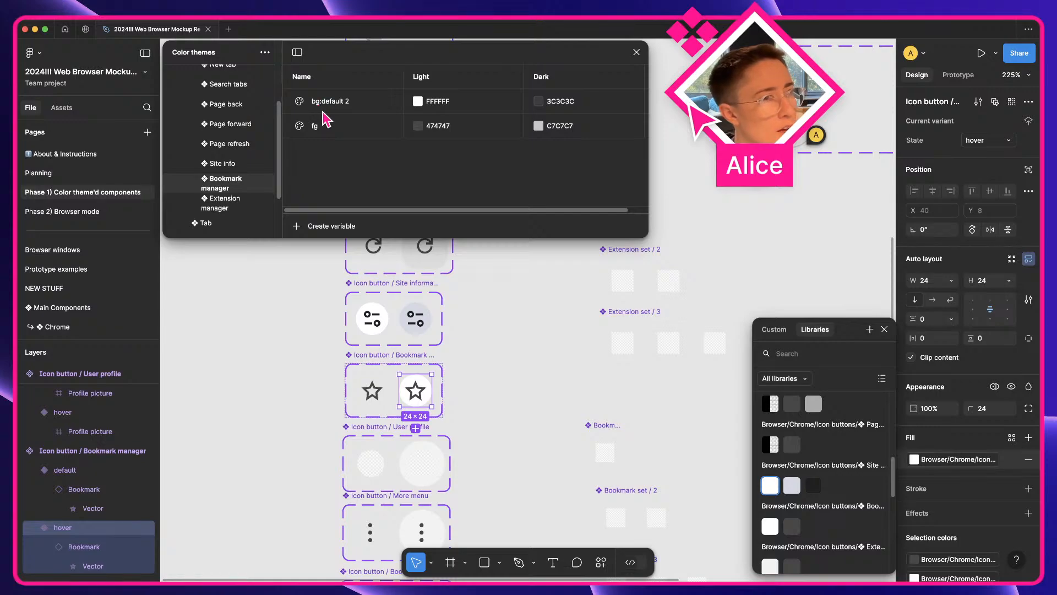
double_click(337, 101)
key(shift+alt+Left)
key(shift+alt+Left)
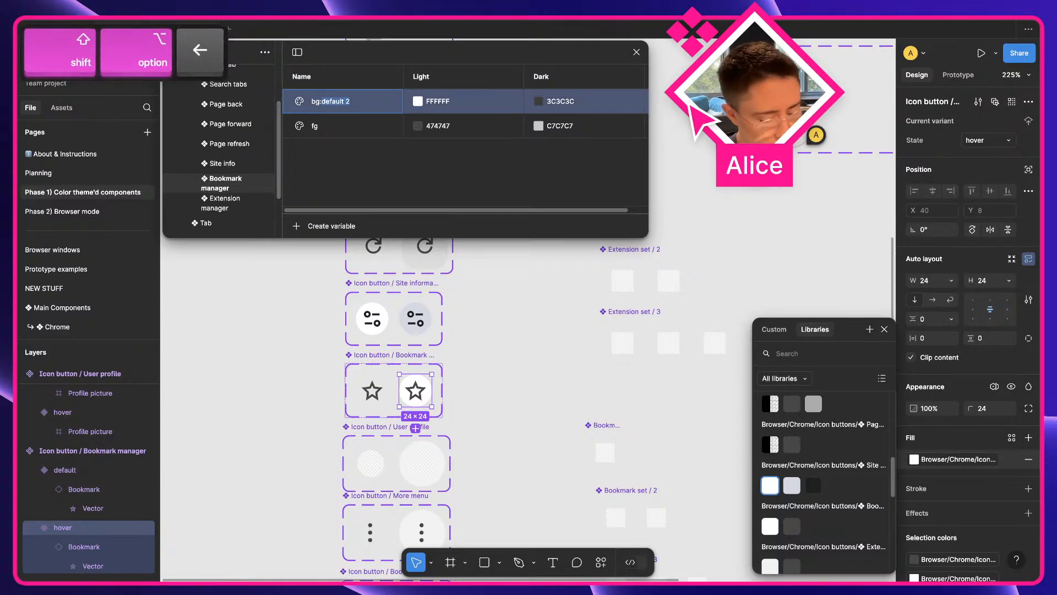
text(hover)
key(Return)
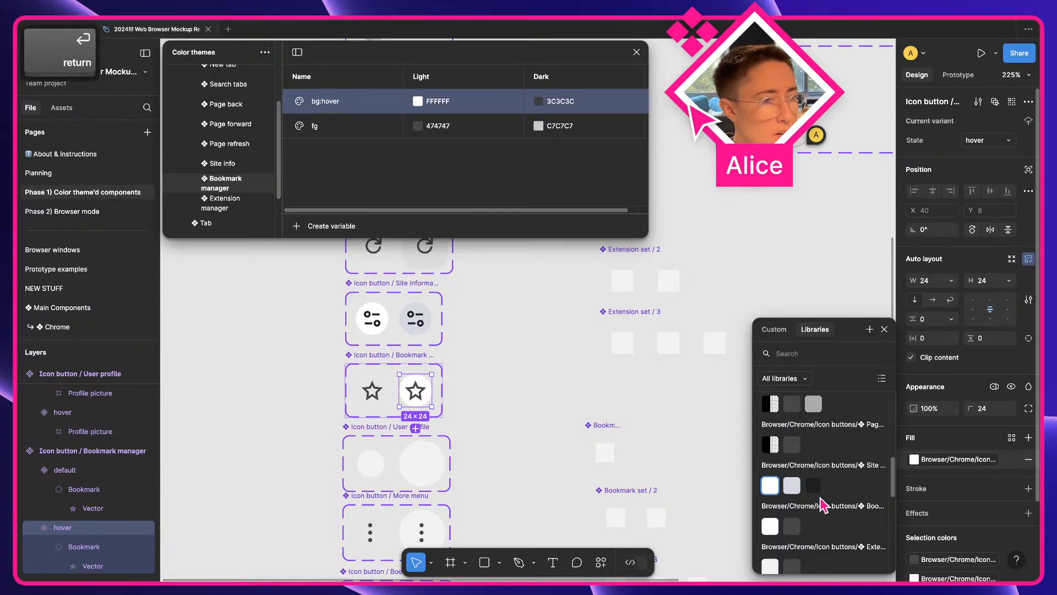
scroll(825, 505, down, 1)
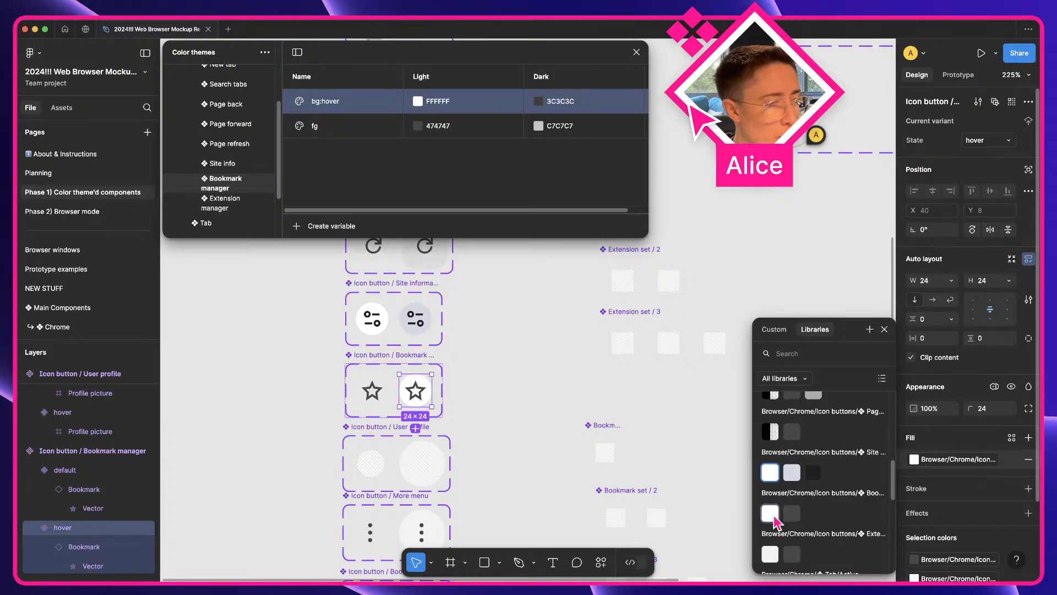
click(771, 516)
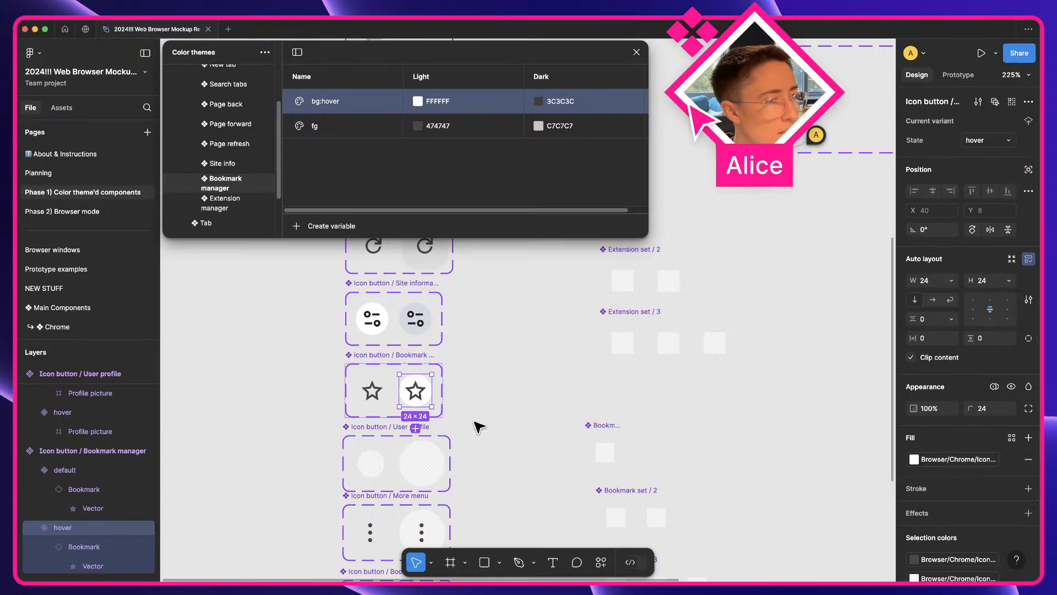
- Check which variable colors the Icon button / User profile component set and open the Extension manager variable group
scroll(479, 427, down, 2)
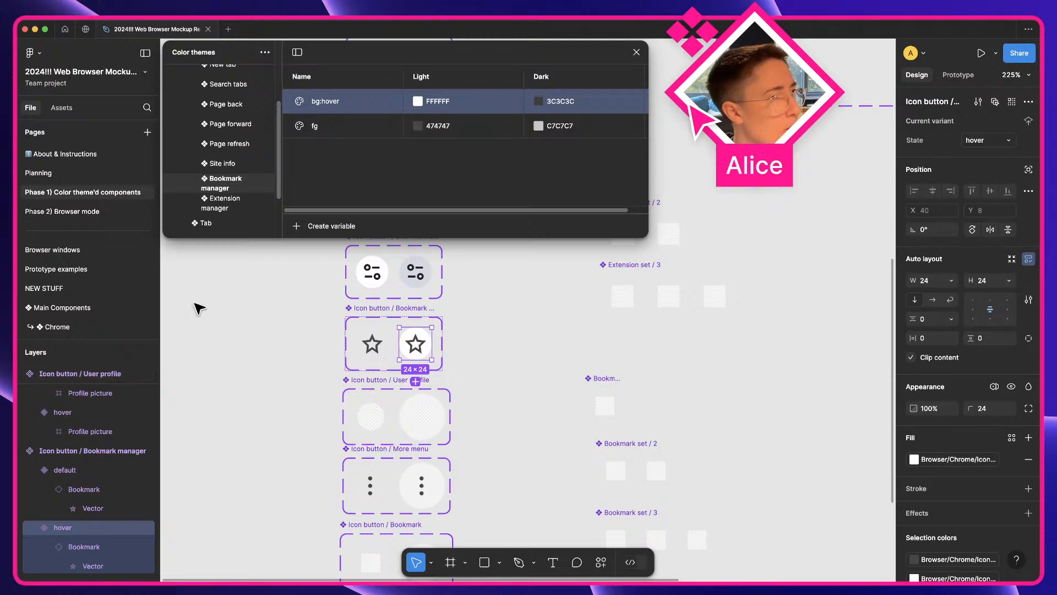
scroll(227, 184, down, 2)
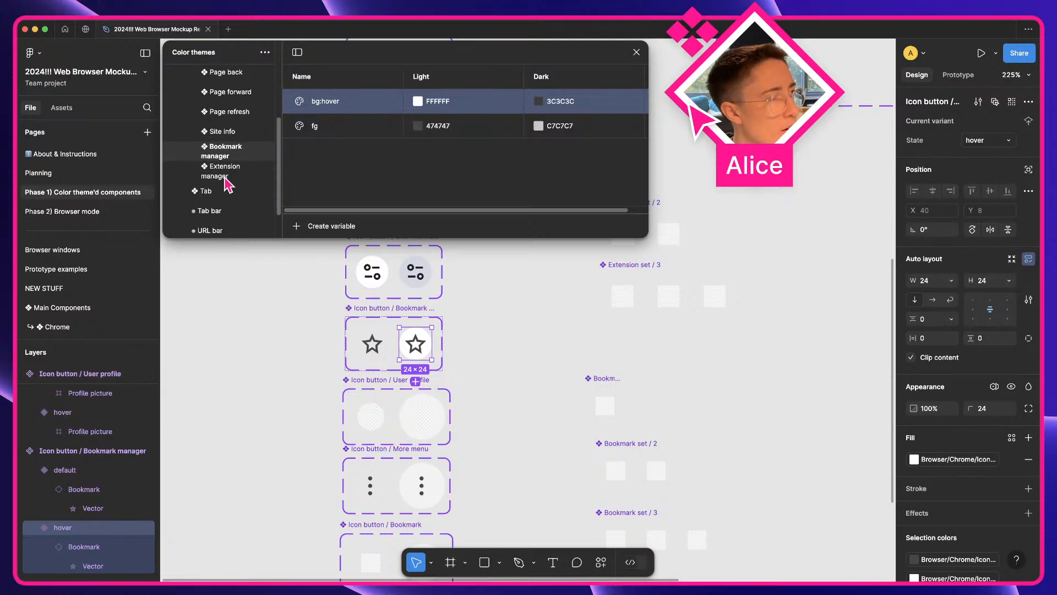
click(370, 384)
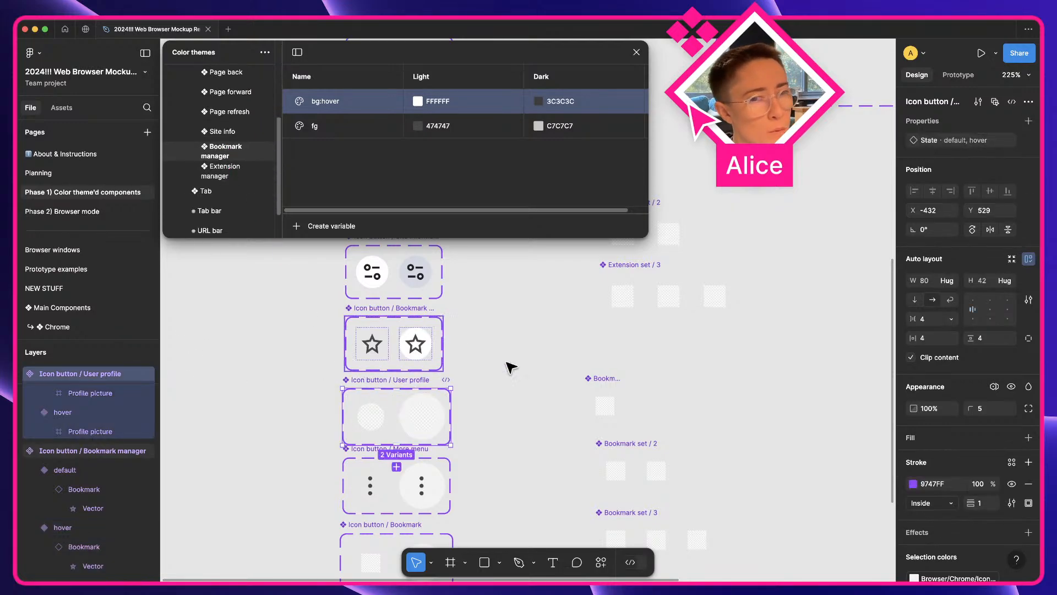
scroll(972, 451, down, 3)
click(962, 469)
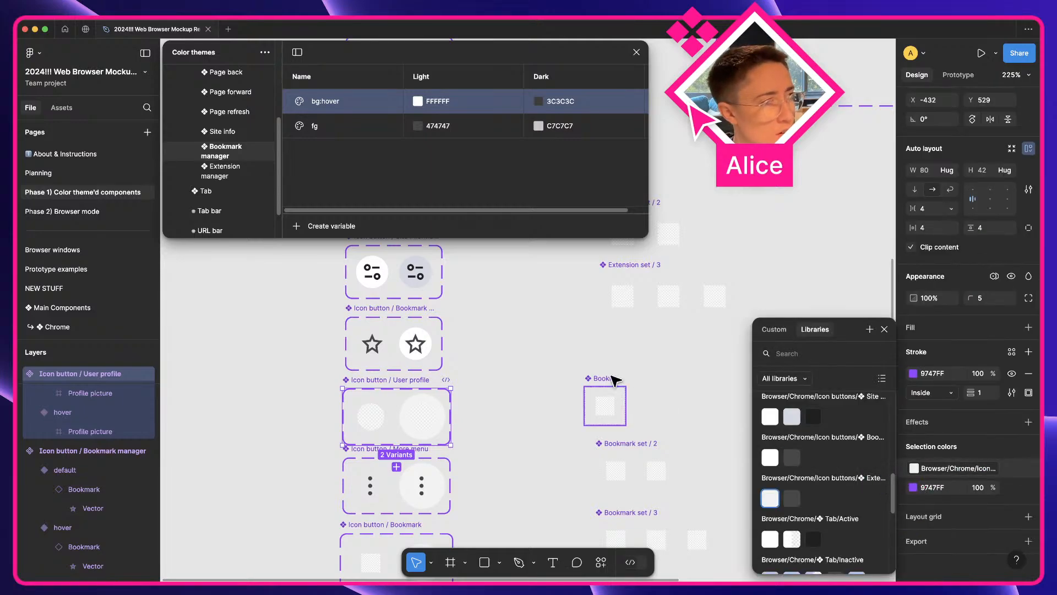
click(220, 175)
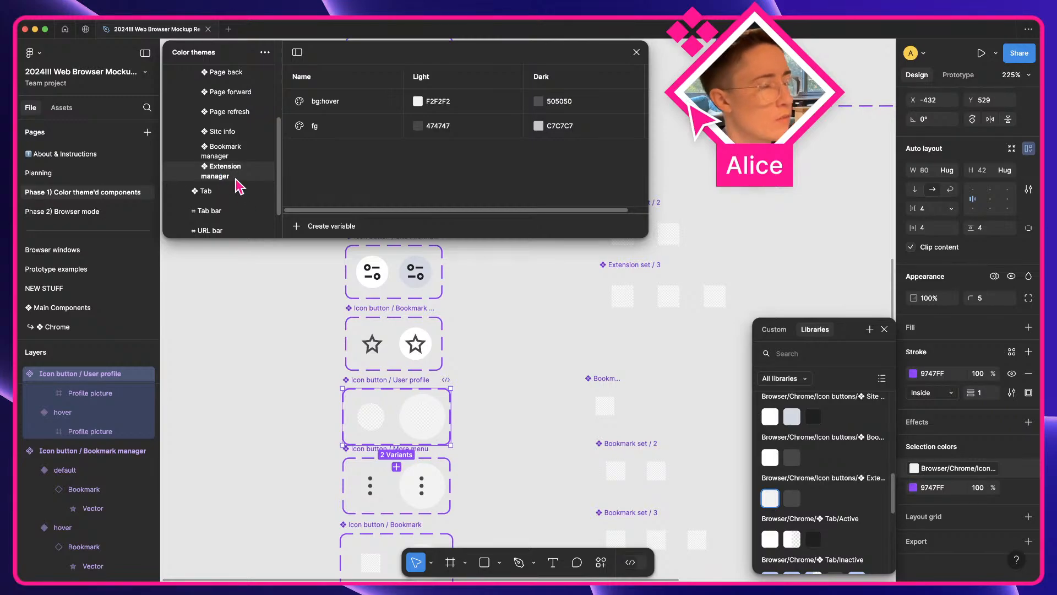
- Swap the Icon button / Extension manager and Icon button / More menu component sets so Extension manager sits directly below User profile
scroll(441, 399, down, 5)
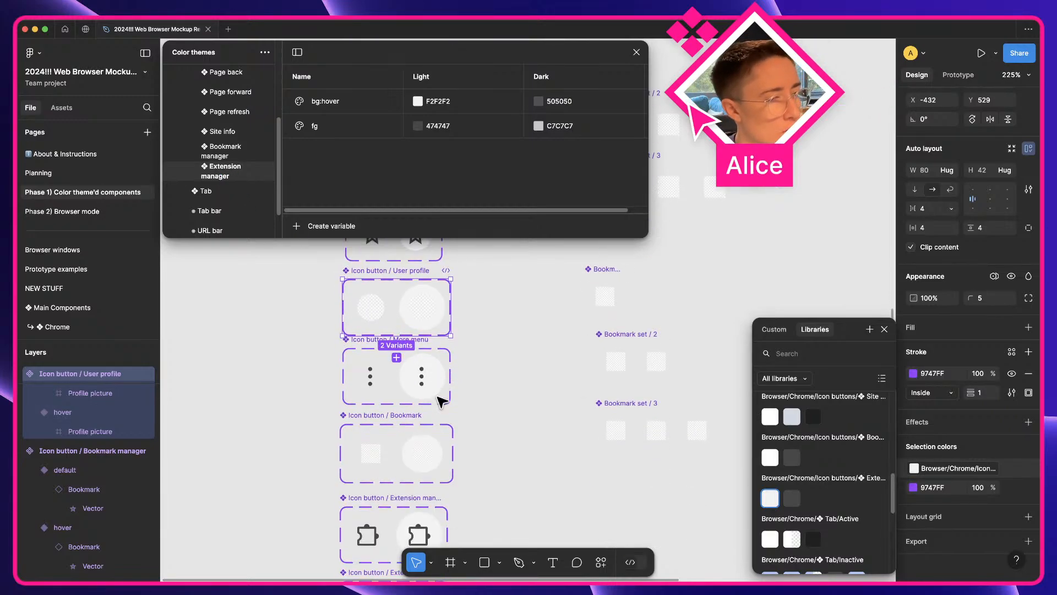
scroll(473, 417, down, 3)
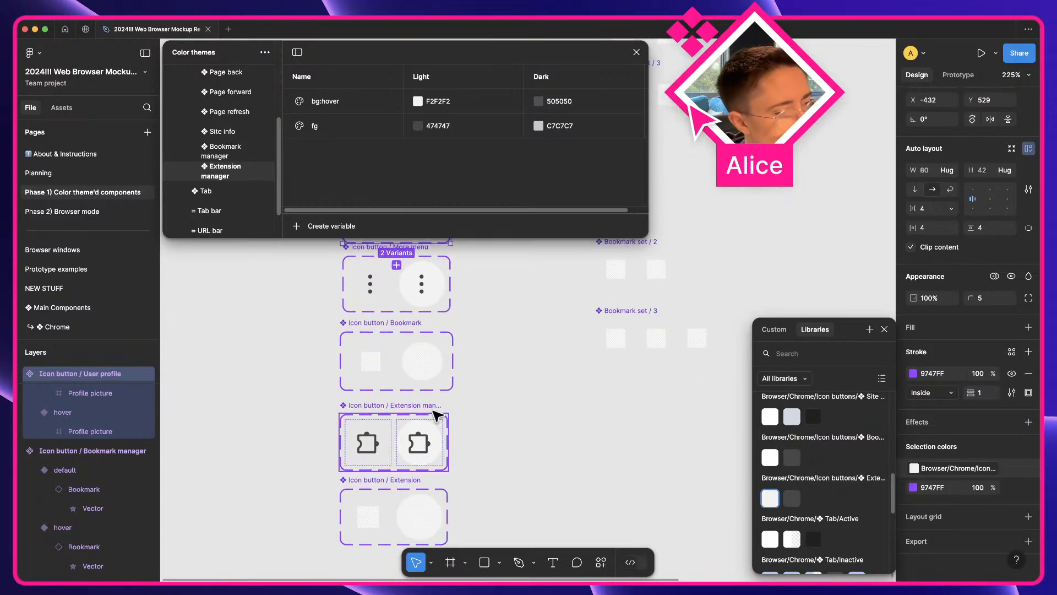
click(426, 405)
scroll(426, 406, up, 3)
shift+click(391, 327)
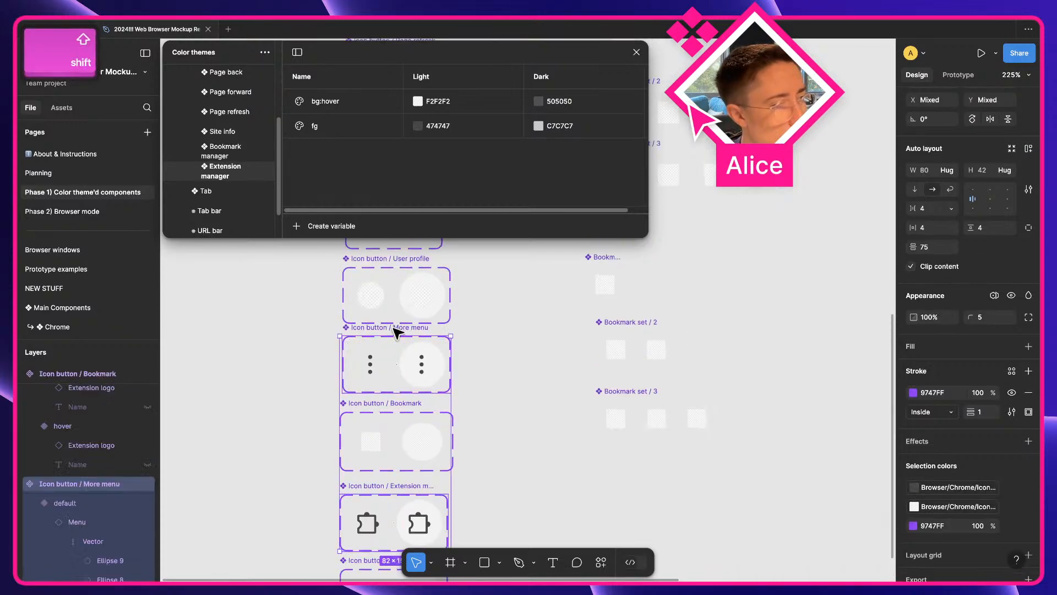
scroll(393, 329, down, 1)
drag(385, 486, 404, 338)
click(530, 375)
scroll(529, 371, up, 2)
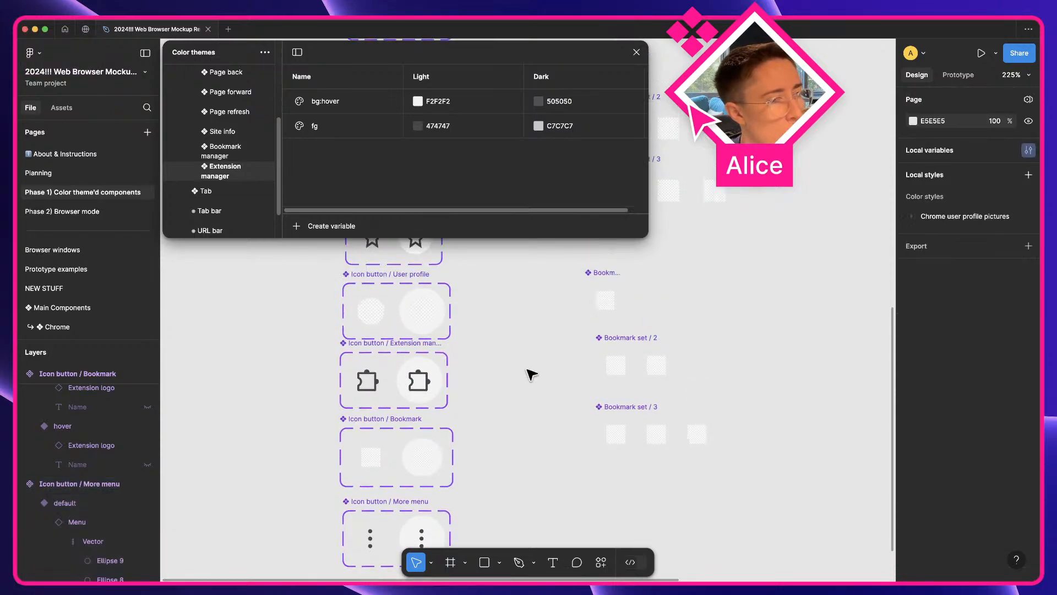
- Select the Icon button / Bookmark component set and duplicate the Extension manager variable group for it
click(400, 352)
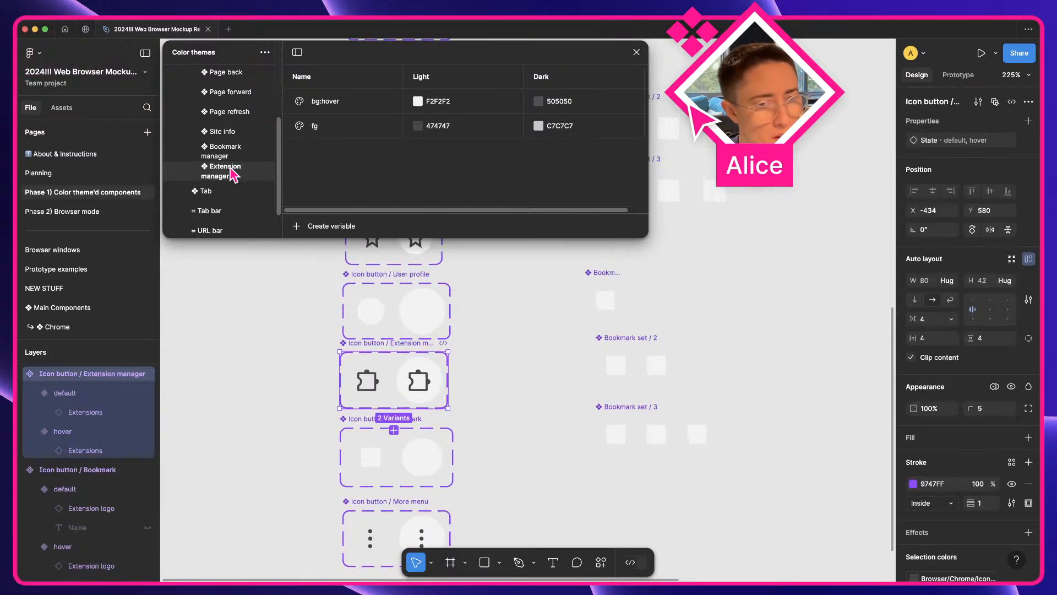
click(326, 427)
key(space)
drag(319, 427, 371, 430)
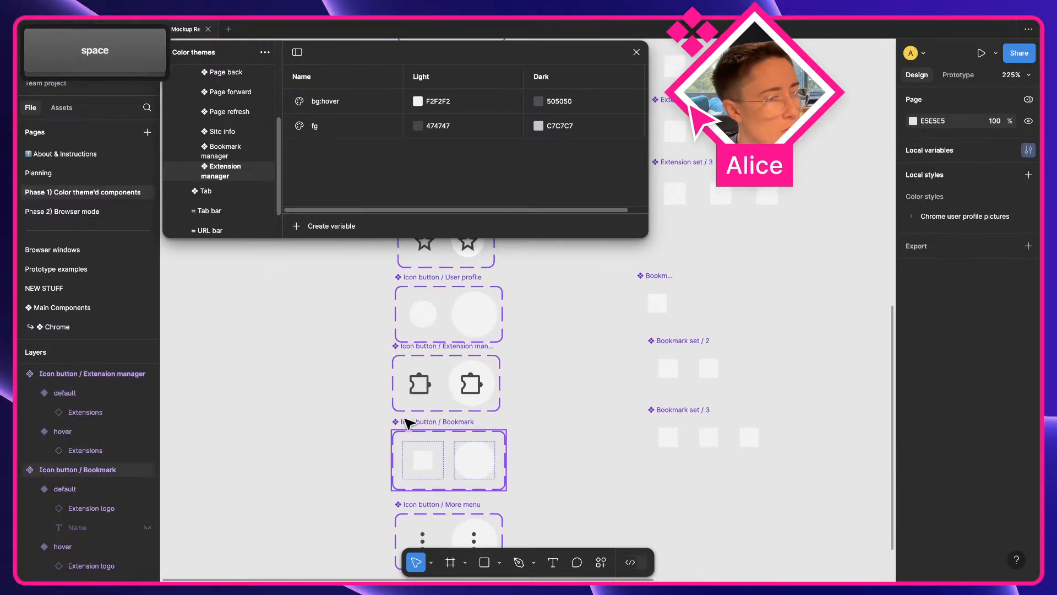
click(405, 422)
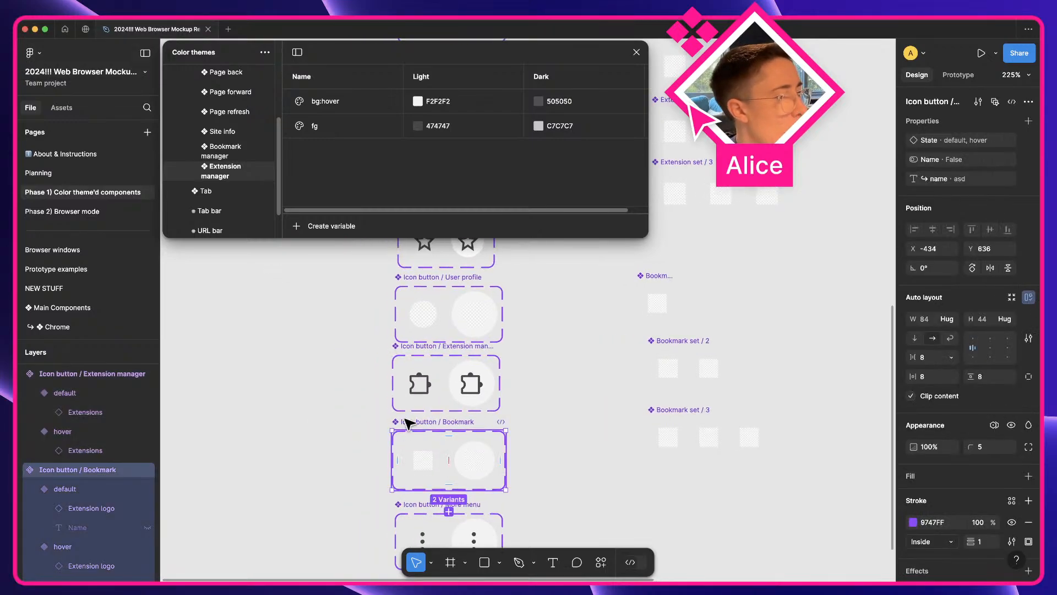
right_click(240, 168)
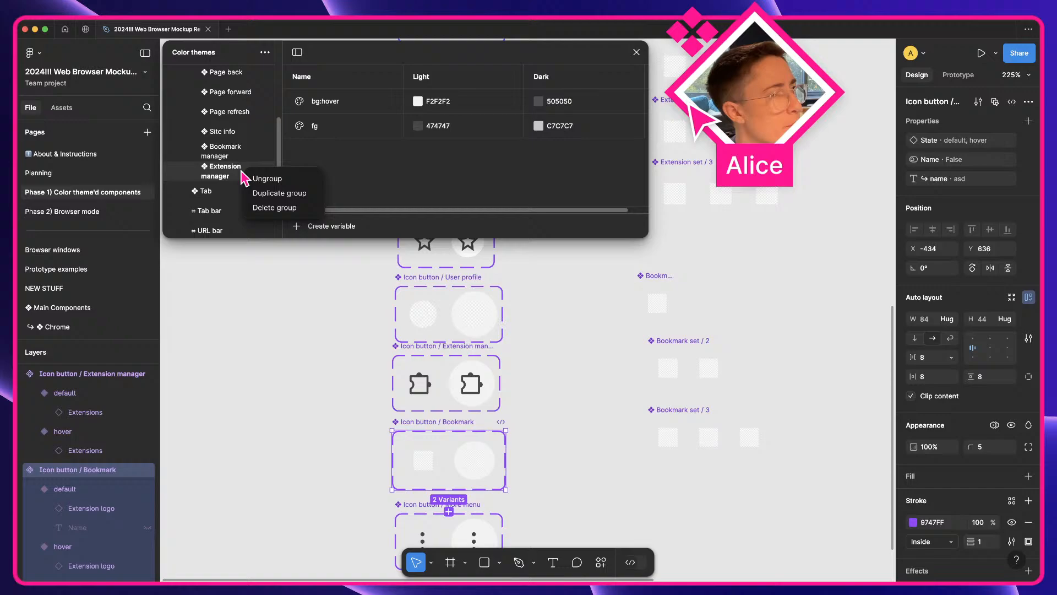
click(275, 194)
- Rename the duplicated Extension manager variable group as Bookmark, keeping the component symbol at the start of the name
double_click(230, 193)
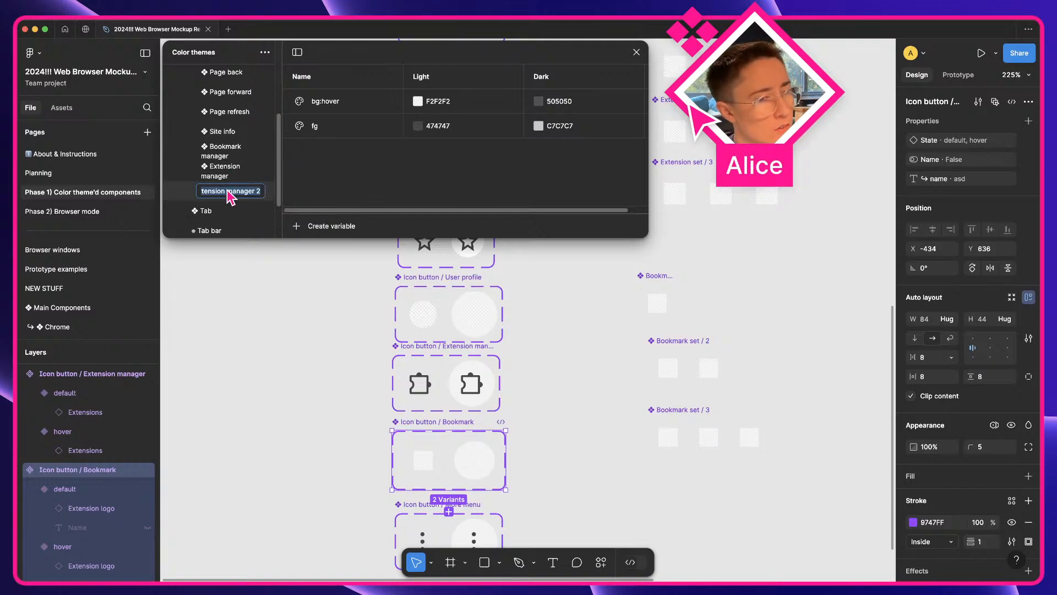
key(Right)
key(shift+alt+Left)
key(shift+alt+Left)
key(shift+alt+Left)
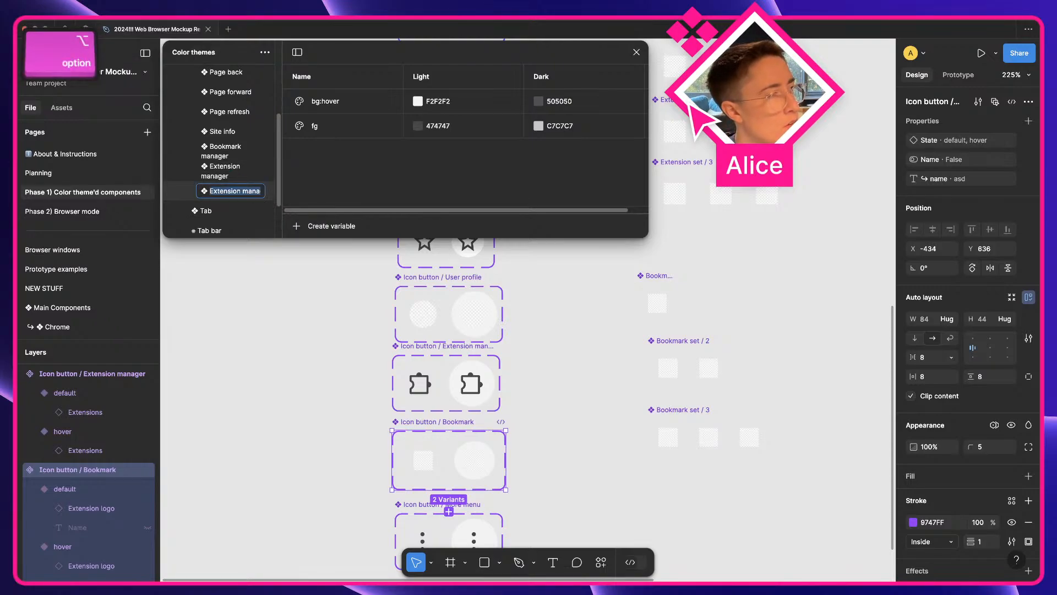
text(Bookmark)
key(Return)
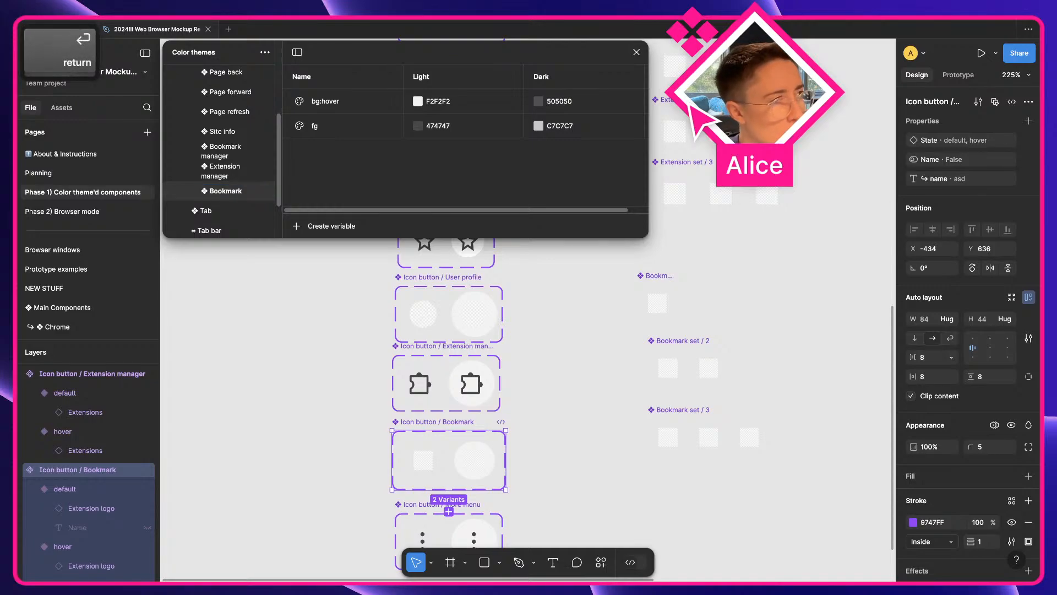
- Link the Icon button / Bookmark component set's color to the Bookmark group's bg:hover variable
scroll(977, 434, down, 5)
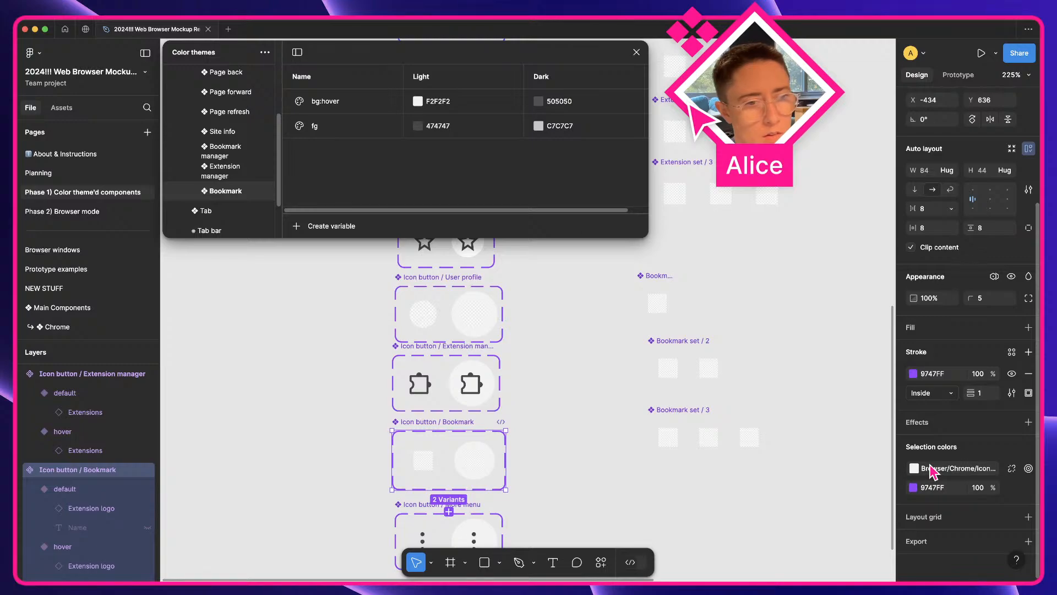
click(931, 472)
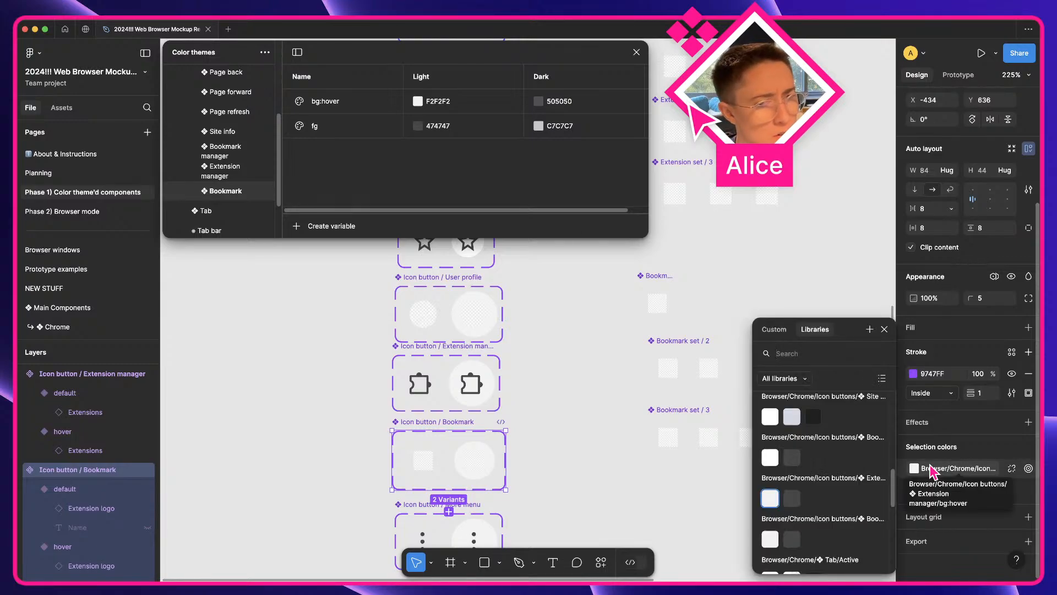
click(770, 538)
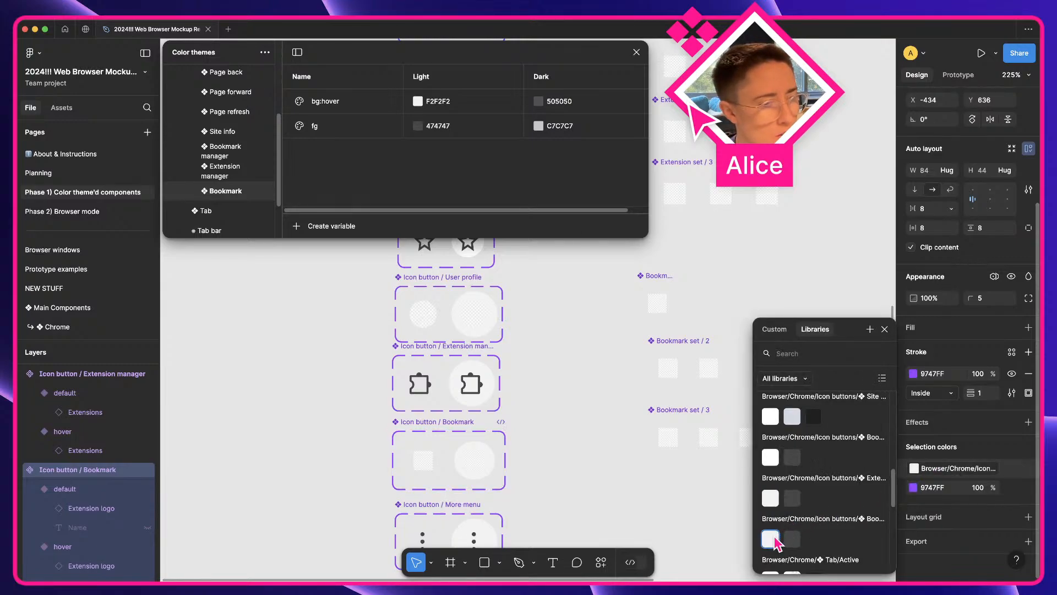
- Delete the fg variable from the Bookmark variable group
click(345, 135)
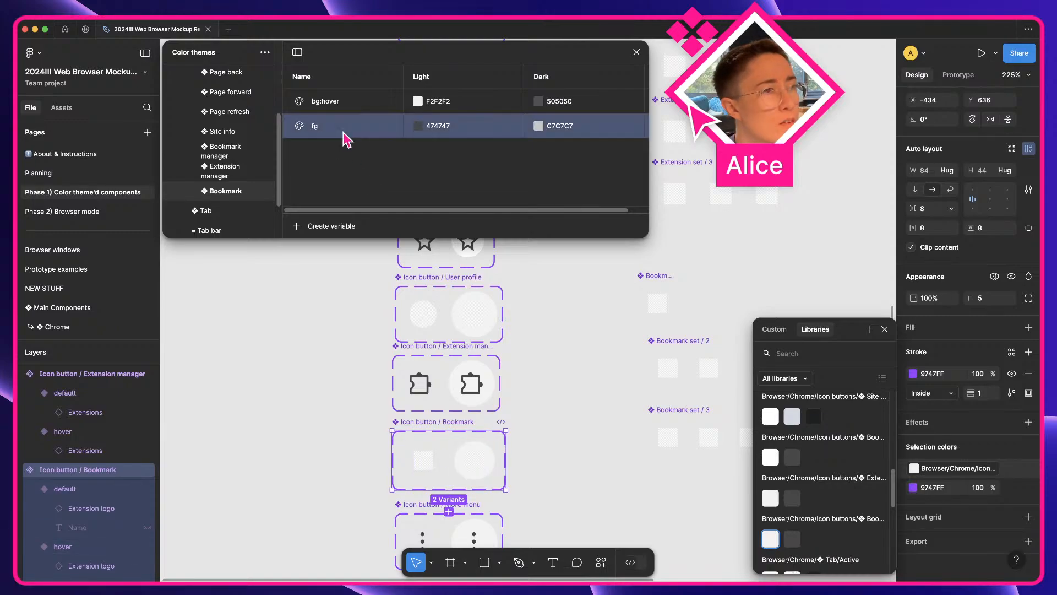
right_click(347, 133)
click(380, 193)
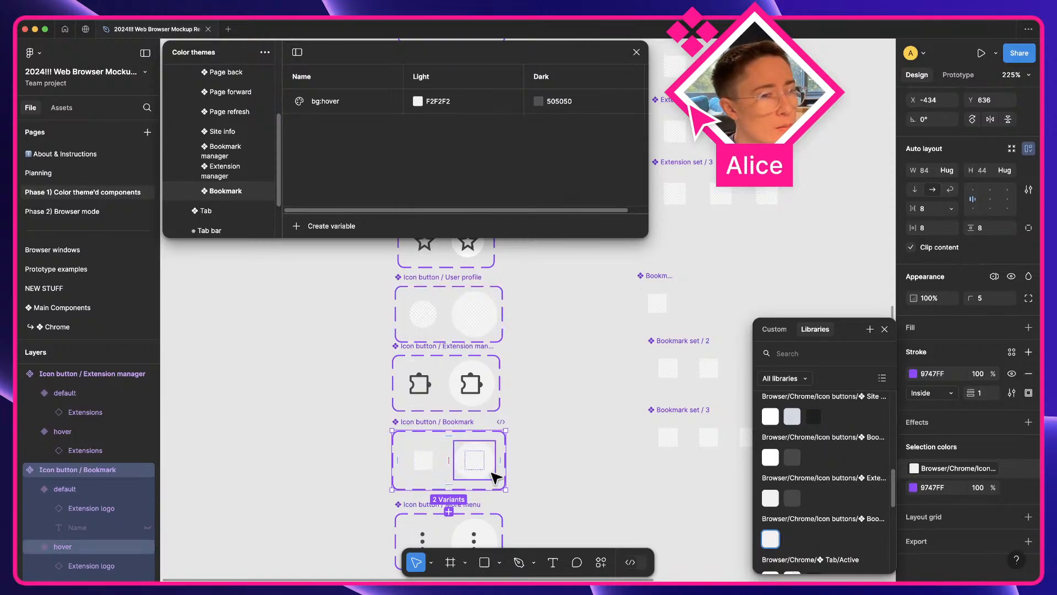
- Select the Icon button / More menu component set and duplicate the Bookmark variable group for it
scroll(495, 476, down, 2)
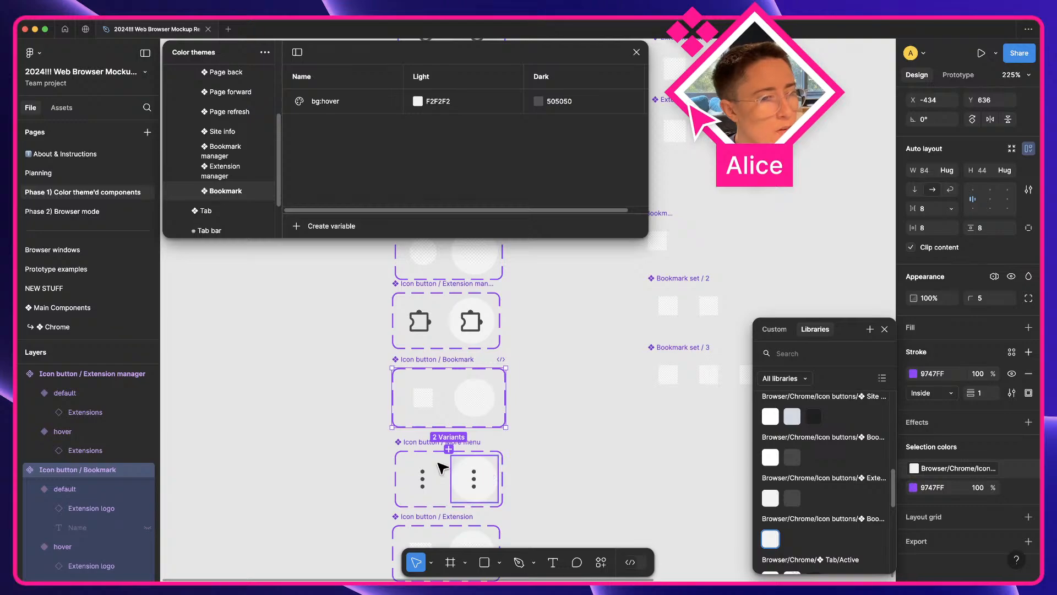
scroll(393, 451, down, 1)
click(331, 444)
click(423, 410)
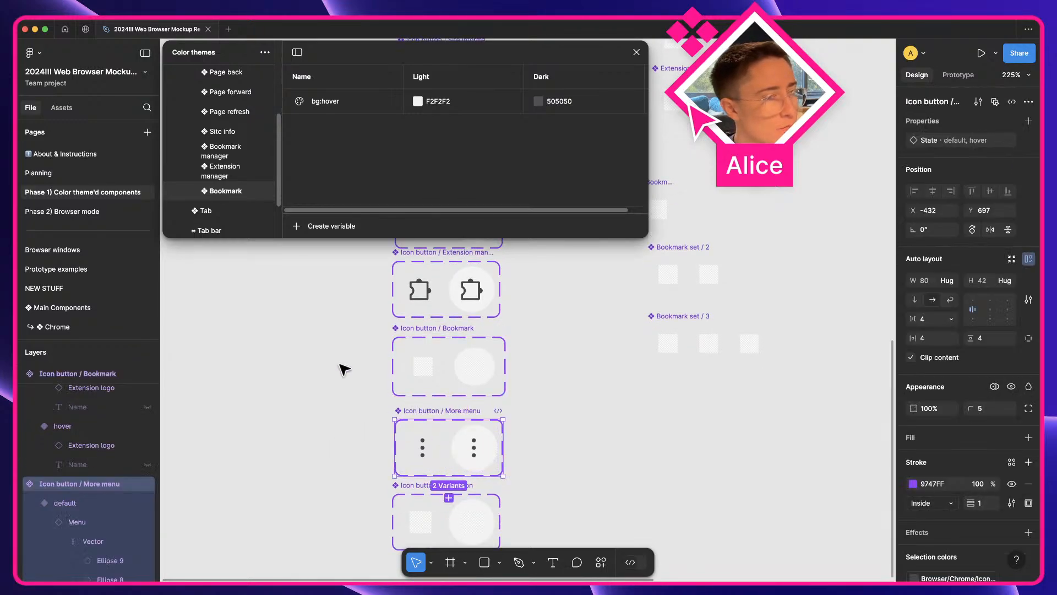
right_click(248, 190)
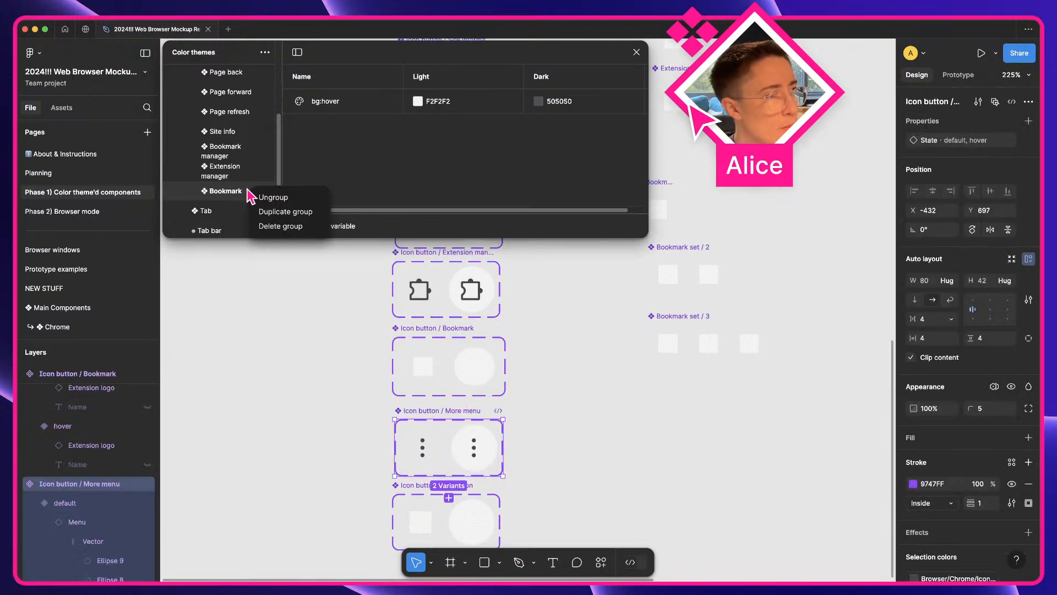
click(269, 211)
- Rename the duplicated Bookmark variable group as More menu
double_click(243, 212)
key(shift+alt+Left)
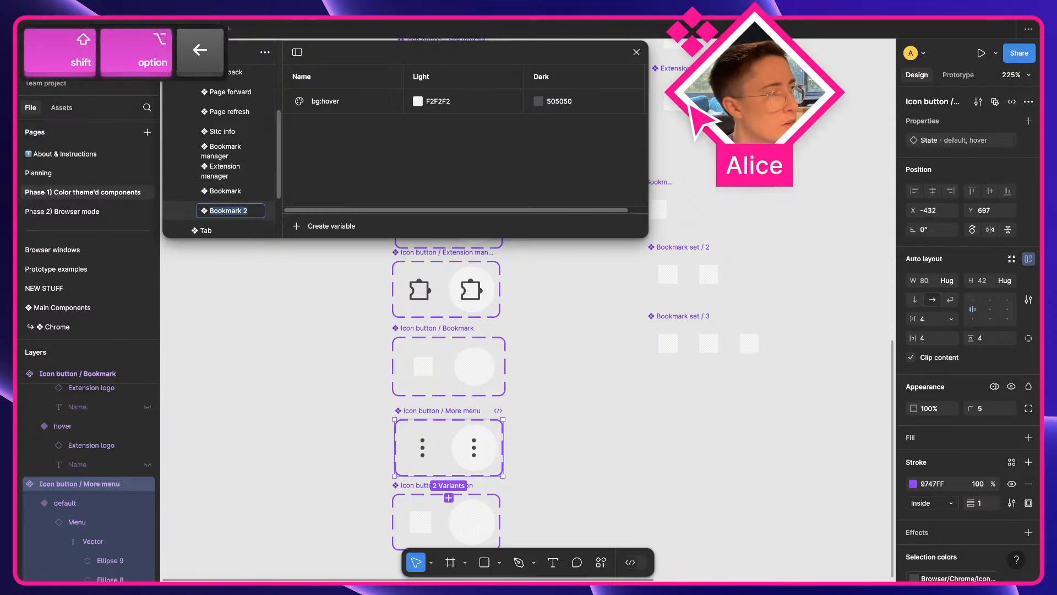
text(More menu)
key(Return)
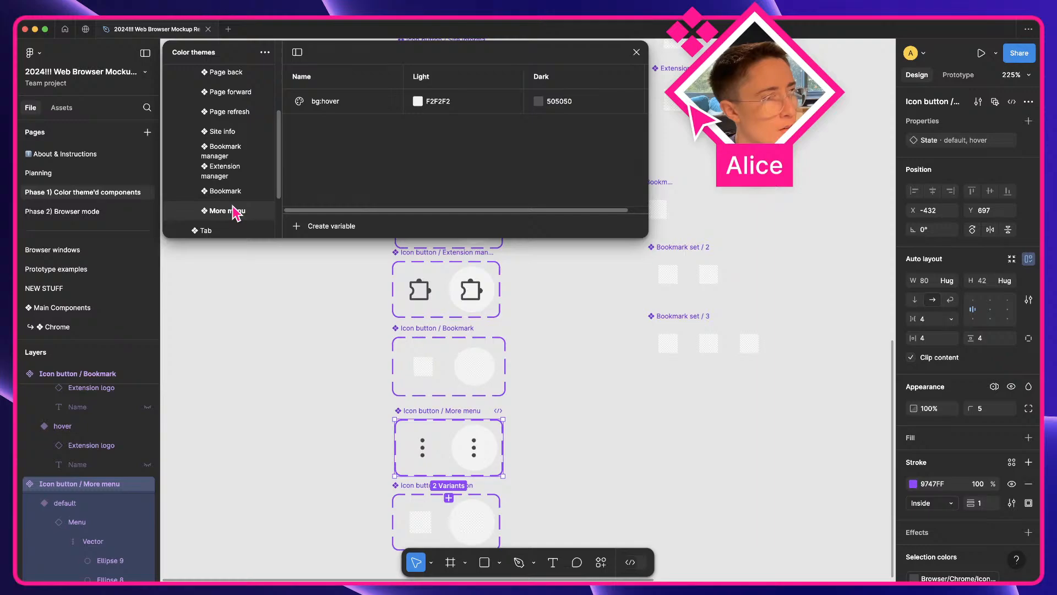
- Duplicate the Extension manager group's fg variable and try to move the copy into the More menu group
click(231, 172)
click(331, 135)
right_click(332, 132)
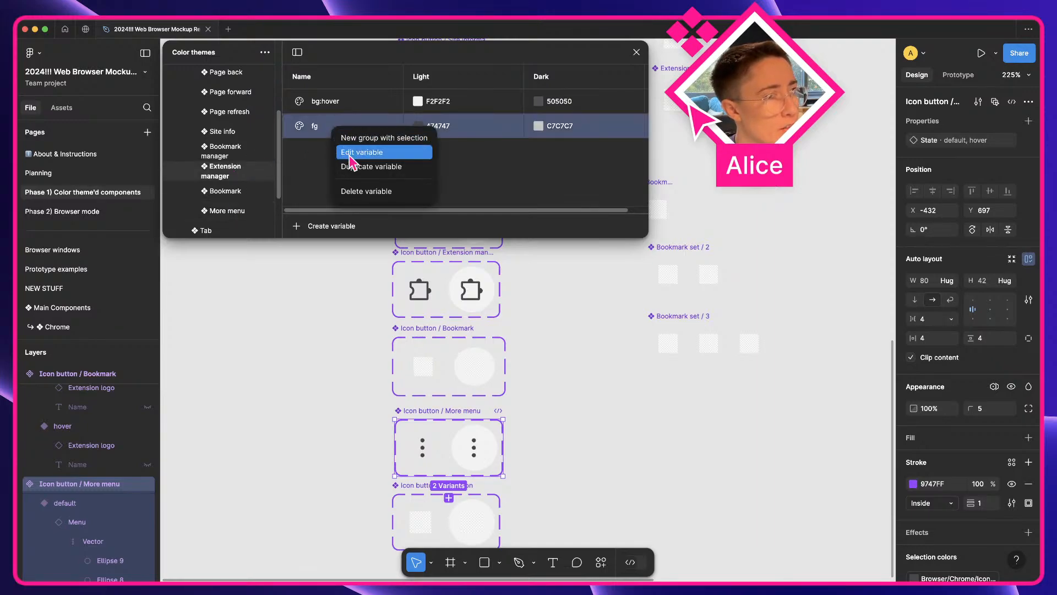
click(353, 165)
drag(304, 151, 238, 209)
click(235, 210)
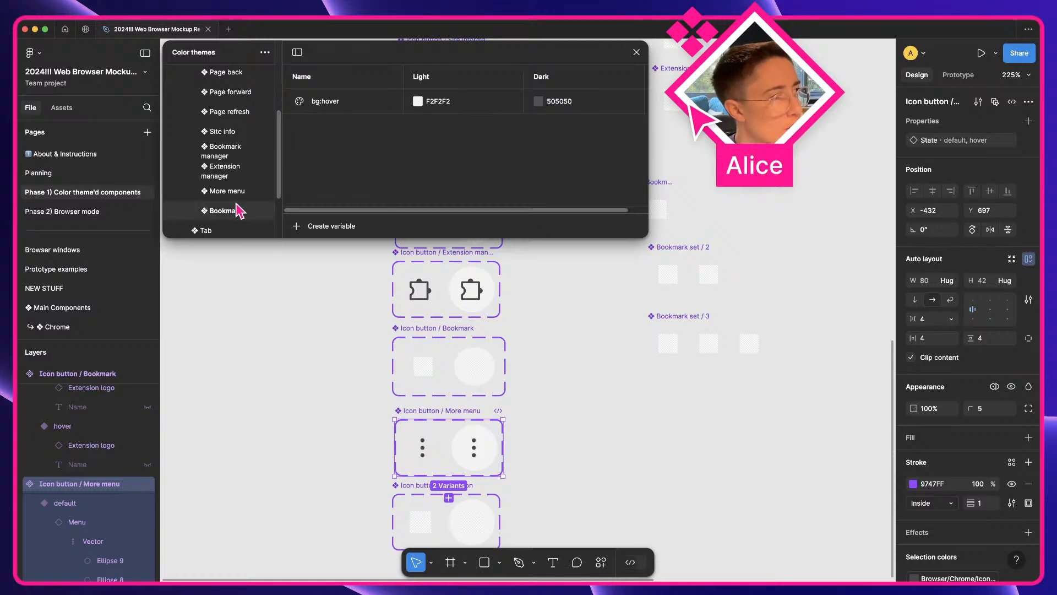
- Undo the fg copy, its move and the More menu group rename, and check the groups' contents
scroll(235, 203, down, 1)
key(super+z)
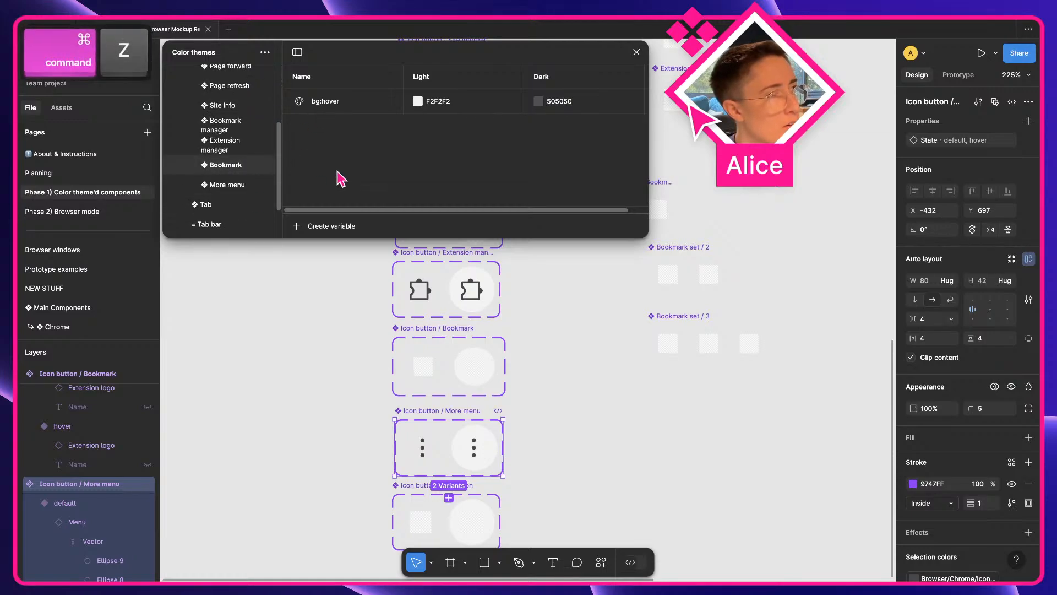
click(228, 146)
key(super+z)
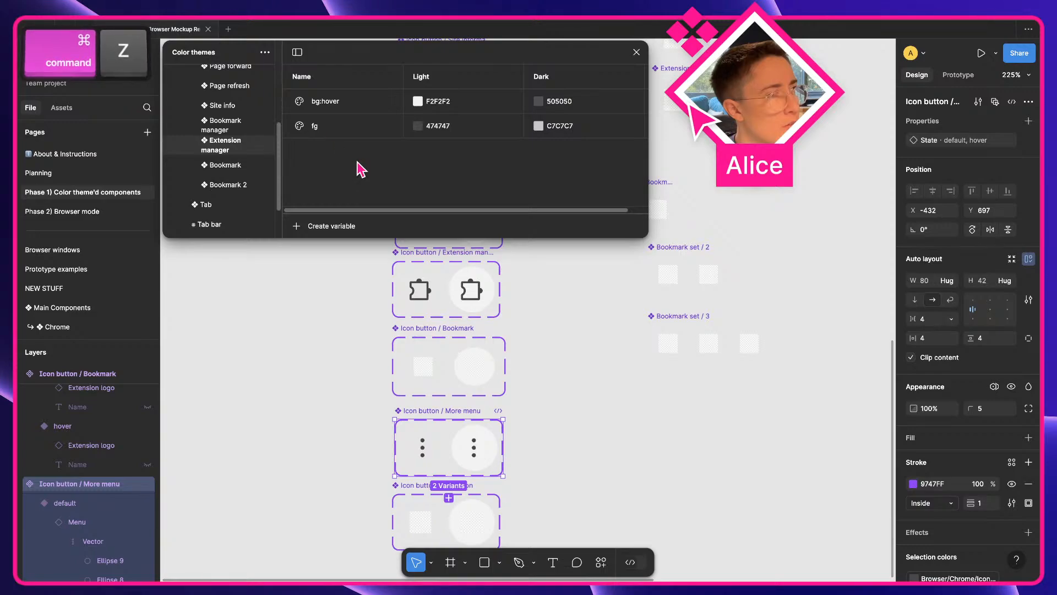
key(shift+super+z)
click(225, 187)
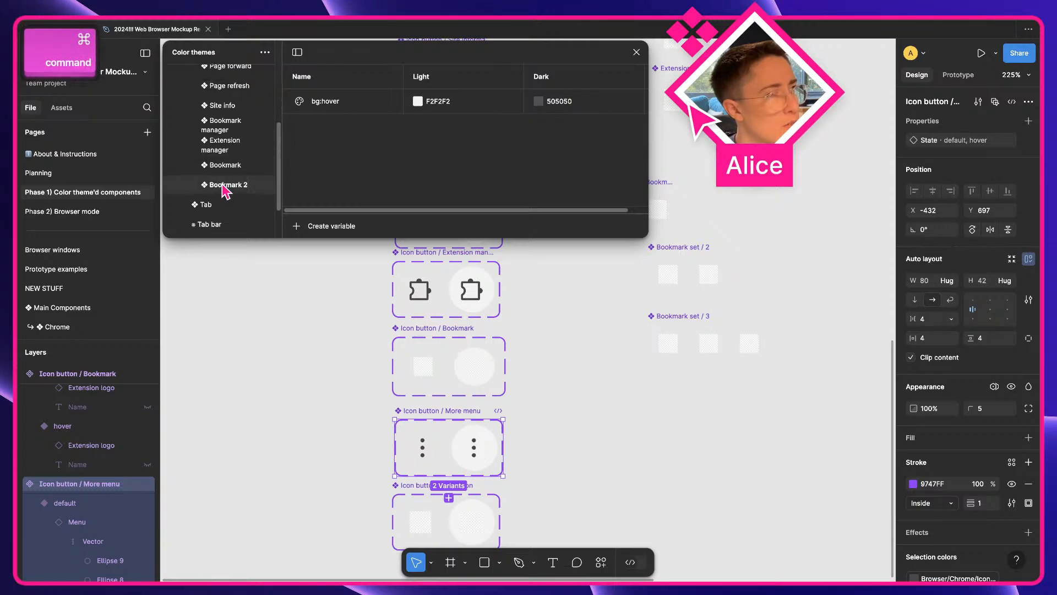
- Duplicate the Extension manager group's fg variable and move the copy into the Bookmark 2 group, below bg:hover
click(226, 144)
right_click(324, 131)
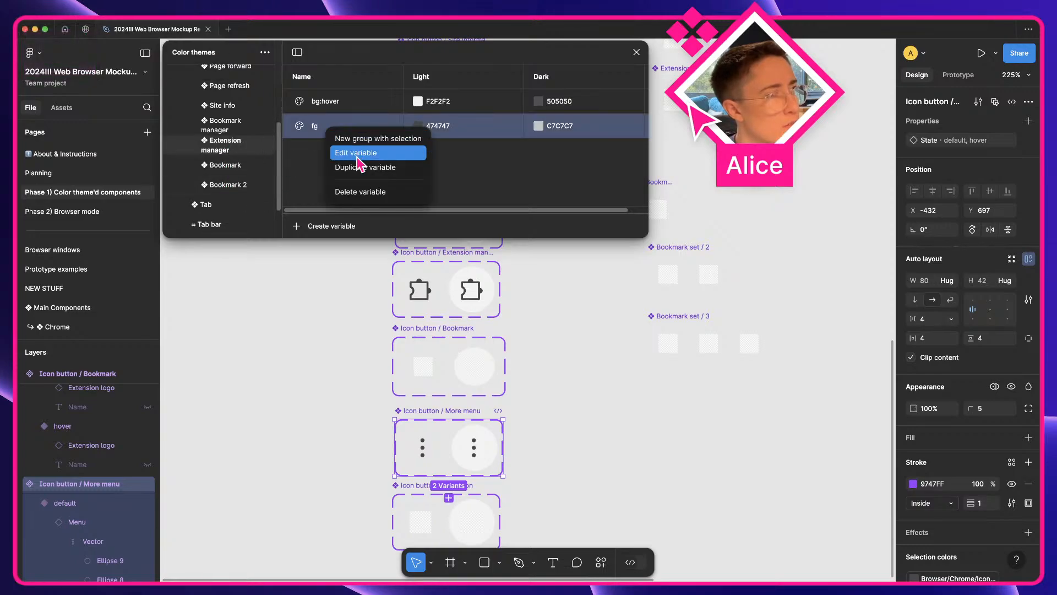
click(359, 167)
drag(327, 151, 218, 188)
click(224, 165)
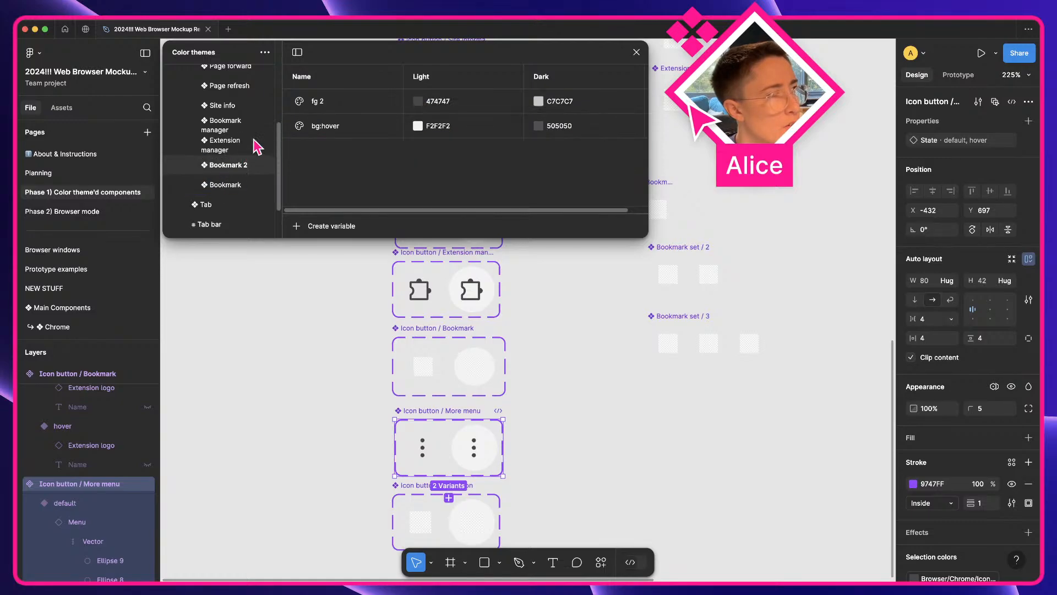
drag(315, 107, 316, 137)
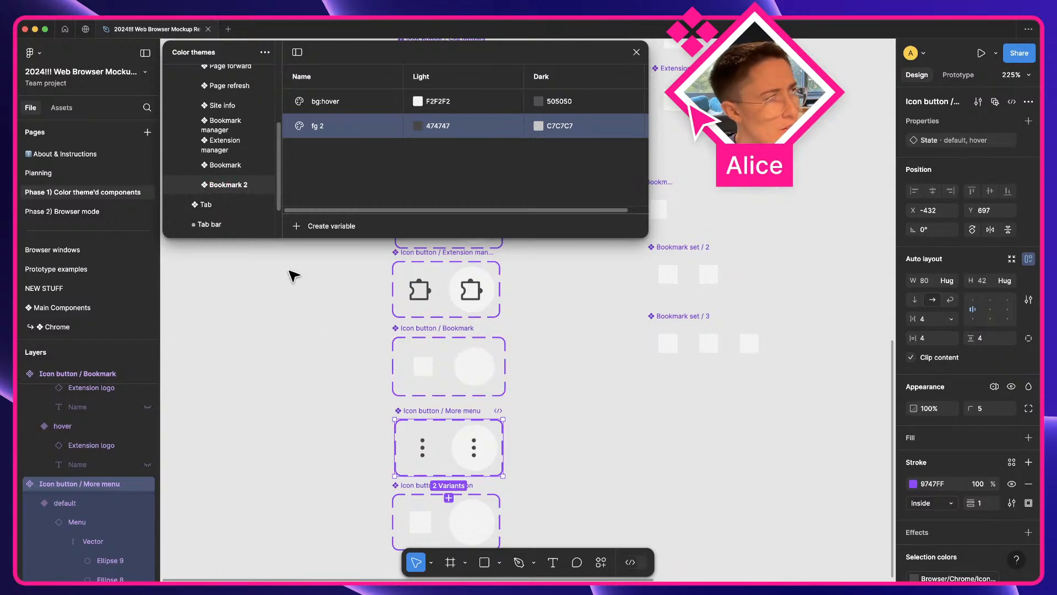
- Rename the Bookmark 2 variable group as More menu
double_click(243, 185)
key(BackSpace)
text(Miore)
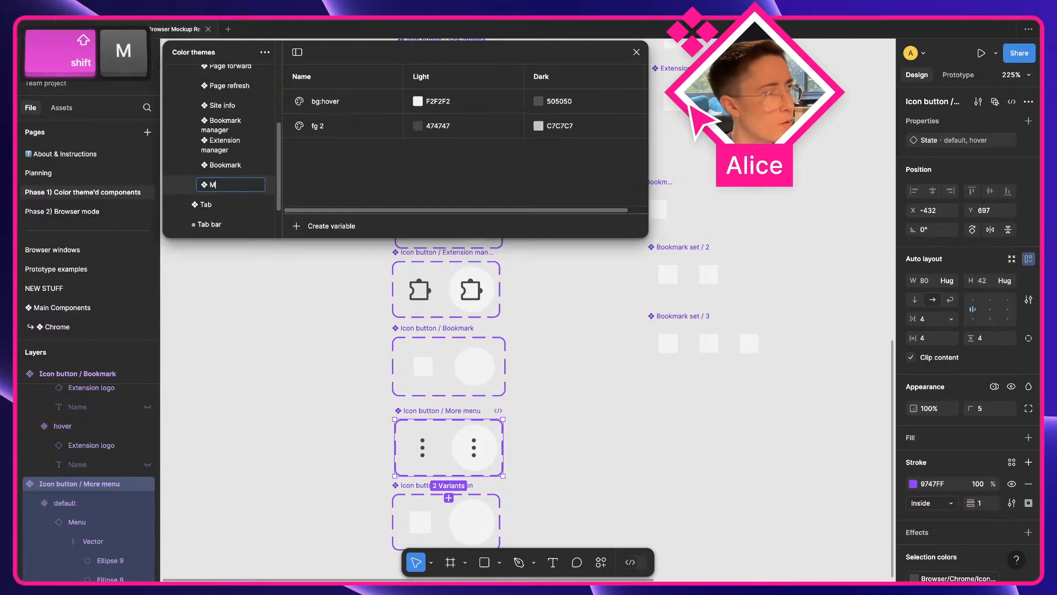
key(BackSpace)
key(BackSpace)
key(BackSpace)
key(BackSpace)
text(ore menu)
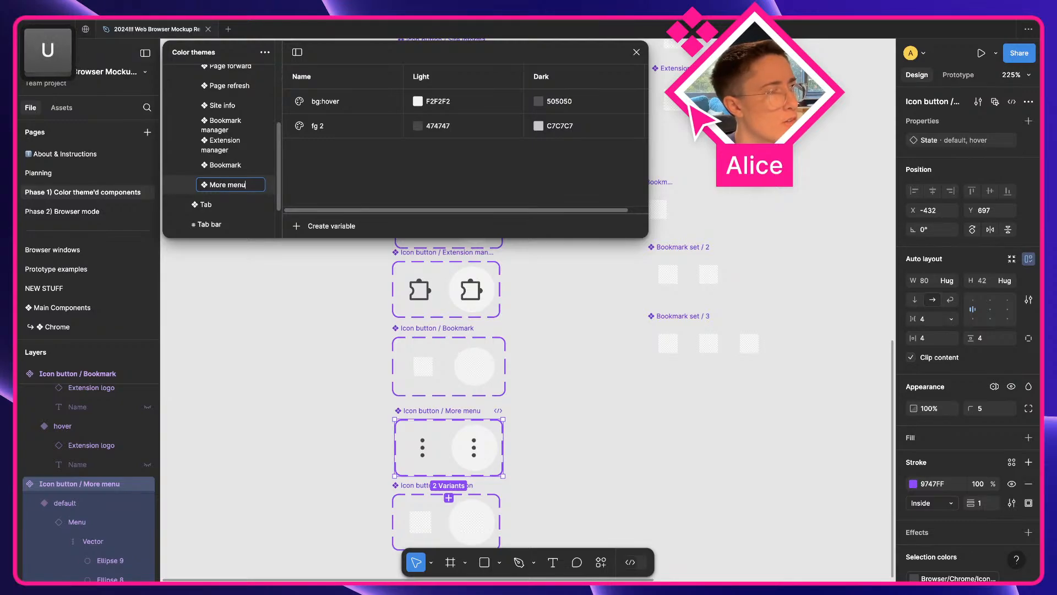
key(Return)
- Rename the fg 2 variable in the More menu group as fg
click(310, 136)
double_click(318, 126)
key(Right)
key(BackSpace)
key(BackSpace)
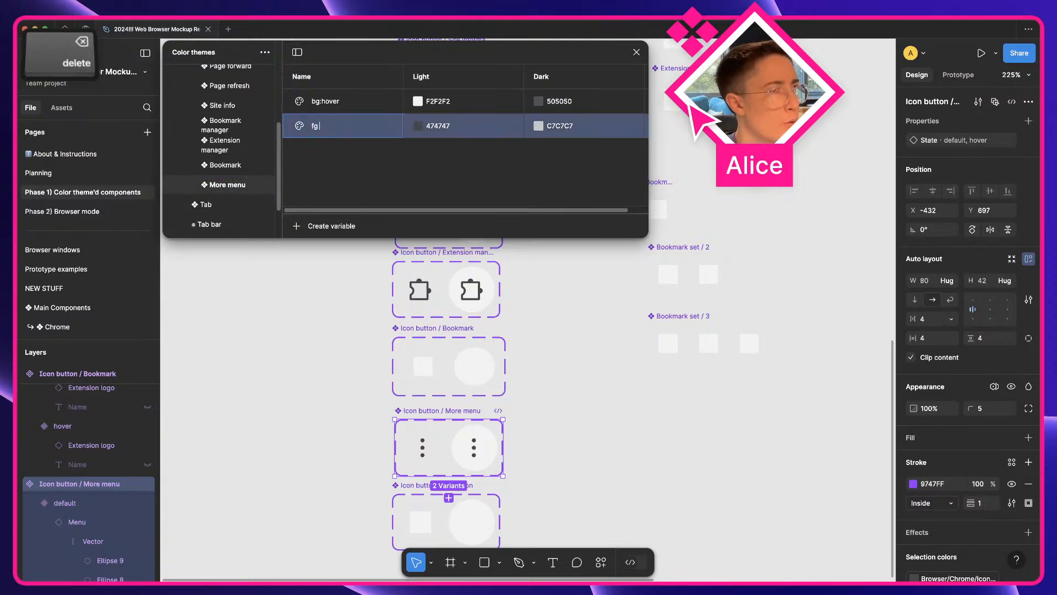
key(Return)
- Relink the More menu icon button's dark and light selection colors to the More menu group's fg and bg:hover variables
scroll(991, 464, down, 3)
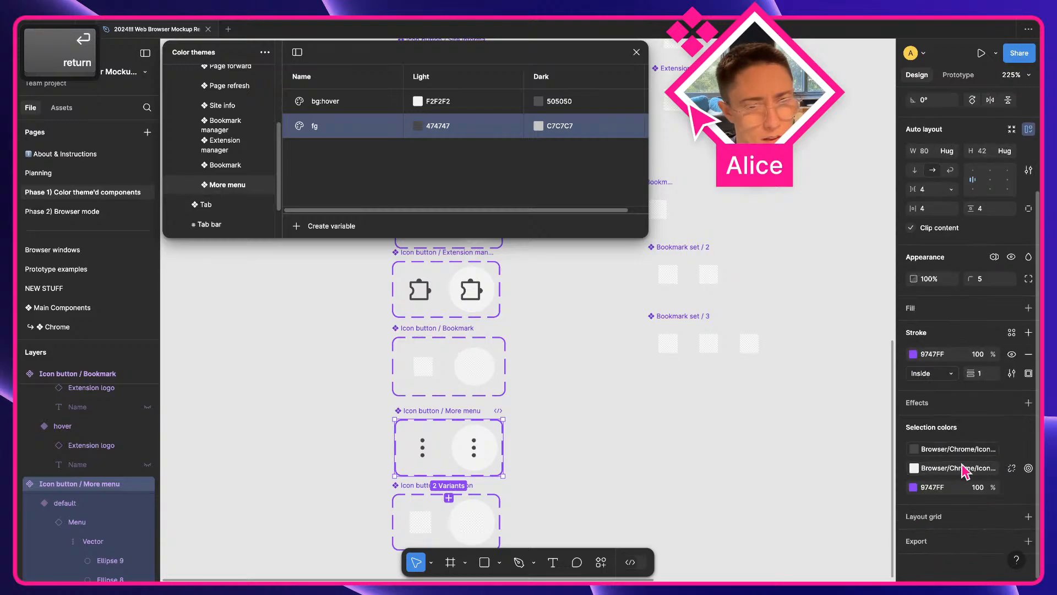
click(915, 449)
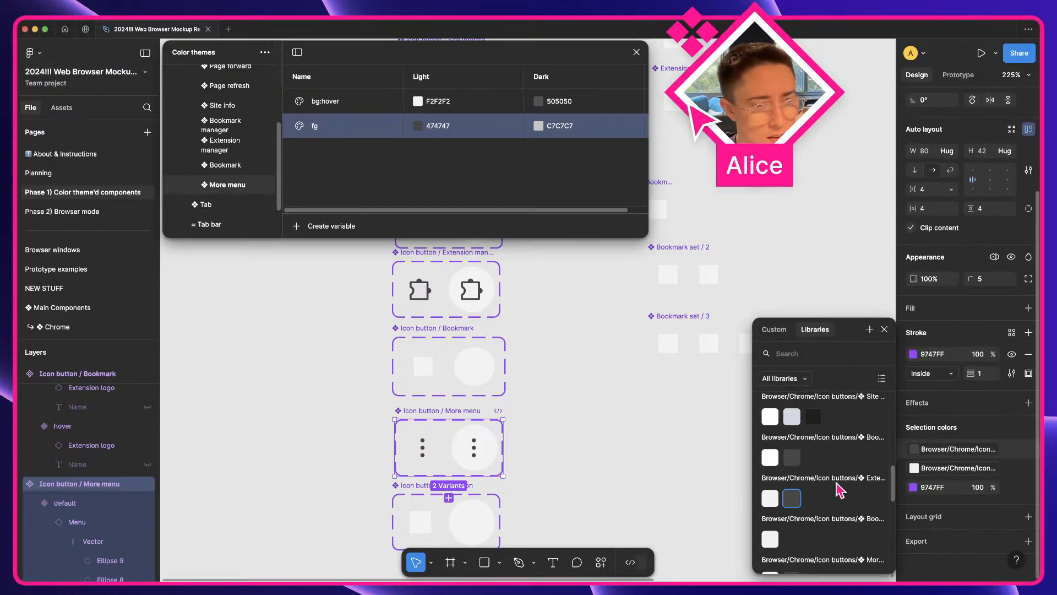
scroll(837, 490, down, 2)
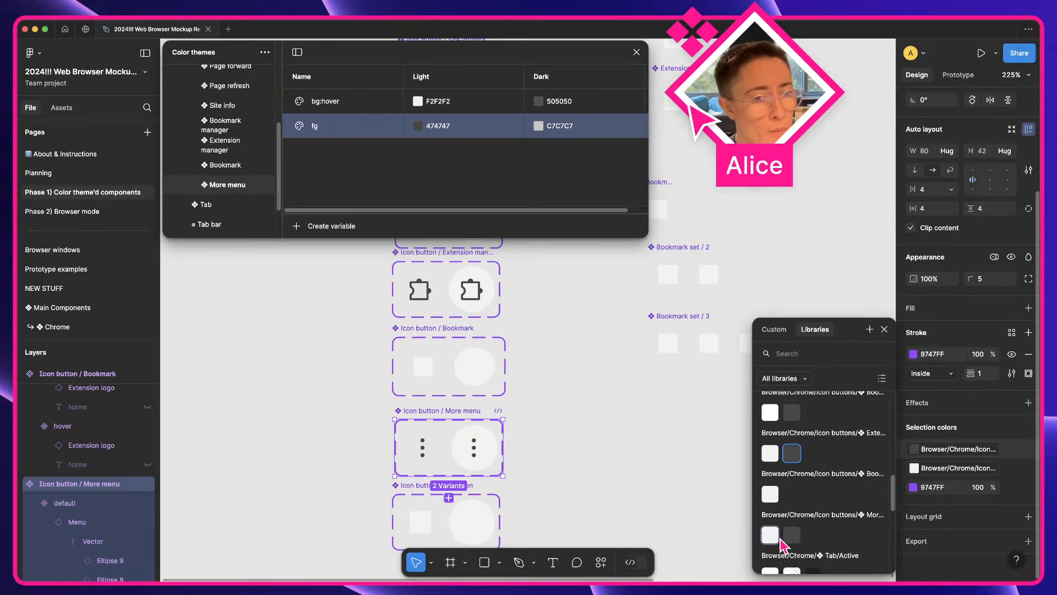
click(791, 537)
click(955, 468)
scroll(813, 521, down, 1)
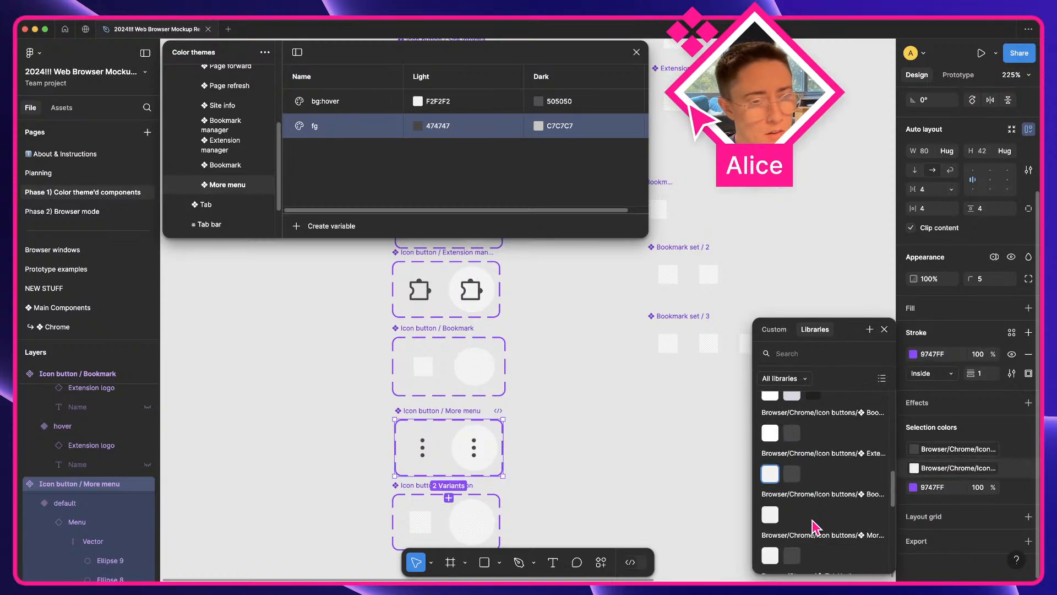
click(769, 542)
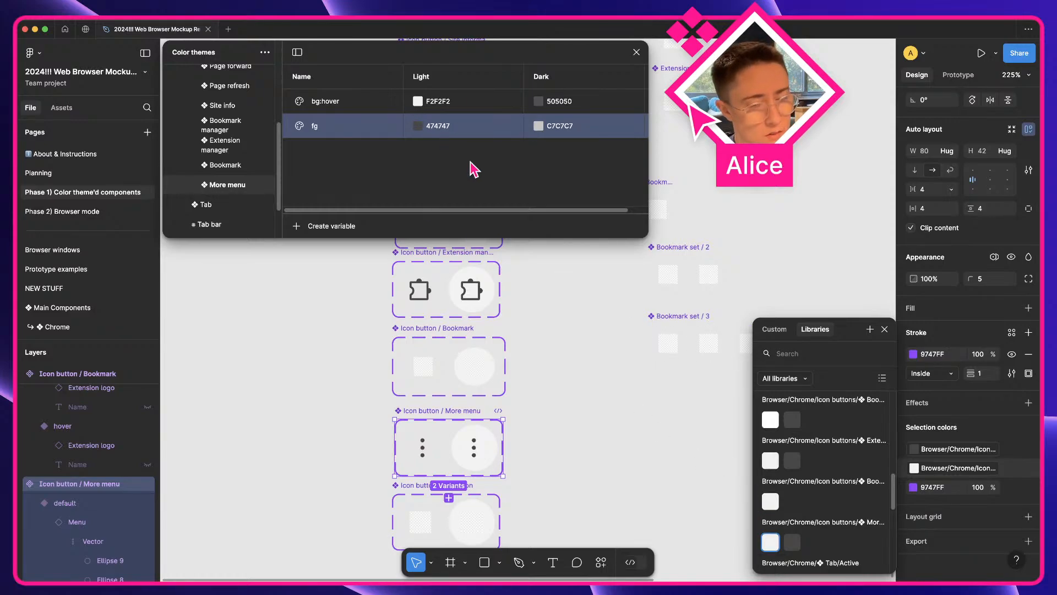
- Examine the Extension icon button's variants and compare them with the default variant of the Bookmark icon button
scroll(553, 439, down, 3)
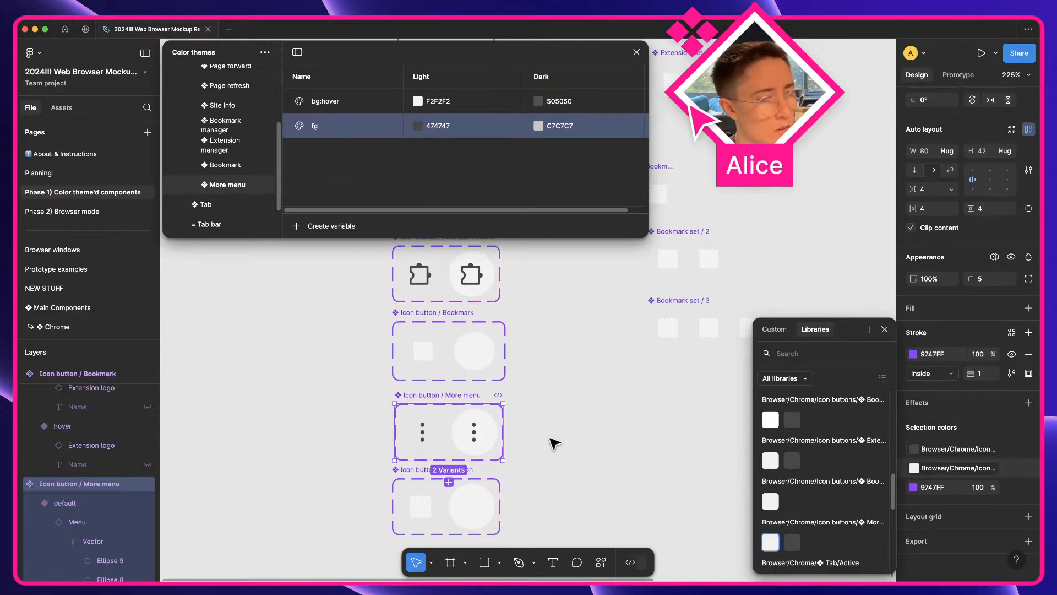
click(552, 439)
click(459, 445)
click(458, 446)
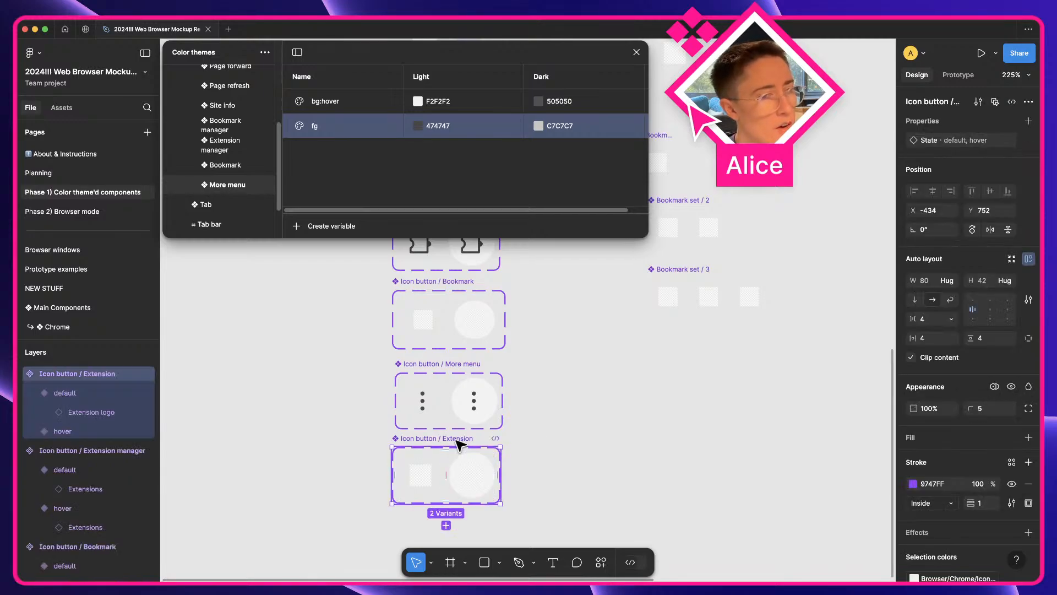
click(421, 478)
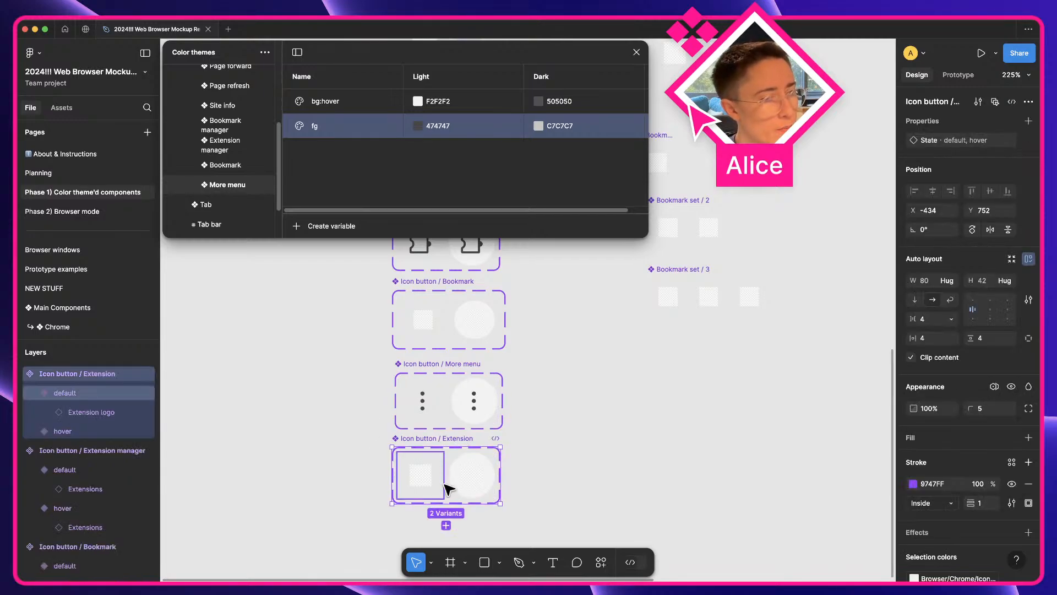
click(424, 481)
click(424, 330)
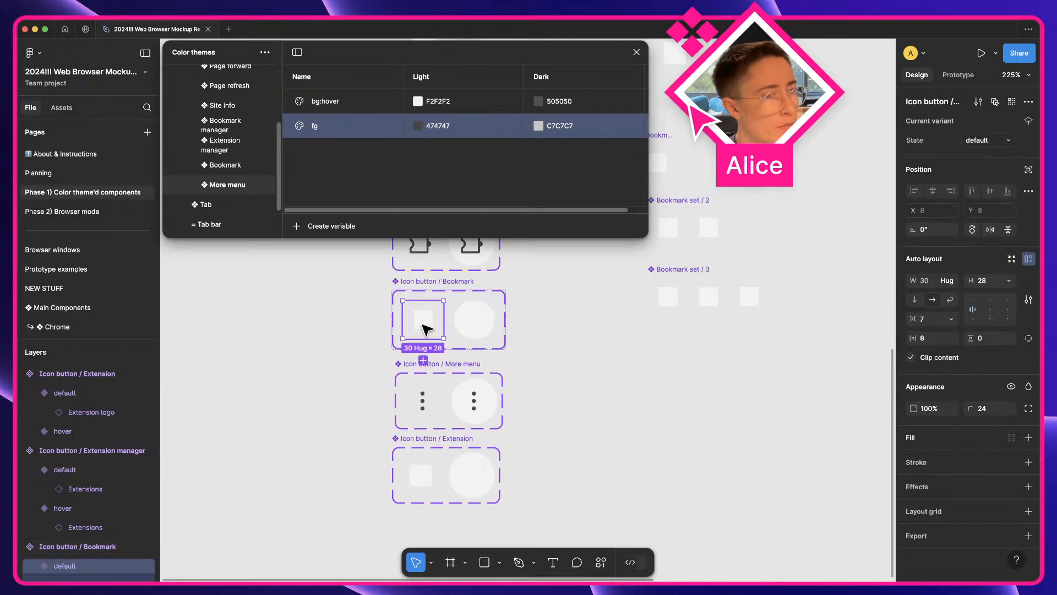
click(308, 401)
- Select the Extension icon button component, duplicate the More menu variable group and rename the copy as Extension
click(474, 446)
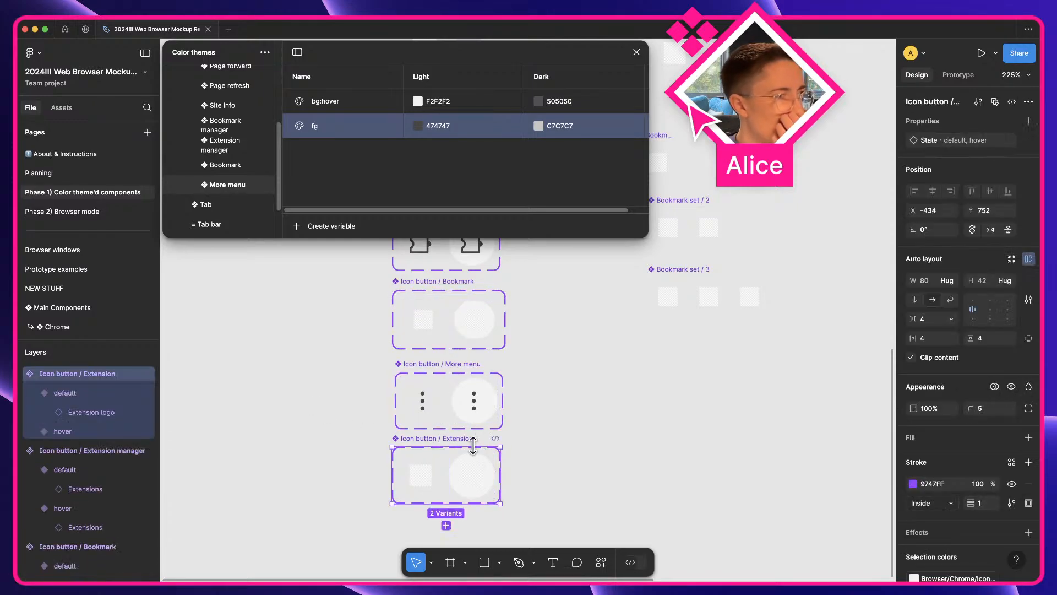
right_click(243, 189)
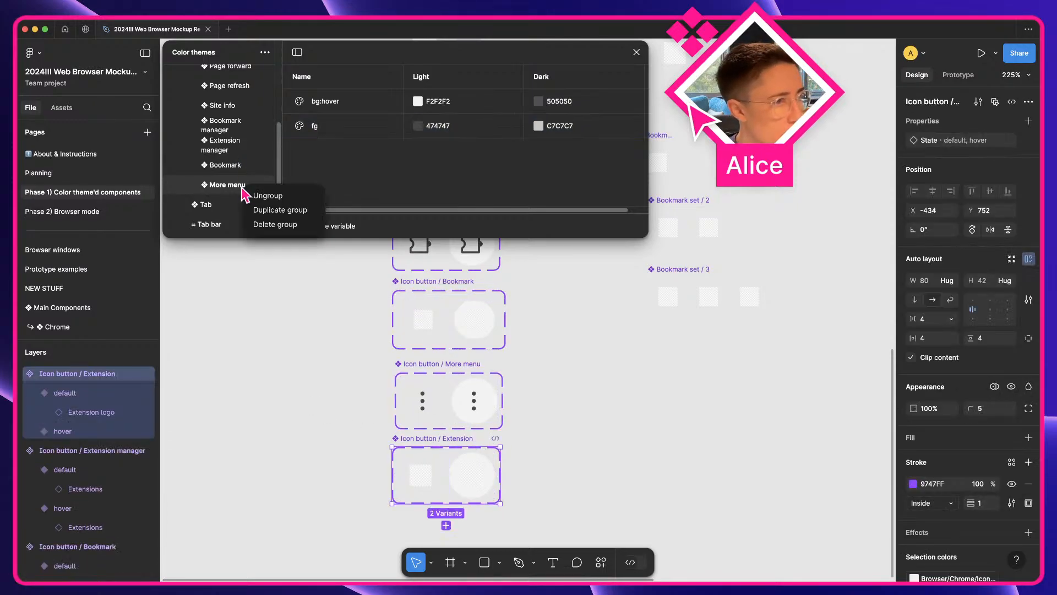
click(272, 211)
double_click(237, 206)
key(Right)
key(shift+alt+Left)
key(shift+alt+Left)
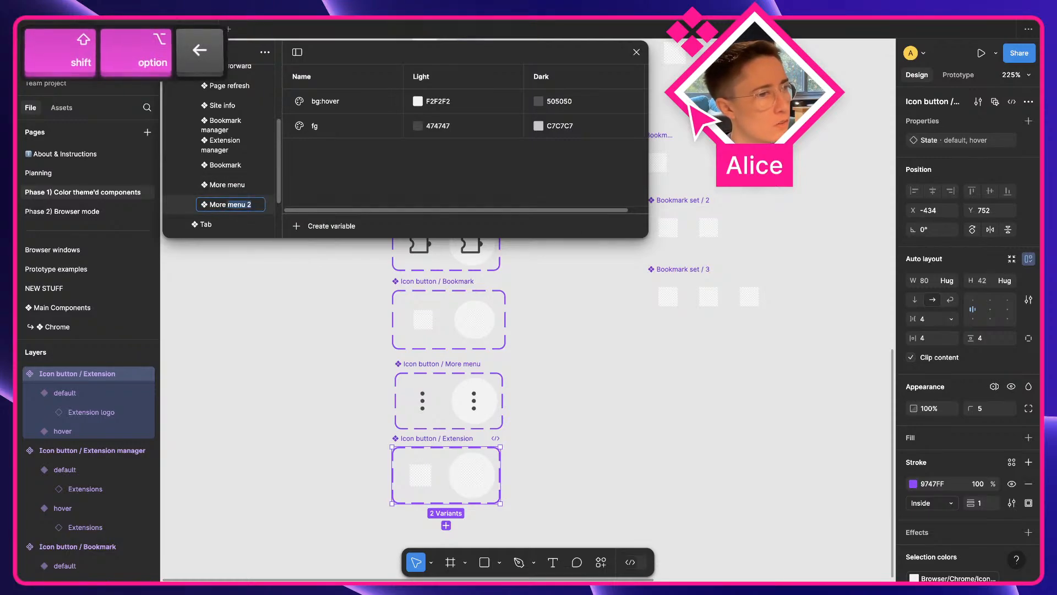
key(shift+alt+Left)
text(Extension)
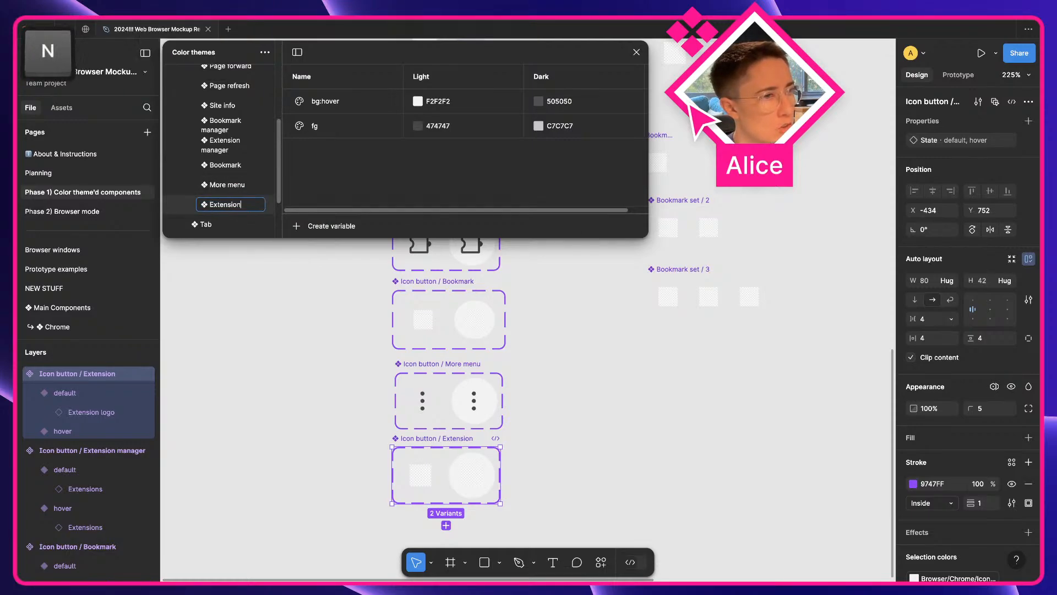
key(Return)
- Relink the Extension icon button's light selection color to the Extension group's bg:hover variable
scroll(998, 388, down, 3)
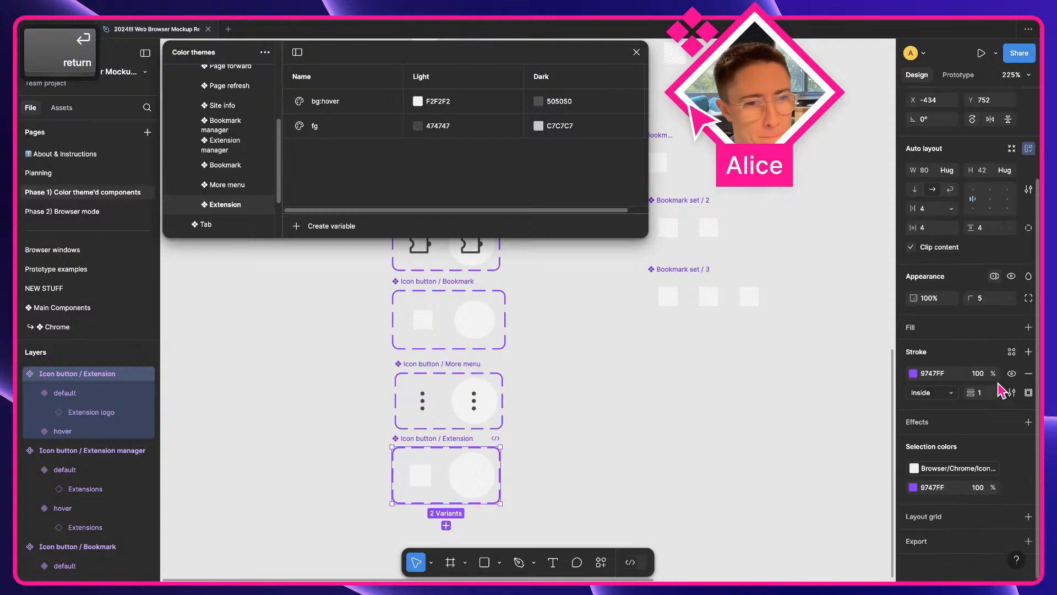
click(914, 468)
scroll(786, 539, down, 3)
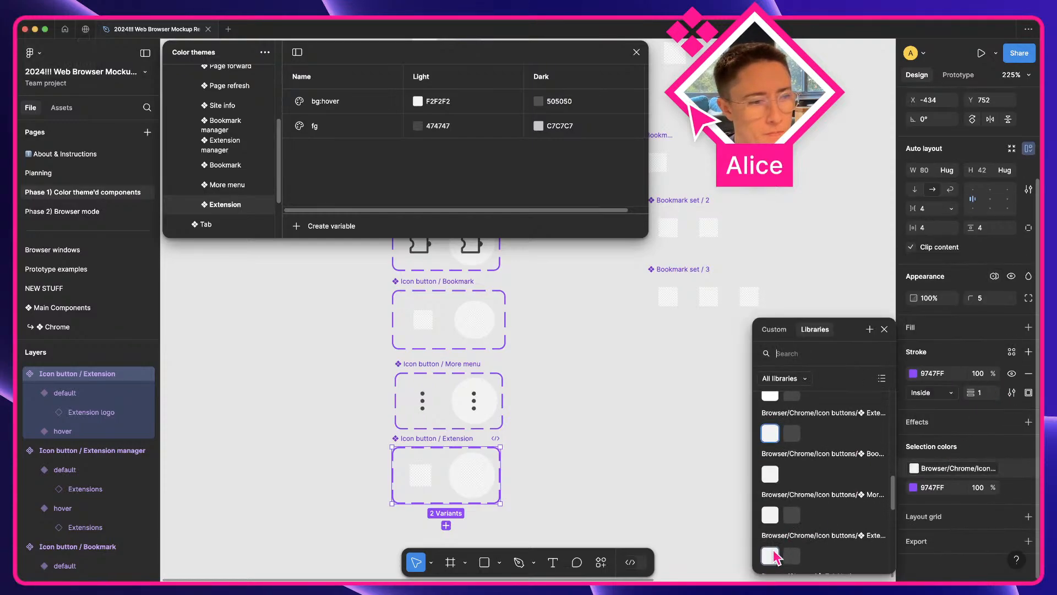
click(774, 556)
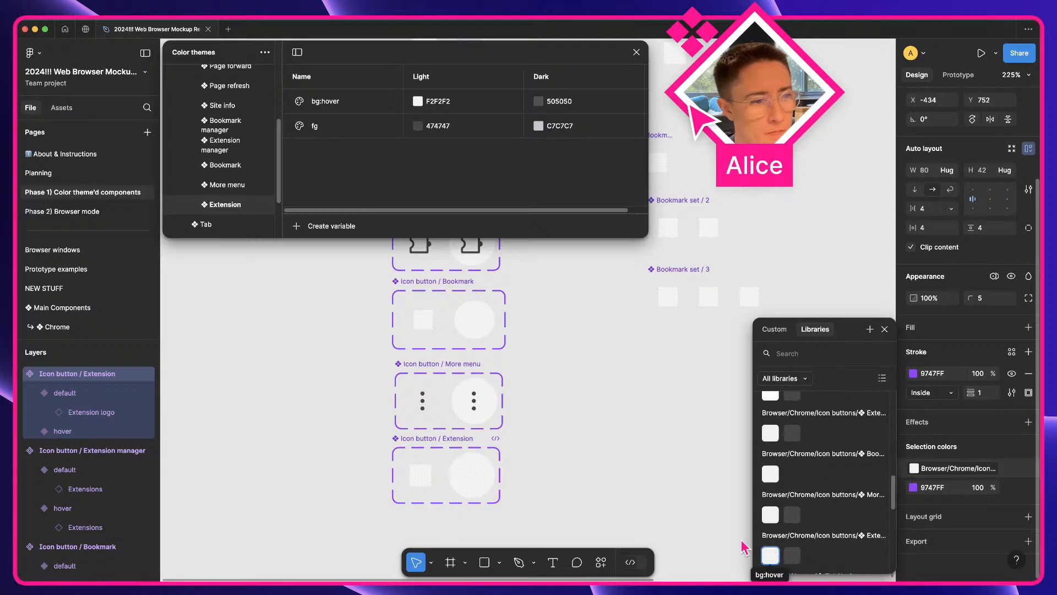
- Delete the fg variable from the Extension group and close the color library picker
click(352, 139)
right_click(353, 137)
click(372, 196)
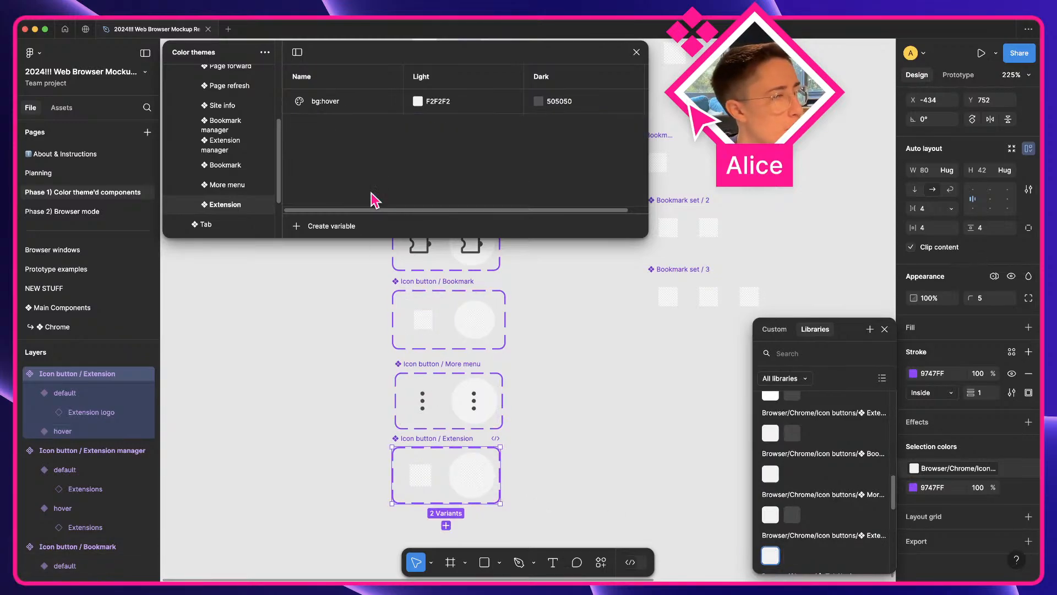
scroll(267, 160, up, 5)
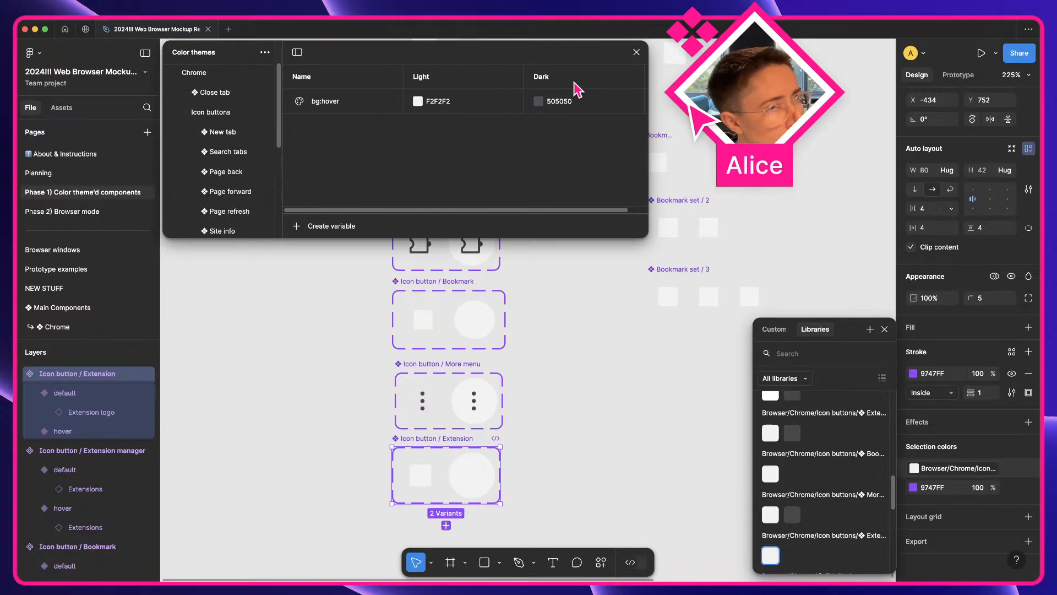
click(884, 329)
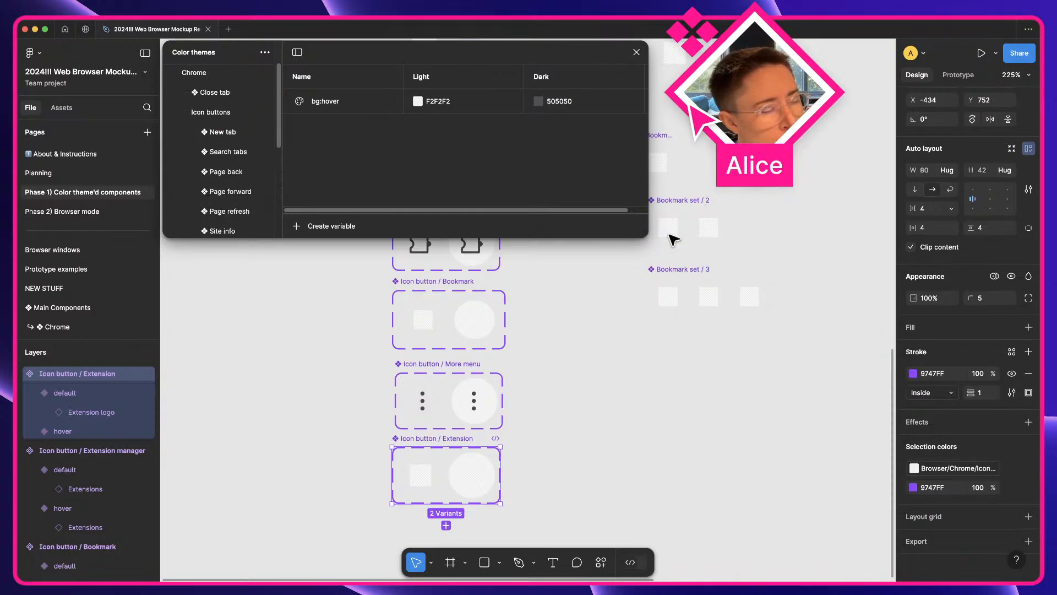
- Review the Icon buttons groups in the Color themes variables alongside the matching icon button, tab and URL input components on the canvas
scroll(201, 177, down, 1)
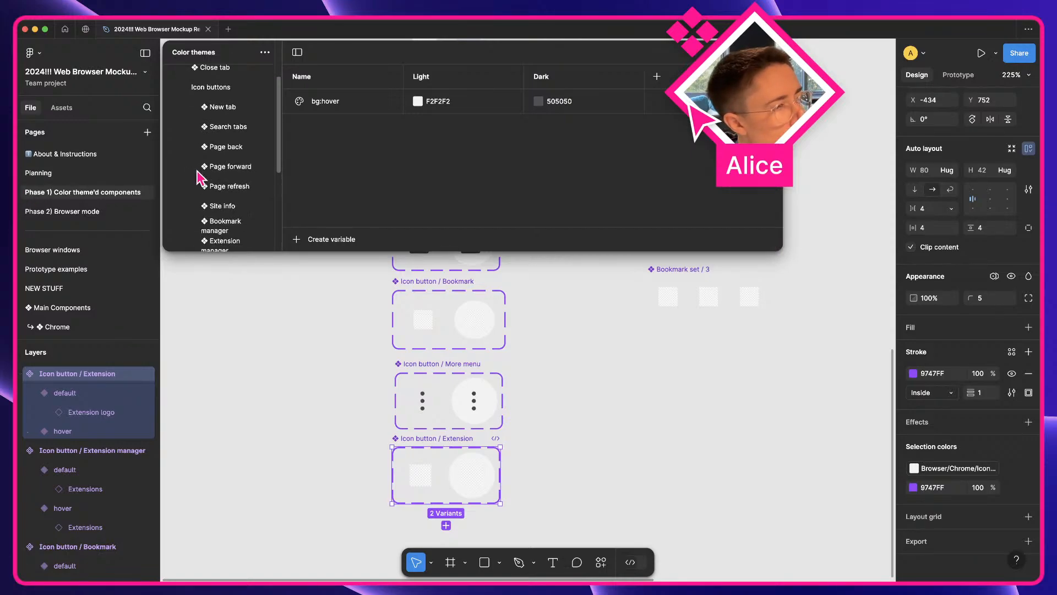
scroll(201, 177, down, 1)
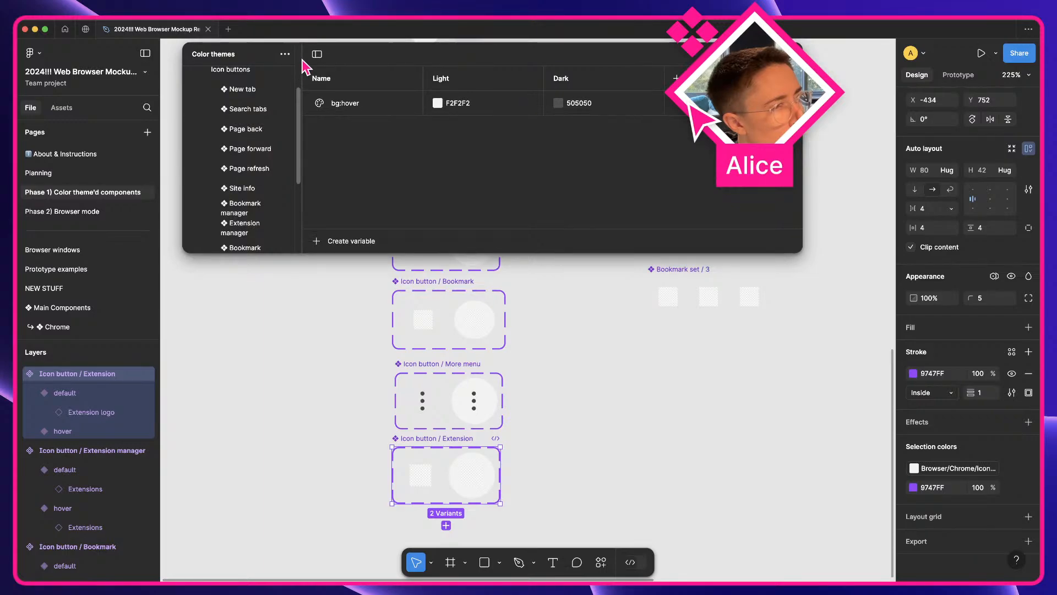
scroll(296, 121, up, 5)
scroll(295, 179, down, 8)
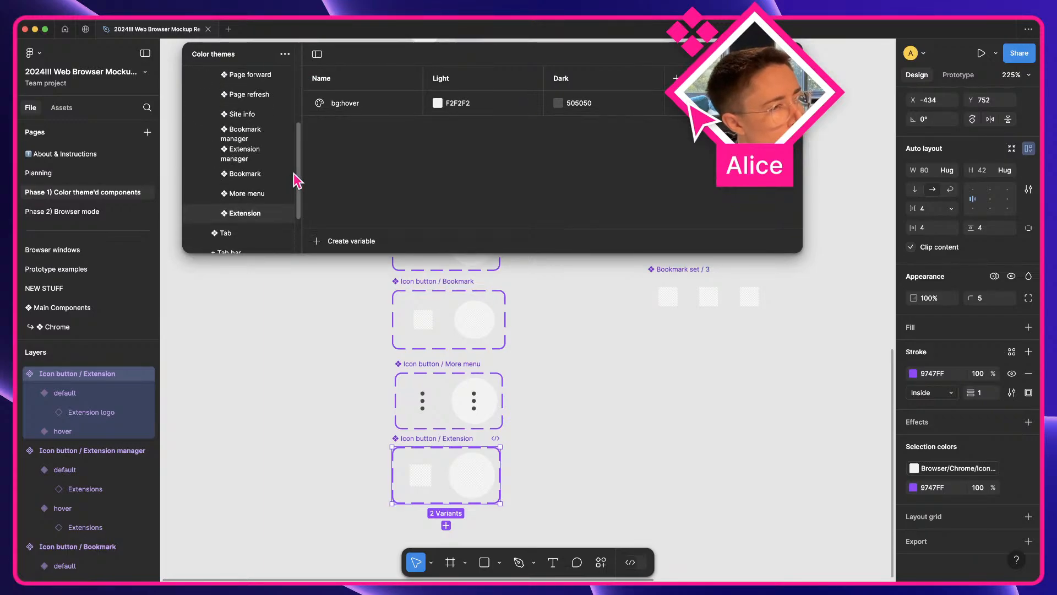
scroll(390, 437, up, 5)
scroll(374, 390, up, 4)
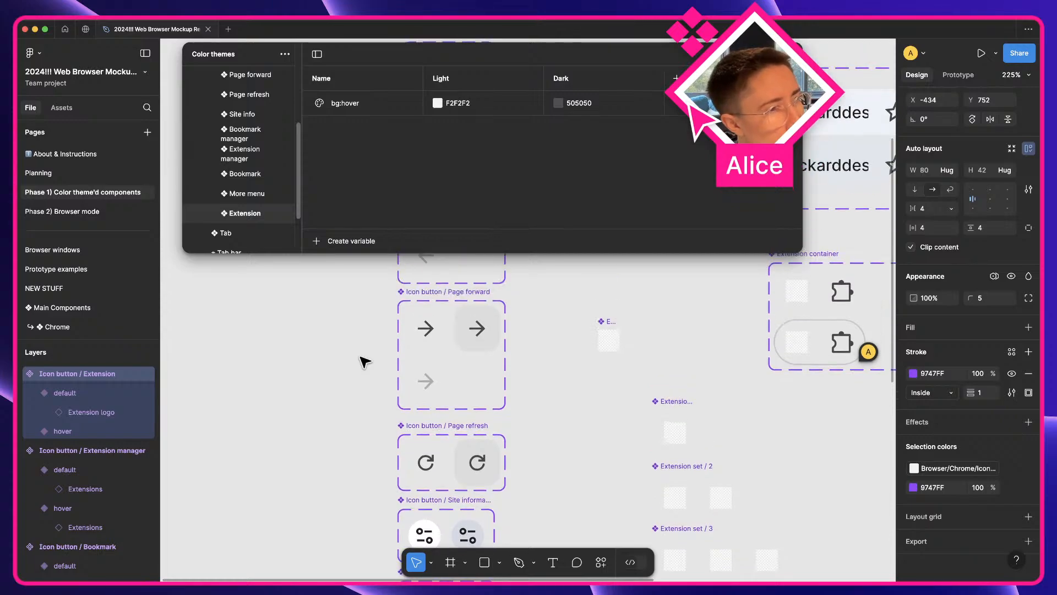
scroll(365, 362, up, 2)
scroll(365, 362, up, 2)
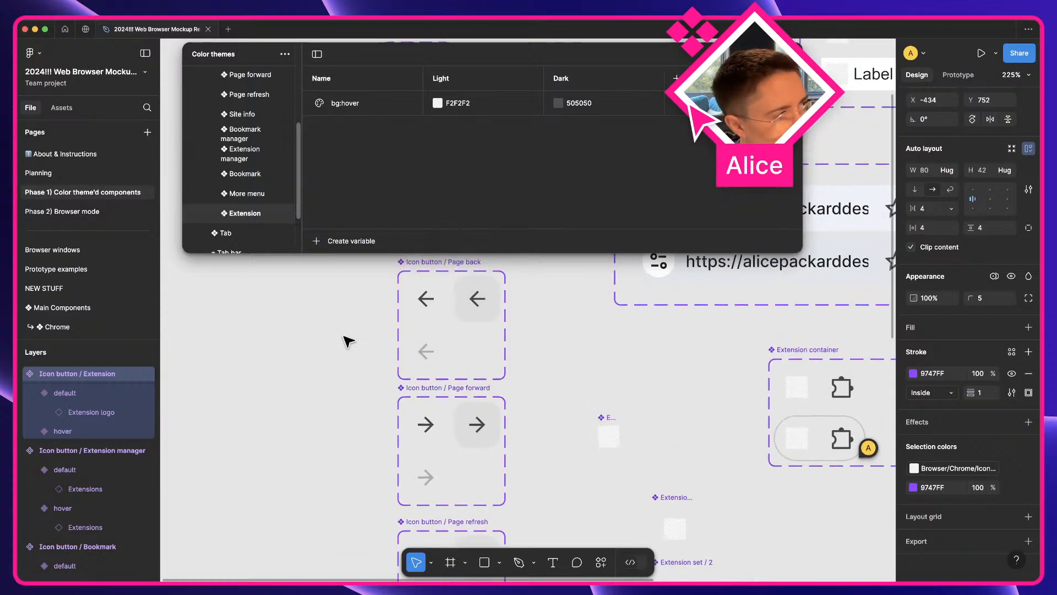
scroll(271, 182, up, 5)
scroll(225, 138, up, 2)
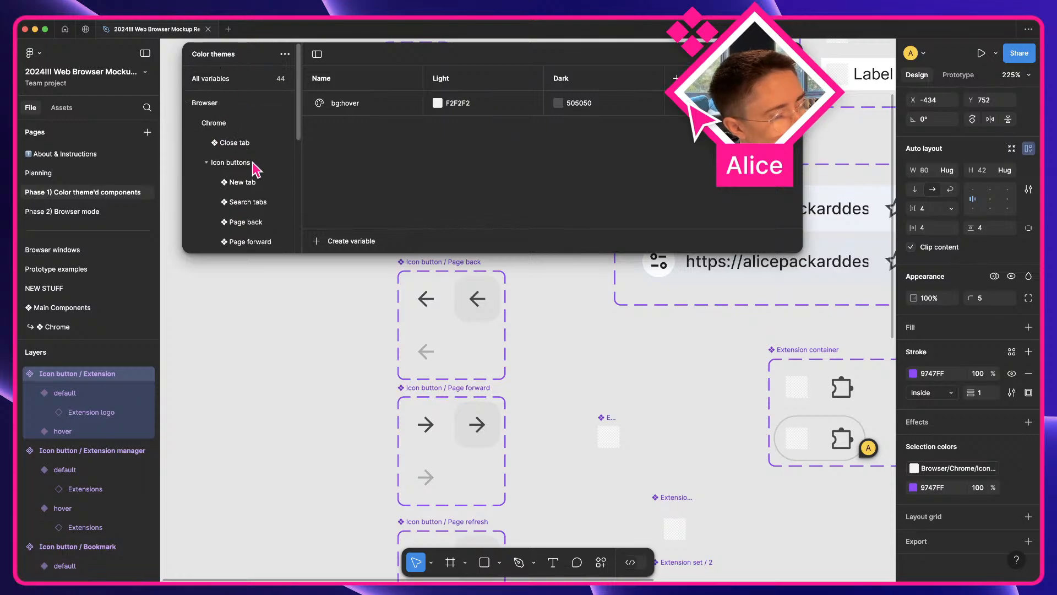
scroll(358, 368, up, 5)
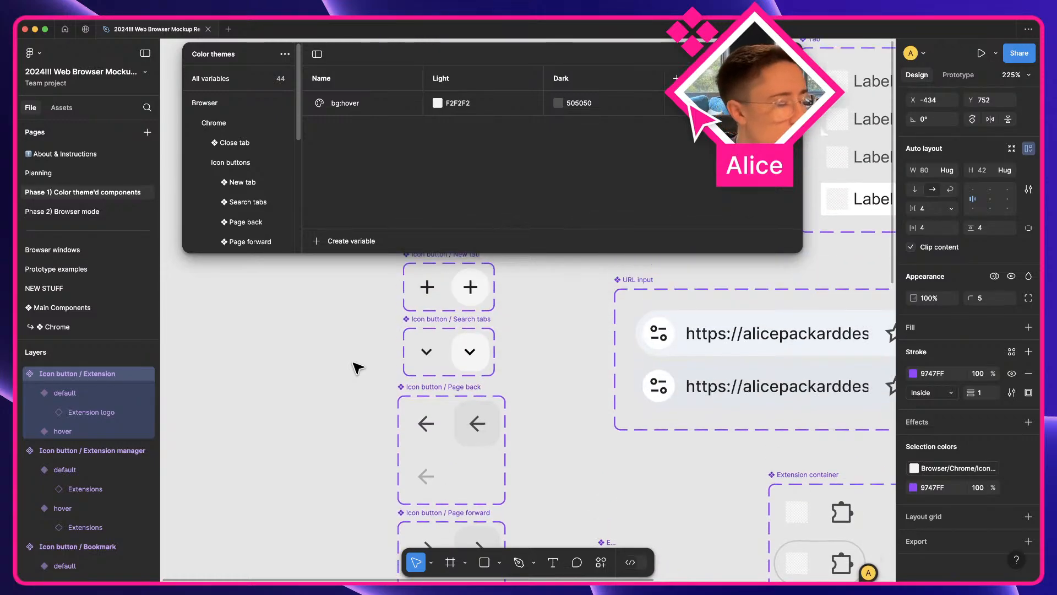
click(342, 369)
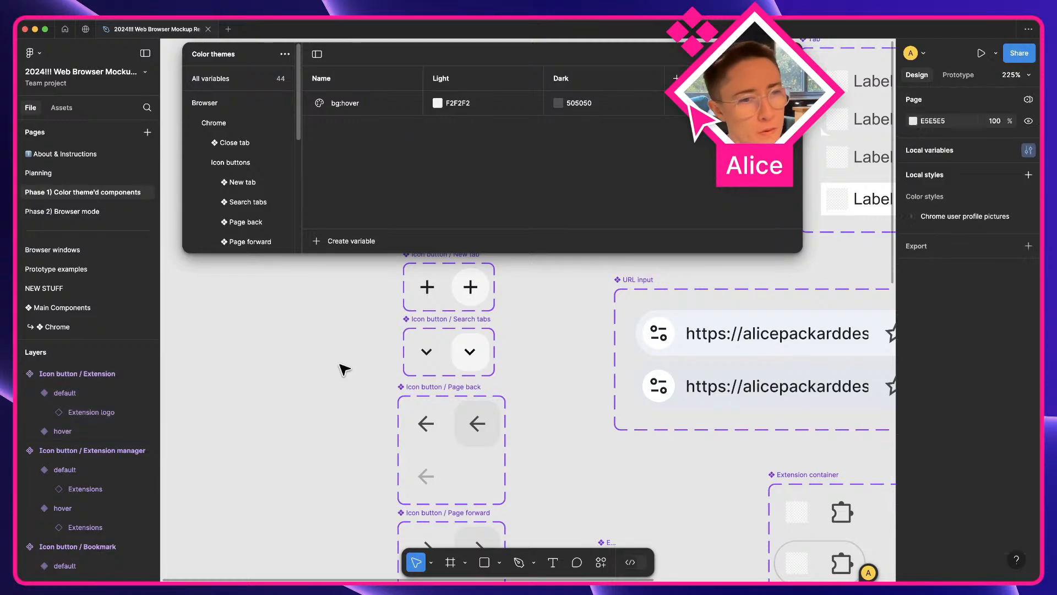
scroll(342, 377, down, 5)
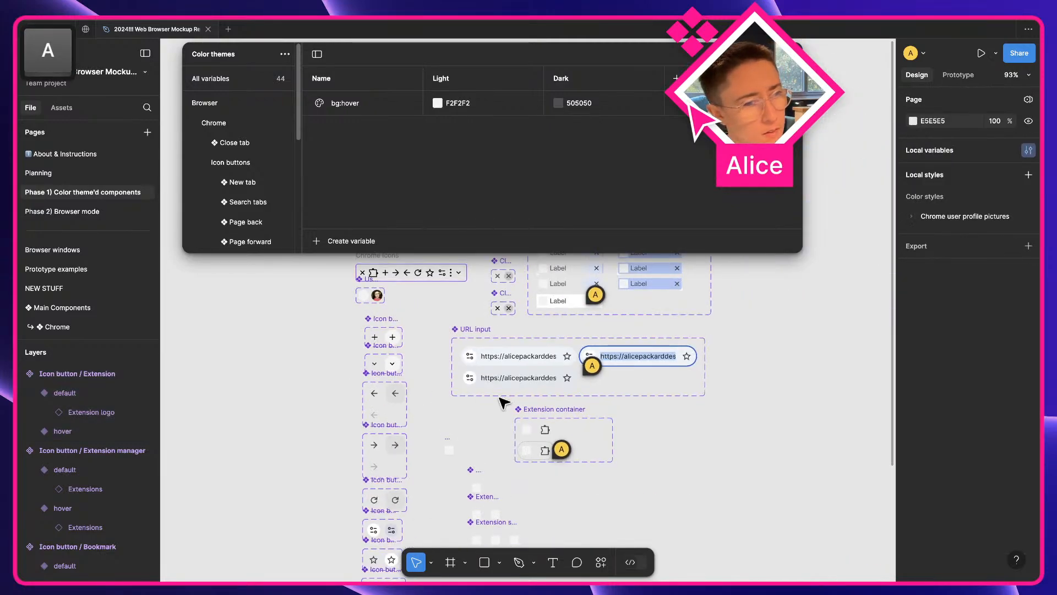
scroll(504, 403, down, 6)
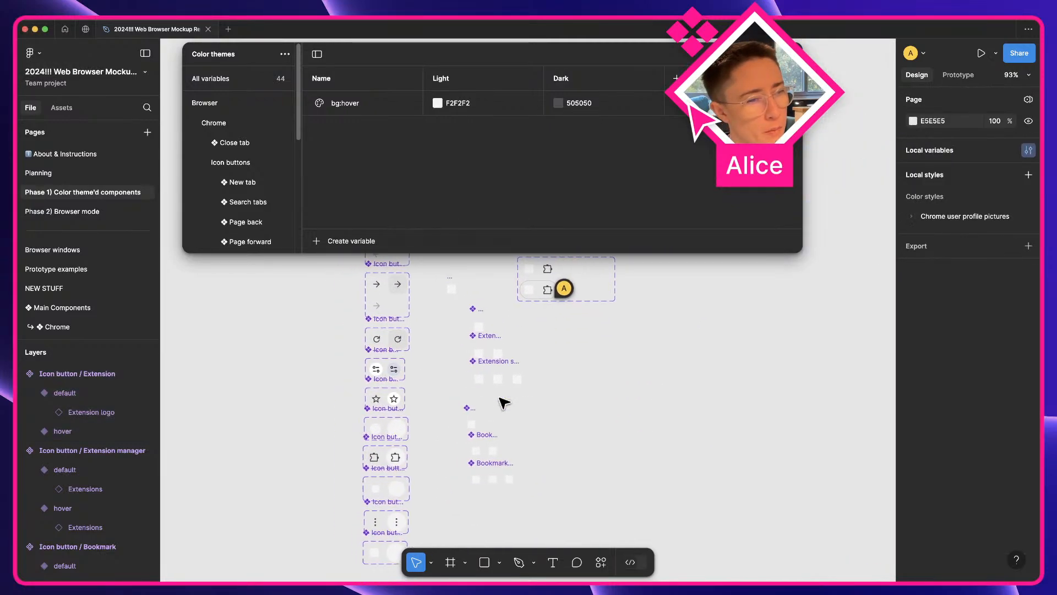
scroll(503, 403, up, 8)
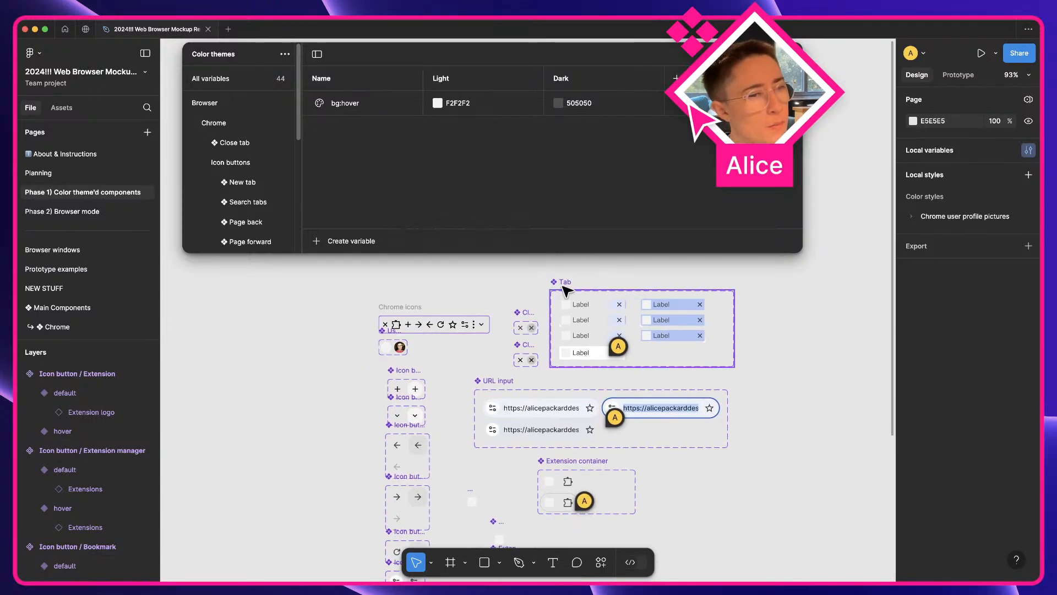
- Switch to the Planning page and create a new variable collection named Browser
click(88, 174)
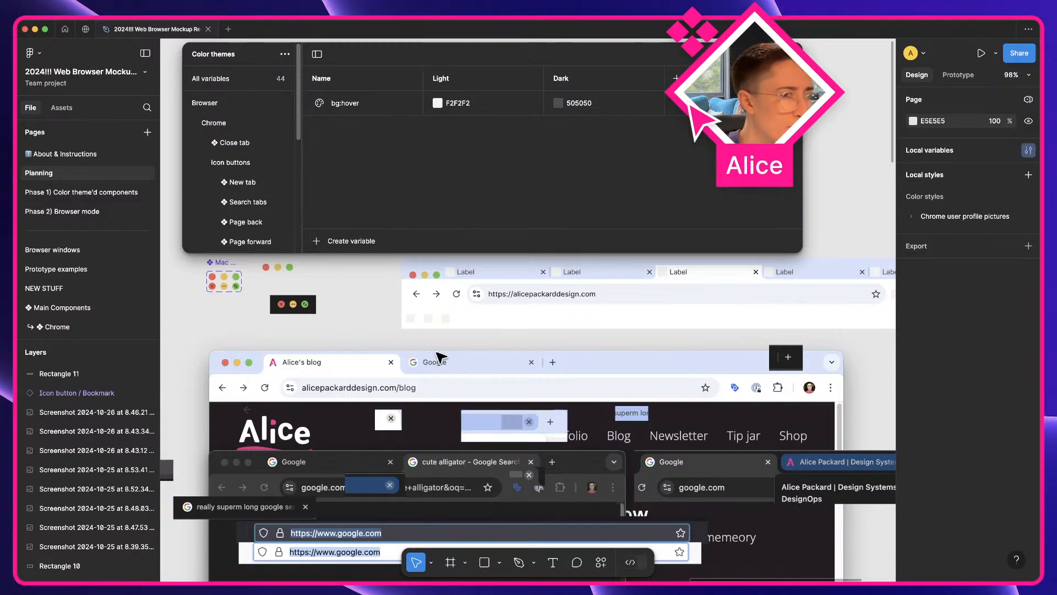
click(284, 54)
click(289, 116)
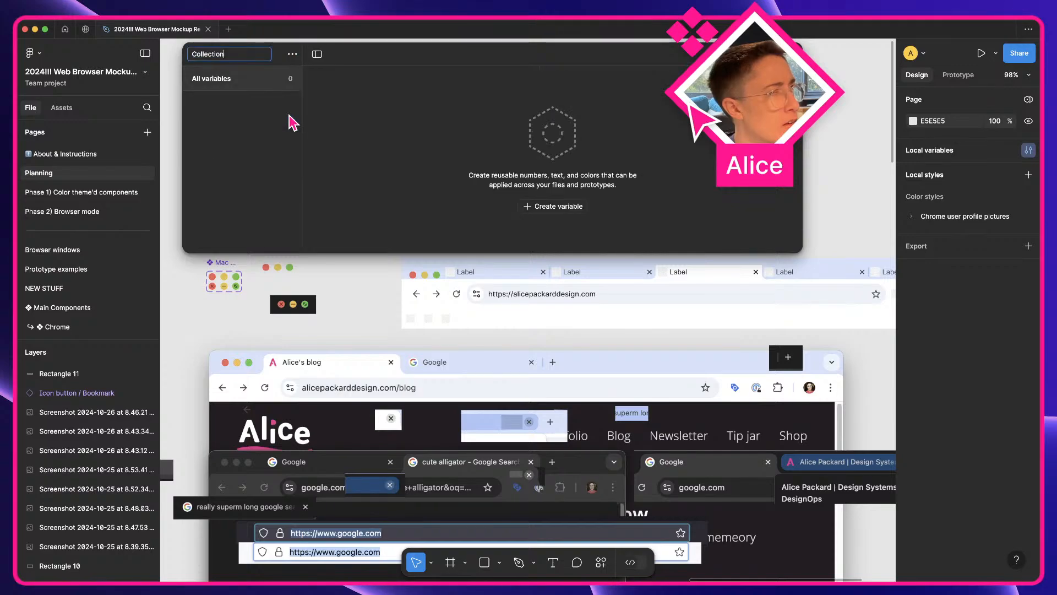
key(super+a)
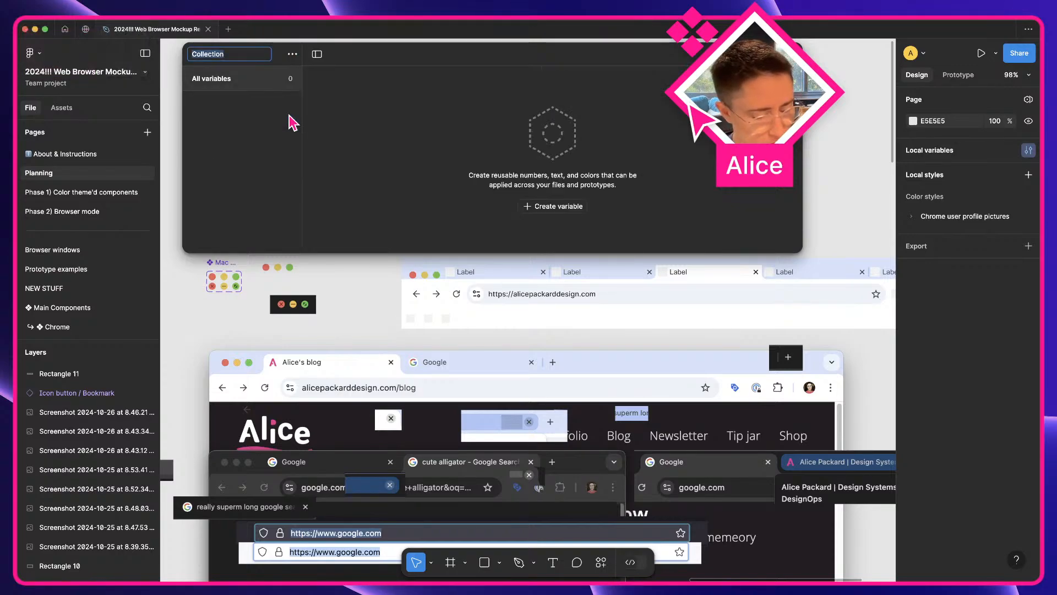
text(Browser)
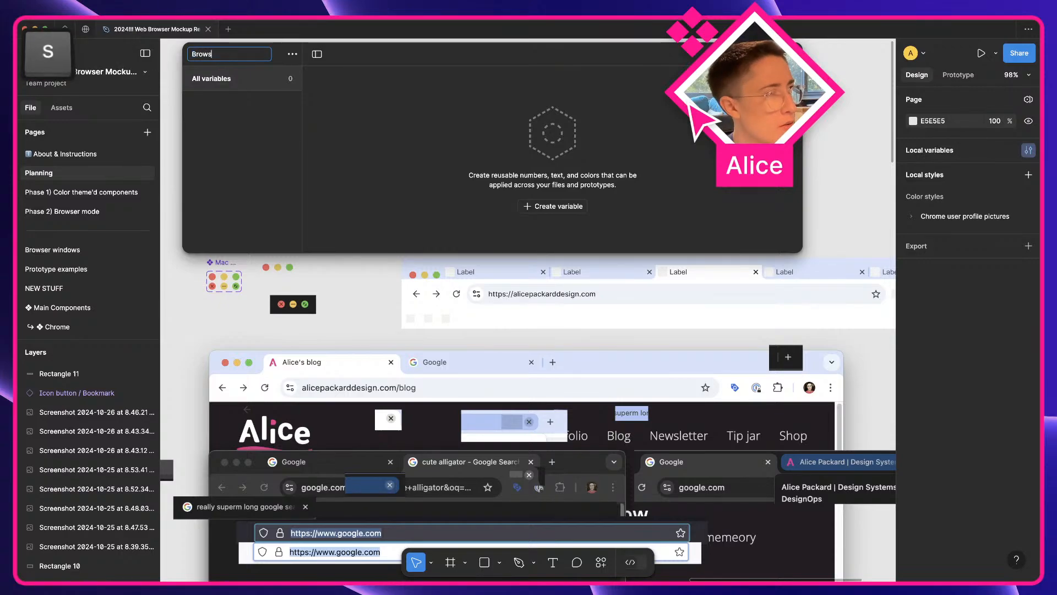
key(Return)
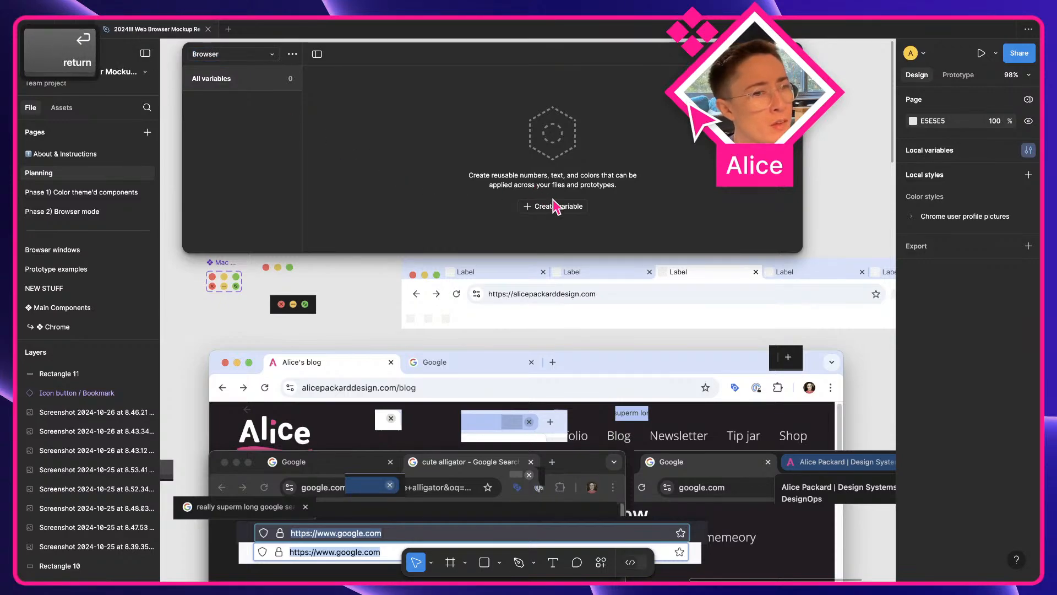
- Delete the dark search-suggestion and Google page reference screenshots in the lower part of the Planning canvas
scroll(499, 308, up, 2)
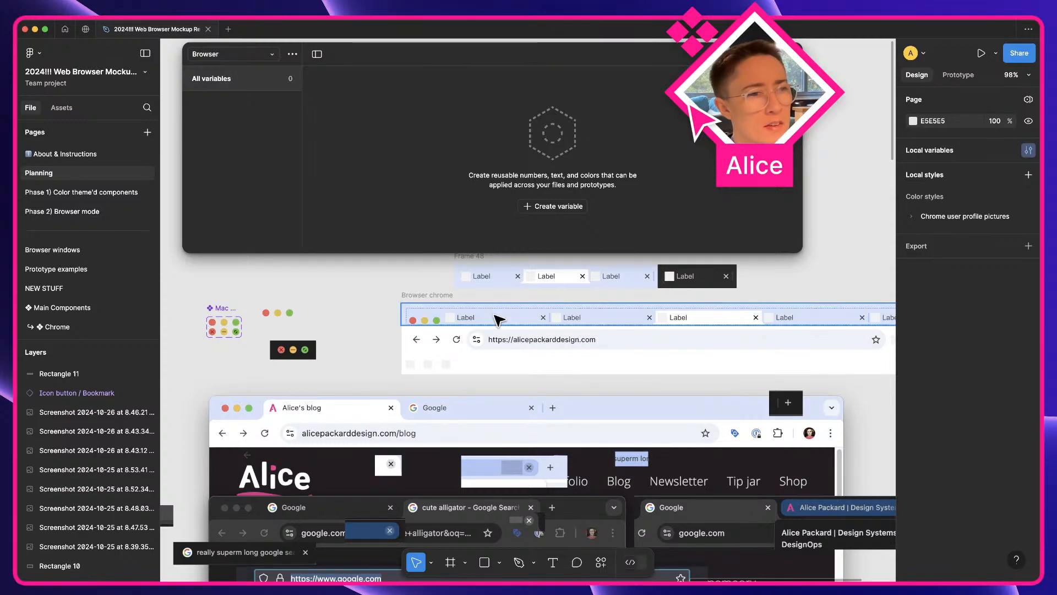
click(442, 311)
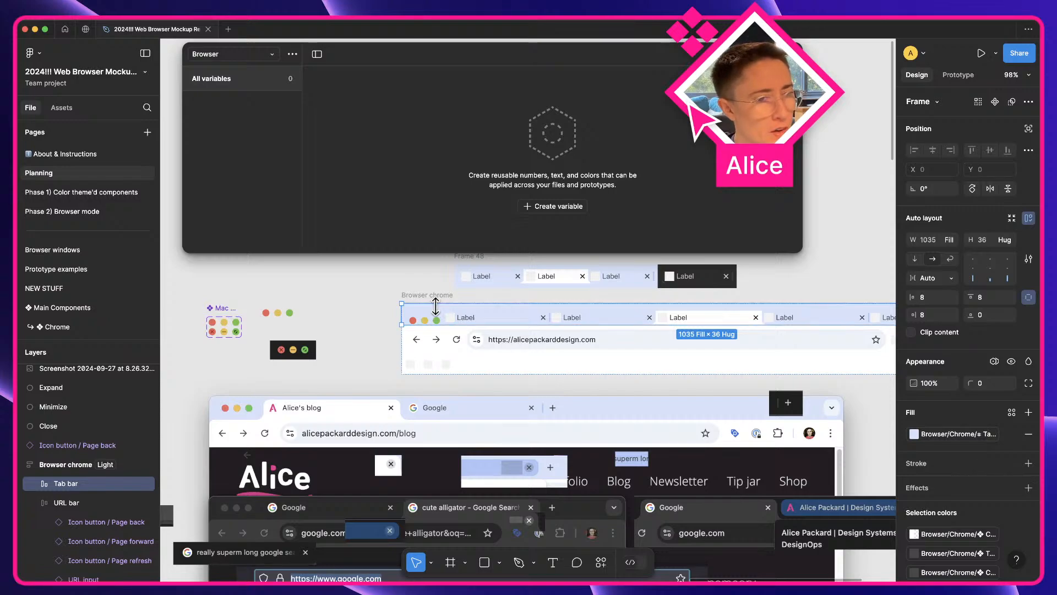
click(374, 385)
scroll(374, 385, down, 5)
key(space)
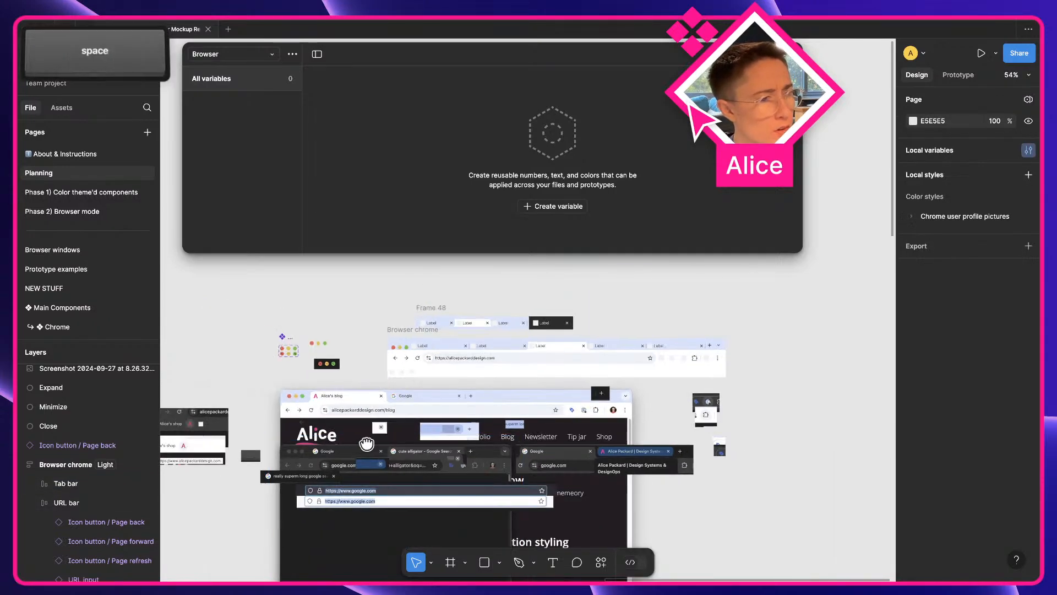
drag(192, 439, 420, 294)
scroll(355, 369, down, 4)
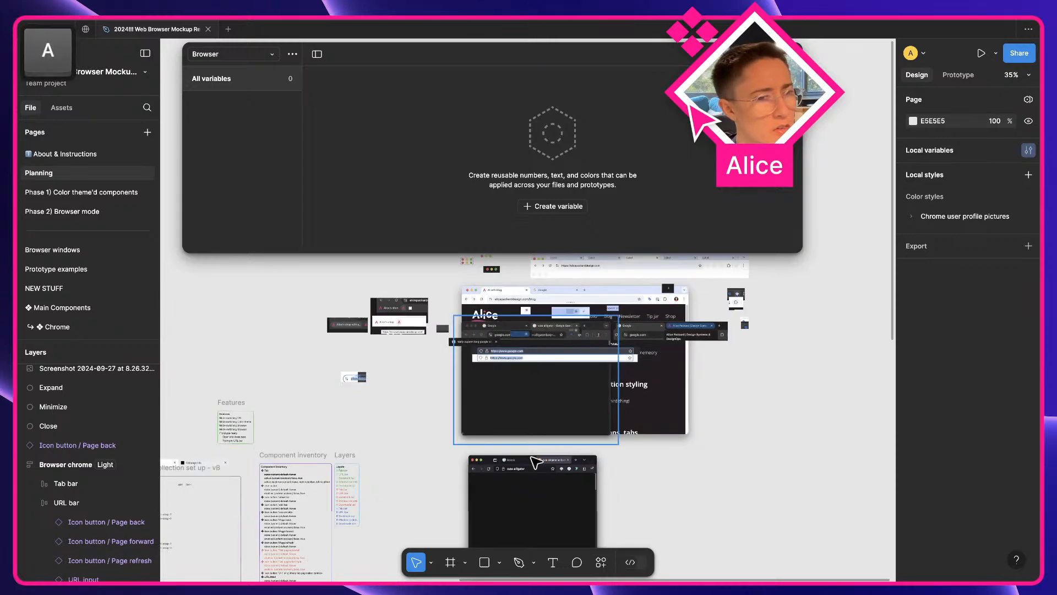
scroll(548, 480, down, 6)
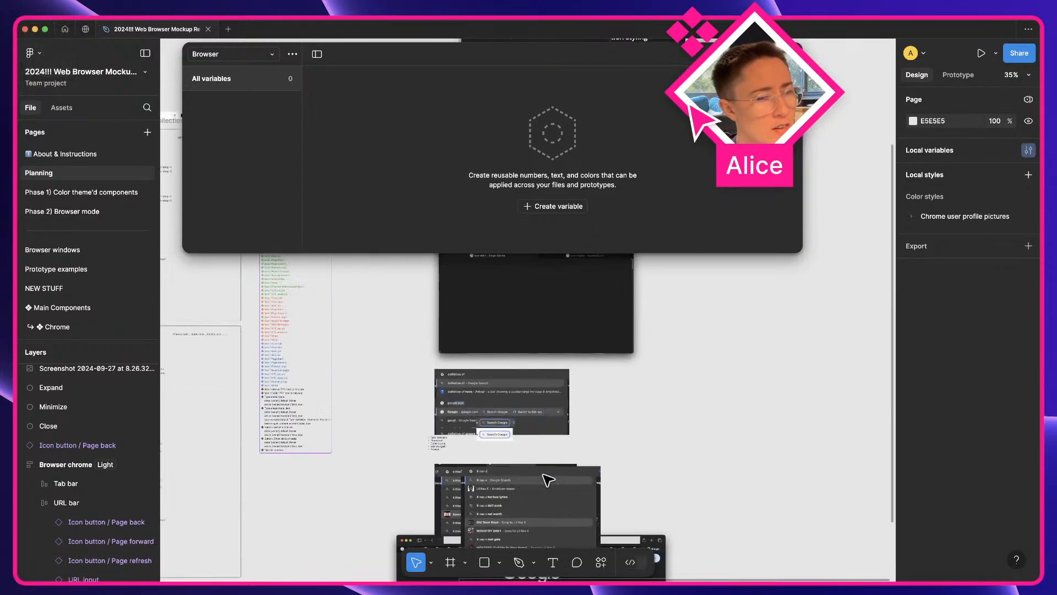
click(523, 418)
scroll(504, 415, down, 2)
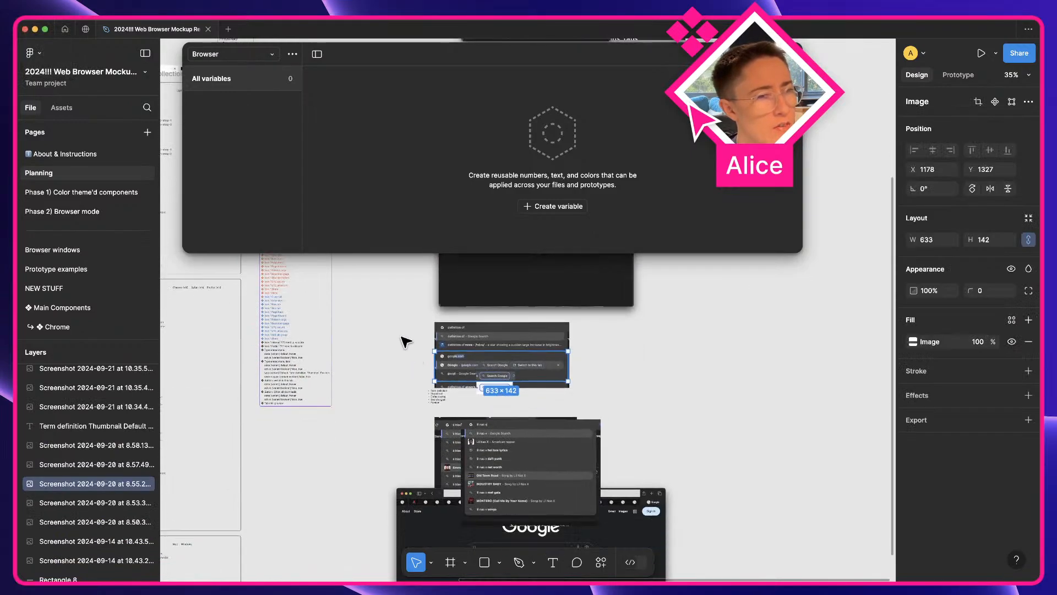
drag(406, 342, 613, 491)
key(BackSpace)
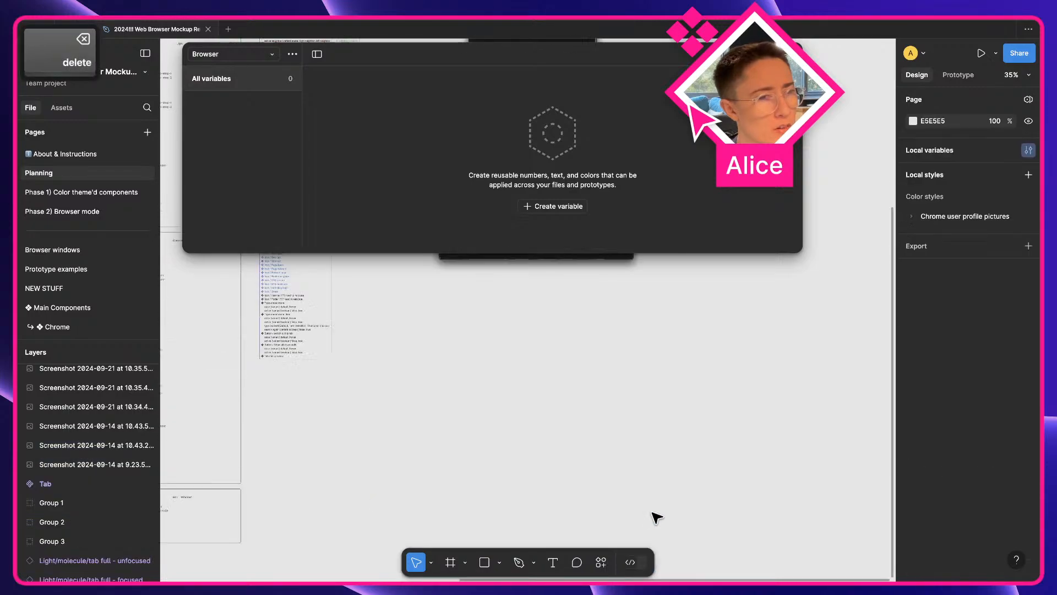
- Delete the reference screenshots beside the blog browser screenshot and the dark browser pieces overlapping it
scroll(656, 517, up, 8)
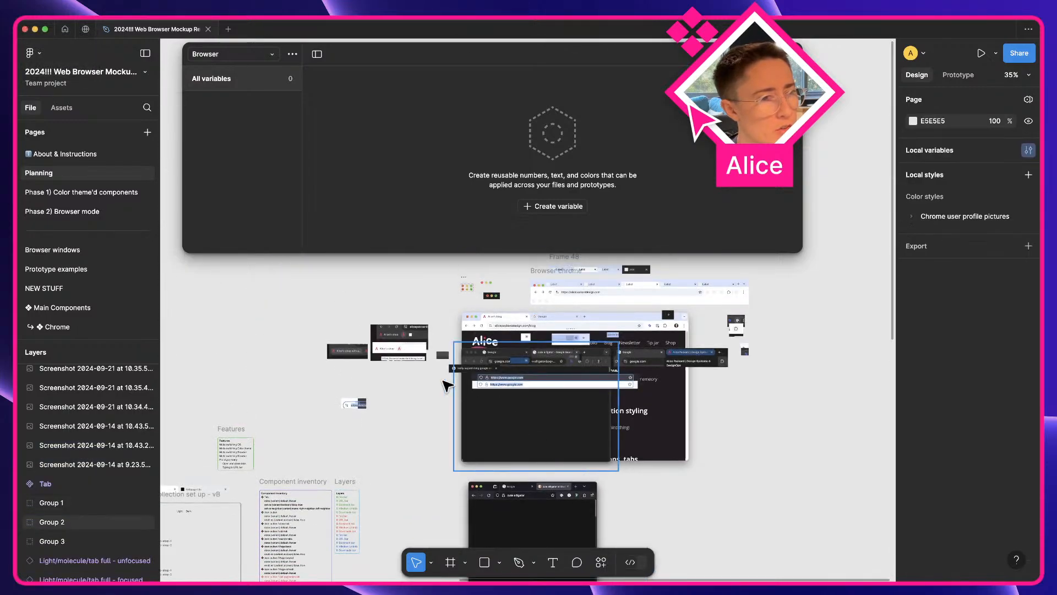
drag(293, 321, 430, 424)
key(BackSpace)
drag(394, 332, 641, 468)
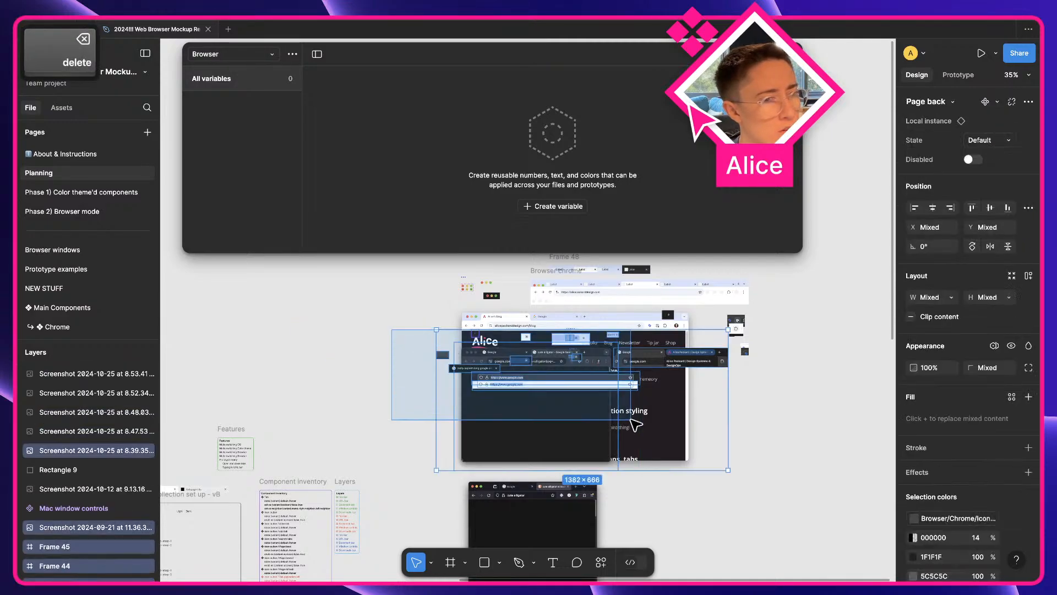
key(BackSpace)
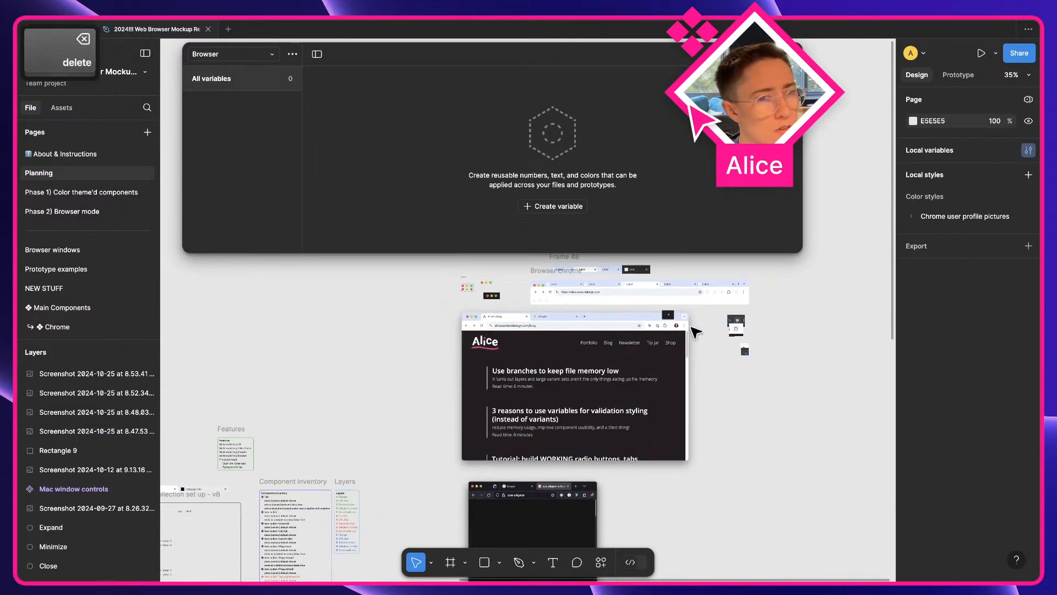
- Delete the small clippings to the right of the blog screenshot and the black plus-icon image overlapping its tab strip
drag(697, 314, 811, 393)
key(BackSpace)
click(664, 316)
key(BackSpace)
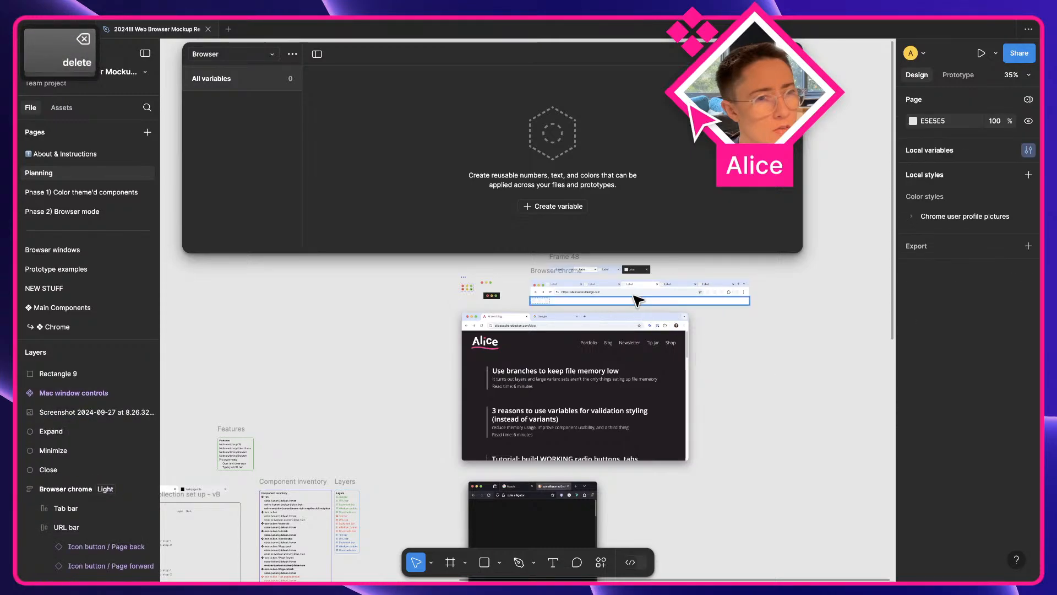
- Delete Frame 48 above the browser chrome, plus the loose window-control circles and the dark sample beneath them
scroll(567, 370, up, 3)
scroll(567, 370, up, 5)
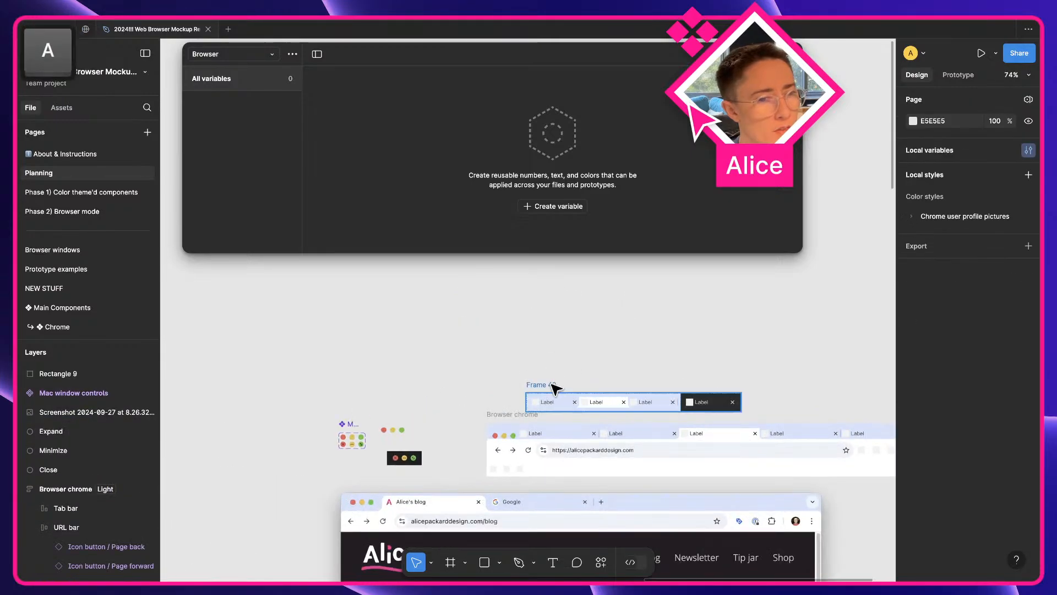
click(555, 389)
key(BackSpace)
scroll(550, 389, down, 2)
click(392, 384)
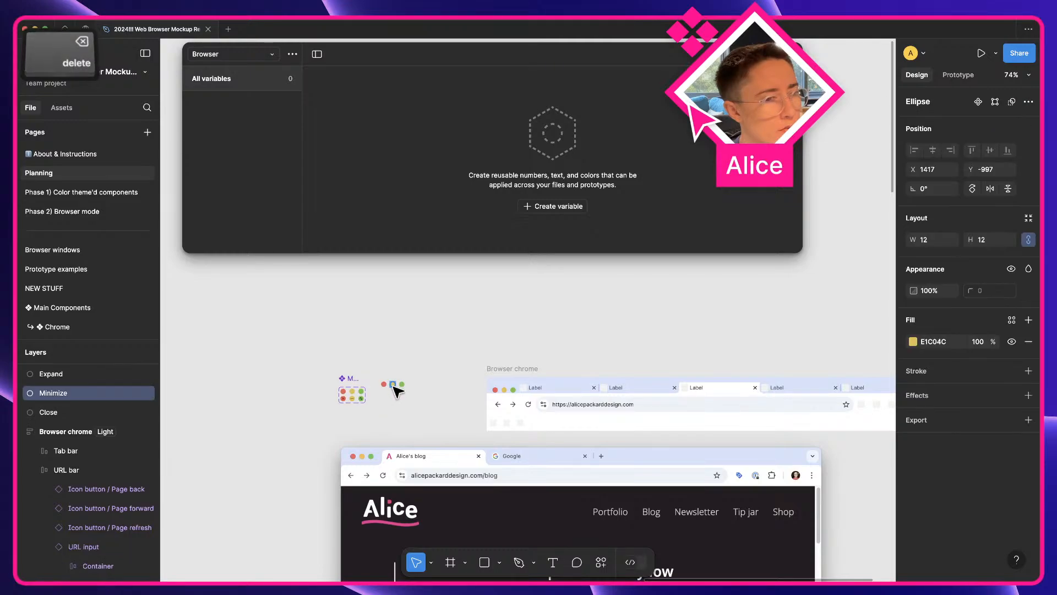
key(BackSpace)
drag(379, 369, 419, 406)
key(BackSpace)
- Move the Mac window controls component set up and left, and reposition the Browser chrome frame at X 1469, Y -1025
scroll(419, 406, down, 2)
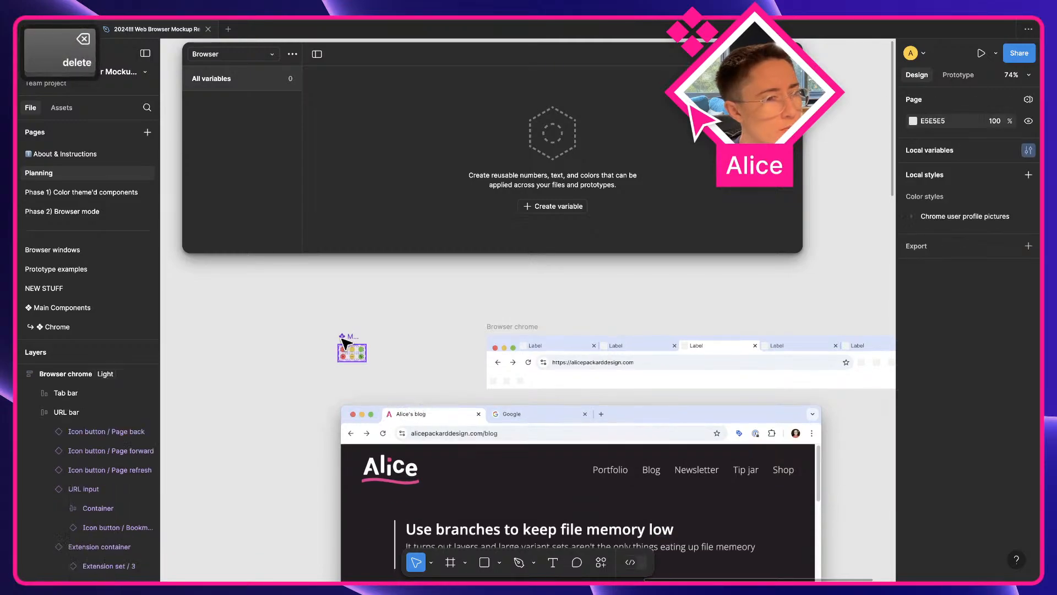
click(344, 344)
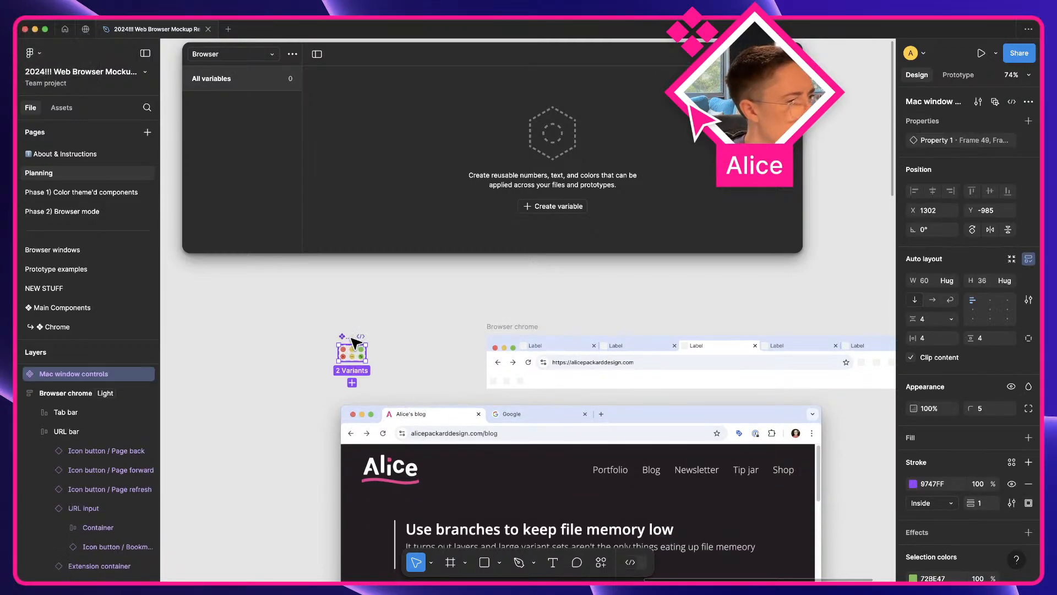
drag(355, 343, 344, 320)
drag(532, 334, 457, 324)
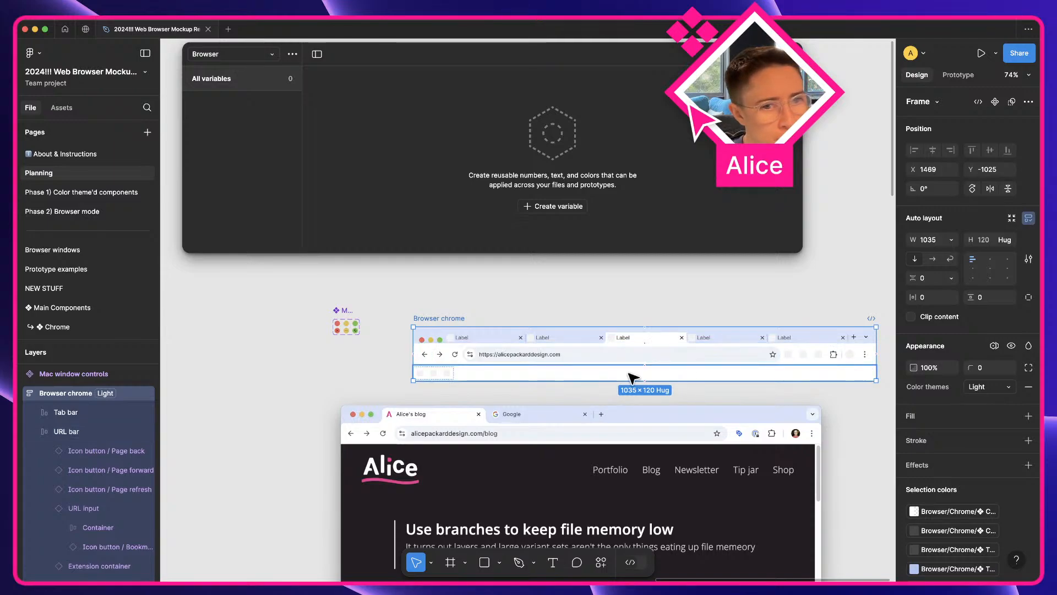
- Select the Tab bar in the Browser chrome frame and collapse the URL bar and Bookmarks layers
scroll(594, 368, down, 2)
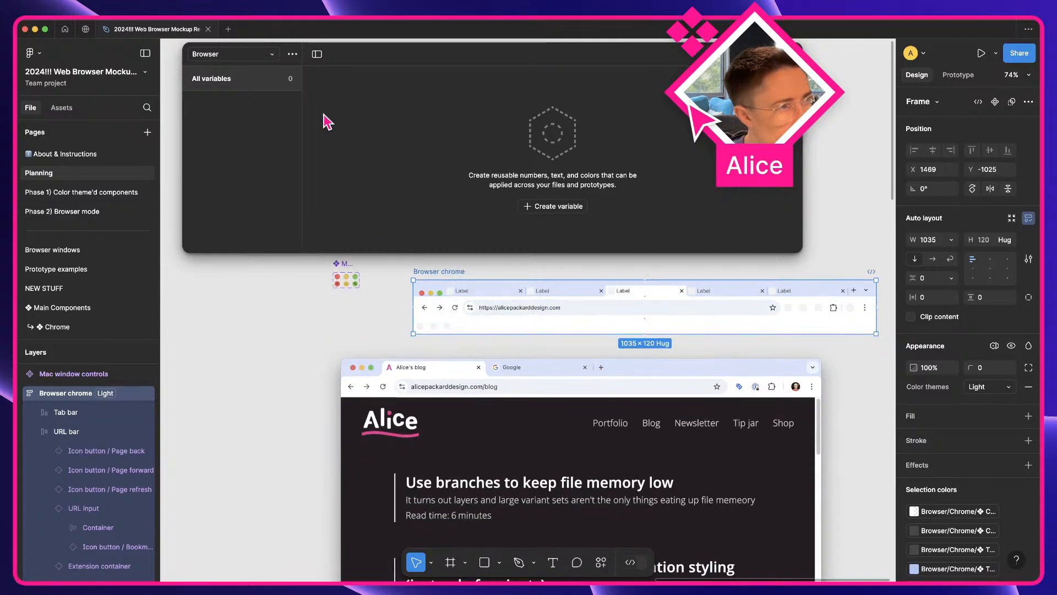
click(479, 290)
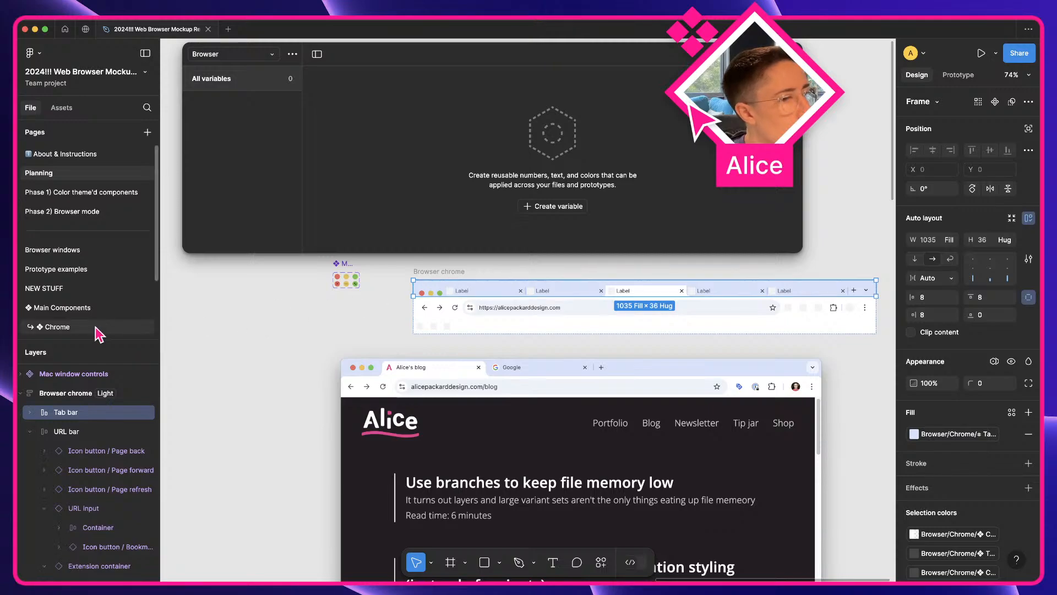
click(29, 431)
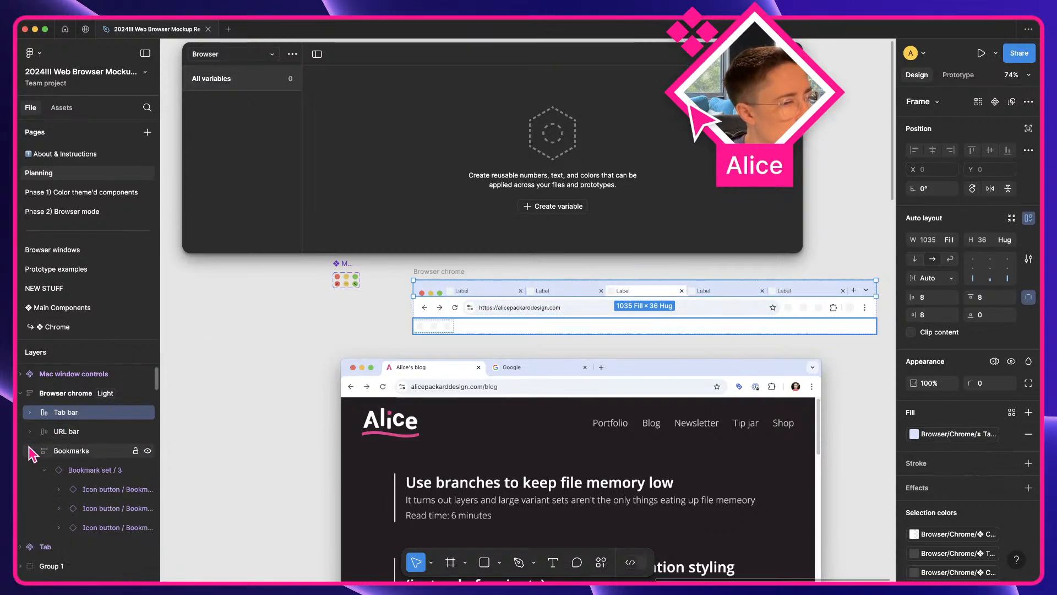
click(30, 450)
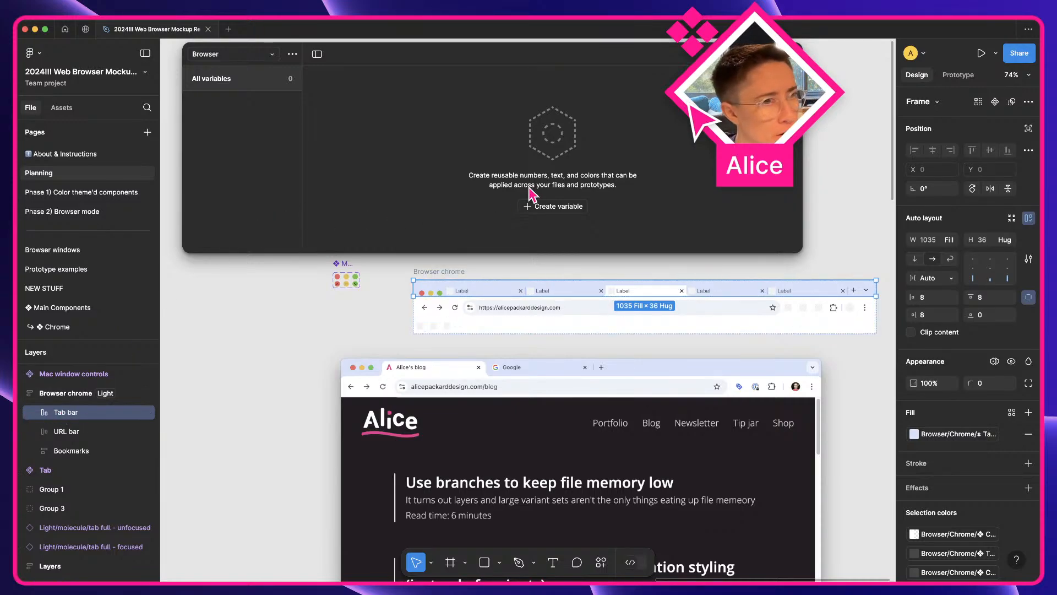
- Create a number variable named "padding t" in the Browser collection
scroll(550, 345, down, 10)
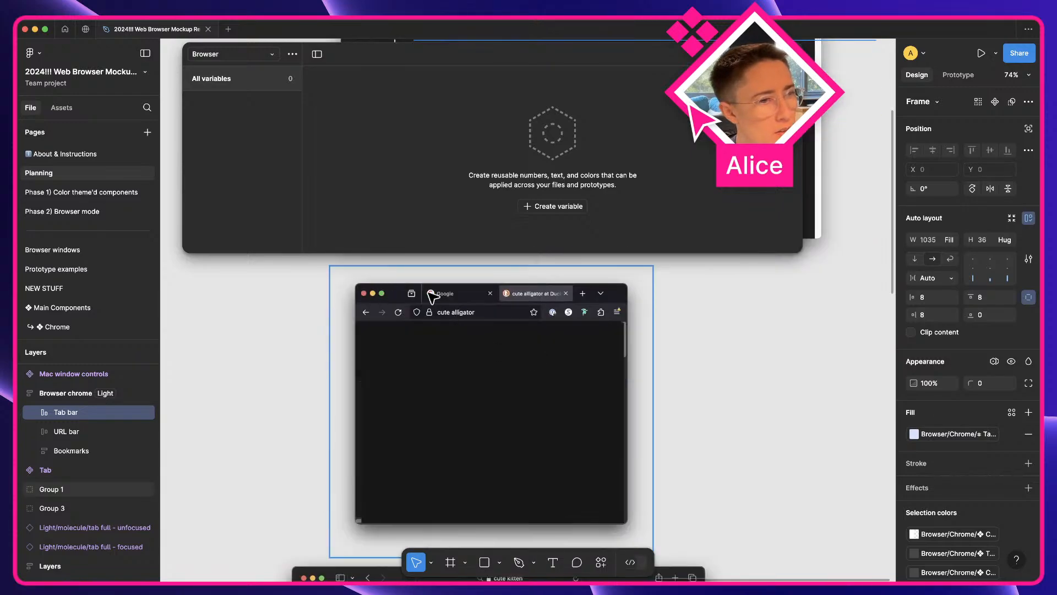
scroll(431, 296, down, 5)
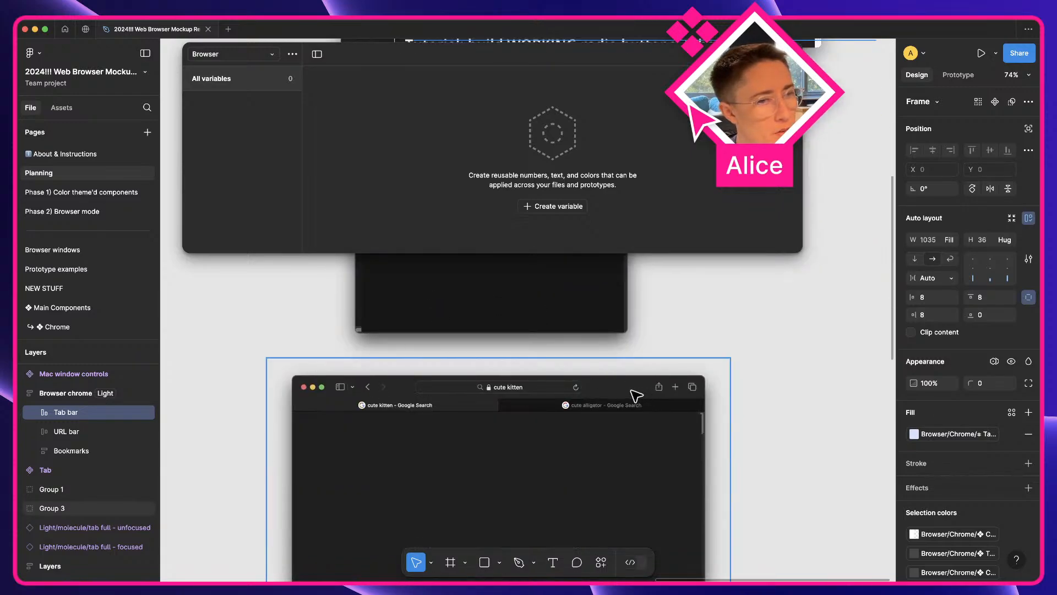
scroll(551, 400, up, 10)
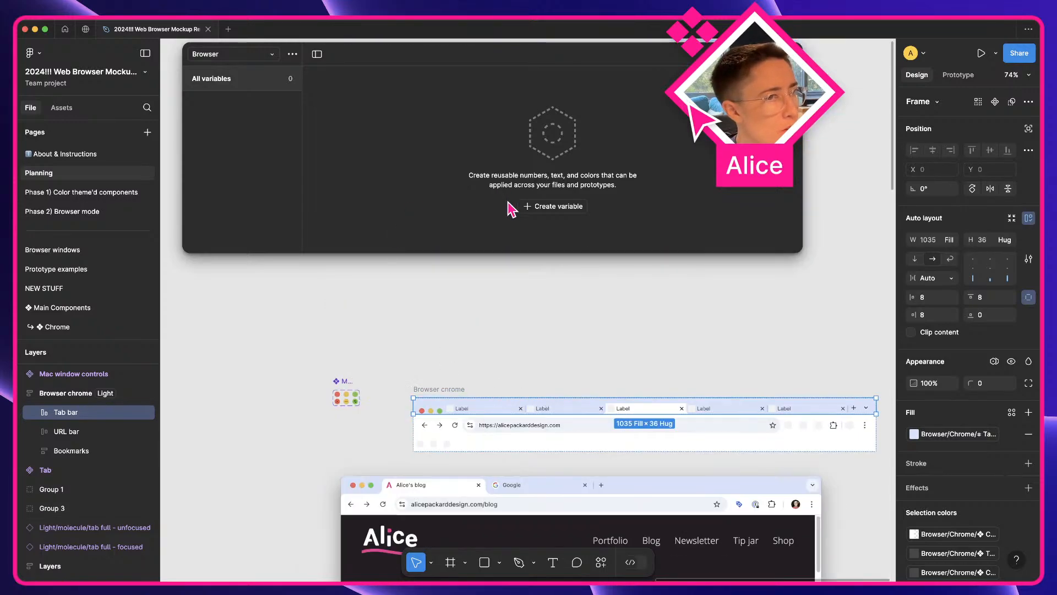
click(528, 206)
click(551, 241)
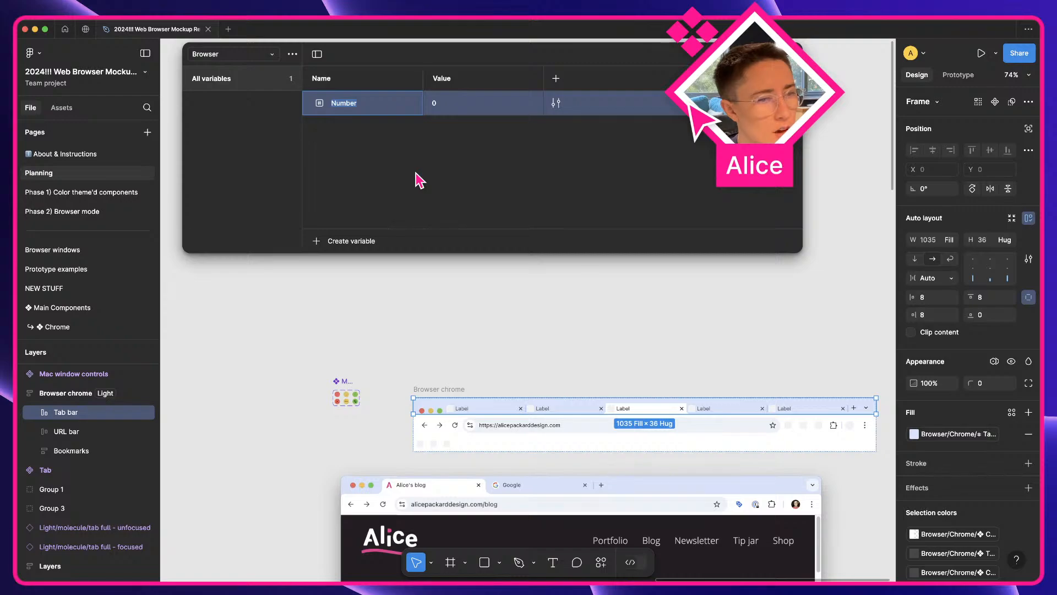
text(padding )
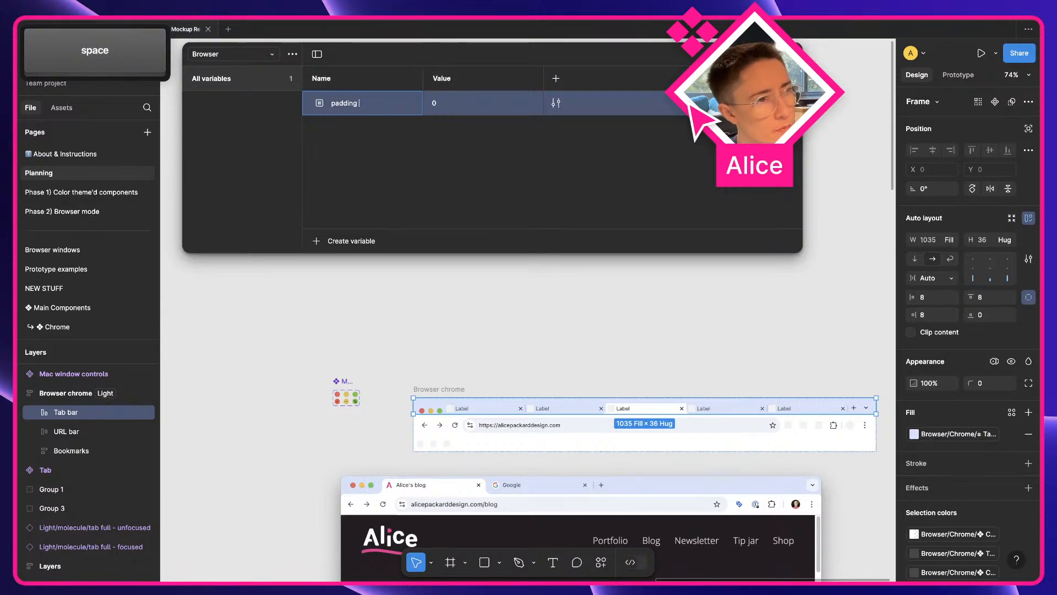
text(t)
key(Return)
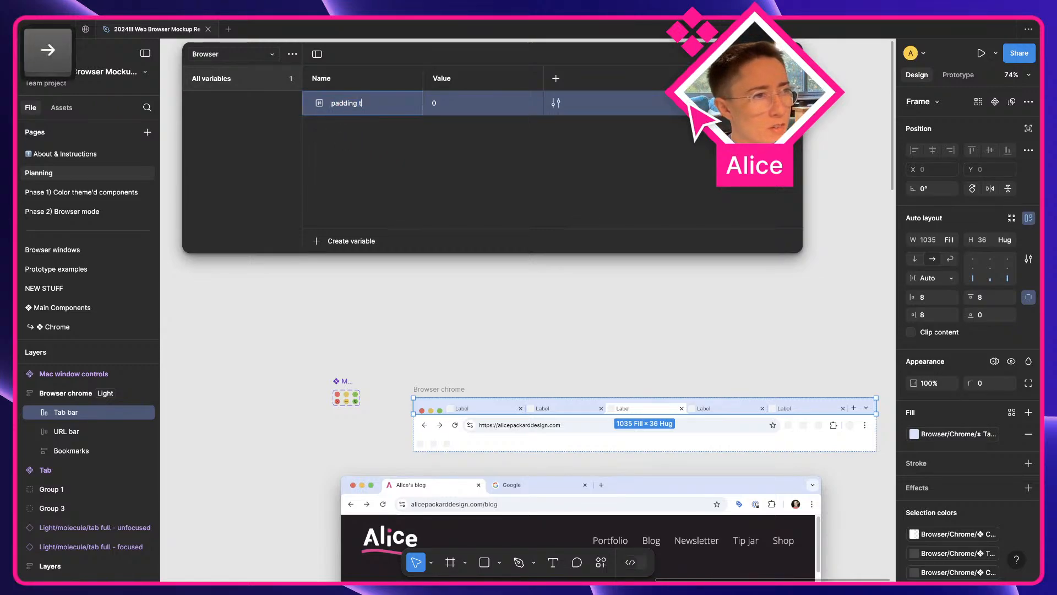
key(ctrl+super+space)
key(Down)
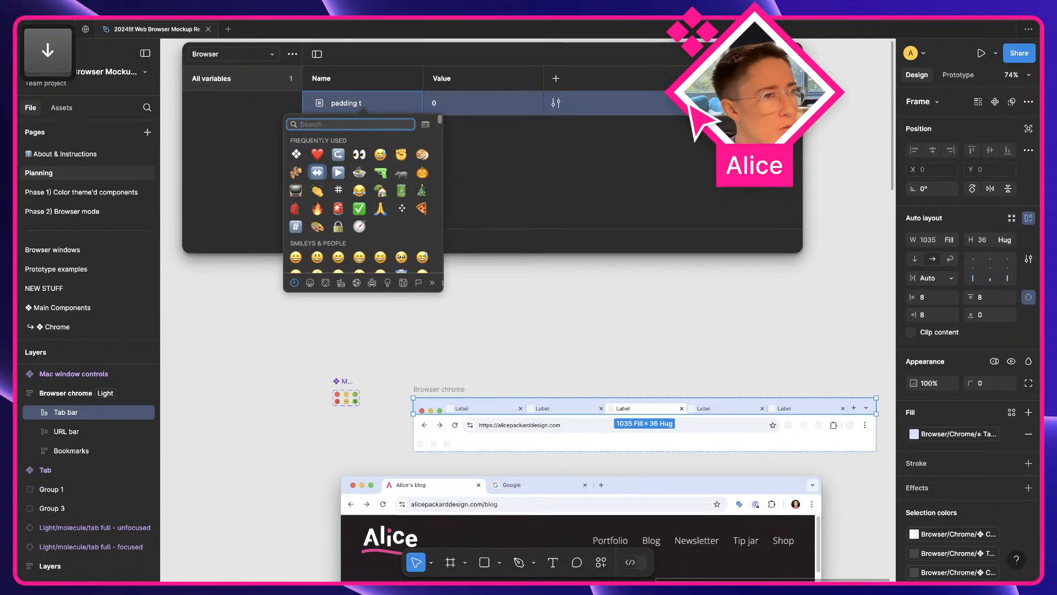
key(Return)
key(BackSpace)
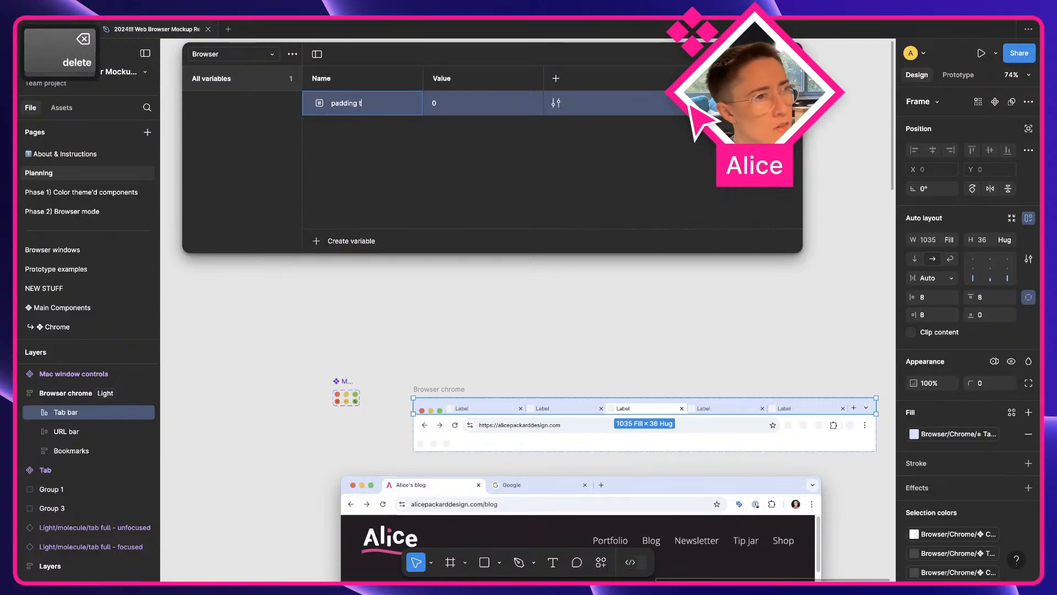
key(Return)
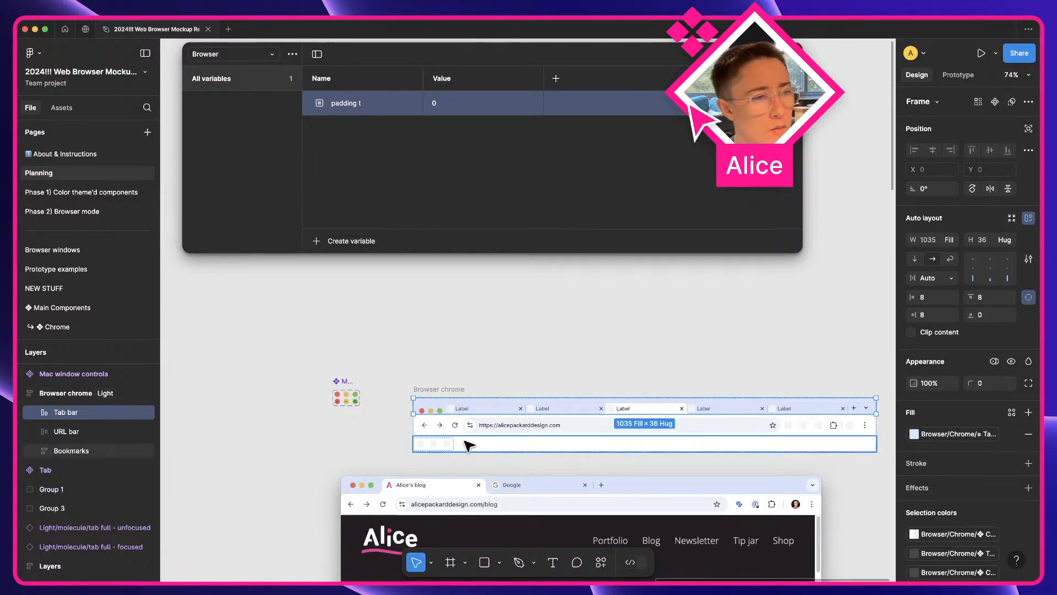
- Inspect the Tabs and controls frame inside the Tab bar and select the Tab bar again
scroll(469, 445, up, 5)
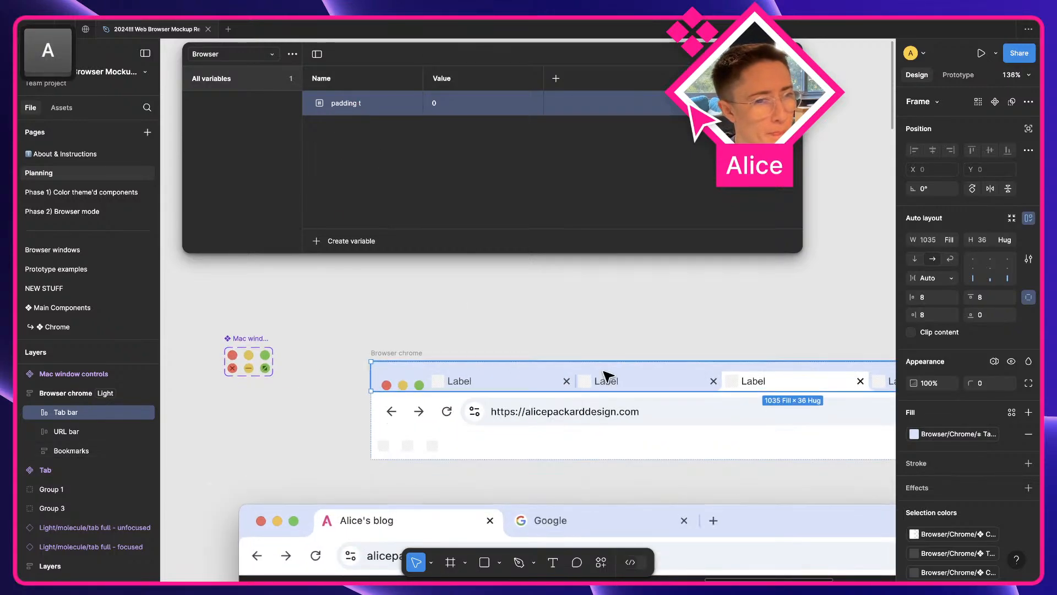
double_click(826, 379)
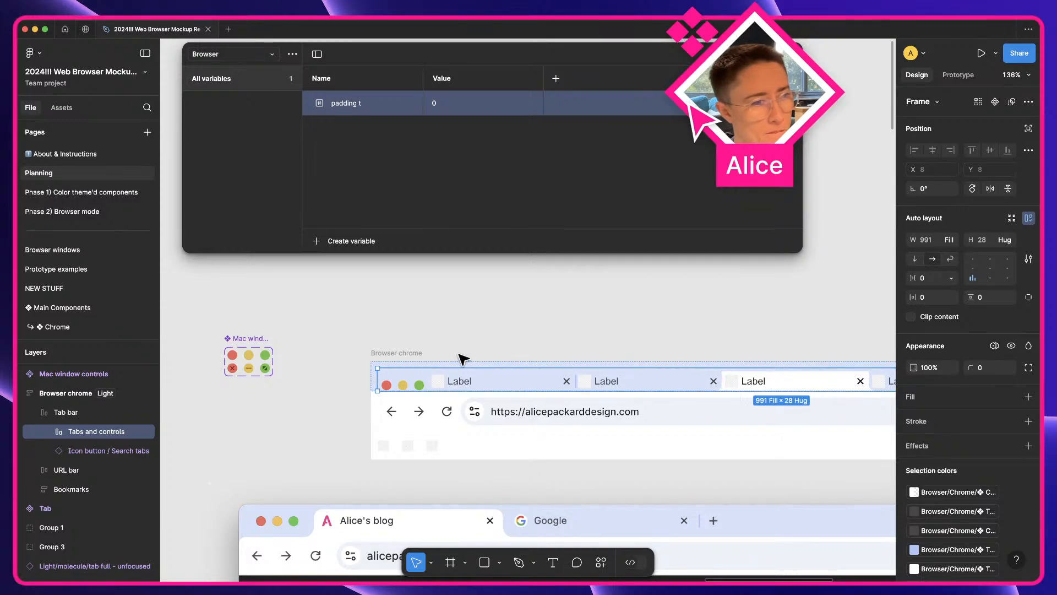
click(404, 354)
click(400, 376)
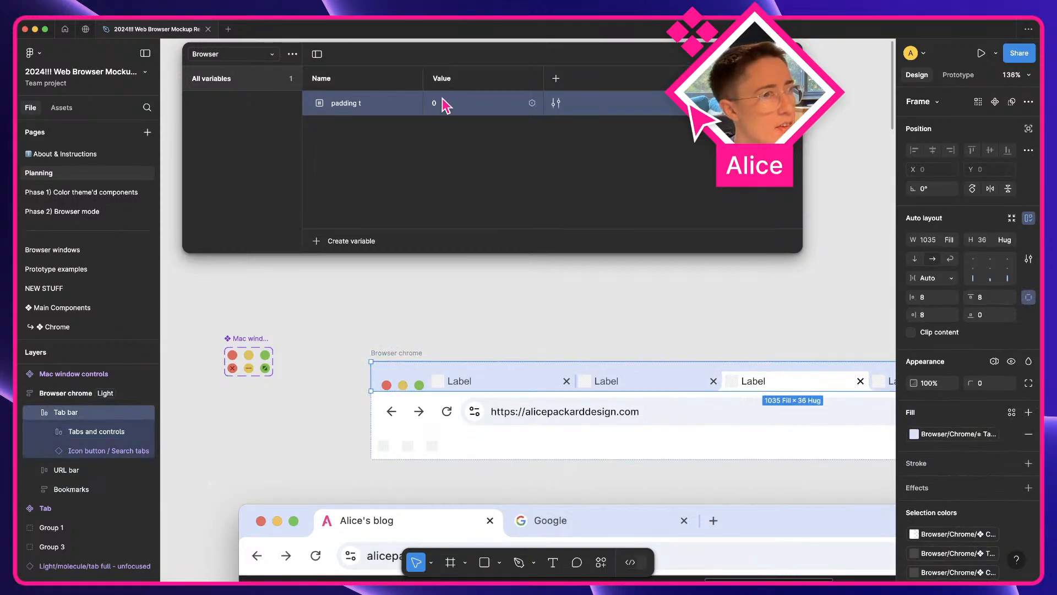
- Rename the Browser collection's Value mode to Chrome and add two more modes named Safari and Firefox
double_click(440, 81)
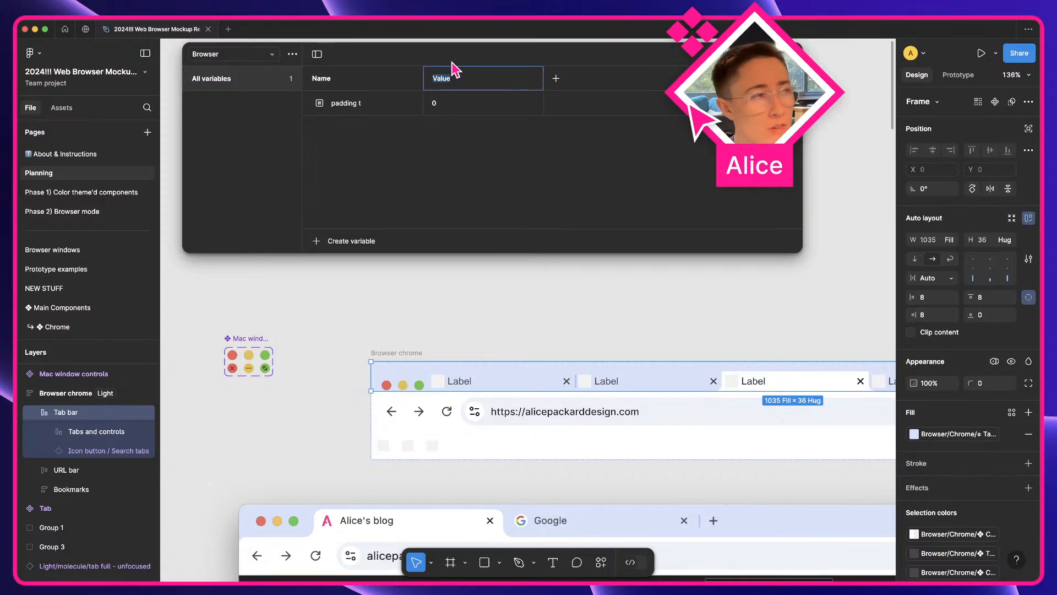
drag(453, 62, 515, 223)
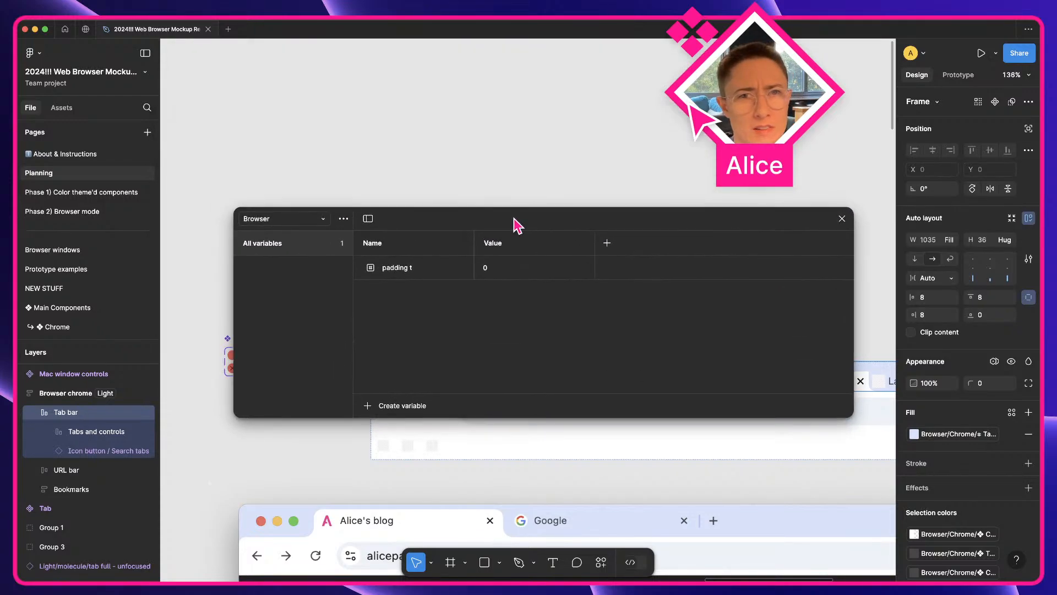
double_click(495, 243)
text(Chrome)
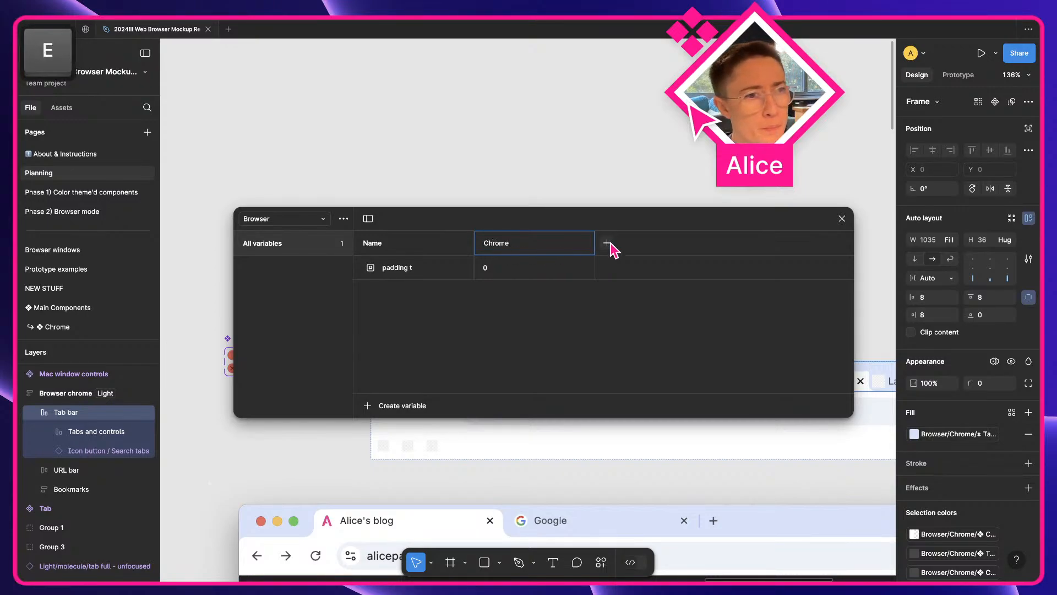
click(607, 243)
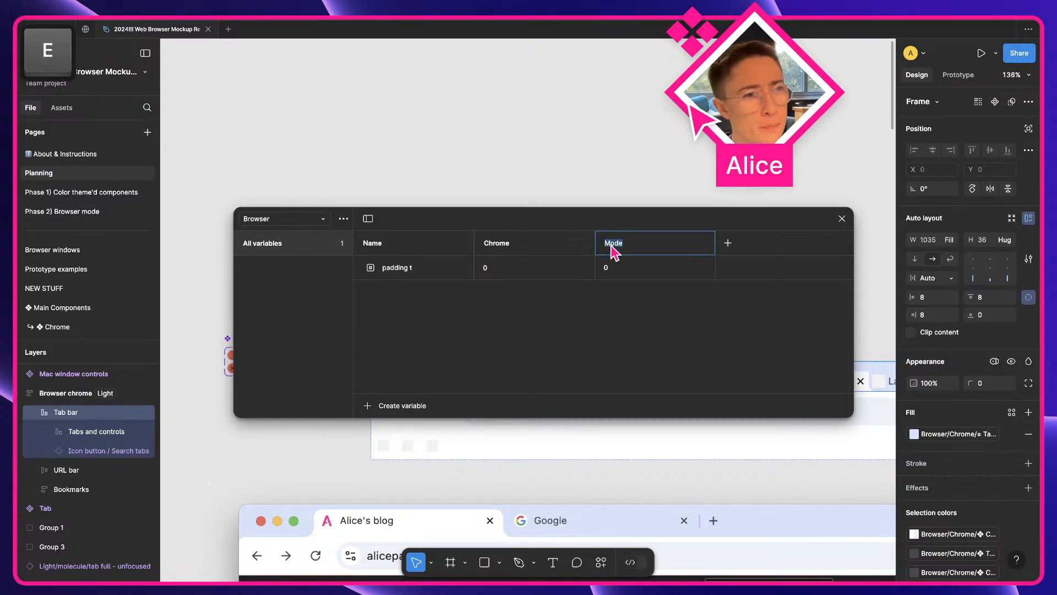
text(Safari)
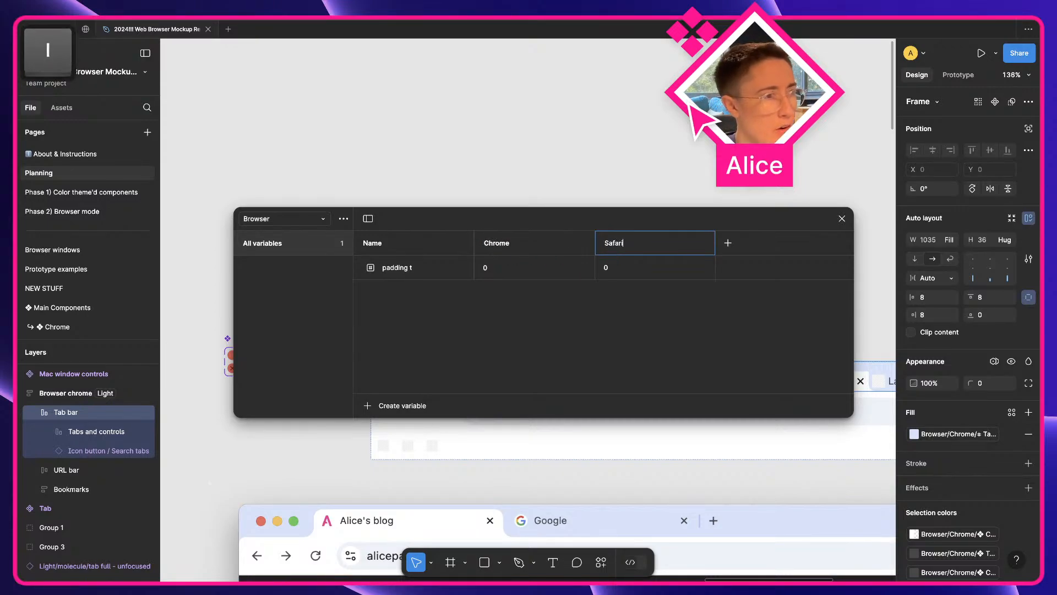
click(728, 242)
text(Firefox)
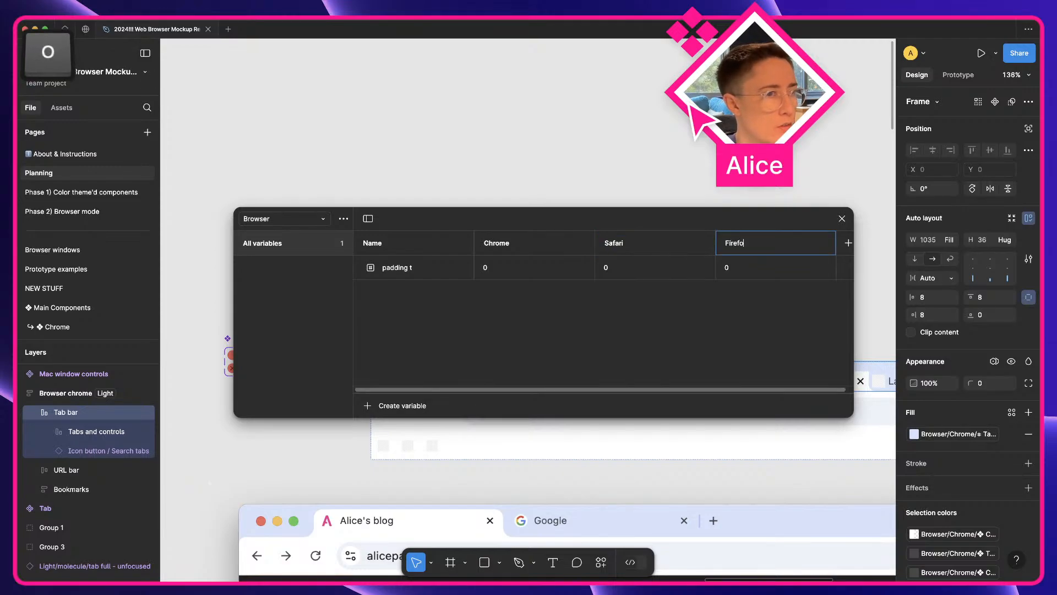
key(Return)
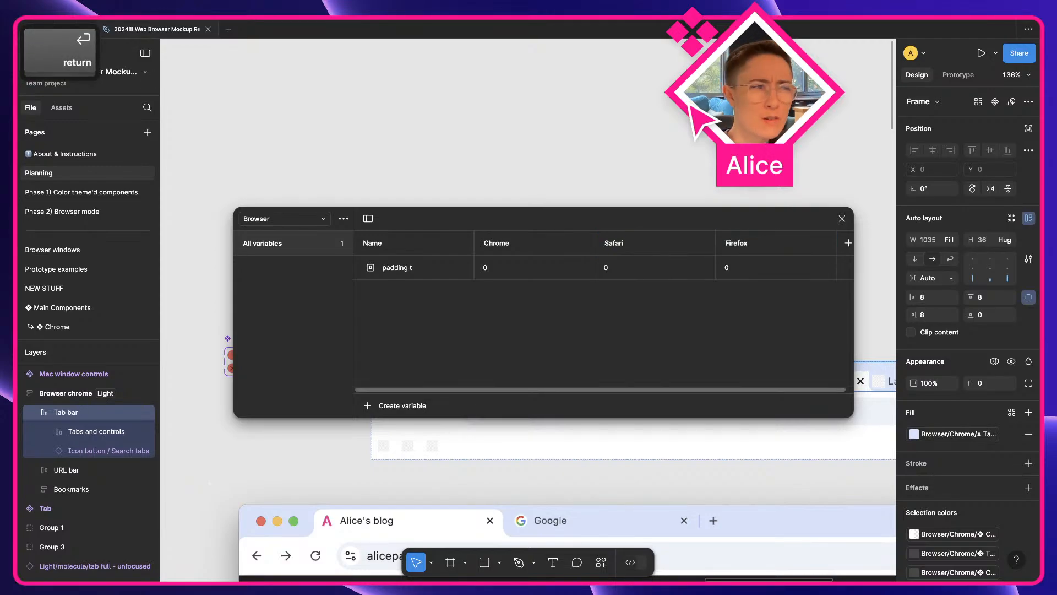
- Move the variables window clear of the Browser chrome frame
key(super+Tab)
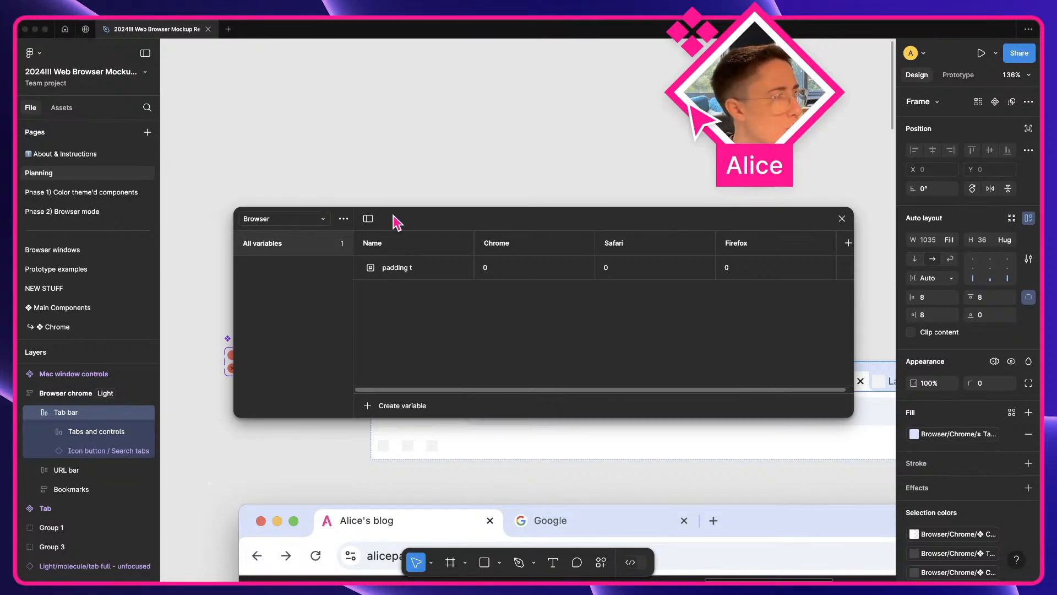
click(449, 216)
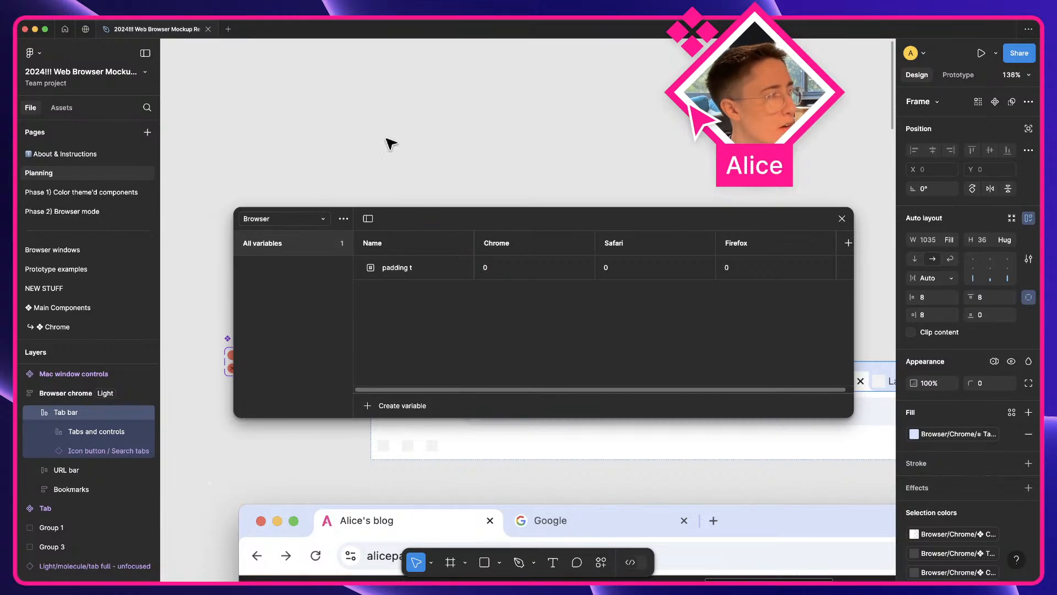
drag(436, 220, 375, 62)
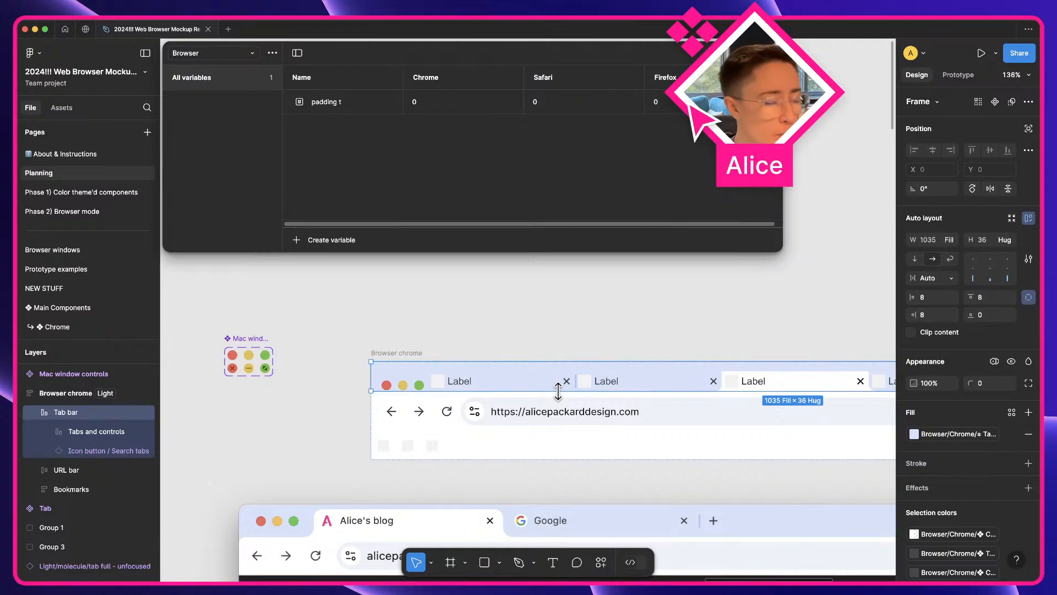
- Check how the Color themes collection groups its variables and return to the Browser collection
click(231, 54)
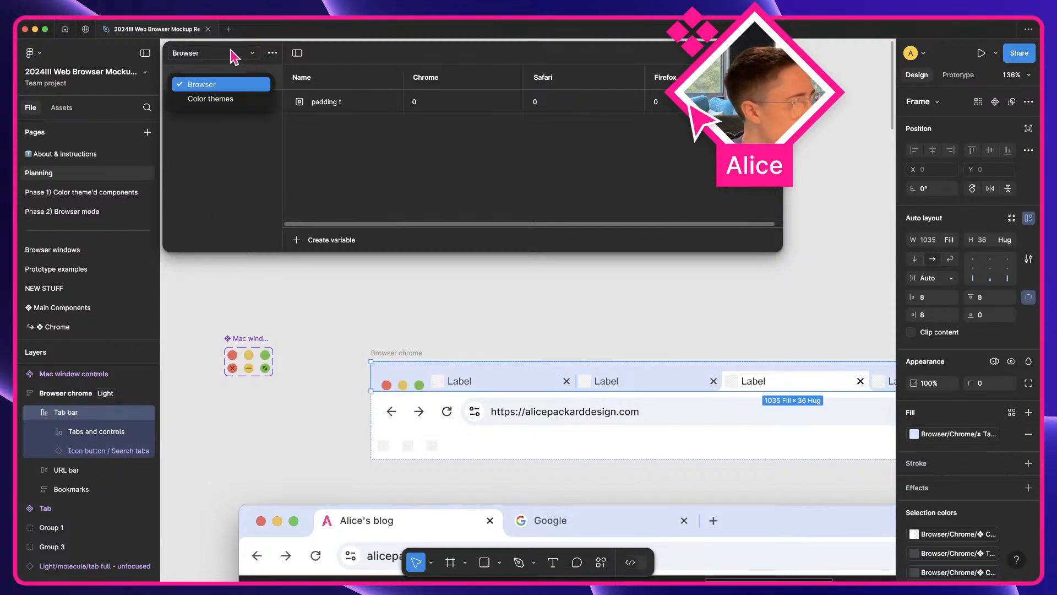
click(229, 102)
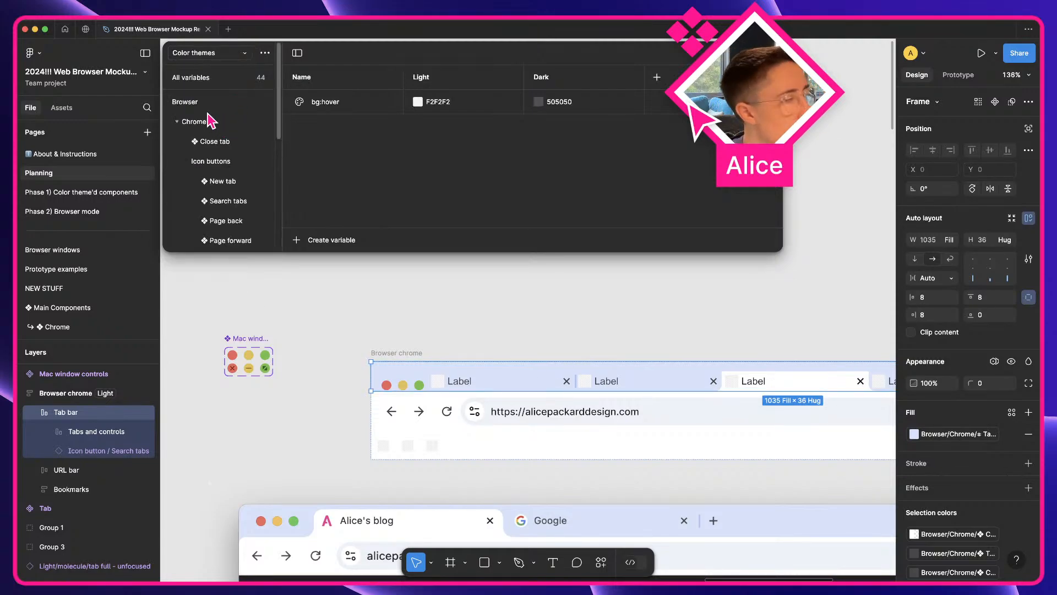
click(192, 53)
click(212, 82)
- Put the padding t variable into a new group in the Browser collection
click(313, 101)
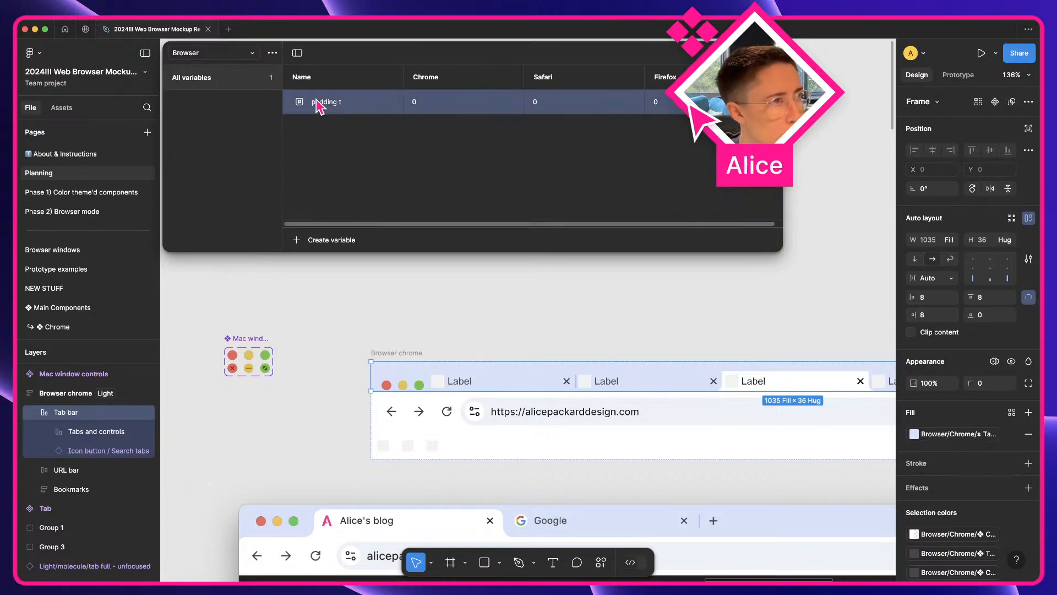
right_click(316, 100)
click(354, 113)
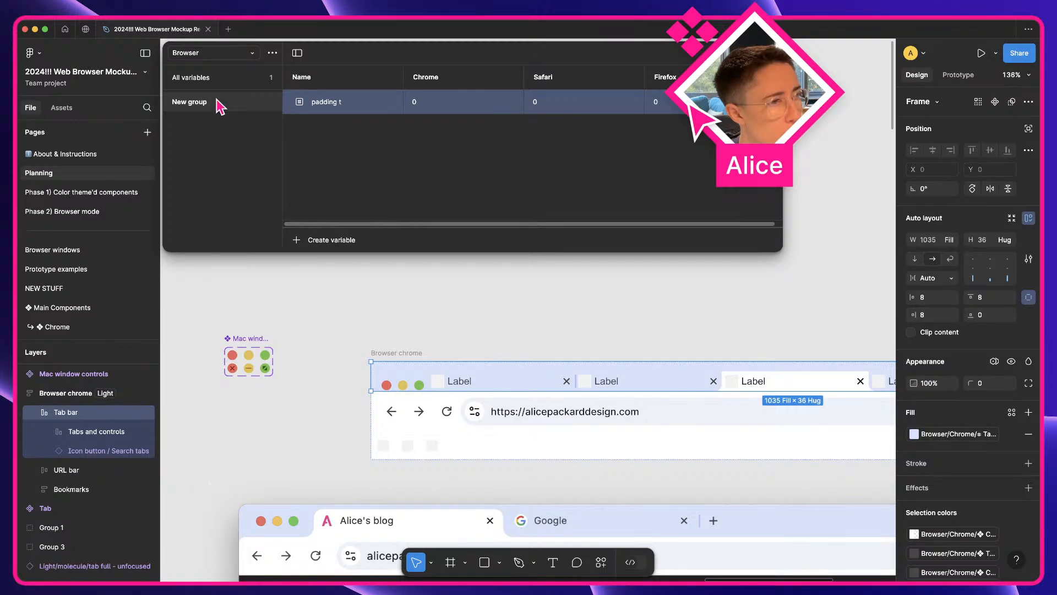
click(414, 146)
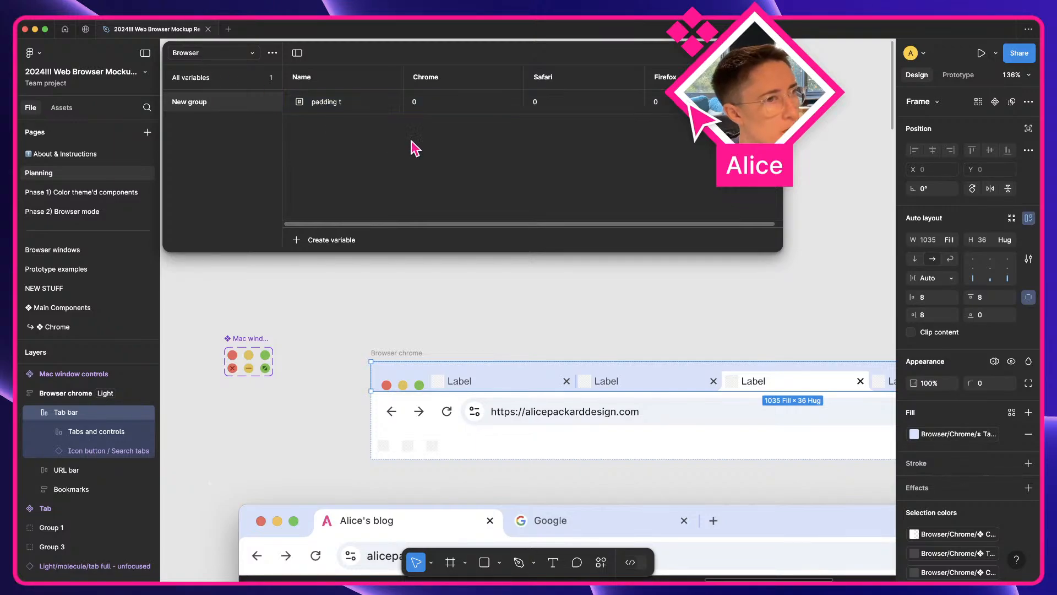
- Examine the variables and naming hierarchy of the Browser group in the Color themes collection
click(210, 56)
click(223, 99)
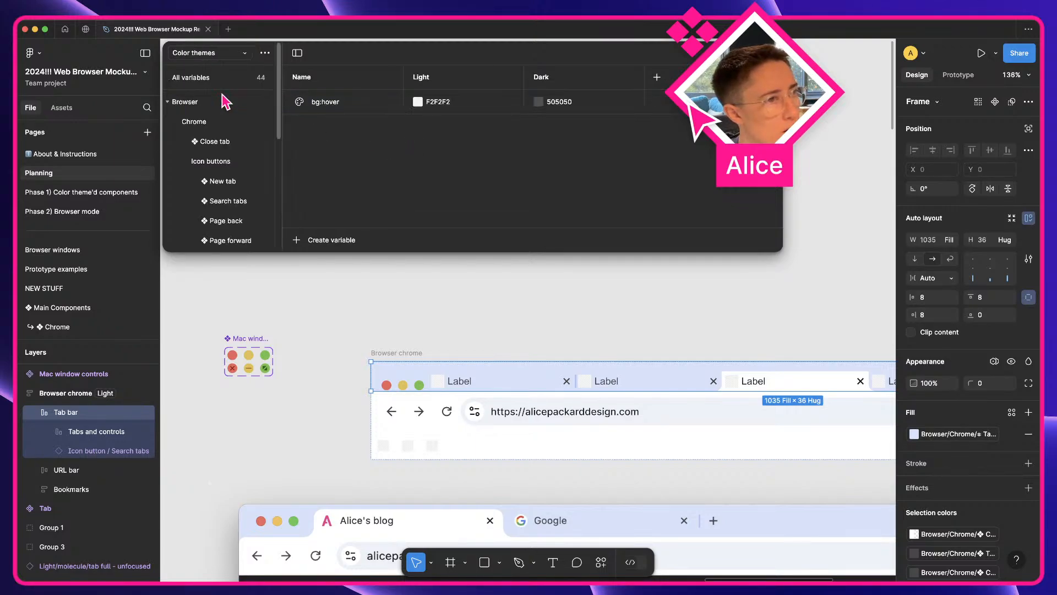
click(178, 104)
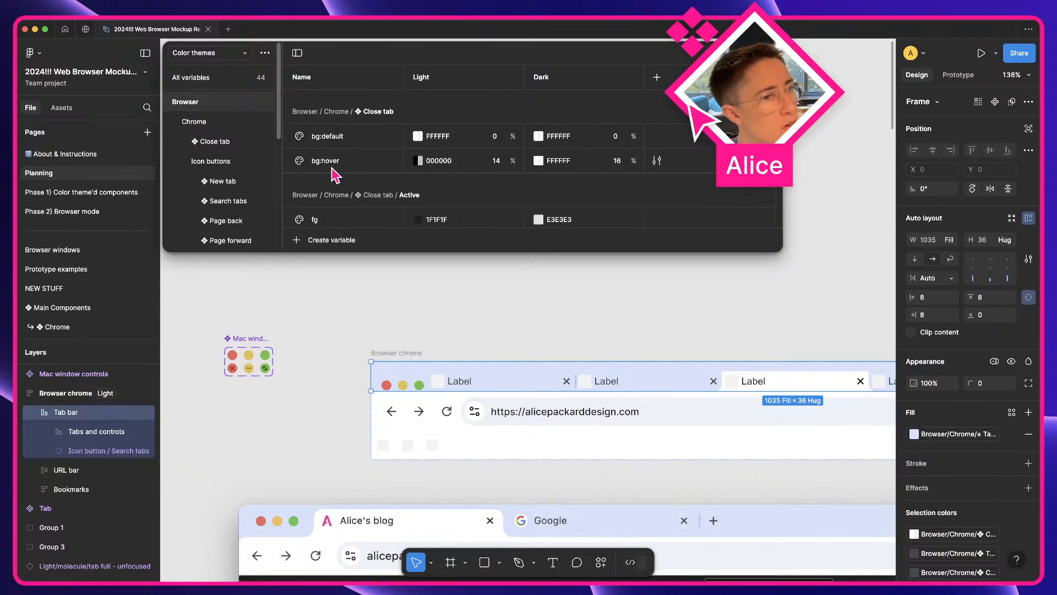
click(209, 53)
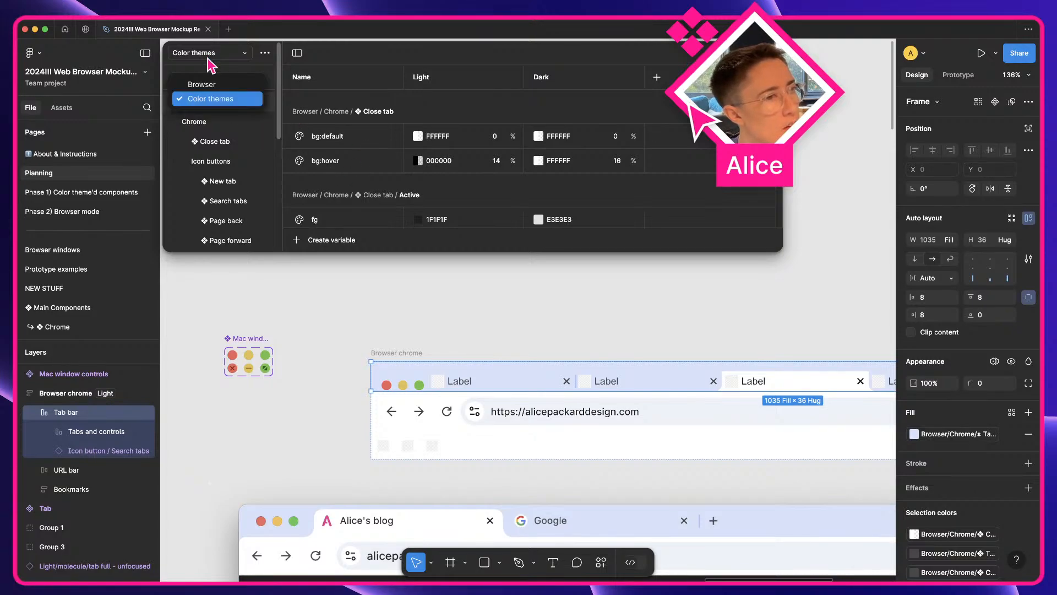
click(228, 99)
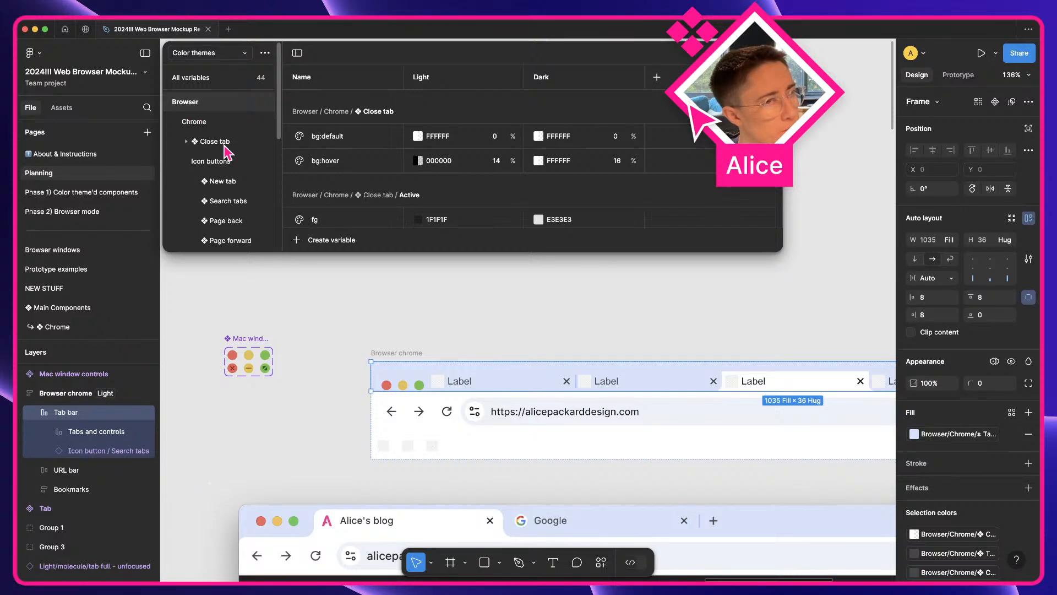
- Return to the Browser collection and rename the group holding padding t as Spacing
click(226, 53)
click(227, 84)
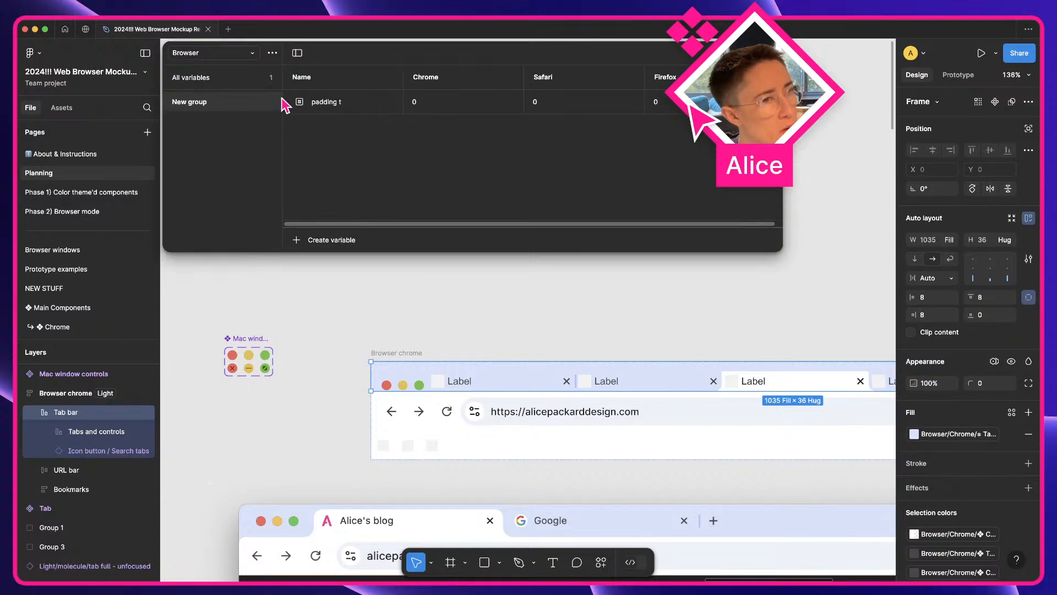
double_click(185, 104)
key(shift)
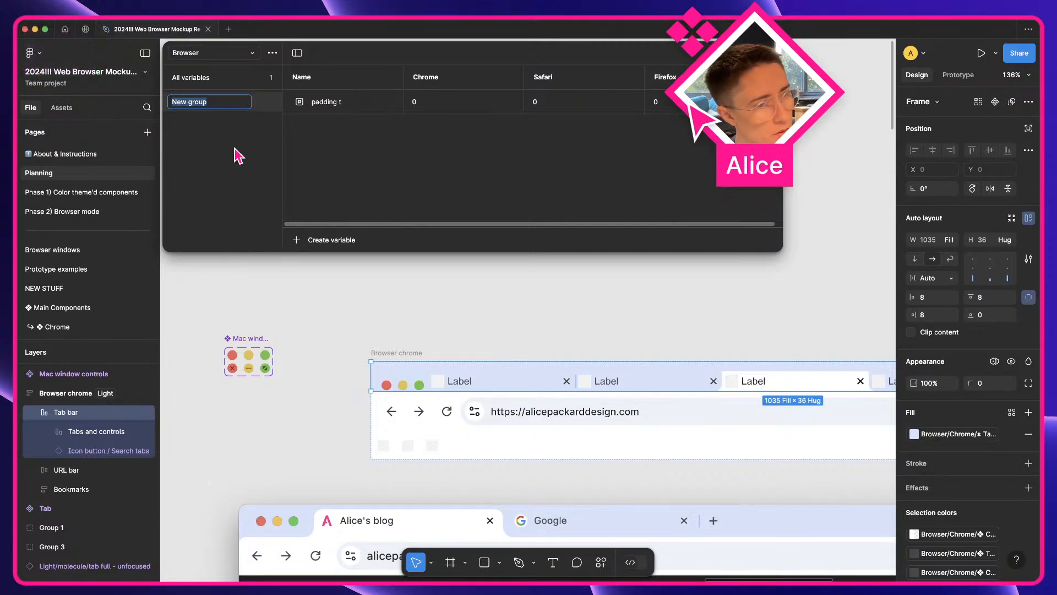
text(Spacing)
key(Return)
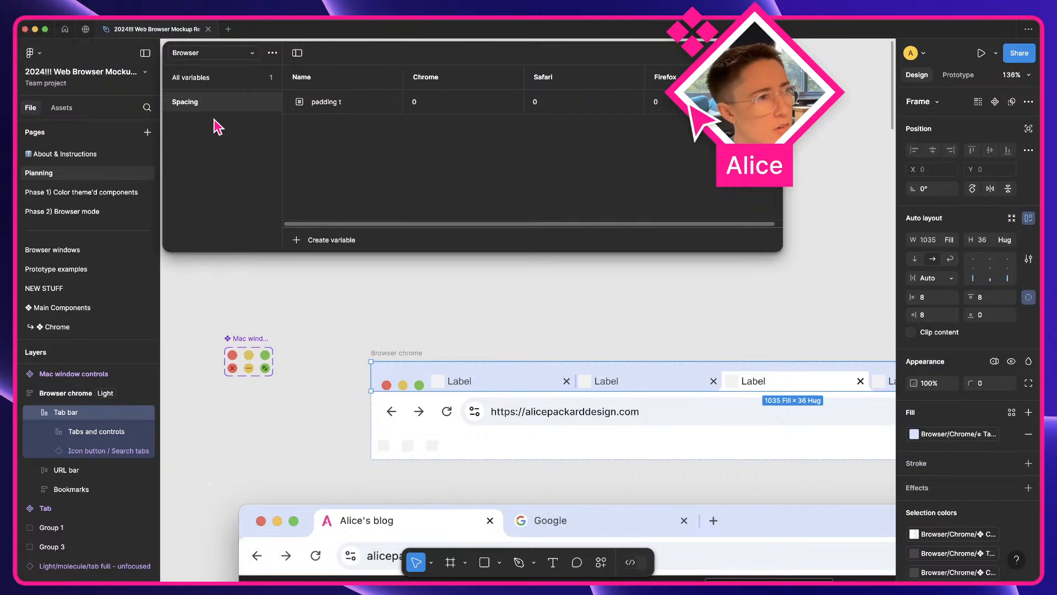
- Create a color variable in the Browser collection and put it in a new top-level group, outside Spacing
click(322, 242)
click(325, 269)
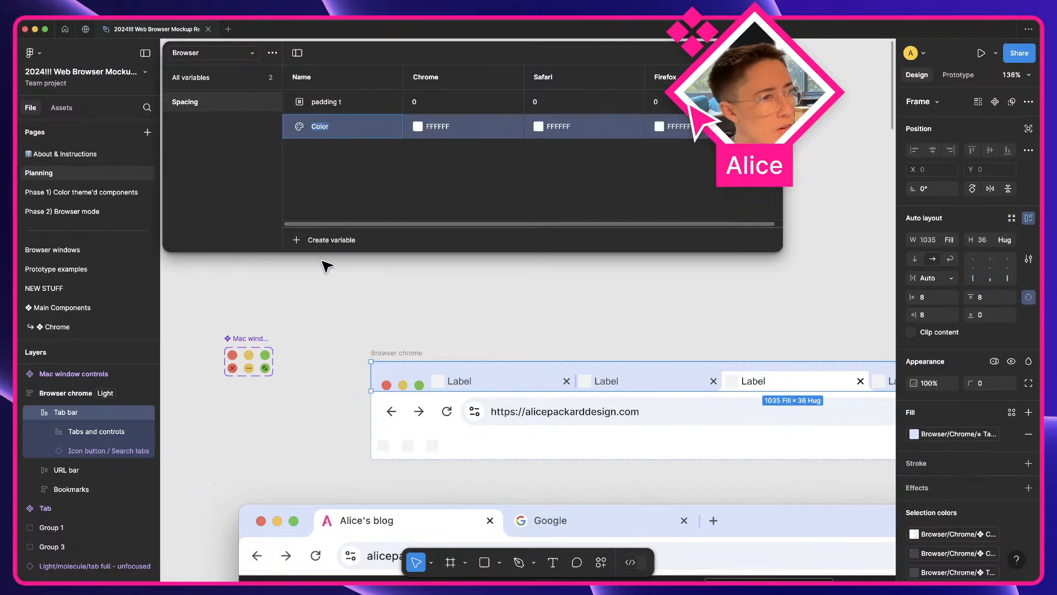
drag(327, 134, 230, 80)
click(229, 80)
click(311, 105)
right_click(325, 105)
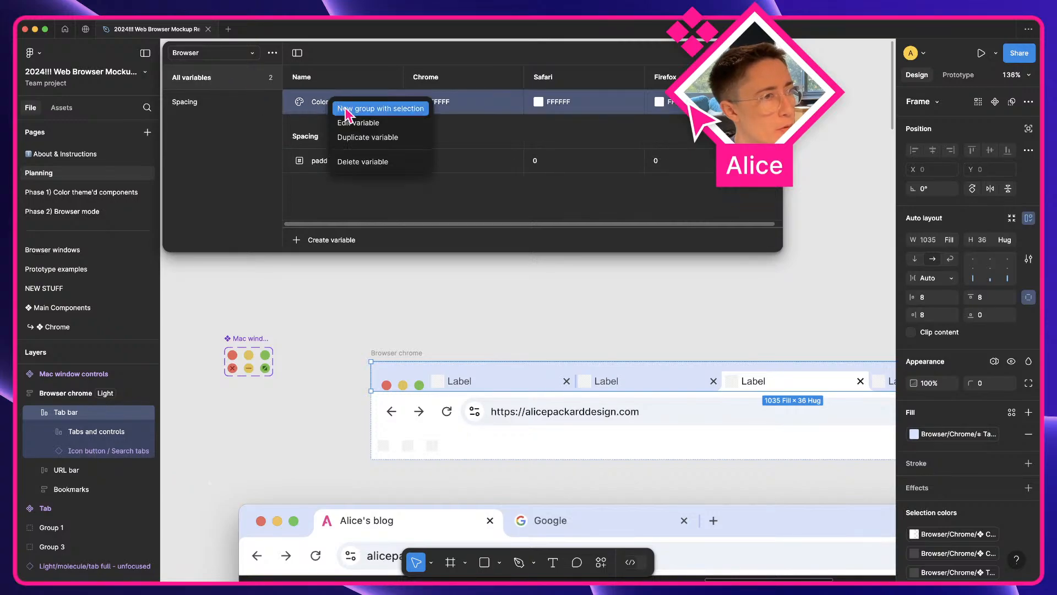
click(353, 106)
- Rename the new group holding the color variable as Color theme
double_click(207, 129)
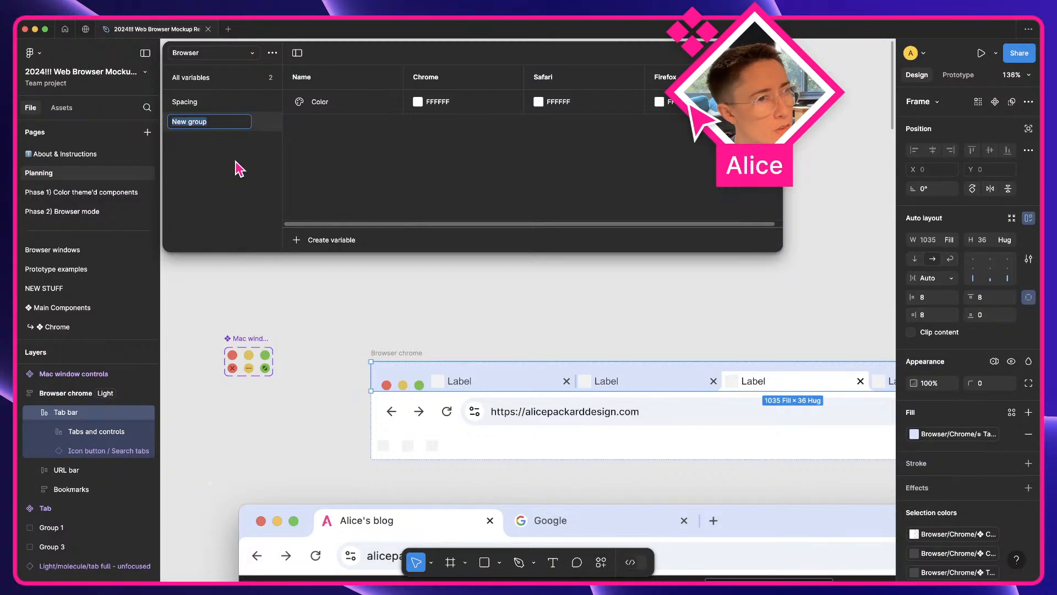
click(205, 53)
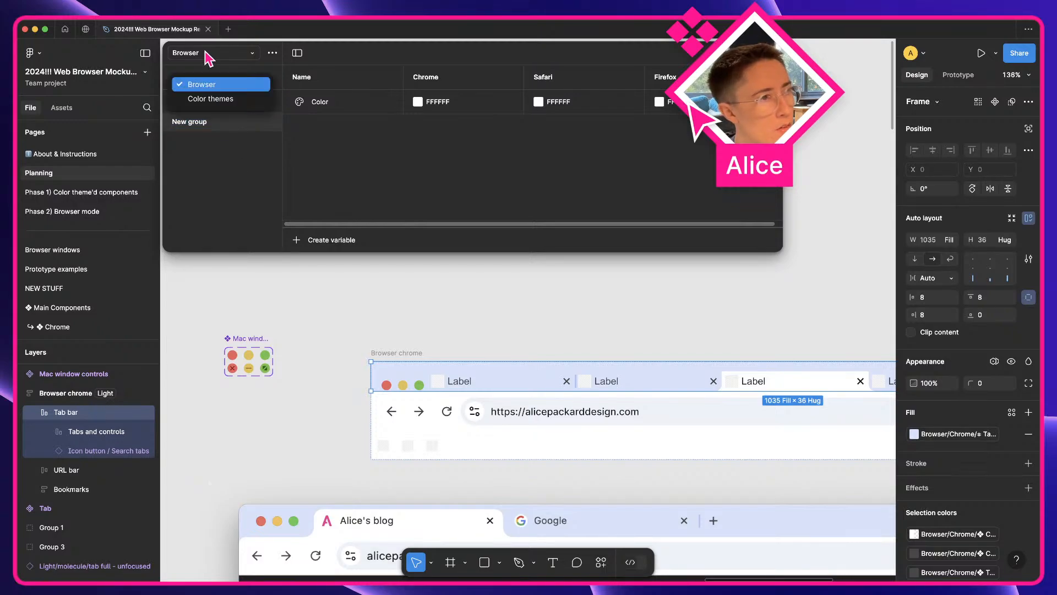
click(229, 145)
double_click(197, 122)
text(Color theme)
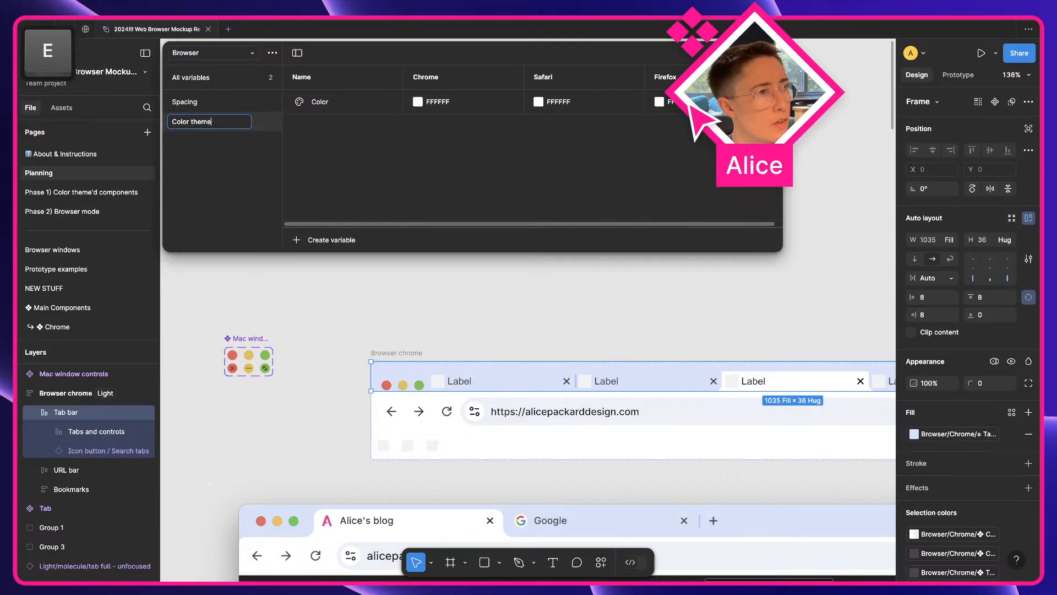
key(Return)
- Nest the color variable in a subgroup named Light inside the Color theme group
click(305, 111)
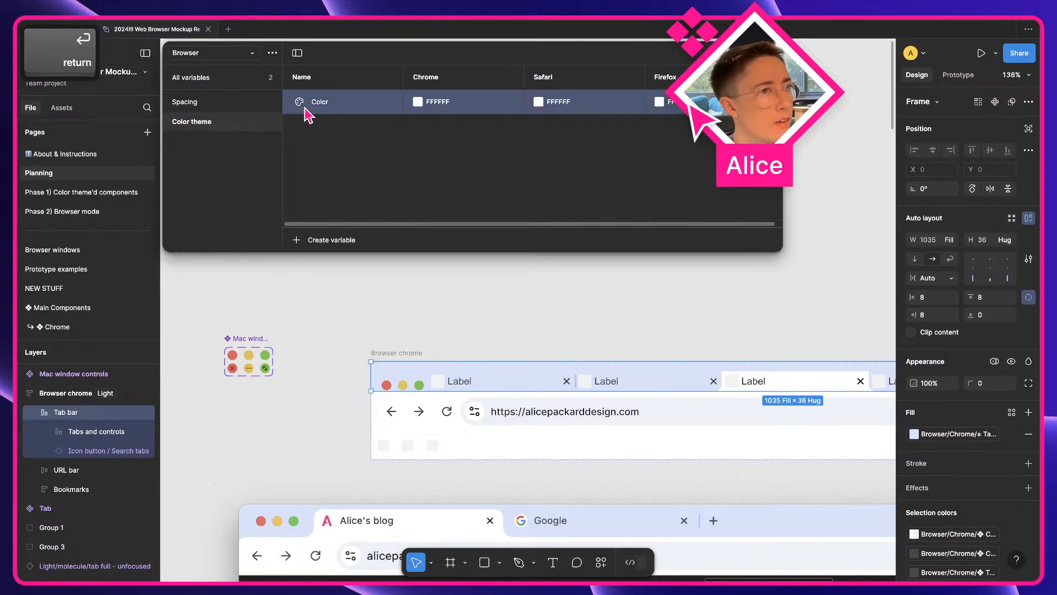
right_click(304, 110)
click(327, 110)
double_click(213, 142)
text(Light)
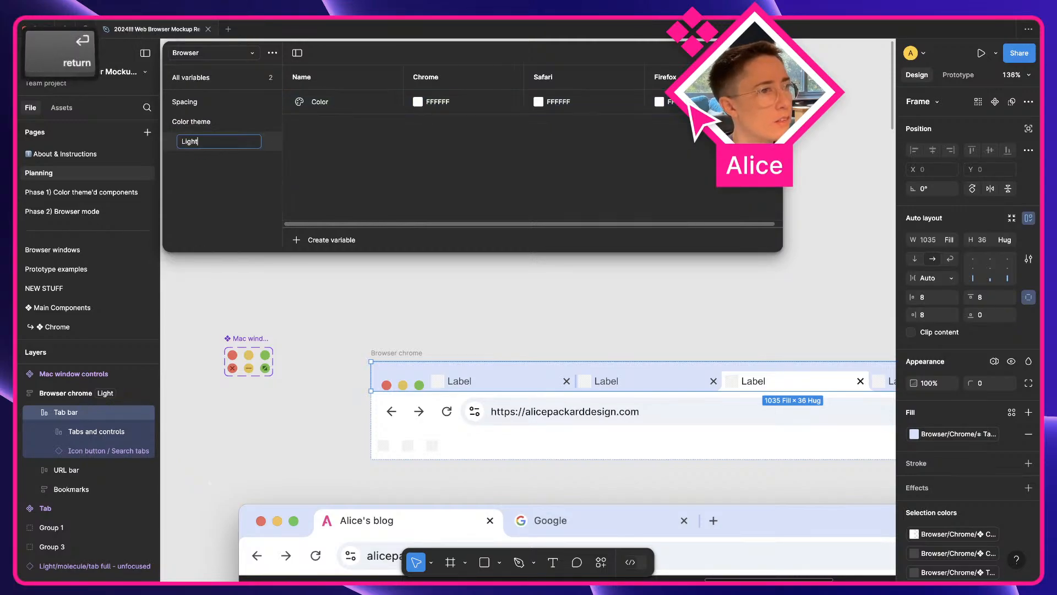
key(Return)
- Duplicate the Light subgroup and name the copy Dark
right_click(211, 144)
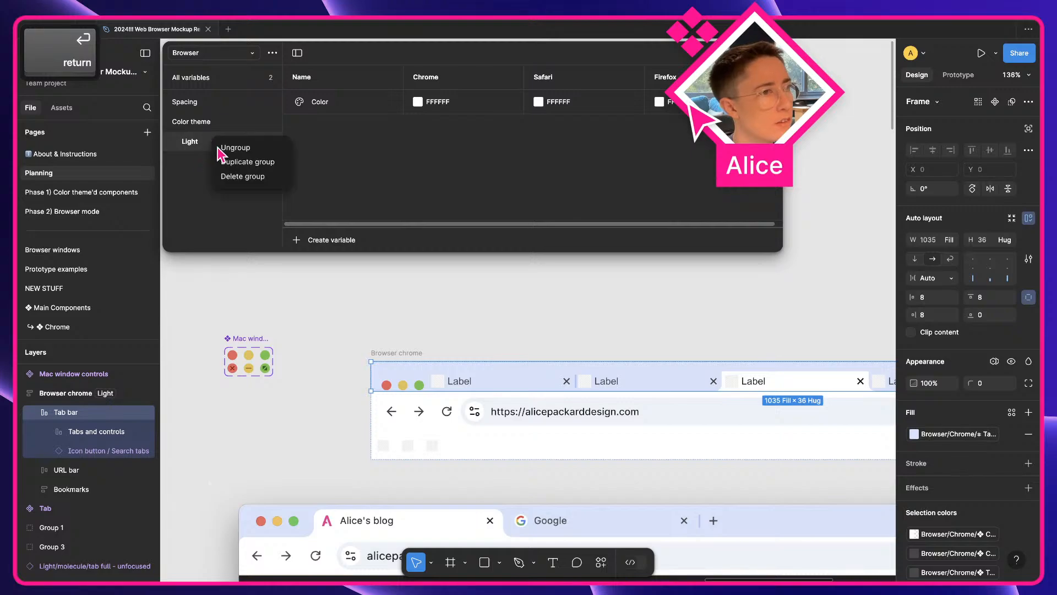
click(243, 164)
double_click(194, 161)
text(Dark)
key(Return)
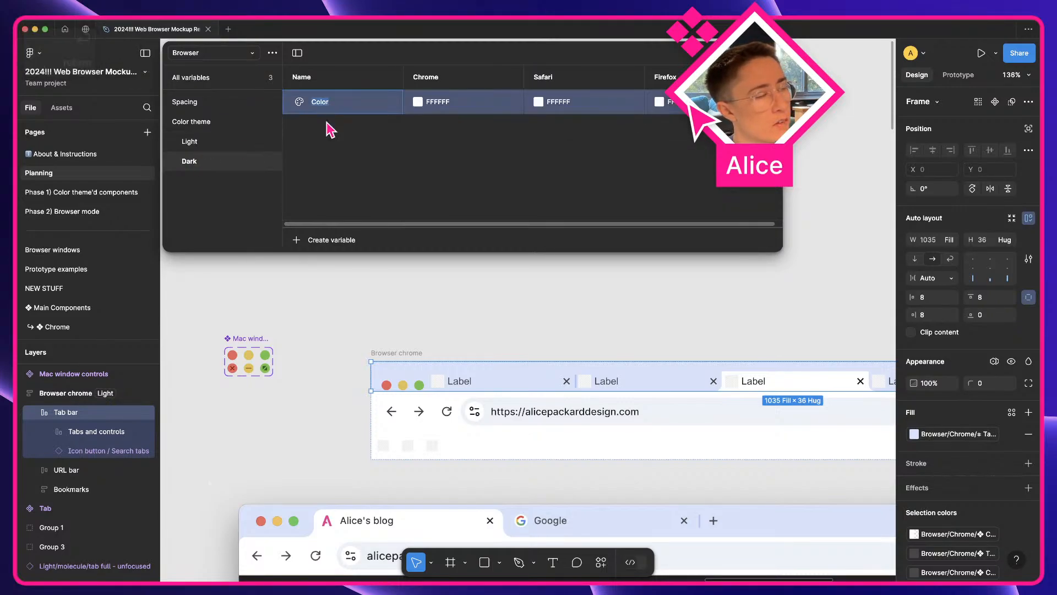
- Compare the Light subgroup with the Browser and Chrome groups in the Color themes collection, then return to the Browser collection
click(205, 144)
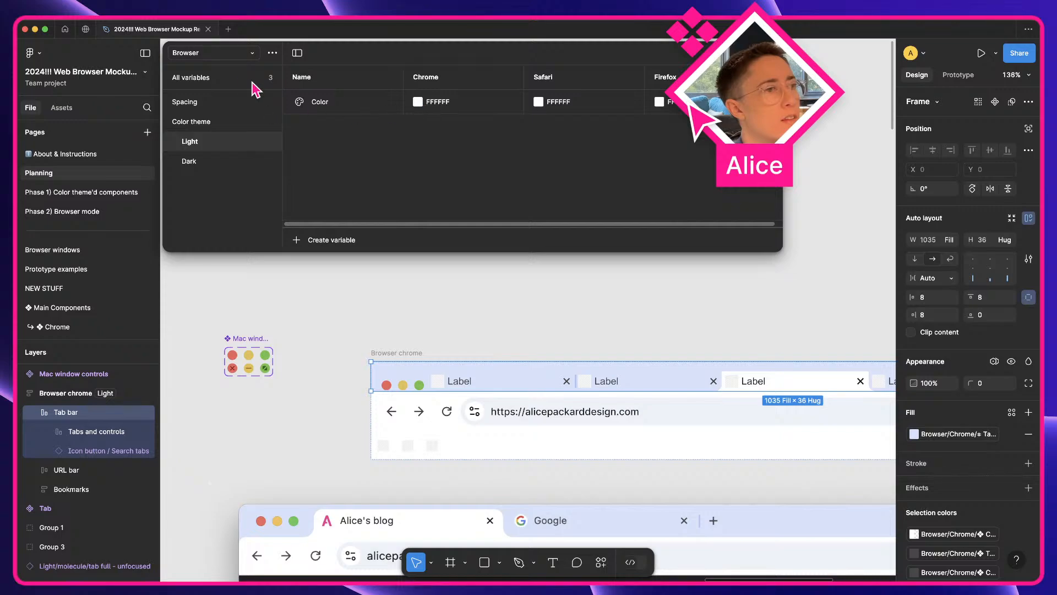
click(208, 52)
click(217, 100)
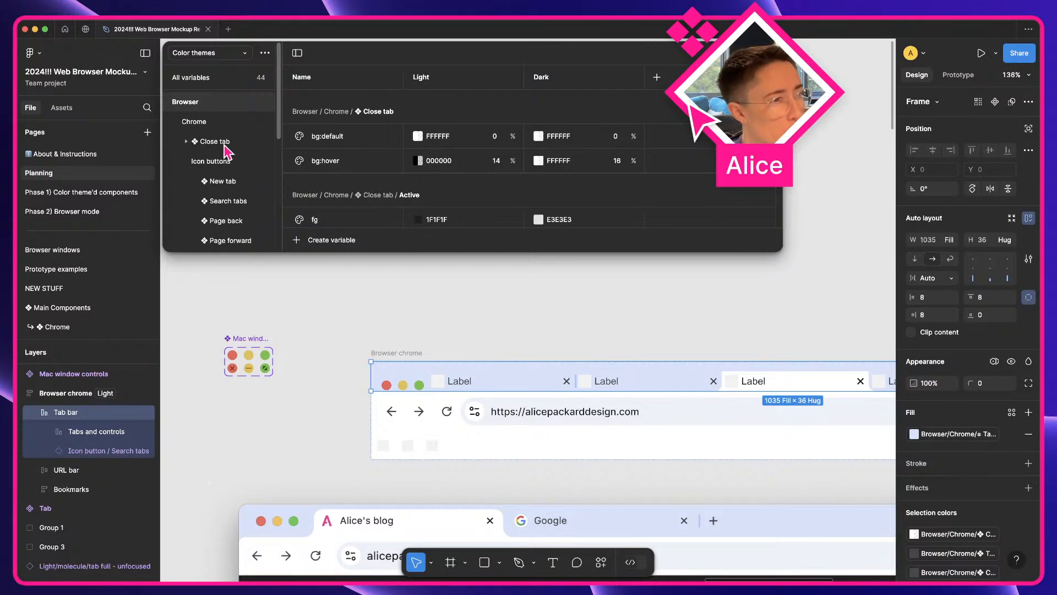
click(187, 122)
click(177, 123)
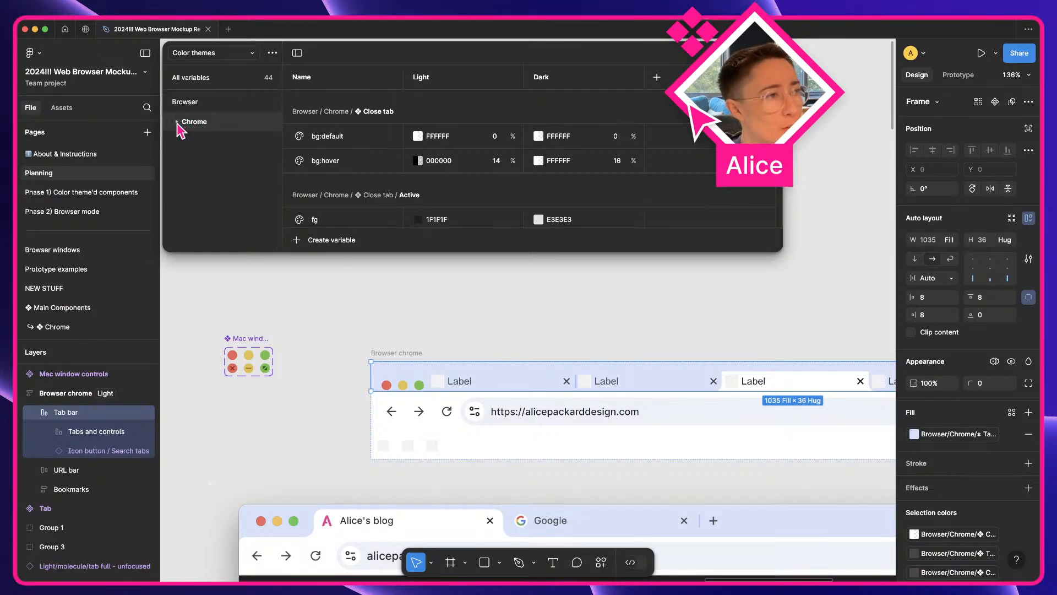
click(198, 55)
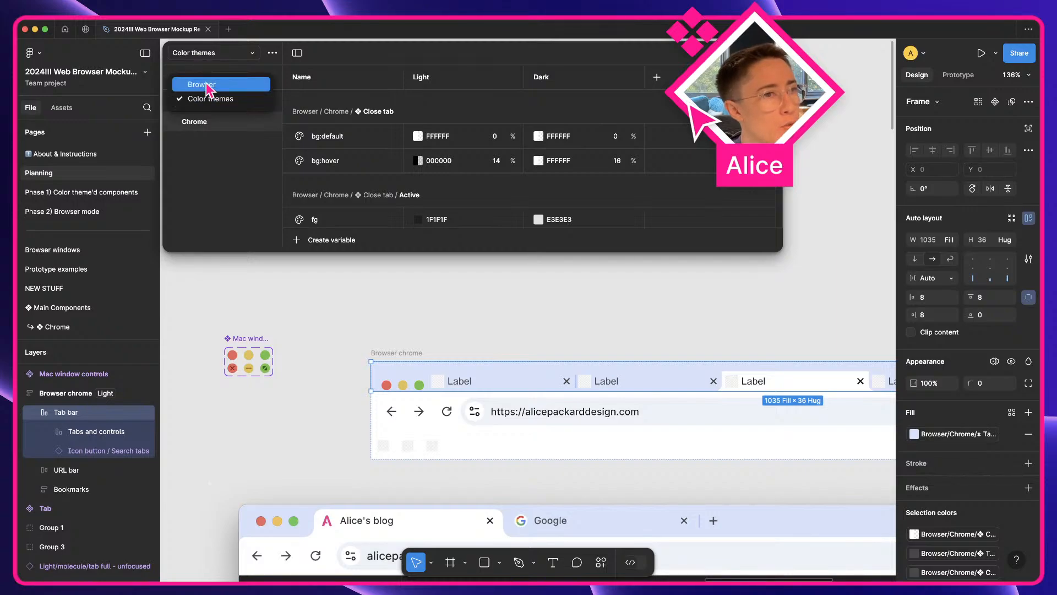
click(208, 85)
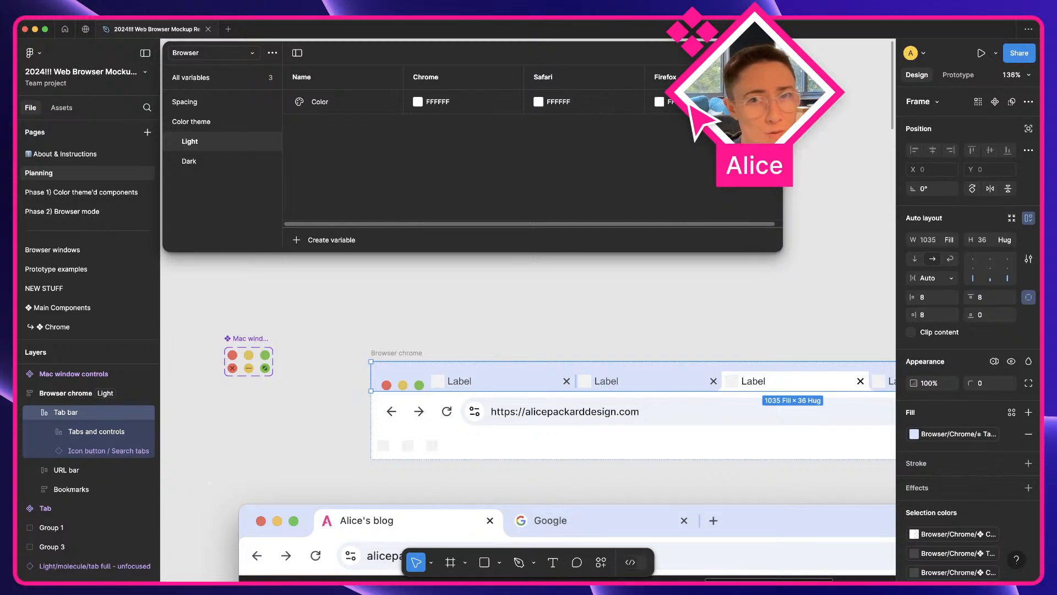
- Put the padding t variable into a new subgroup inside the Spacing group
click(193, 105)
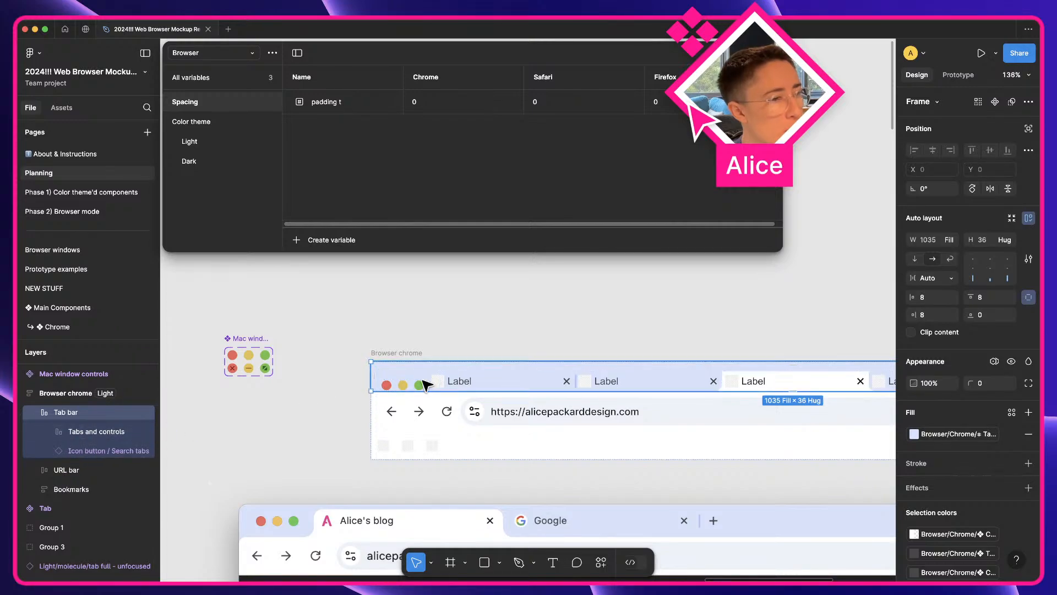
scroll(85, 411, up, 1)
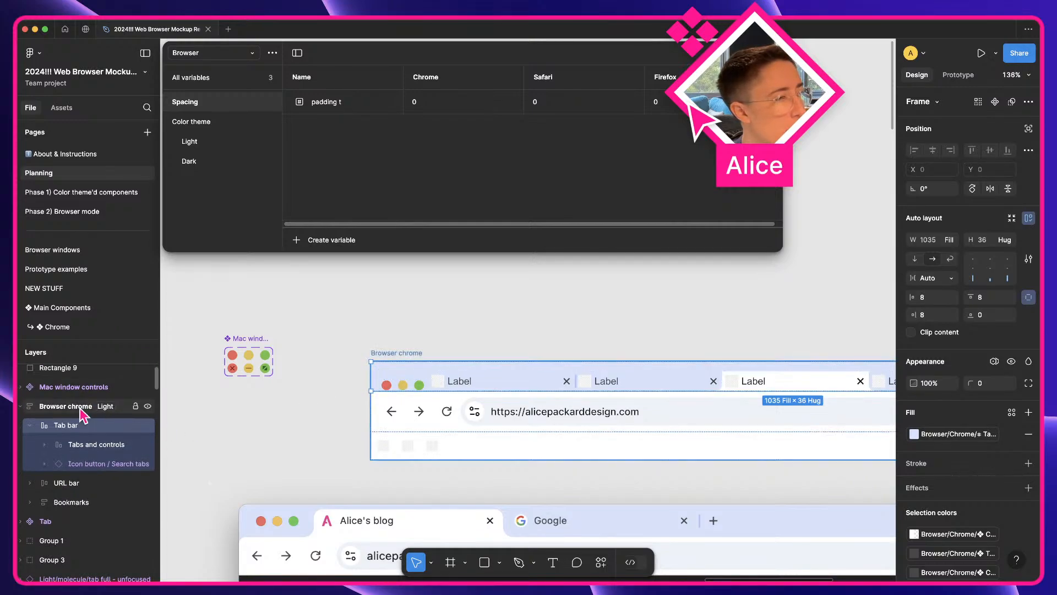
right_click(332, 106)
click(352, 110)
key(ctrl+super+space)
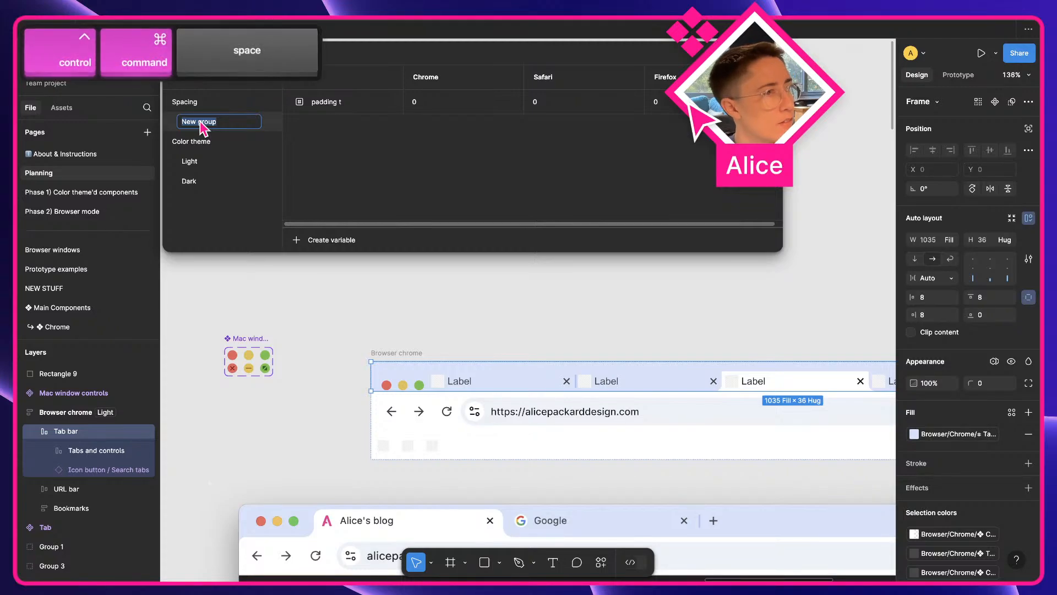
key(Right)
key(Right)
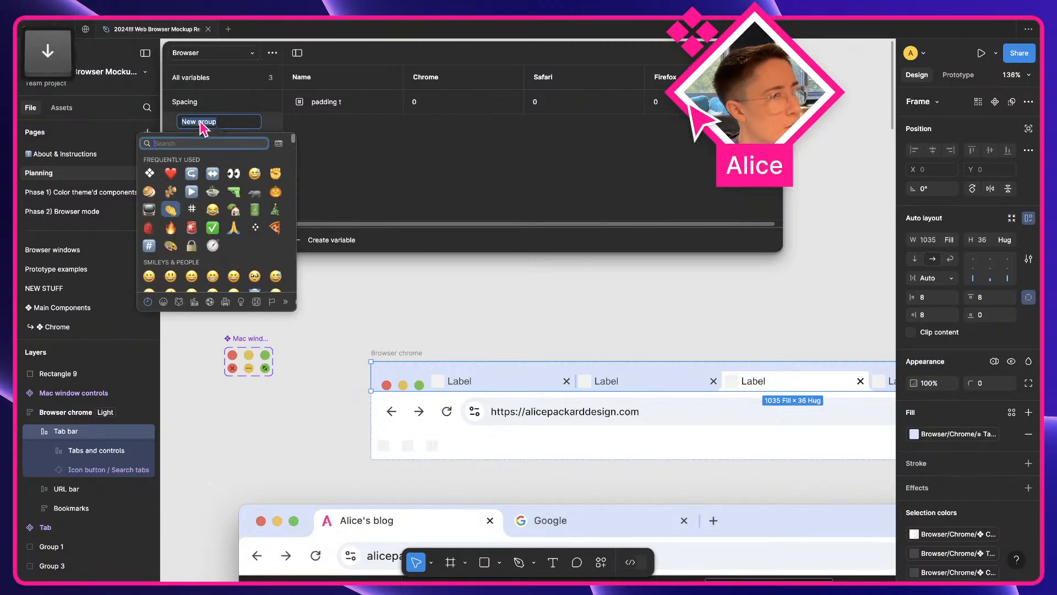
key(Return)
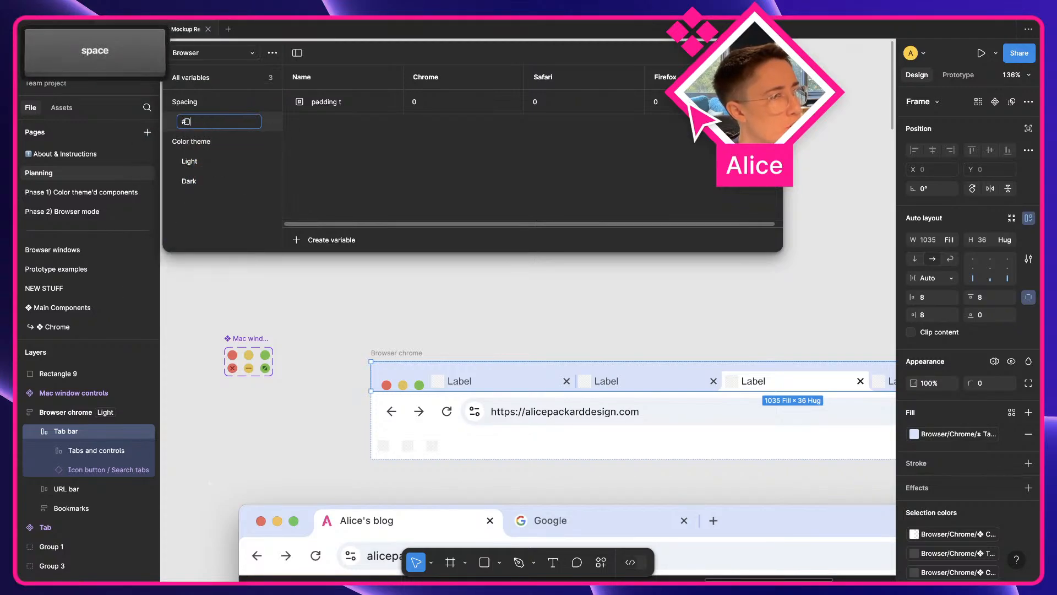
key(BackSpace)
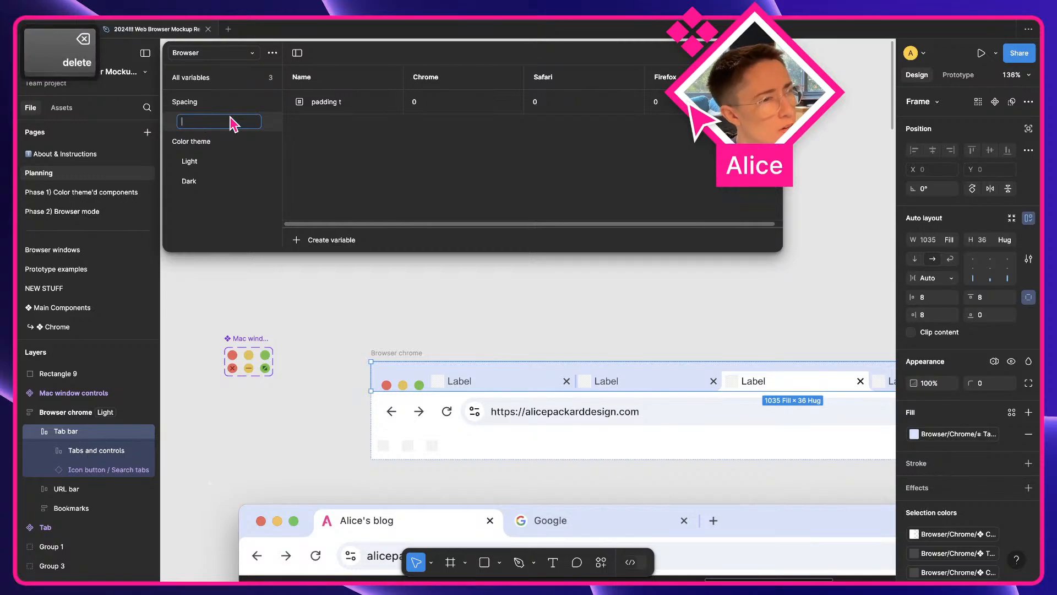
- Copy the symbol prefix from the Tab bar group's name under Browser / Chrome in the Color themes collection
click(212, 55)
click(217, 93)
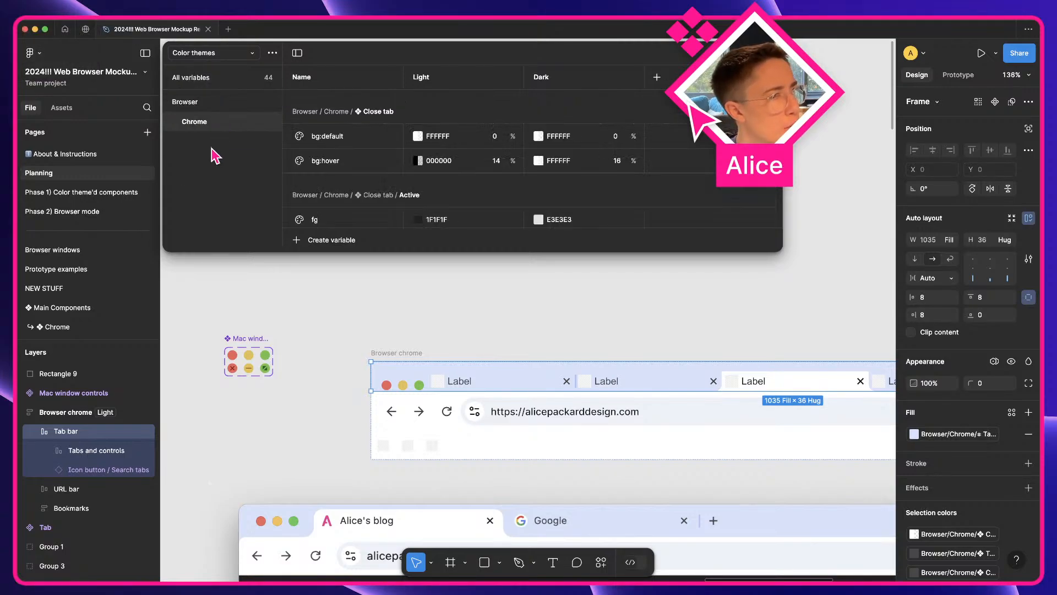
click(179, 122)
scroll(234, 186, down, 2)
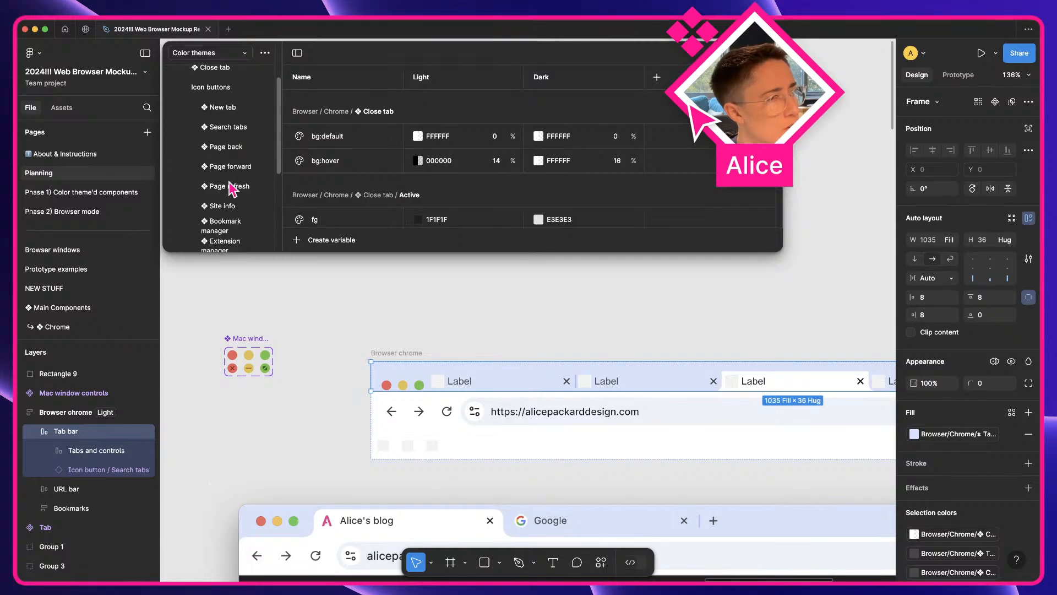
scroll(231, 187, down, 4)
click(209, 223)
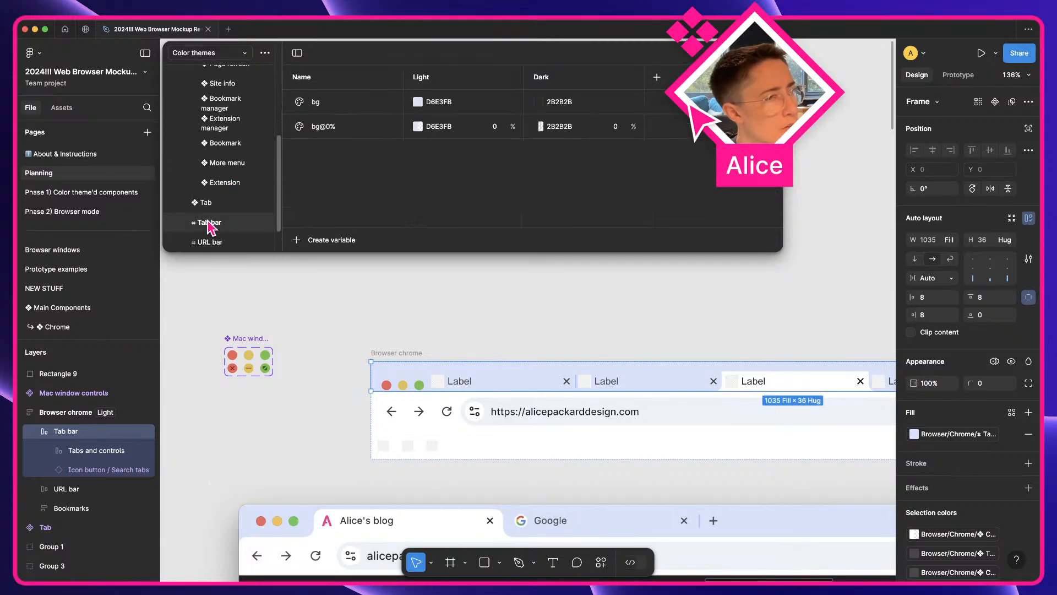
double_click(209, 223)
key(super+c)
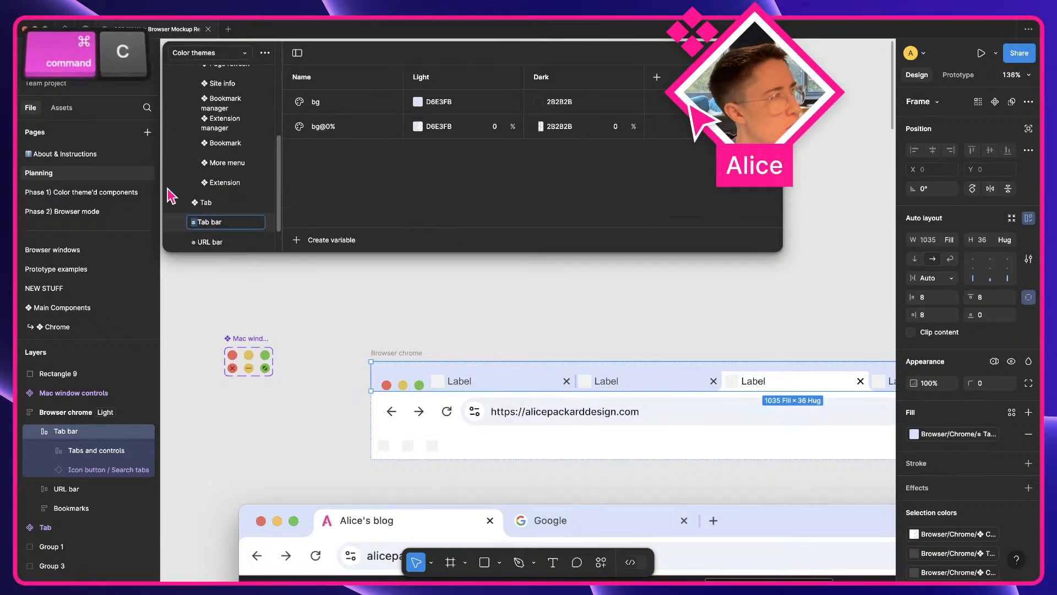
- Name the Spacing subgroup in the Browser collection with the copied symbol followed by Tab bar
click(220, 51)
click(226, 82)
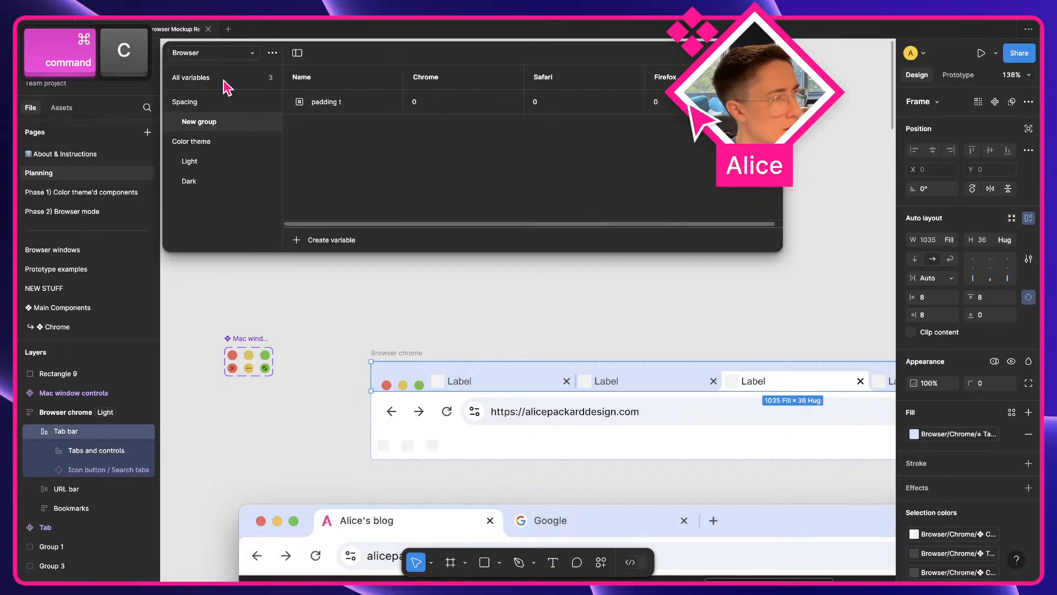
double_click(208, 122)
key(super+v)
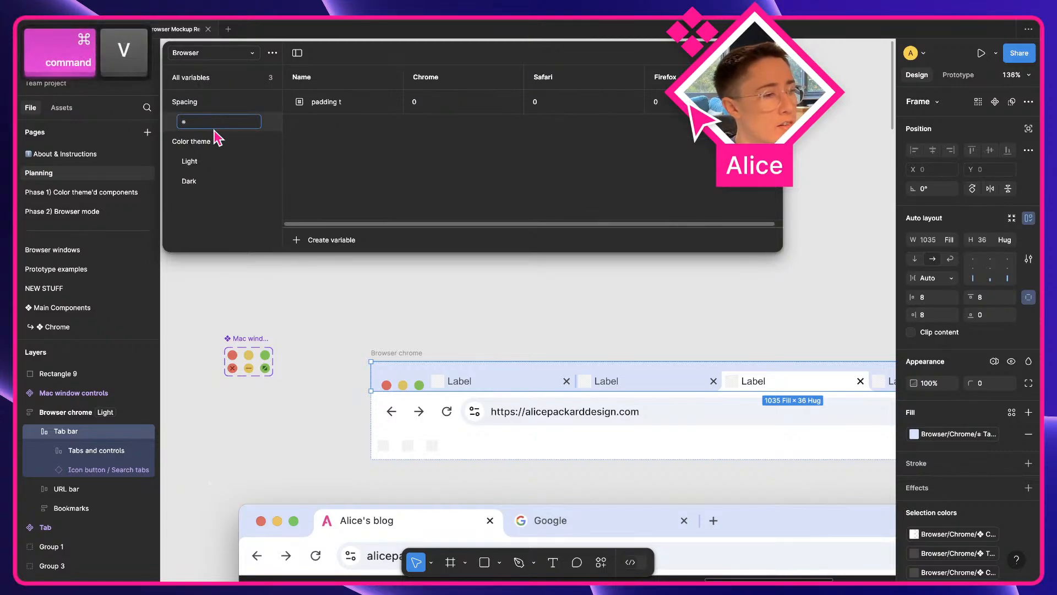
text(Tab)
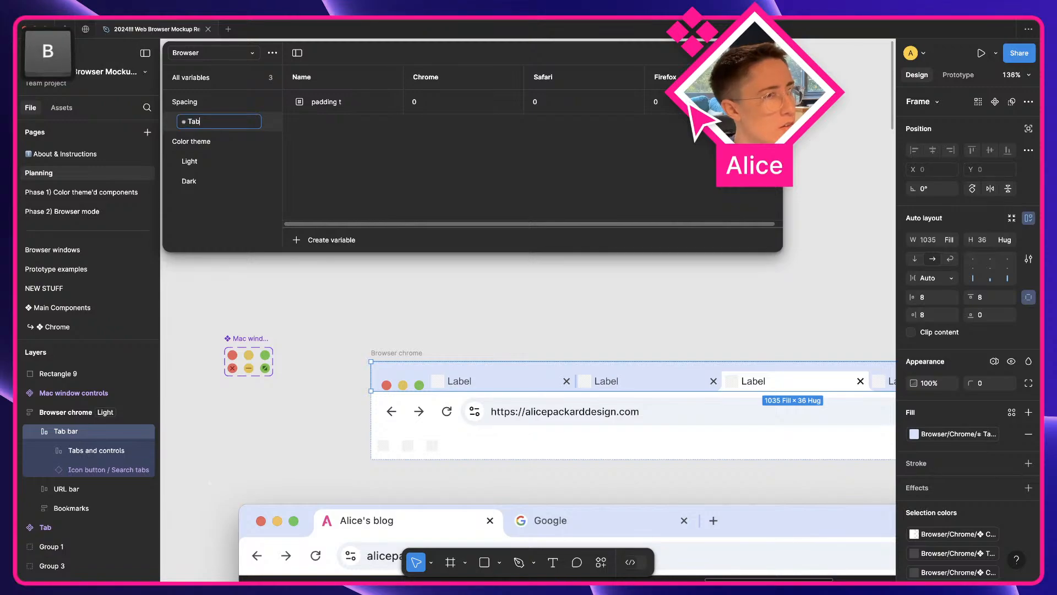
text( bar)
key(Return)
click(378, 109)
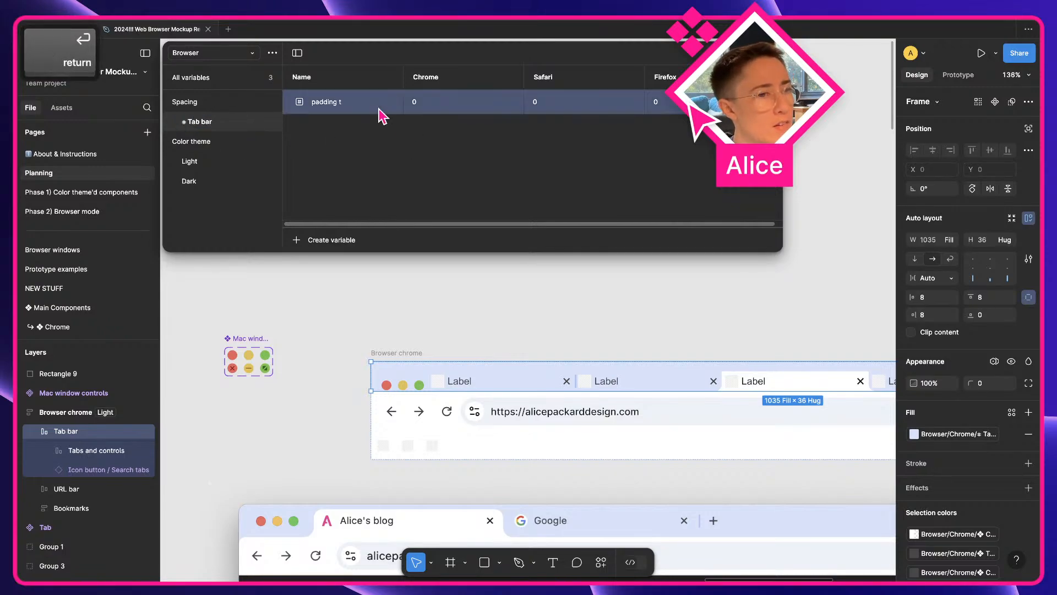
- Move the Browser chrome frame over the Alice's blog browser screenshot with their top edges aligned, at X 1511, Y -850
scroll(456, 361, down, 1)
click(362, 324)
drag(390, 322, 532, 400)
scroll(403, 474, up, 4)
key(space)
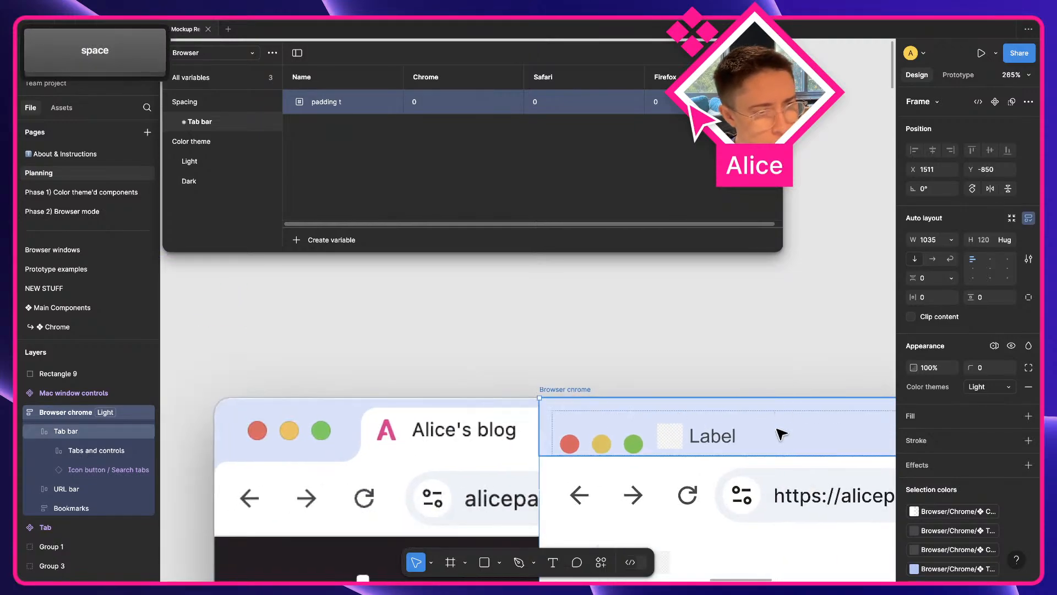
scroll(770, 436, up, 3)
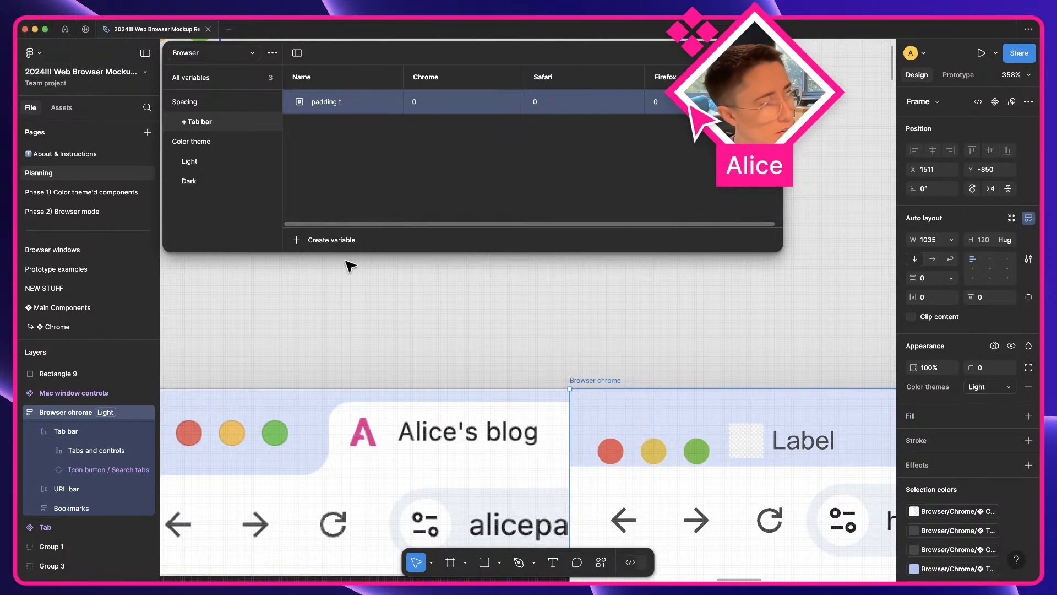
- Draw an 8 × 6 rectangle spanning the gap between the screenshot's top edge and the top of the Alice's blog tab
click(436, 385)
scroll(440, 388, up, 5)
key(r)
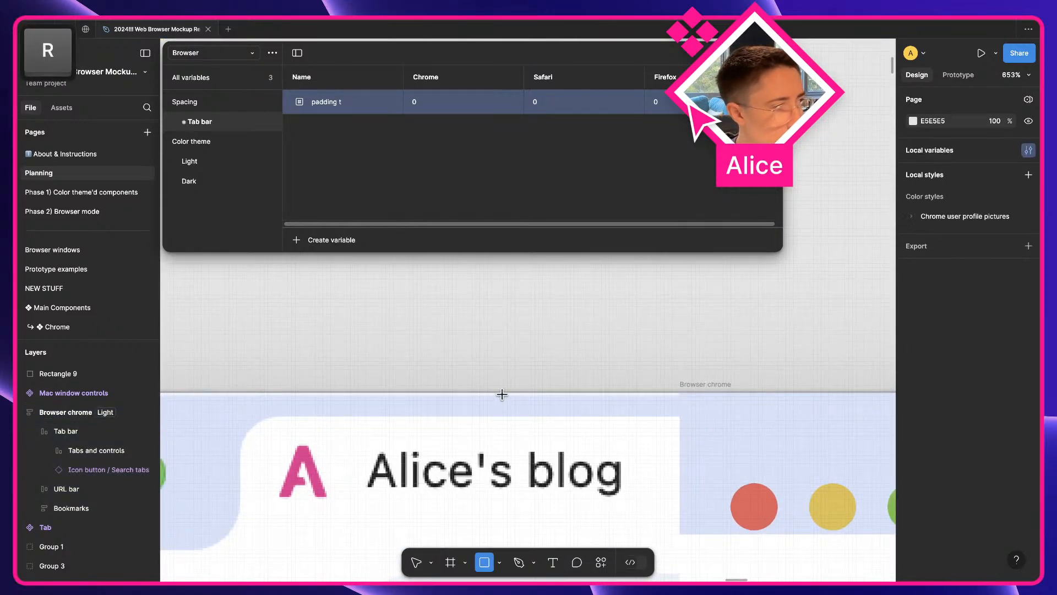
drag(499, 392, 531, 416)
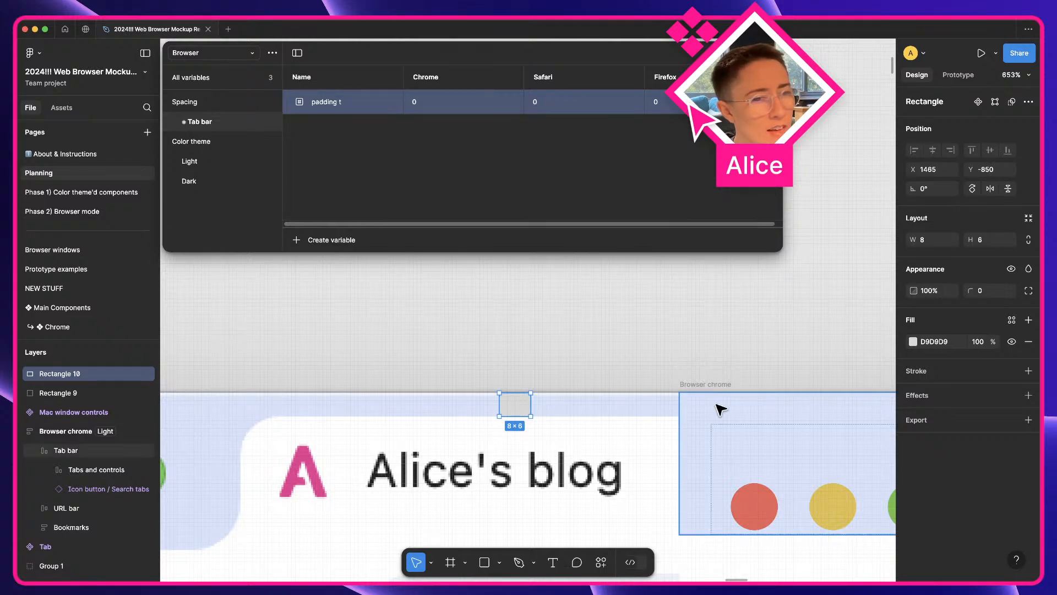
- Delete the measuring rectangle and set the Chrome value of padding t to 6
key(BackSpace)
click(425, 104)
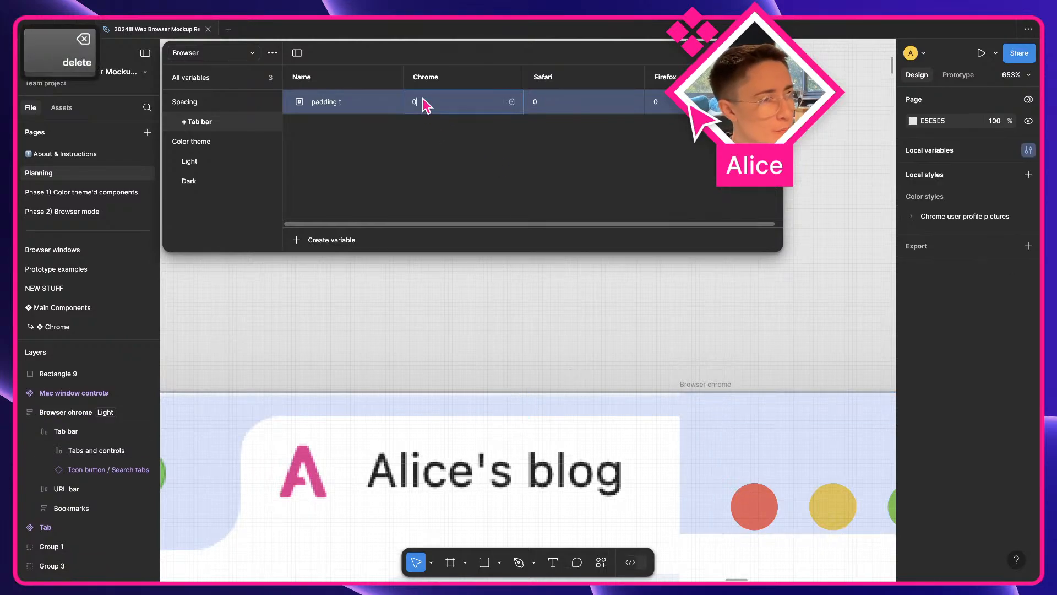
text(6)
key(Return)
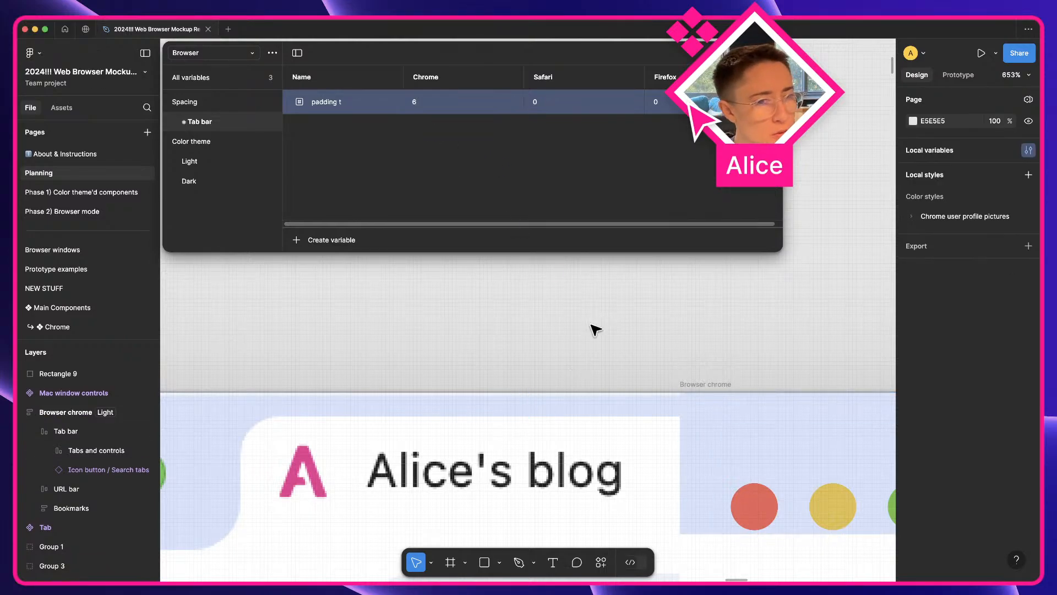
- Move the Browser chrome frame down onto the Safari cute kitten screenshot, at X 1618, Y 636
scroll(594, 328, down, 5)
drag(659, 344, 518, 388)
scroll(667, 402, down, 15)
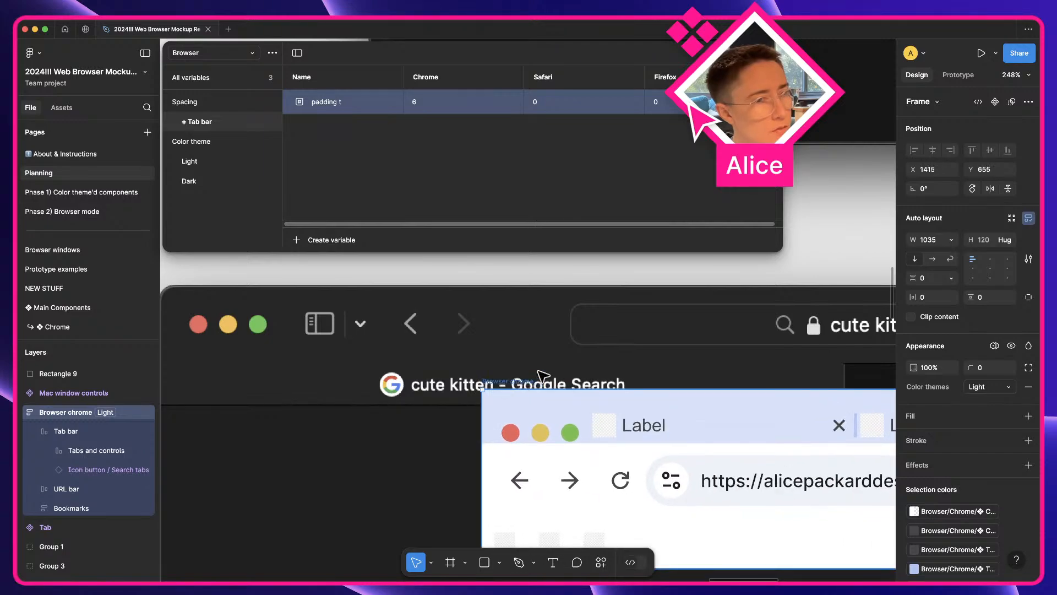
key(space)
drag(615, 308, 411, 309)
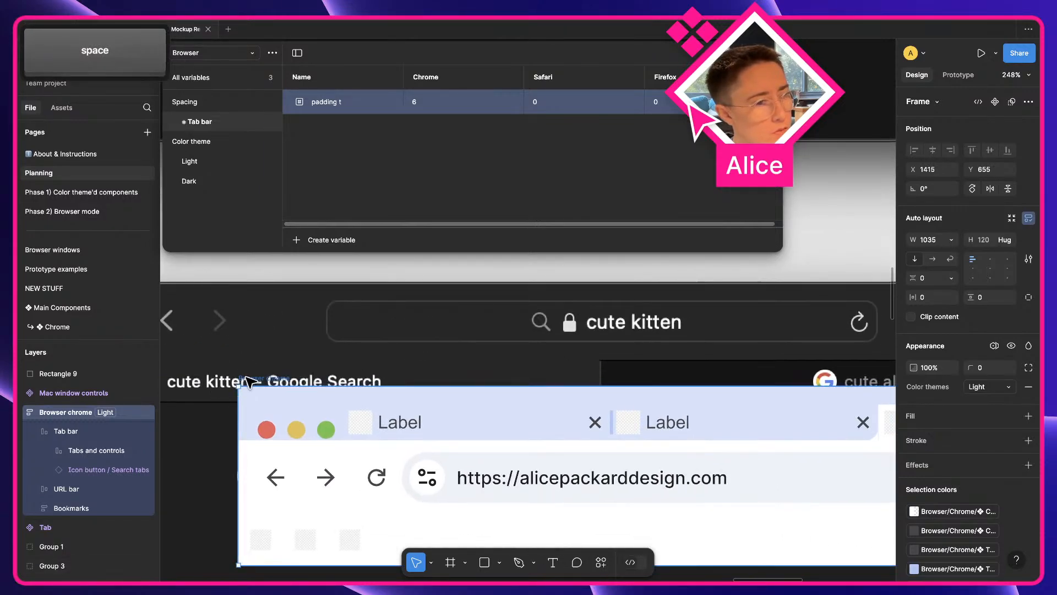
drag(263, 381, 193, 334)
key(space)
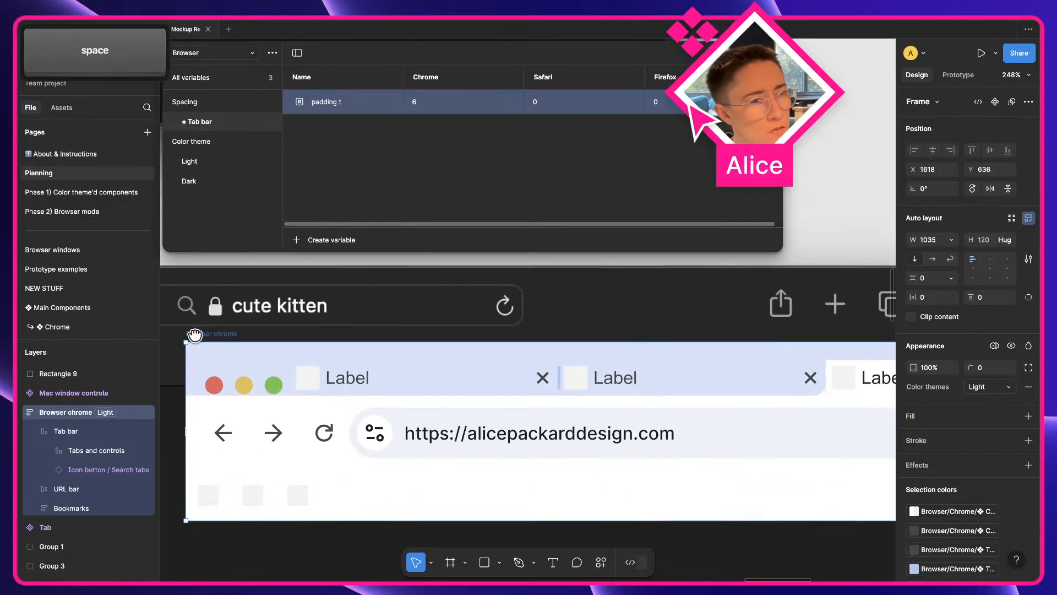
key(space)
drag(529, 315, 668, 324)
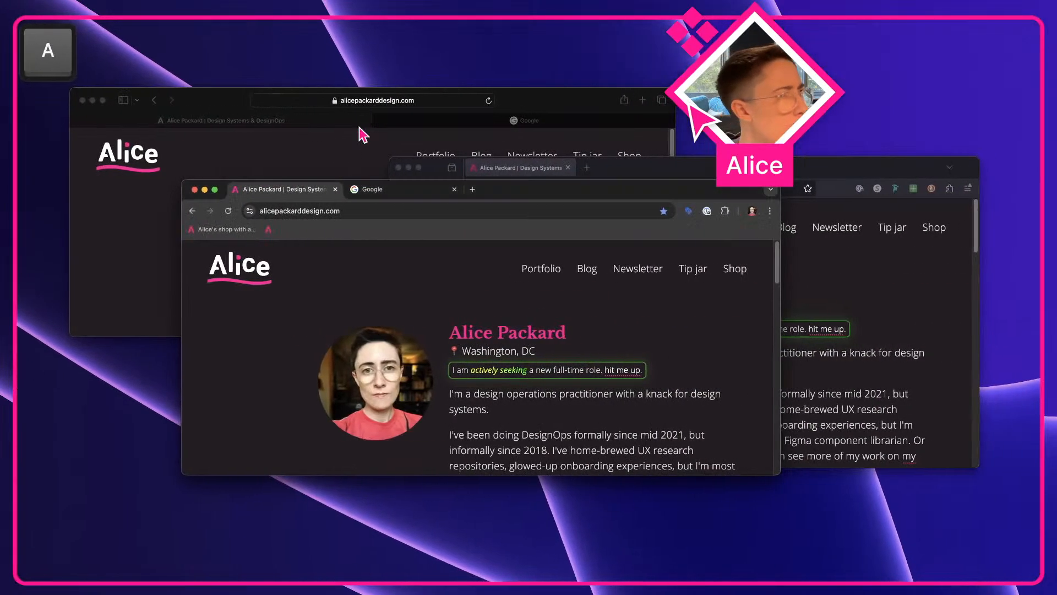
- Switch to the Safari window, capture part of its toolbar and tabs, and paste the capture over the Safari mockup screenshot in Figma
click(324, 155)
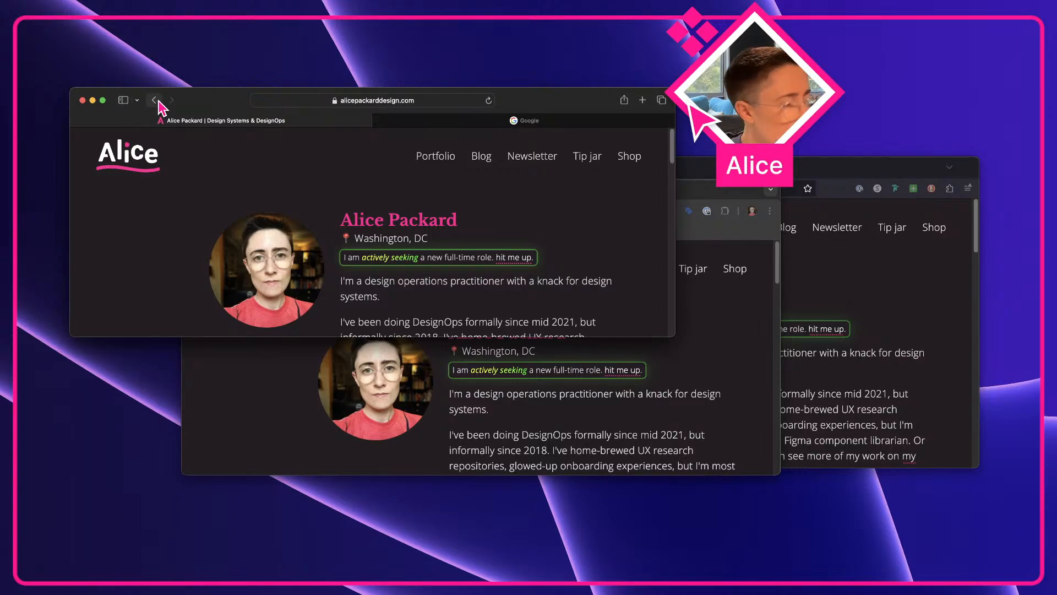
key(super+shift+4)
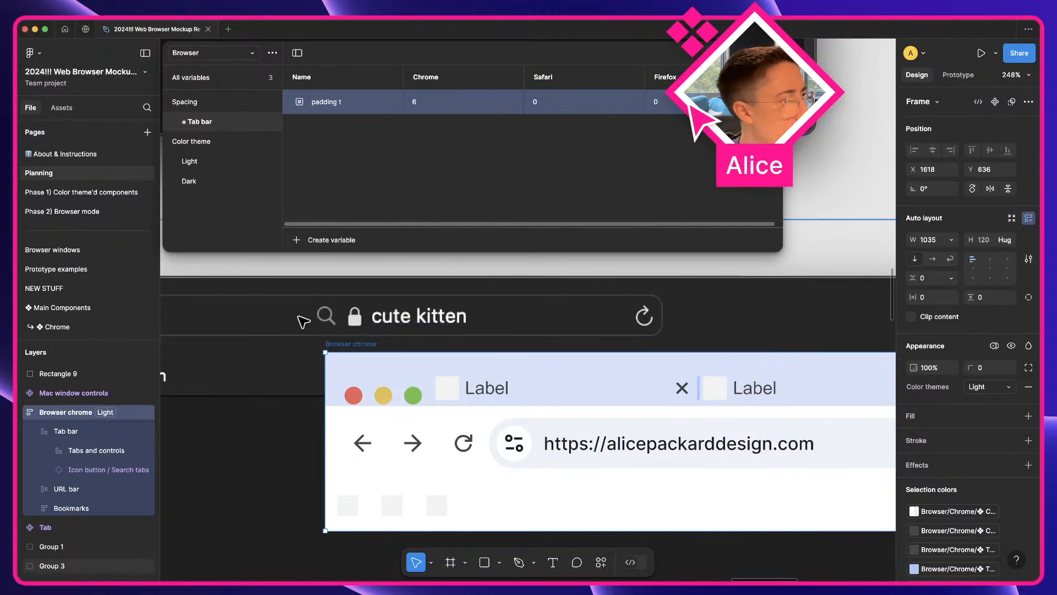
key(super+v)
drag(302, 316, 723, 327)
drag(654, 304, 427, 368)
- Draw a 257 × 12 rectangle at 12% opacity between the captured Safari window's top edge and its address field
key(space)
key(r)
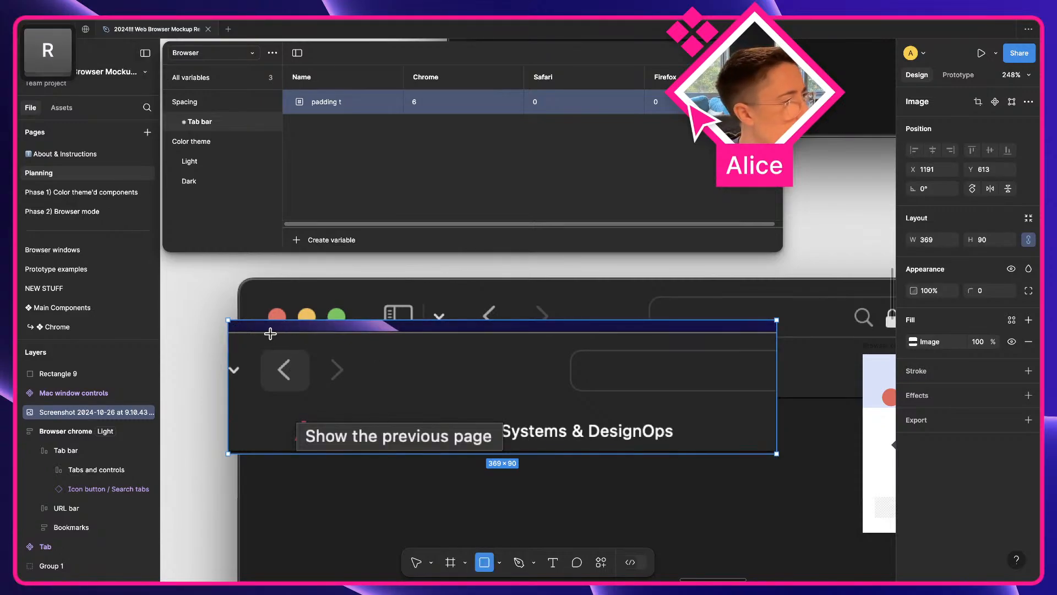
drag(270, 333, 345, 354)
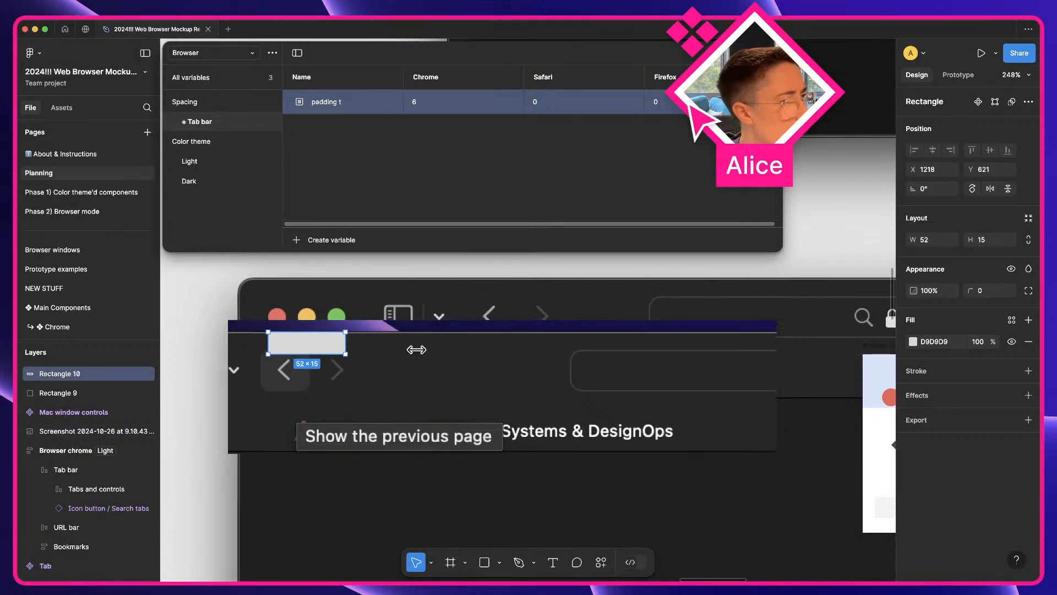
drag(417, 350, 652, 342)
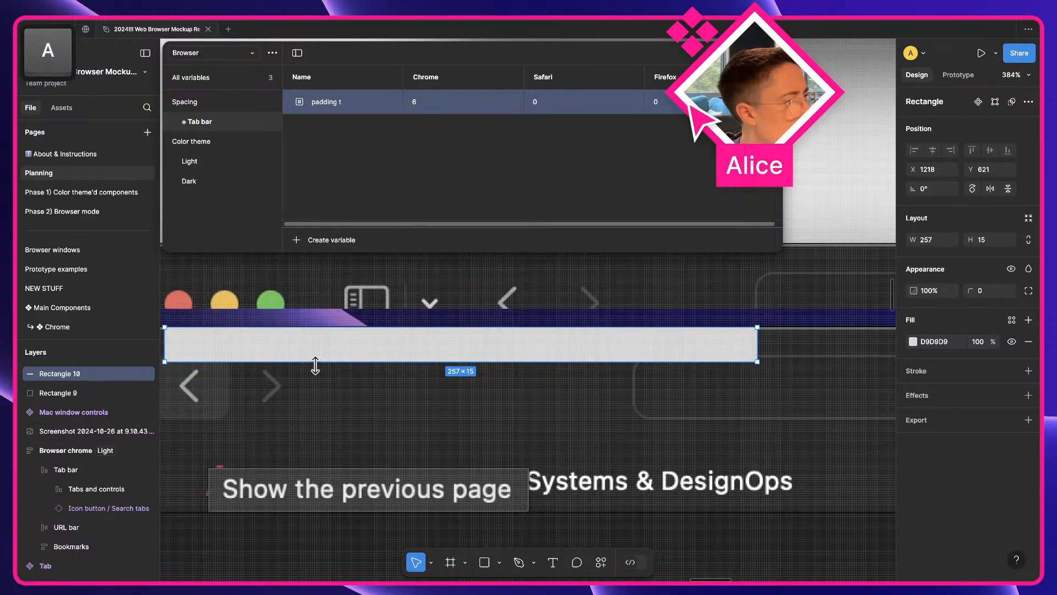
drag(314, 361, 316, 356)
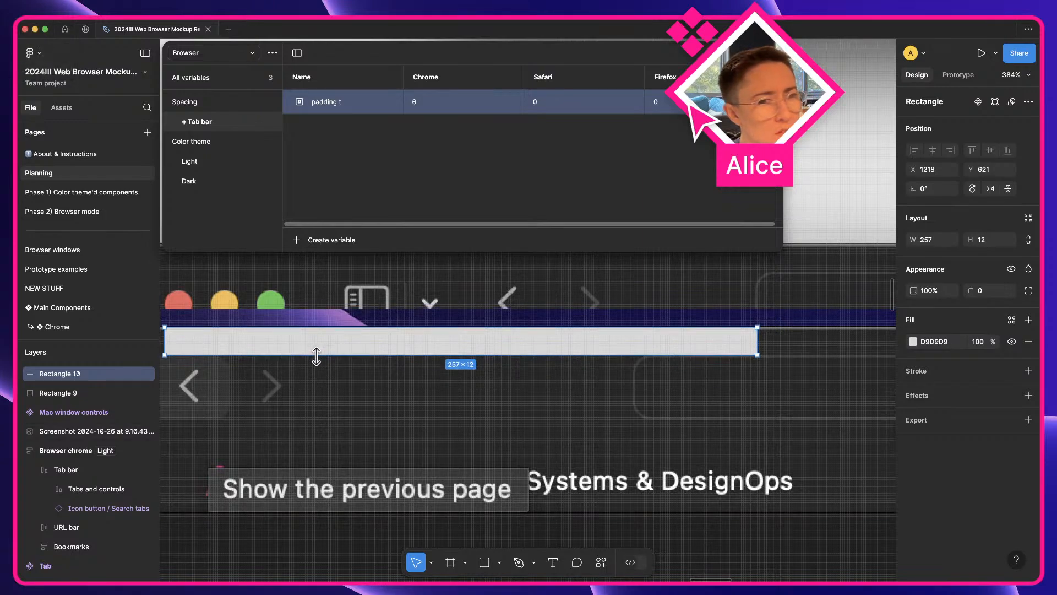
click(562, 382)
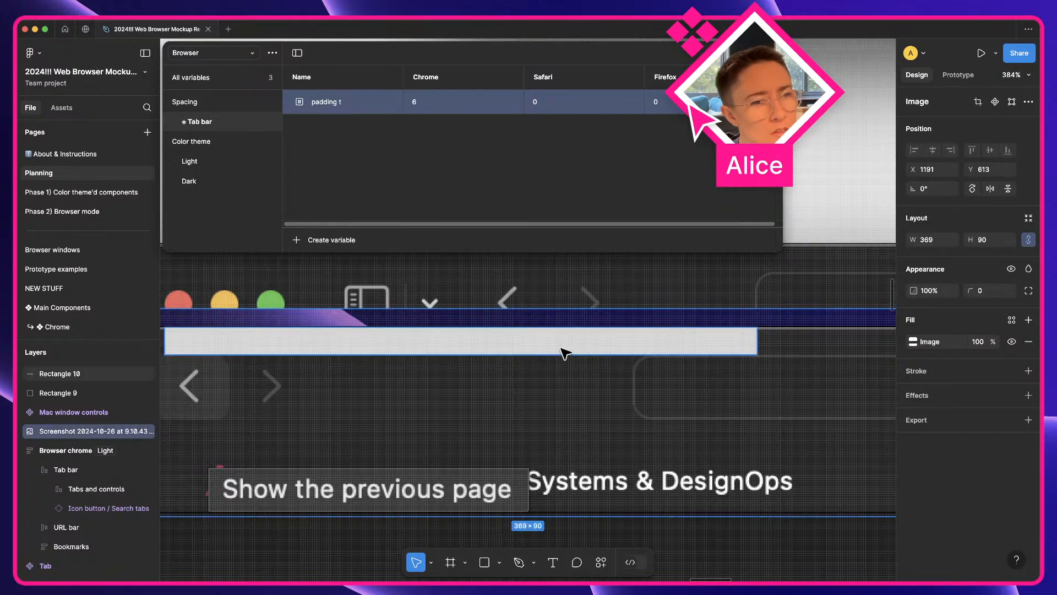
click(563, 353)
key(1)
key(2)
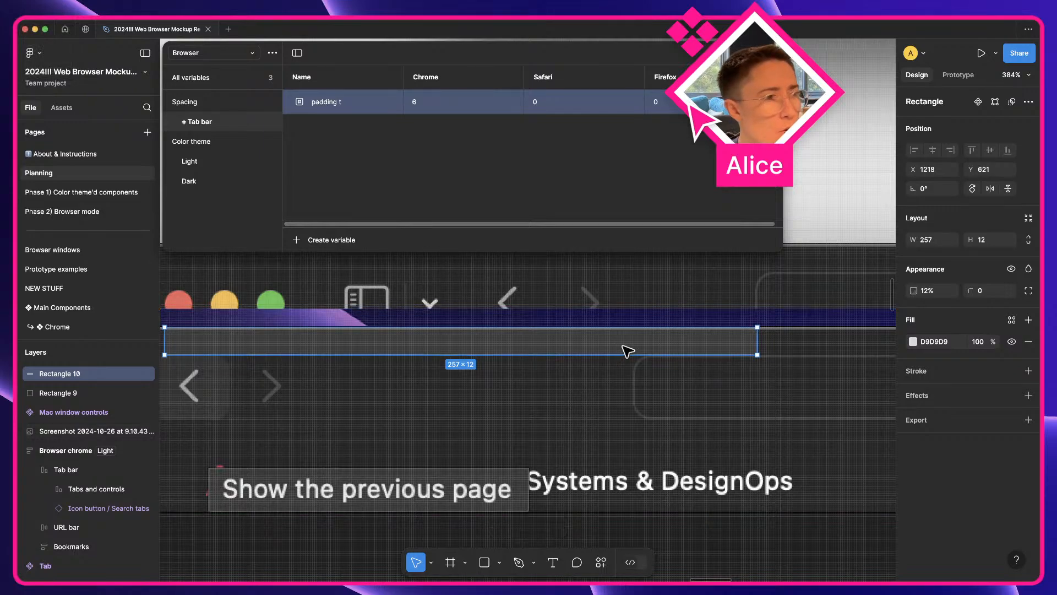
- Set the Safari value of padding t to 12 and delete the measuring rectangle and the pasted Safari capture
key(BackSpace)
click(537, 103)
text(12)
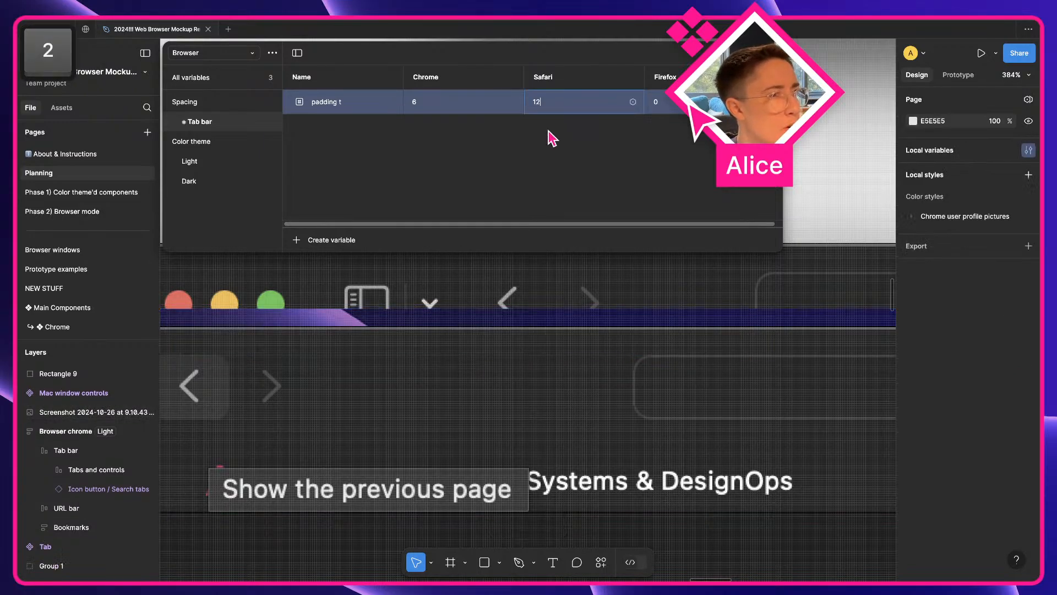
click(589, 358)
scroll(590, 358, down, 3)
key(BackSpace)
- Move the Browser chrome frame back up above the Alice's blog browser screenshot, at X 1420, Y -1043
scroll(674, 383, down, 3)
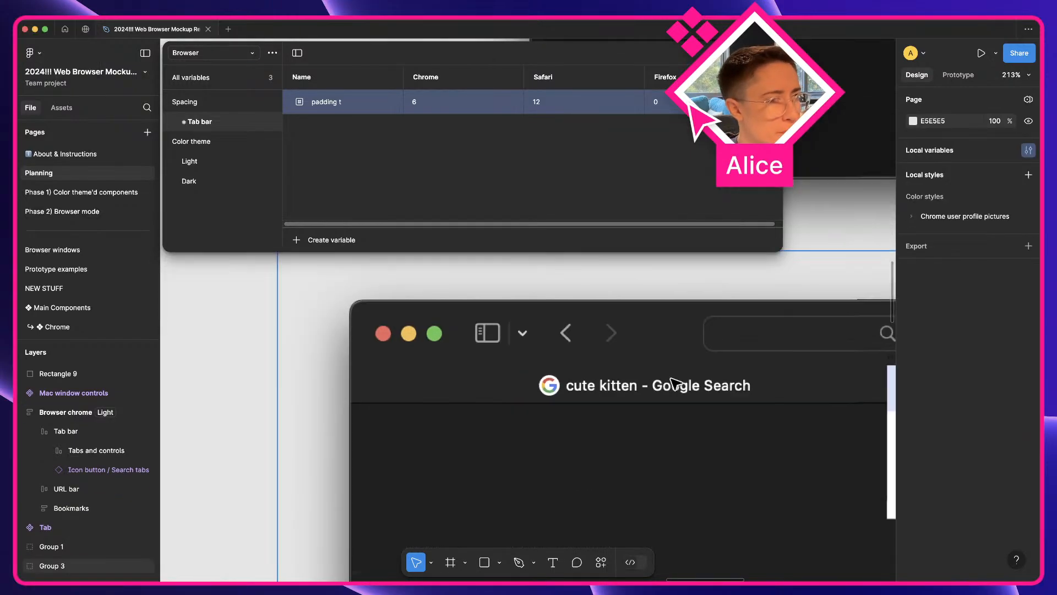
scroll(675, 383, down, 2)
key(space)
drag(553, 415, 142, 426)
click(496, 384)
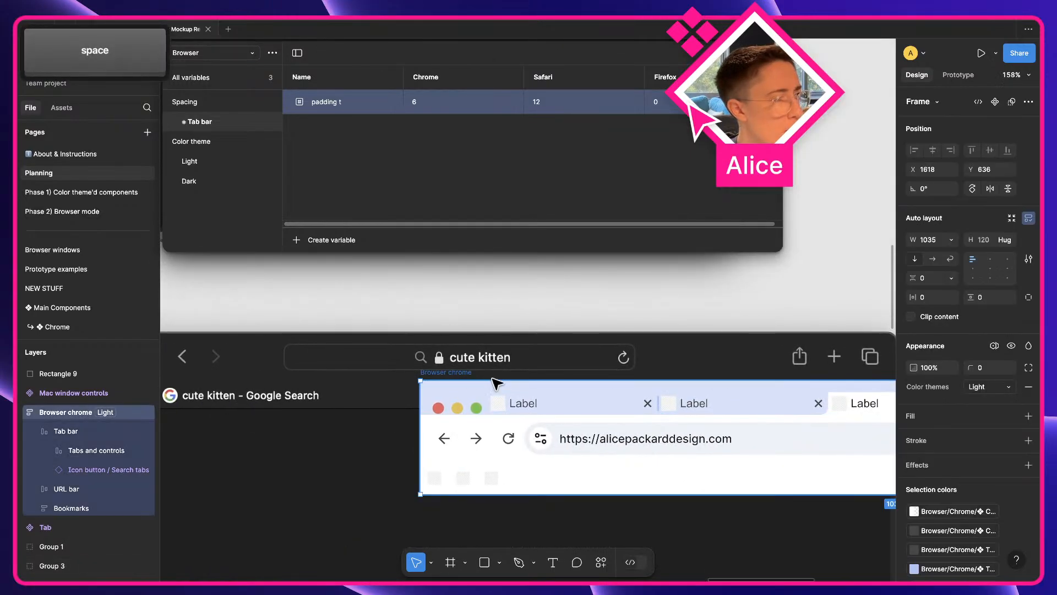
drag(496, 383, 261, 387)
scroll(622, 430, up, 15)
key(space)
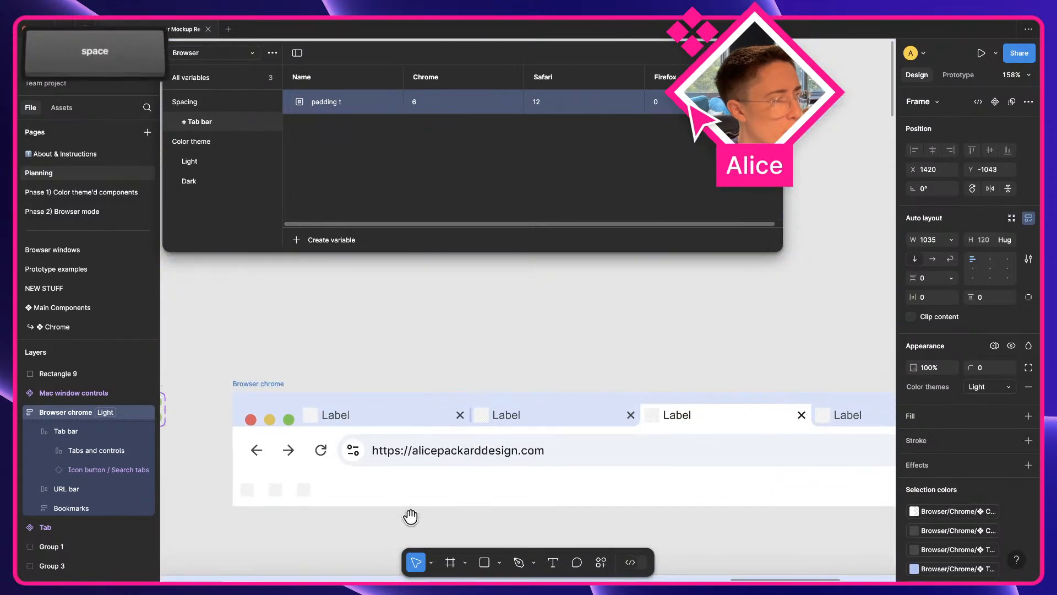
- Draw an 8 × 4 rectangle spanning the gap between the Firefox screenshot's top edge and the top of the cute alligator tab
drag(411, 517, 836, 310)
scroll(622, 354, down, 15)
key(space)
drag(637, 347, 202, 435)
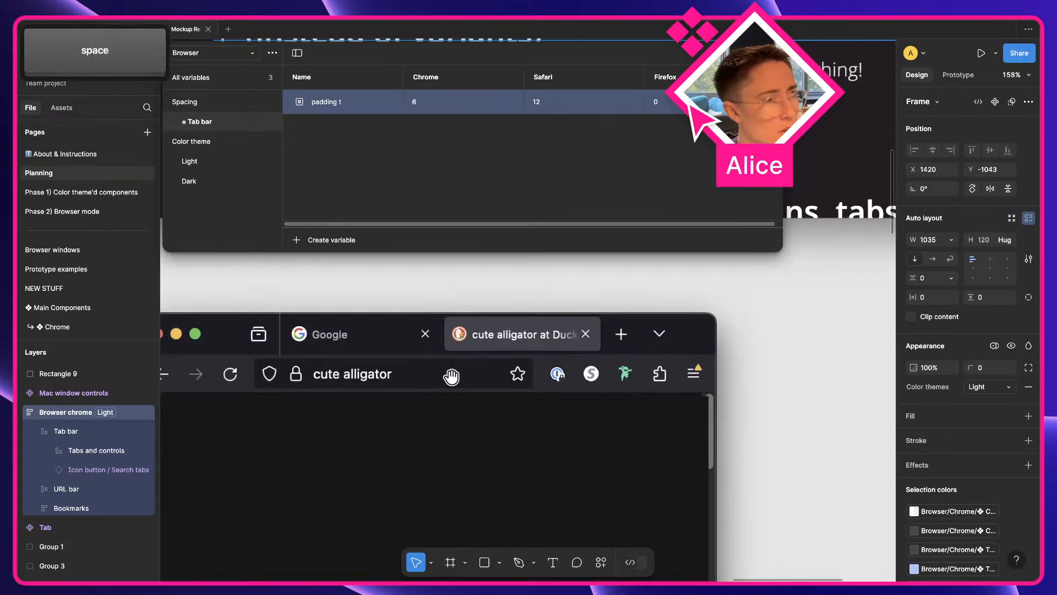
drag(450, 376, 572, 385)
scroll(700, 328, up, 5)
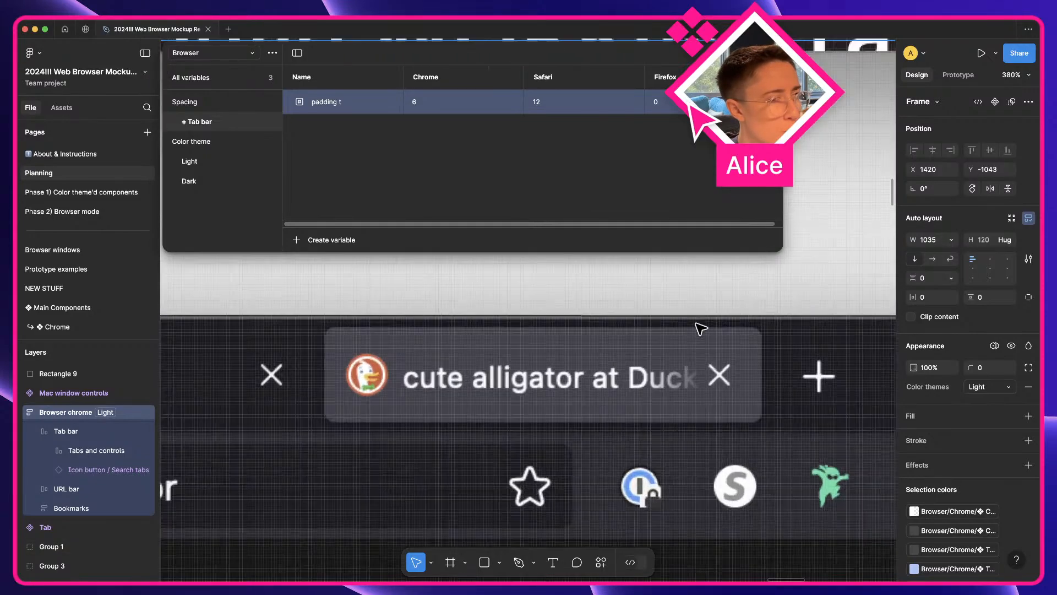
scroll(700, 328, up, 3)
key(r)
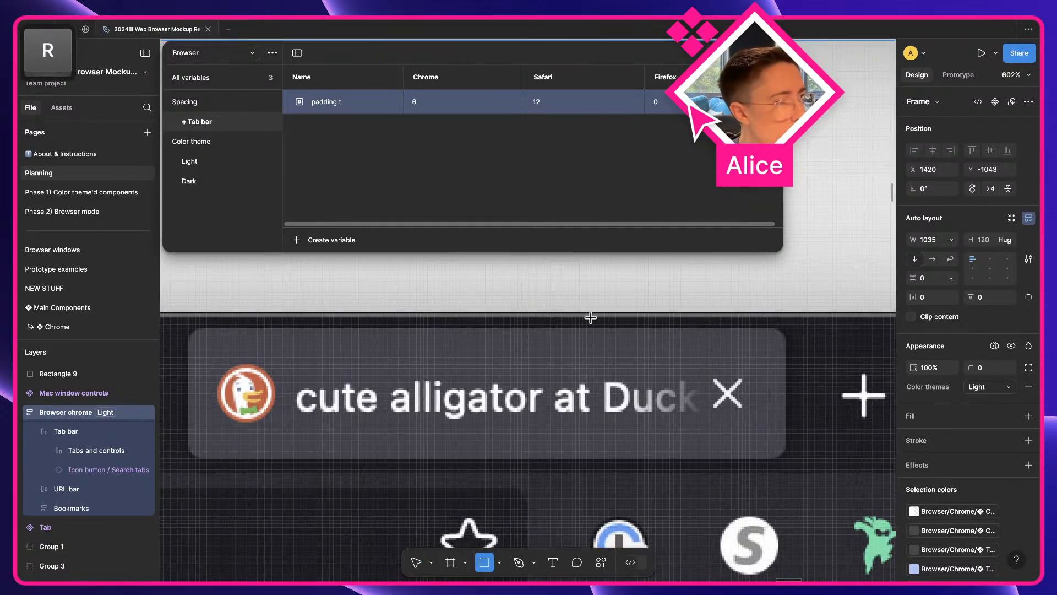
drag(584, 314, 611, 327)
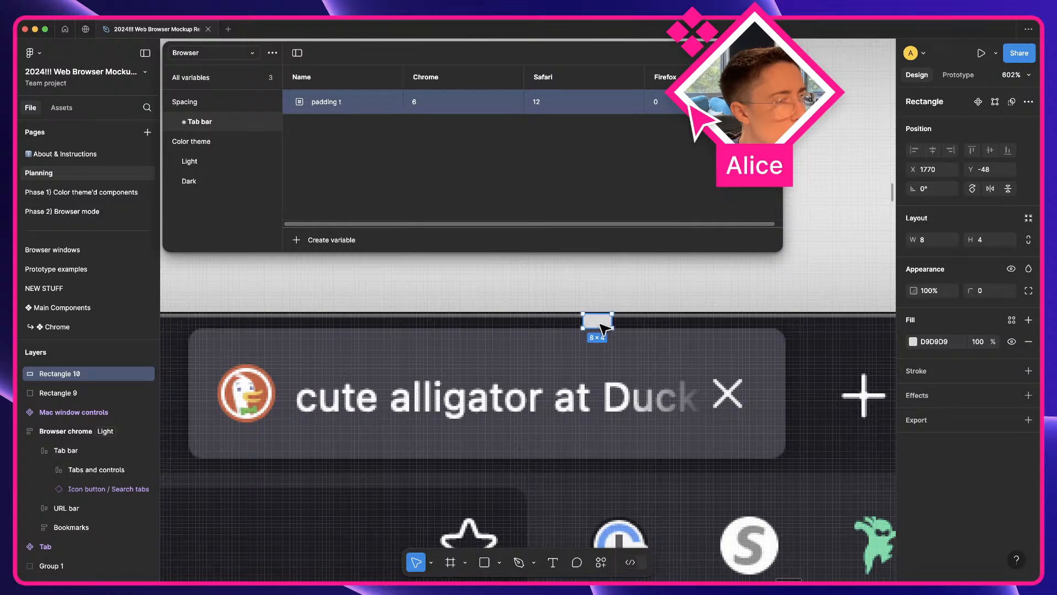
- Set the Firefox value of padding t to 4 and delete the 8 × 4 measuring rectangle
click(676, 103)
text(4)
key(Return)
key(BackSpace)
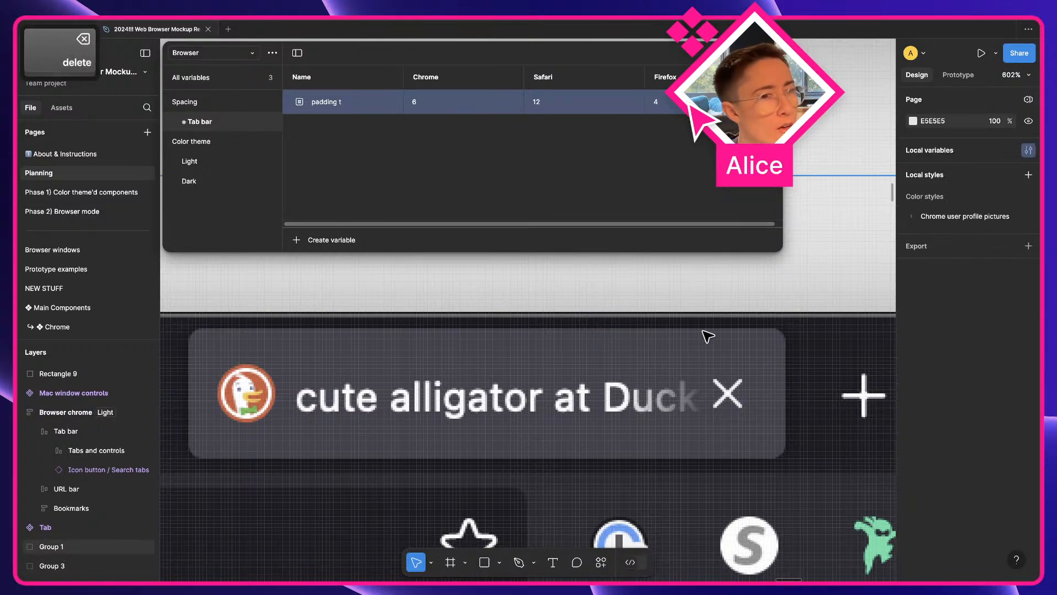
- Bind the top padding of the Tab bar in the Browser chrome frame to the padding t variable
scroll(711, 338, down, 10)
scroll(722, 342, down, 2)
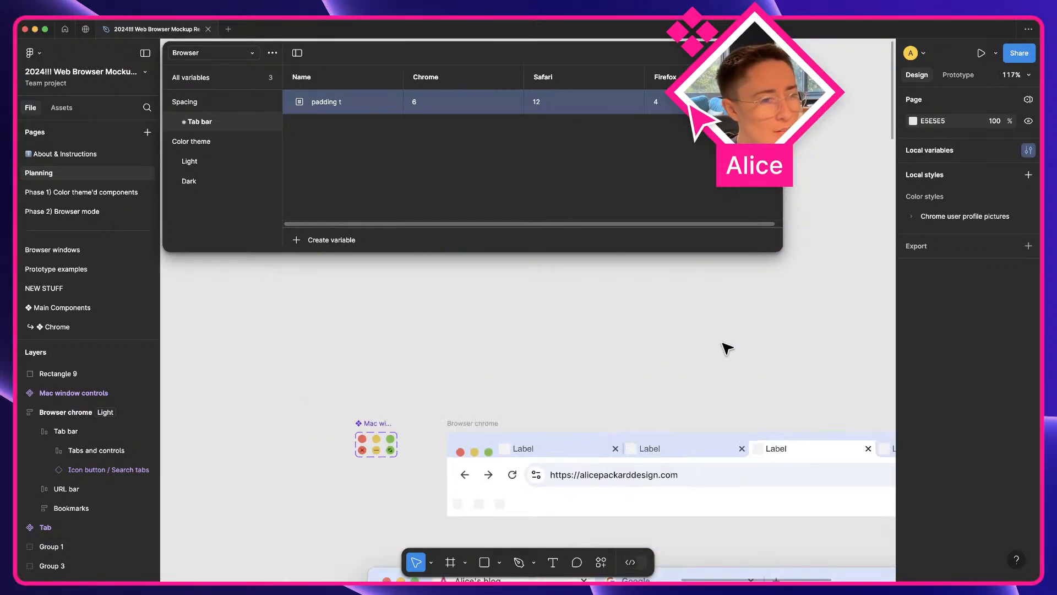
key(space)
drag(718, 377, 490, 325)
click(434, 395)
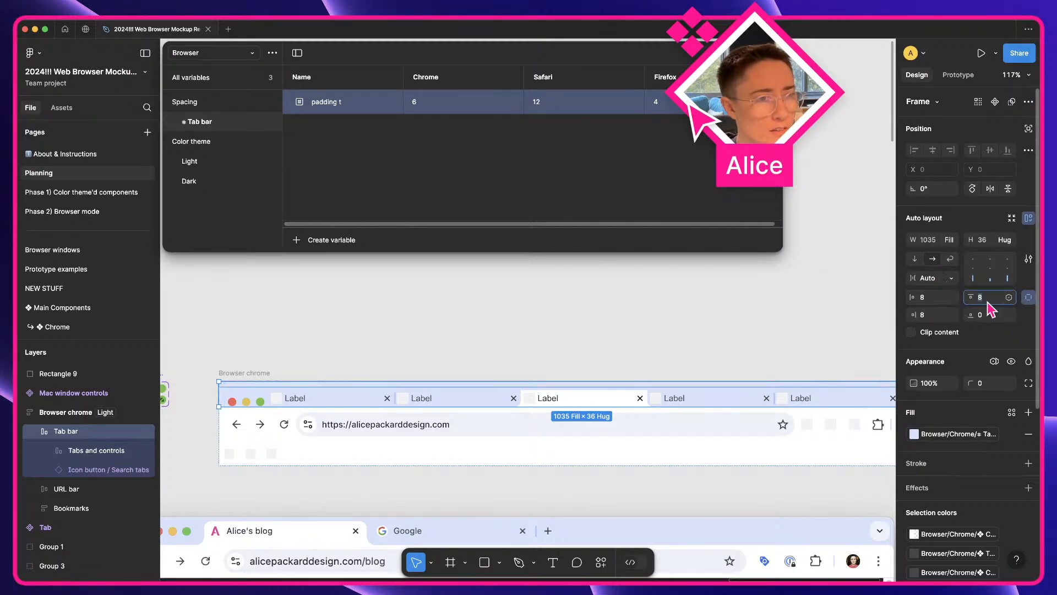
key(equal)
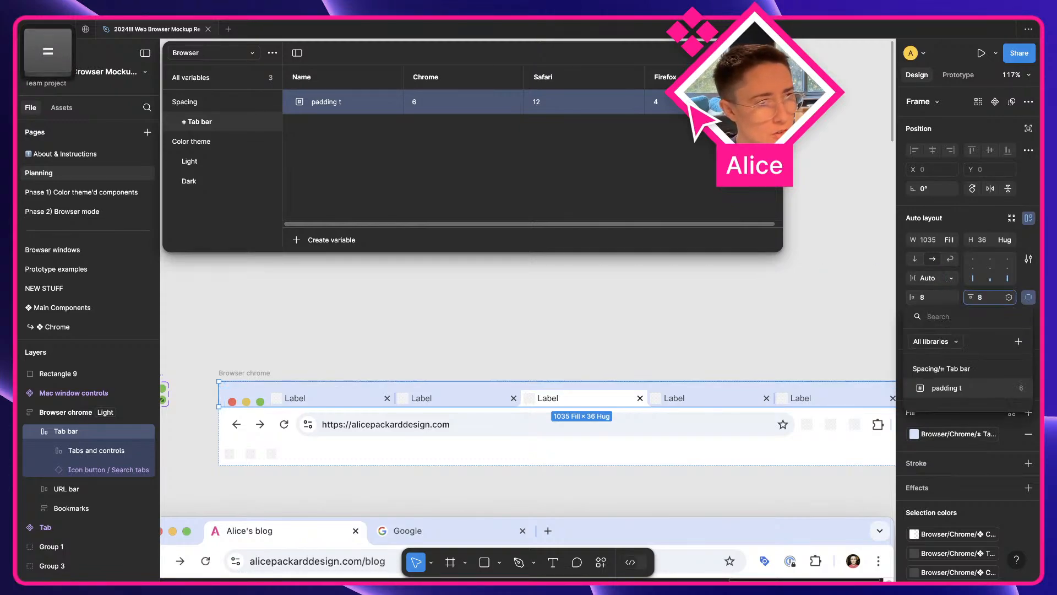
key(Return)
click(724, 339)
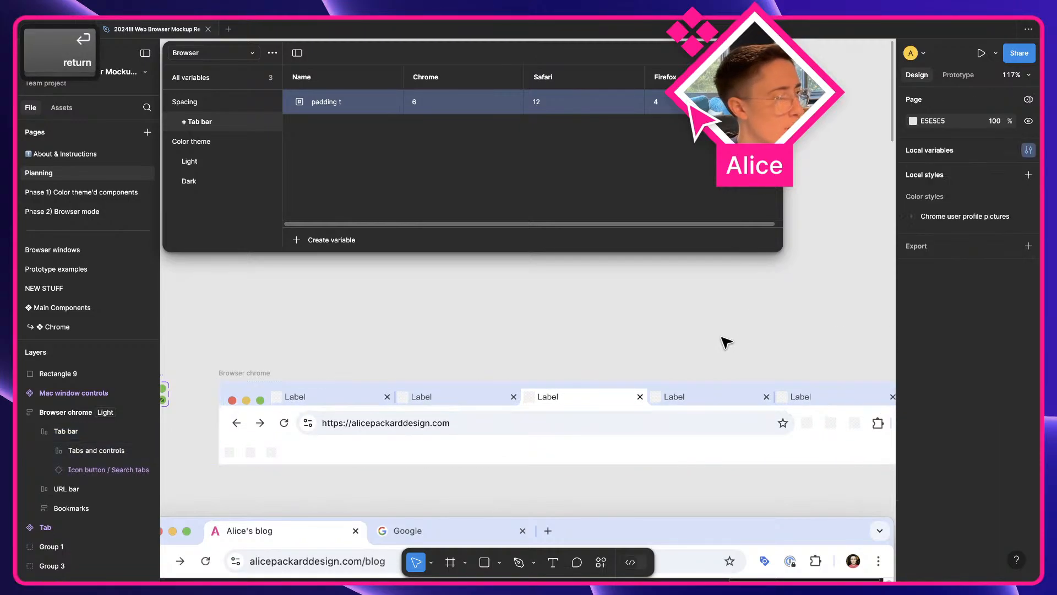
- Apply the Safari mode of the Browser variable collection to the Browser chrome frame
key(space)
drag(627, 364, 576, 323)
scroll(575, 323, down, 3)
click(409, 348)
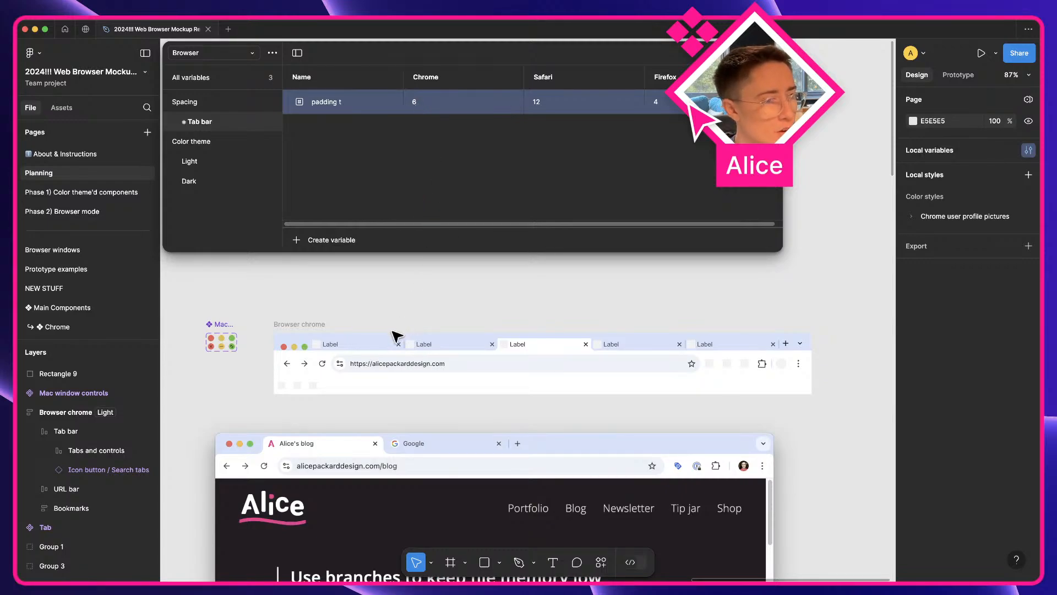
click(307, 326)
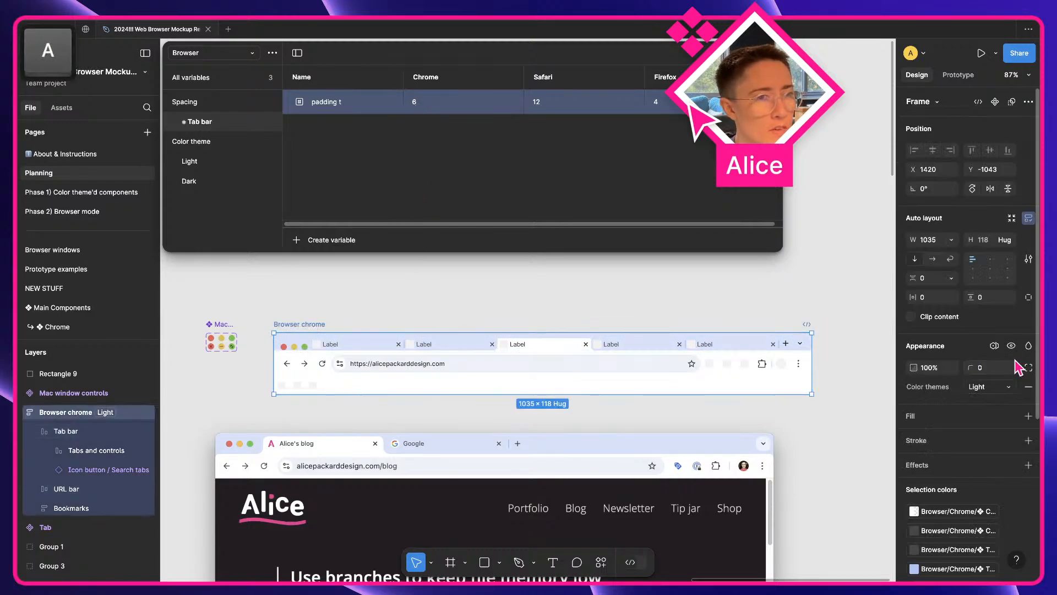
click(994, 345)
mouse_move(981, 385)
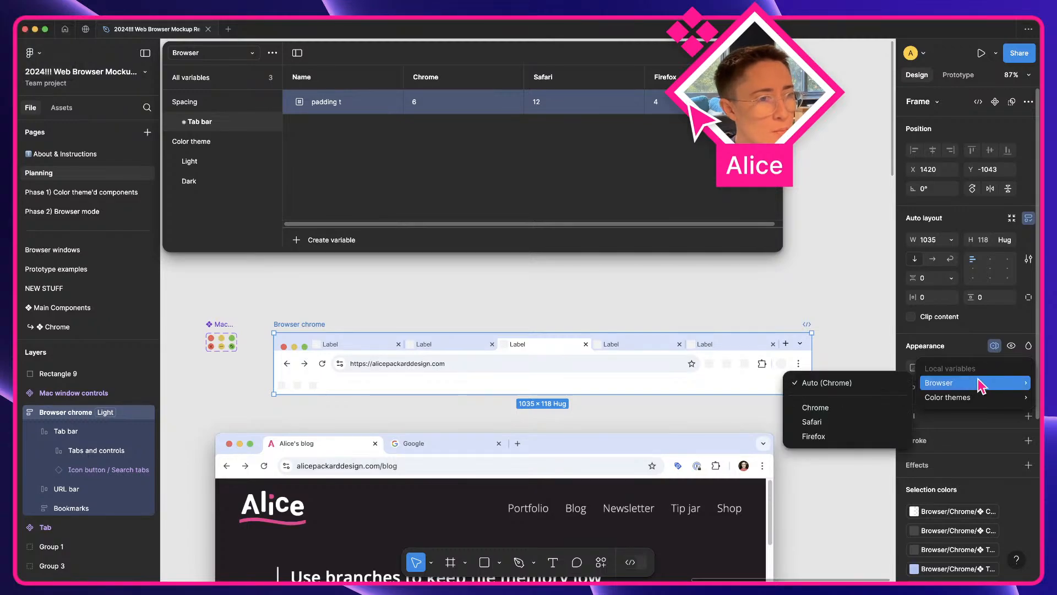
click(846, 421)
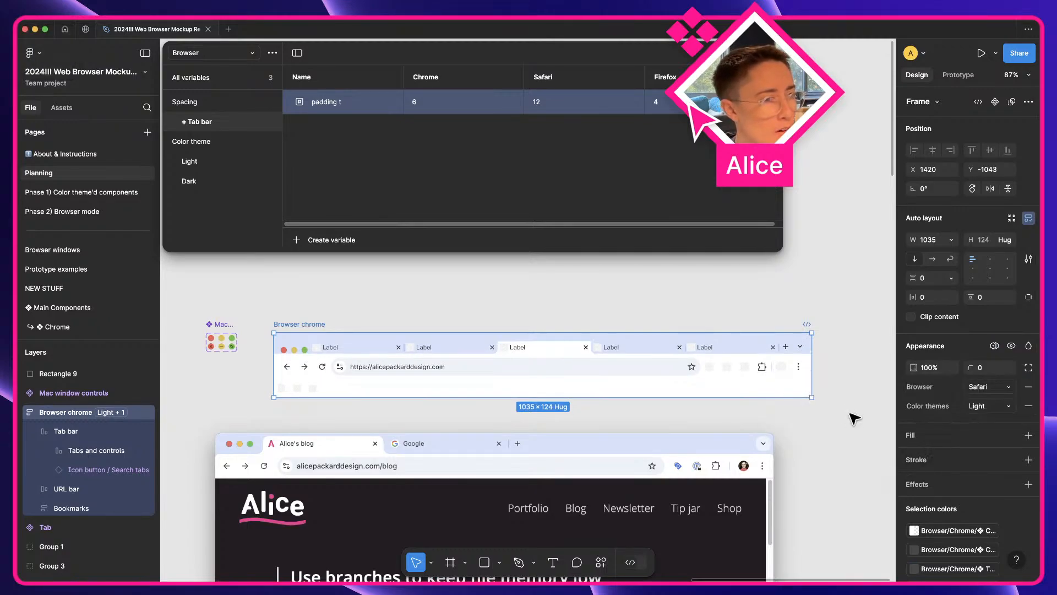
- Cycle the Browser chrome frame's Browser mode through Firefox and Safari, ending on Chrome
click(980, 387)
click(977, 405)
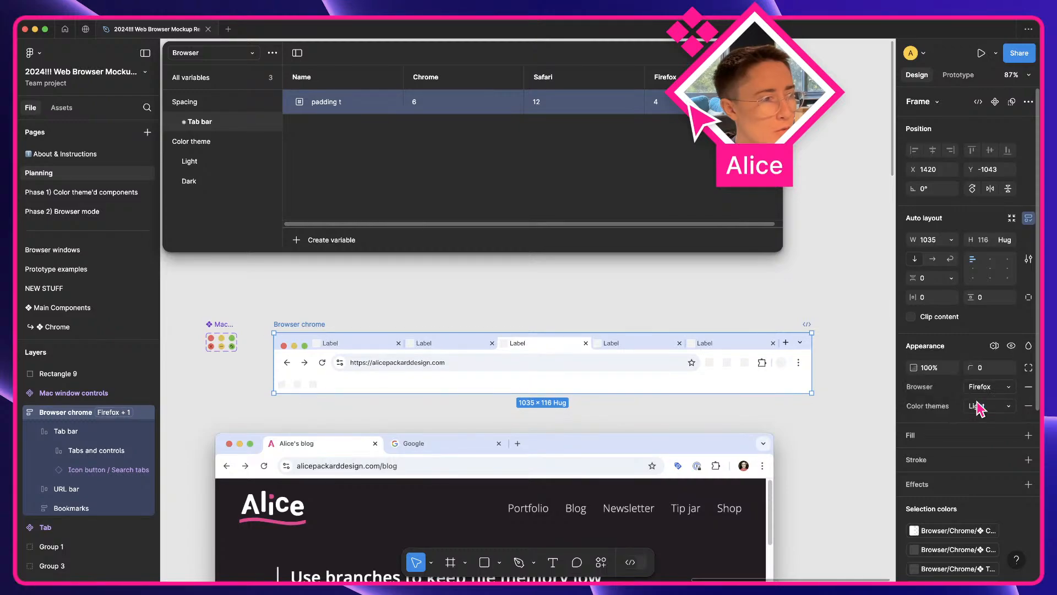
click(983, 388)
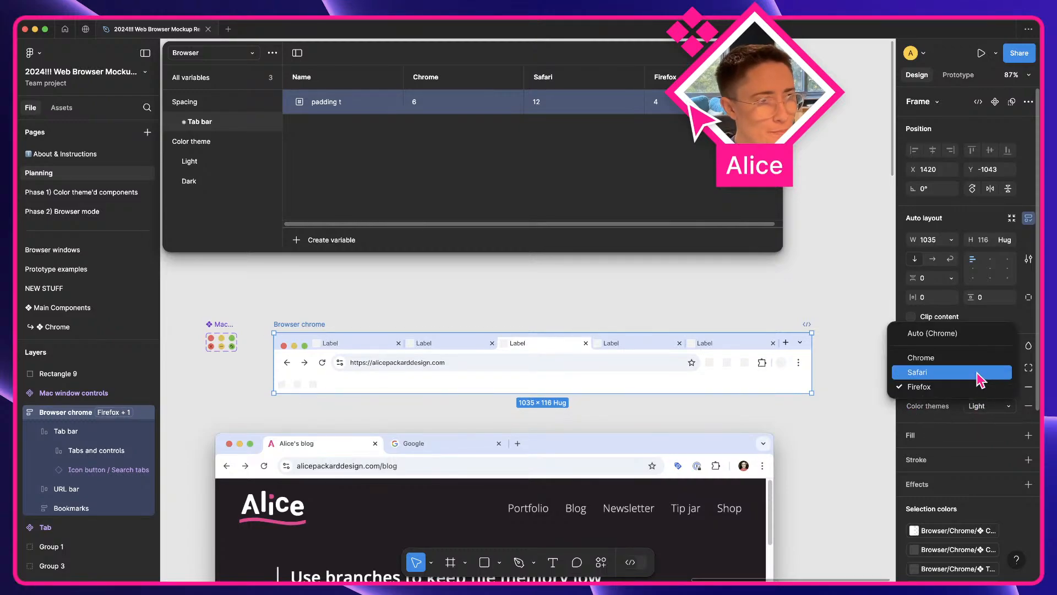
click(980, 379)
click(983, 387)
click(985, 372)
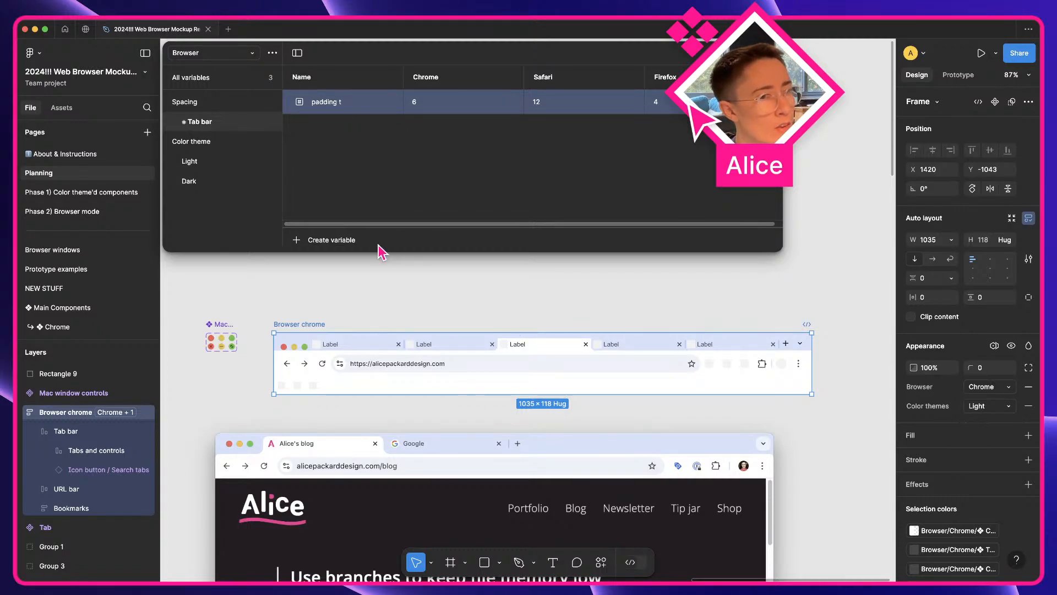
- Limit the number scope of the padding t variable to Gap (Auto layout) only
right_click(345, 112)
click(387, 132)
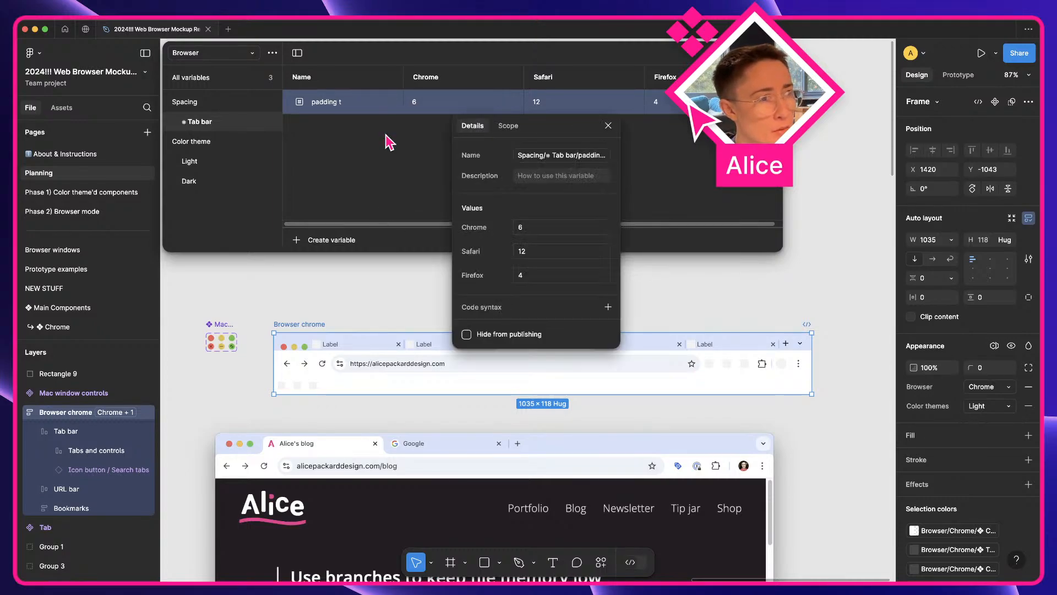
click(508, 126)
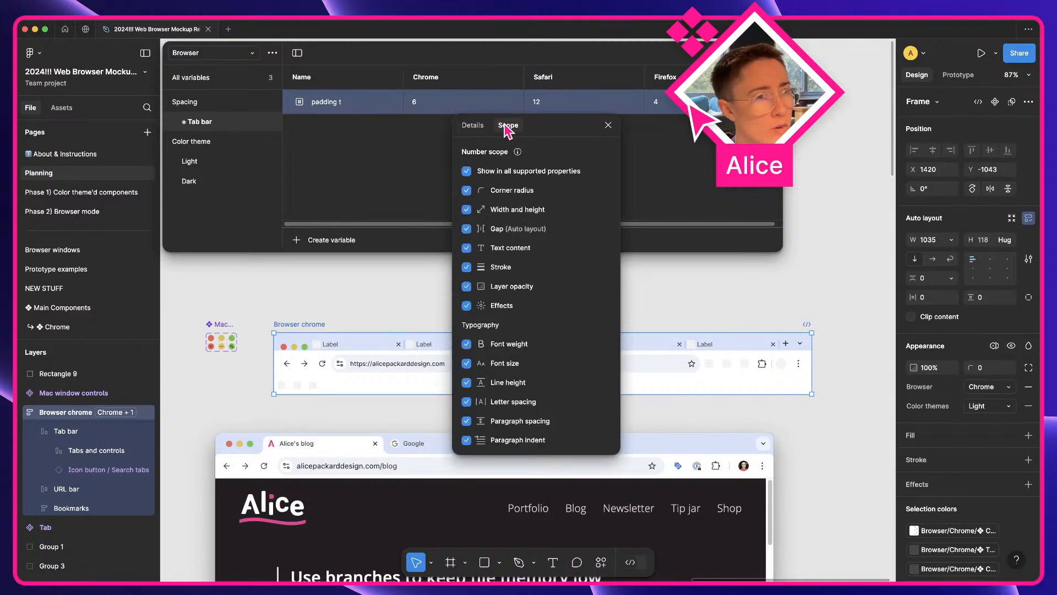
click(467, 172)
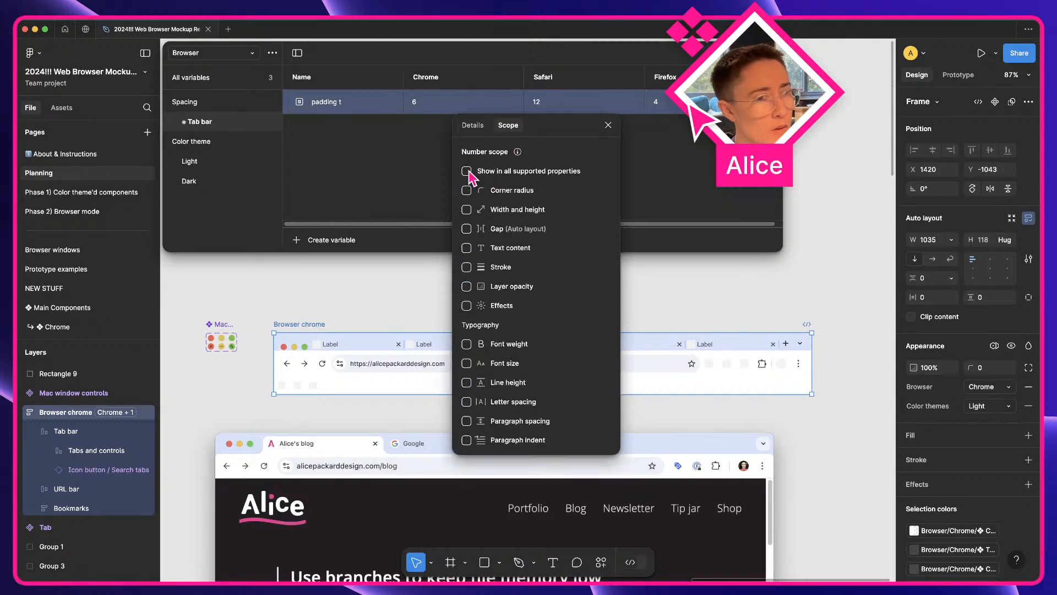
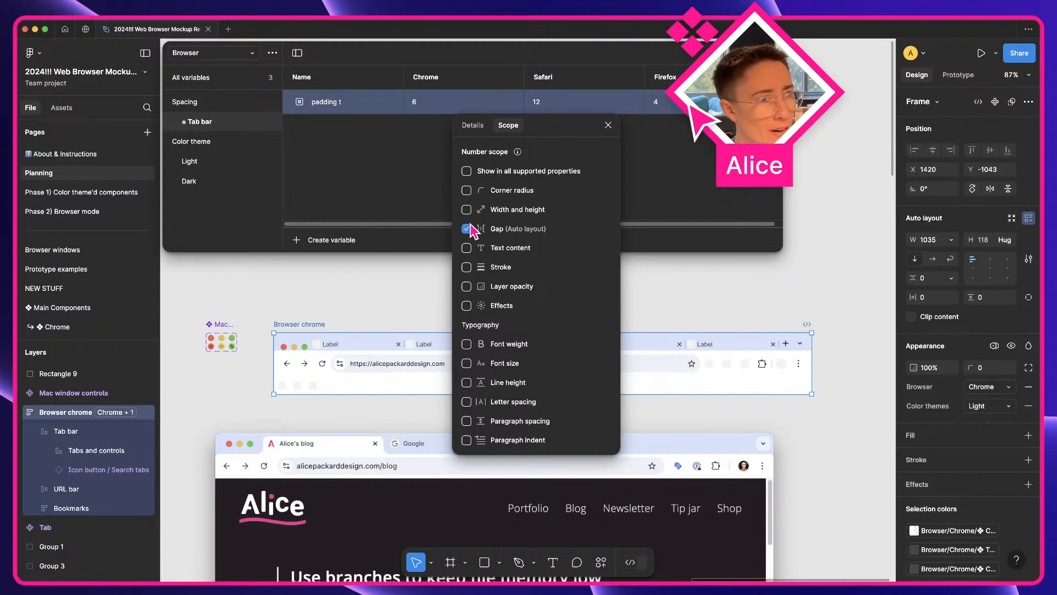
click(607, 126)
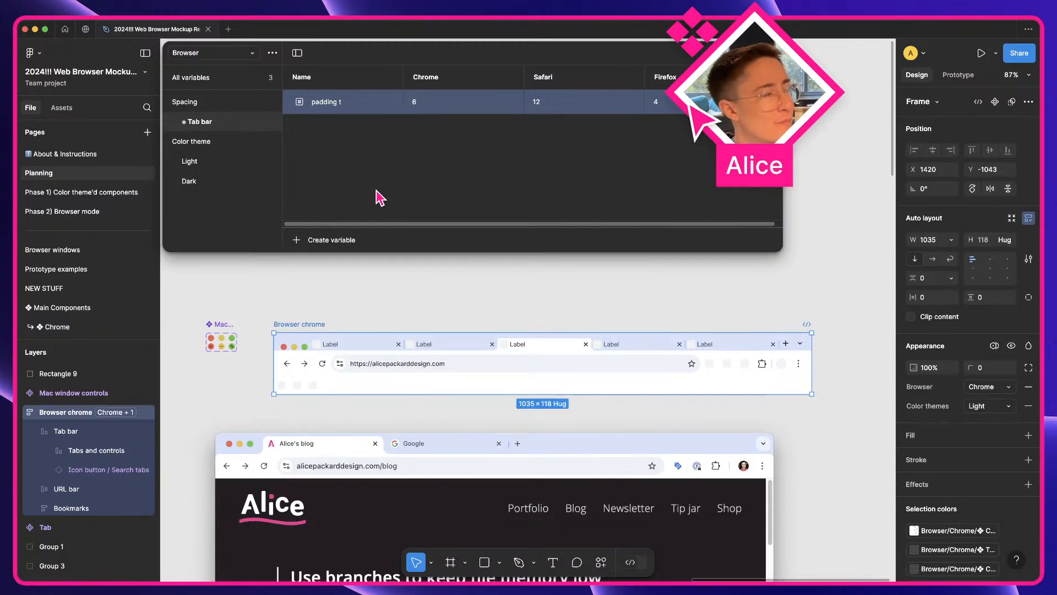
- Draw a 6 × 14 measuring rectangle between the tab search button and the right edge of the Chrome screenshot
click(410, 307)
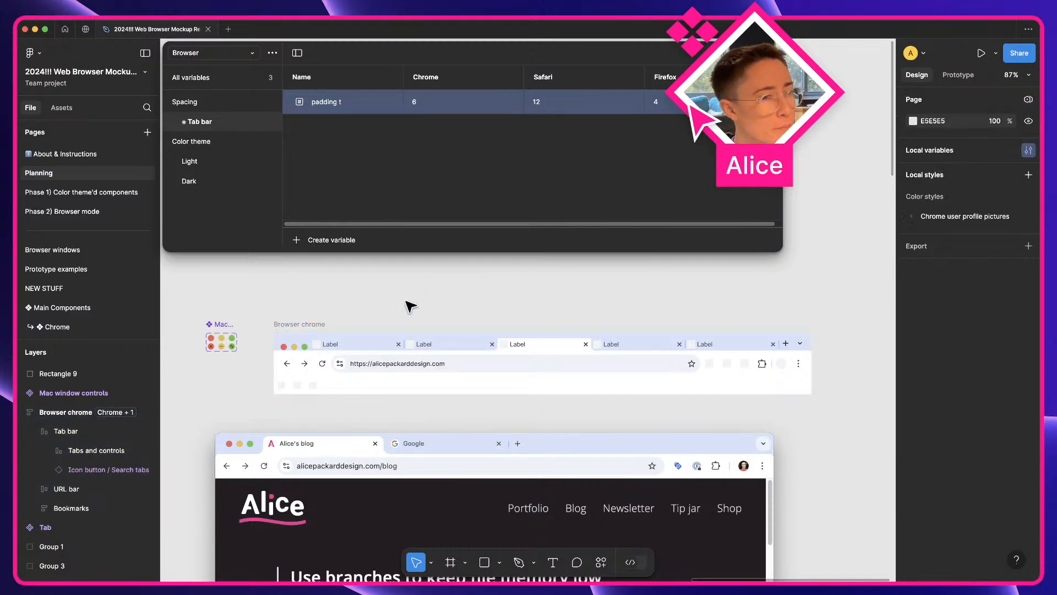
key(space)
drag(395, 333, 431, 306)
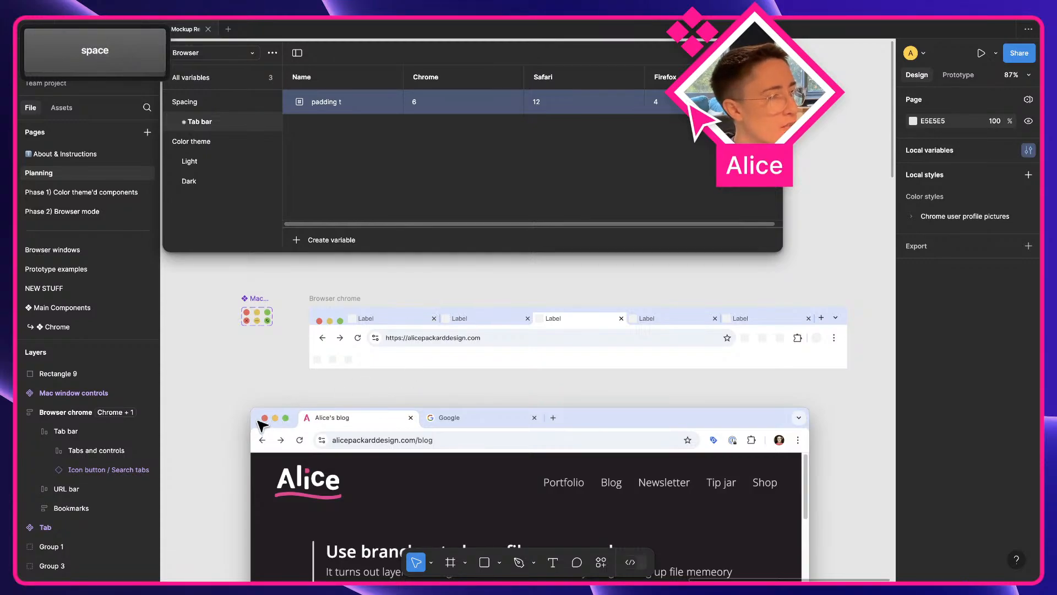
key(space)
drag(667, 440, 494, 424)
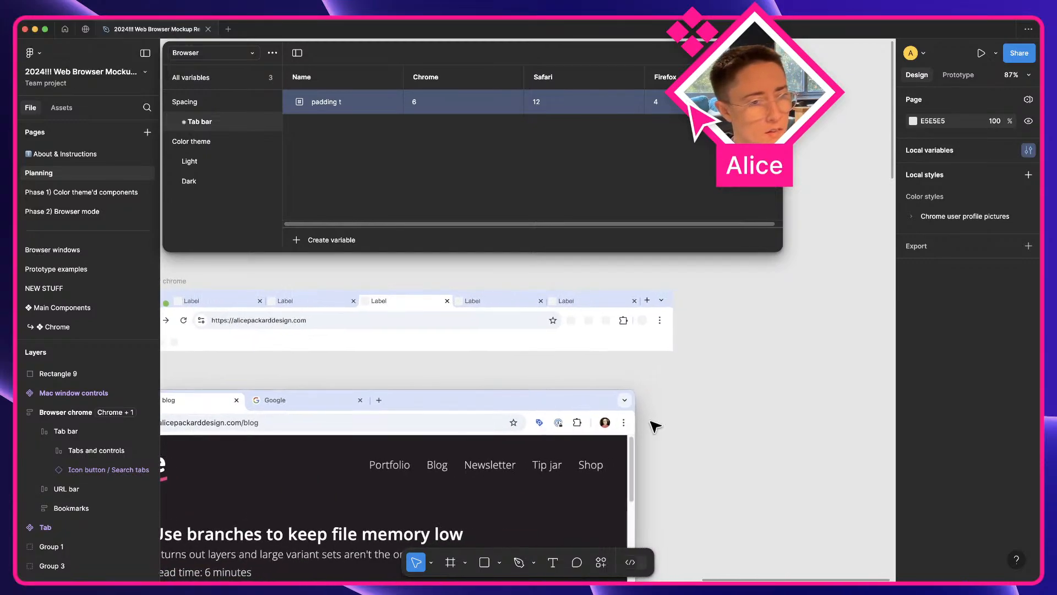
scroll(655, 425, up, 6)
scroll(655, 425, up, 2)
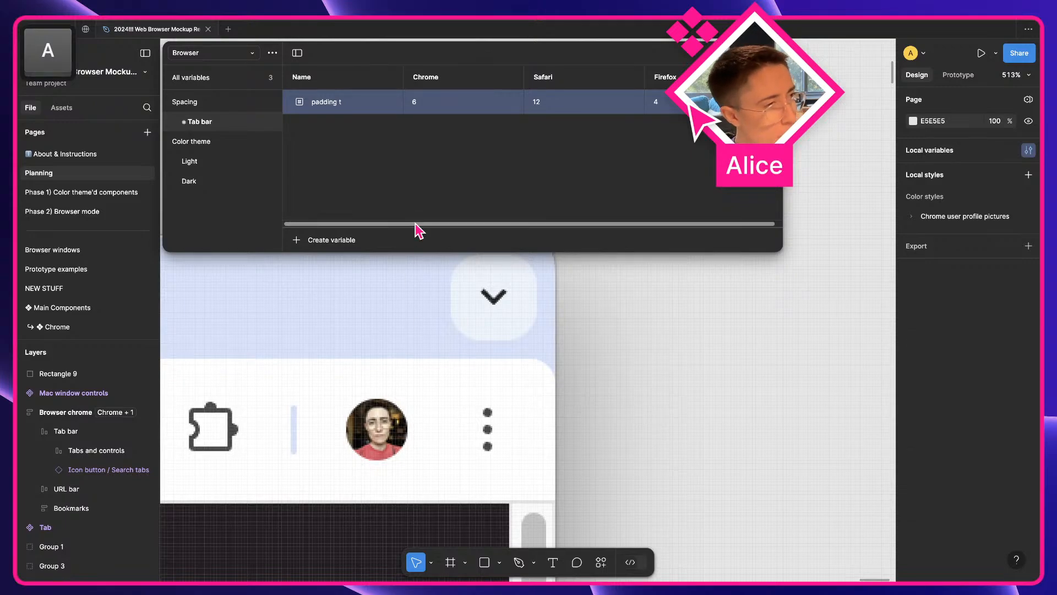
scroll(436, 363, up, 3)
key(r)
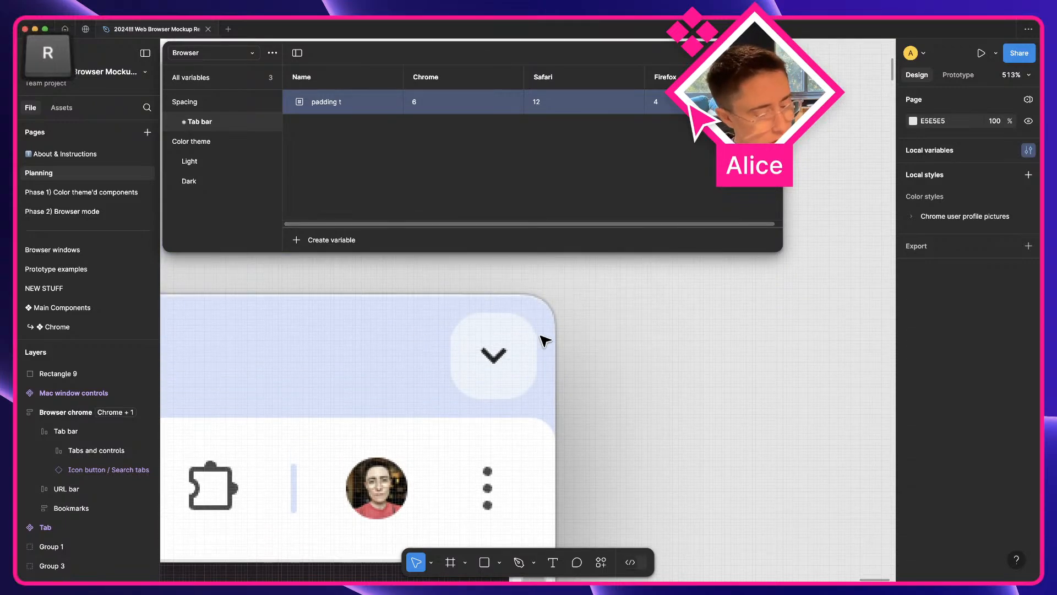
drag(537, 337, 558, 381)
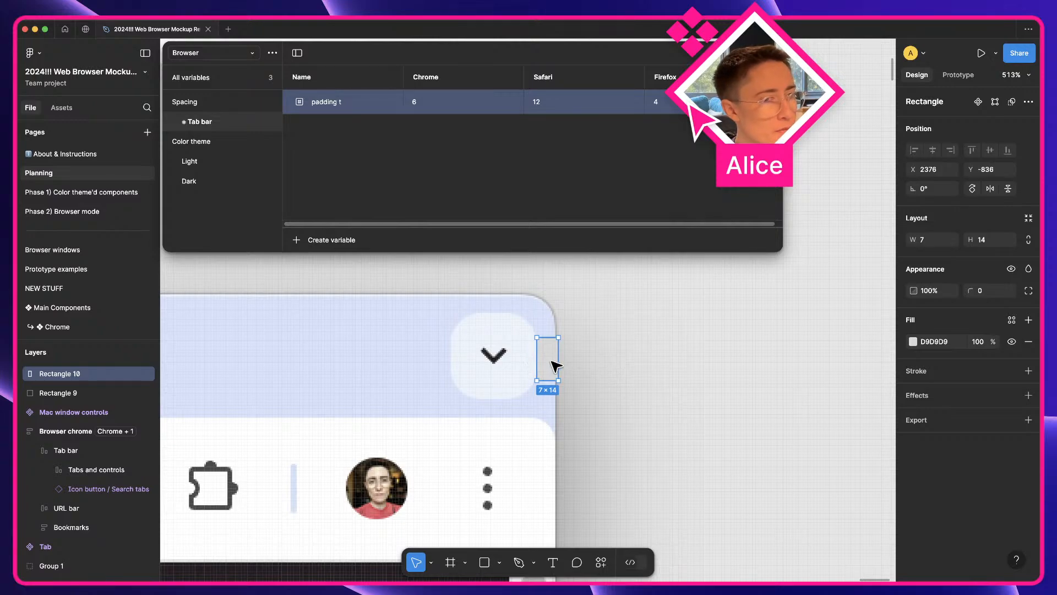
drag(558, 365, 555, 366)
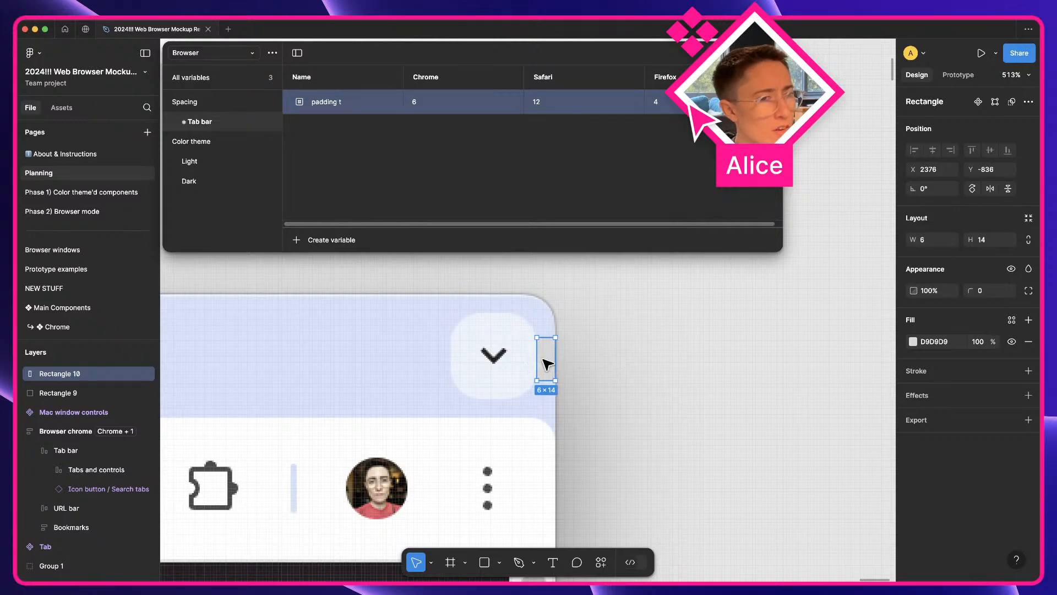
- Cut and paste the 6 × 14 rectangle at the left edge of the Chrome screenshot's tab bar to check that padding, then cut it
key(BackSpace)
key(space)
scroll(592, 361, left, 15)
scroll(543, 354, down, 3)
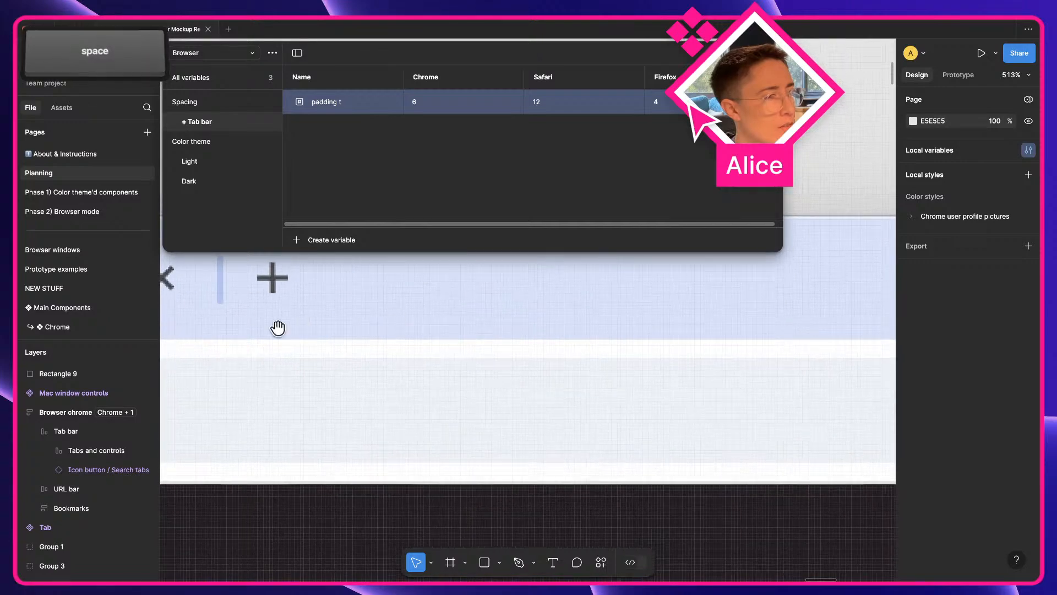
scroll(812, 337, left, 15)
scroll(347, 434, up, 5)
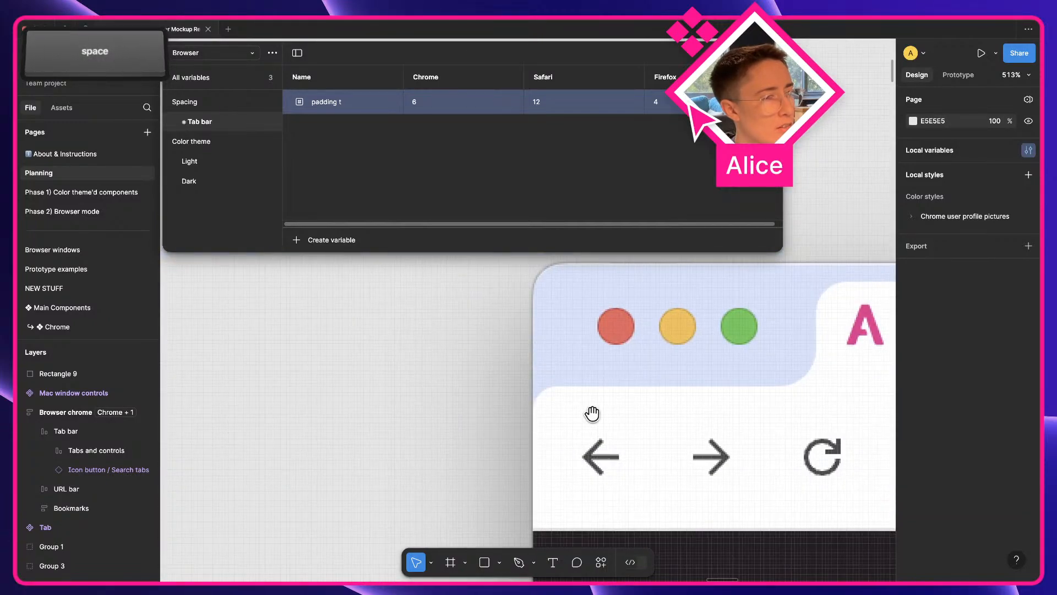
key(super+v)
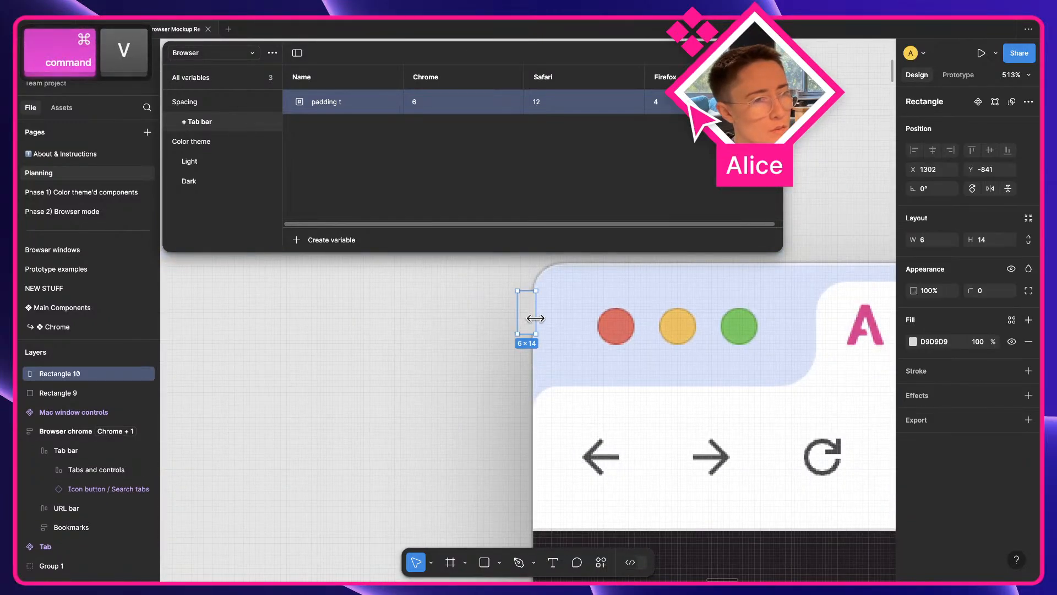
drag(529, 322, 557, 344)
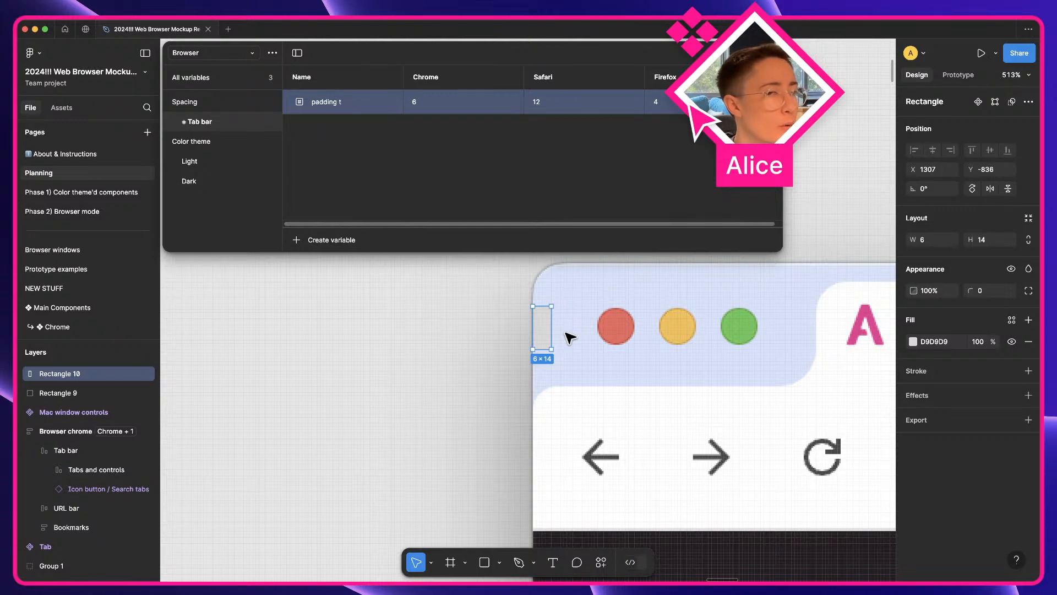
scroll(570, 337, down, 5)
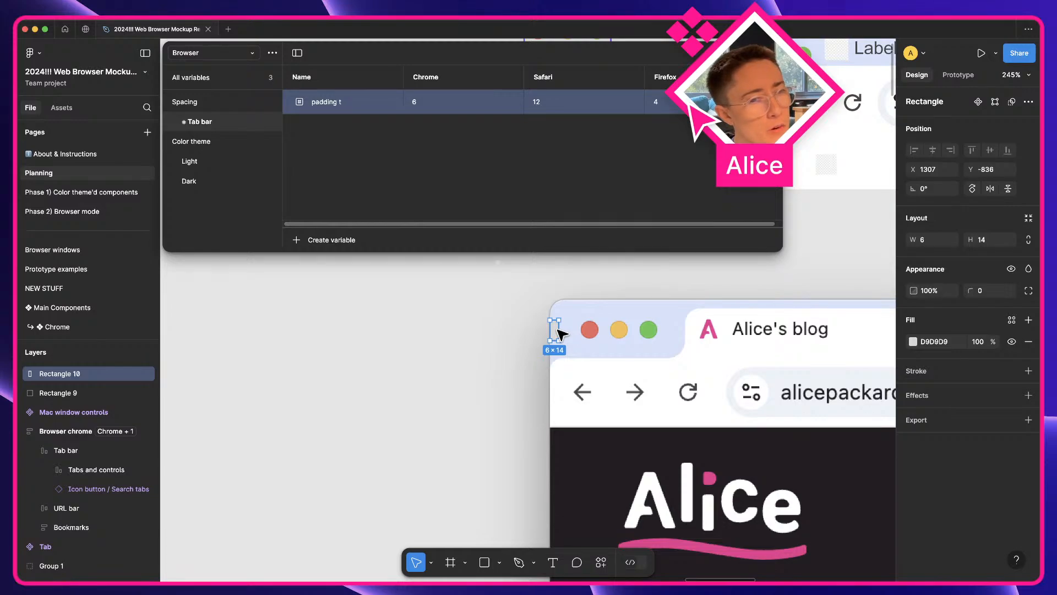
key(super+x)
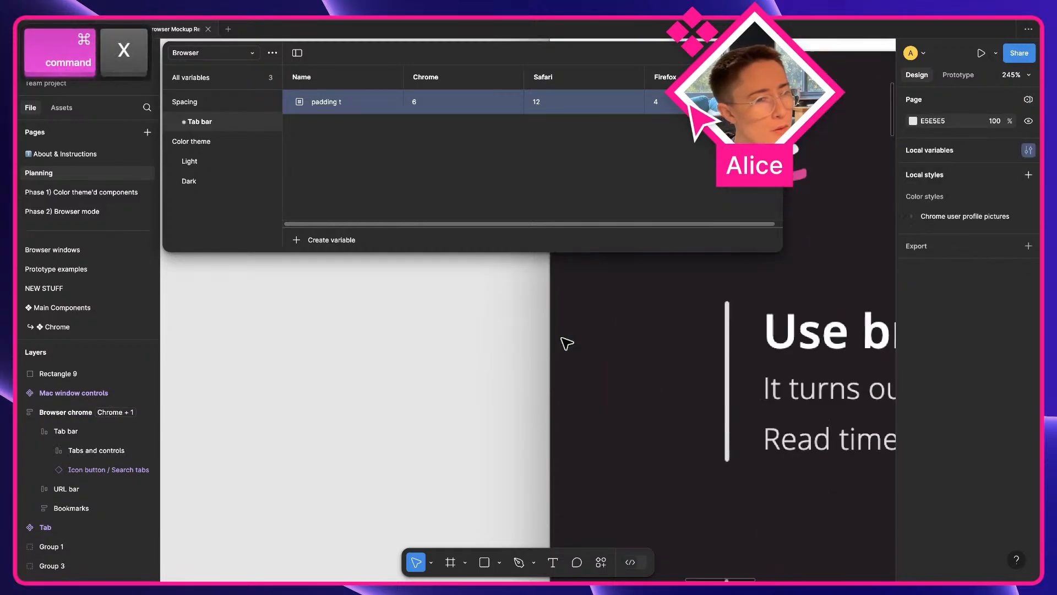
- Create a number variable named padding ↔ in the Tab bar group of the Browser collection
click(329, 237)
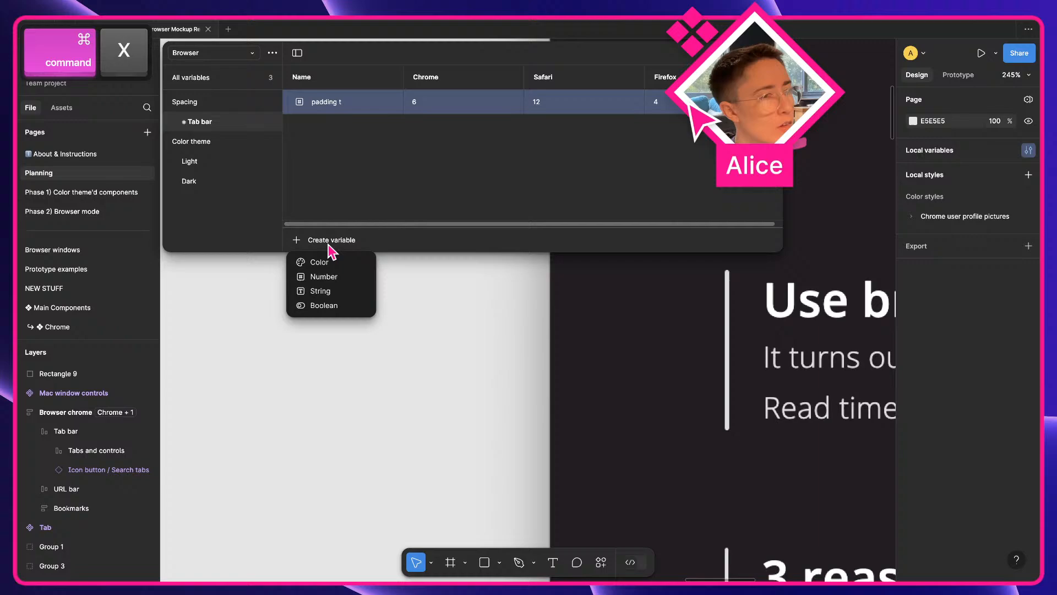
click(324, 276)
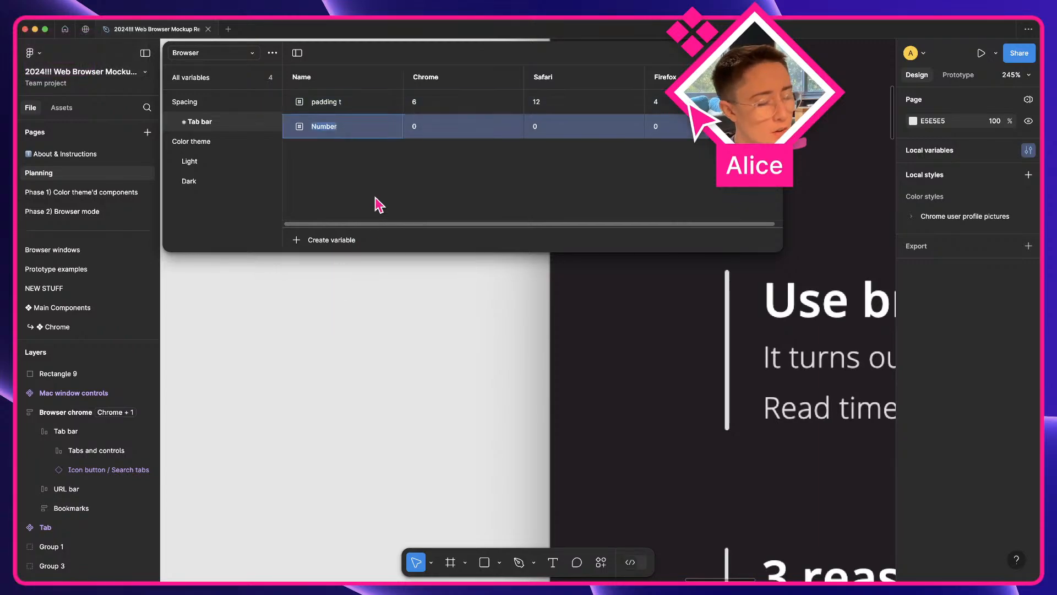
text(padding)
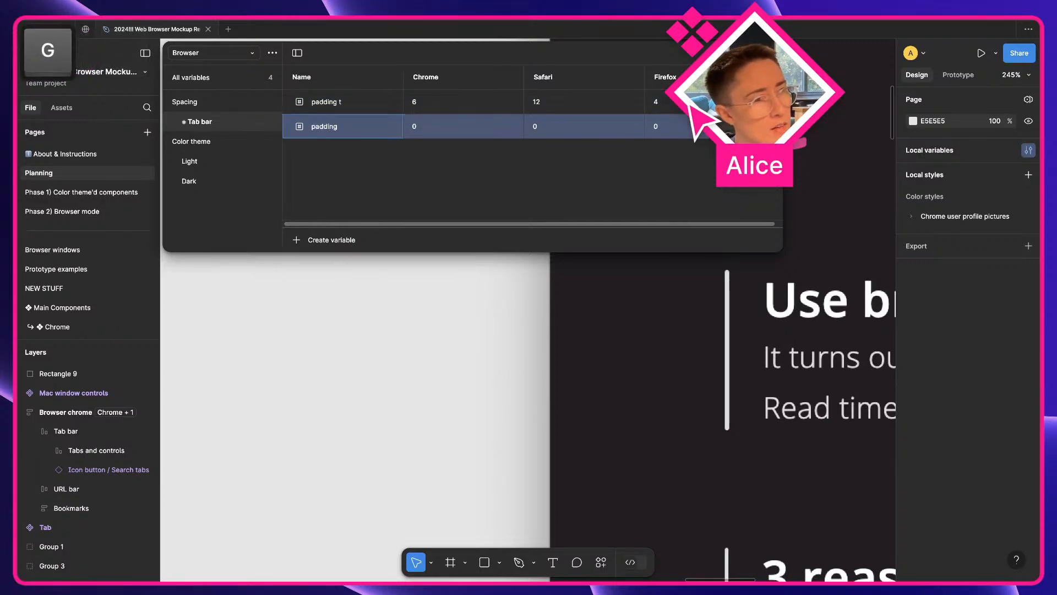
text( 4)
key(BackSpace)
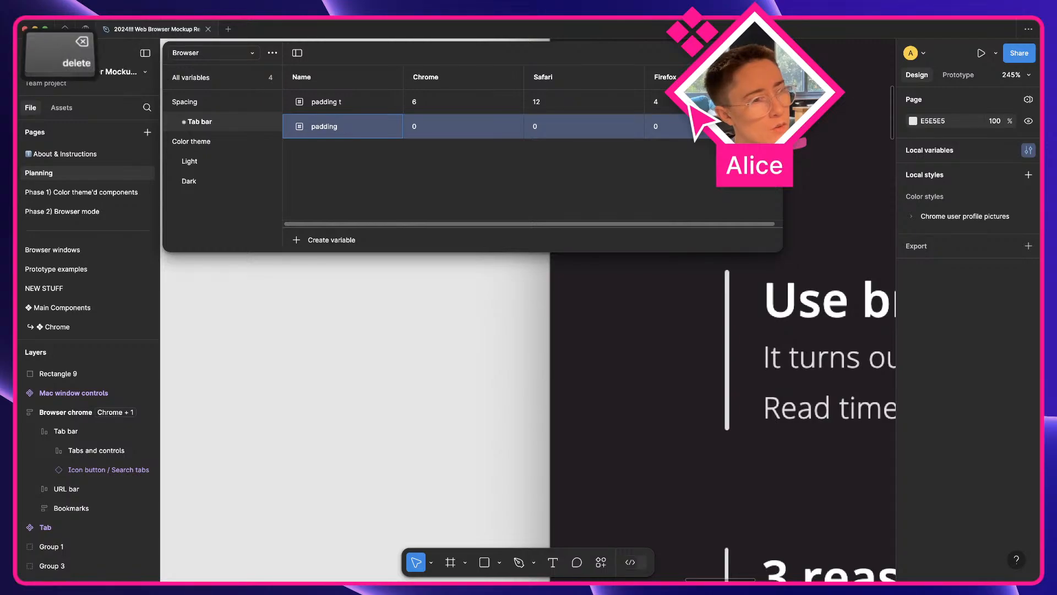
key(ctrl+super+space)
key(Down)
key(Right)
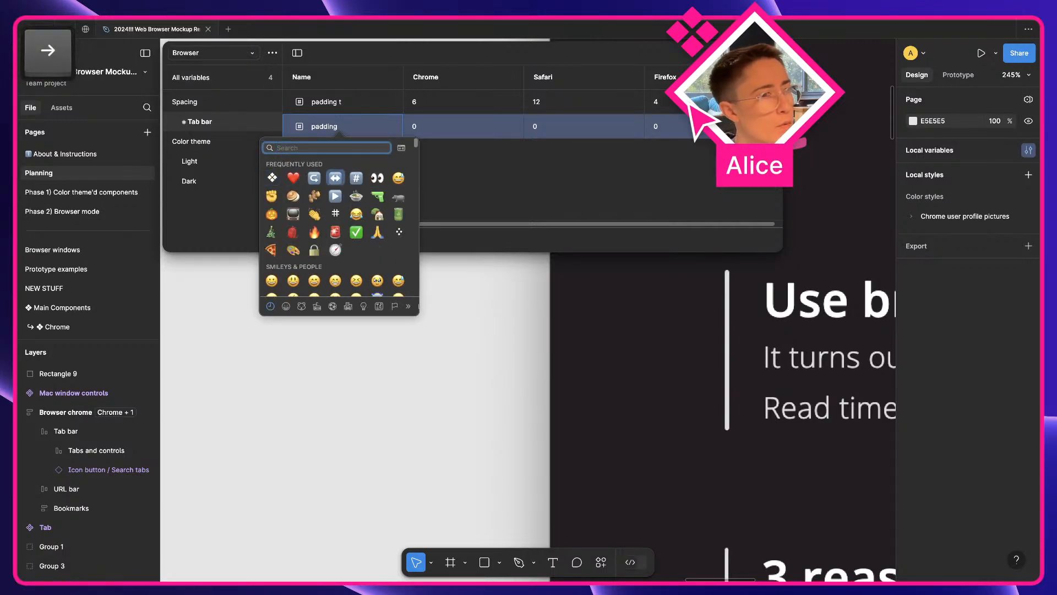
key(Return)
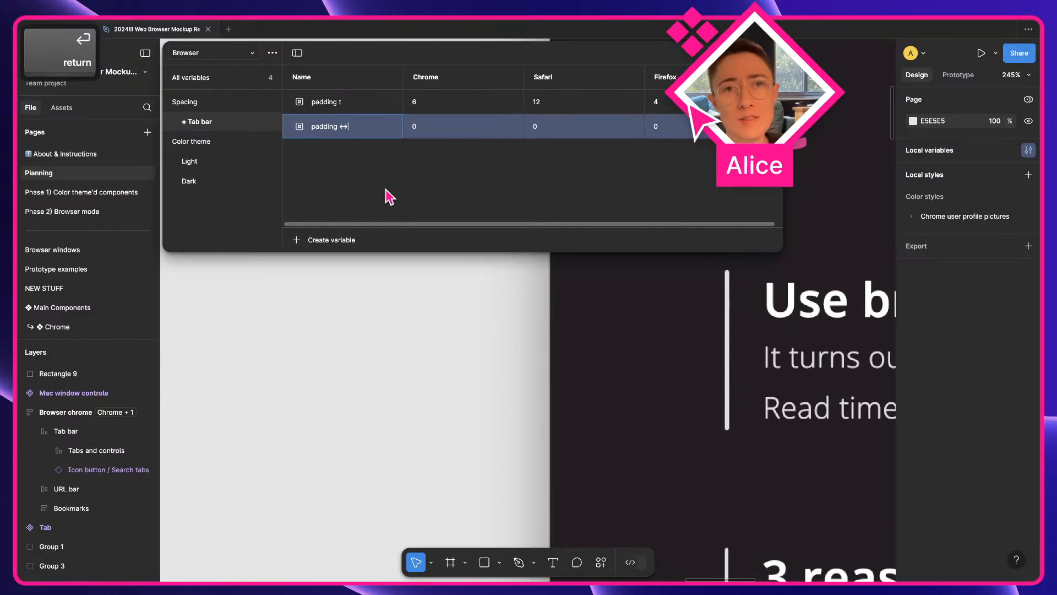
click(386, 190)
- Set the Chrome value of the padding ↔ variable to 6
click(338, 129)
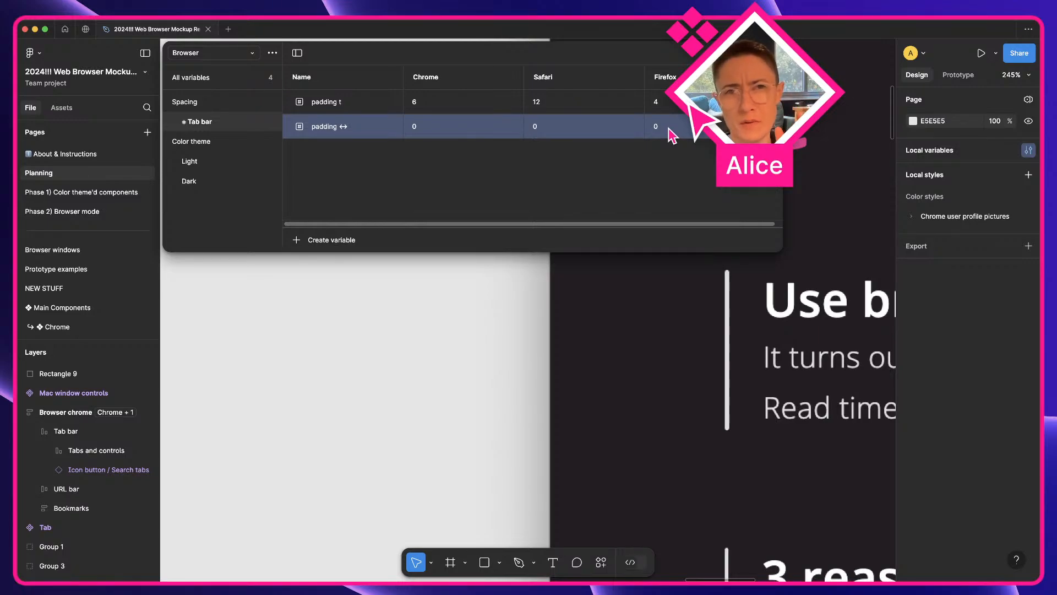
click(449, 131)
text(6)
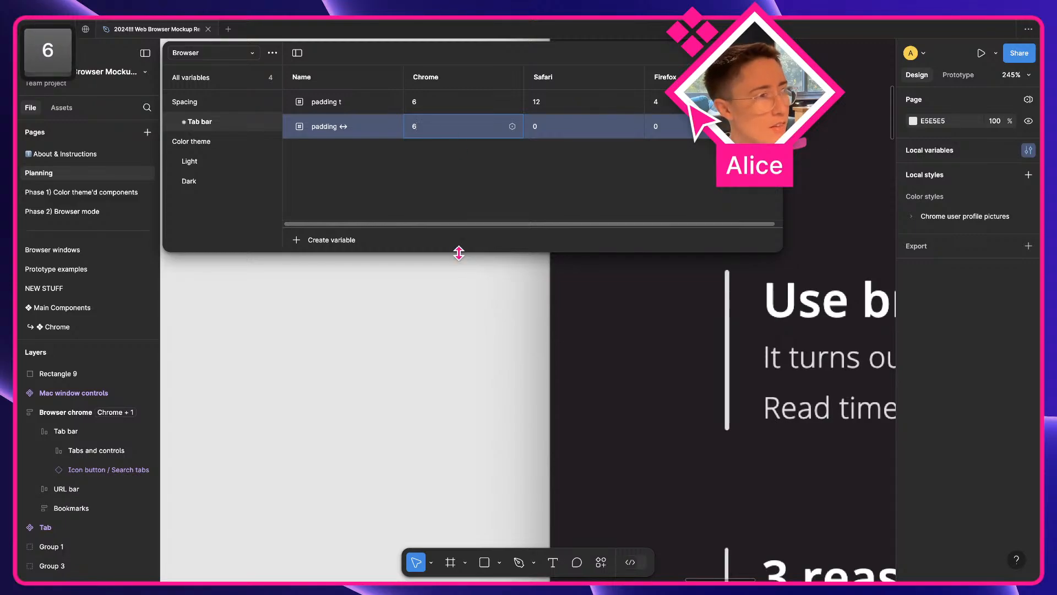
- Move the Safari screenshot above the Firefox screenshot and line up both with the left edge of the Chrome screenshot
key(super+v)
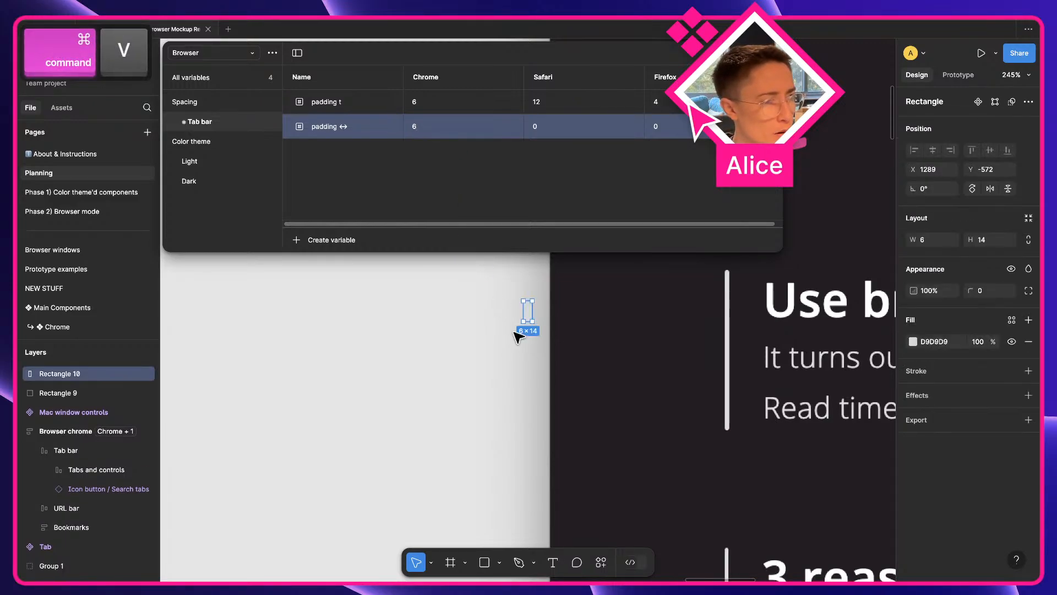
key(BackSpace)
scroll(682, 374, down, 15)
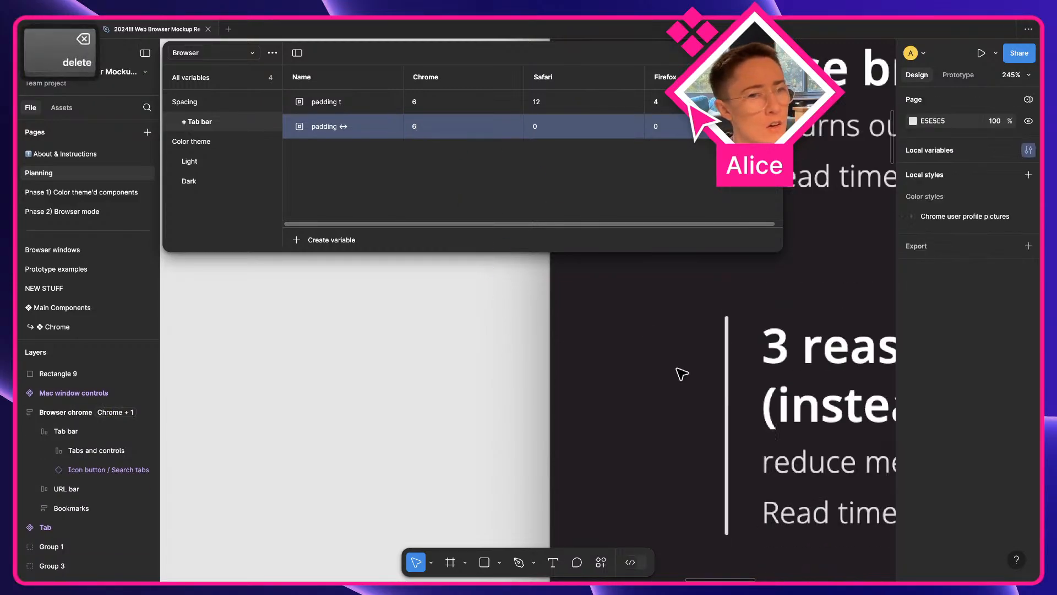
scroll(681, 374, down, 5)
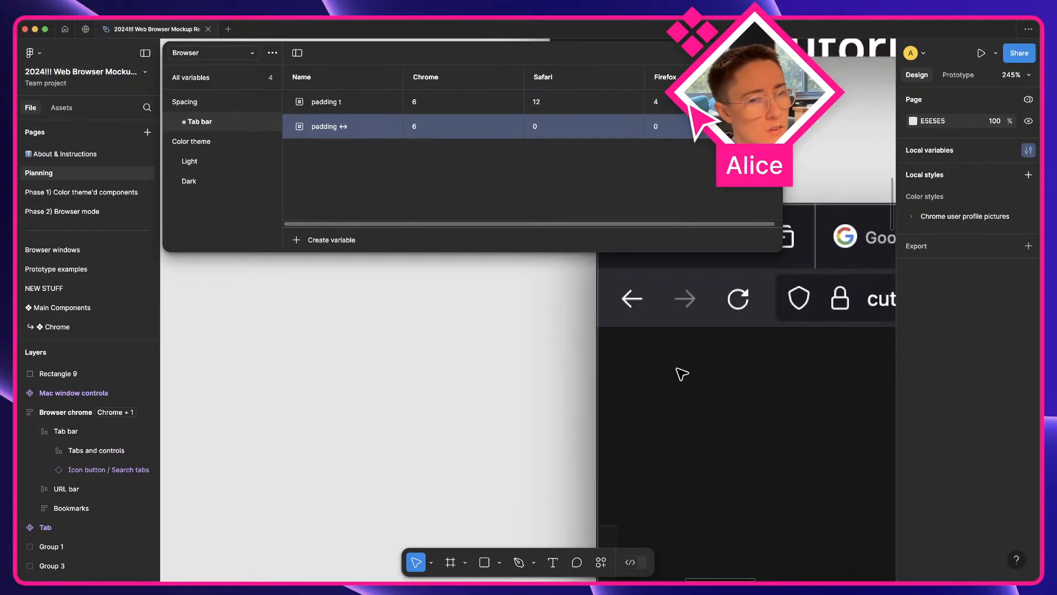
scroll(682, 374, down, 8)
key(space)
drag(682, 373, 468, 301)
scroll(471, 300, down, 4)
click(507, 465)
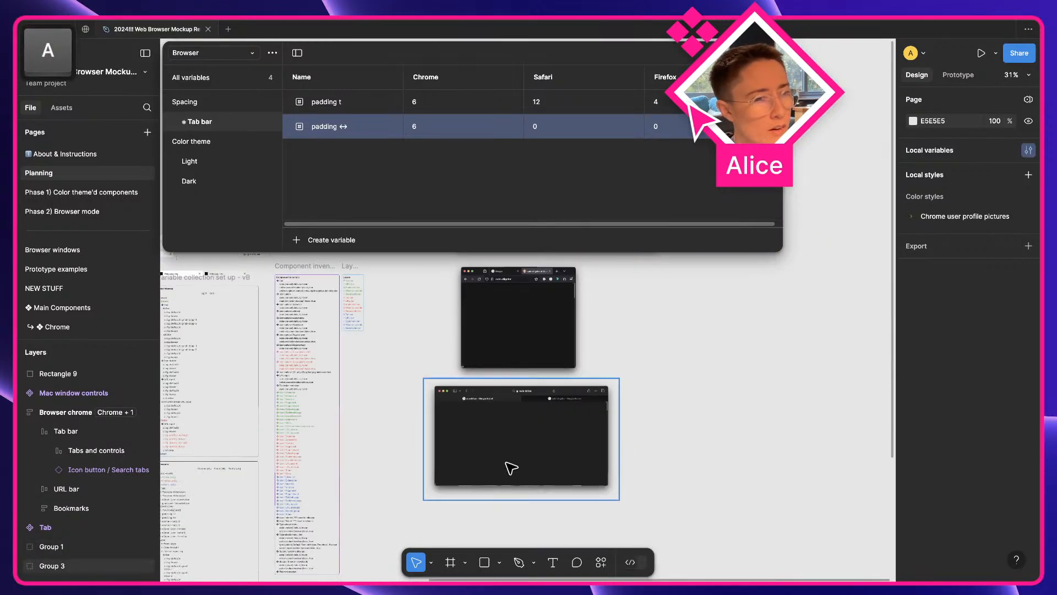
shift+click(503, 342)
scroll(515, 329, up, 2)
scroll(519, 325, up, 5)
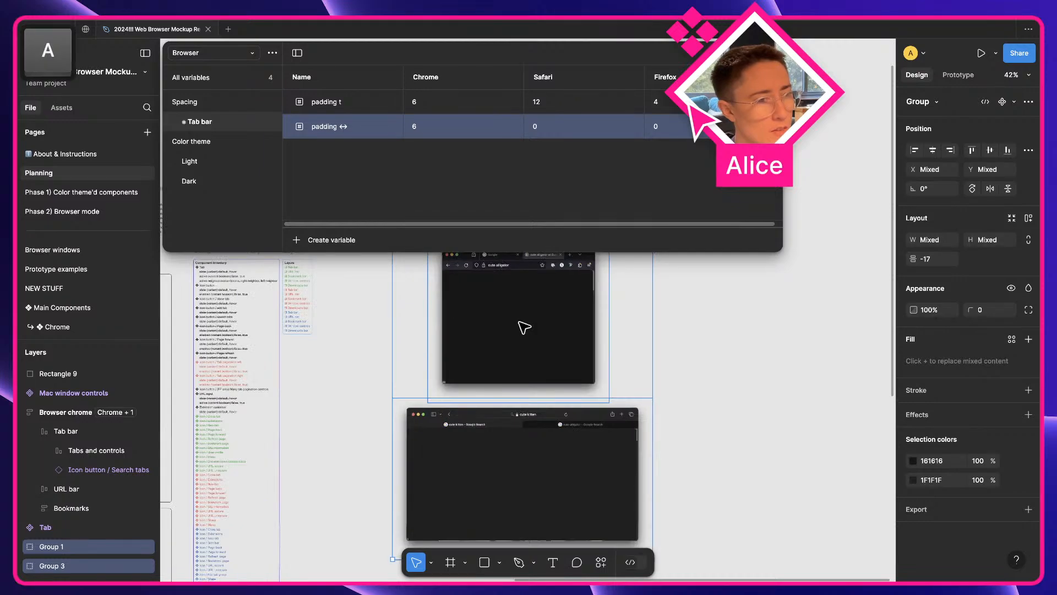
scroll(549, 345, down, 4)
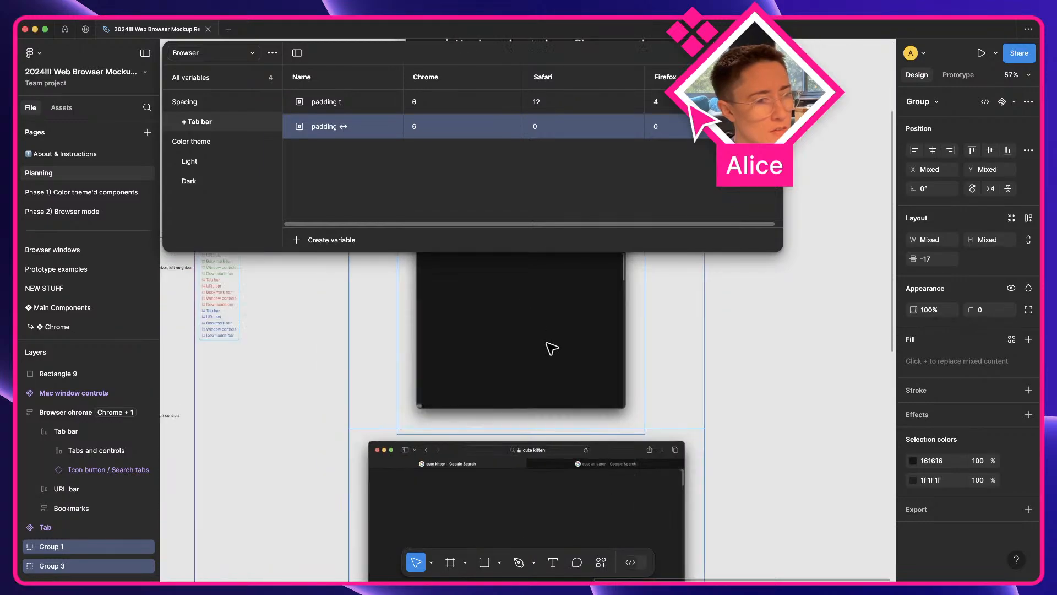
click(740, 384)
drag(553, 365, 723, 507)
drag(512, 464, 554, 345)
key(space)
key(space)
drag(786, 511, 609, 494)
click(684, 484)
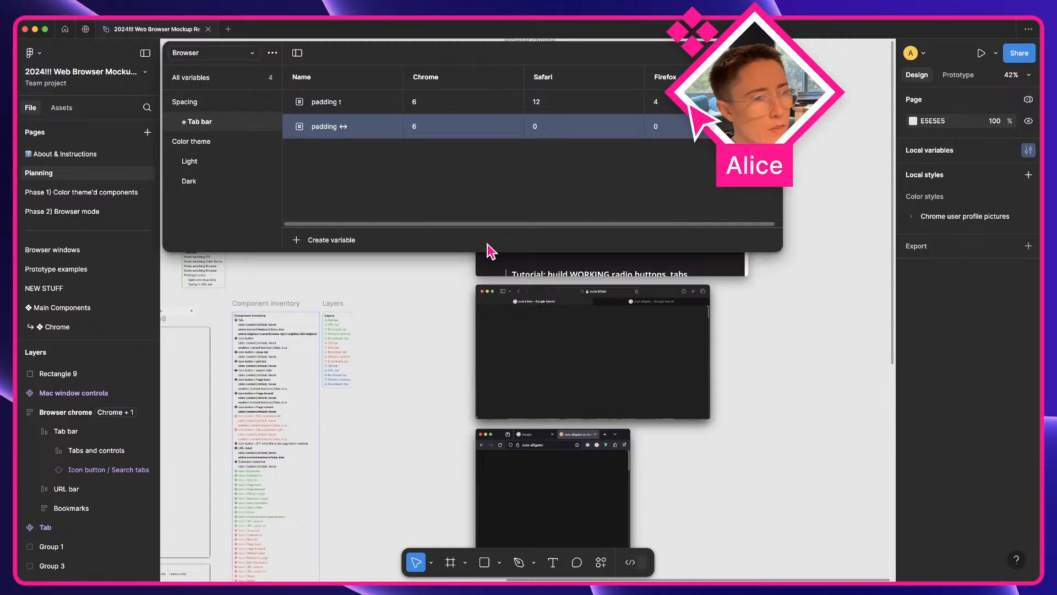
scroll(457, 313, up, 5)
scroll(457, 313, up, 3)
key(space)
drag(457, 313, 313, 374)
scroll(488, 333, up, 3)
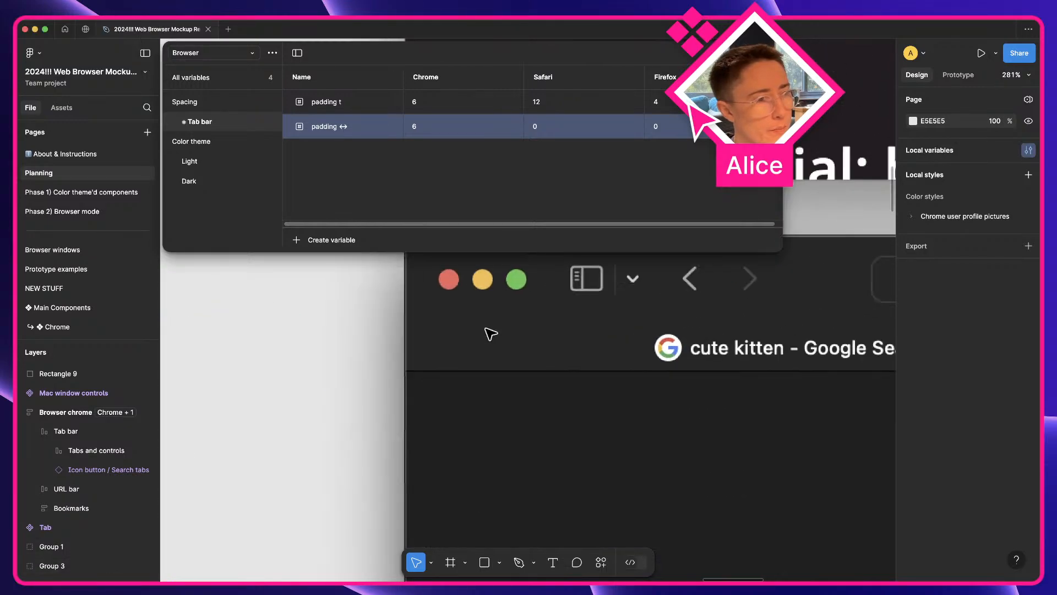
key(super+v)
drag(527, 310, 395, 344)
key(space)
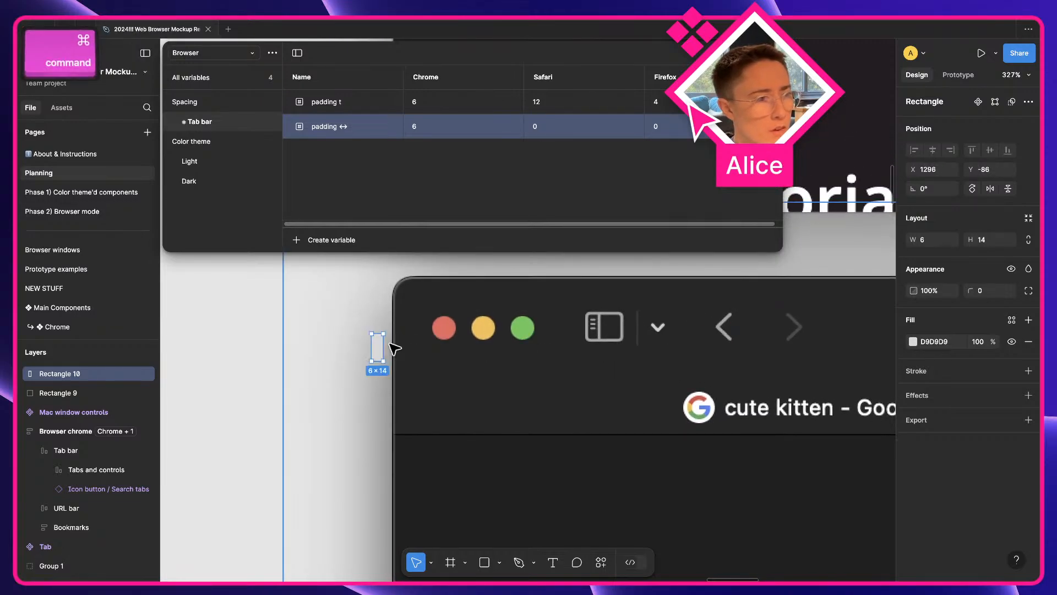
key(BackSpace)
- Paste the 6 × 14 rectangle onto the canvas just outside the right edge of the Safari screenshot
key(space)
drag(653, 352, 377, 365)
scroll(377, 365, right, 15)
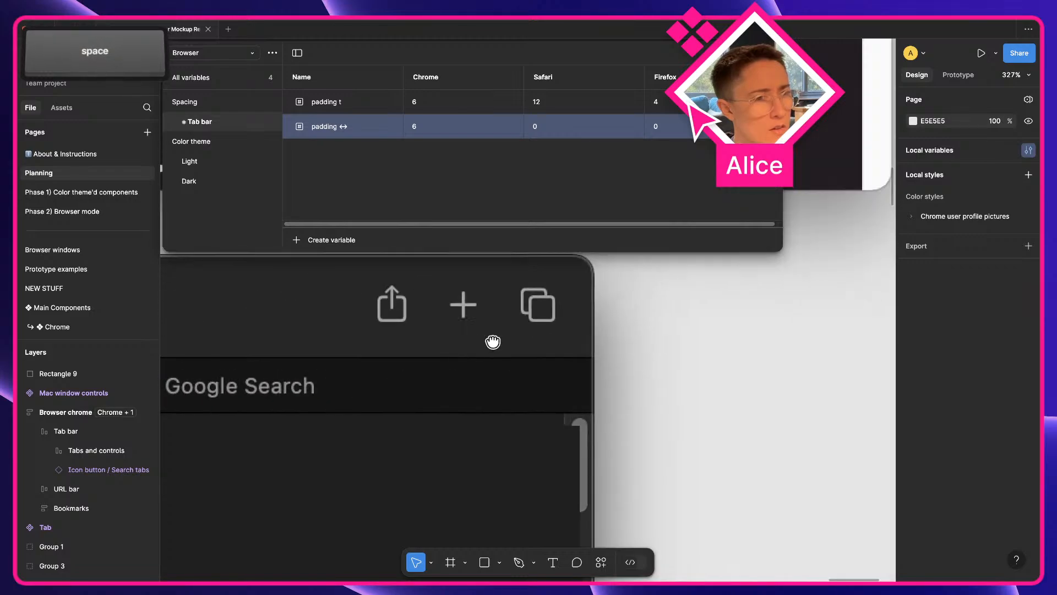
key(super+v)
drag(528, 312, 646, 315)
- Switch to the Safari window, capture its upper-right corner with the tab overview button highlighted, and place the capture over the Safari screenshot's matching corner
key(ctrl+Right)
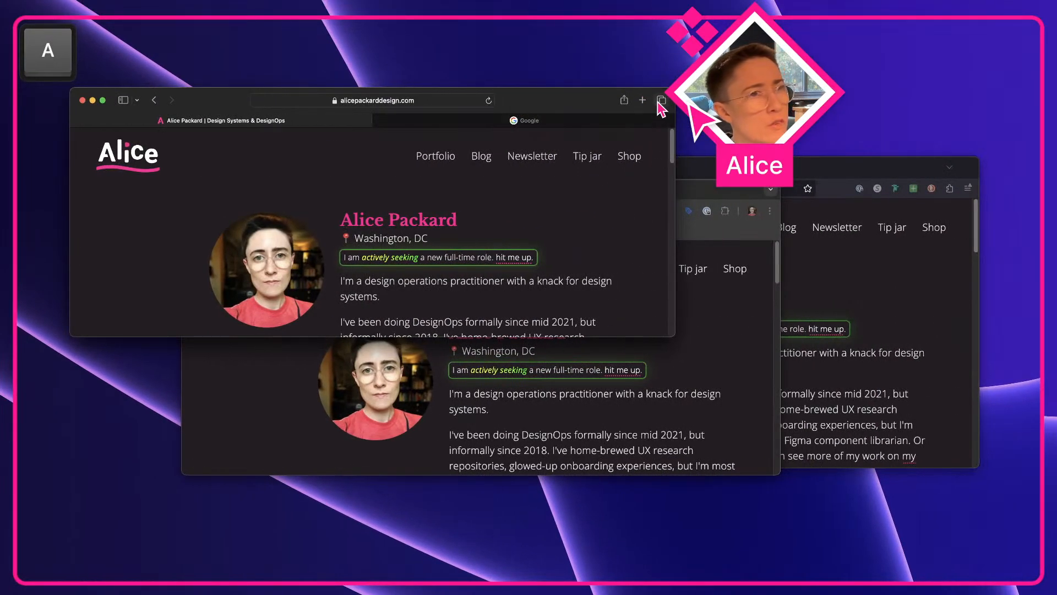
key(shift+super+4)
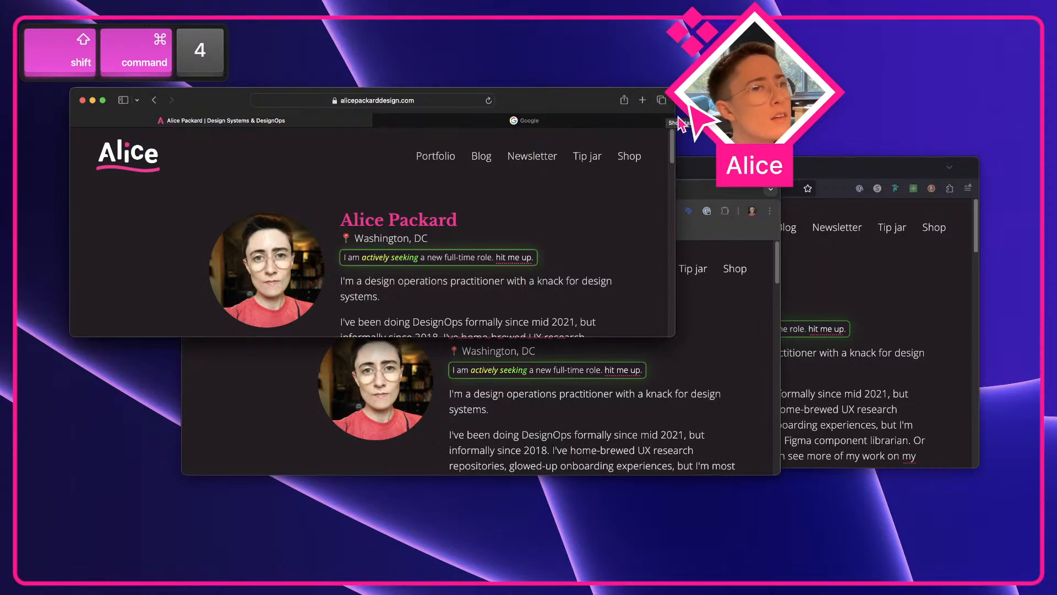
key(ctrl+Left)
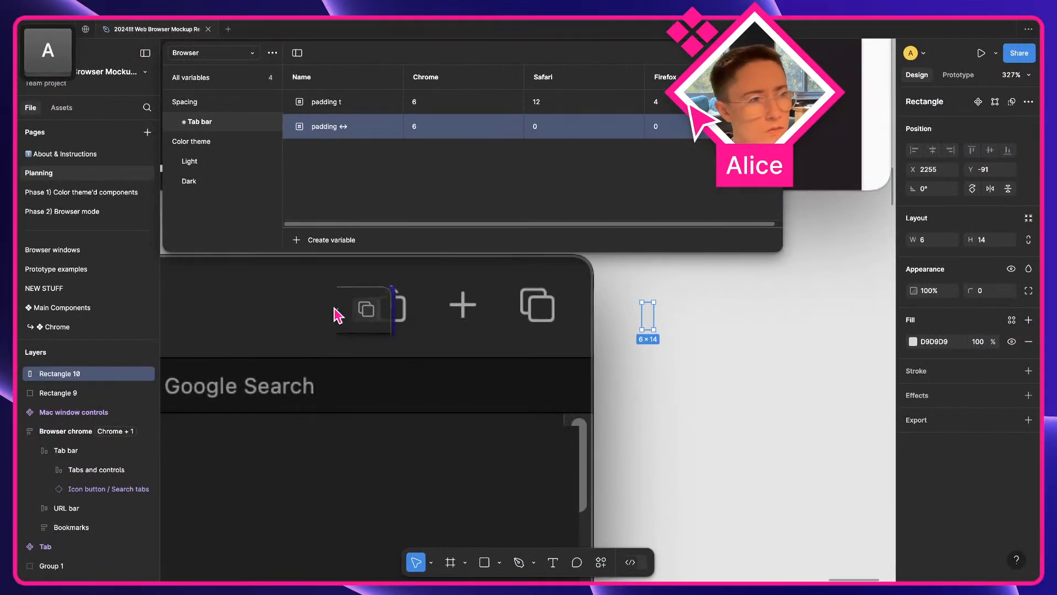
drag(337, 314, 472, 319)
- Paste the rectangle beside the highlighted tab overview button and widen it to 12 × 14 so it reaches the window's right edge
drag(530, 342, 582, 324)
click(721, 347)
key(super+v)
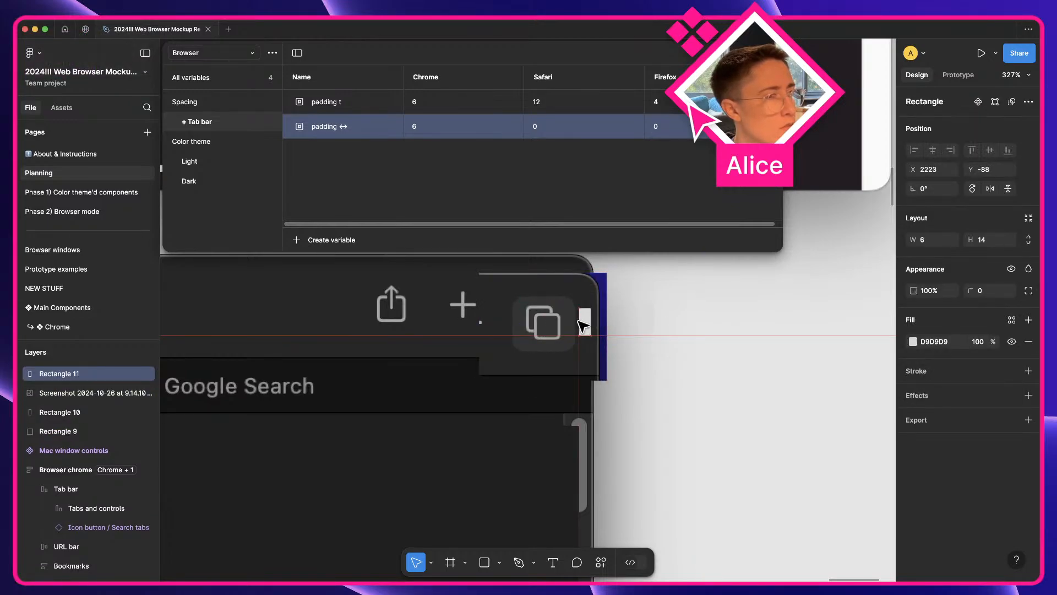
scroll(584, 325, up, 5)
key(Left)
key(Left)
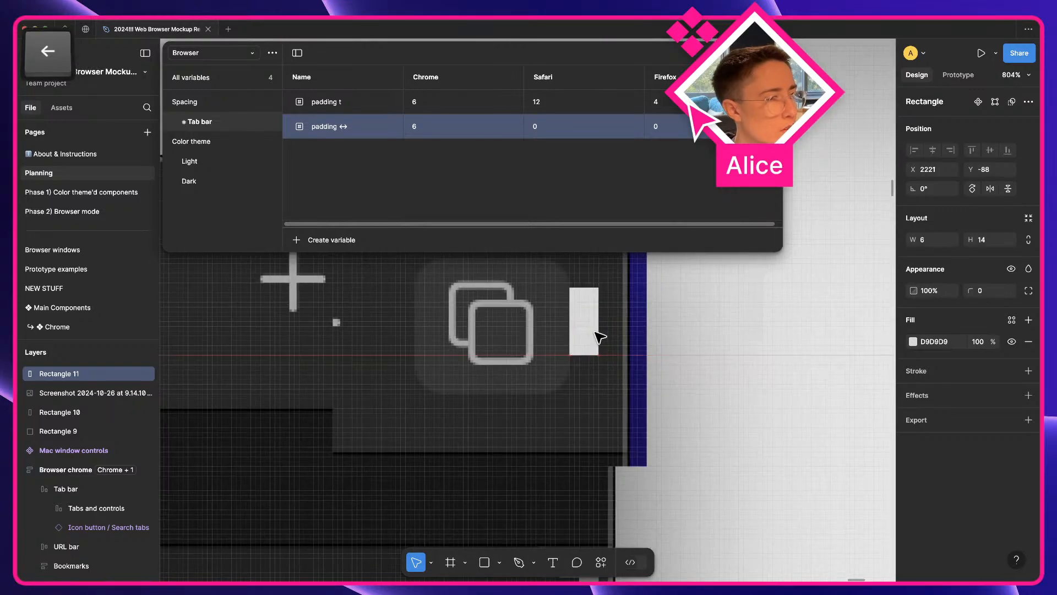
drag(598, 334, 628, 330)
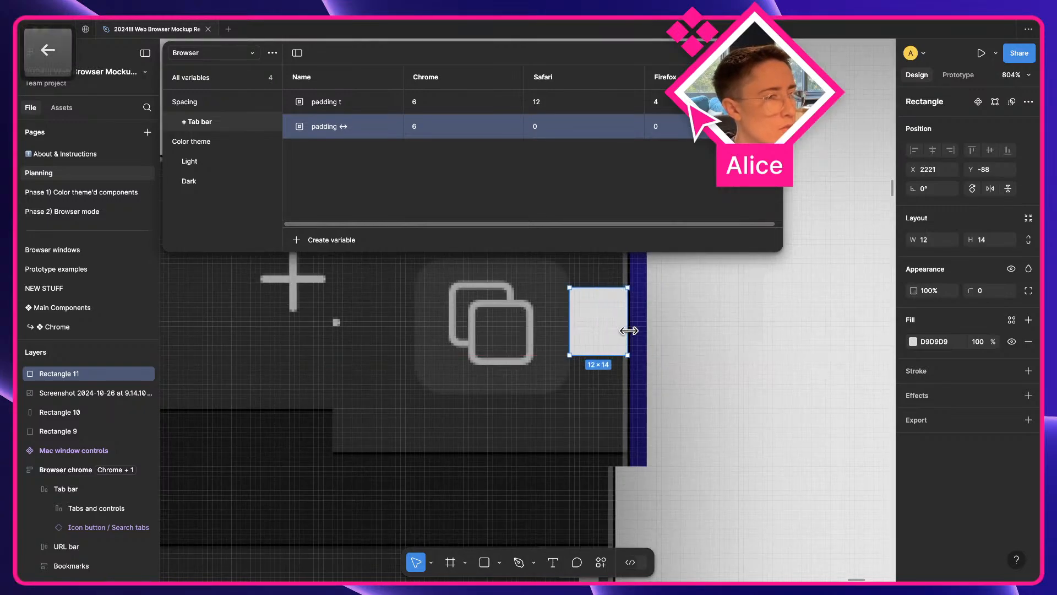
scroll(628, 331, down, 5)
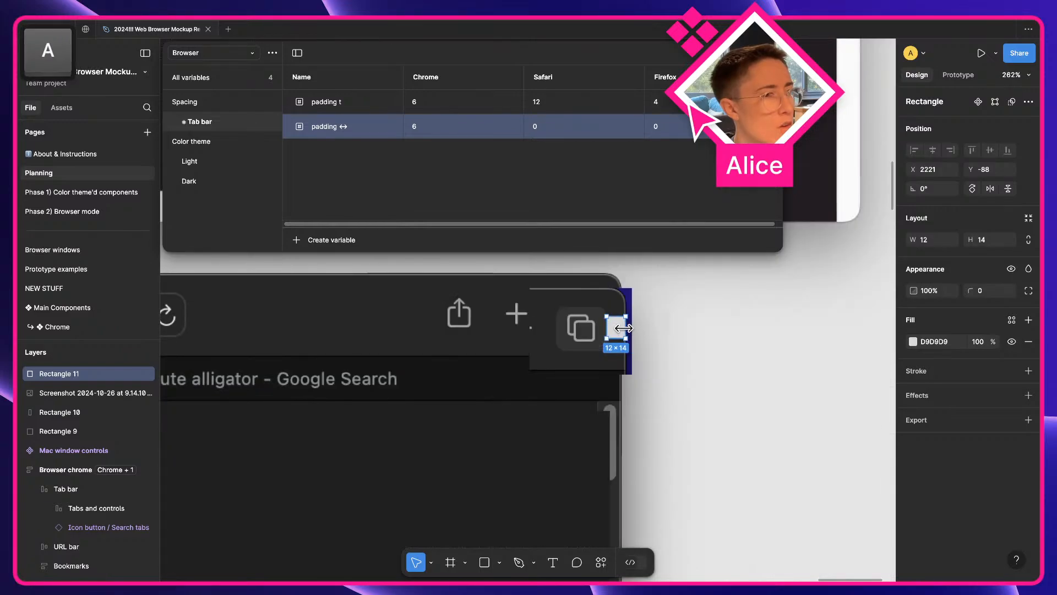
- Cut and paste the 12 × 14 rectangle at the Safari screenshot's left edge to compare the padding before the window controls
drag(615, 330, 409, 337)
key(super+x)
drag(499, 344, 817, 375)
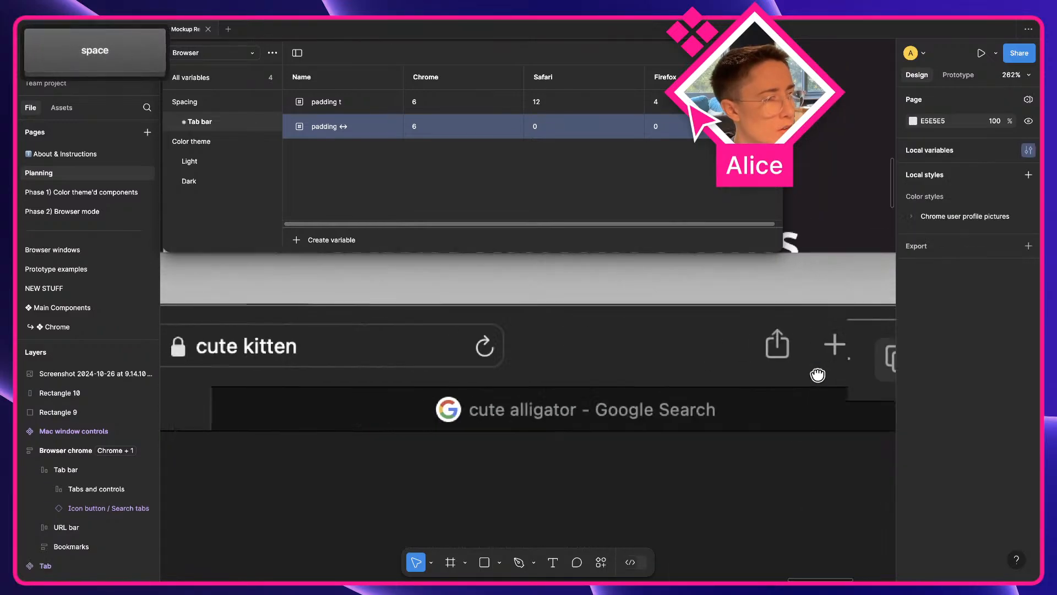
scroll(818, 375, left, 15)
key(super+v)
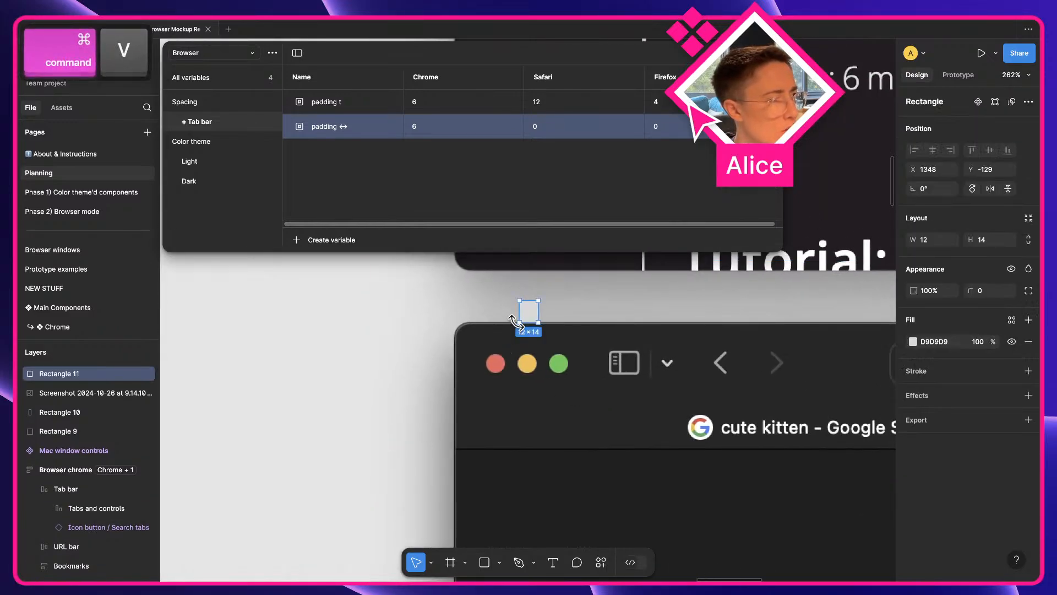
drag(531, 315, 465, 362)
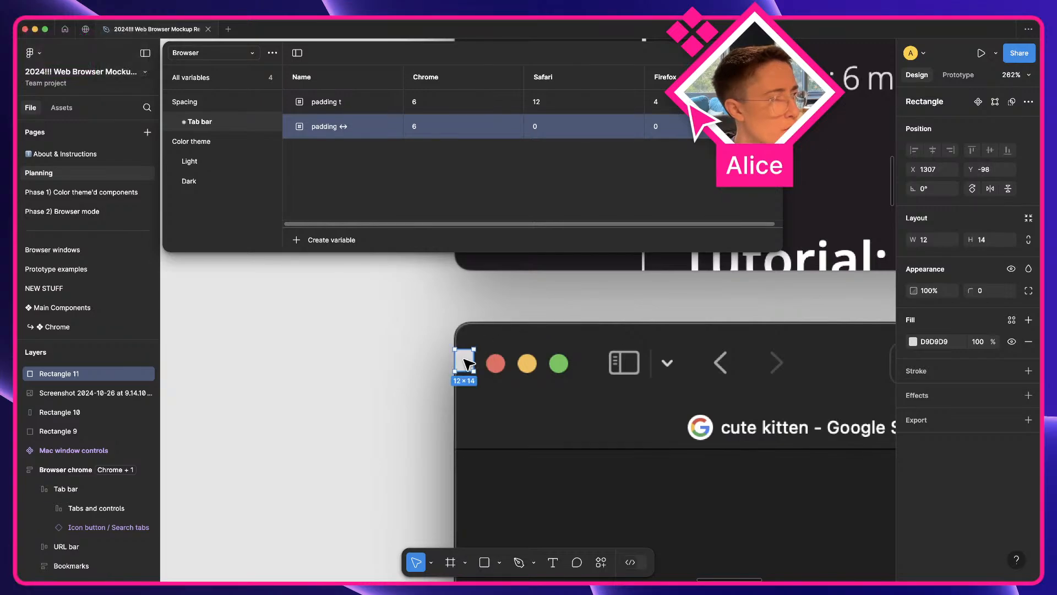
scroll(467, 363, up, 5)
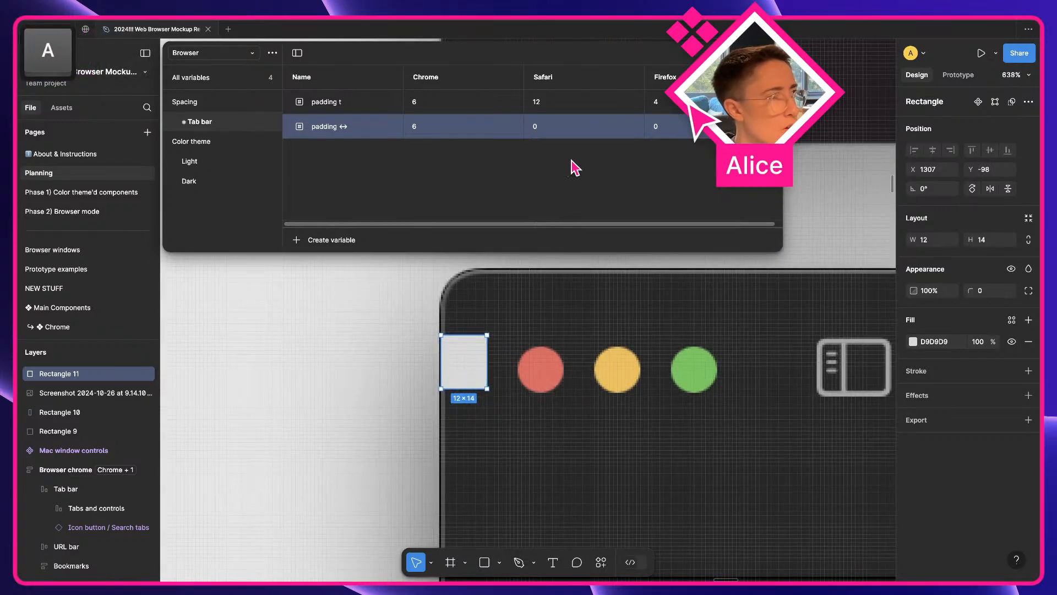
- Set the Safari value of the padding ↔ variable to 12
click(552, 127)
text(12)
click(459, 331)
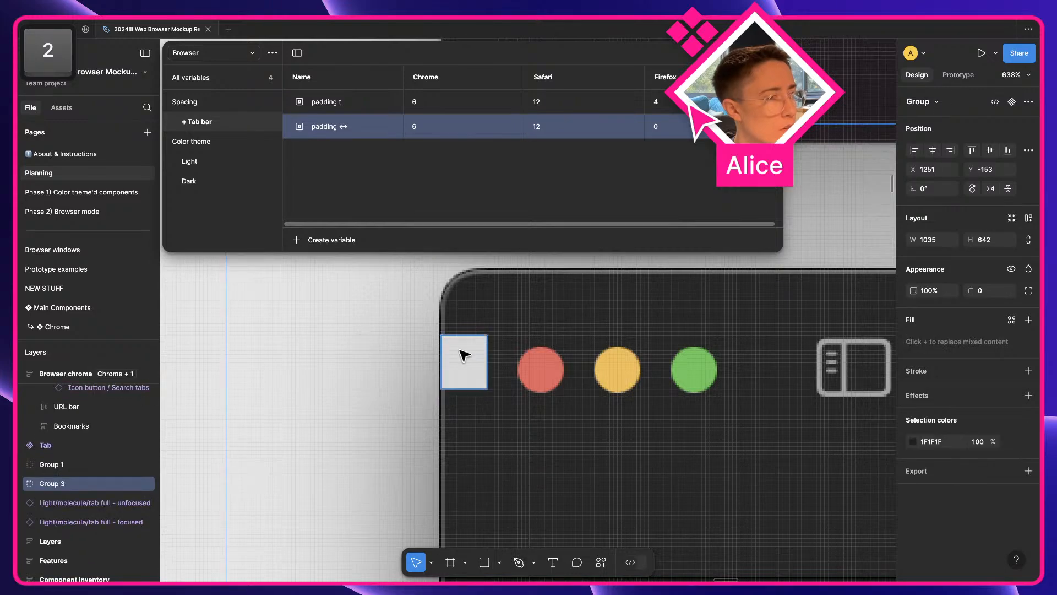
- Delete the 12 × 14 measuring rectangle at the left edge of the Safari screenshot
click(460, 351)
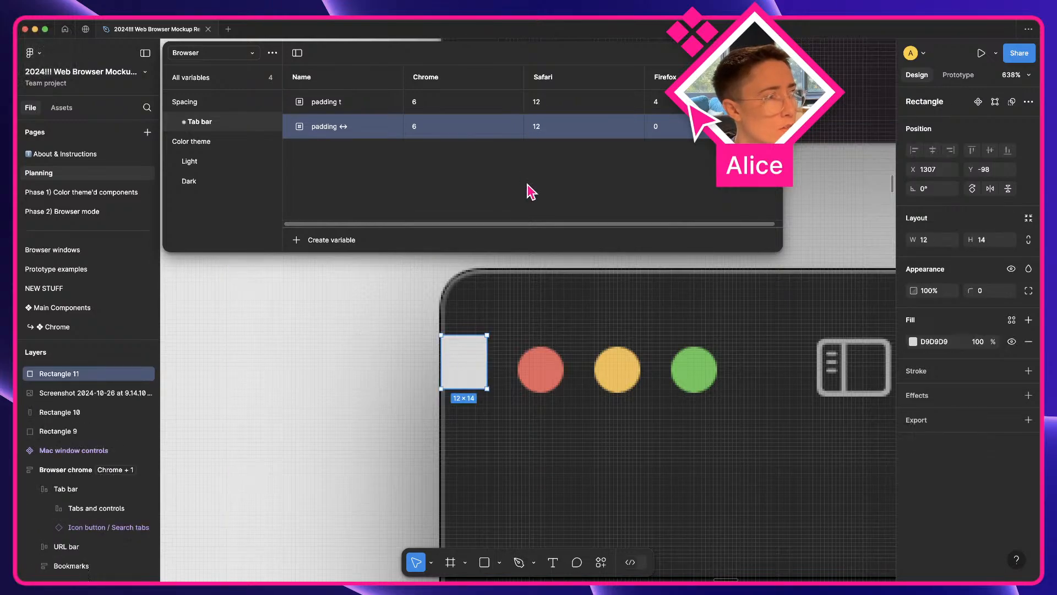
key(BackSpace)
scroll(516, 390, down, 8)
key(a)
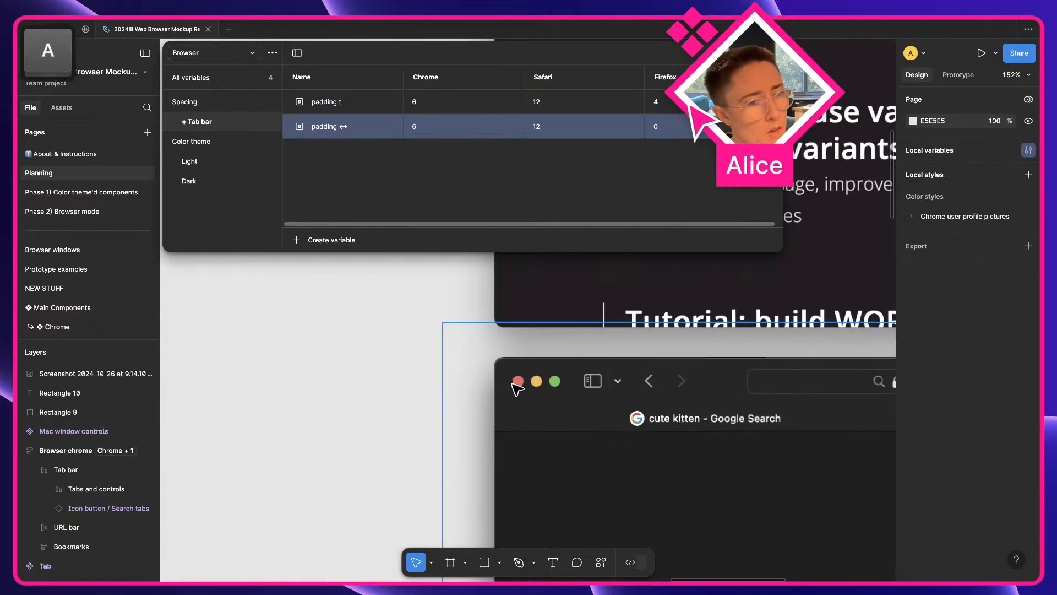
- Inspect the Firefox screenshot's tab bar ends, then switch to the Firefox window and move it clear in front of the other browsers
scroll(516, 385, down, 10)
key(space)
drag(533, 379, 474, 466)
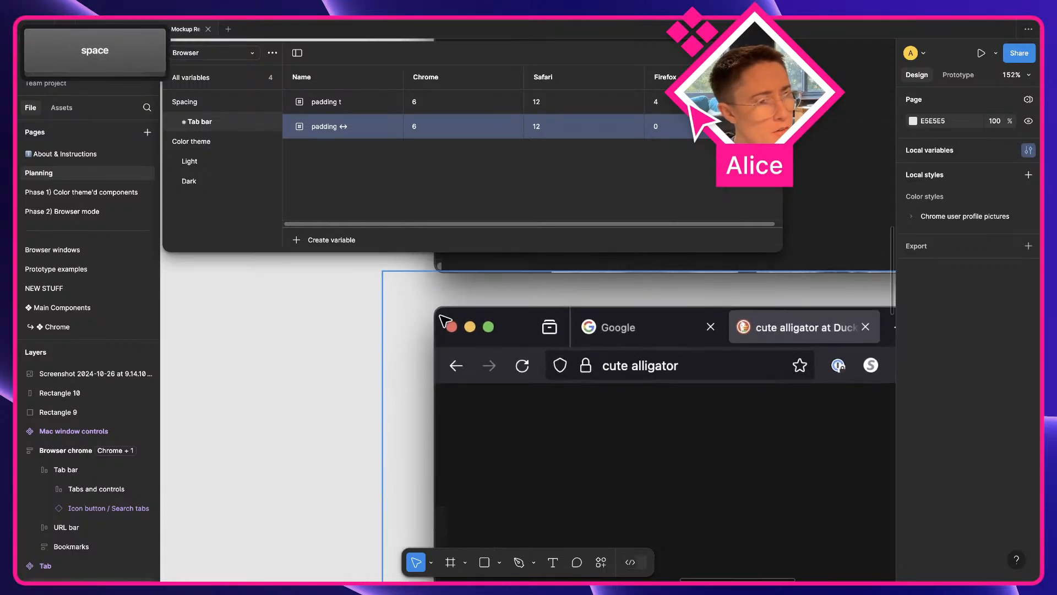
key(space)
drag(869, 366, 413, 366)
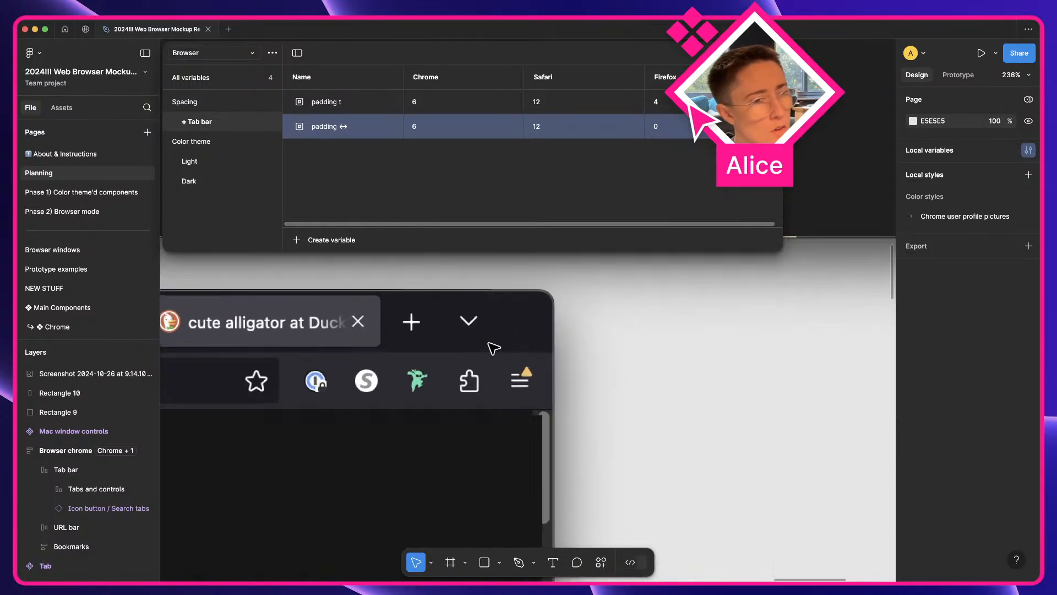
key(a)
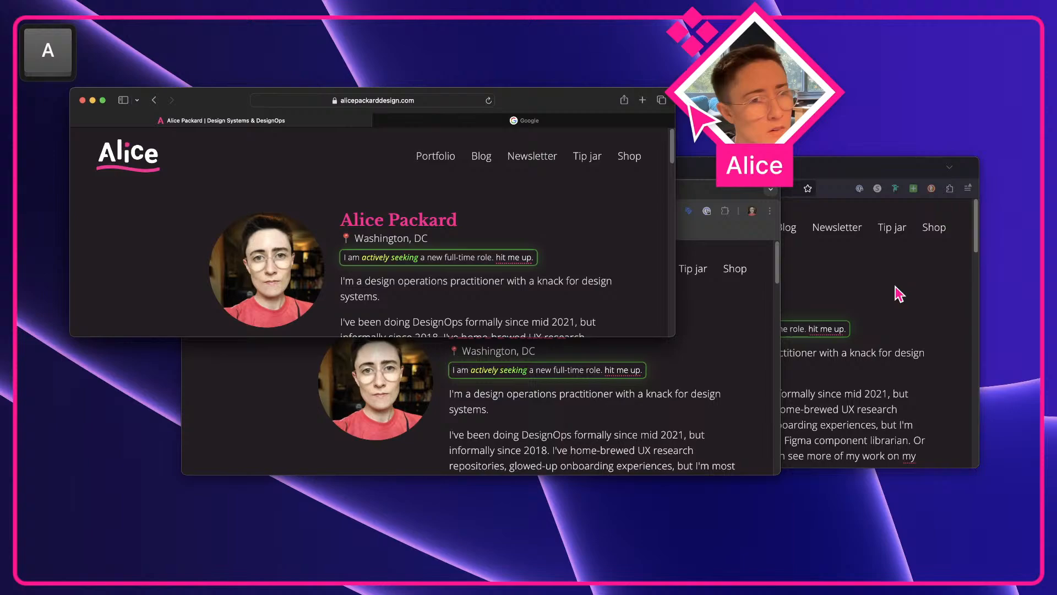
click(899, 295)
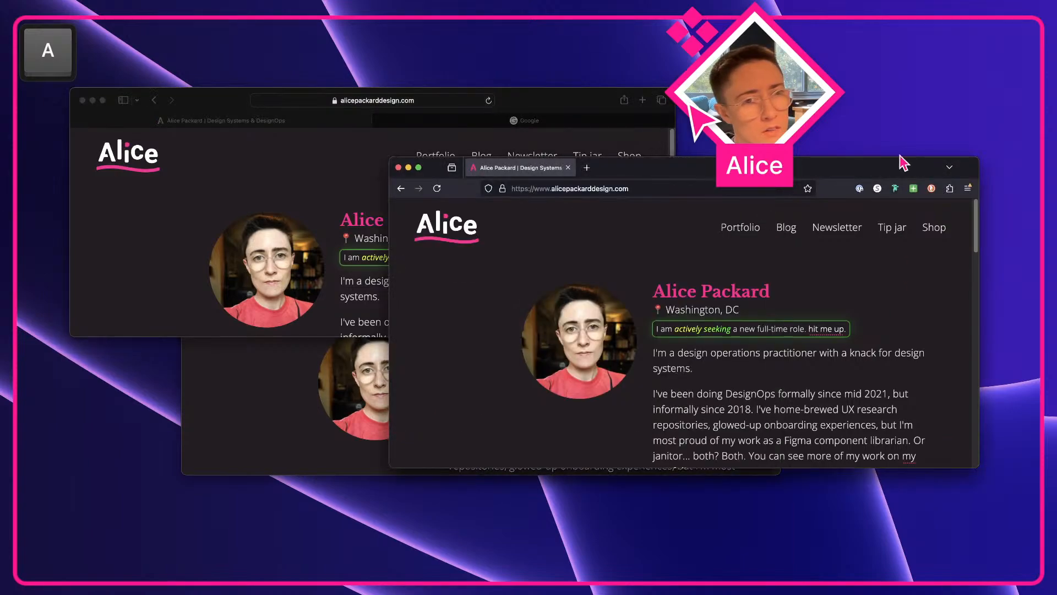
drag(912, 167, 832, 236)
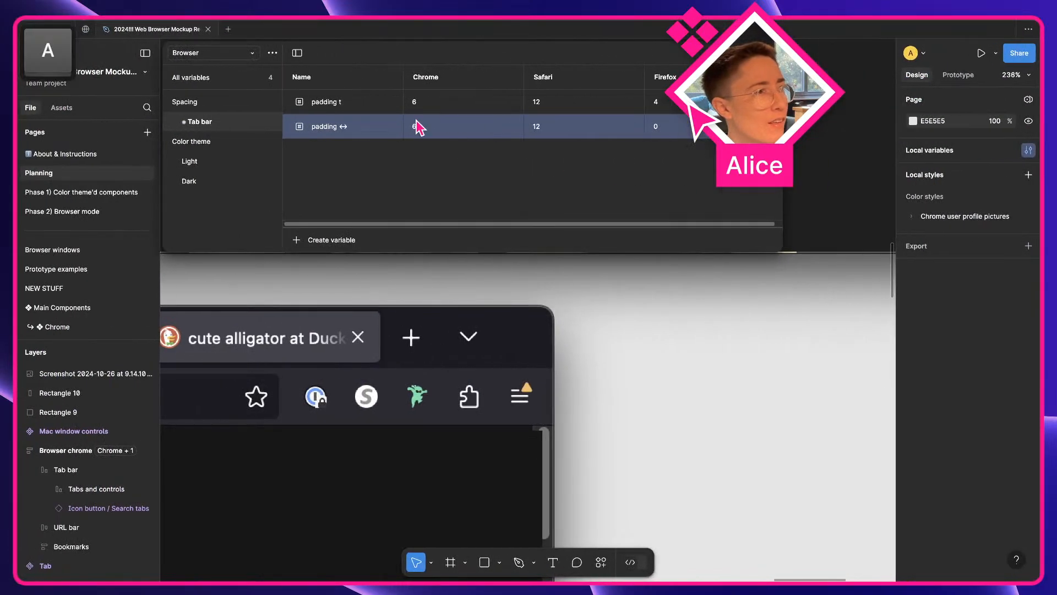
click(436, 106)
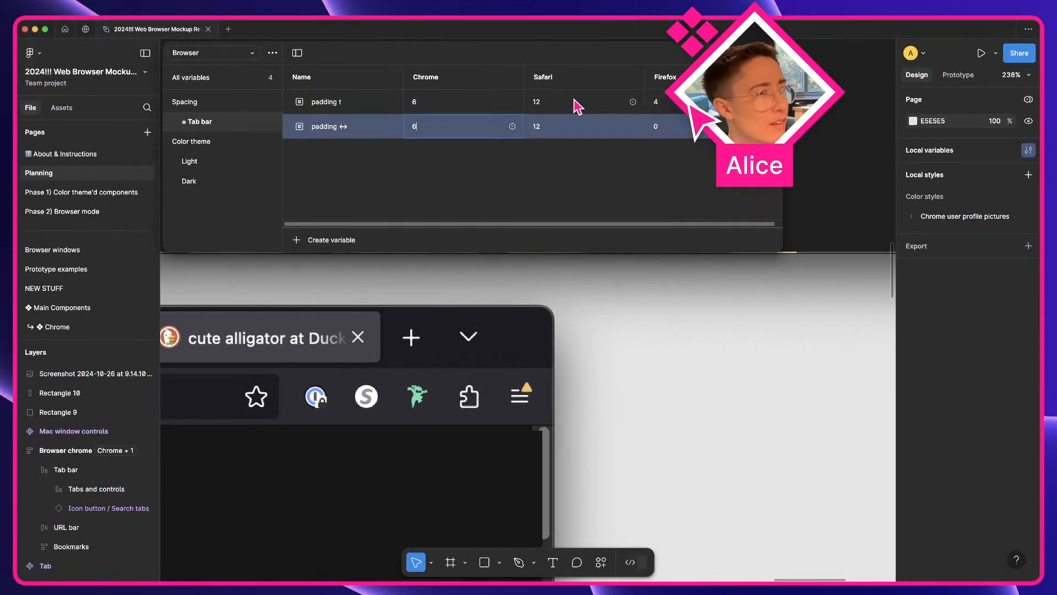
click(576, 104)
click(577, 127)
click(460, 136)
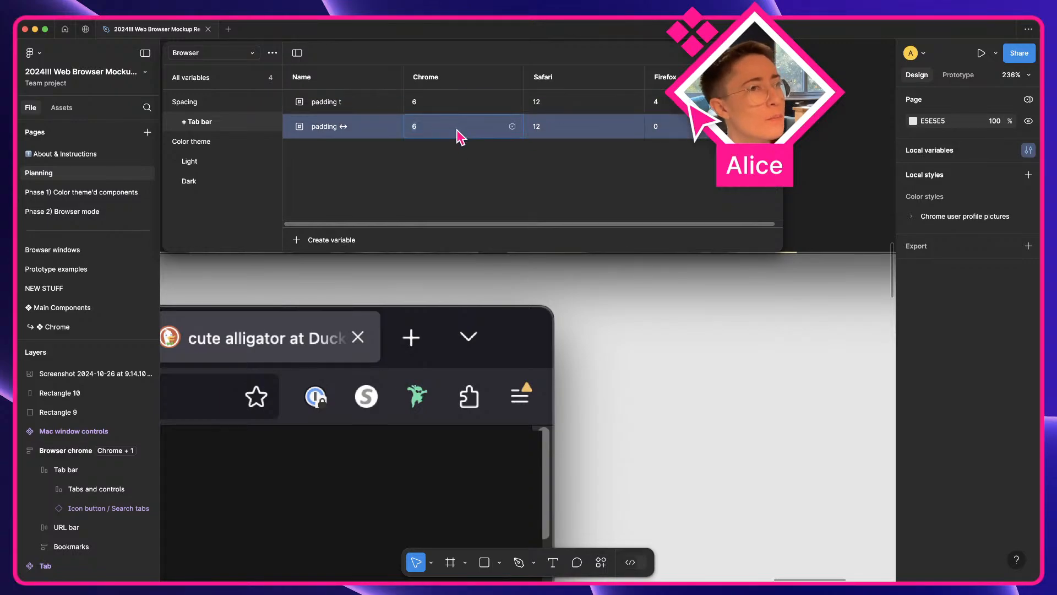
click(561, 131)
click(687, 131)
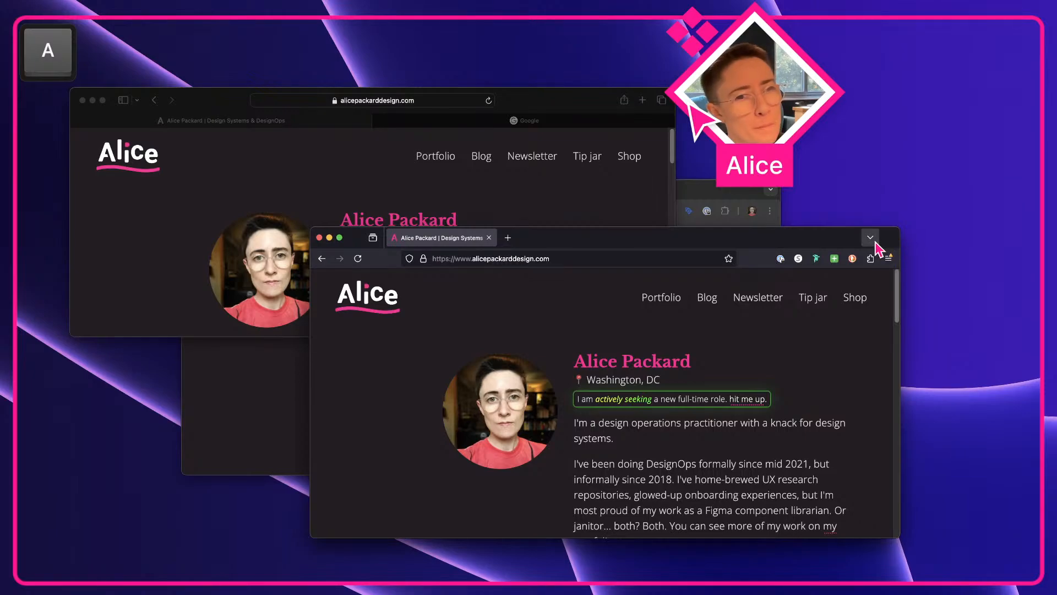
- Capture the Firefox window's upper-right corner with the list-all-tabs button highlighted and place the capture over the Firefox screenshot's right end
key(super+shift+4)
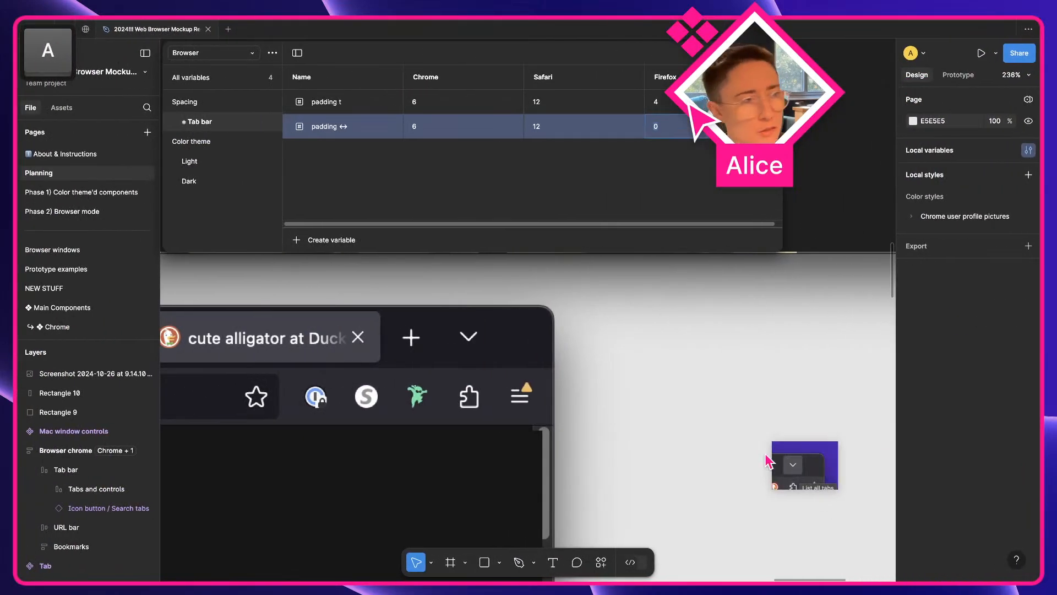
drag(534, 449, 513, 456)
click(656, 450)
- Paste the measuring rectangle against the highlighted list-all-tabs button and stretch it to 43 × 14, reaching the Firefox window's right edge
key(super+v)
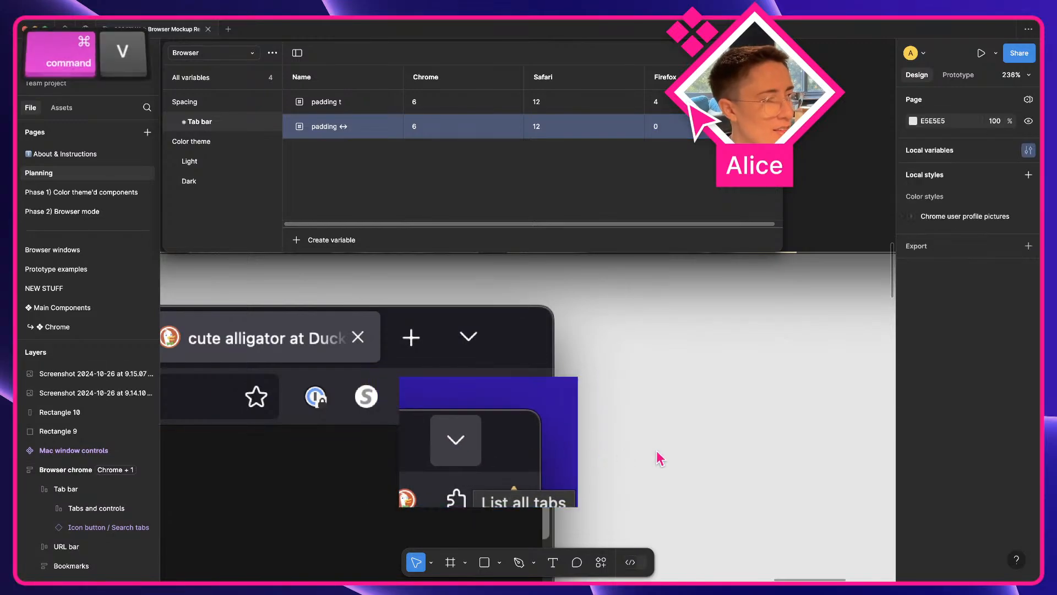
drag(529, 317, 496, 440)
scroll(486, 448, up, 5)
key(Right)
key(Right)
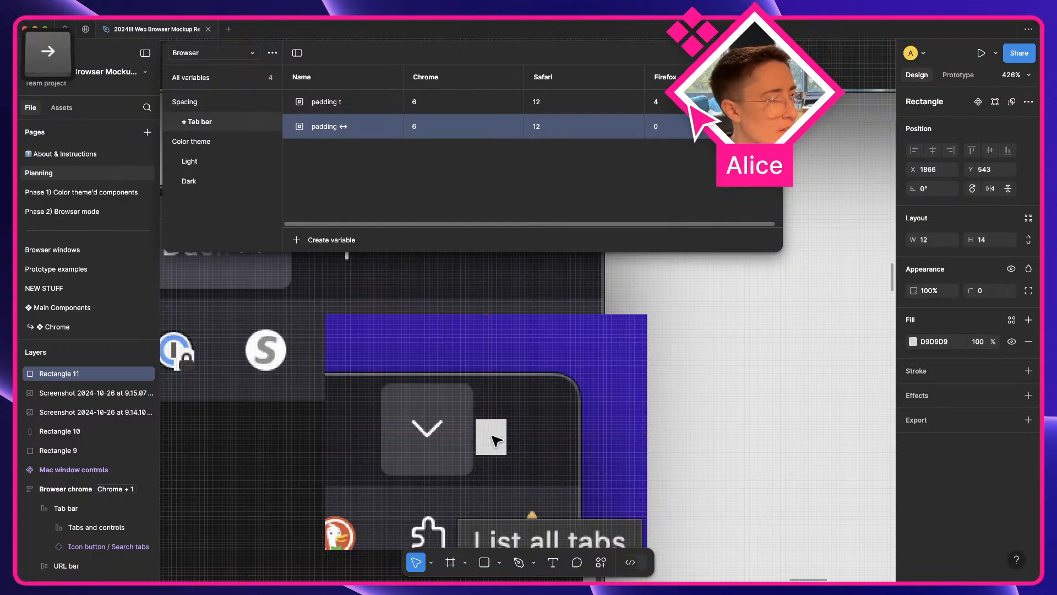
key(Left)
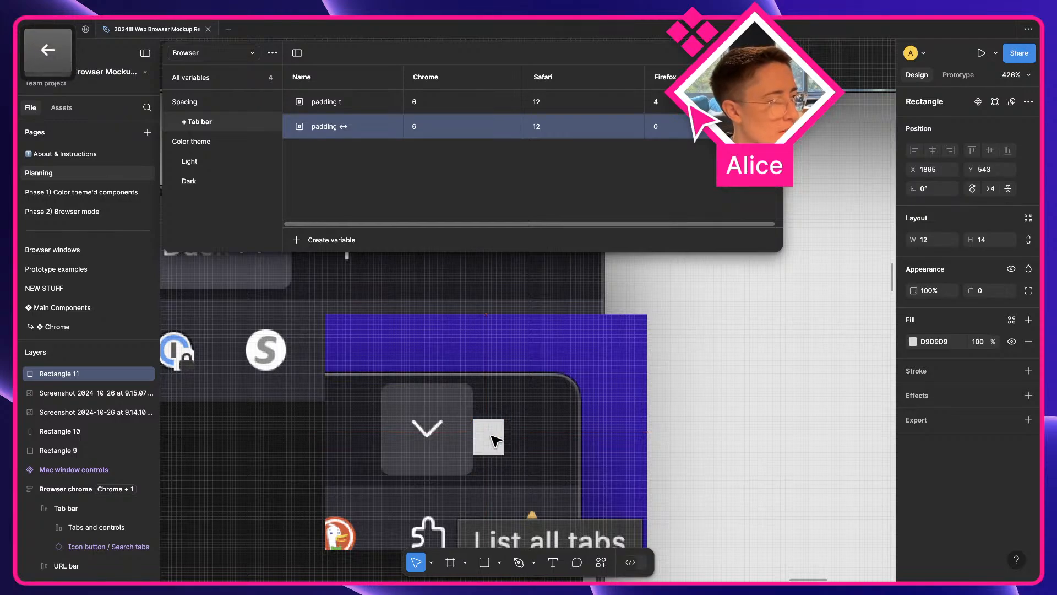
drag(504, 441, 583, 450)
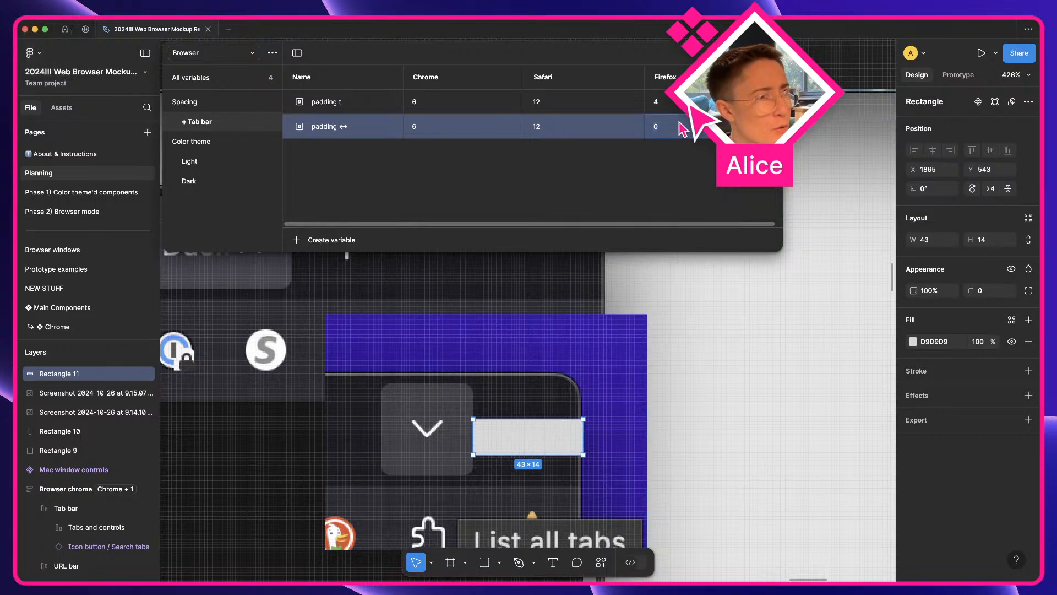
- Rename the padding ↔ variable as padding r
click(347, 132)
key(shift+Left)
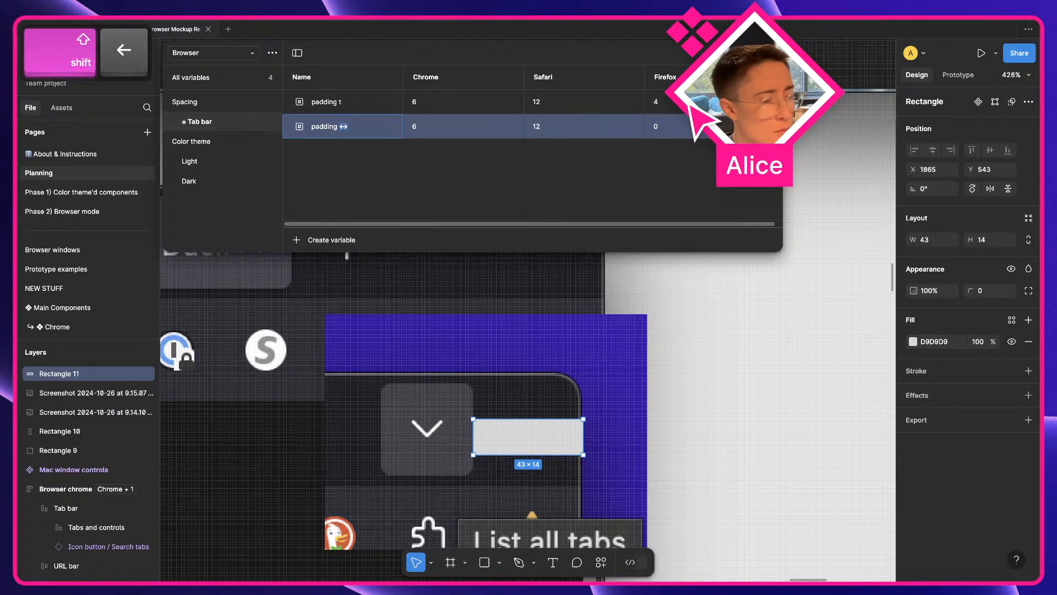
text(right)
key(alt+shift+Left)
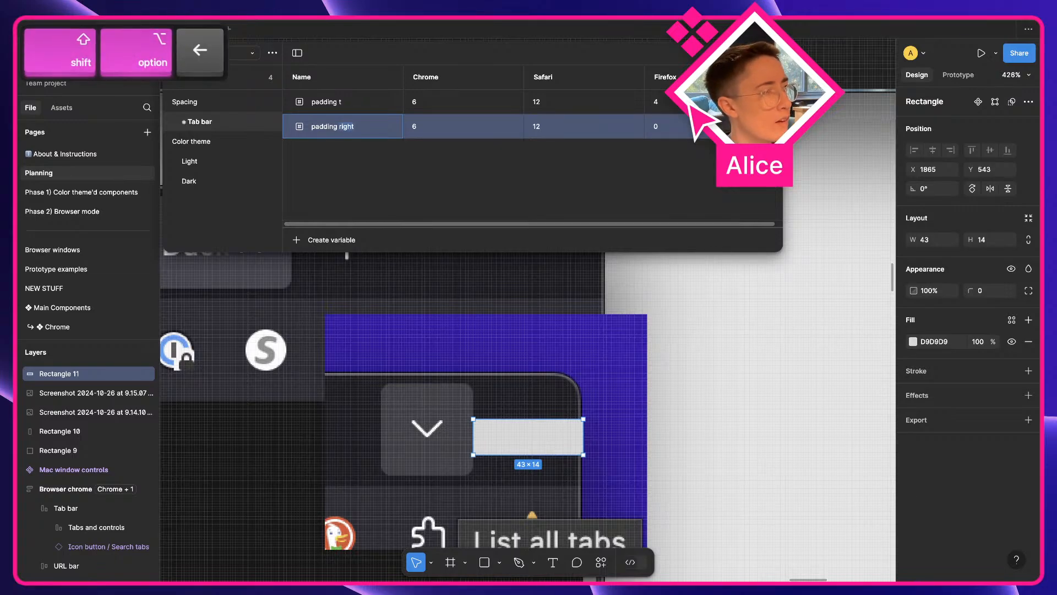
text(er)
key(Return)
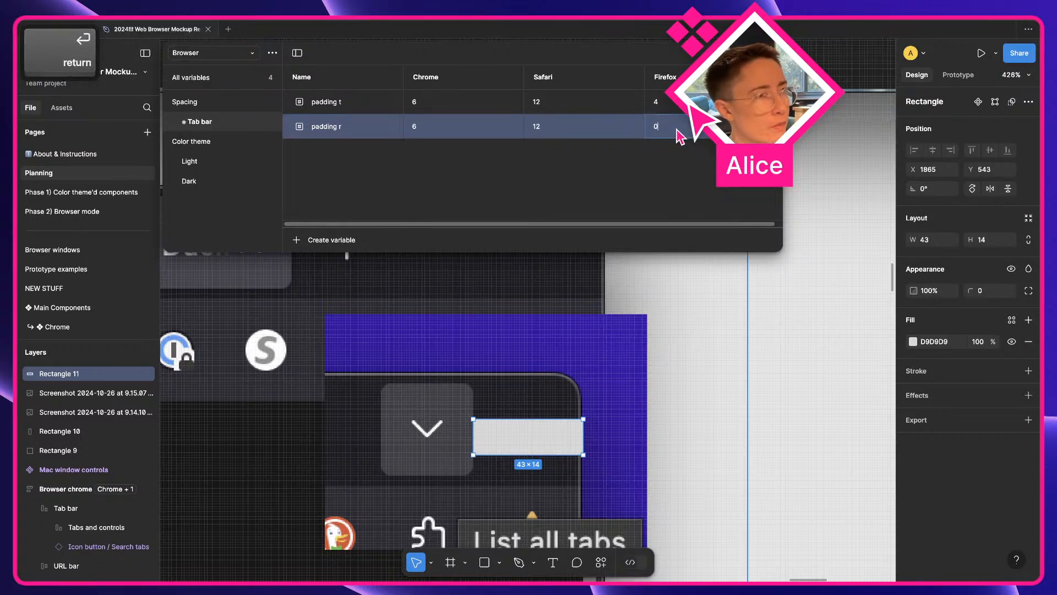
- Set the Firefox value of the padding r variable to 42 and open the variable's details
text(42)
key(Return)
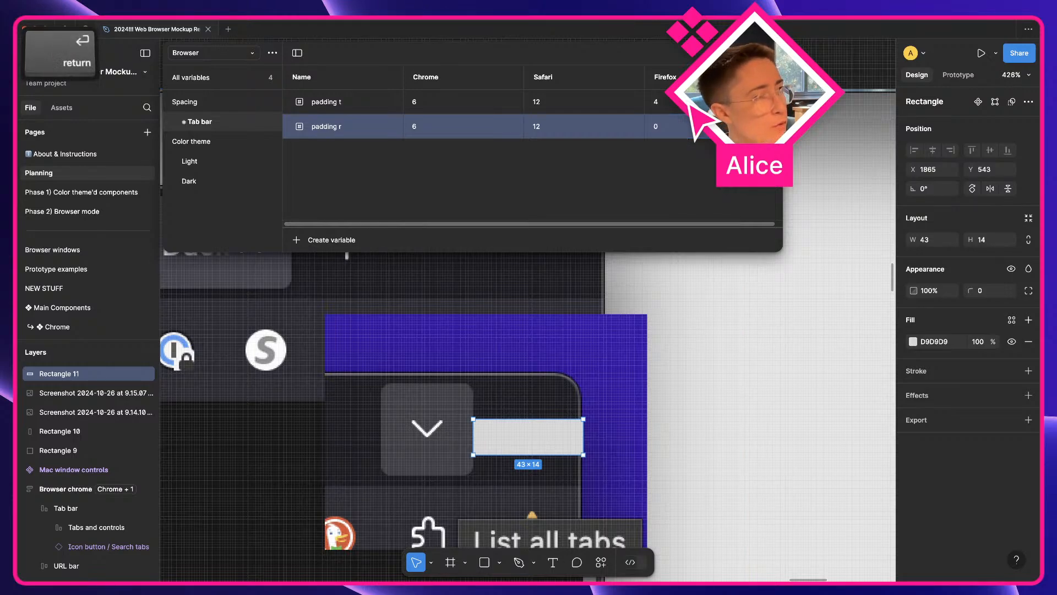
right_click(382, 121)
click(418, 145)
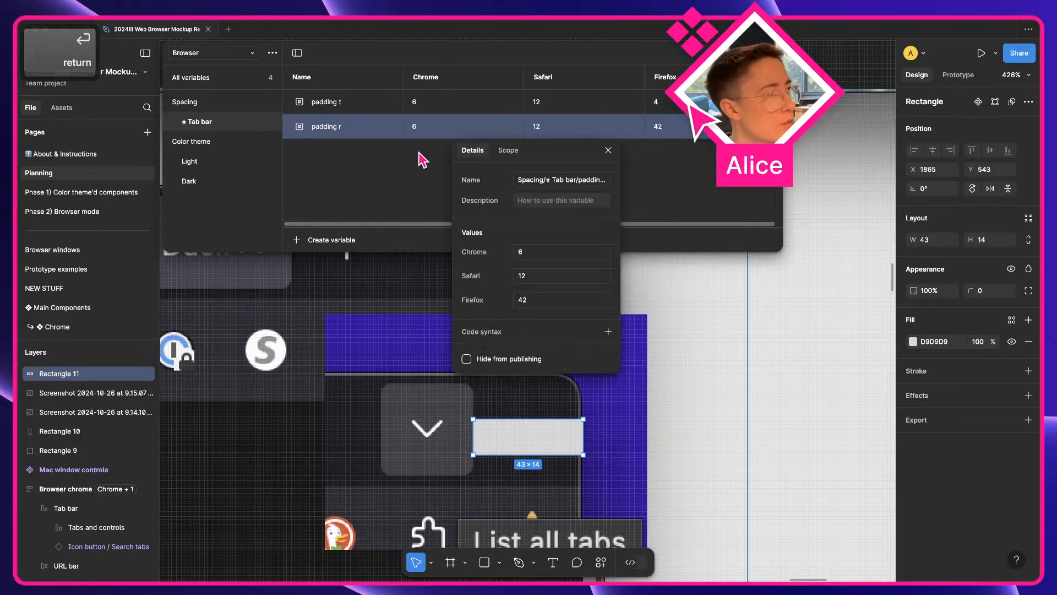
- Duplicate the padding r variable and rename the copy as padding l
click(378, 142)
right_click(380, 130)
click(404, 169)
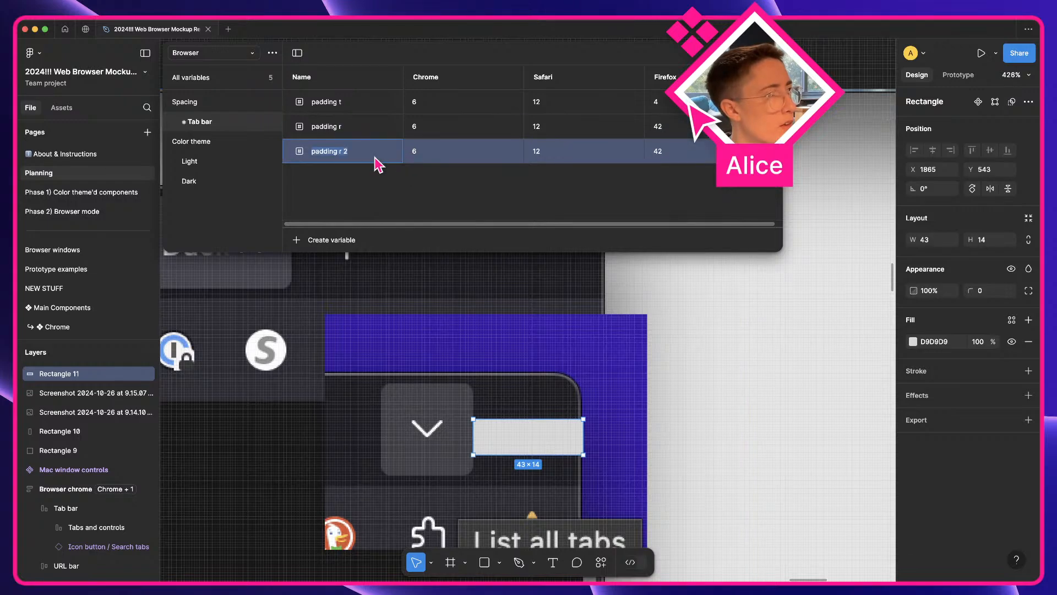
key(BackSpace)
key(BackSpace)
key(BackSpace)
text(l)
key(Return)
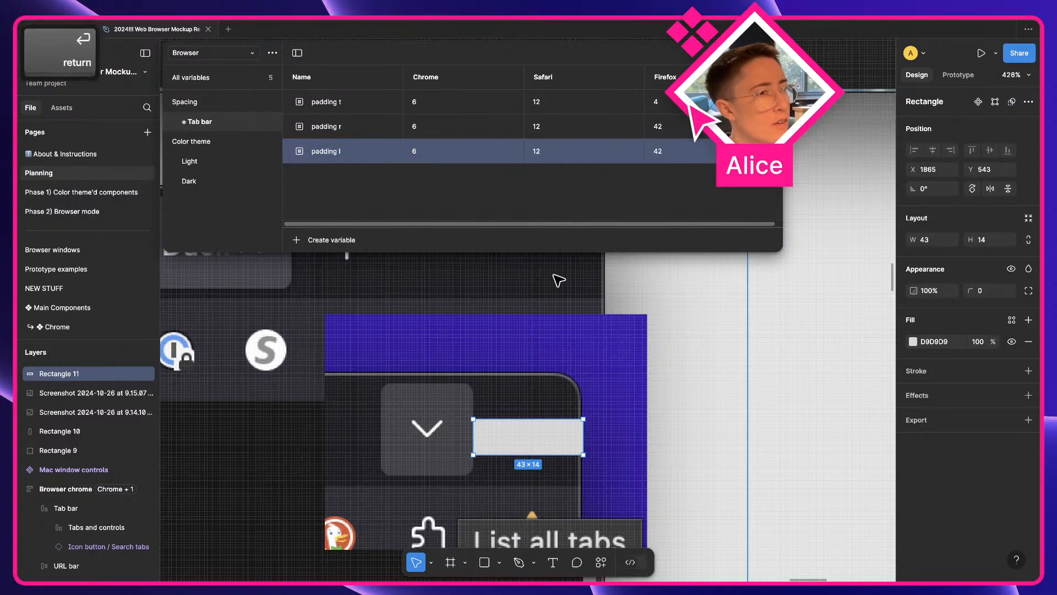
- Cut the measuring rectangle and the upper-right corner capture from the Firefox screenshot
key(super+x)
click(472, 435)
key(super+x)
- Paste the measuring rectangle at the Firefox window's left edge and resize it to 13 × 14, reaching the red window control
key(space)
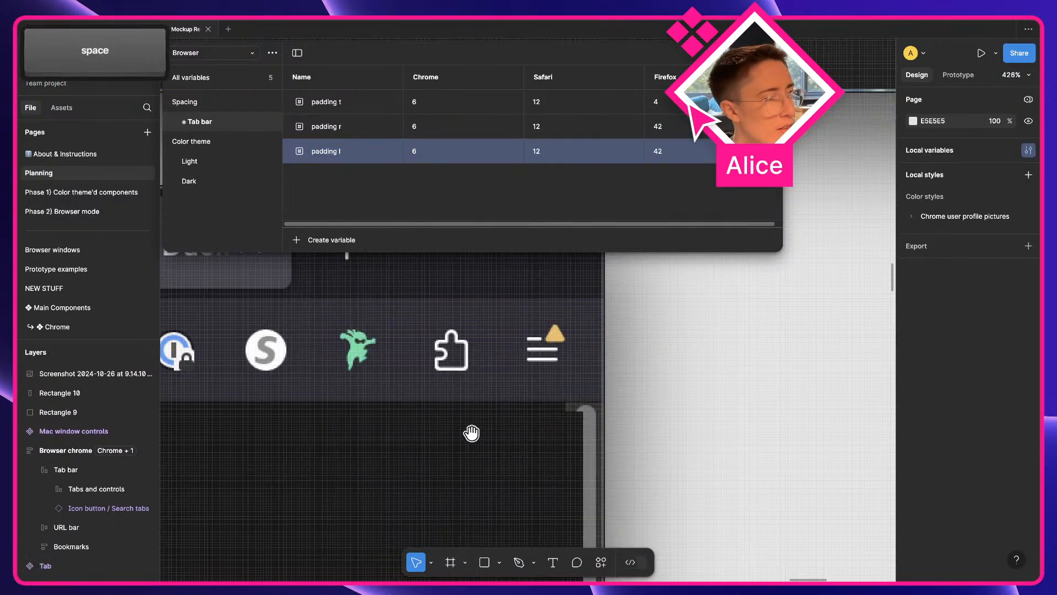
drag(472, 433, 732, 496)
drag(248, 452, 811, 444)
drag(681, 366, 649, 395)
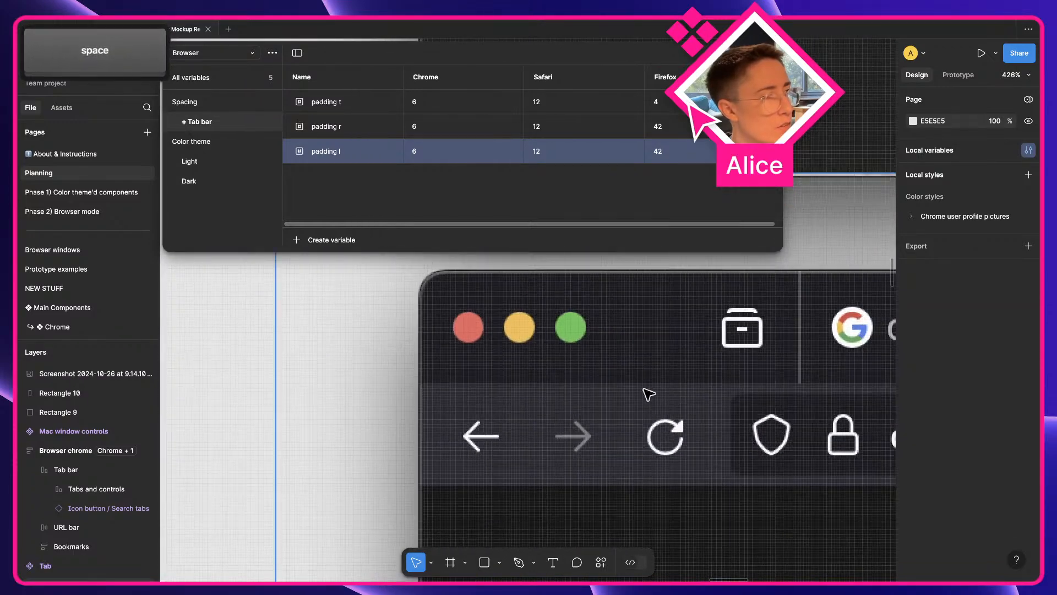
key(super+v)
drag(514, 309, 462, 331)
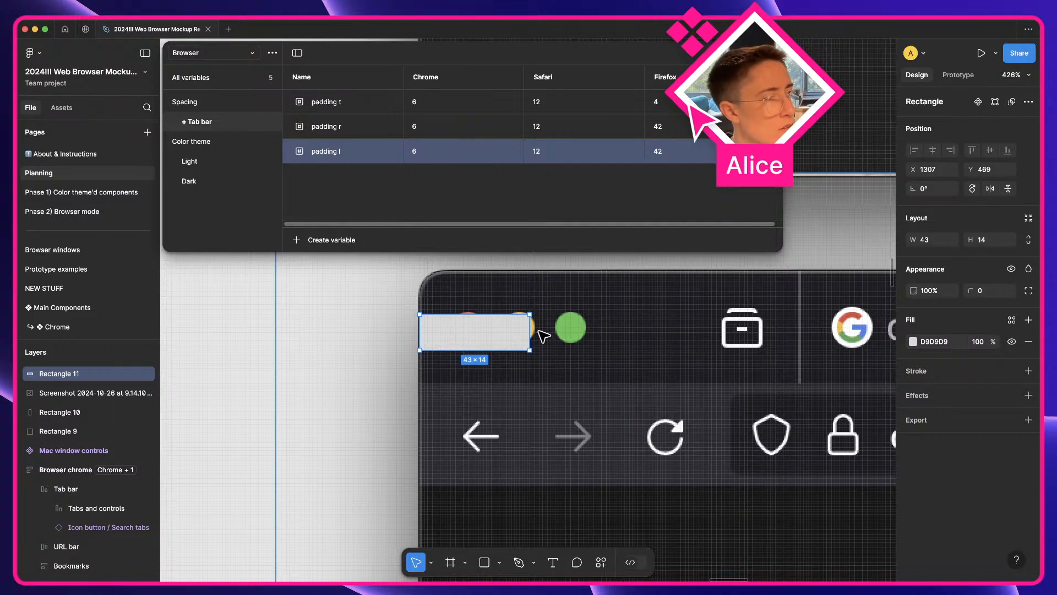
drag(529, 332, 507, 343)
scroll(443, 330, up, 3)
scroll(449, 335, up, 5)
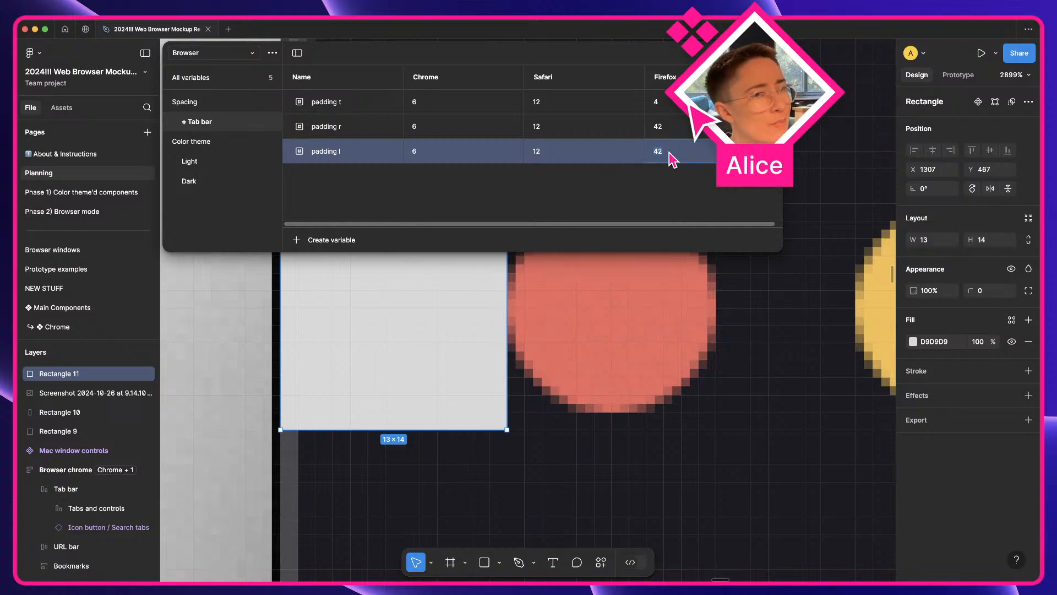
- Set the Firefox value of the padding l variable to 13 and reselect the measuring rectangle
click(669, 153)
text(13)
key(Return)
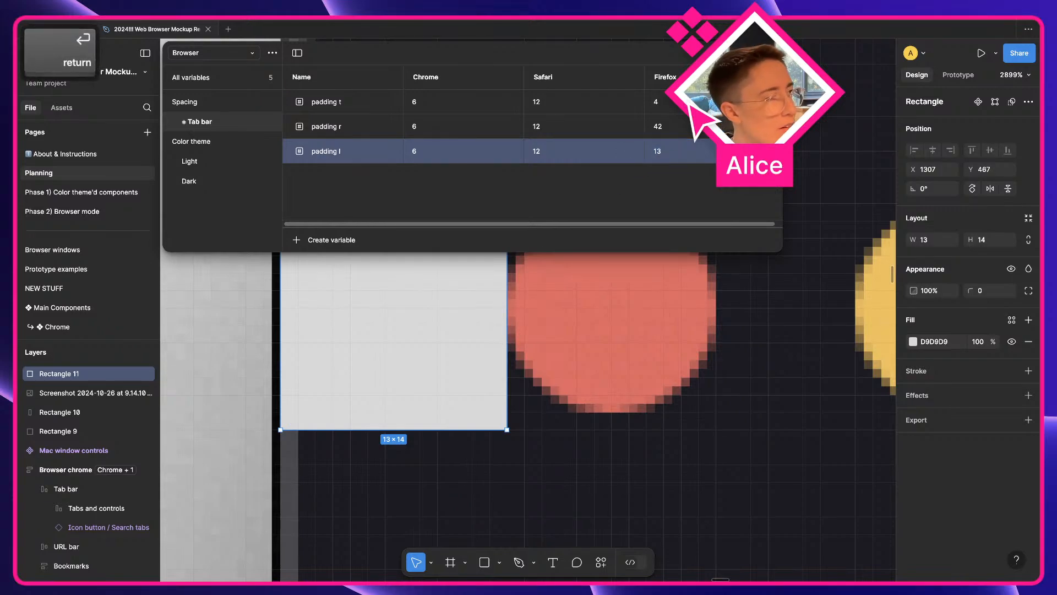
click(577, 370)
scroll(577, 370, down, 5)
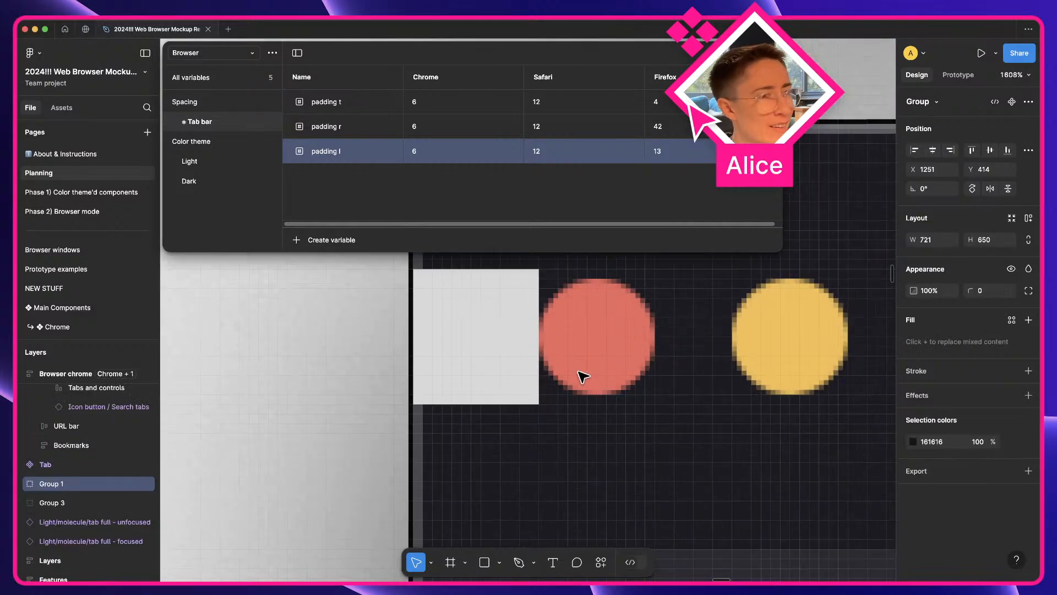
key(a)
click(498, 362)
- Rename the padding r variable as padding ↔
click(345, 127)
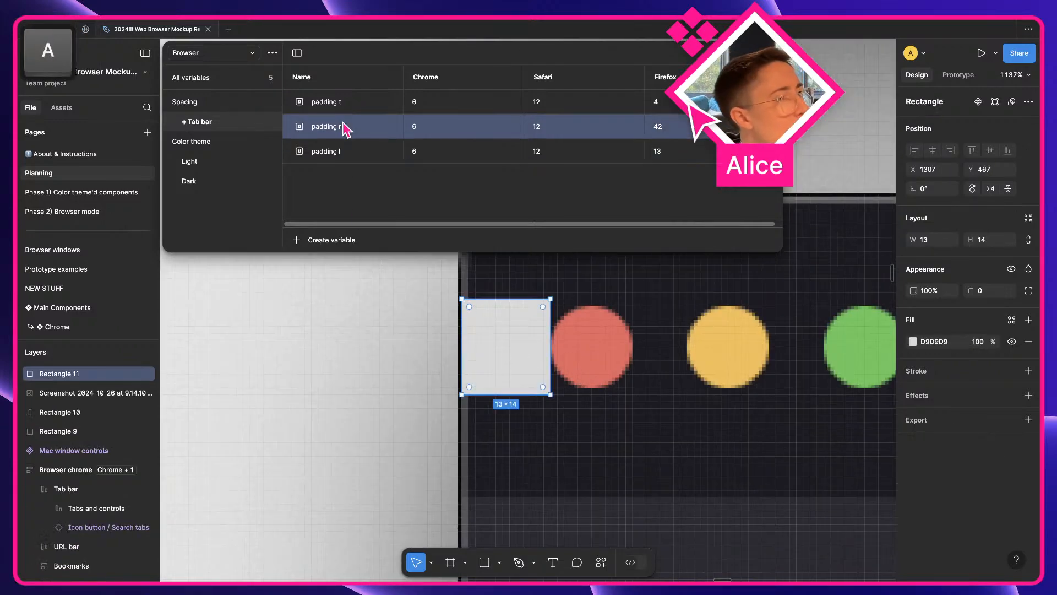
double_click(345, 129)
key(BackSpace)
key(ctrl+super+space)
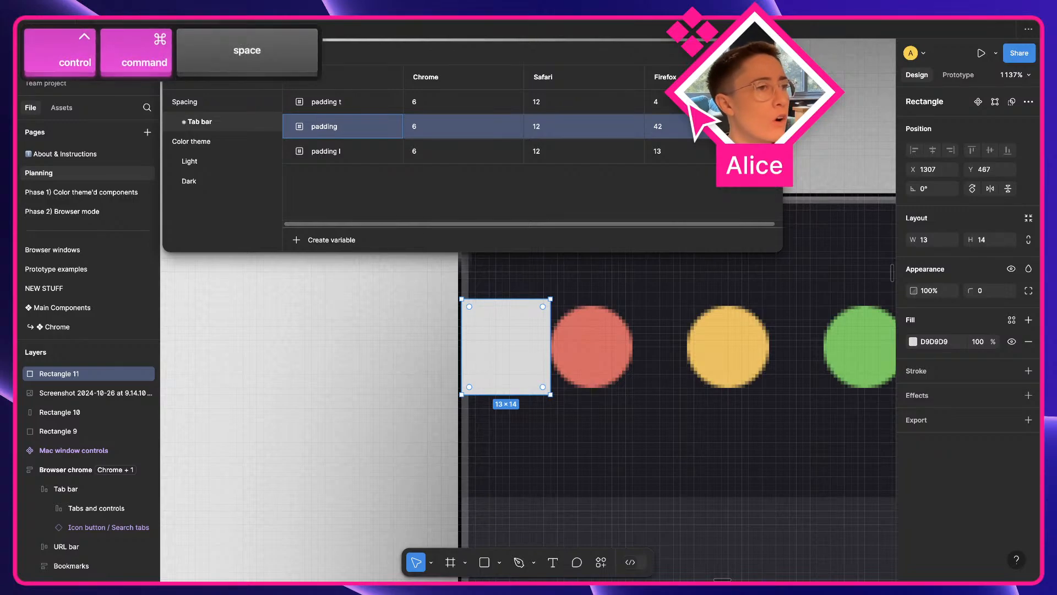
key(Return)
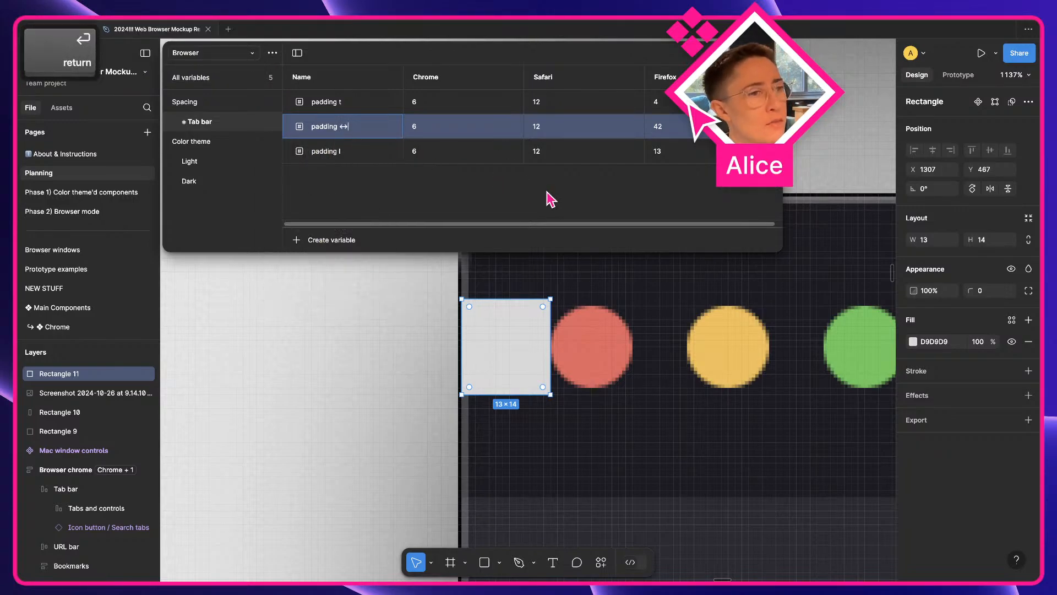
click(666, 129)
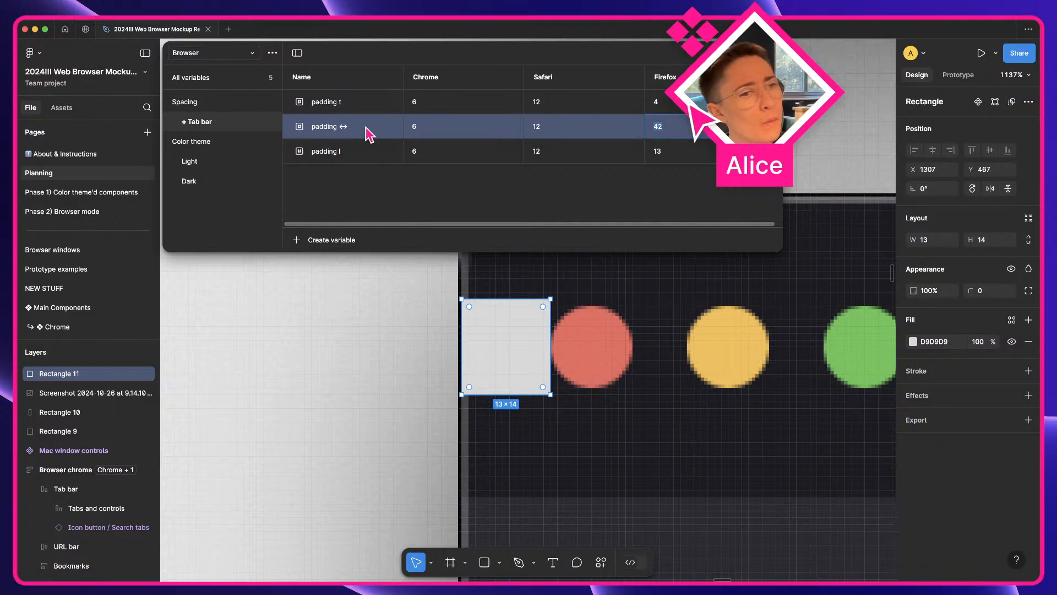
click(450, 150)
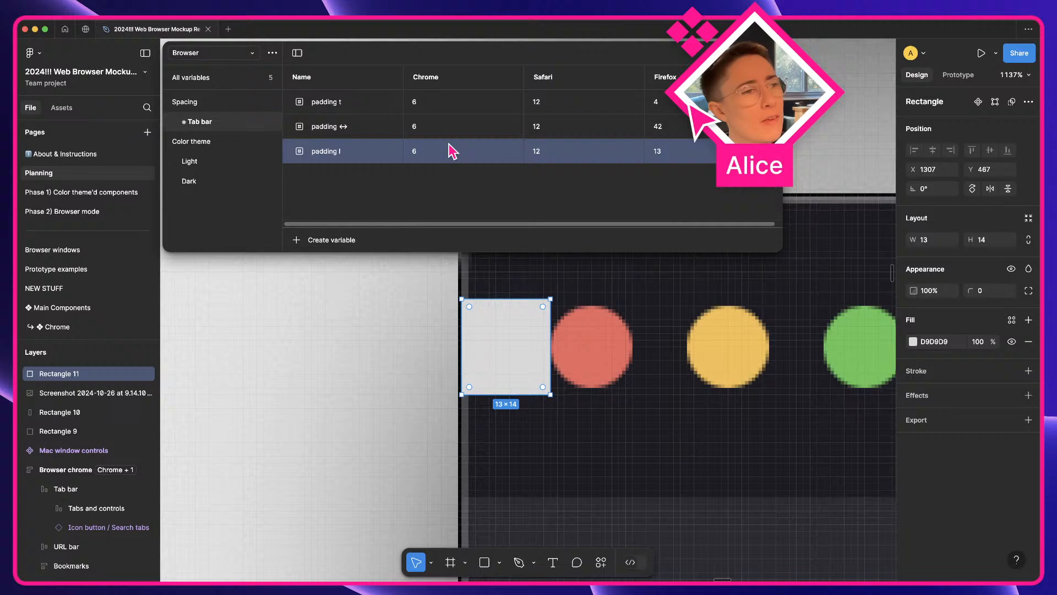
click(420, 133)
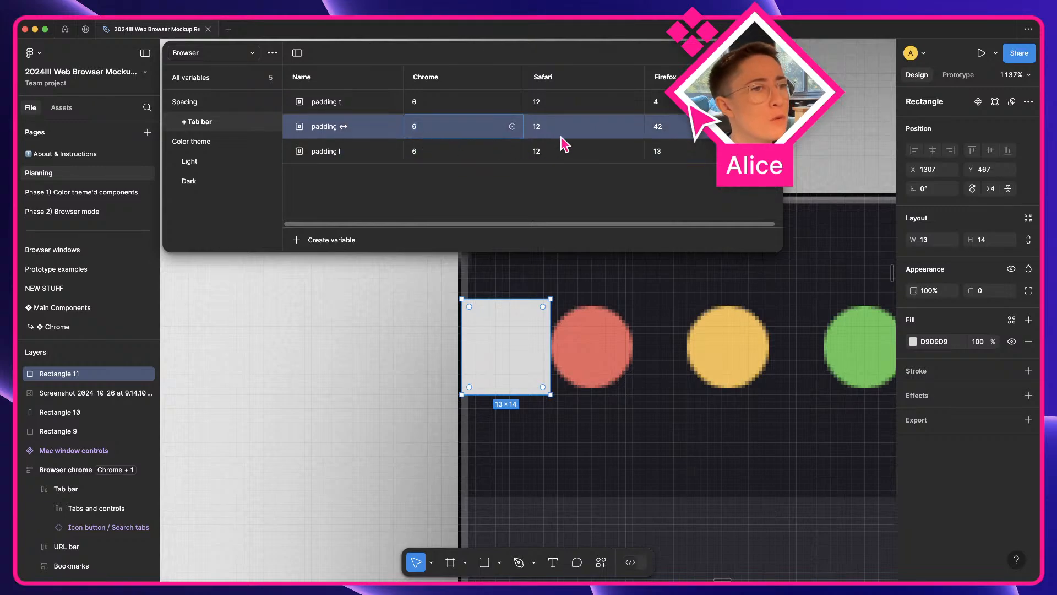
- Rename the padding ↔ variable back to padding r
double_click(366, 132)
key(BackSpace)
text(r)
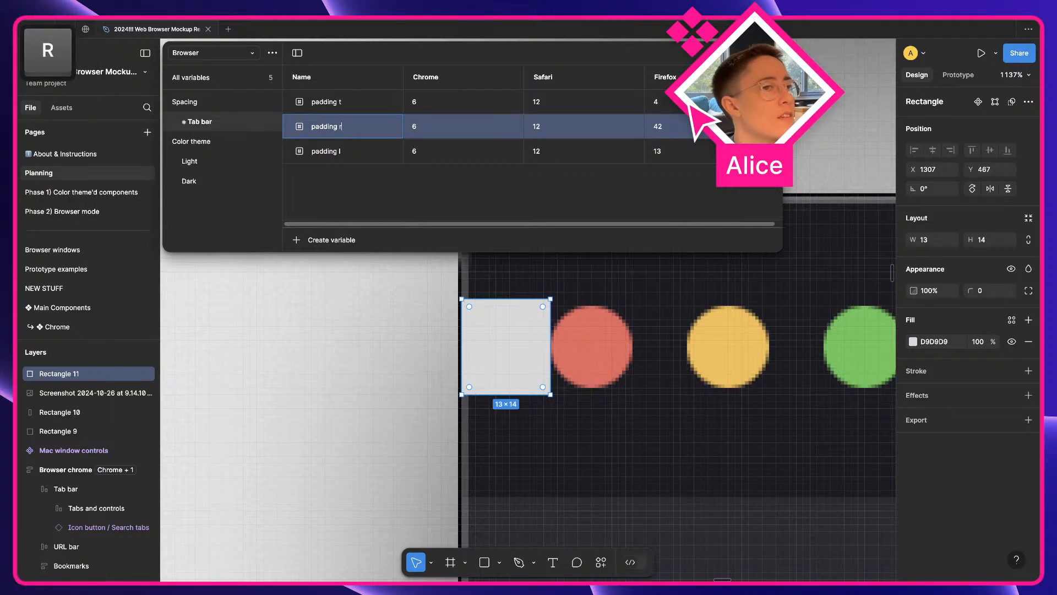
key(Return)
- Link the Chrome value of padding l to the padding r variable
double_click(433, 152)
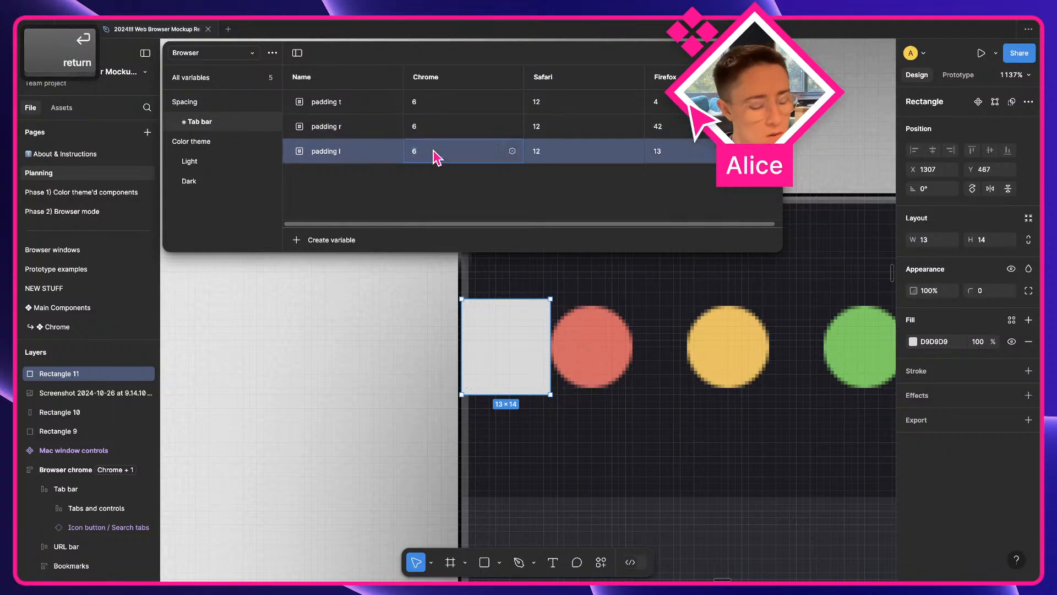
click(512, 151)
text(padd)
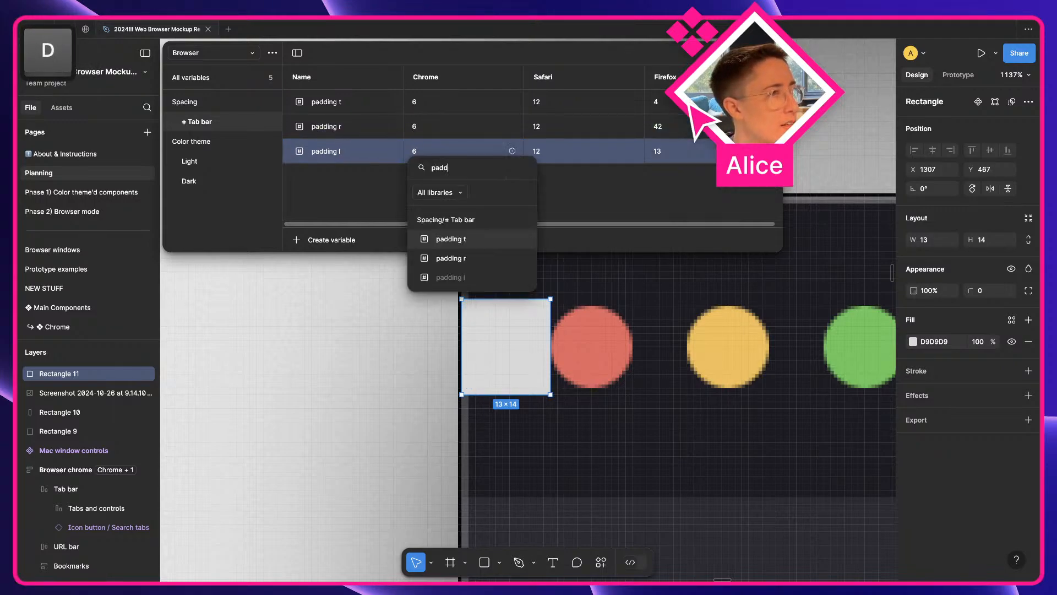
key(Down)
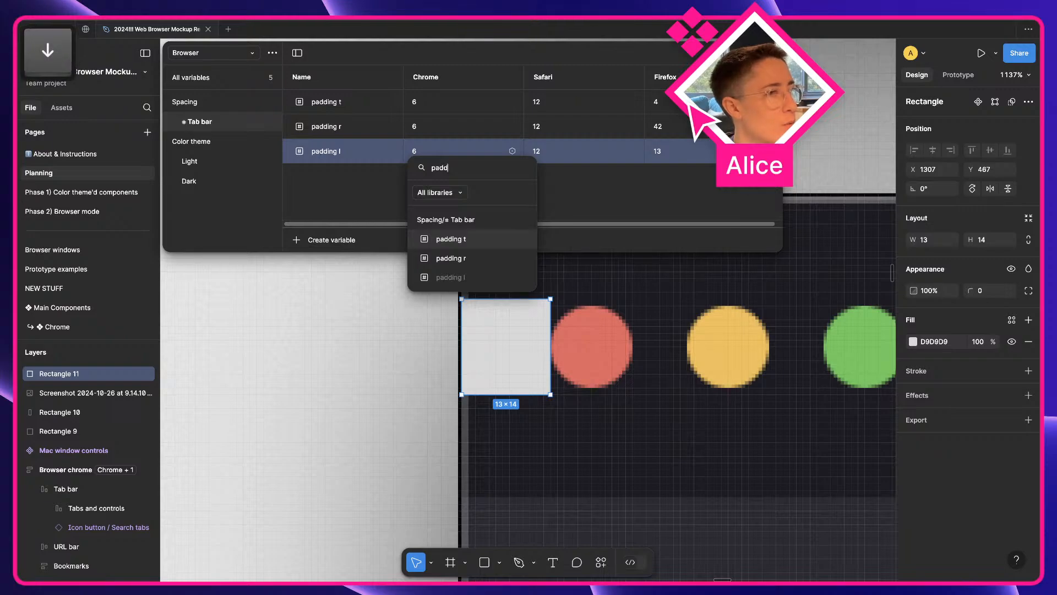
click(502, 257)
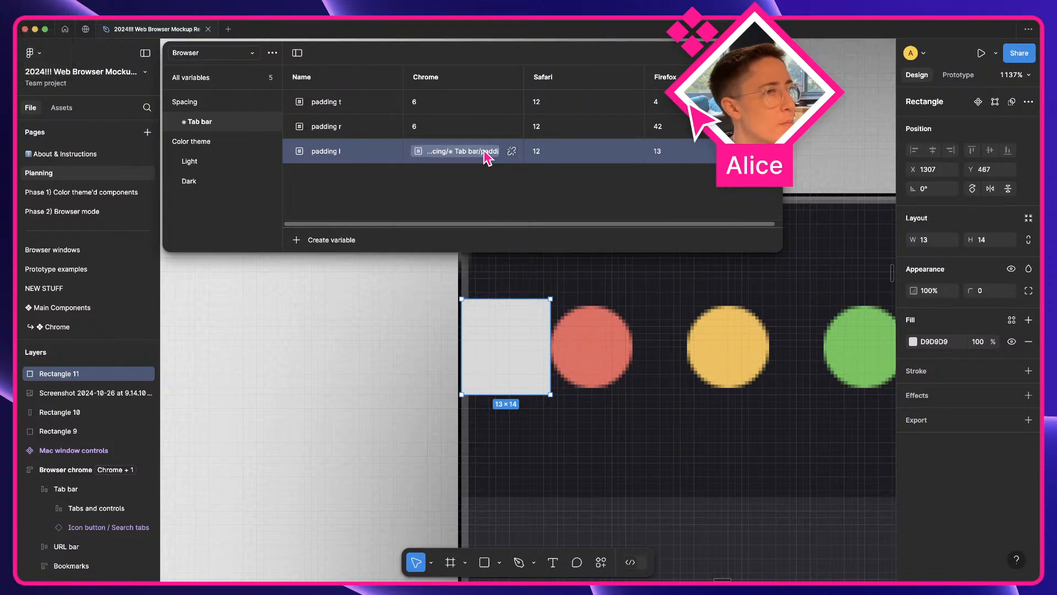
- Link the Safari value of padding l to the padding r variable
click(417, 129)
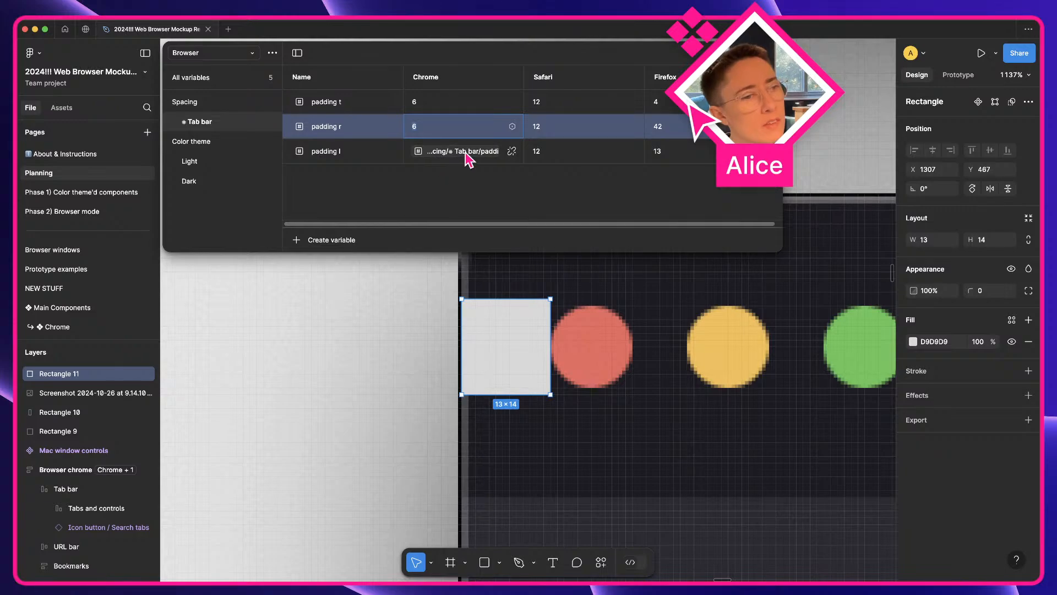
click(550, 152)
key(super+a)
key(equal)
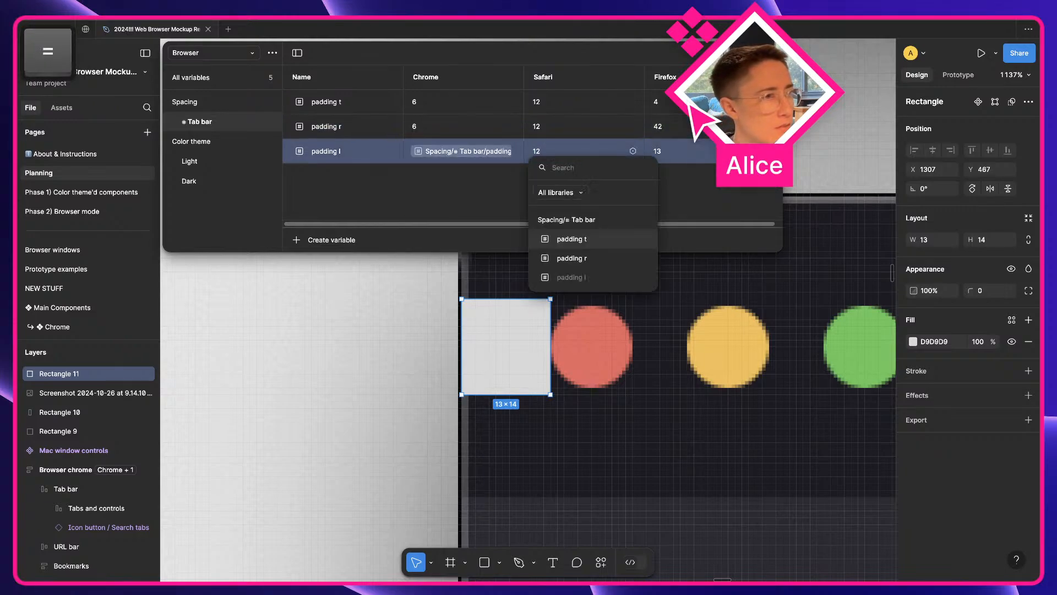
key(Down)
key(Return)
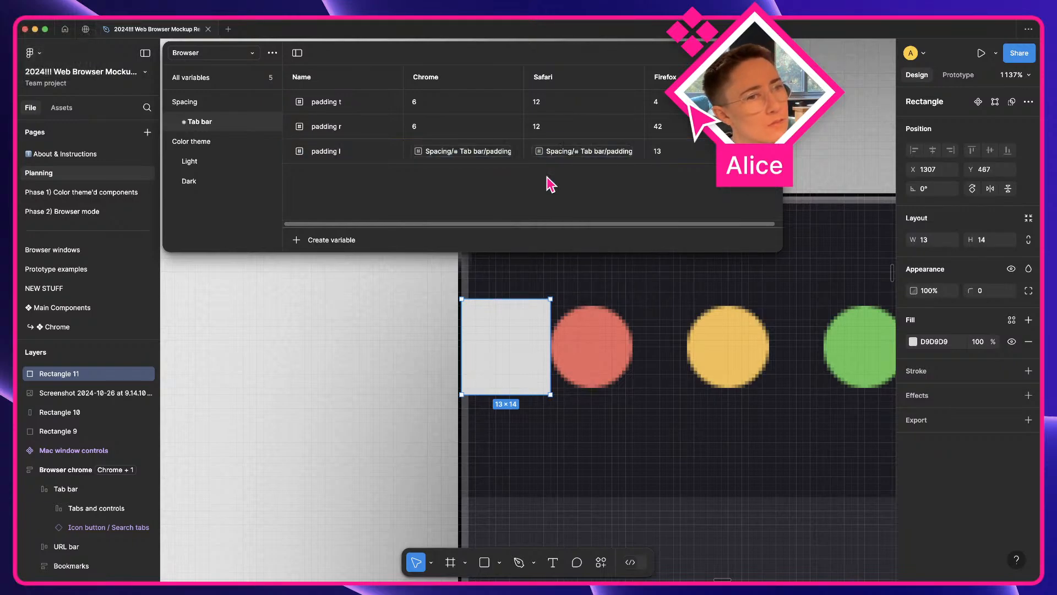
- Delete the measuring rectangle and set the Firefox value of the padding l variable to 12
click(465, 127)
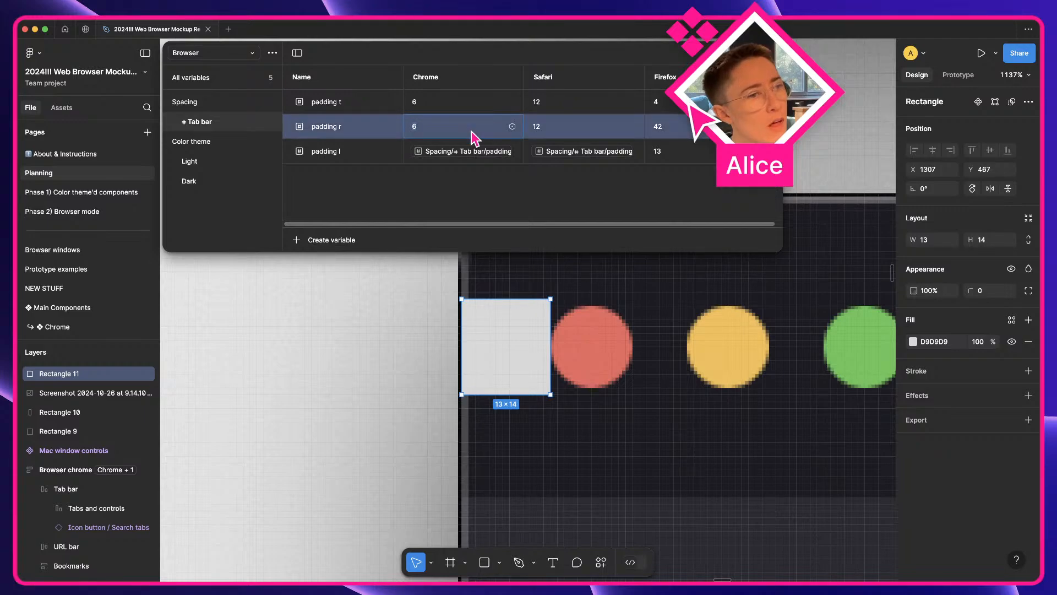
key(Delete)
scroll(537, 358, down, 5)
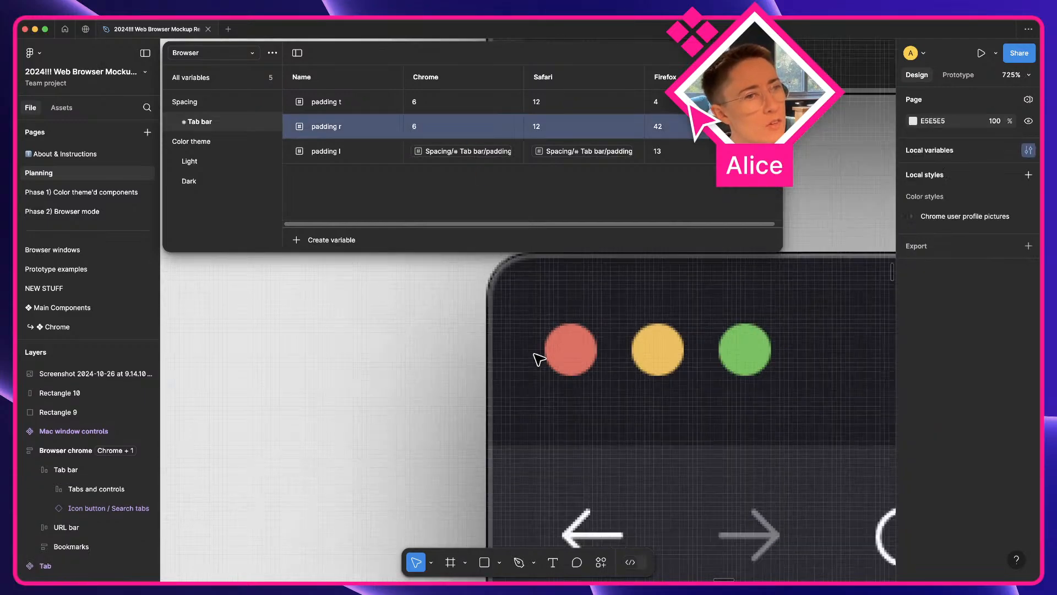
scroll(304, 359, down, 5)
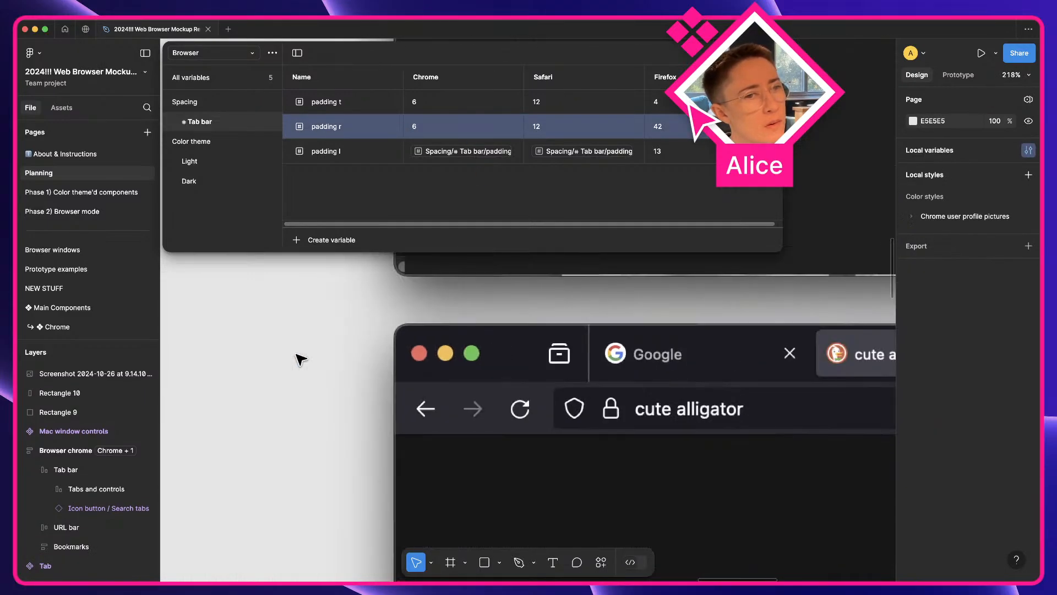
click(682, 161)
key(Down)
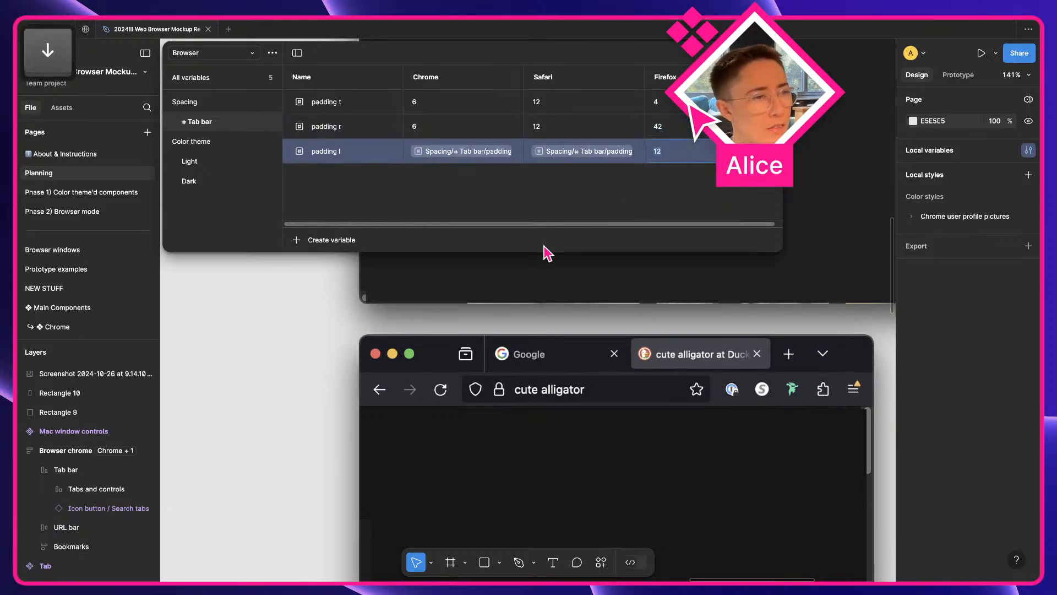
- Select the Tab bar frame inside Browser chrome and open its left padding for editing
click(338, 338)
scroll(337, 338, down, 3)
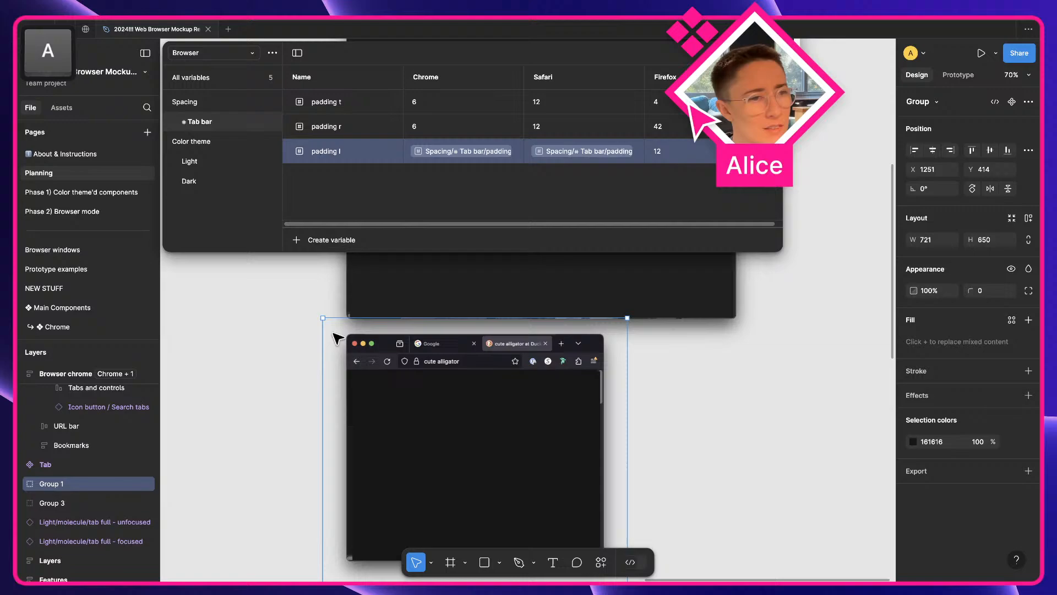
click(705, 427)
scroll(718, 431, up, 5)
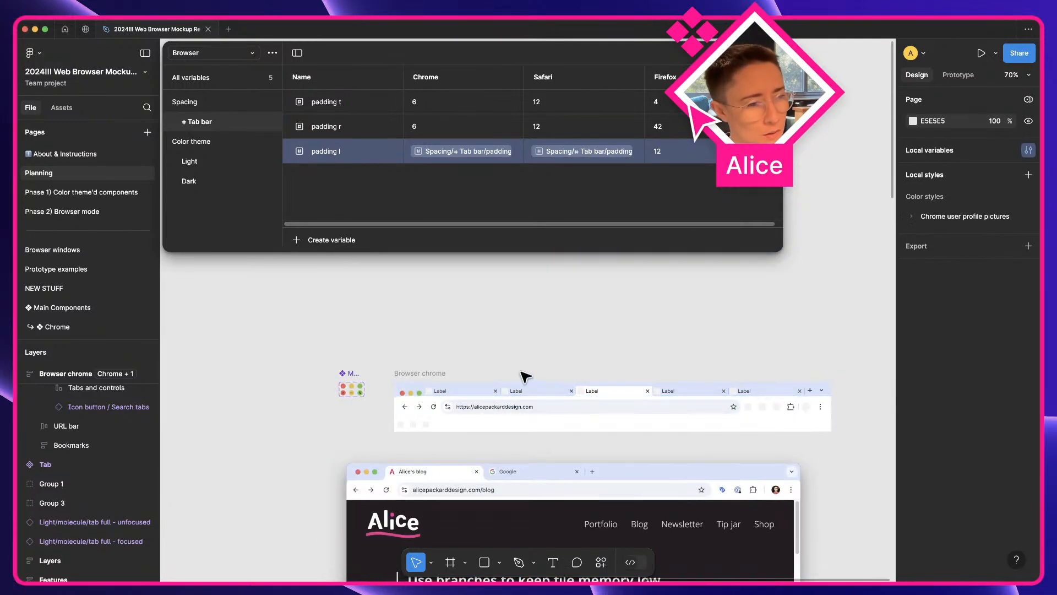
drag(526, 376, 448, 362)
click(465, 351)
scroll(462, 351, up, 3)
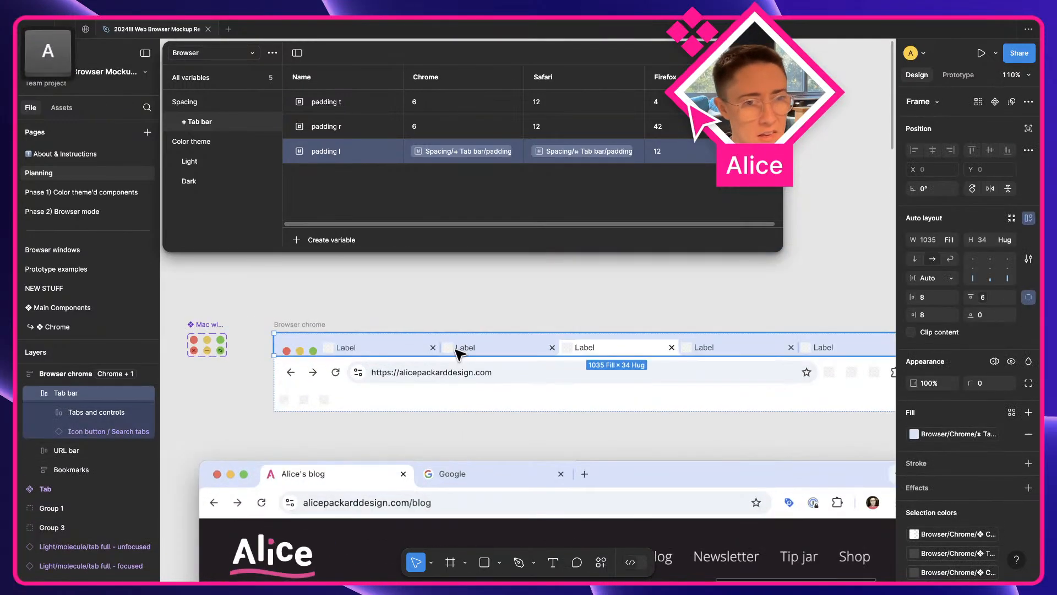
drag(472, 324, 550, 321)
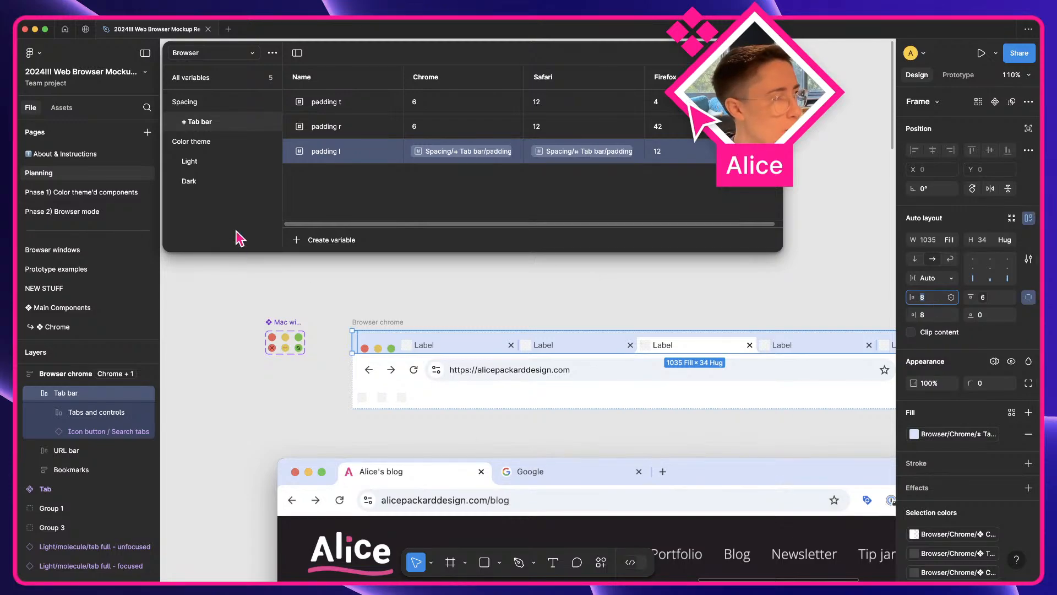
- Limit the number scope of the padding r and padding l variables to Gap (Auto layout)
super+click(352, 132)
right_click(358, 134)
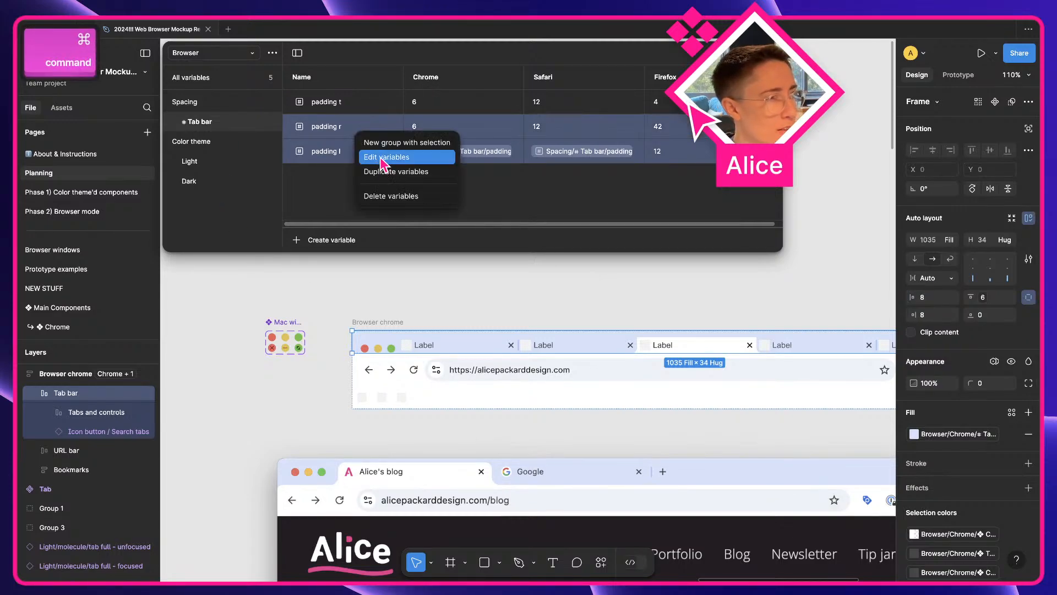
click(381, 159)
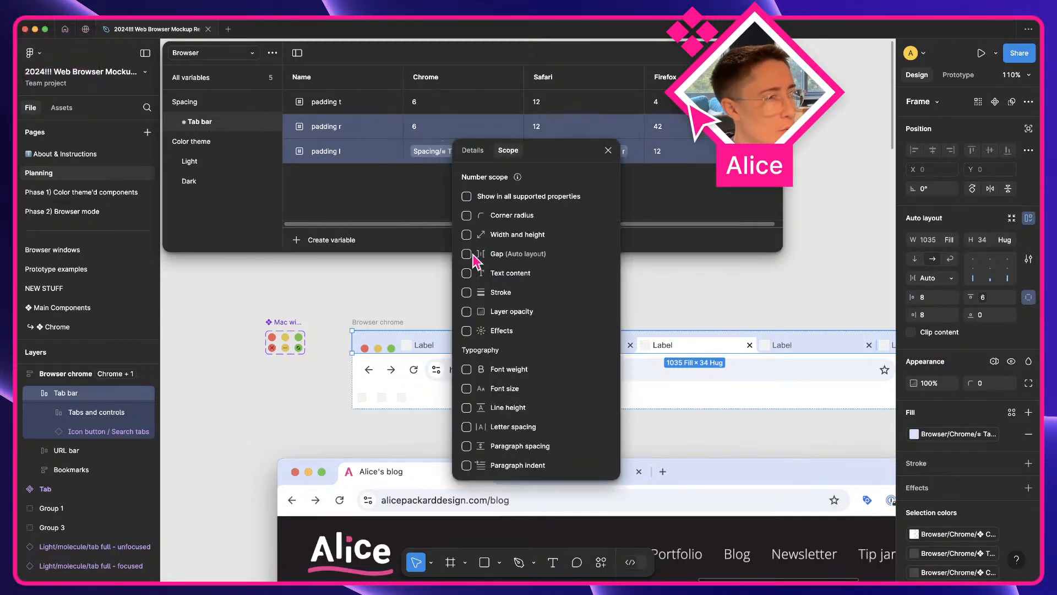
click(608, 151)
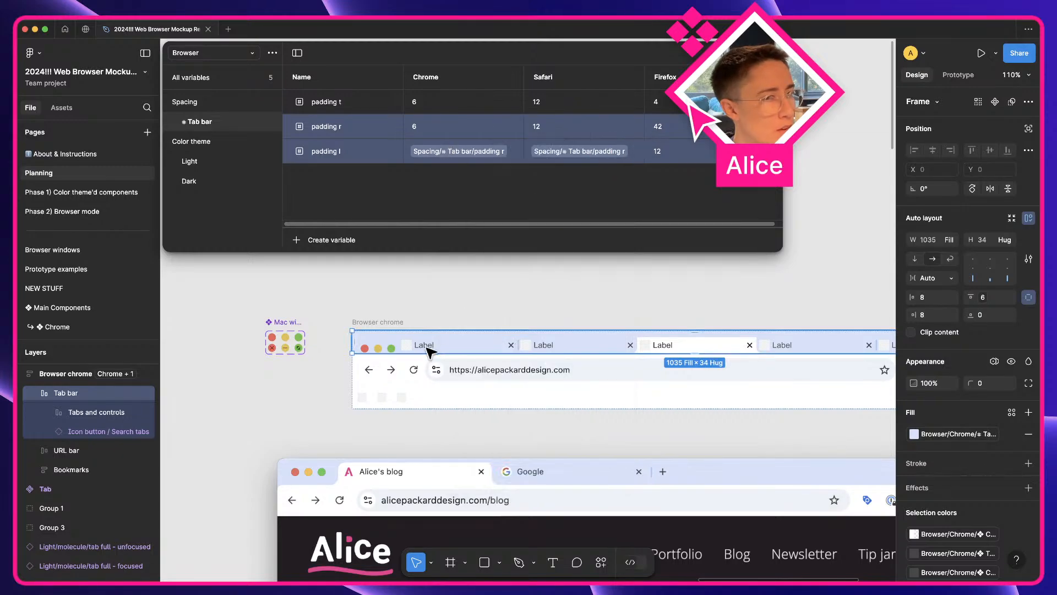
- Bind the left padding of the Tab bar frame to the padding l variable
key(equal)
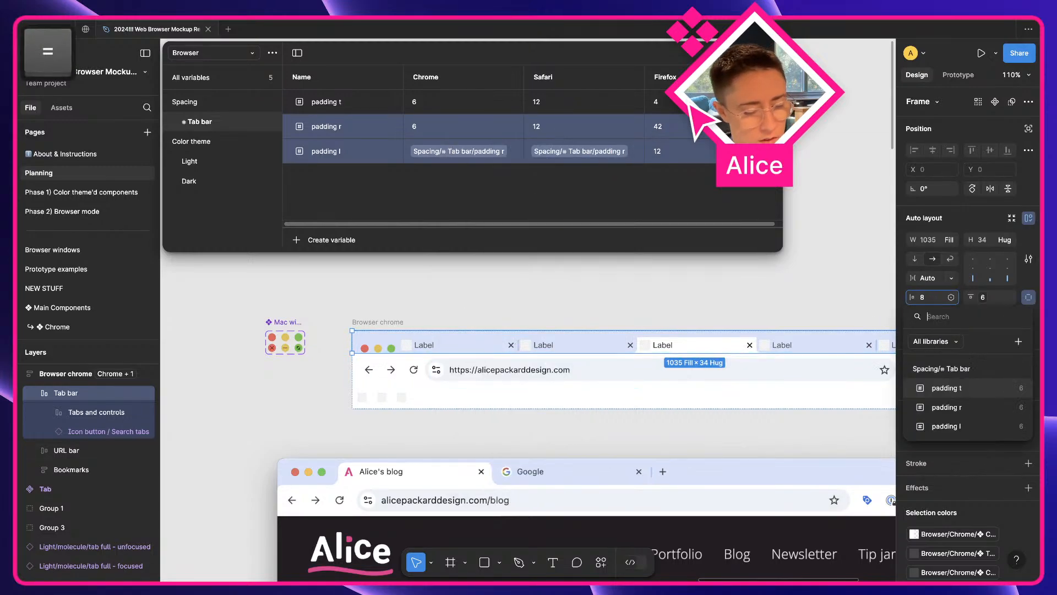
text(padd)
key(Down)
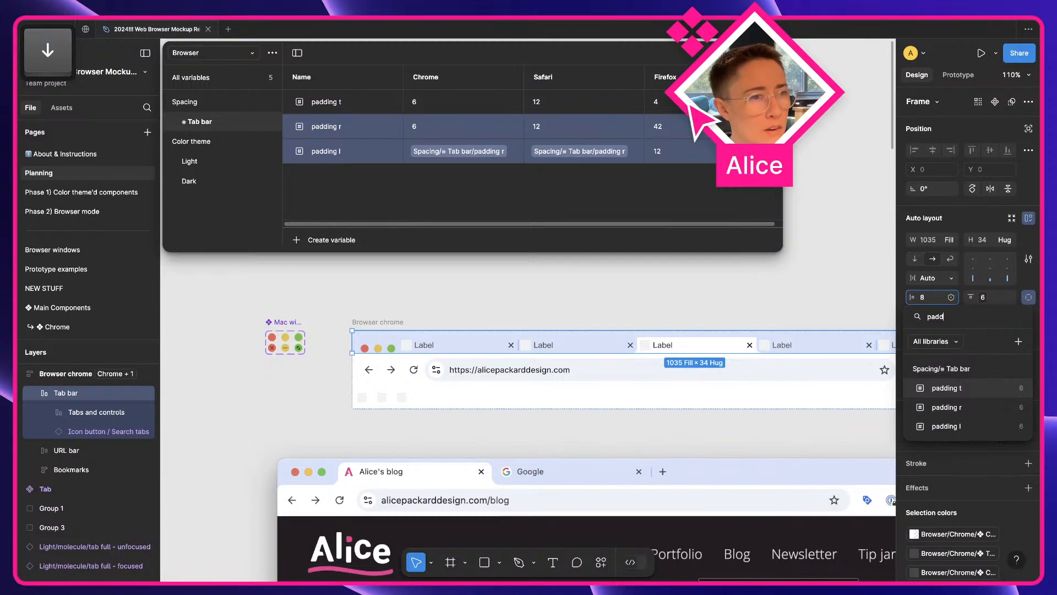
click(987, 423)
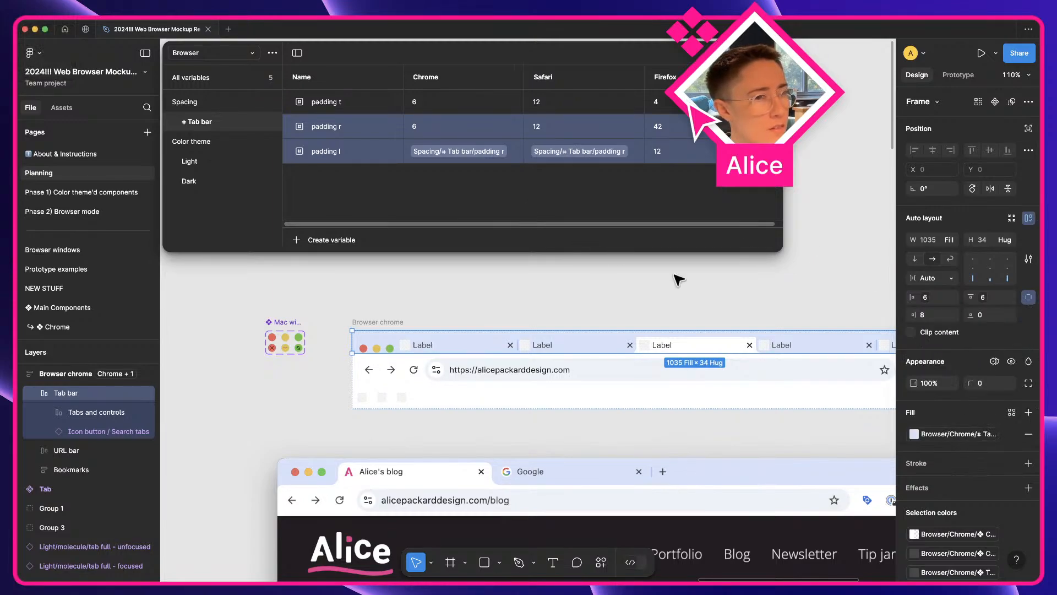
- Bind the right padding of the Tab bar frame to the padding l variable and deselect the frame
click(939, 313)
key(equal)
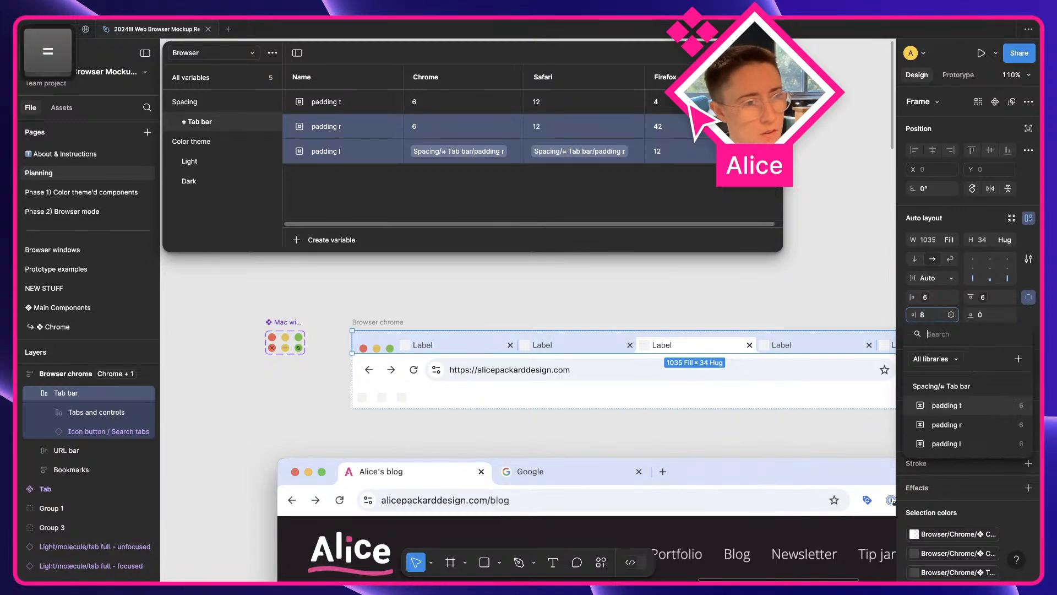
text(pad)
key(Down)
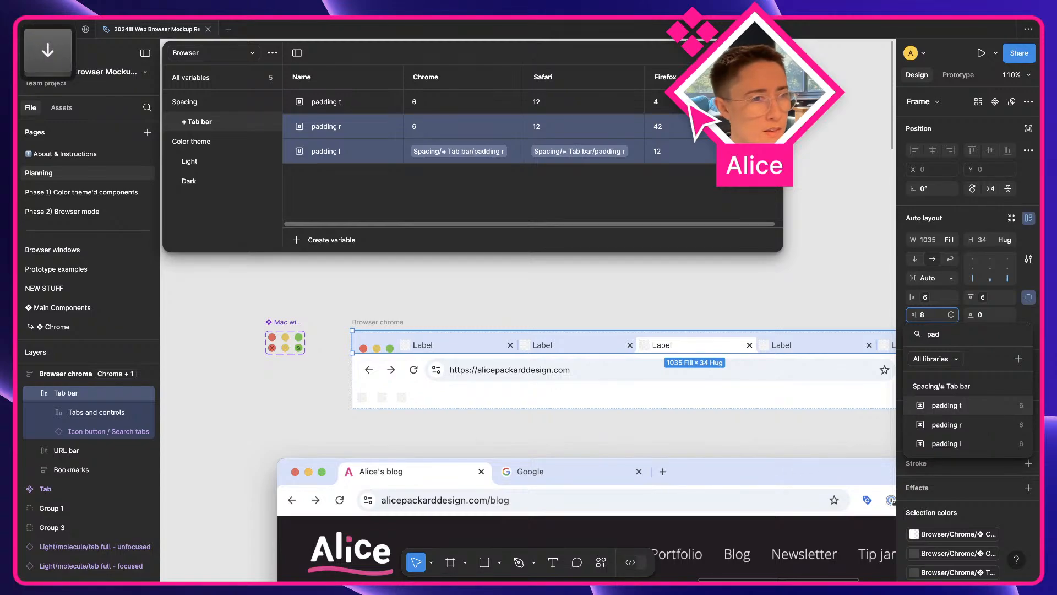
click(978, 446)
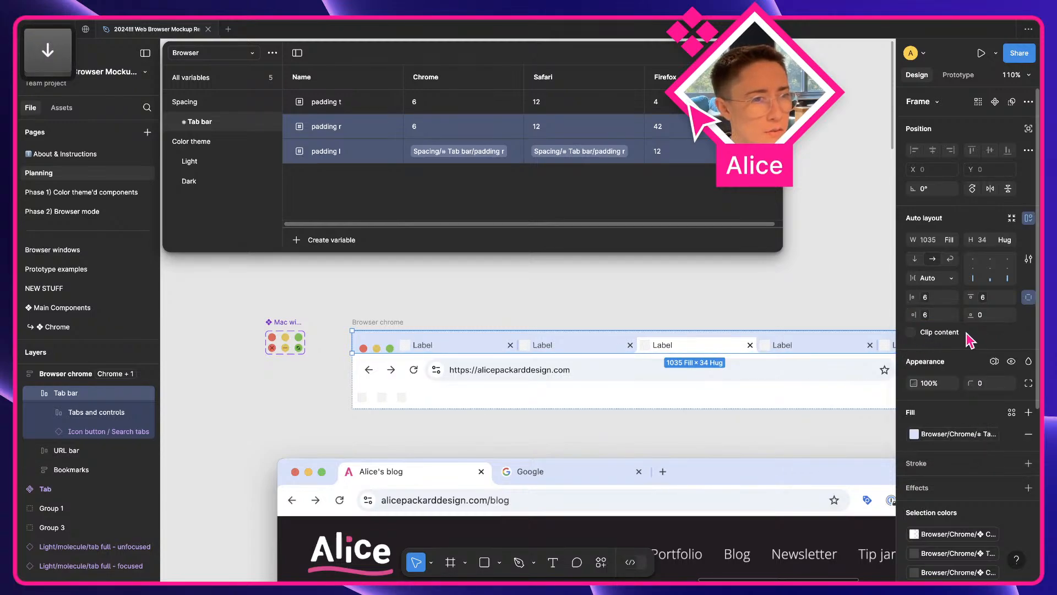
click(547, 322)
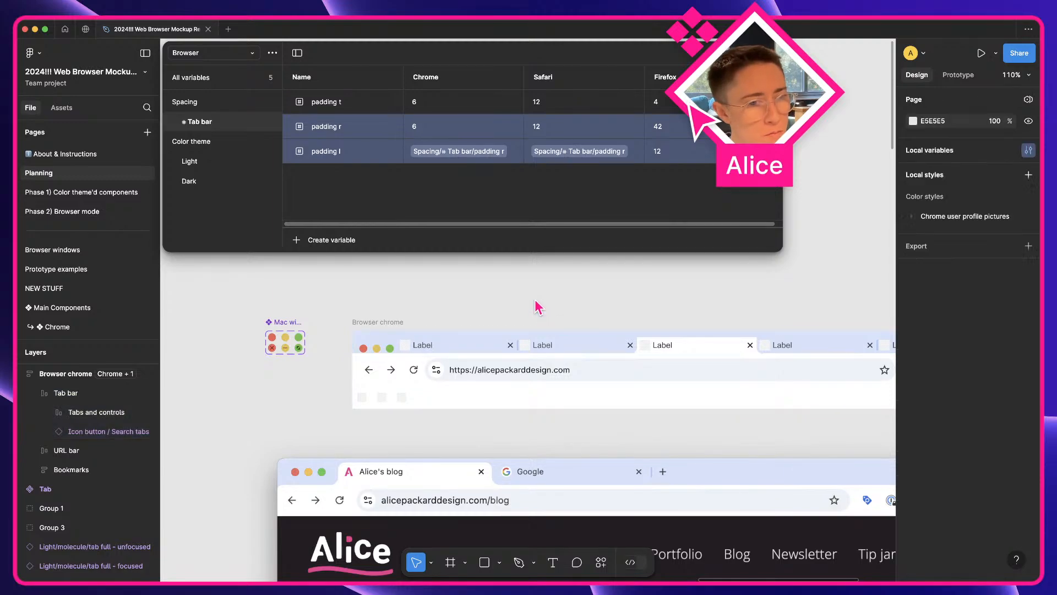
- Create a number variable named padding b in the Tab bar spacing group of the Browser collection
scroll(520, 402, down, 1)
scroll(582, 470, down, 10)
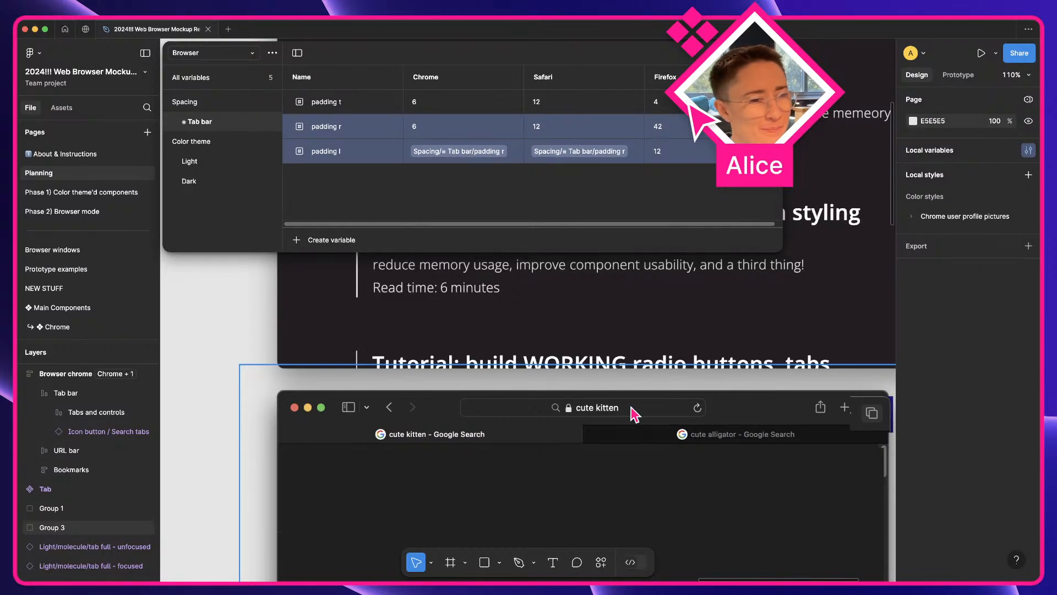
key(space)
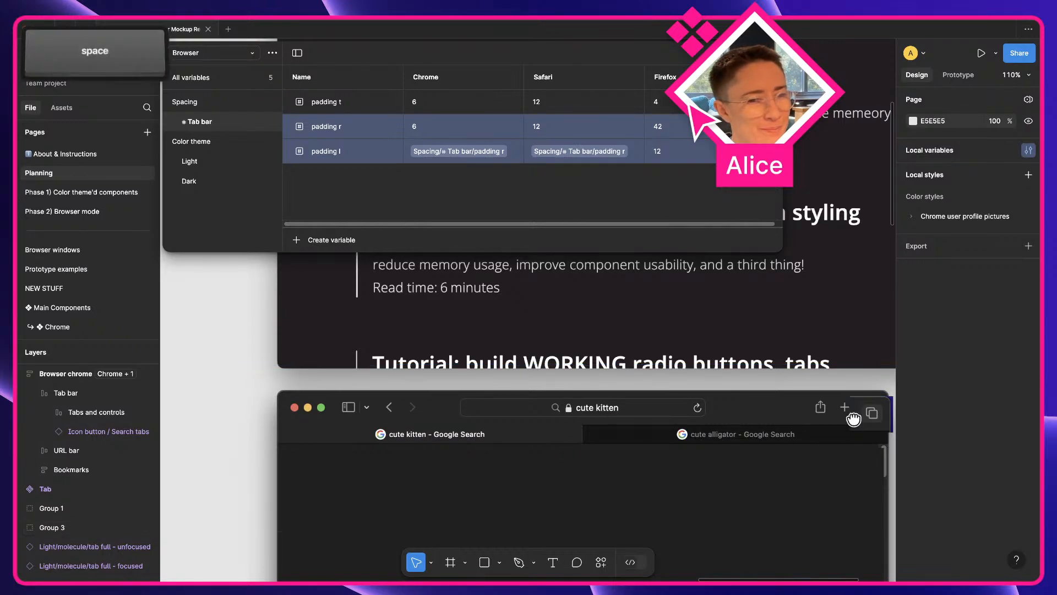
drag(854, 423, 725, 492)
drag(732, 437, 725, 496)
drag(672, 272, 712, 347)
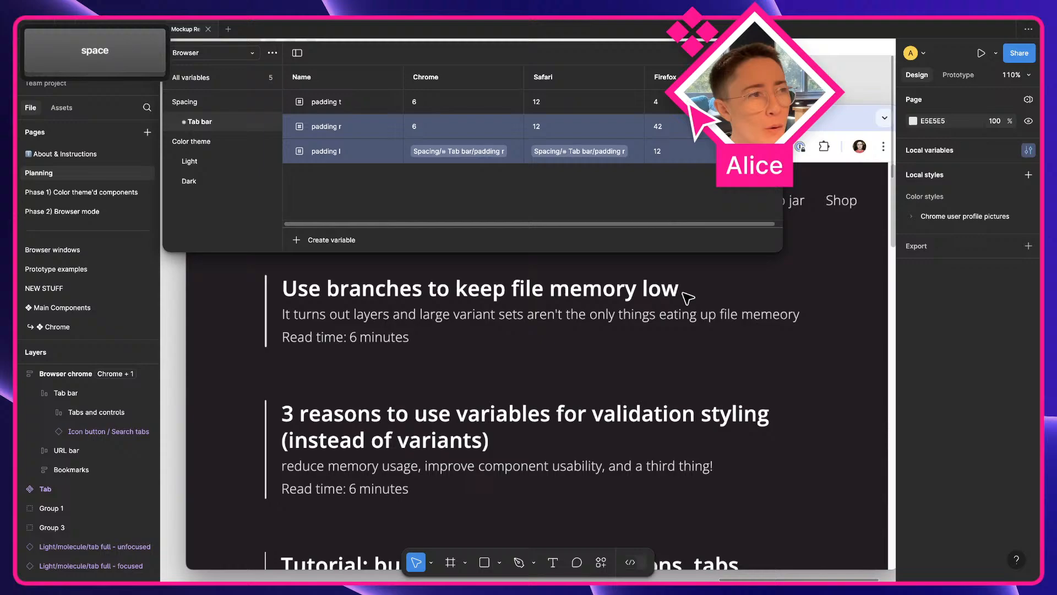
click(361, 244)
click(337, 272)
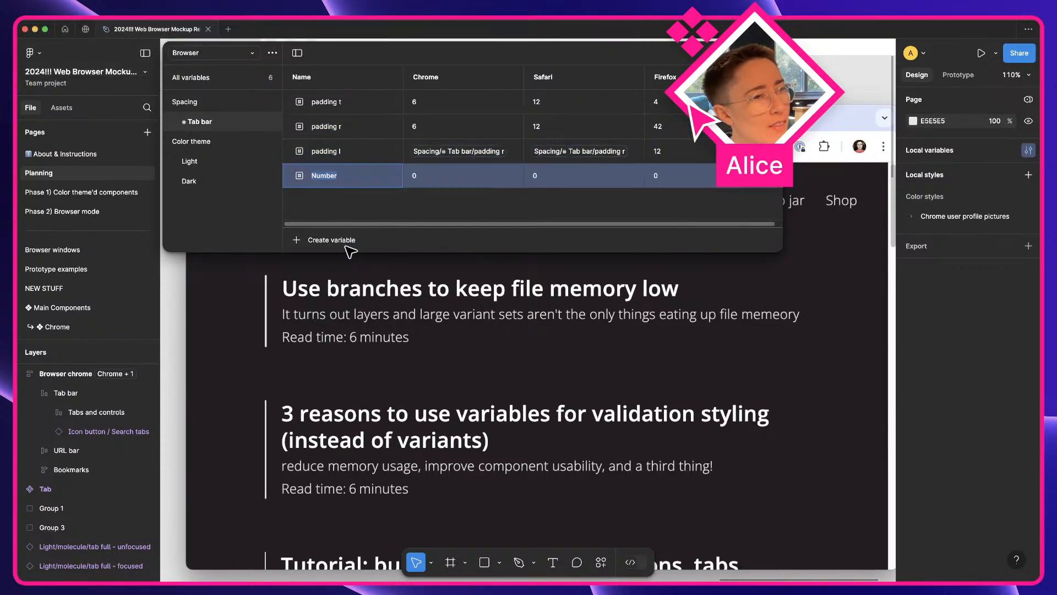
text(padding b)
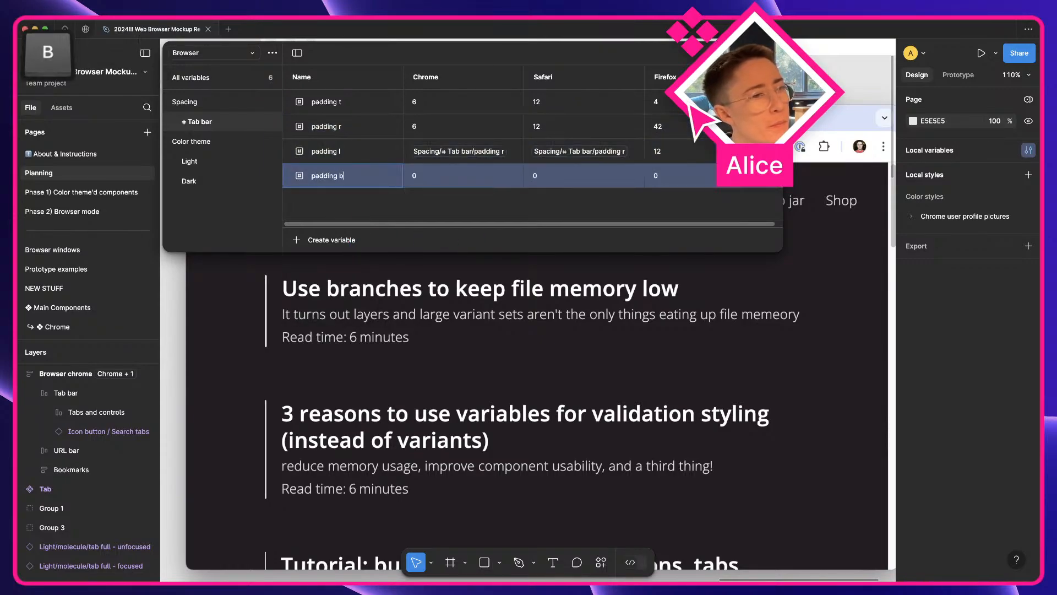
key(Return)
- Limit the number scope of the padding b variable to Gap (Auto layout)
right_click(347, 172)
click(375, 196)
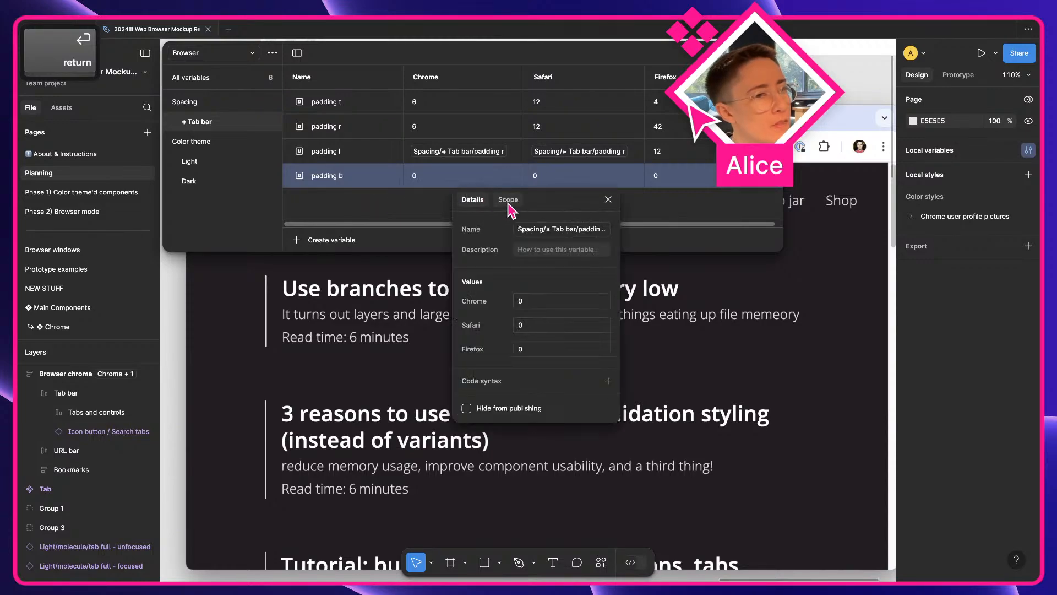
click(508, 201)
click(502, 303)
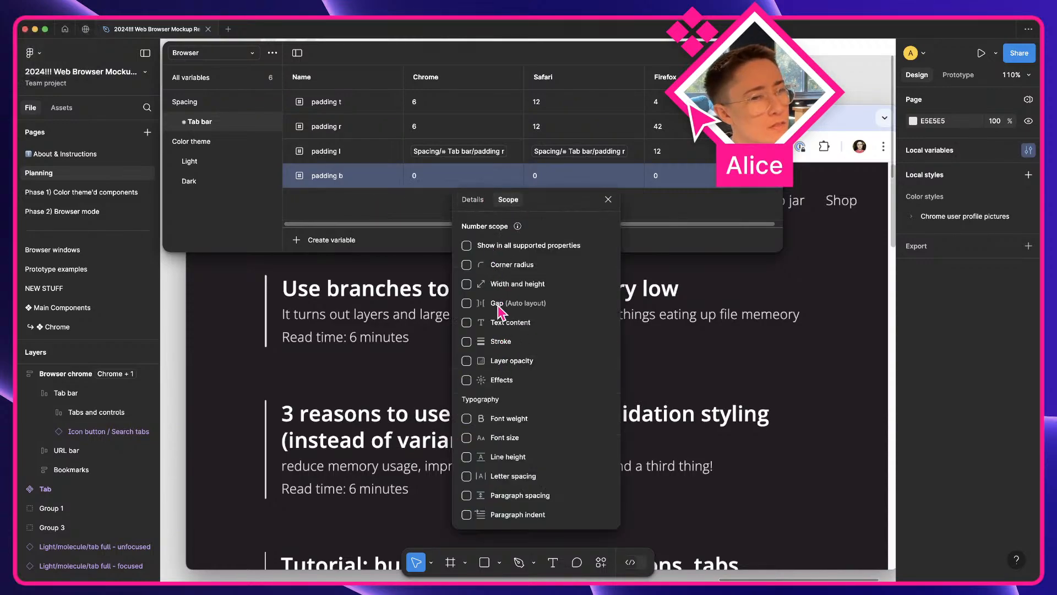
click(608, 199)
- Select the Tab bar frame in Browser chrome and compare it with the tab bars in the Chrome, Safari and Firefox mockups
scroll(523, 389, up, 3)
scroll(523, 390, up, 2)
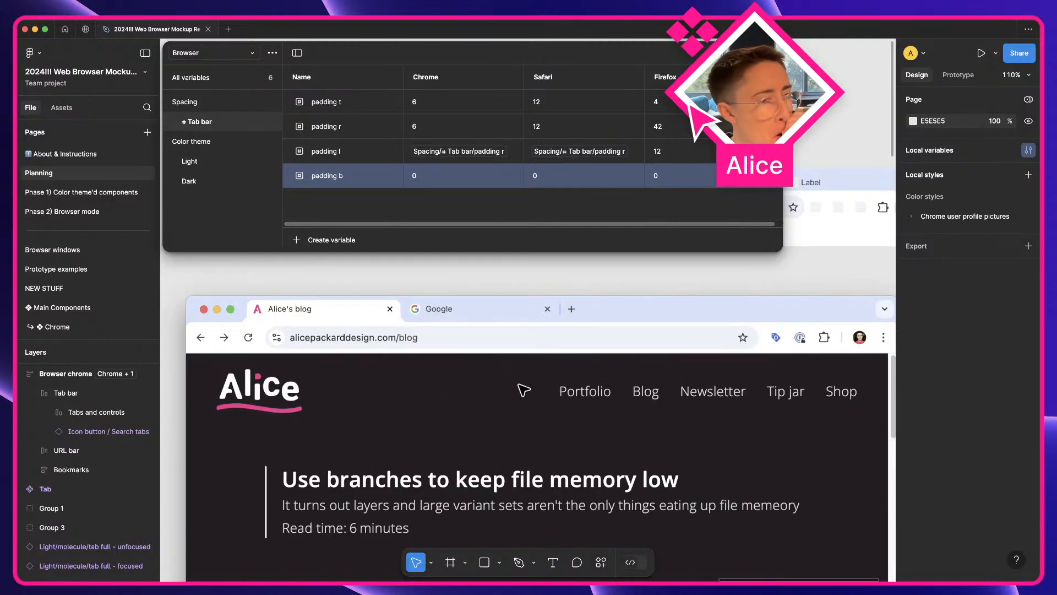
scroll(720, 315, up, 5)
click(620, 360)
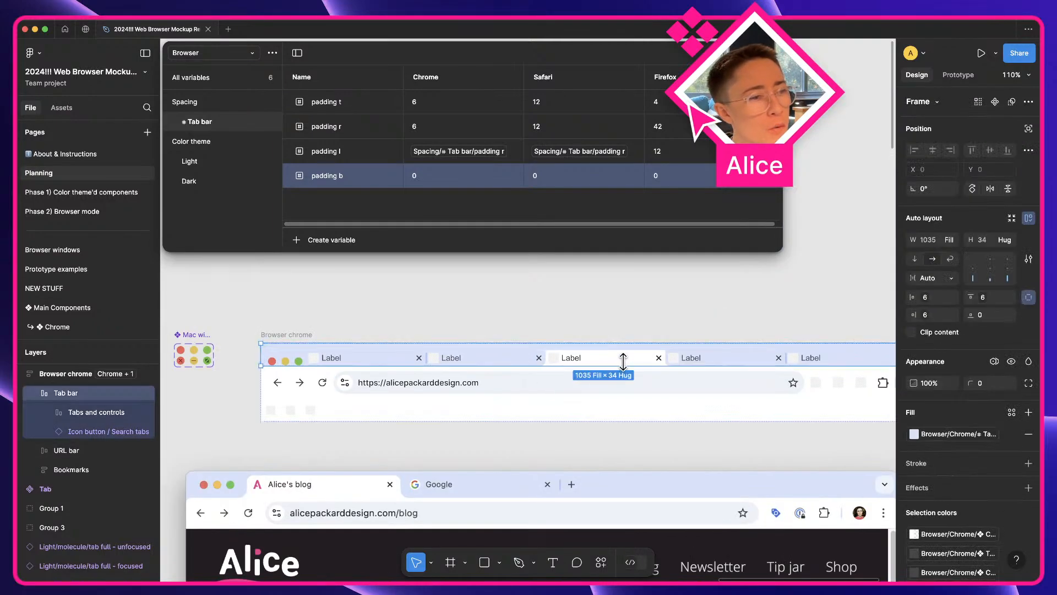
scroll(620, 361, right, 3)
scroll(620, 360, down, 1)
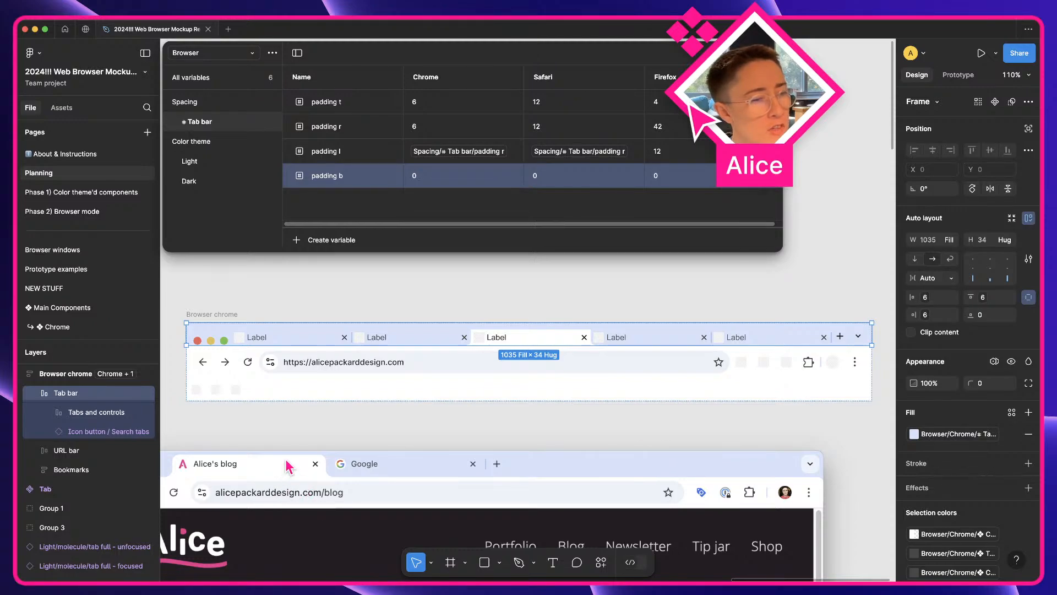
key(space)
drag(293, 460, 342, 422)
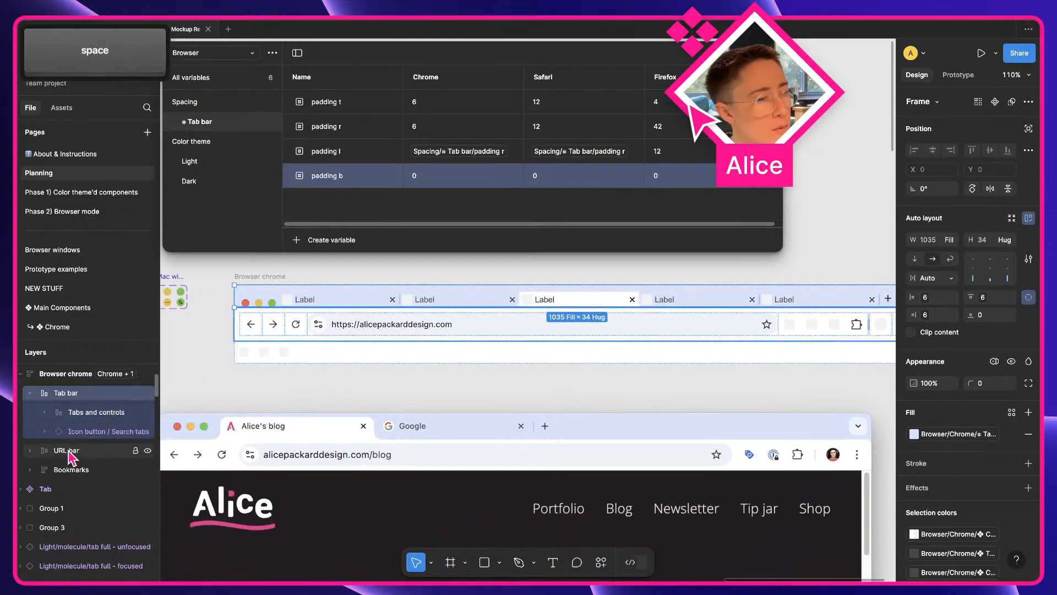
scroll(457, 416, down, 10)
scroll(456, 416, down, 3)
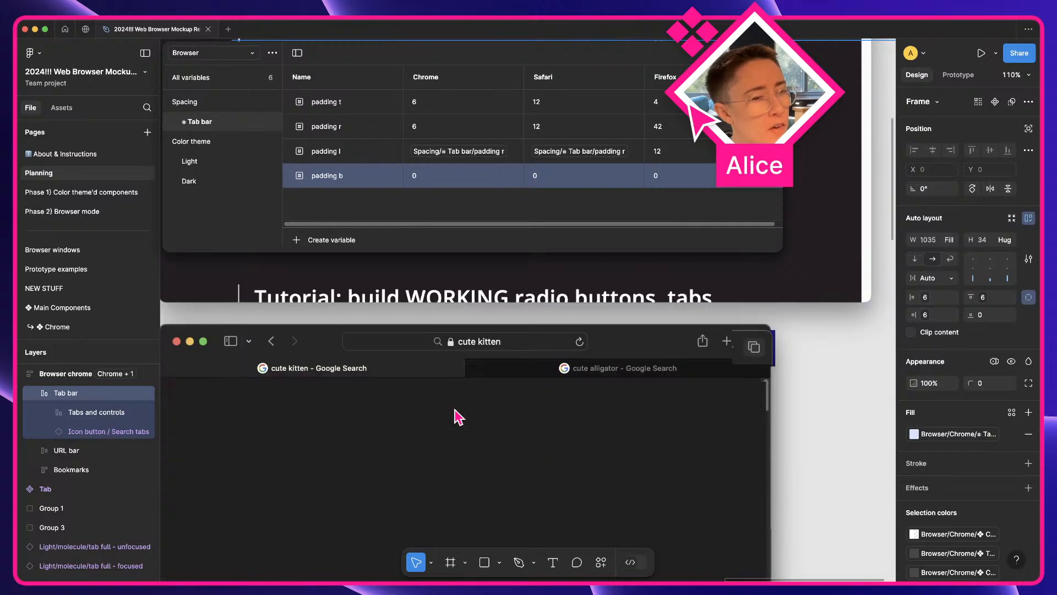
scroll(462, 412, left, 2)
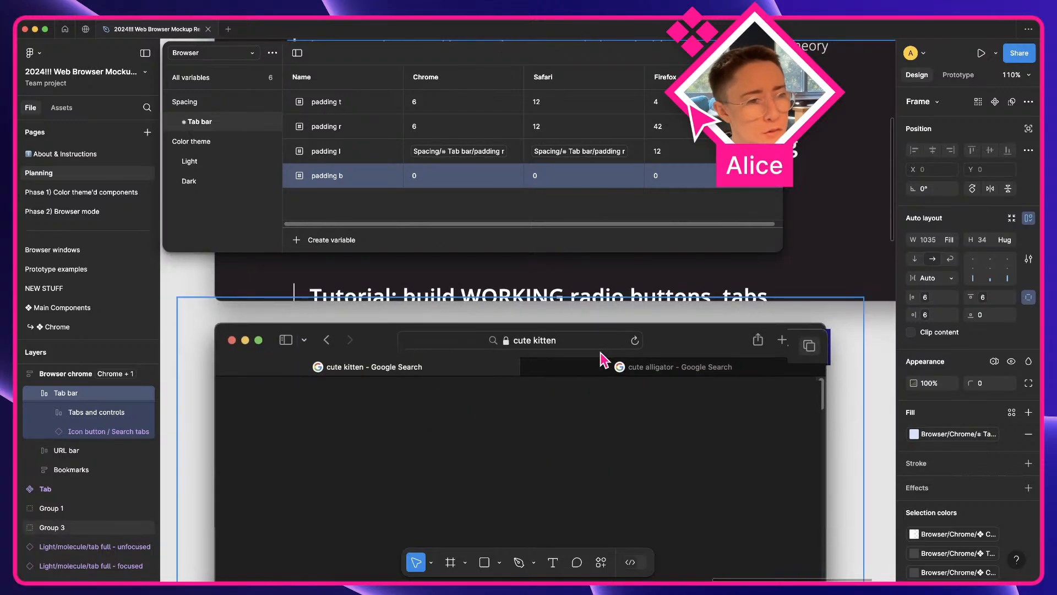
scroll(604, 359, down, 8)
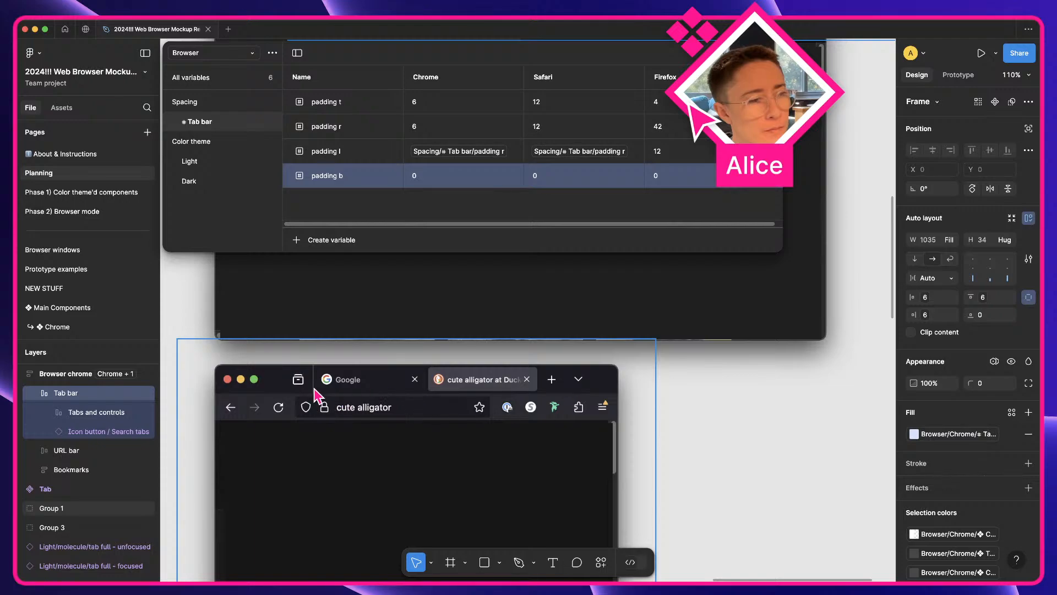
scroll(321, 392, up, 5)
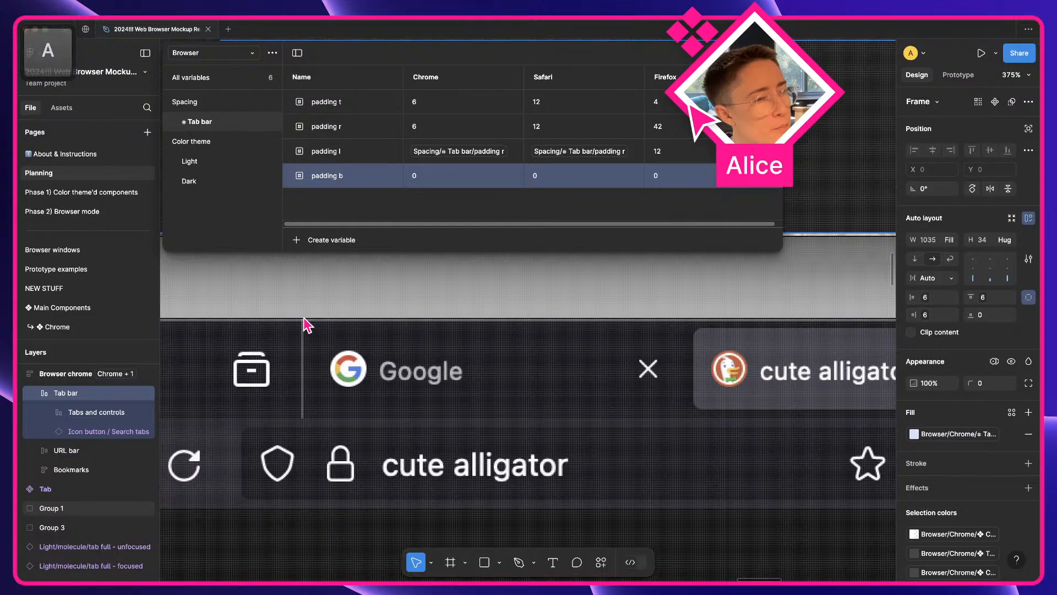
scroll(368, 394, down, 5)
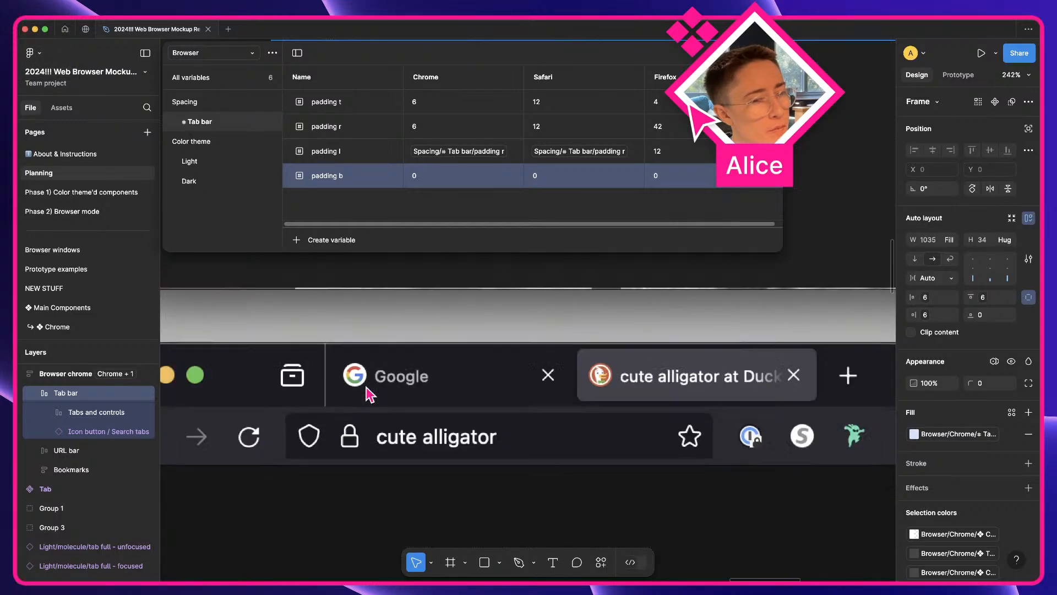
scroll(367, 391, up, 3)
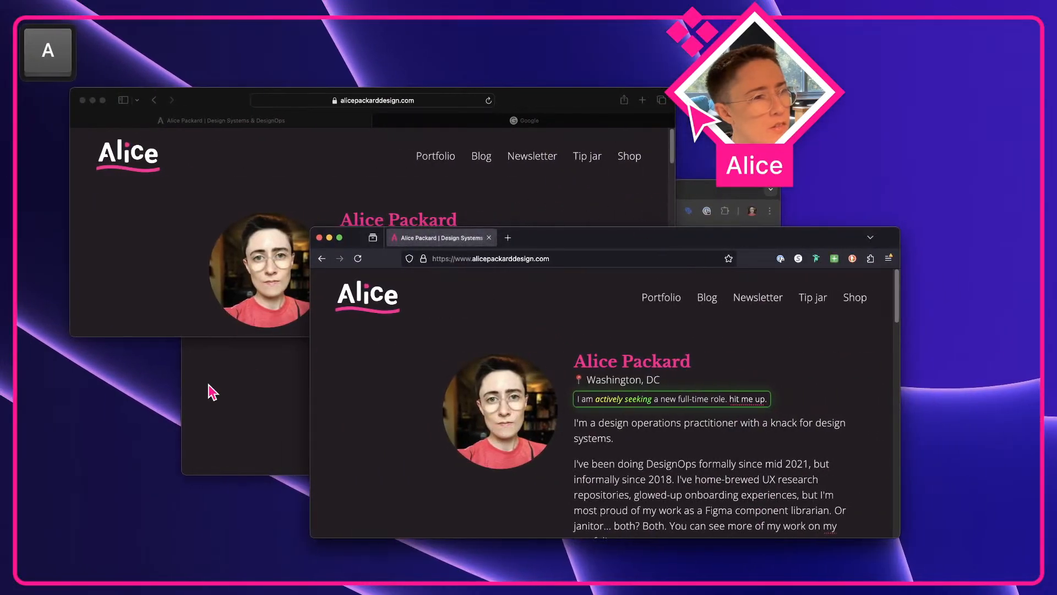
- Switch to Safari and change its tab layout setting to Compact
click(224, 394)
click(347, 159)
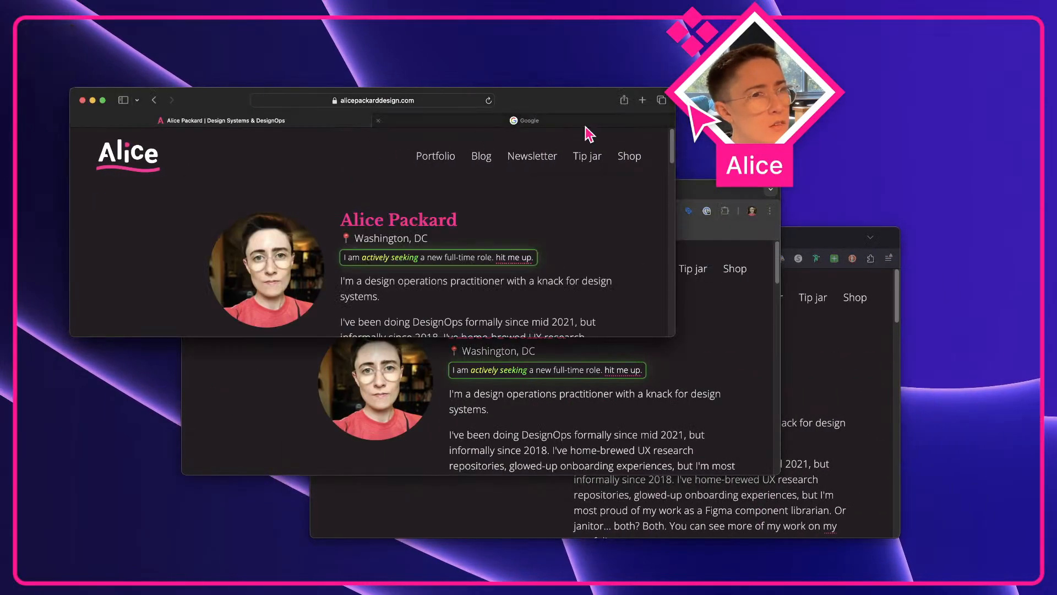
click(152, 20)
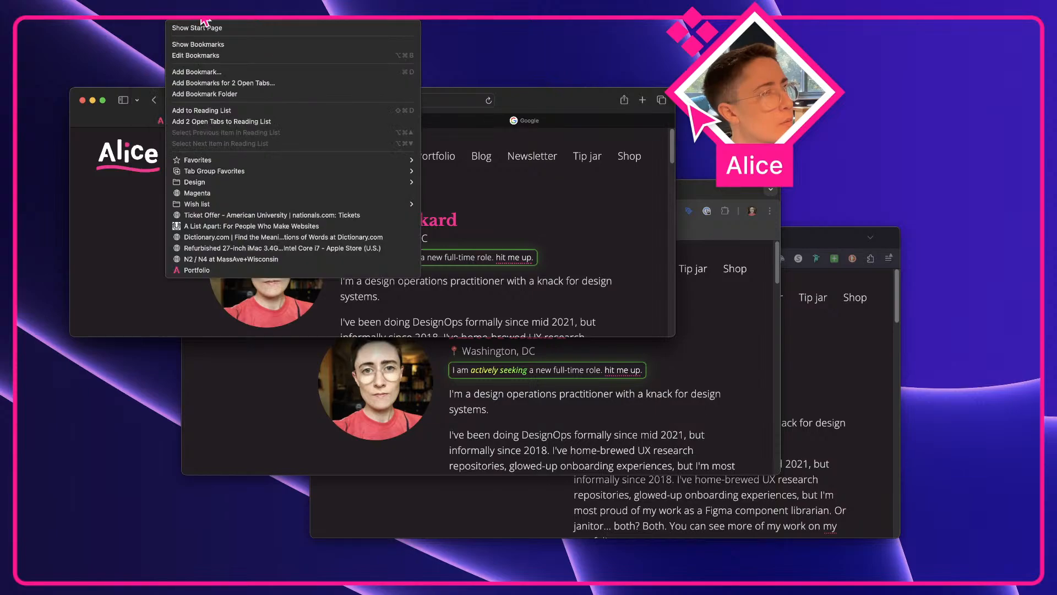
mouse_move(65, 20)
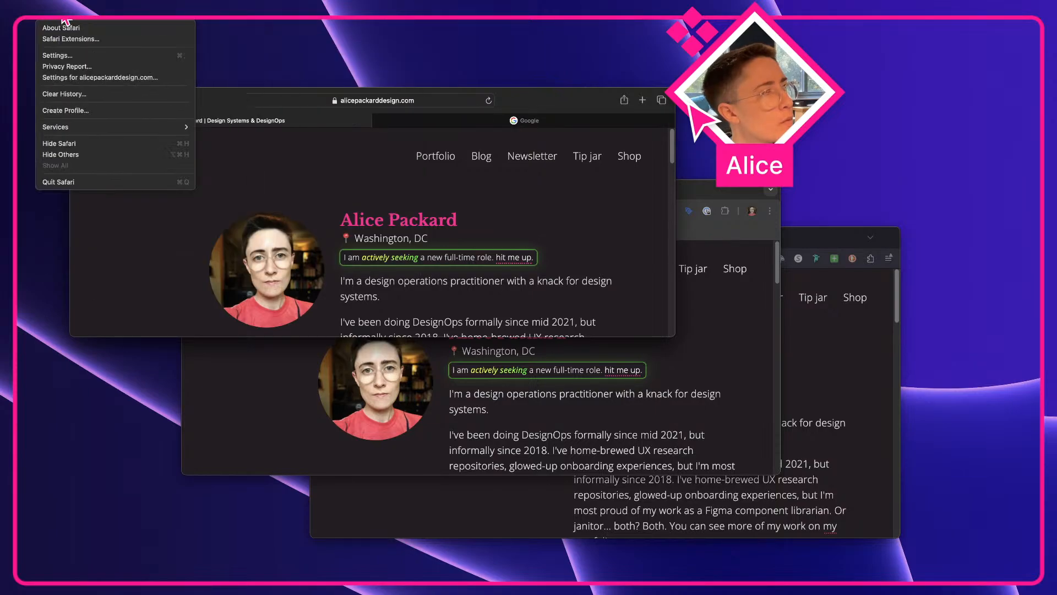
click(77, 55)
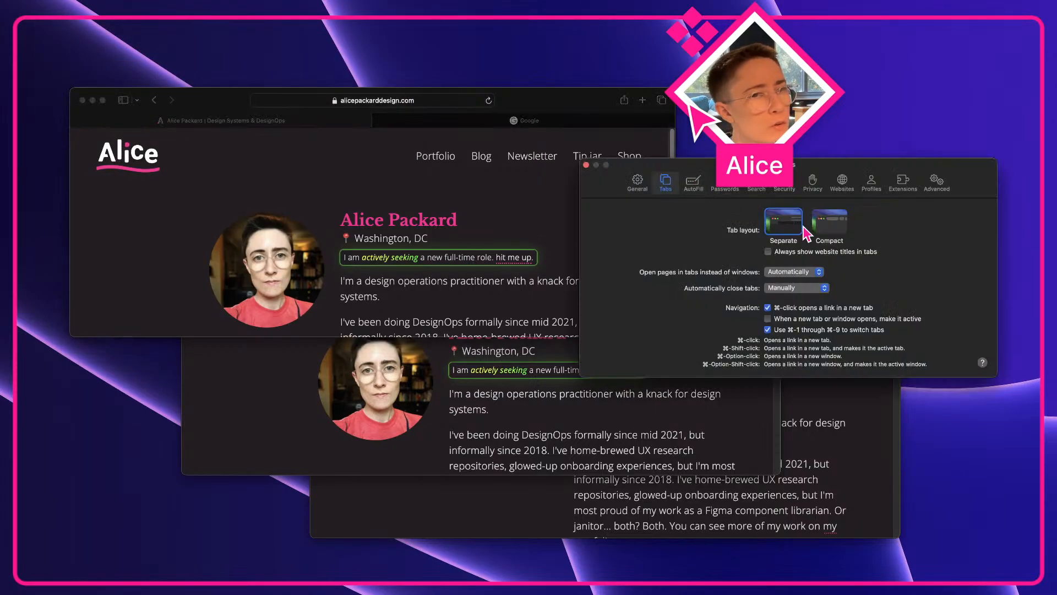
click(828, 226)
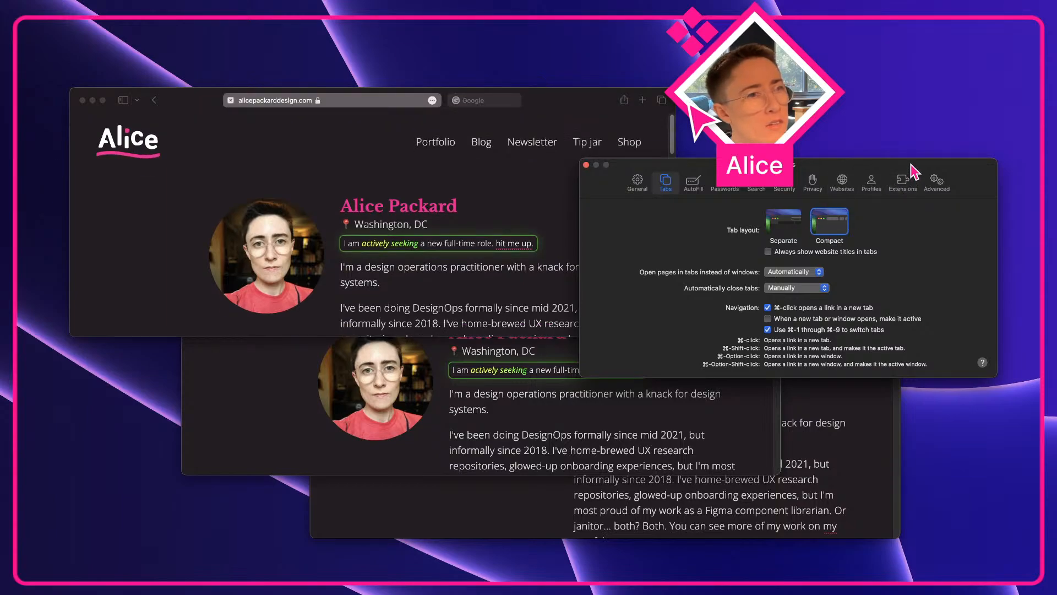
- Examine the compact tab layout in the Safari window by opening an extra tab and closing it again
drag(906, 169, 659, 212)
click(277, 152)
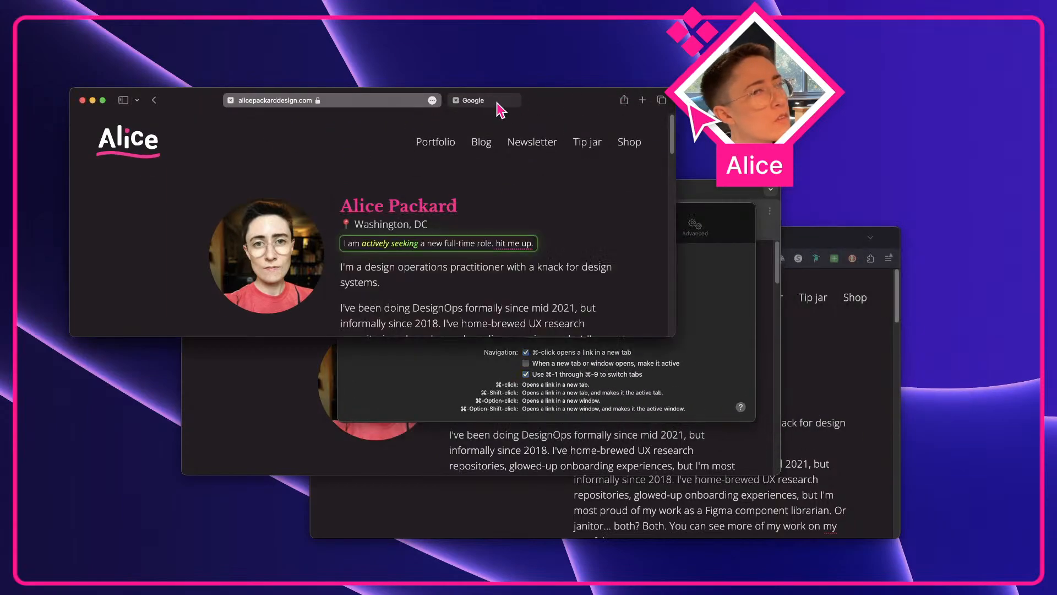
click(642, 100)
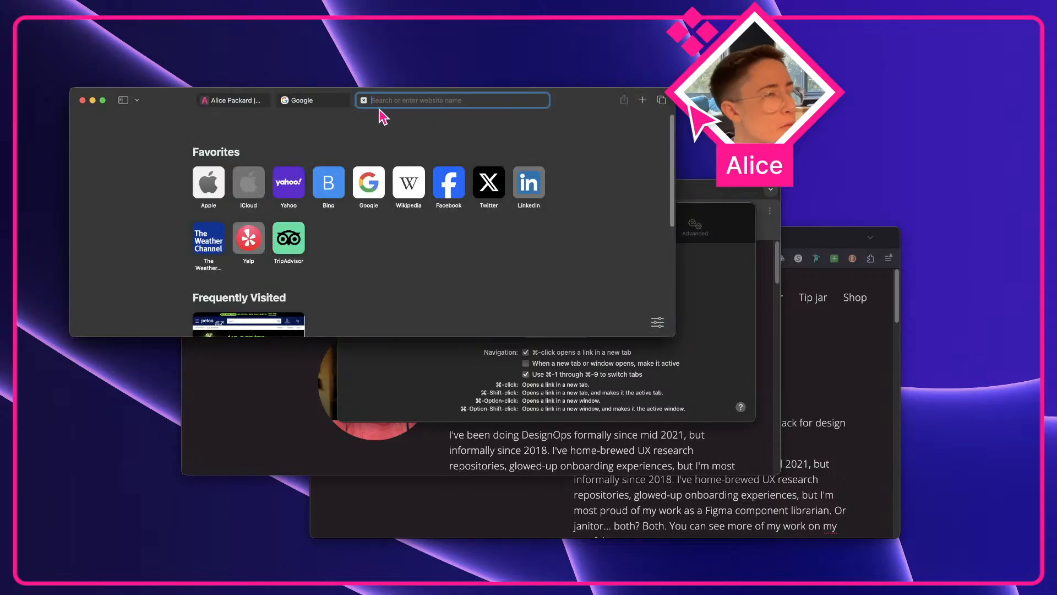
click(363, 100)
- Set Safari's tab layout back to Separate and close the settings window
click(706, 292)
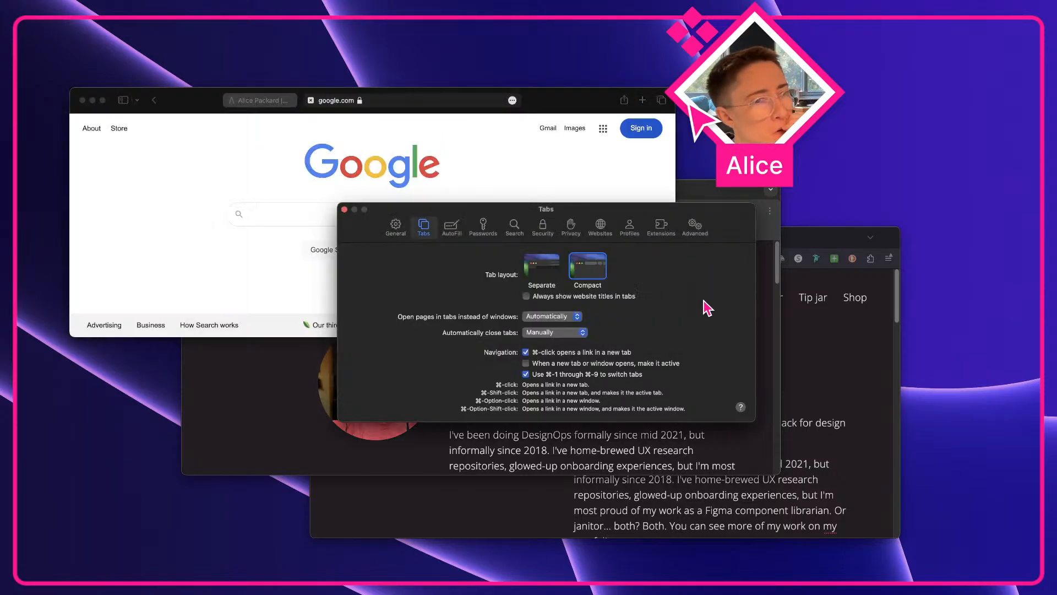
click(548, 269)
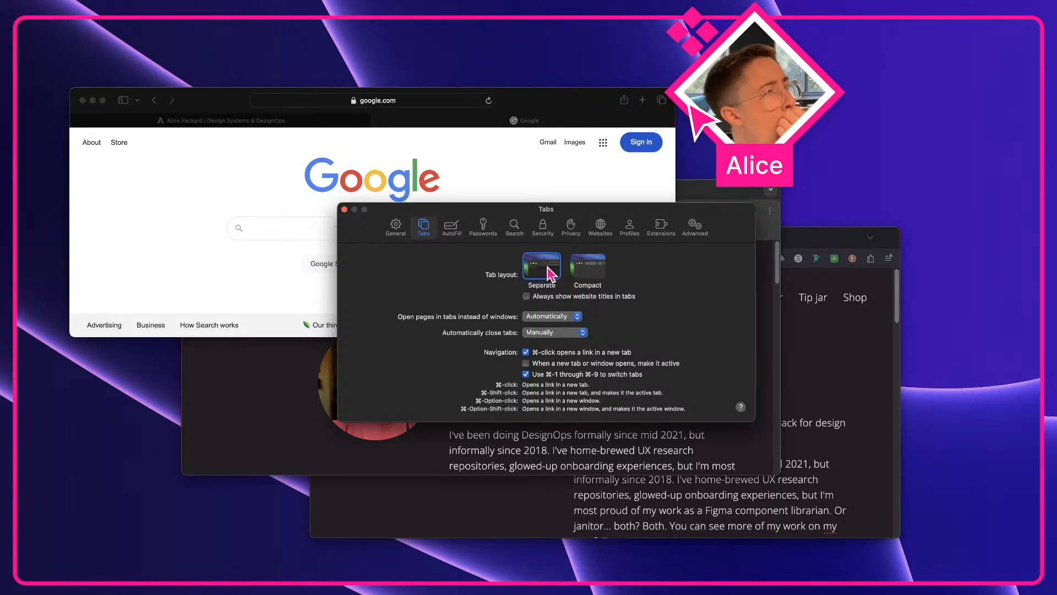
click(344, 209)
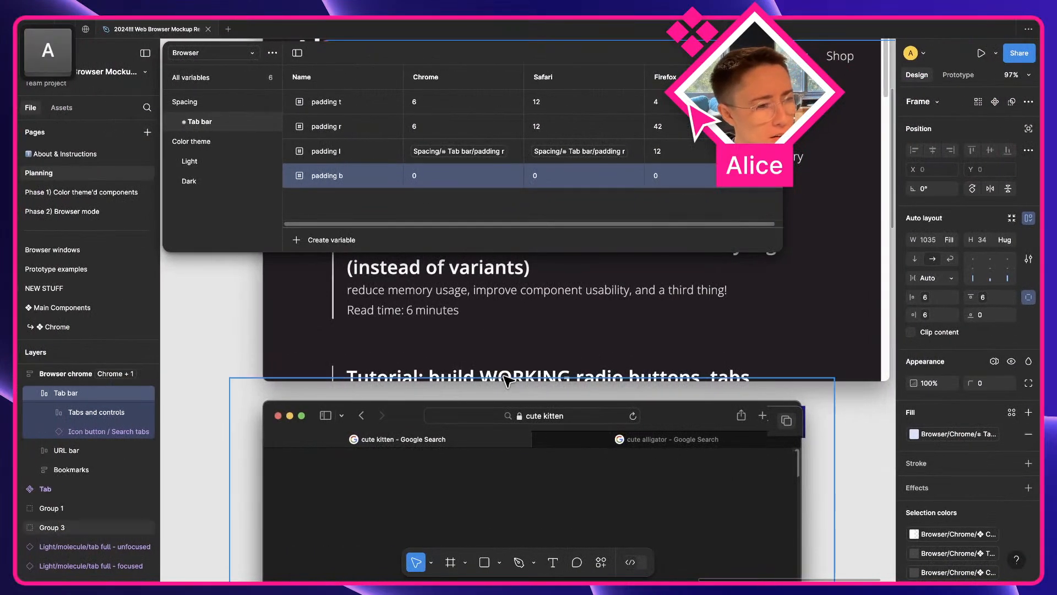
- Draw a 15 × 12 measuring rectangle in the gap between the Safari mockup's address field and tabs, and set Safari's padding b to 12
scroll(530, 403, up, 10)
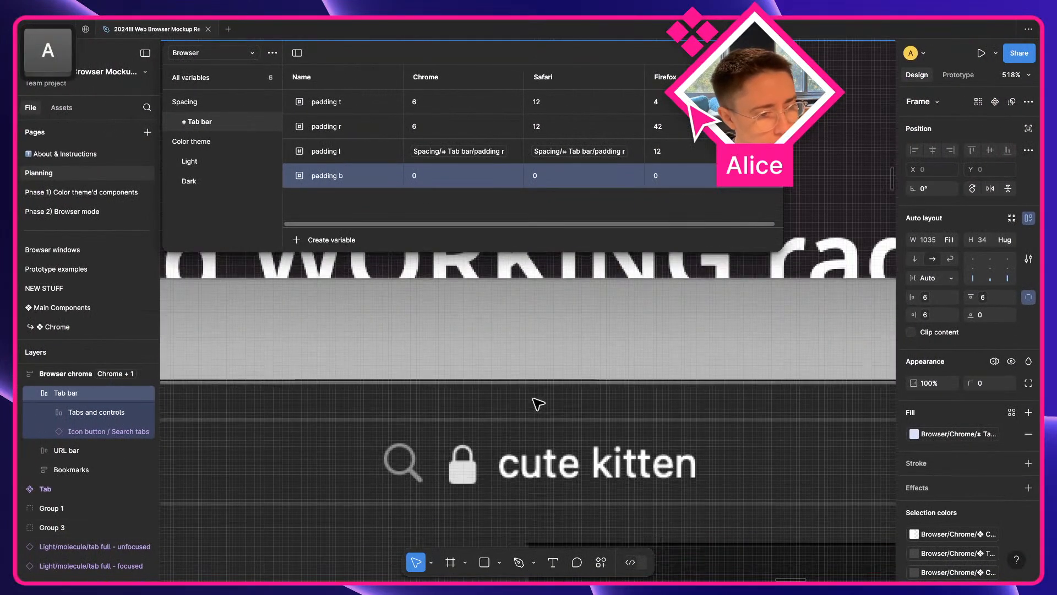
key(f)
key(r)
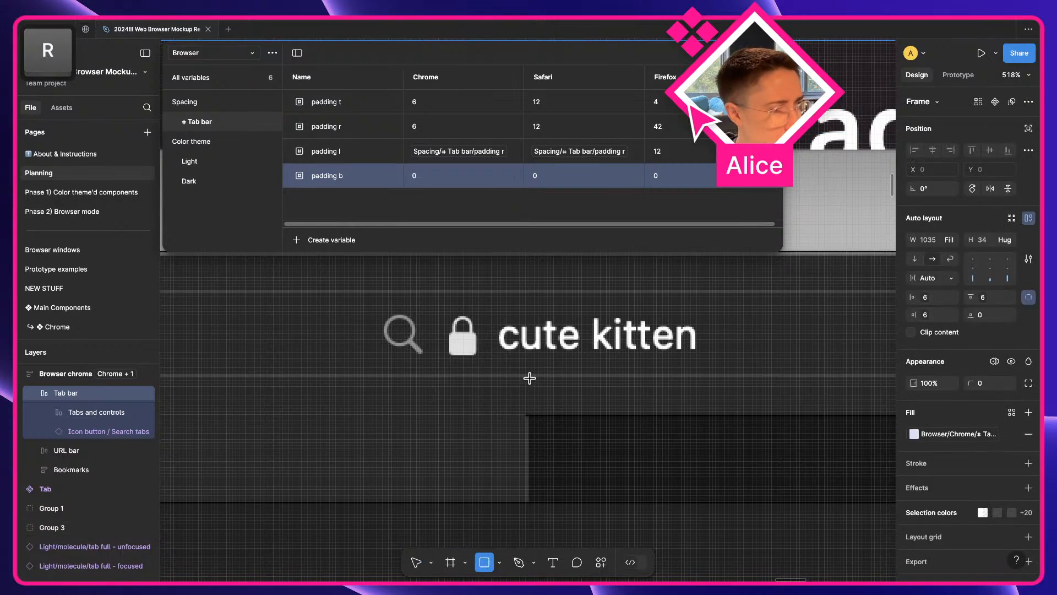
drag(532, 380, 576, 411)
double_click(540, 176)
text(12)
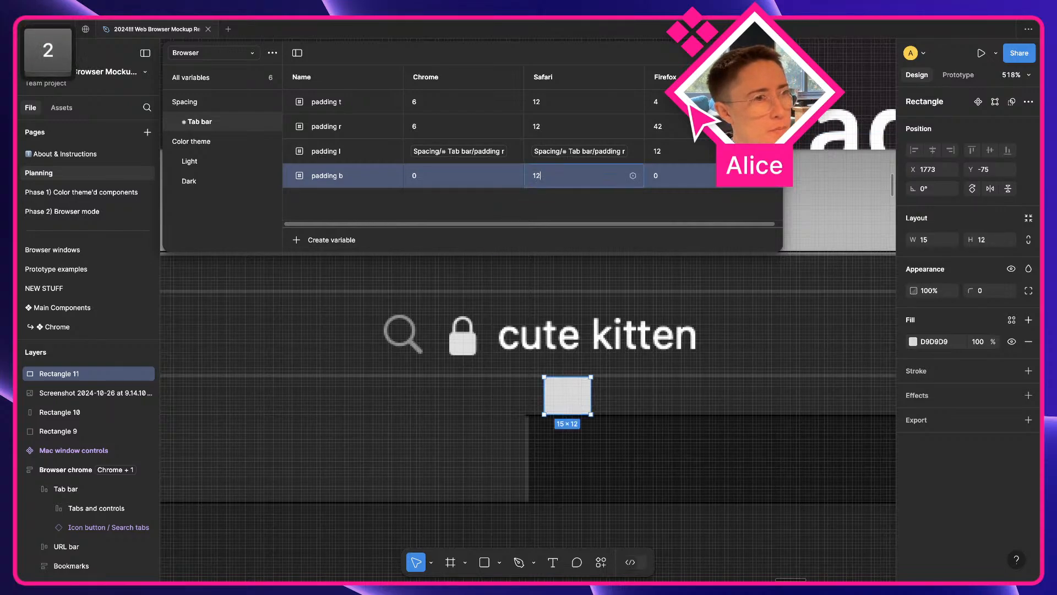
click(551, 198)
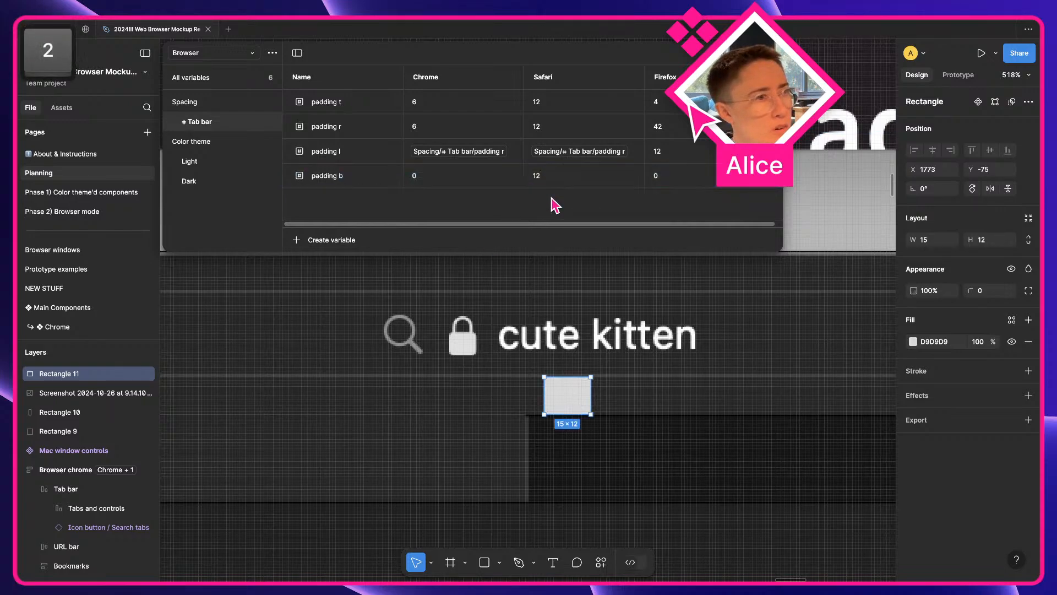
- Link the Safari value of padding r to the padding t variable
double_click(535, 127)
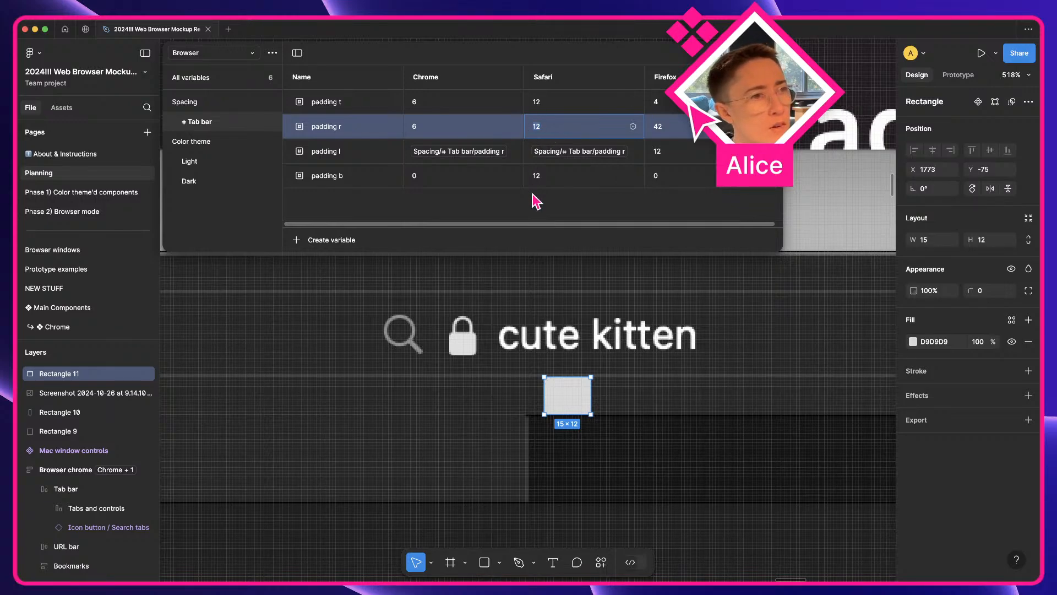
click(365, 107)
double_click(561, 132)
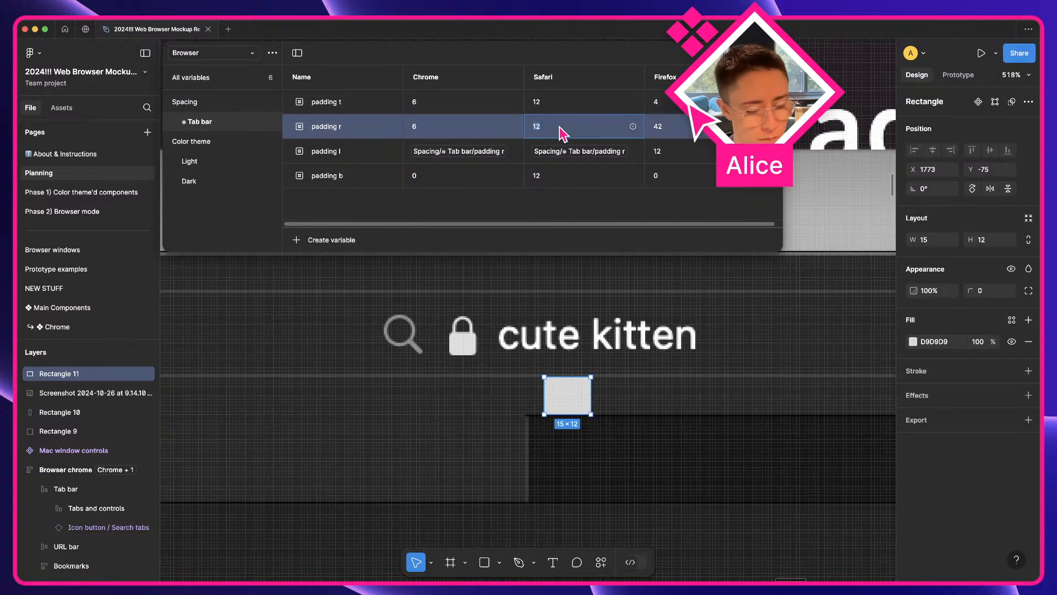
text(padd)
key(Return)
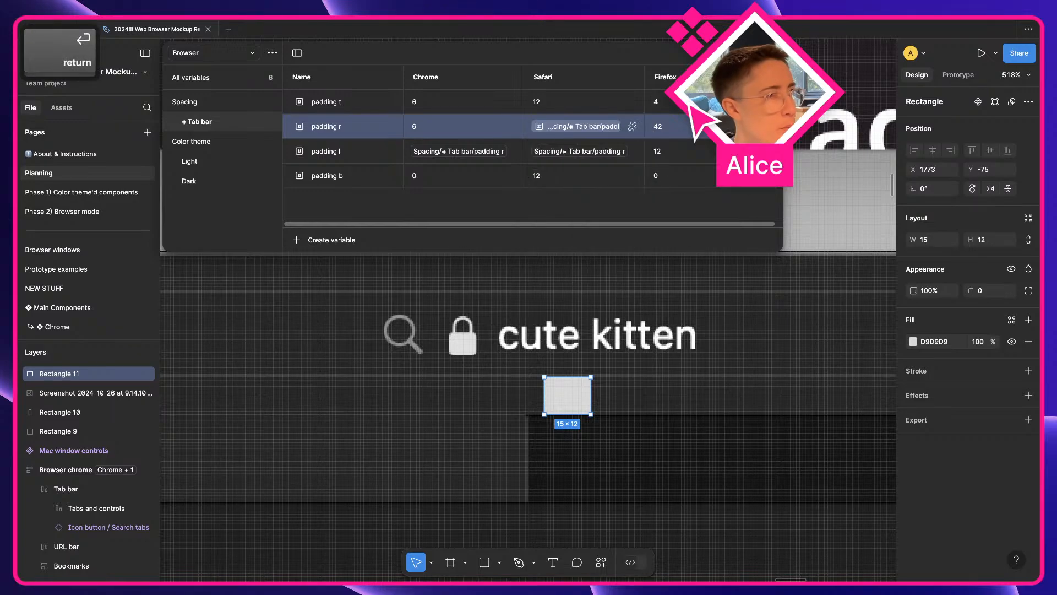
- Link the Safari value of padding b to the padding t variable
double_click(559, 176)
text(pad)
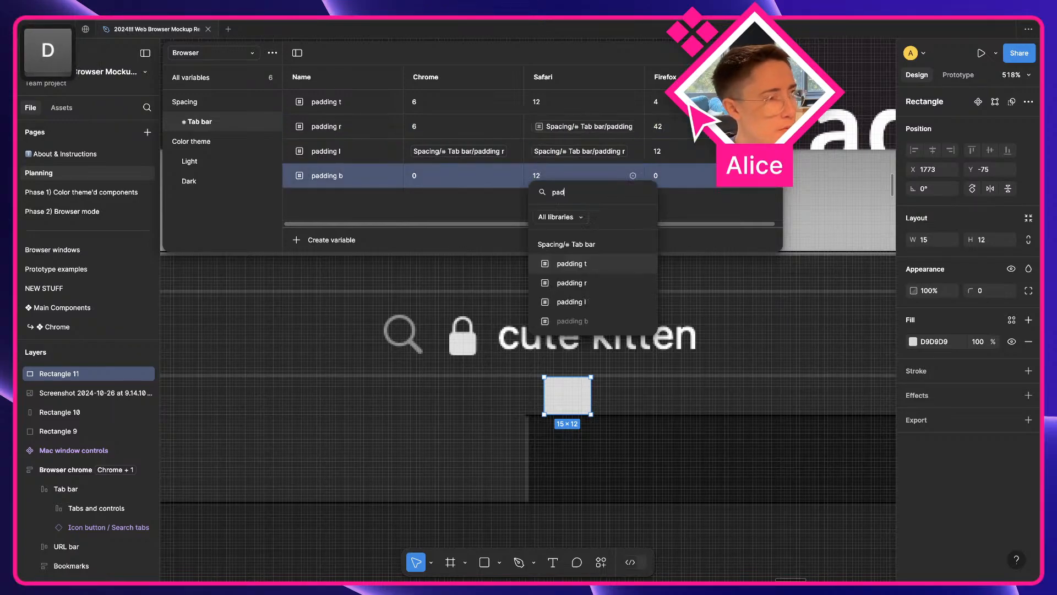
key(Down)
click(589, 263)
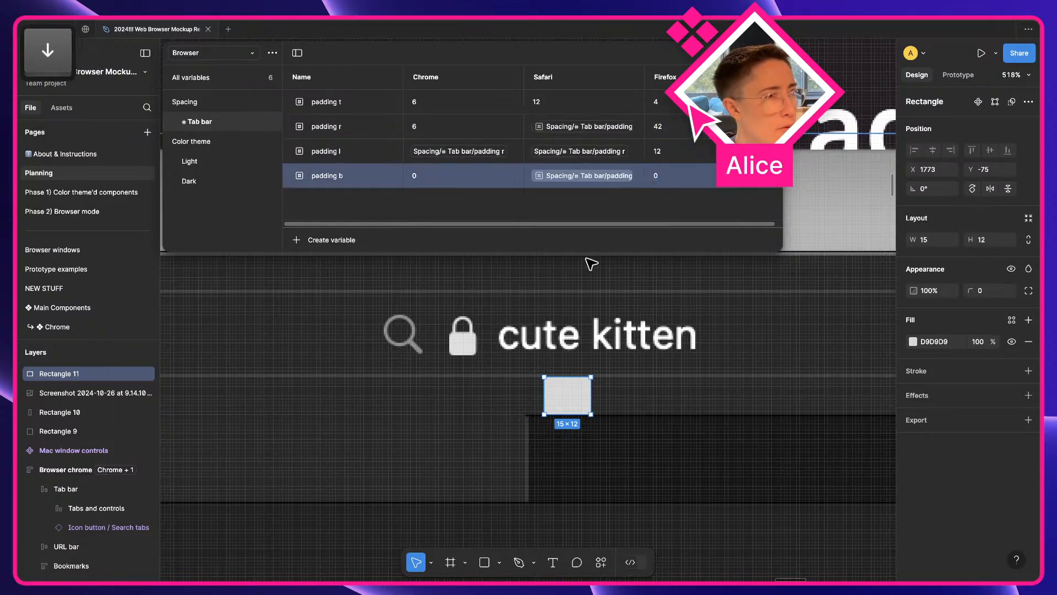
click(581, 208)
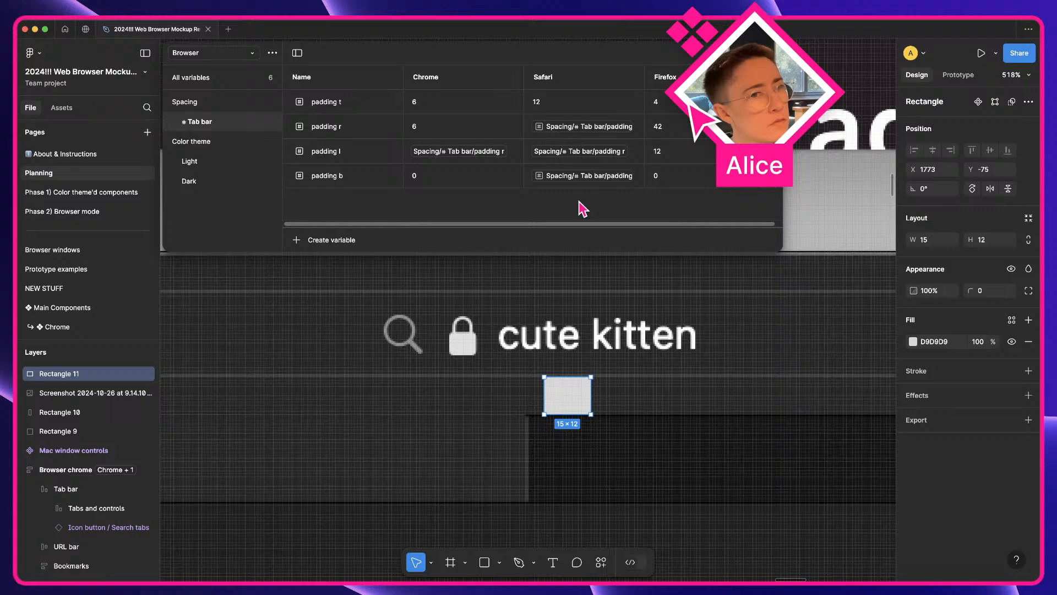
- Relink the Safari value of padding l to the padding t variable
click(583, 155)
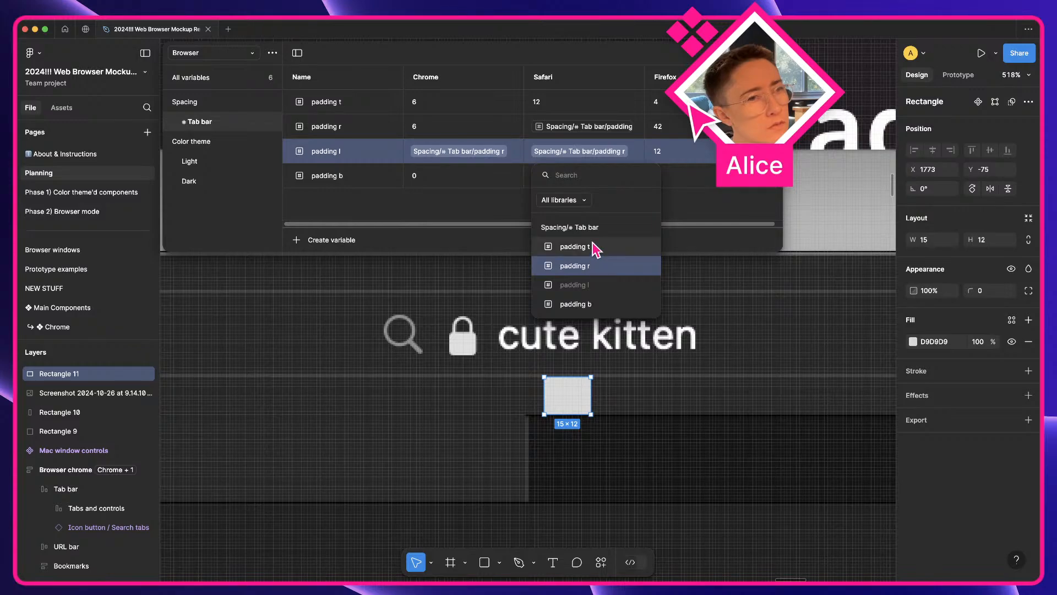
click(595, 247)
click(613, 212)
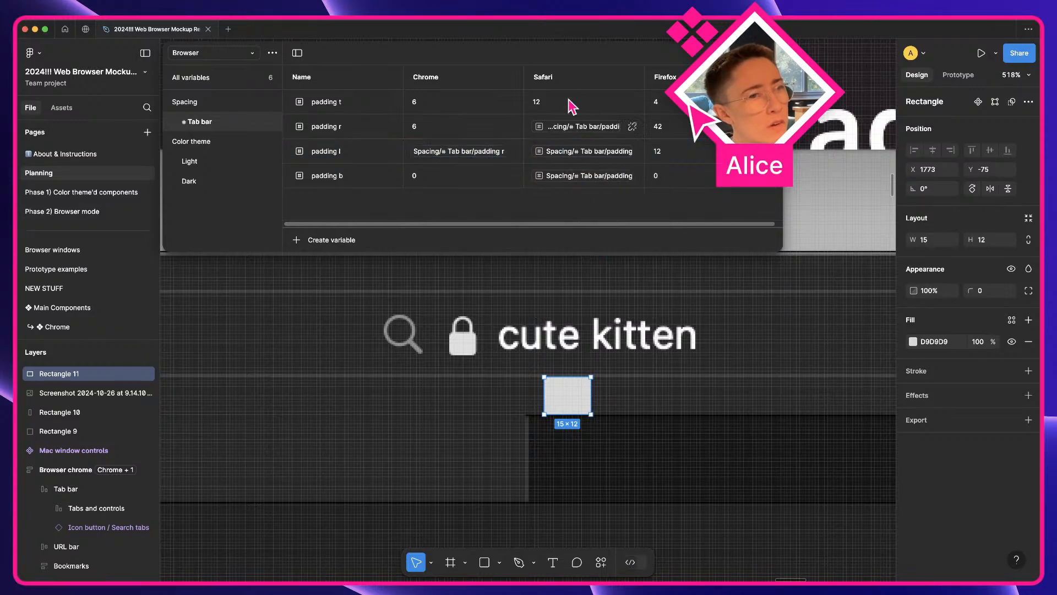
click(567, 109)
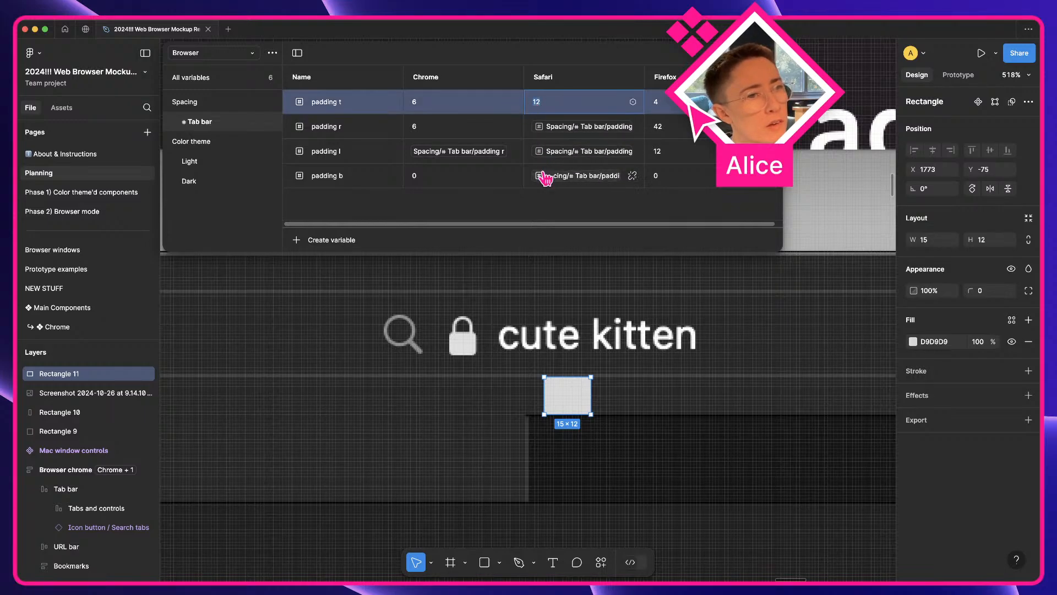
click(536, 214)
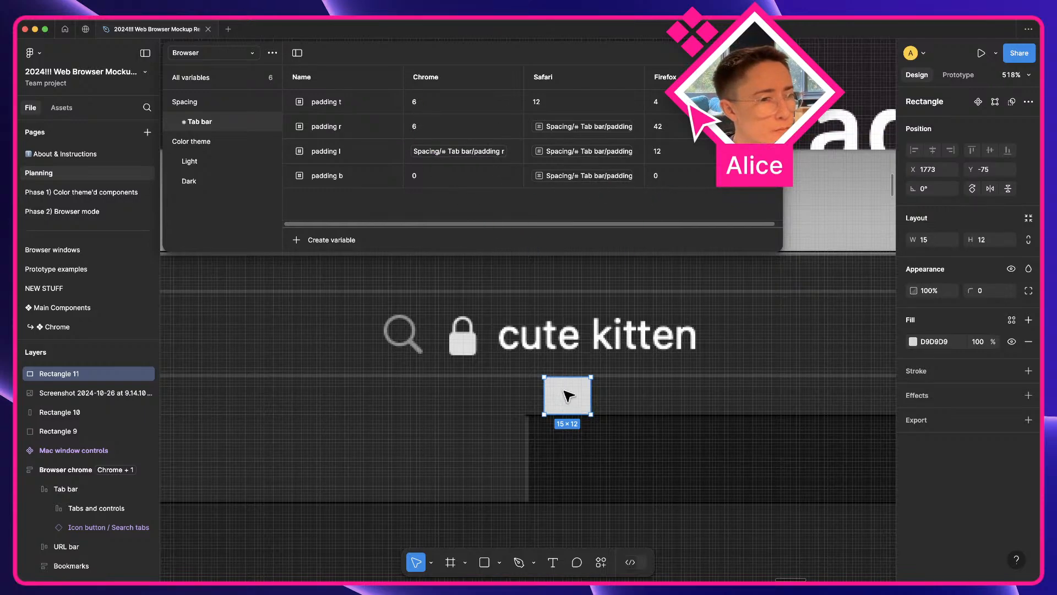
- Delete the measuring rectangle from the Safari mockup
key(Delete)
scroll(604, 421, down, 3)
scroll(604, 421, down, 10)
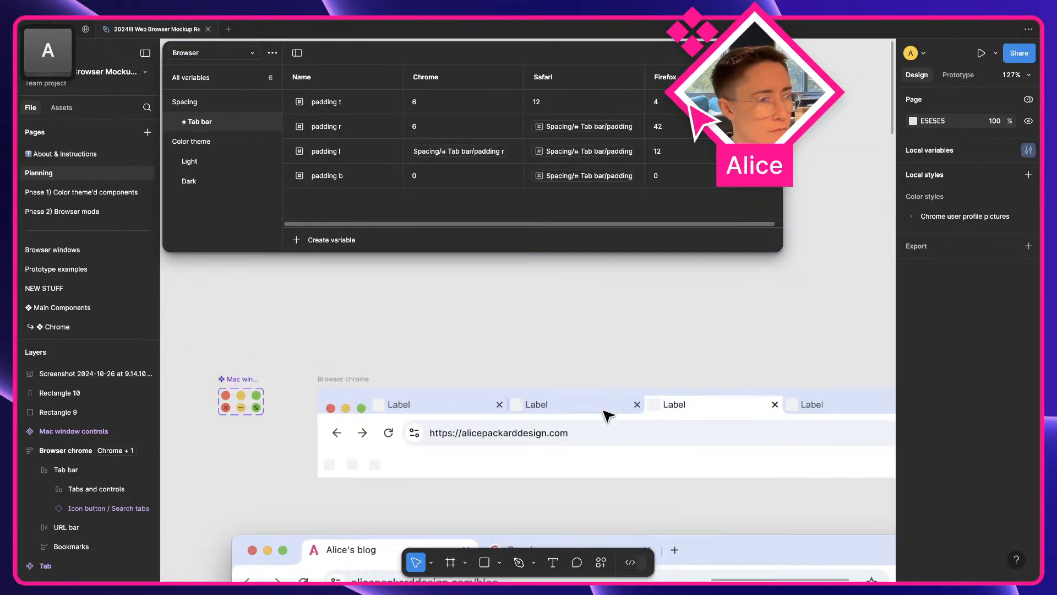
- Bind the bottom padding of the Tab bar frame in Browser chrome to the padding b variable
scroll(603, 418, up, 2)
double_click(520, 478)
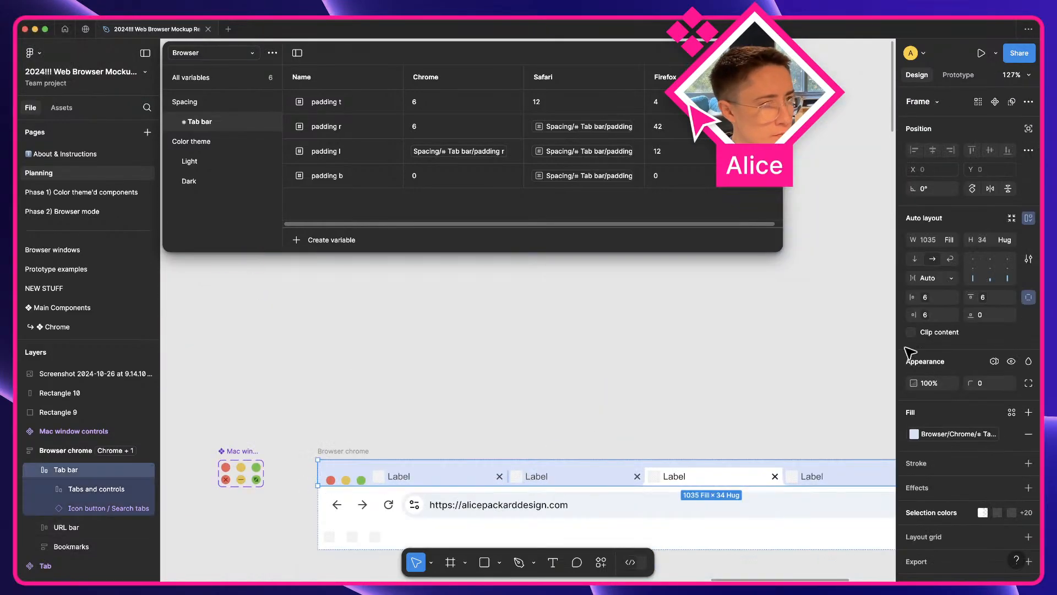
text(pad)
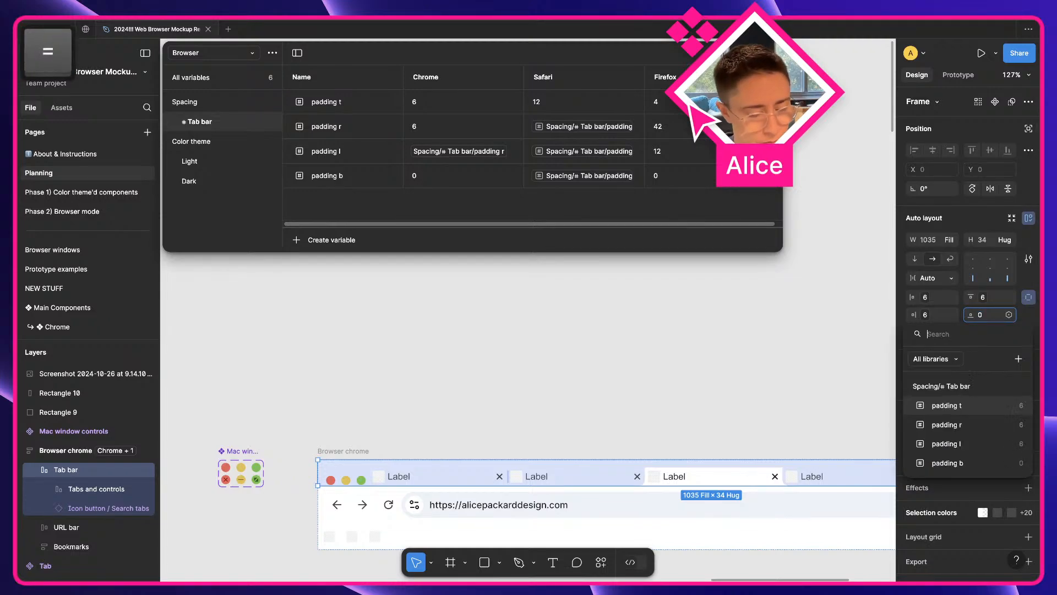
key(Down)
key(Down)
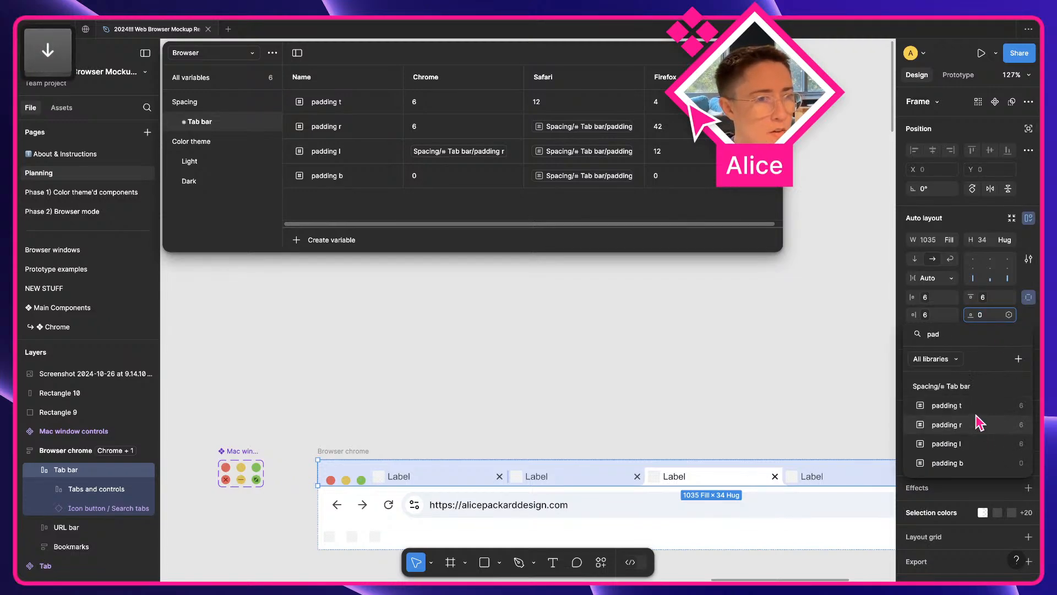
key(Down)
key(Down)
key(Up)
key(Down)
key(Return)
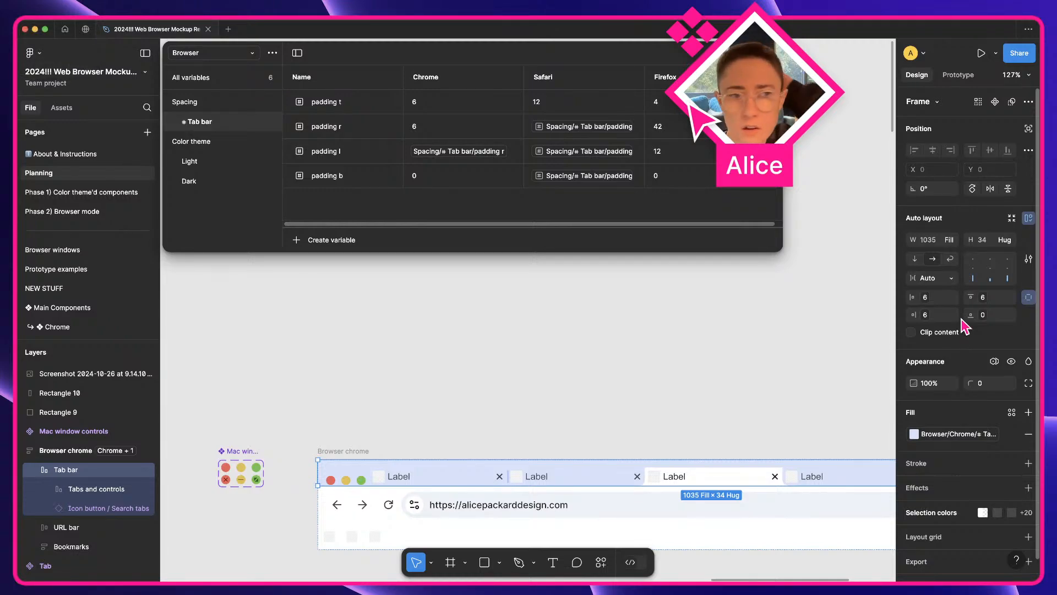
- Set the Browser mode of the Browser chrome frame to Safari
scroll(730, 355, right, 3)
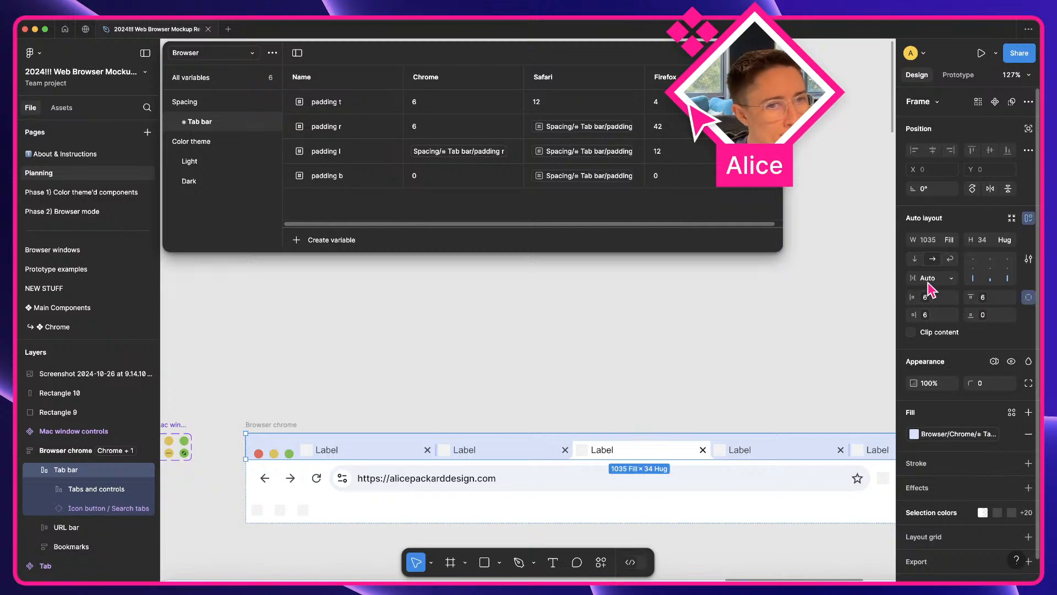
scroll(734, 318, down, 2)
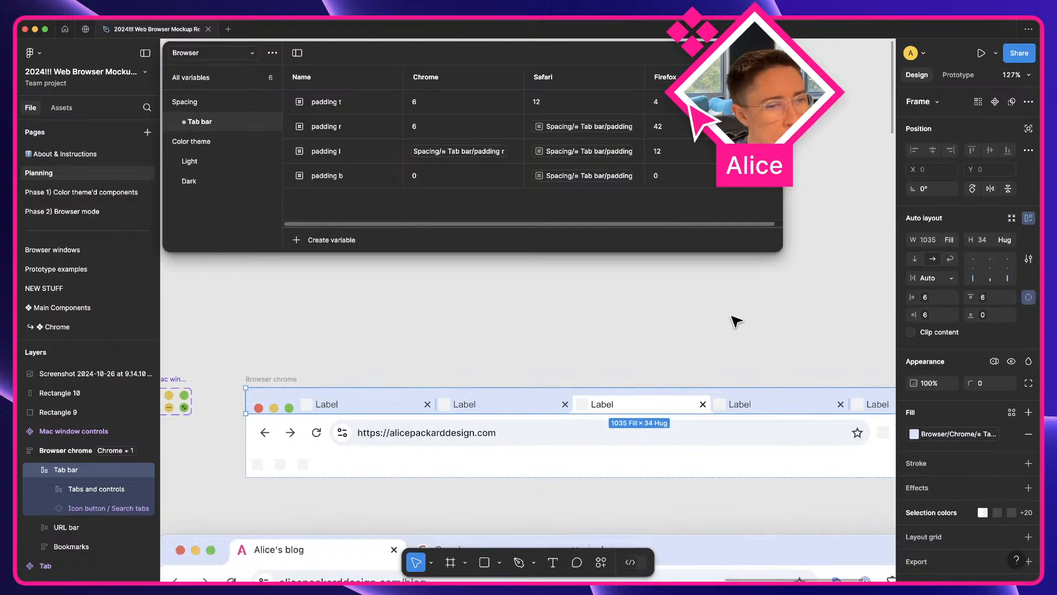
scroll(738, 323, down, 5)
click(454, 354)
scroll(578, 350, right, 5)
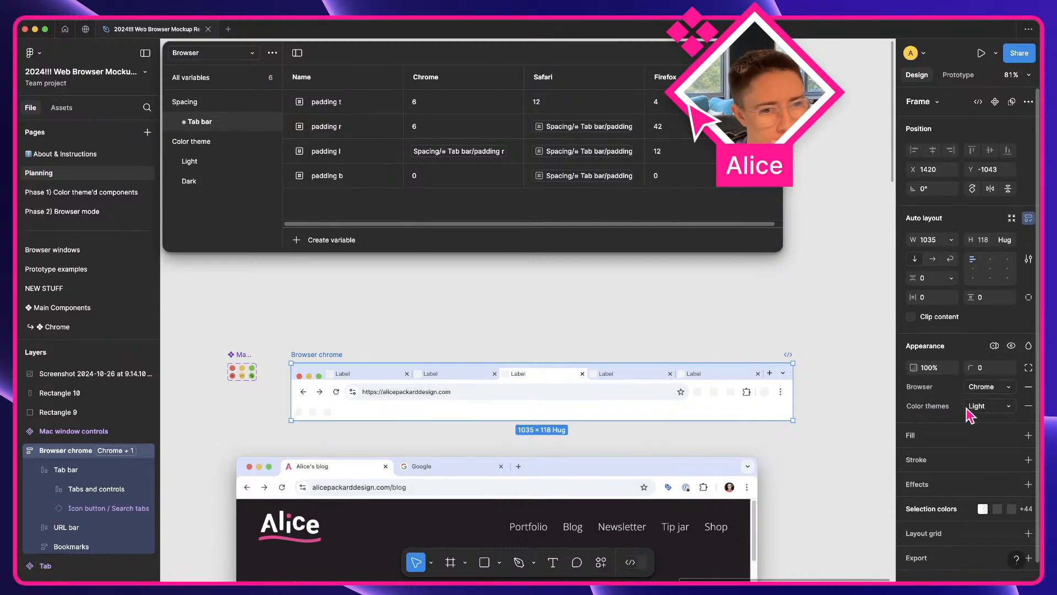
click(990, 388)
click(989, 401)
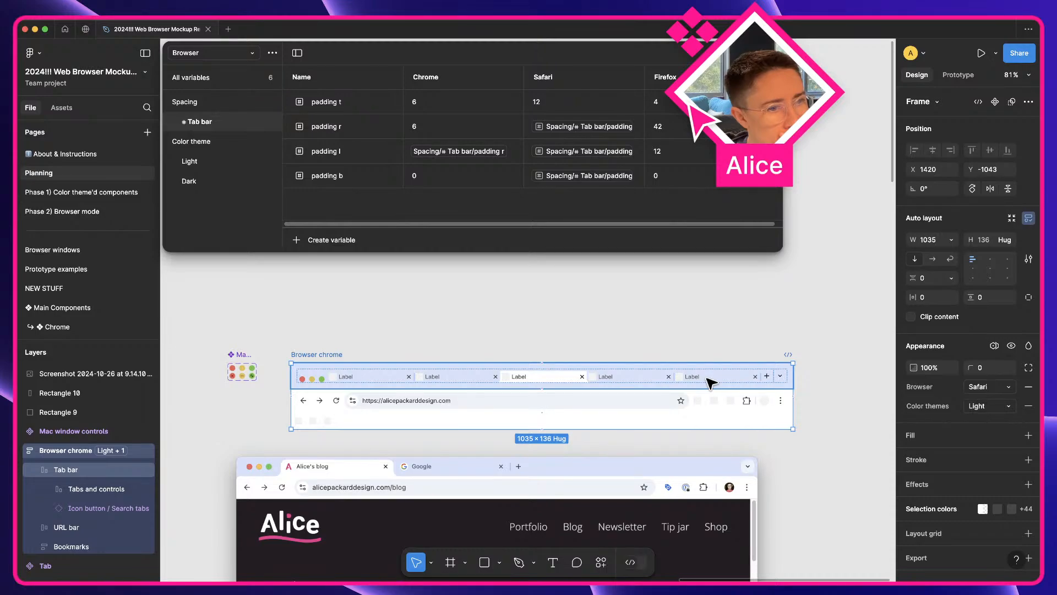
- Preview the Firefox and Chrome modes on the Browser chrome frame and return it to Safari
click(976, 388)
click(970, 403)
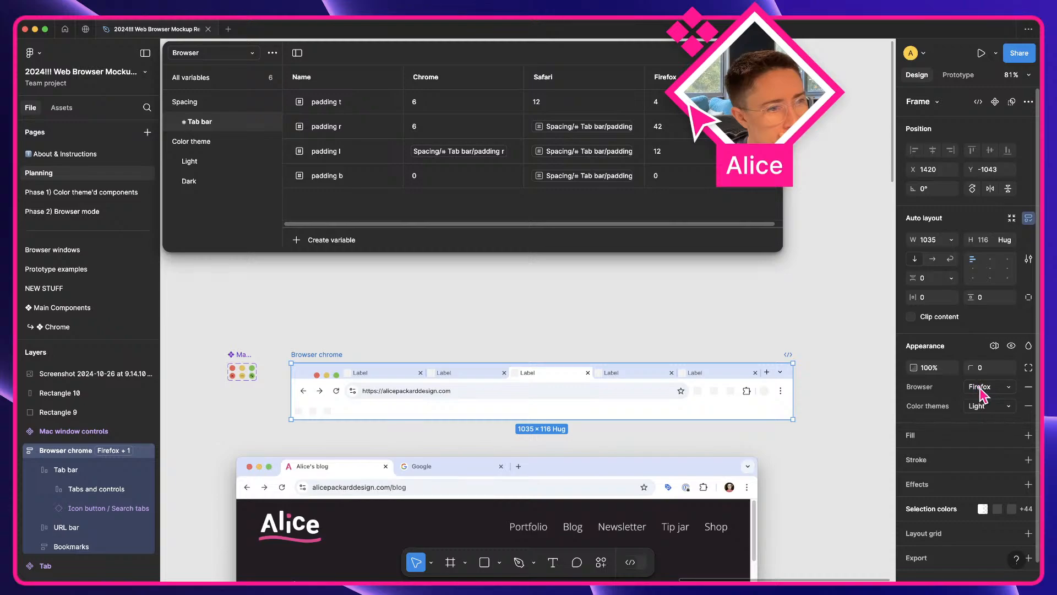
click(981, 392)
click(973, 361)
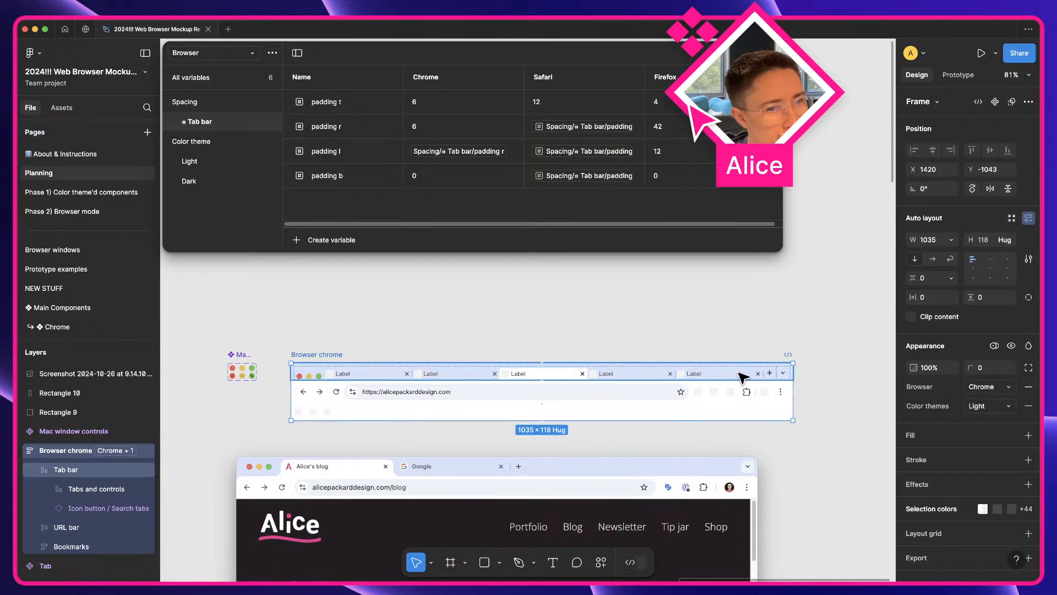
click(974, 391)
click(969, 406)
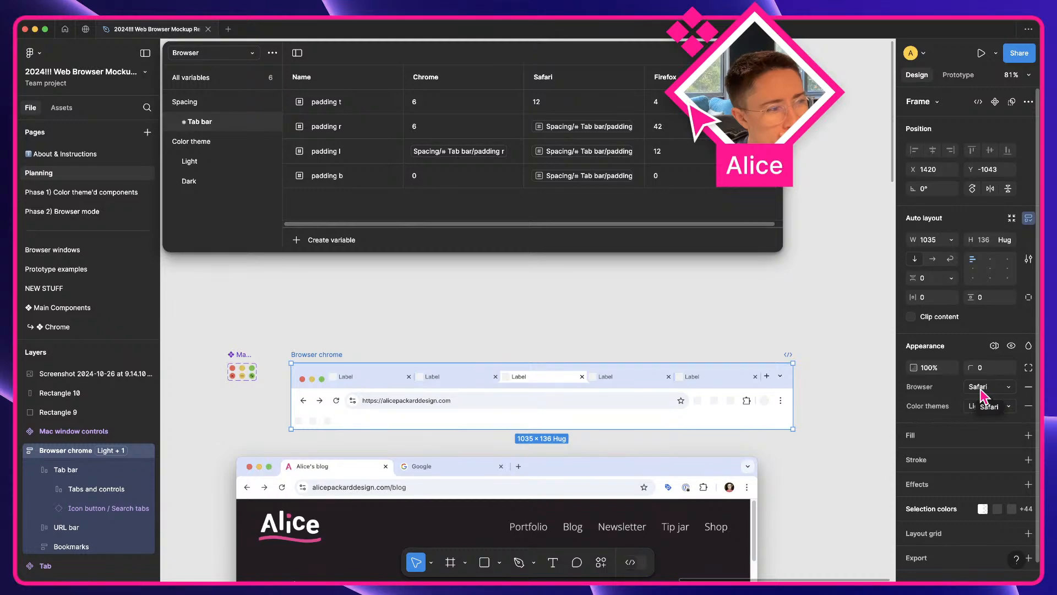
- Compare the Tab bar's paddings in Safari mode with the Safari mockup
click(523, 383)
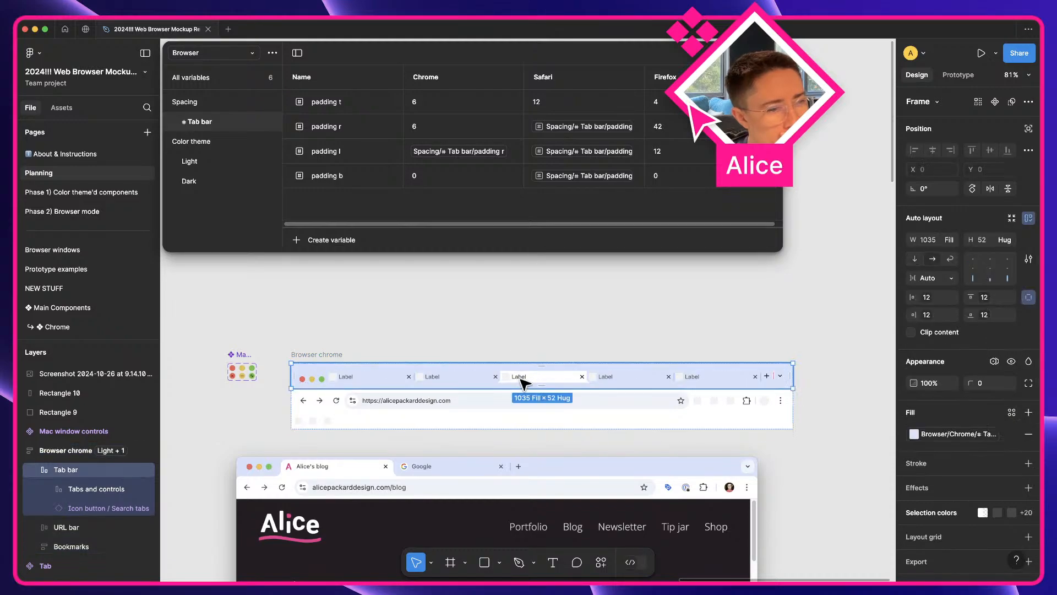
scroll(474, 460, down, 2)
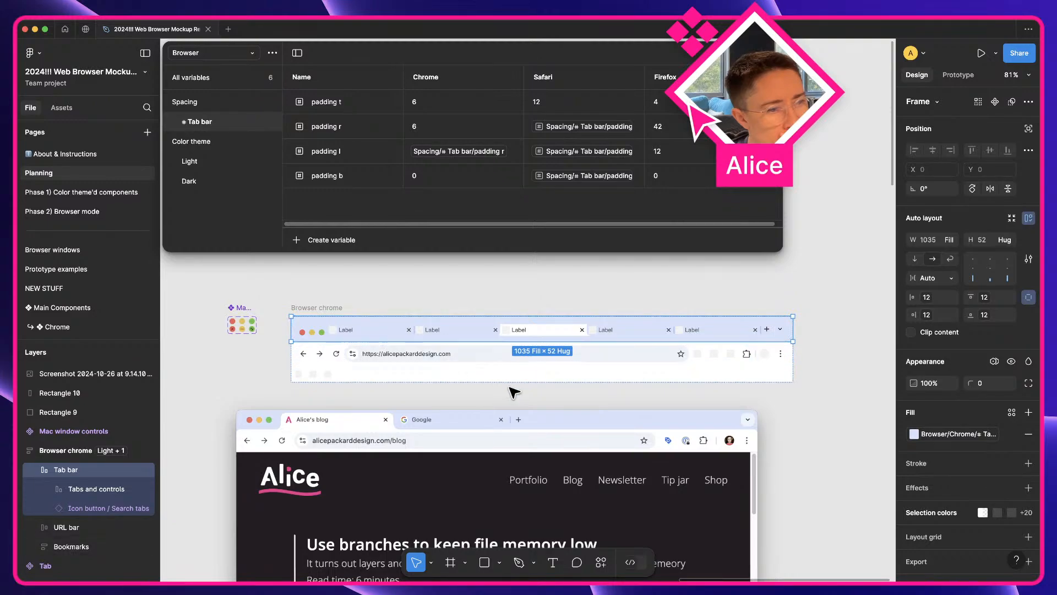
scroll(512, 392, down, 10)
scroll(514, 392, up, 8)
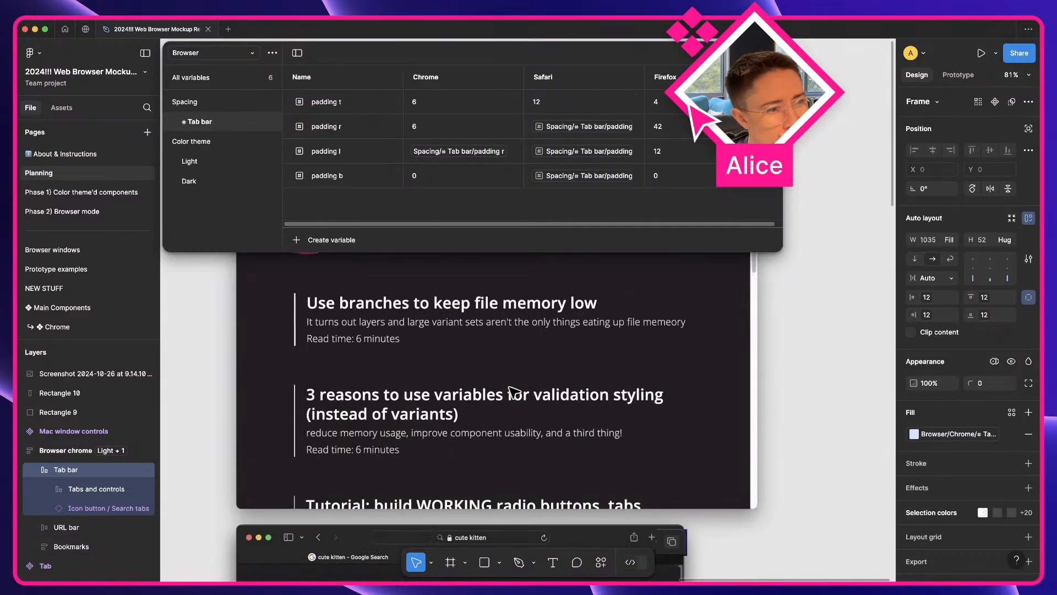
scroll(460, 366, up, 2)
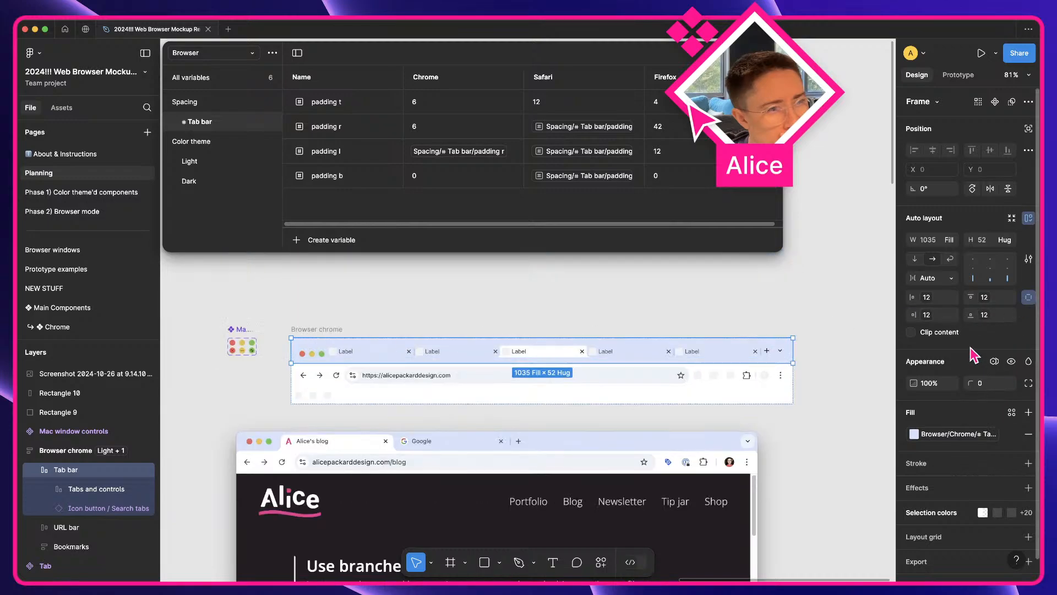
click(317, 330)
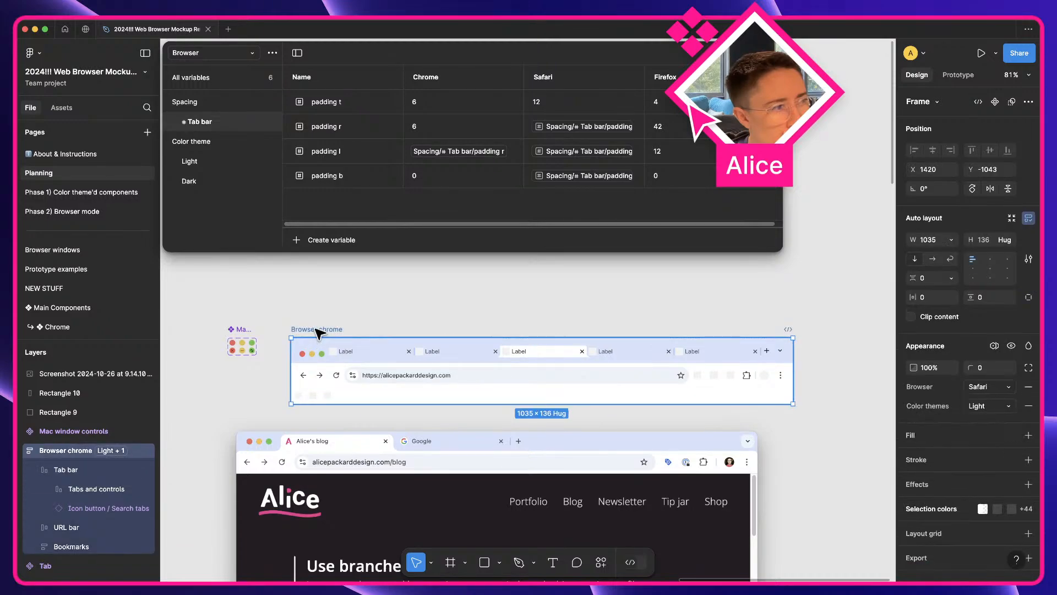
- Delete the second, fourth and fifth tabs from the Tab bar in Browser chrome
click(459, 346)
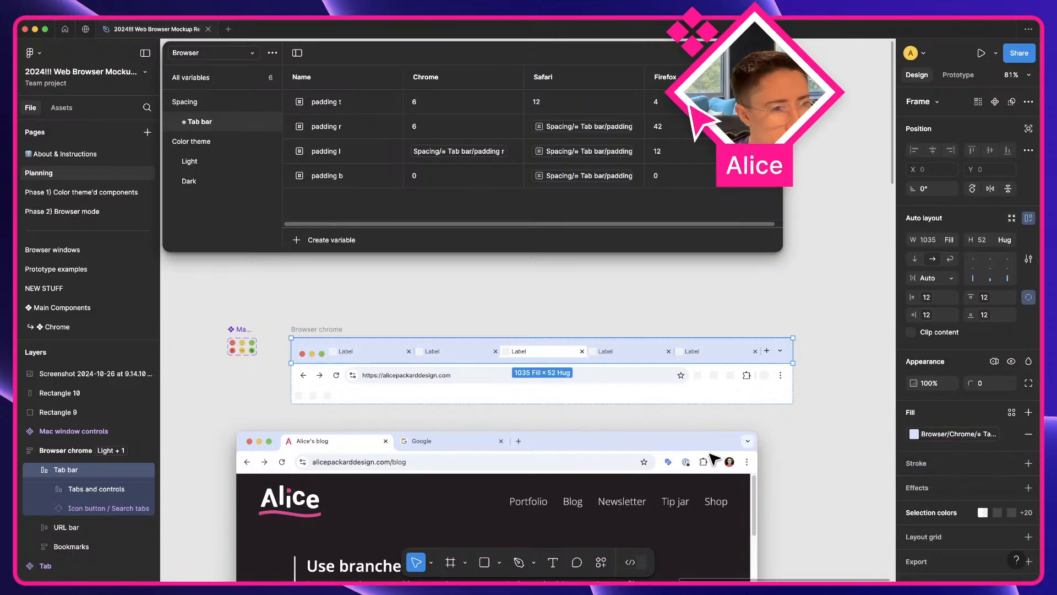
double_click(462, 356)
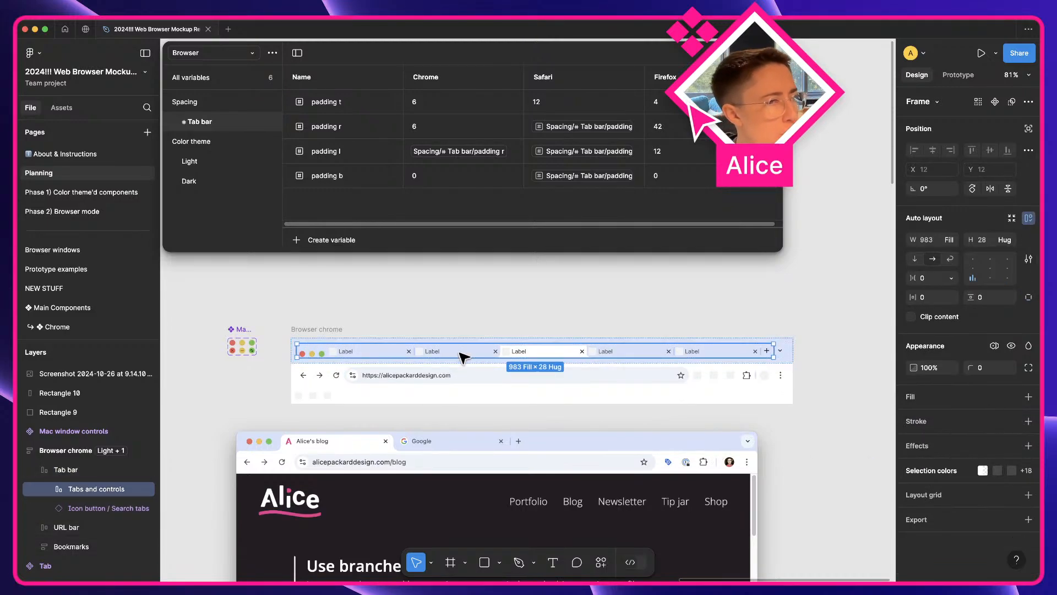
double_click(463, 358)
shift+click(599, 353)
shift+click(716, 353)
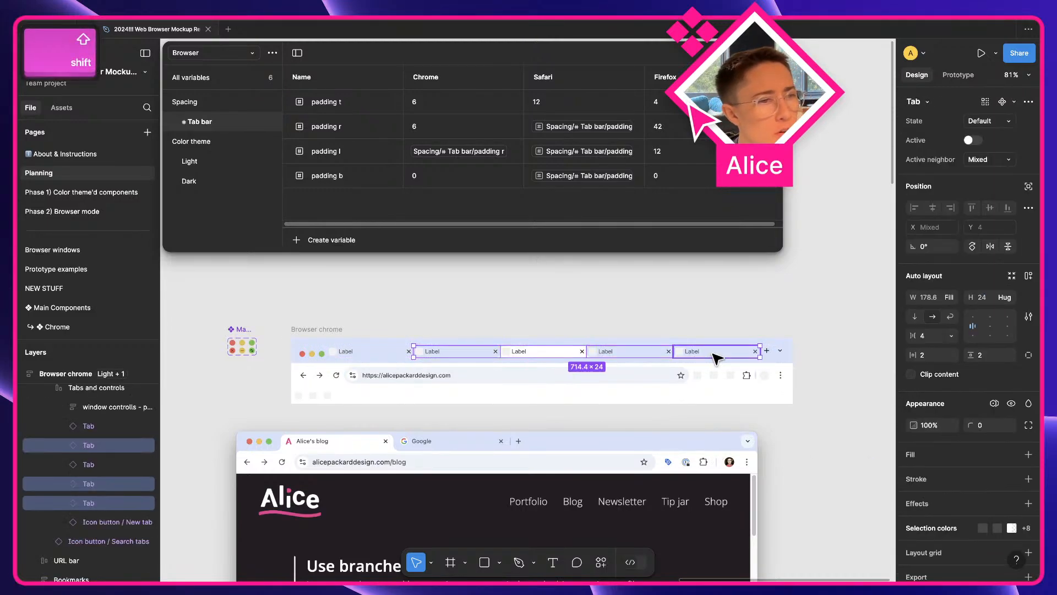
key(Delete)
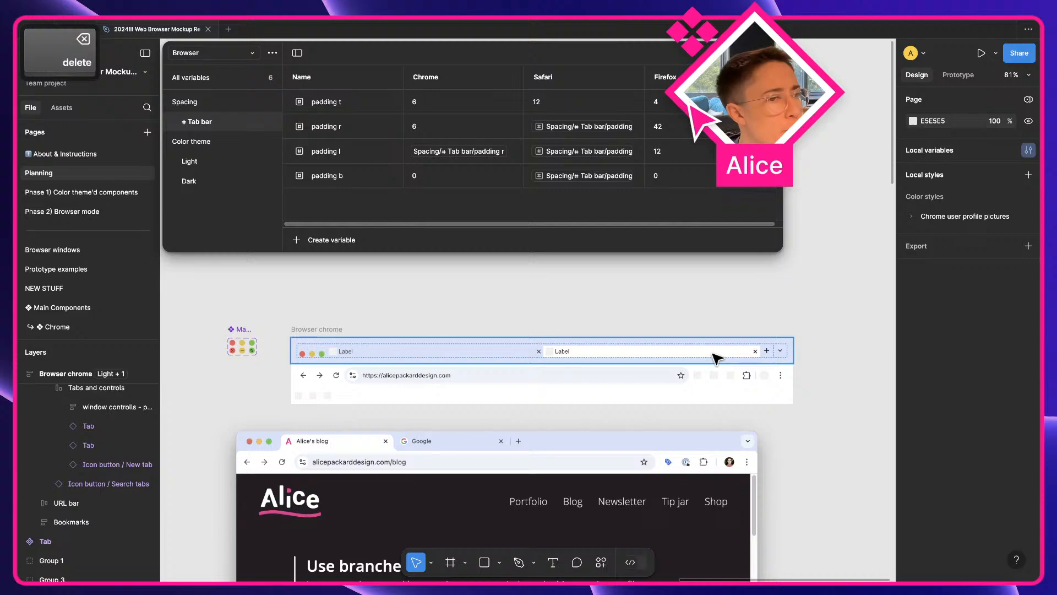
- Set the Browser mode of the Browser chrome frame to Chrome
click(306, 330)
click(1001, 388)
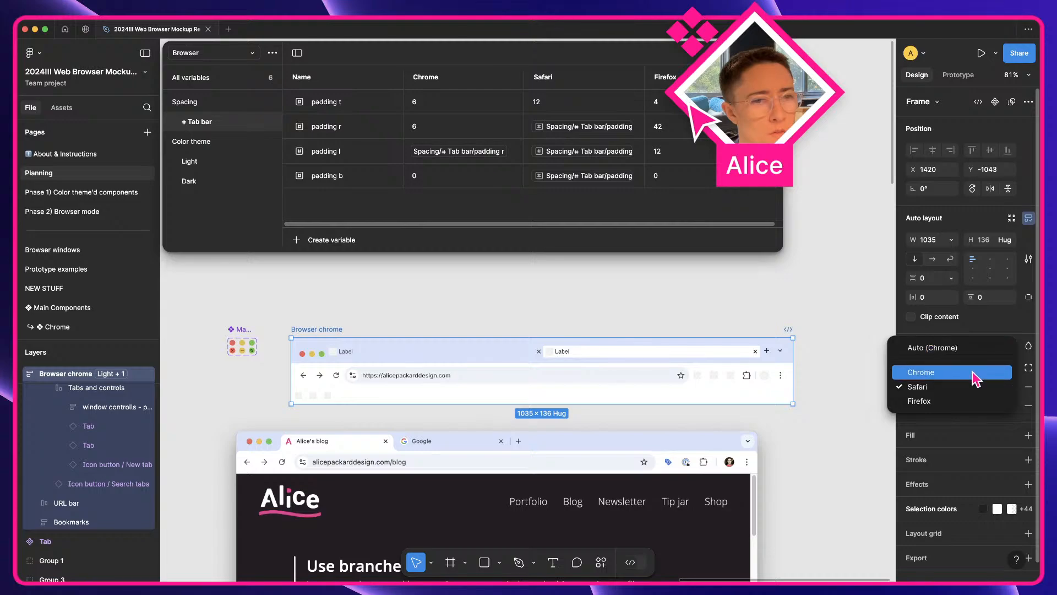
click(984, 372)
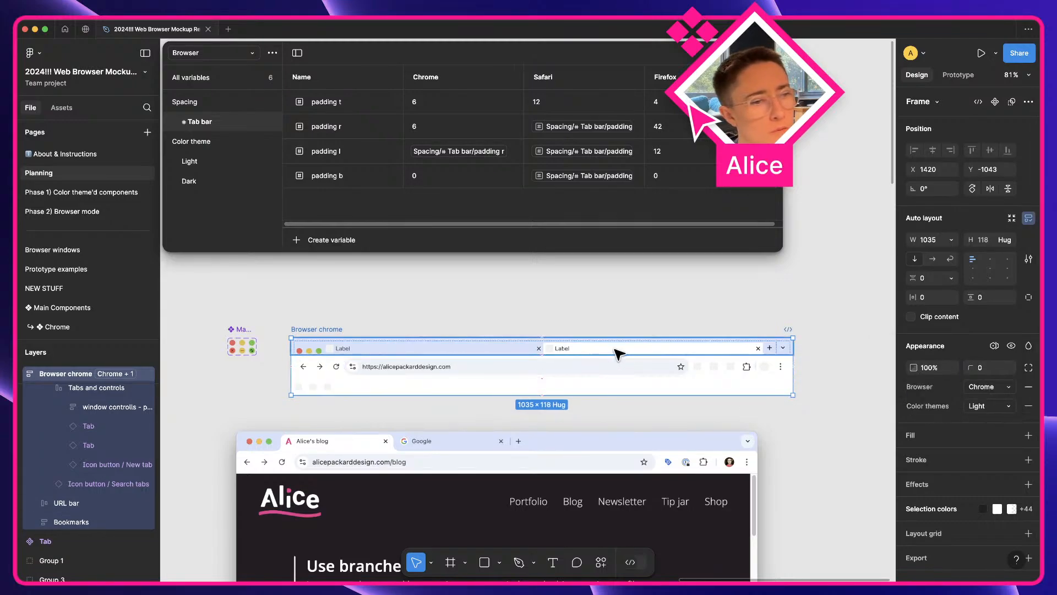
click(472, 308)
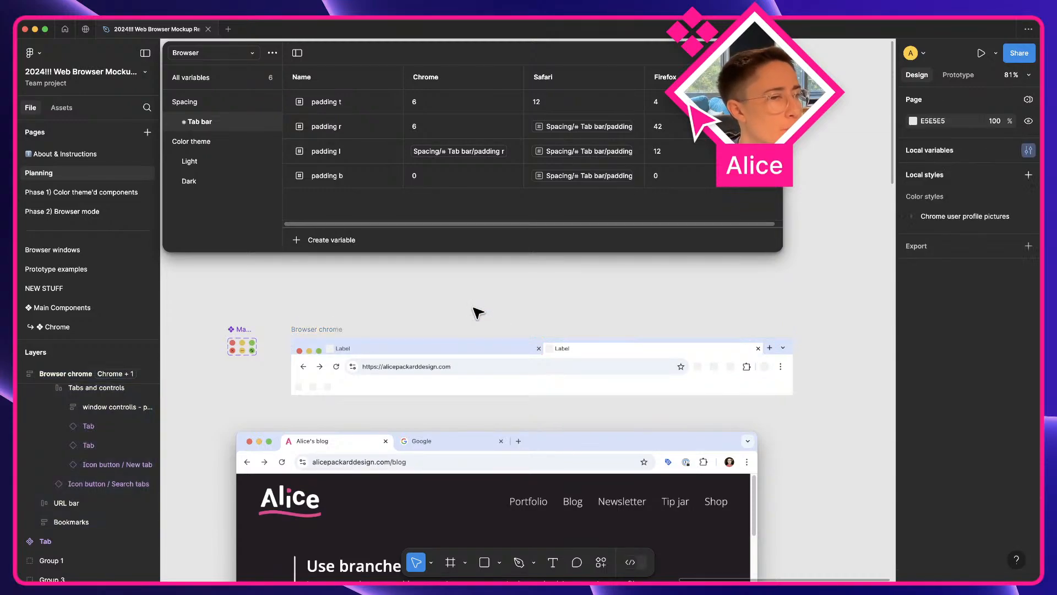
- Inspect the Tab bar and its Tabs and controls frame, and compare the tab placement with the Safari and Firefox mockups
click(443, 352)
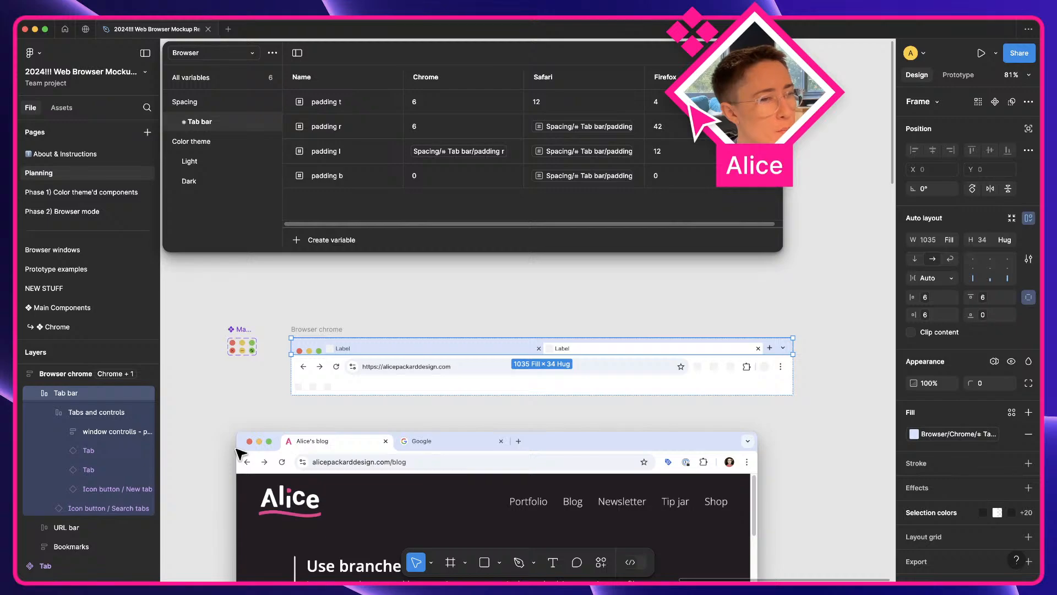
click(118, 412)
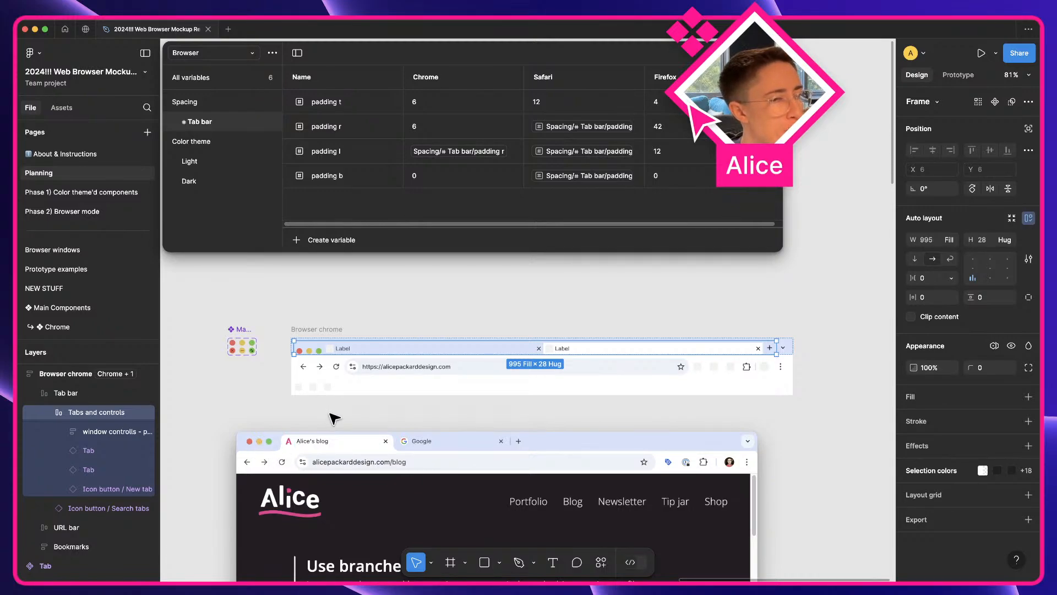
scroll(334, 418, down, 10)
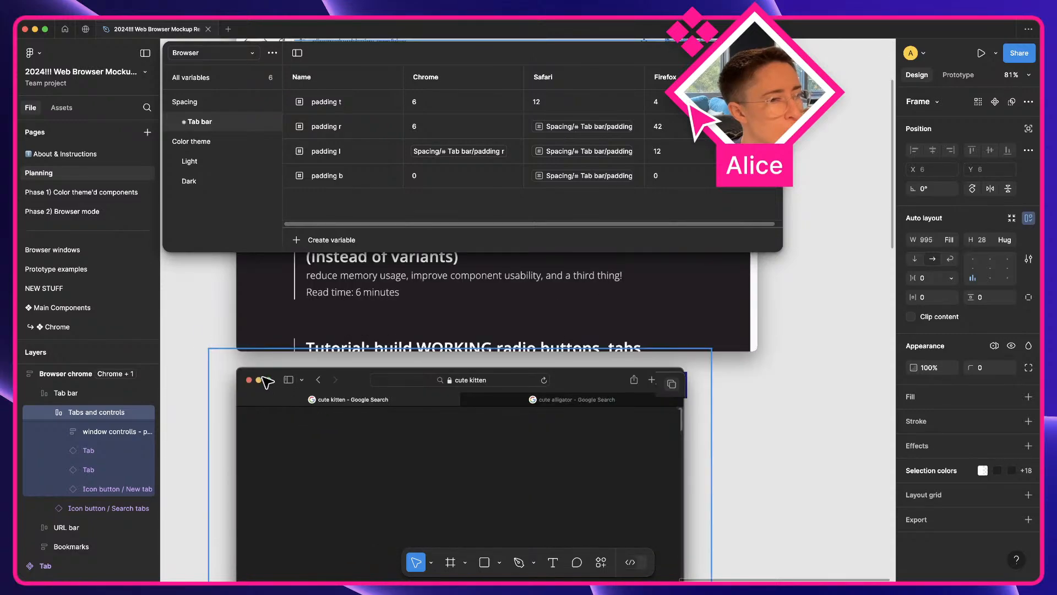
scroll(325, 386, down, 1)
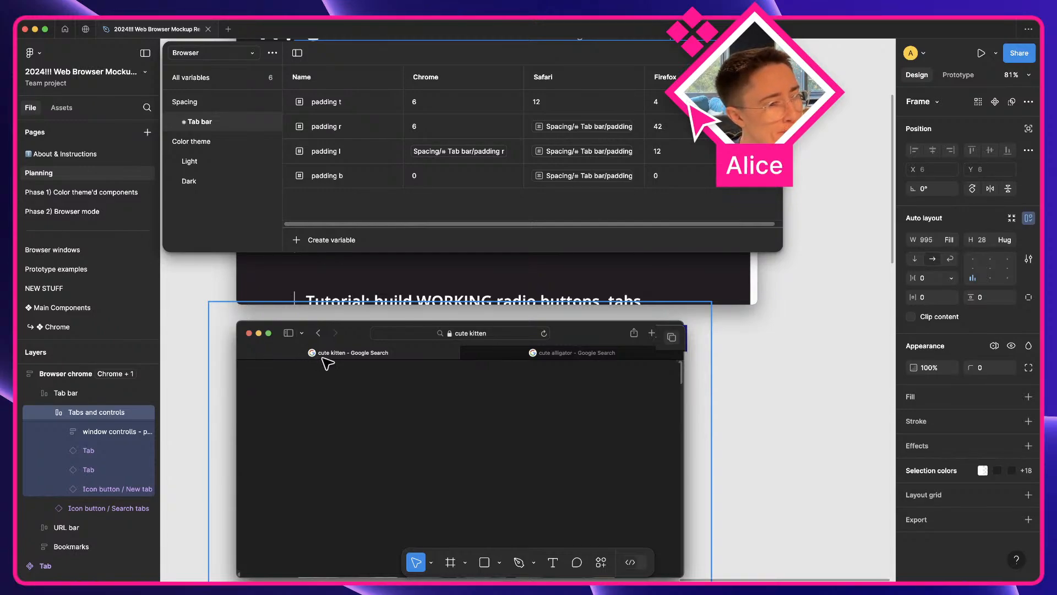
scroll(325, 361, down, 5)
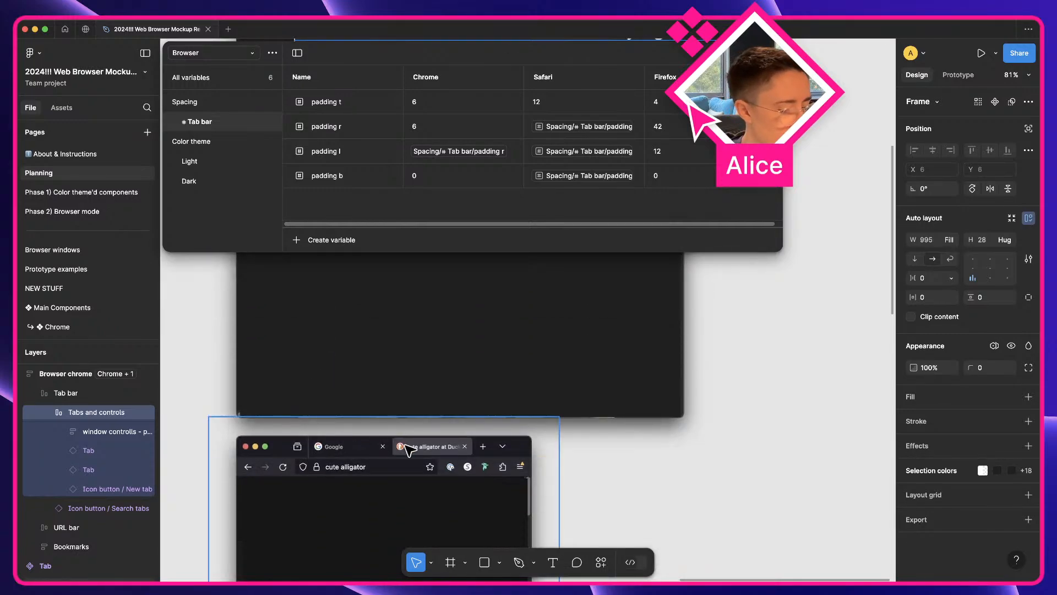
- Switch to the live browser windows, show the portfolio site's tab in Safari, and widen the Firefox window slightly to examine its tab bar
key(ctrl+Right)
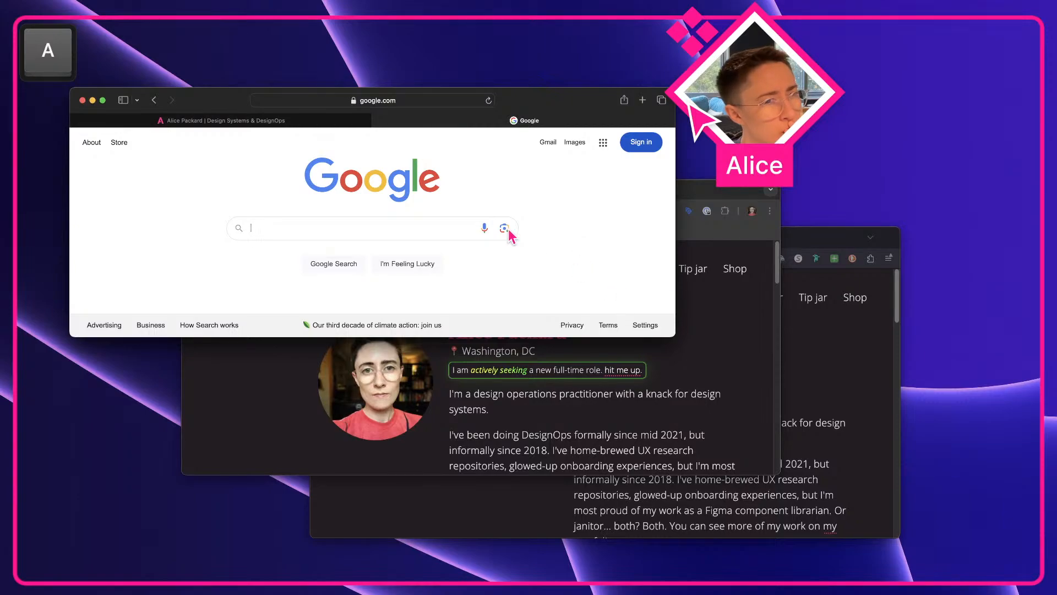
click(251, 121)
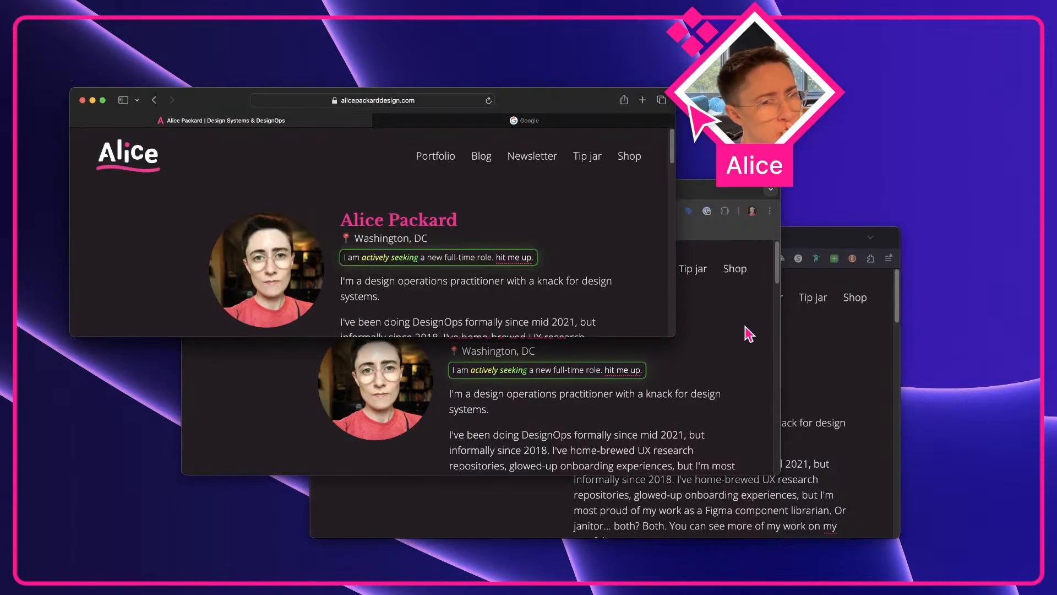
click(744, 326)
click(797, 341)
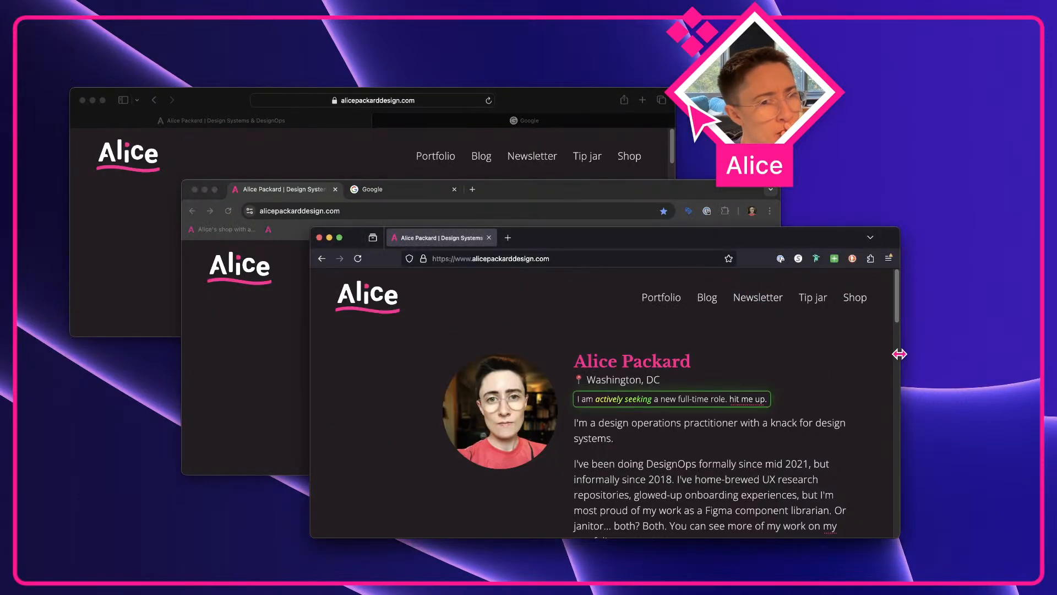
drag(899, 354, 927, 364)
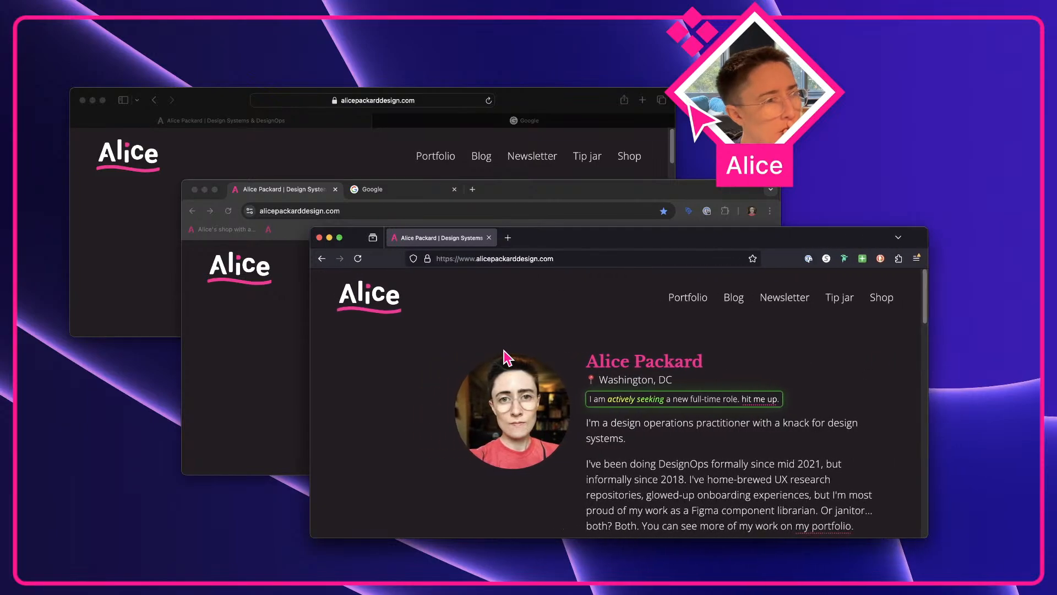
- Narrow the live Safari and Chrome windows to examine how their tabs respond to the window width
click(132, 245)
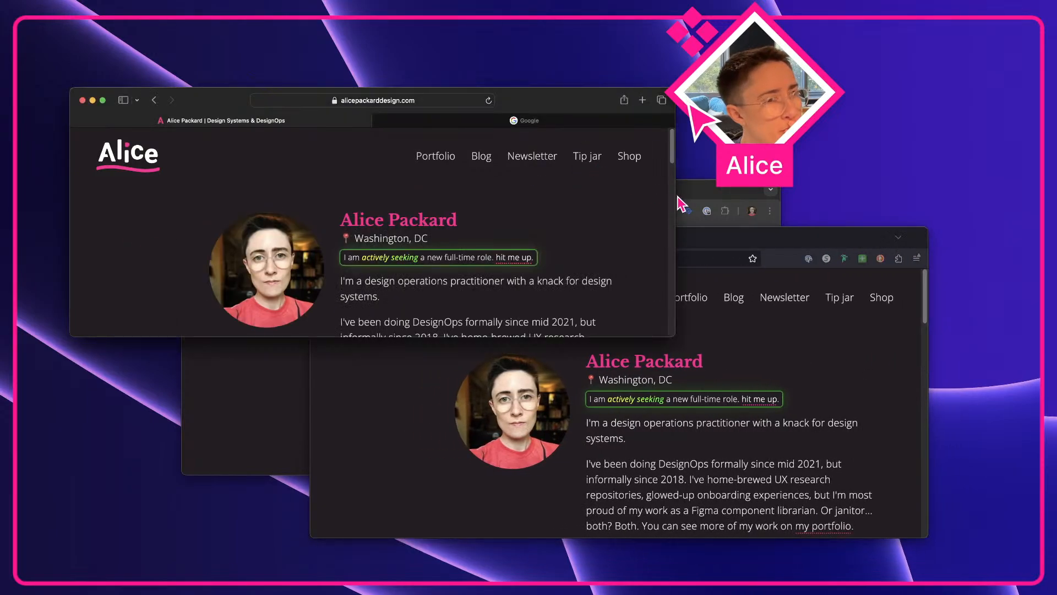
drag(677, 200, 563, 217)
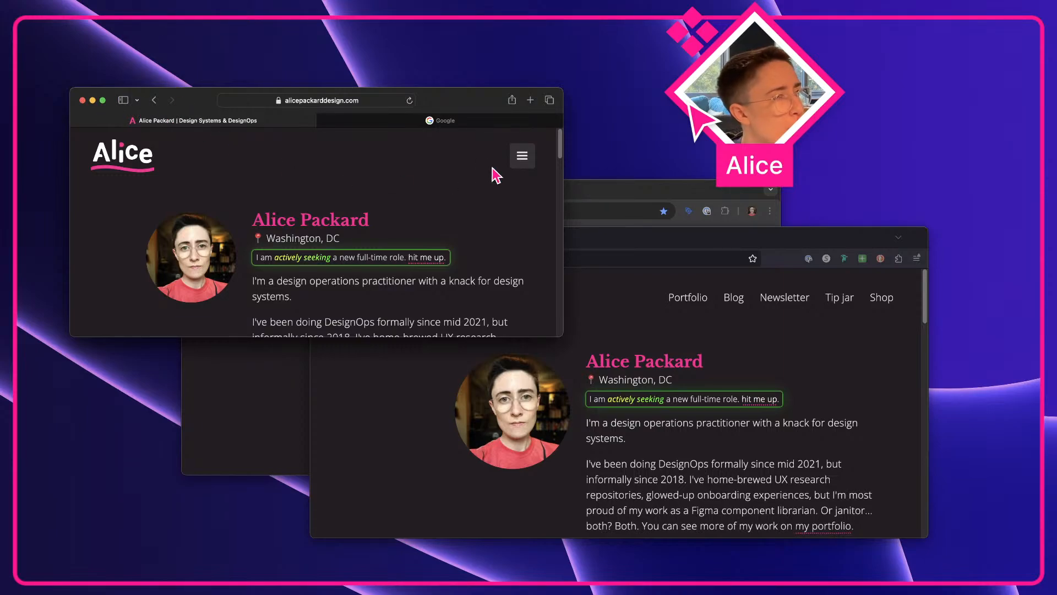
click(274, 417)
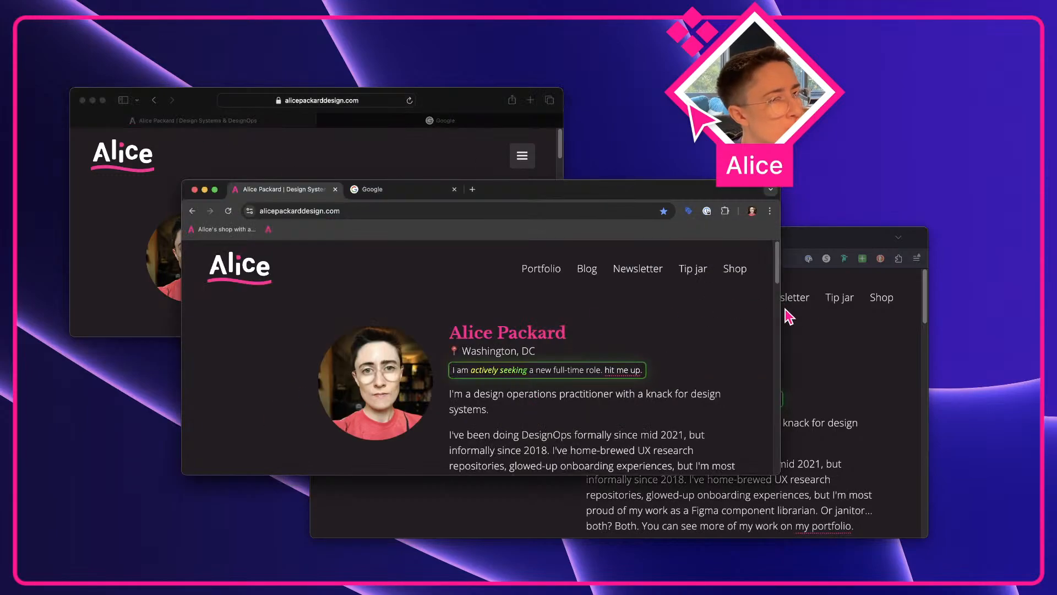
drag(781, 312, 668, 311)
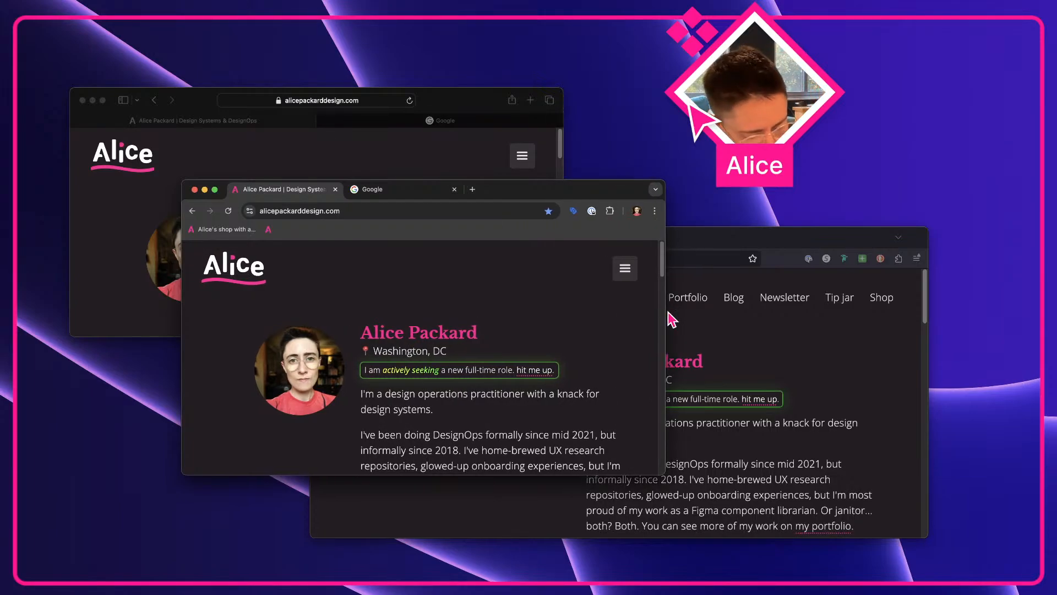
- Capture the Chrome window's tab and address bar area as a screenshot and place it on the Chrome mockup in Figma's Planning page
key(super+shift+4)
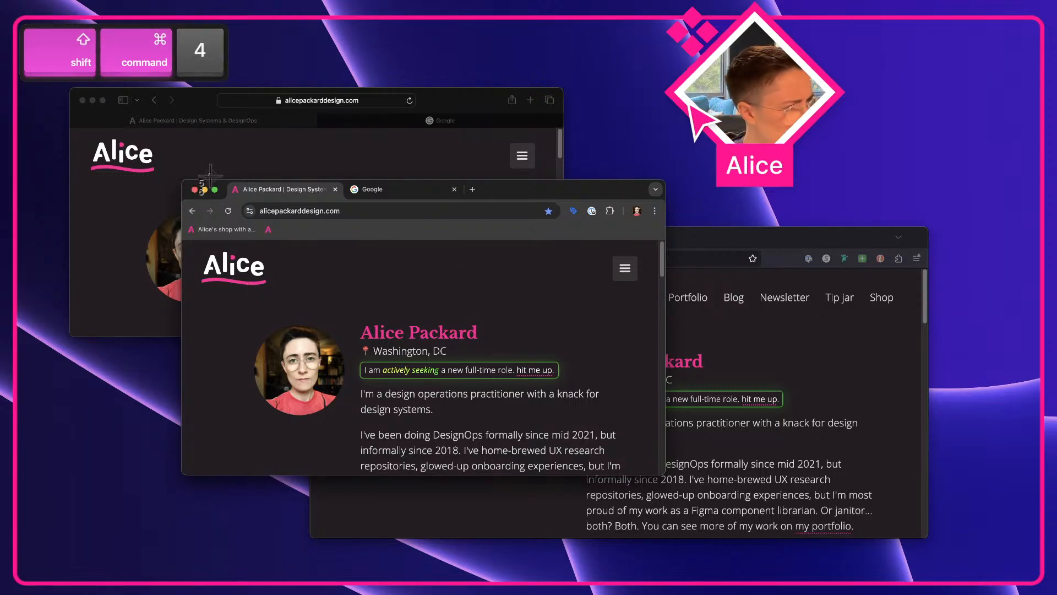
drag(210, 175, 401, 237)
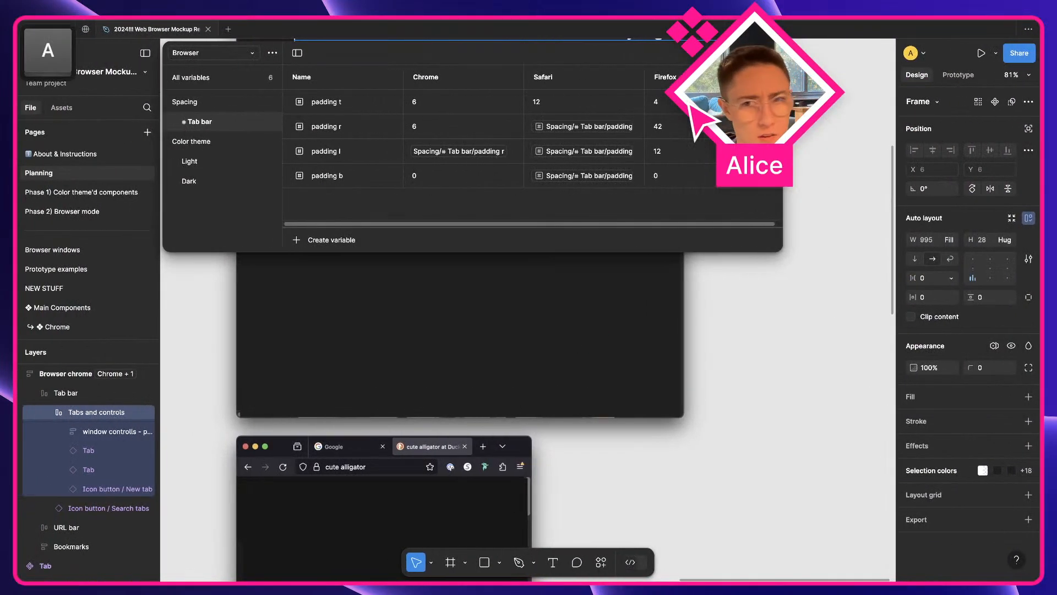
drag(48, 51, 513, 363)
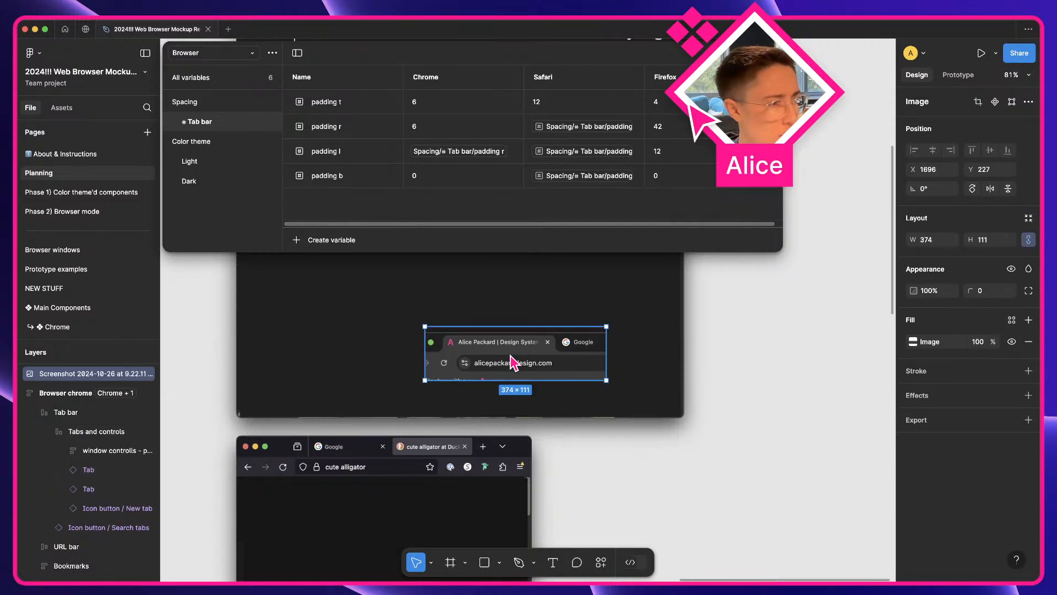
- Draw a measuring rectangle about 232 × 47 across the active tab in the Chrome screenshot
scroll(515, 357, up, 5)
key(a)
click(429, 464)
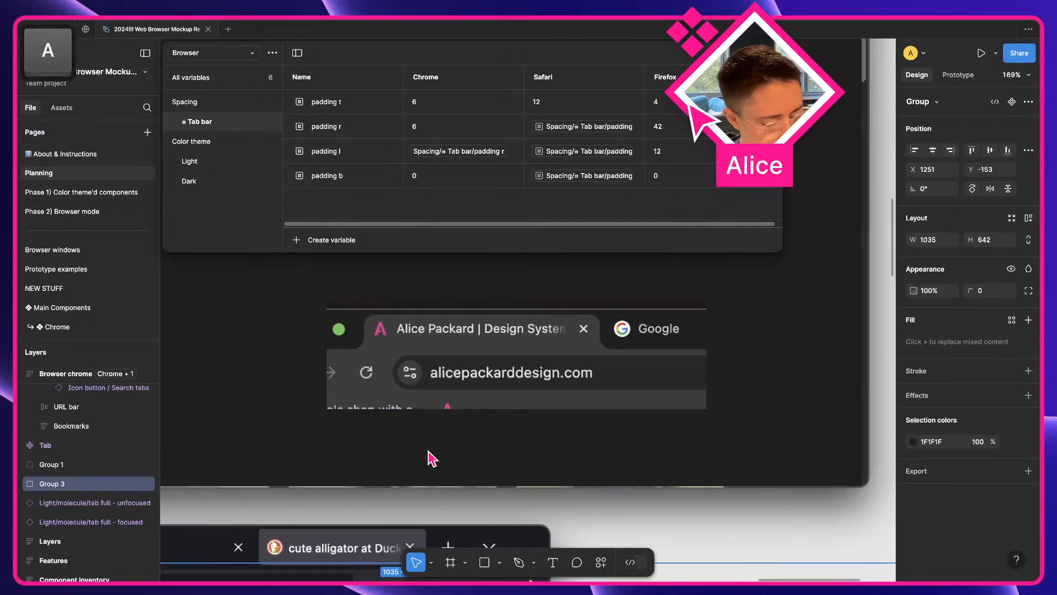
scroll(428, 451, up, 2)
scroll(407, 422, up, 3)
key(r)
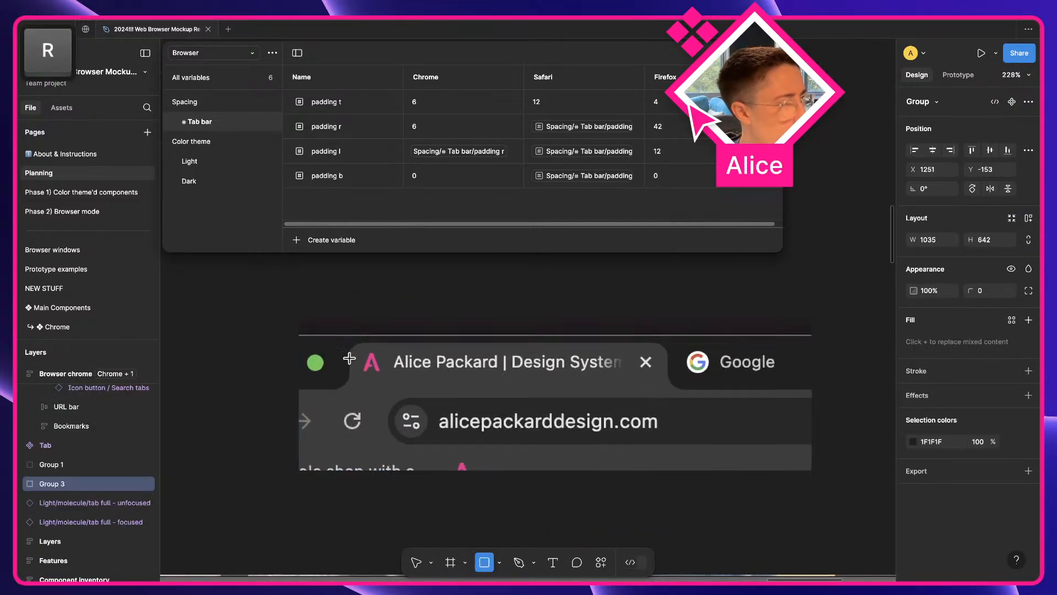
mouse_move(350, 357)
mouse_down()
mouse_move(533, 422)
mouse_move(668, 398)
mouse_up()
scroll(667, 396, up, 5)
click(696, 370)
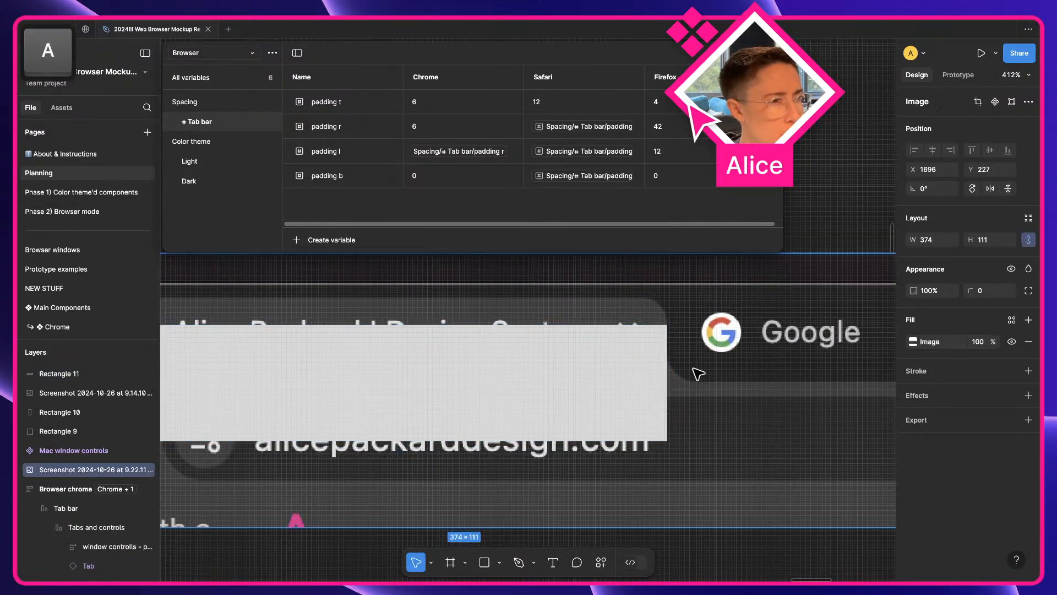
key(space)
drag(483, 372, 713, 337)
- Copy the measuring rectangle's width value and delete the rectangle
click(694, 344)
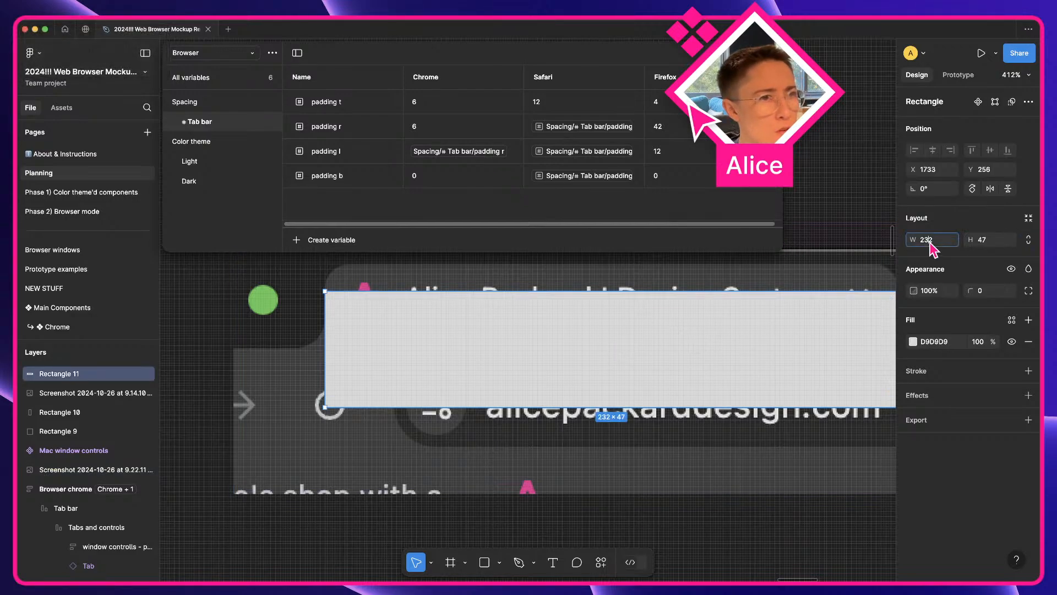
key(super+c)
key(BackSpace)
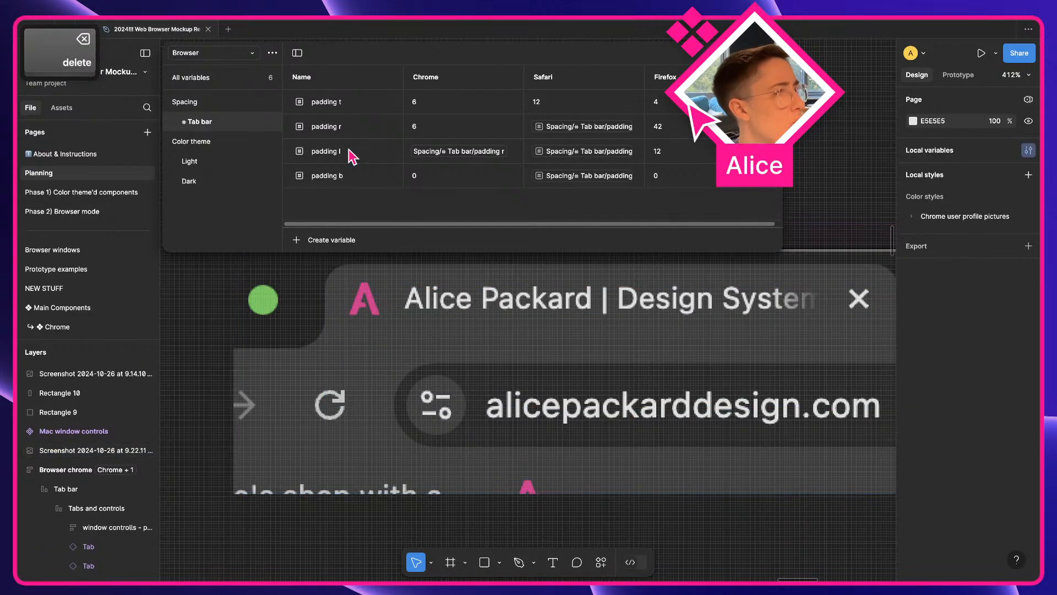
- Create a number variable named "max-w" in the Spacing group of the Browser collection
click(220, 105)
click(311, 241)
click(319, 274)
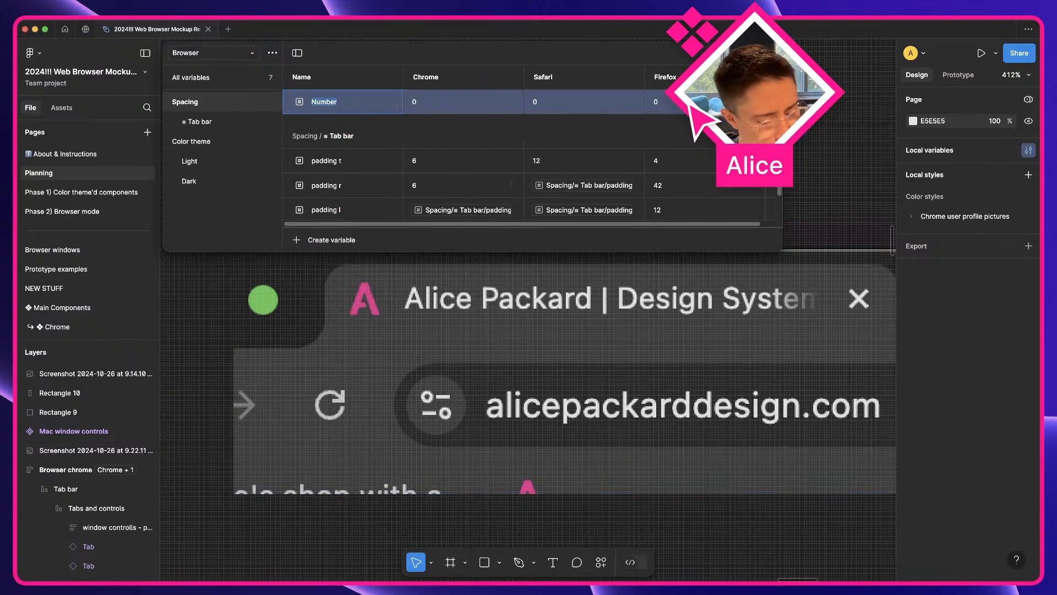
text(max-w)
key(Return)
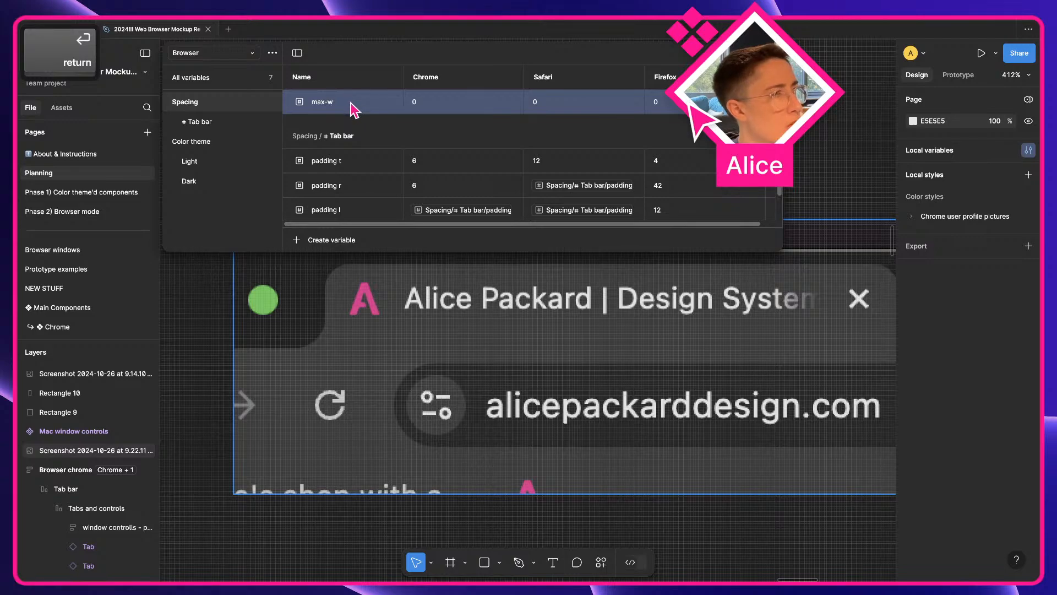
- Put the max-w variable in a new group under Spacing and name the group "❖ Tab"
right_click(350, 103)
click(421, 107)
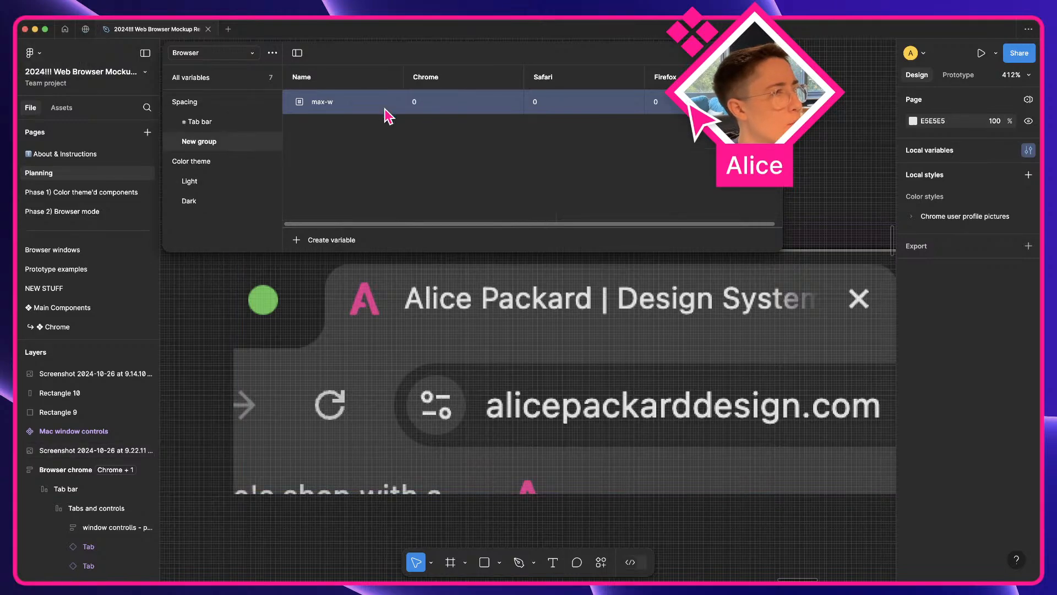
double_click(206, 143)
key(ctrl+super+space)
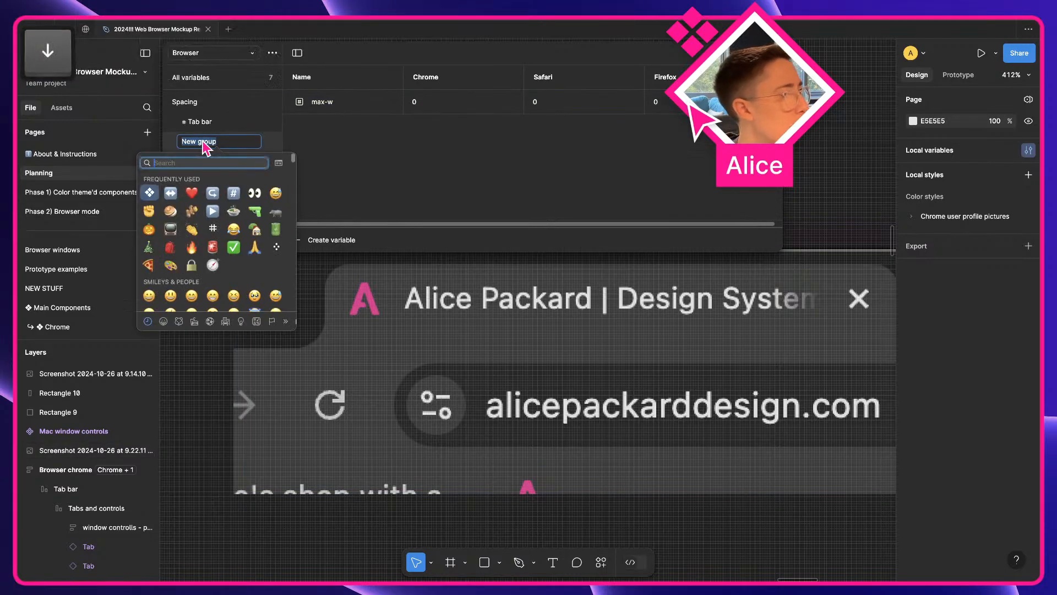
key(Return)
text(Tab)
key(Return)
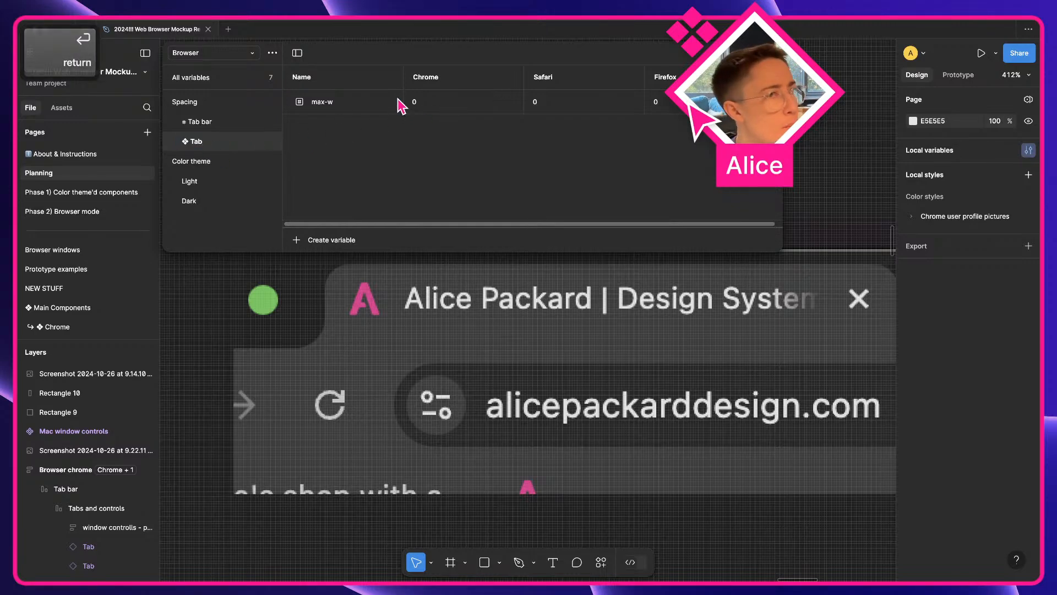
- Paste the copied width, 232, as the max-w variable's Chrome value
click(414, 102)
key(super+v)
click(433, 166)
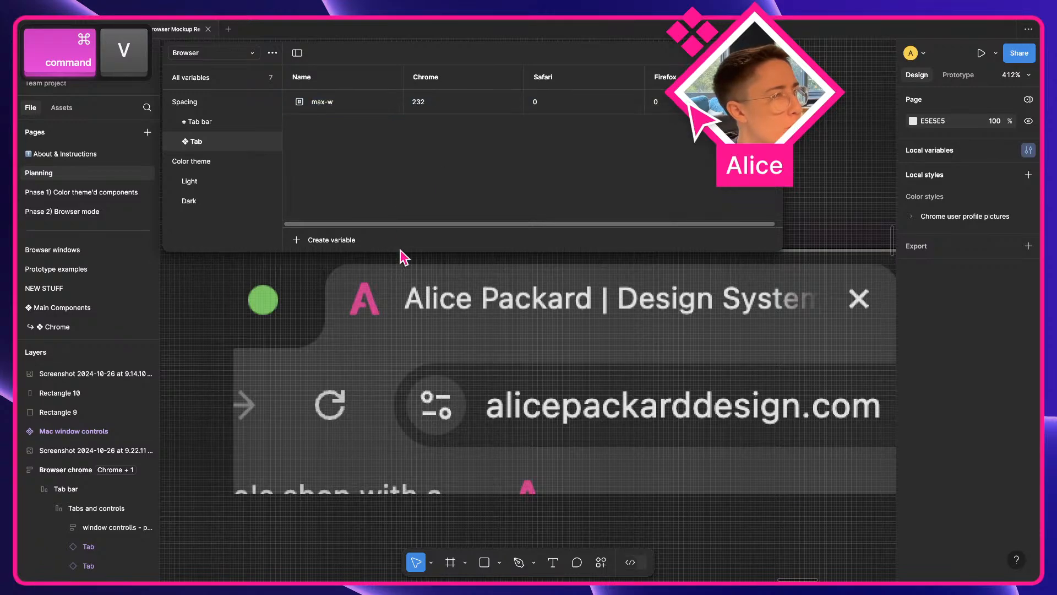
- Switch to the Safari window and widen it across the screen to examine how wide its tabs stretch
scroll(417, 287, down, 5)
scroll(418, 289, down, 3)
key(space)
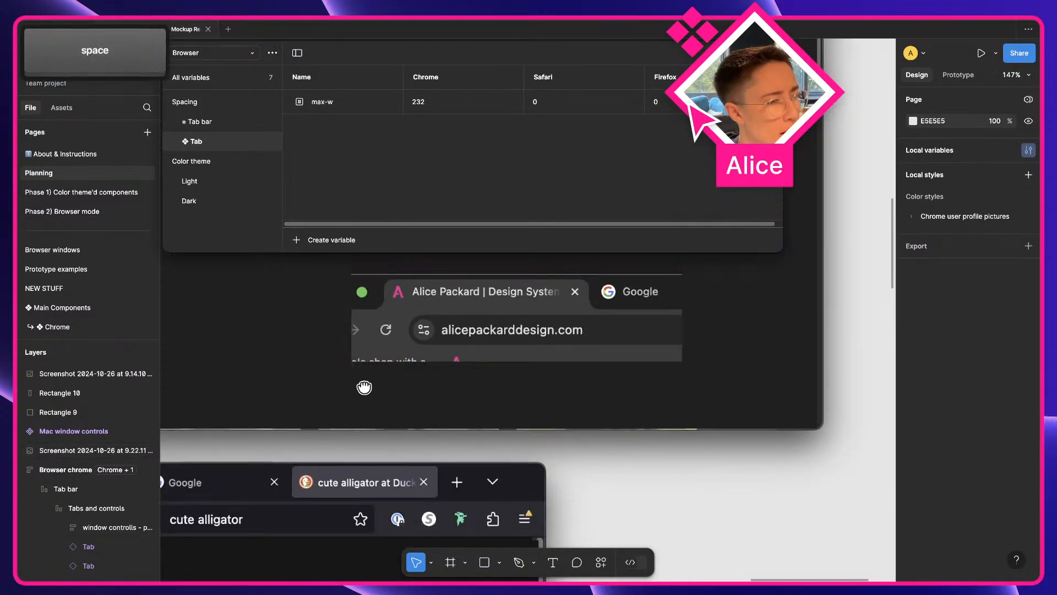
drag(313, 401, 610, 300)
key(ctrl+Right)
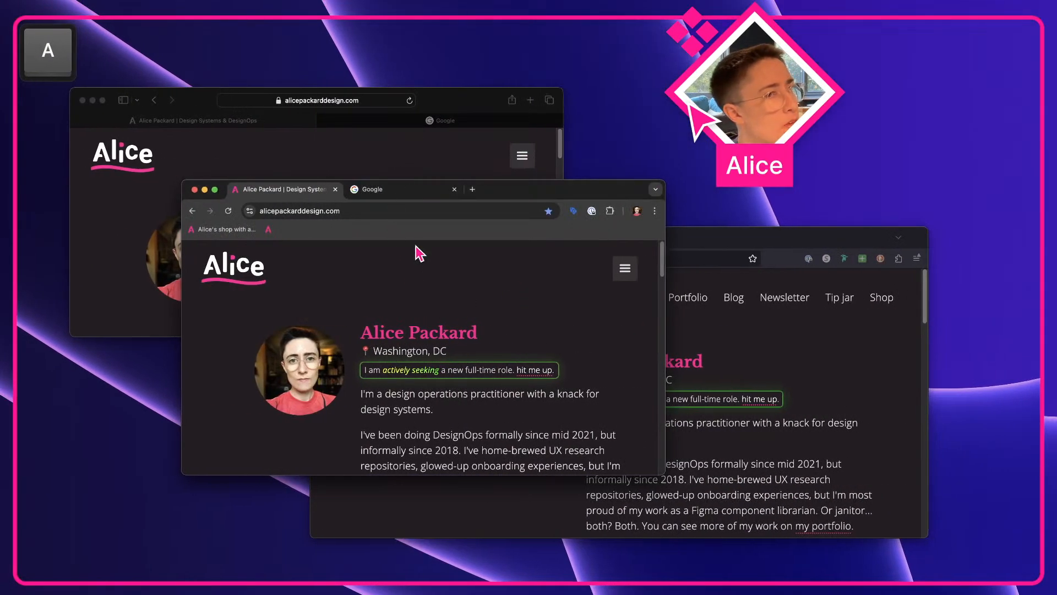
click(405, 139)
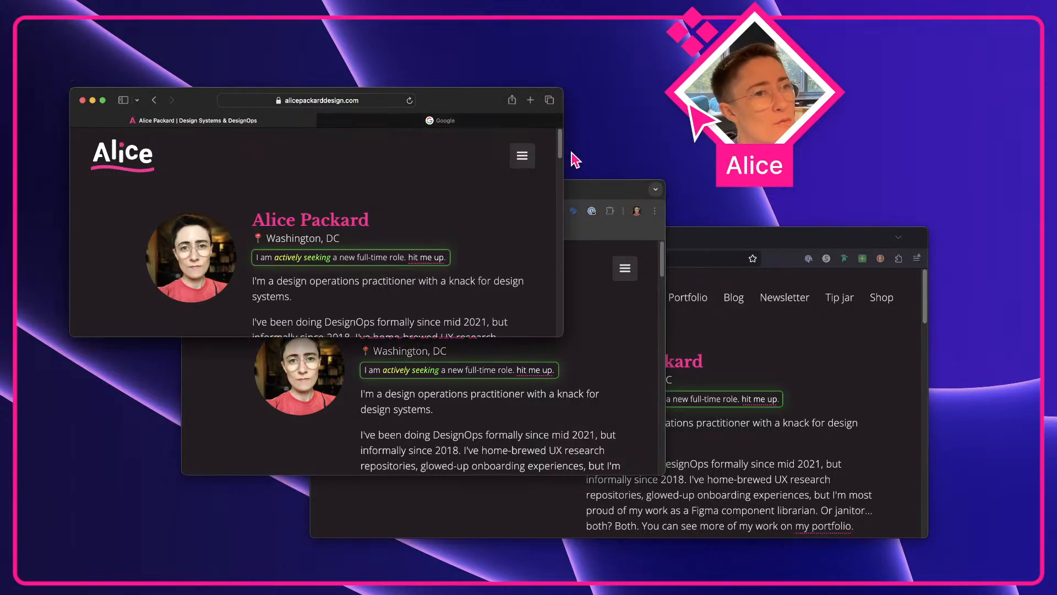
double_click(564, 172)
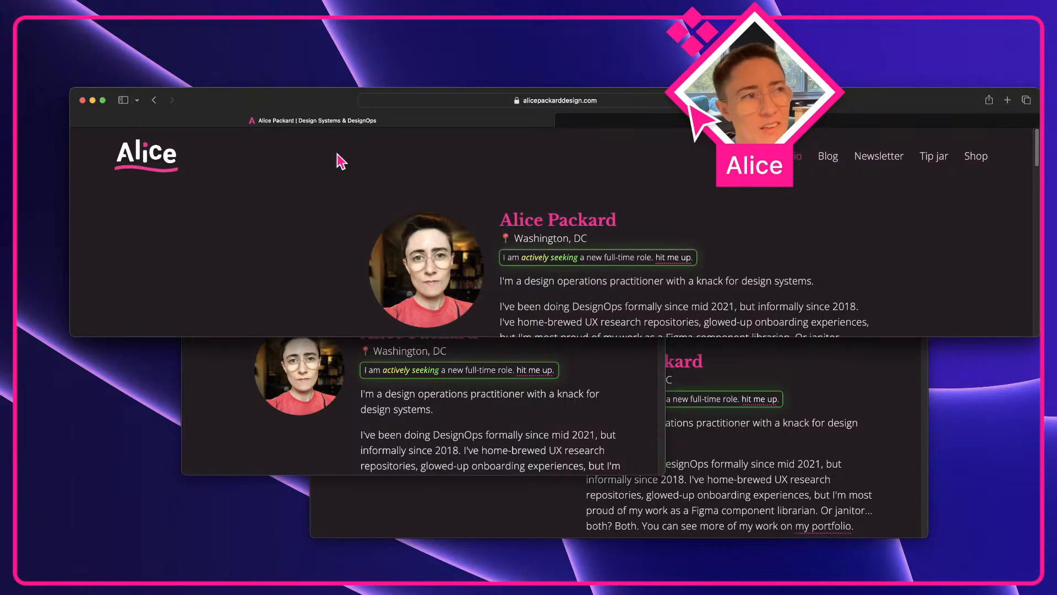
drag(71, 228, 18, 222)
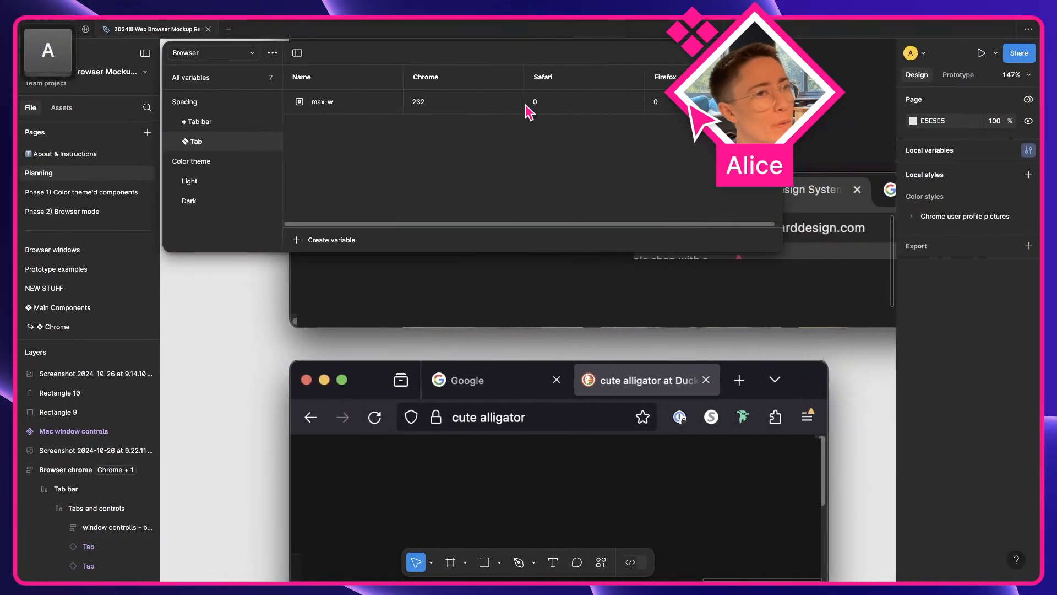
- Set the max-w variable's Safari value to 9999 in Figma
click(565, 109)
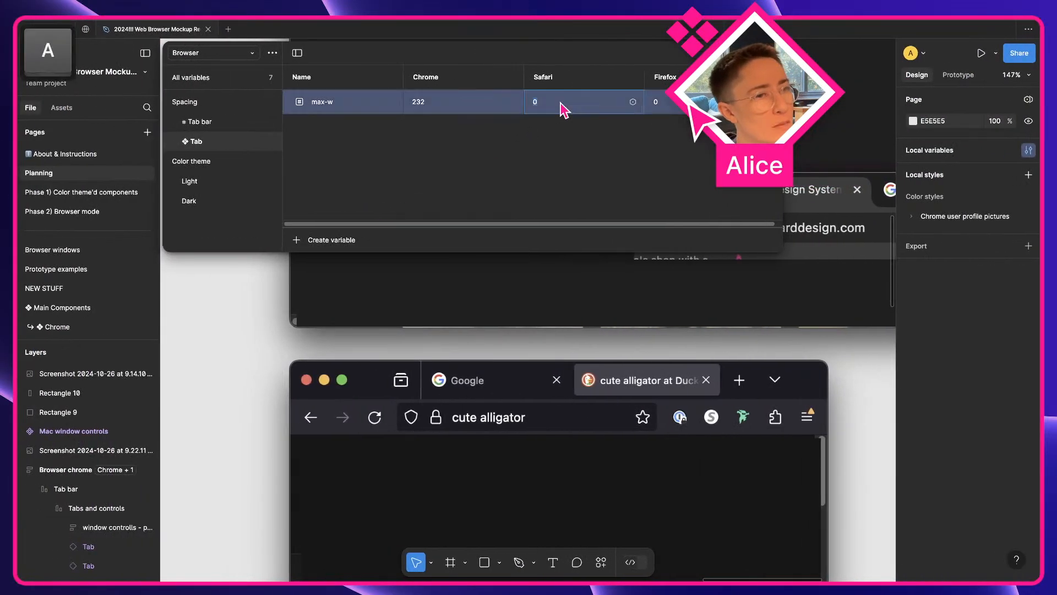
text(9999)
click(560, 165)
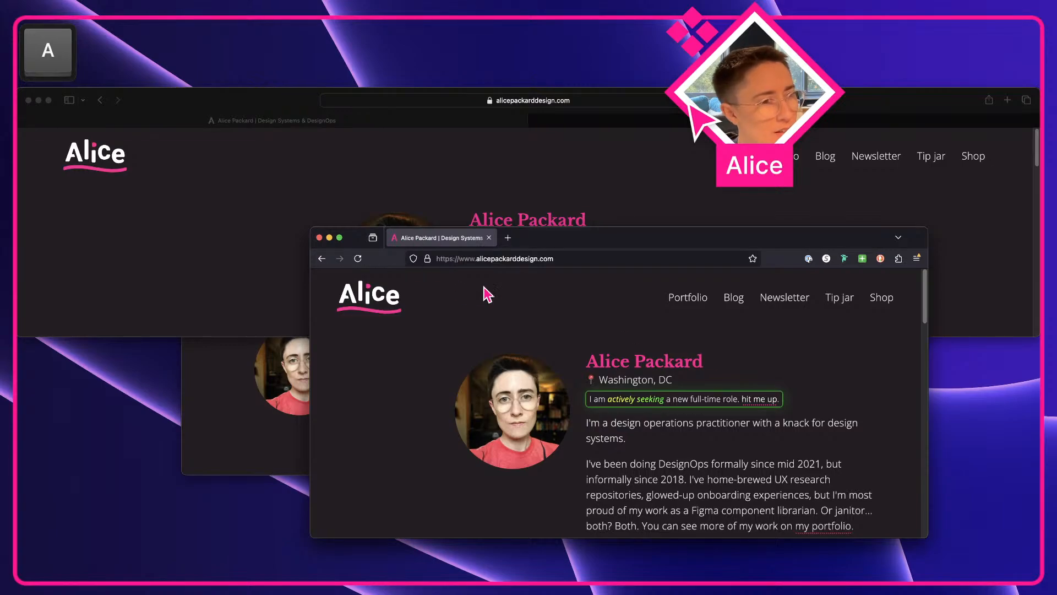
- Capture the Firefox window's active tab as a screenshot and place it on the Firefox mockup in Figma
key(shift+super+4)
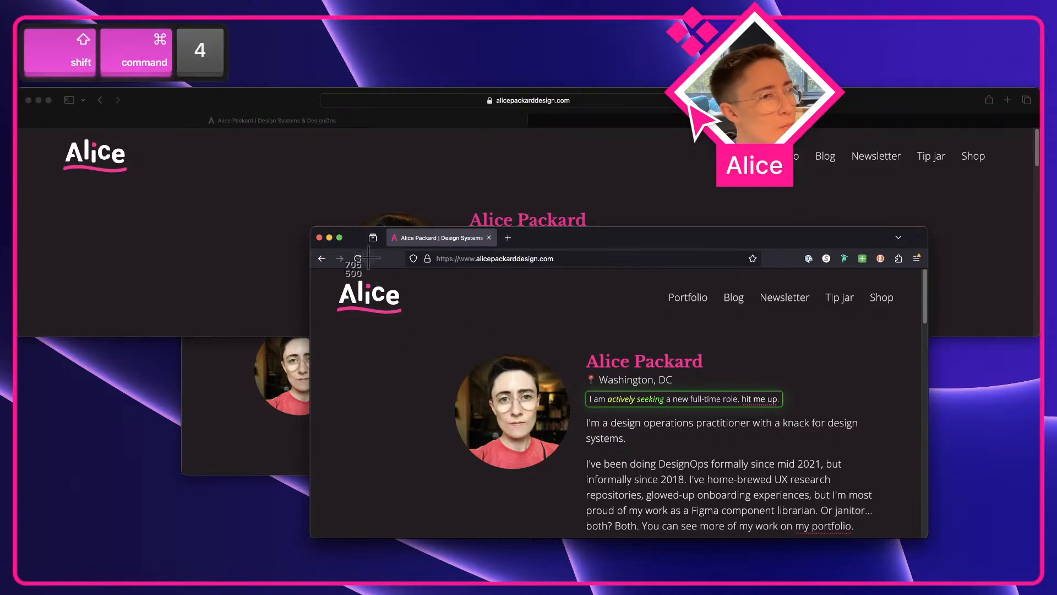
drag(368, 257, 532, 208)
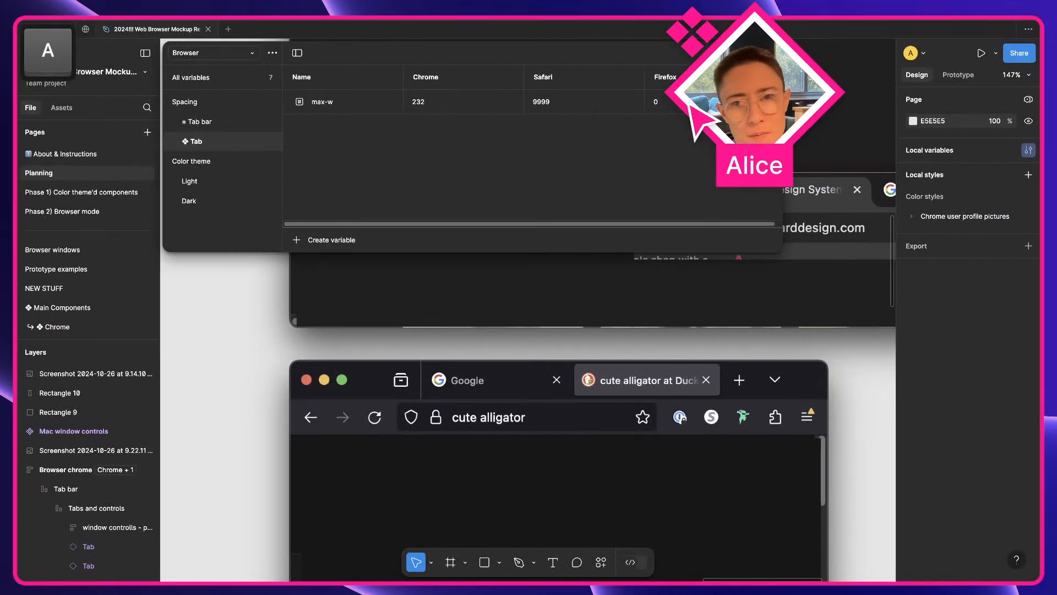
drag(1037, 458, 709, 430)
- Draw a measuring rectangle about 221 × 18 across the active tab in the Firefox screenshot
scroll(660, 392, up, 5)
key(r)
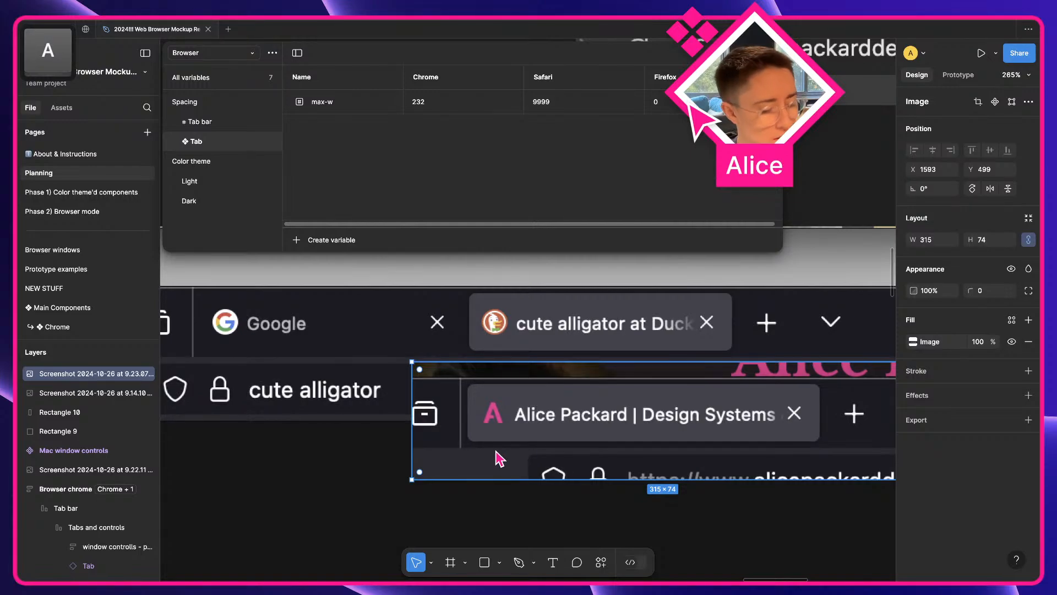
mouse_move(467, 424)
mouse_down()
mouse_move(536, 451)
mouse_move(821, 446)
mouse_up()
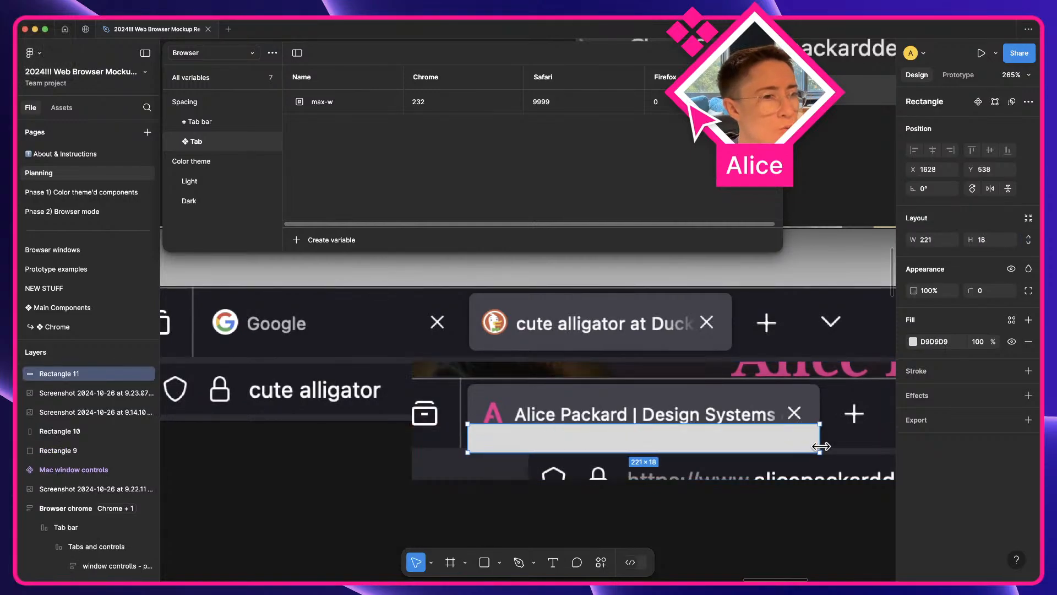
click(814, 502)
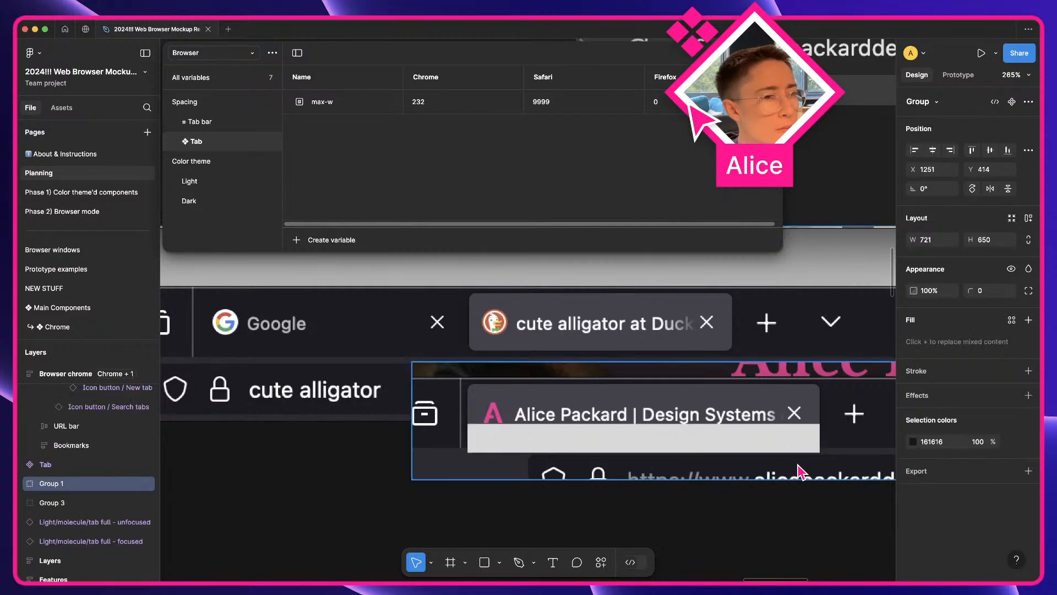
- Set the max-w variable's Firefox value to 221 and delete the measuring rectangle
text(221)
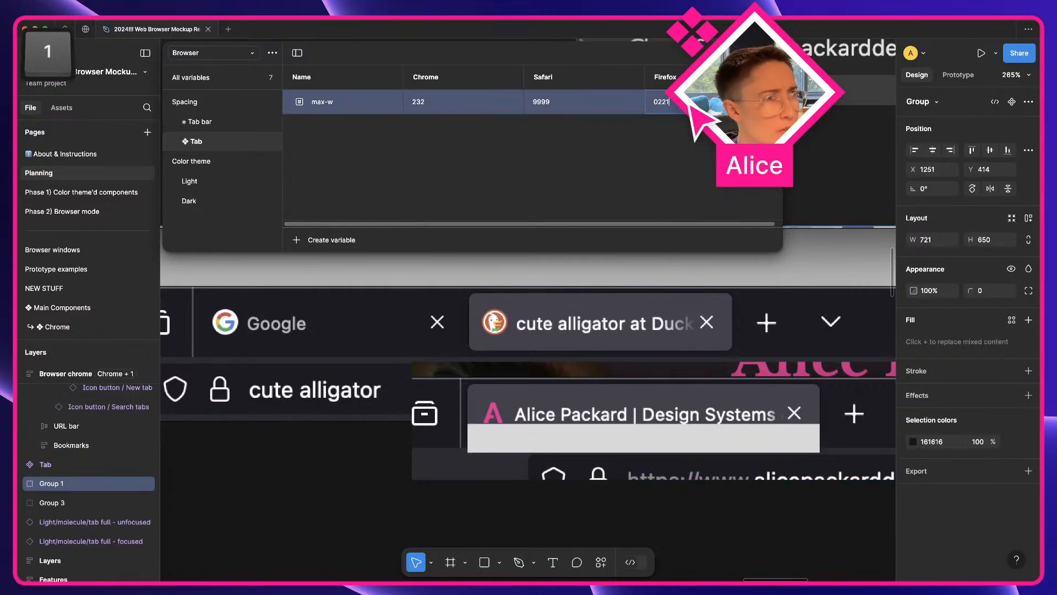
key(Tab)
click(624, 449)
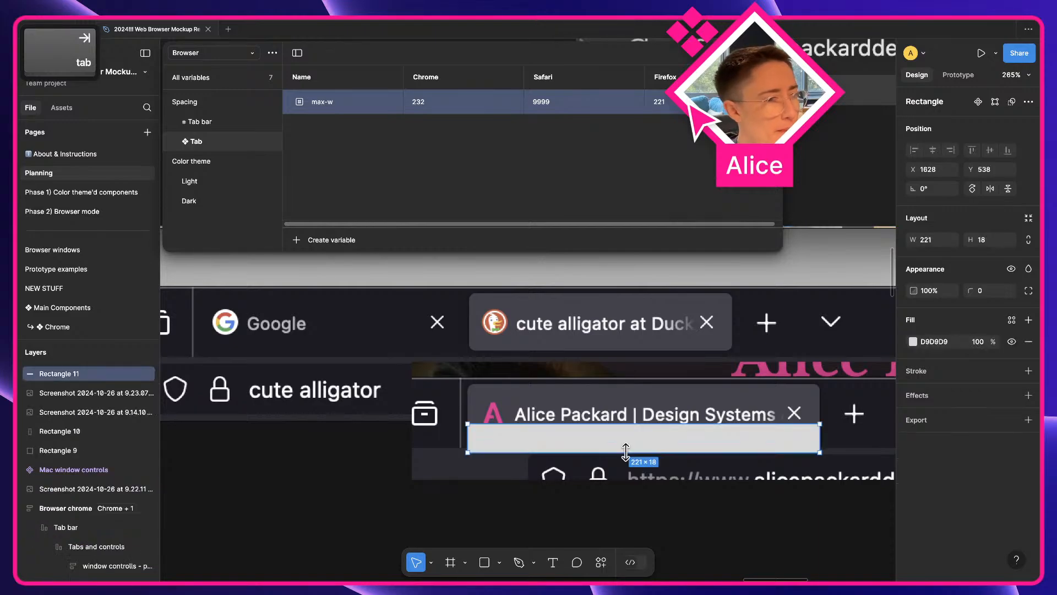
key(Delete)
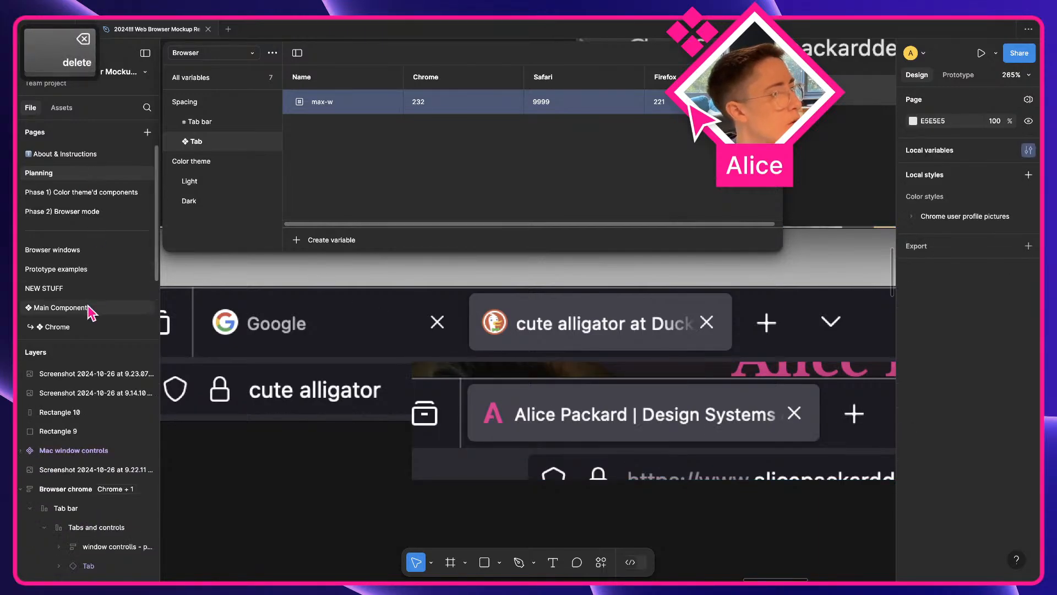
- On the "Phase 1) Color theme'd components" page, add a max width bound to the max-w variable to all seven Tab variants
click(87, 192)
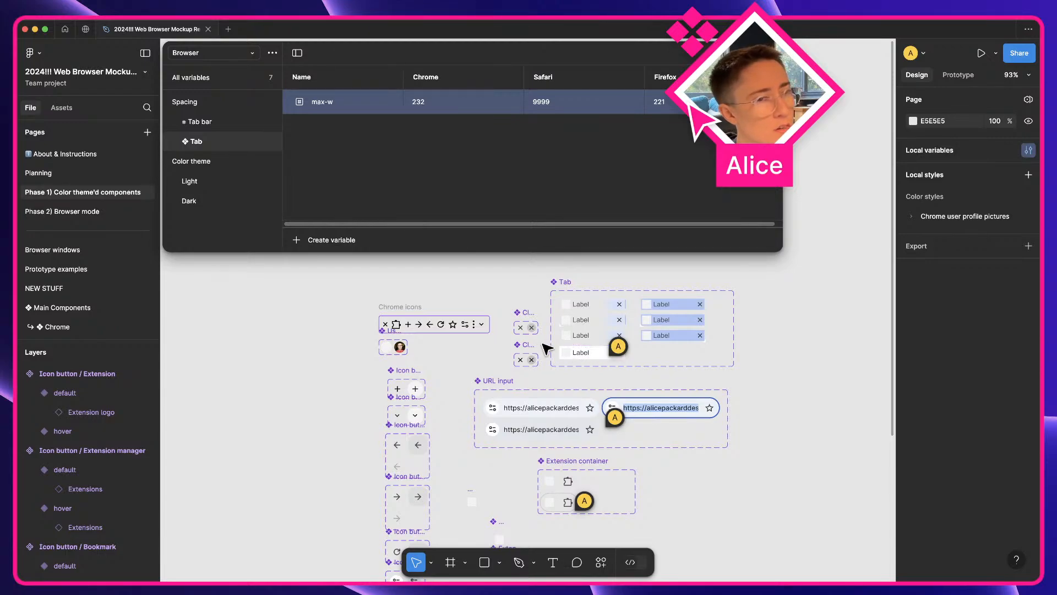
scroll(649, 302, up, 5)
click(517, 308)
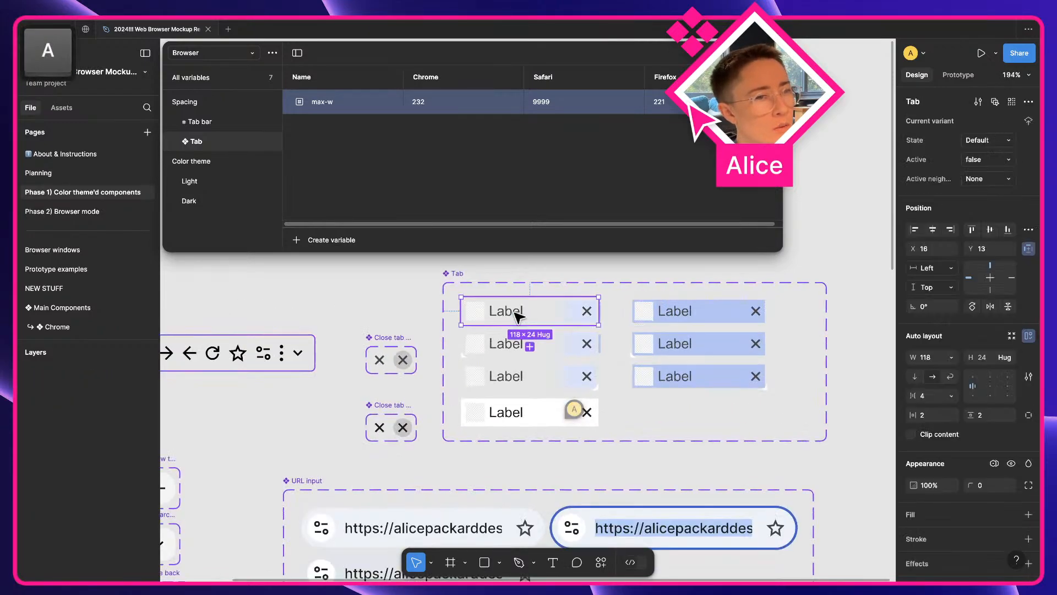
key(super+a)
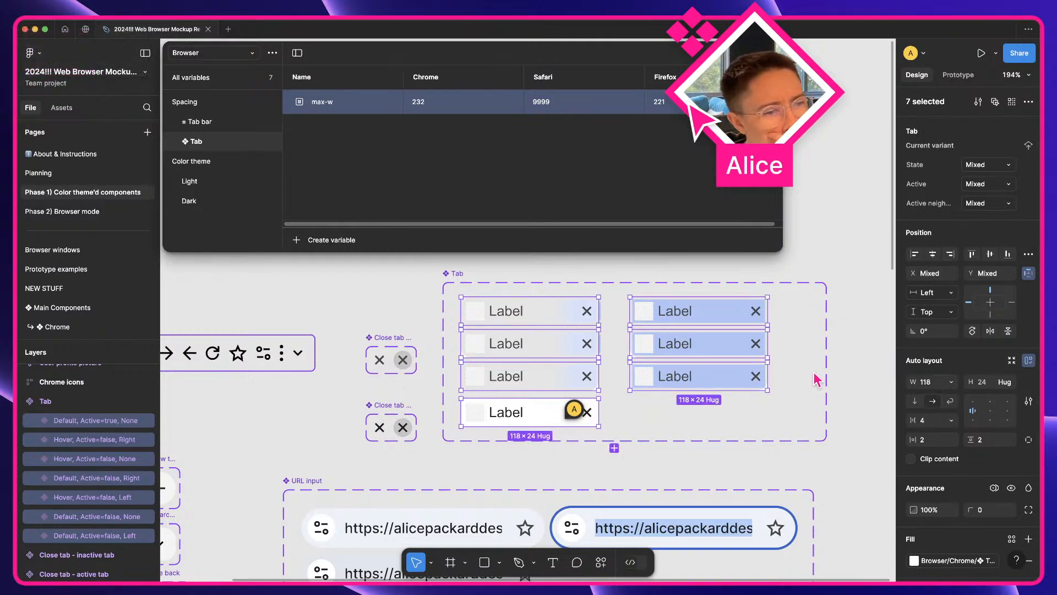
click(951, 381)
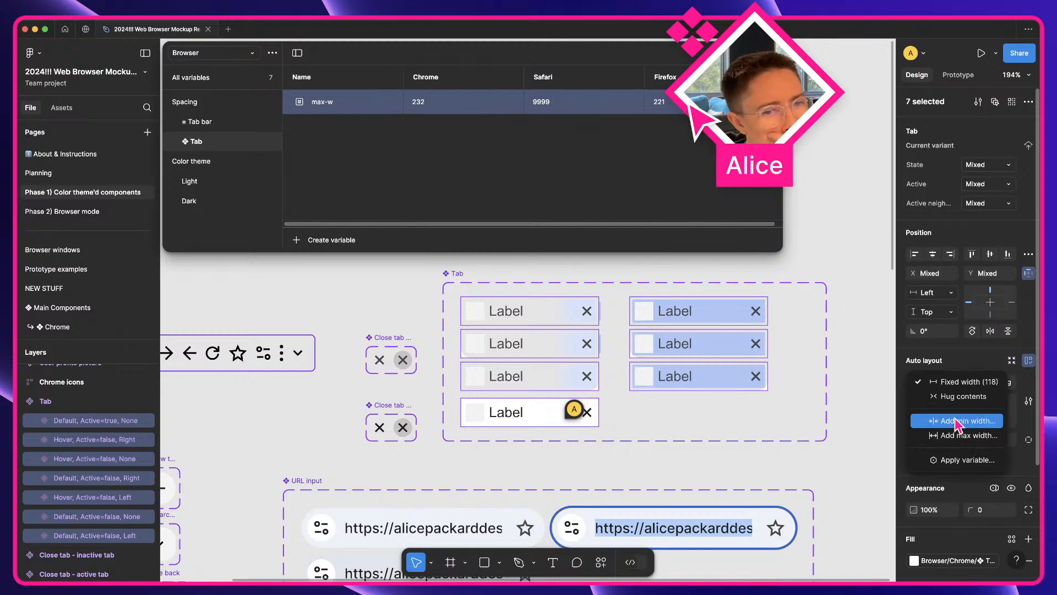
click(960, 435)
key(equal)
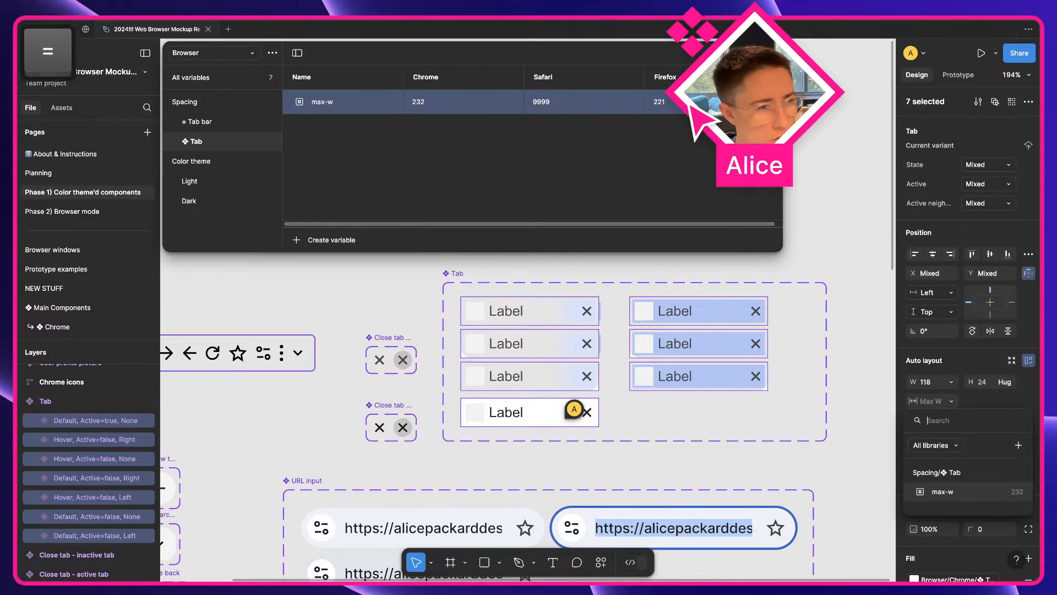
key(Return)
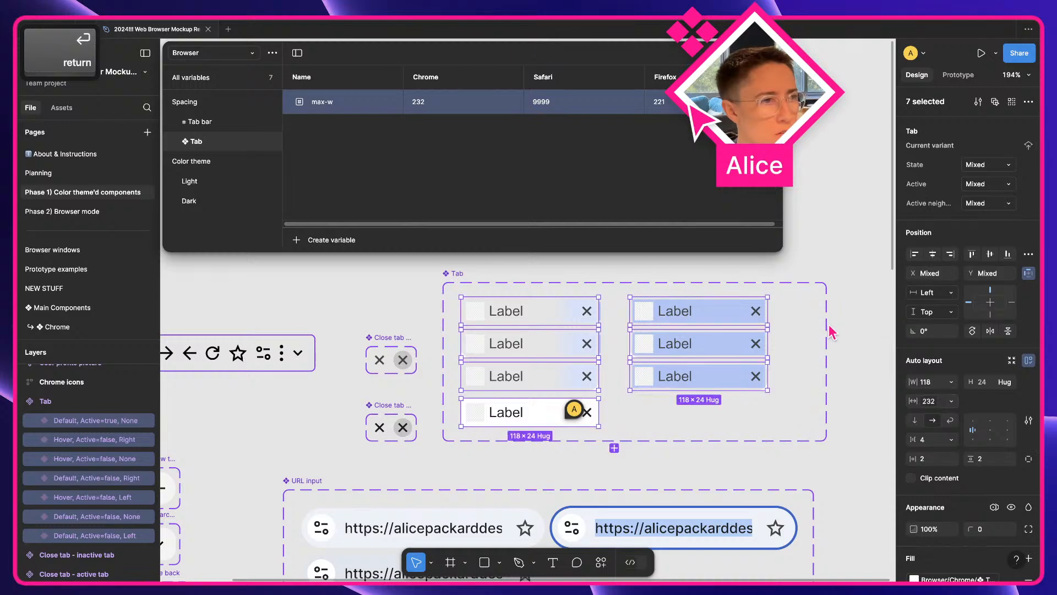
- Turn off "Show in all supported properties" in the max-w variable's number scope
click(858, 334)
right_click(344, 108)
click(366, 129)
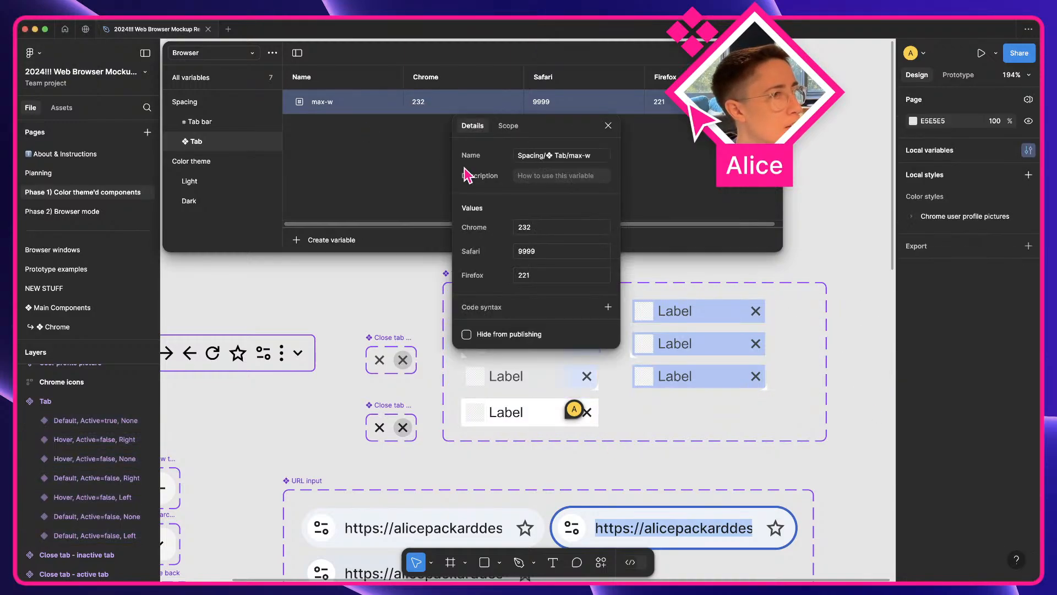
click(508, 126)
click(486, 172)
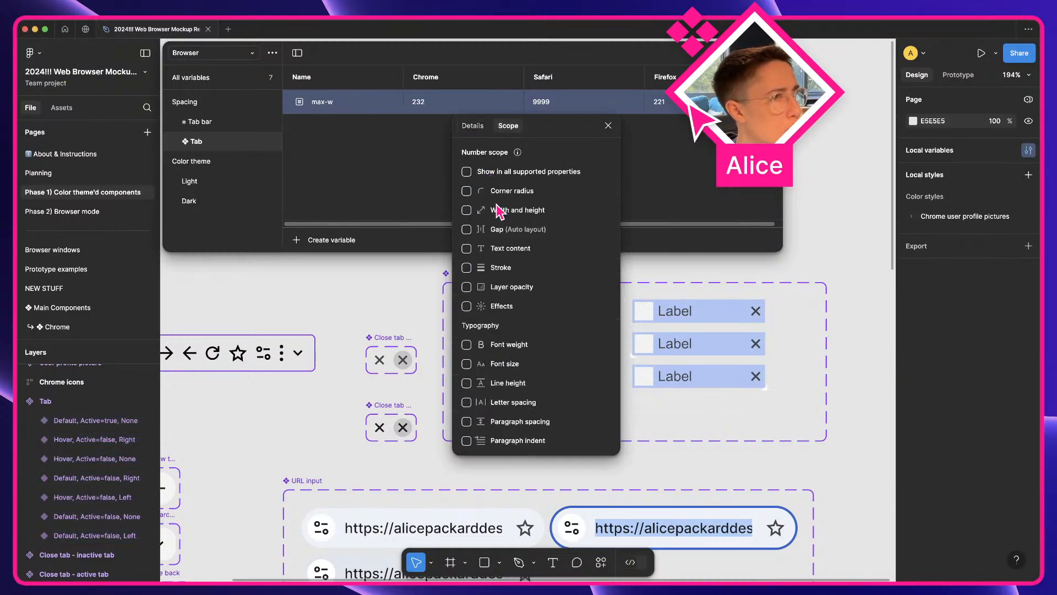
click(608, 126)
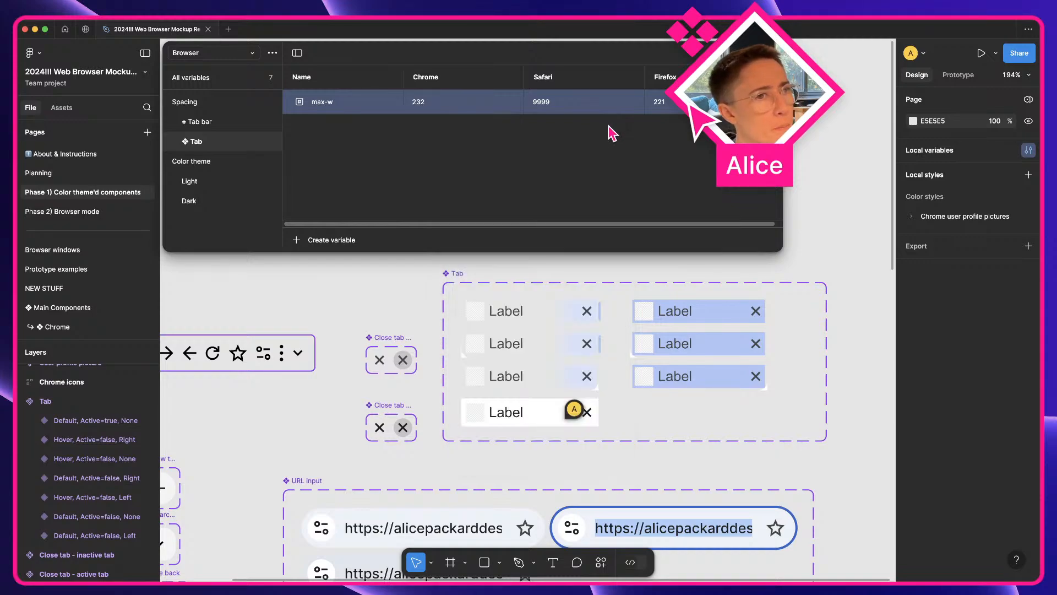
- On the Planning page, delete the captured active-tab screenshot from the Firefox mockup
click(509, 312)
key(space)
drag(625, 353, 425, 481)
click(32, 173)
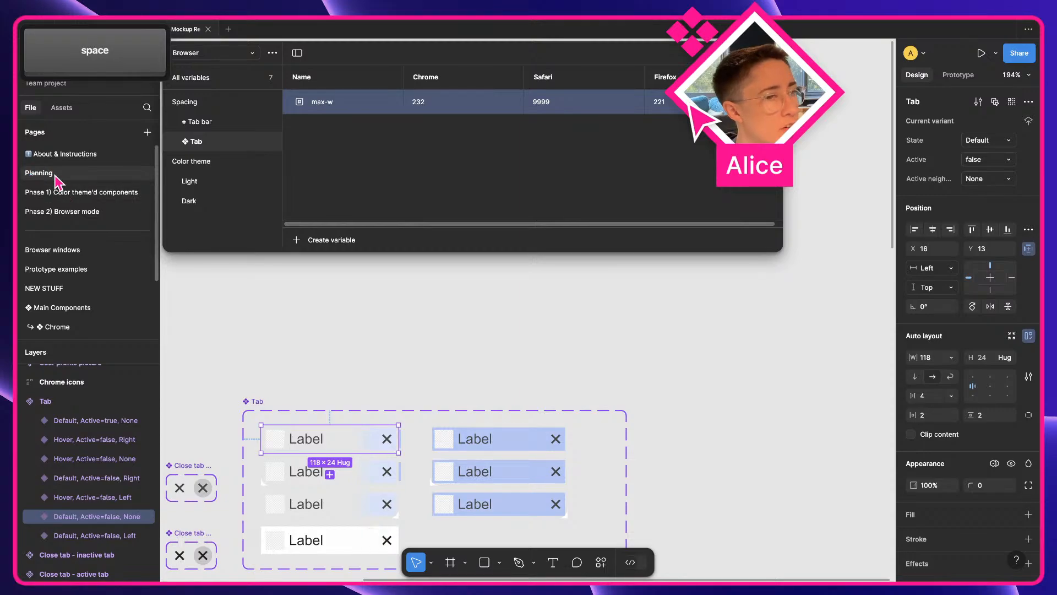
click(591, 378)
key(Delete)
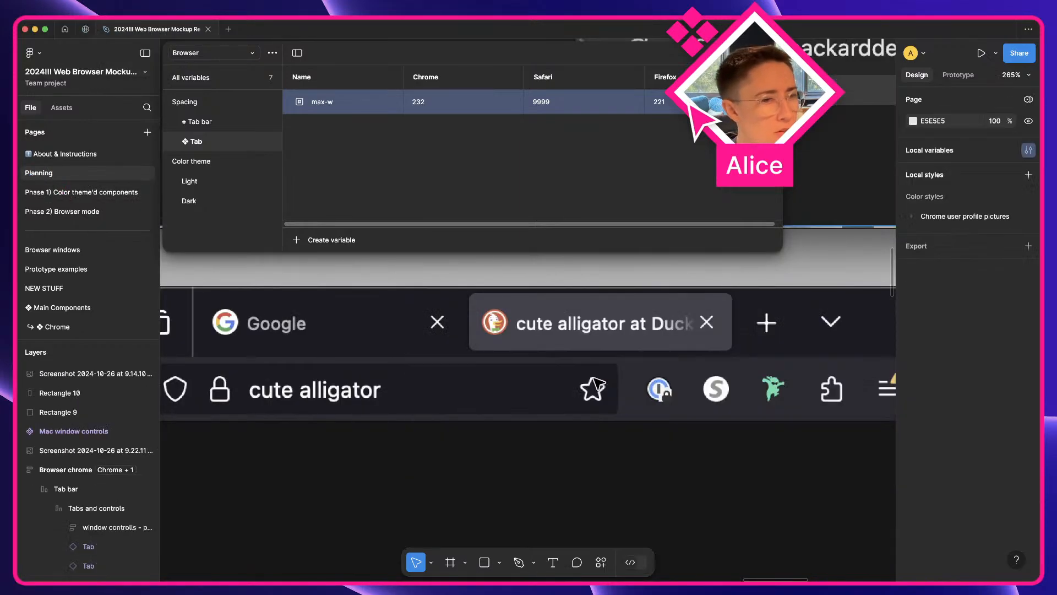
- Select the active Tab instance in the Browser chrome frame and check its width settings
scroll(594, 378, down, 5)
key(space)
drag(623, 264, 597, 397)
drag(573, 270, 536, 441)
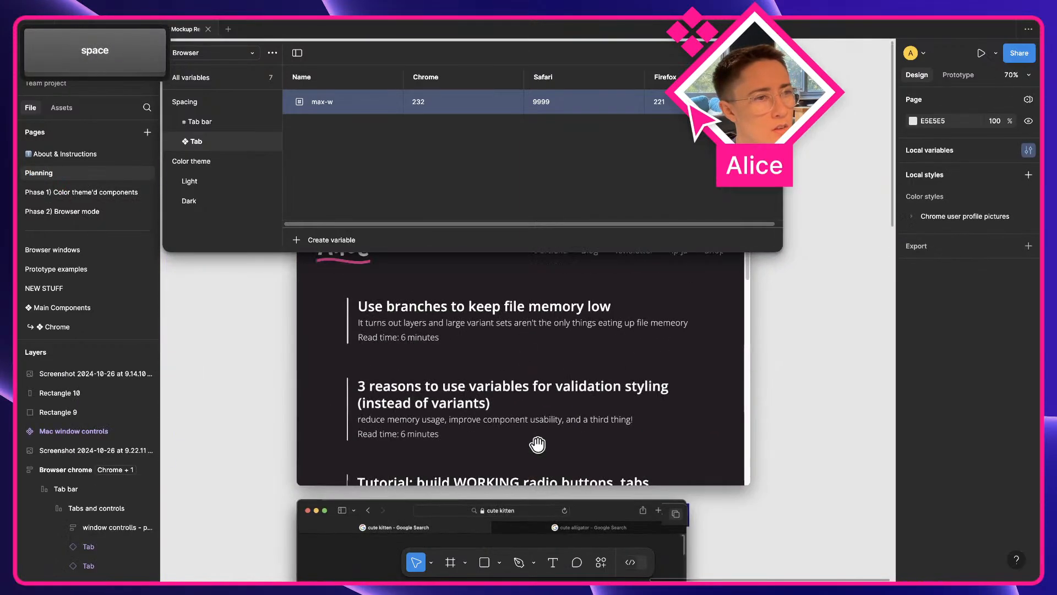
drag(524, 264, 513, 439)
click(497, 340)
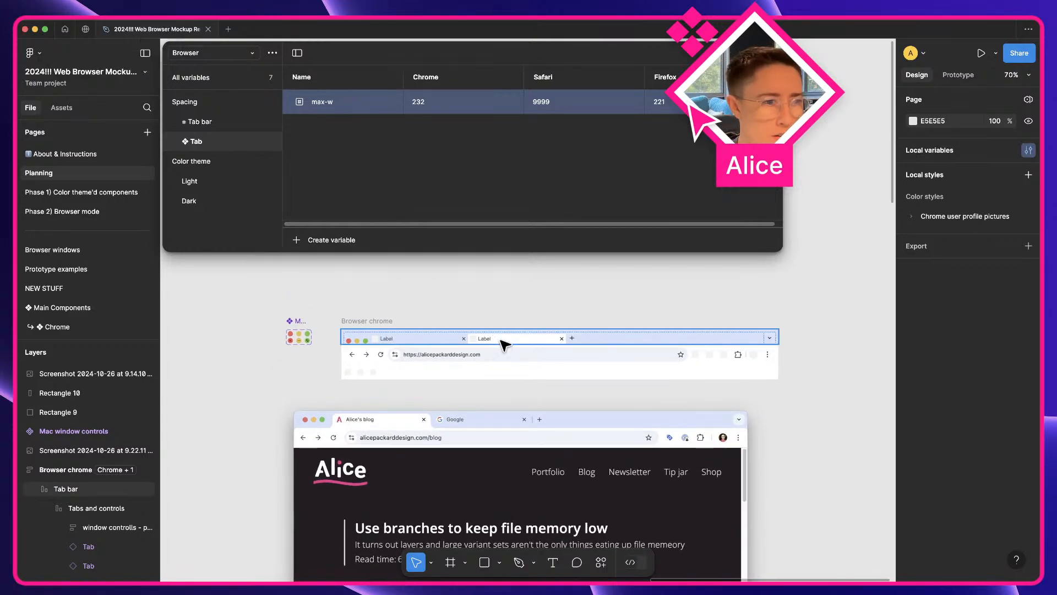
scroll(500, 340, up, 3)
double_click(500, 340)
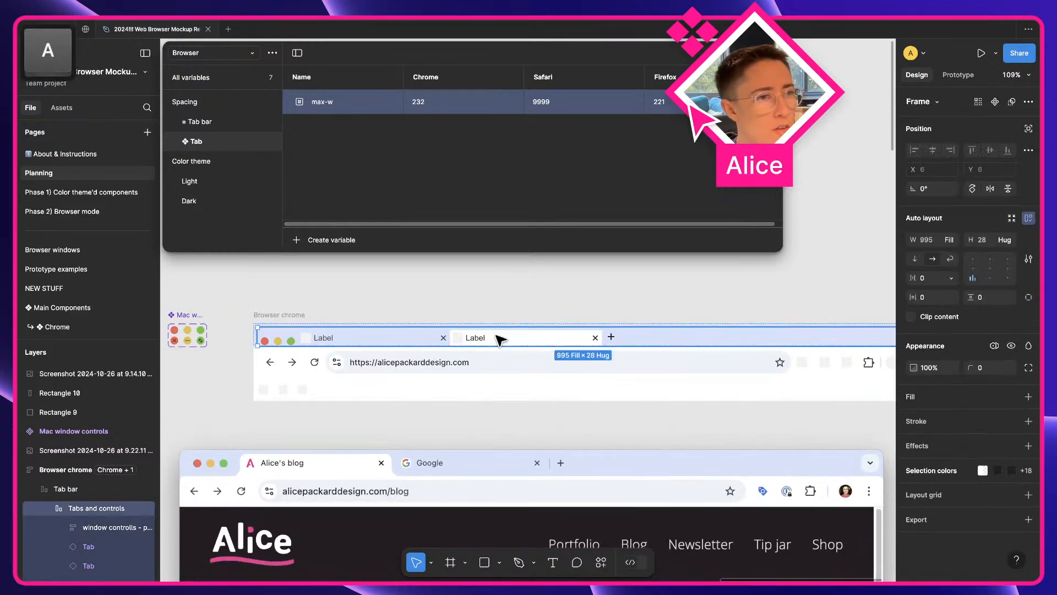
double_click(537, 340)
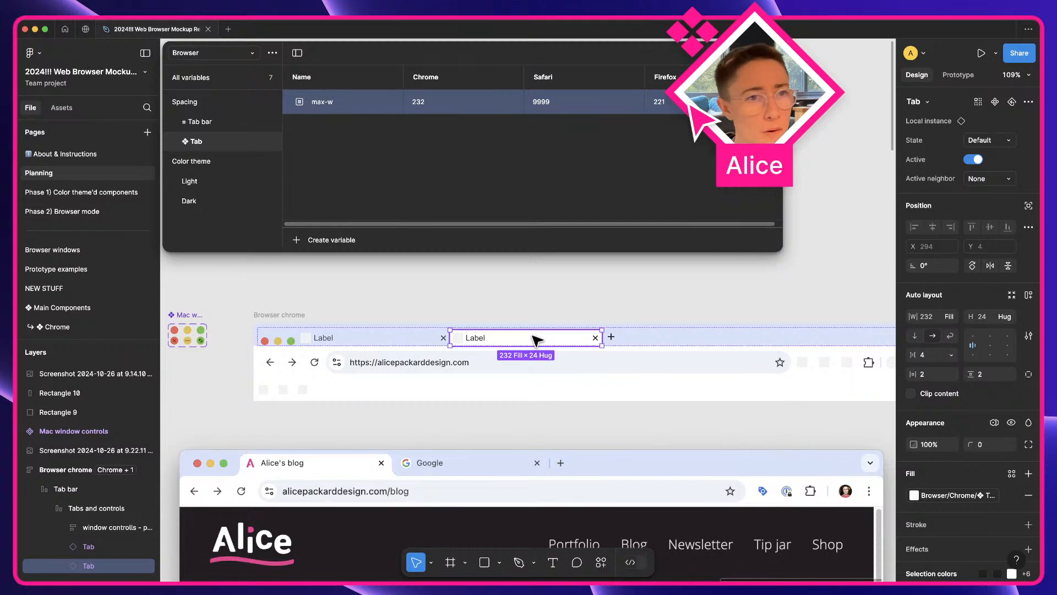
- Examine the auto layout alignment, sizing and padding of the Tab bar frame and its nested Tabs and controls frame
click(521, 308)
key(space)
drag(519, 306, 506, 278)
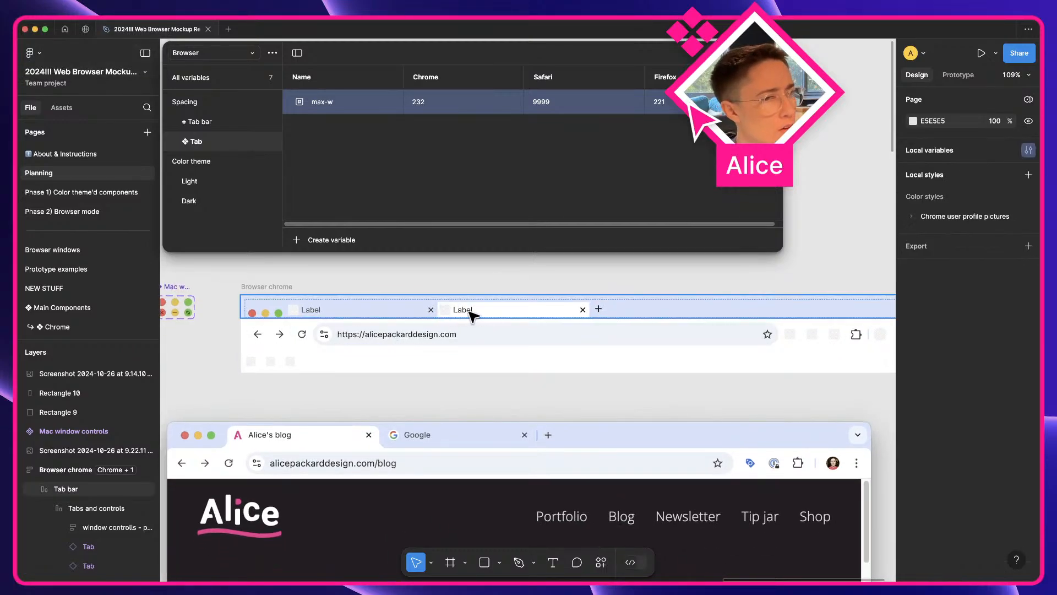
click(470, 312)
click(470, 310)
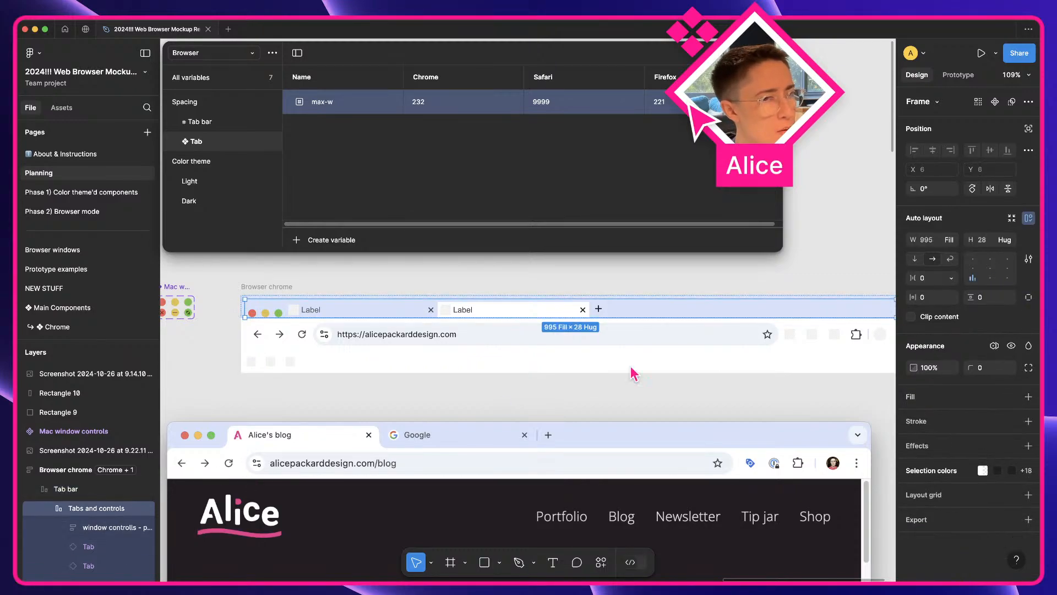
scroll(633, 374, right, 3)
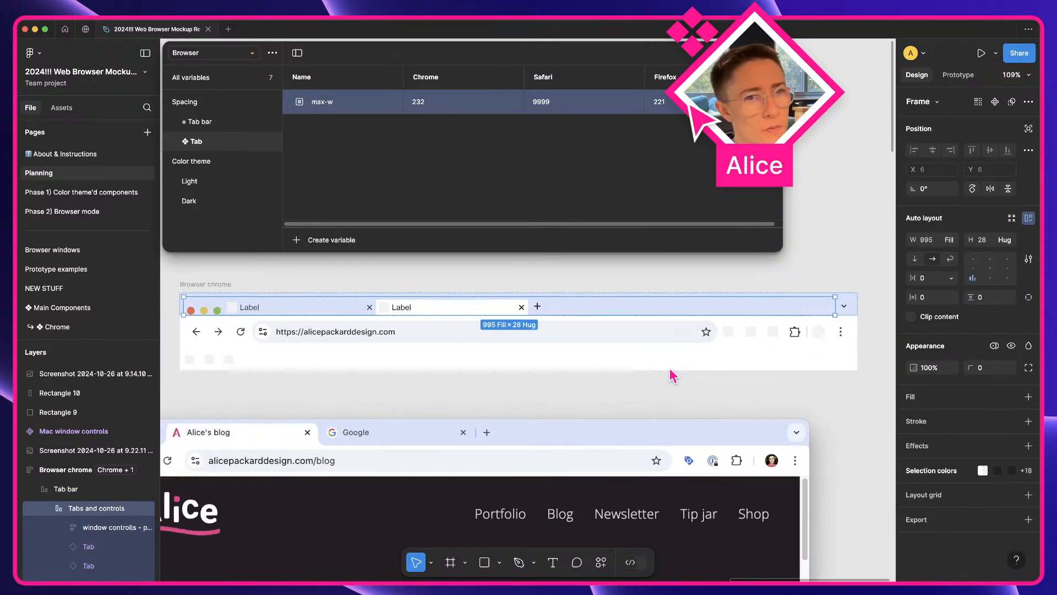
scroll(671, 373, left, 2)
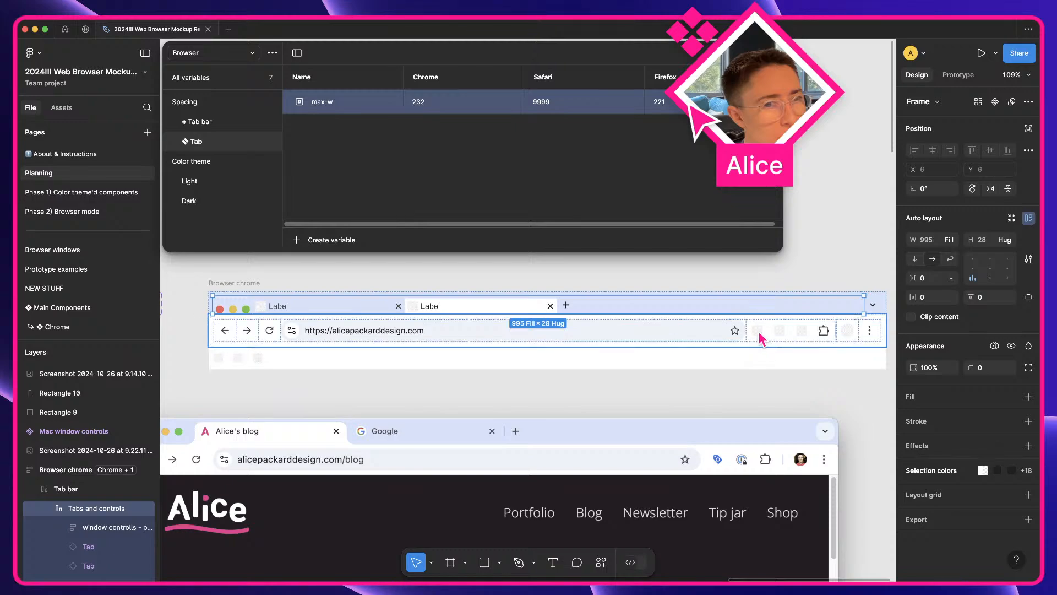
click(878, 299)
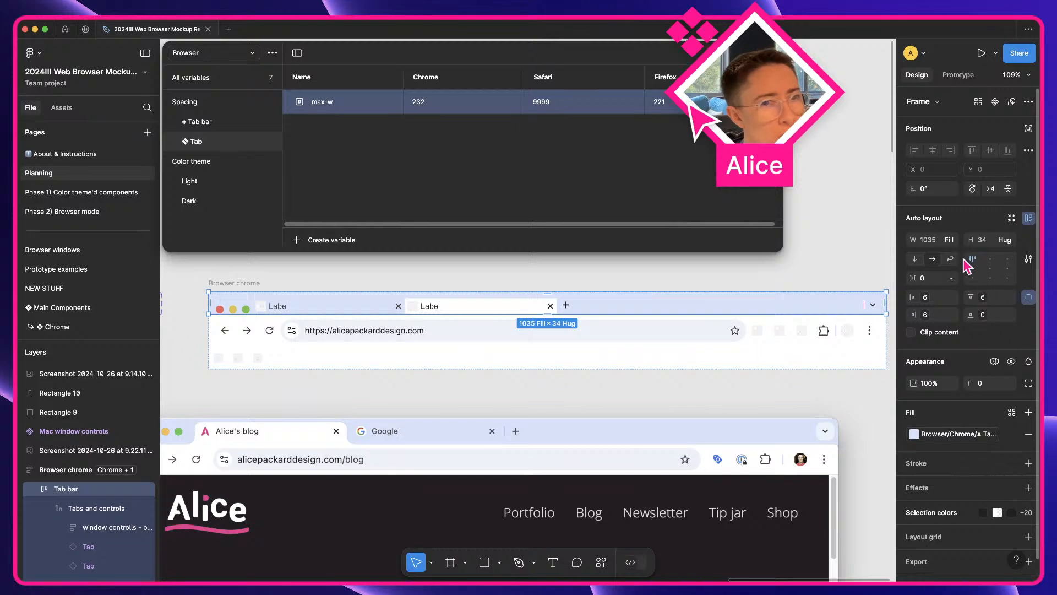
click(520, 310)
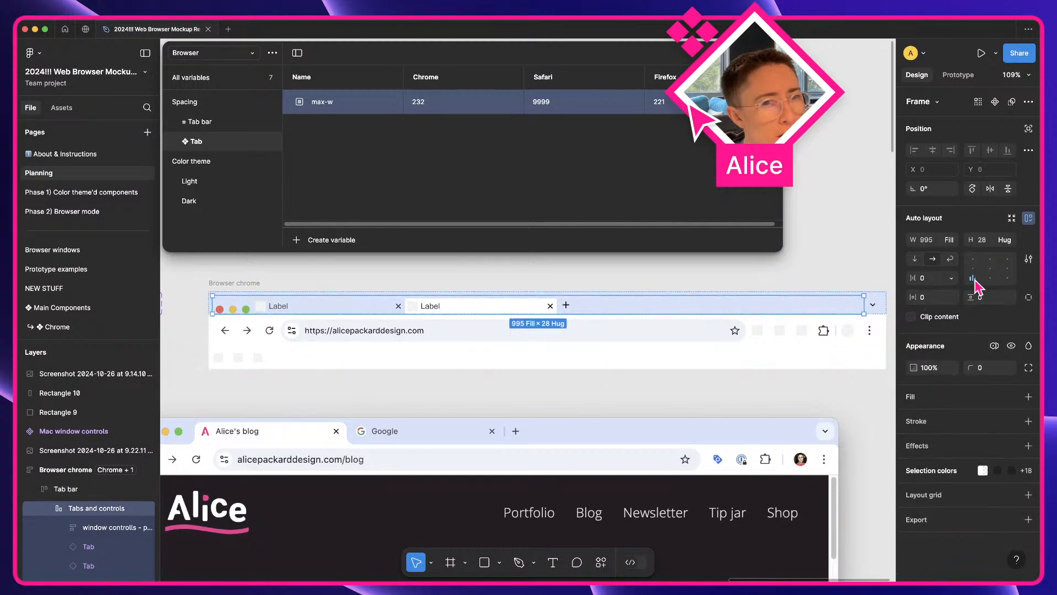
scroll(549, 394, down, 2)
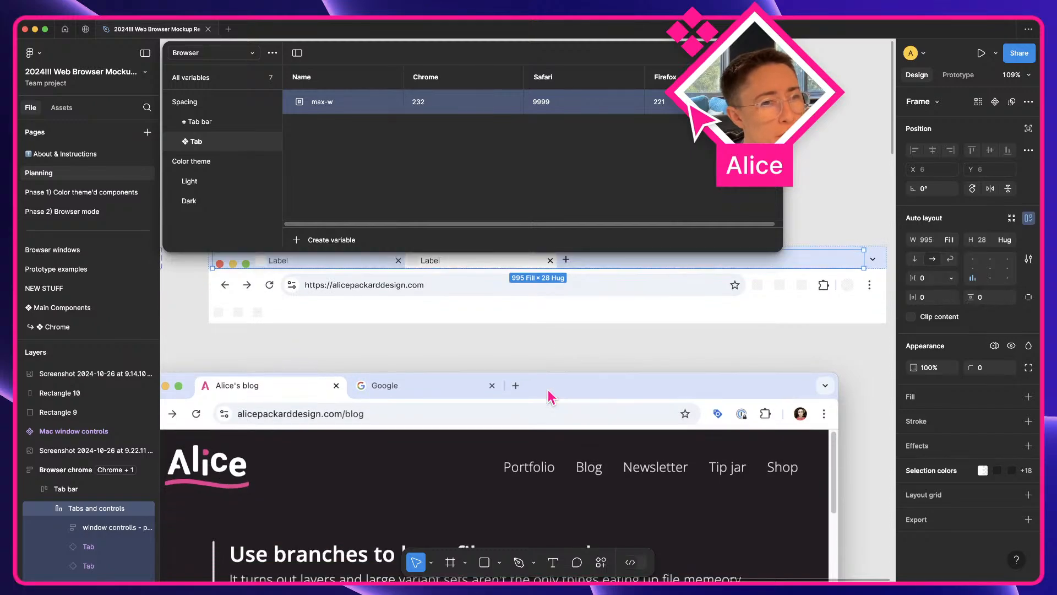
scroll(549, 394, up, 1)
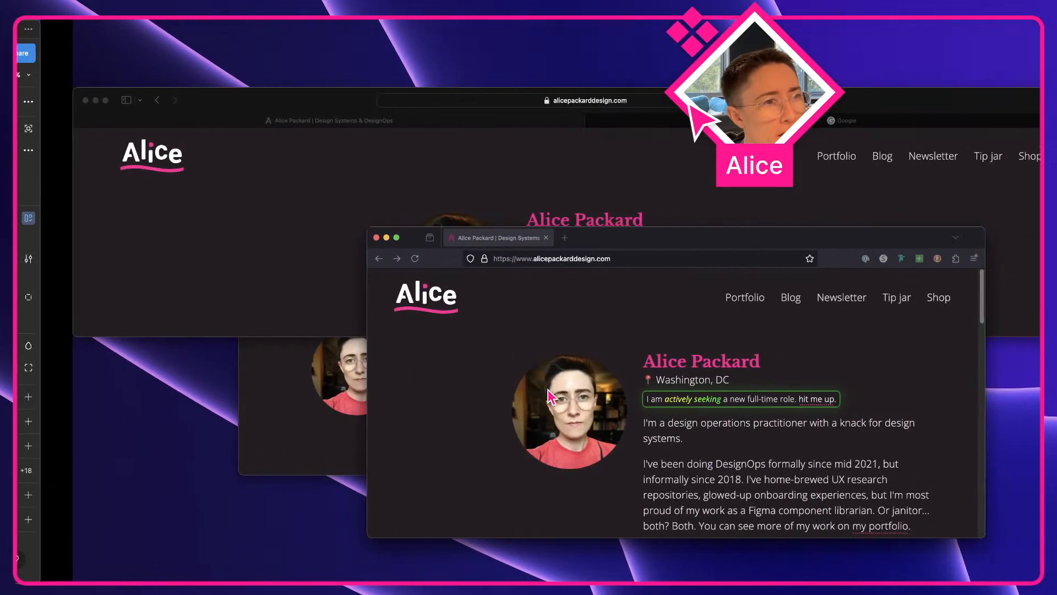
- Switch to the real browser windows, bring Chrome and Safari to the front to examine them, and return to Figma's Browser chrome frame
key(a)
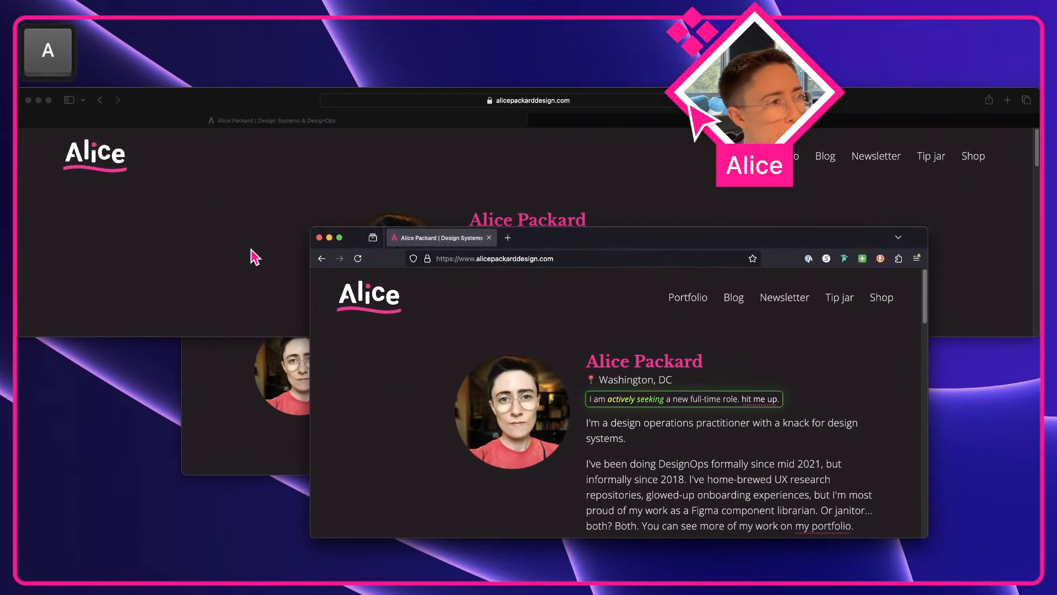
click(248, 363)
click(150, 215)
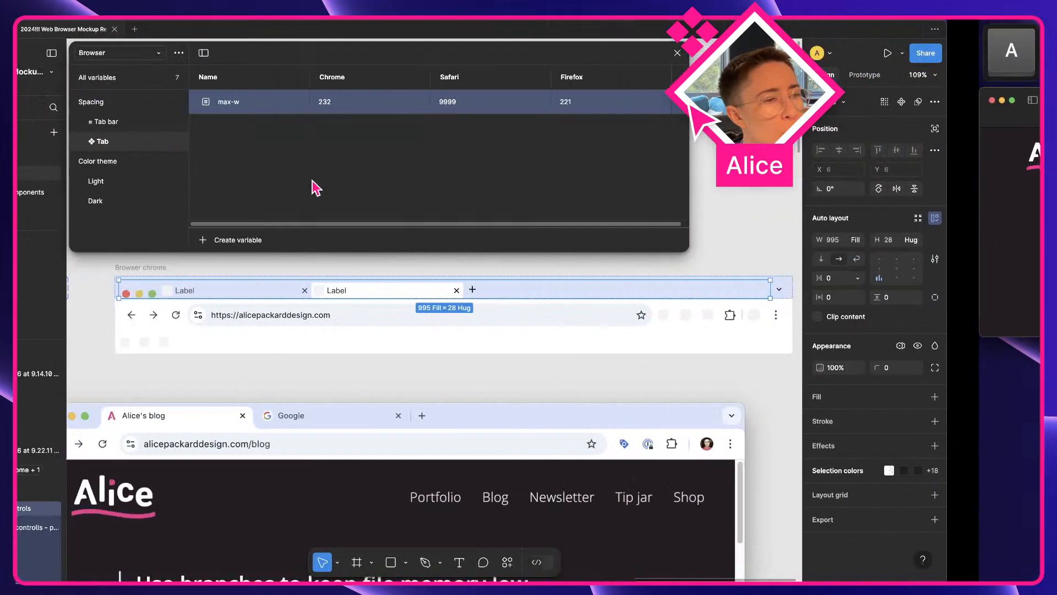
scroll(212, 422, down, 1)
scroll(211, 421, left, 3)
scroll(212, 423, up, 4)
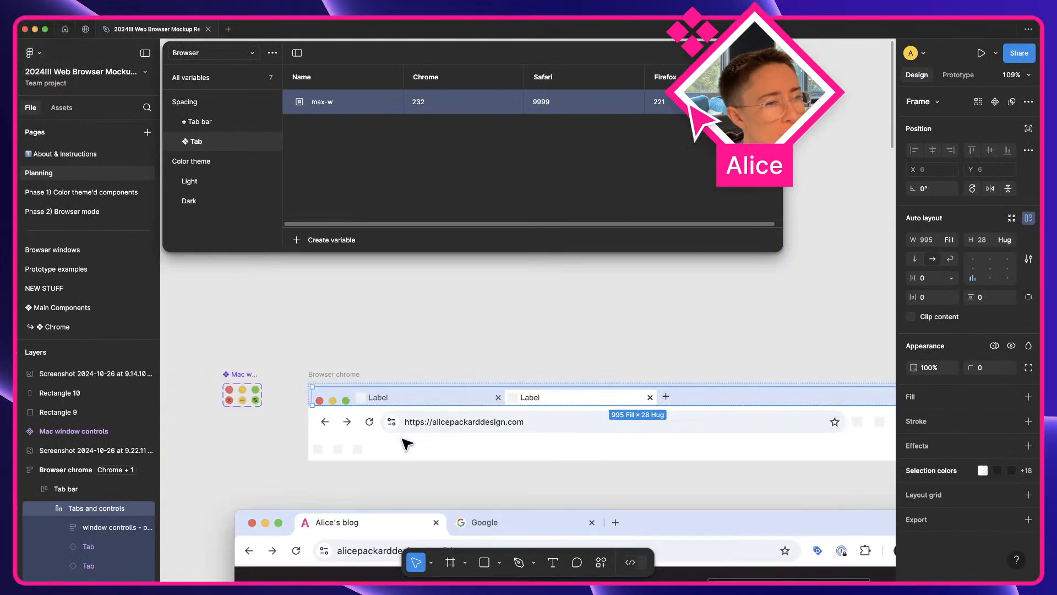
- Delete the small captured screenshot covering the tab overview icon on the Safari mockup
scroll(407, 443, down, 10)
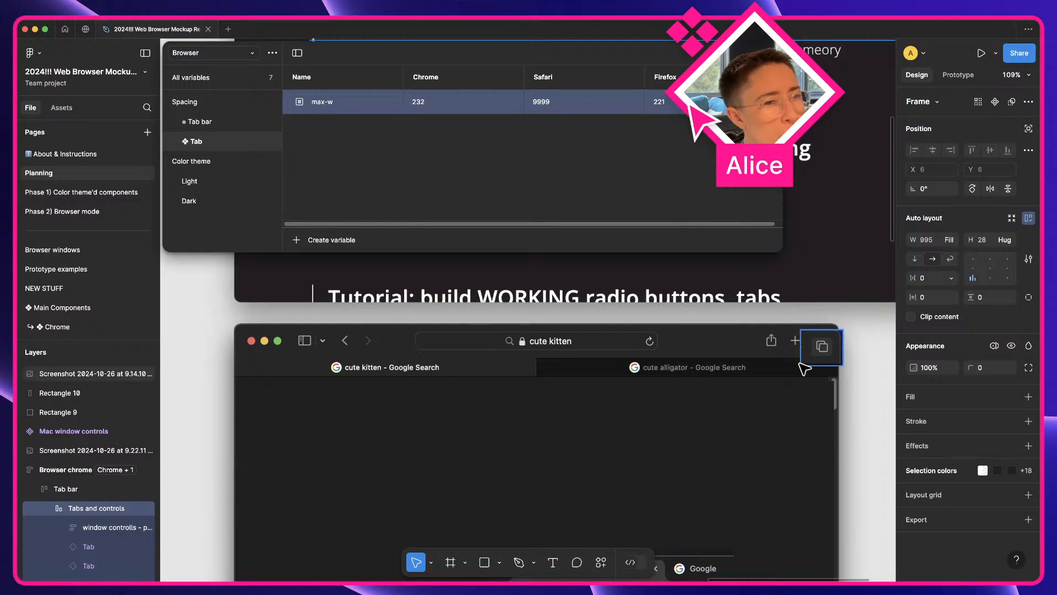
scroll(672, 370, up, 1)
click(819, 376)
key(BackSpace)
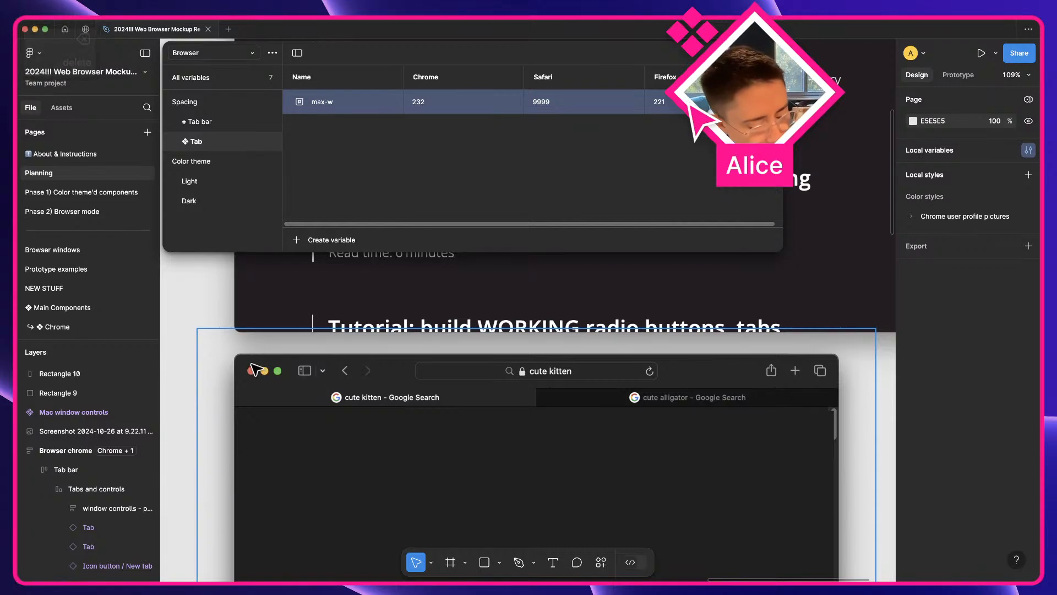
- Draw a rectangle about 338 × 61 below the Safari mockup's tab bar, with a stroke and no fill
key(r)
drag(253, 409, 475, 450)
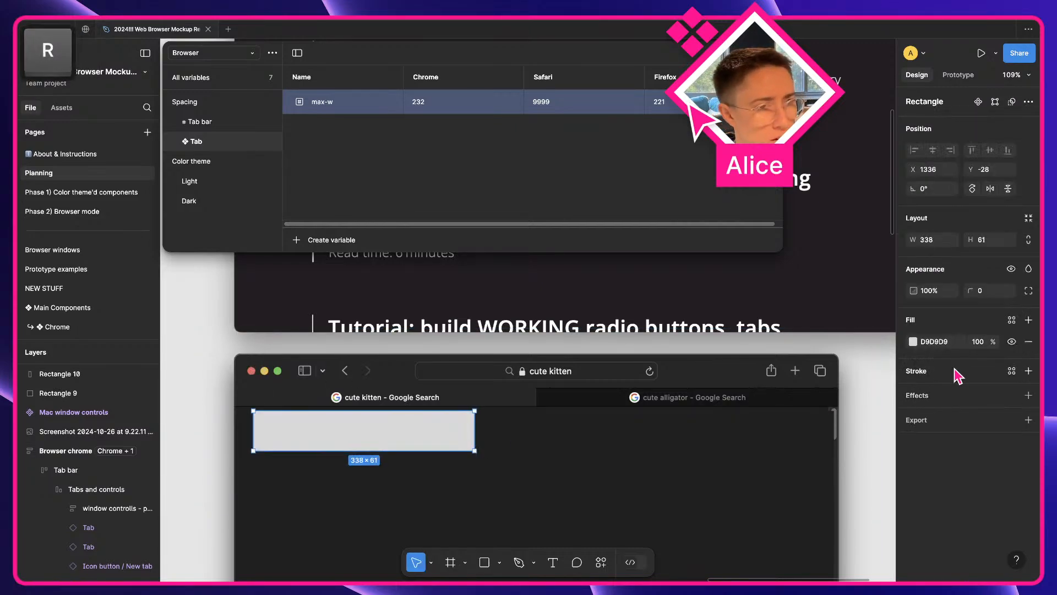
click(1028, 365)
click(1028, 341)
key(f)
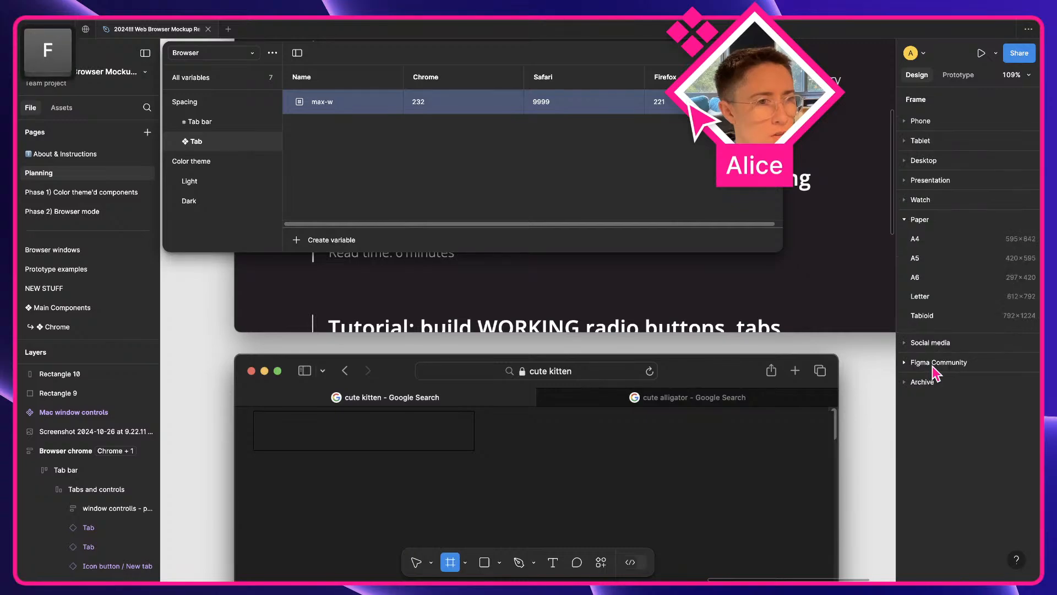
key(v)
click(649, 427)
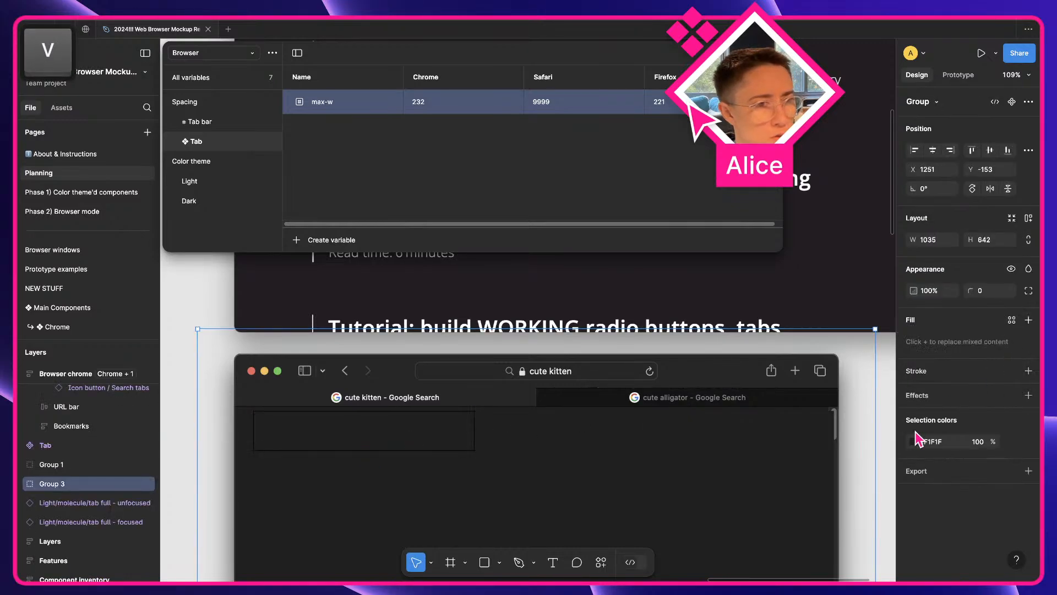
click(930, 441)
text(F)
key(Tab)
key(super+z)
key(super+z)
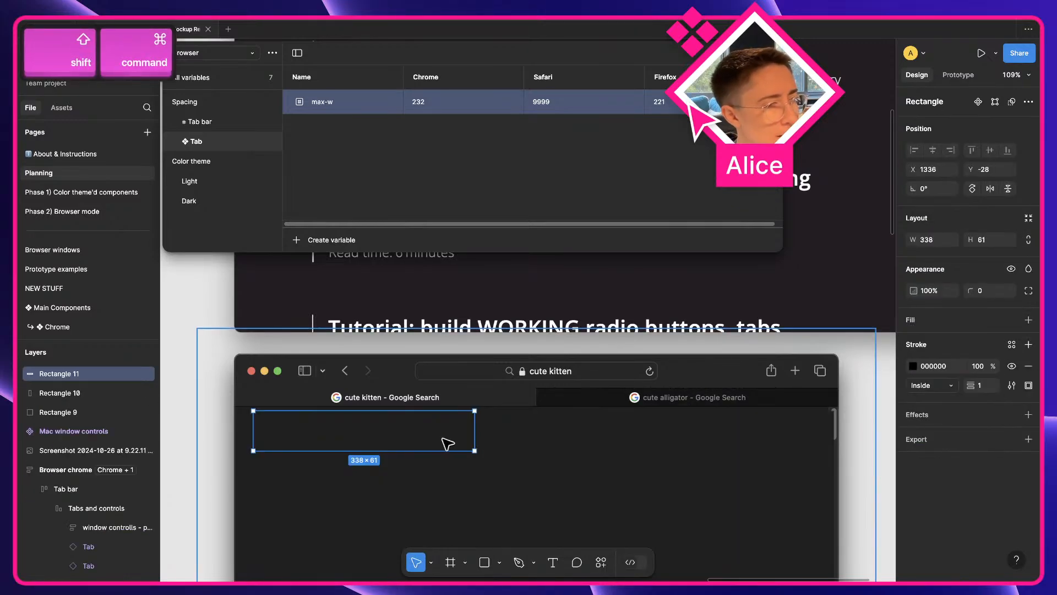
key(shift+super+z)
- Set the rectangle's stroke to FFFFFF and fit it at about 267 × 33 around the Safari mockup's window and navigation controls
click(437, 452)
click(938, 368)
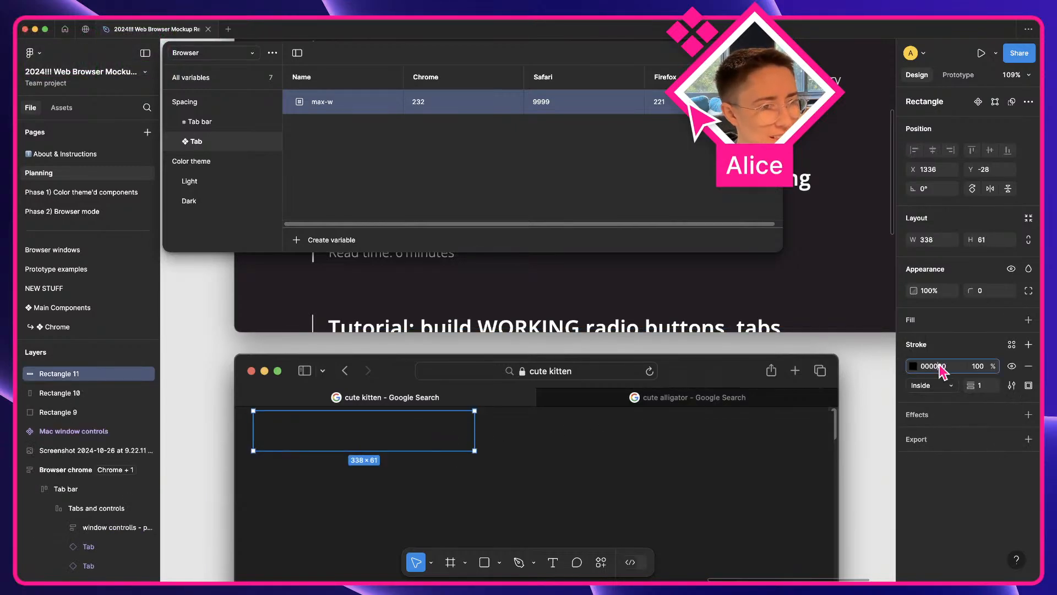
text(F)
key(Tab)
drag(353, 427, 339, 375)
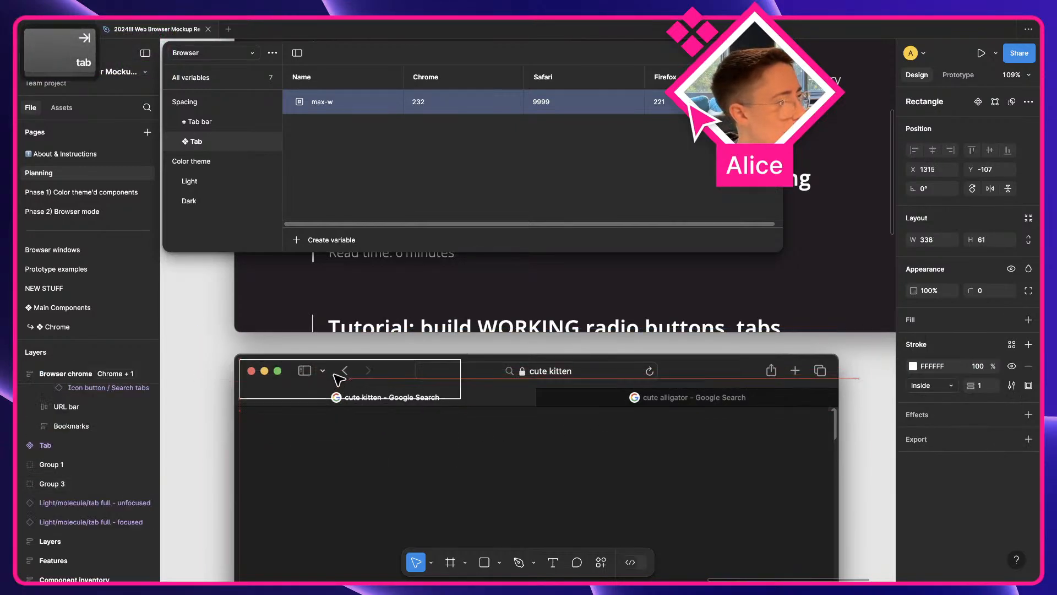
drag(464, 397, 416, 383)
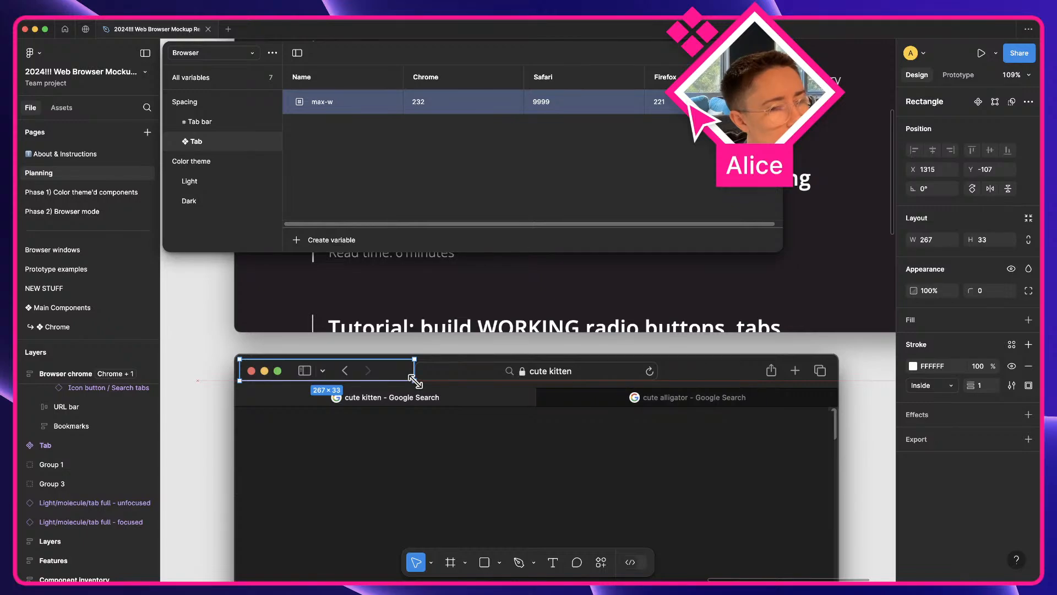
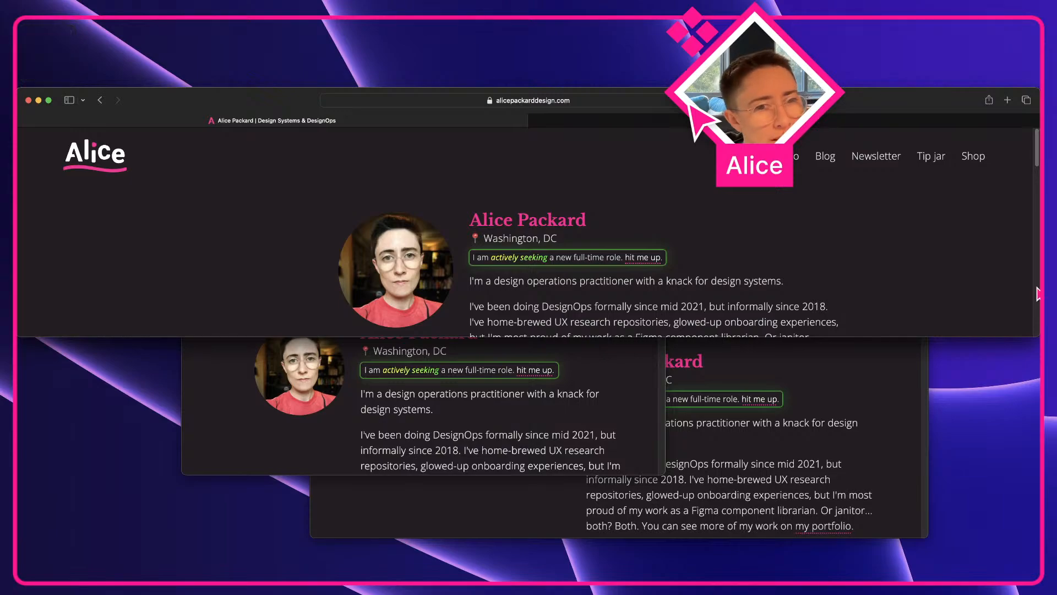
- Narrow and widen the real Safari window to examine how its toolbar and tabs adapt, and compare the Safari and Chrome mockups in Figma
drag(1035, 289, 684, 333)
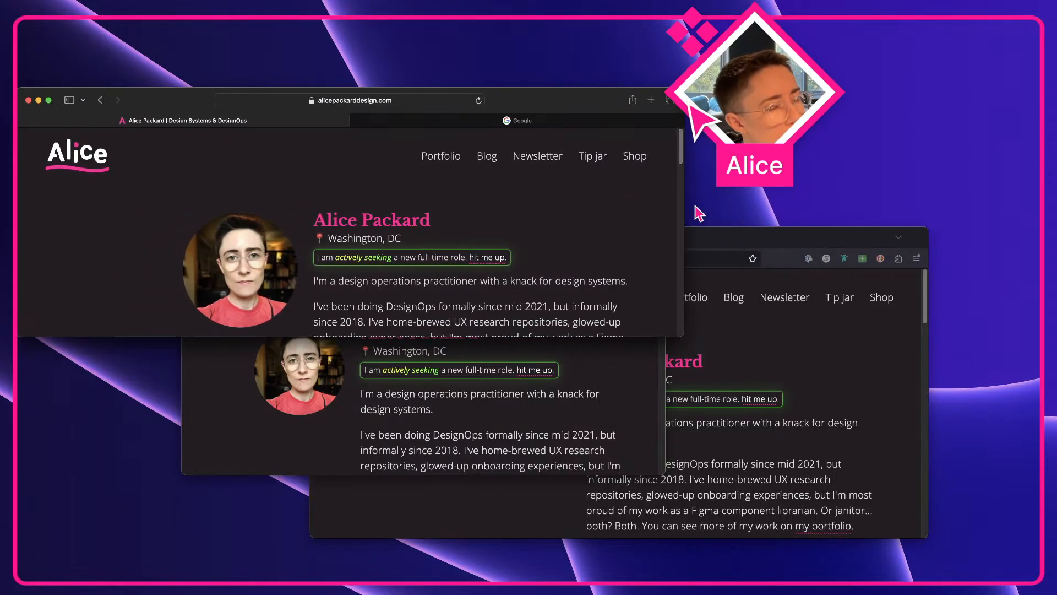
drag(684, 221, 890, 220)
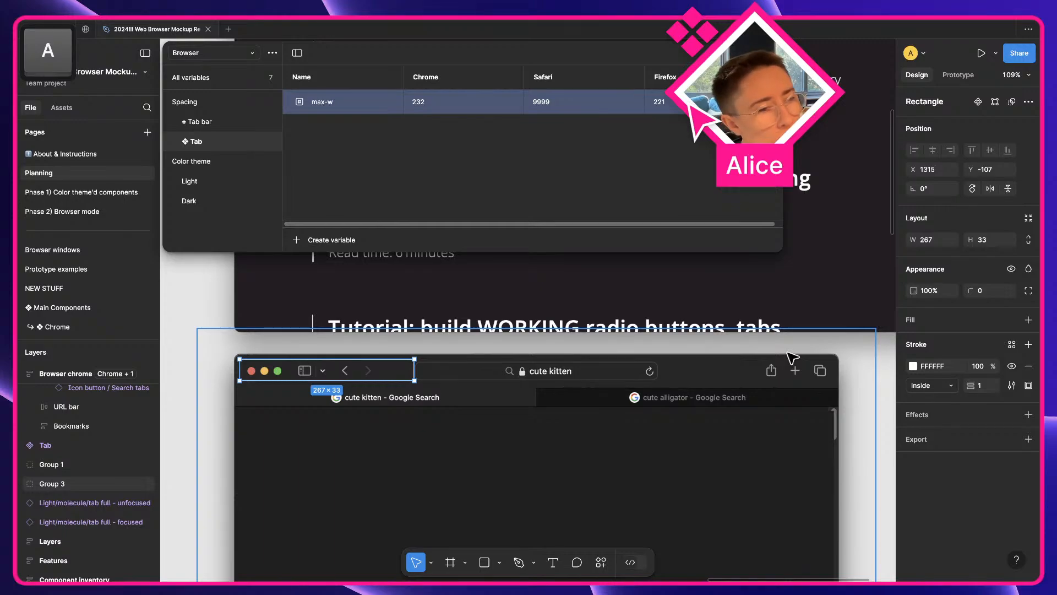
scroll(717, 362, up, 5)
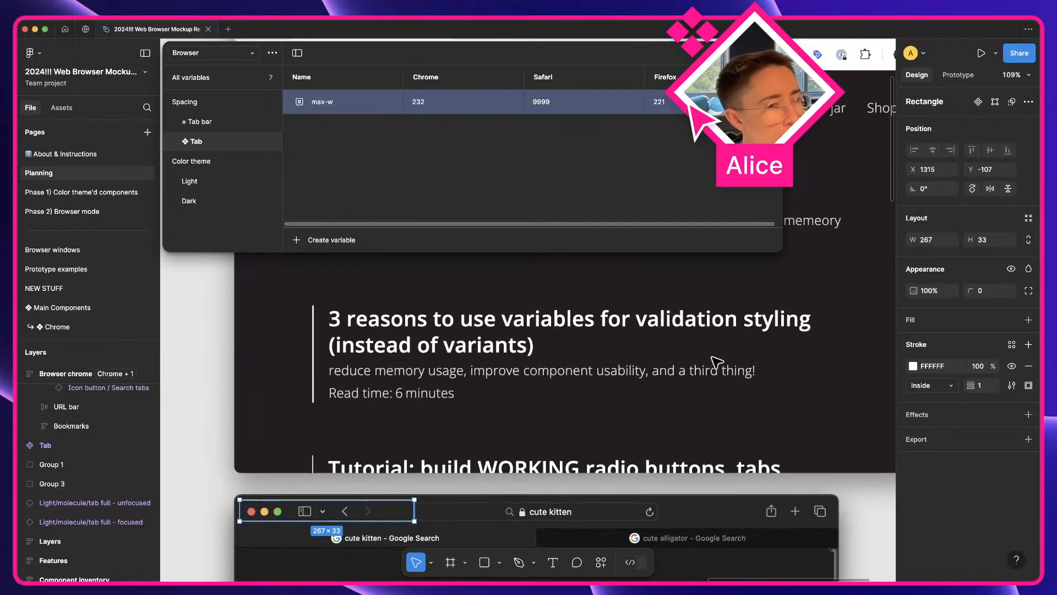
scroll(717, 362, up, 5)
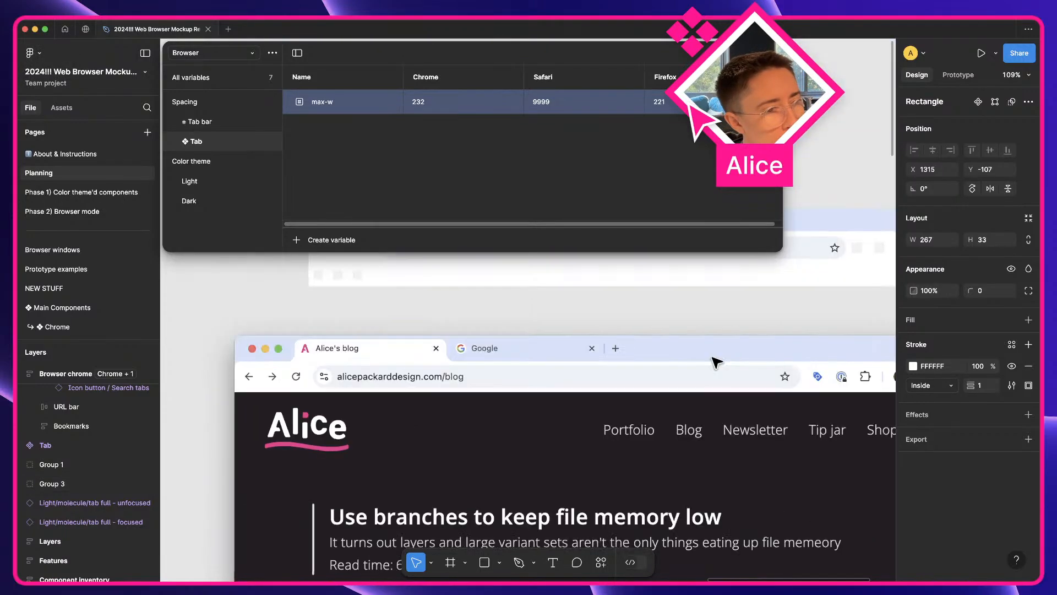
scroll(717, 362, down, 9)
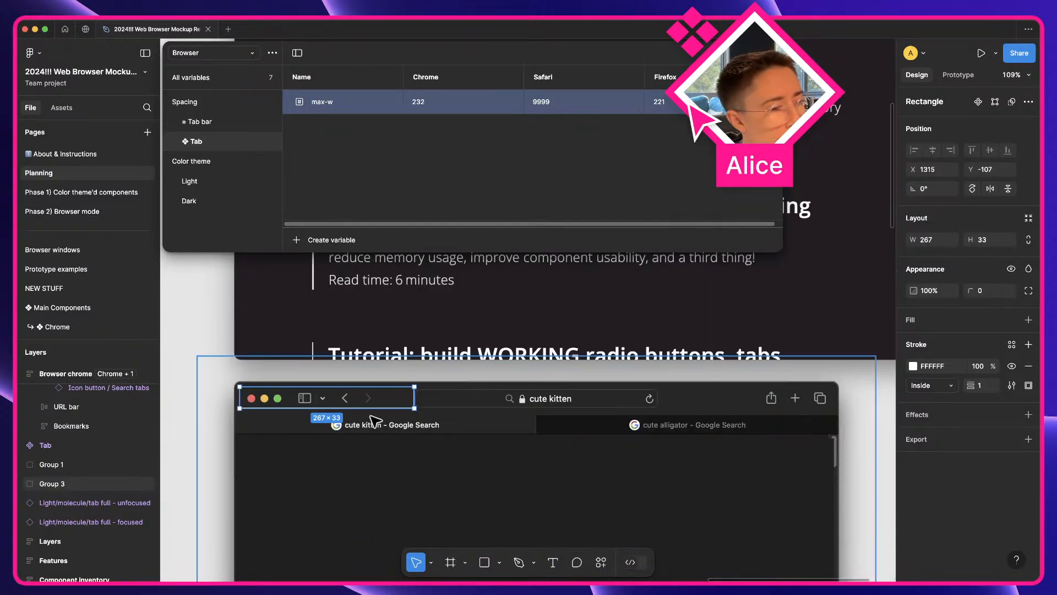
- Delete the outline rectangle on the Safari mockup and align the browser chrome's Tabs and controls contents to the left centre
key(Delete)
scroll(633, 416, up, 15)
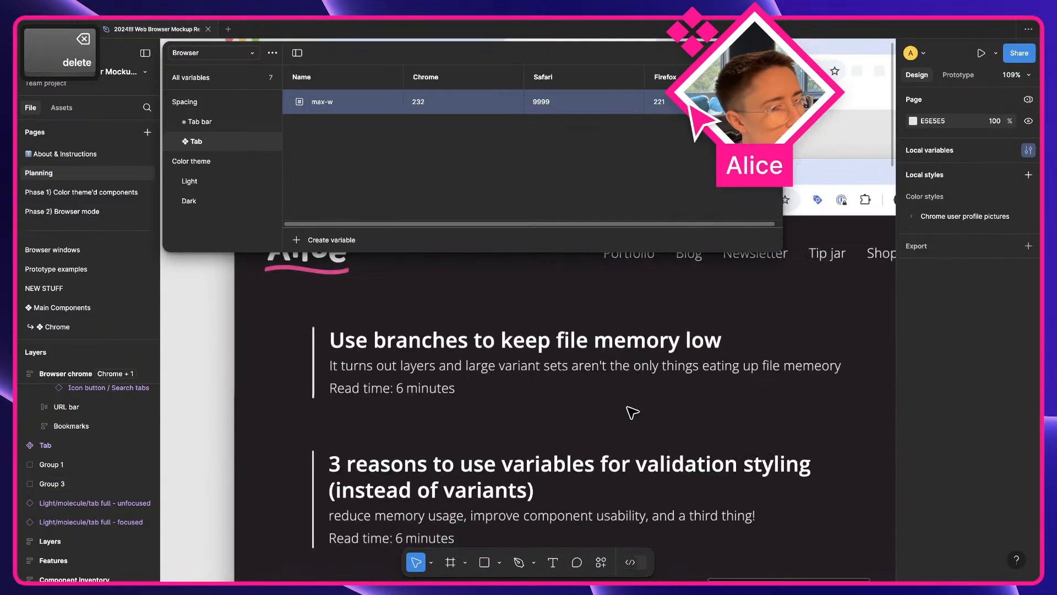
click(457, 339)
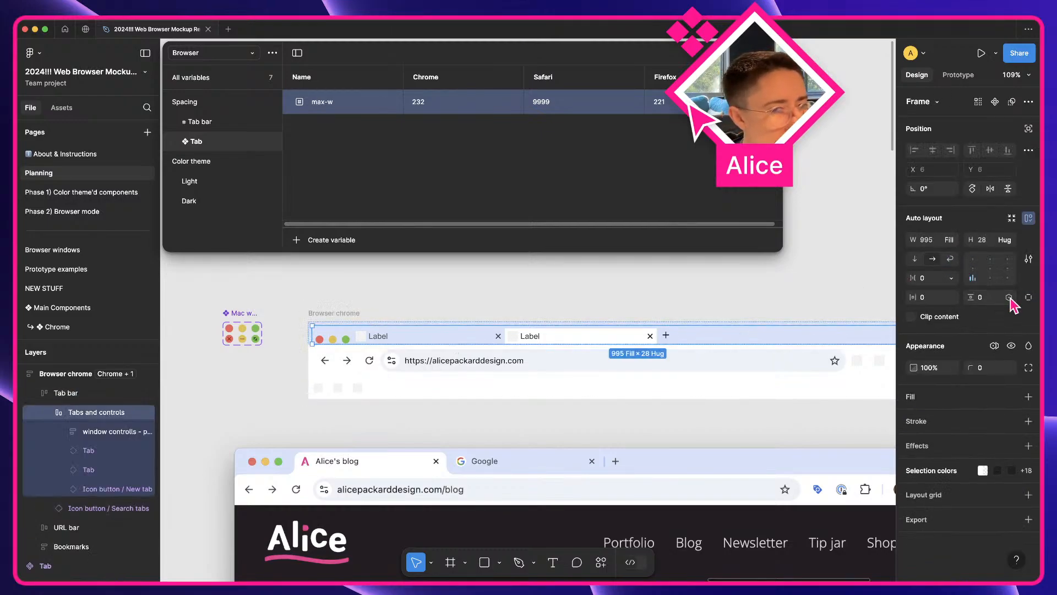
click(974, 269)
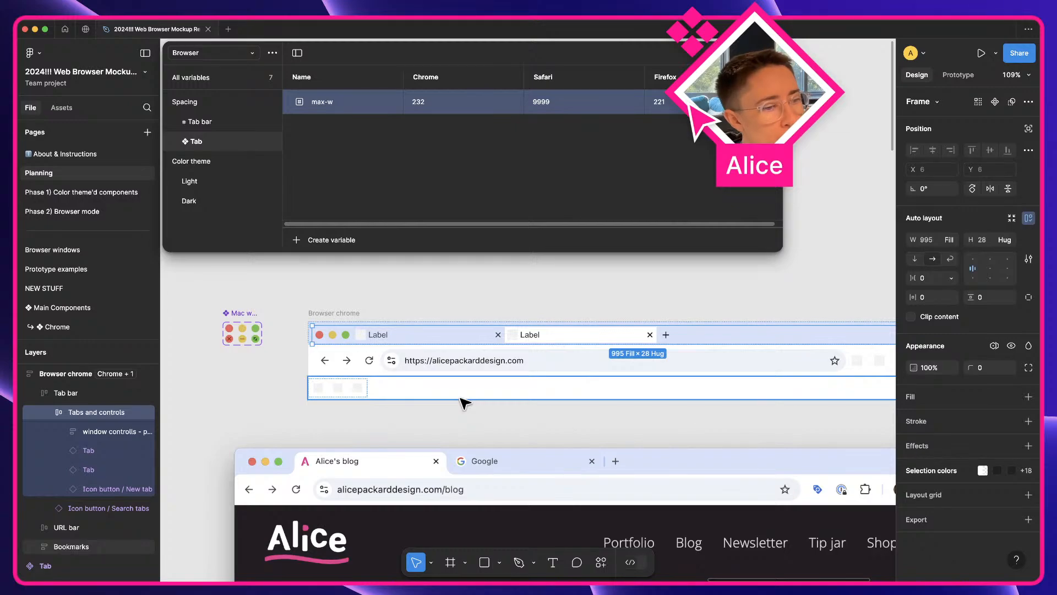
- Compare how the tabs sit within the tab bars of the Chrome, Safari and Firefox mockups
scroll(464, 404, down, 3)
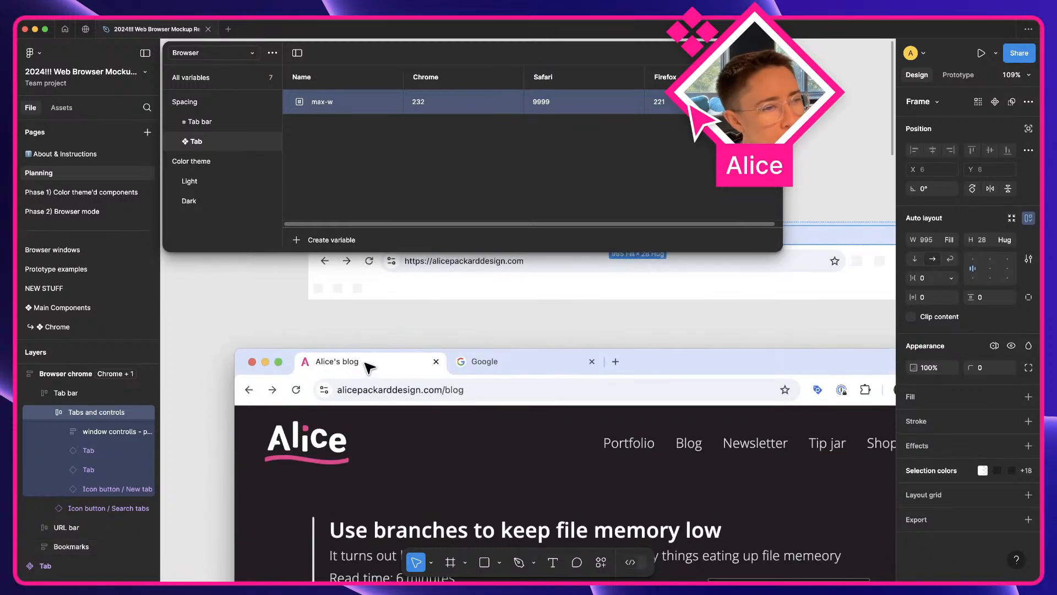
scroll(365, 366, up, 1)
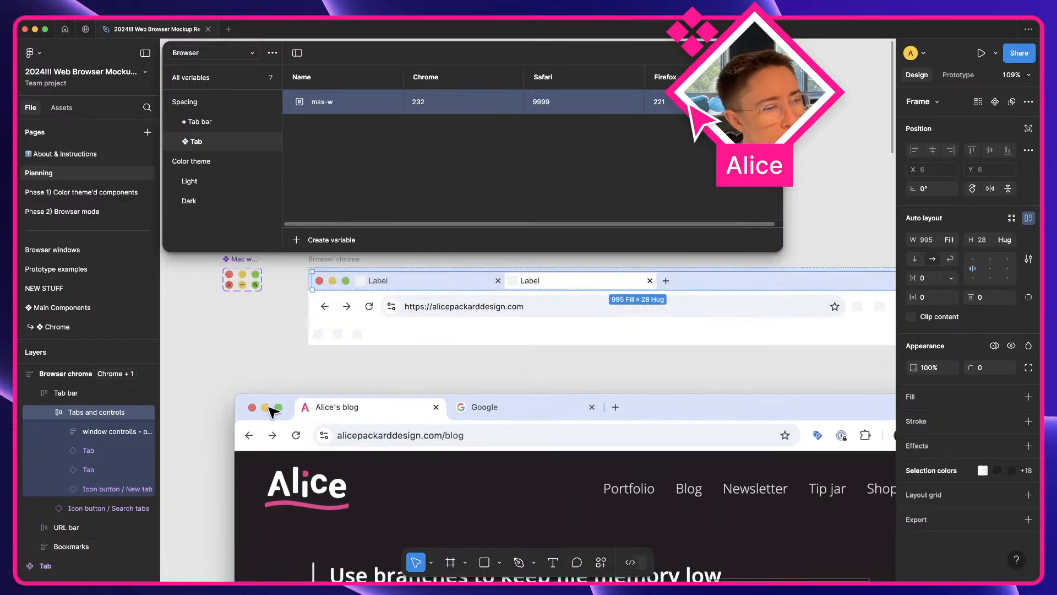
scroll(370, 416, down, 6)
scroll(370, 416, down, 6)
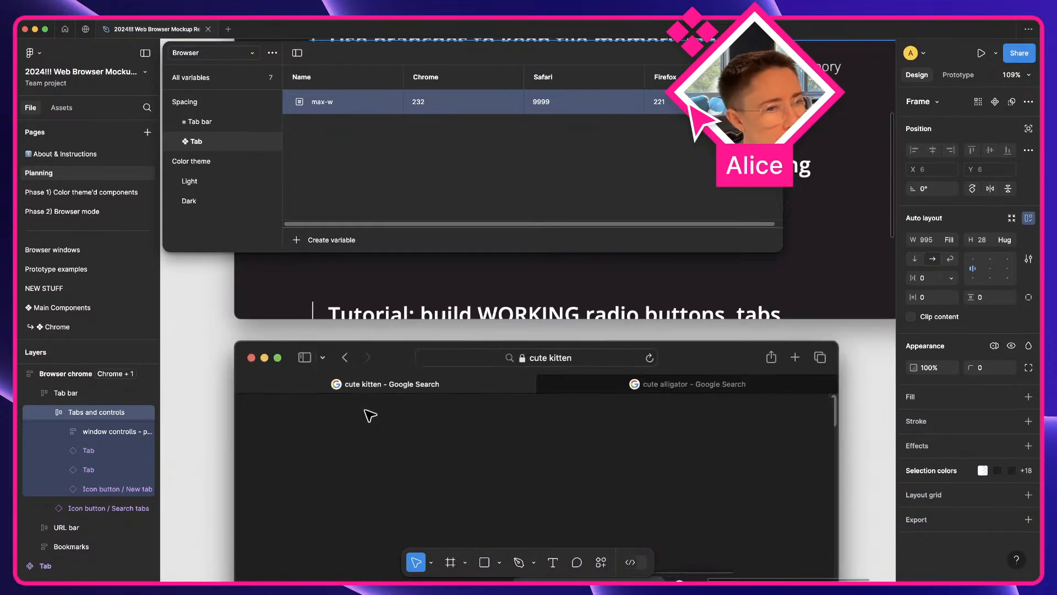
scroll(370, 415, down, 6)
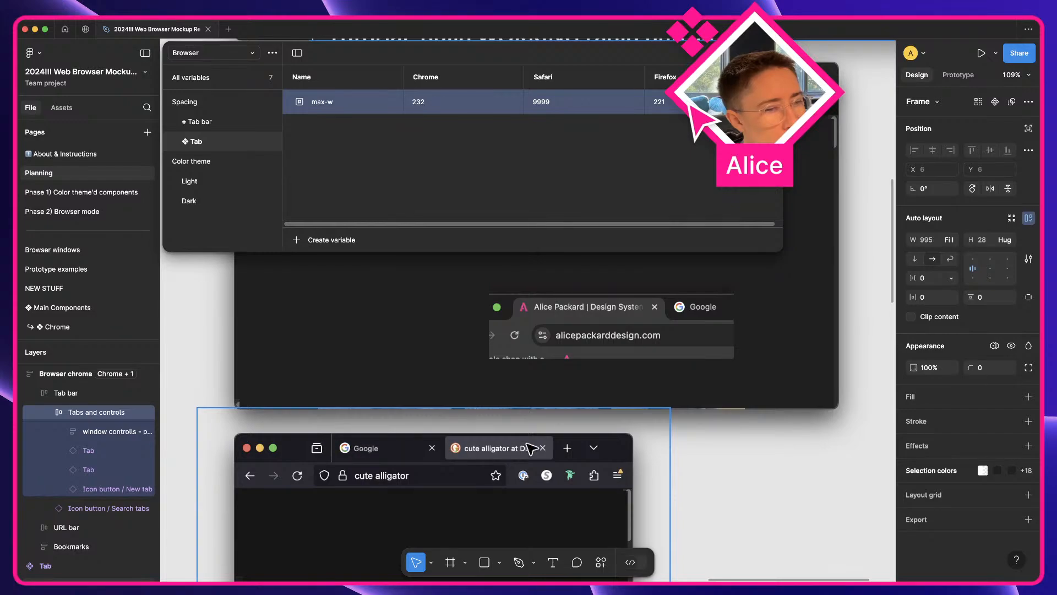
scroll(532, 448, up, 8)
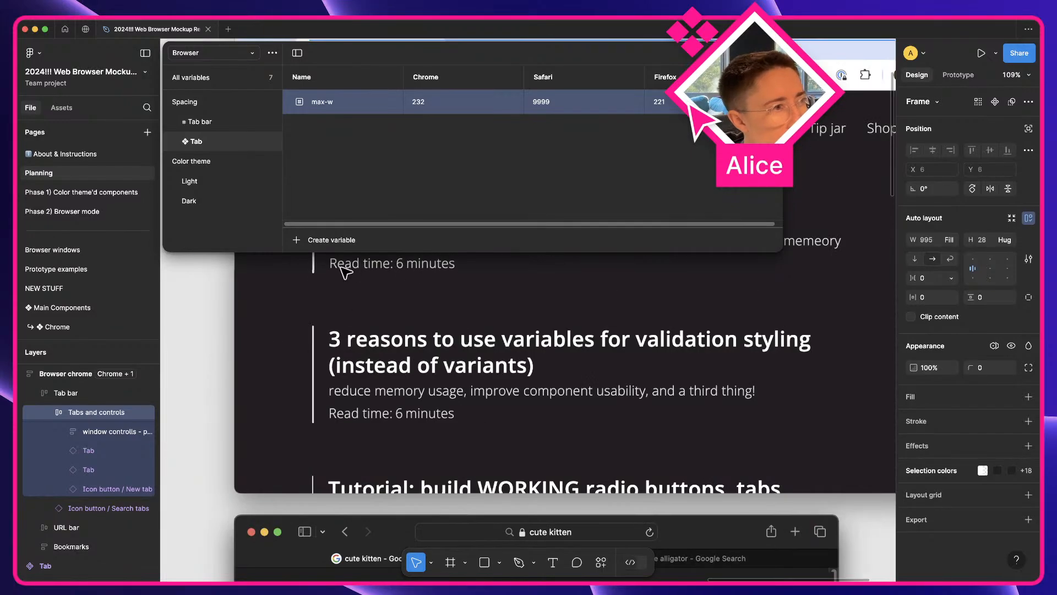
- Create a number variable in the Spacing collection's Tab bar group and put it in a new nested group
click(210, 107)
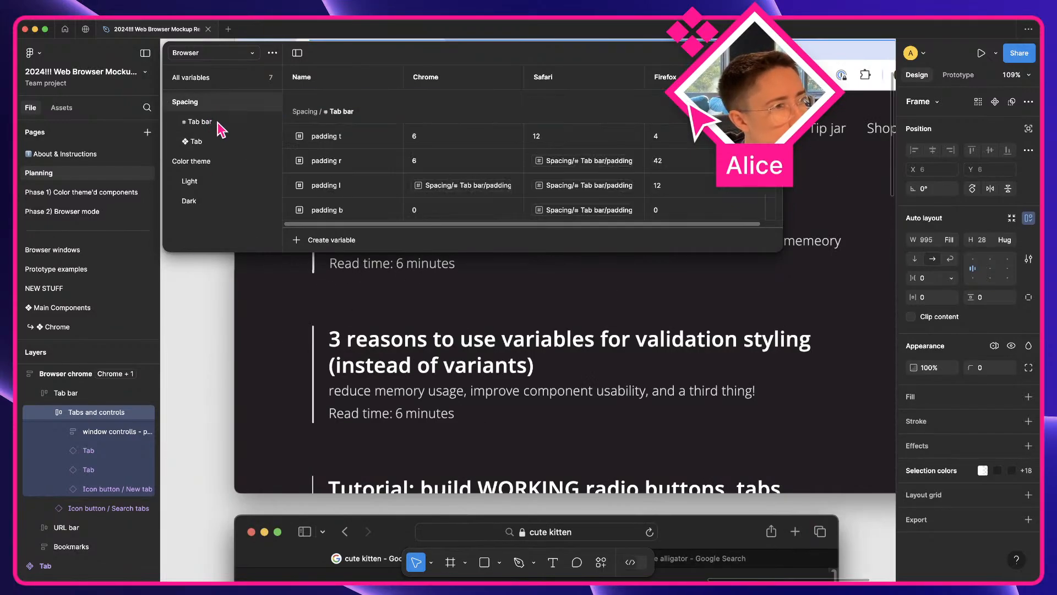
scroll(577, 305, up, 8)
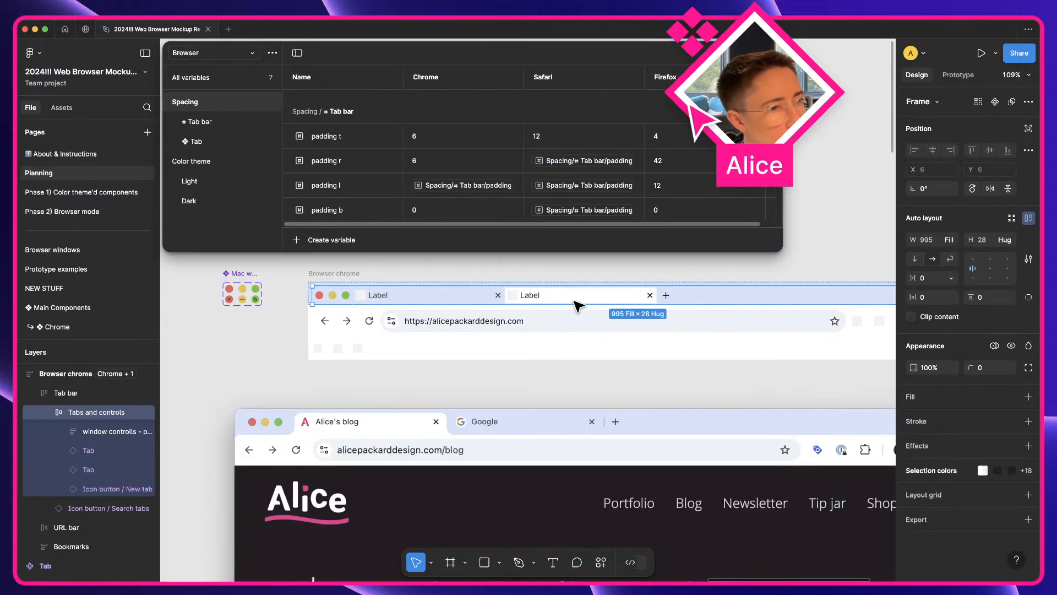
click(202, 123)
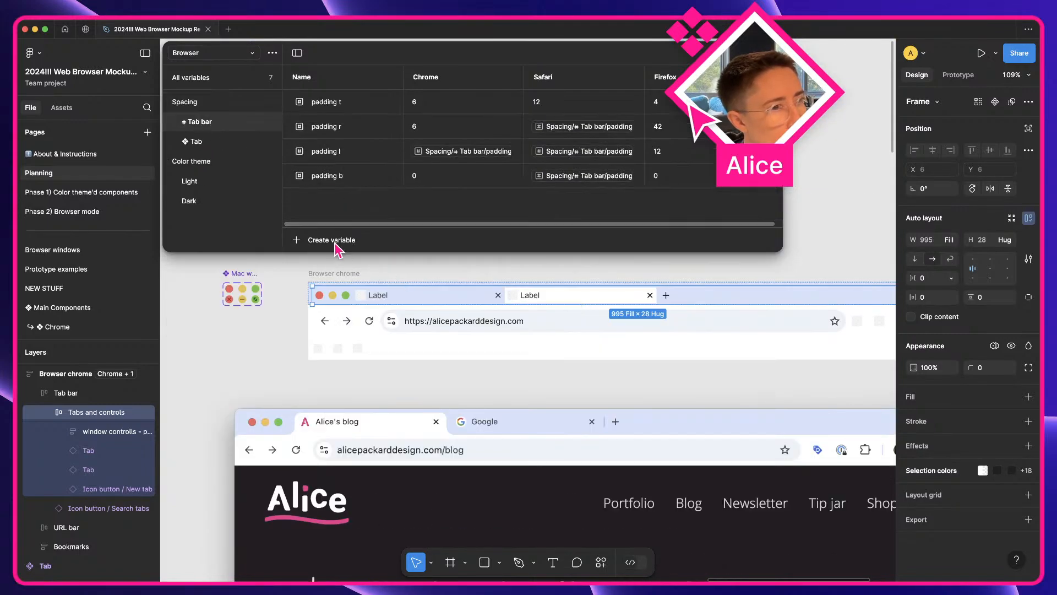
click(332, 241)
click(340, 277)
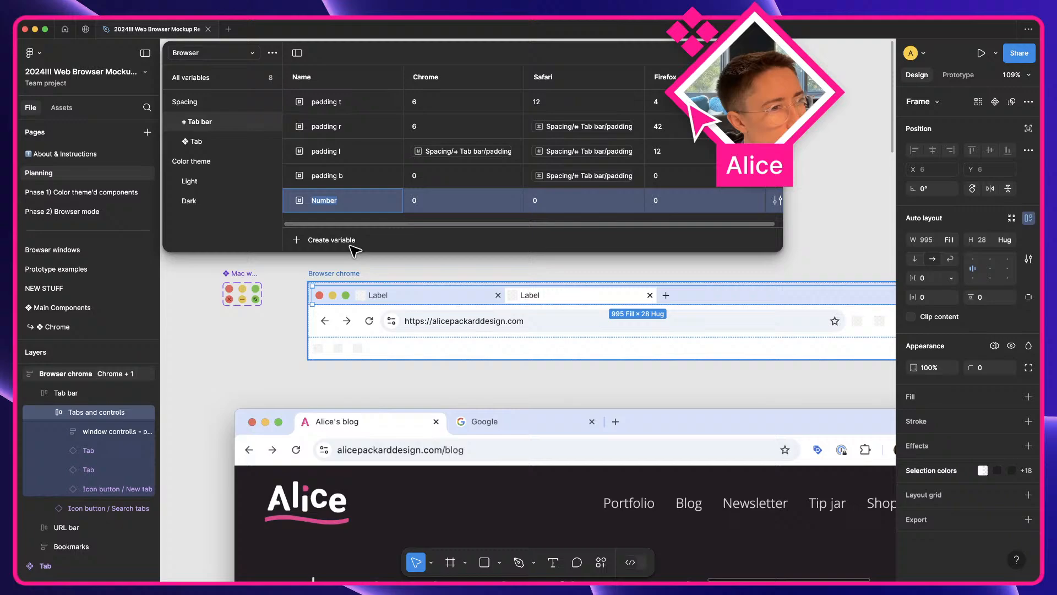
right_click(382, 204)
click(407, 209)
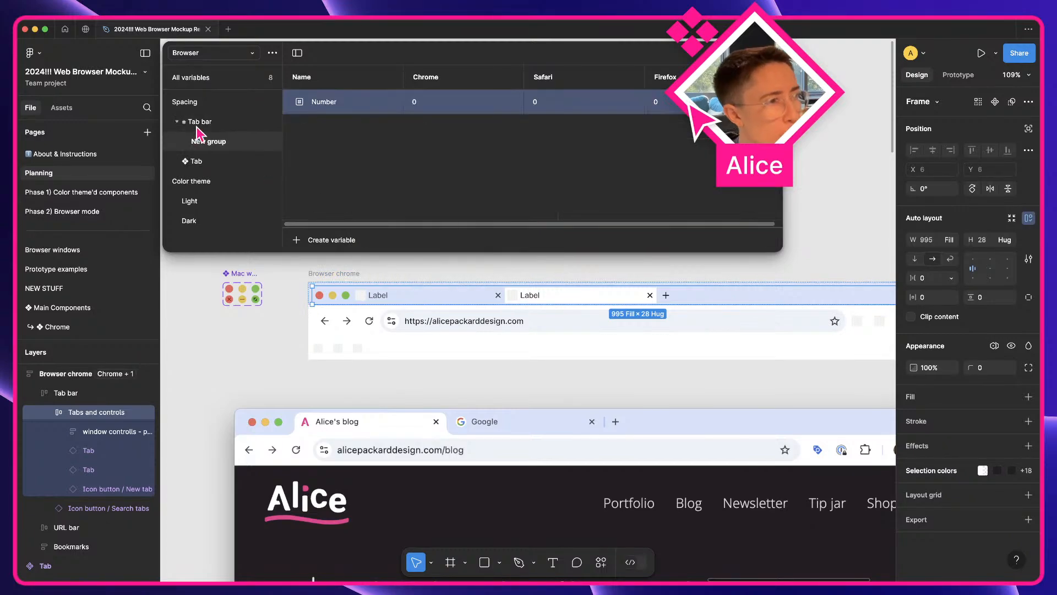
- Rename the new group inside Tab bar as Tabs and controls, keeping the parent group's name symbol
key(super+c)
double_click(210, 142)
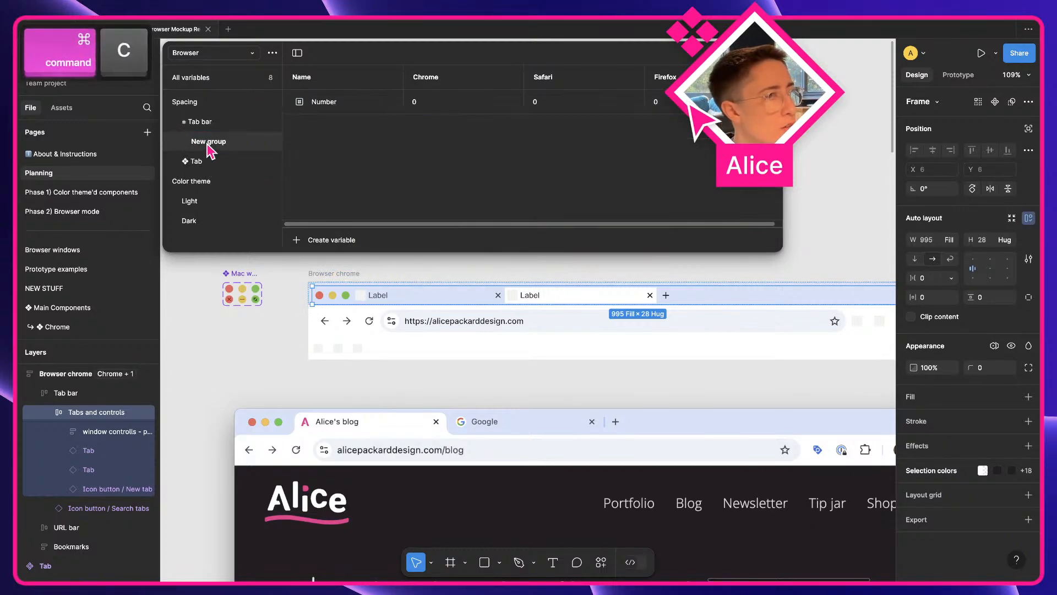
key(super+v)
key(alt+Left)
key(Left)
text(s)
key(Right)
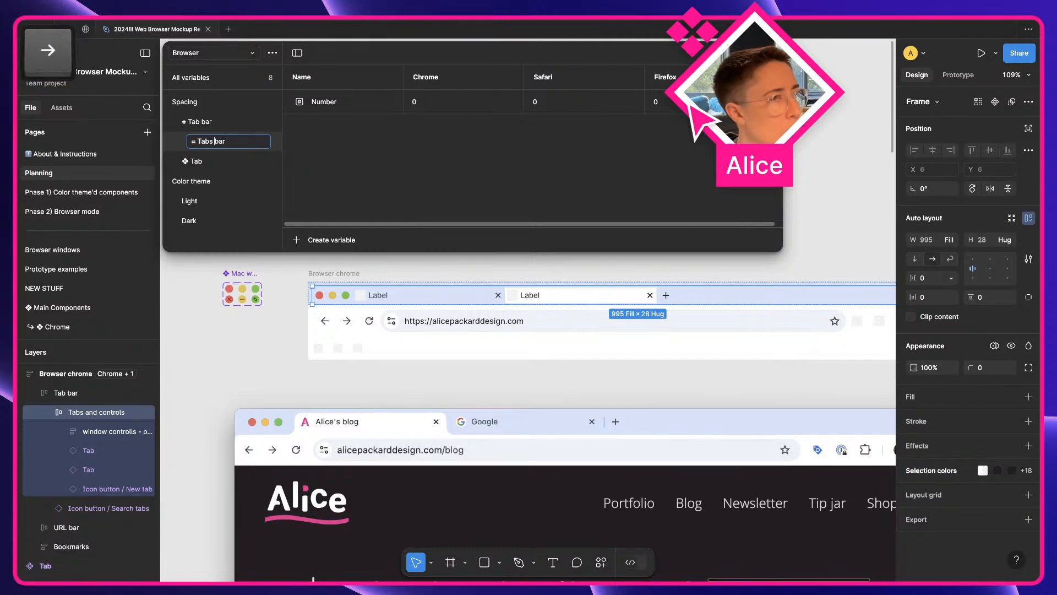
key(shift+alt+Right)
text(and controls)
key(Return)
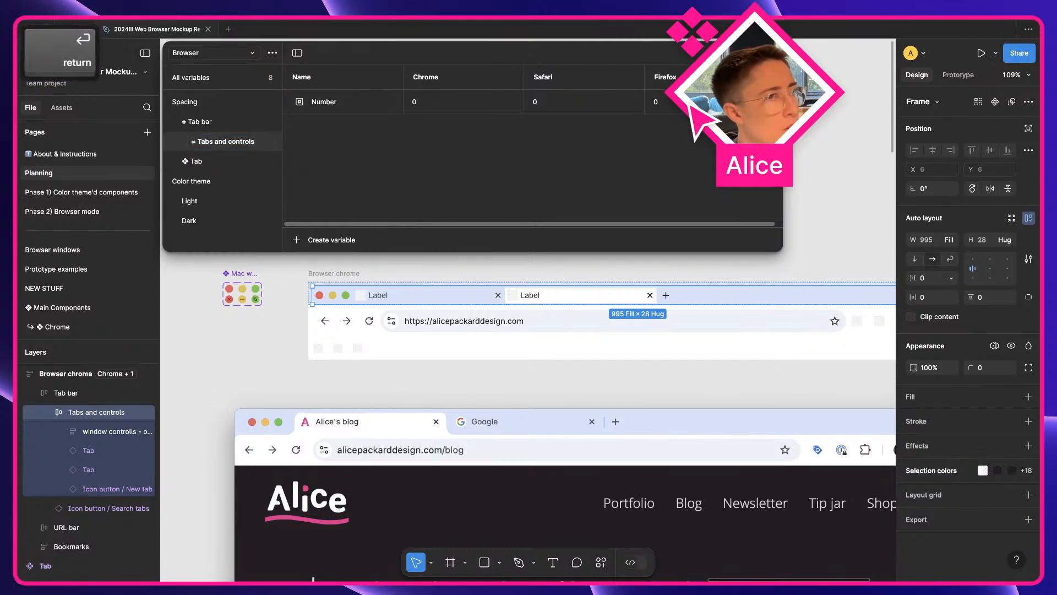
- Rename the number variable in the Tabs and controls group as padding b
double_click(341, 108)
text(padding b)
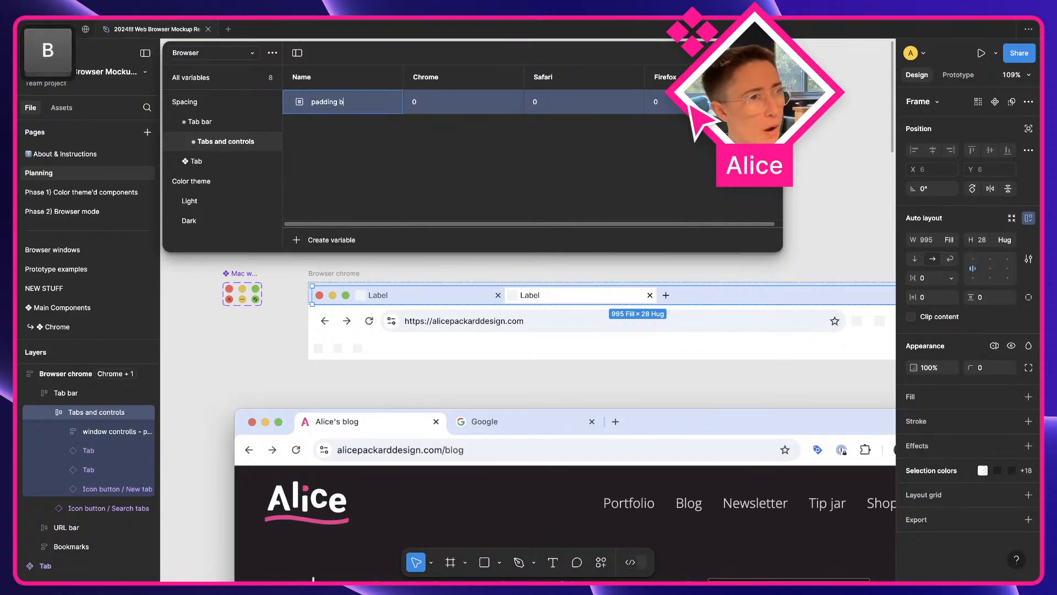
key(Return)
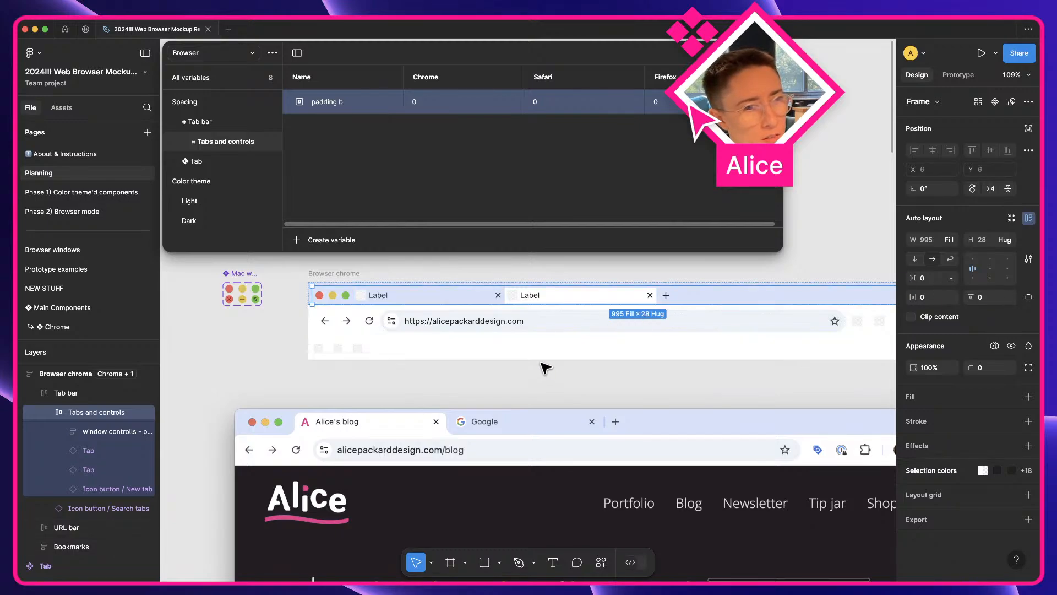
- Inspect the contents of the Tabs and controls frame, including the new tab button and the active tab
scroll(624, 350, right, 5)
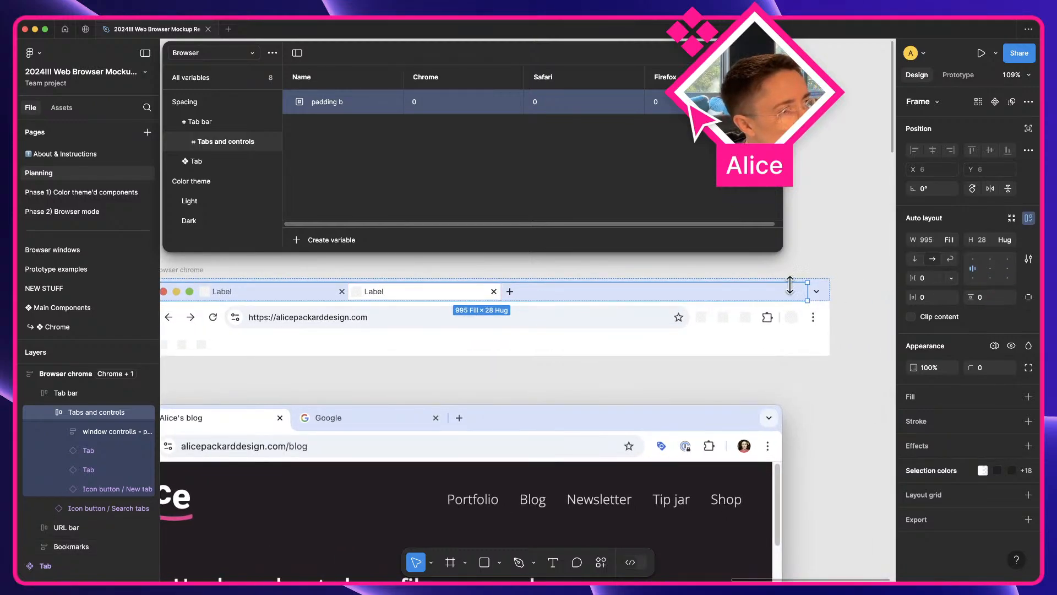
key(Return)
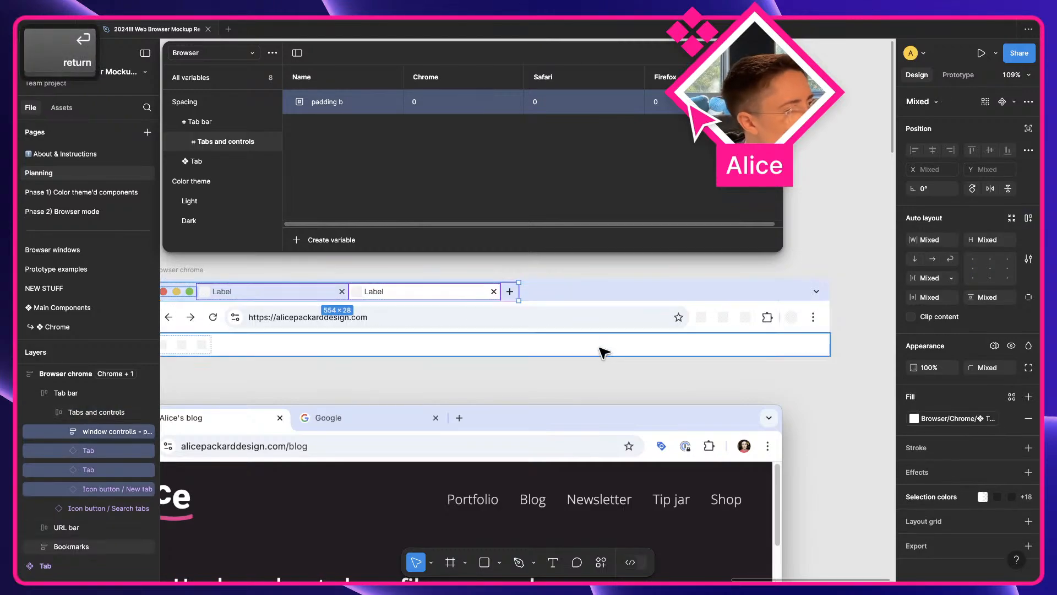
click(510, 292)
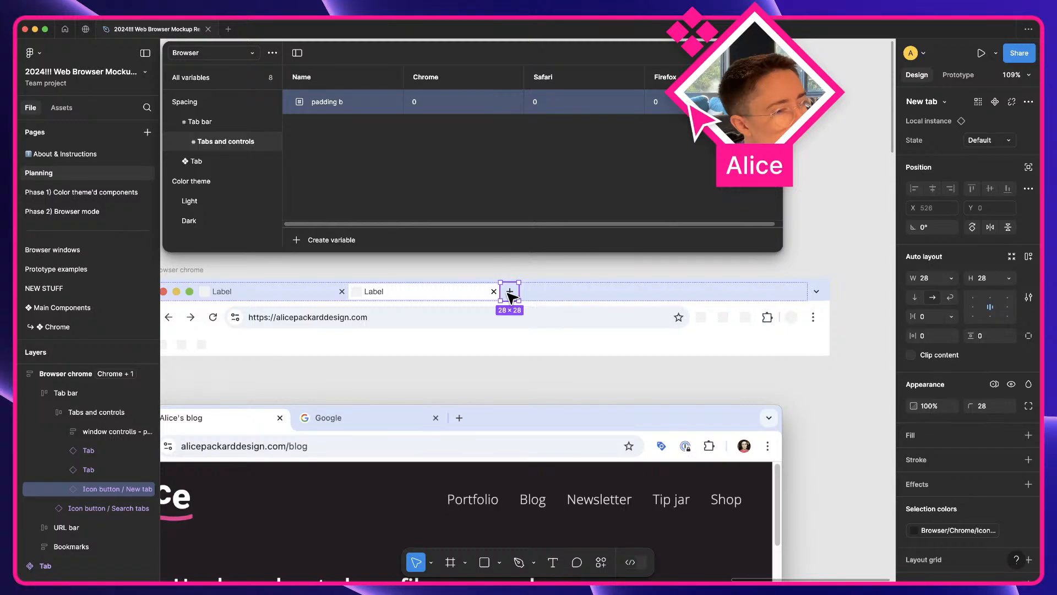
click(414, 300)
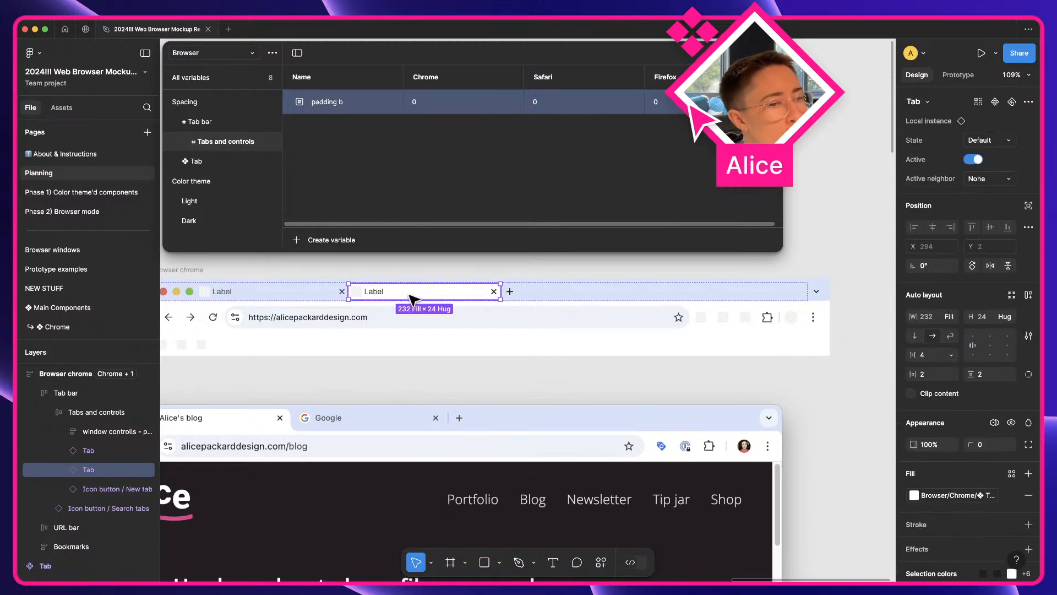
right_click(247, 142)
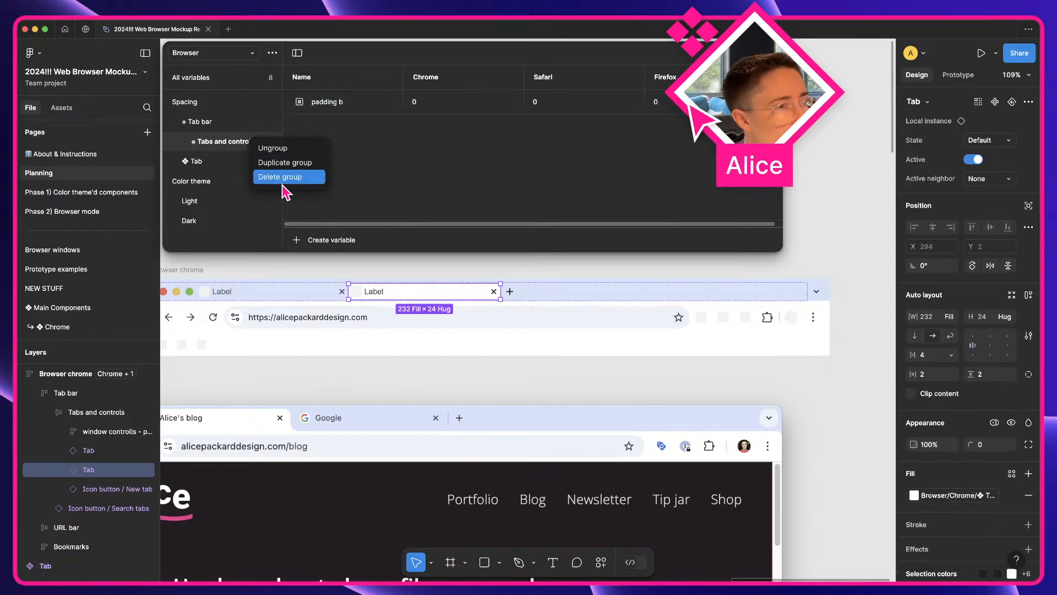
click(390, 153)
scroll(375, 306, left, 2)
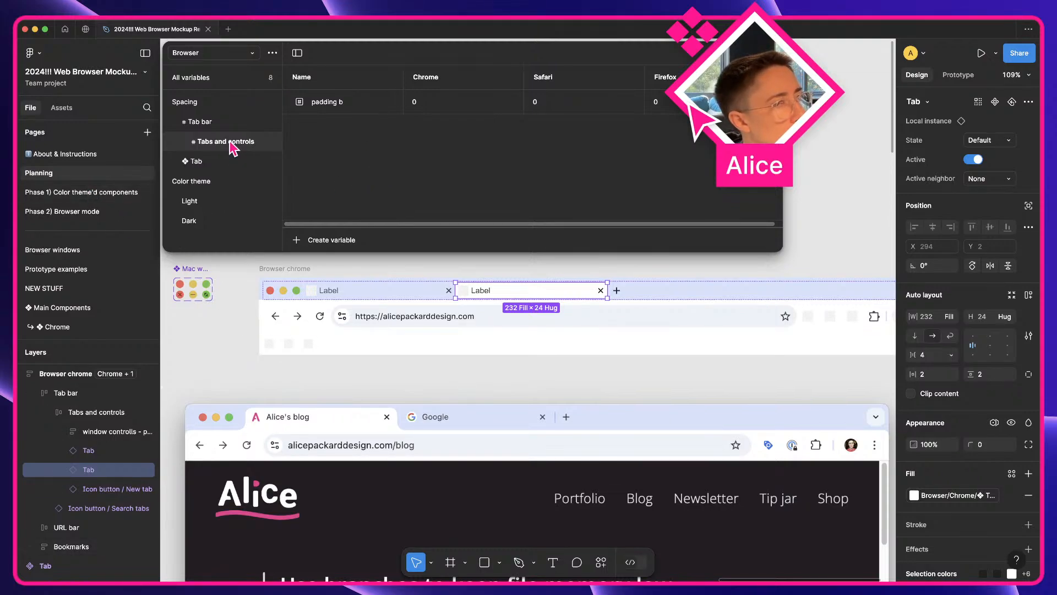
- Move the padding b variable from the Tabs and controls group into the Tab group
double_click(231, 142)
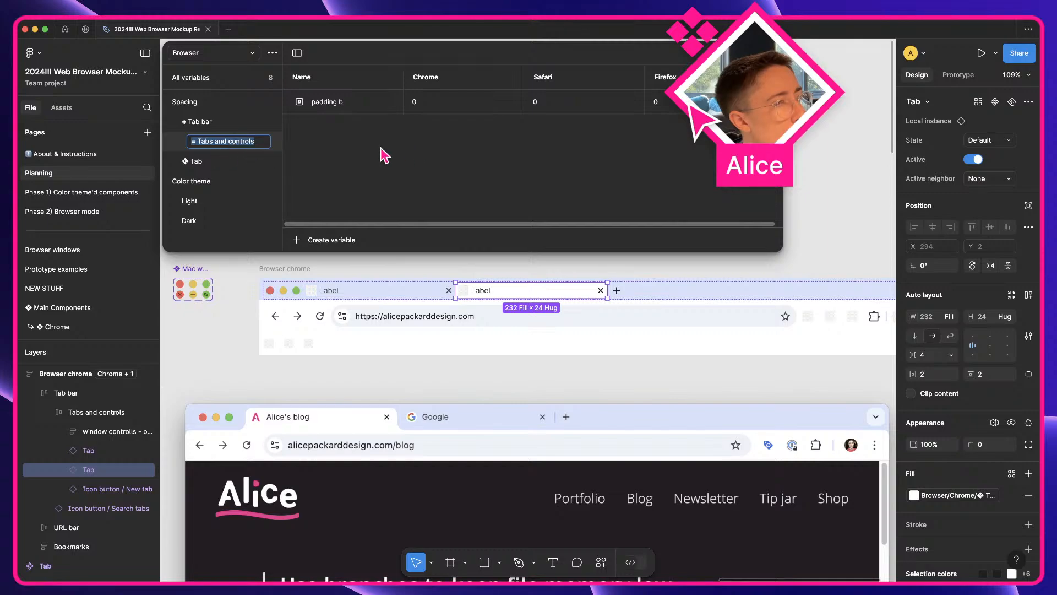
click(338, 103)
click(232, 163)
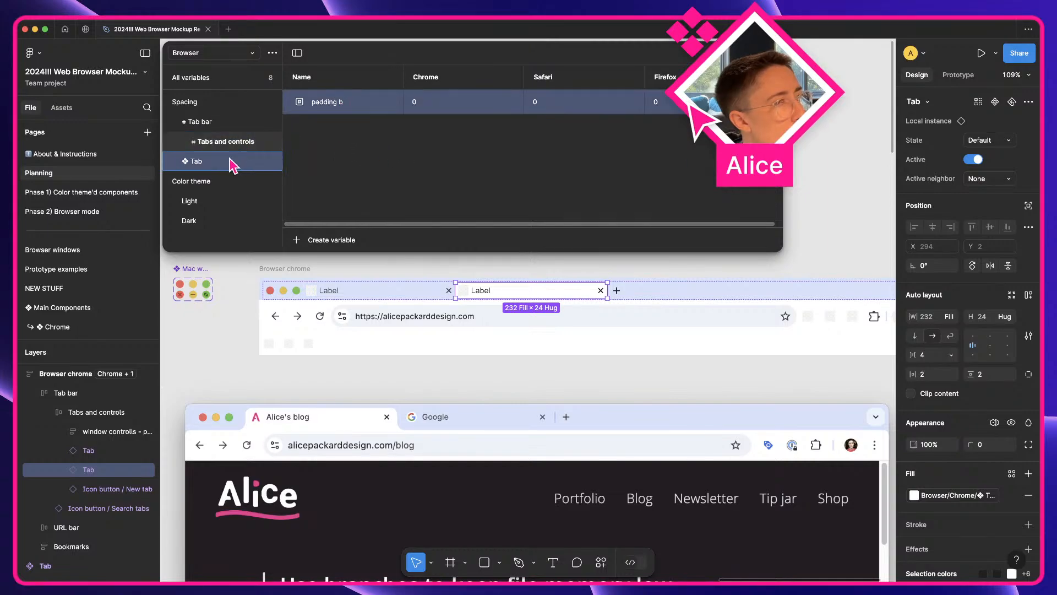
drag(230, 159, 229, 160)
click(211, 138)
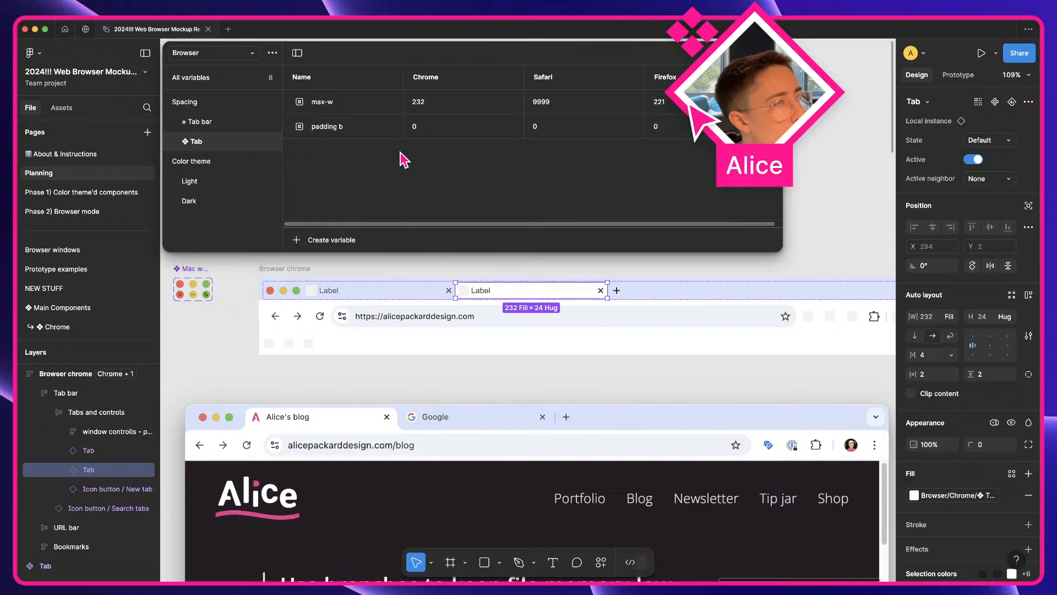
- Rename the Tab group's padding b variable as padding
double_click(348, 132)
key(Right)
key(BackSpace)
key(BackSpace)
key(Return)
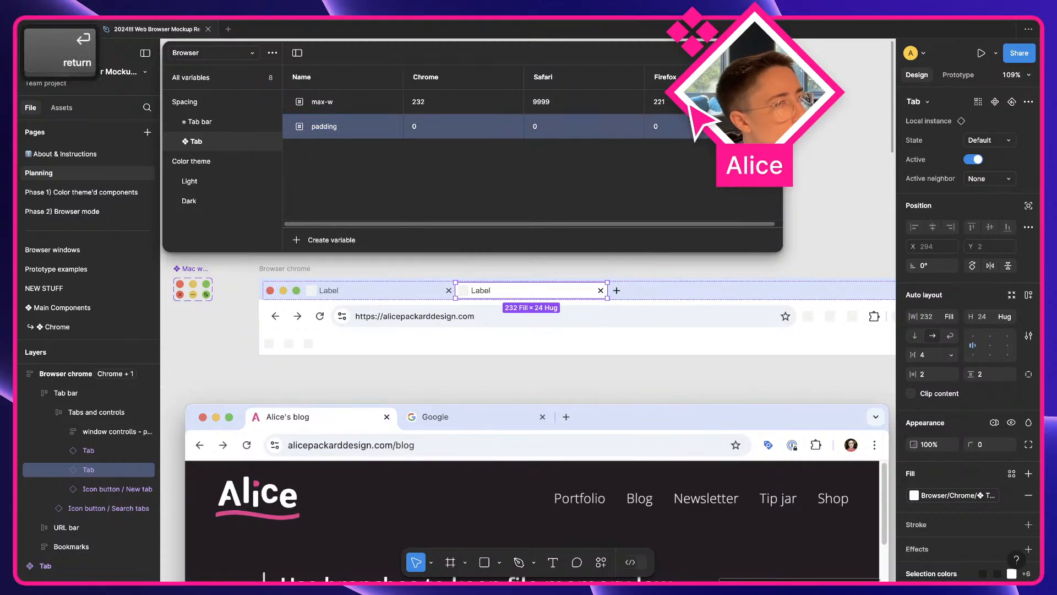
- Place a copy of the inactive tab over the Google tab in the Chrome mockup and nudge it into line
click(382, 295)
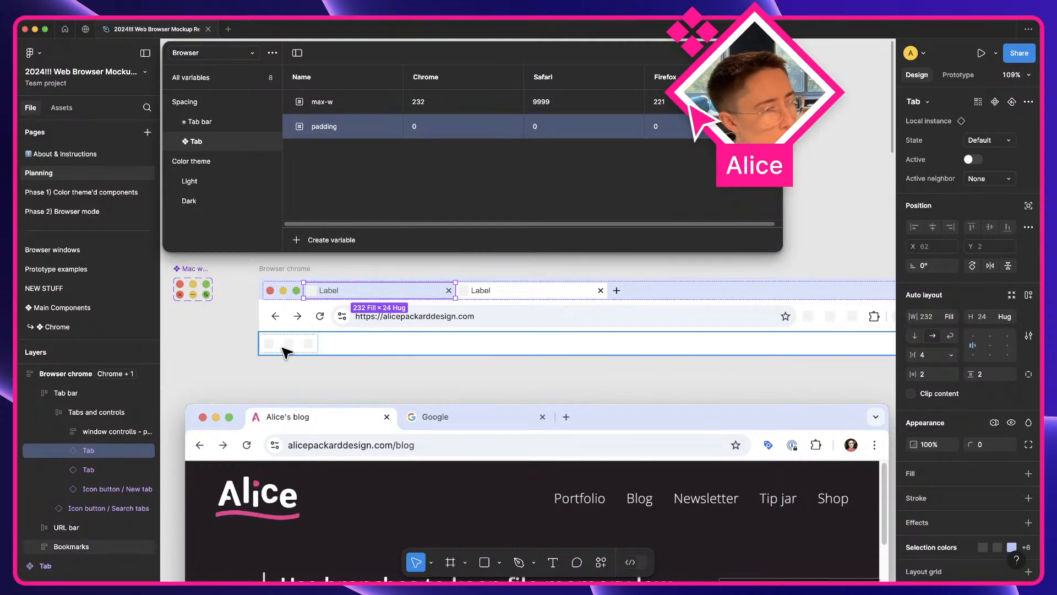
scroll(306, 437, up, 5)
scroll(308, 430, down, 2)
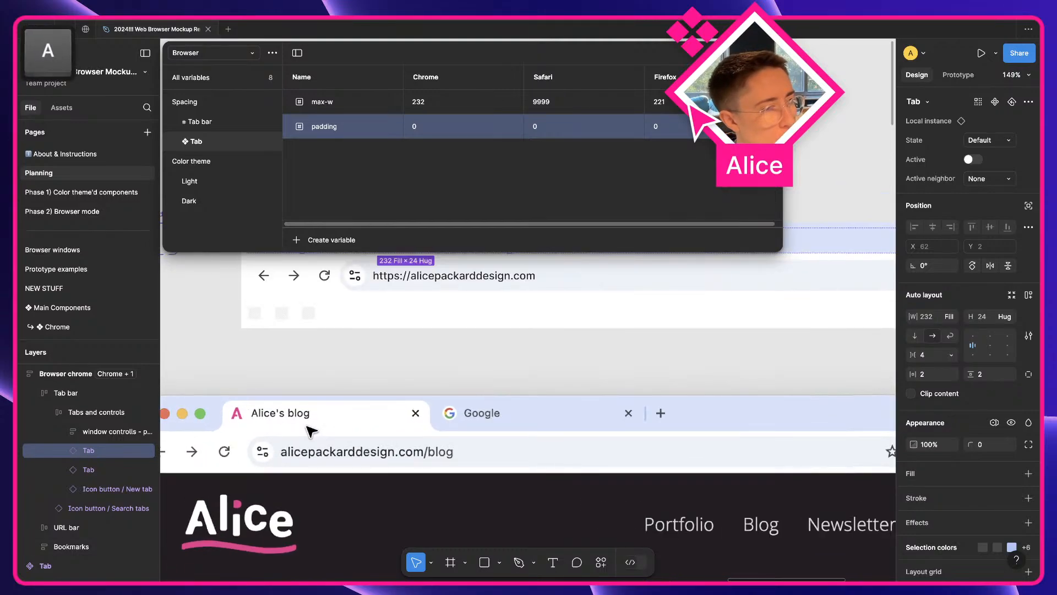
scroll(308, 430, up, 2)
drag(355, 348, 565, 418)
key(space)
scroll(453, 469, up, 5)
key(space)
key(Up)
key(Up)
key(Up)
key(Up)
key(Up)
key(Up)
key(Up)
key(Up)
key(Up)
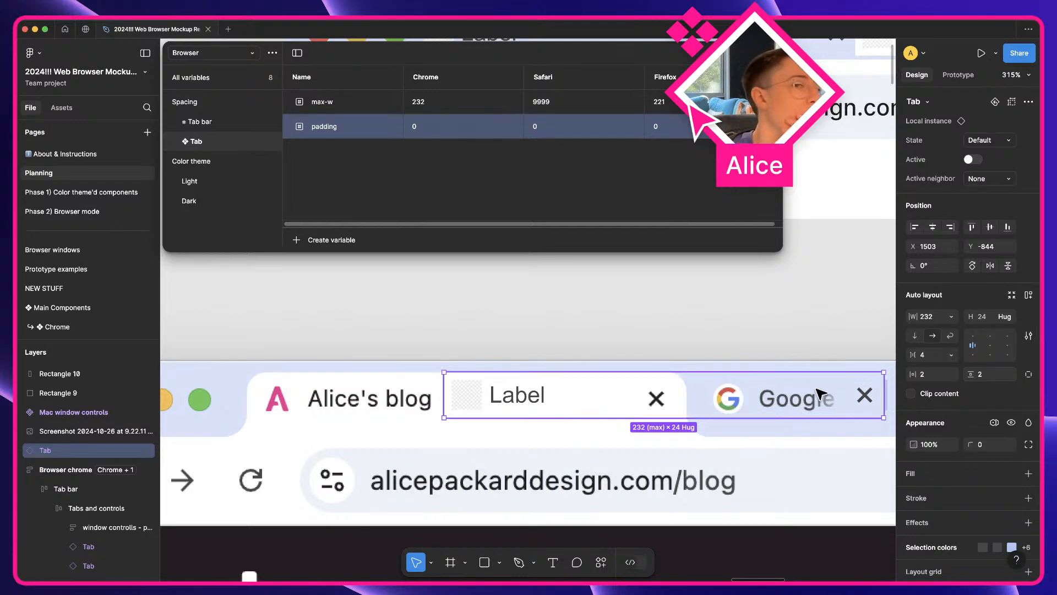
- Check the copied tab's favicon and close button against the Chrome mockup, and delete the copy
double_click(472, 407)
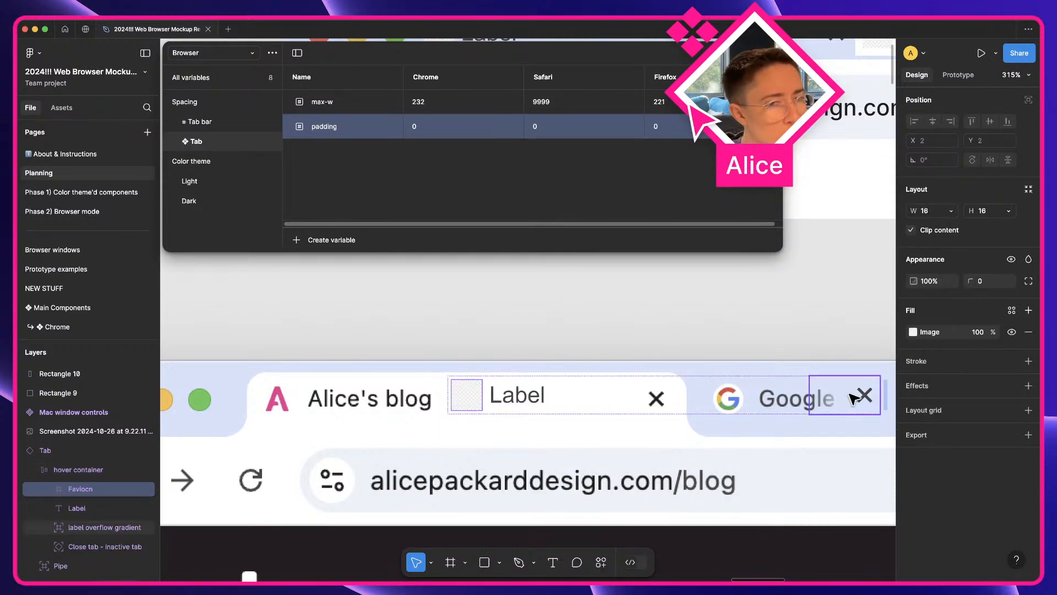
click(866, 404)
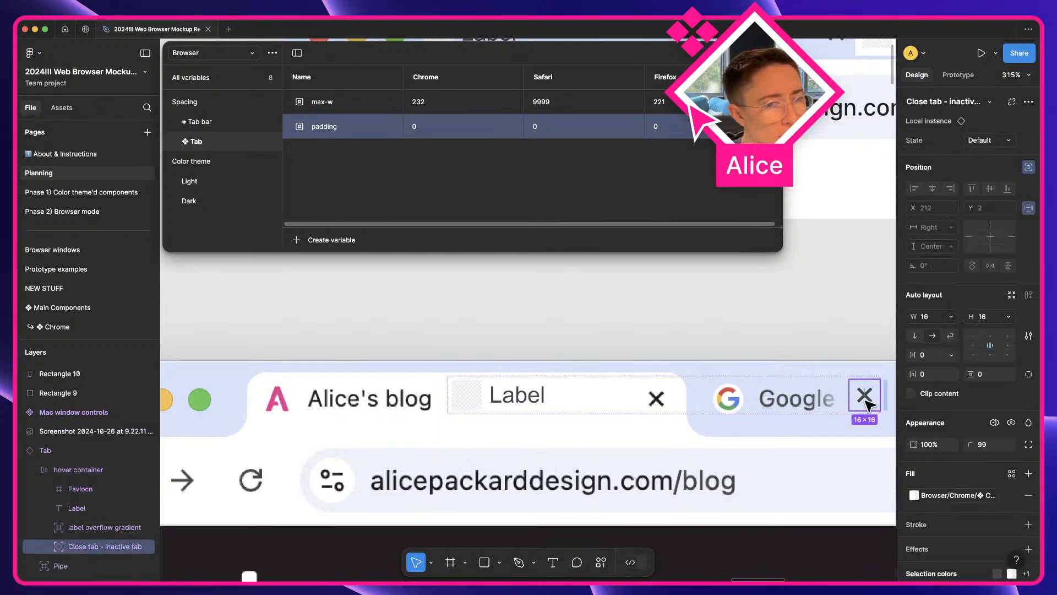
click(667, 397)
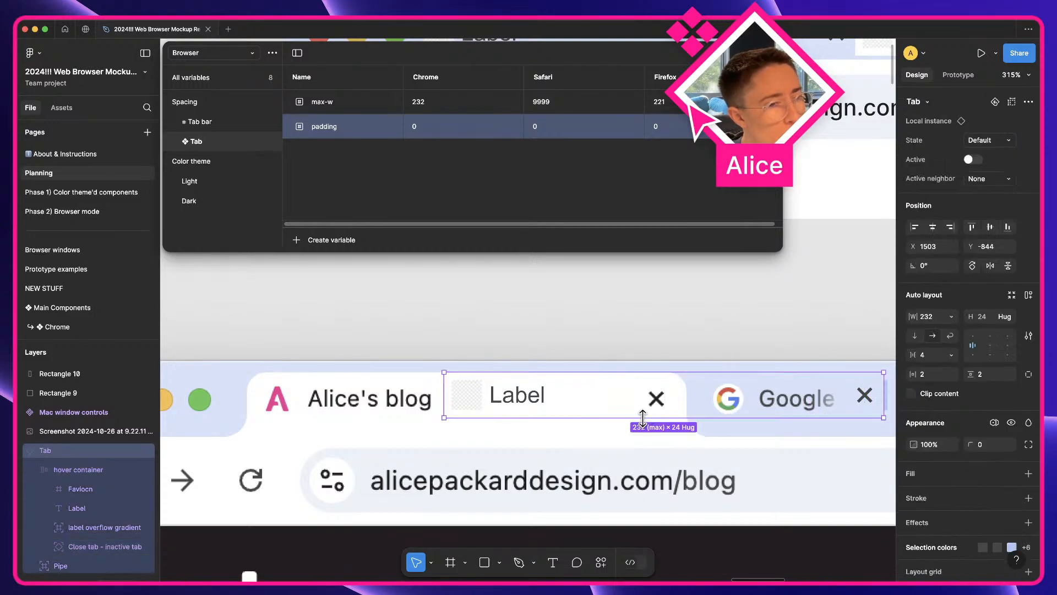
key(BackSpace)
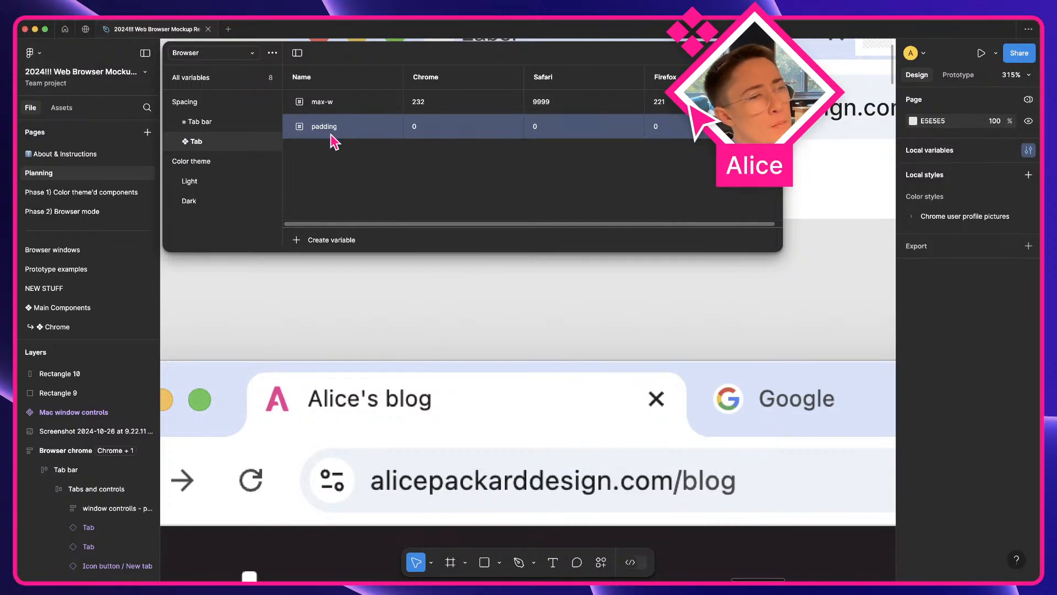
- Create a string variable in the Spacing group and put it into a new group of its own
click(198, 103)
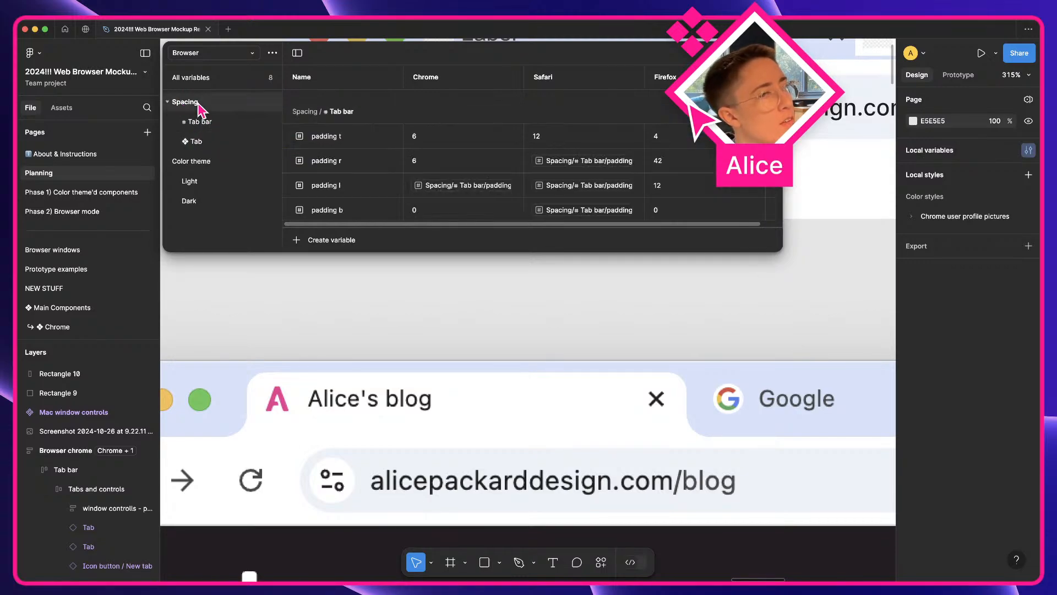
click(319, 240)
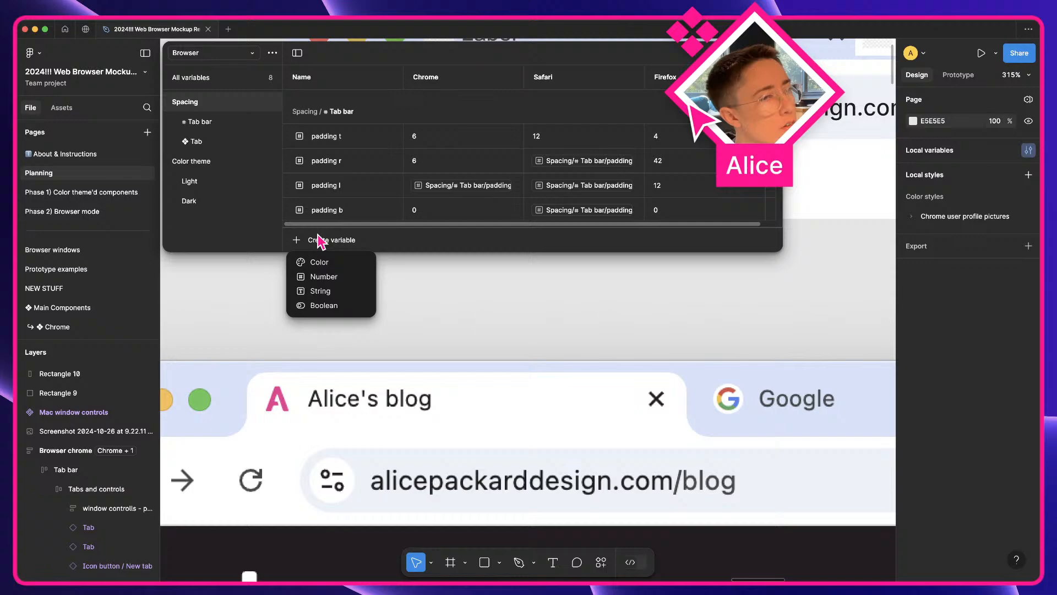
click(346, 293)
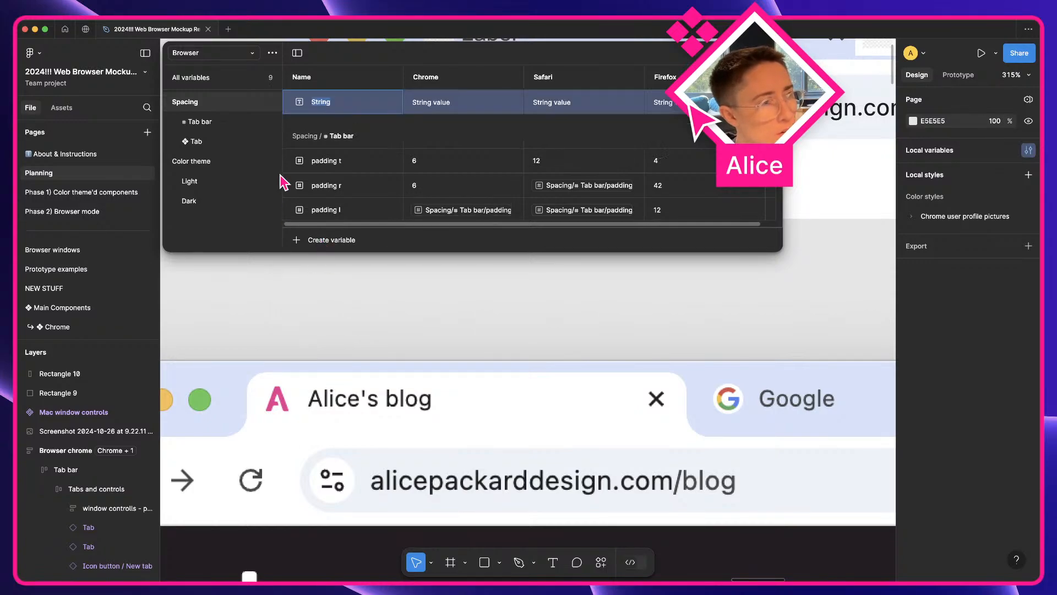
right_click(342, 100)
click(365, 107)
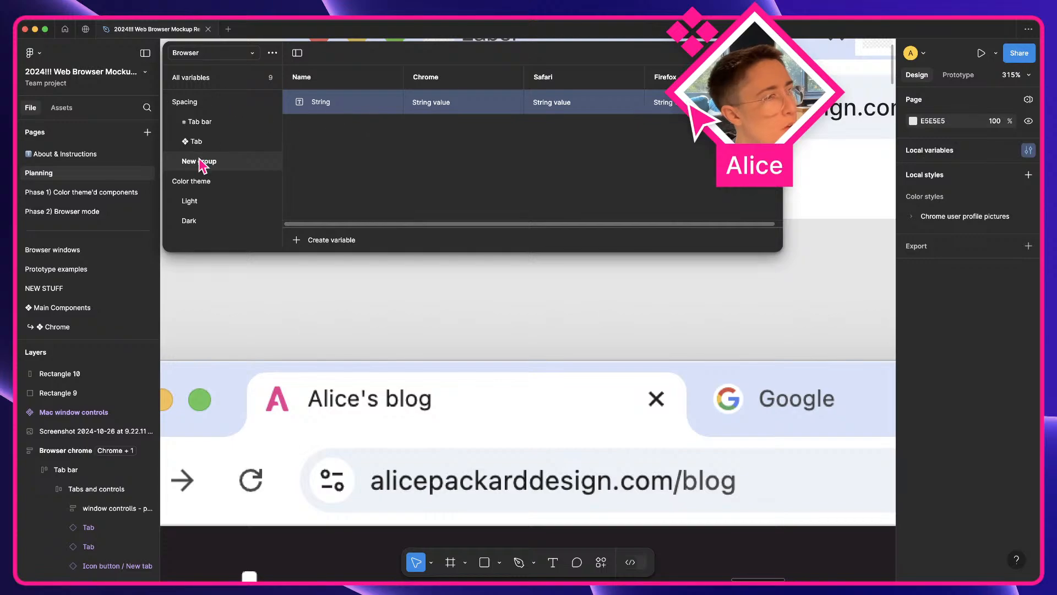
- Move the new group to the top level above Spacing and rename it Typography
drag(202, 164, 197, 104)
double_click(197, 105)
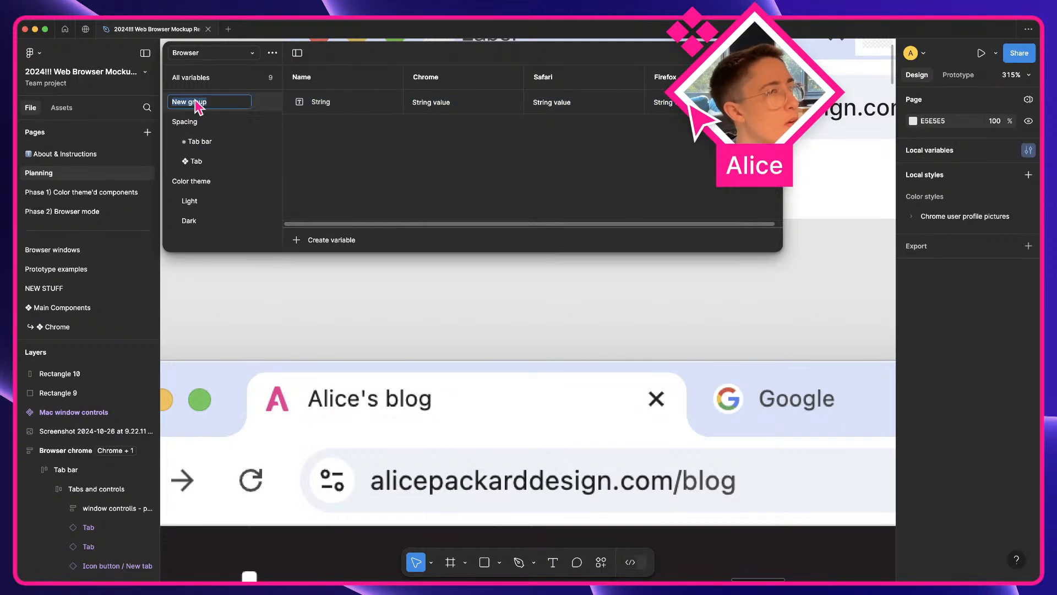
key(ctrl+super+space)
key(ctrl+super+space)
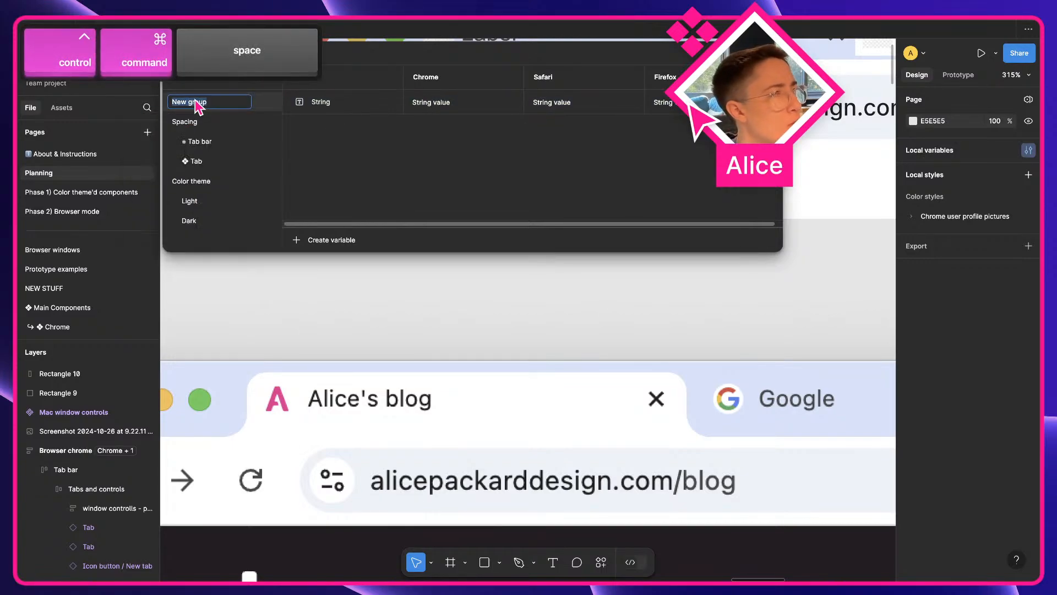
text(Typography)
key(Return)
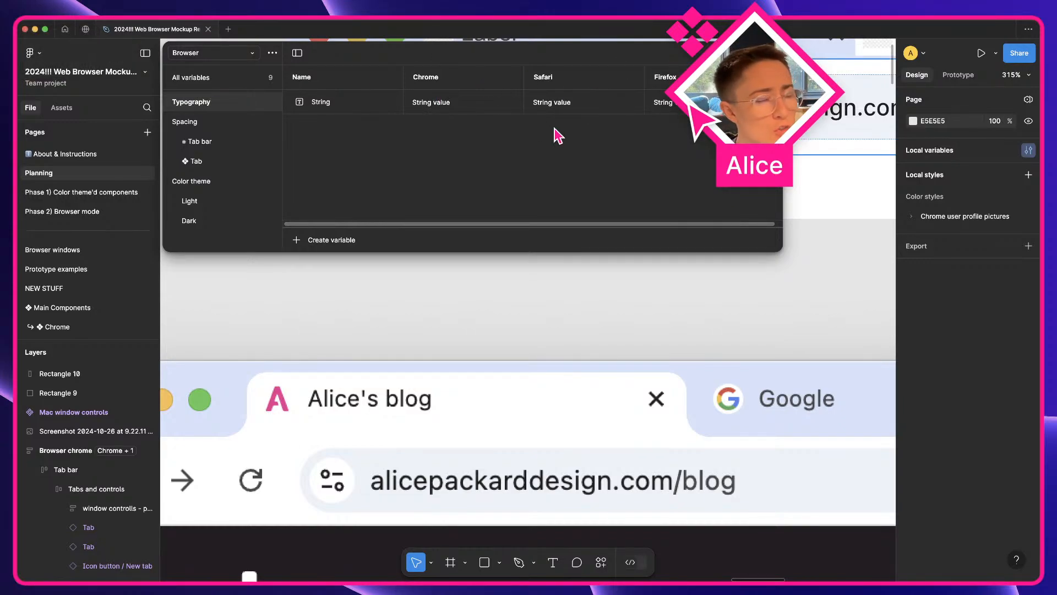
- Rename the Typography group's string variable as font-family
double_click(329, 109)
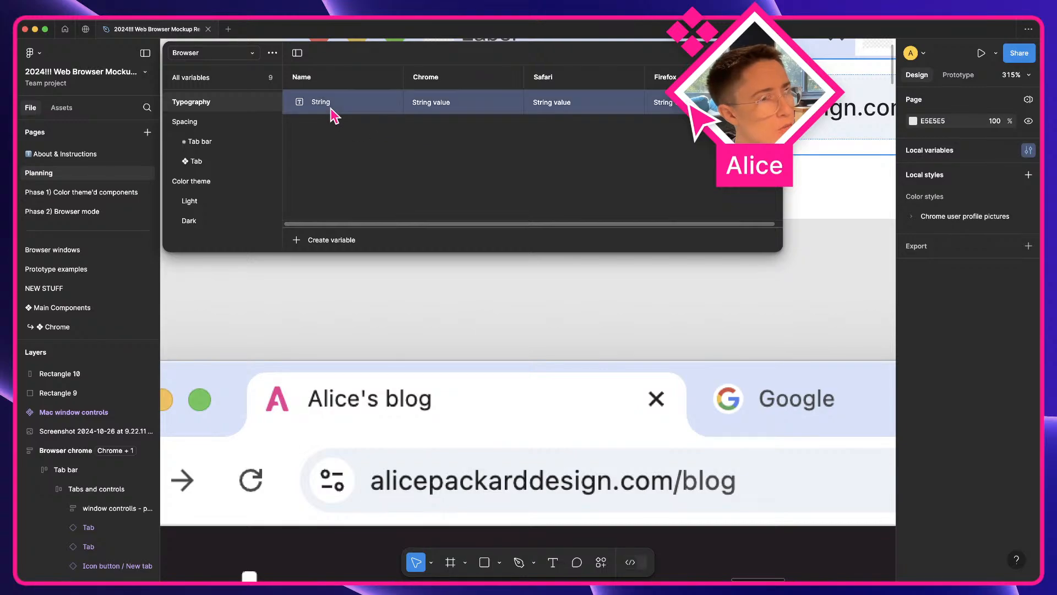
text(font-family)
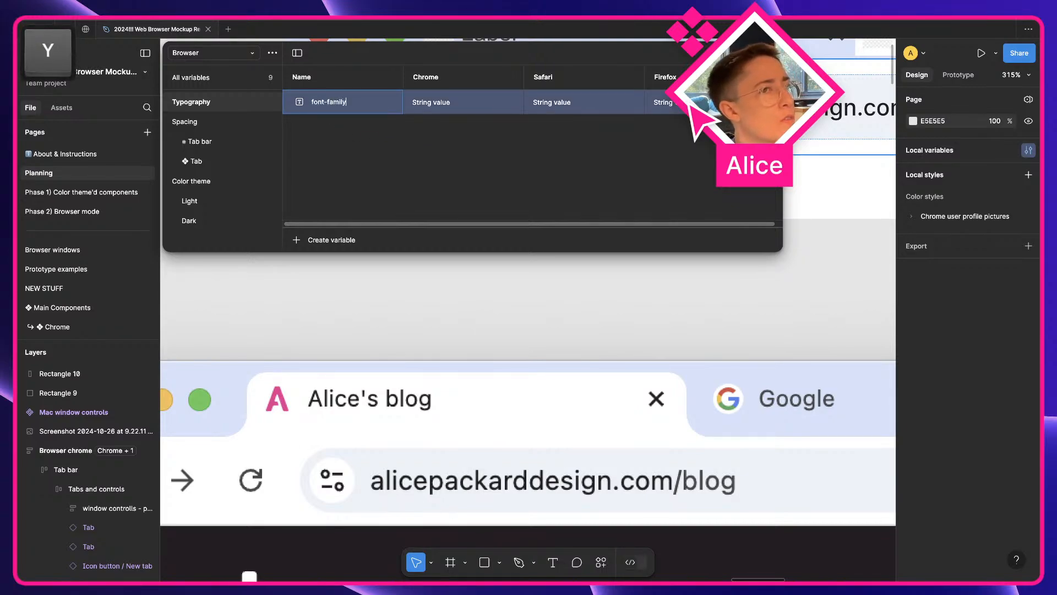
key(Return)
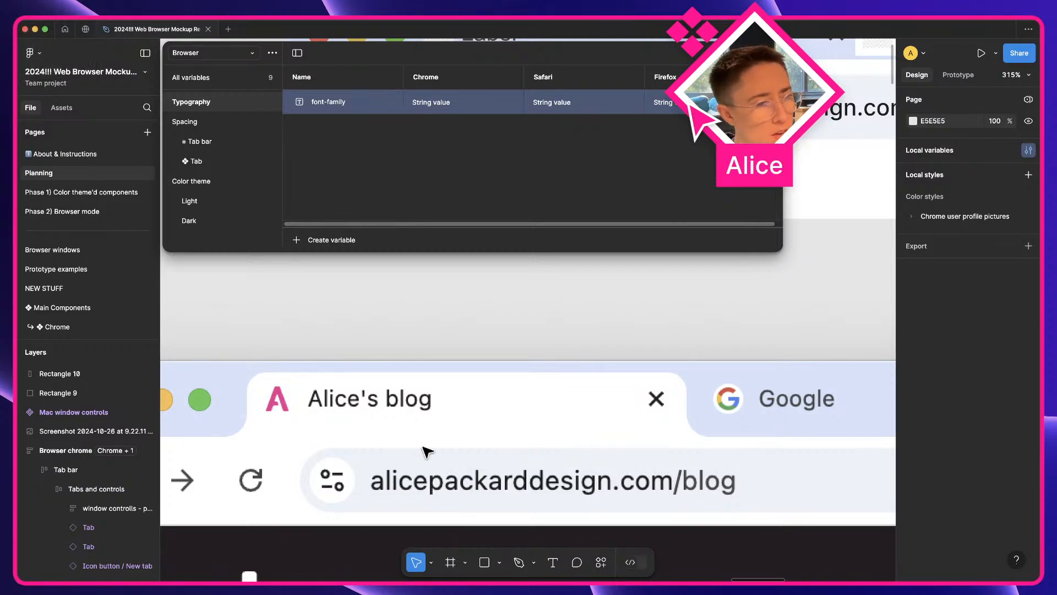
scroll(425, 448, down, 3)
scroll(427, 449, right, 2)
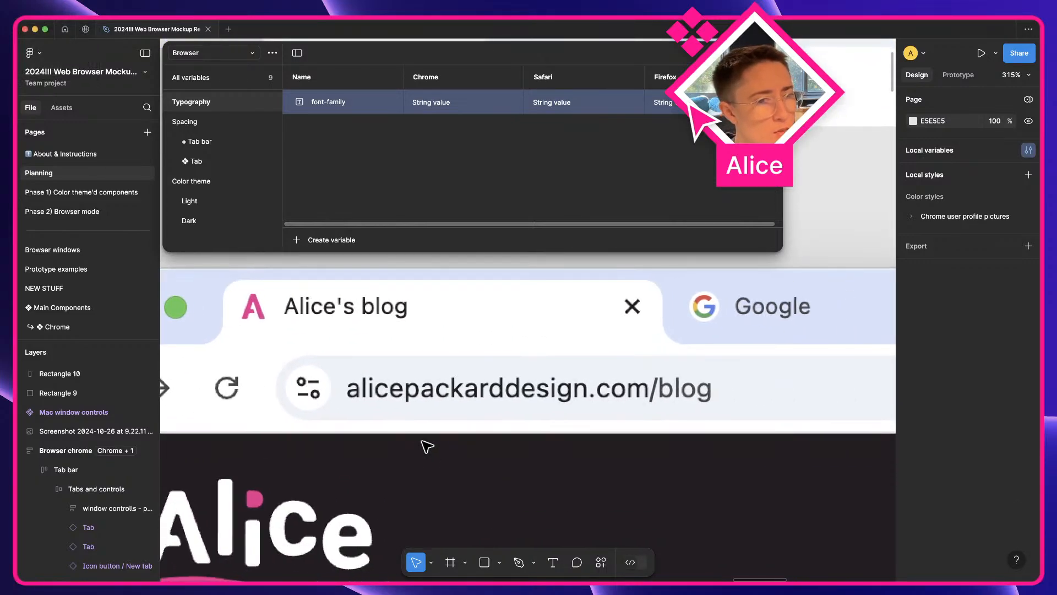
scroll(571, 424, right, 3)
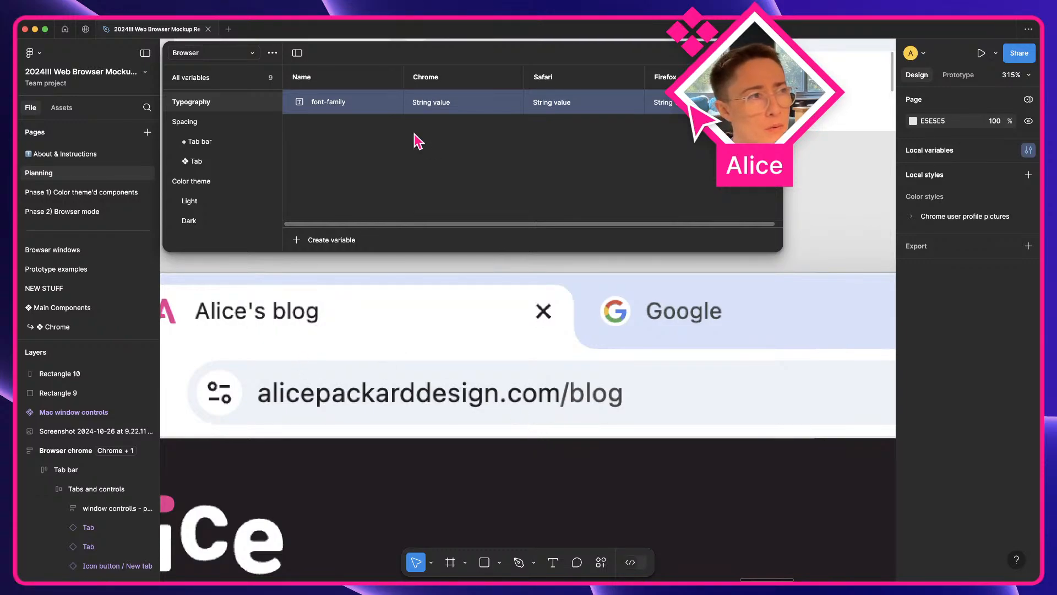
click(391, 168)
scroll(449, 400, down, 5)
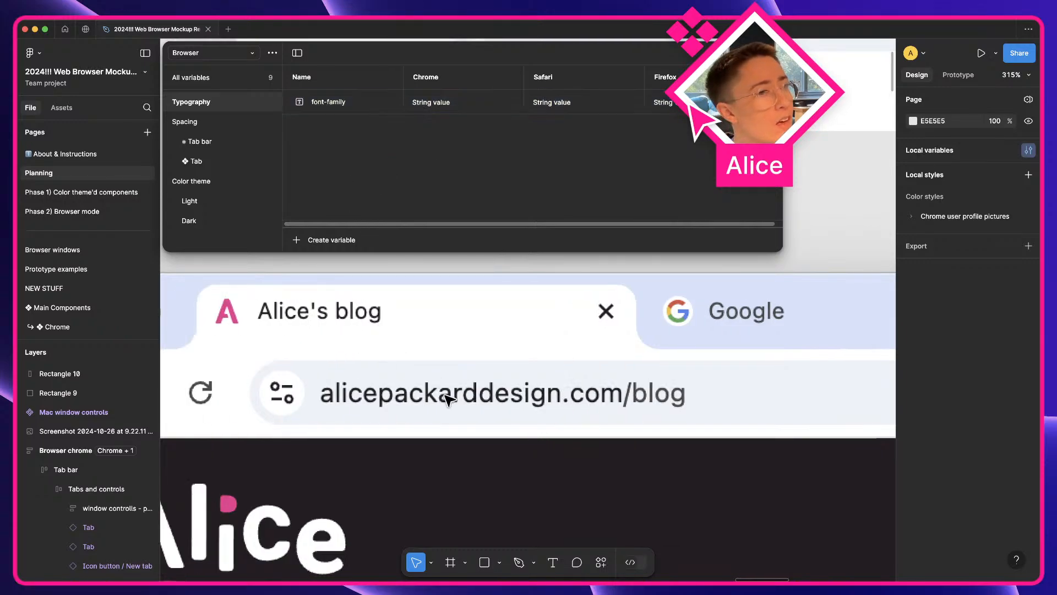
click(325, 242)
click(342, 265)
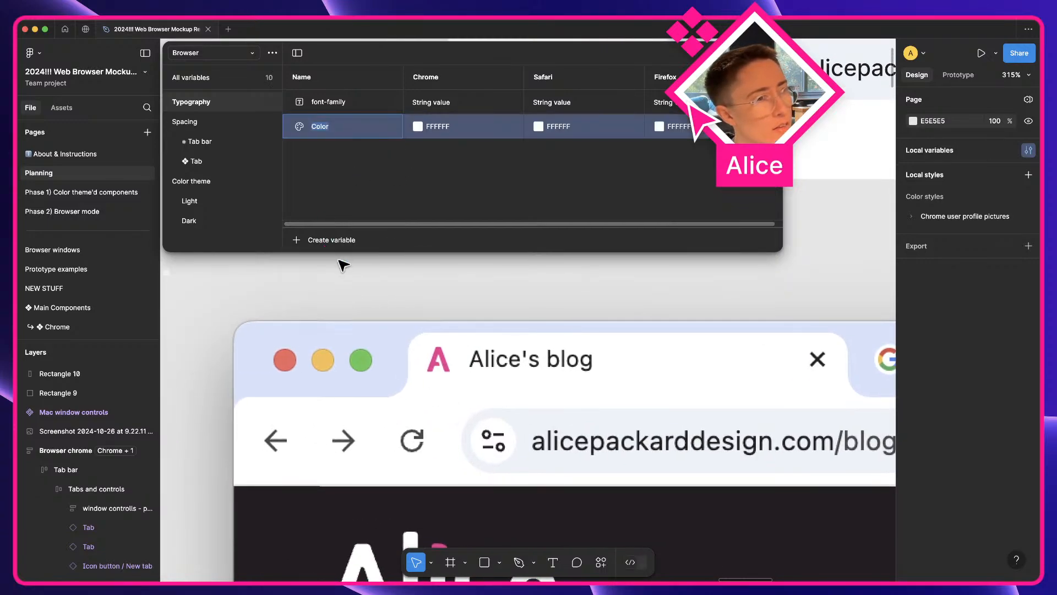
right_click(333, 132)
click(352, 187)
- Add a string variable named font-weight to the Typography group, and delete it again
click(325, 242)
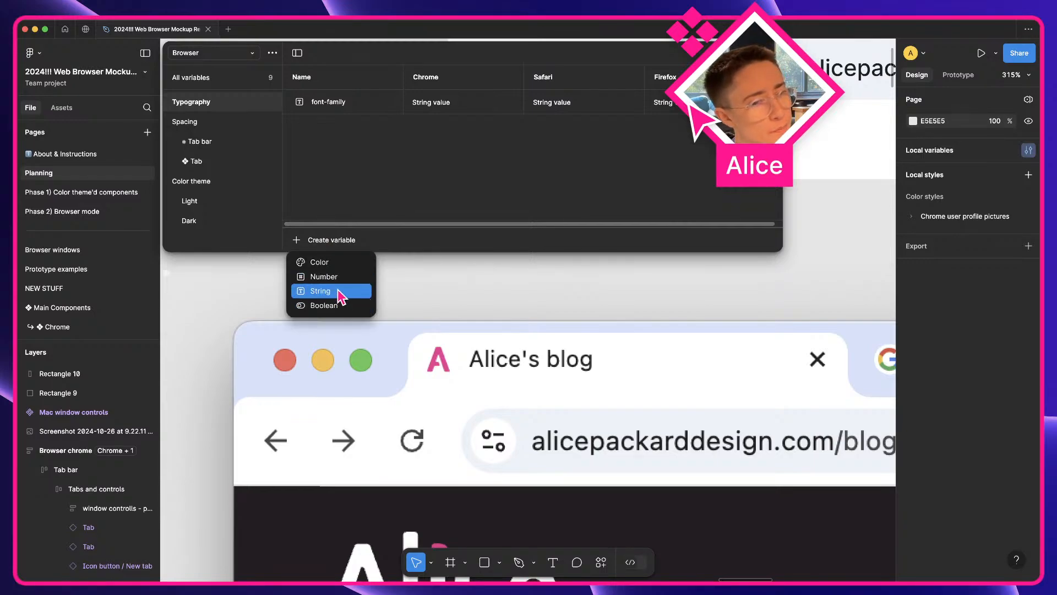
click(338, 291)
text(font-)
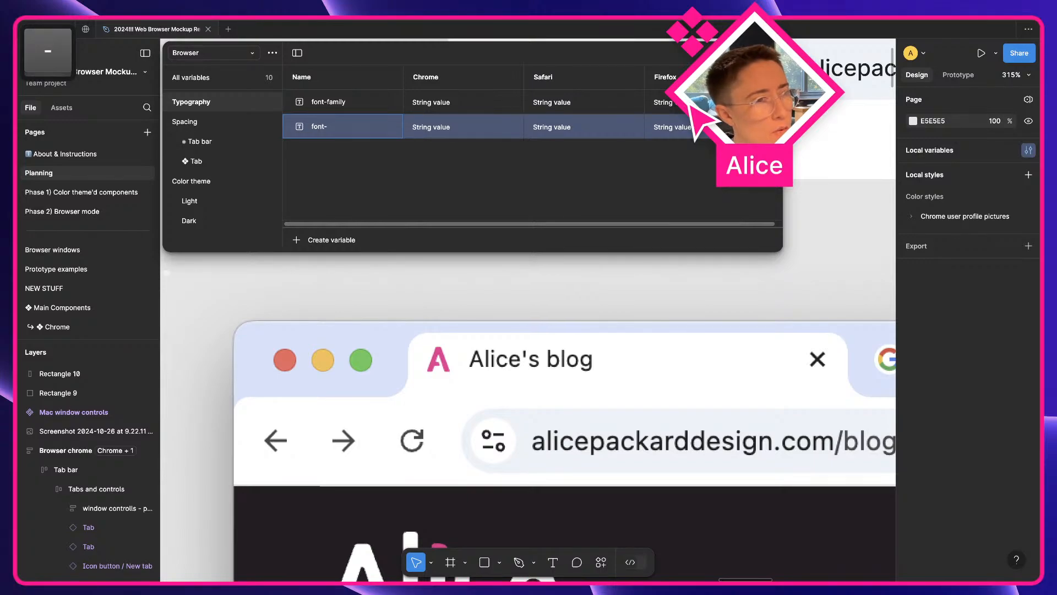
text(weight)
key(Return)
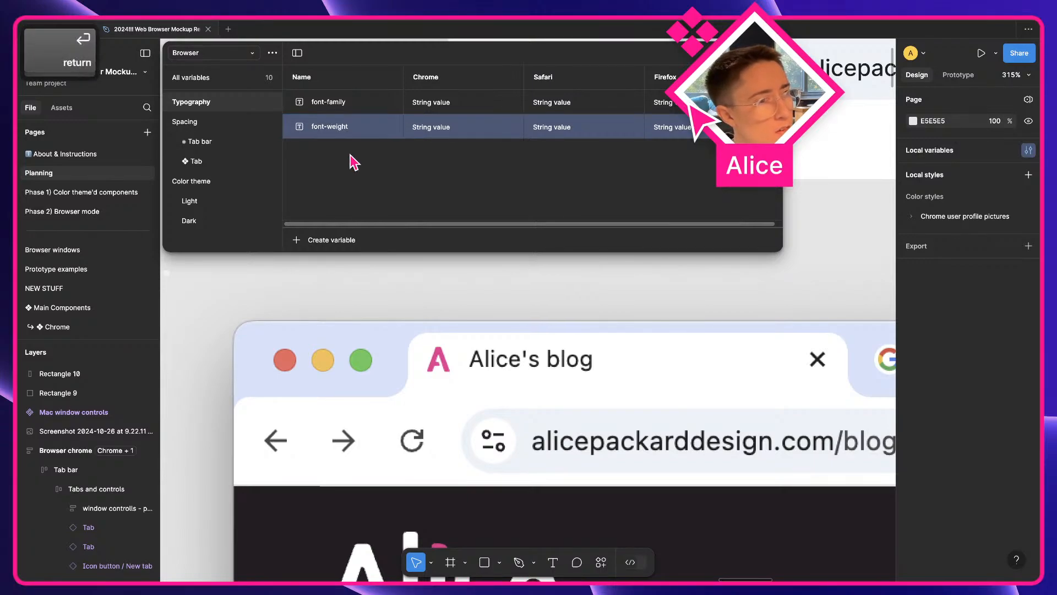
right_click(352, 135)
click(374, 196)
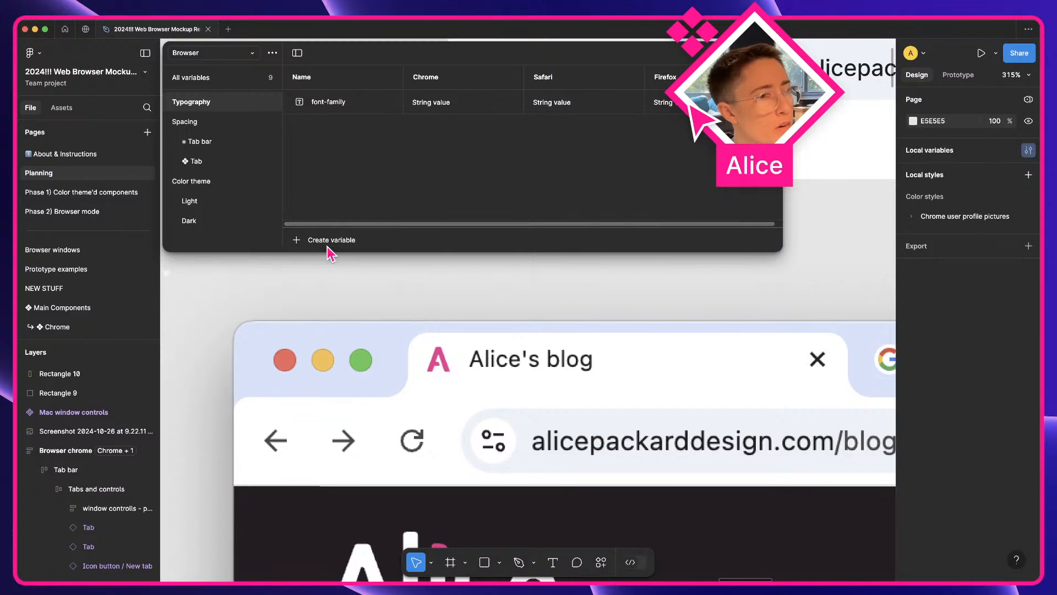
- Add a number variable named font-size to the Typography group
click(330, 242)
click(325, 276)
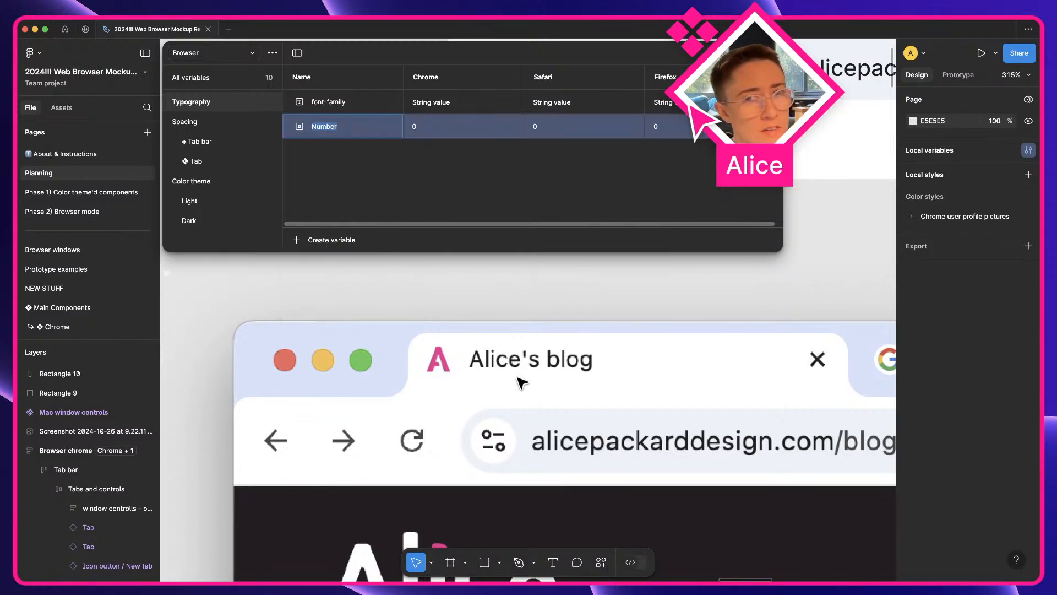
text(font-size)
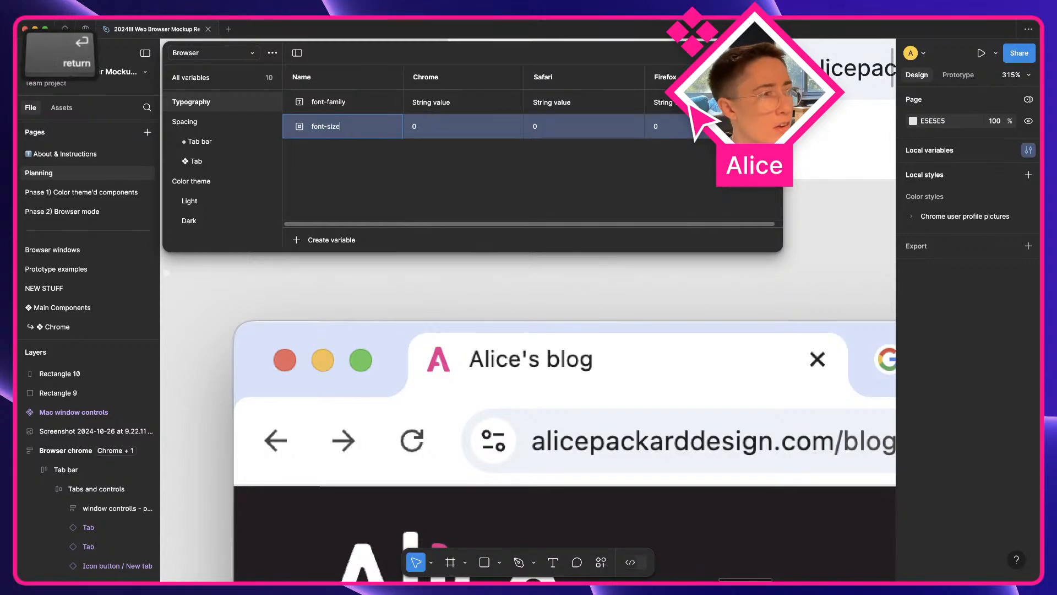
key(Return)
- Put the font-size variable into a new group inside Typography and name the group ❖ Tab
right_click(348, 132)
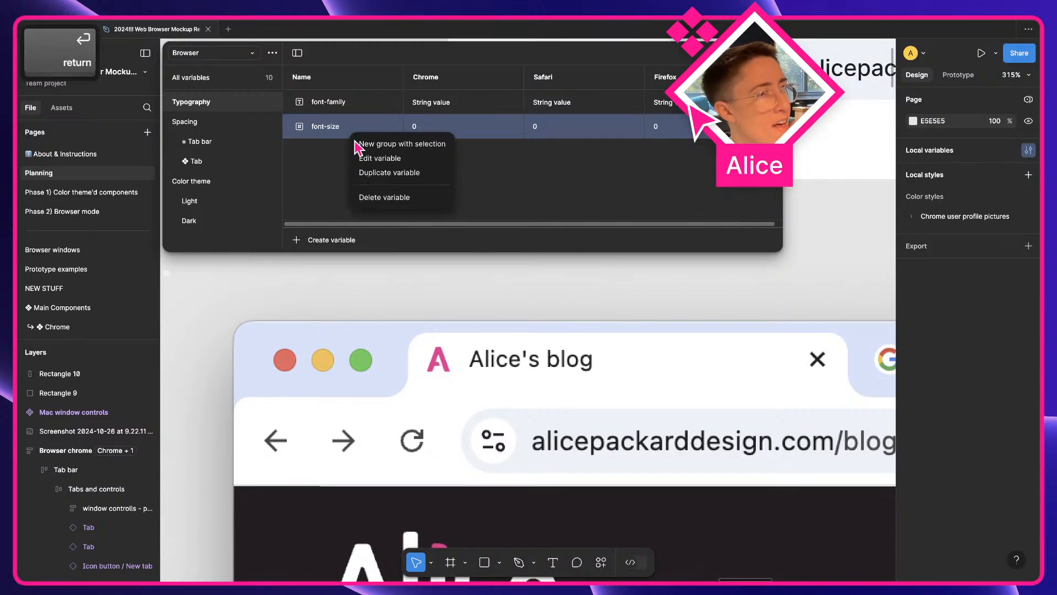
click(380, 144)
double_click(203, 122)
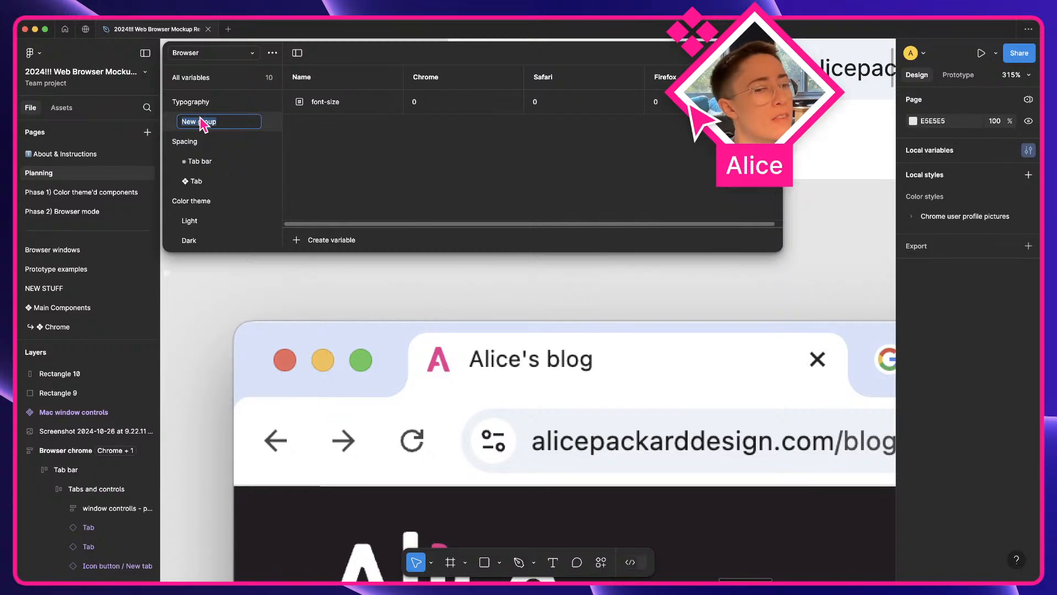
key(ctrl+super+space)
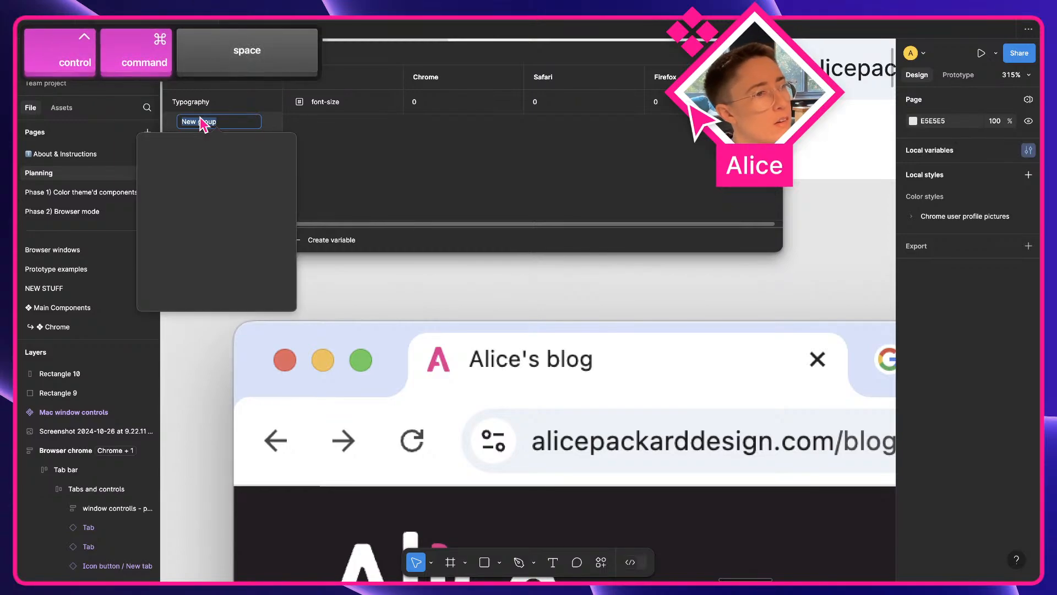
key(Return)
text(Tab)
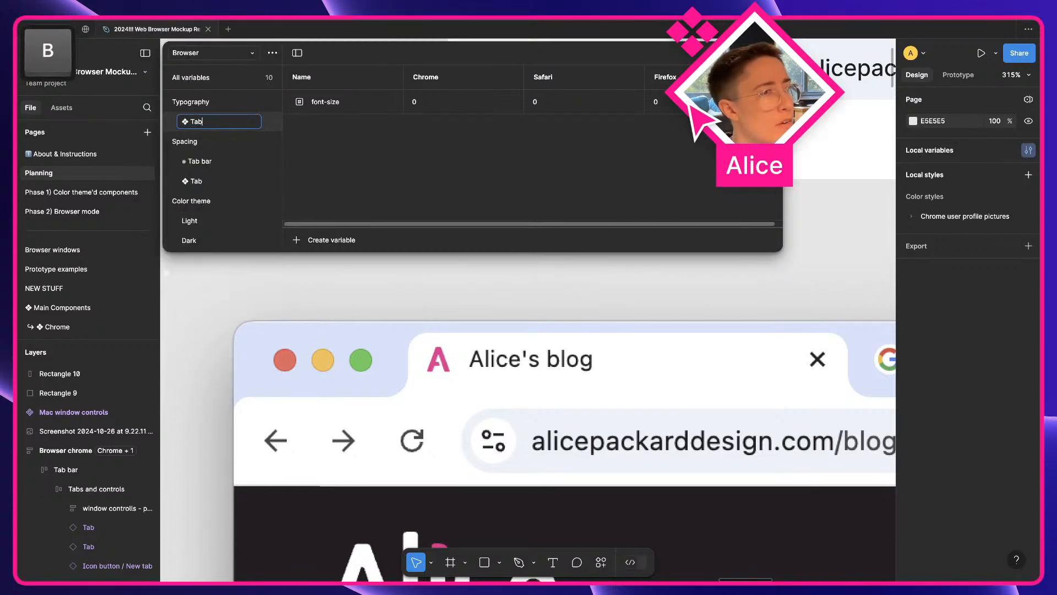
key(Return)
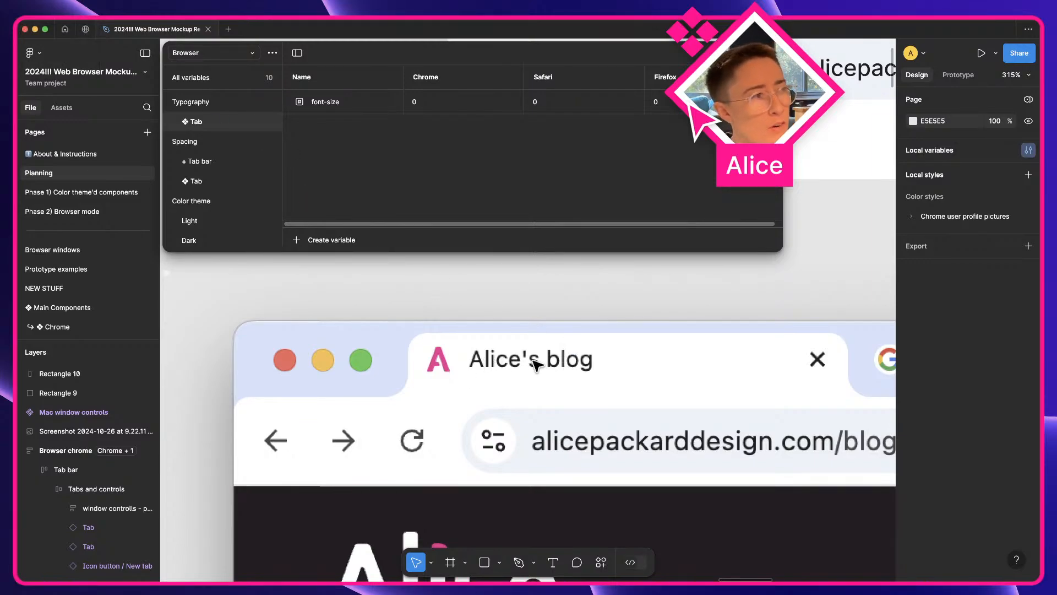
- Place a copy of the mockup's tab label directly under the Chrome screenshot's active tab title, with its text changed to match that title
scroll(570, 362, right, 1)
scroll(571, 362, up, 3)
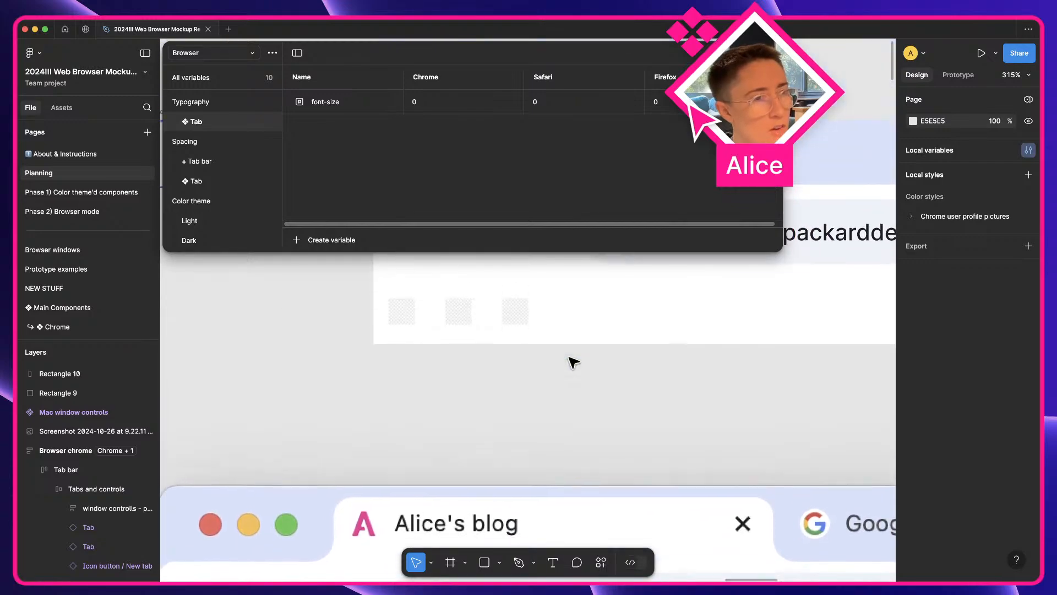
scroll(576, 363, down, 4)
key(space)
drag(503, 408, 350, 440)
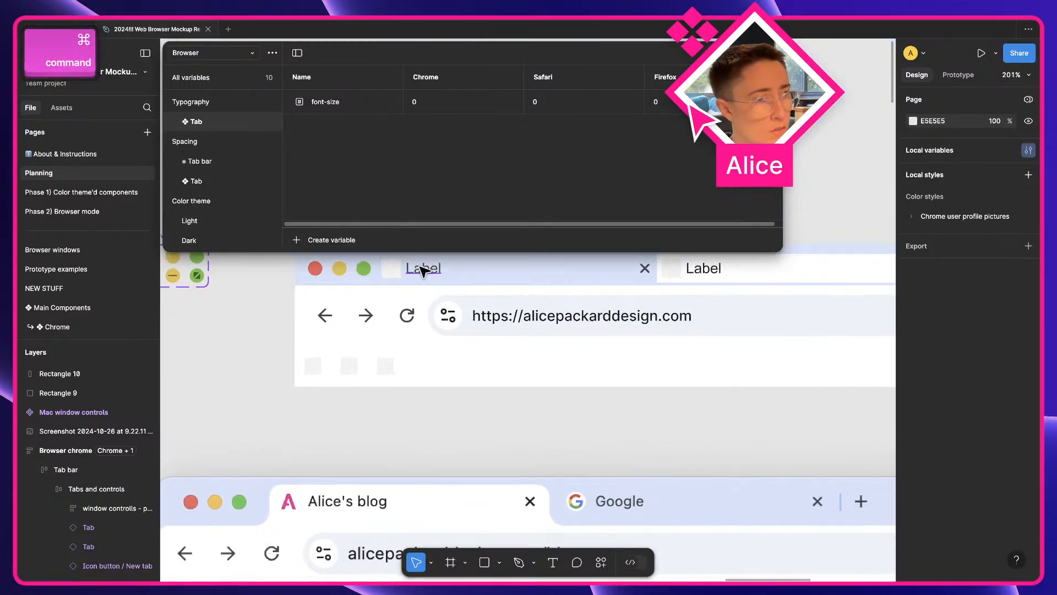
drag(424, 268, 519, 449)
scroll(419, 511, up, 3)
key(space)
double_click(520, 450)
text(Alice’s blog)
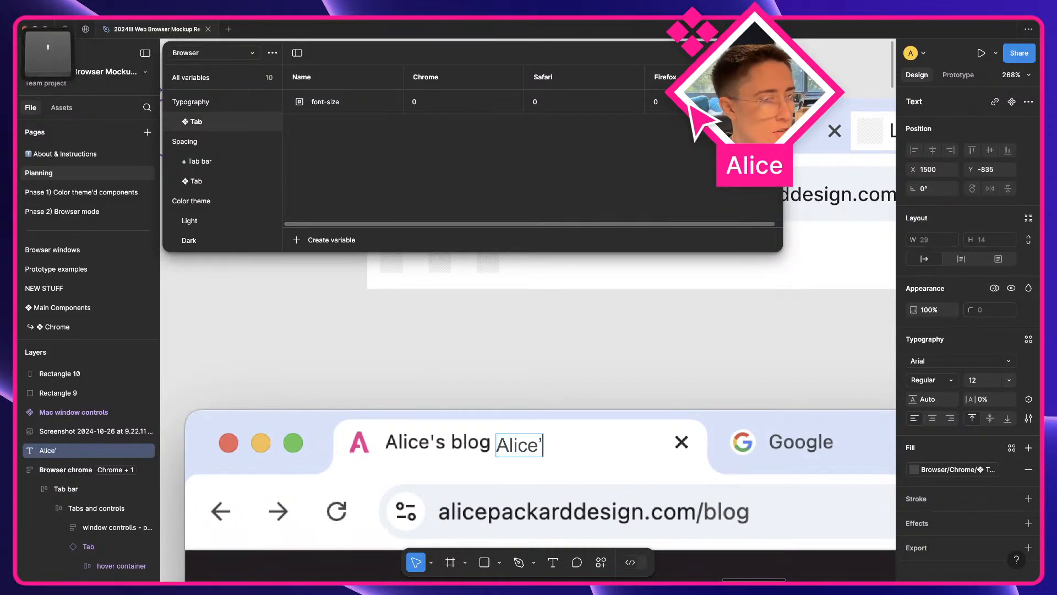
click(571, 277)
click(559, 380)
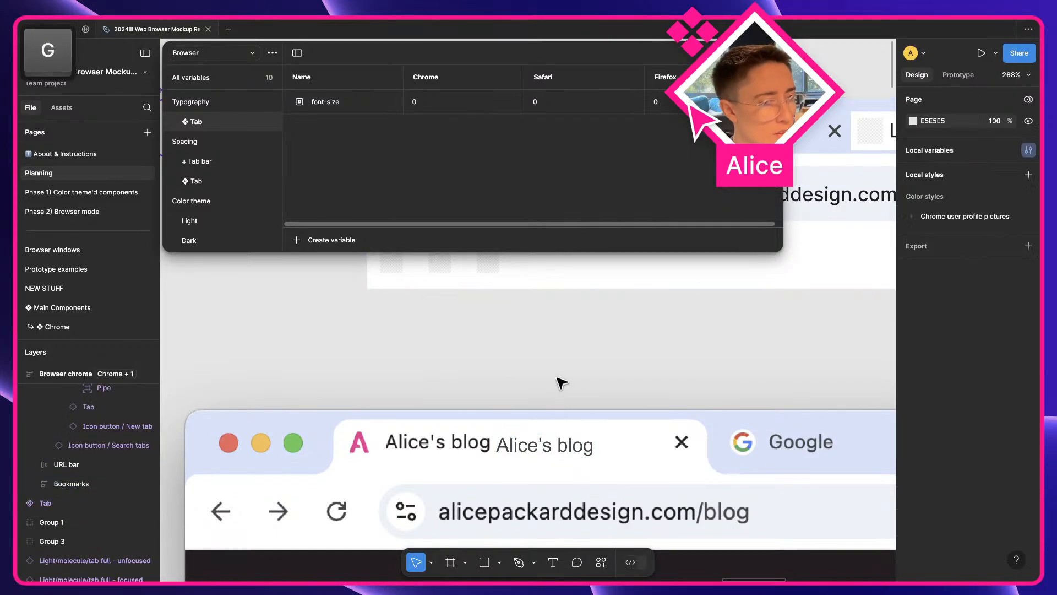
drag(529, 447, 412, 468)
scroll(413, 468, up, 5)
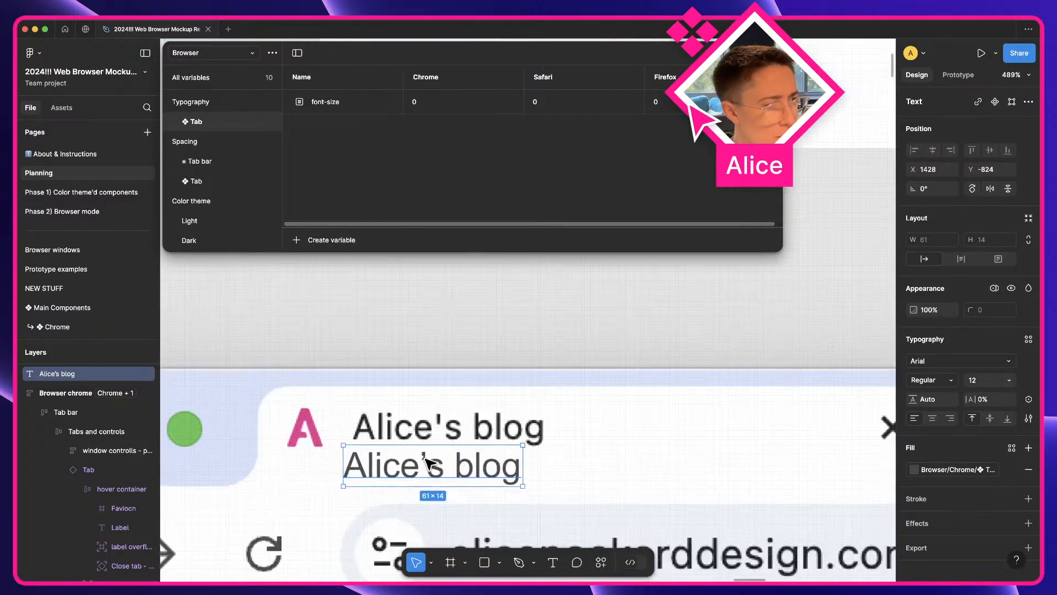
- Switch to the Chrome browser and search the web for "what font does google chrome use" in the Google tab
key(a)
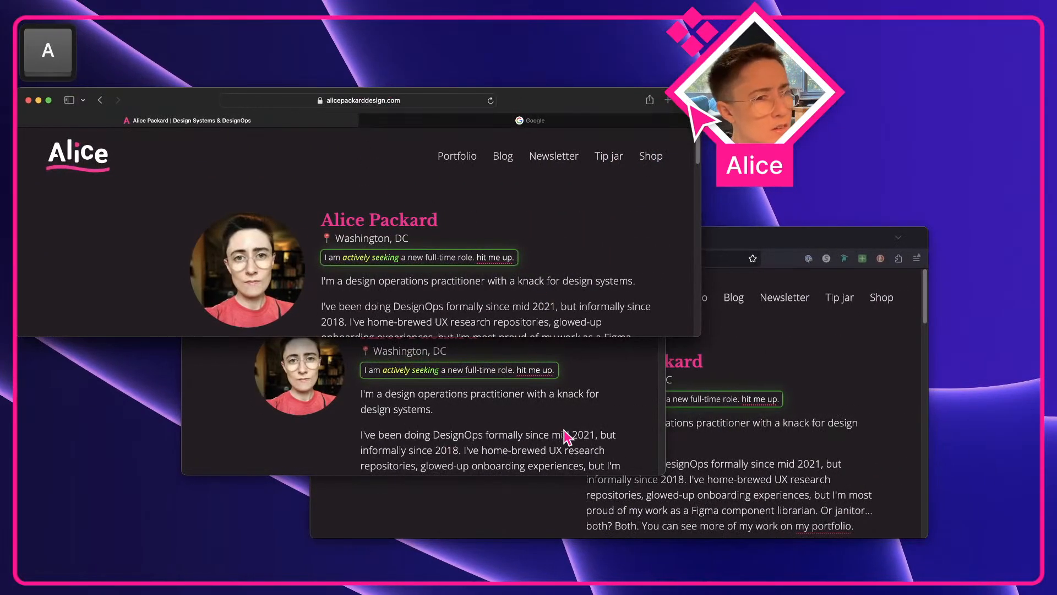
click(567, 438)
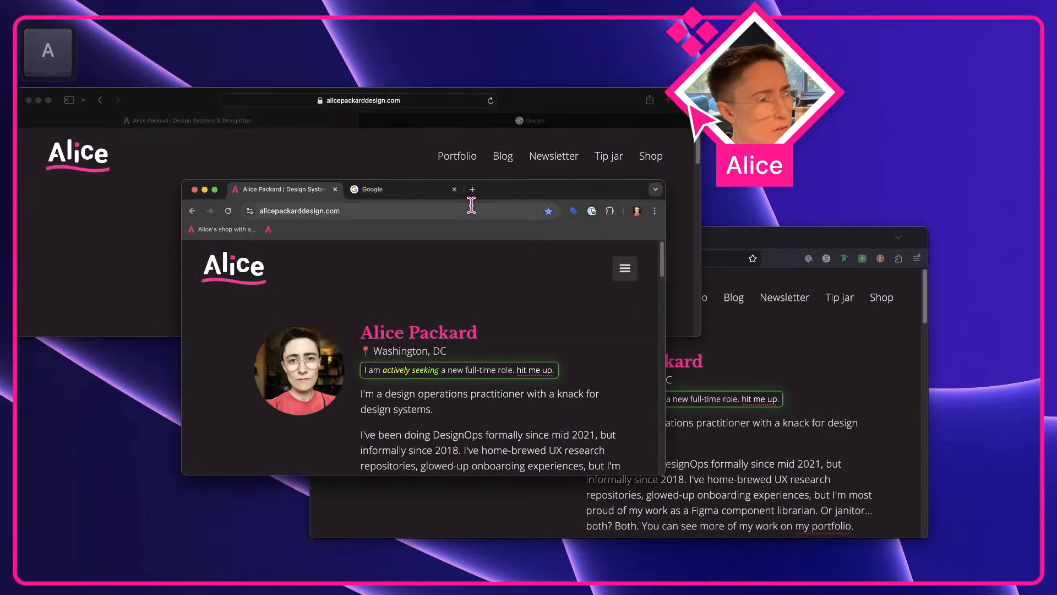
click(427, 192)
click(393, 208)
text(wh)
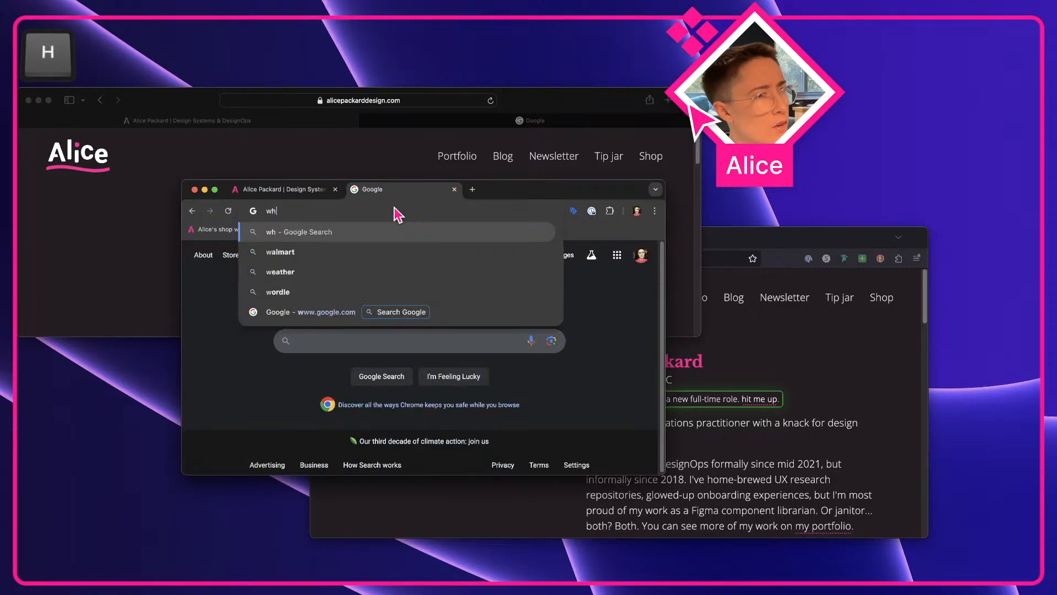
text(at font does google chrome u)
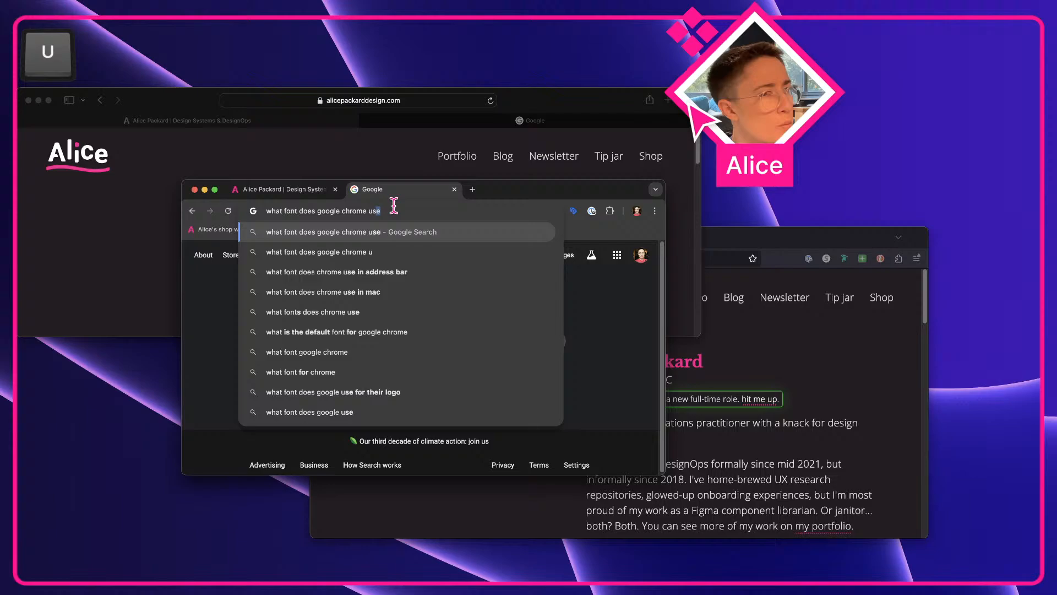
key(Return)
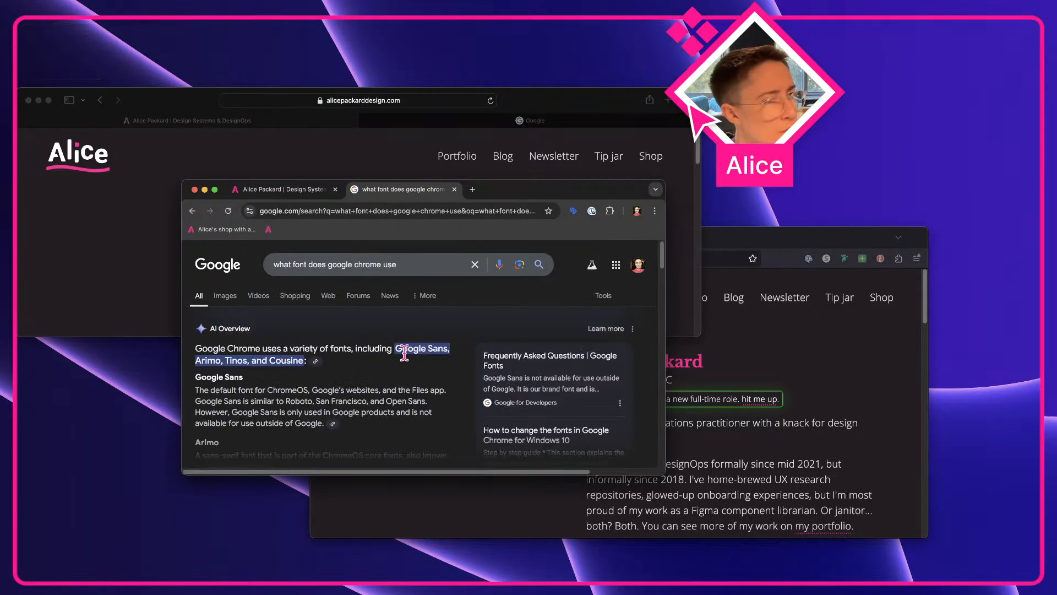
- Look through the search results for Chrome's font, expand the question "WhatFont is used on Chrome?", and close the results tab
scroll(404, 352, down, 3)
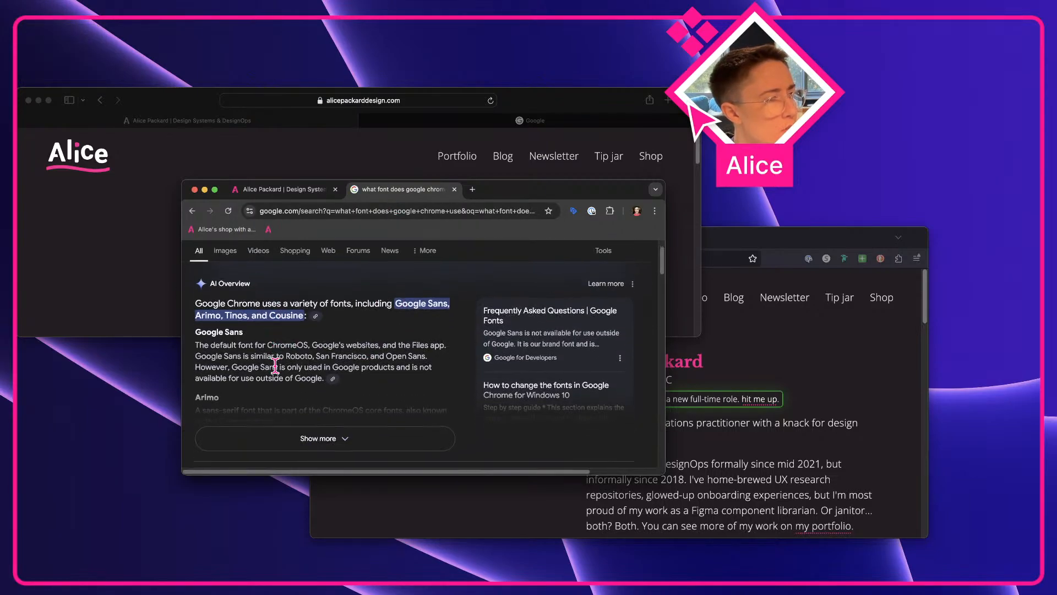
scroll(343, 398, down, 5)
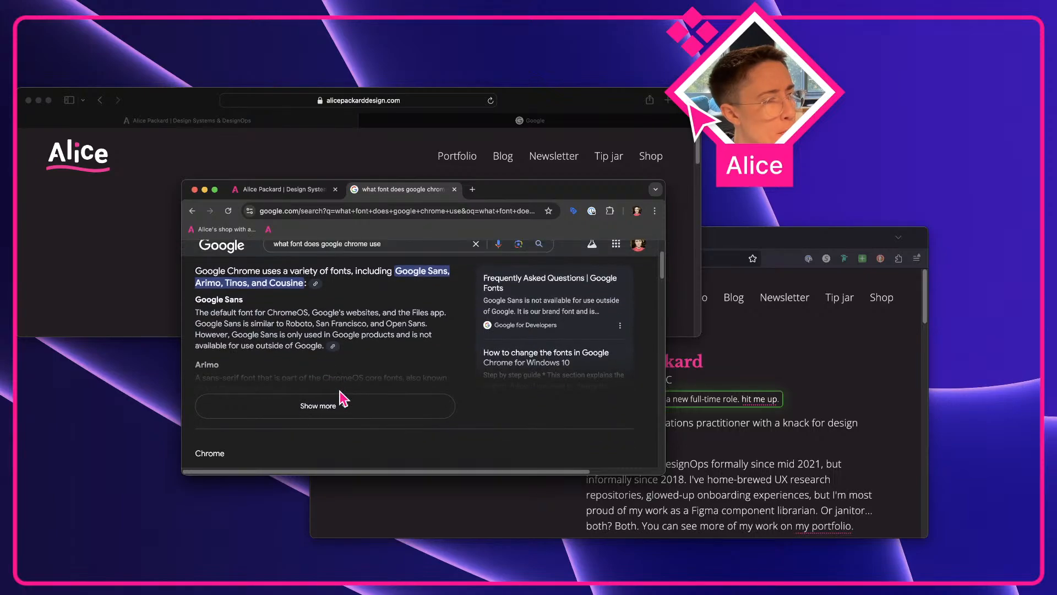
scroll(343, 407, down, 5)
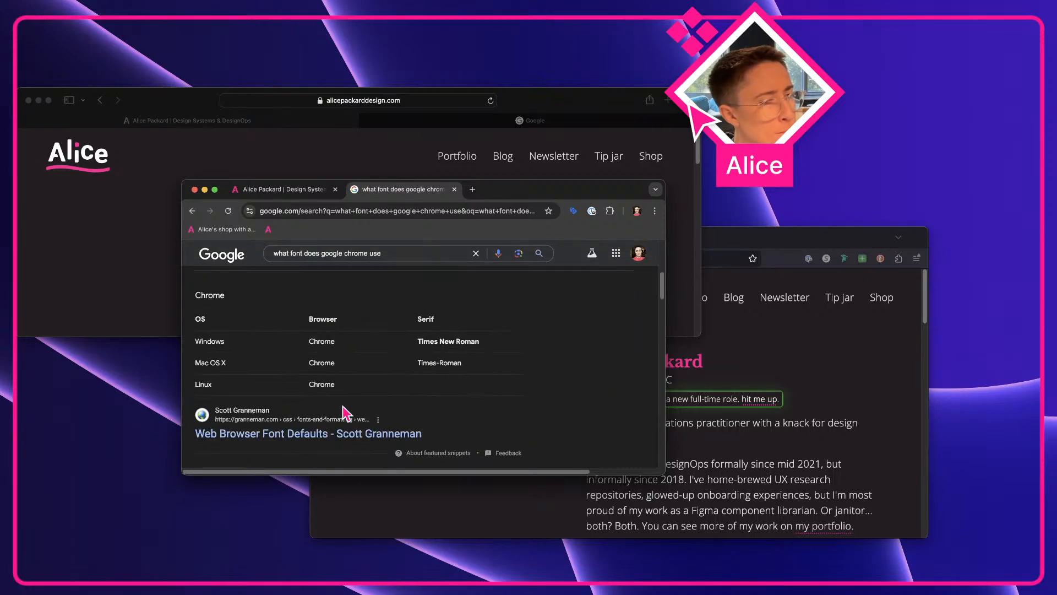
scroll(355, 419, down, 7)
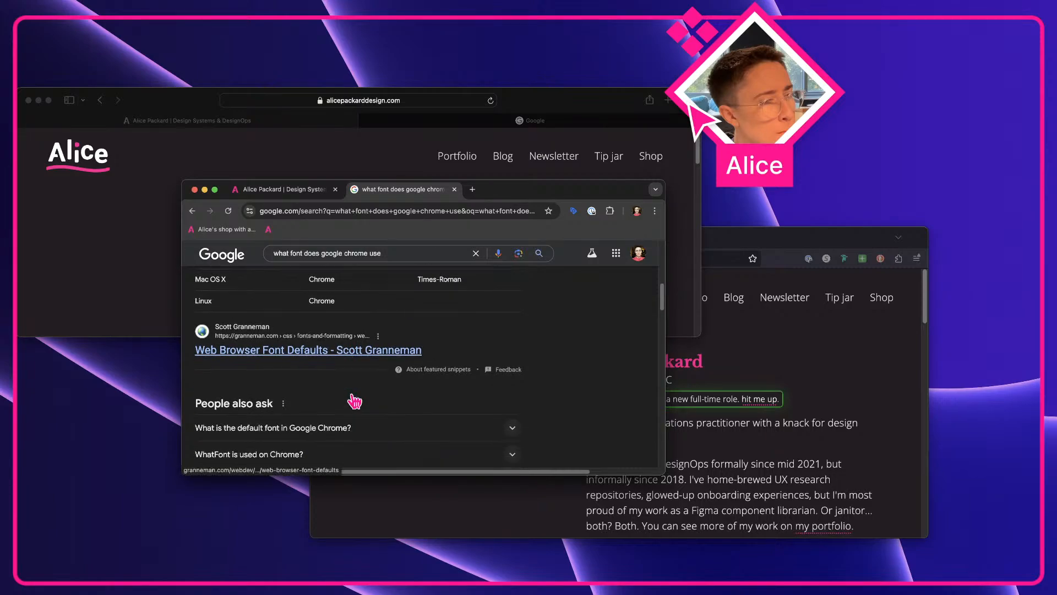
scroll(309, 394, down, 1)
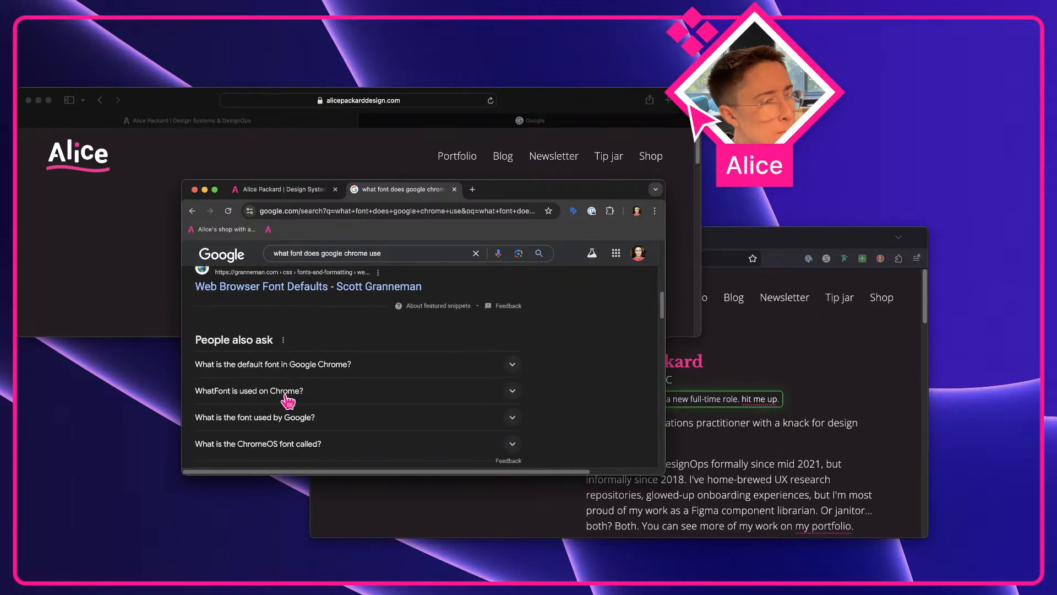
click(354, 395)
scroll(354, 395, down, 1)
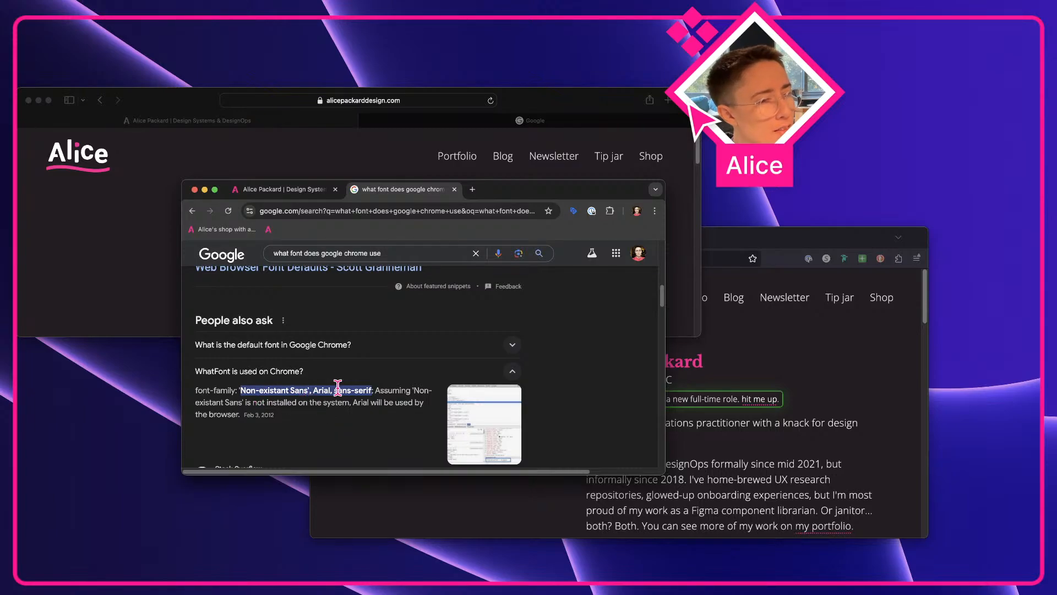
click(454, 190)
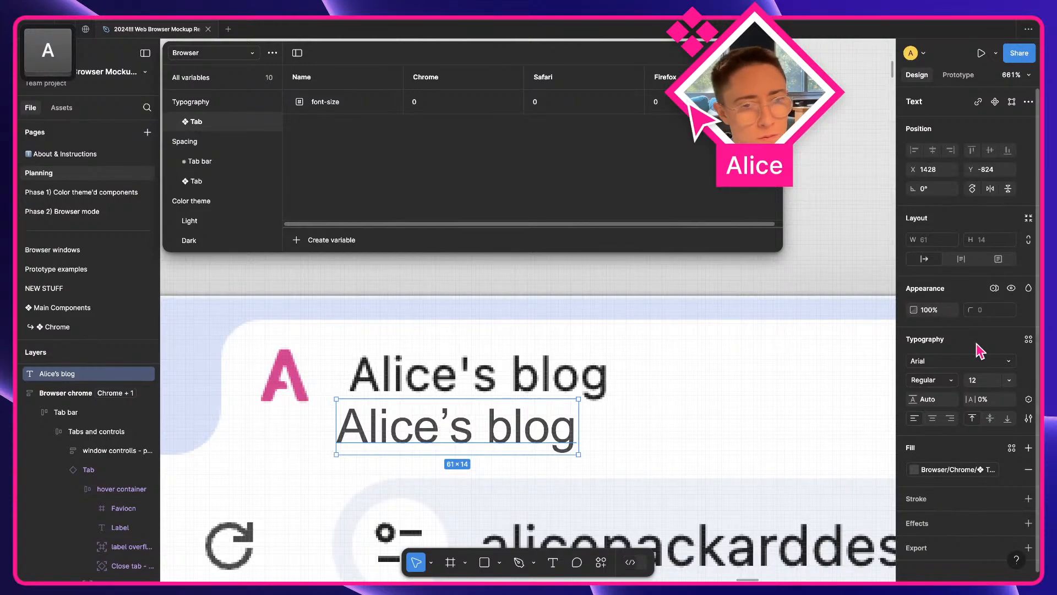
- Switch back to Figma, set the "Alice's blog" label copy's font size to 13, and reposition it just below the screenshot's tab title
drag(359, 430, 372, 421)
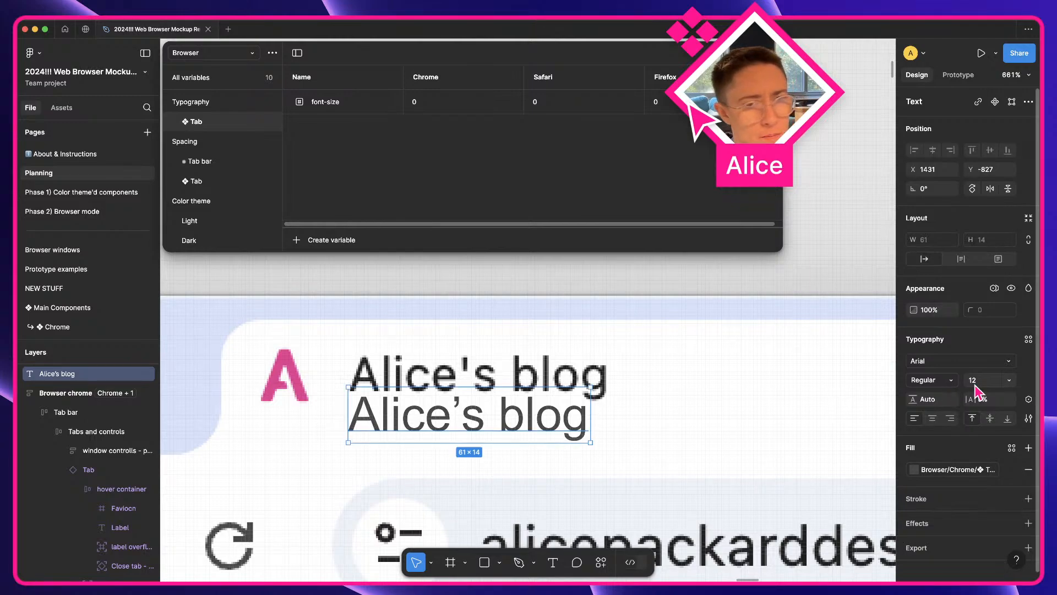
key(Up)
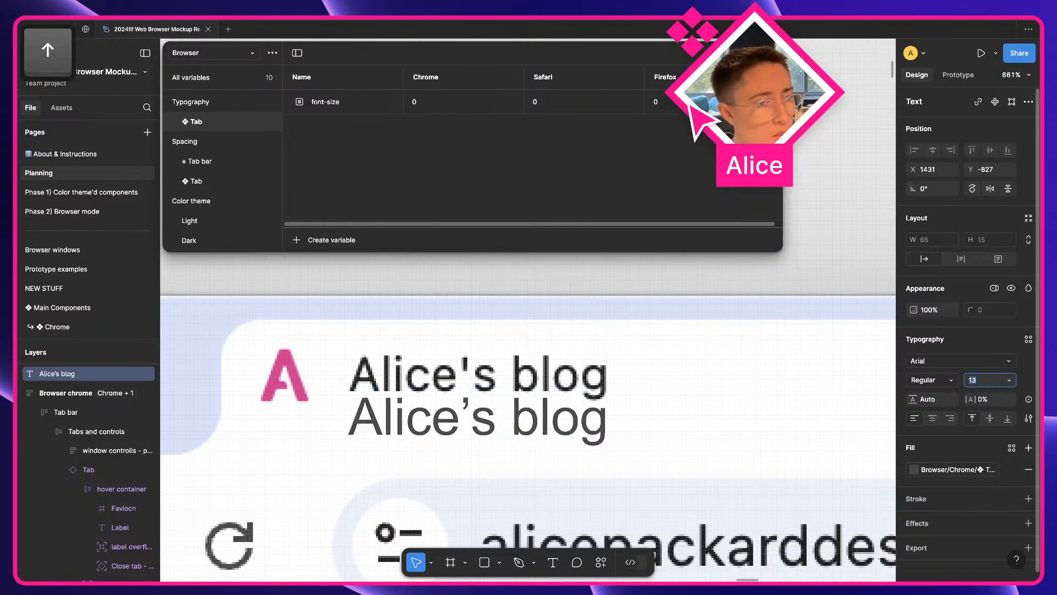
click(418, 430)
drag(415, 424, 410, 428)
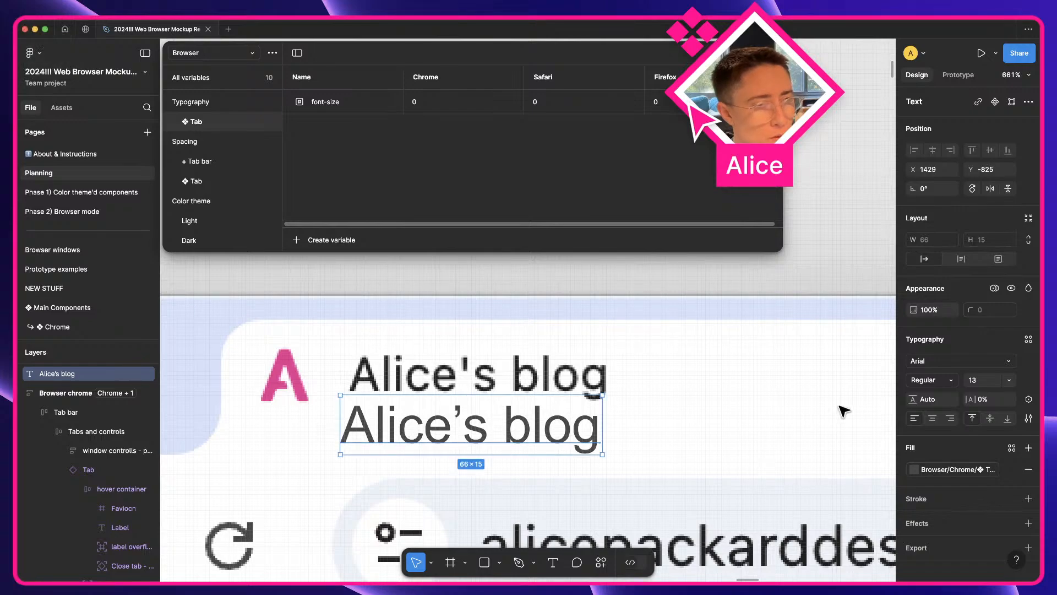
- Try font size 13.5 on the label copy and place it directly beside the screenshot's tab title for comparison
click(994, 381)
text(13.5)
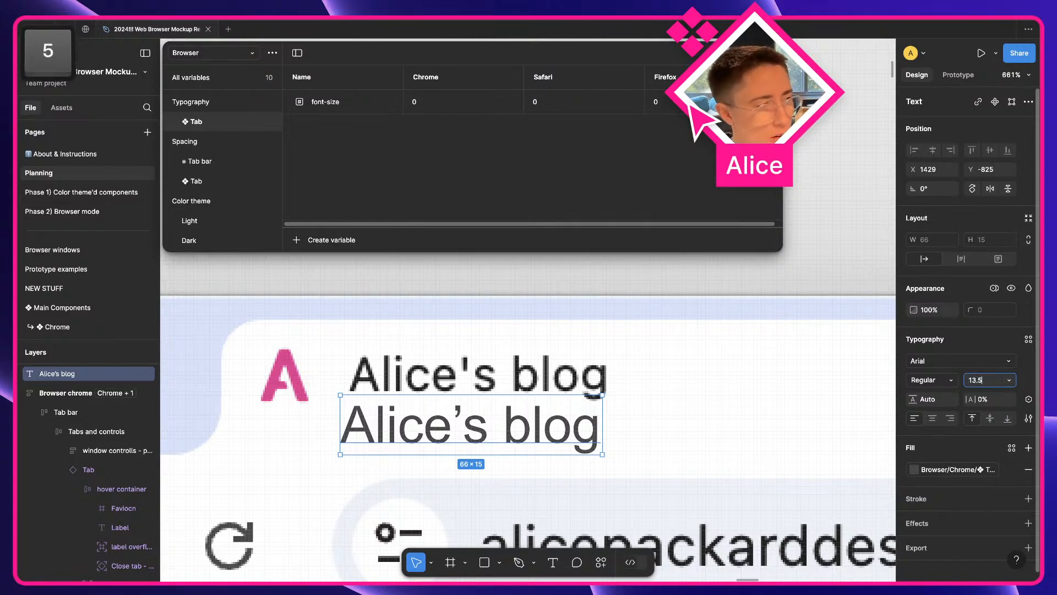
key(Return)
drag(504, 432, 774, 380)
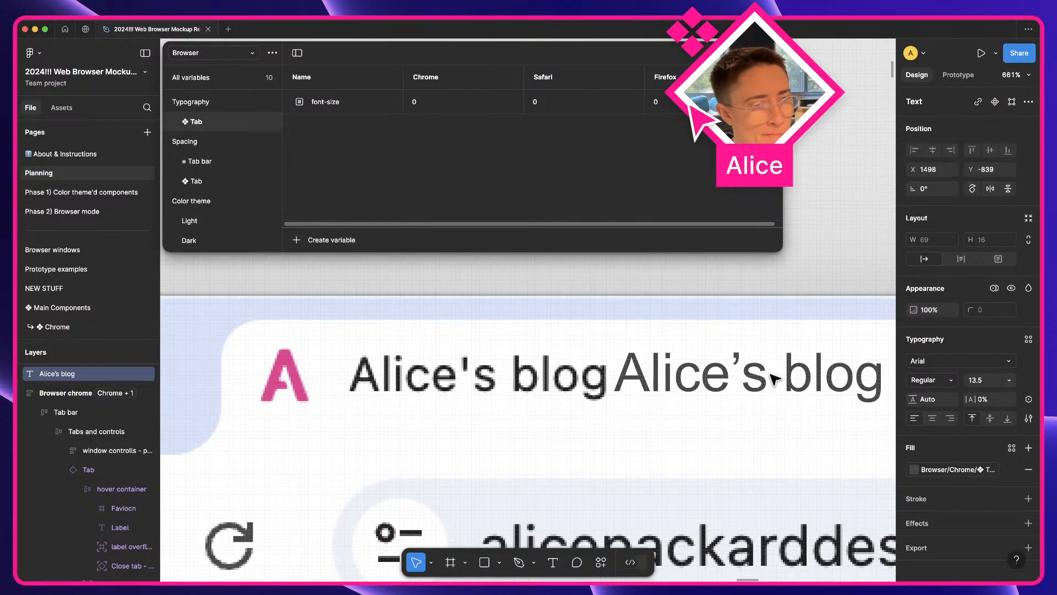
- Set the label copy at font size 13 beneath the screenshot's tab title and sample its fill colour 1F1F1F from that title
click(986, 380)
text(13)
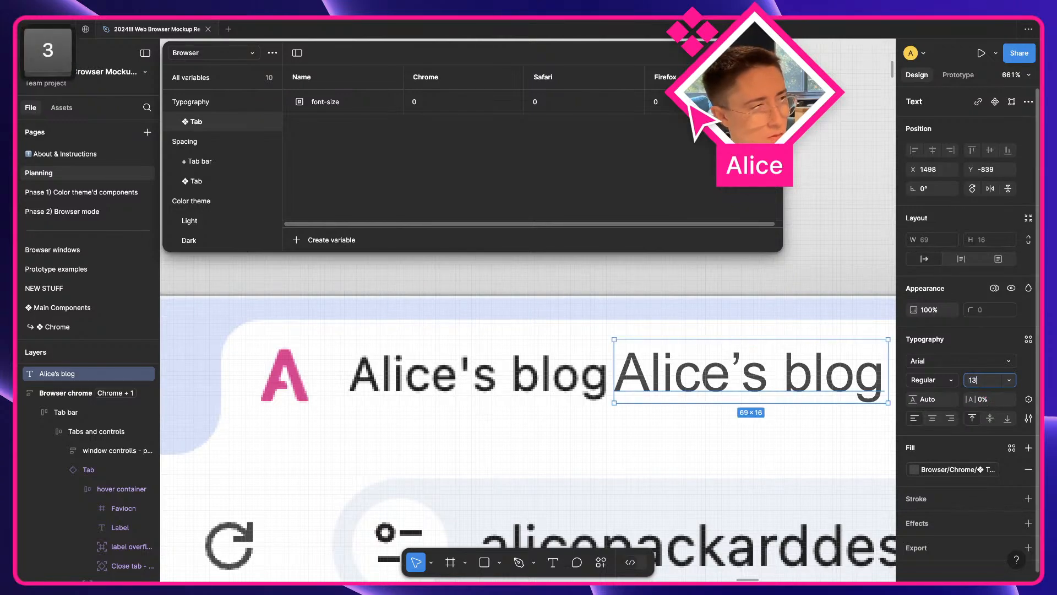
key(Tab)
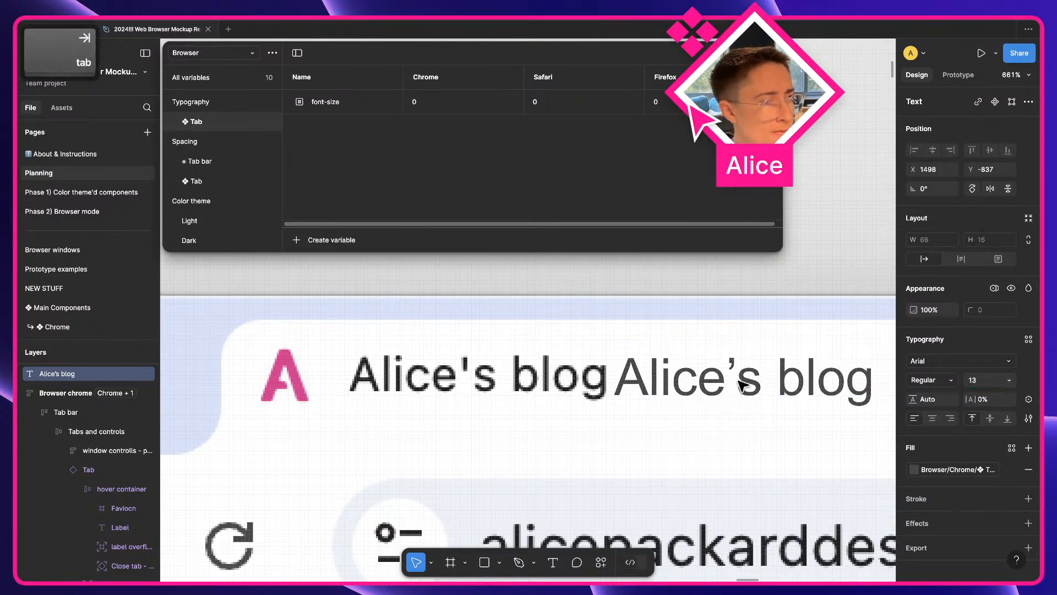
drag(742, 384, 472, 439)
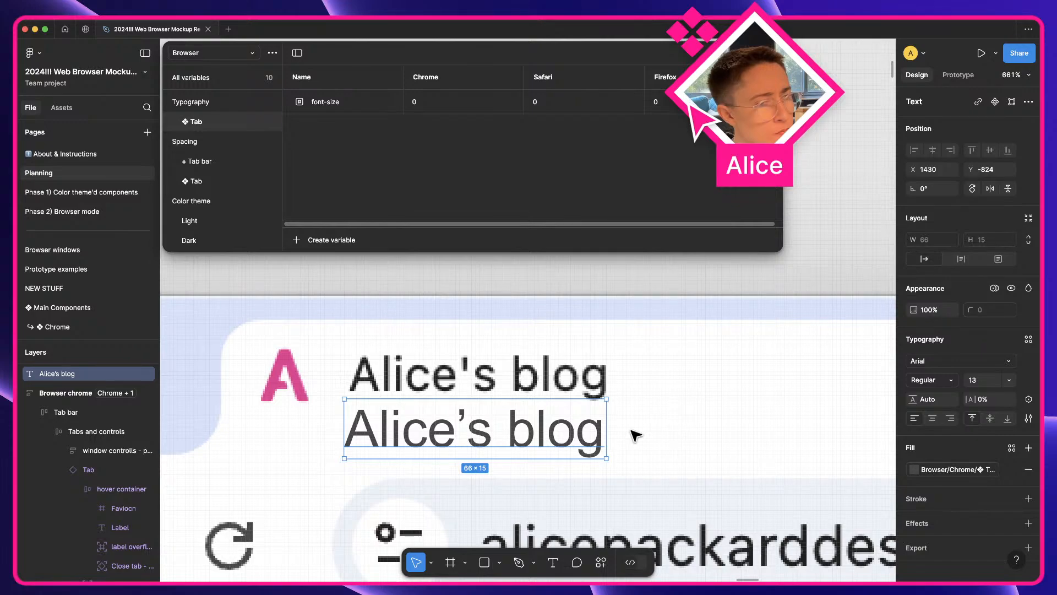
key(i)
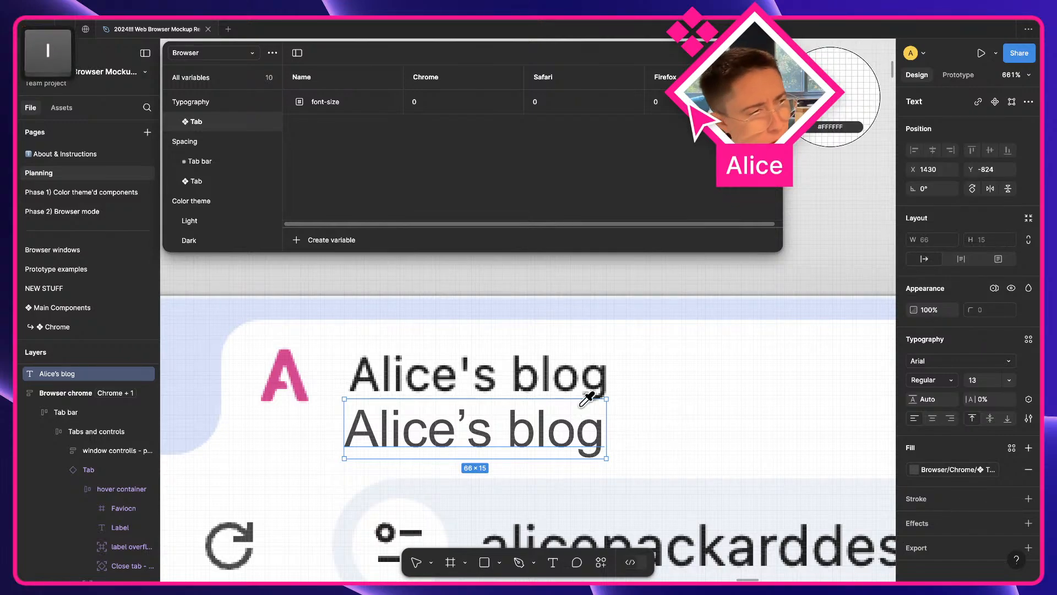
click(440, 378)
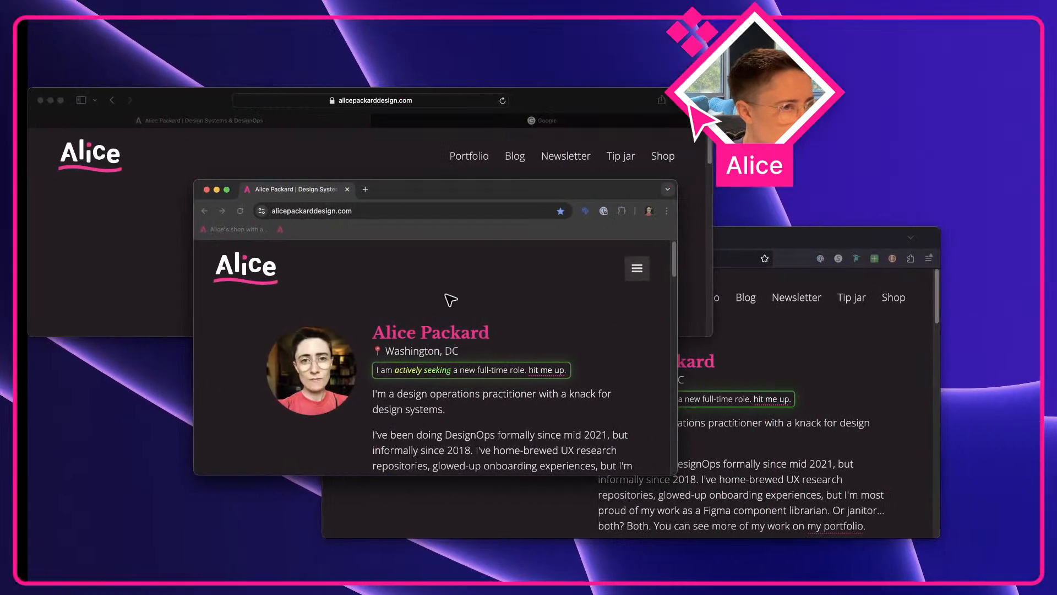
- Switch to Chrome, search "what font does google chrome use" in a new tab, and open the Reddit r/typography thread
click(355, 190)
text(what)
key(Return)
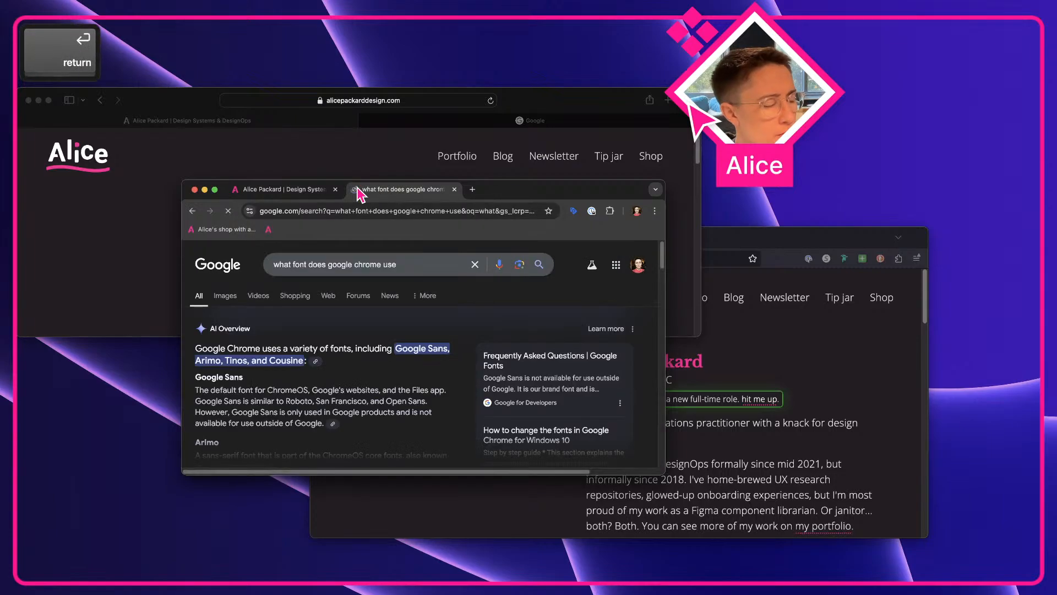
scroll(420, 380, down, 10)
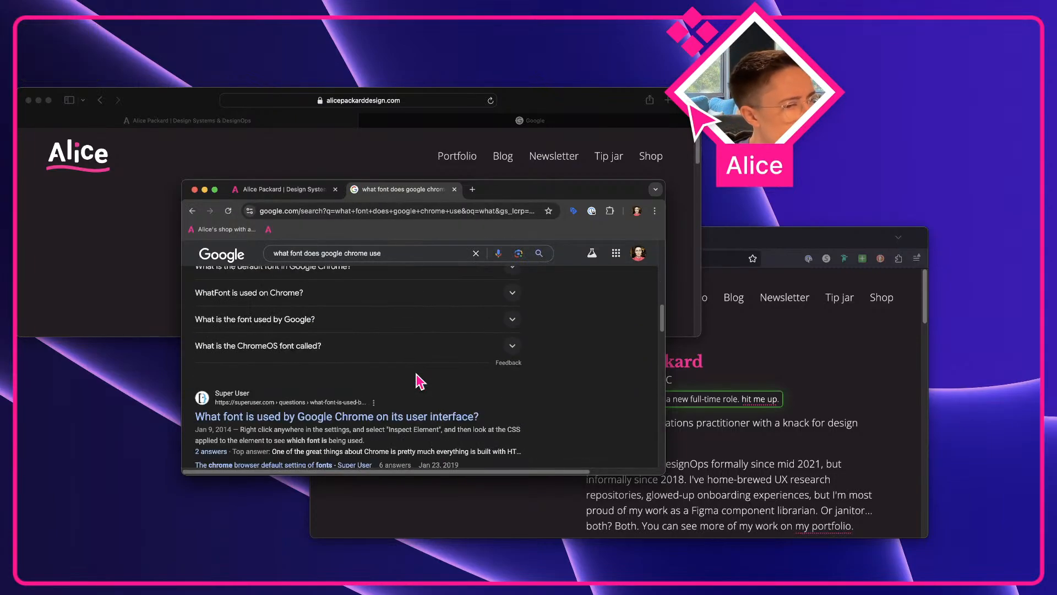
scroll(417, 379, down, 3)
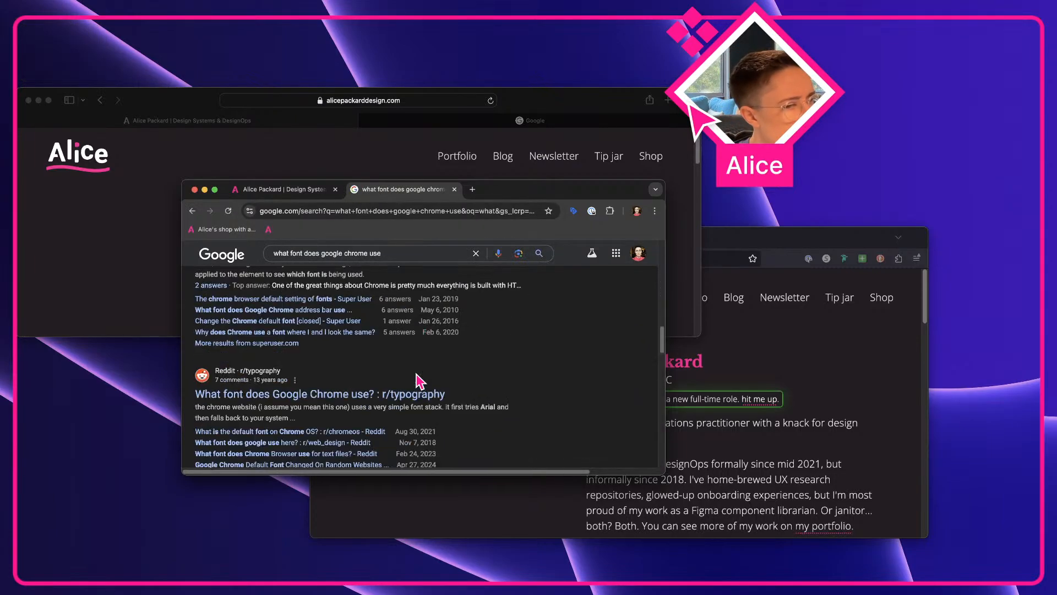
click(389, 403)
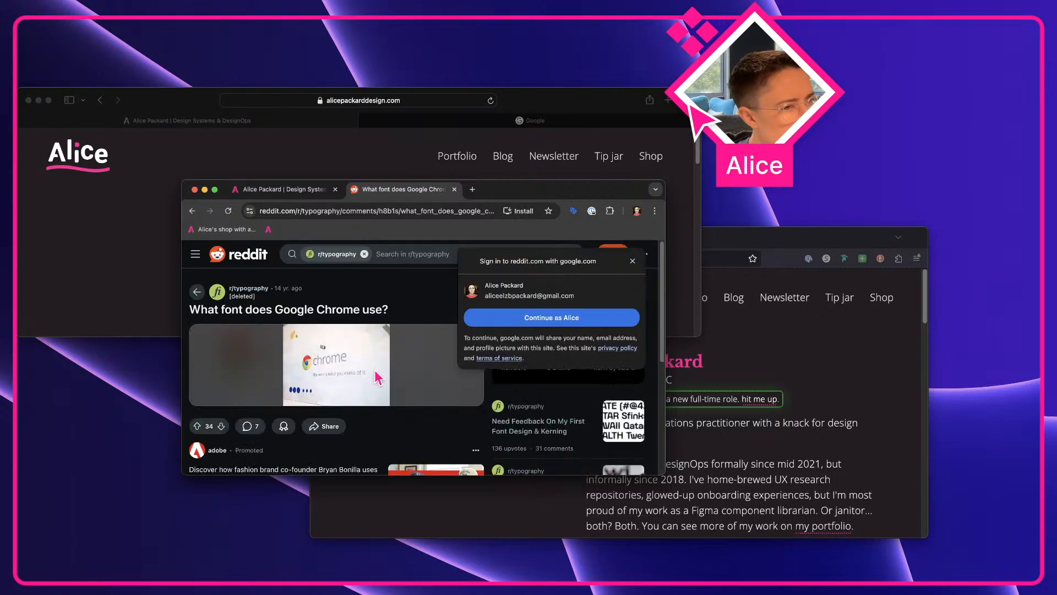
- Look through the Reddit thread's comments and open the linked Google Fonts page for Droid Sans
scroll(312, 326, down, 5)
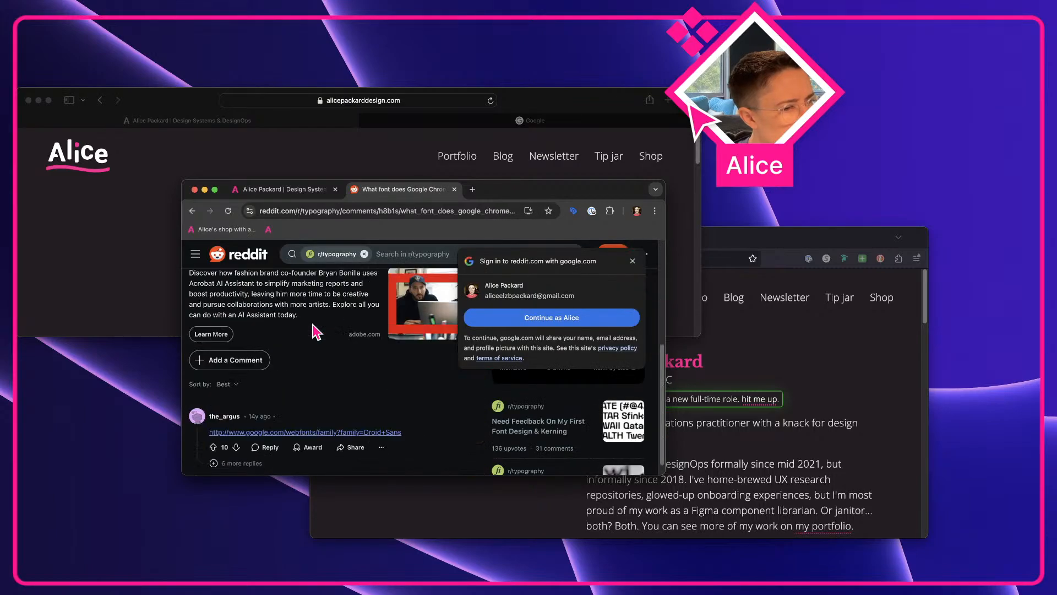
scroll(315, 332, down, 1)
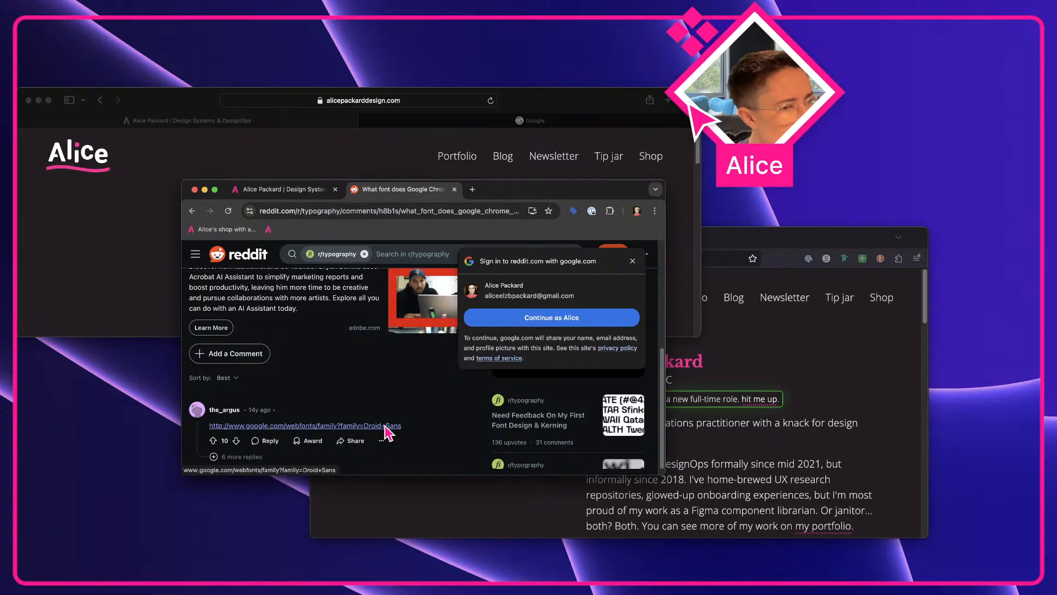
scroll(388, 434, down, 1)
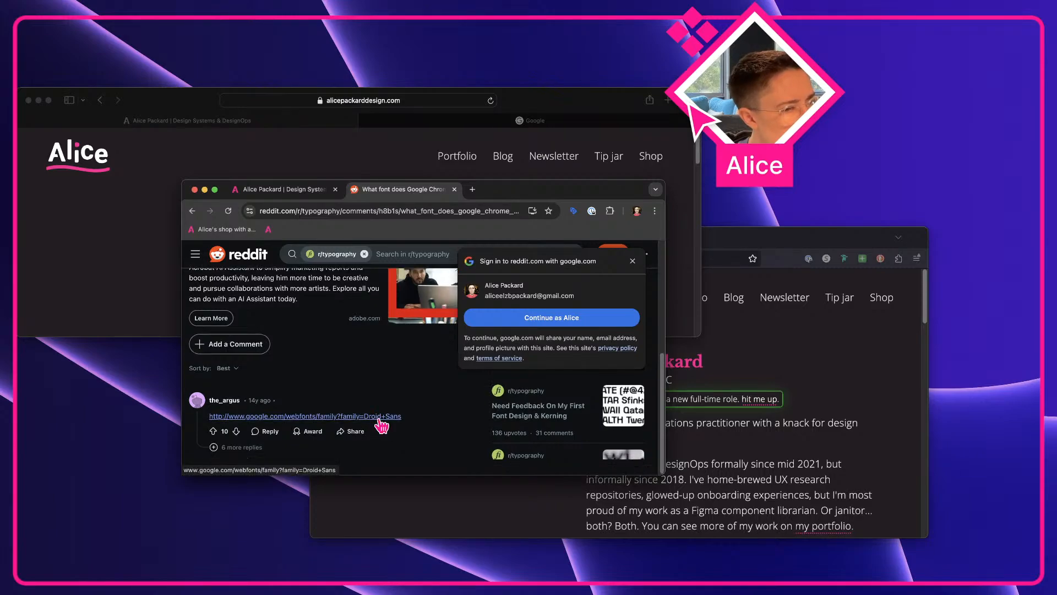
click(387, 417)
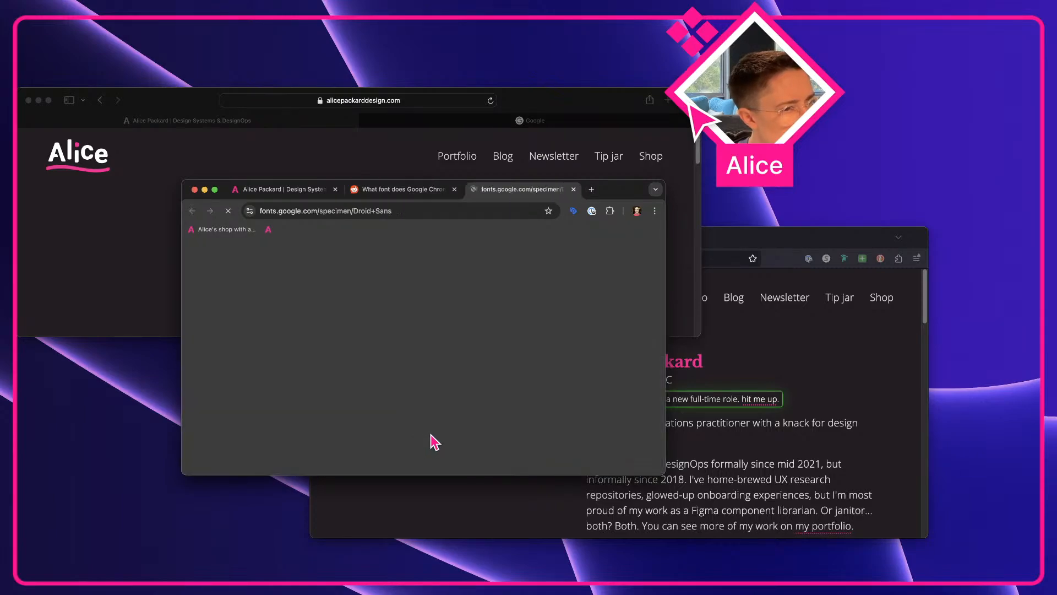
scroll(432, 436, down, 1)
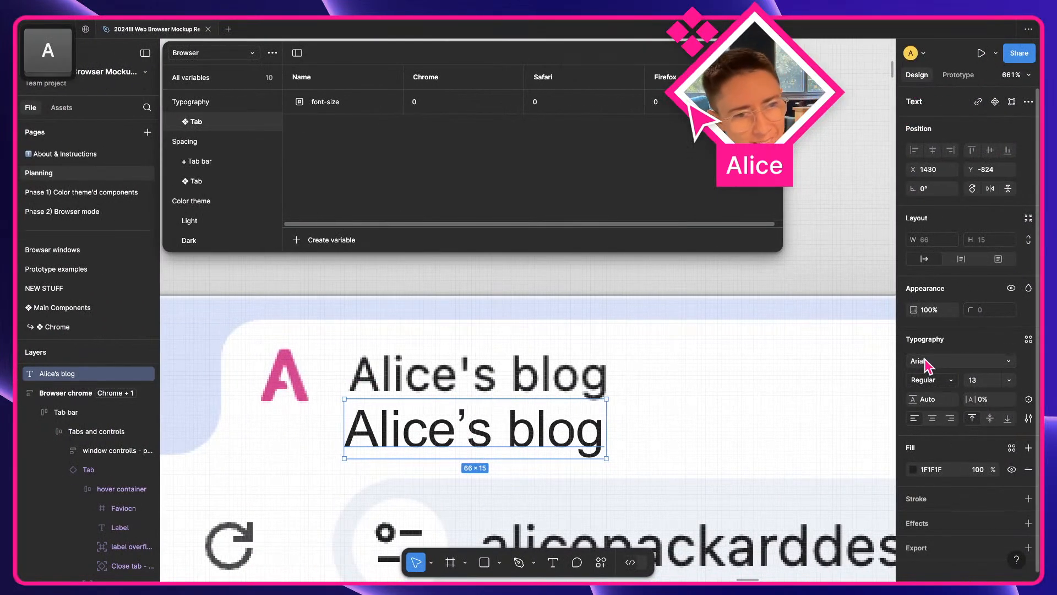
- Switch to Figma and look for a font matching "droid" for the label copy
click(928, 361)
text(droid)
key(Return)
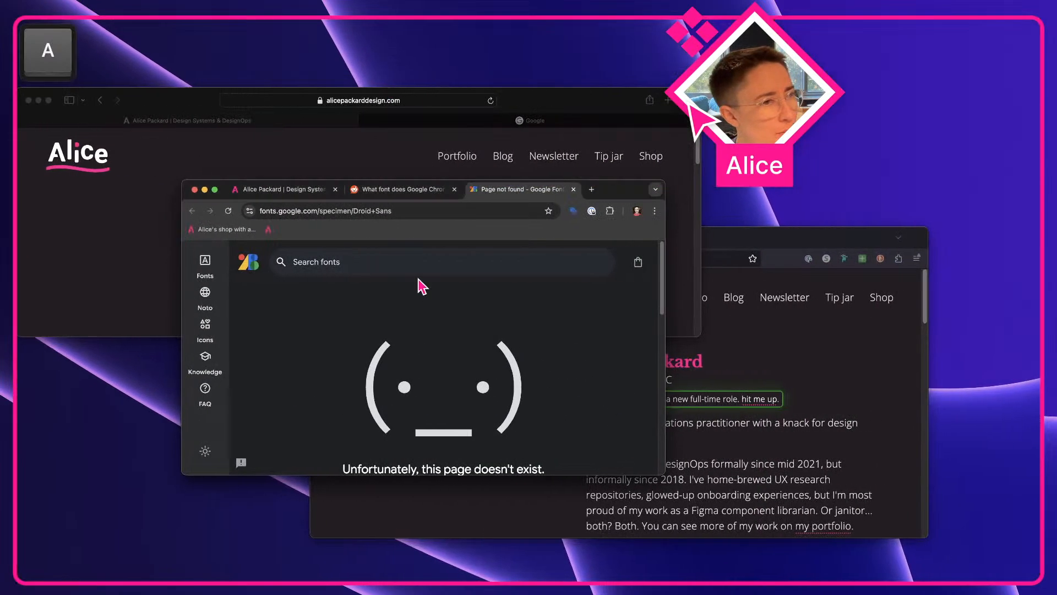
- Switch to Chrome and open its About page to check the browser version
click(64, 21)
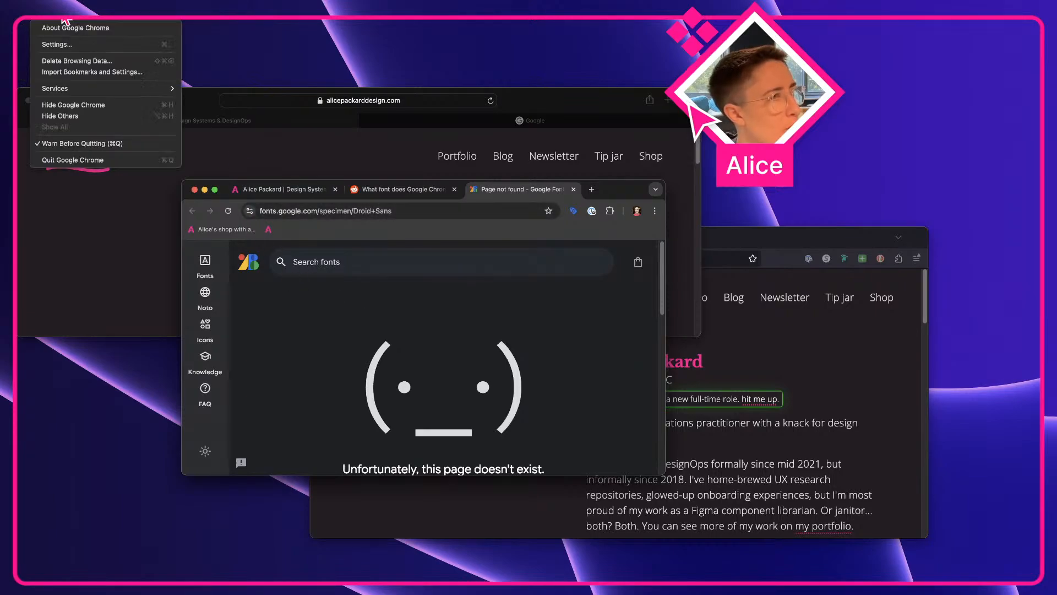
click(78, 32)
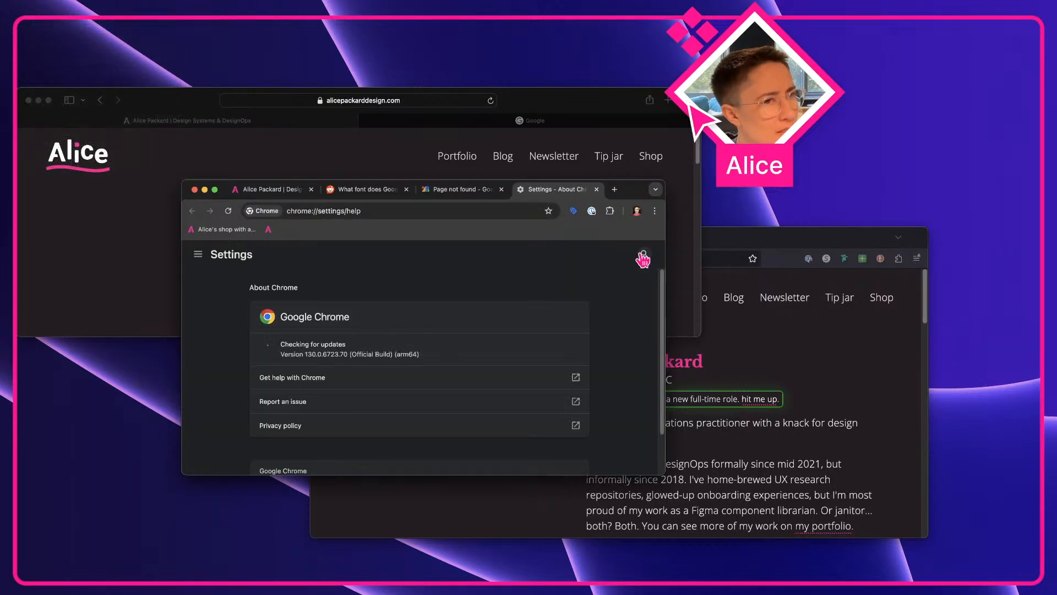
- Search for "what font does google chrom v130 use" in the Google Fonts tab and look through the results
click(448, 193)
click(437, 211)
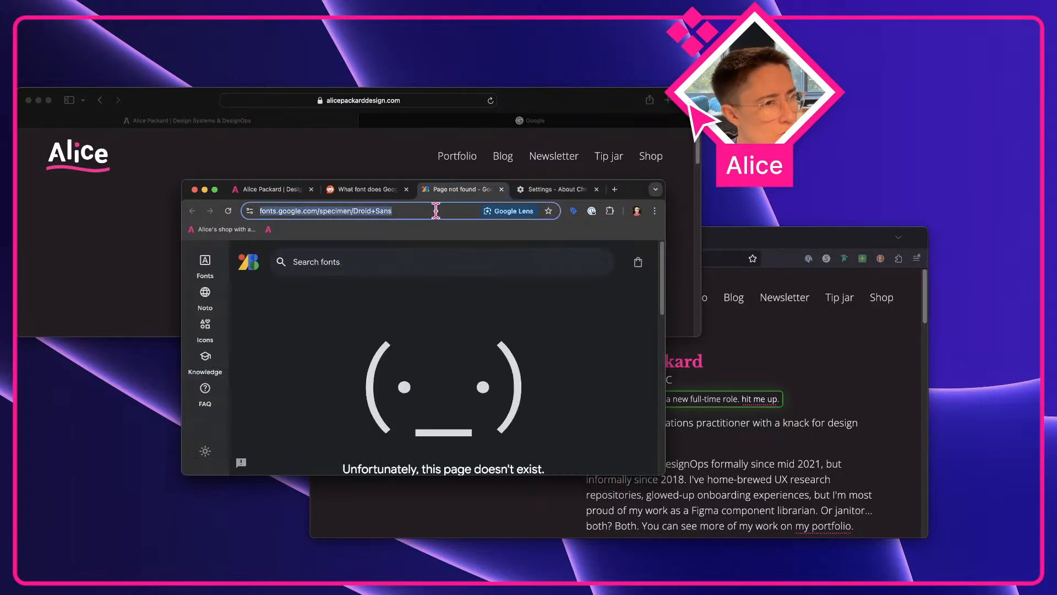
text(what do)
key(BackSpace)
key(BackSpace)
text(font d)
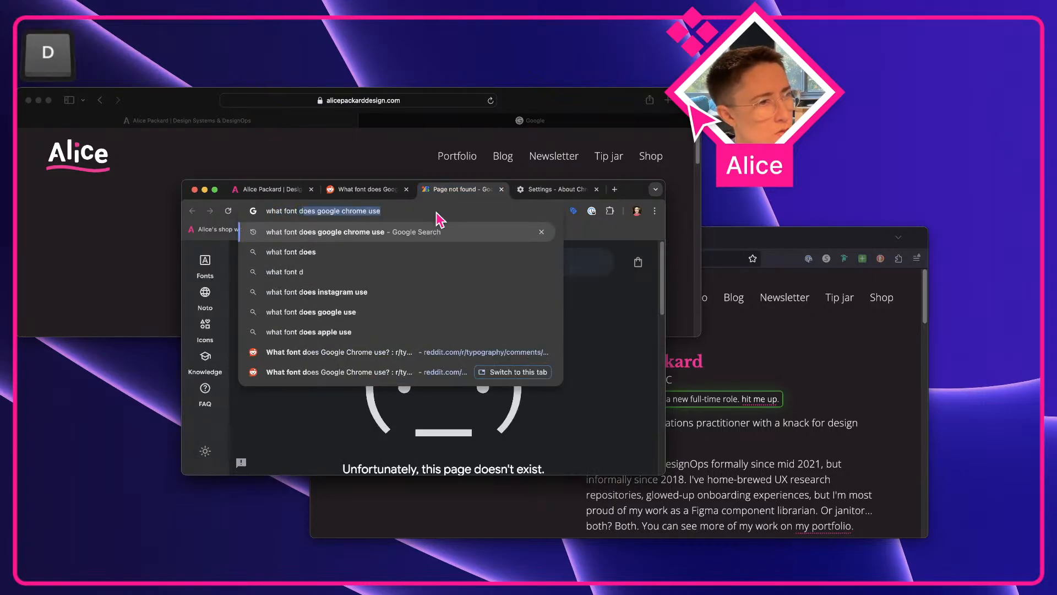
text(oes google chrom v)
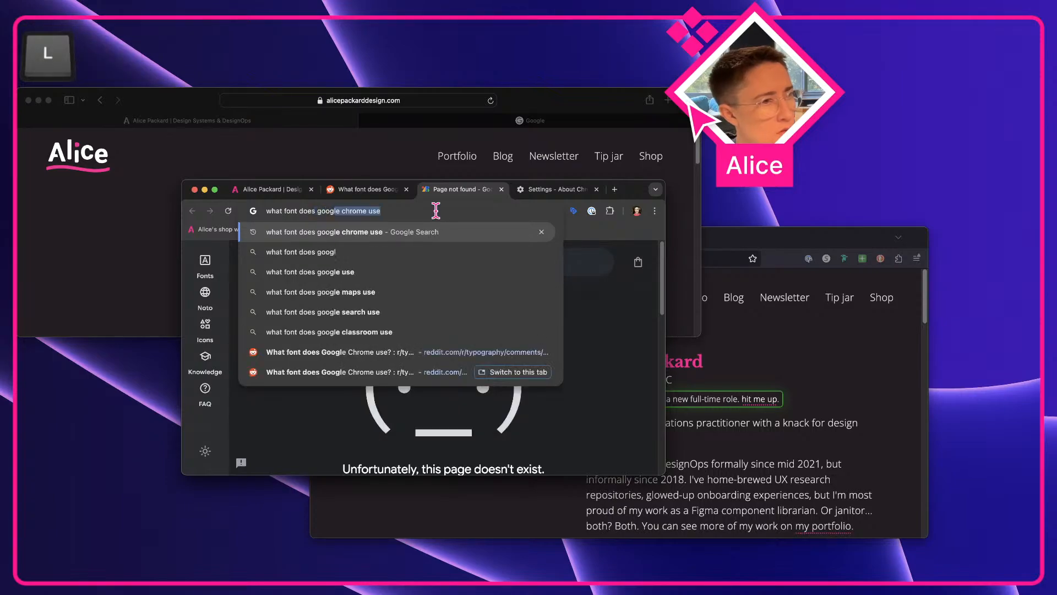
text(130 use)
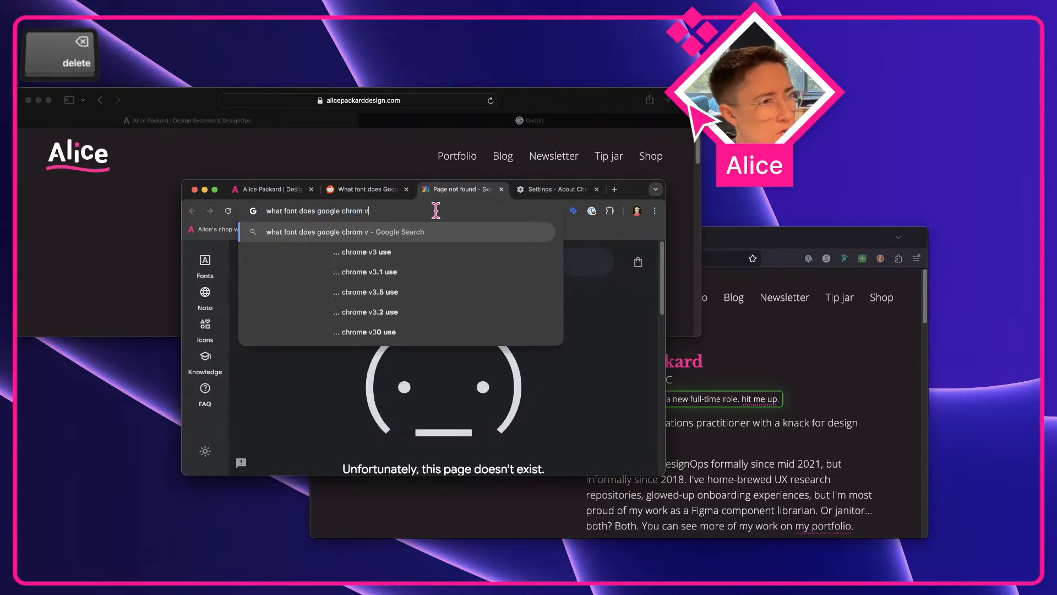
key(Return)
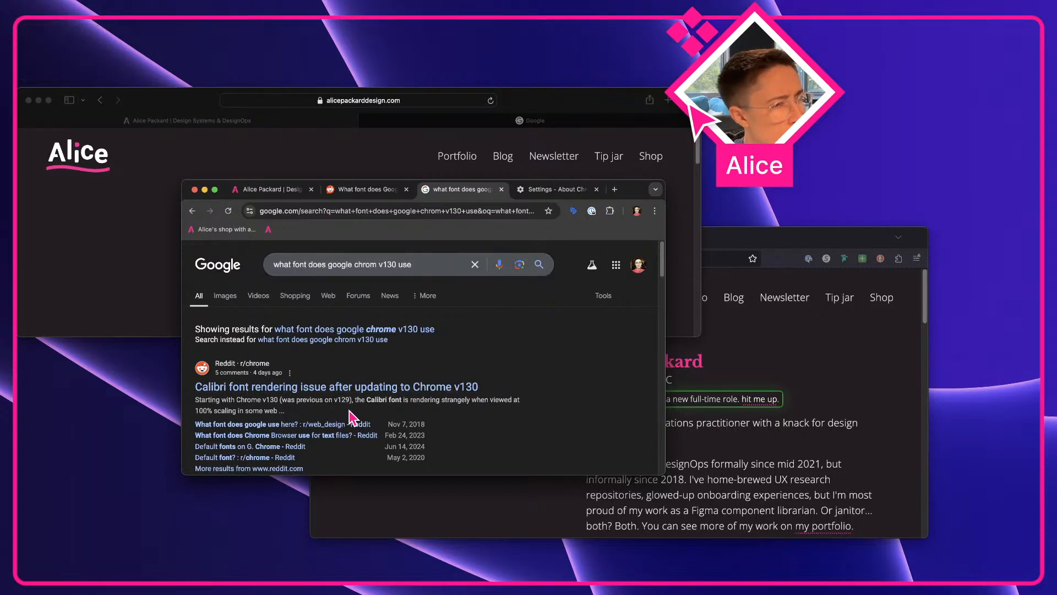
scroll(349, 411, down, 5)
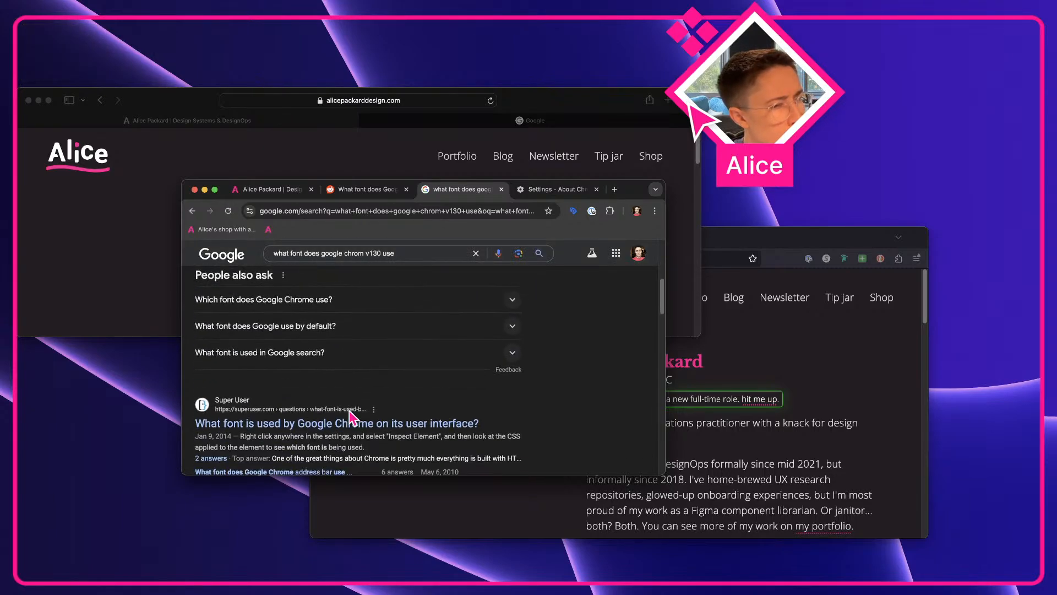
- Open the Super User result about Google Chrome's interface font, dismiss the Google sign-in prompt and accept necessary cookies only
scroll(349, 416, down, 1)
click(338, 406)
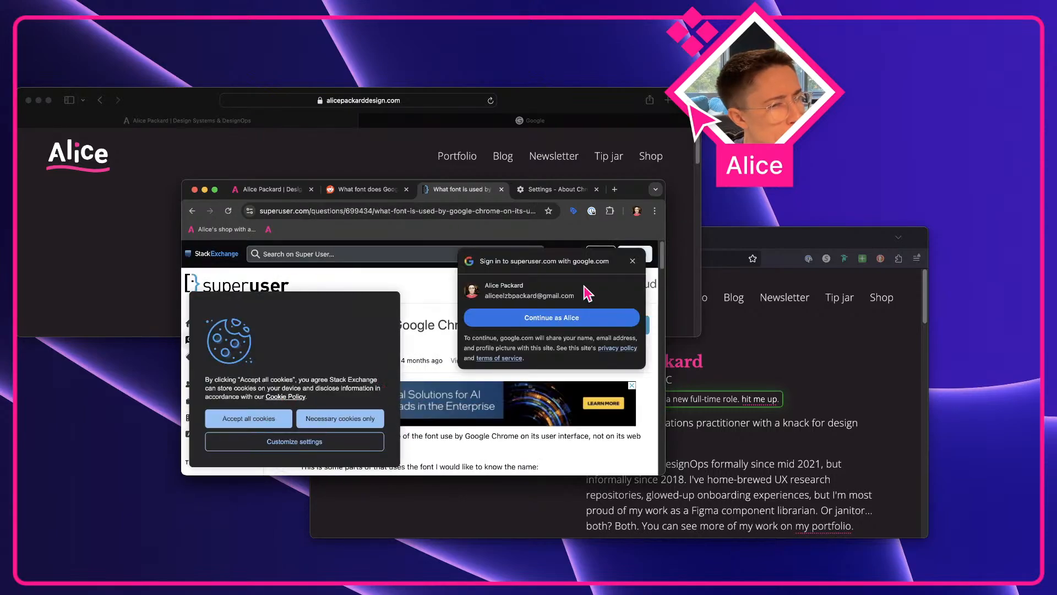
click(633, 261)
click(325, 421)
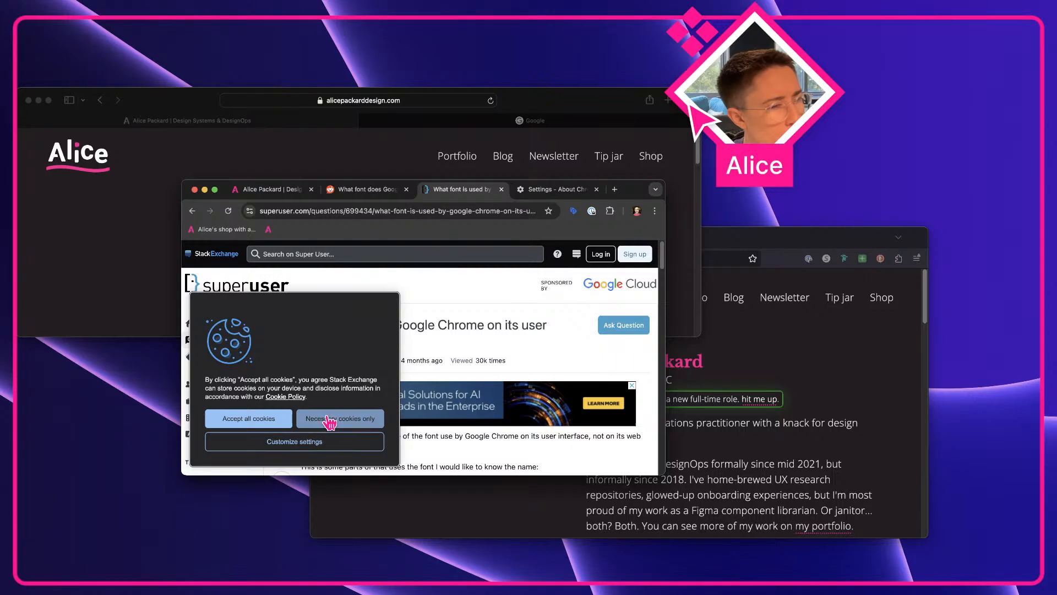
- Read through the answers on Chrome's interface font and copy the Mac stylesheet path ~/Library/Application Support/Google/Chrome/Default/User StyleSheets/
scroll(624, 380, down, 2)
scroll(624, 380, down, 3)
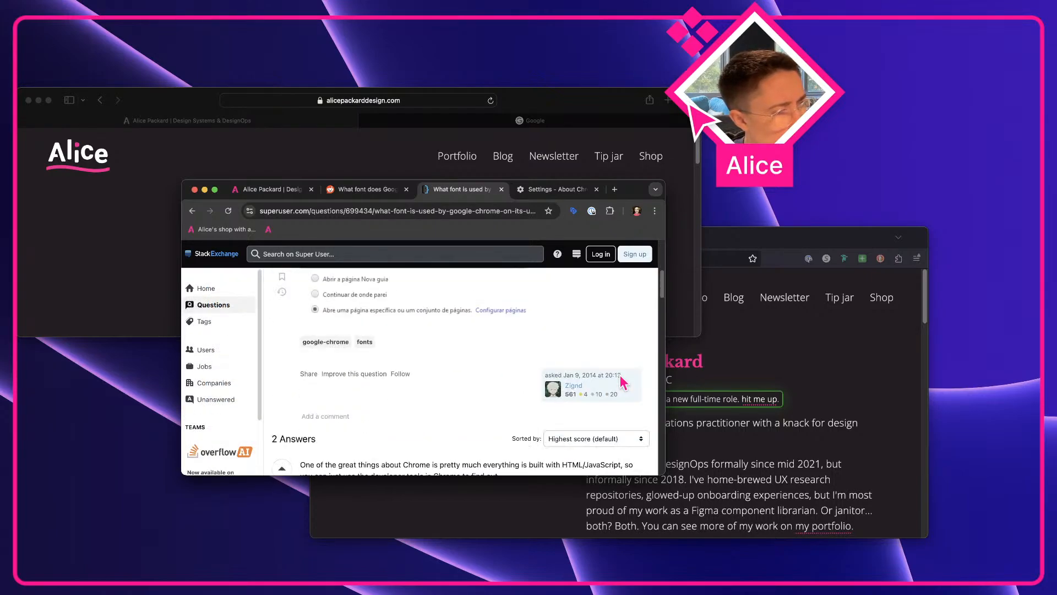
scroll(399, 405, down, 1)
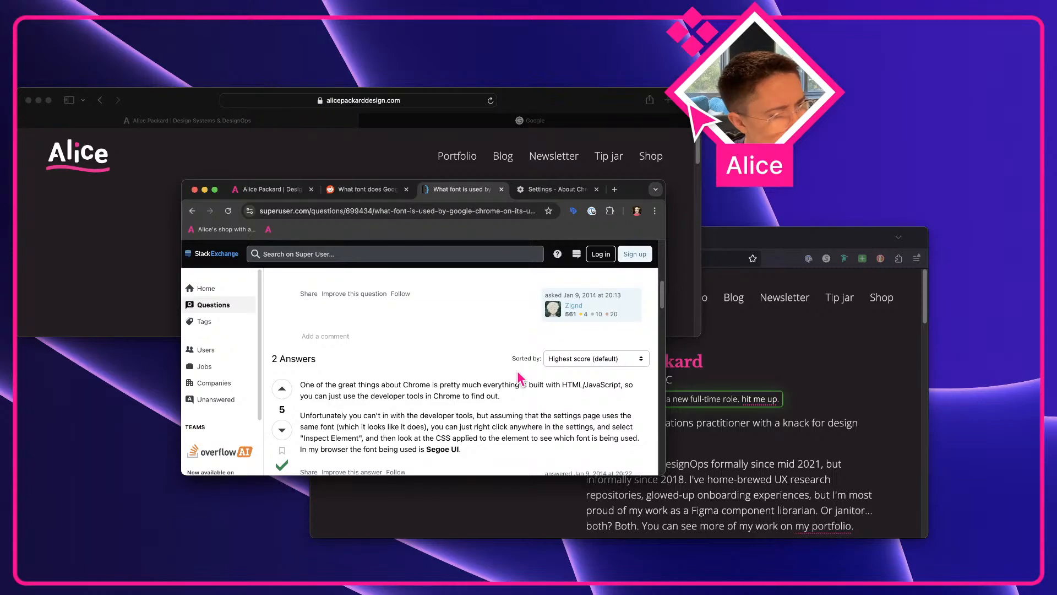
scroll(506, 379, down, 1)
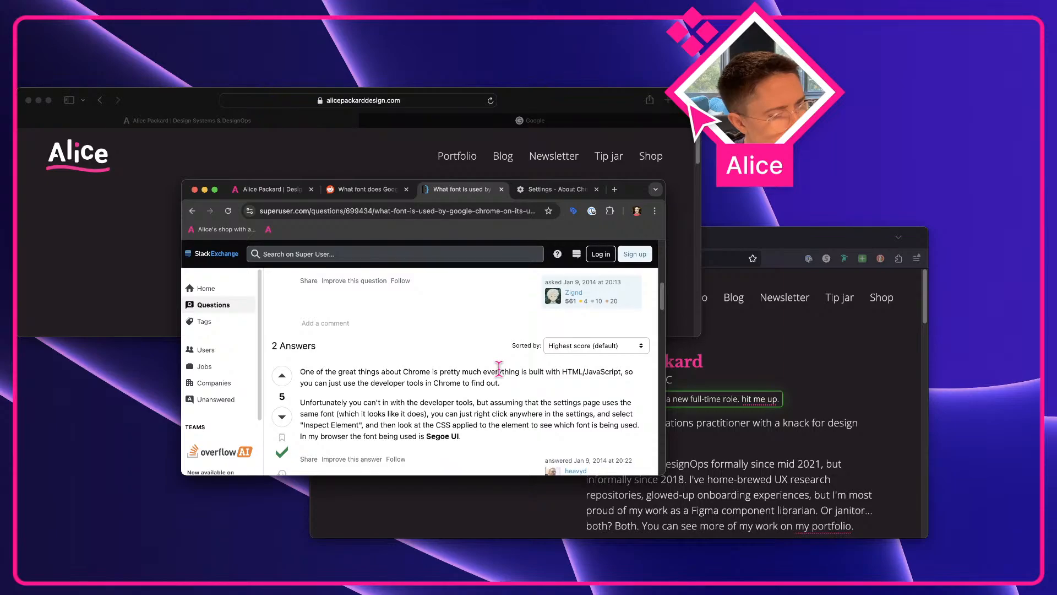
scroll(503, 380, down, 5)
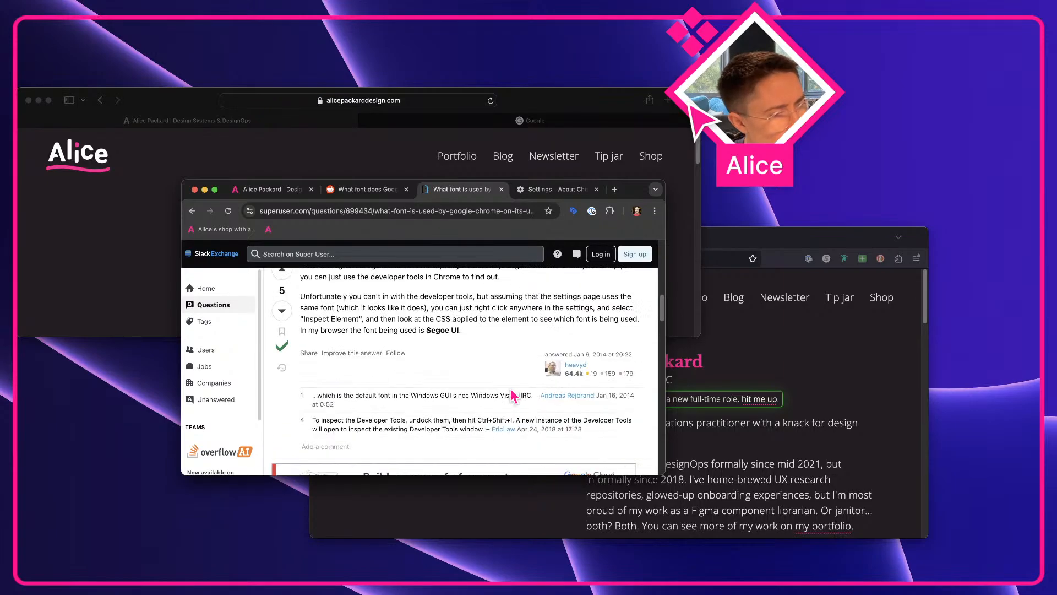
scroll(512, 395, down, 5)
scroll(512, 395, down, 2)
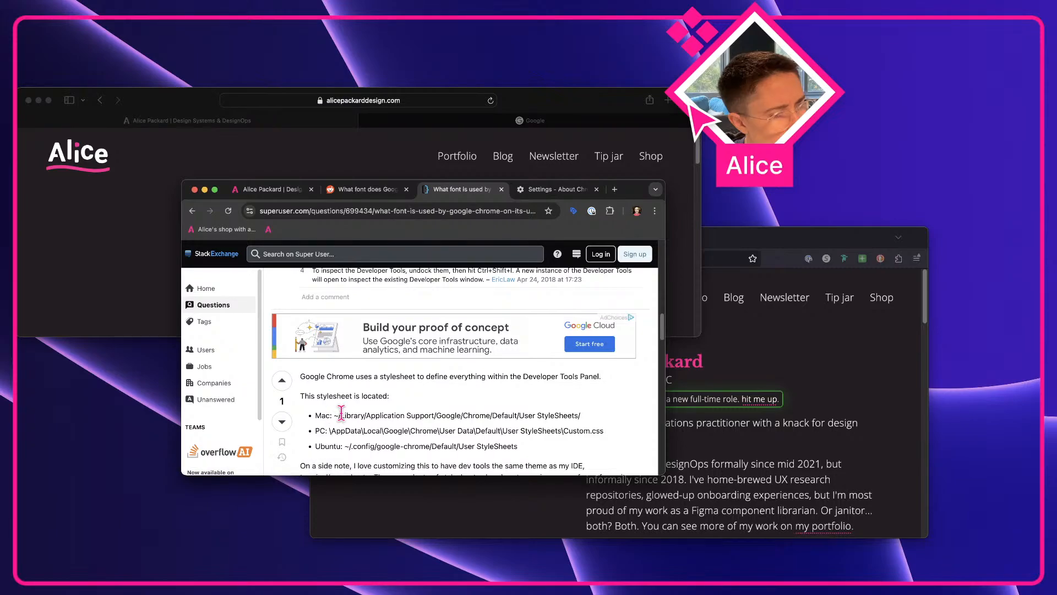
scroll(504, 433, down, 1)
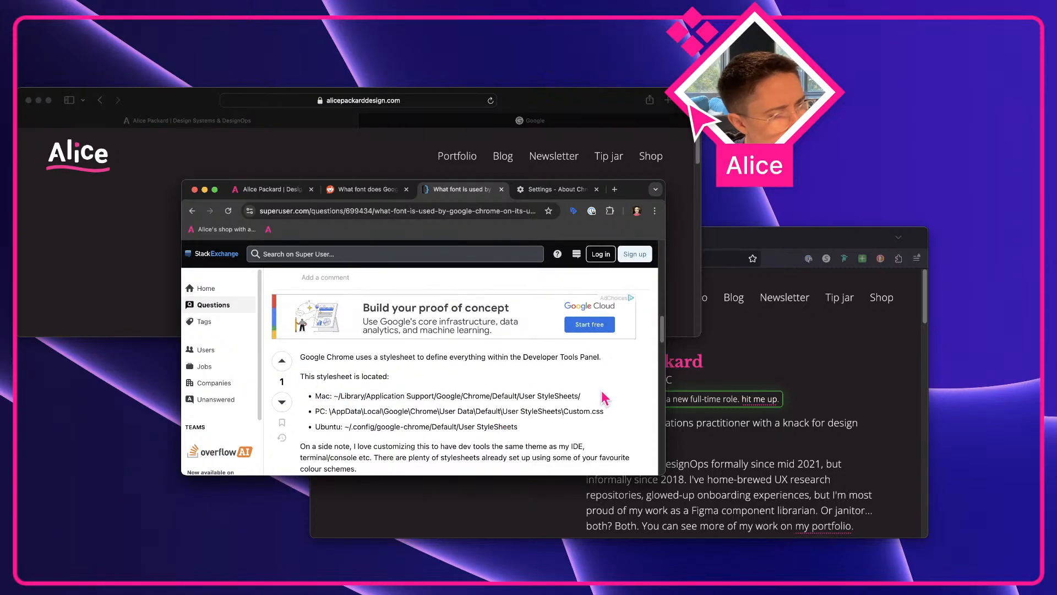
mouse_move(605, 397)
mouse_down()
mouse_move(311, 399)
mouse_move(599, 398)
mouse_up()
key(super+c)
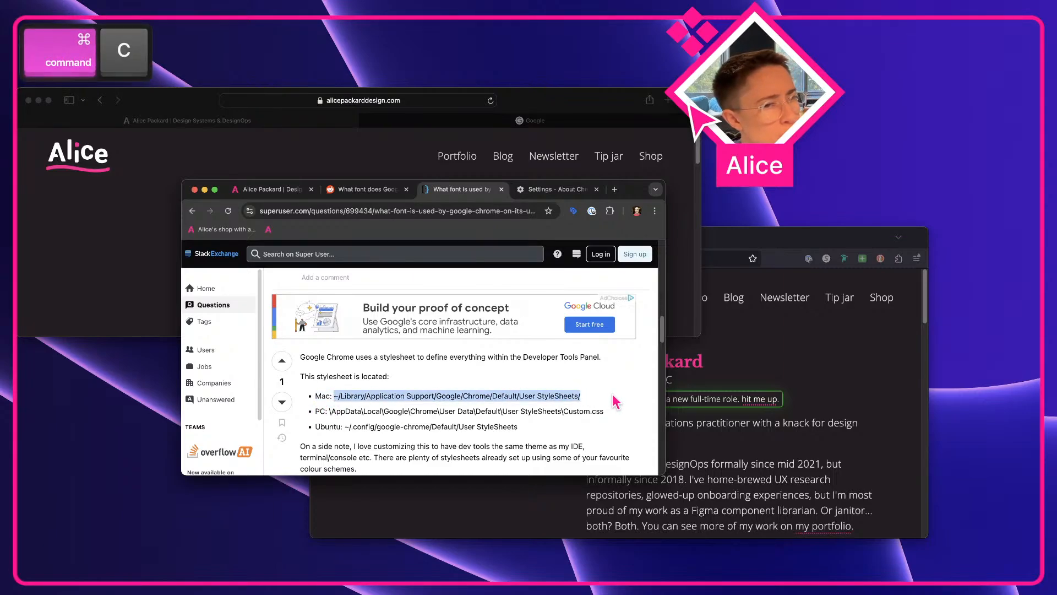
- Inspect the answer text in DevTools, undock DevTools into a separate window, and move and enlarge it
click(454, 383)
right_click(431, 375)
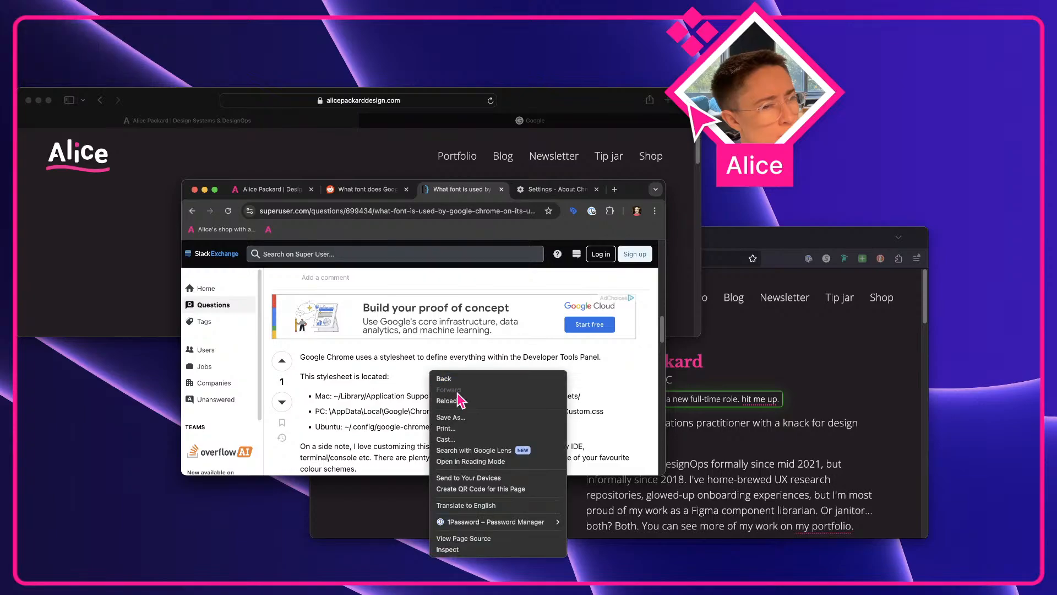
click(469, 549)
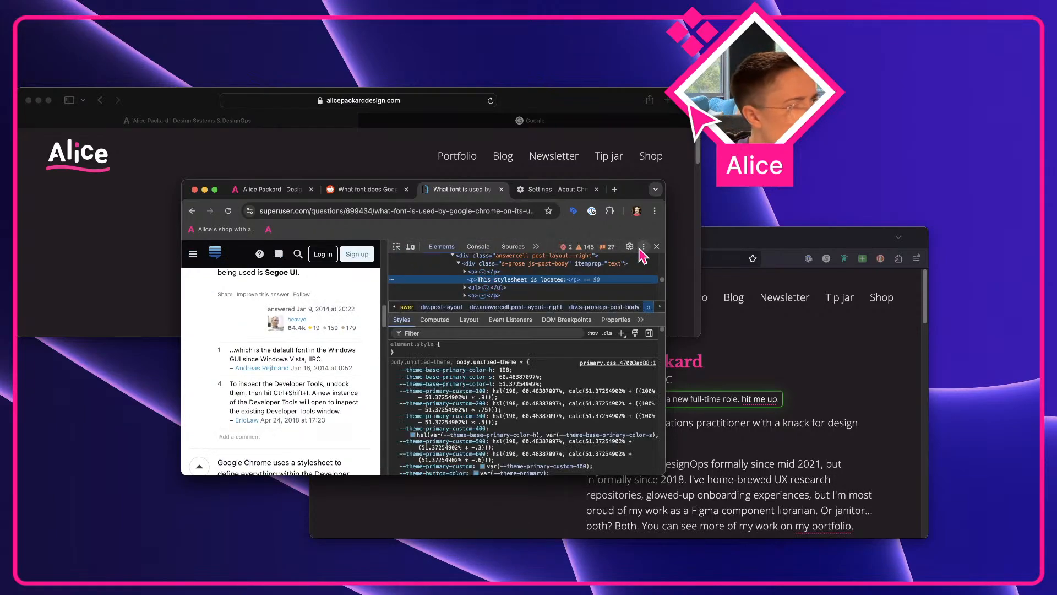
click(643, 247)
click(611, 263)
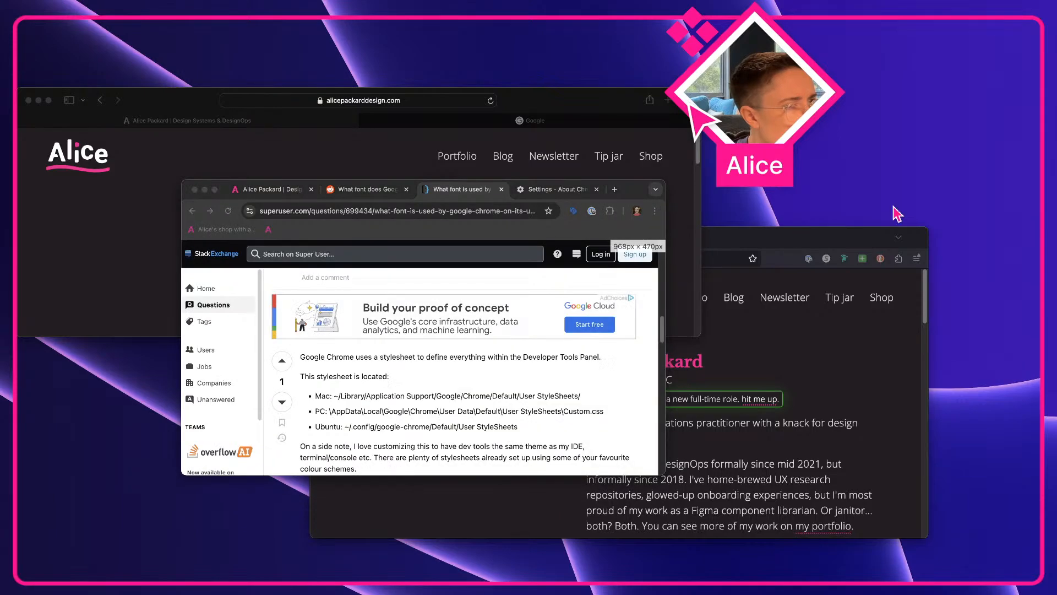
drag(821, 157, 371, 133)
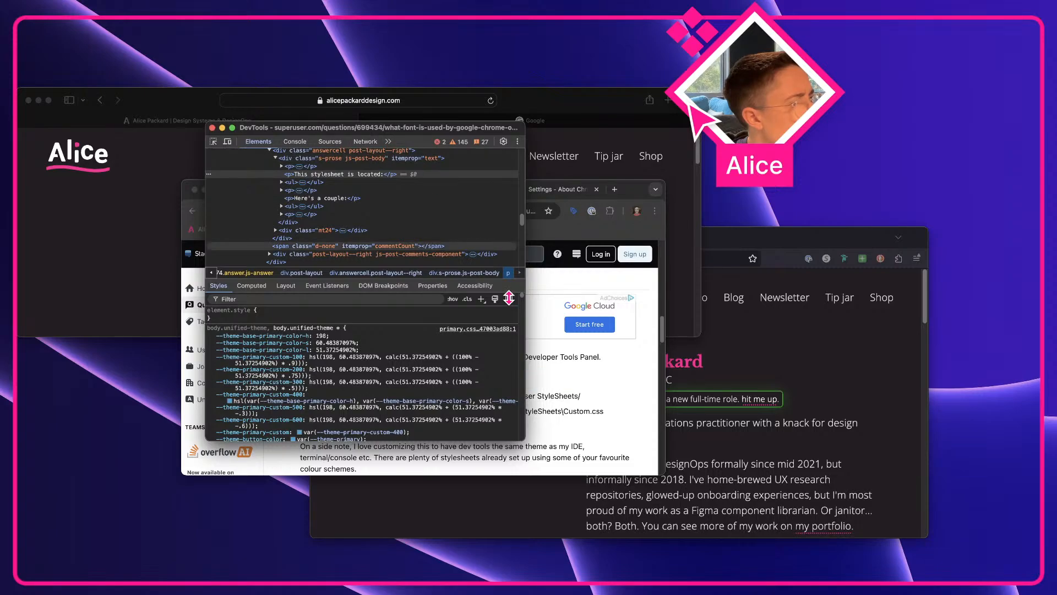
drag(530, 441, 688, 503)
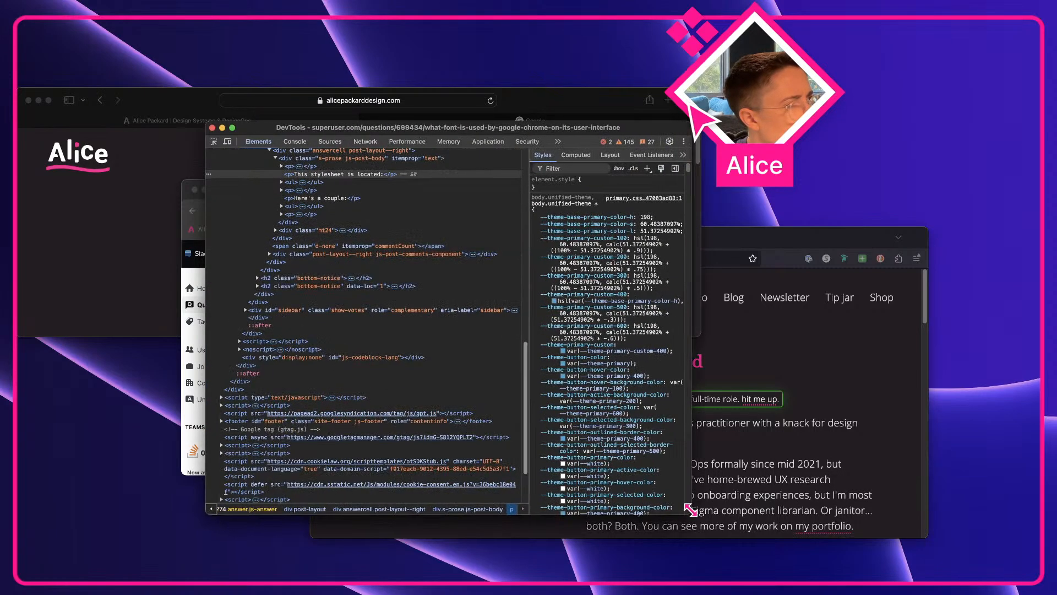
- Try to open the copied stylesheet path through the DevTools Run command prompt, and dismiss the prompt
click(689, 142)
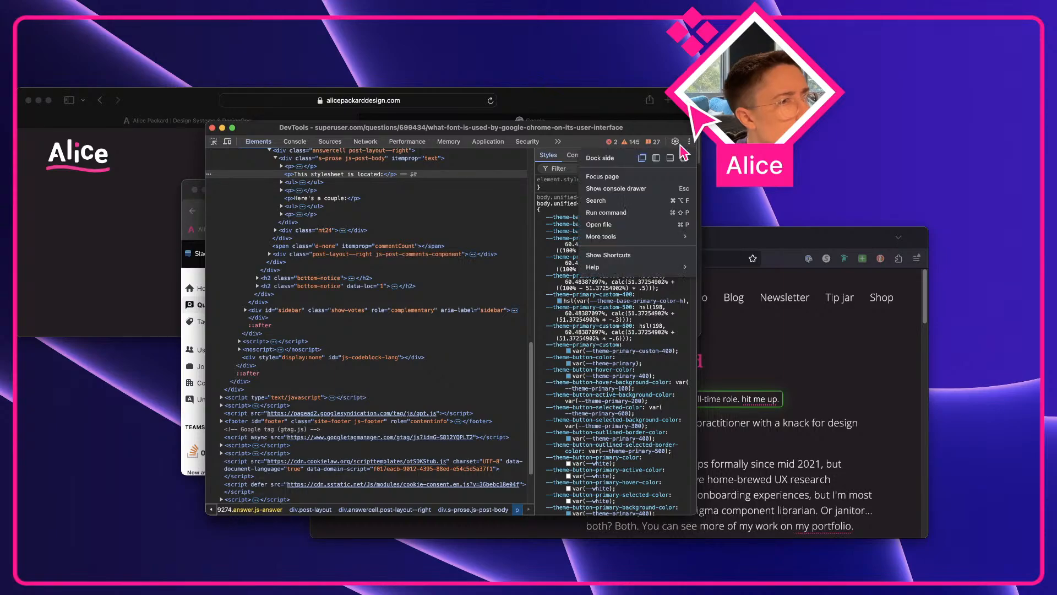
click(646, 215)
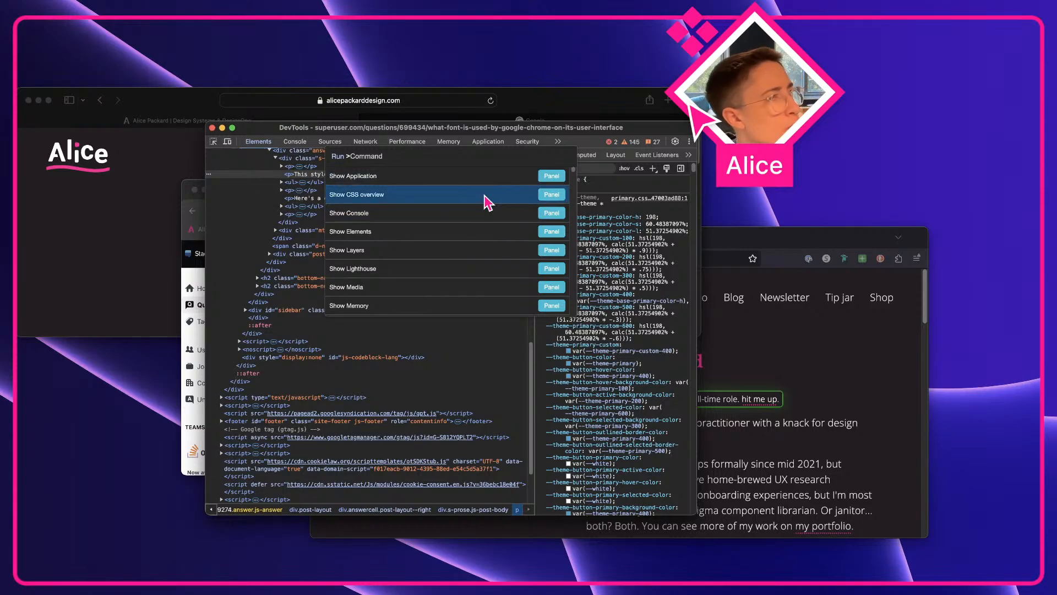
key(super+v)
key(super+a)
key(BackSpace)
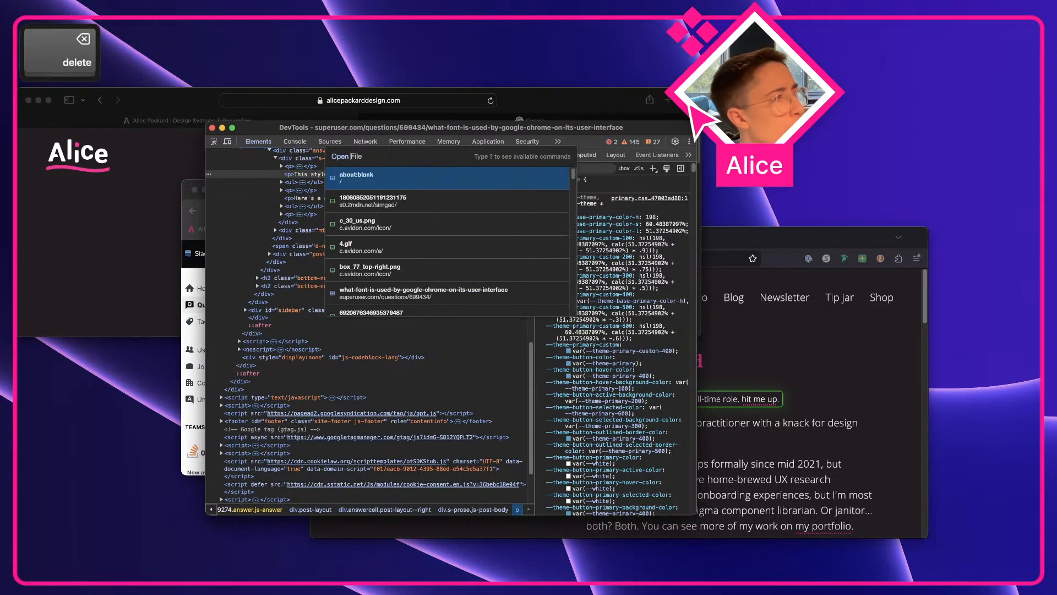
click(233, 166)
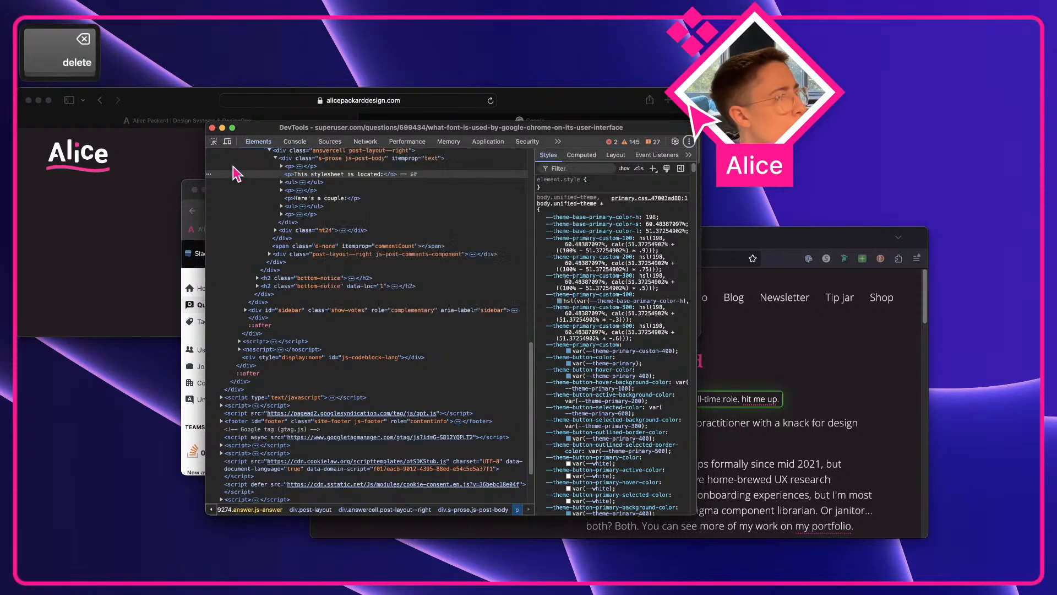
- Look through the page's source files and their options in DevTools for the stylesheet, and close DevTools
click(299, 144)
click(333, 144)
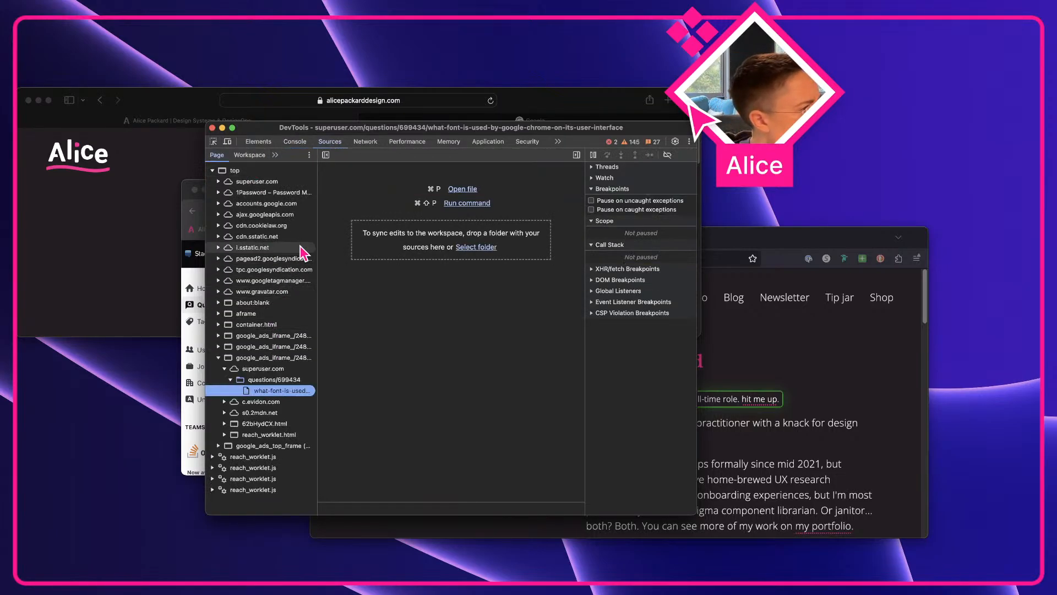
drag(318, 251, 427, 285)
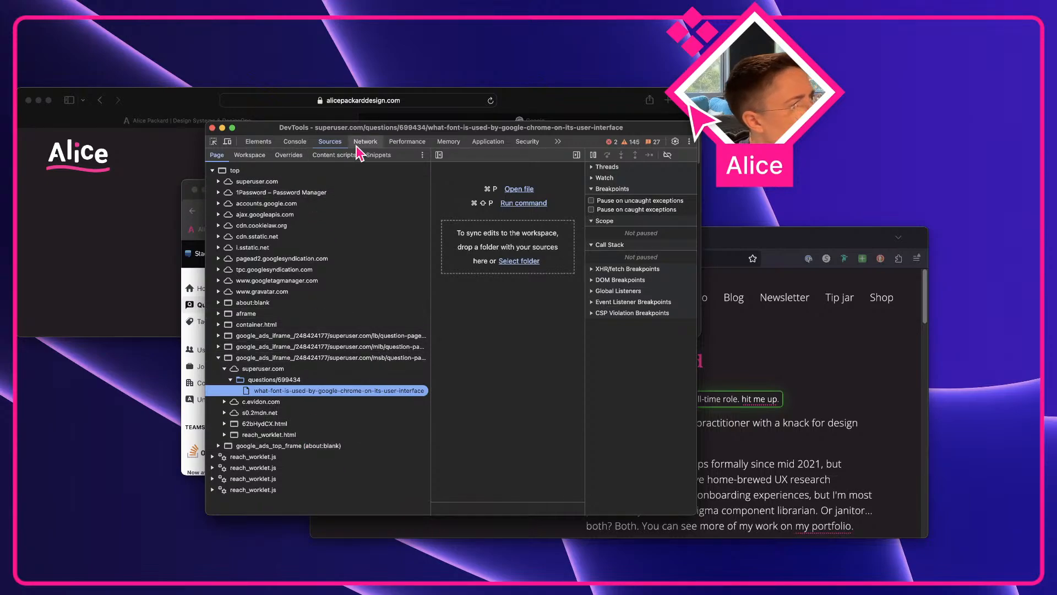
click(559, 146)
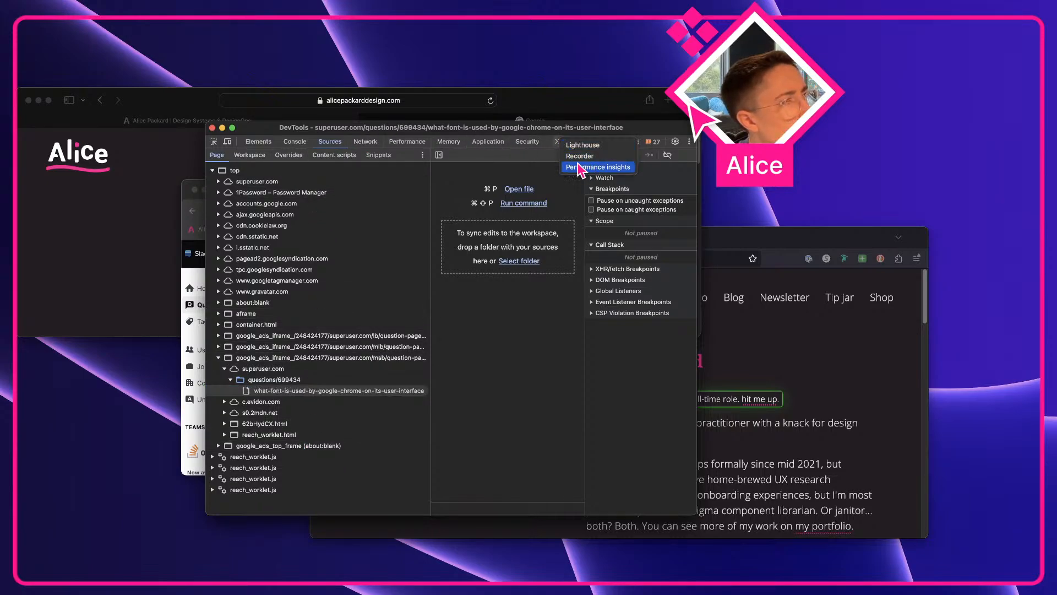
click(488, 173)
click(422, 154)
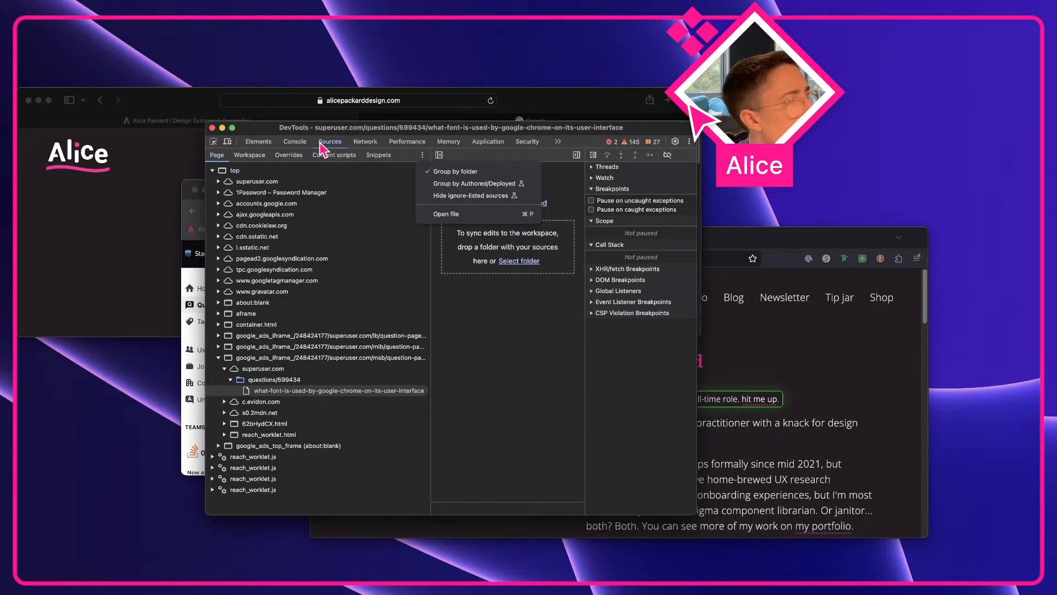
click(213, 128)
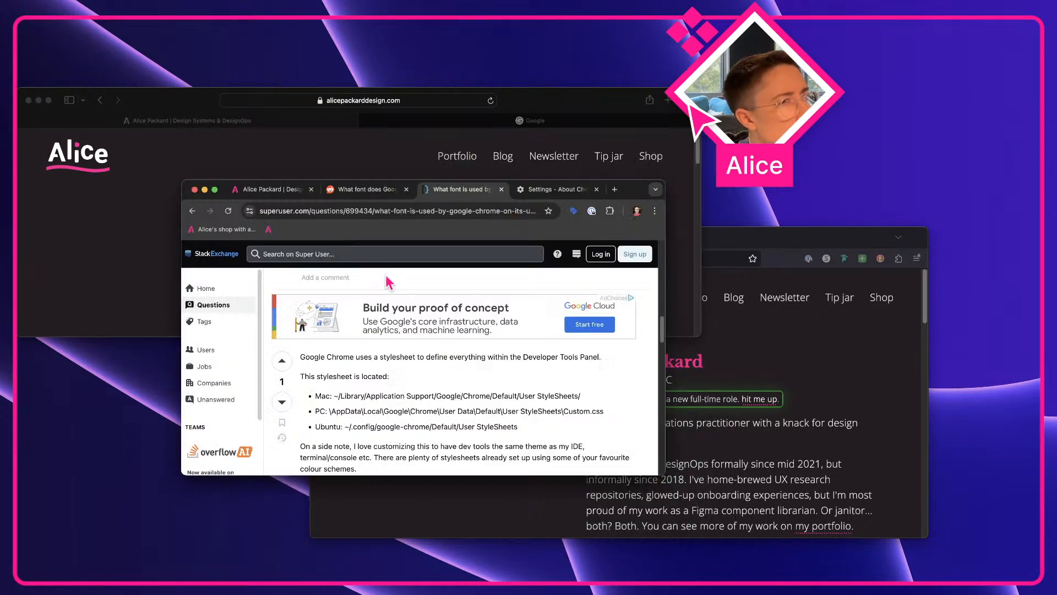
- Review the rest of the stylesheet answer and the original Super User question for Chrome's font
scroll(394, 410, down, 2)
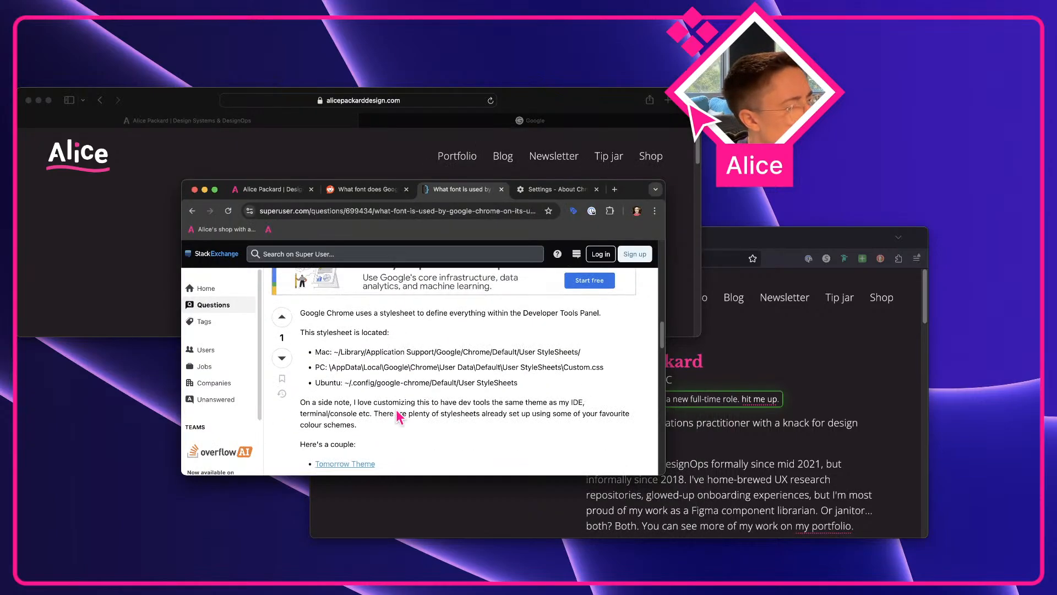
scroll(397, 417, down, 1)
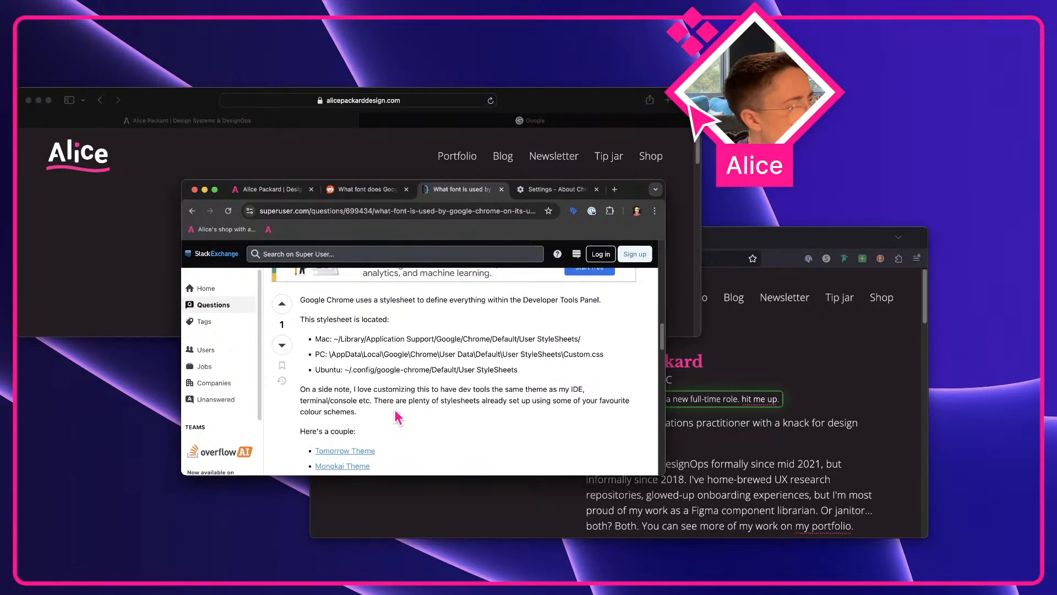
scroll(409, 396, down, 10)
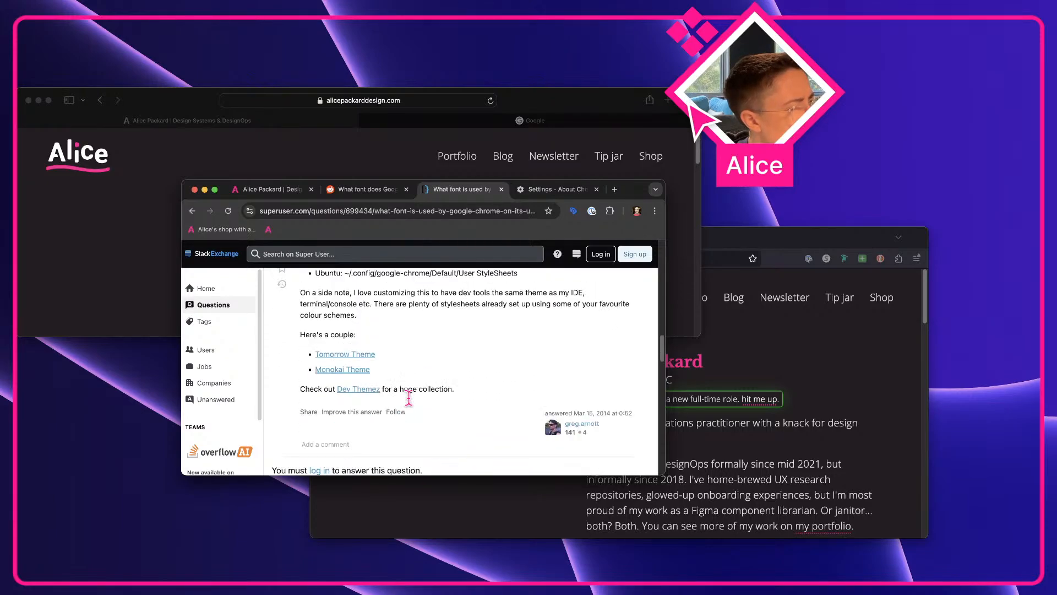
scroll(409, 397, up, 15)
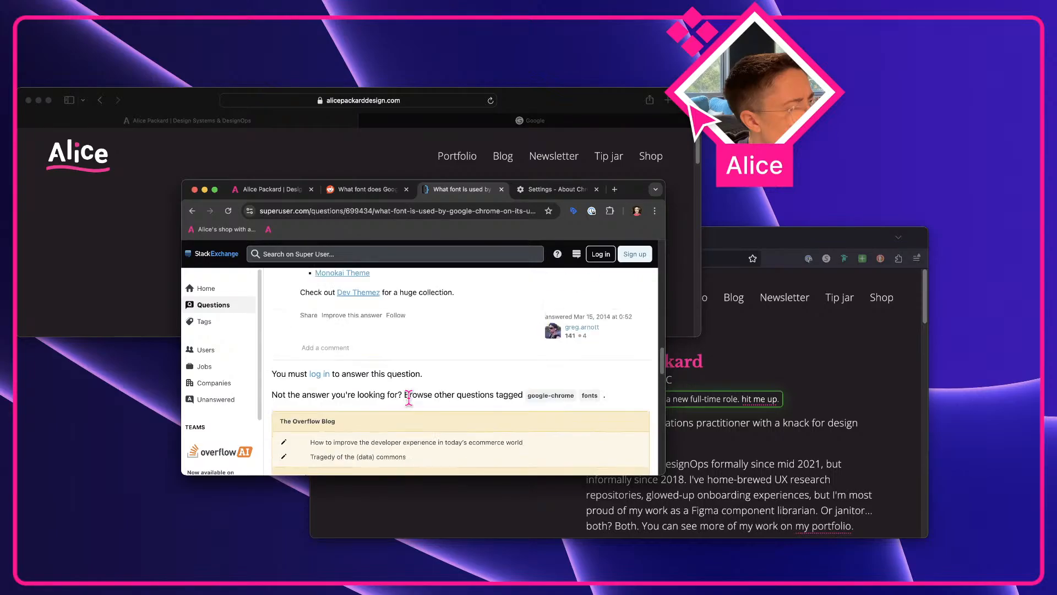
scroll(409, 397, up, 10)
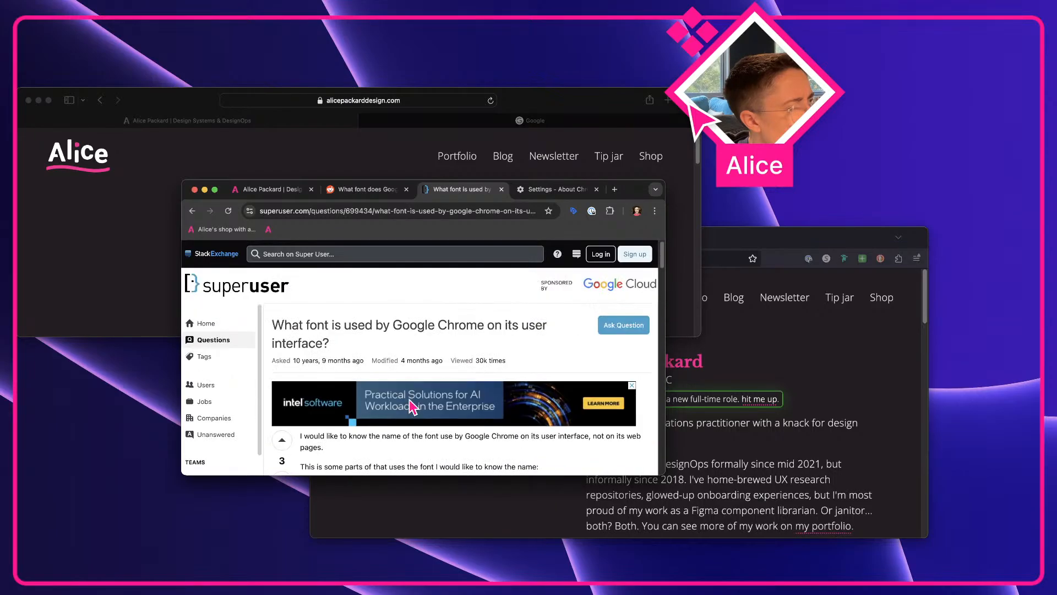
scroll(412, 405, down, 3)
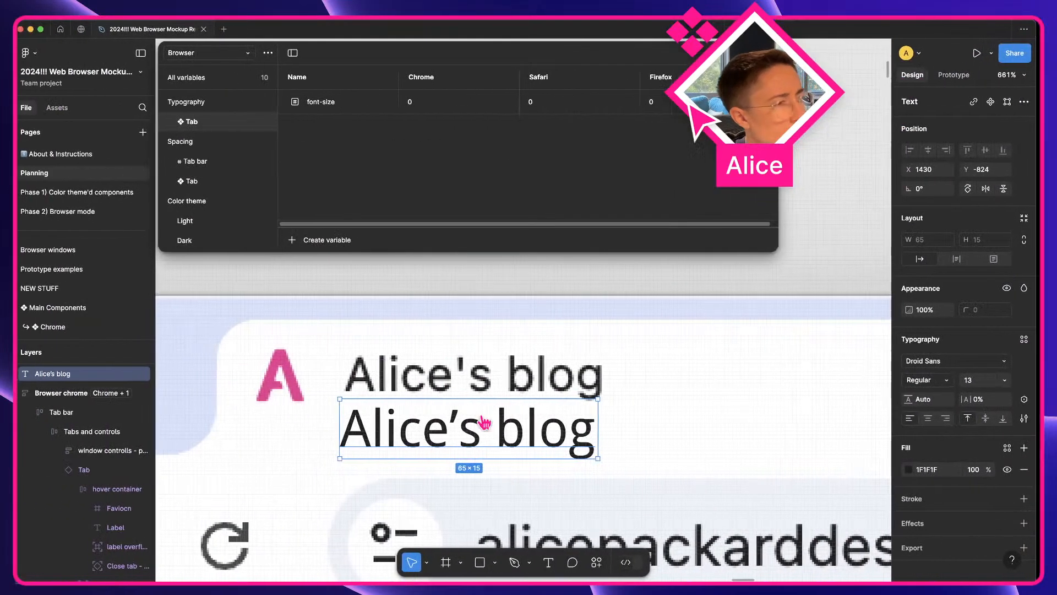
- Switch to Figma and set the font of the "Alice's blog" text copy to Arial
click(992, 355)
text(cali)
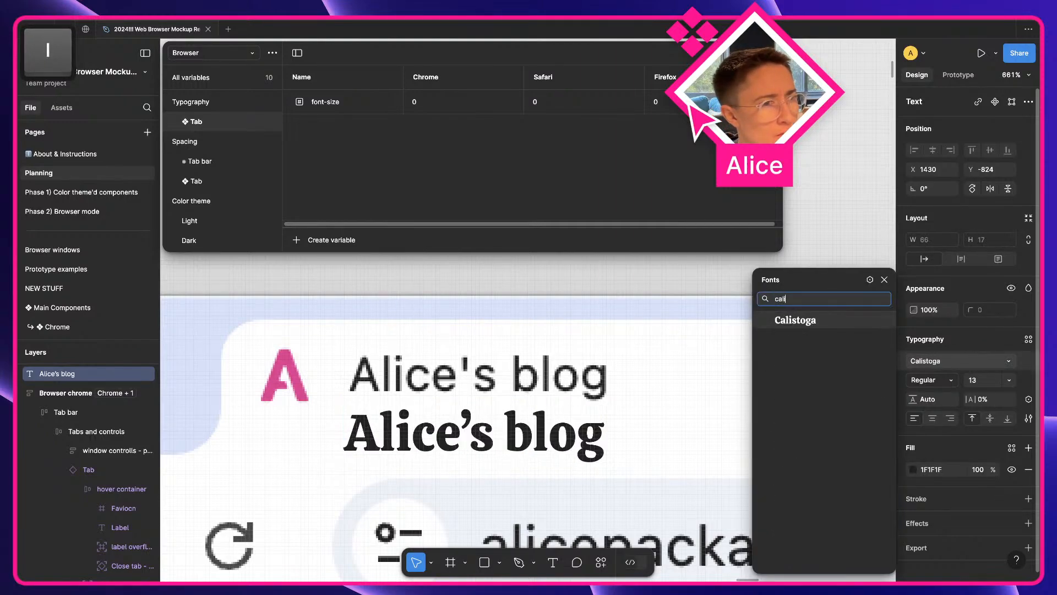
key(super+BackSpace)
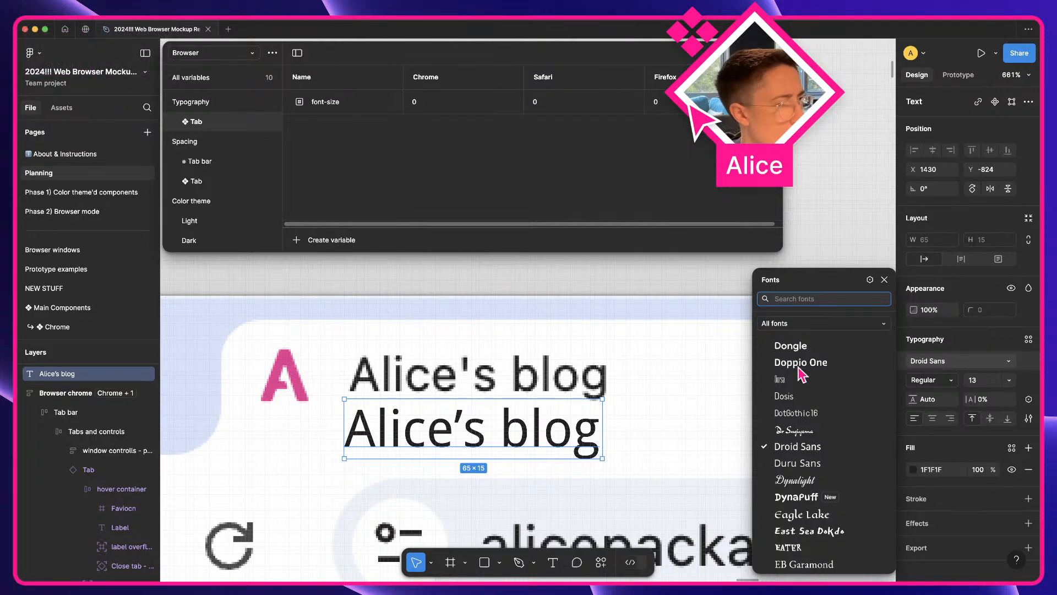
text(ari)
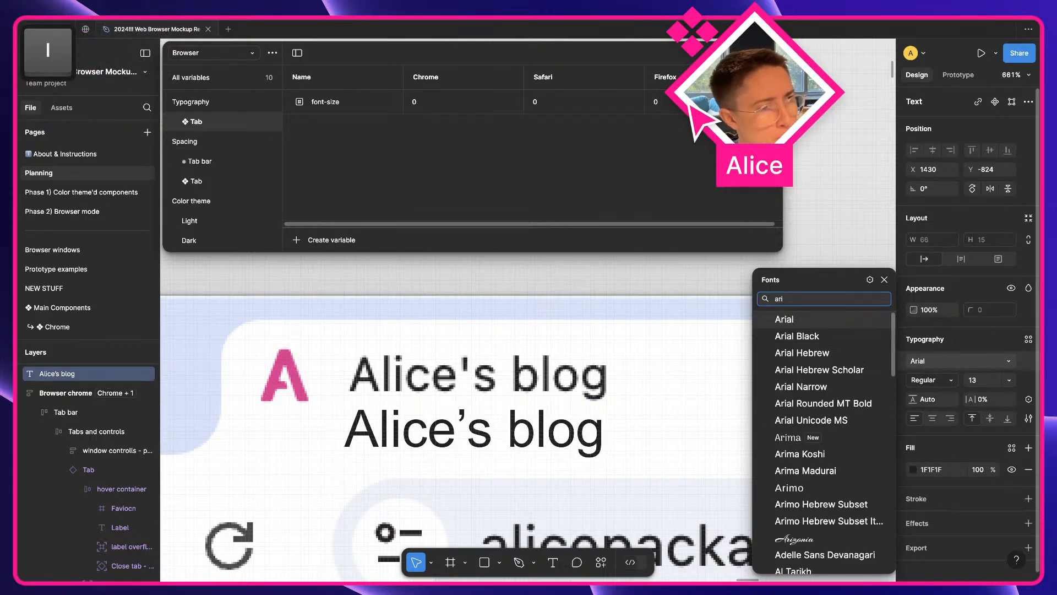
text(al)
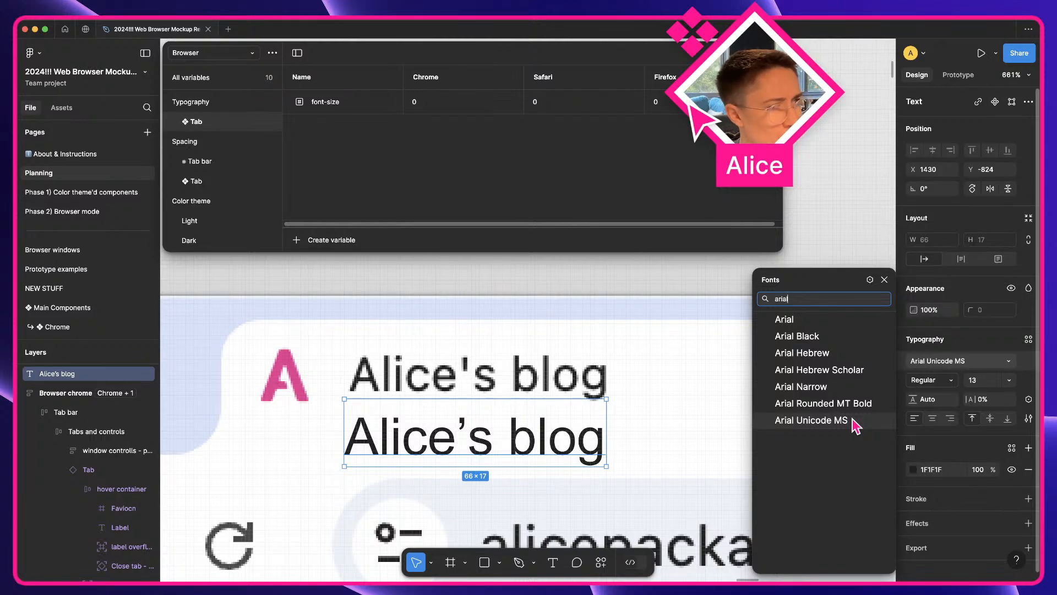
click(848, 325)
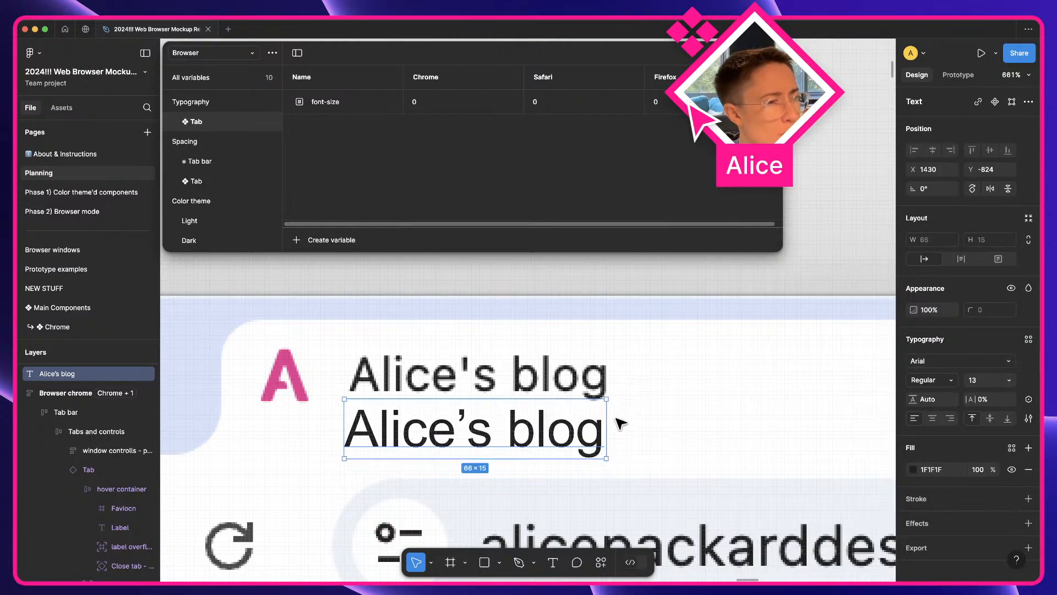
- Set the Chrome value of the Typography group's font-family variable to "Arial"
click(233, 102)
drag(412, 105, 442, 100)
text(Arial)
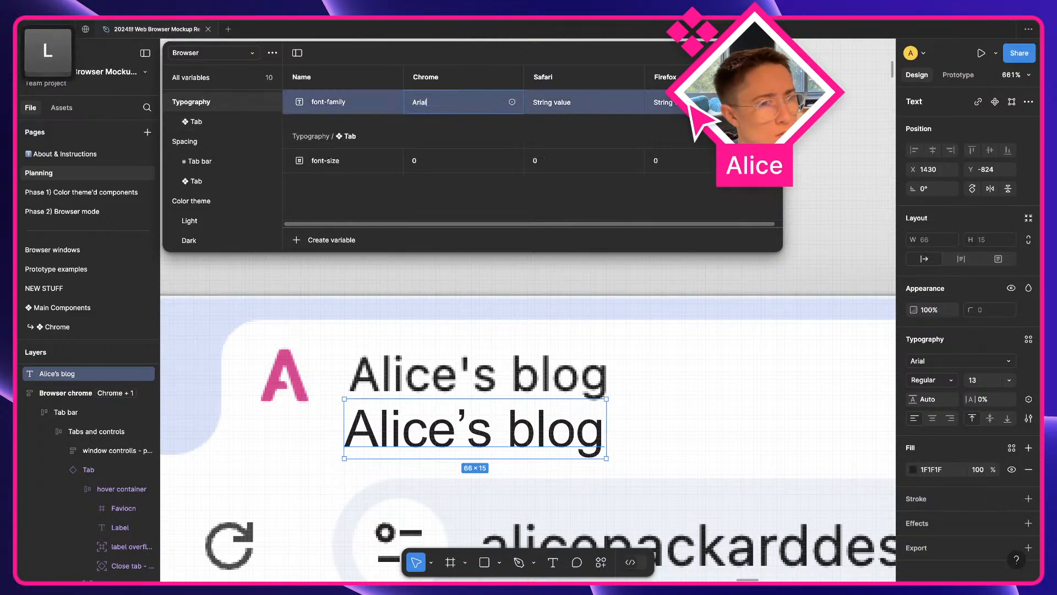
- Set the Chrome value of the Tab group's font-size variable to 13
key(Return)
click(365, 170)
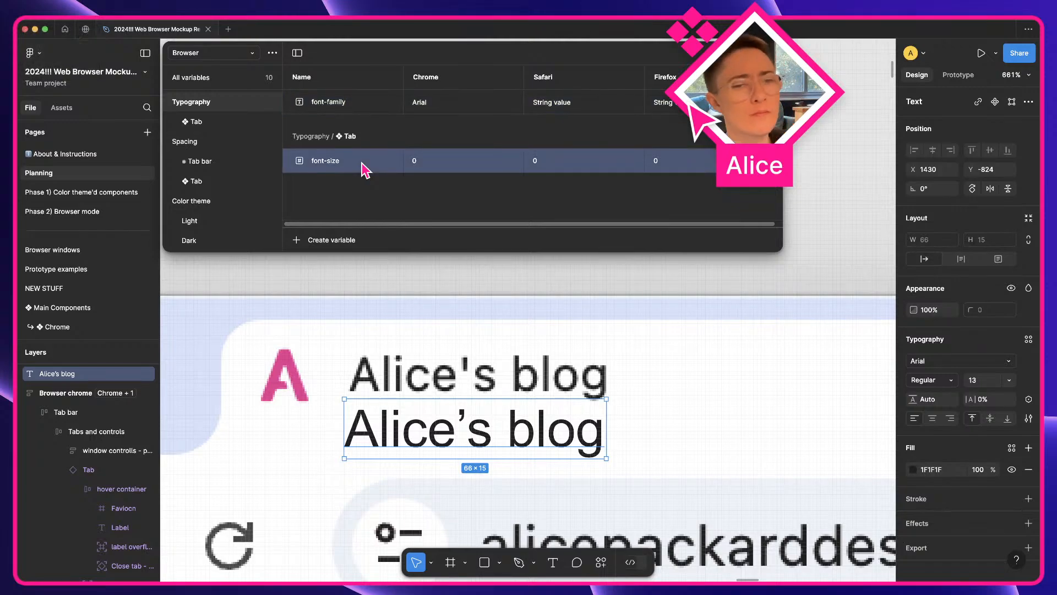
click(452, 167)
text(13)
click(445, 193)
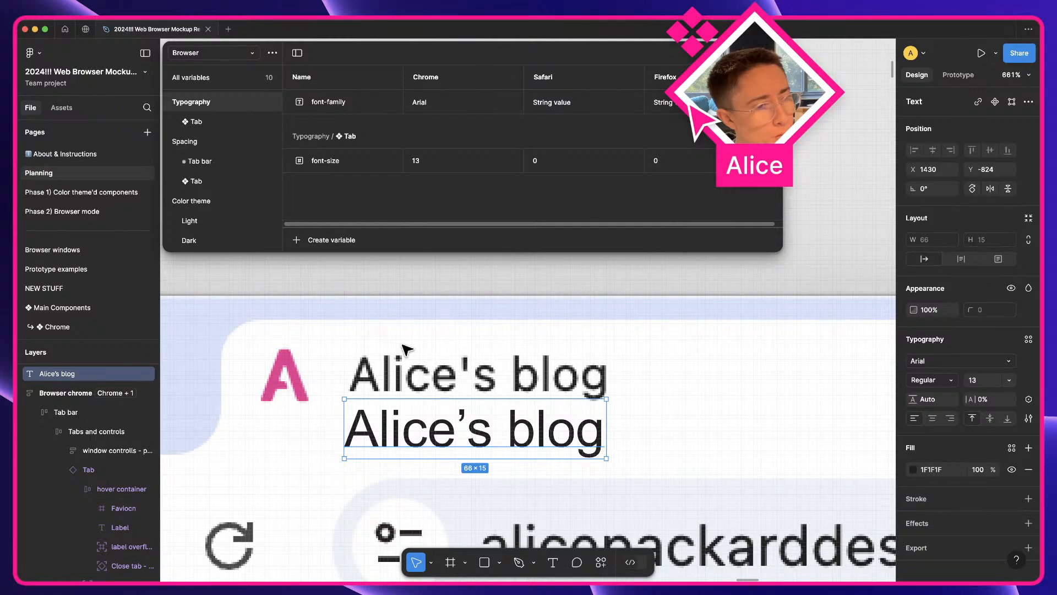
click(322, 351)
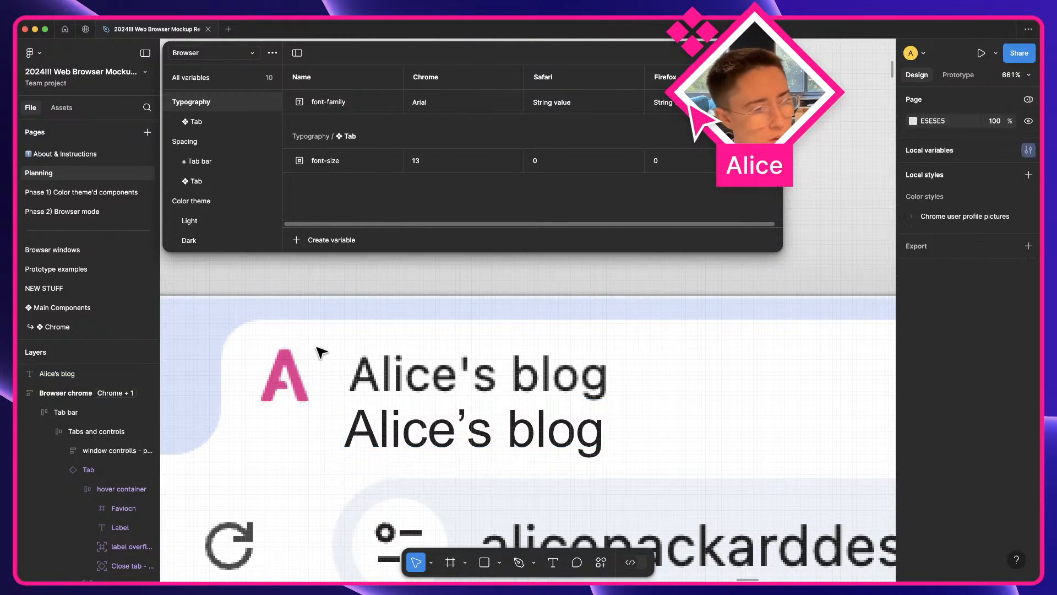
key(r)
drag(222, 359, 260, 416)
click(401, 429)
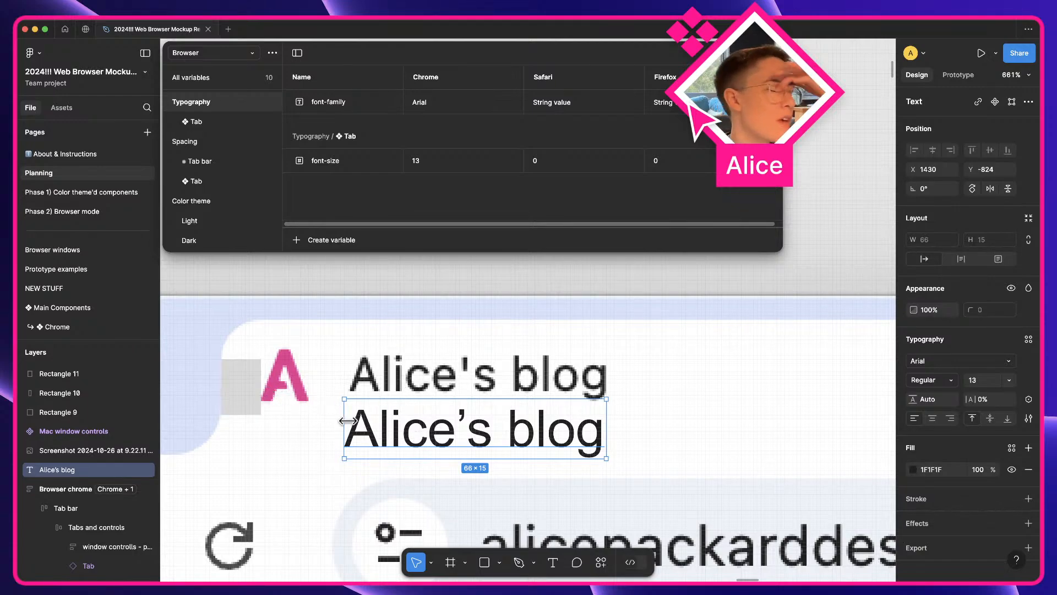
click(252, 395)
key(Delete)
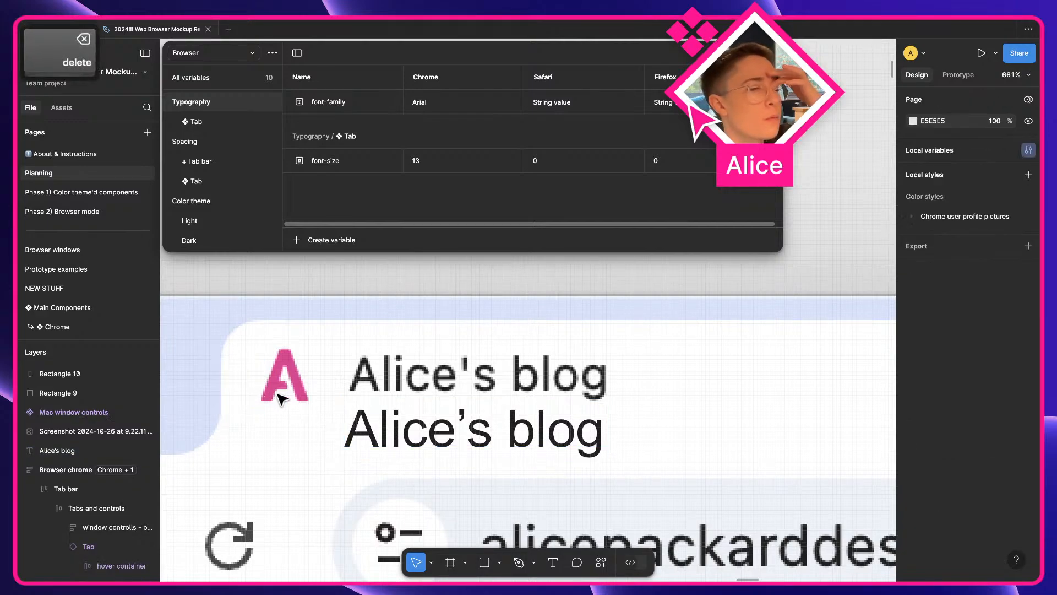
- Move the "Alice's blog" text copy onto the Safari screenshot, just below the "cute kitten - Google Search" tab title
scroll(328, 392, down, 10)
click(363, 406)
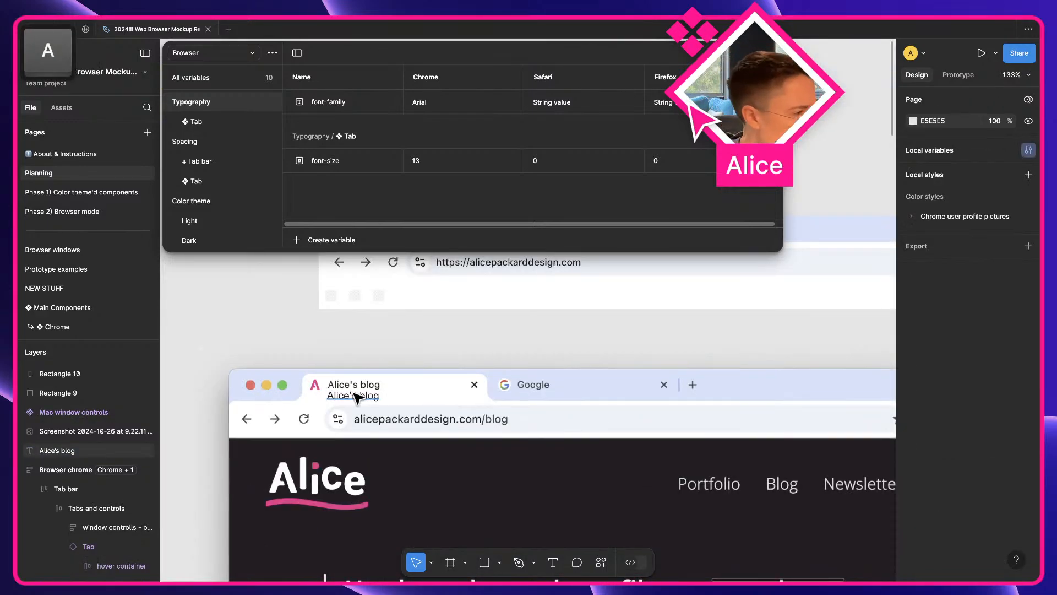
scroll(365, 408, down, 5)
scroll(362, 403, down, 5)
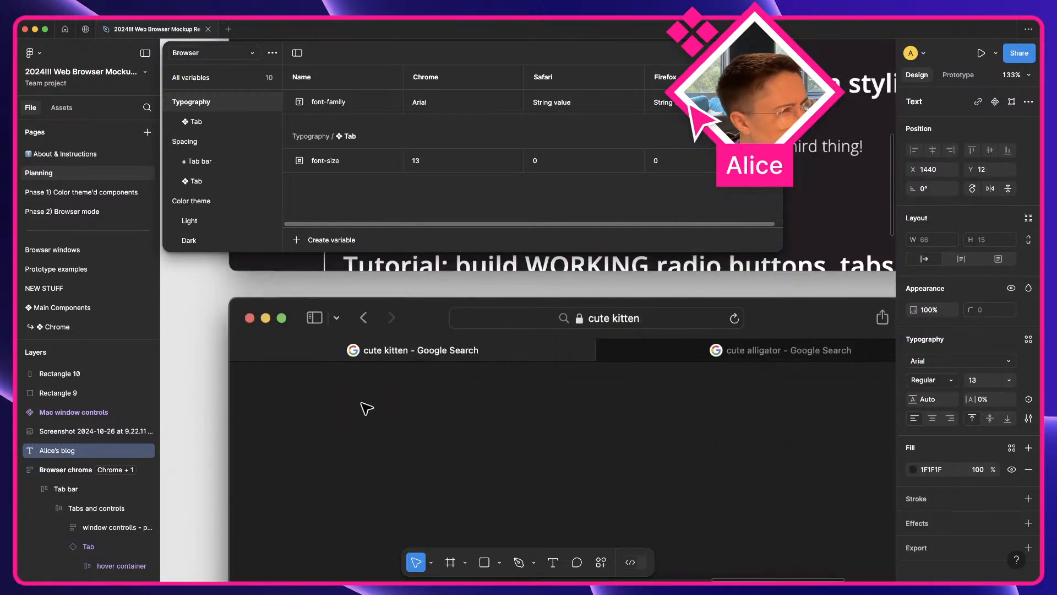
drag(429, 411, 373, 381)
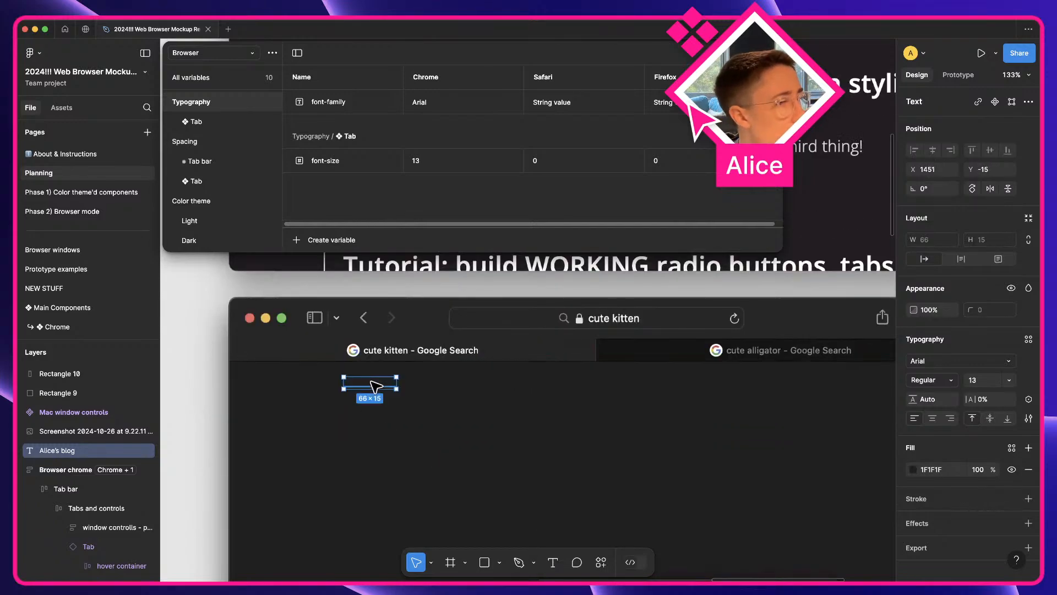
- Set the text copy's fill to FFFFFF and change its content to "cute kitten"
scroll(373, 381, up, 5)
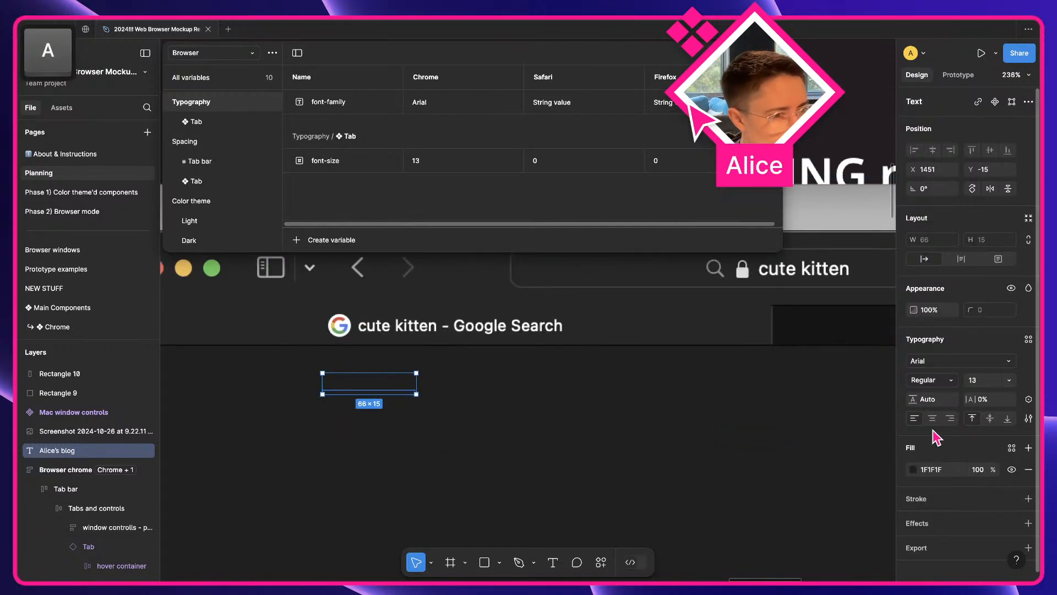
click(929, 469)
text(f)
key(Tab)
drag(385, 379, 413, 361)
double_click(392, 366)
text(cutre)
key(BackSpace)
key(BackSpace)
text(e kitten)
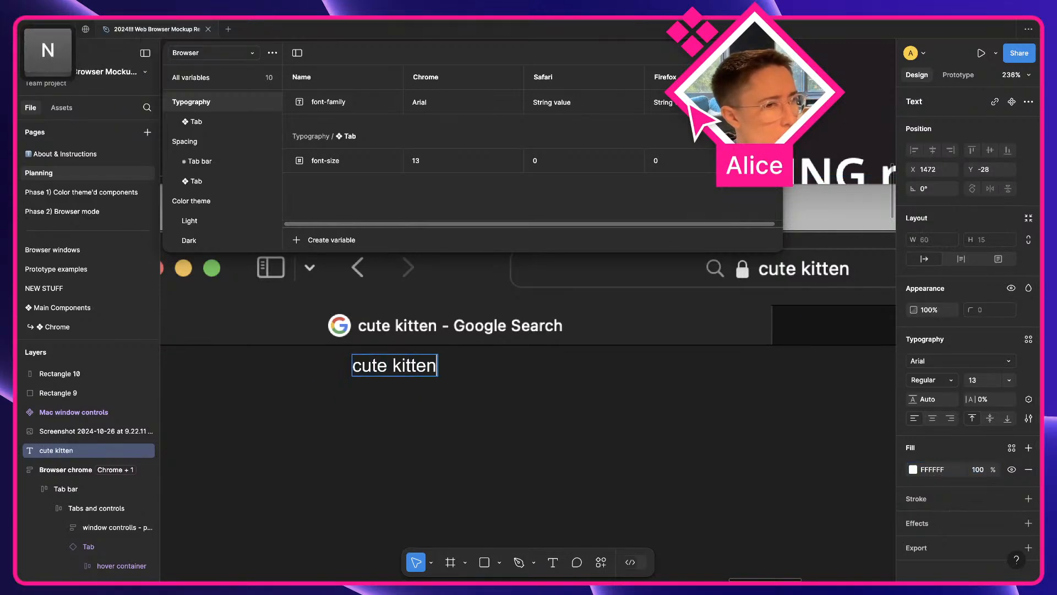
key(Escape)
- Align the "cute kitten" text directly beneath the Safari tab title and set its font size to 12
scroll(382, 311, up, 5)
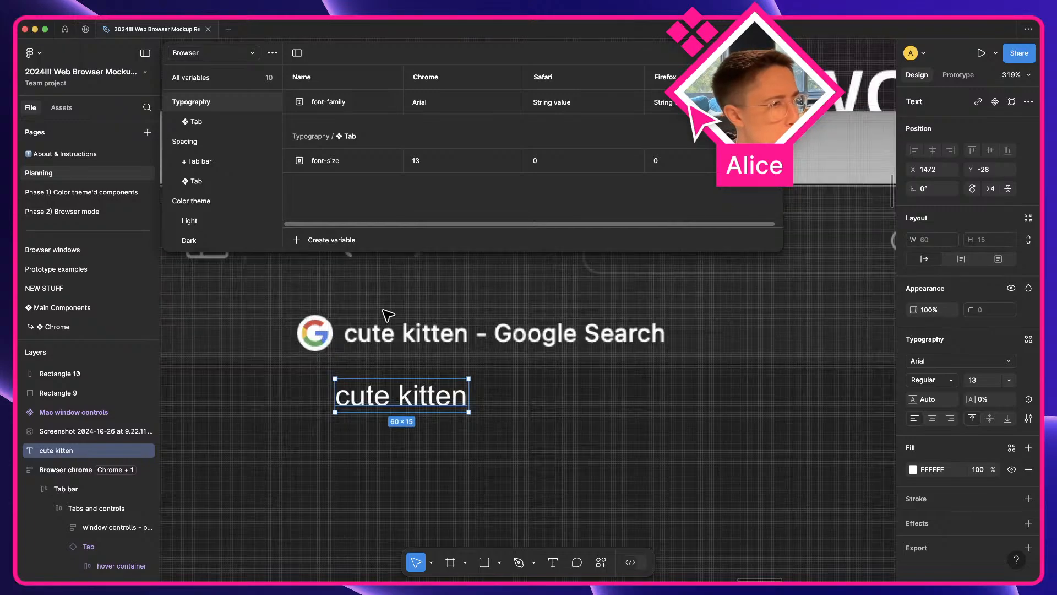
drag(351, 437, 363, 384)
click(1008, 381)
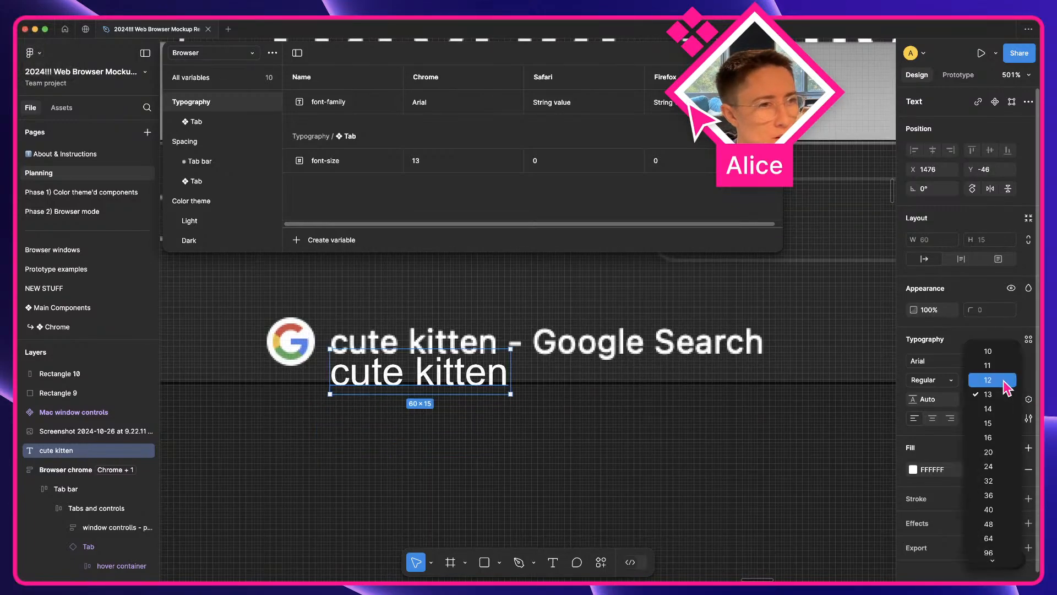
click(991, 380)
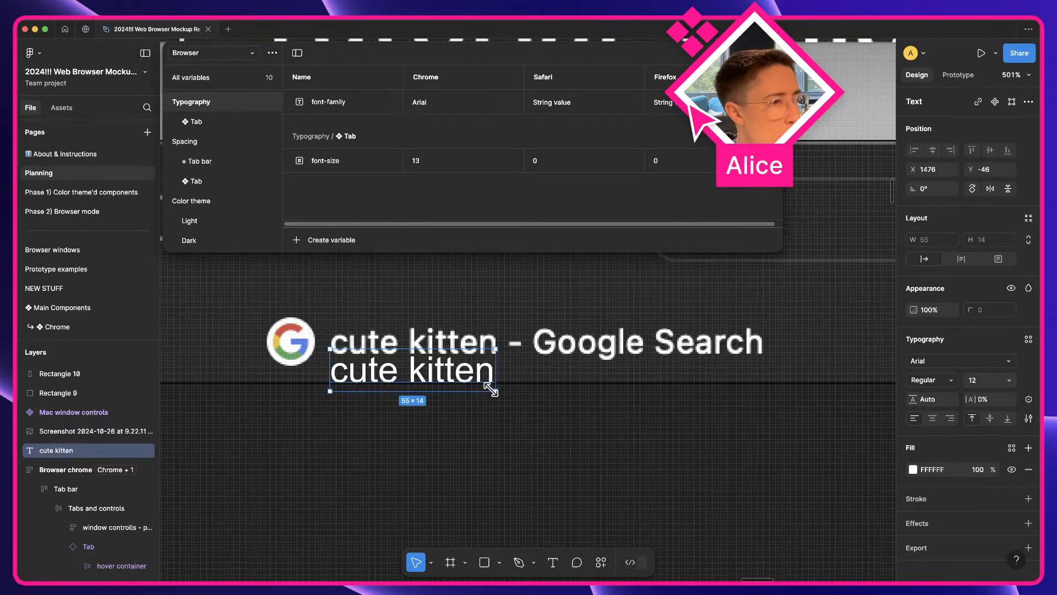
drag(467, 381, 466, 386)
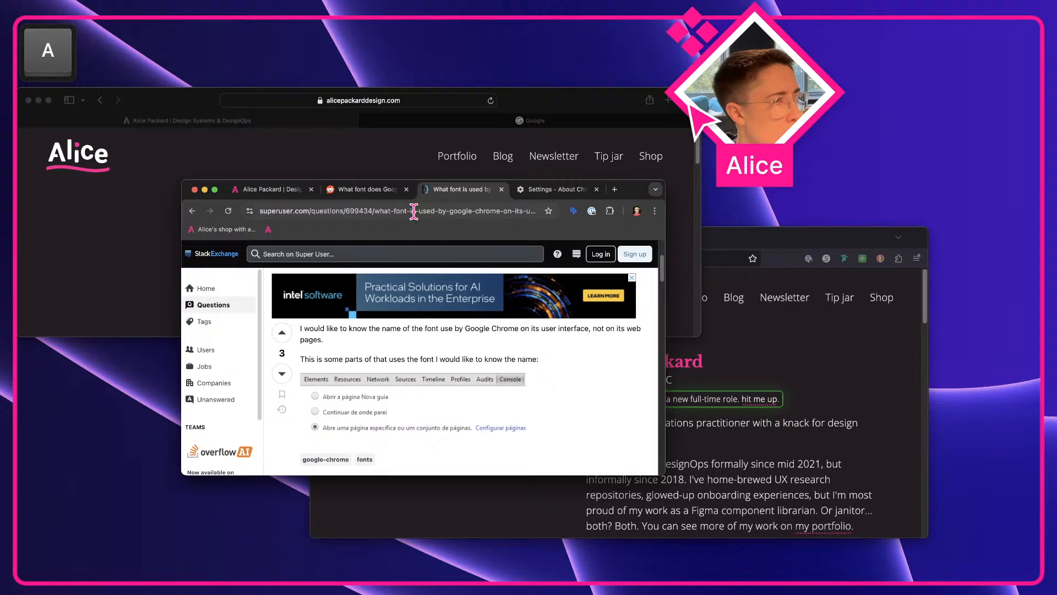
- Switch to Chrome, search Google for "what font does safari use" and review the results
click(414, 210)
text(what fo)
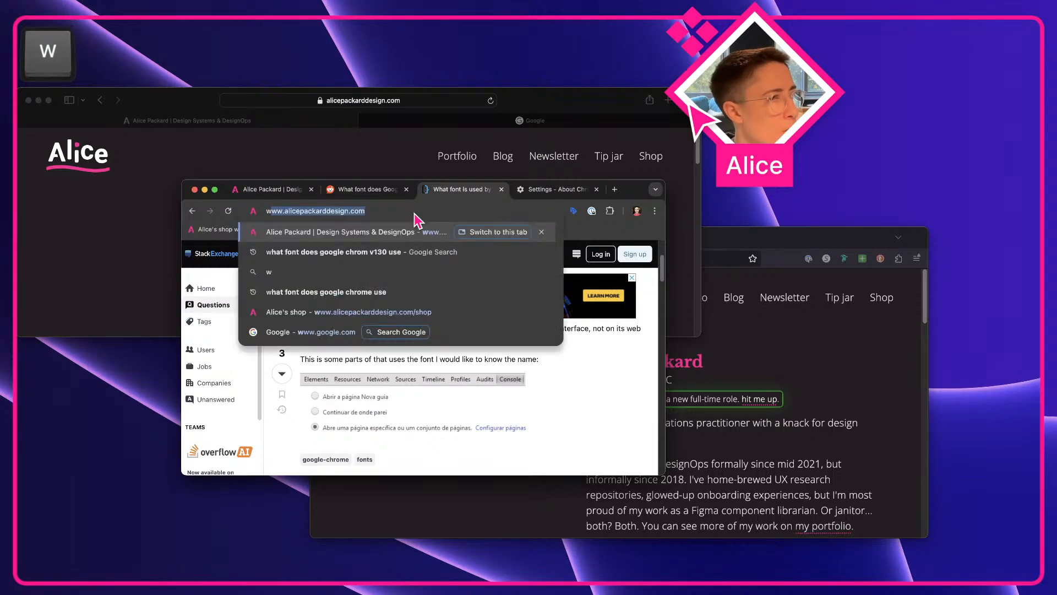
text(nt does saf)
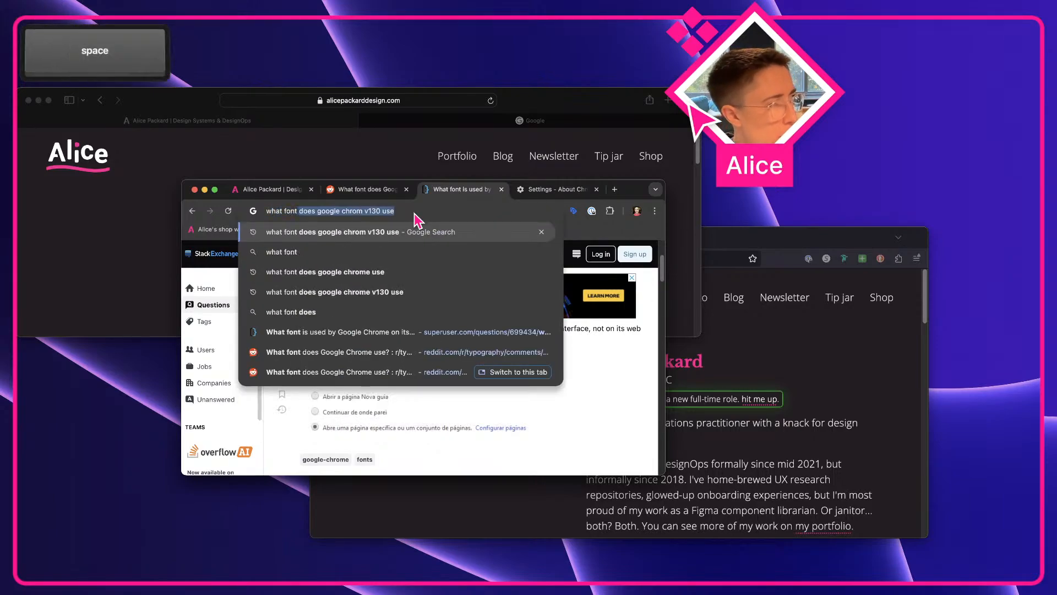
text(ari)
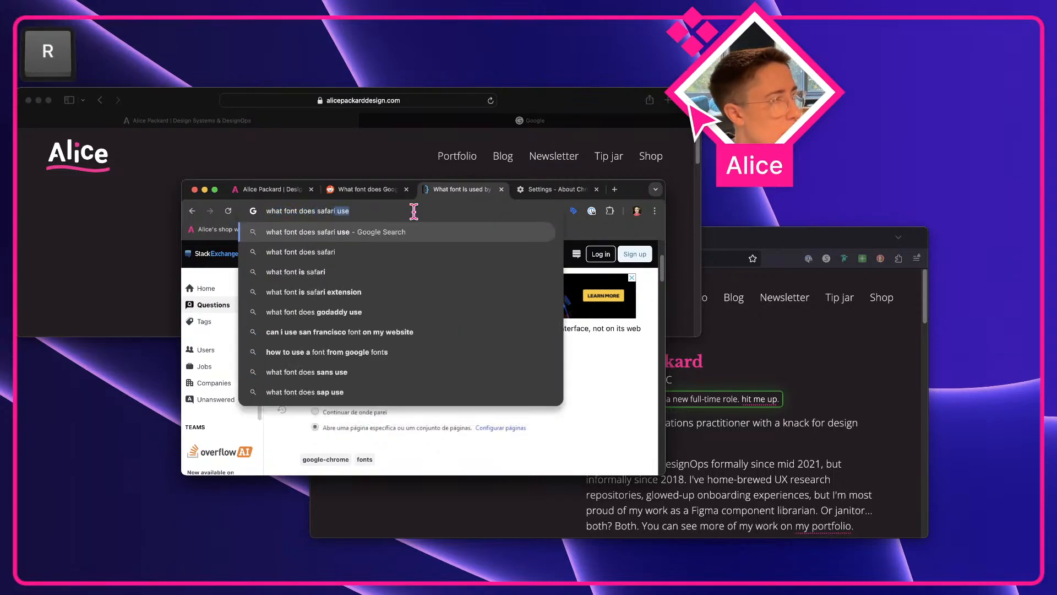
key(Return)
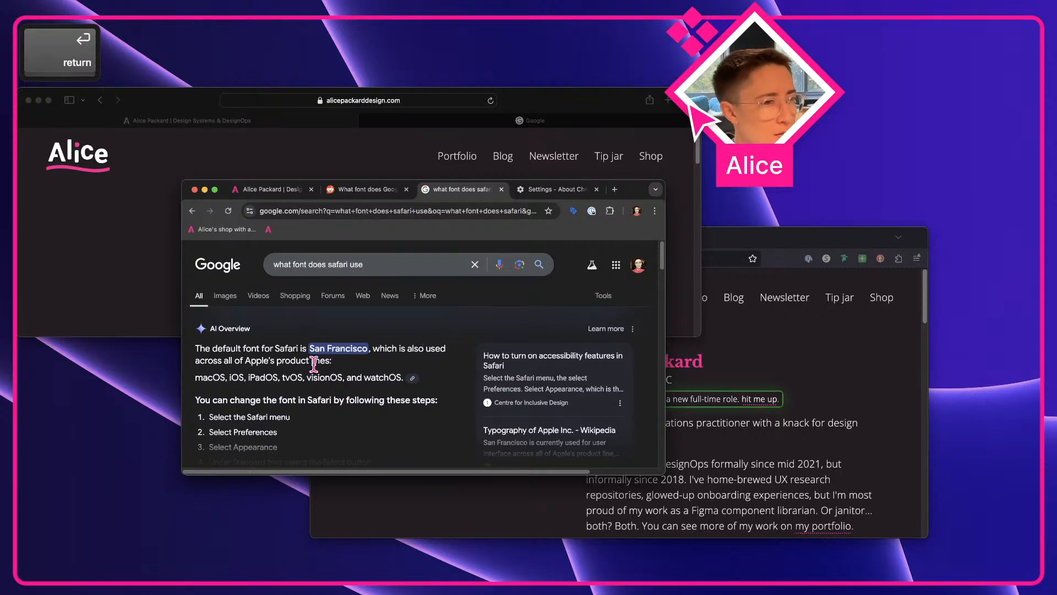
scroll(314, 364, down, 5)
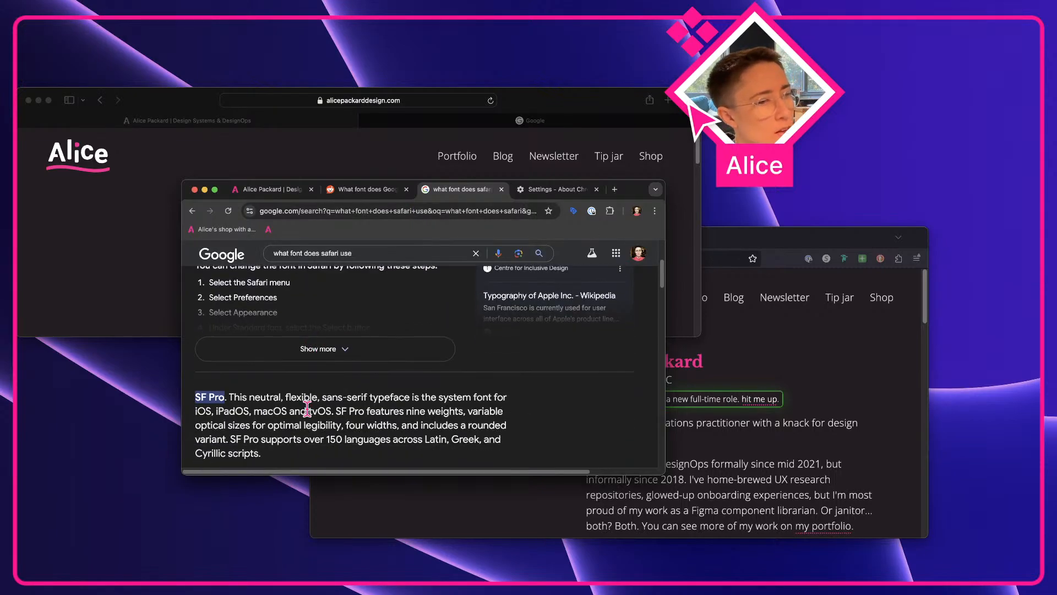
scroll(522, 421, down, 8)
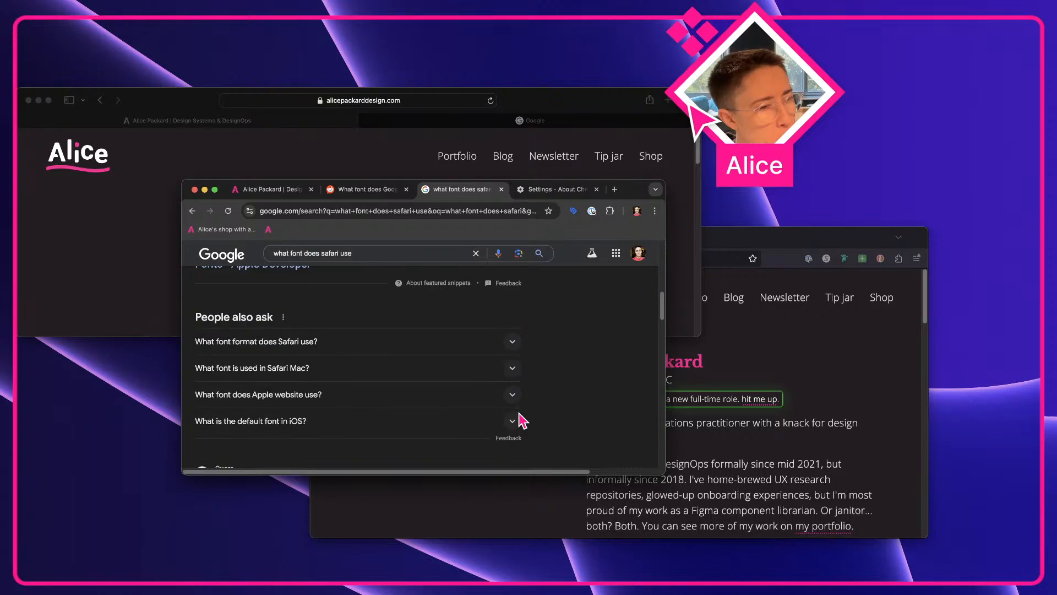
scroll(522, 421, down, 4)
scroll(522, 421, down, 3)
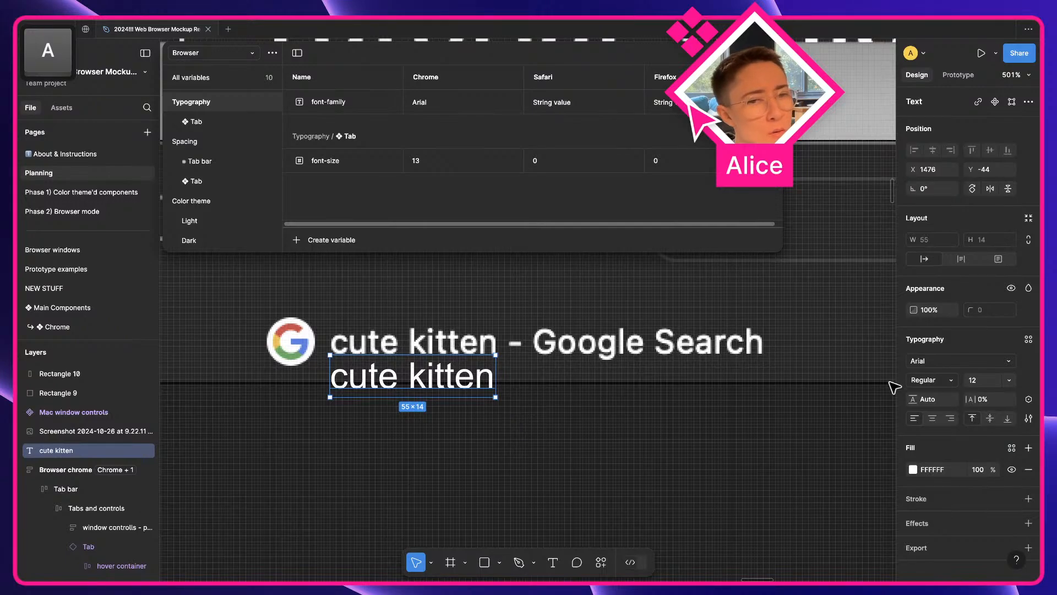
- Switch back to Figma and try to find an SF or San Francisco font for the "cute kitten" text
click(945, 362)
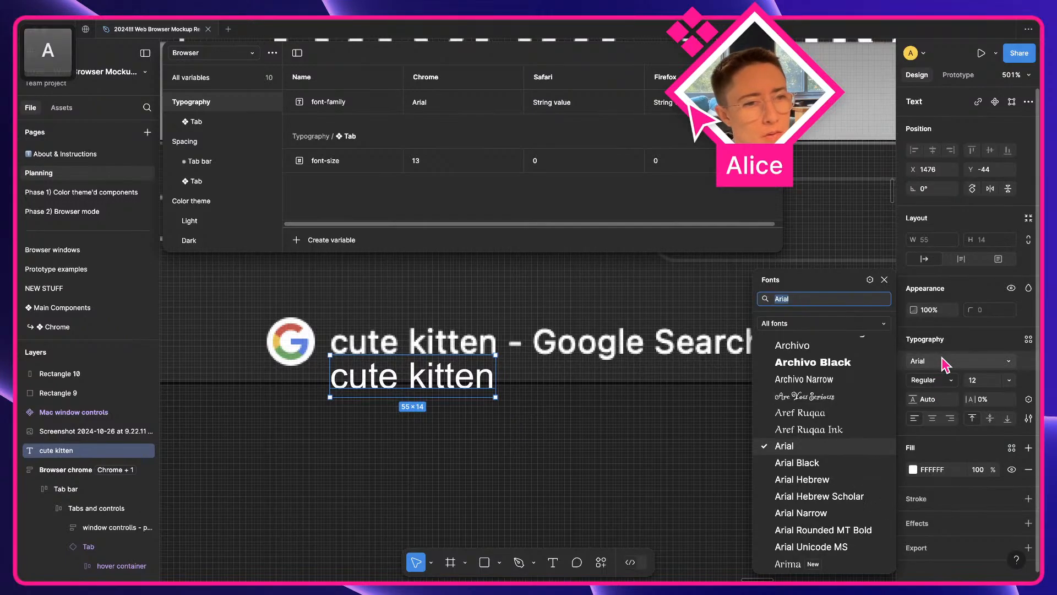
text(sg)
key(BackSpace)
text(f)
key(super+a)
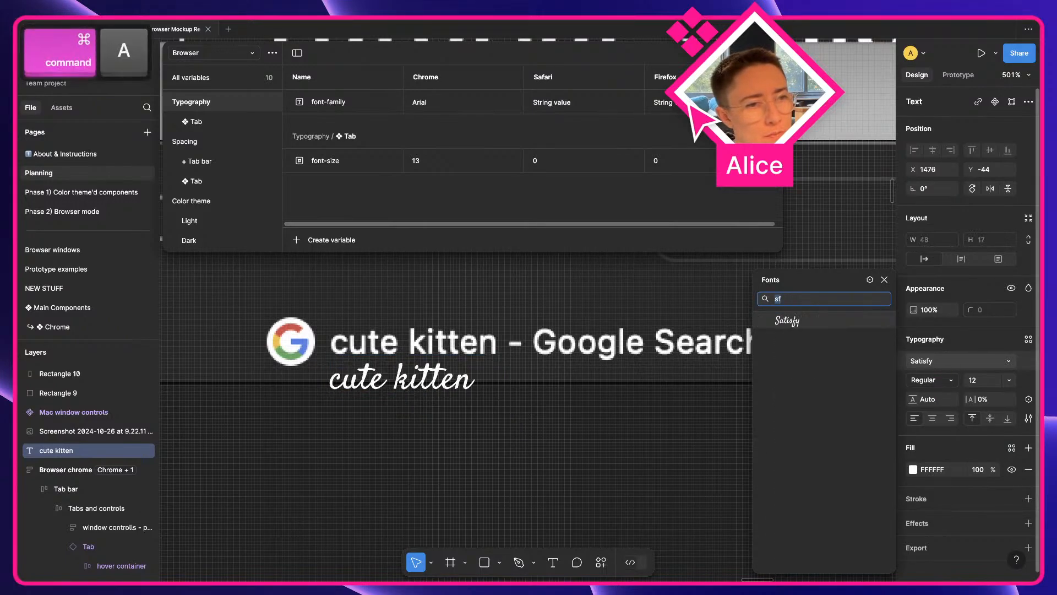
text(sanf)
key(BackSpace)
key(BackSpace)
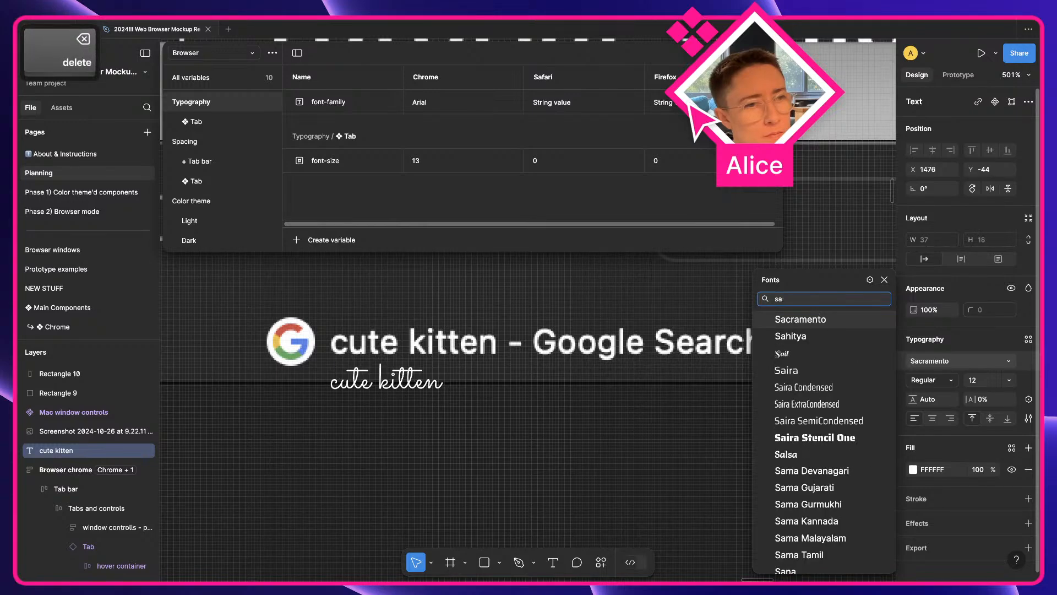
text(fn)
key(super+BackSpace)
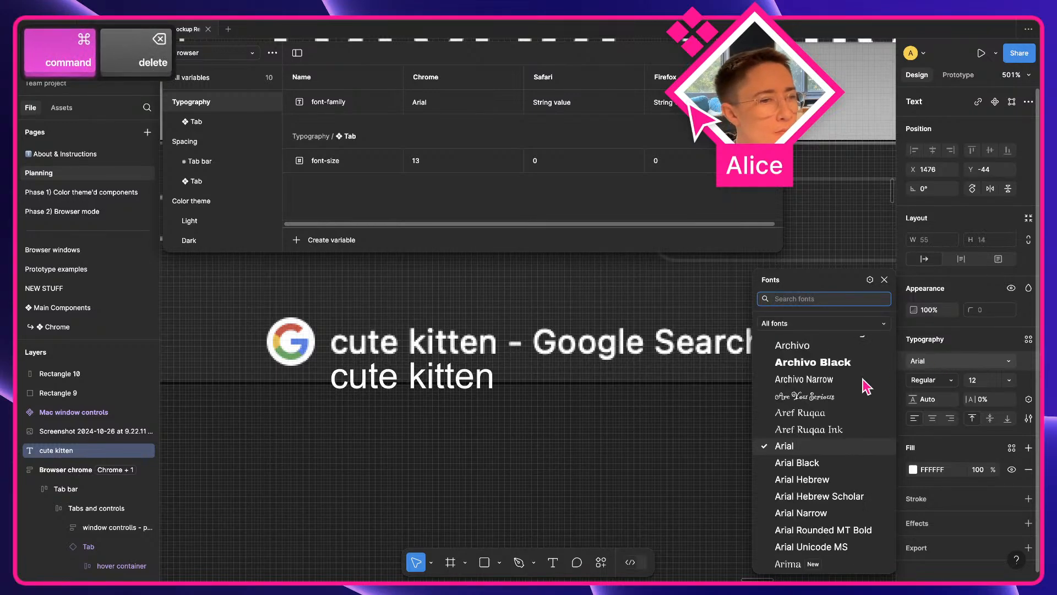
text(san)
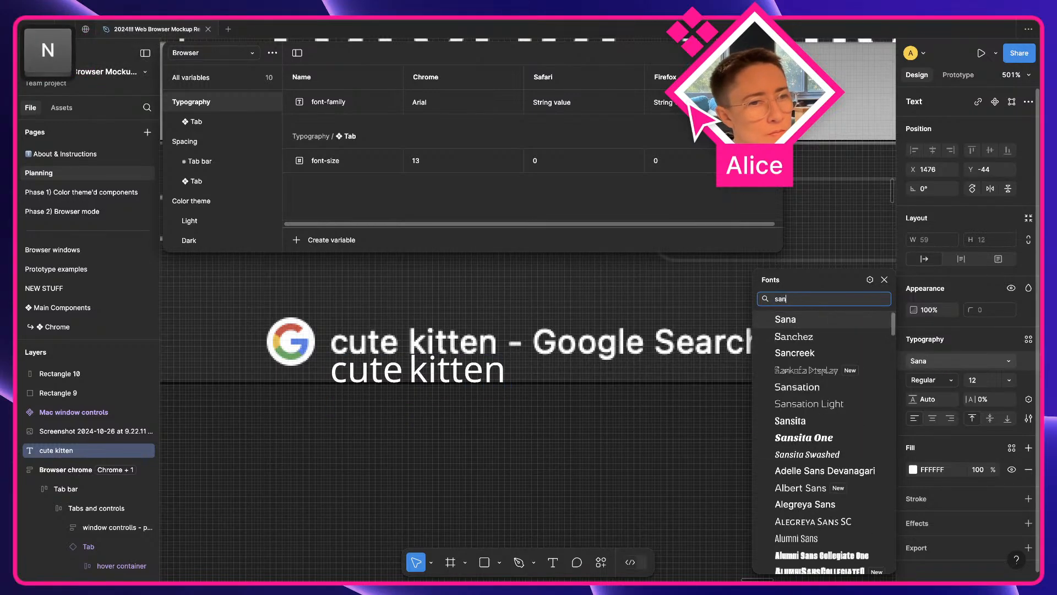
text( fr)
key(super+a)
key(BackSpace)
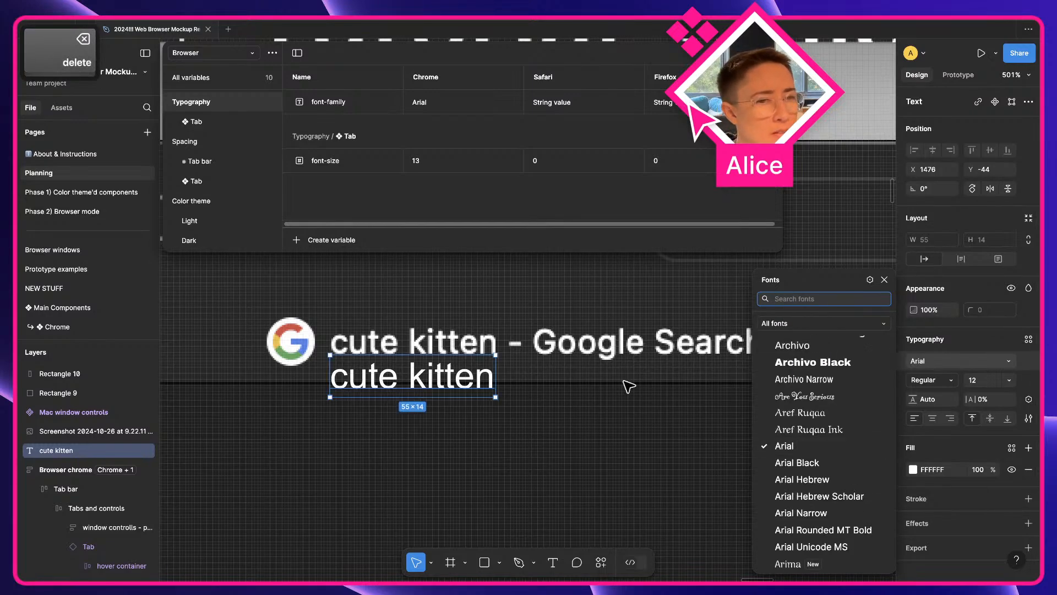
click(499, 391)
click(465, 379)
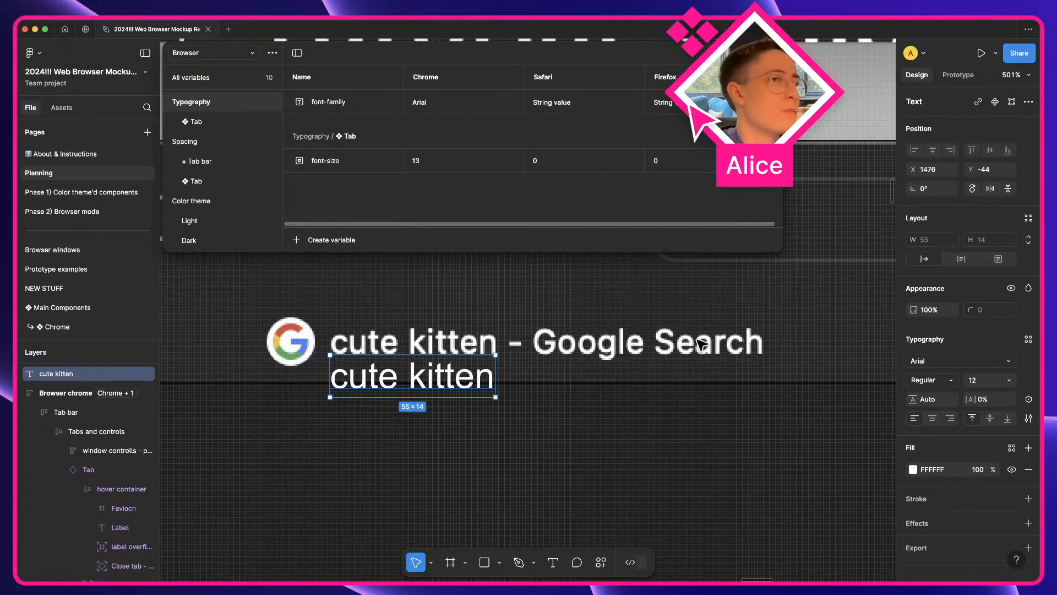
- Set the Safari values of the font-family variable to "Arial" and the Tab font-size variable to 12
double_click(567, 103)
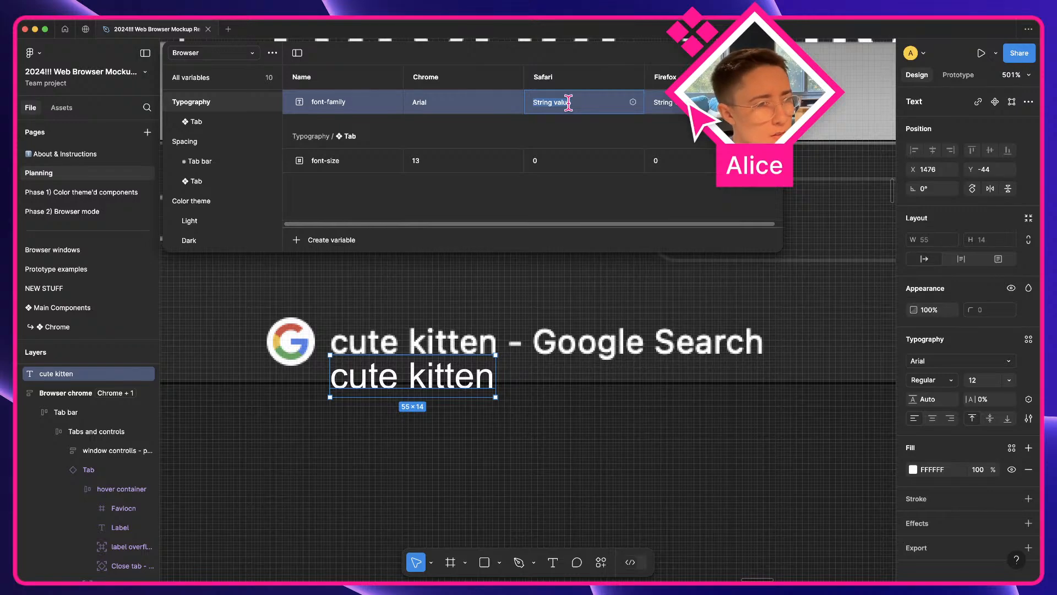
text(Arial)
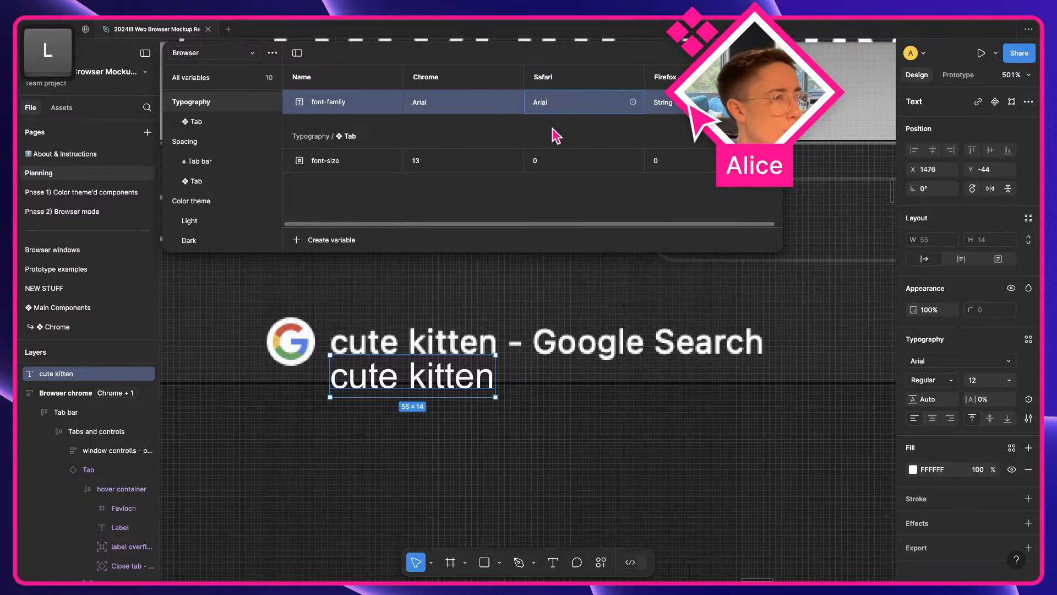
double_click(543, 161)
text(12)
click(545, 201)
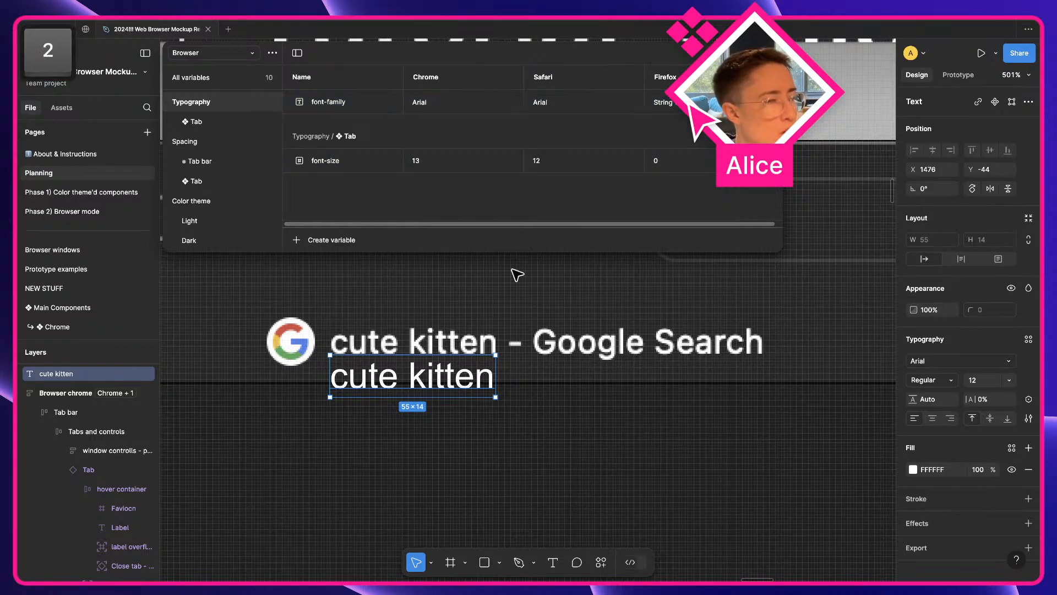
- Move the text copy beneath the Firefox screenshot's Google tab title and change its content to "Google"
drag(420, 370, 452, 353)
scroll(450, 408, down, 17)
double_click(452, 353)
text(Google)
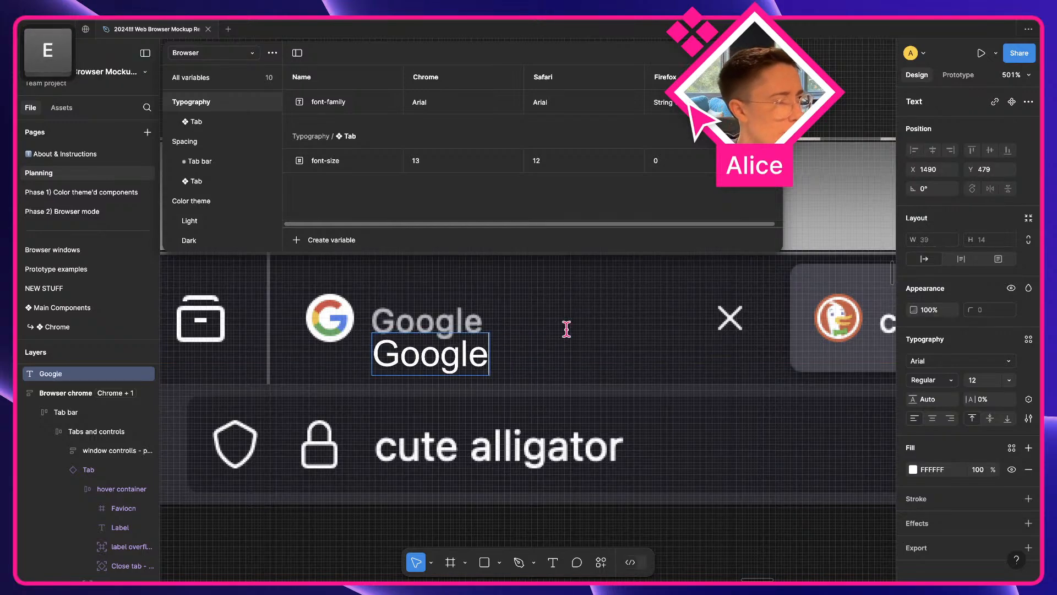
key(Escape)
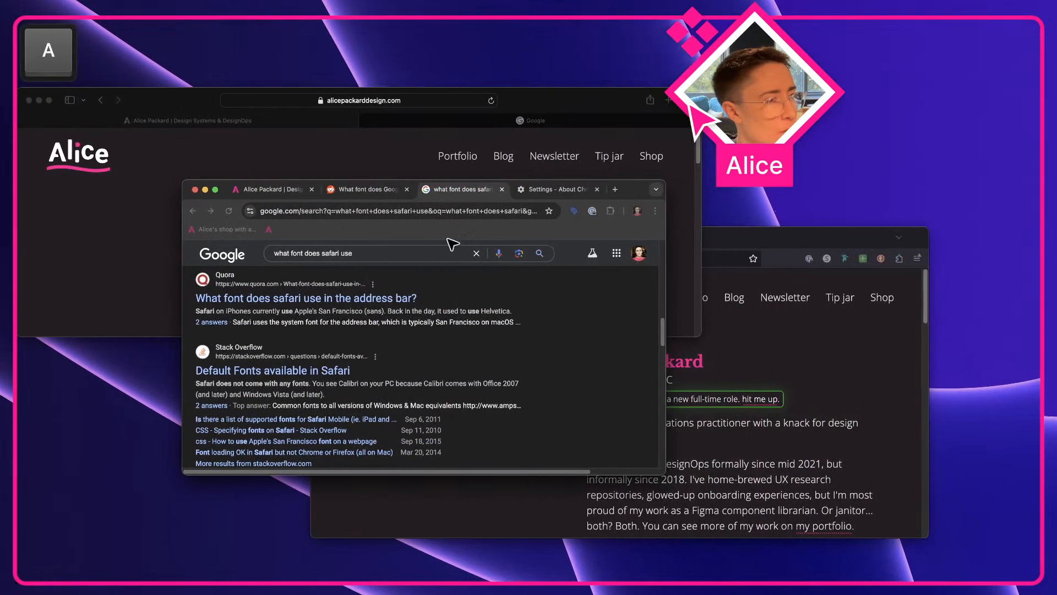
- Search Google for "what font does firefox use" and review the Mozilla typography results
click(422, 209)
text(what font)
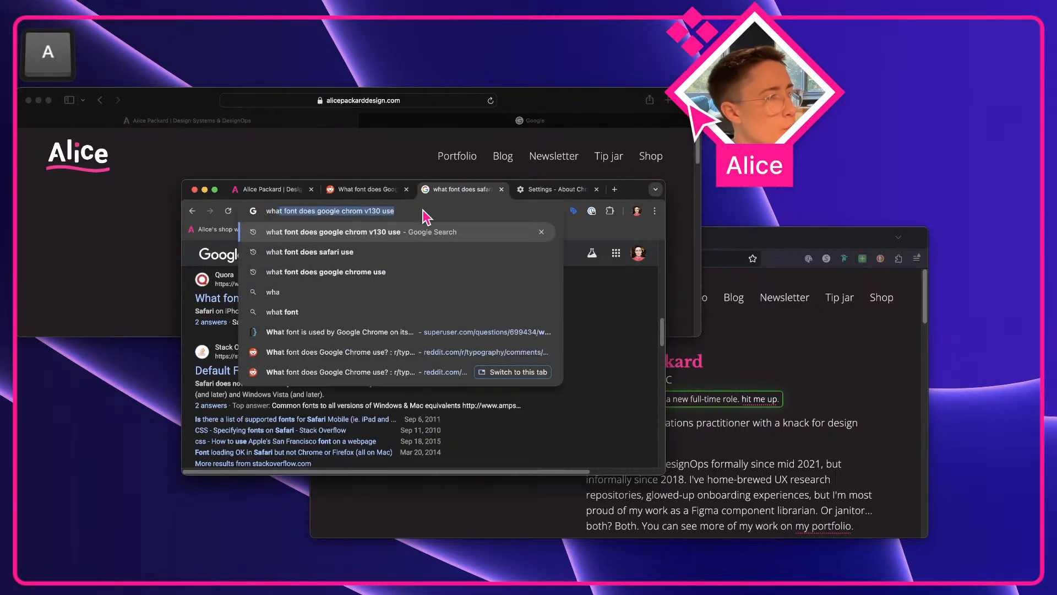
text( does firefox use)
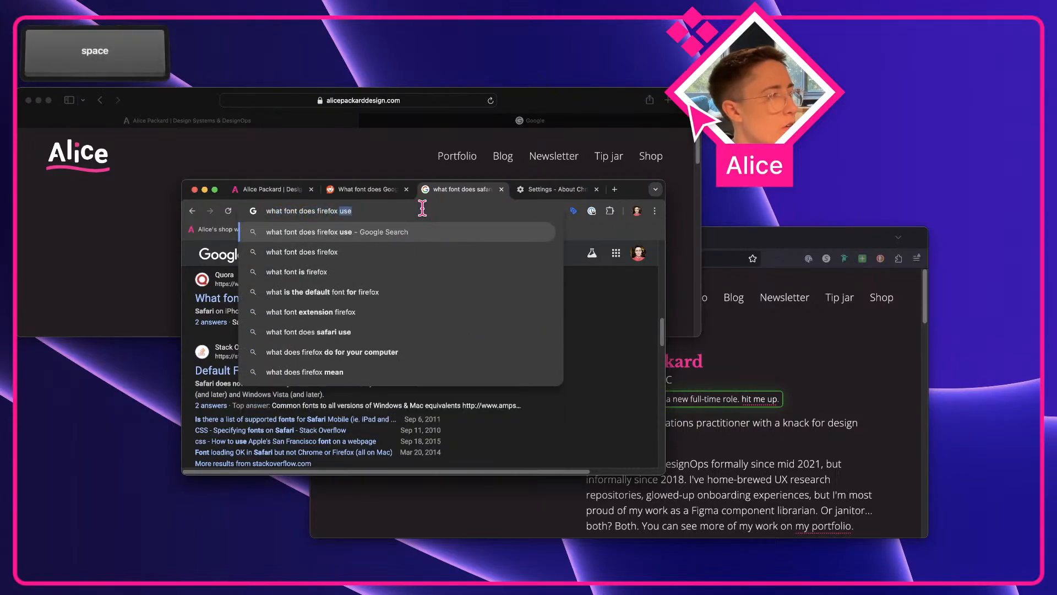
key(Return)
scroll(365, 378, down, 3)
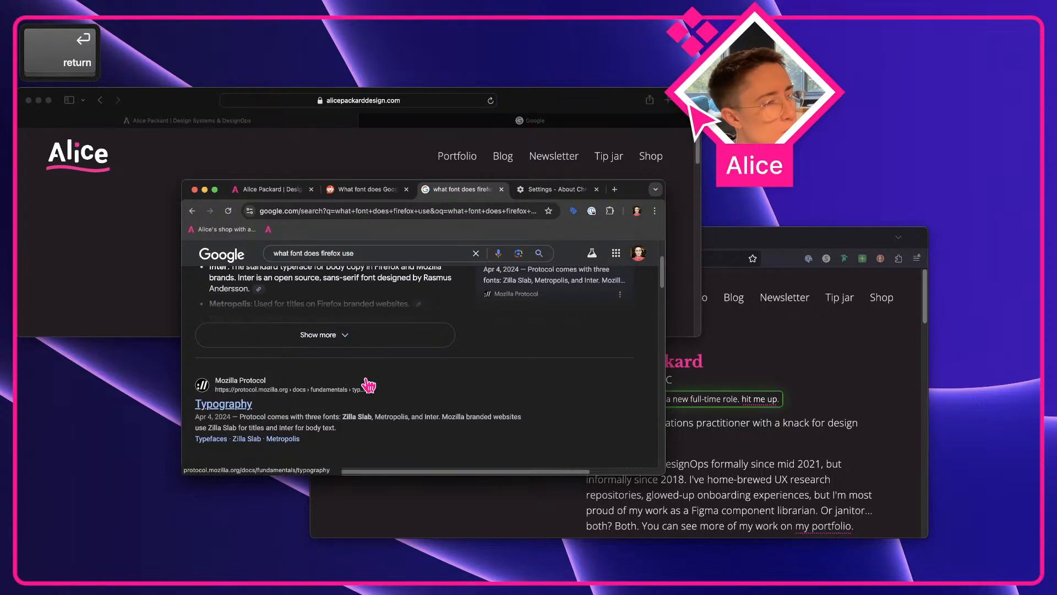
scroll(330, 393, down, 2)
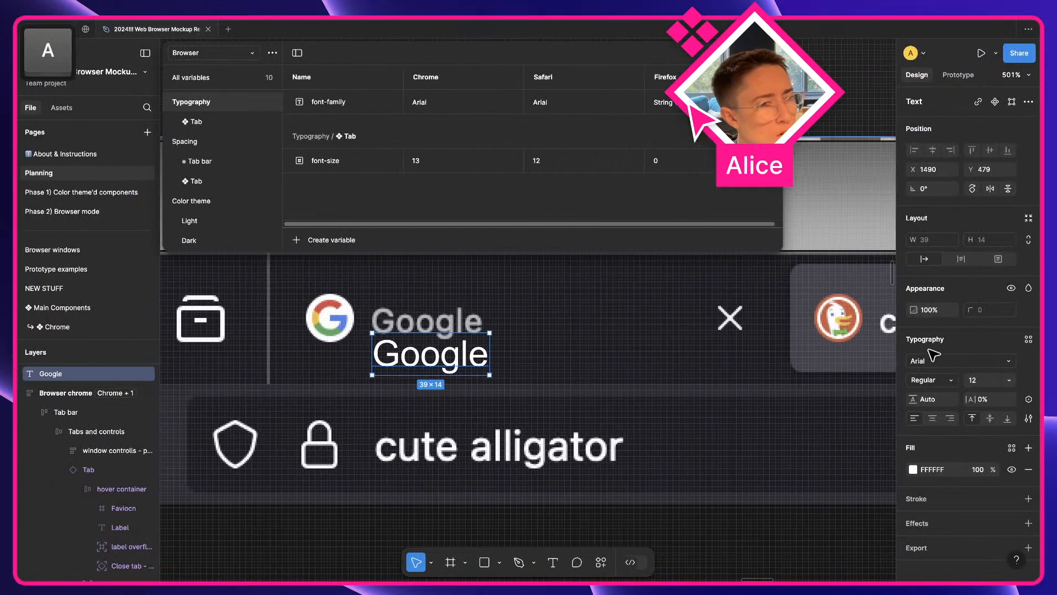
- Switch back to Figma and set the "Google" text copy to the Inter font, Medium weight, size 11
click(949, 365)
text(Inter)
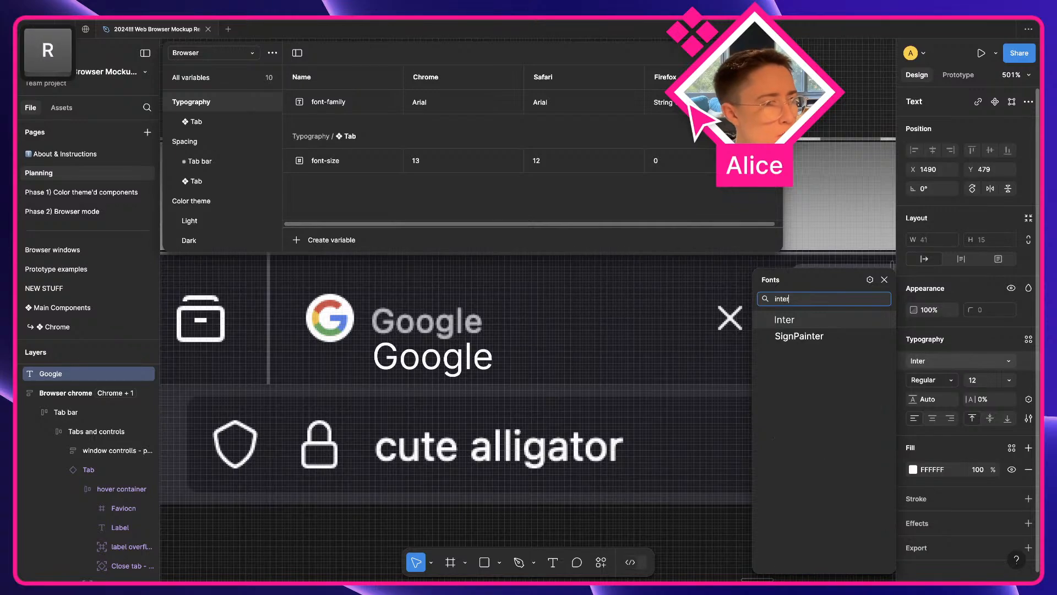
key(Return)
click(986, 380)
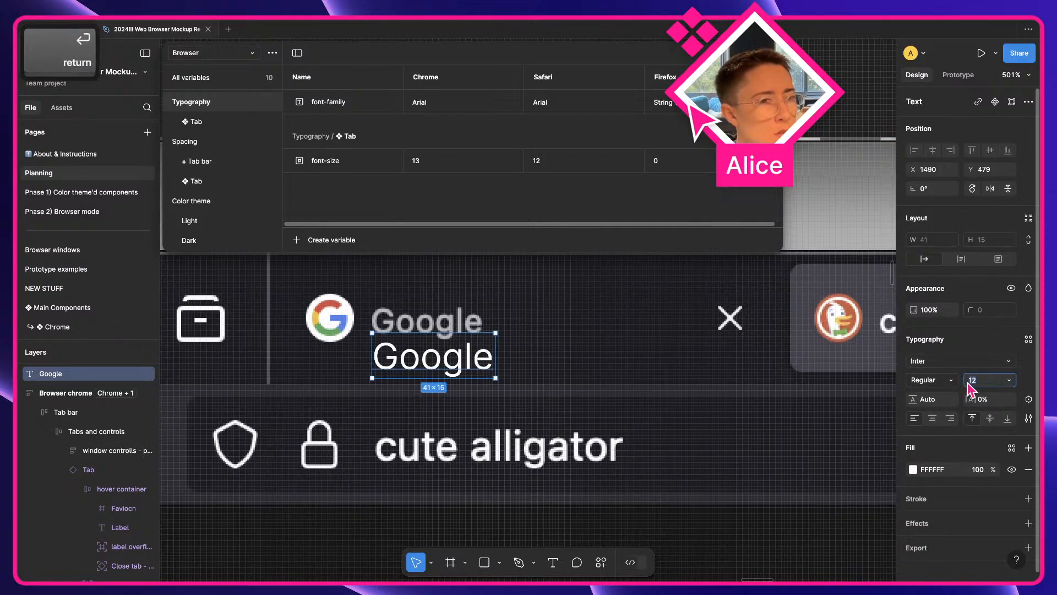
key(Down)
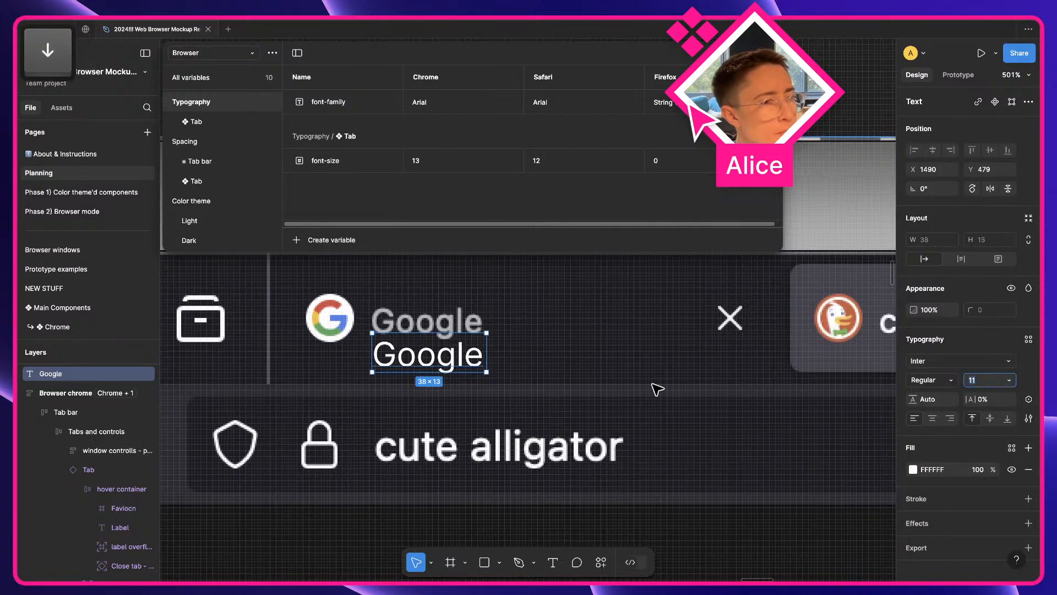
click(936, 380)
click(948, 395)
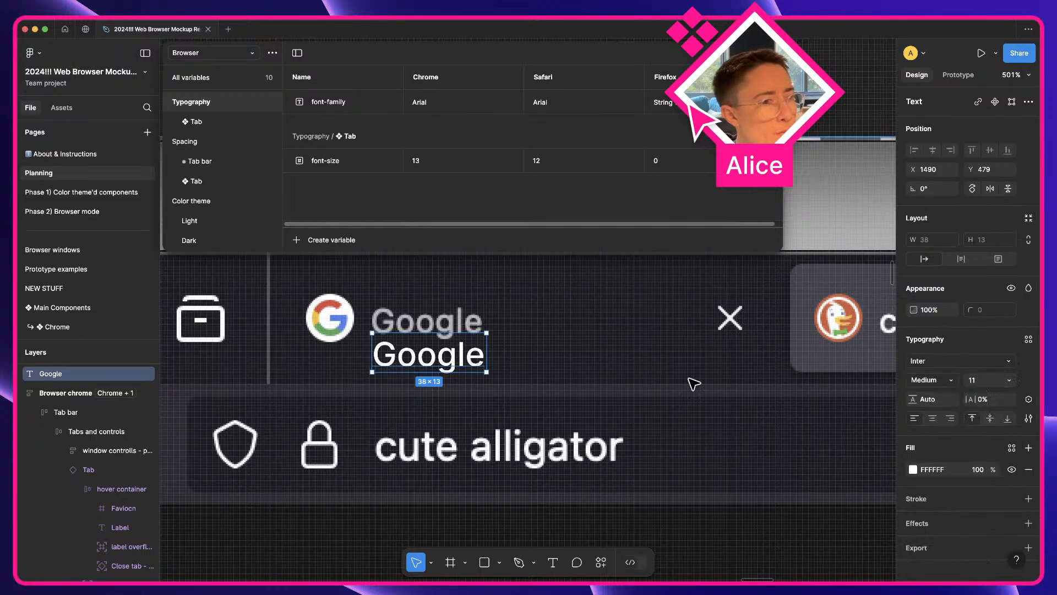
- Try size 10 on the "Google" text, return it to 11, and move it slightly to align beneath the screenshot's tab title
click(987, 380)
text(10)
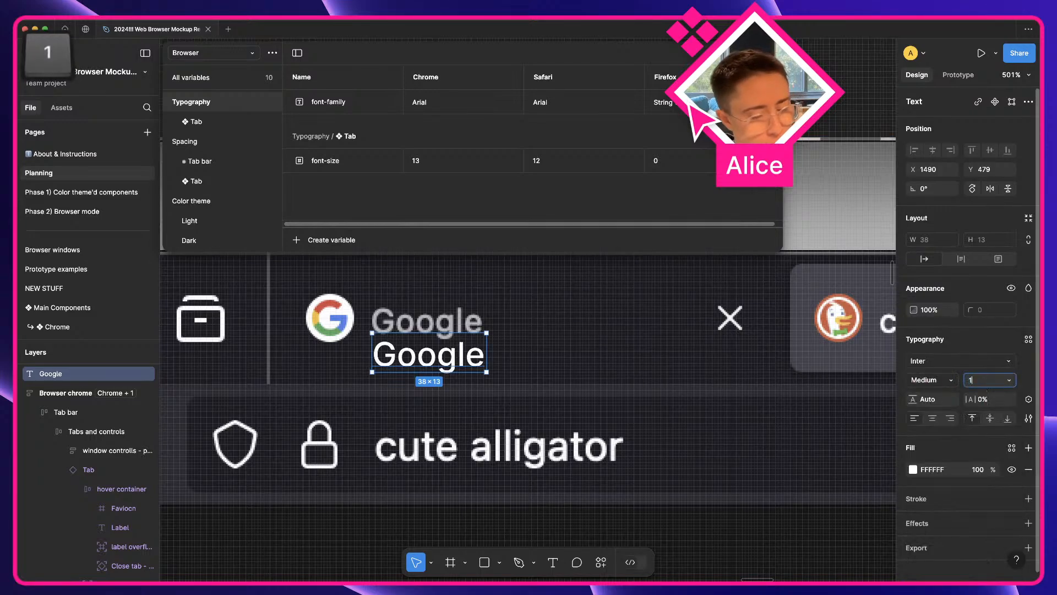
key(Tab)
click(987, 380)
text(11)
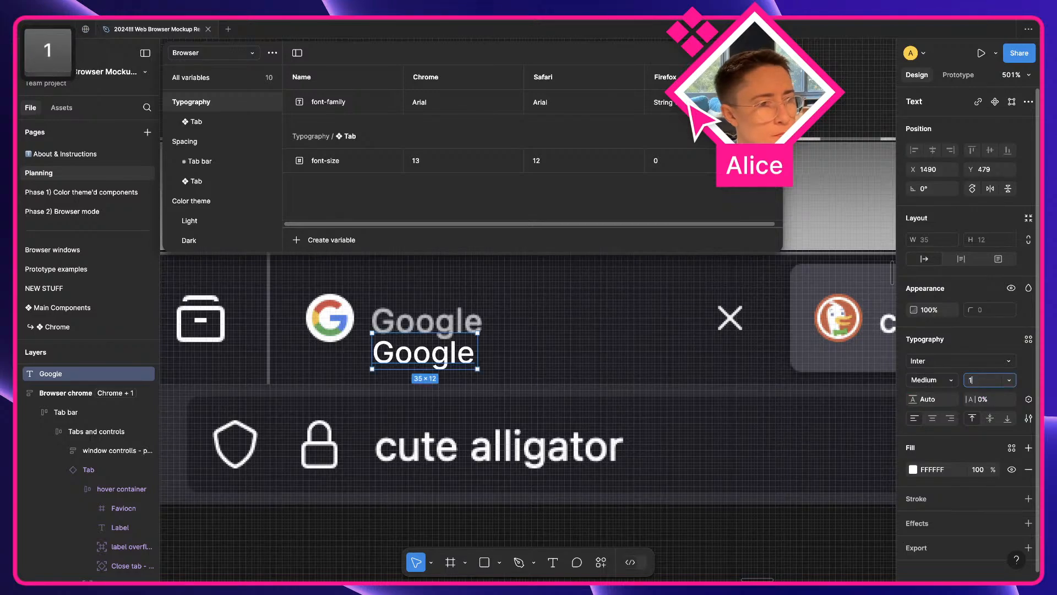
key(Tab)
drag(420, 362, 418, 368)
click(455, 424)
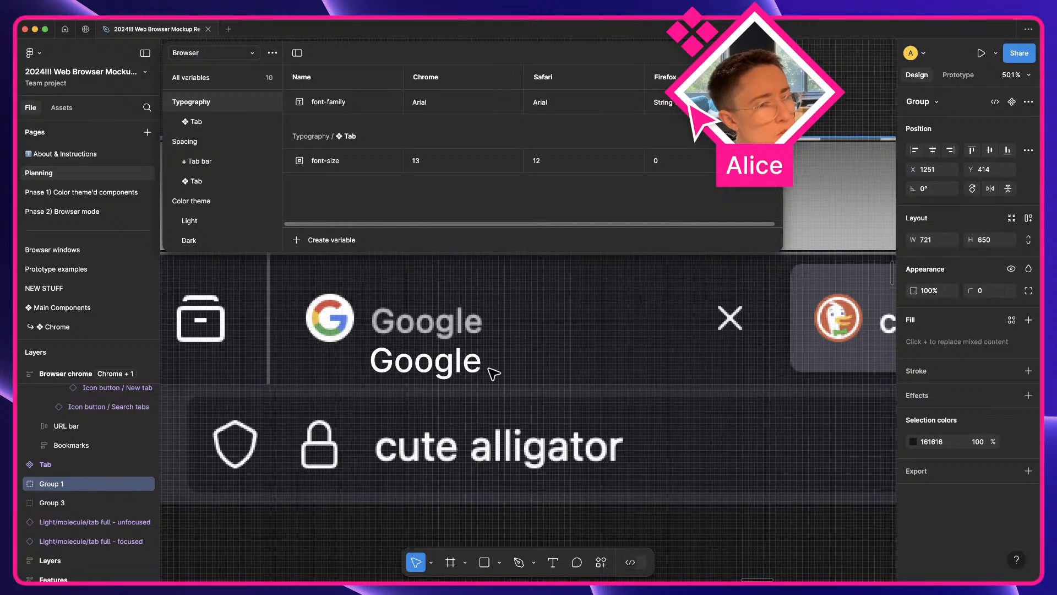
- Recheck the Firefox font results in Chrome, switch back to Figma and try Zilla Slab on the "Google" text
key(ctrl+Right)
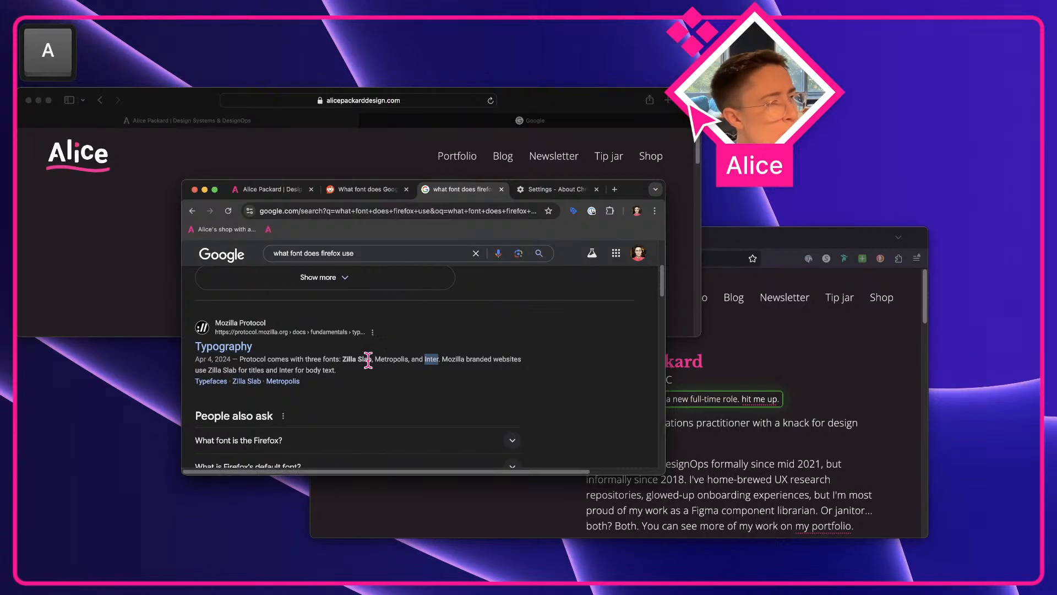
key(ctrl+Left)
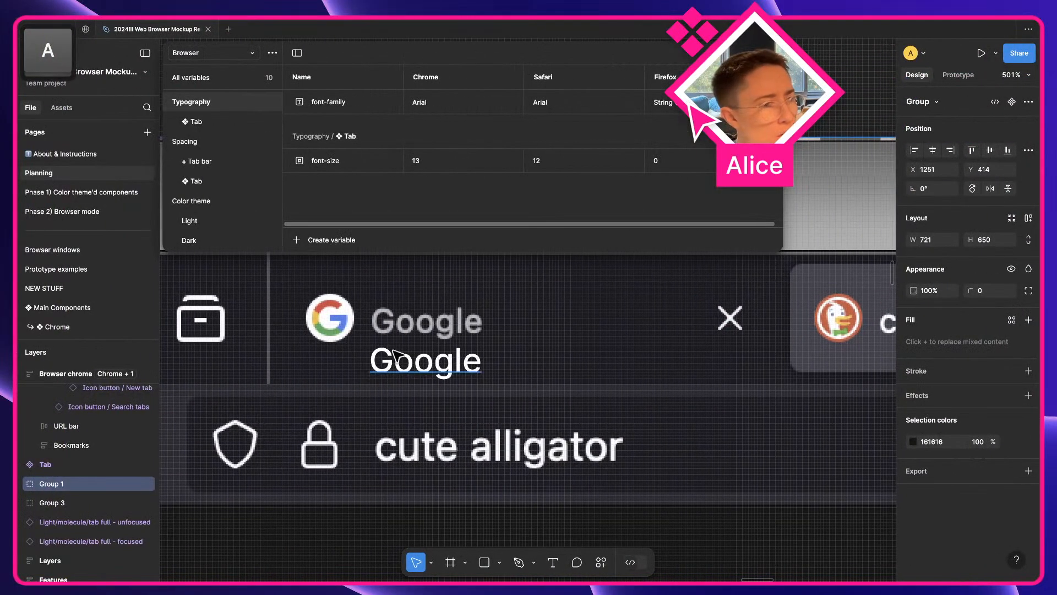
click(394, 358)
click(922, 361)
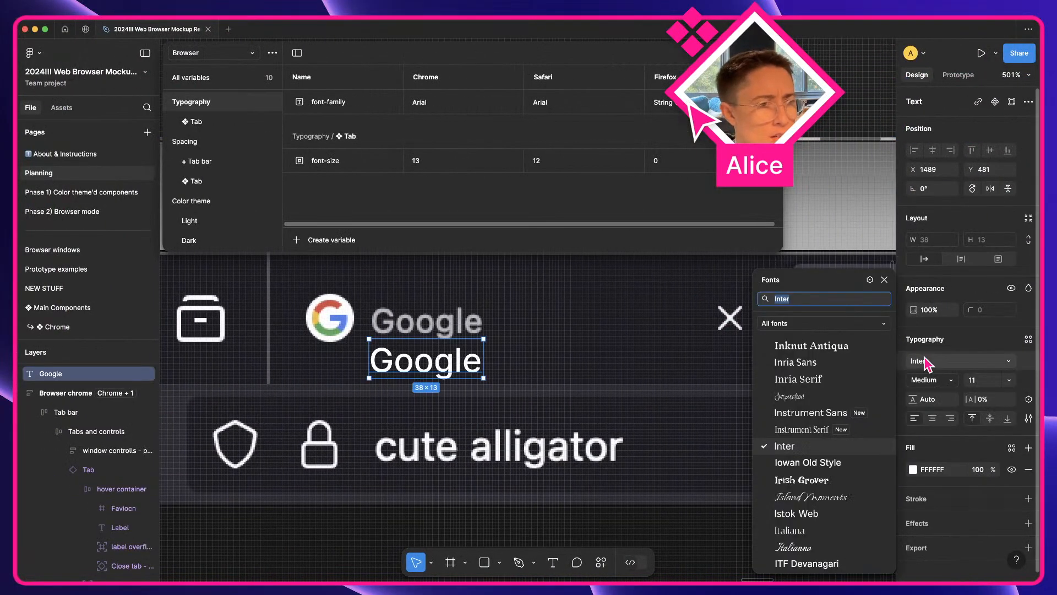
text(zi)
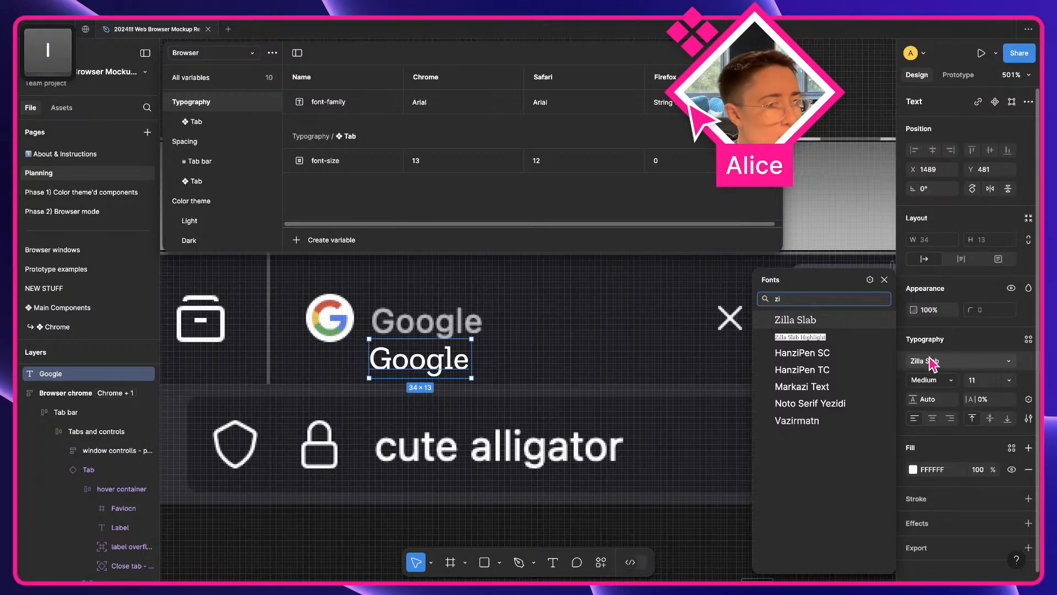
- Check the Metropolis name in Chrome's results, try to find that font in Figma for the "Google" text, and set the text back to Inter
key(ctrl+Right)
double_click(380, 356)
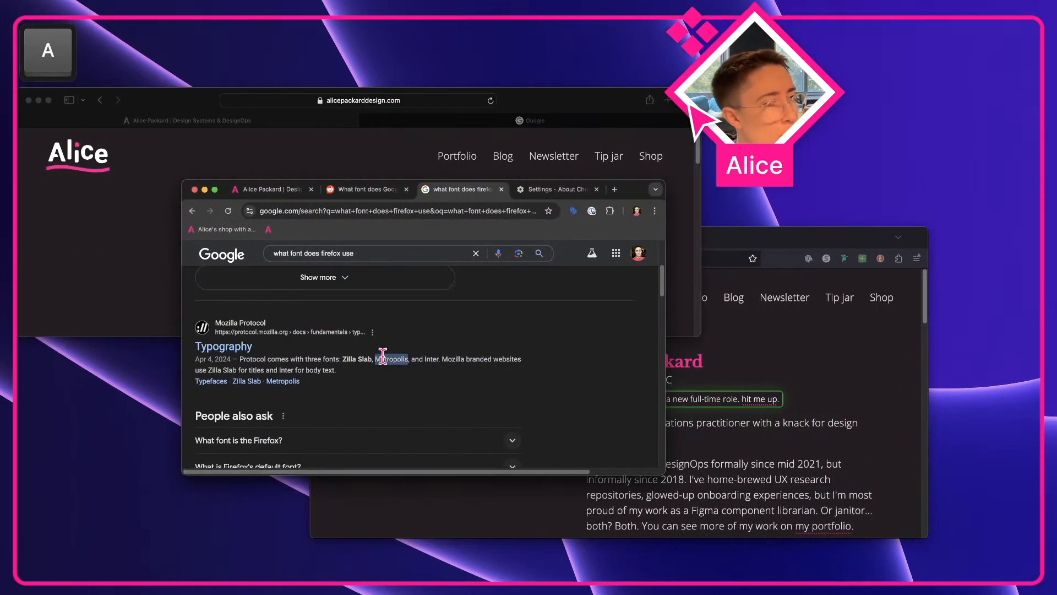
key(ctrl+Left)
key(super+a)
text(metr)
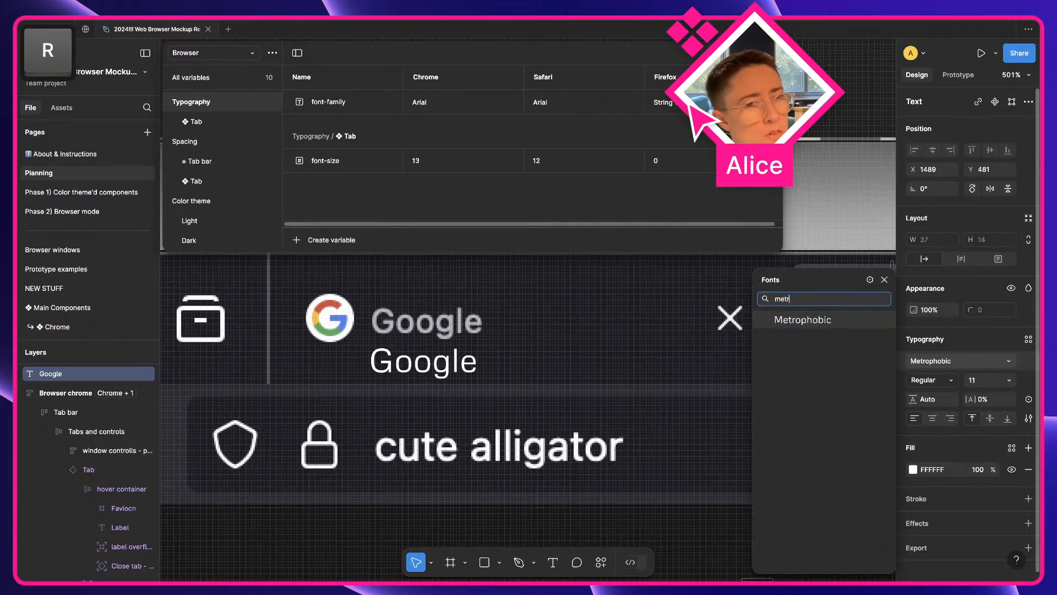
key(BackSpace)
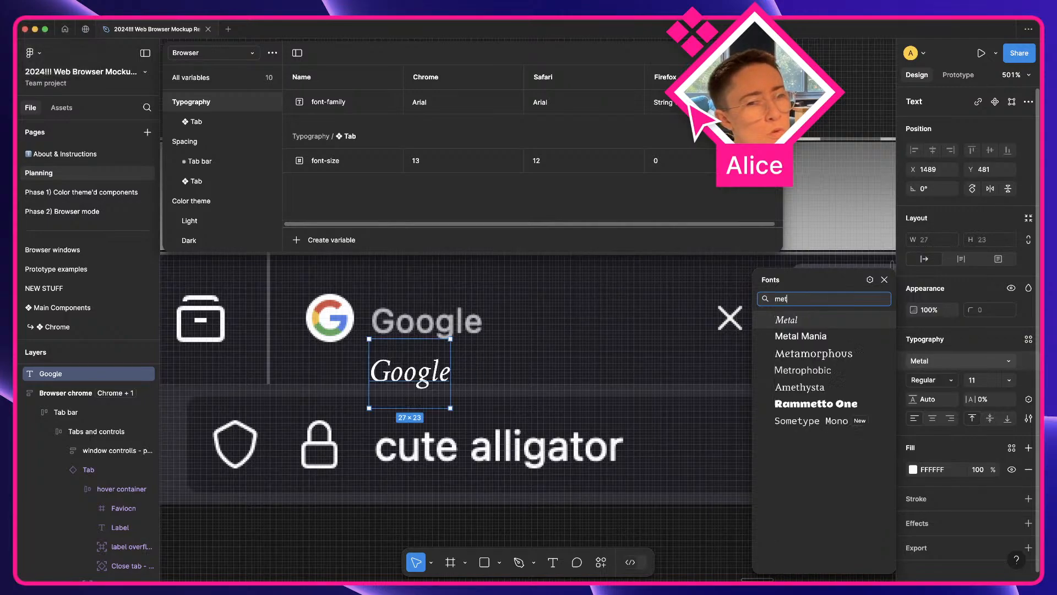
key(super+a)
text(inter)
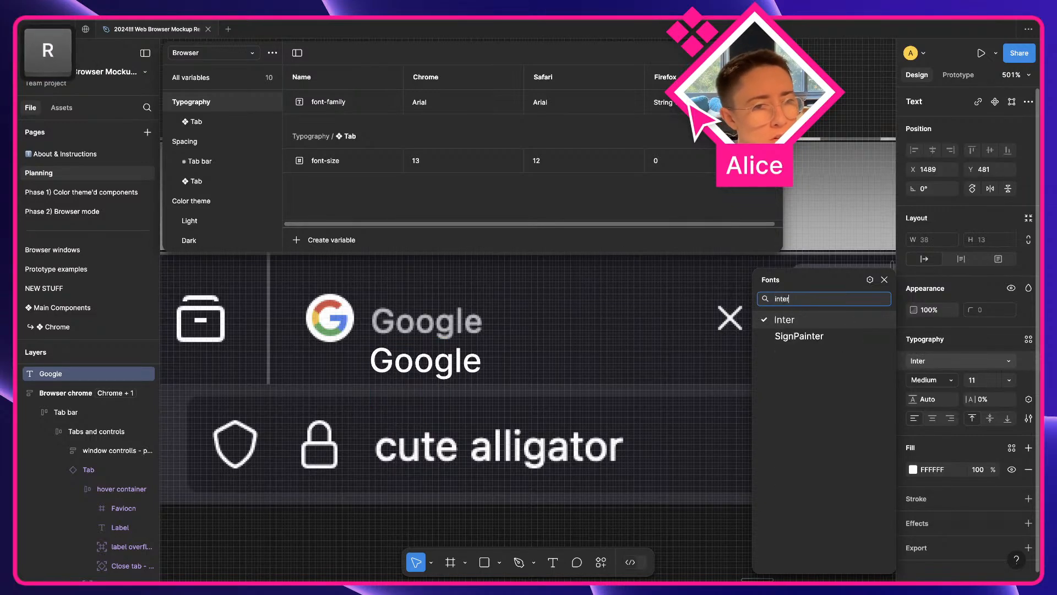
key(Return)
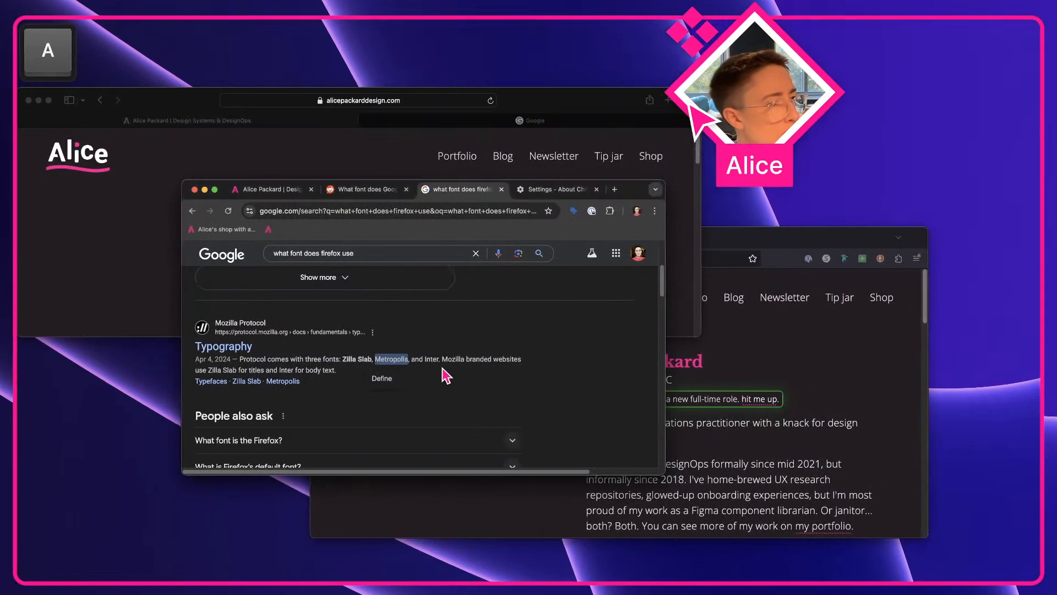
- Switch to Chrome and read the answer to the related question "What font is the Firefox?"
scroll(461, 375, down, 1)
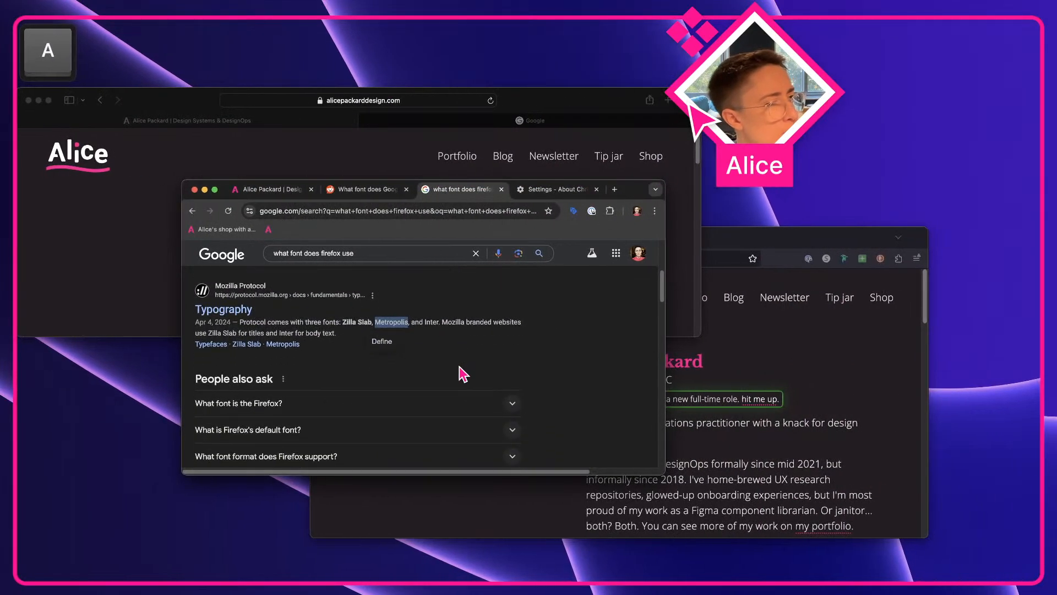
scroll(308, 359, down, 1)
click(293, 368)
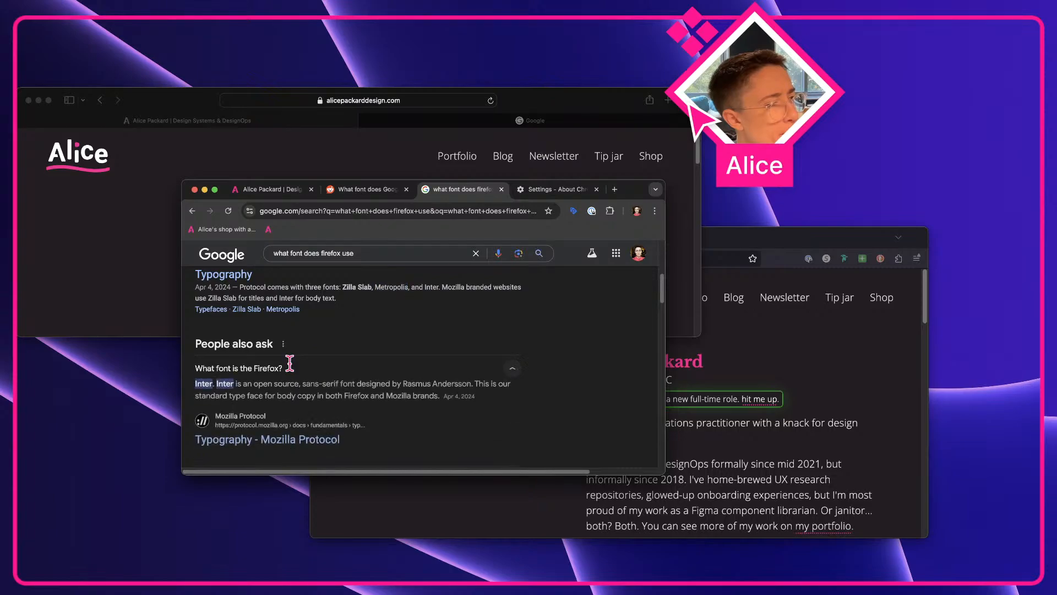
click(380, 368)
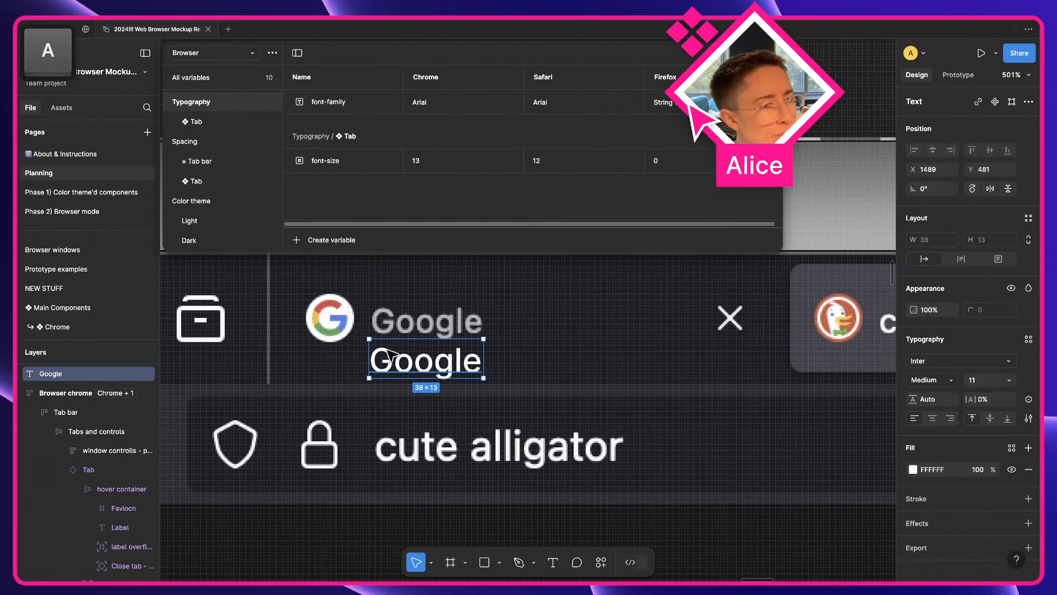
- In Figma, set the Firefox values of the font-family variable to "Inter" and the Tab font-size variable to 11
double_click(660, 102)
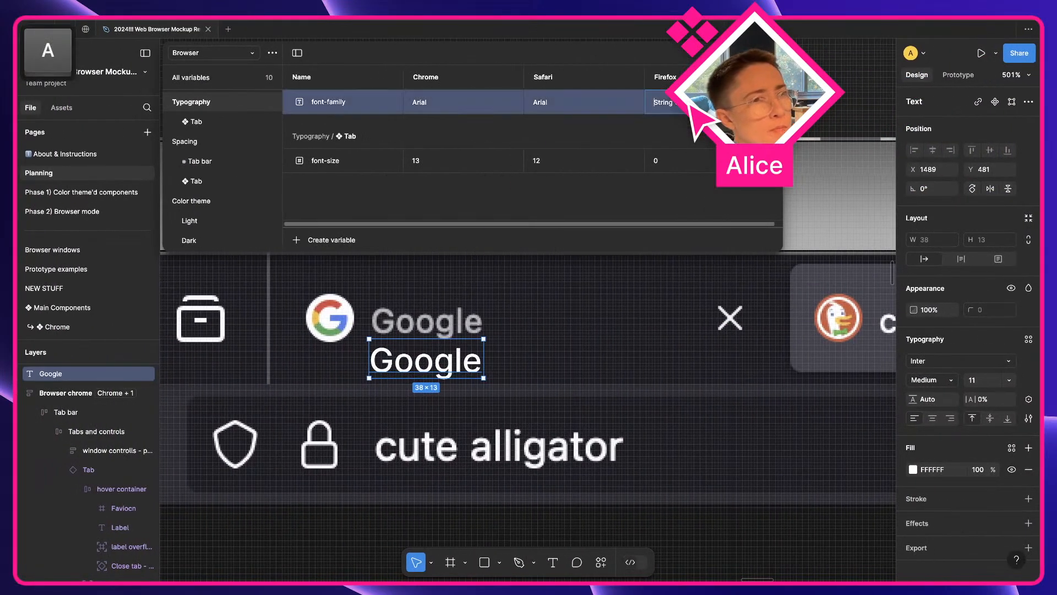
text(Inter)
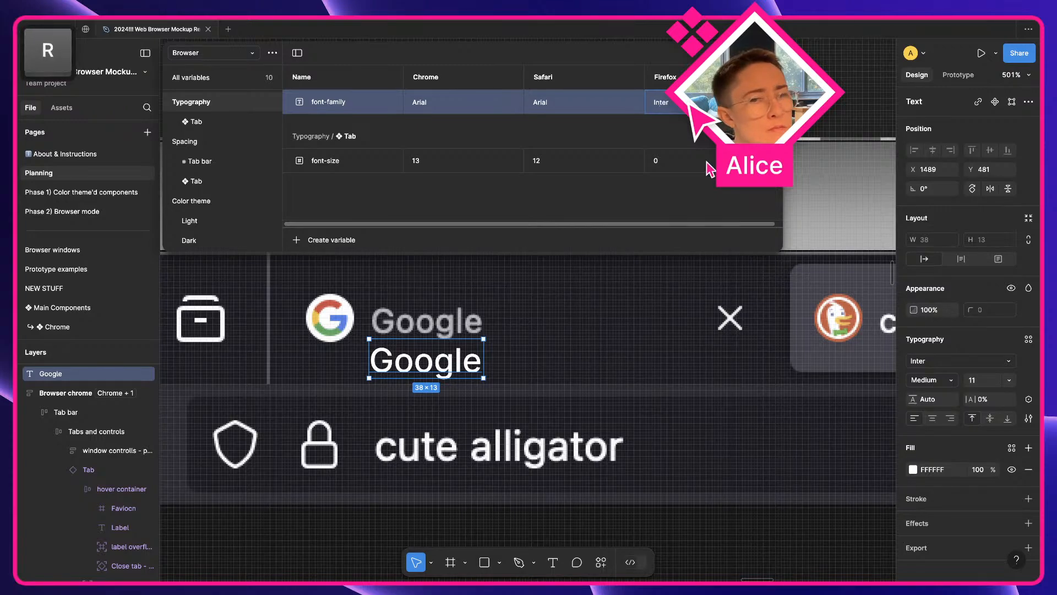
double_click(708, 163)
text(11)
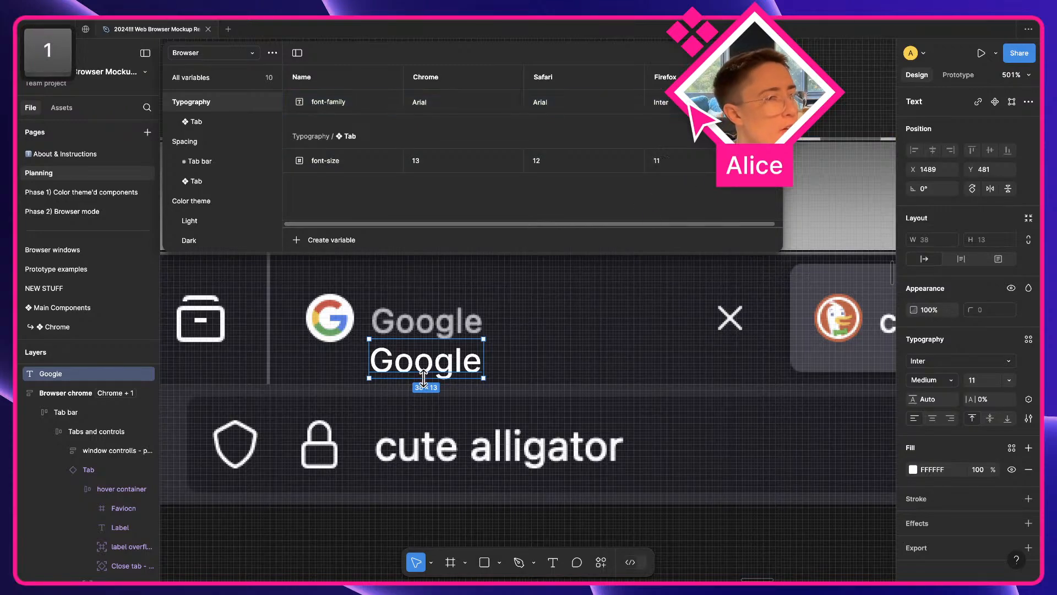
key(Escape)
- On the "Phase 1) Color theme'd components" page, apply the Tab font-size variable to the label text in all seven Tab variants
key(shift+1)
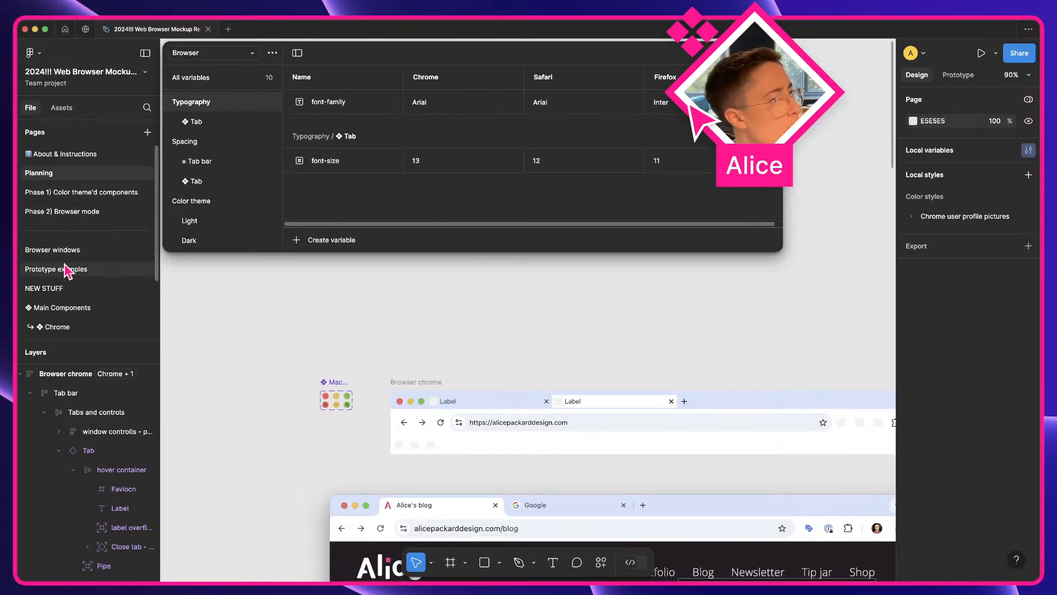
click(82, 192)
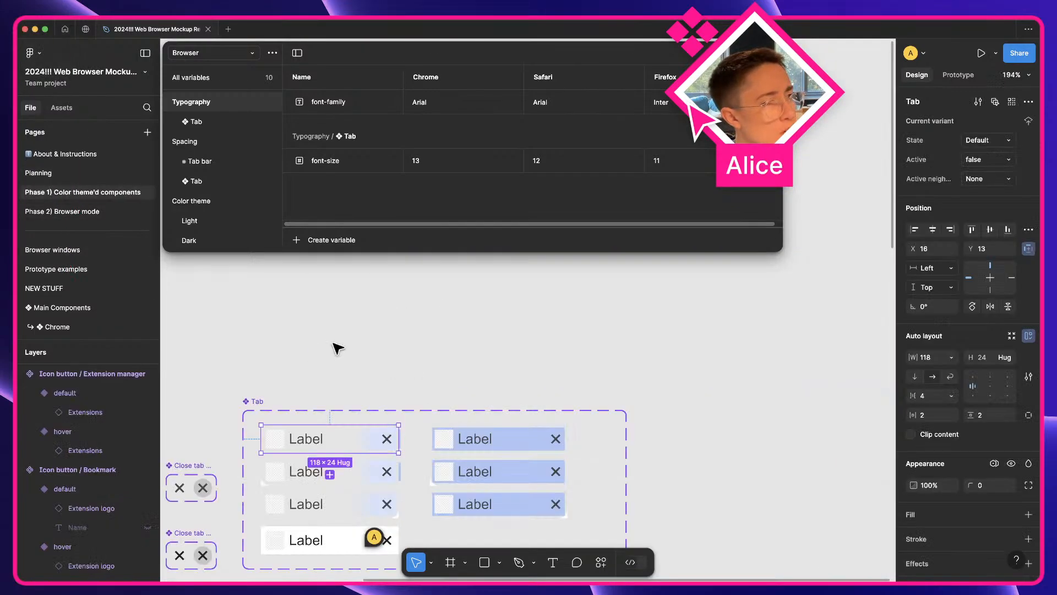
super+click(308, 440)
key(q)
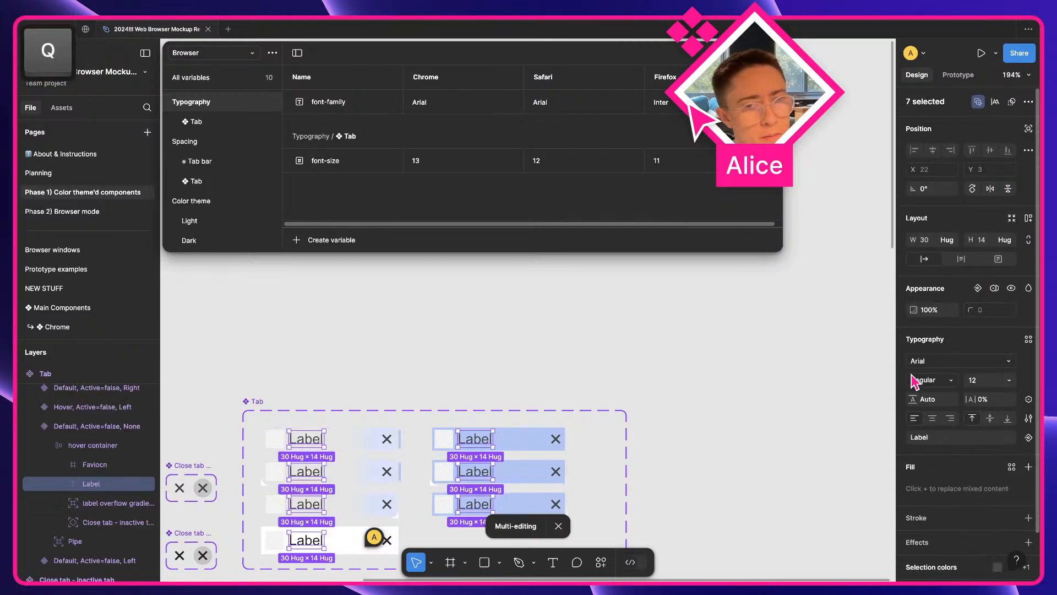
click(982, 380)
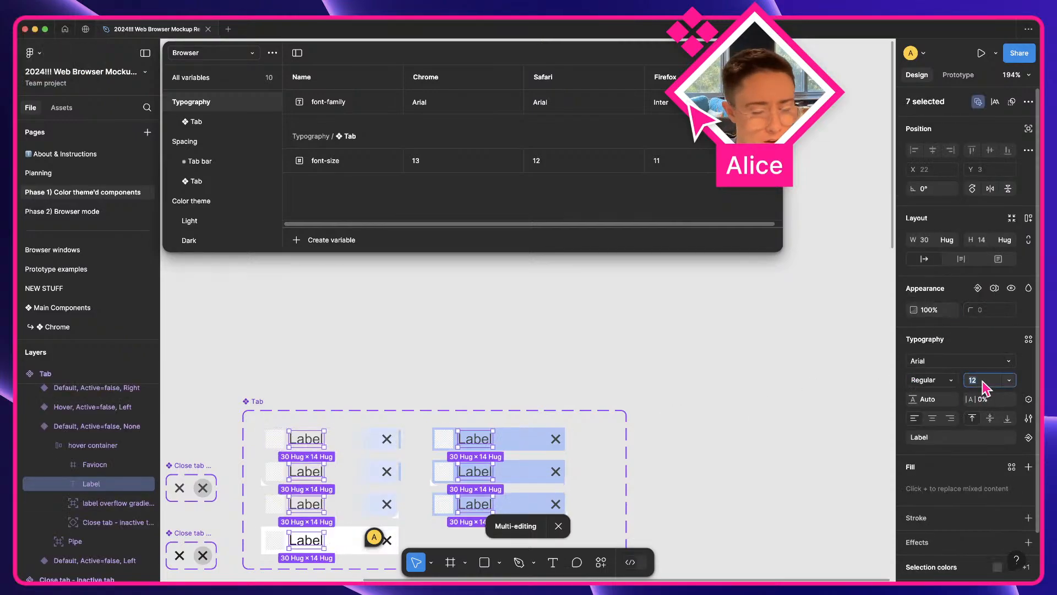
key(equal)
key(Return)
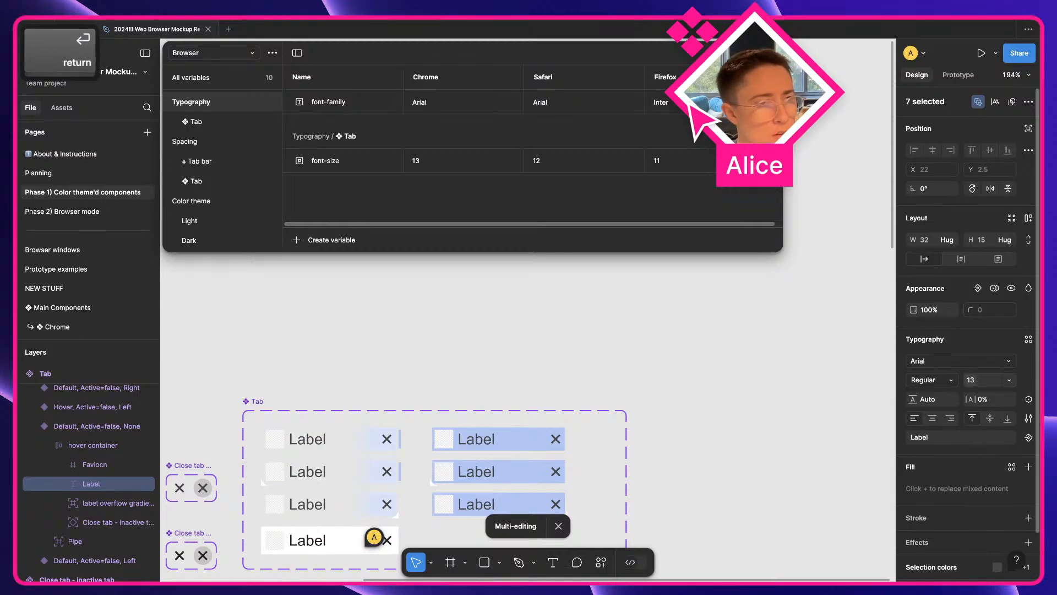
- Limit the Tab font-size variable's scope to the Font size property only
click(695, 384)
key(space)
drag(694, 384, 766, 330)
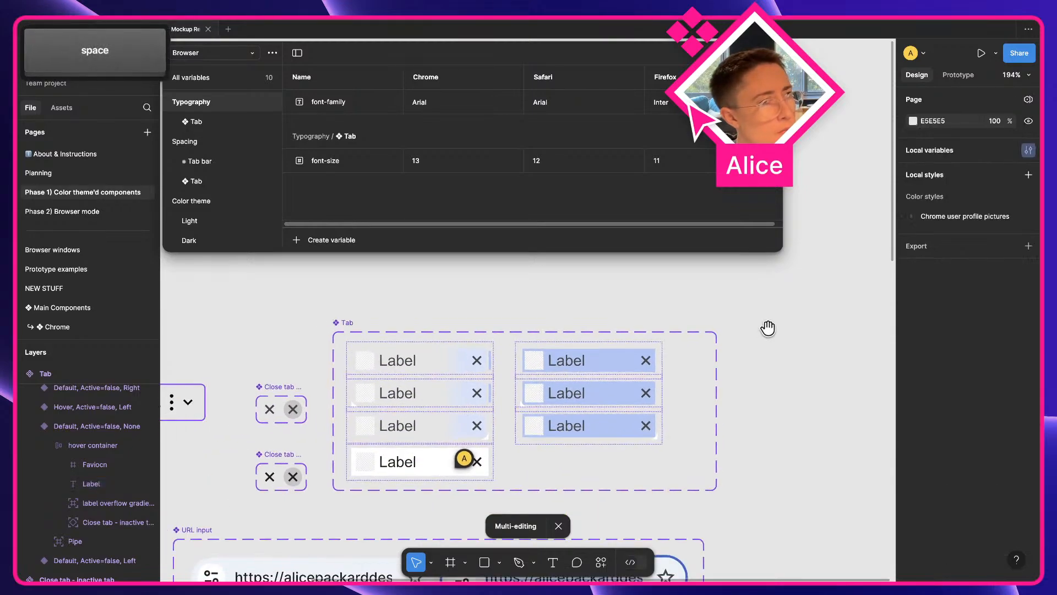
right_click(357, 177)
click(370, 190)
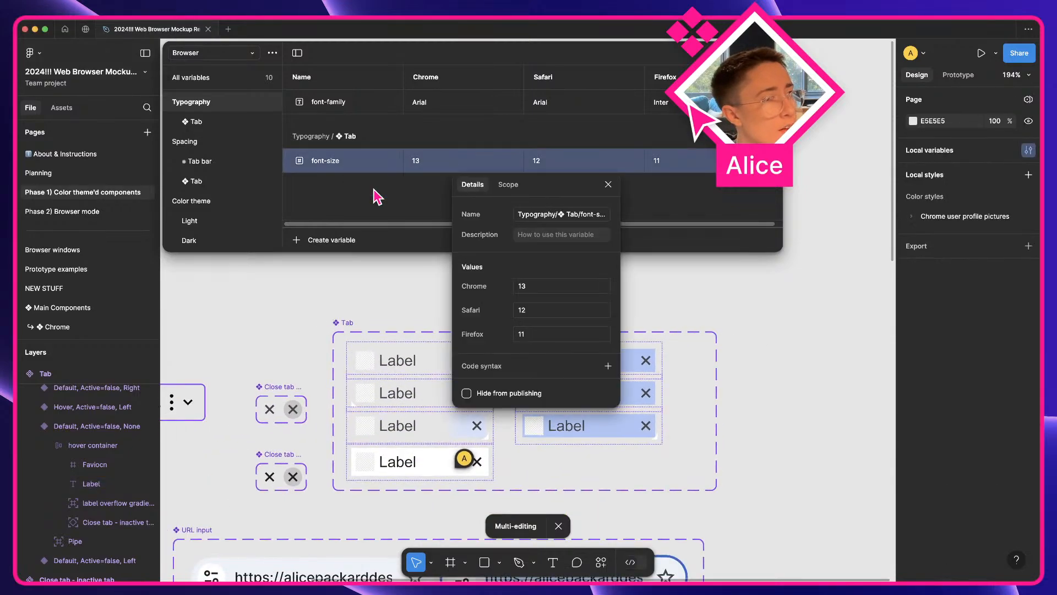
click(507, 185)
click(466, 230)
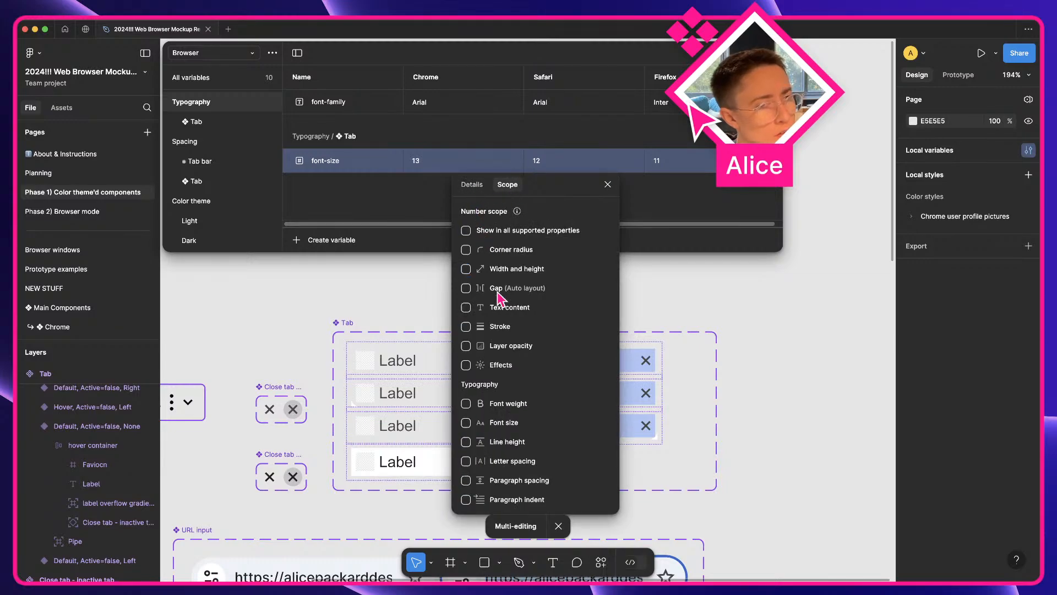
click(509, 427)
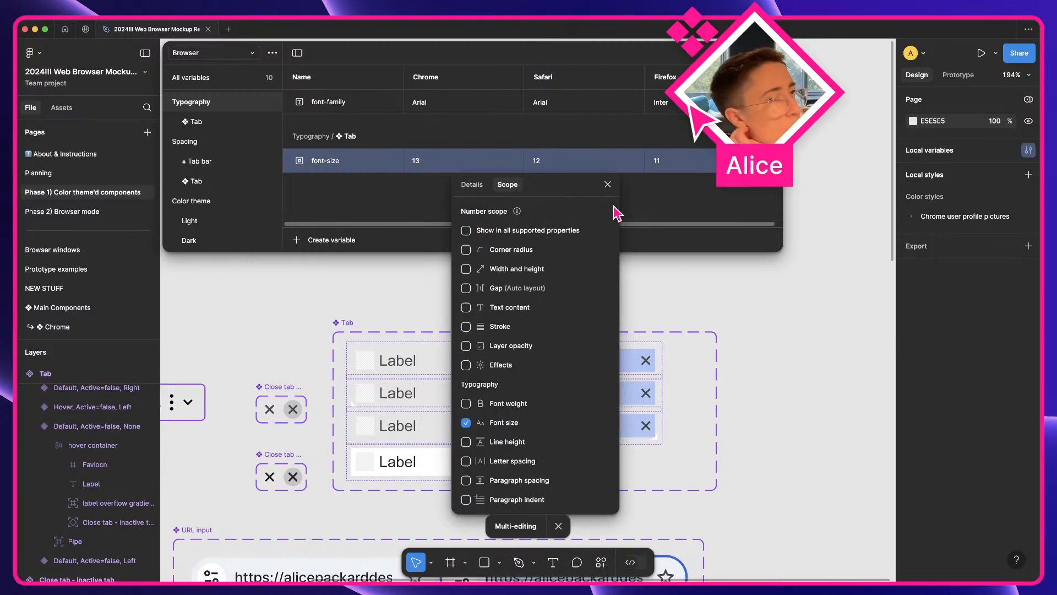
- Close the font-size variable's settings and open the Planning page at the Browser chrome mockup
click(607, 184)
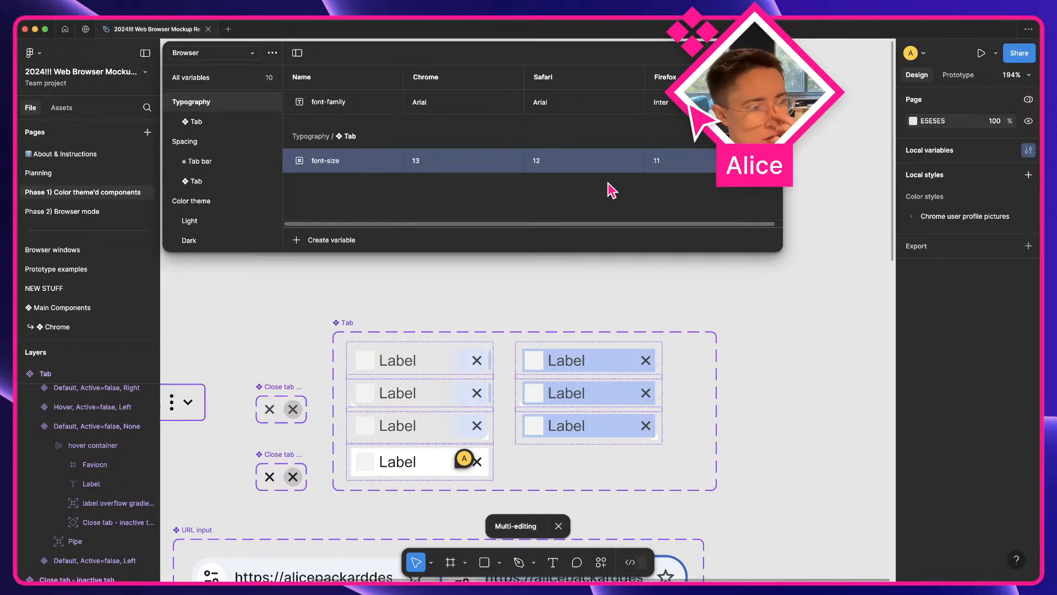
click(448, 291)
click(75, 175)
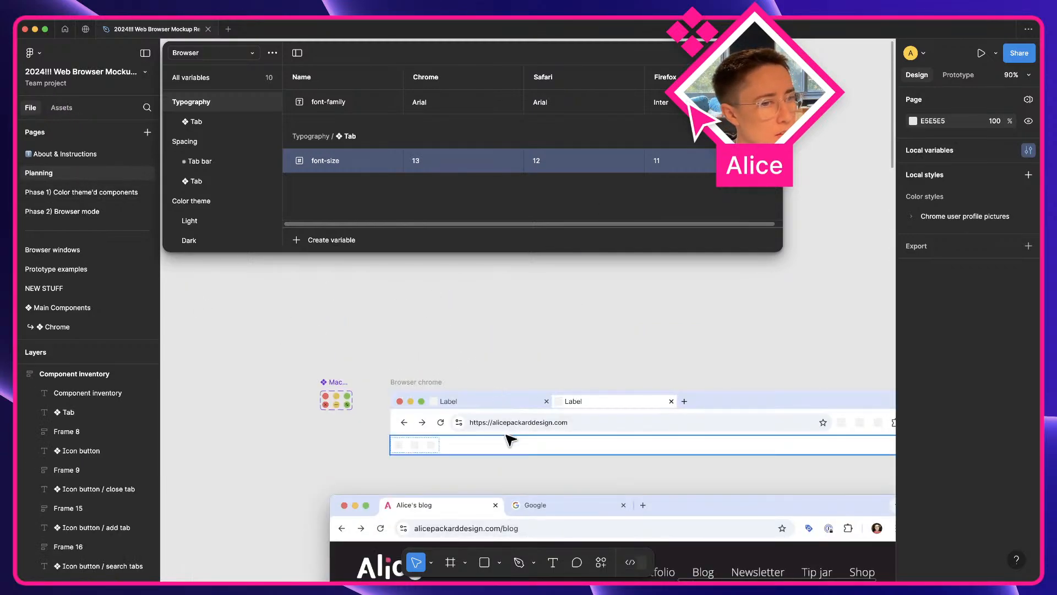
scroll(490, 407, down, 5)
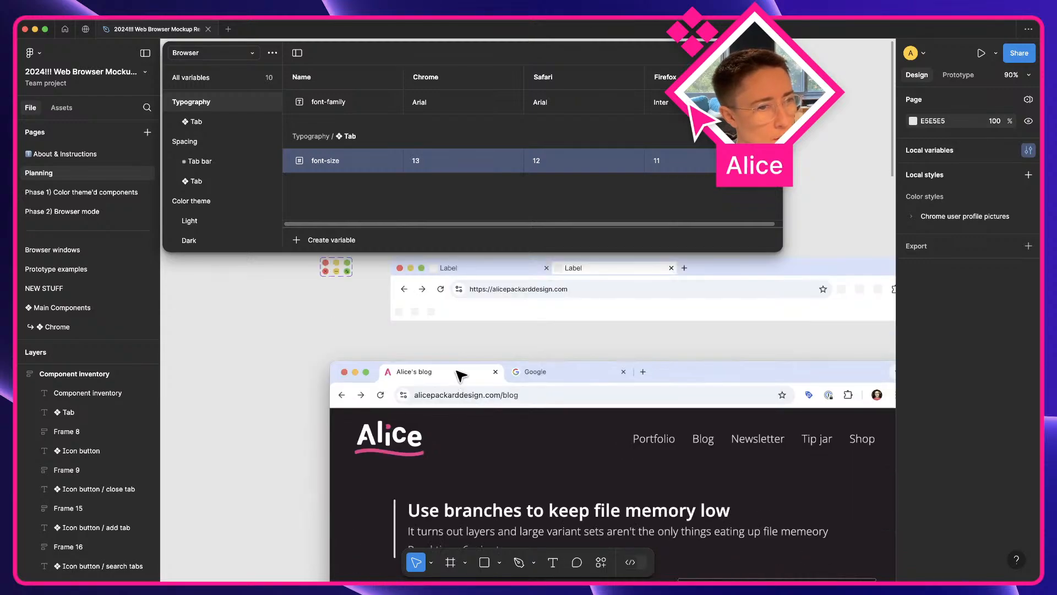
scroll(467, 272, up, 5)
- Place a temporary copy of the mockup's first tab over the Chrome screenshot below it, and delete the copy
click(454, 273)
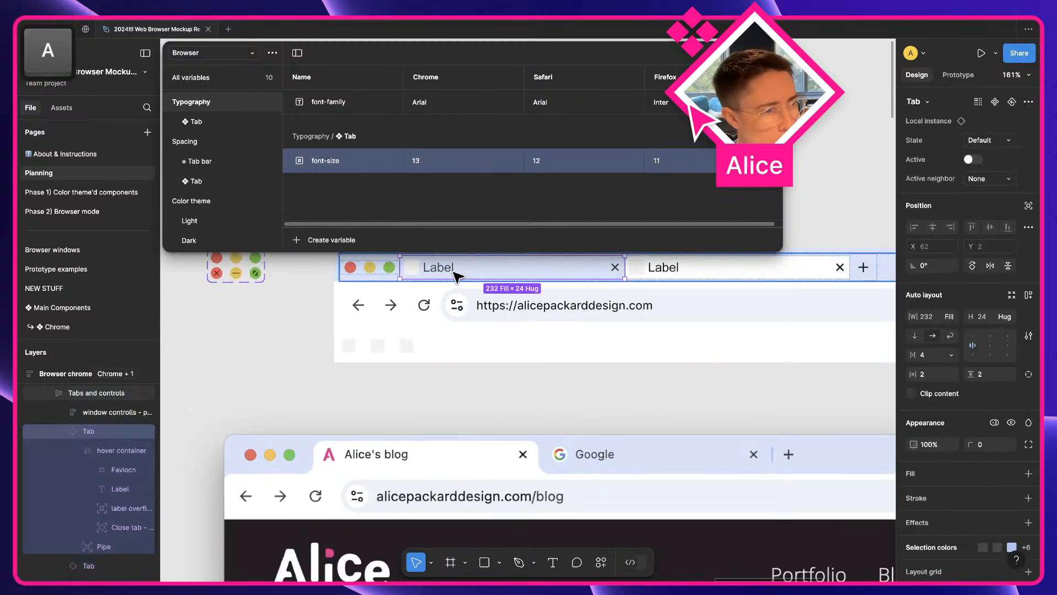
drag(457, 276, 456, 469)
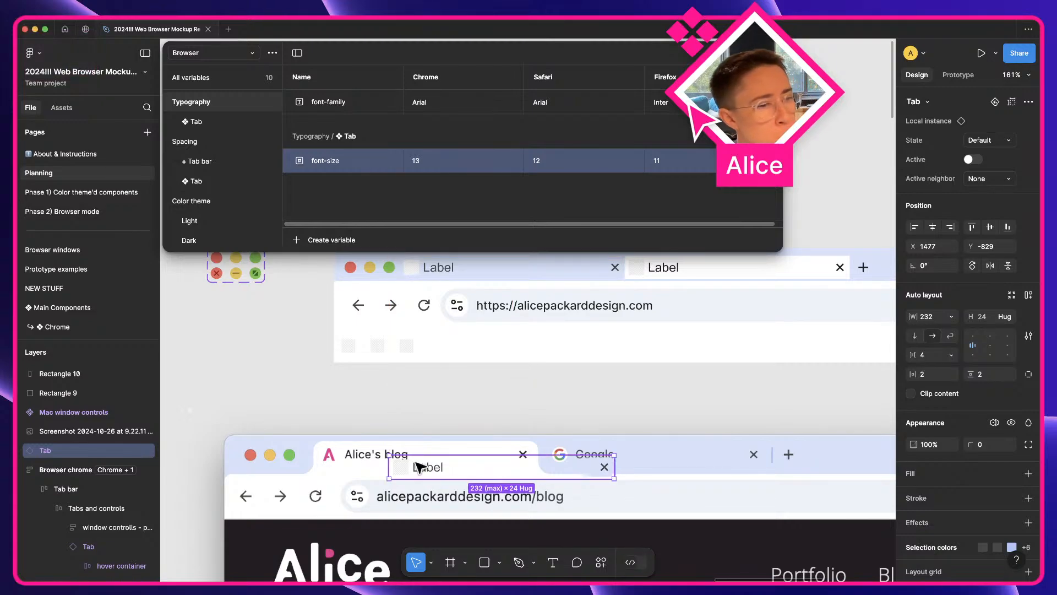
key(BackSpace)
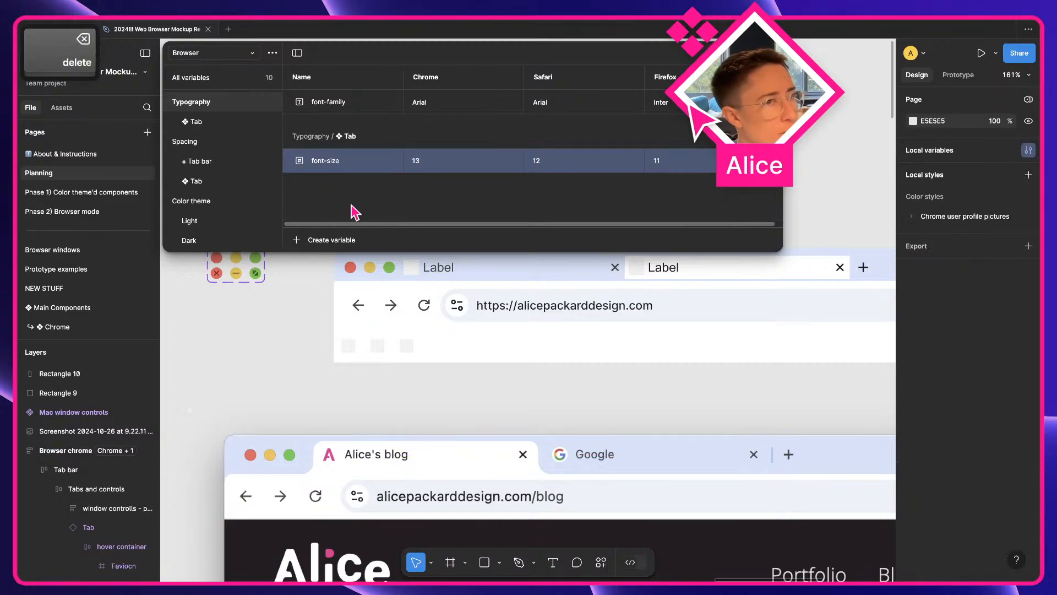
- Compare the Tab variables under Typography with the Tab variables under Spacing in the Browser collection
click(236, 122)
click(211, 181)
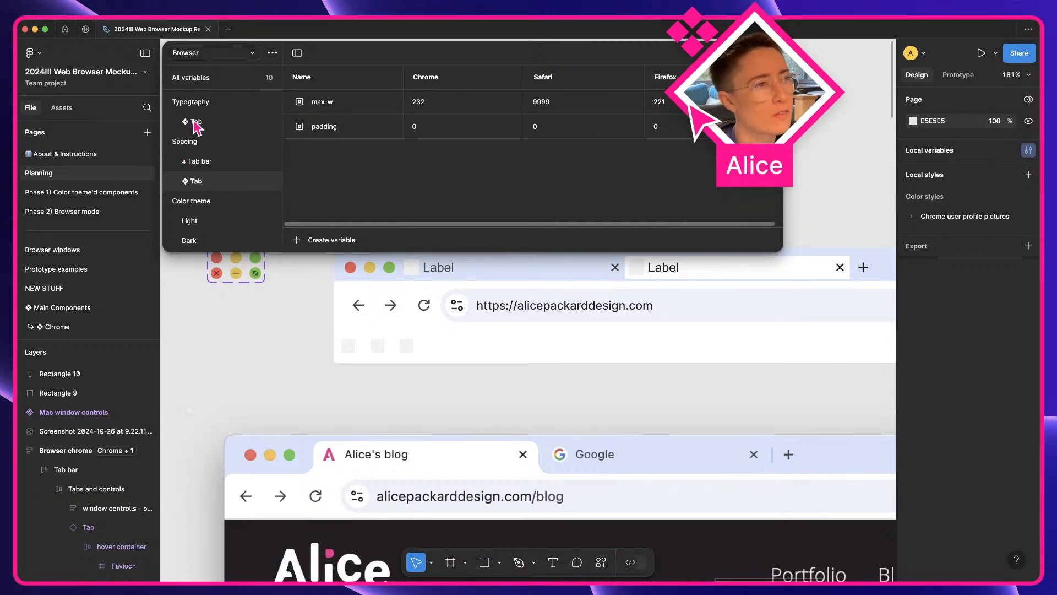
click(210, 121)
click(205, 181)
click(205, 127)
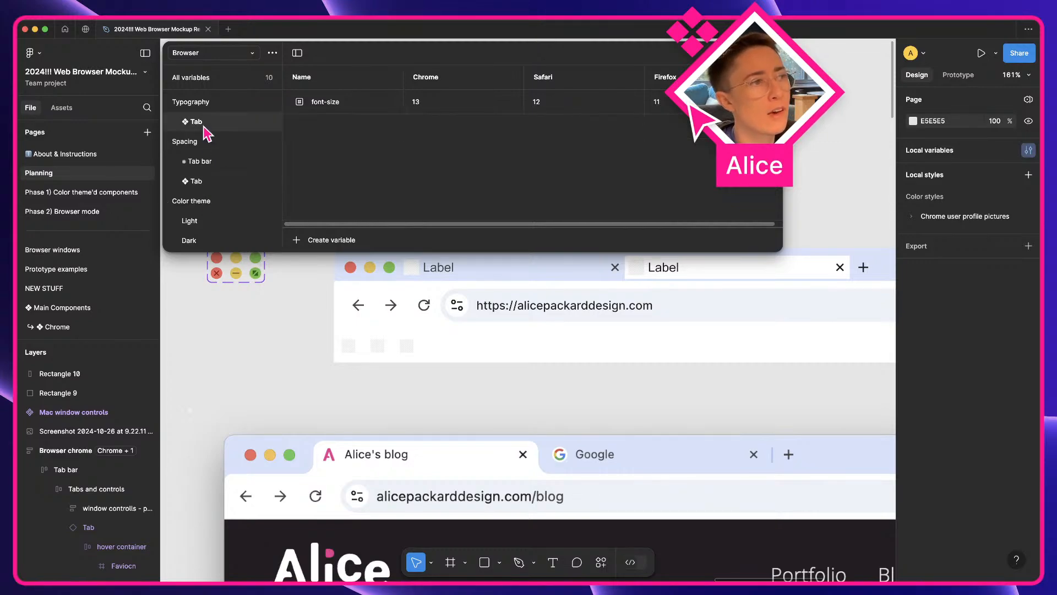
click(203, 181)
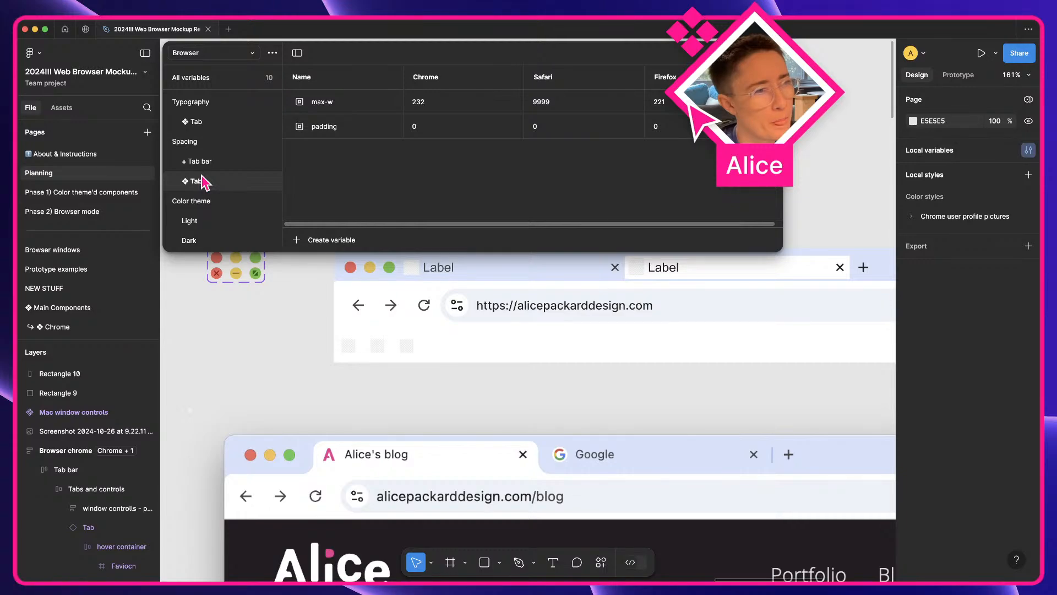
- Find the planning lists on the Planning page and close the local variables window
scroll(268, 426, up, 2)
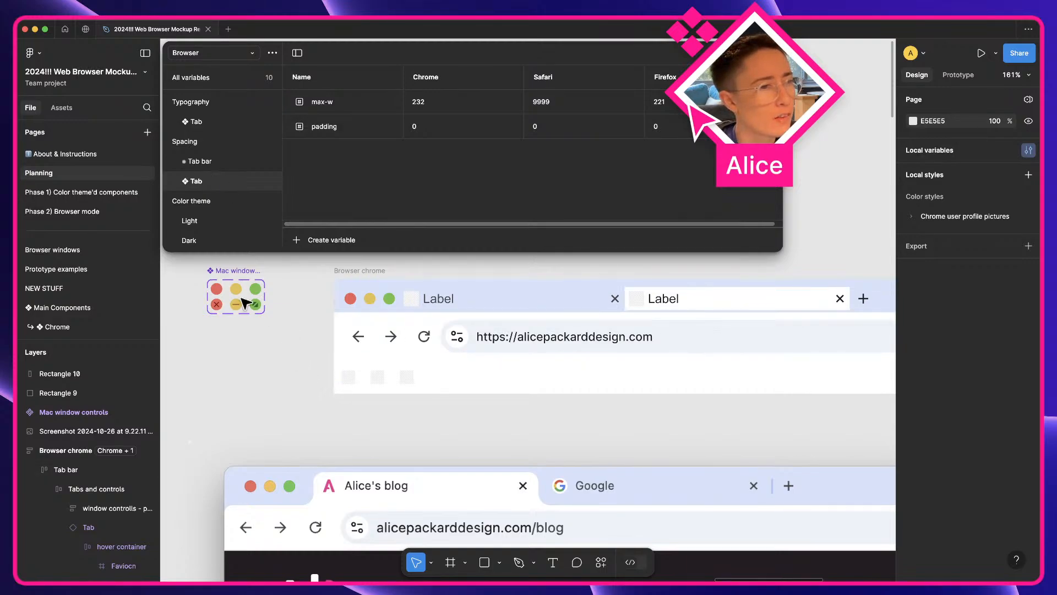
click(222, 277)
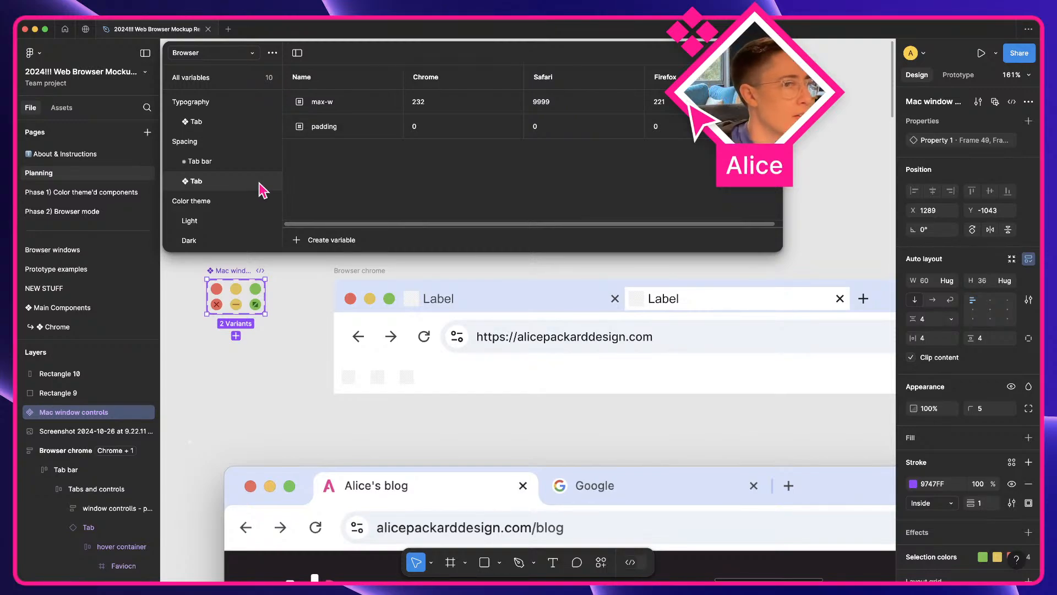
scroll(352, 339, left, 3)
click(363, 348)
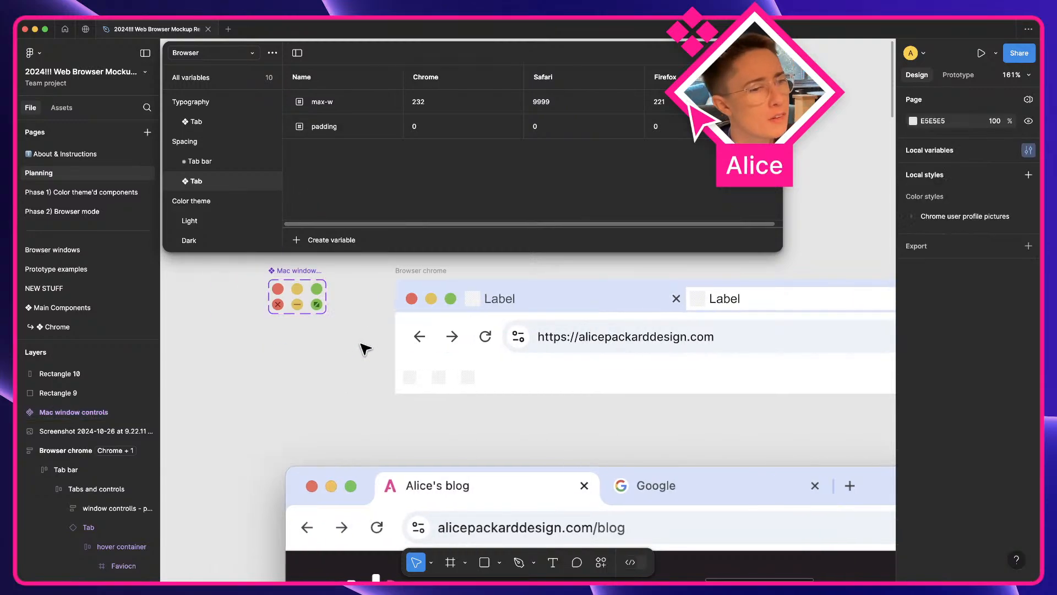
scroll(364, 348, down, 3)
key(space)
drag(284, 375, 500, 346)
scroll(499, 346, down, 3)
scroll(500, 346, down, 2)
key(space)
drag(320, 406, 573, 371)
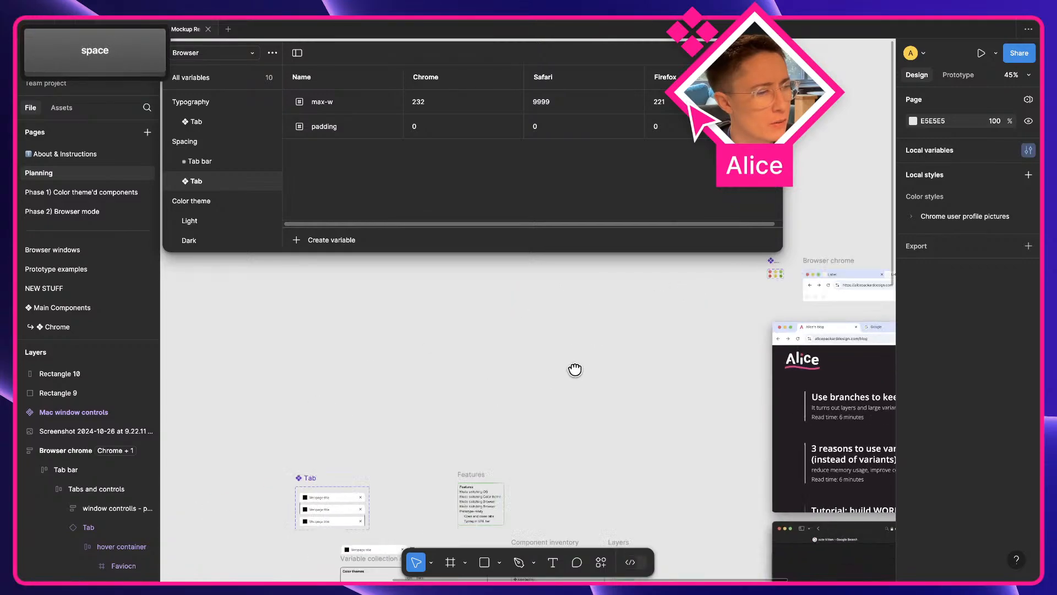
drag(441, 429, 552, 288)
drag(497, 441, 365, 323)
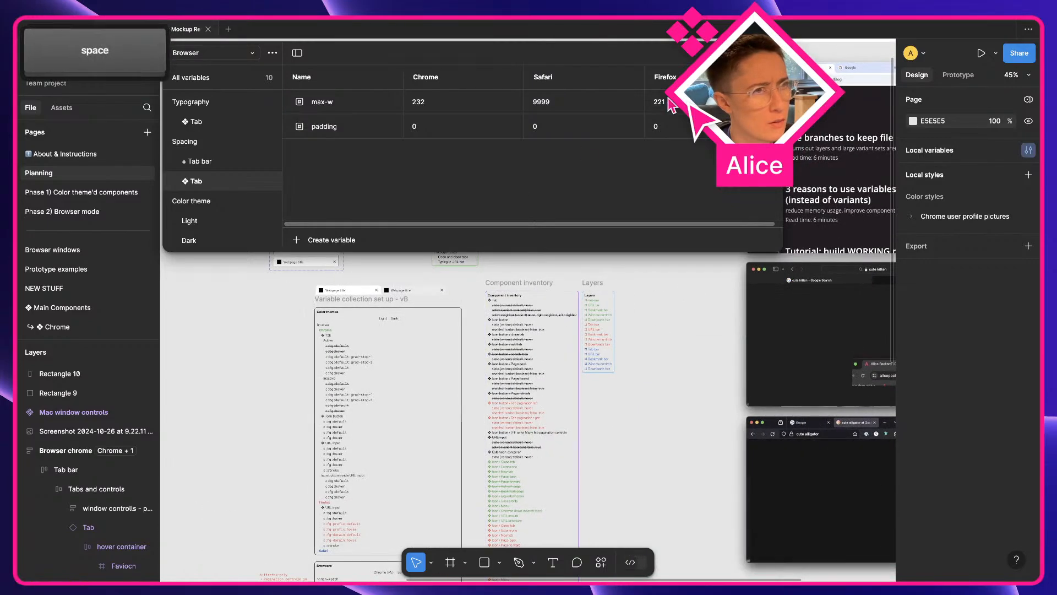
click(769, 53)
- Look through the whole Component inventory list on the Planning page for components and icons still to do
scroll(519, 364, up, 10)
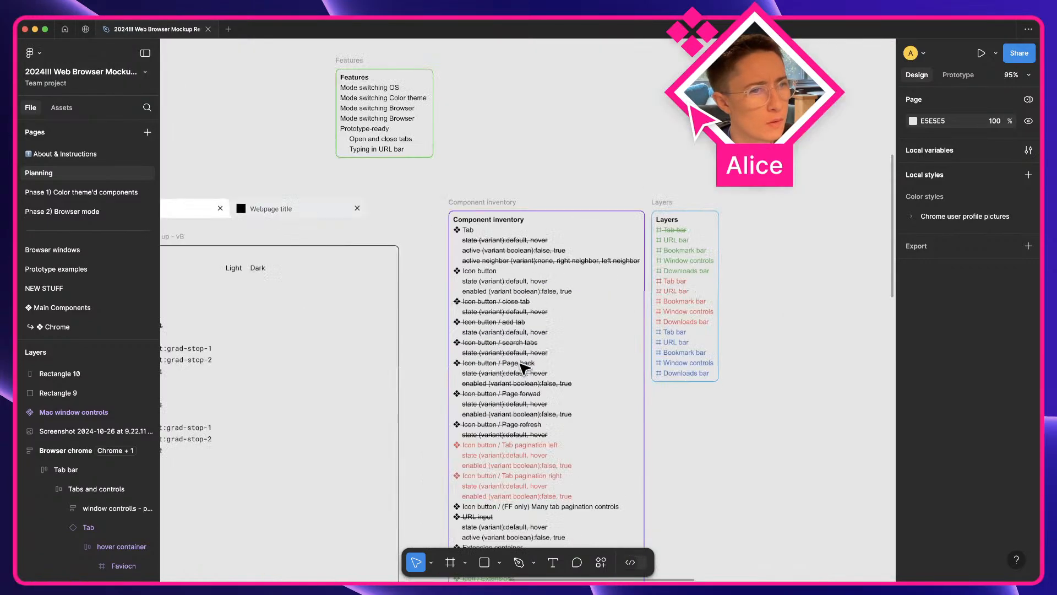
scroll(523, 369, down, 10)
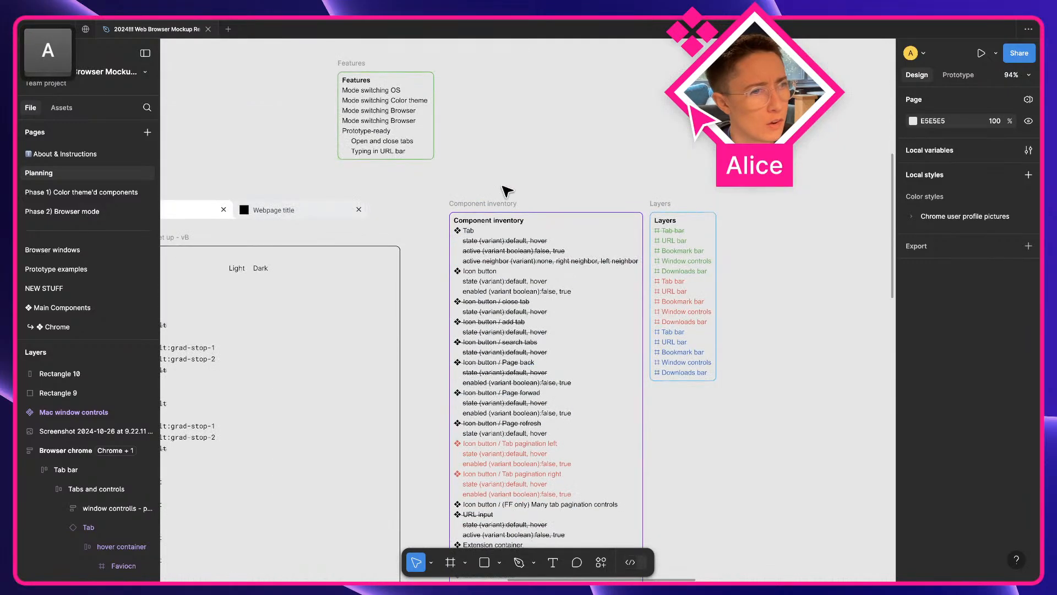
scroll(445, 334, down, 1)
scroll(429, 344, down, 5)
scroll(430, 344, left, 5)
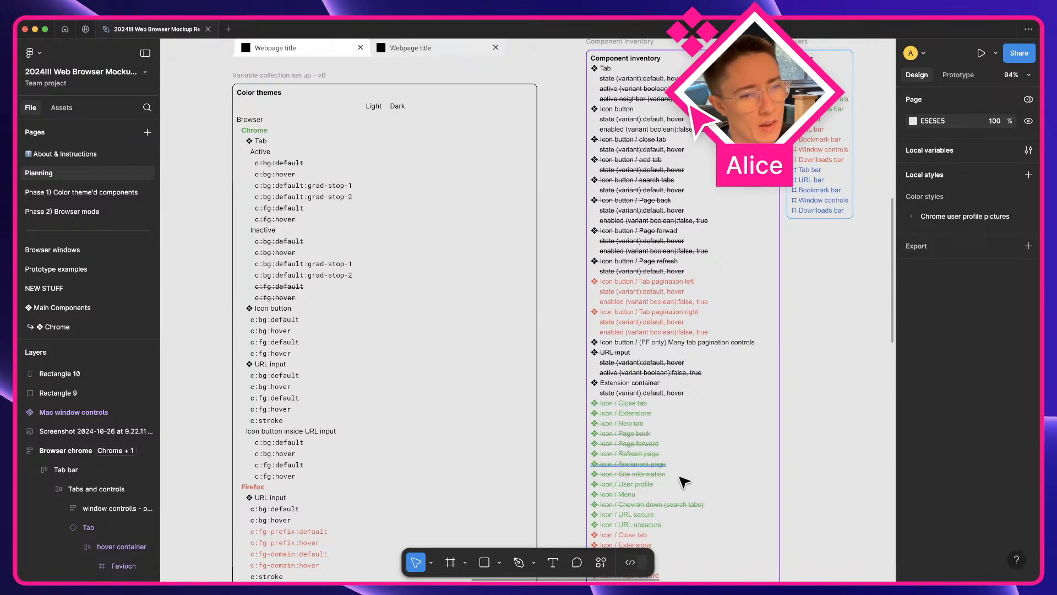
key(space)
drag(679, 479, 572, 355)
scroll(611, 407, down, 5)
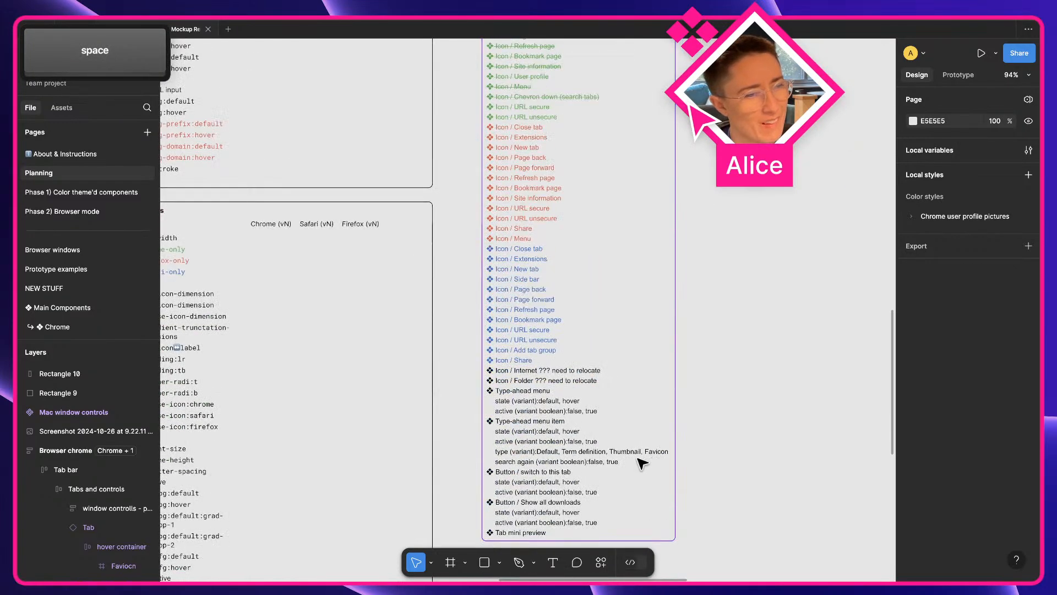
scroll(551, 529, up, 10)
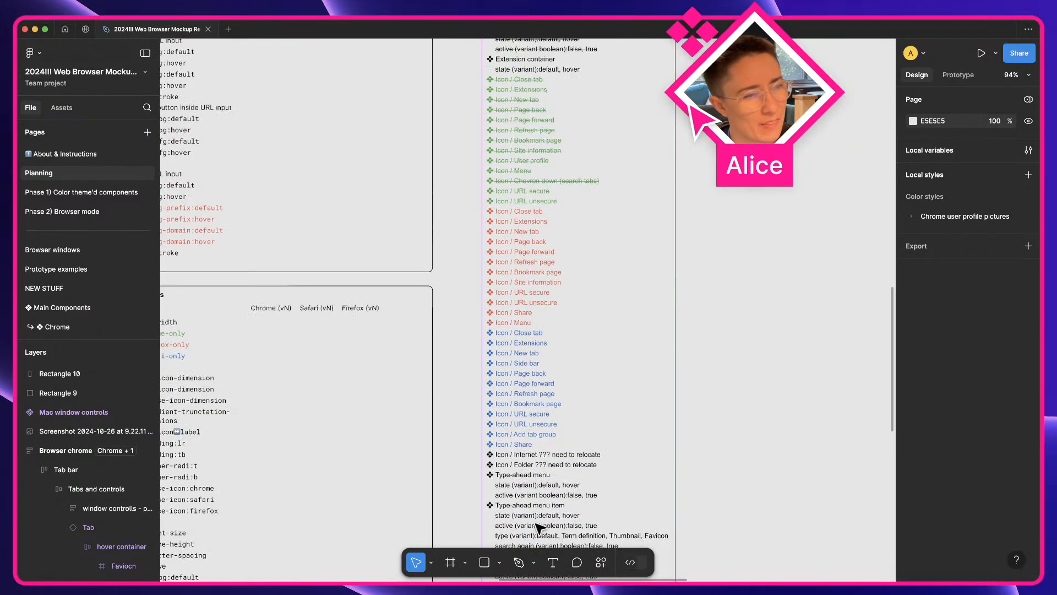
- Review the Color themes section of the "Variable collection set up - vB" plan
key(space)
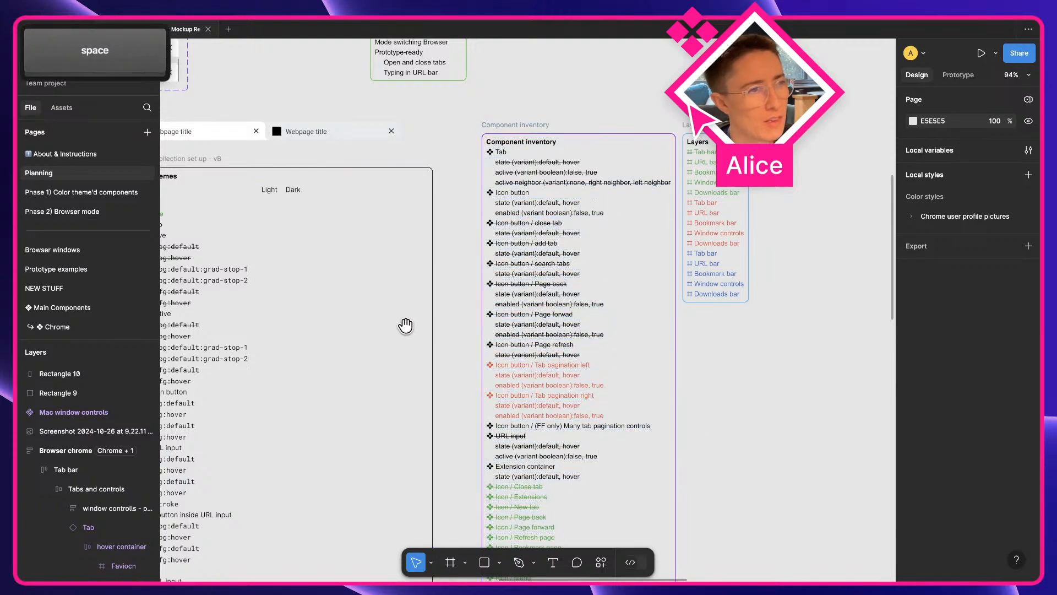
drag(406, 325, 589, 293)
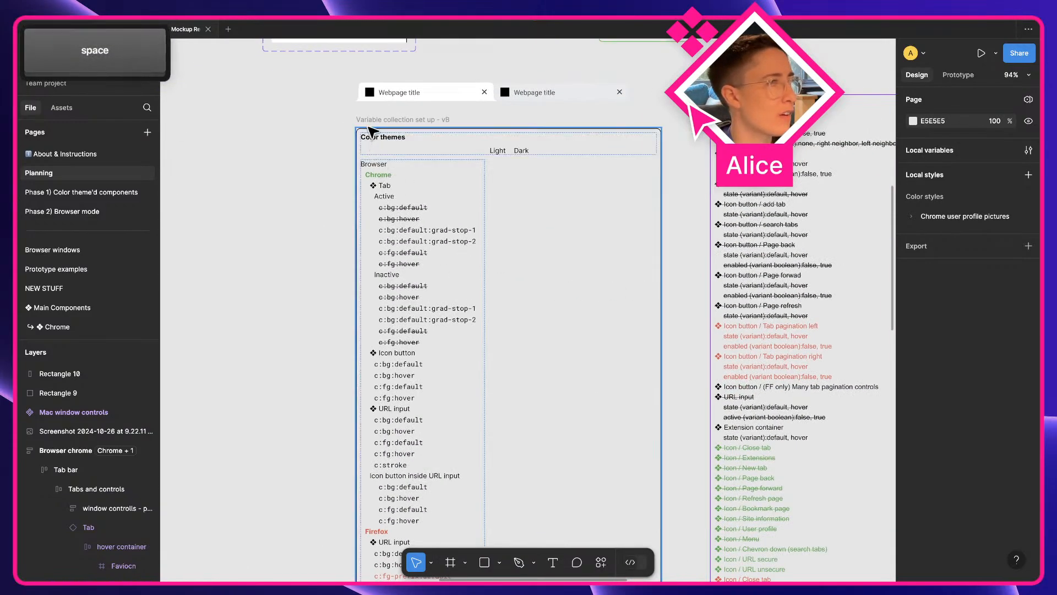
click(386, 120)
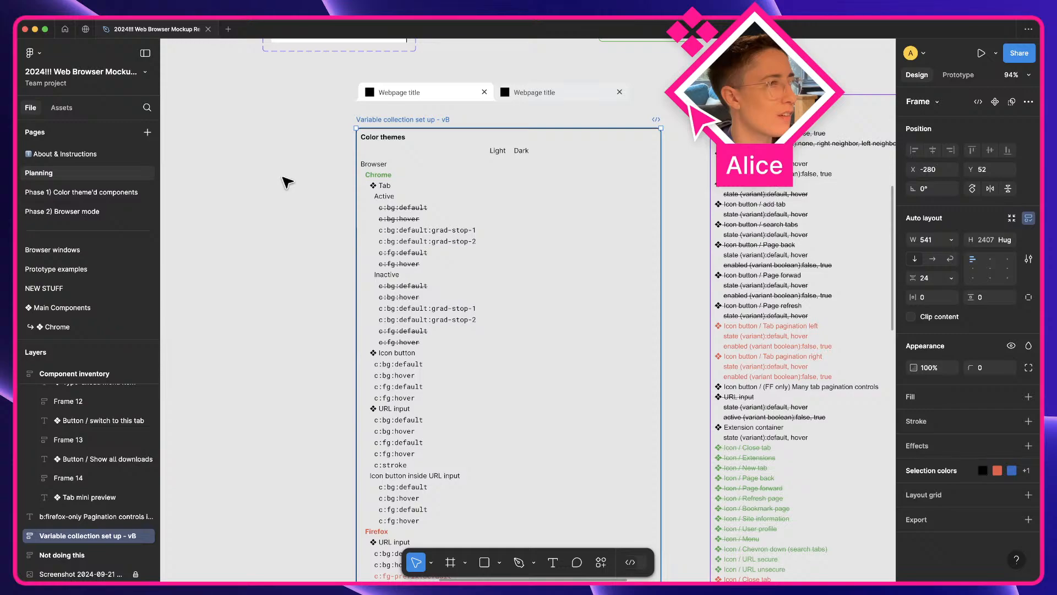
key(space)
drag(287, 182, 502, 229)
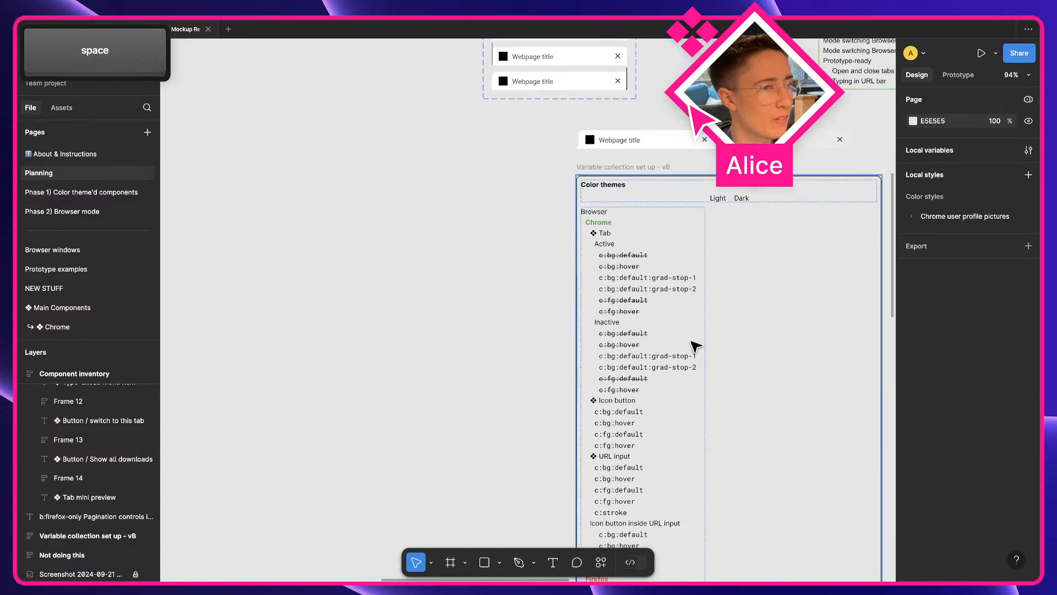
scroll(686, 375, down, 5)
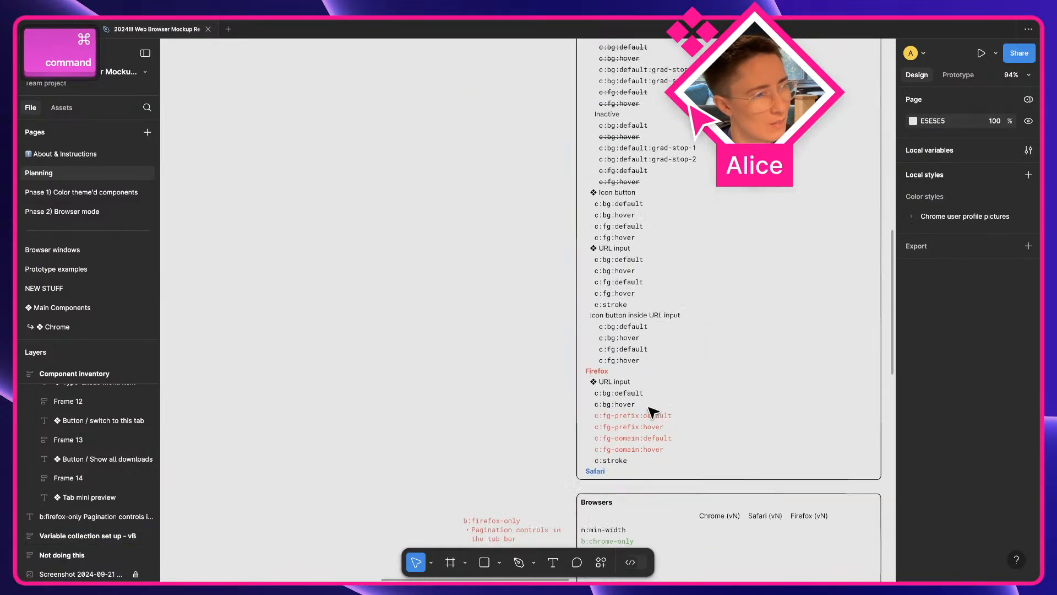
scroll(652, 412, down, 5)
key(space)
drag(531, 422, 239, 347)
drag(272, 288, 393, 241)
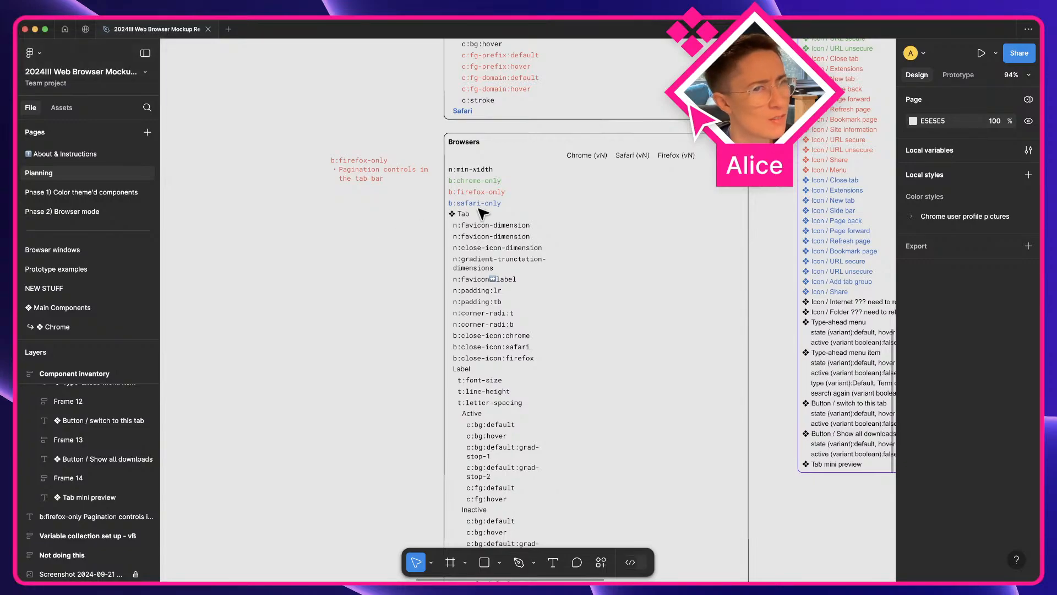
- Review the Tab, Icon button, URL input and URL bar variables planned in the Browsers section
scroll(540, 181, up, 3)
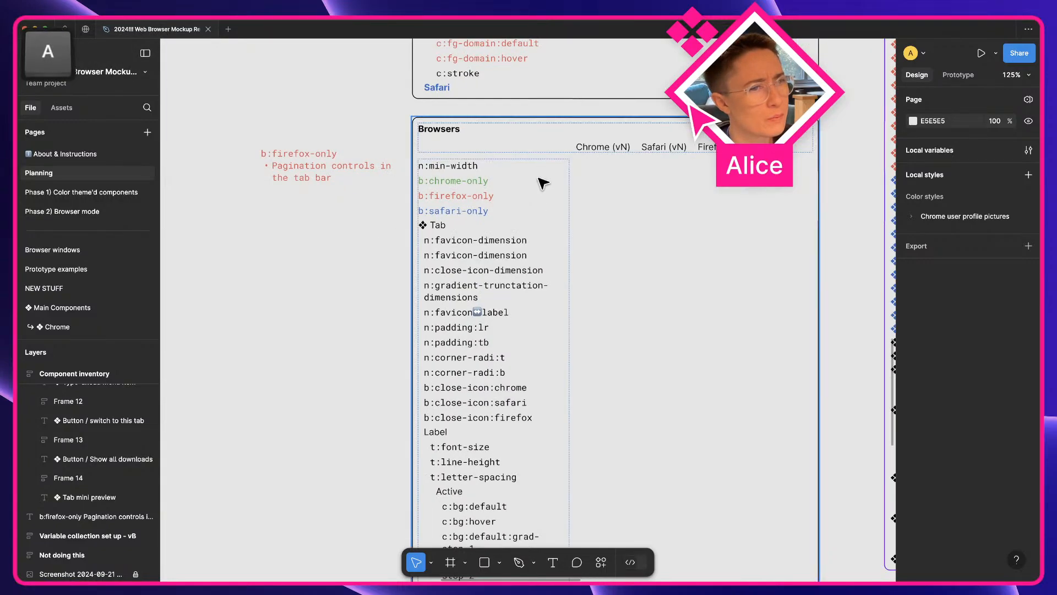
super+click(430, 229)
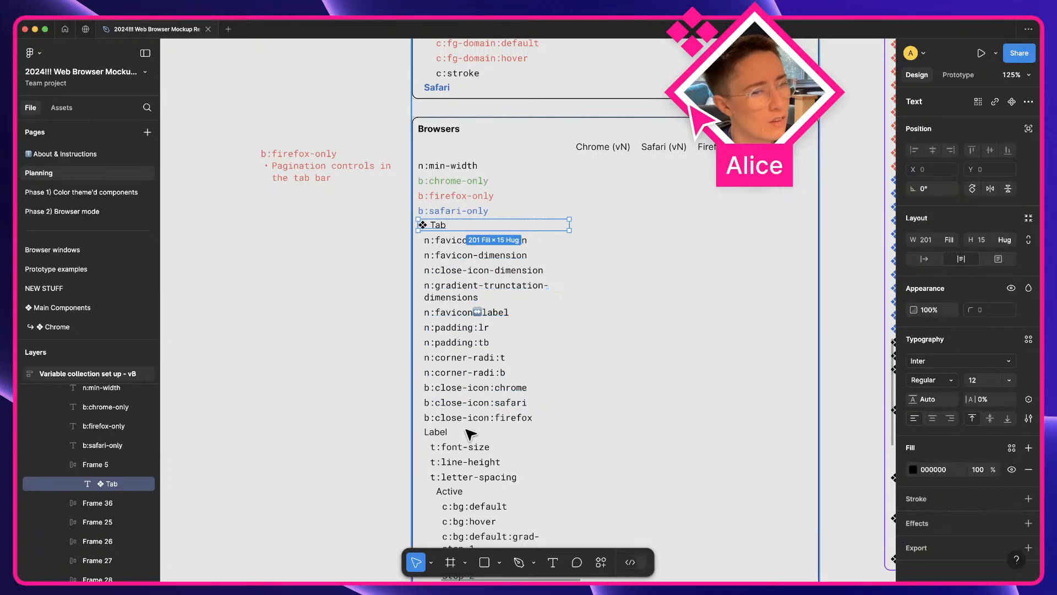
scroll(470, 433, down, 10)
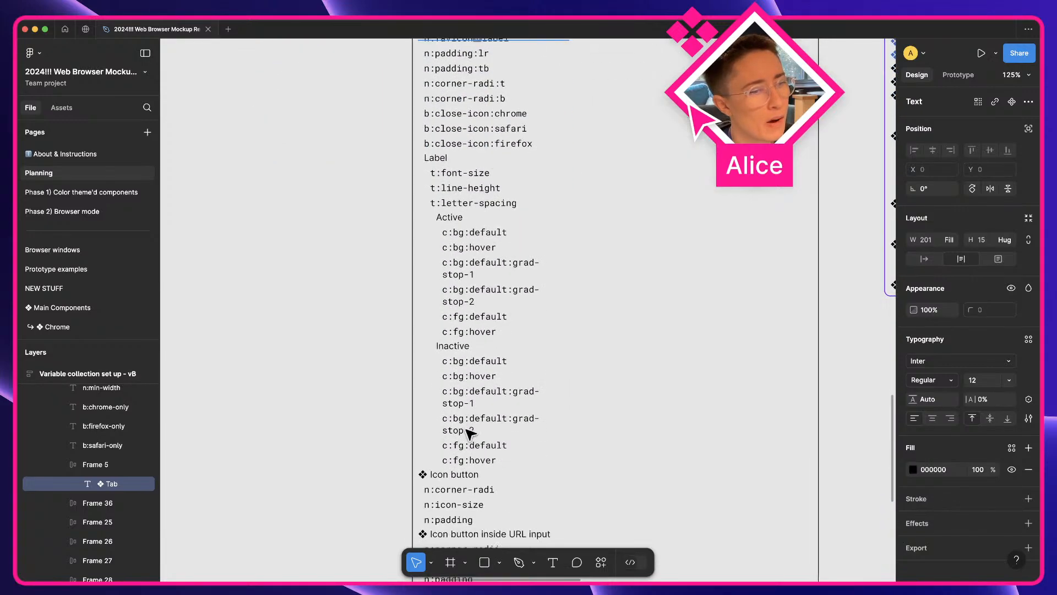
click(468, 432)
scroll(457, 428, down, 3)
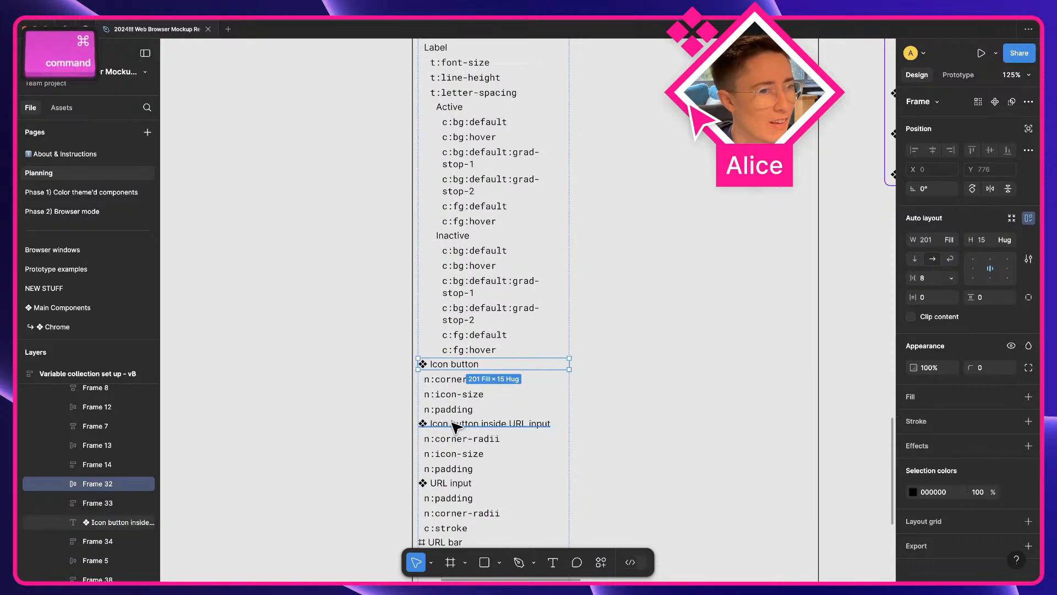
super+click(455, 426)
super+click(458, 484)
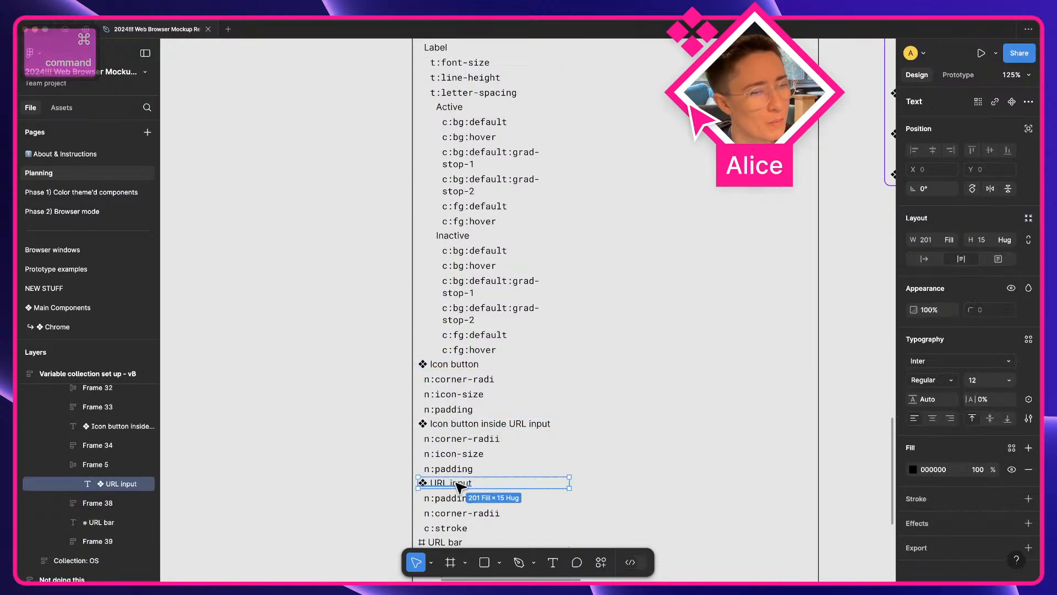
scroll(458, 487, down, 4)
click(319, 465)
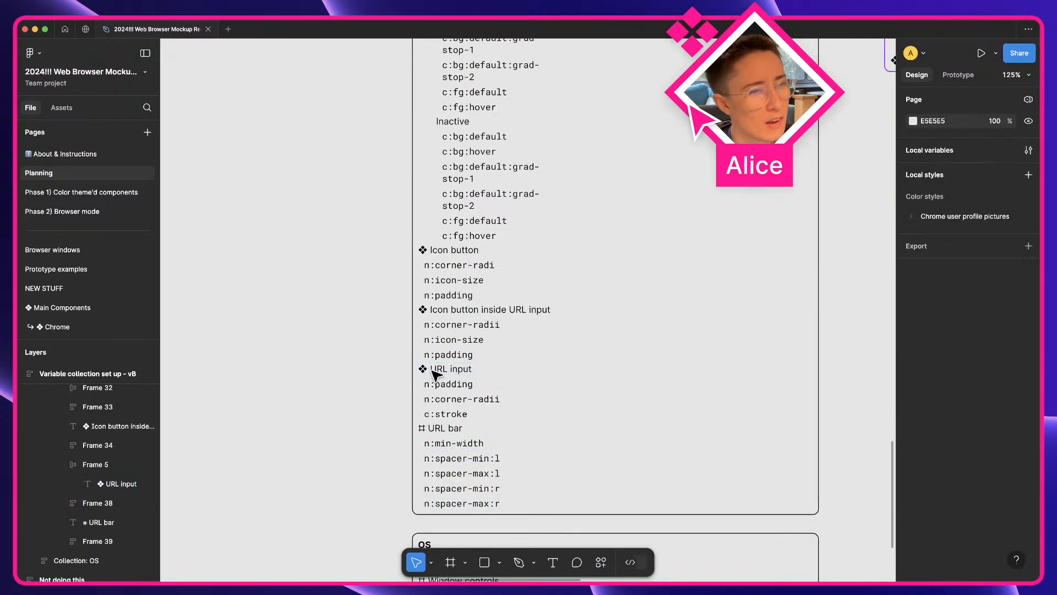
- Reopen the local variables, display the Color themes collection and look through its Chrome component groups
click(1028, 149)
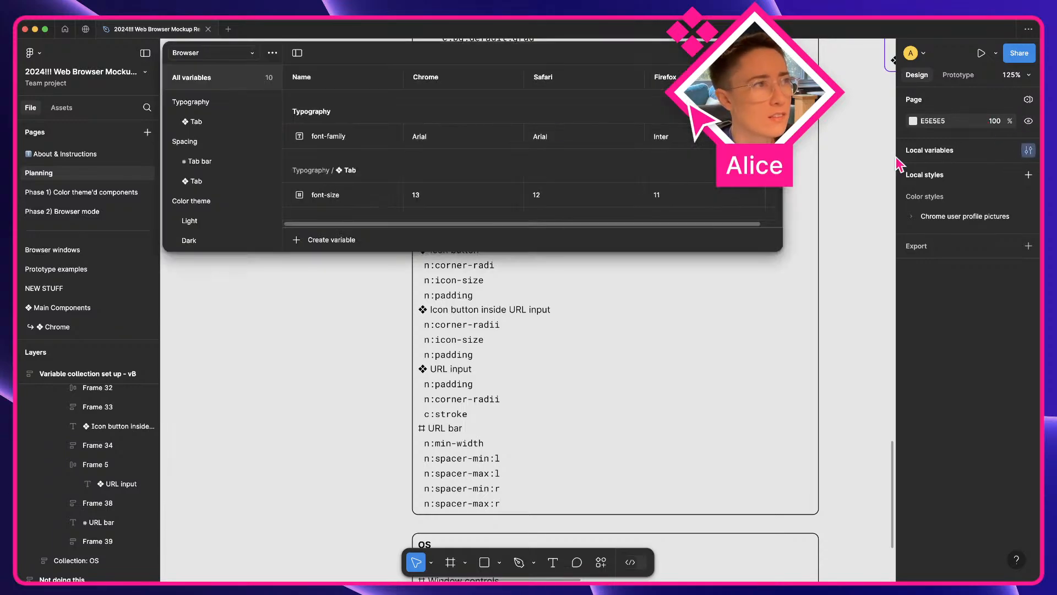
click(199, 53)
click(217, 99)
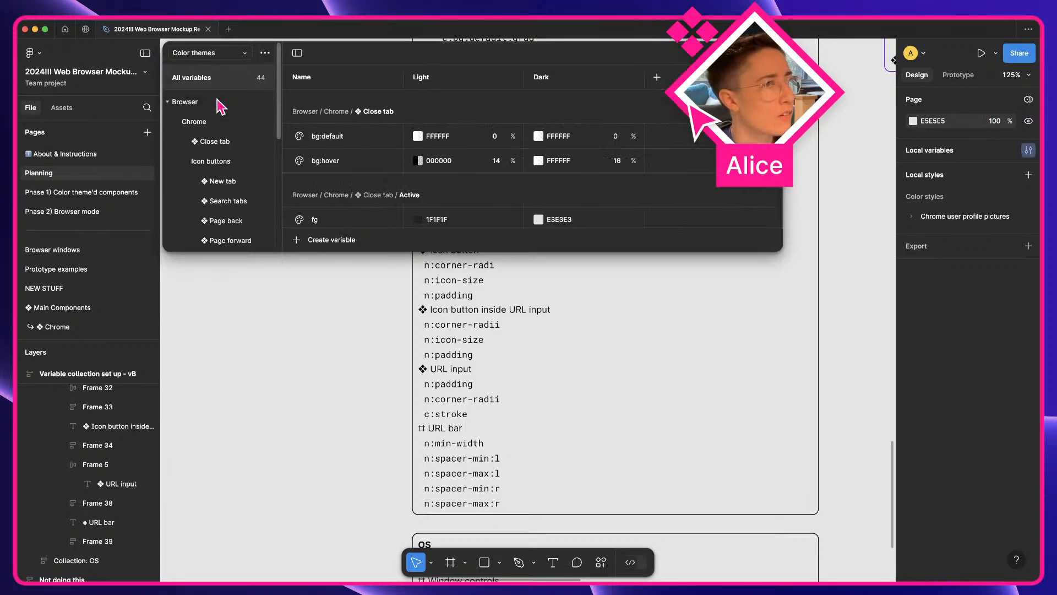
scroll(220, 176, down, 3)
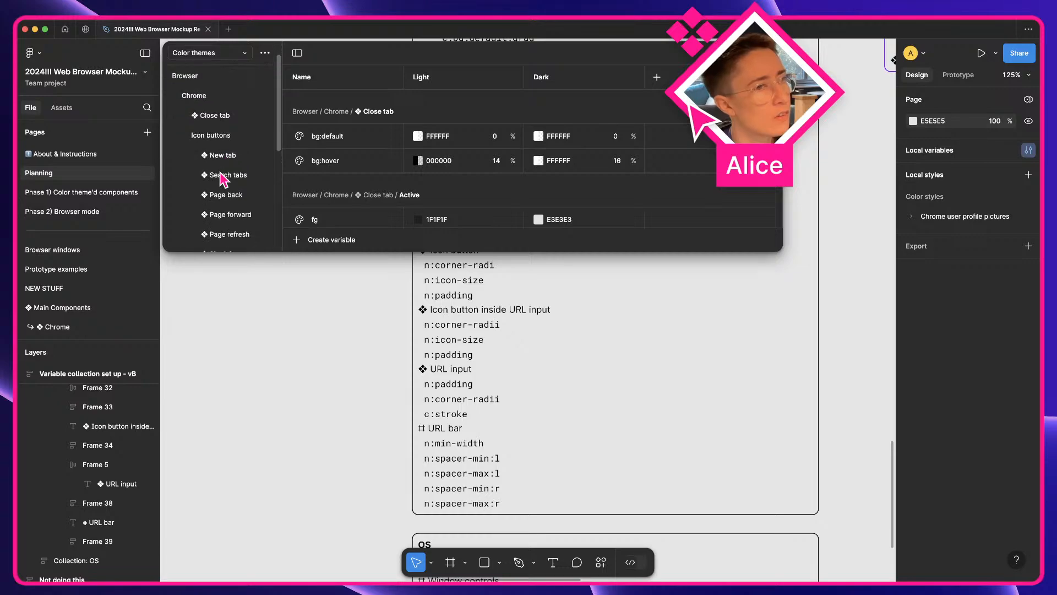
scroll(223, 179, down, 6)
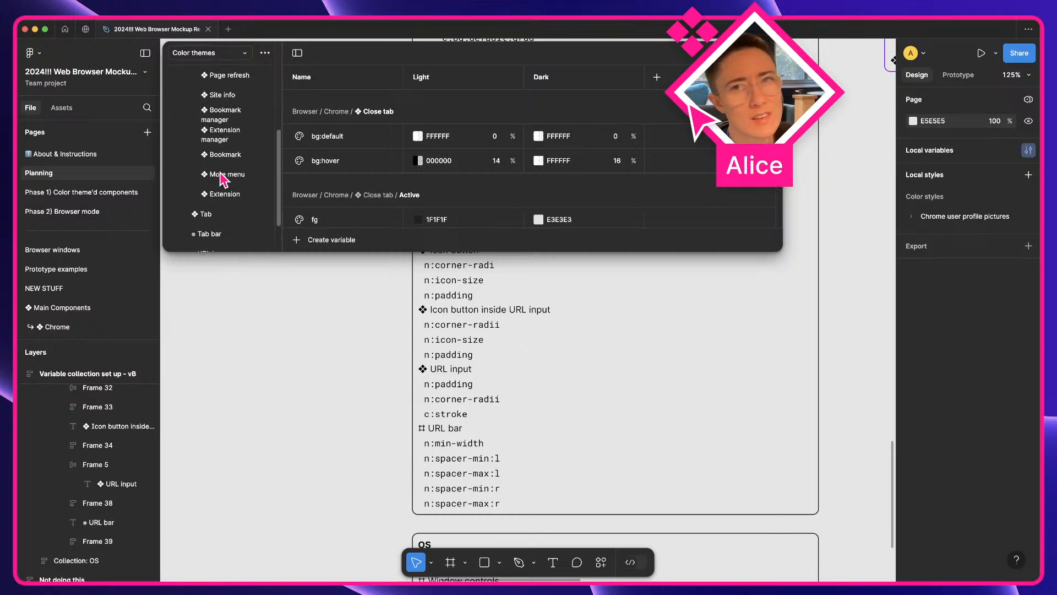
- Switch the local variables from the Color themes collection to the Browser collection
scroll(221, 178, up, 10)
click(209, 54)
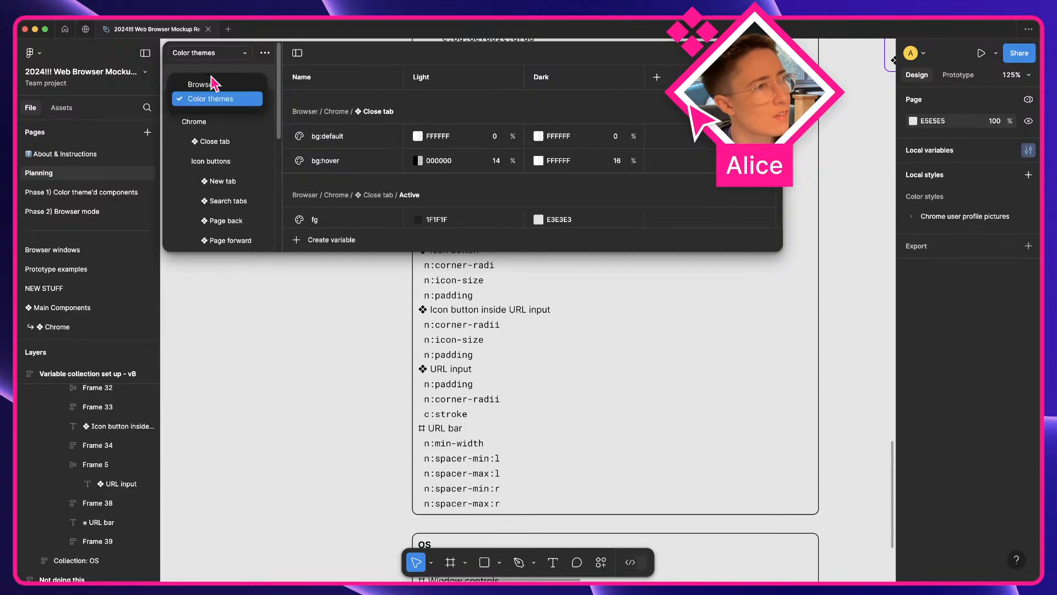
click(213, 82)
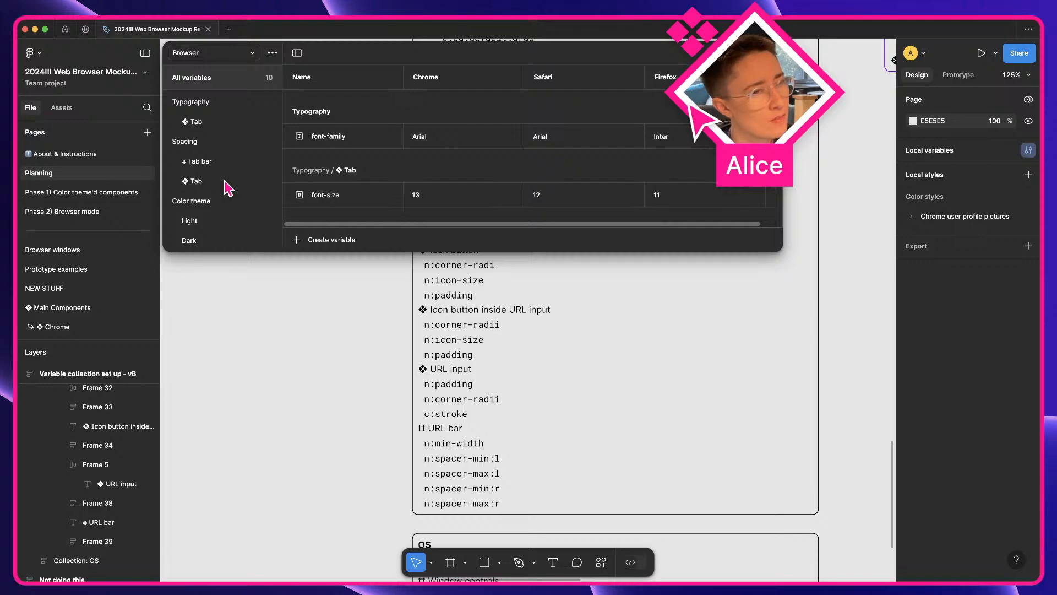
- Compare the Tab, Label and Icon button variables planned in the Browsers section with the groups in the Browser collection
scroll(537, 408, up, 5)
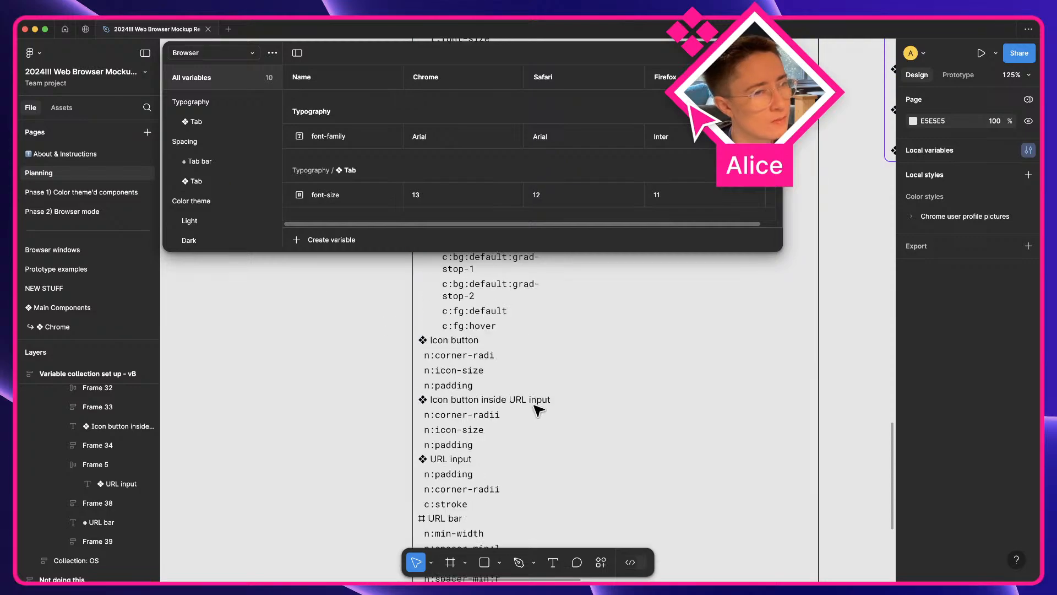
scroll(537, 408, up, 8)
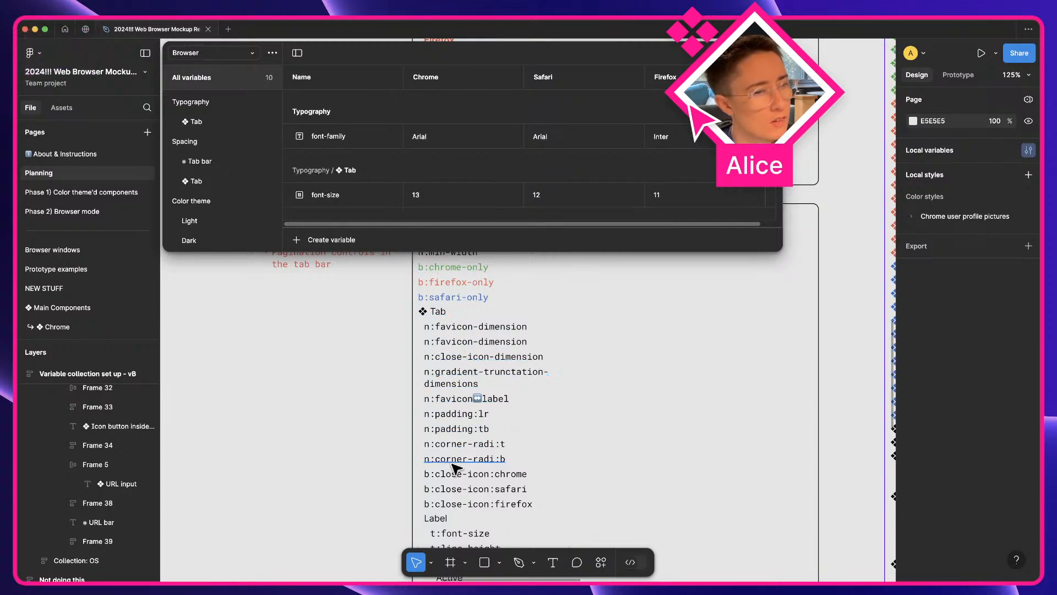
scroll(456, 465, down, 2)
scroll(456, 471, down, 2)
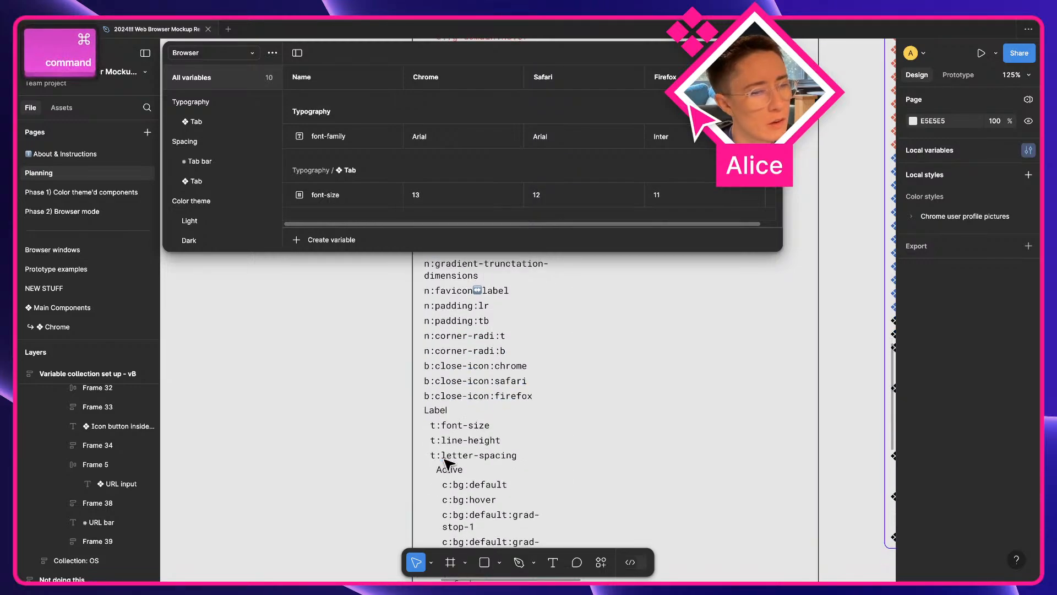
scroll(455, 477, down, 3)
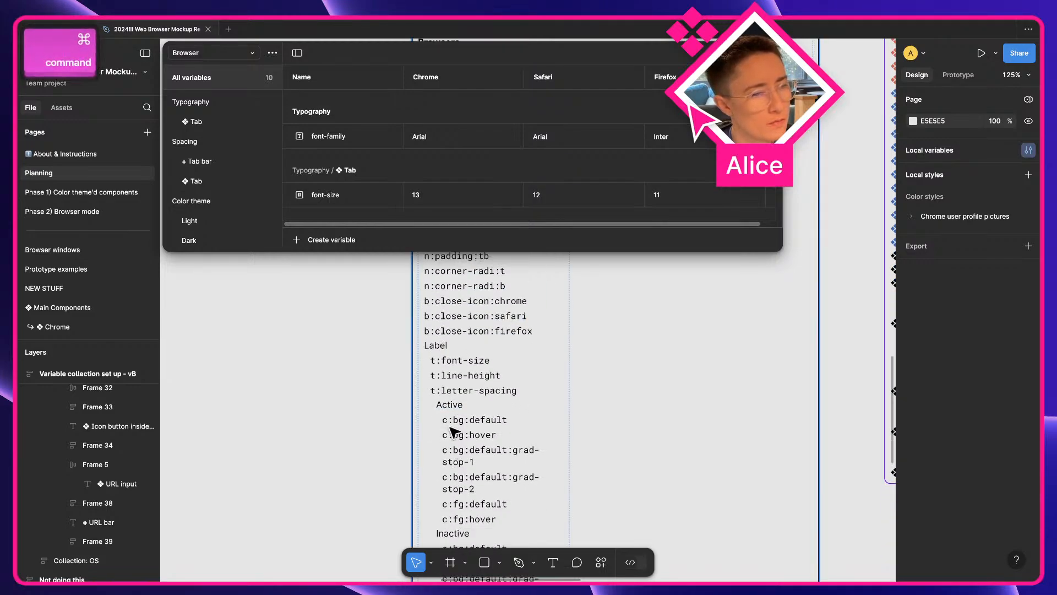
scroll(452, 471, down, 6)
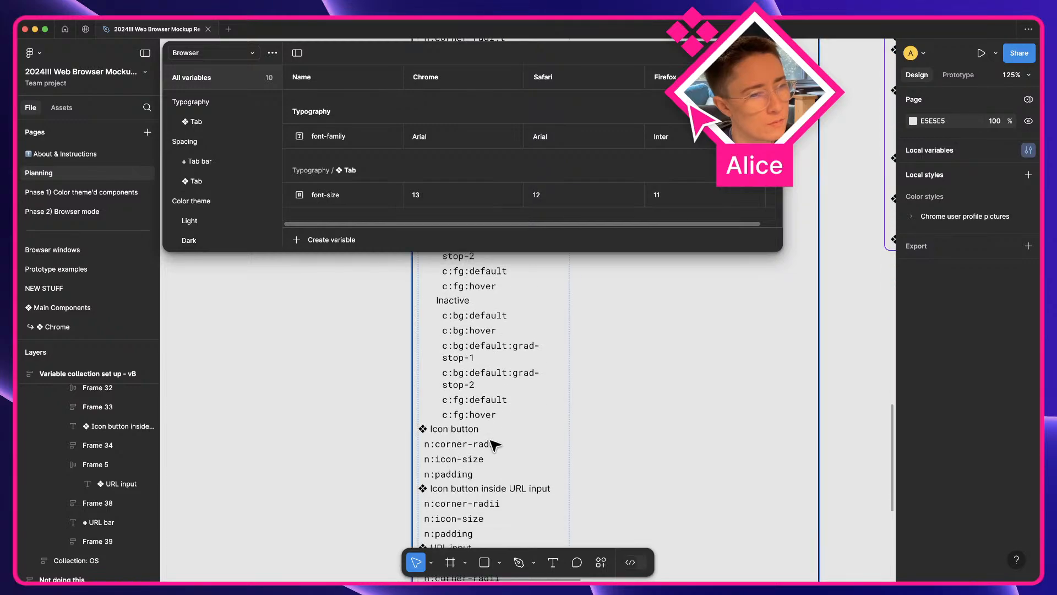
scroll(489, 442, down, 1)
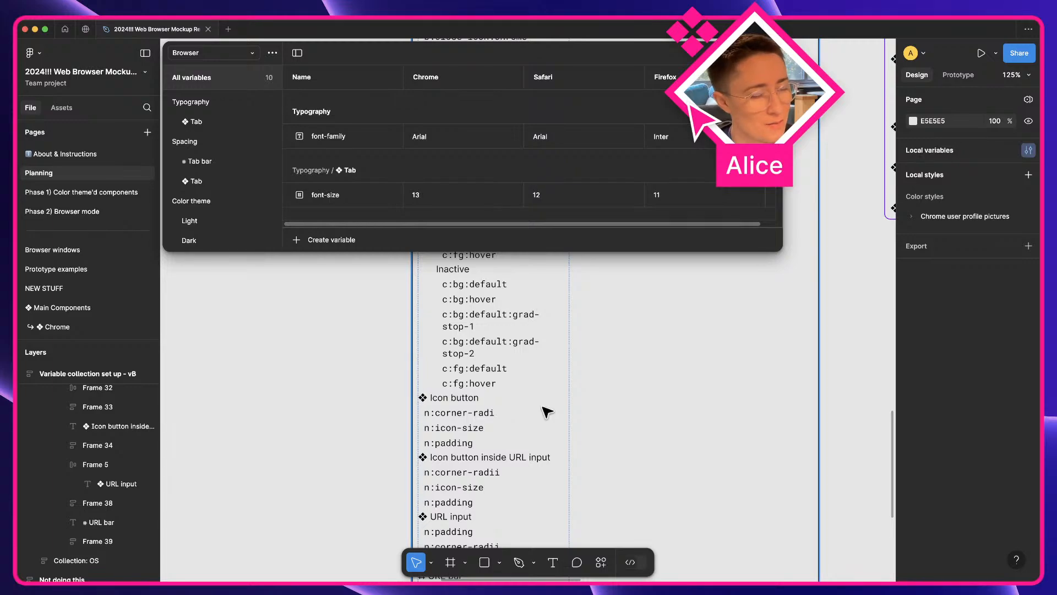
scroll(466, 421, up, 5)
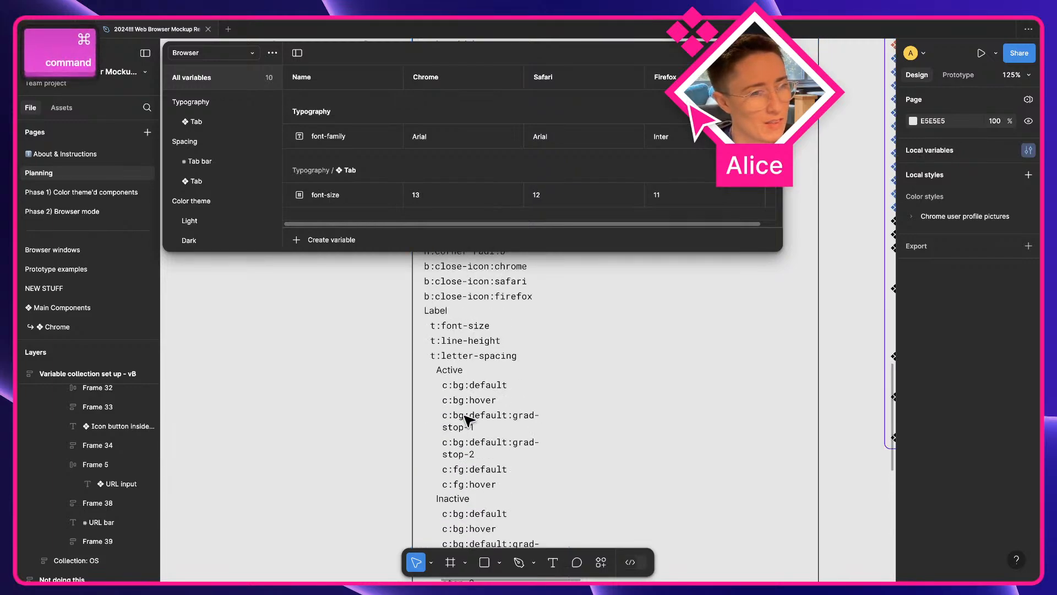
scroll(466, 420, up, 5)
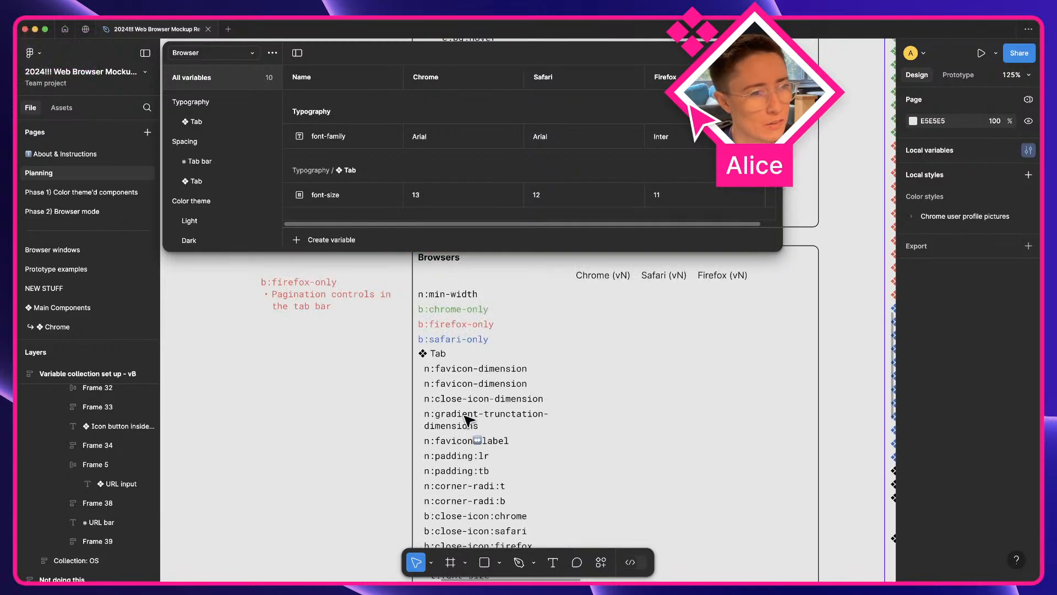